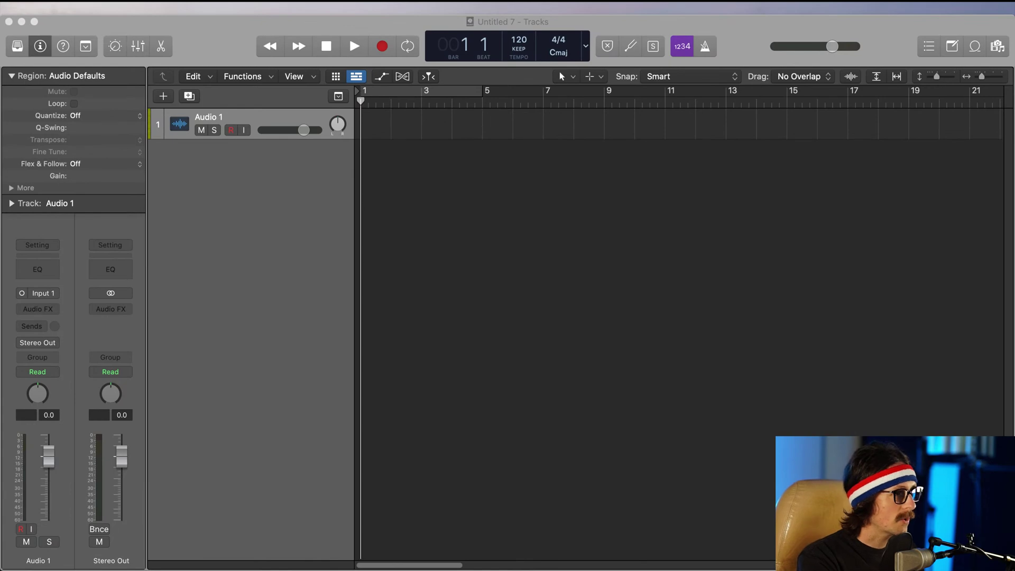
Step: Switch to Chrome, close the Mailchimp and YouTube tabs, and open gmail.com in a new tab
left_click(223, 34)
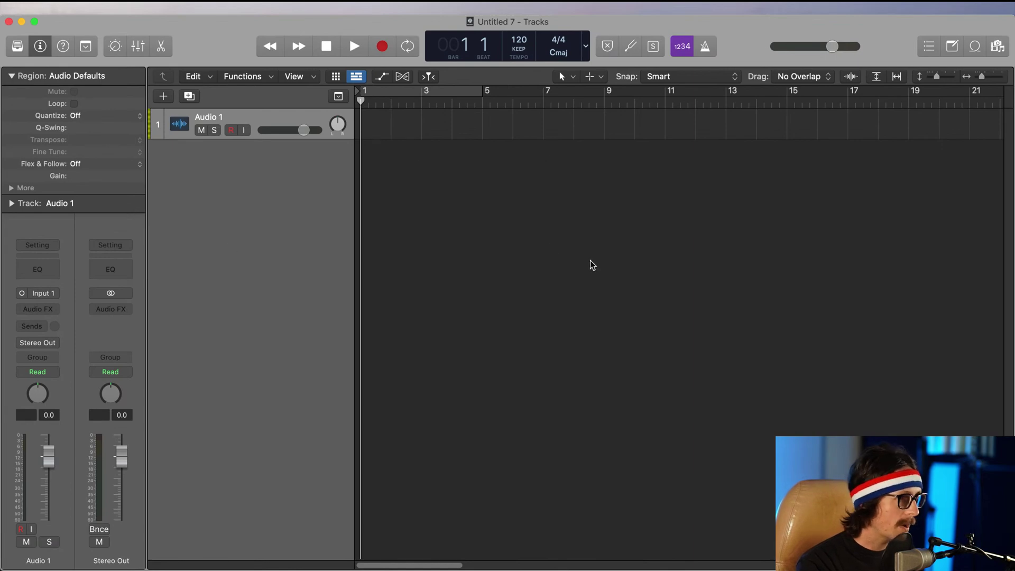
key("super+Tab")
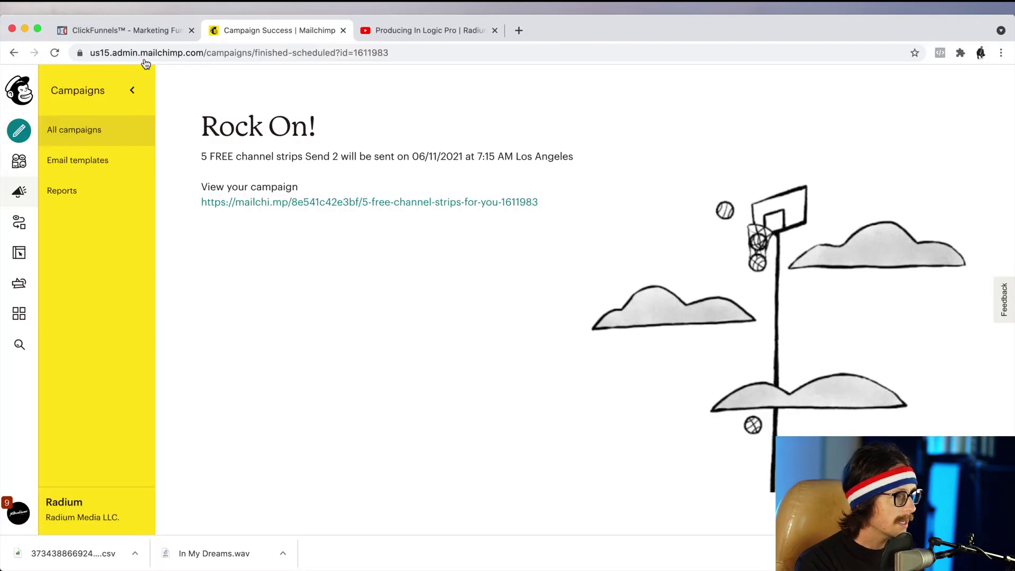
left_click(343, 30)
left_click(152, 30)
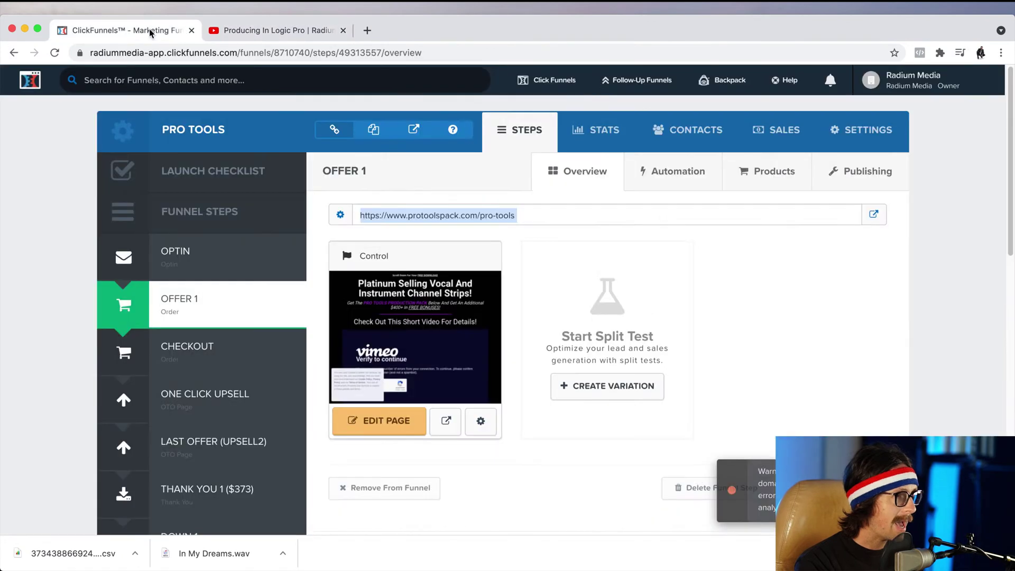
left_click(294, 36)
left_click(344, 30)
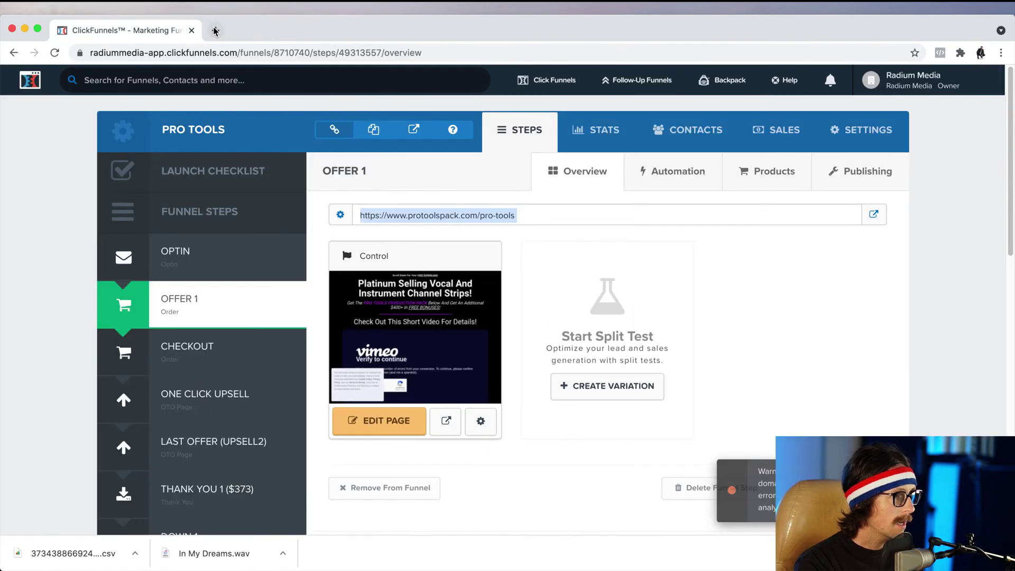
left_click(217, 30)
type("gmail.com")
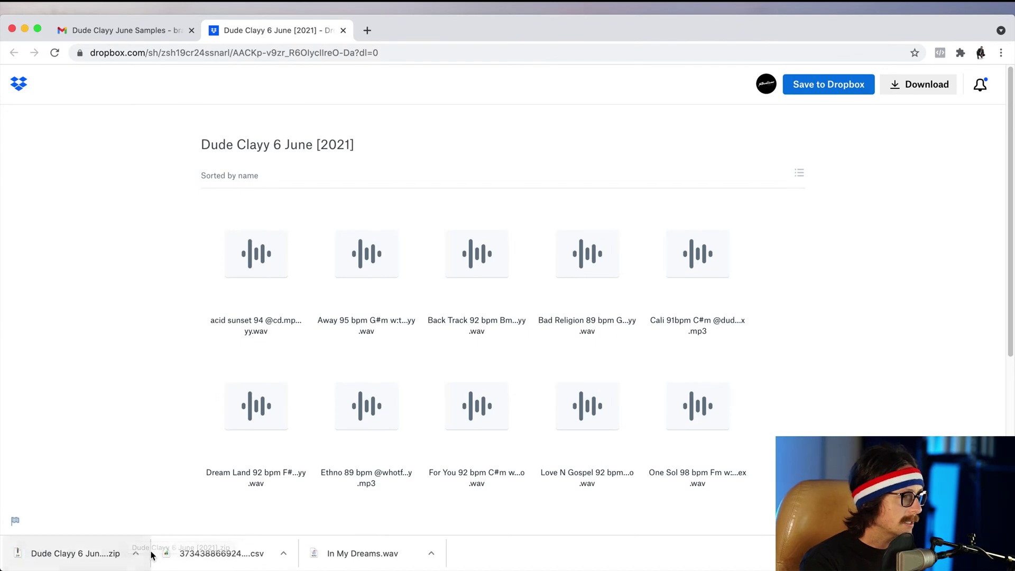
Step: Reveal the downloaded Dude Clayy 6 June [2021].zip in Finder, extract it, and open the extracted folder
left_click(139, 555)
left_click(159, 538)
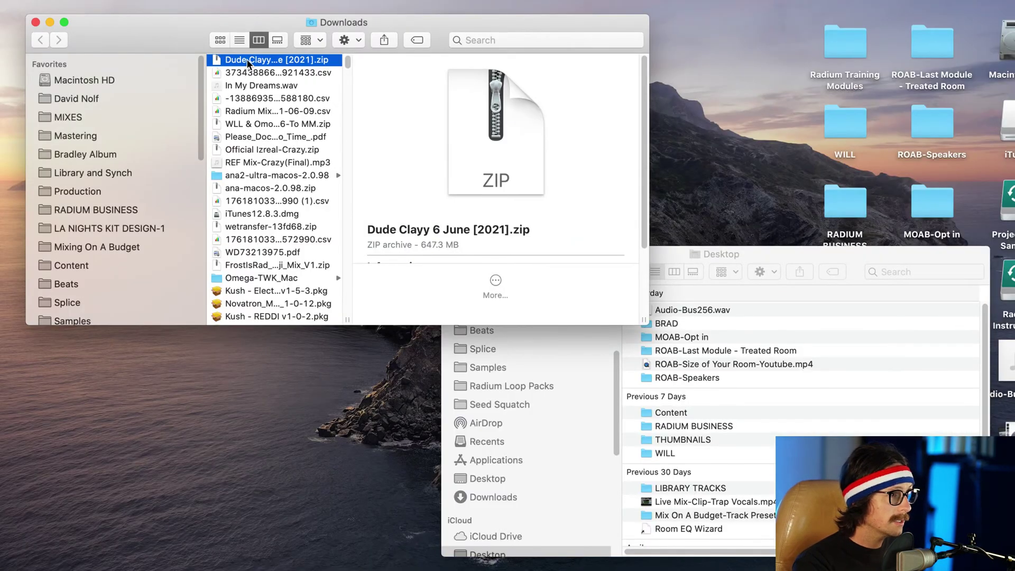
double_click(247, 60)
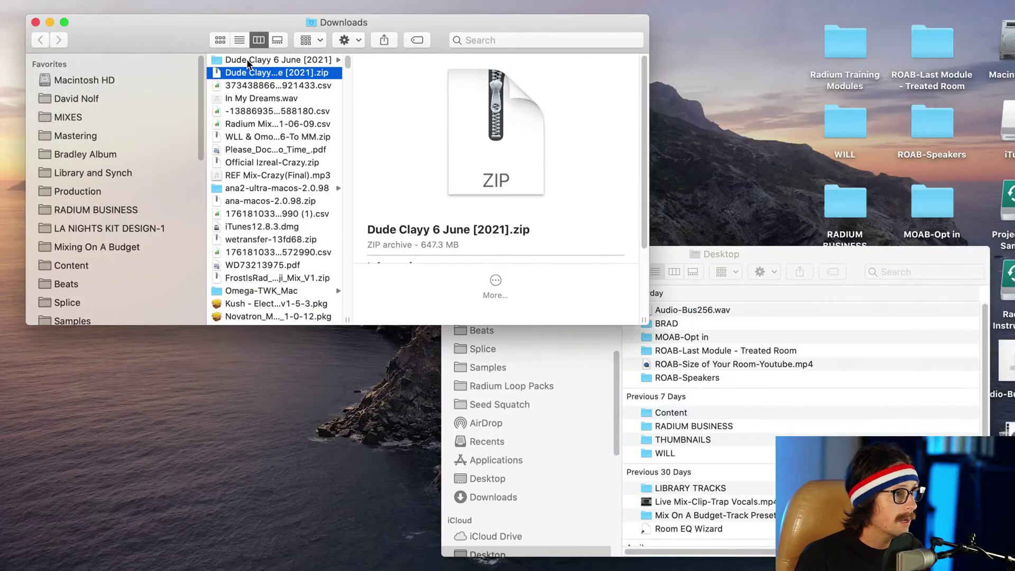
left_click(246, 60)
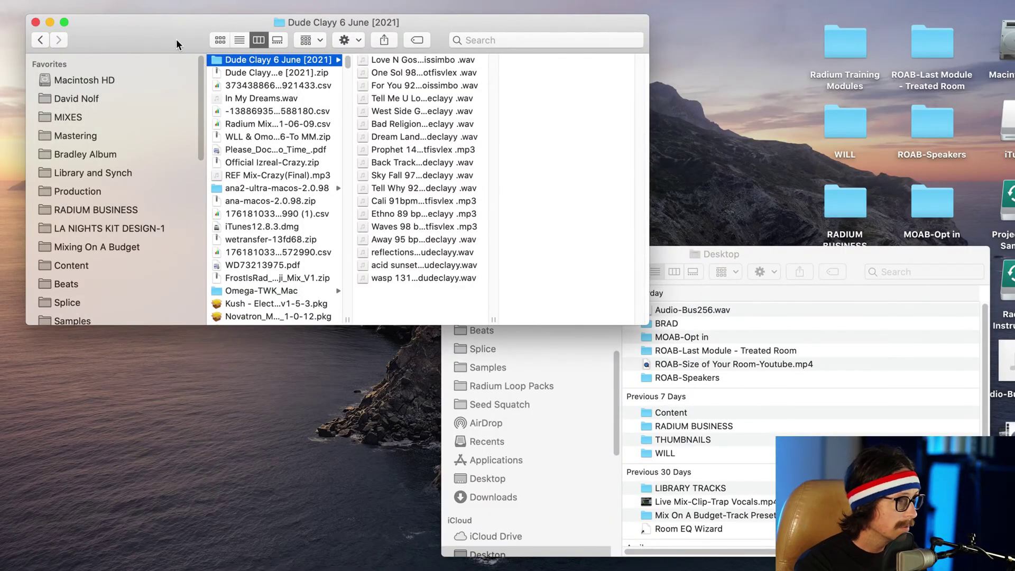
Step: Quit the browser and widen the Finder column listing the samples so their file names are readable
left_click_drag(155, 43, 302, 286)
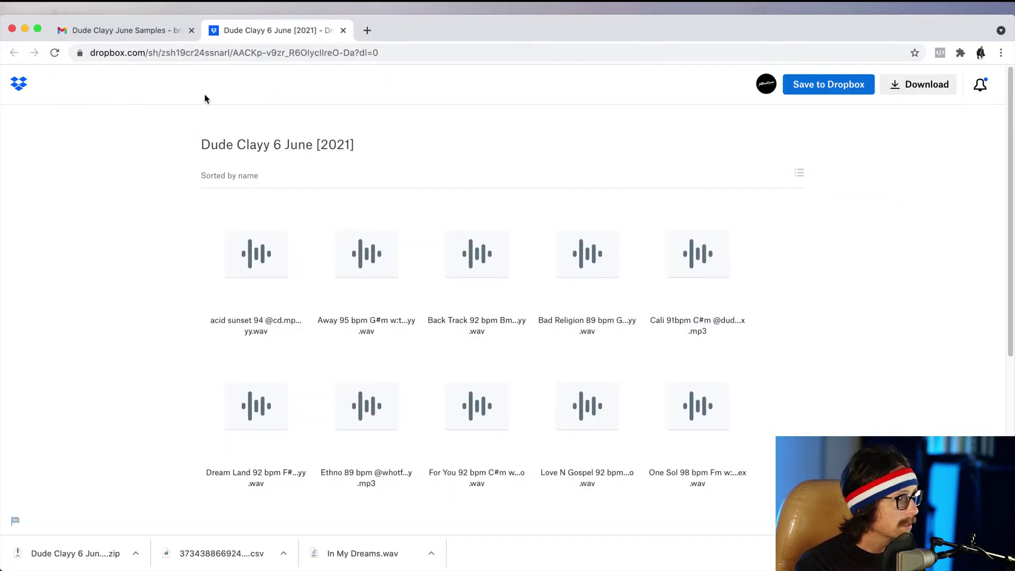
key("super+q")
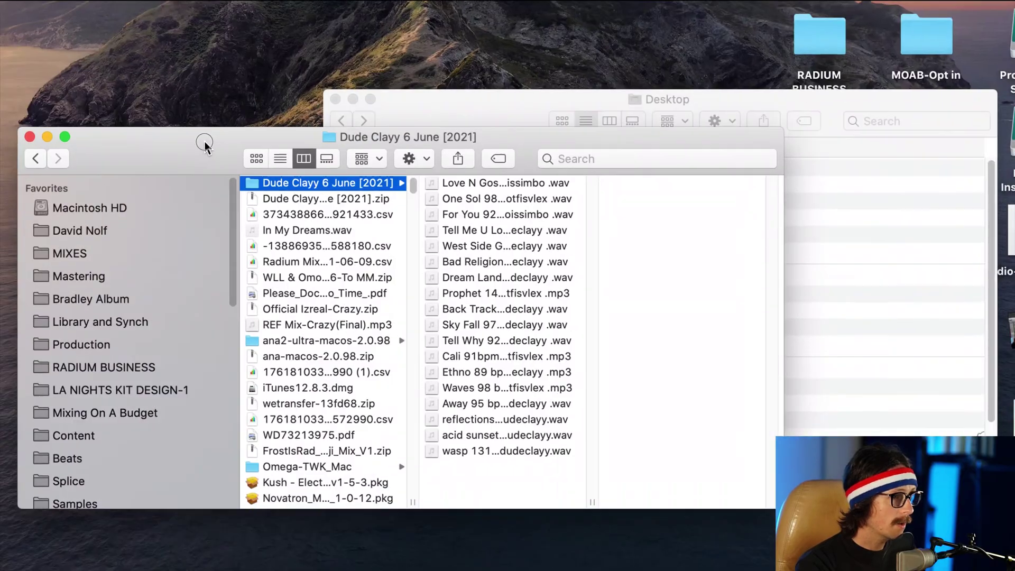
left_click_drag(204, 142, 299, 202)
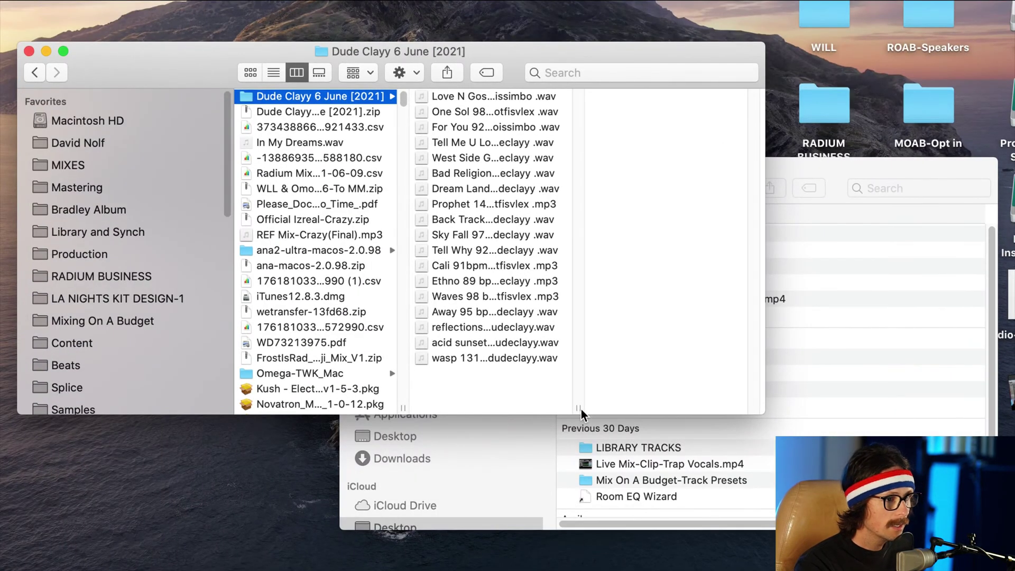
left_click_drag(580, 410, 690, 408)
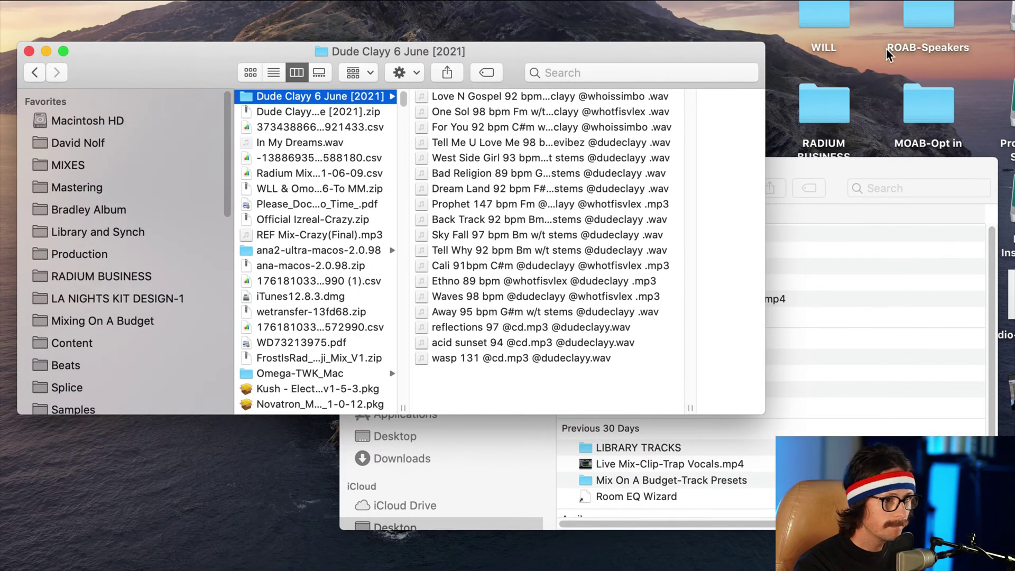
Step: Audition the Love N Gospel 92 bpm sample in Quick Look, skipping ahead to several points in the track
left_click(525, 98)
key("space")
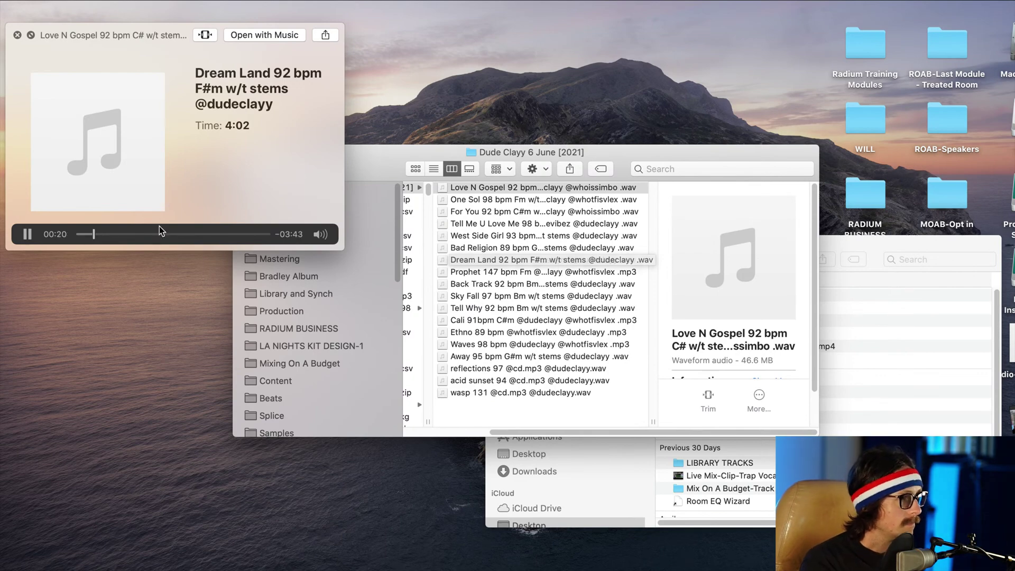
left_click_drag(114, 234, 171, 234)
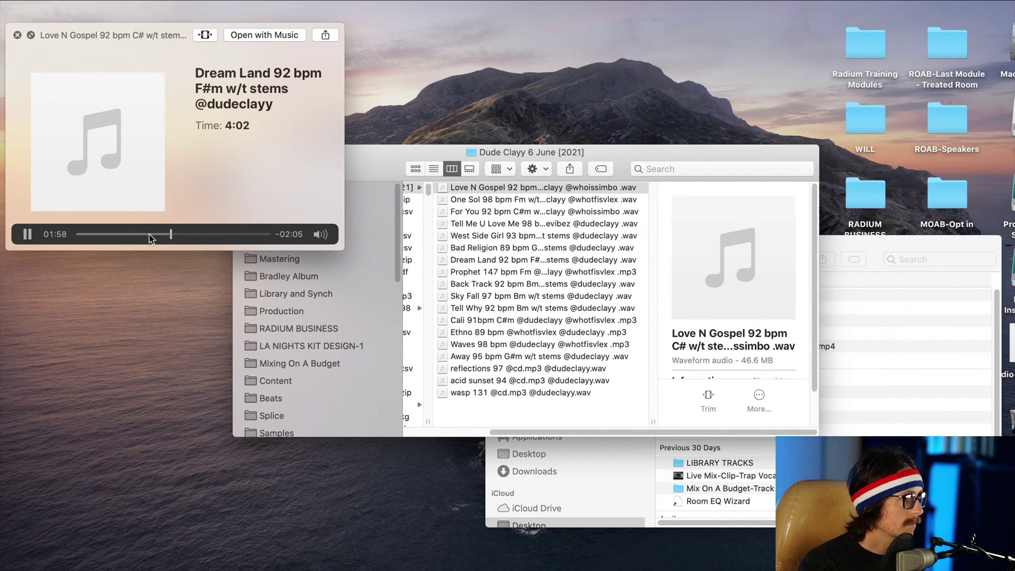
left_click(157, 235)
left_click(228, 234)
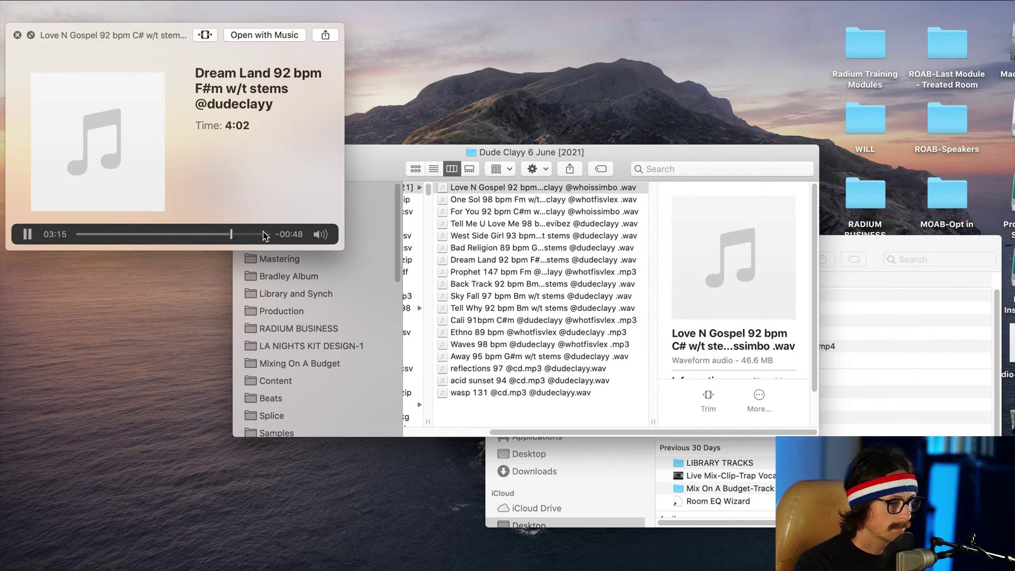
Step: Audition the One Sol 98 bpm and For You 92 bpm samples, jumping to a different point in each
key("Down")
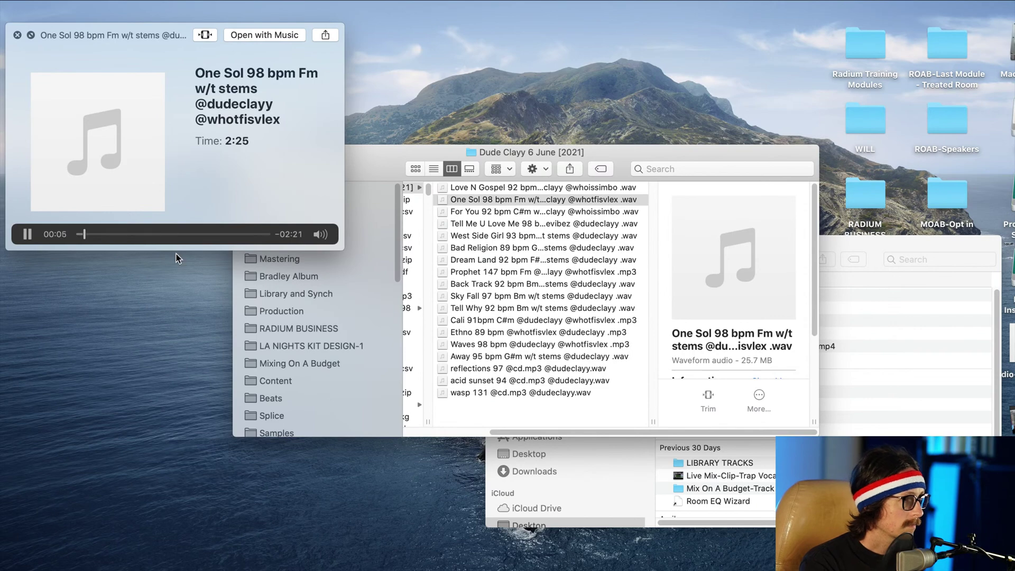
left_click(103, 233)
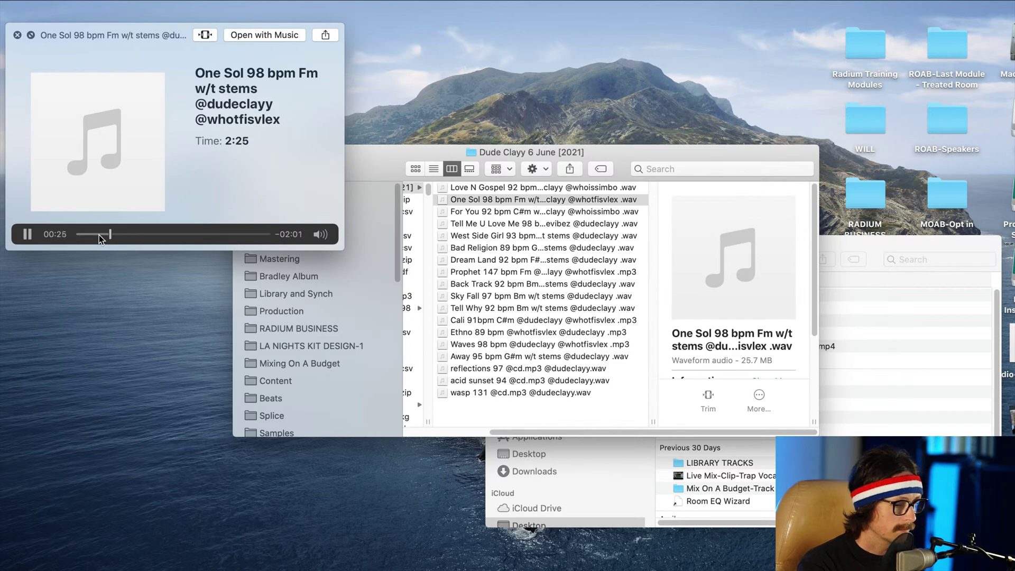
key("Down")
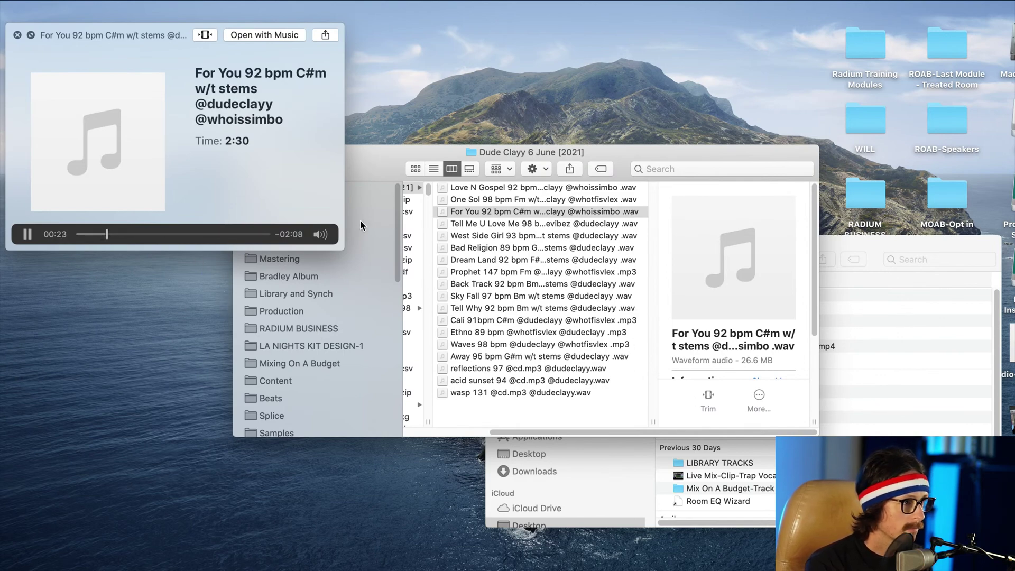
left_click(140, 233)
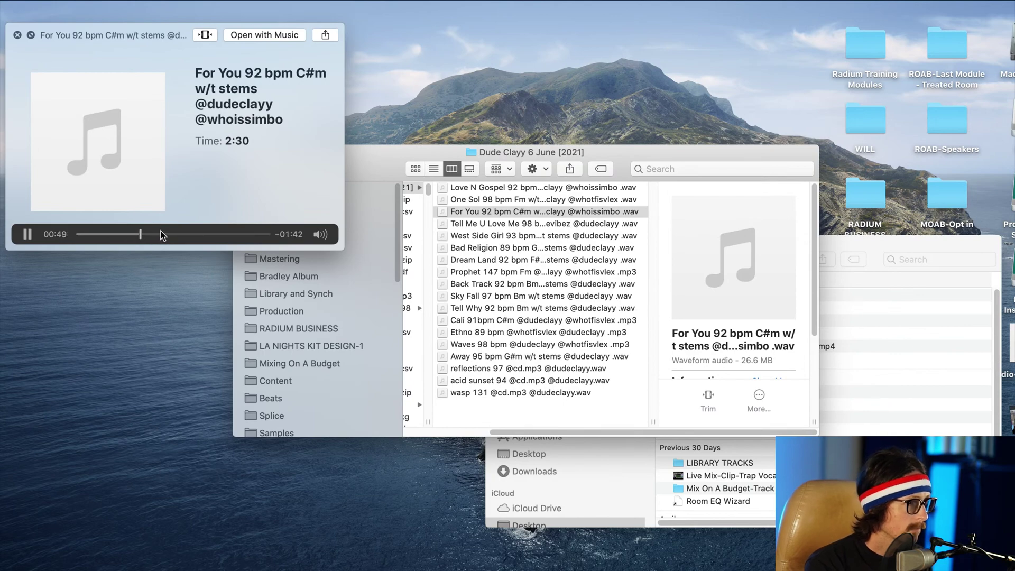
Step: Audition the samples from Tell Me U Love Me through Prophet 147 bpm in turn, and close the preview
key("Down")
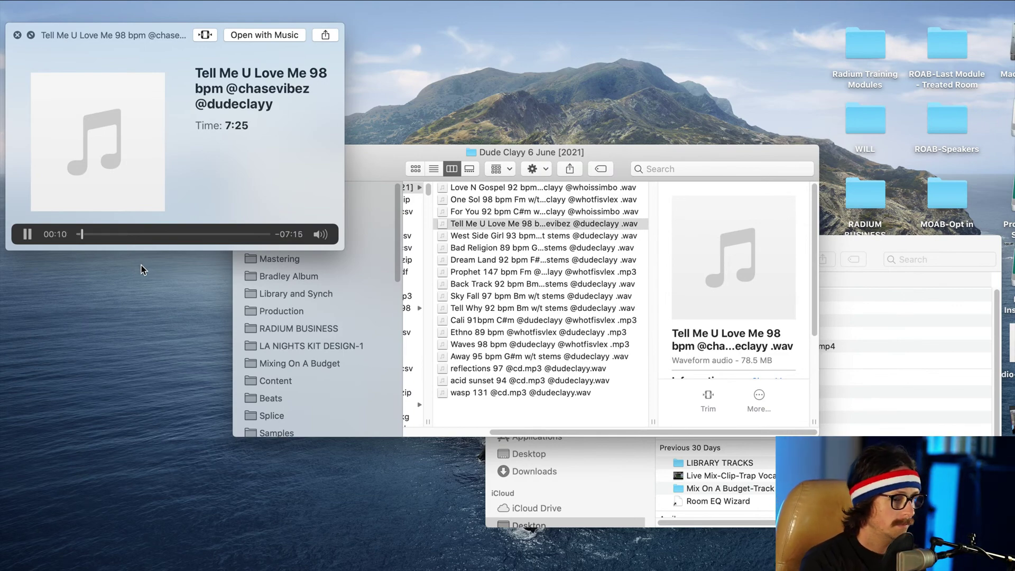
key("Down")
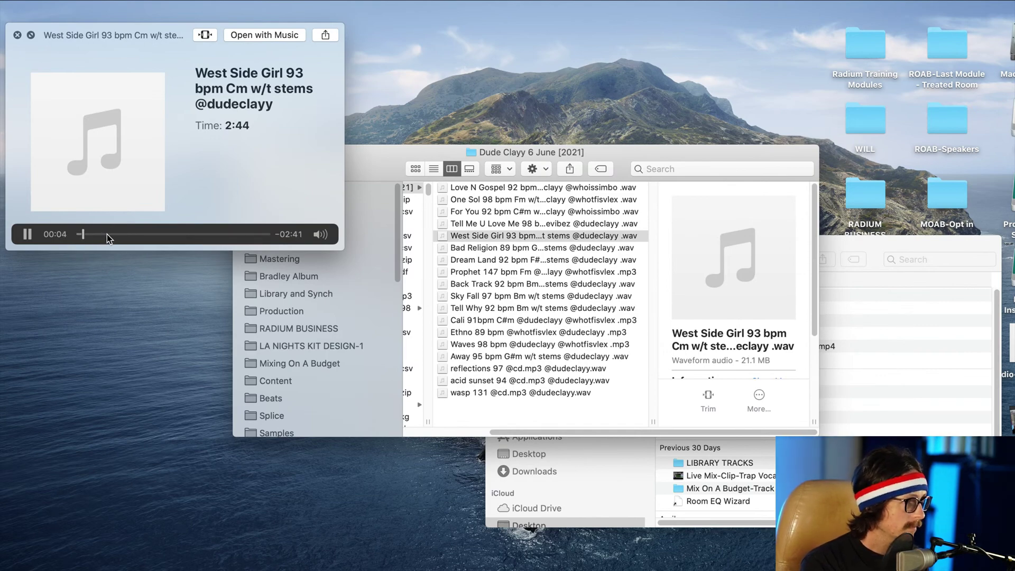
key("Down")
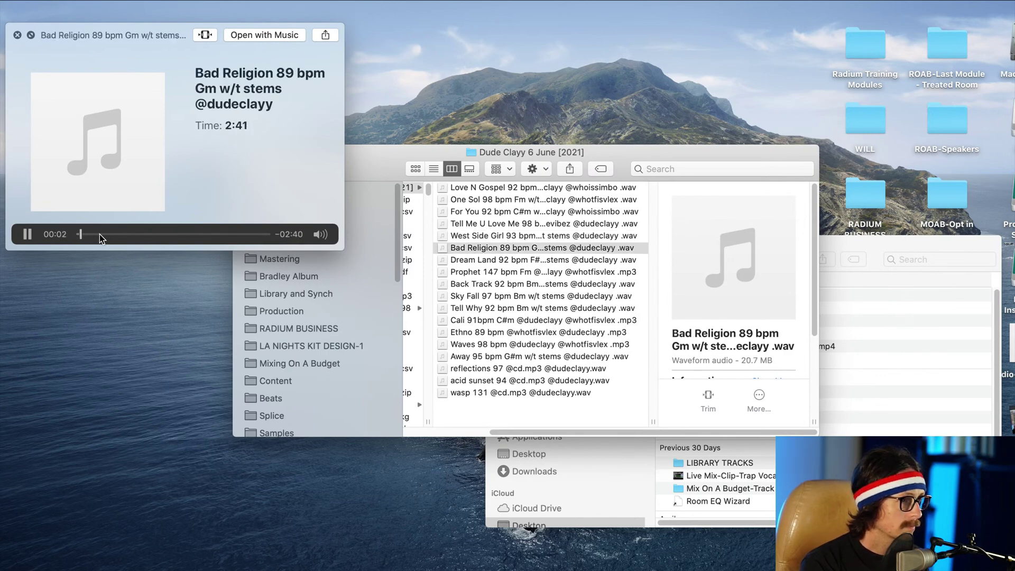
key("Down")
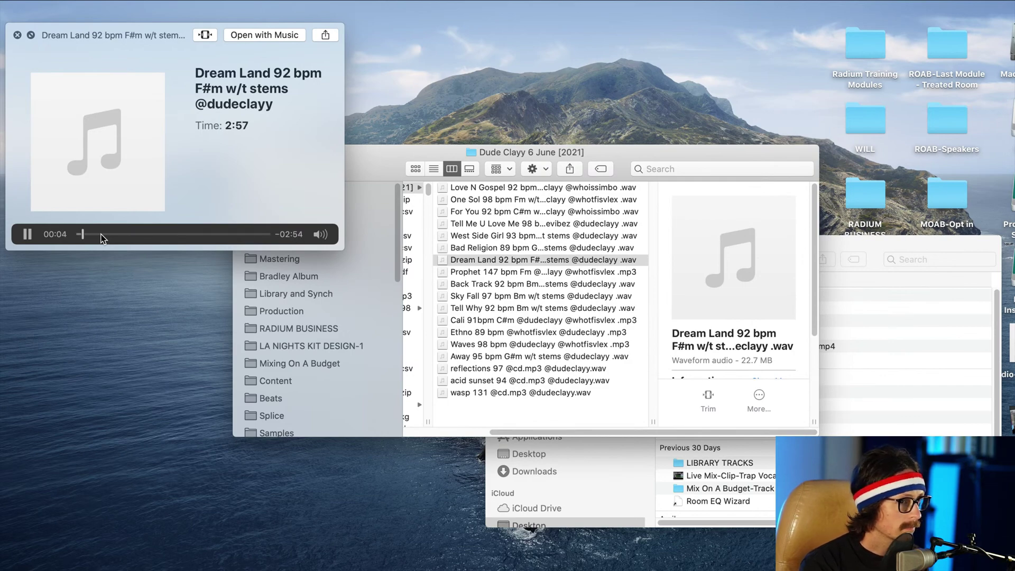
key("Down")
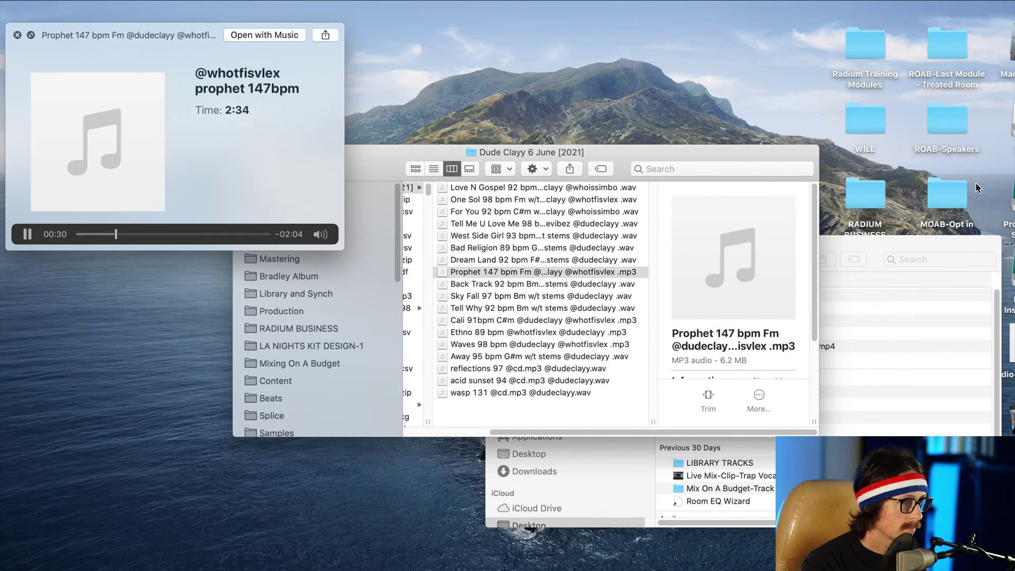
key("space")
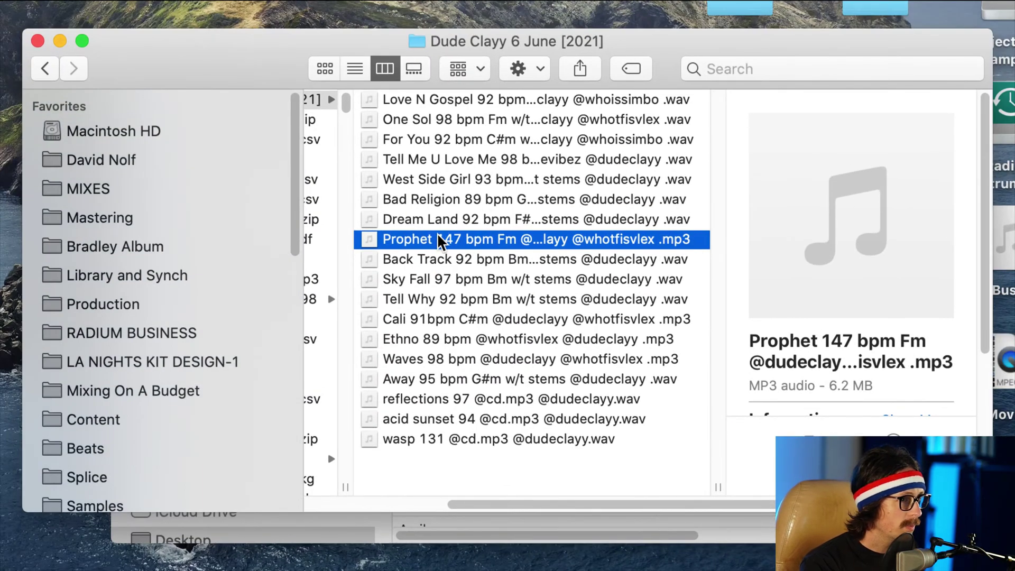
Step: Import the Prophet 147 bpm Fm sample into the Logic Pro project at bar 1 and delete the empty Audio 1 track
left_click_drag(436, 234, 356, 154)
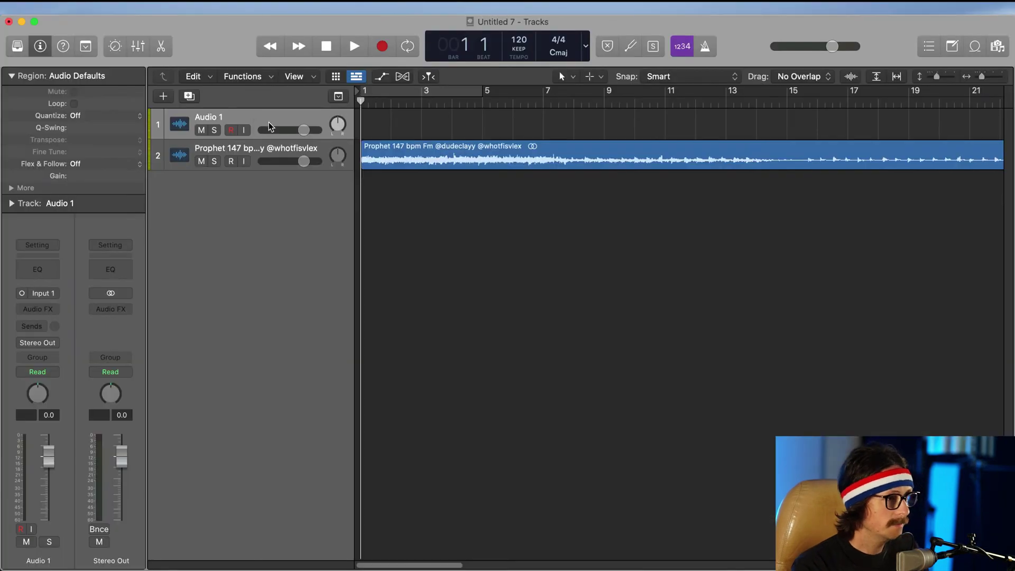
key("super+BackSpace")
left_click(433, 137)
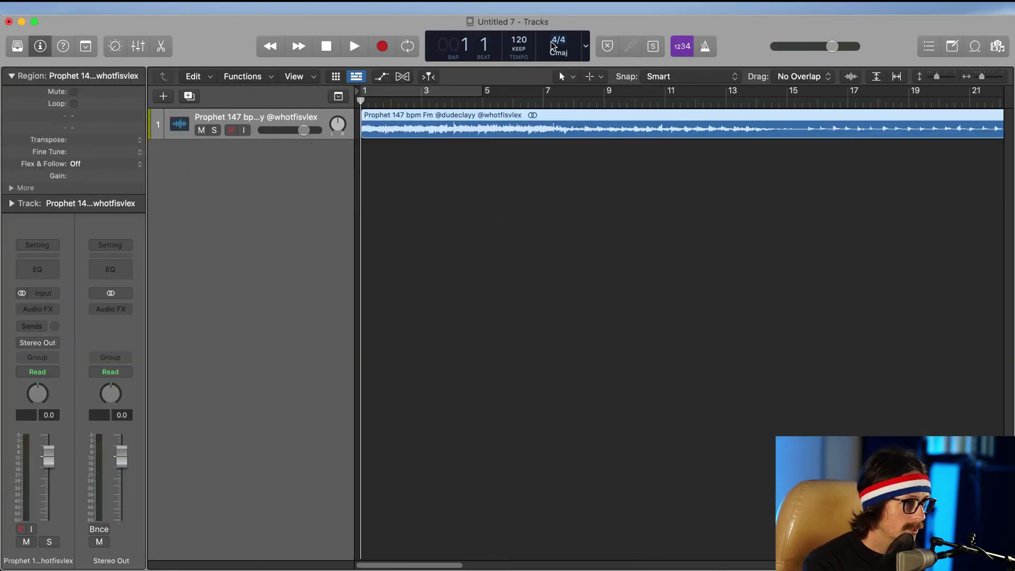
Step: Set the project tempo to 147 BPM and turn on the metronome
double_click(518, 40)
key("BackSpace")
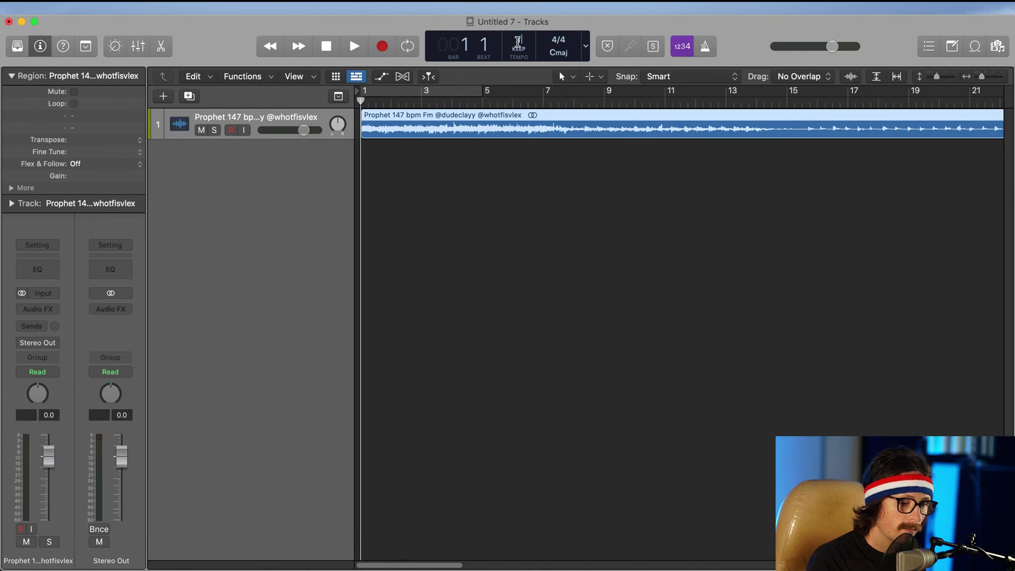
key("Return")
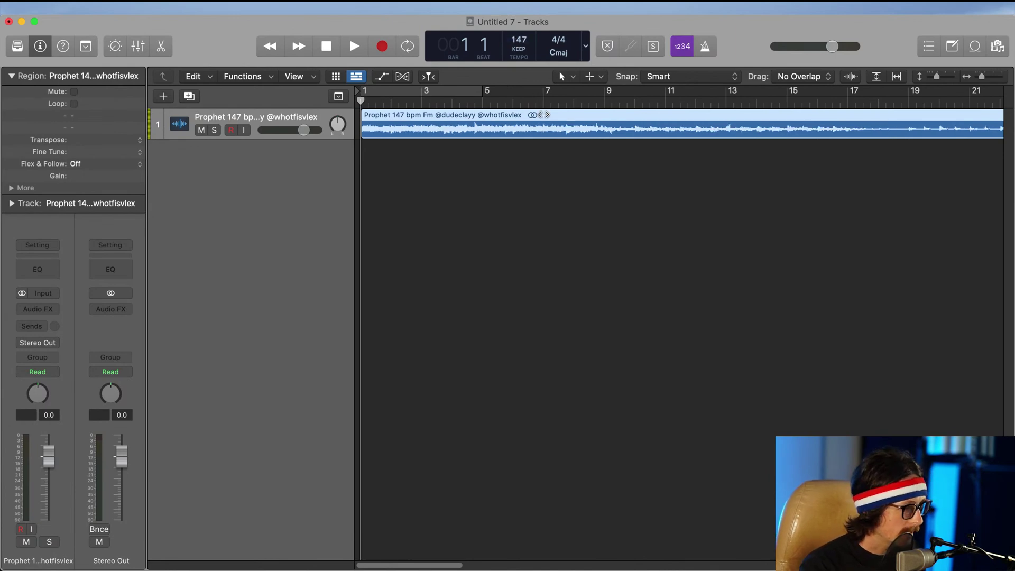
left_click(589, 231)
key("k")
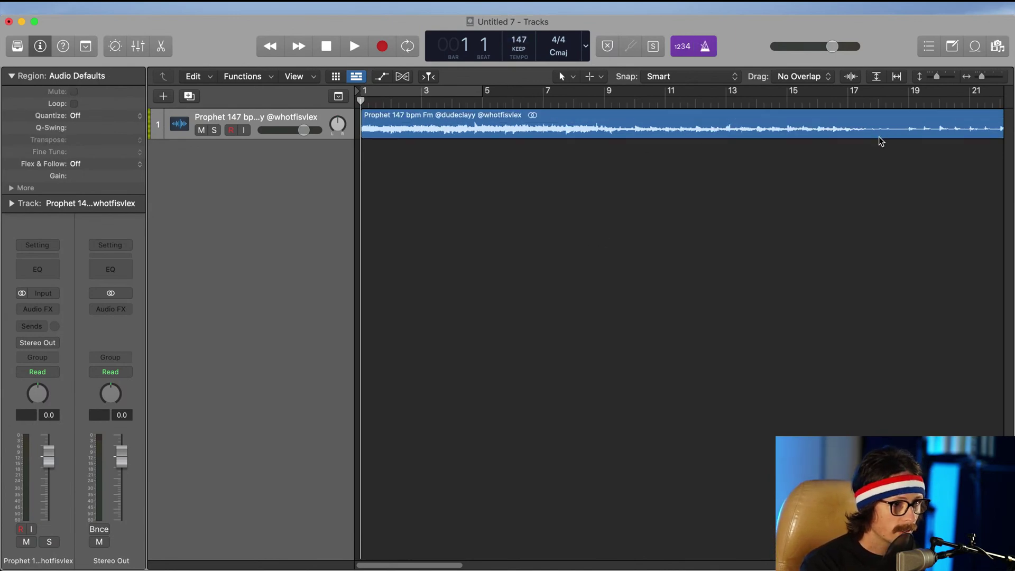
Step: Play the Prophet region from the start against the metronome and split it at bar 9
key("space")
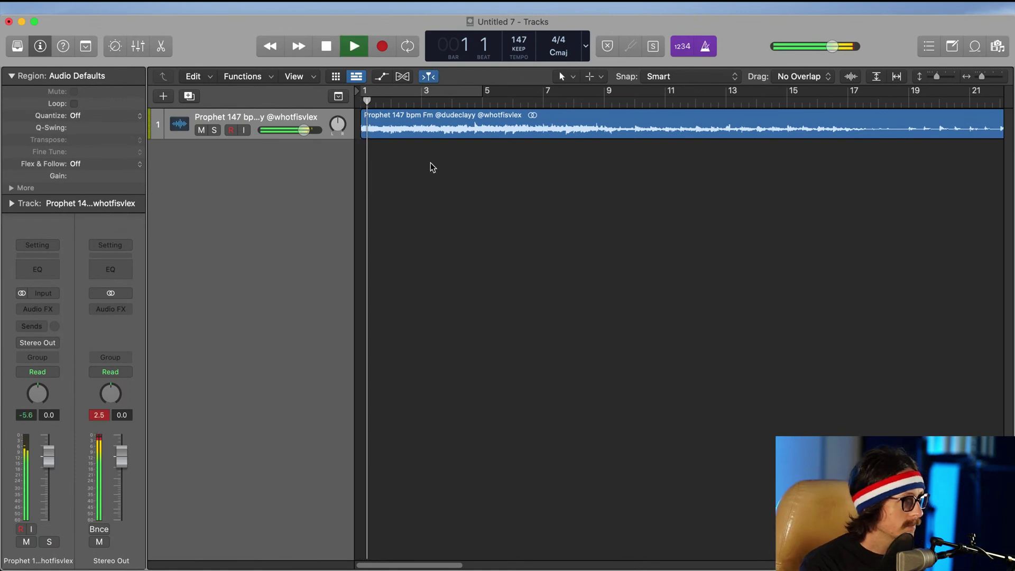
left_click(536, 212, "ctrl+alt")
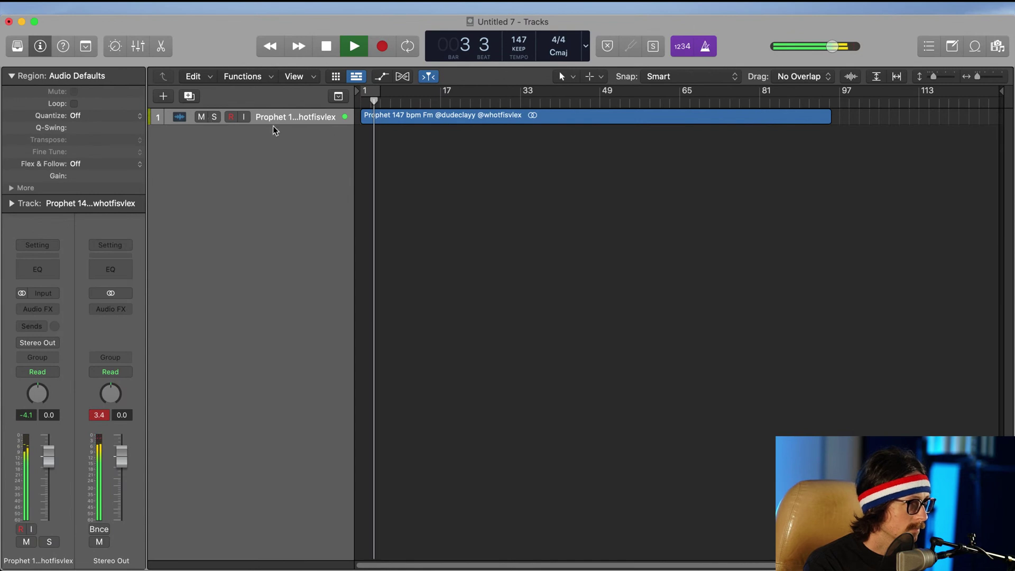
left_click_drag(504, 116, 313, 184)
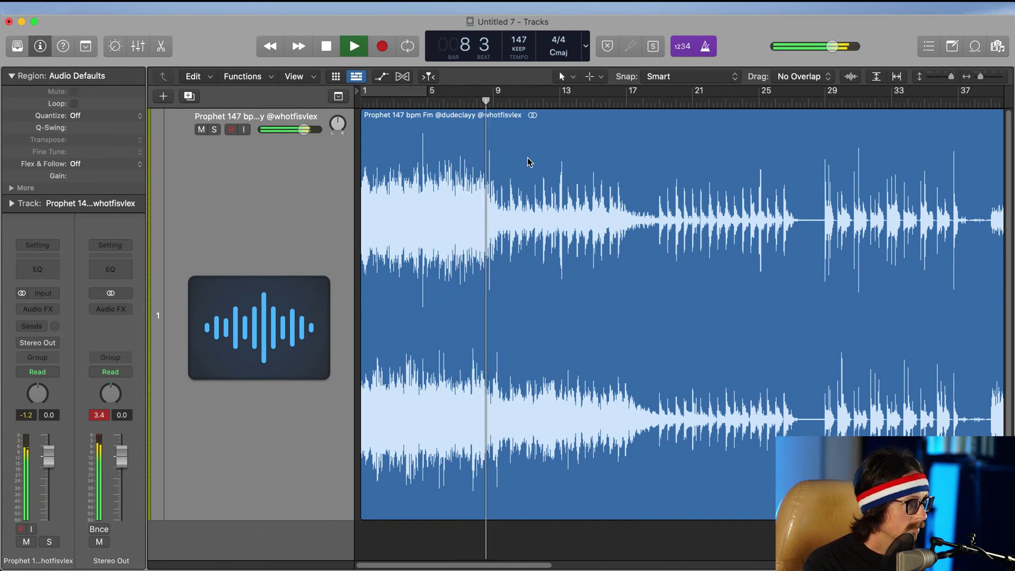
key("space")
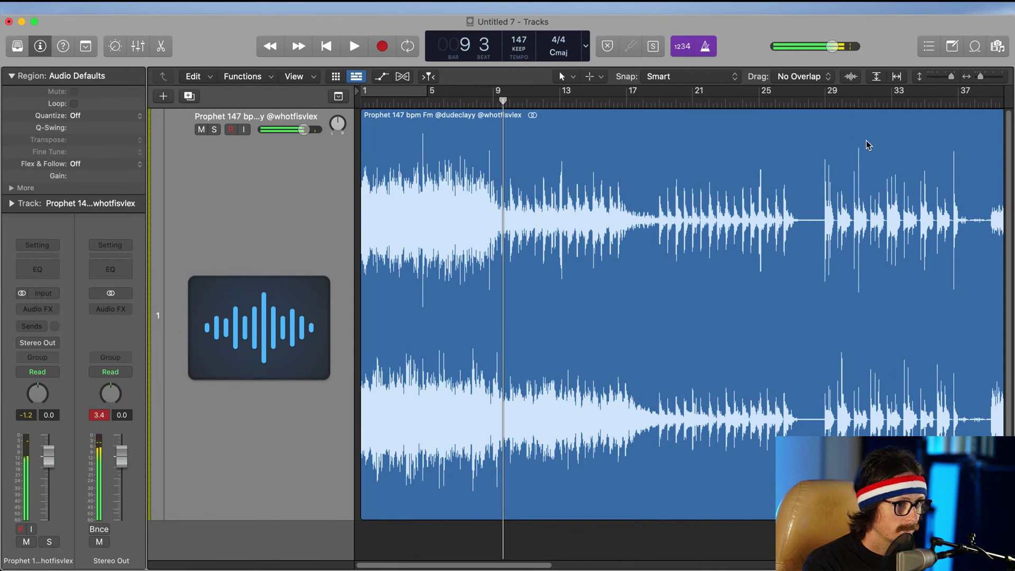
left_click(494, 151)
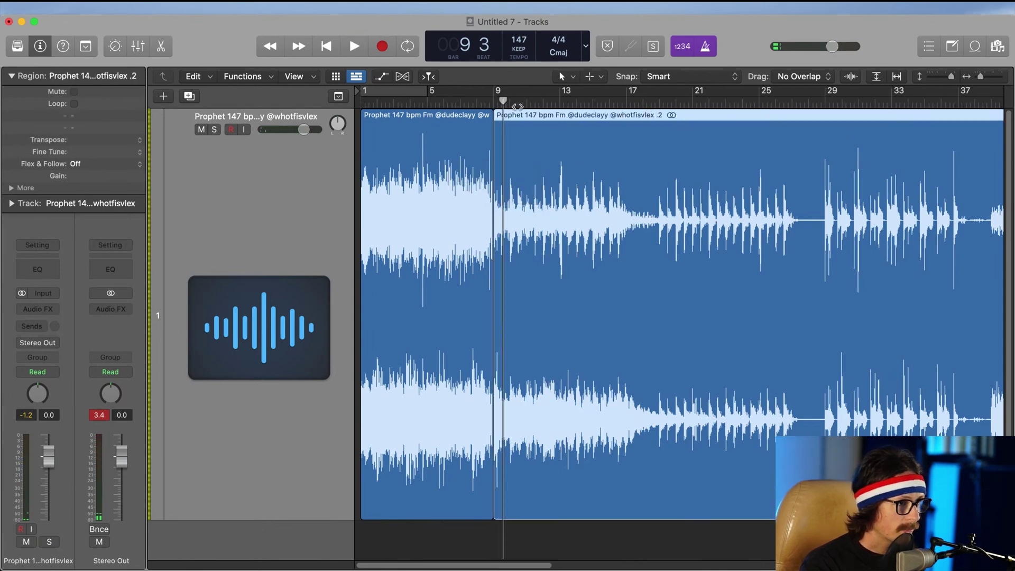
Step: Split the Prophet sample at bar 17 and listen to the section that follows
double_click(628, 119, "super")
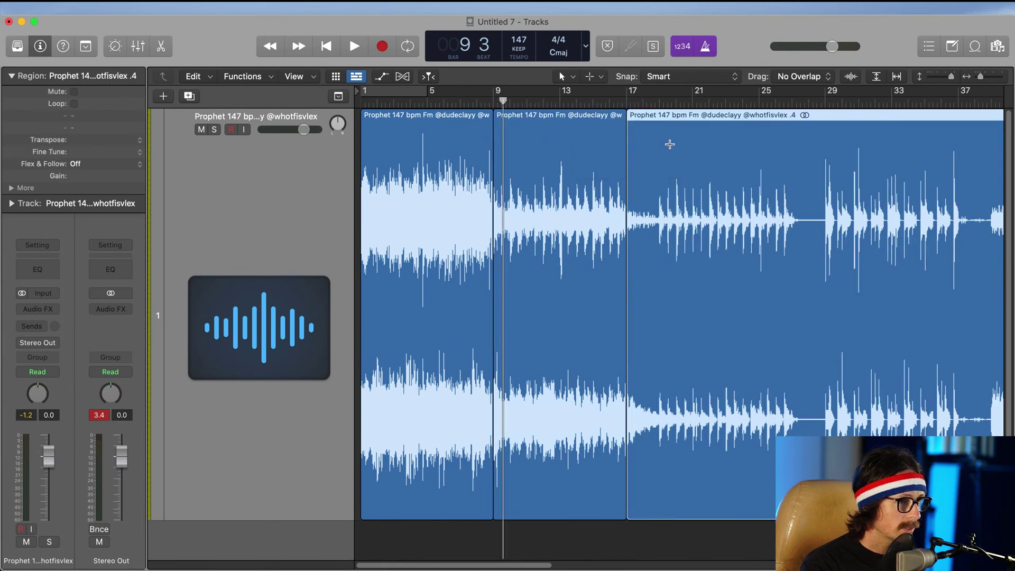
key("z")
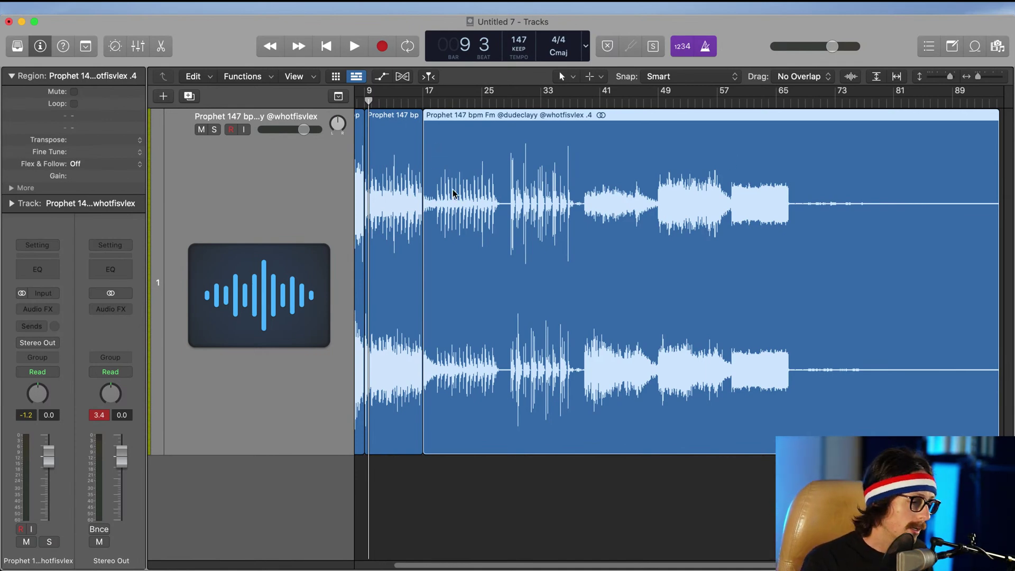
key("super+Tab")
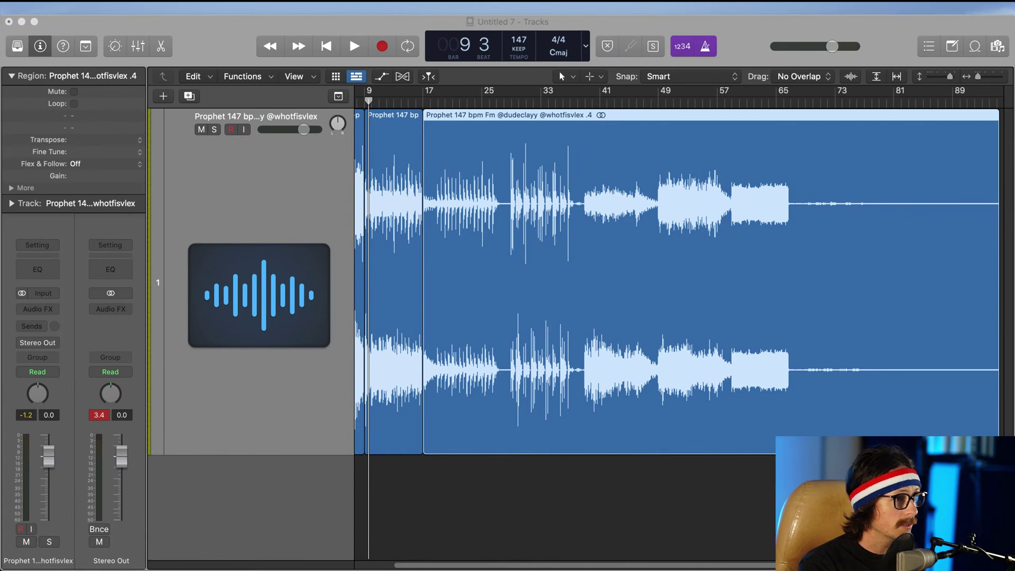
key("super+Tab")
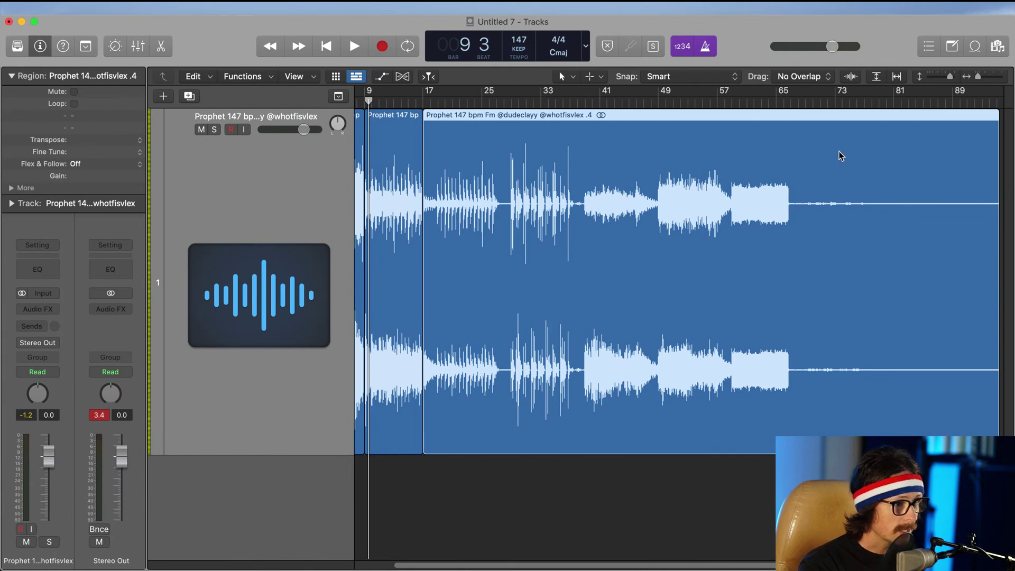
key("shift+space")
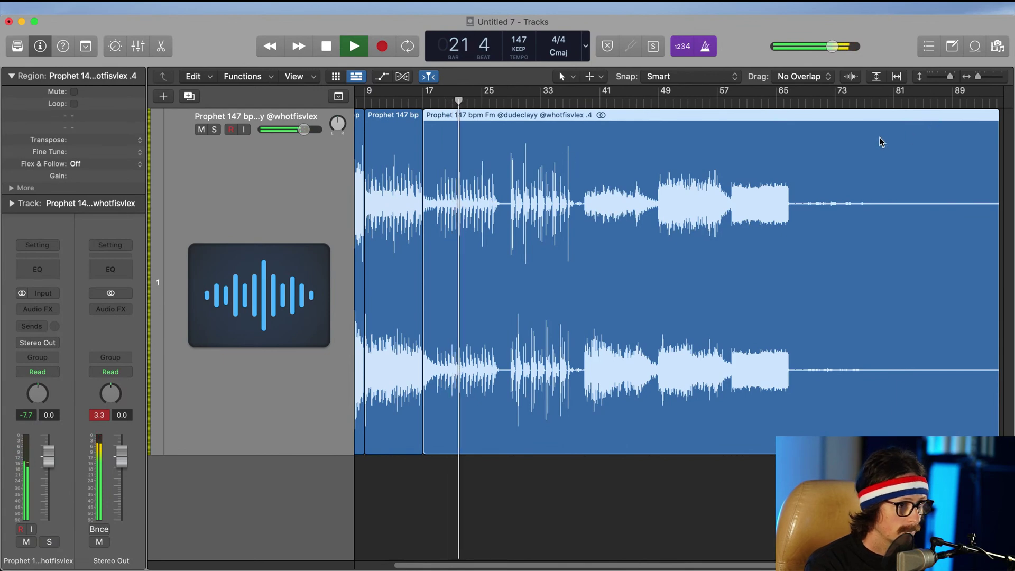
key("space")
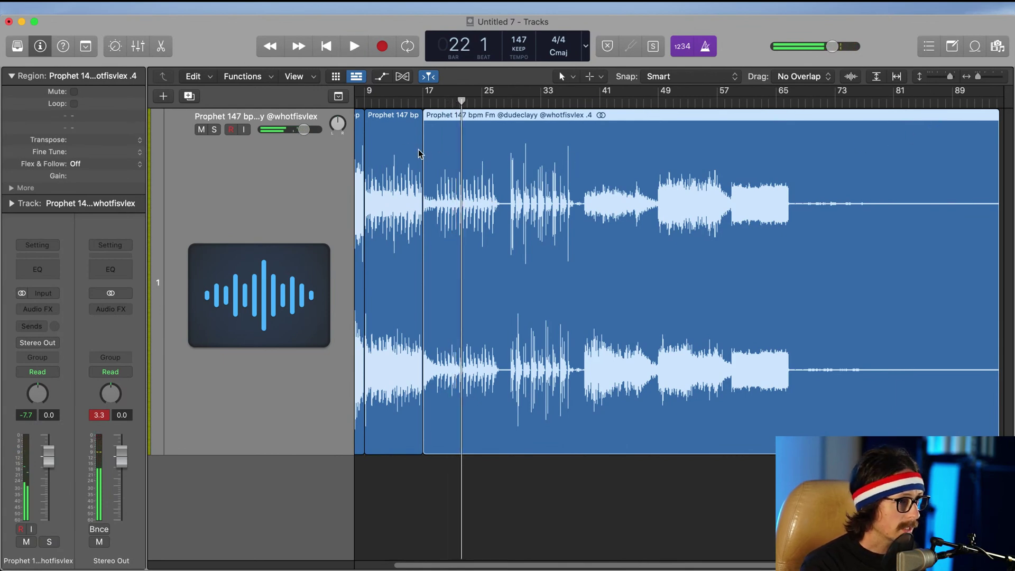
Step: Split the remaining Prophet region at bars 19 and 27 to isolate an eight-bar section
left_click_drag(412, 149, 563, 369)
left_click(469, 160)
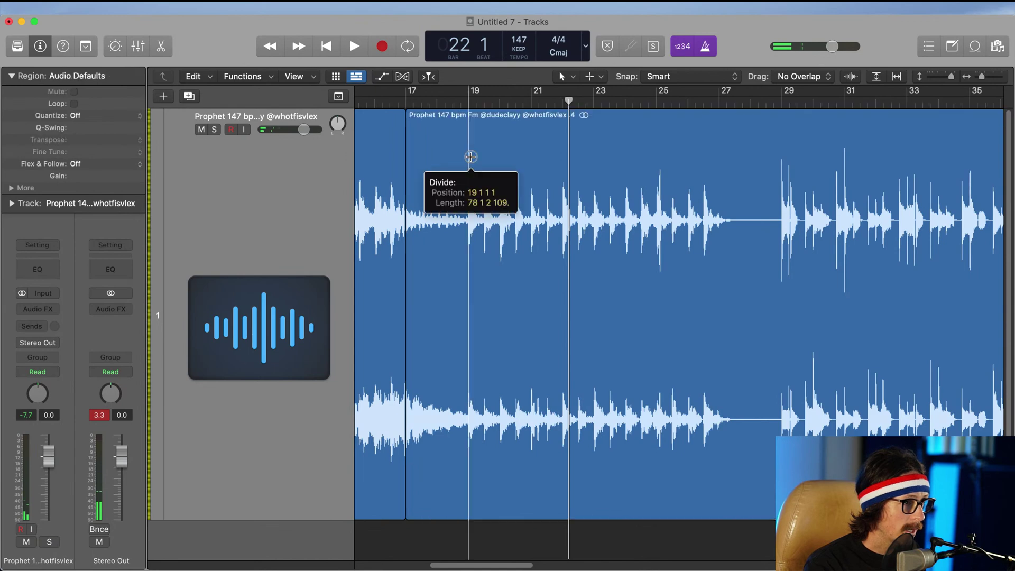
scroll(675, 177, "right", 5)
left_click(644, 139)
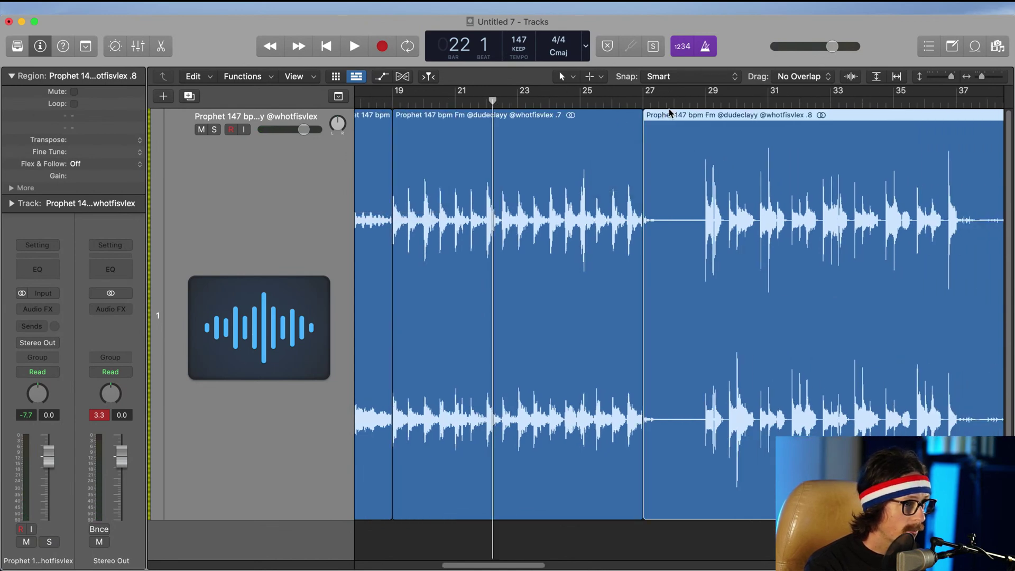
Step: Set the cycle range to bars 19–27 around the isolated eight-bar section
key("z")
left_click(603, 210)
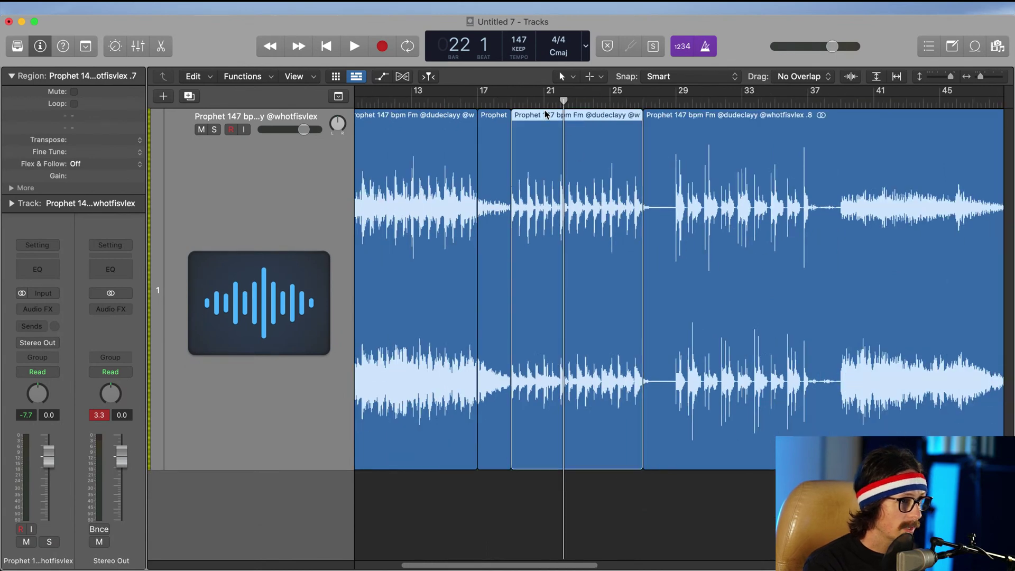
mouse_move(510, 94)
left_mouse_down()
mouse_move(664, 92)
mouse_move(624, 95)
mouse_move(639, 99)
left_mouse_up()
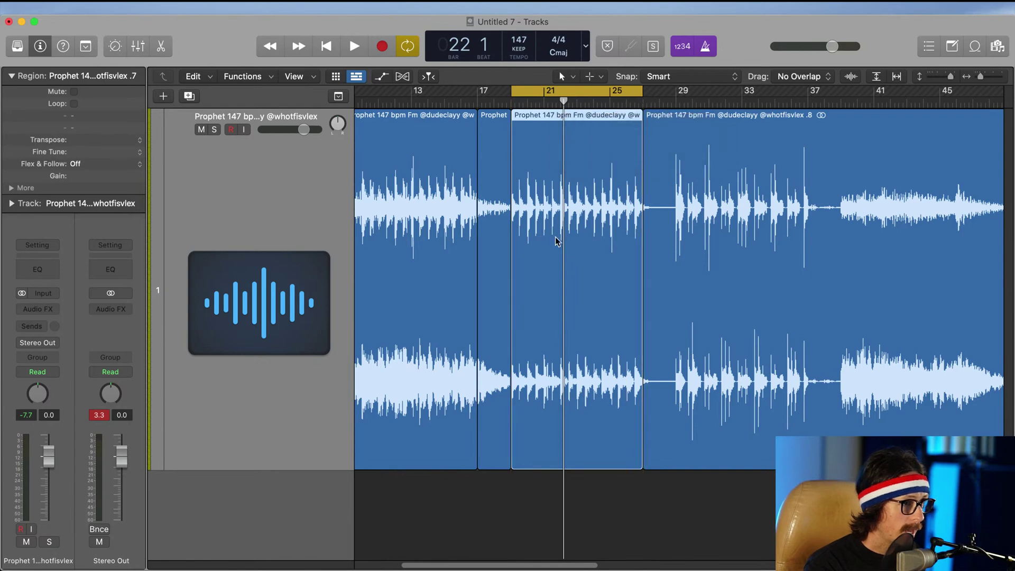
Step: Delete the short two-bar region between bars 17 and 19
left_click(558, 241, "ctrl+alt")
left_click(556, 238, "ctrl+alt")
left_click_drag(466, 145, 494, 153)
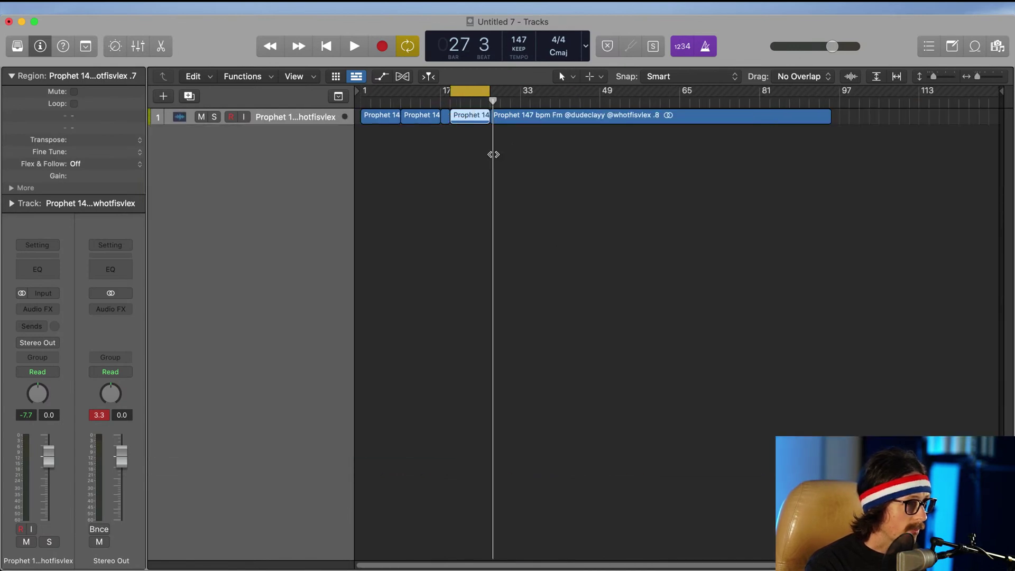
left_click_drag(428, 112, 492, 165)
left_click(516, 281)
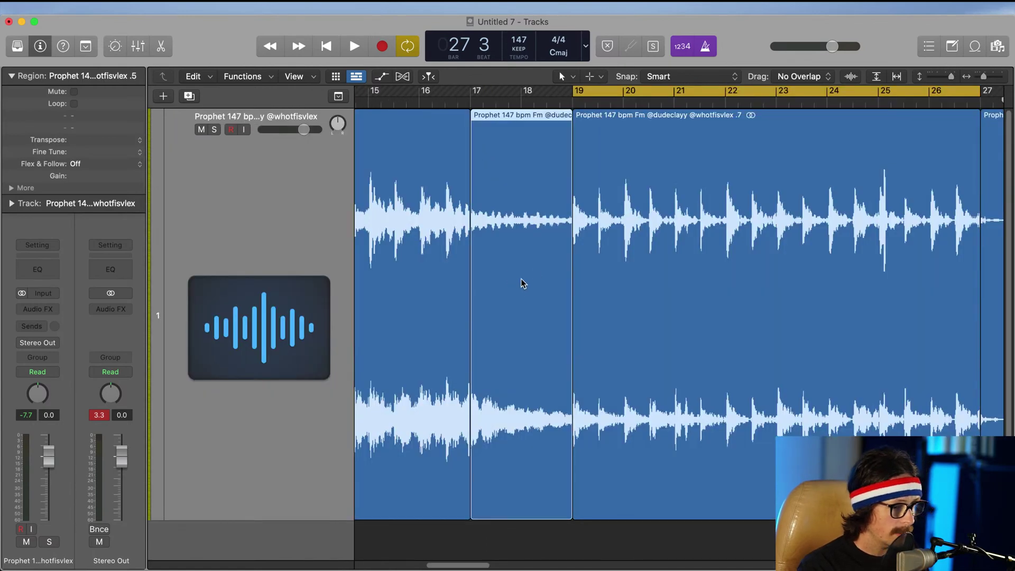
key("Delete")
Step: Split the long Prophet region at bars 29 and 37
left_click(534, 204, "ctrl+alt")
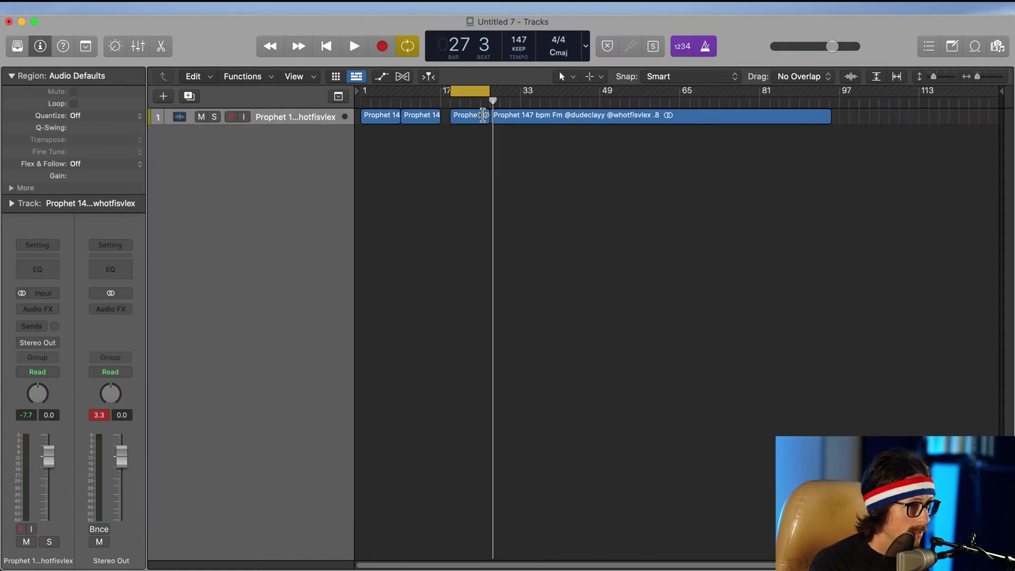
left_click_drag(484, 115, 506, 121, "ctrl+alt")
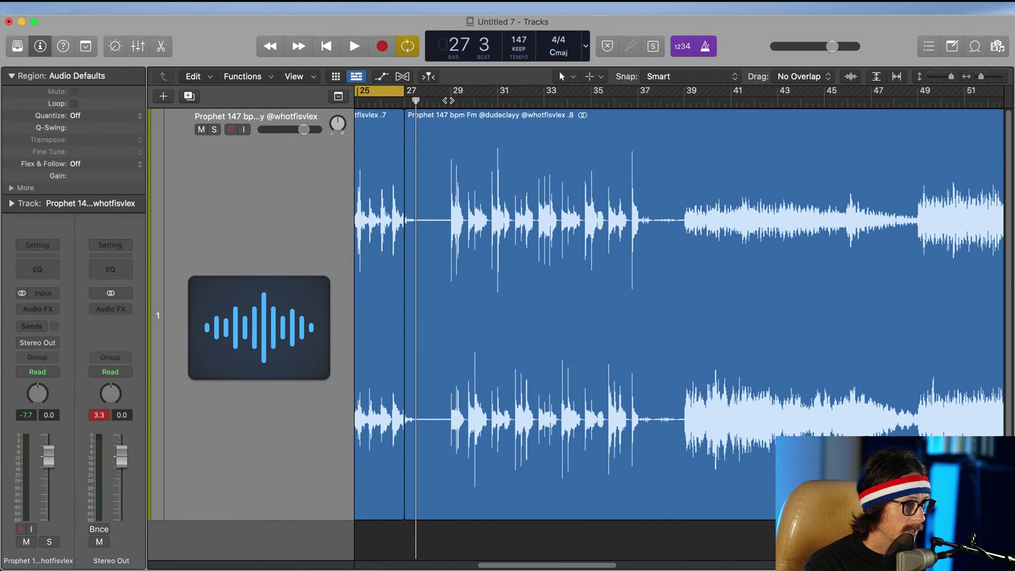
left_click(453, 146)
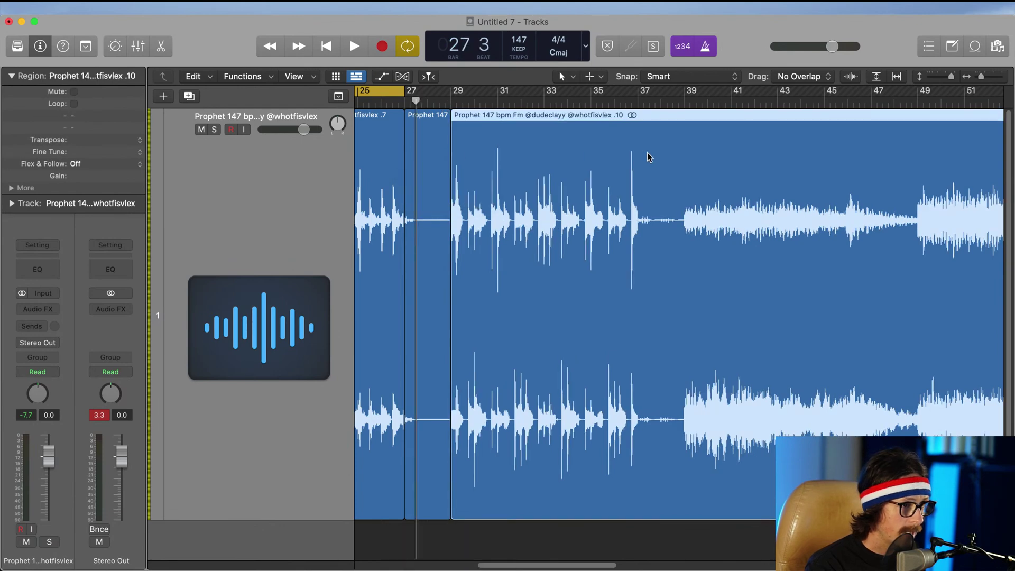
left_click(638, 134)
scroll(655, 139, "right", 5)
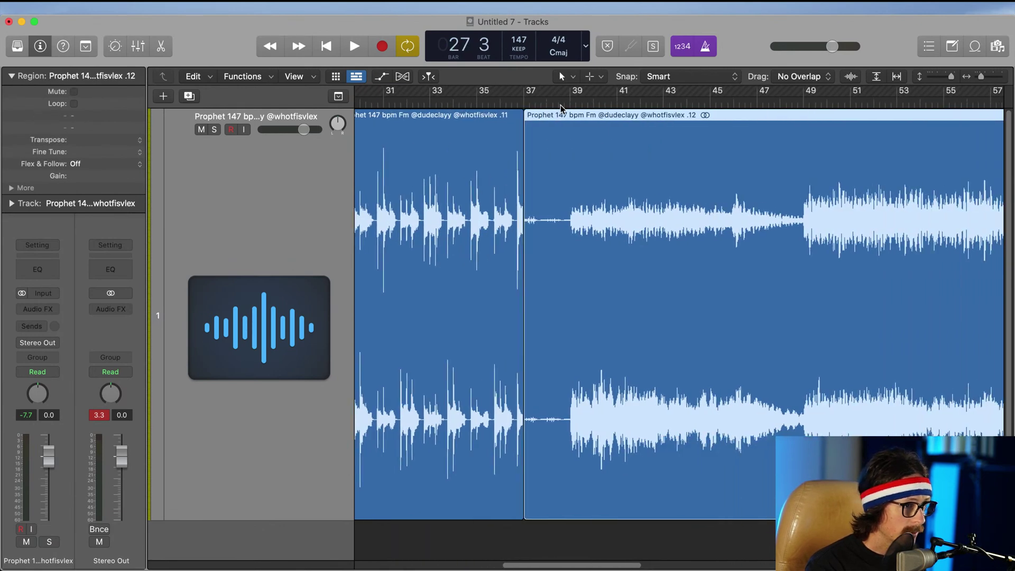
Step: Split the rest of the Prophet sample at bars 39 and 49, where its sections change
left_click(568, 123)
scroll(570, 125, "right", 5)
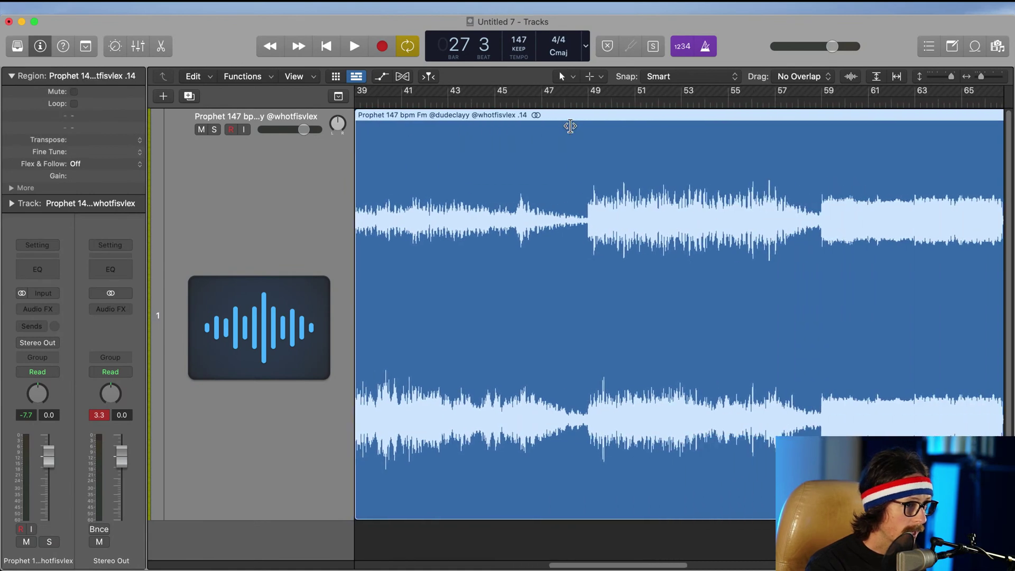
scroll(570, 125, "right", 3)
scroll(570, 125, "down", 3)
scroll(580, 168, "left", 3)
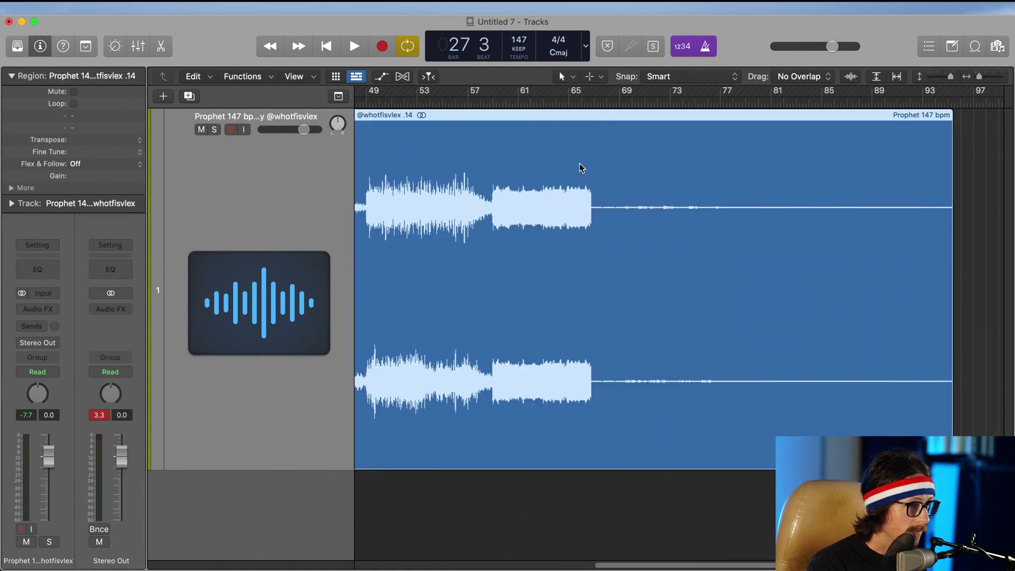
scroll(471, 154, "left", 3)
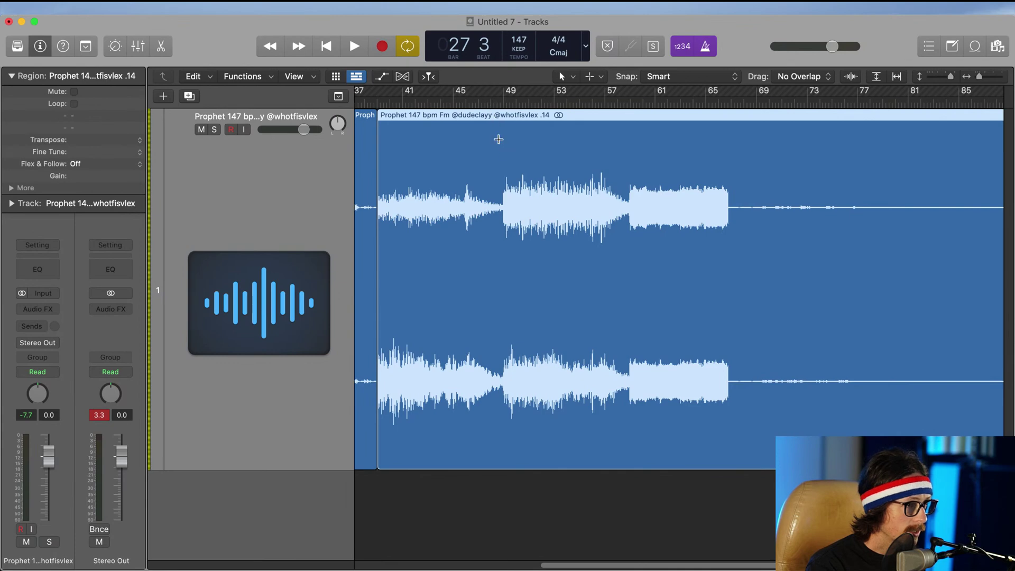
left_click(498, 139)
left_click(503, 135)
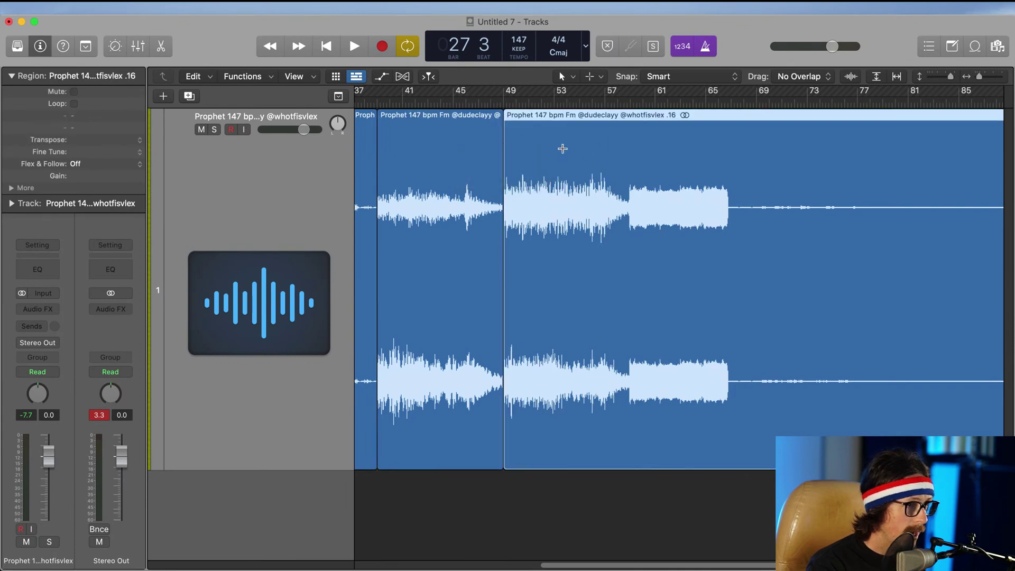
Step: Split the last Prophet region at bar 59 and where the loud section ends at bar 67
left_click(630, 141)
left_click(630, 140)
scroll(661, 132, "right", 3)
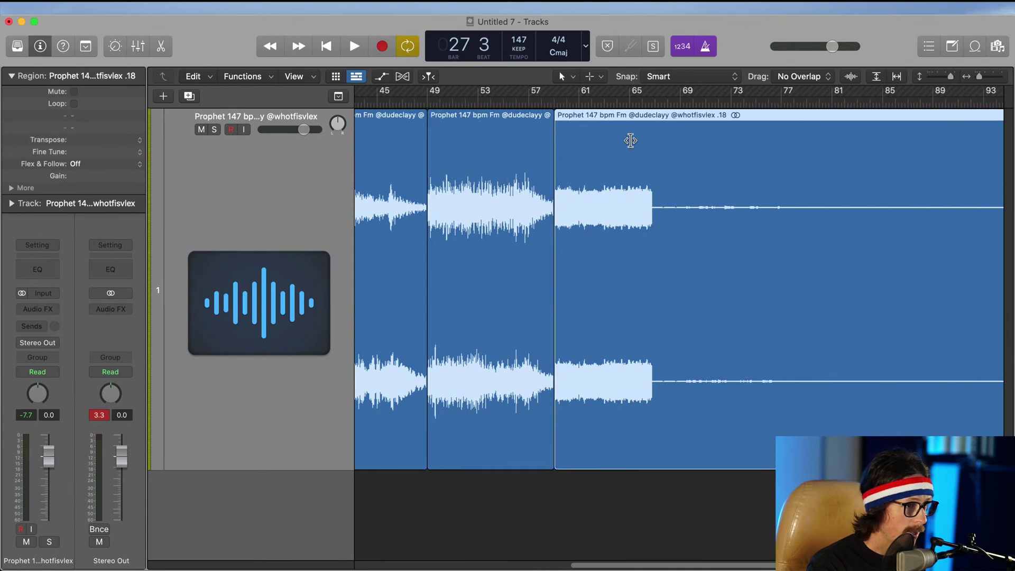
double_click(652, 138)
Step: Move the eight regions from bar 19 onward together so they start at about bar 73
left_click(707, 229, "ctrl+alt")
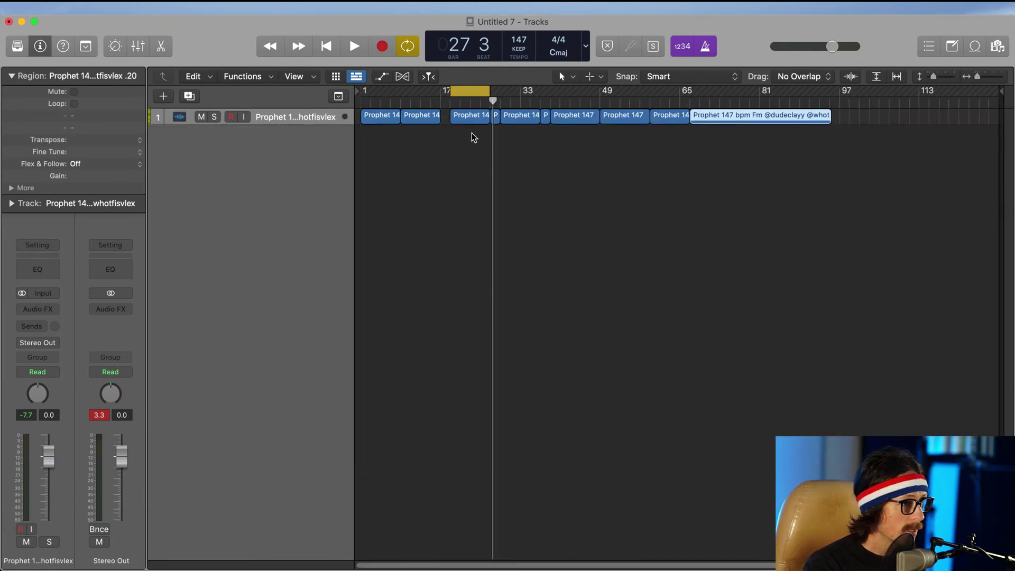
left_click_drag(492, 140, 746, 145)
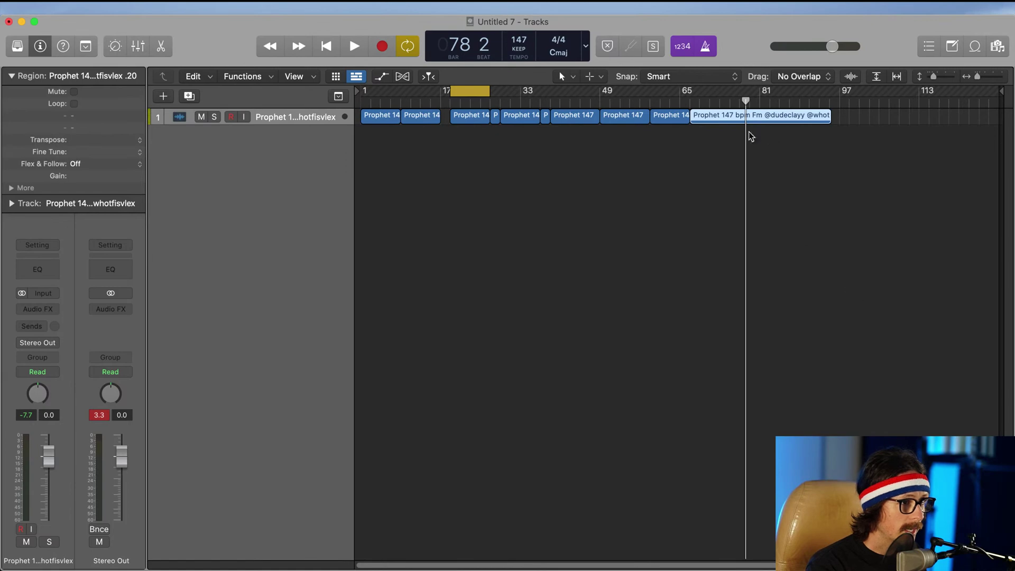
left_click_drag(865, 122, 405, 134)
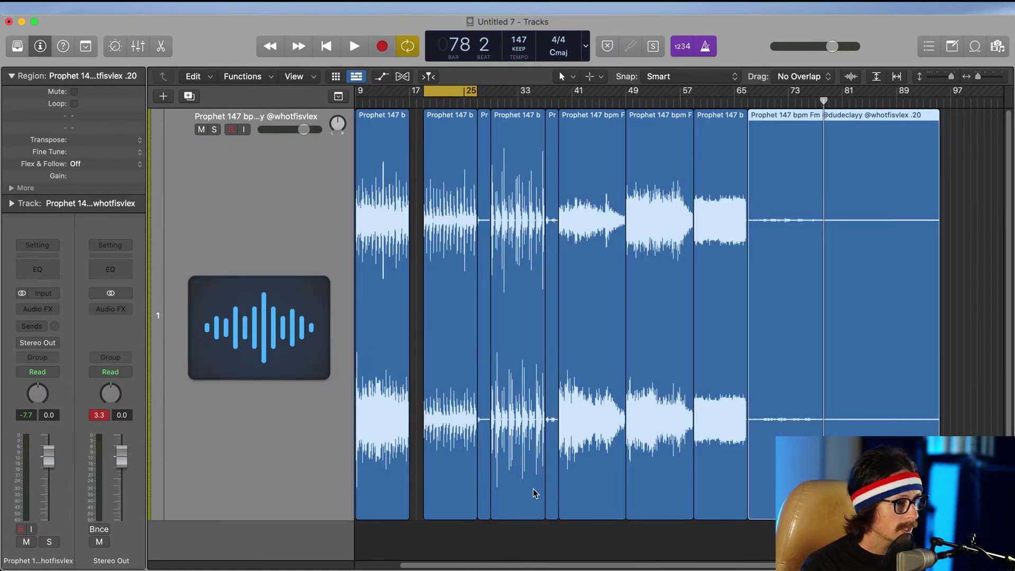
left_click_drag(445, 535, 756, 249)
left_click_drag(452, 199, 817, 200)
left_click(652, 205)
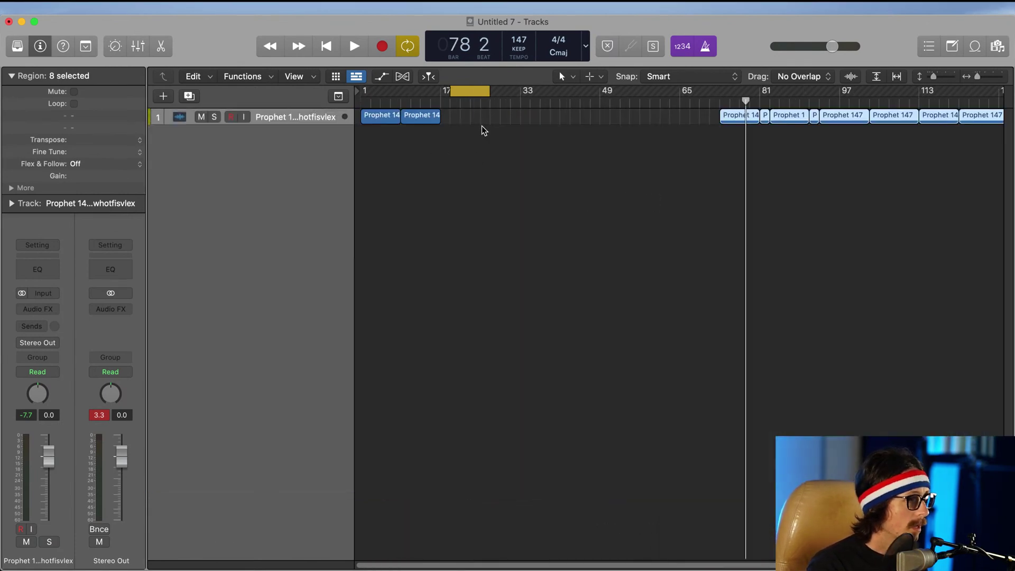
Step: Enlarge the Prophet track's height and return the playhead to bar 1 with cycle off
left_click_drag(269, 125, 294, 207)
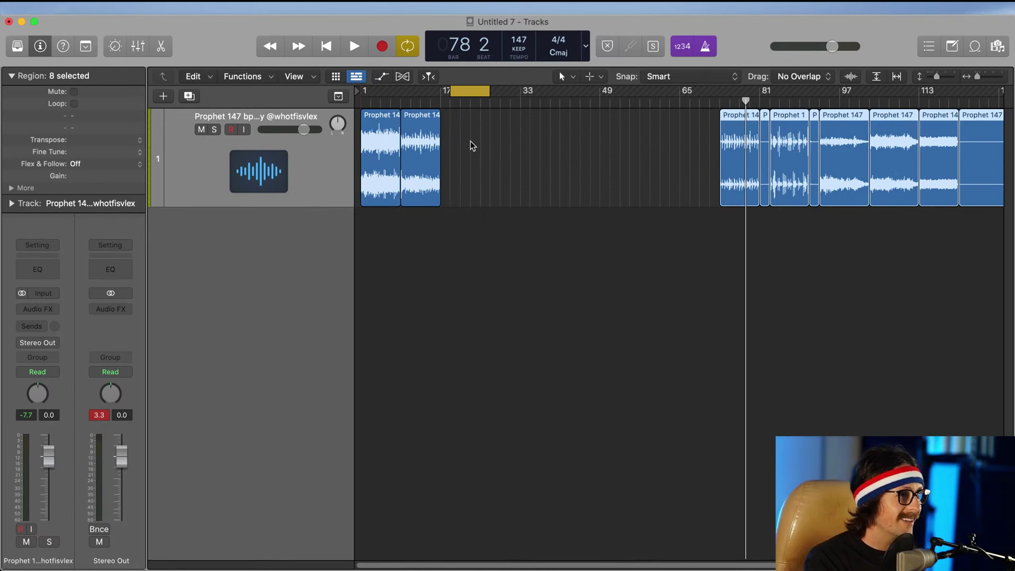
key("Return")
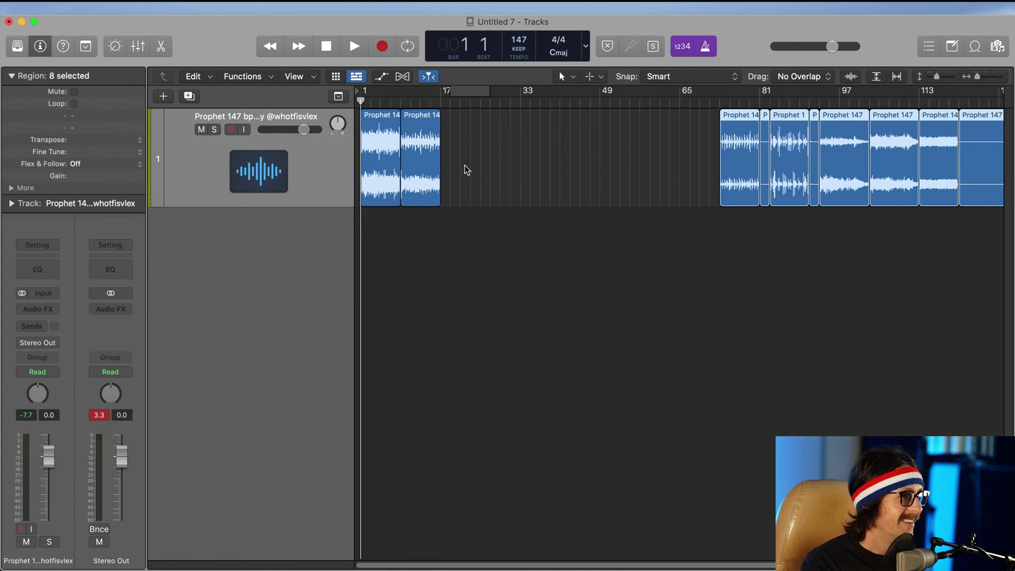
left_click_drag(503, 133, 256, 363)
key("z")
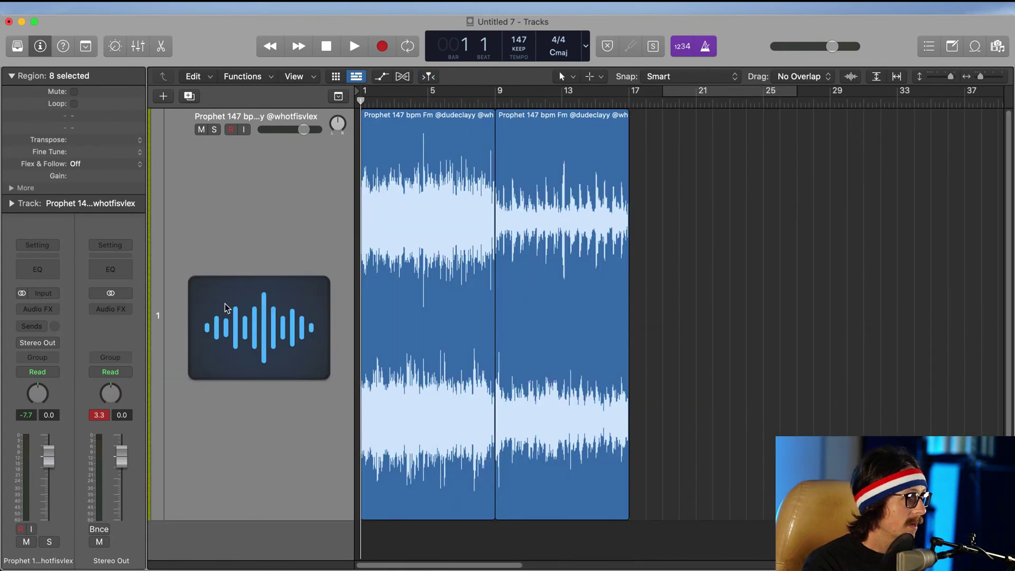
left_click(684, 347)
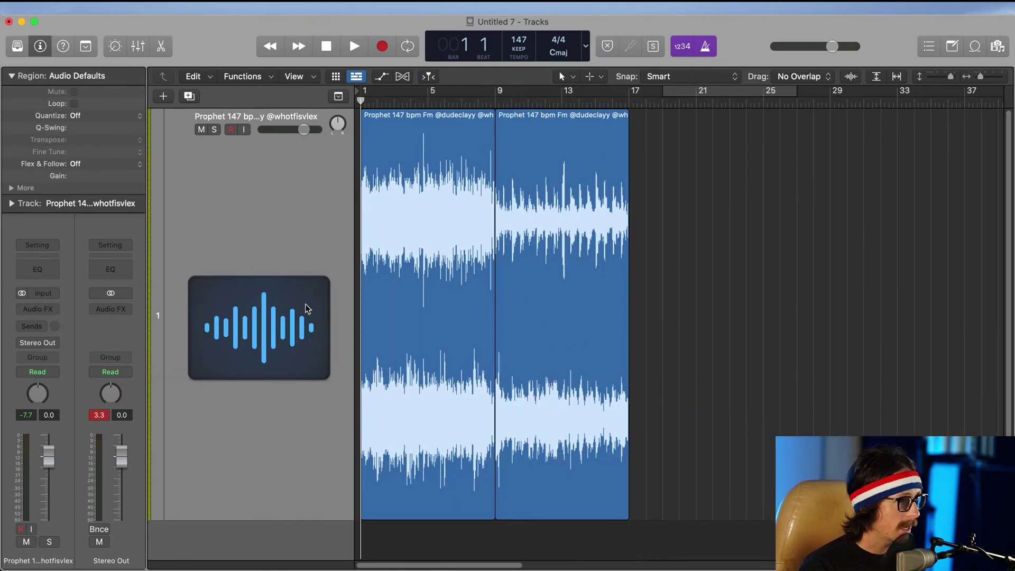
Step: Select the first Prophet region and collapse the Region and Track parameters in the inspector
left_click(388, 294)
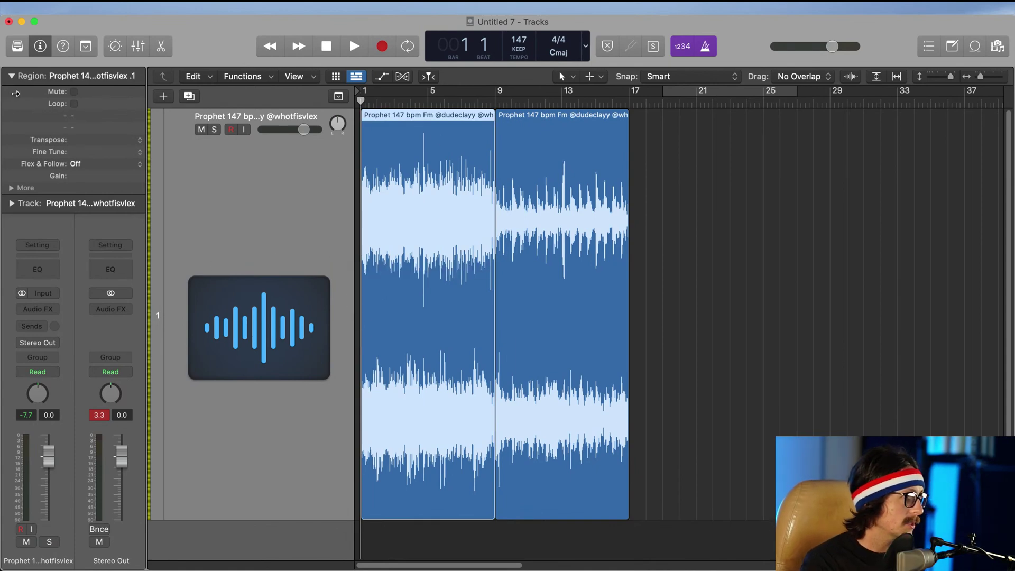
left_click(15, 75)
left_click(666, 221, "ctrl+alt")
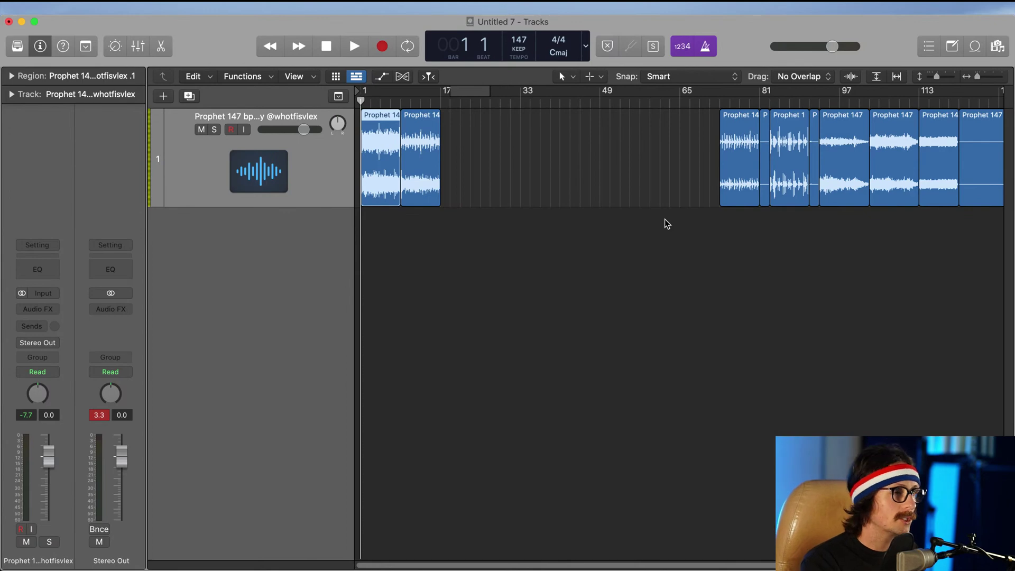
Step: Move the second Prophet region from bar 9 so it starts at bar 19
left_click_drag(478, 126, 357, 210)
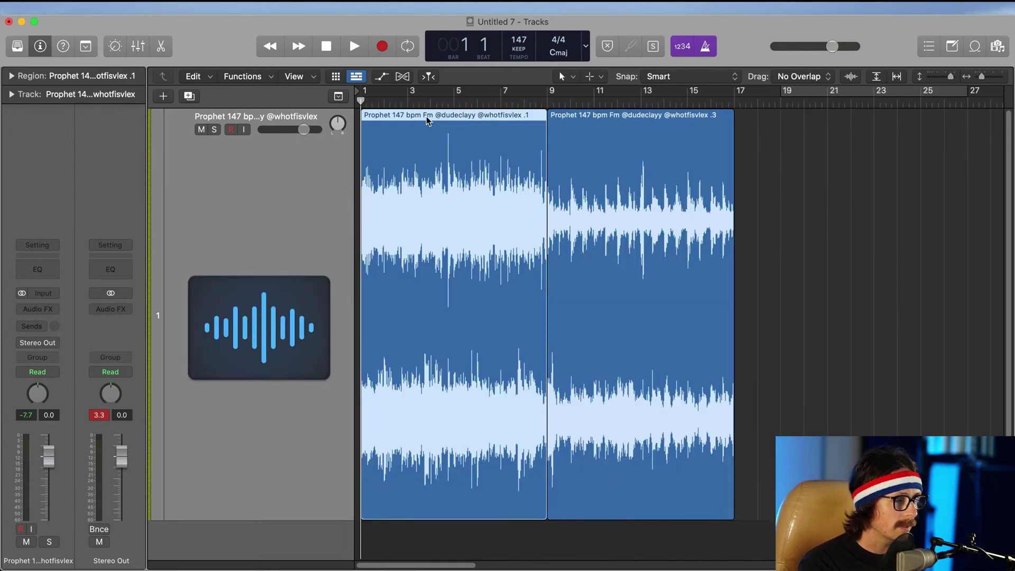
left_click(665, 225)
left_click(827, 204)
left_click_drag(703, 211, 929, 233)
Step: Set the cycle range to match the first Prophet region, bars 1–9
left_click(372, 227)
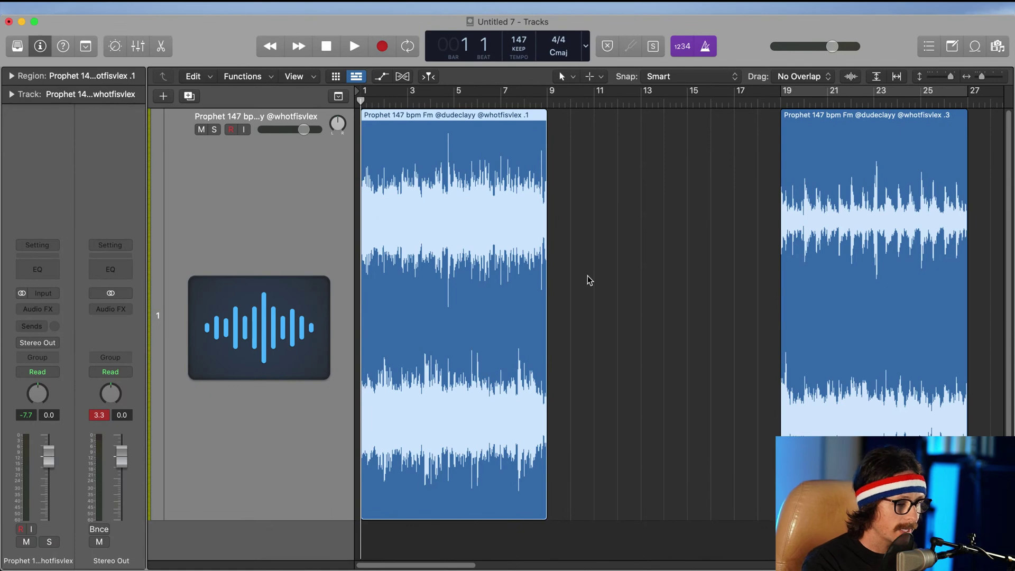
key("super+u")
Step: Add a new audio track below the Prophet track
key("z")
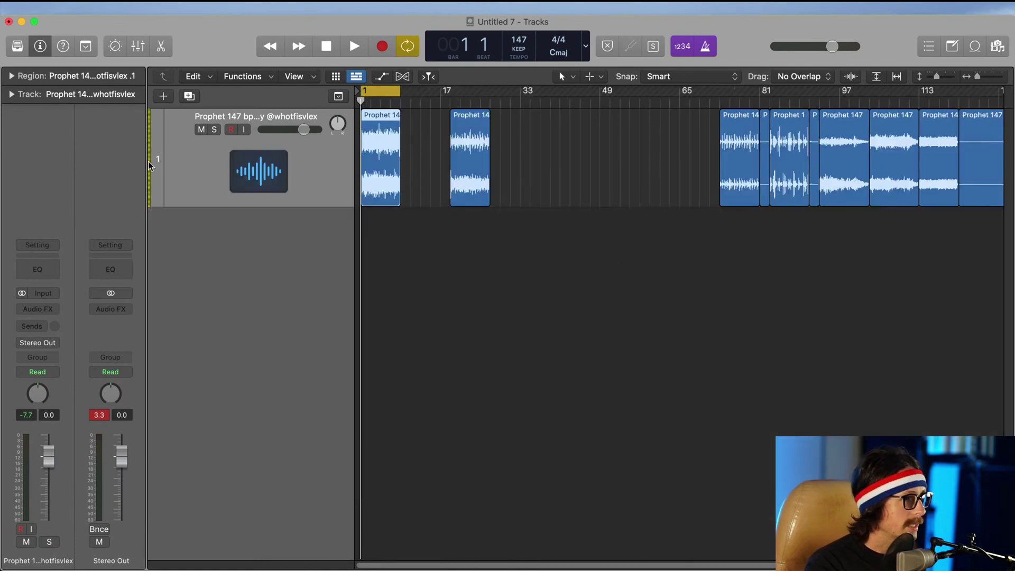
double_click(249, 286)
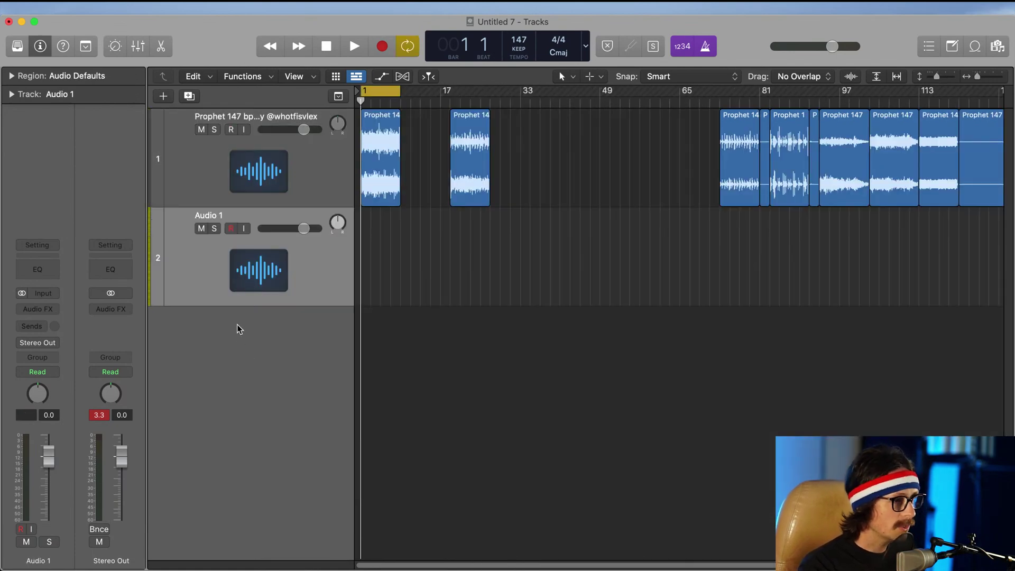
Step: Undo the added audio track and display the bookmarked folders in the file browser
key("super+z")
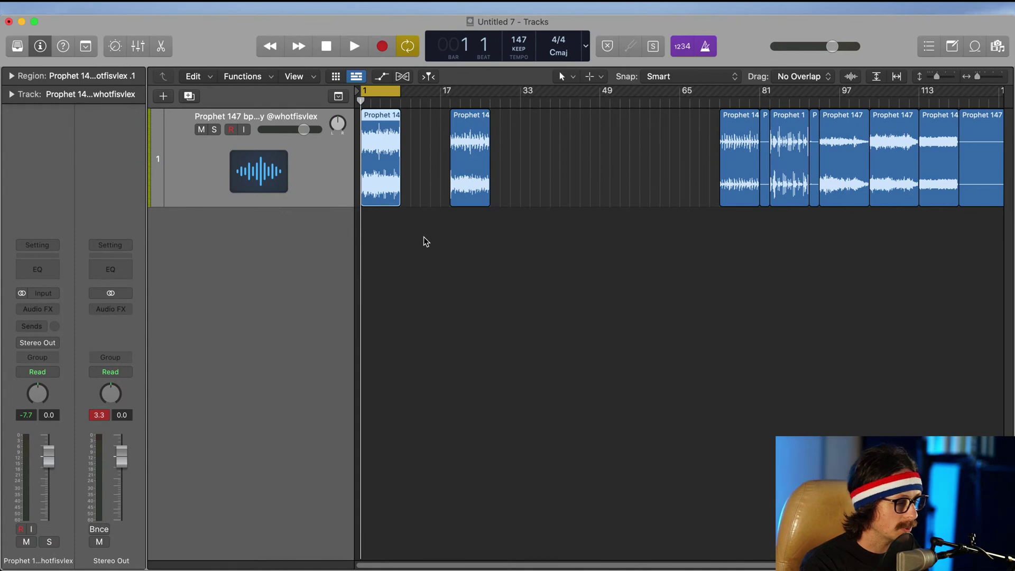
key("f")
left_click(906, 98)
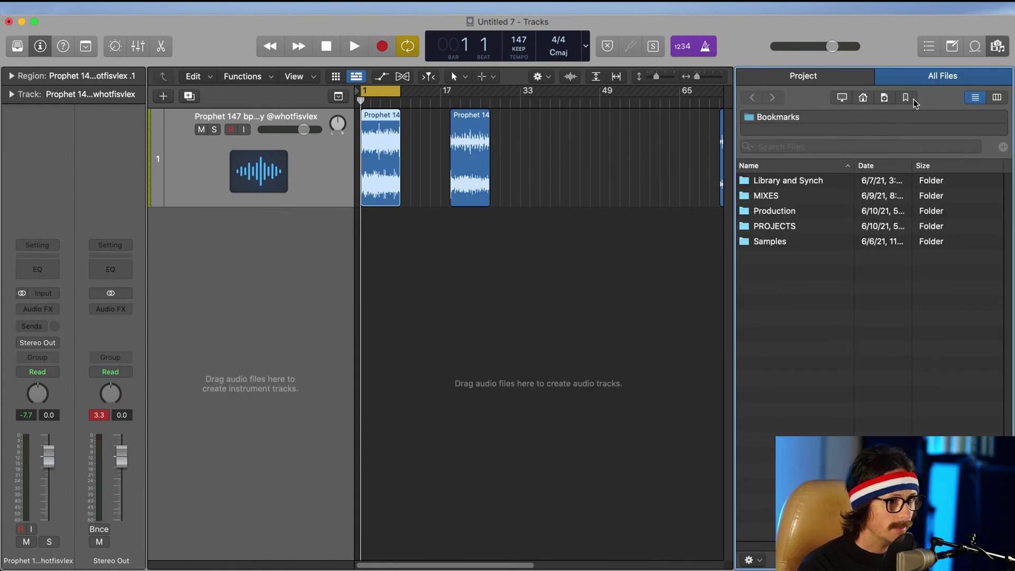
left_click(973, 566)
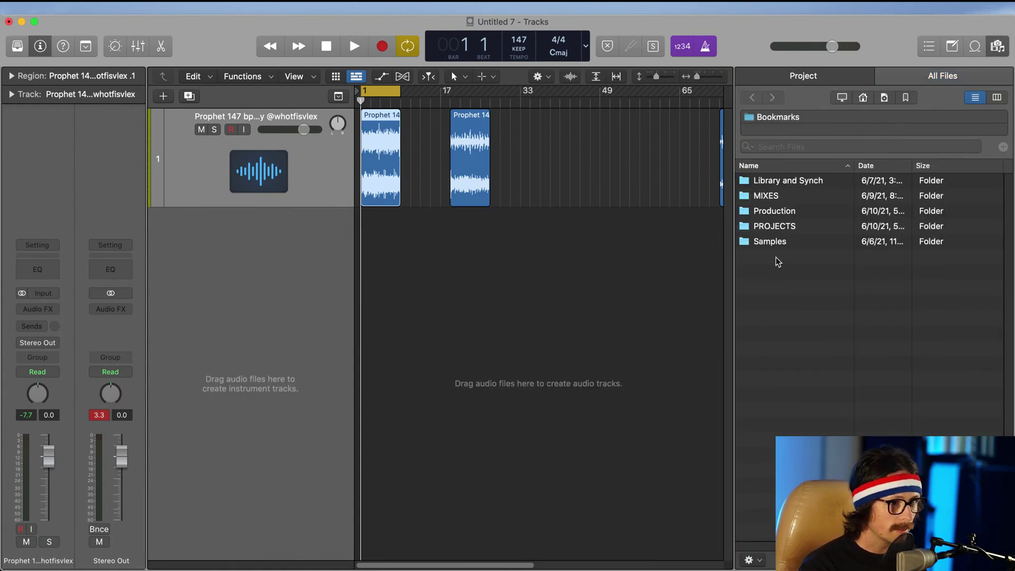
Step: Open the Samples, Trap Kits and Beat Gang folders, and look inside the Radium Records sample pack before returning to Beat Gang
double_click(770, 241)
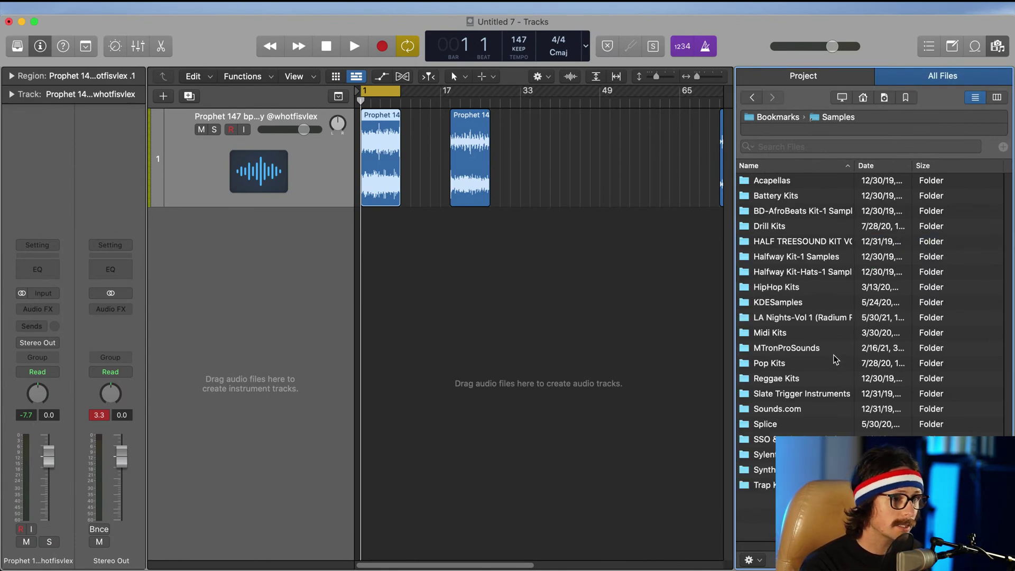
double_click(775, 486)
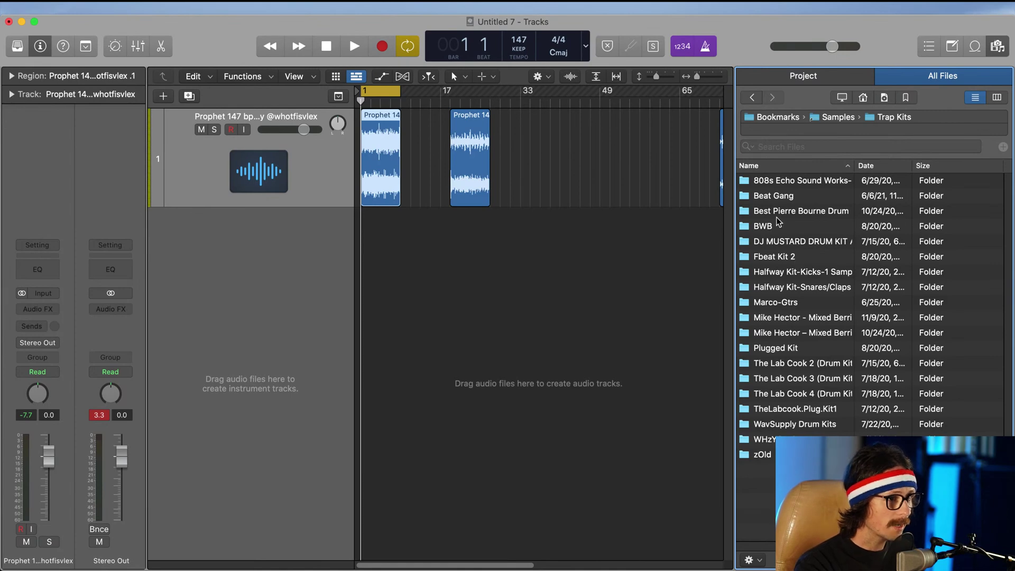
double_click(783, 196)
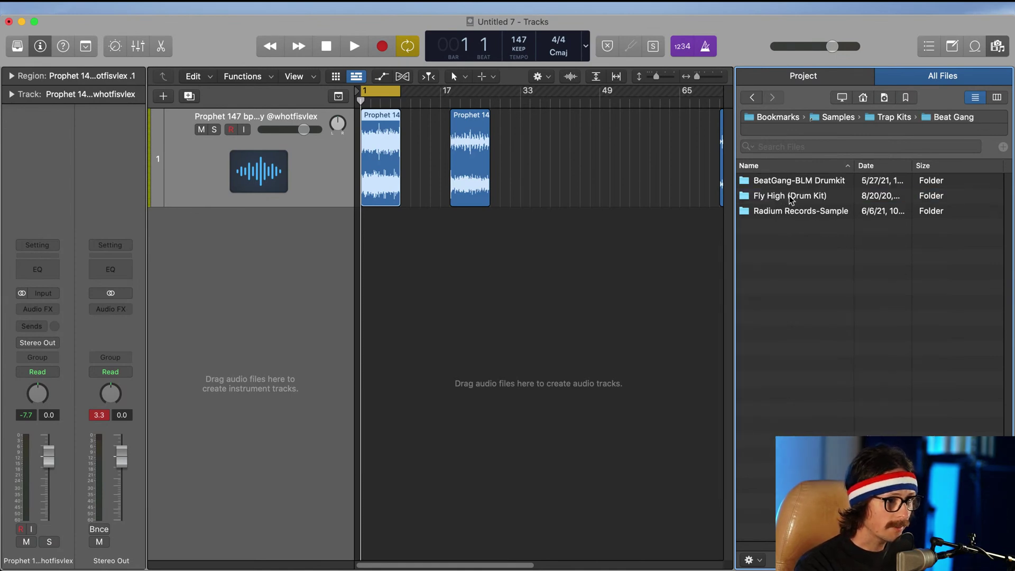
left_click(790, 197)
left_click(785, 179)
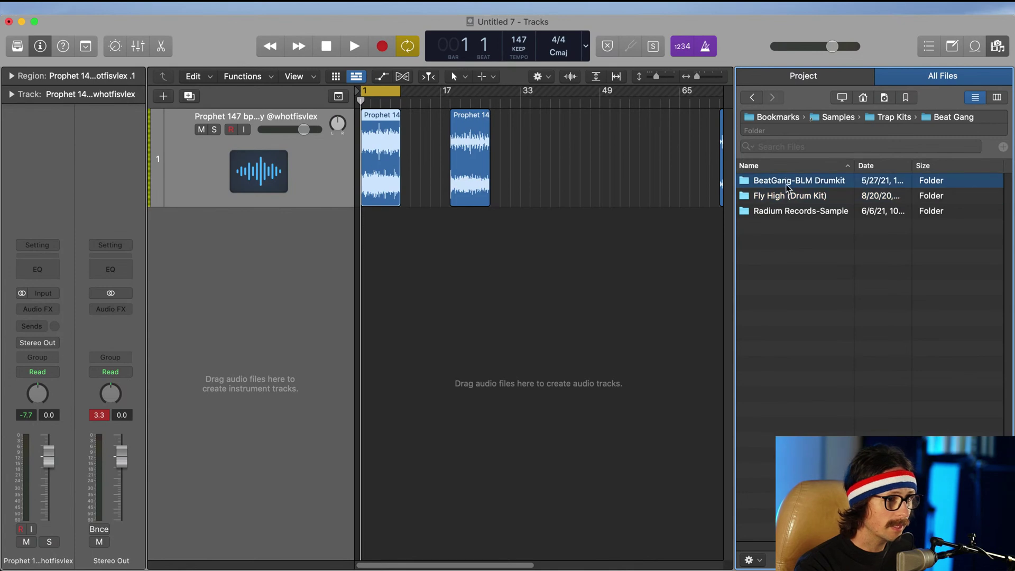
double_click(797, 207)
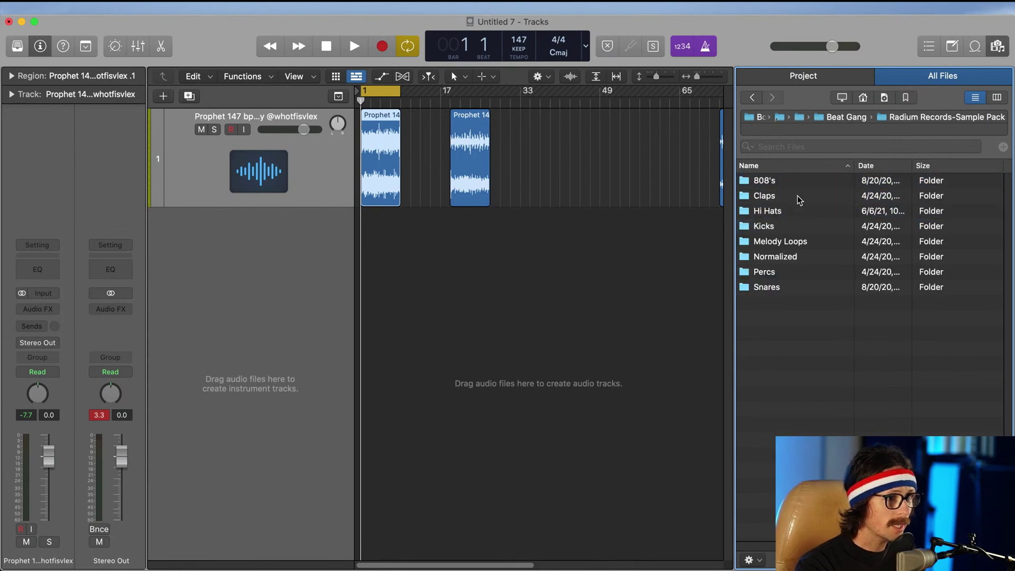
left_click(750, 98)
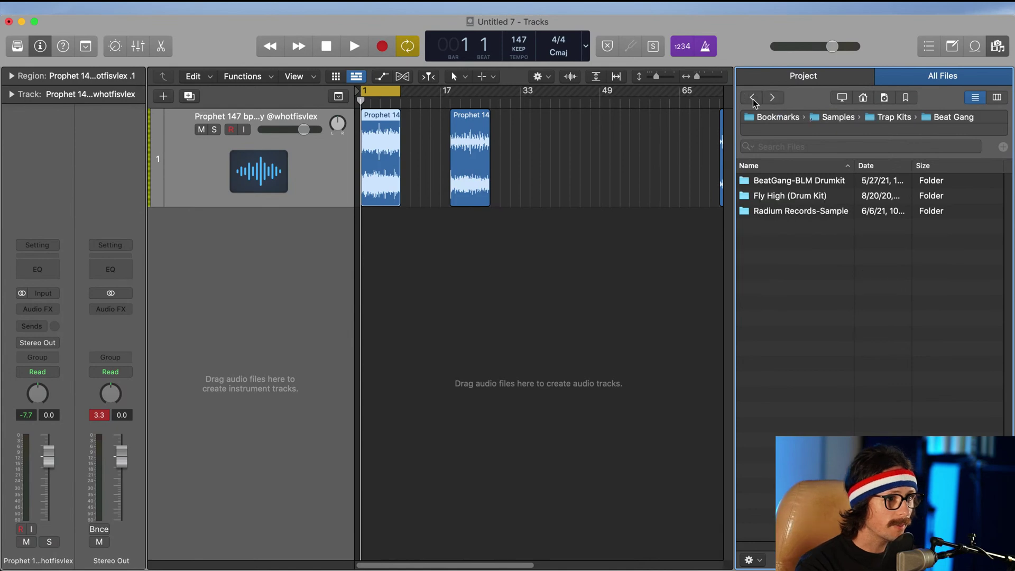
Step: Open the Kicks folder of the BeatGang-BLM Drumkit and preview the kick (believe me) sample
double_click(801, 180)
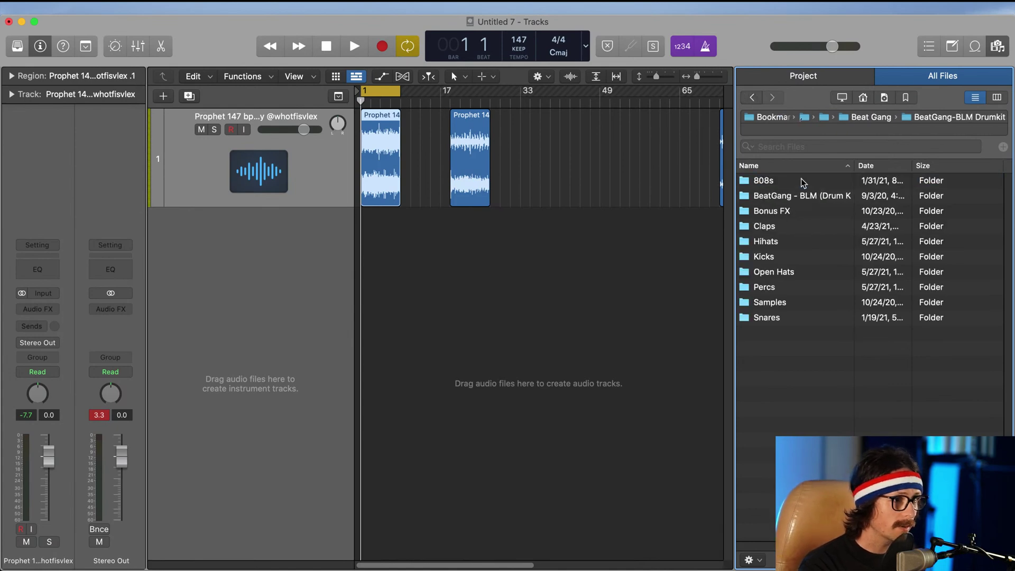
left_click(772, 202)
left_click(779, 304)
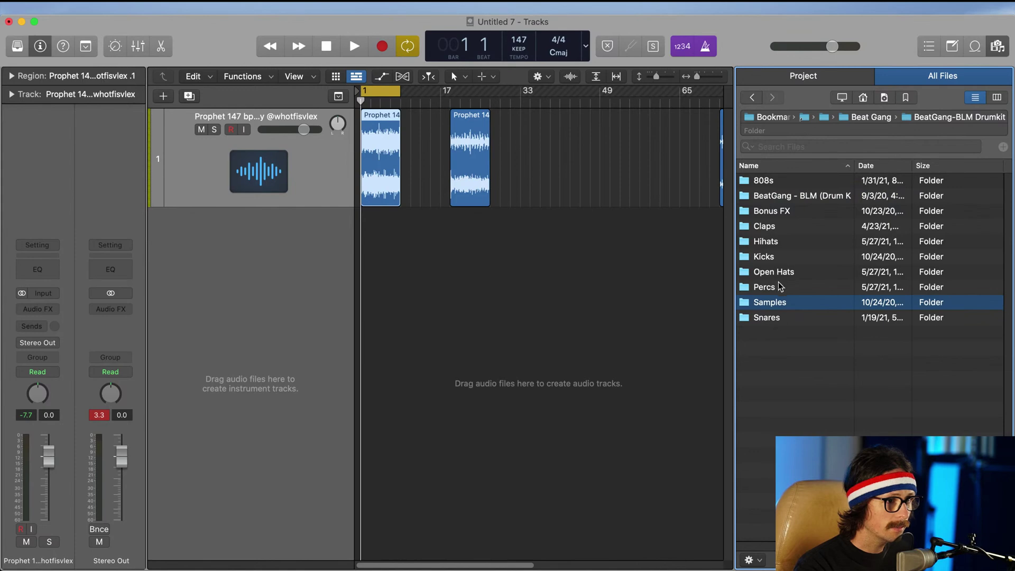
double_click(784, 258)
left_click(783, 182)
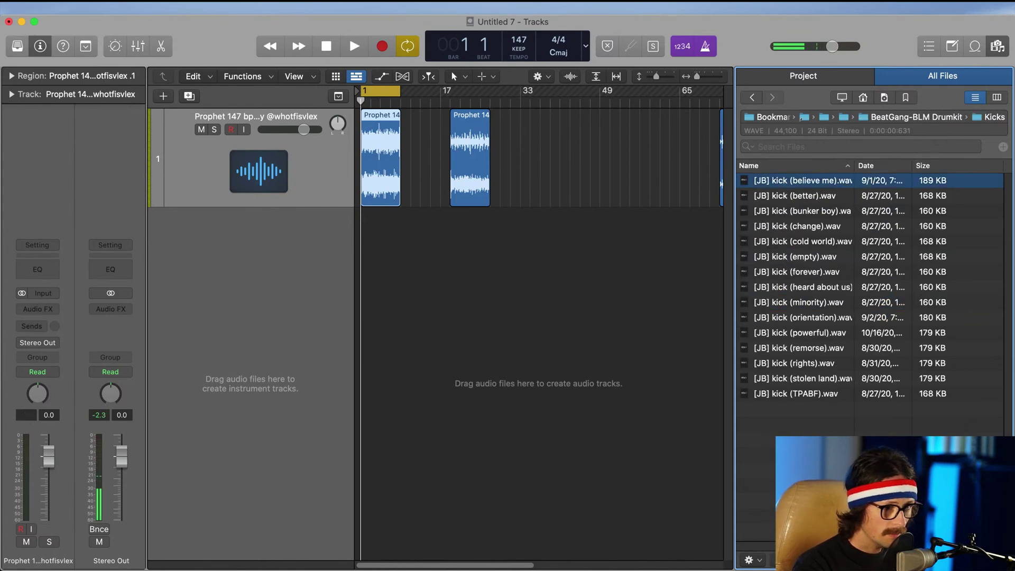
left_click(844, 174)
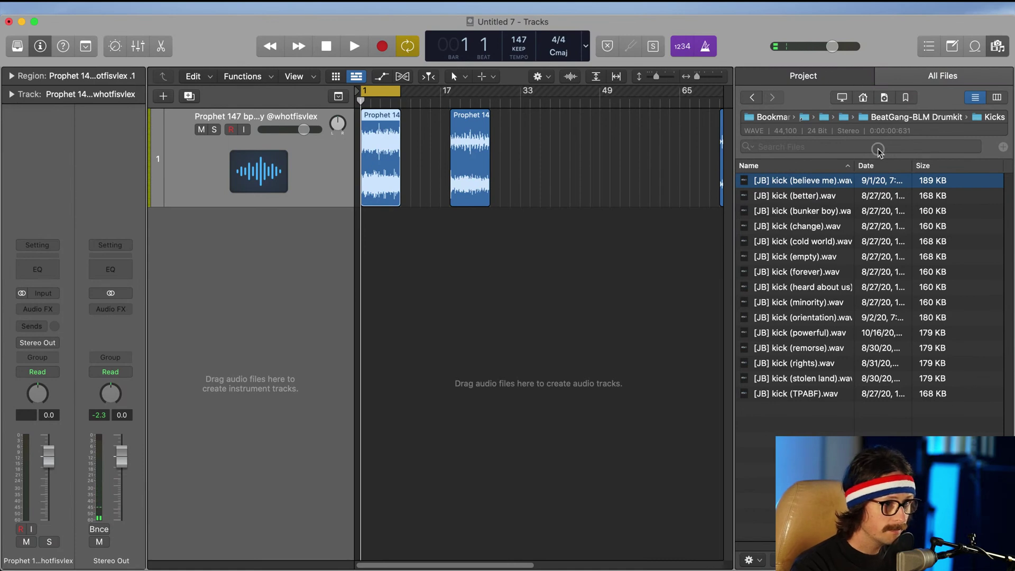
left_click(835, 75)
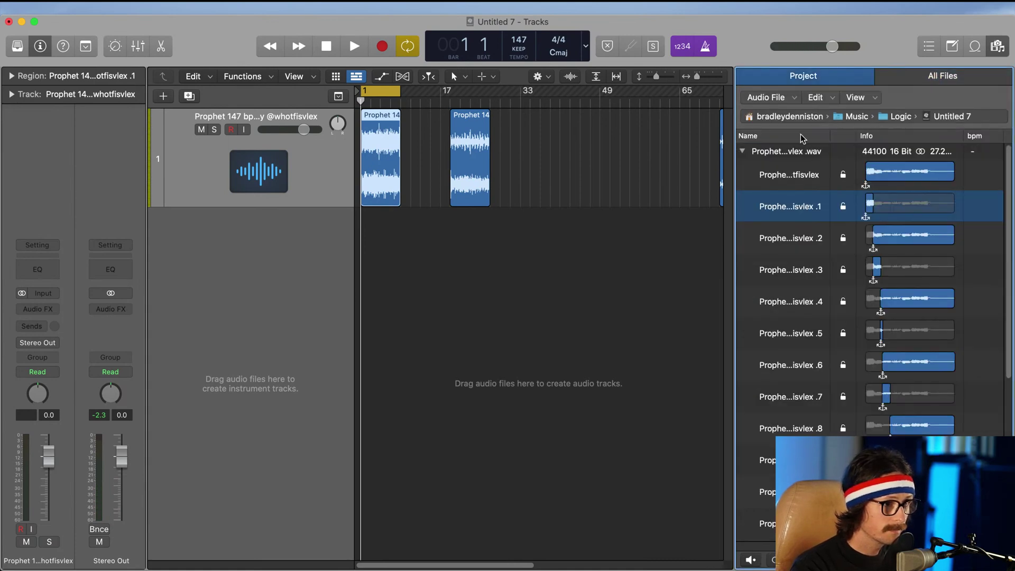
left_click(822, 85)
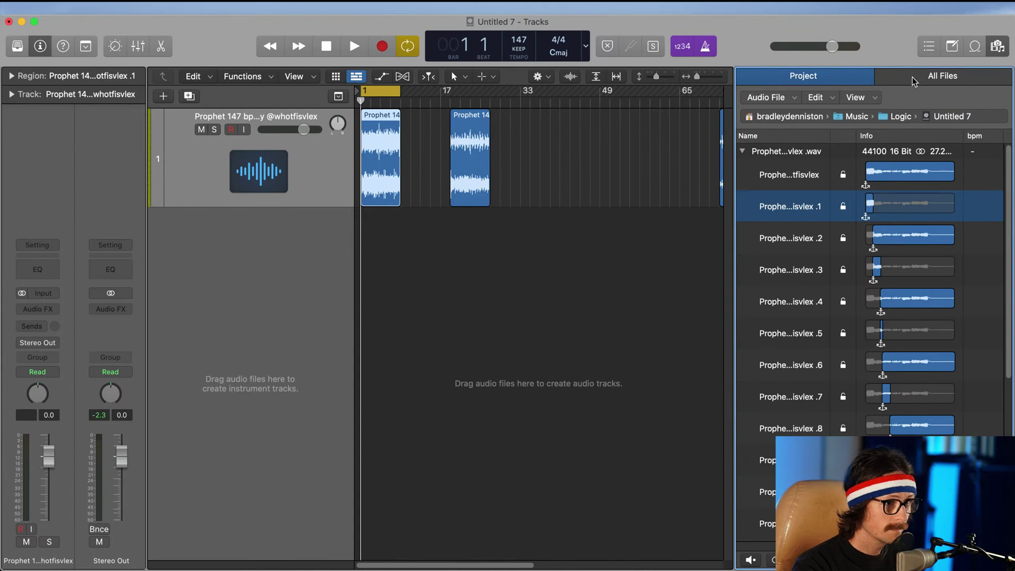
left_click(899, 80)
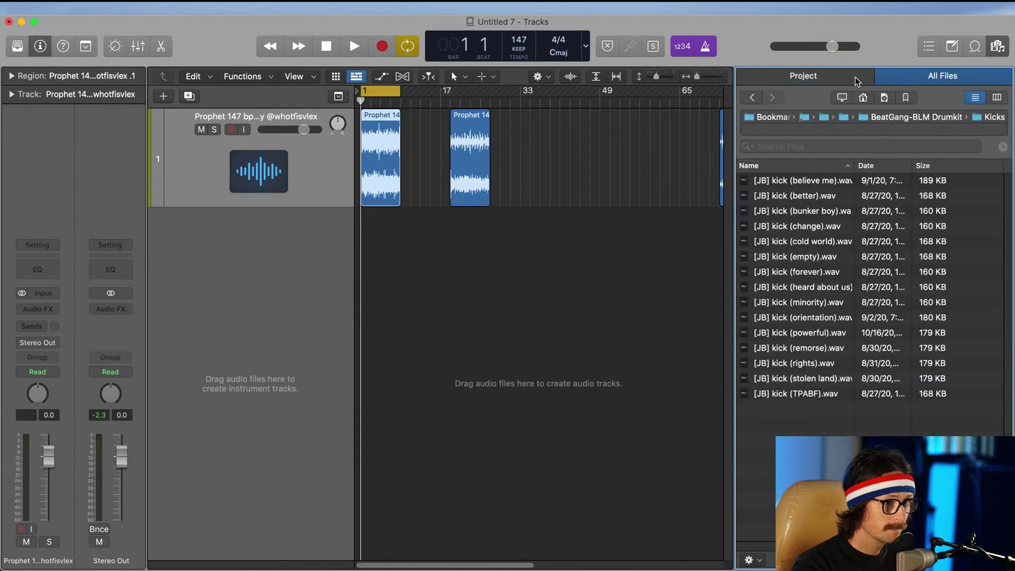
Step: Audition the kick samples in order from kick (believe me) to kick (heard about us)
left_click(777, 180)
key("Down")
key("Down")
key("Down")
key("Down")
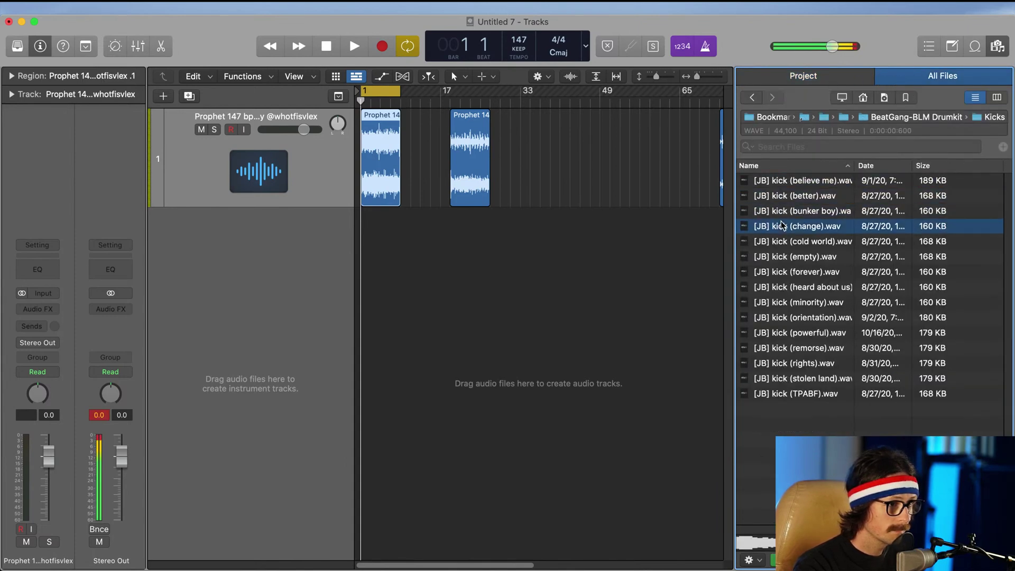
key("Down")
key("Down")
key("Down")
Step: Play the Prophet loop while auditioning kicks from kick (cold world) up to kick (bunker boy), and stop playback
left_click(294, 266)
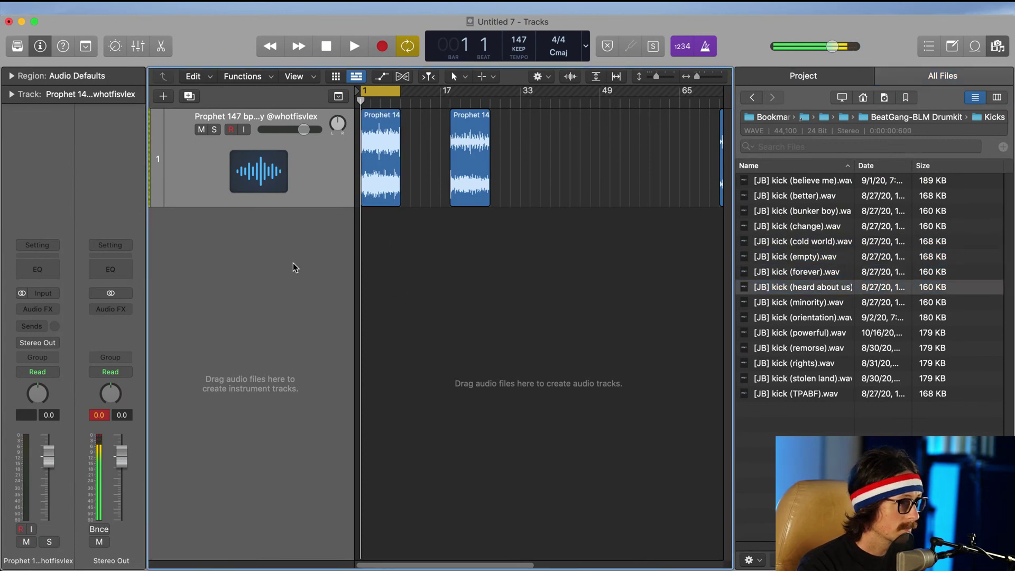
key("space")
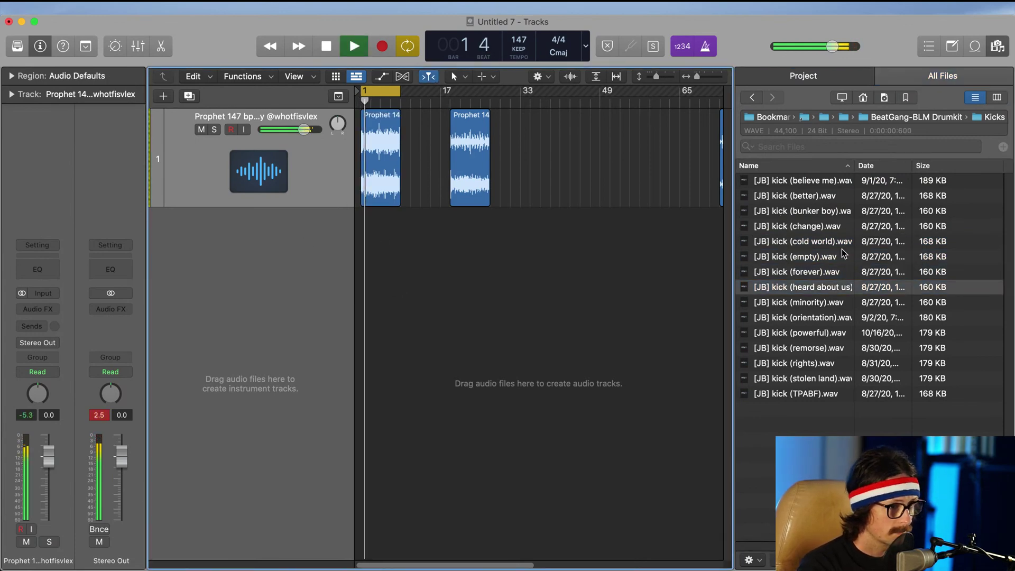
left_click(838, 243)
key("Up")
key("Up")
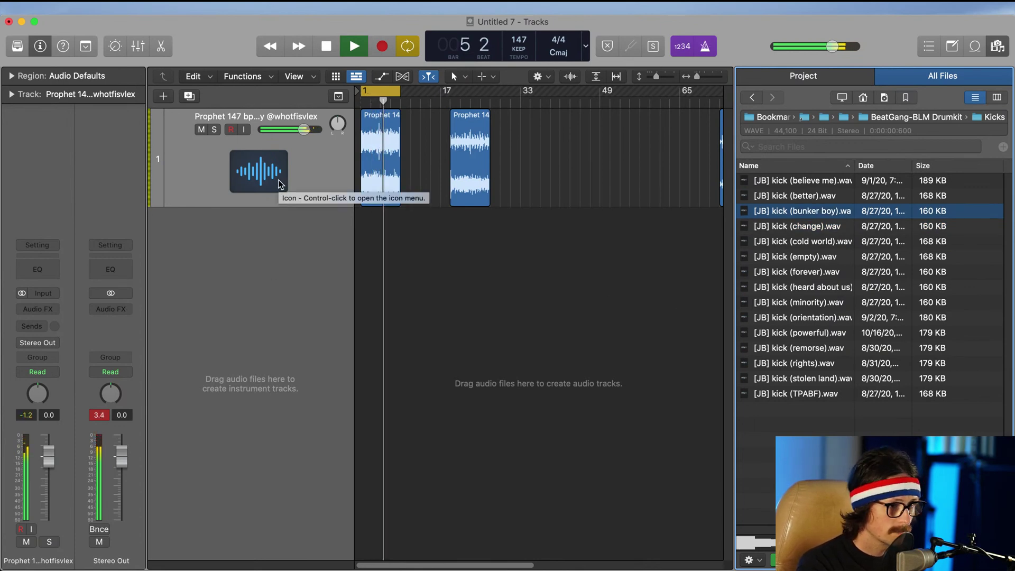
key("space")
Step: Load kick (change) and kick (bunker boy) onto separate new Quick Sampler tracks below the Prophet track
key("Up")
key("Down")
key("Down")
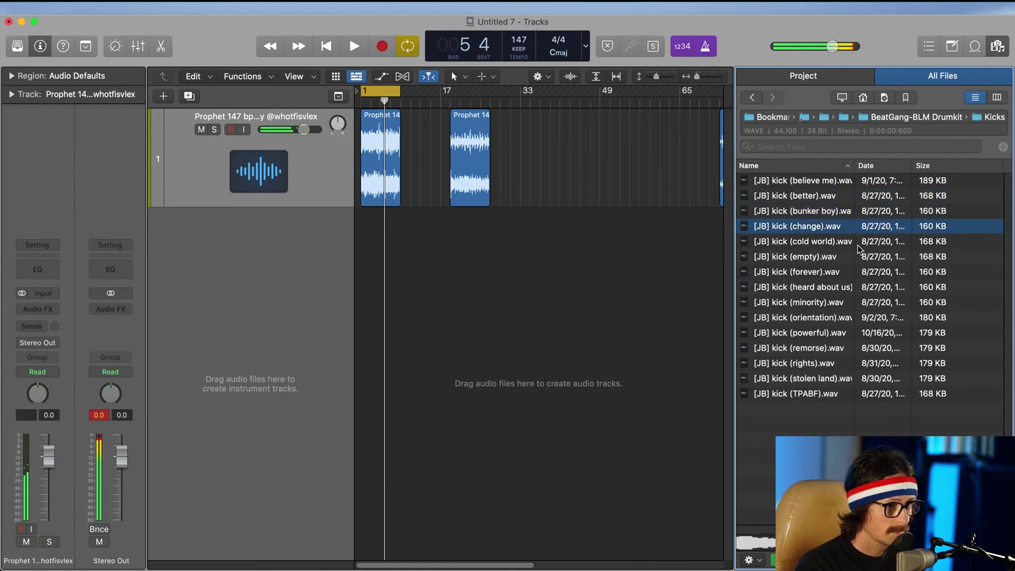
key("Up")
key("Down")
left_click_drag(806, 226, 260, 244)
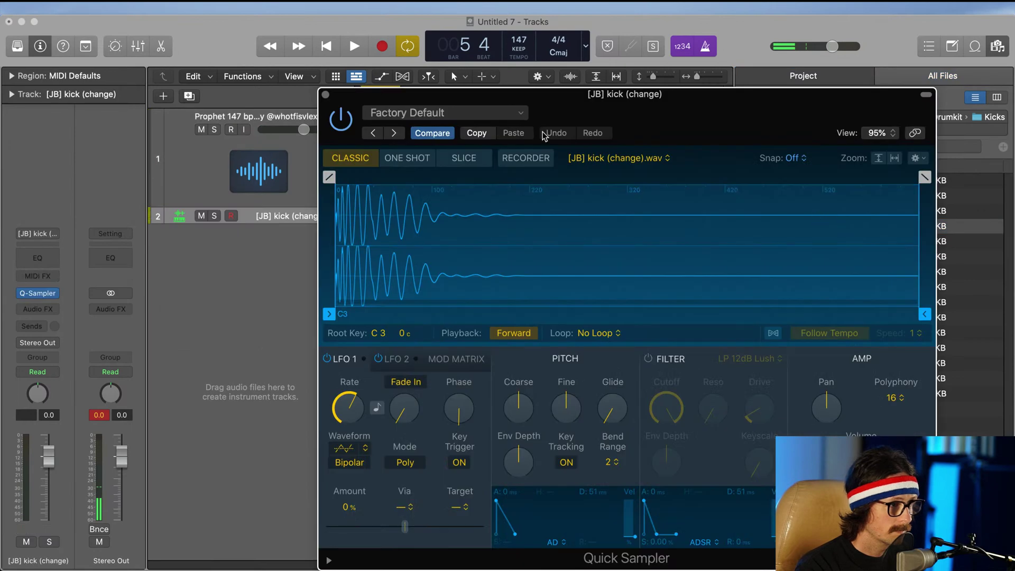
left_click(326, 94)
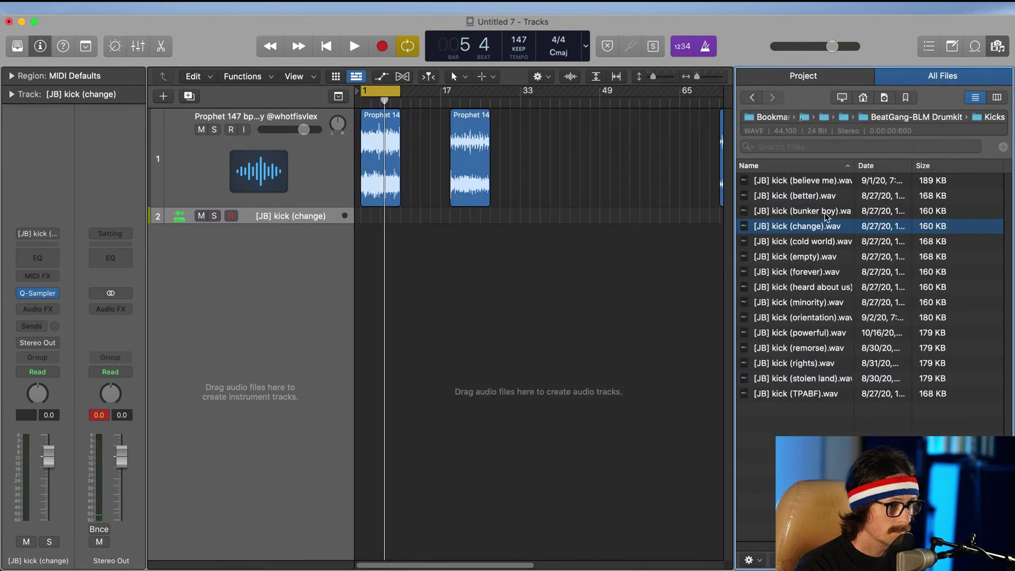
left_click_drag(820, 225, 256, 256)
left_click(325, 94)
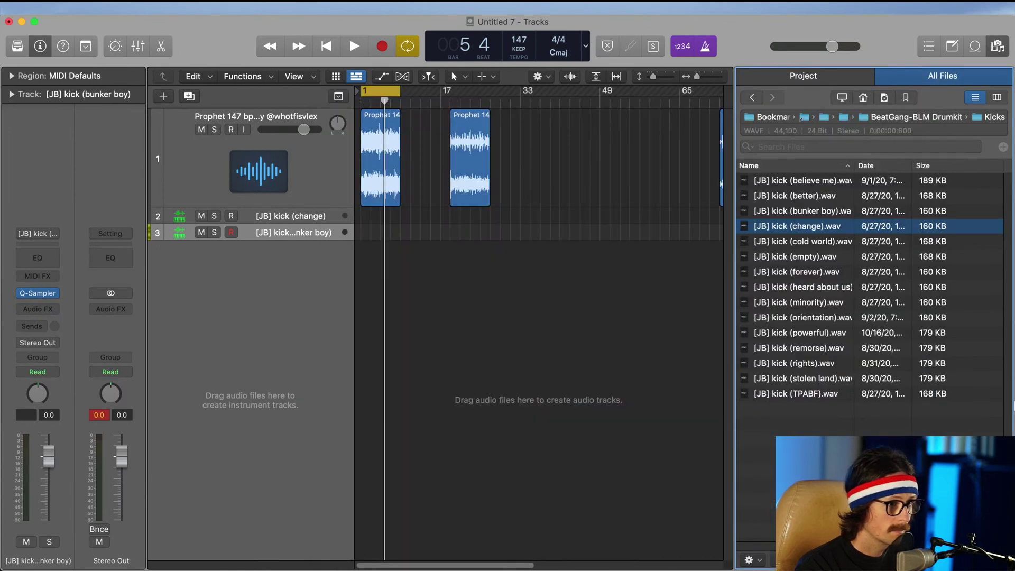
Step: Audition the remaining kick samples through kick (TPABF), comparing kick (powerful), kick (rights) and kick (stolen land) again
key("Down")
key("Down")
key("Down")
key("Down")
key("Down")
key("Down")
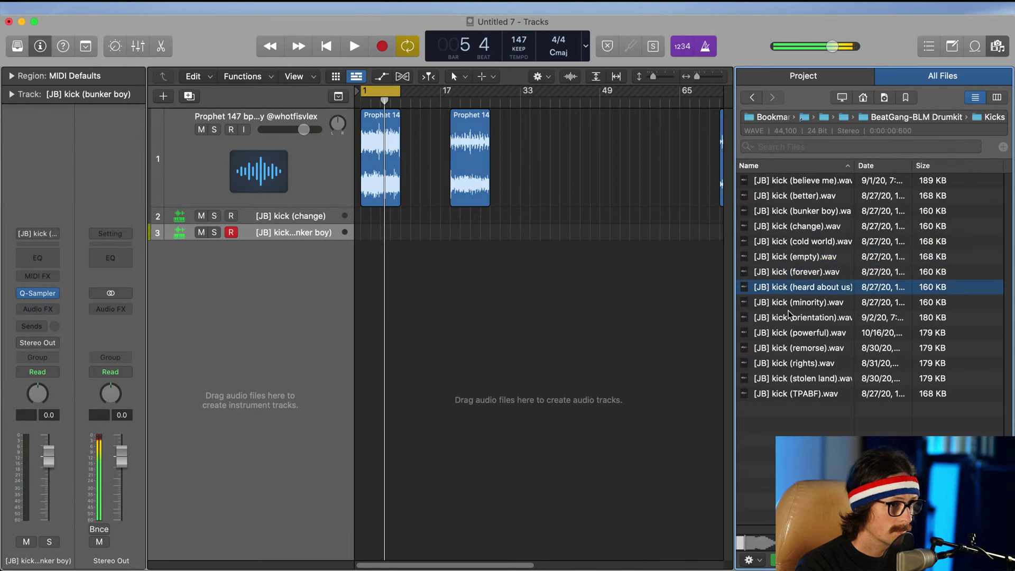
key("Down")
key("Down")
key("Down")
key("Down")
key("Down")
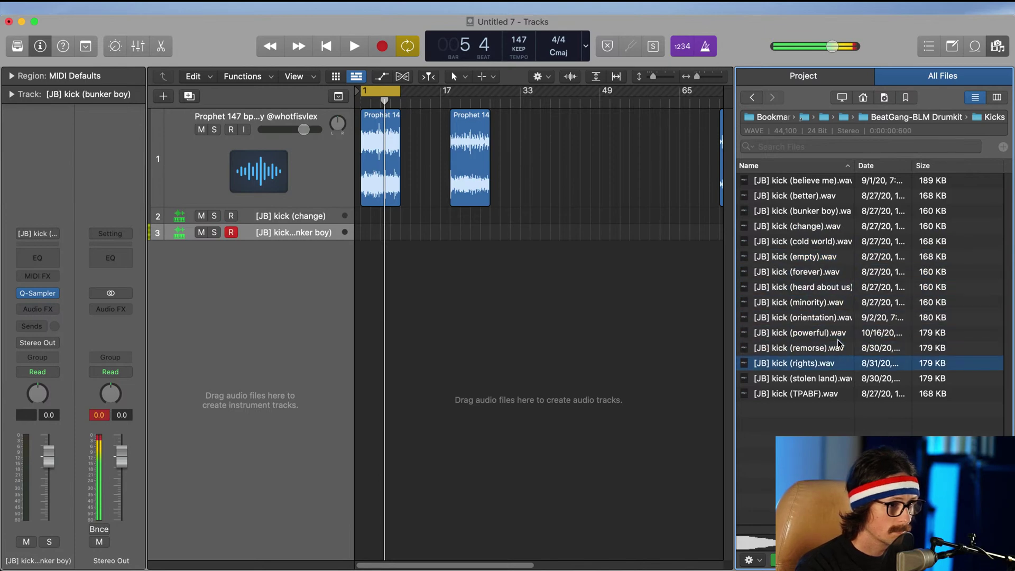
key("Up")
key("Up")
key("Up")
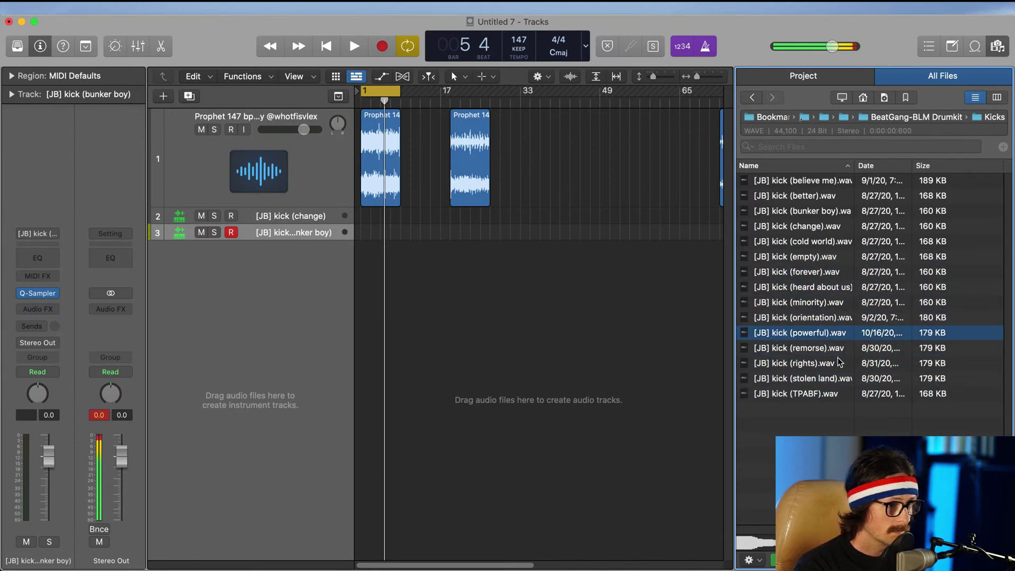
key("Down")
key("Down")
key("Down")
key("Down")
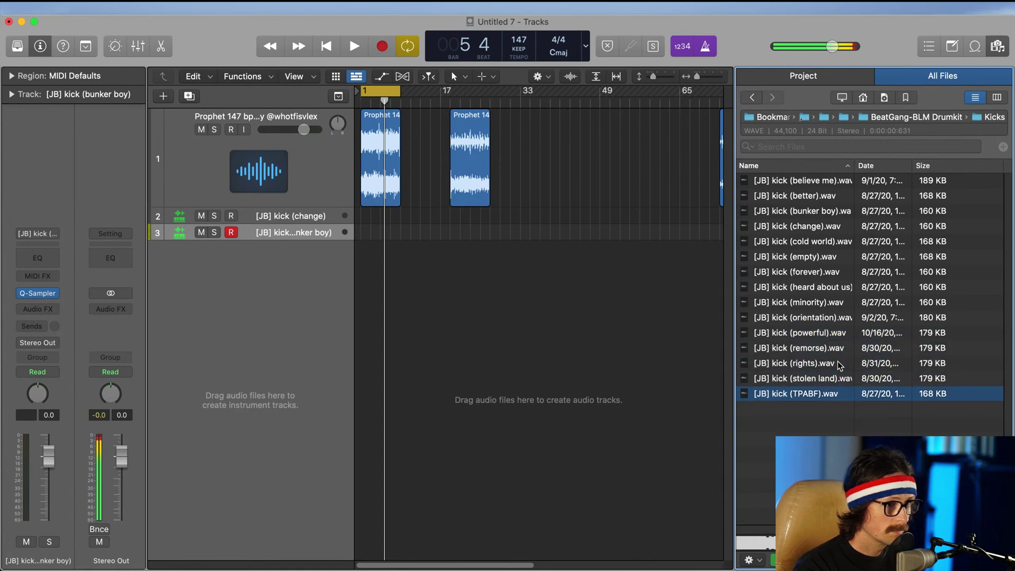
key("Up")
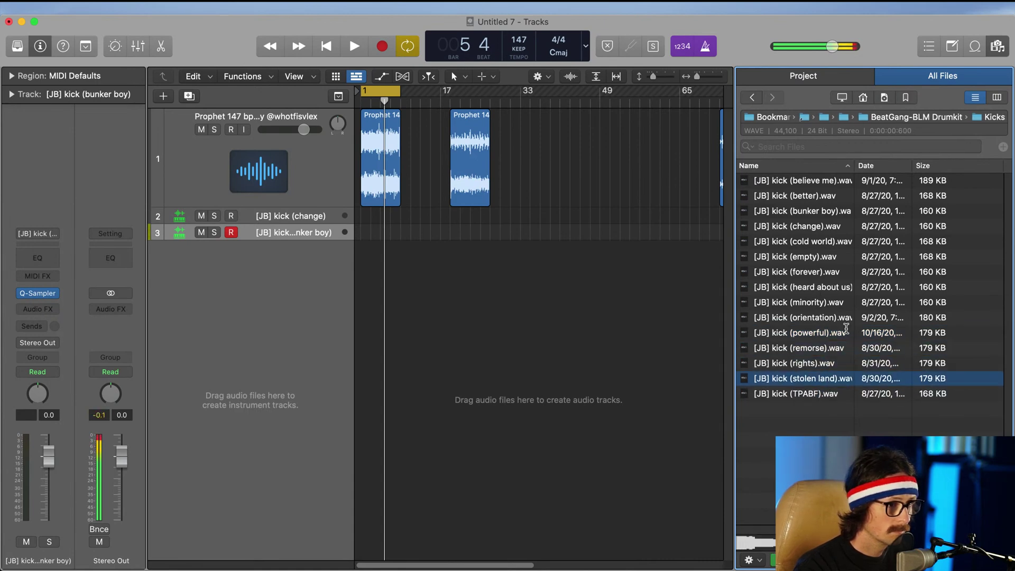
Step: Load kick (stolen land) onto a new Quick Sampler track below the other two kick tracks
left_click(770, 379)
left_click_drag(769, 379, 233, 275)
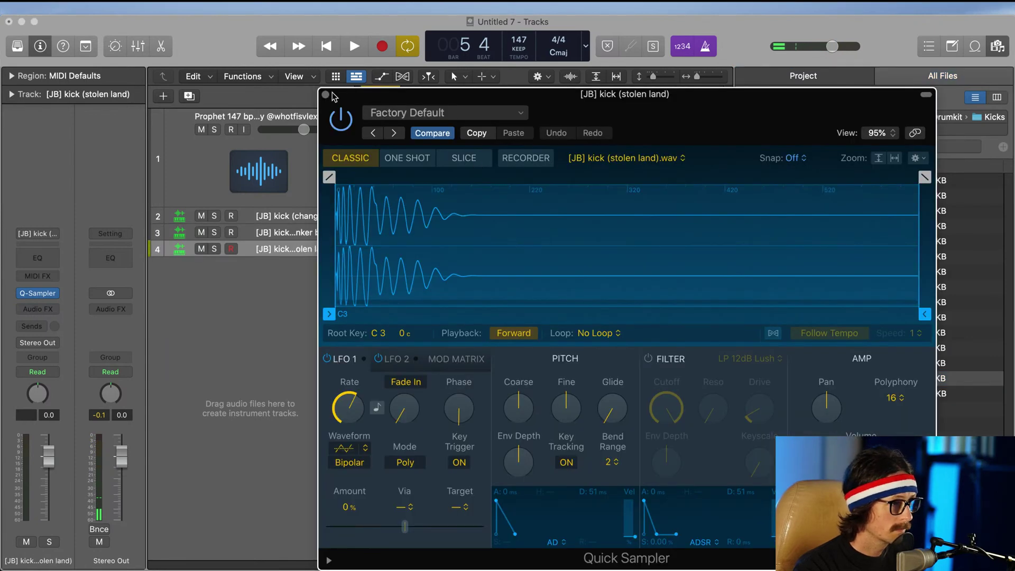
left_click(326, 95)
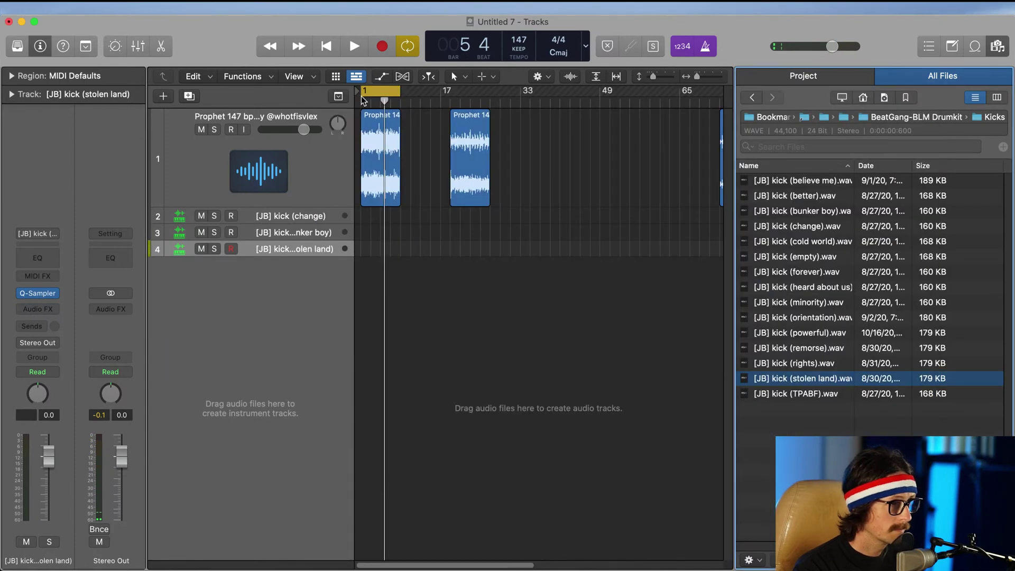
Step: Return to the BeatGang-BLM Drumkit folder and open its Hihats folder
left_click(845, 118)
double_click(812, 181)
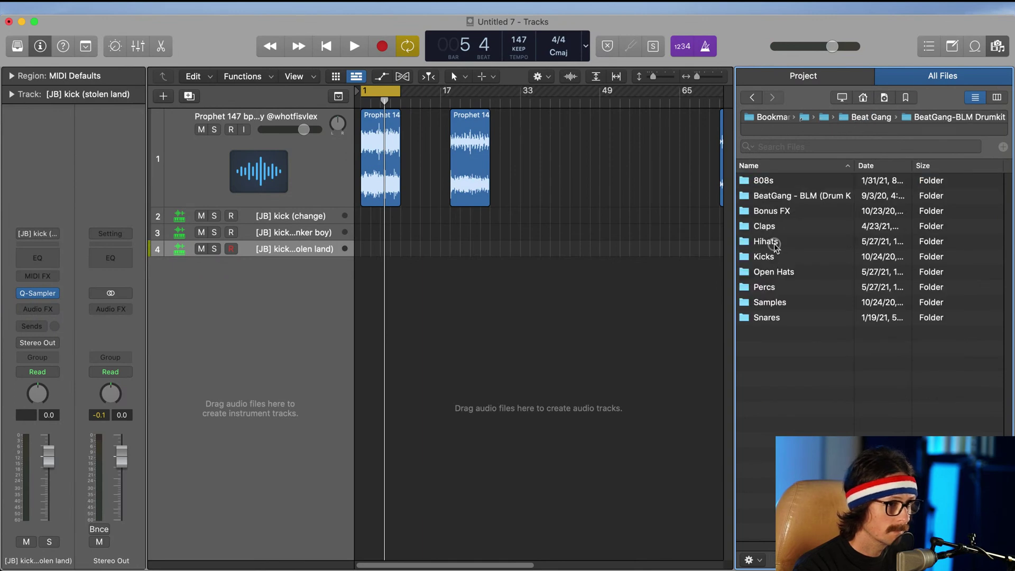
double_click(775, 245)
Step: Audition the hi-hat samples and load hi hat (immigrant) onto a new Quick Sampler track below the kick tracks
left_click(795, 183)
left_click(799, 197)
left_click(804, 212)
left_click(809, 227)
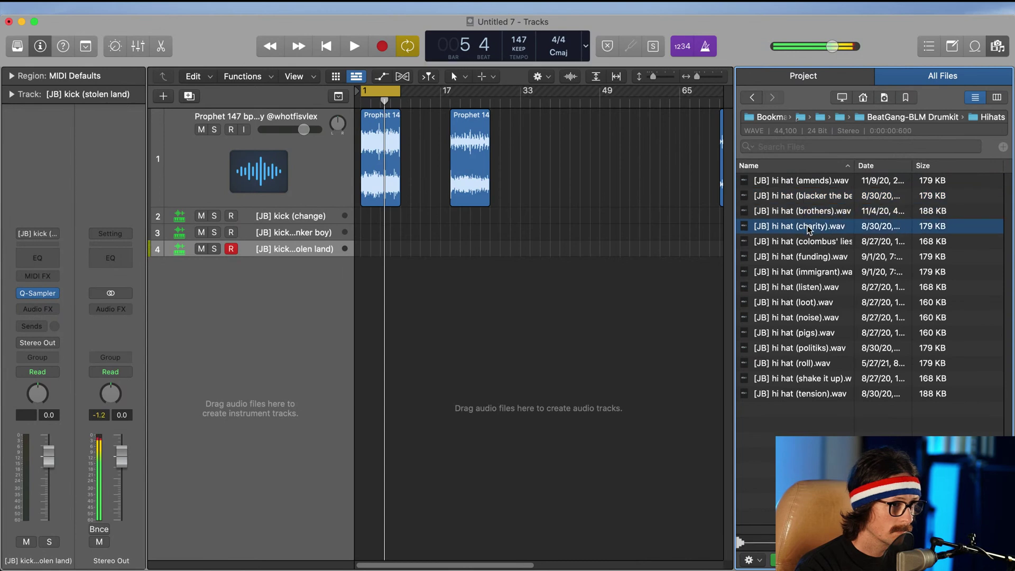
key("Down")
key("Down")
key("Down")
key("Down")
key("Down")
key("Up")
key("Up")
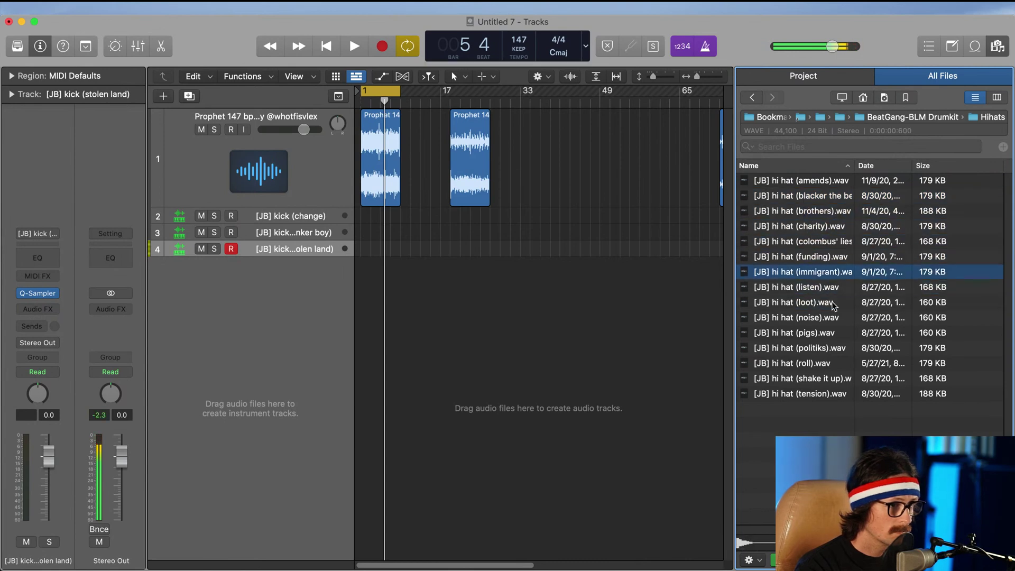
left_click_drag(811, 272, 238, 290)
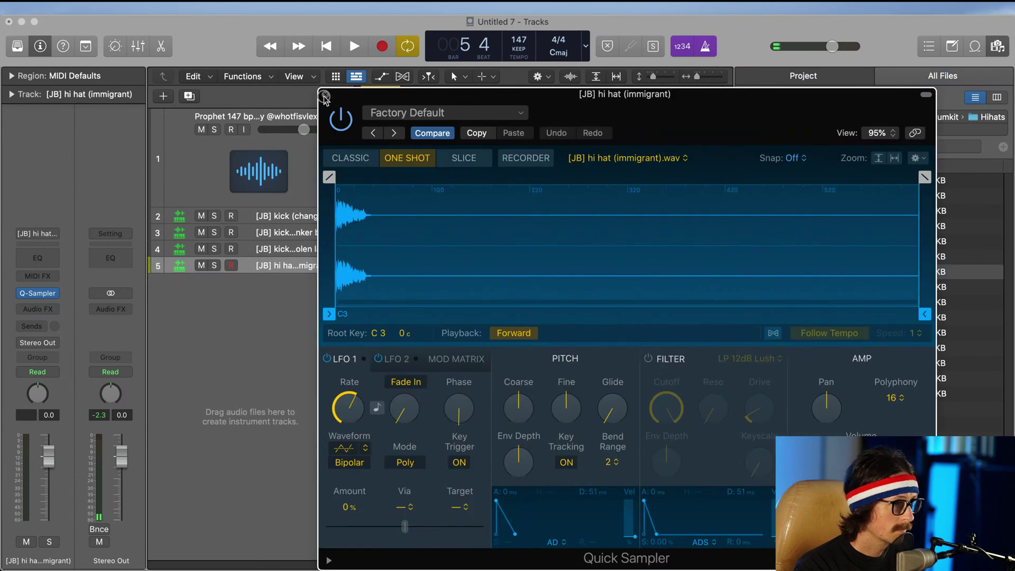
Step: Audition the hi-hats further up the folder and load hi hat (blacker the berry) onto a new Quick Sampler track
left_click(324, 95)
key("Up")
key("Up")
key("Up")
key("Up")
key("Up")
key("Up")
key("Down")
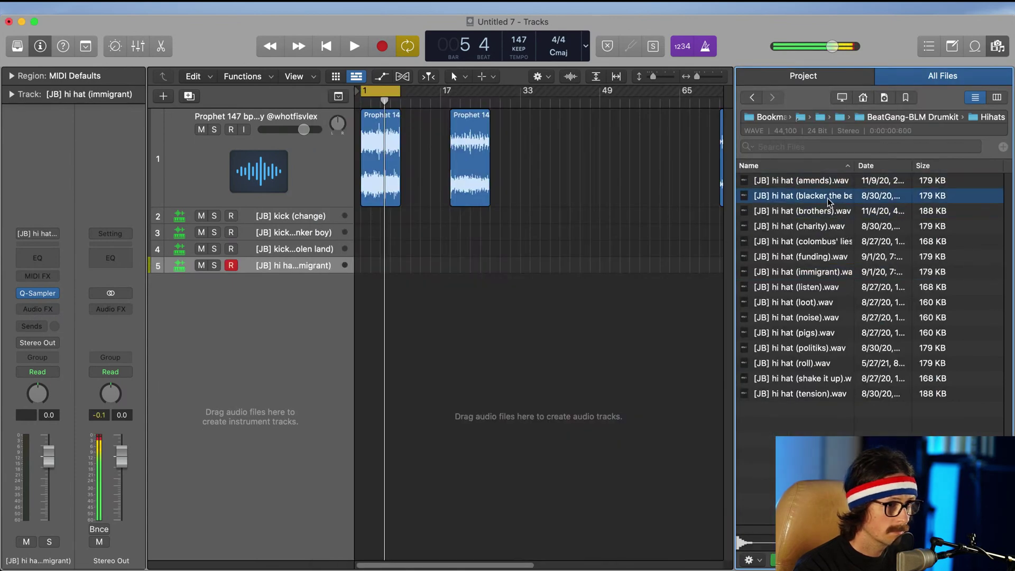
left_click_drag(829, 201, 228, 307)
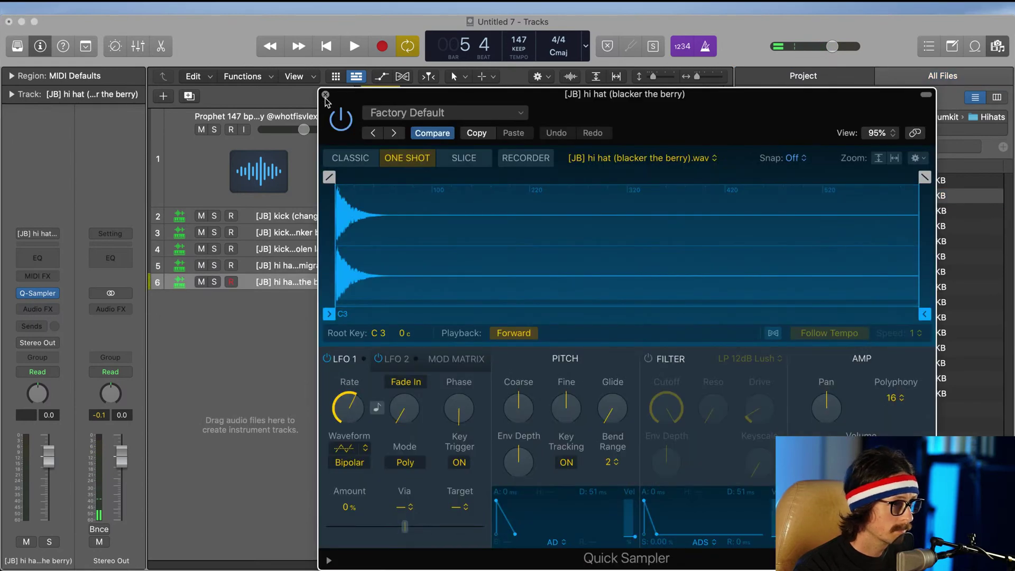
left_click(325, 95)
Step: Audition the hi-hats from loot to tension and load hi hat (tension) onto a new Quick Sampler track below the others
left_click(837, 314)
left_click(838, 329)
left_click(843, 344)
left_click(849, 358)
left_click(849, 375)
left_click(848, 360)
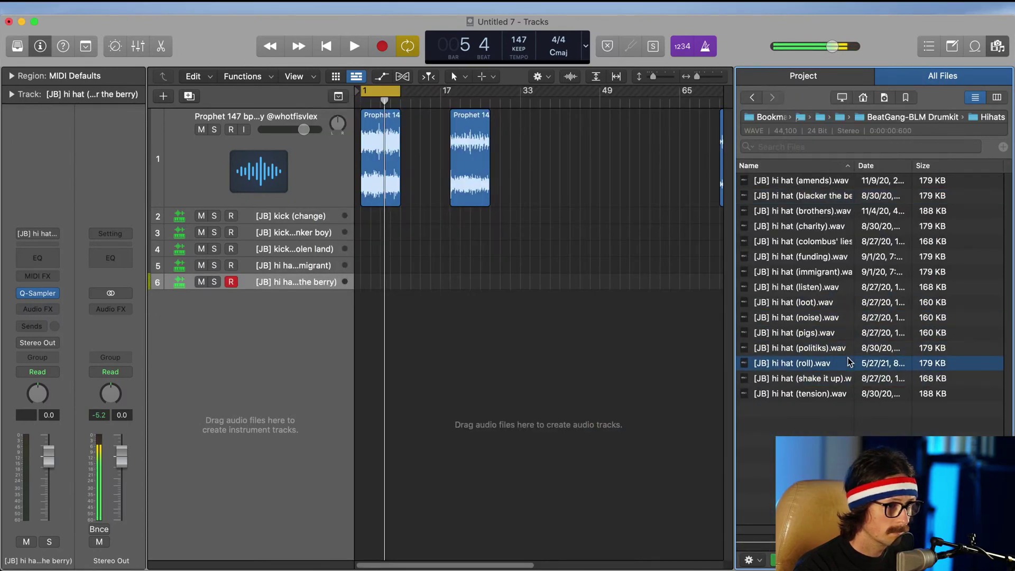
left_click(849, 348)
left_click(849, 363)
left_click(849, 378)
left_click(840, 395)
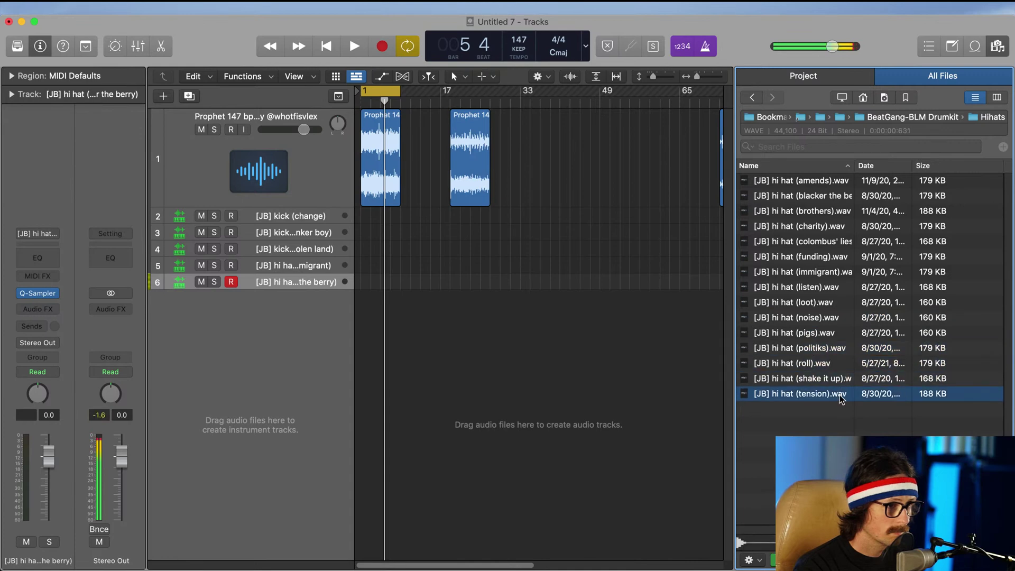
key("Up")
key("Down")
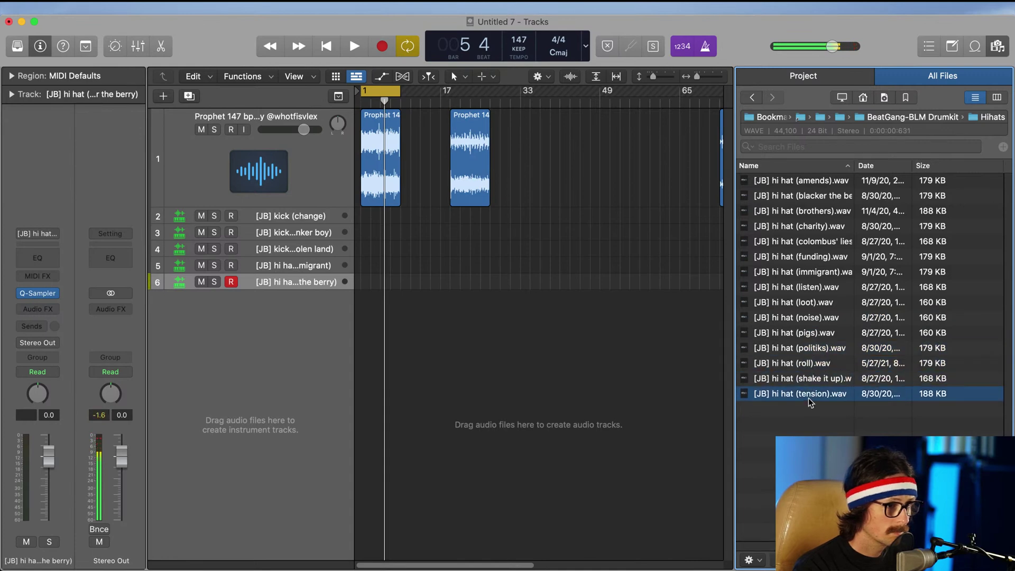
left_click_drag(811, 403, 257, 327)
left_click(325, 99)
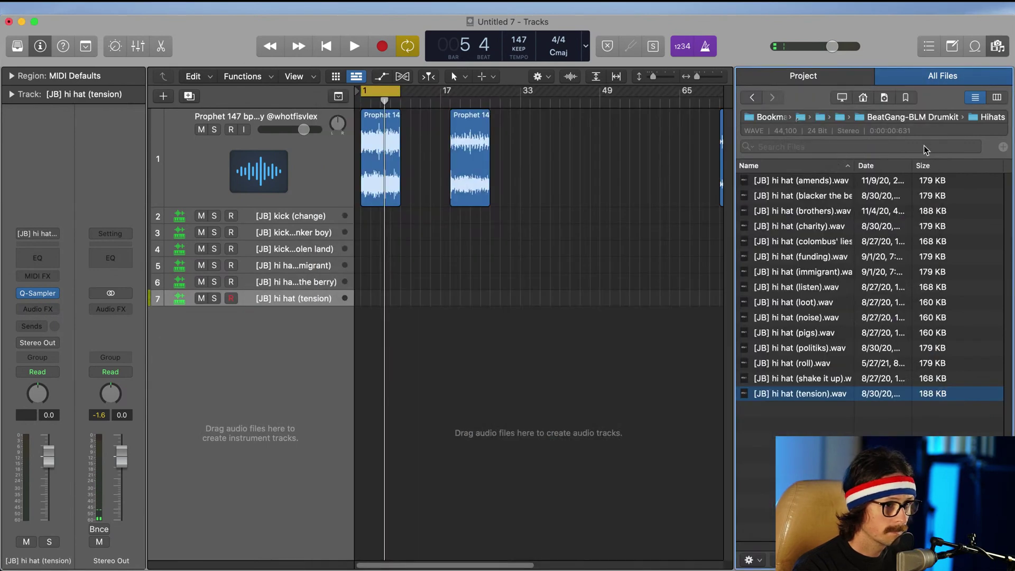
Step: Go back to the Beat Gang folder and open the Claps folder inside Fly High (Drum Kit)
left_click(846, 116)
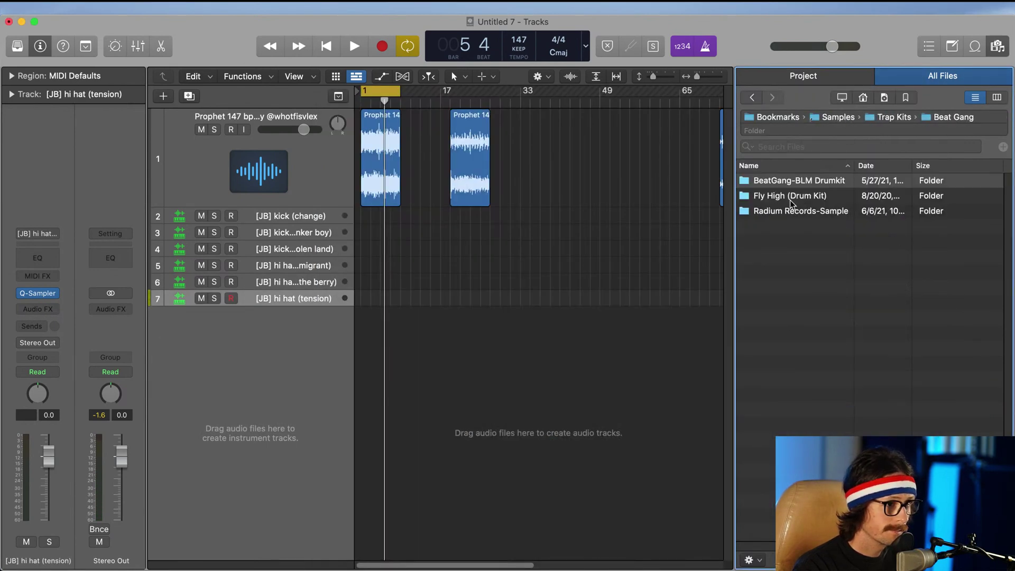
double_click(790, 196)
double_click(775, 201)
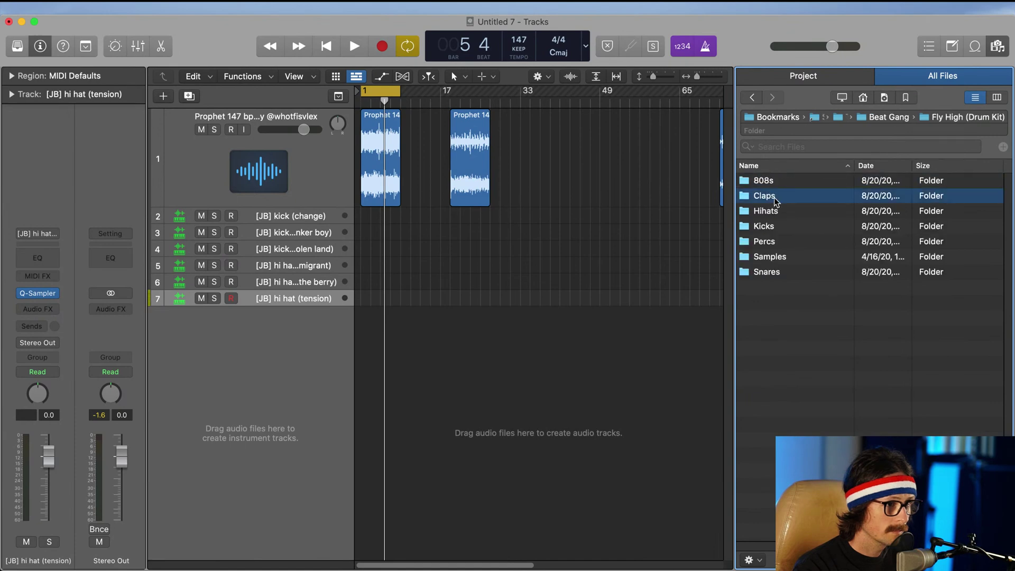
Step: Audition the clap samples in the Fly High kit, including Clap (Full), Clap (Skyline) and Clap (Spirit)
key("Down")
key("Down")
key("Down")
key("Down")
key("Down")
key("Down")
key("Down")
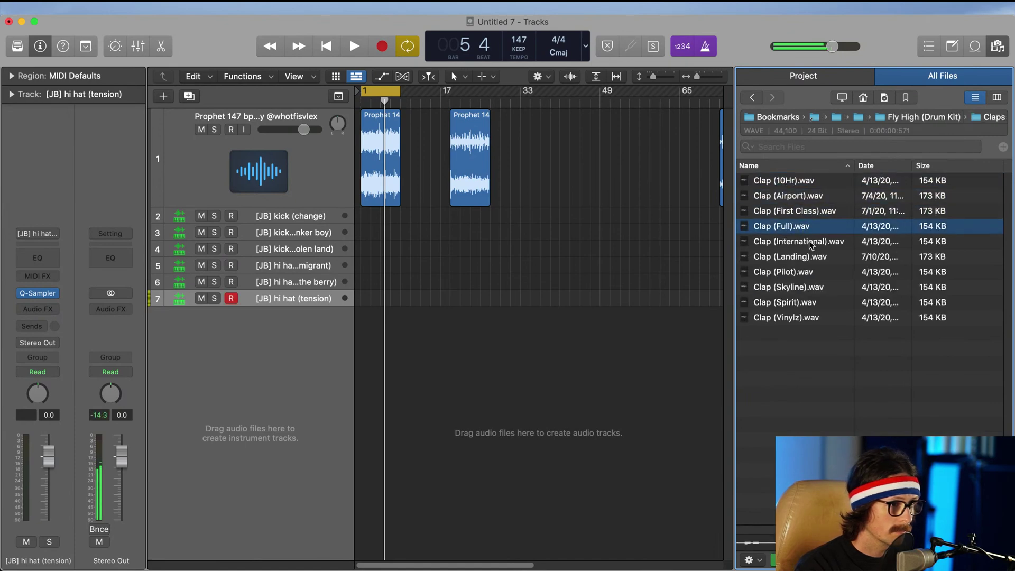
key("Down")
key("Down")
key("Down")
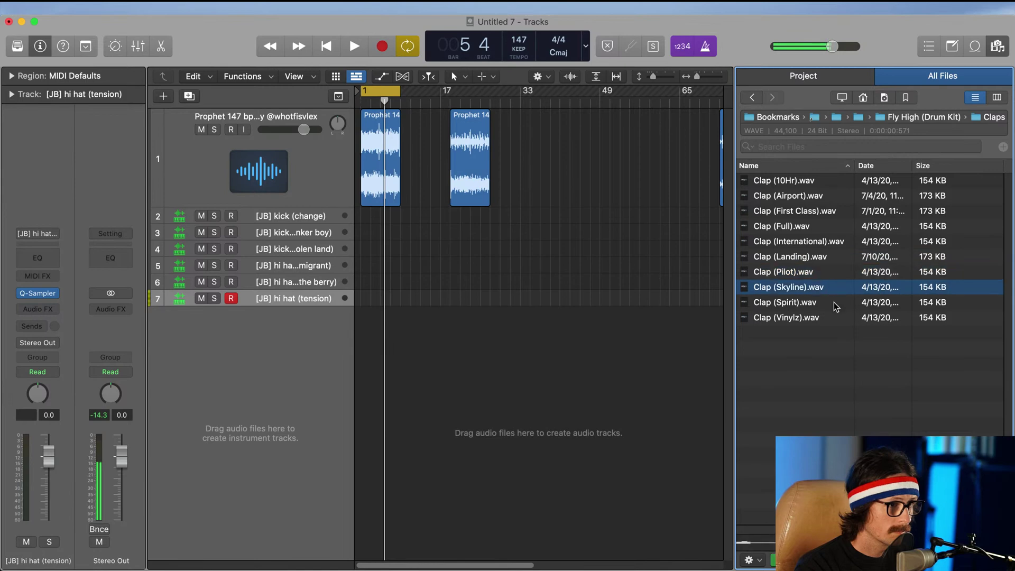
key("Up")
key("Up")
key("Up")
key("Up")
key("Up")
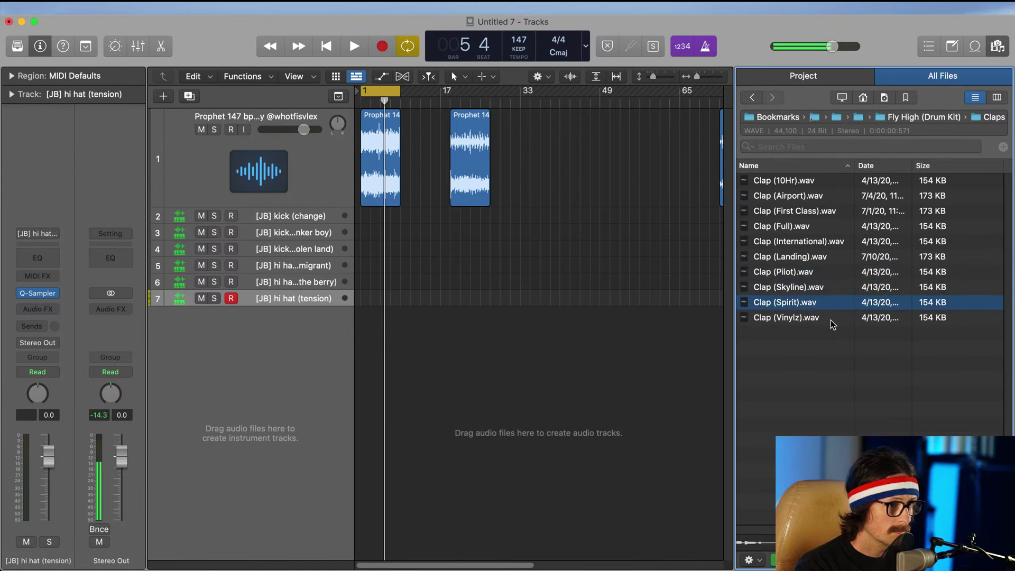
key("Up")
Step: Open the Fly High kit's Snares folder and audition its samples, starting from Snare (After Hours) (1)
left_click(752, 97)
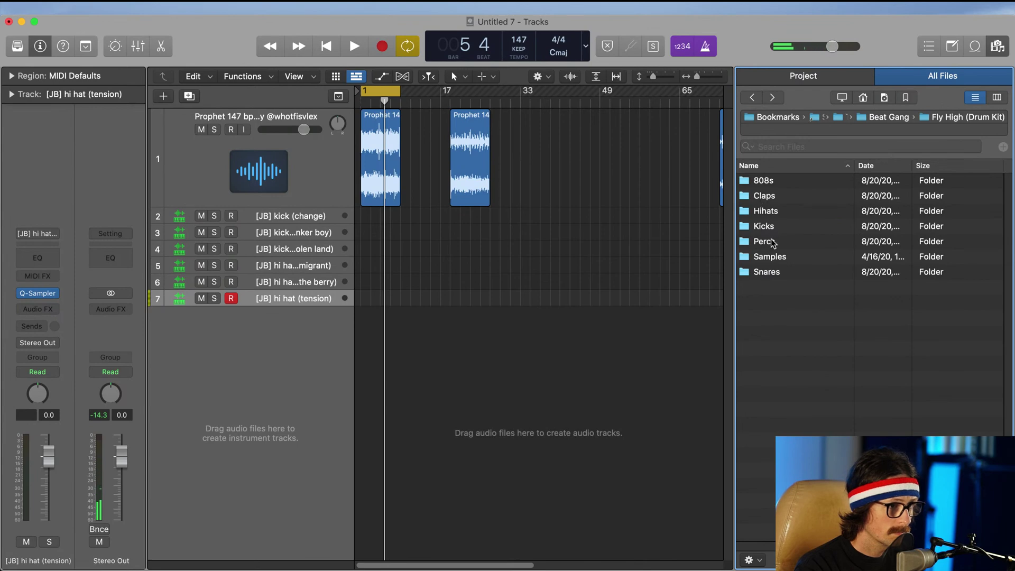
double_click(773, 272)
left_click(784, 182)
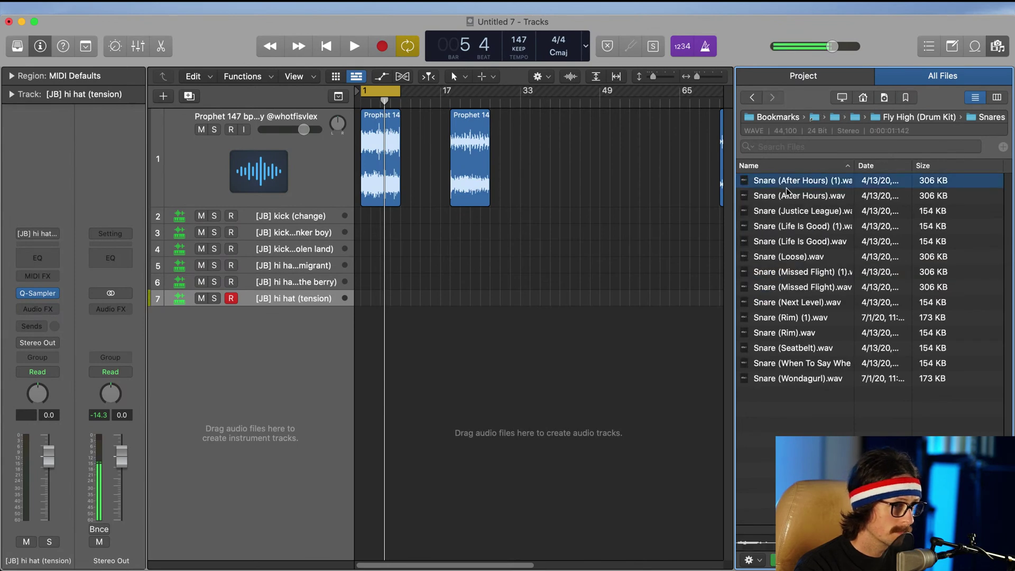
key("Down")
key("Down")
key("Down")
key("Down")
key("Down")
key("Down")
key("Down")
key("Down")
key("Down")
key("Down")
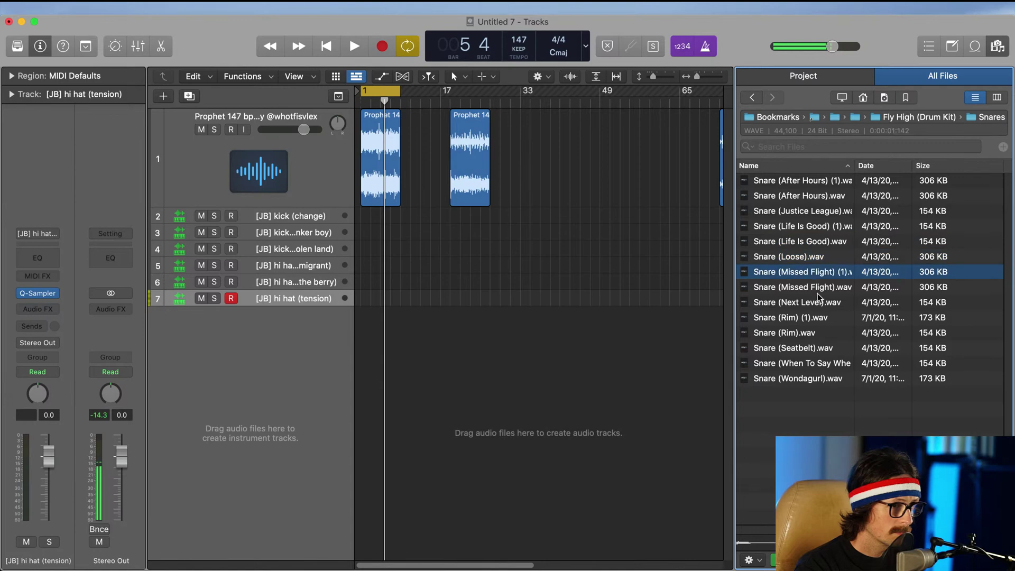
key("Up")
key("Up")
key("Up")
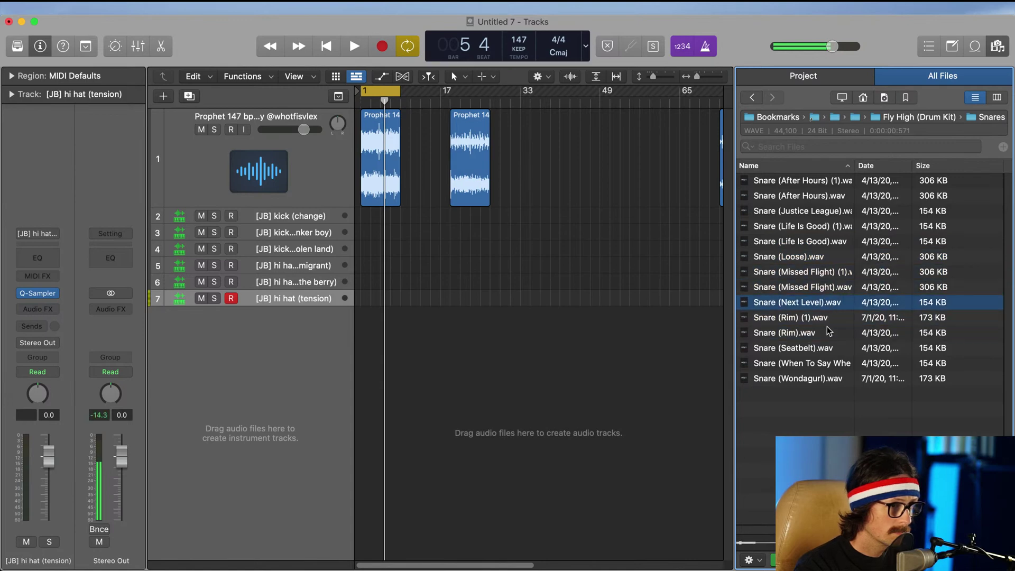
Step: Audition the snares below Snare (Next Level) and load Snare (Rim) onto a new Quick Sampler track under the hi-hats
key("Down")
key("Down")
key("Down")
key("Down")
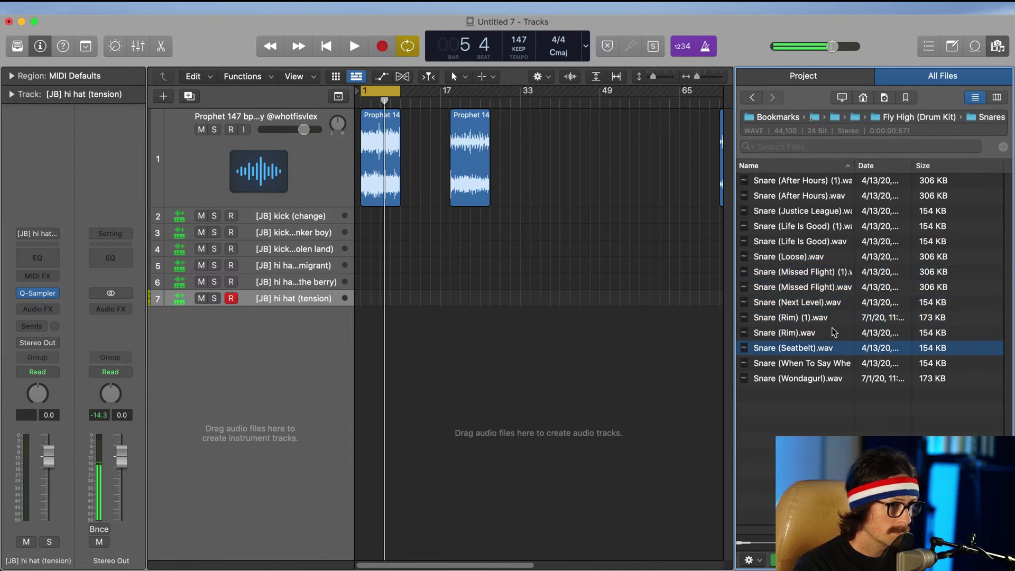
key("Down")
key("Up")
key("Up")
left_click_drag(798, 333, 249, 333)
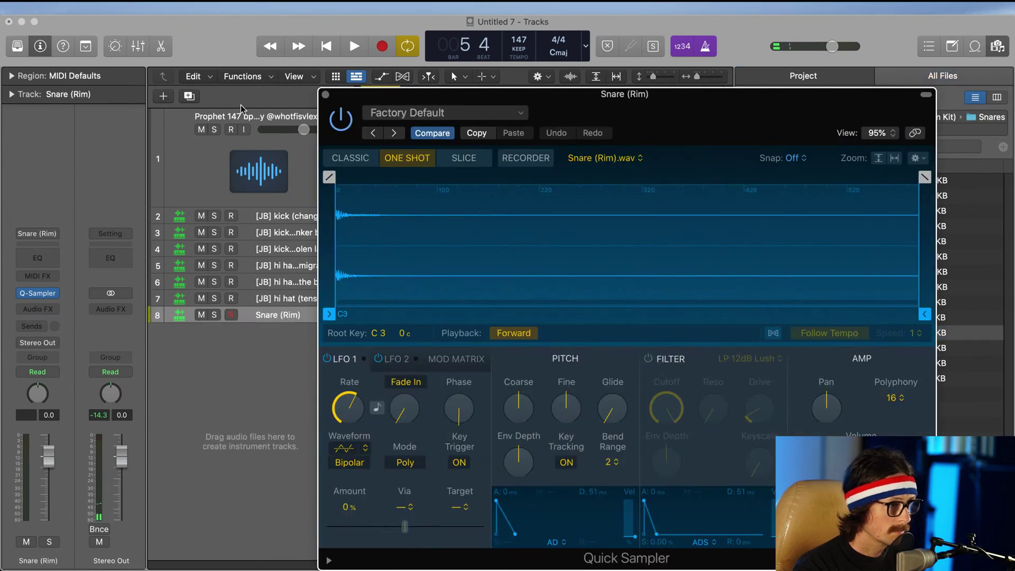
left_click(326, 96)
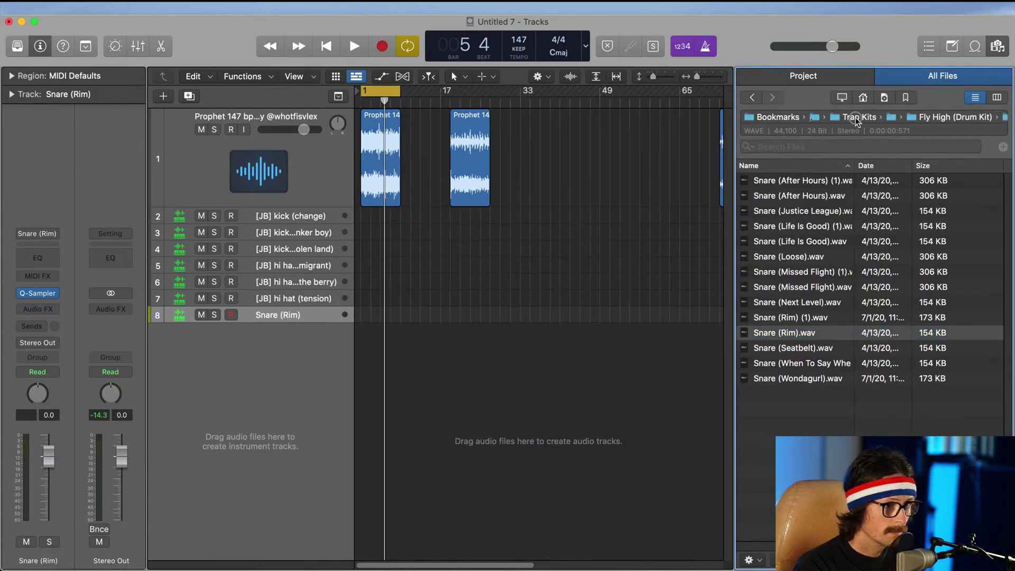
Step: Return to the Samples folder and open the WHzYOutOFHERE™ Drum Kit folder inside Trap Kits
left_click(815, 117)
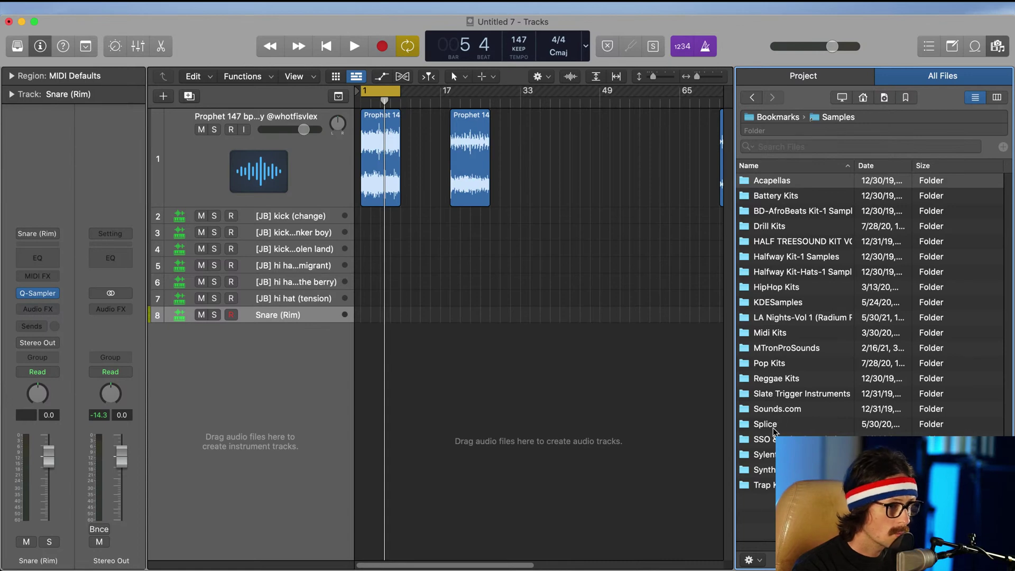
double_click(763, 485)
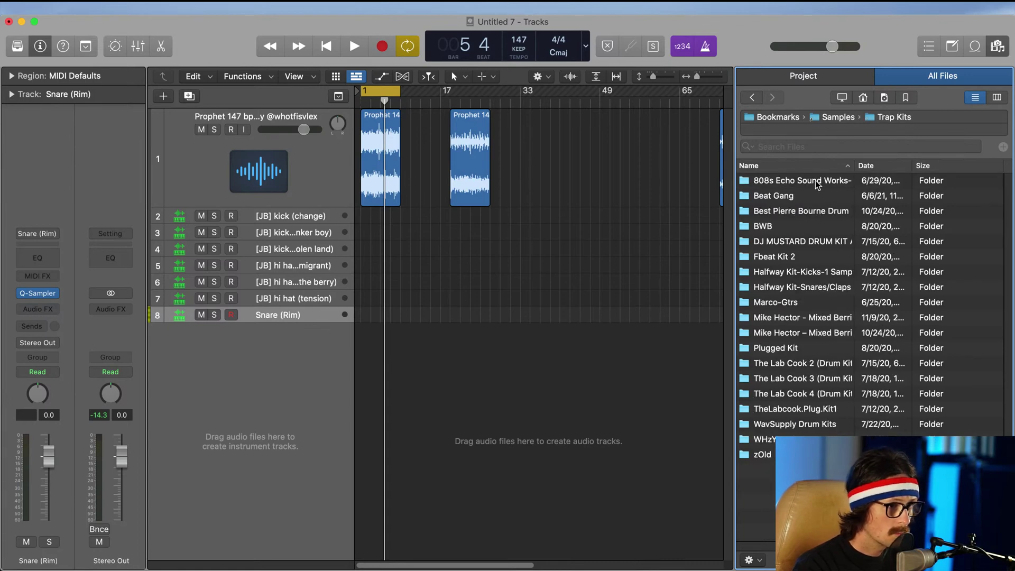
double_click(764, 439)
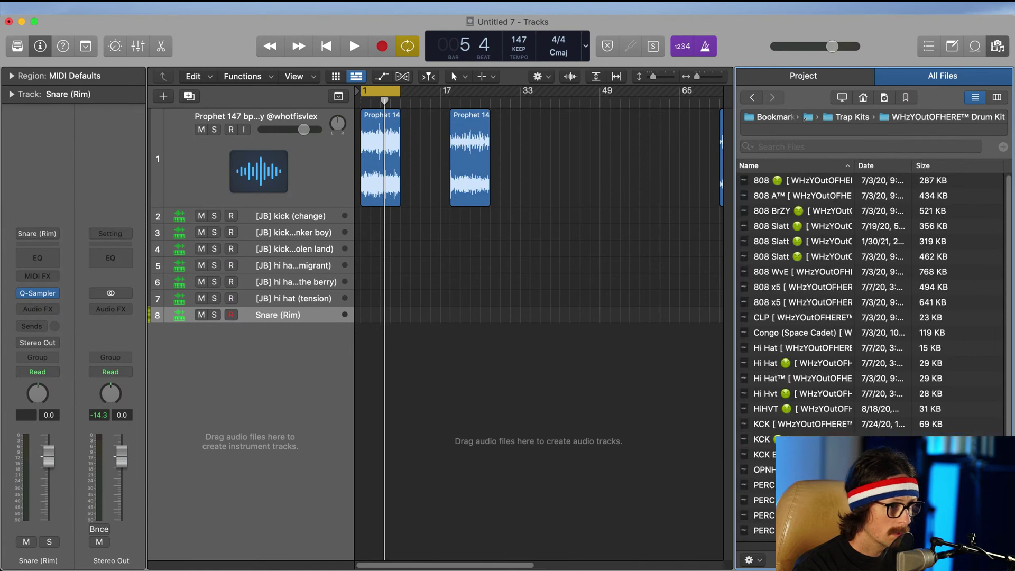
Step: Audition the kit's hi-hats and load Hi Hat [ WHzYOutOFHERE™ ] onto a new Quick Sampler track below Snare (Rim)
left_click(781, 210)
scroll(788, 423, "down", 1)
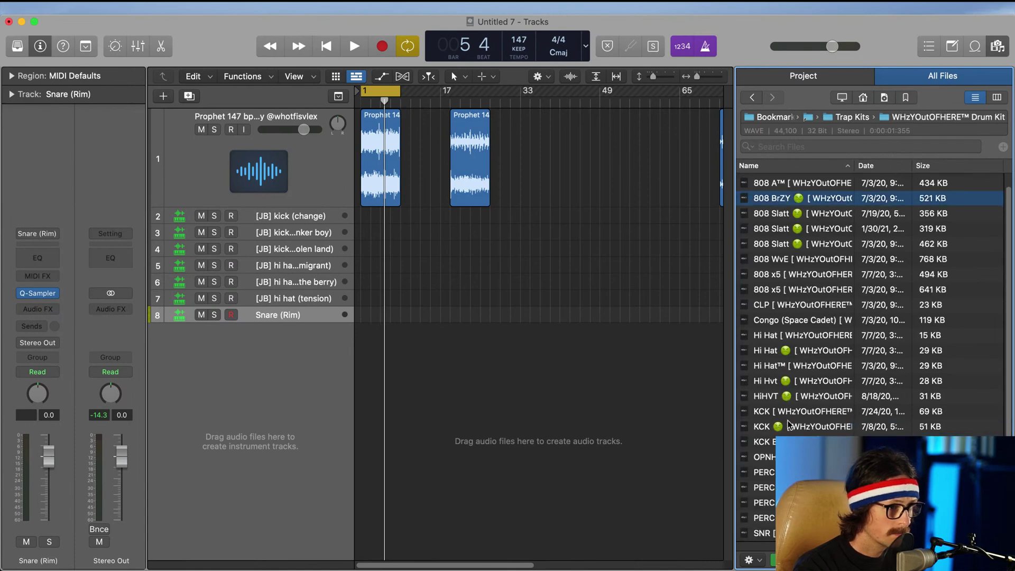
left_click(772, 352)
left_click(783, 366)
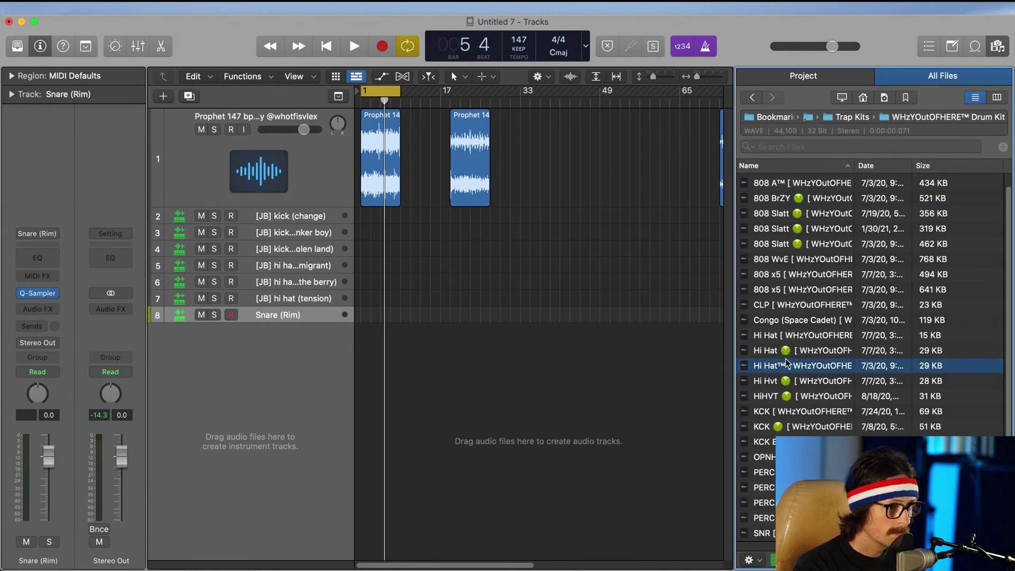
key("Up")
key("Up")
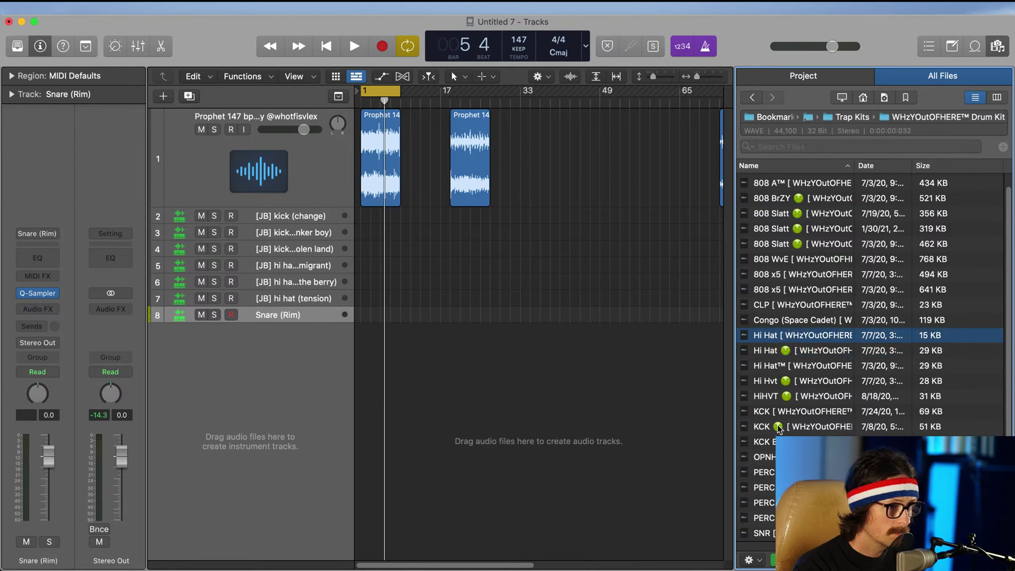
left_click_drag(784, 339, 238, 354)
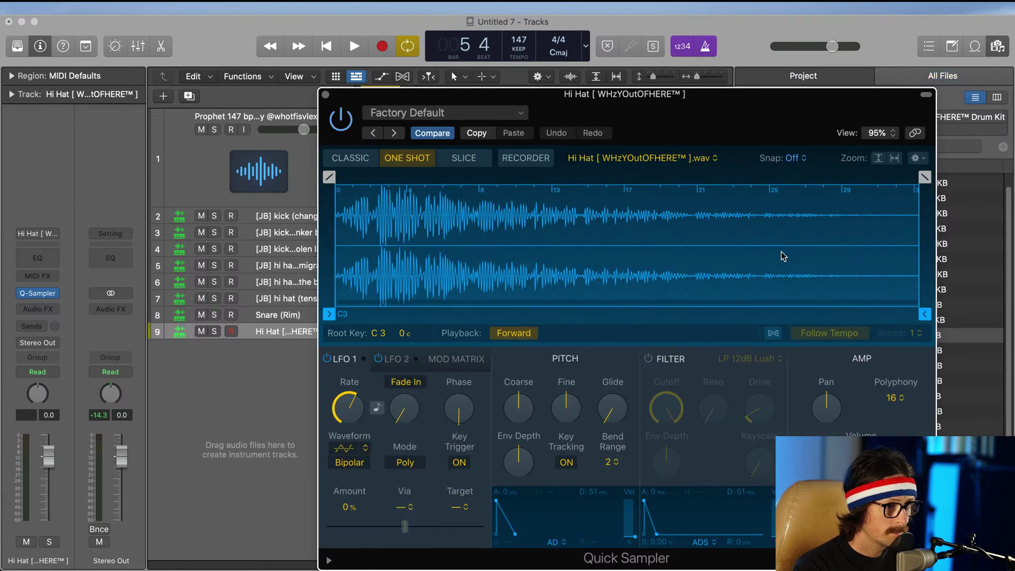
left_click(326, 96)
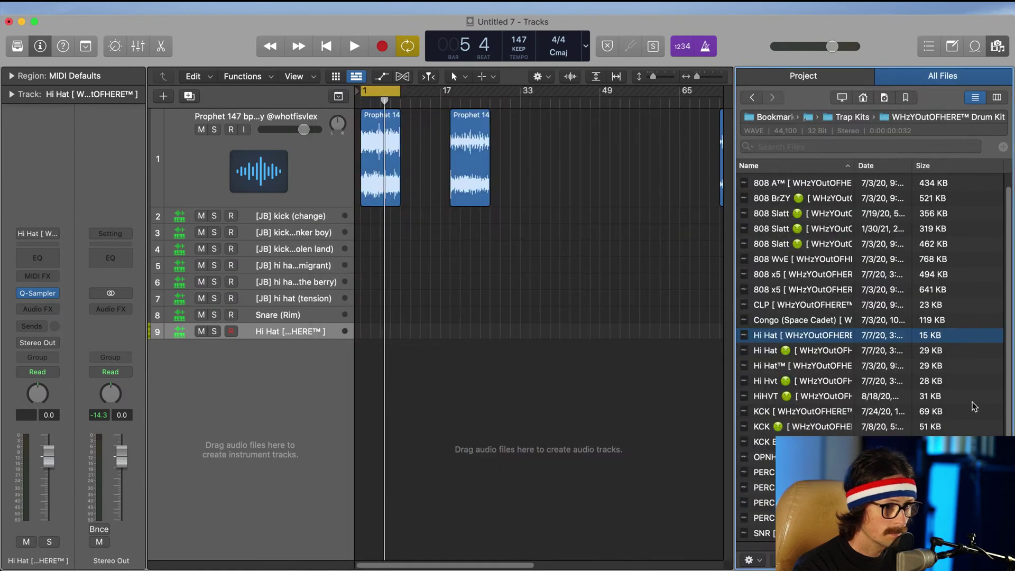
Step: Go through the kick (change), kick (stolen land) and hi hat (immigrant) tracks, and play the Snare (Rim) track's sound
key("super+Tab")
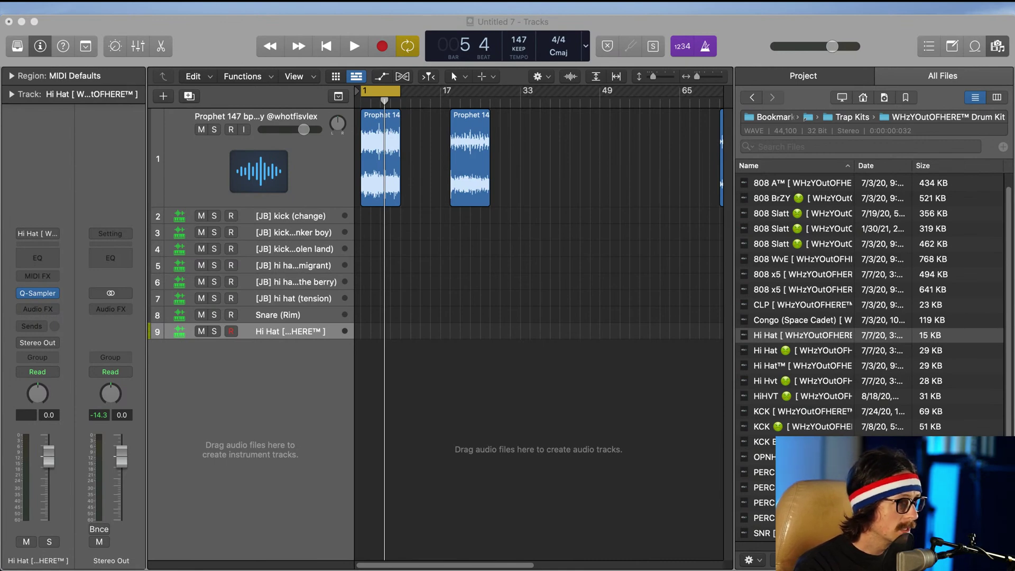
left_click_drag(459, 197, 270, 480)
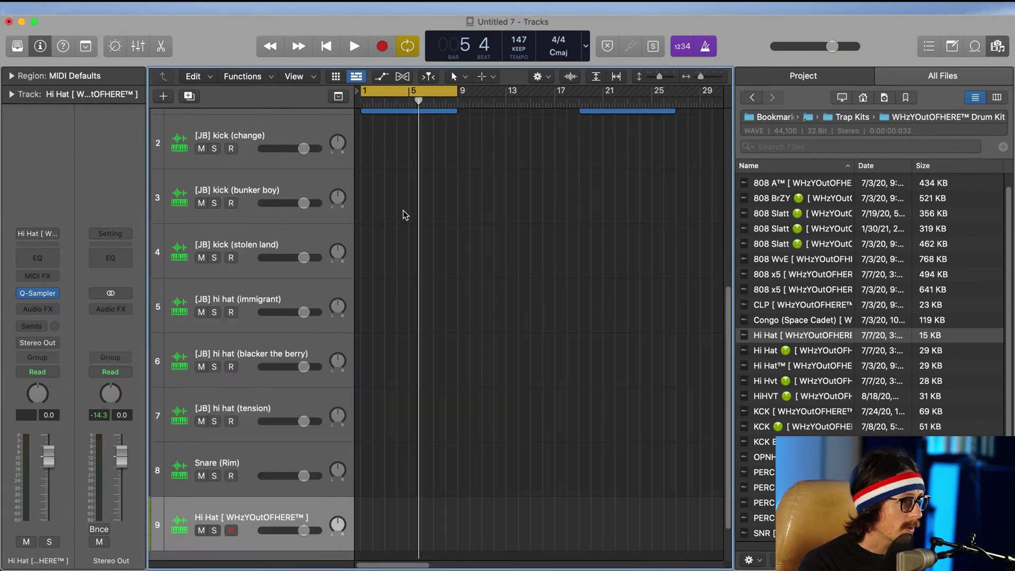
scroll(424, 211, "down", 2)
key("super+Up")
key("super+Up")
key("super+Up")
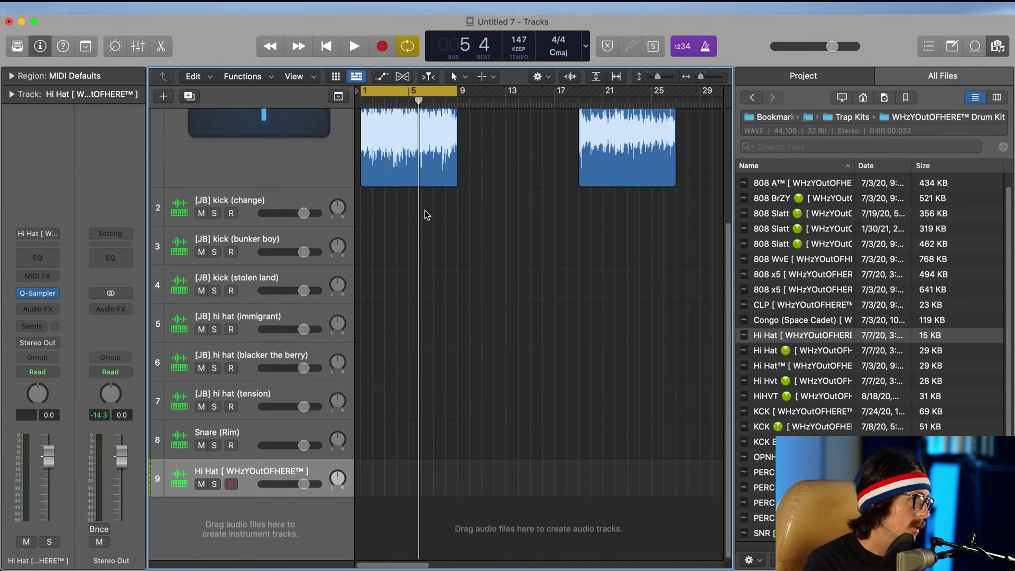
left_click(259, 193)
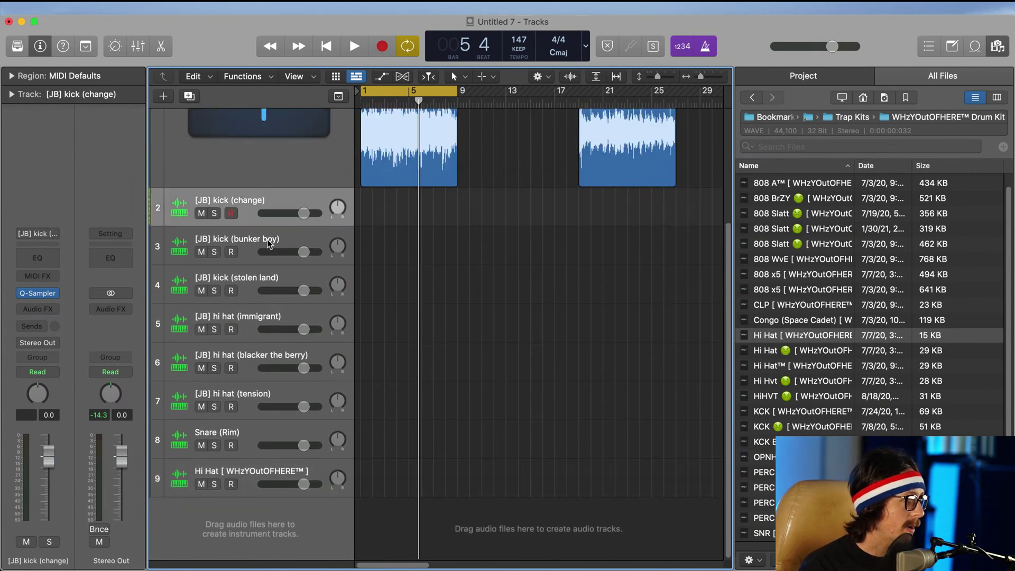
left_click(260, 278)
left_click(262, 322)
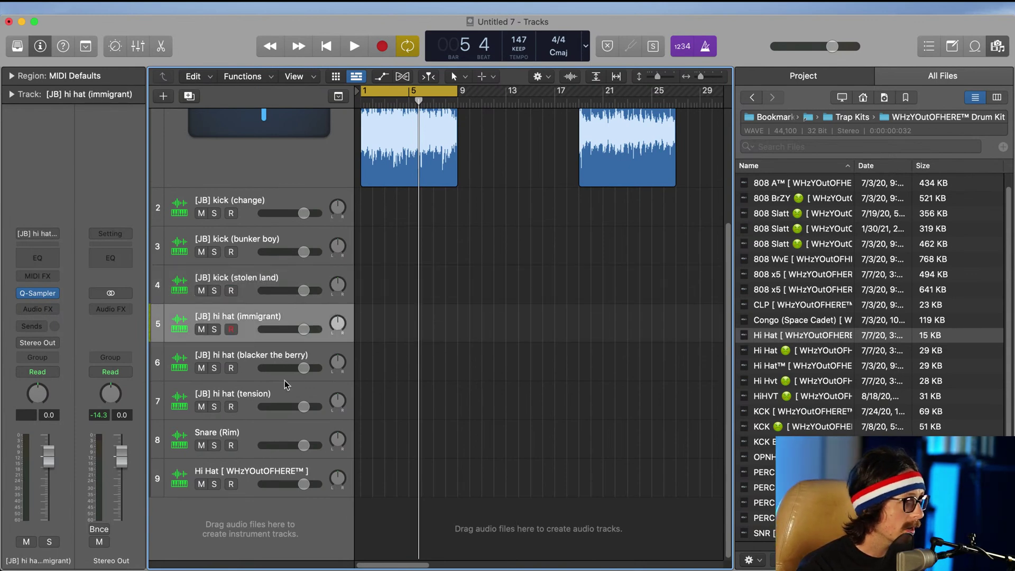
left_click(254, 435)
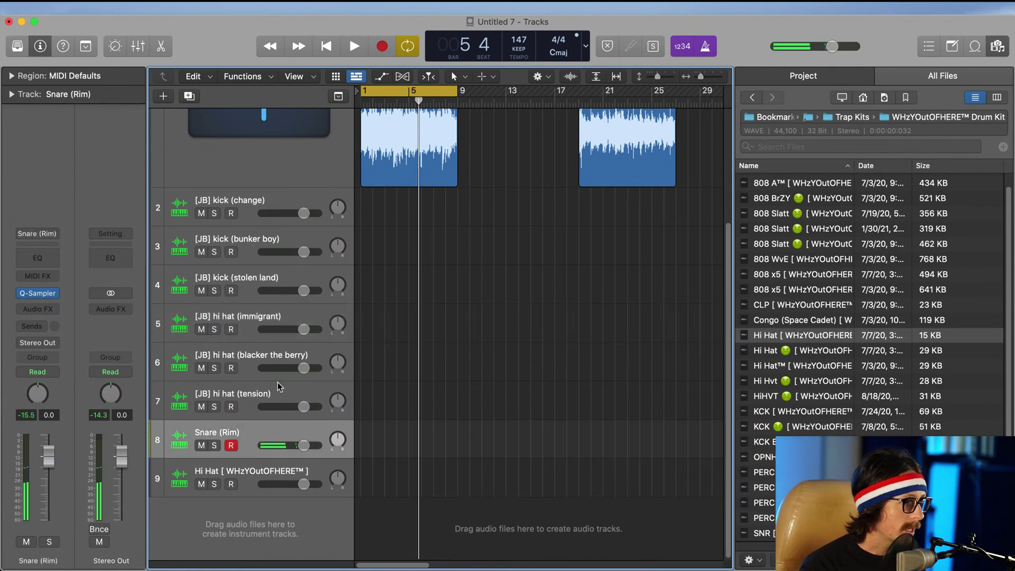
Step: Play the hi hat (immigrant), kick (stolen land), hi hat (blacker the berry) and hi hat (tension) tracks one after another to check their sounds
left_click(247, 318)
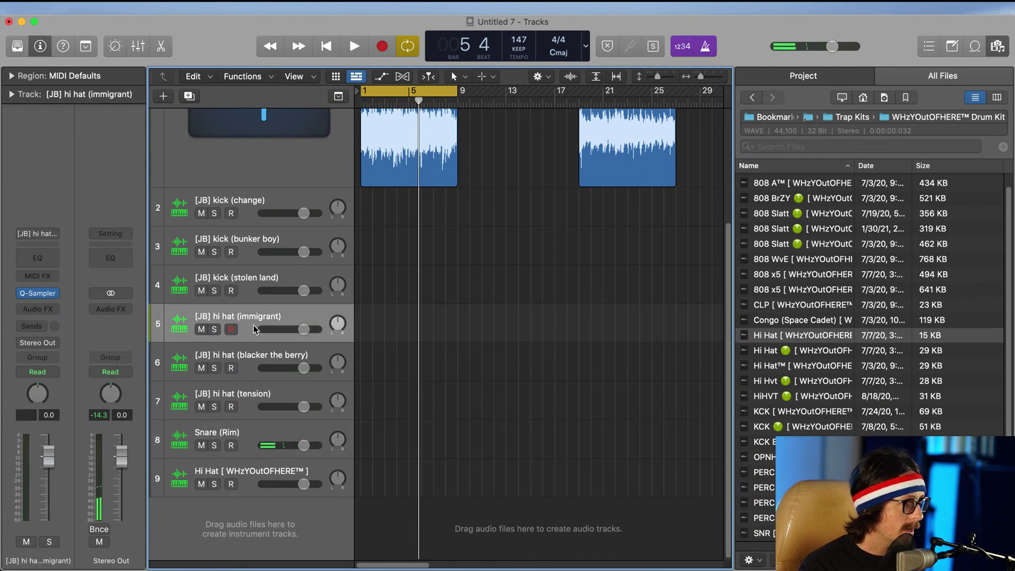
left_click(259, 288)
left_click(259, 358)
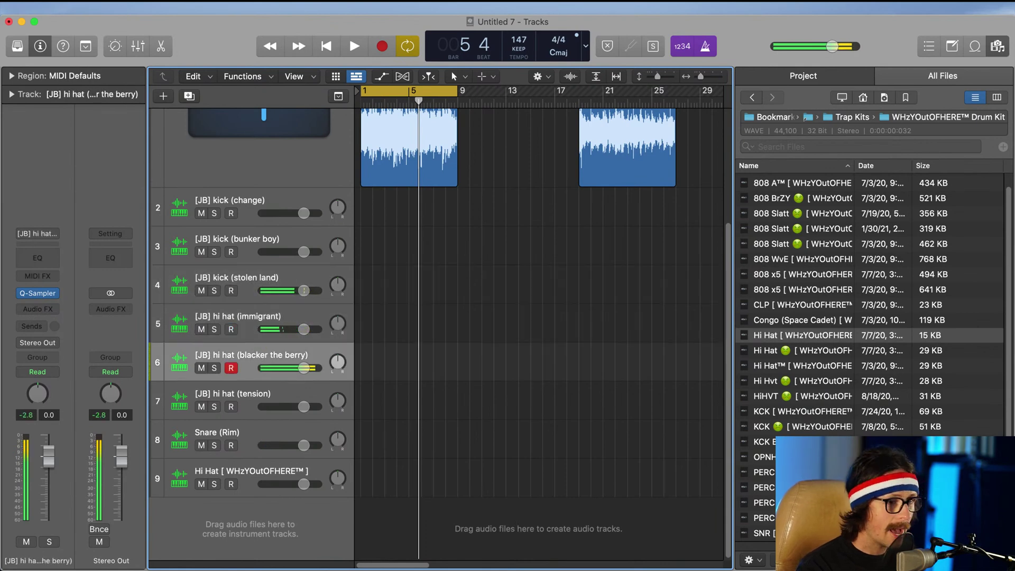
left_click(246, 398)
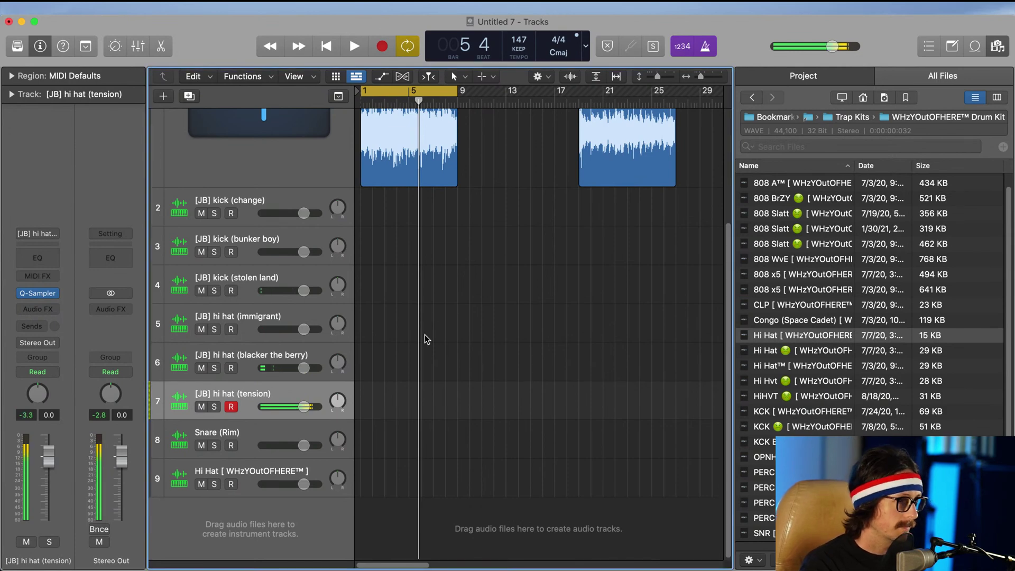
Step: Play the loop and compare the hi hat (tension), hi hat (blacker the berry) and hi hat (immigrant) sounds over it
key("Return")
key("space")
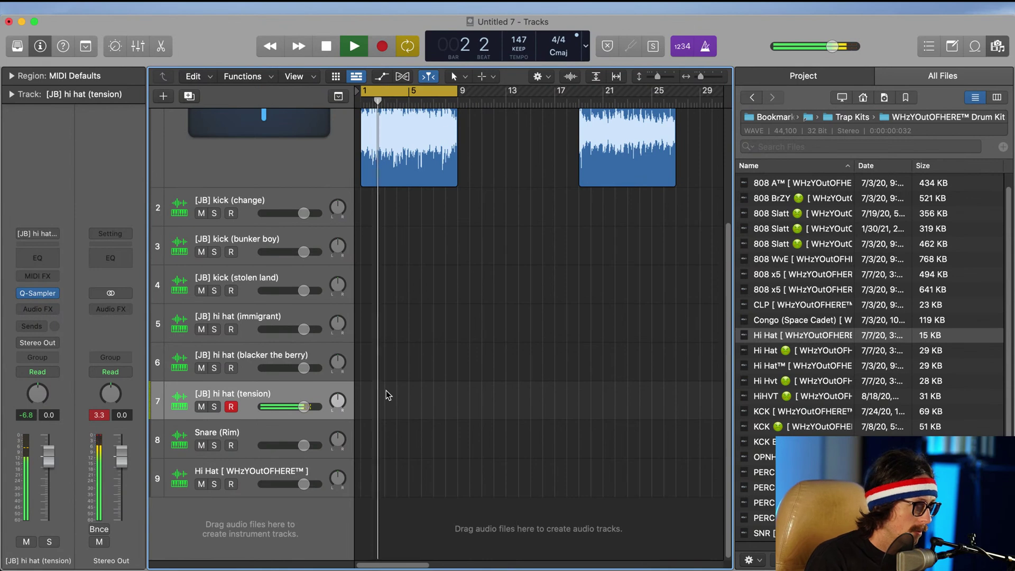
left_click(276, 352)
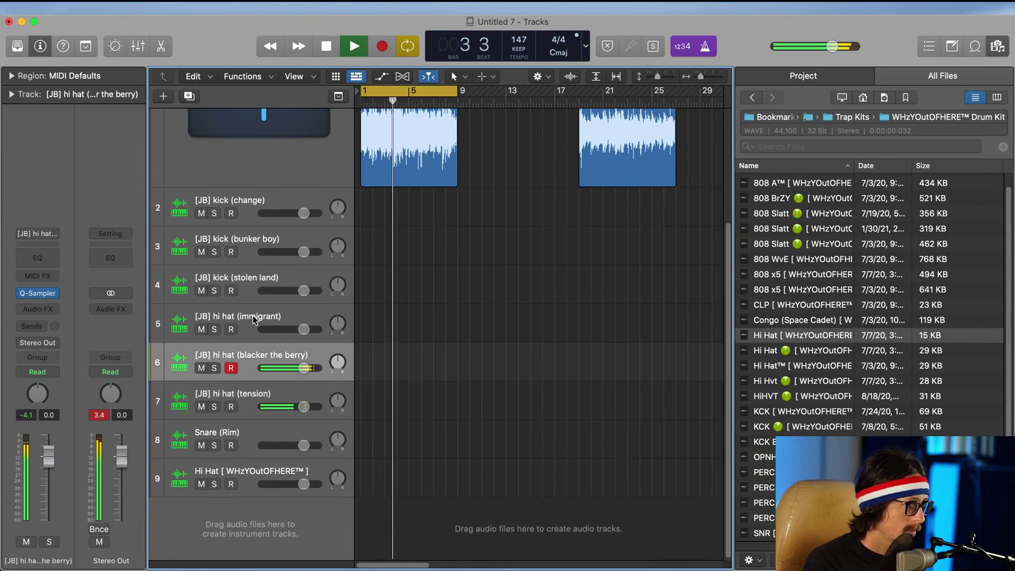
key("Up")
left_click(250, 366)
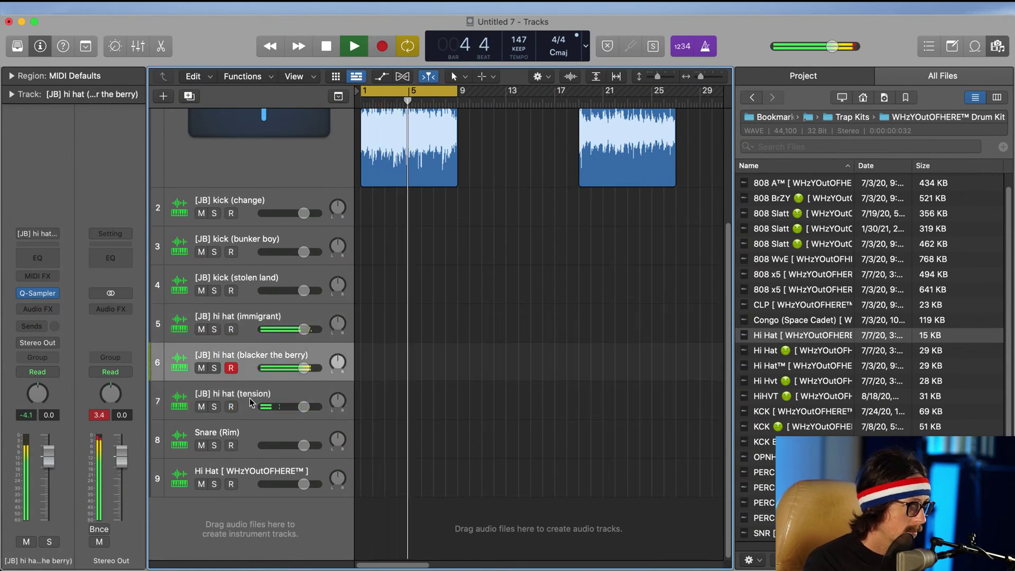
left_click(249, 400)
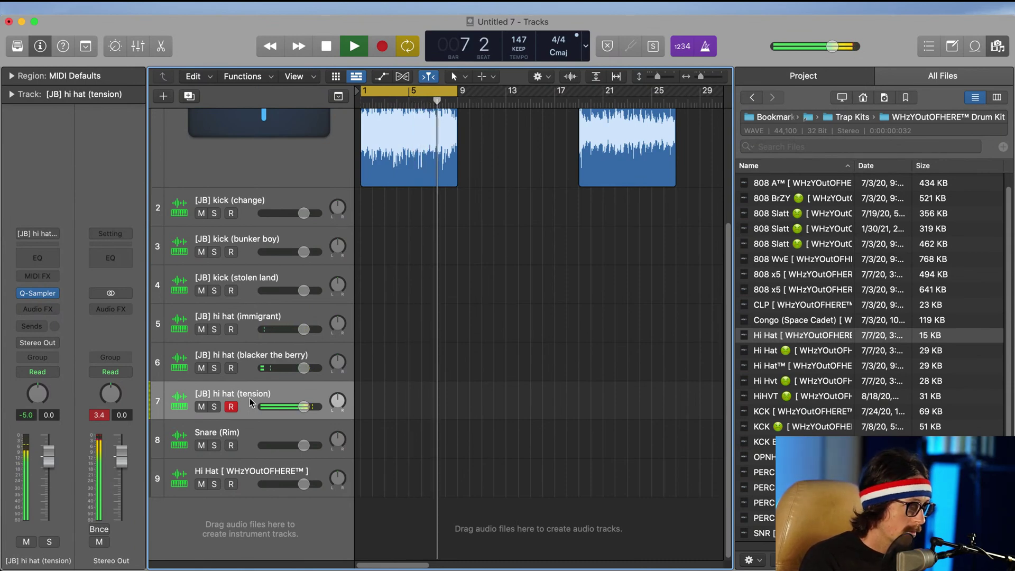
key("space")
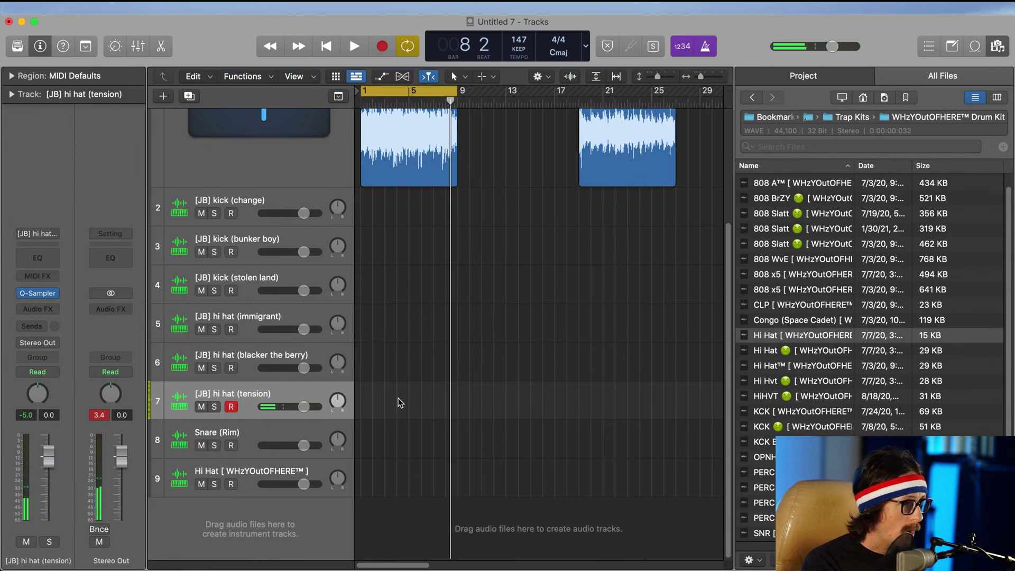
right_click(364, 397)
left_click(415, 401)
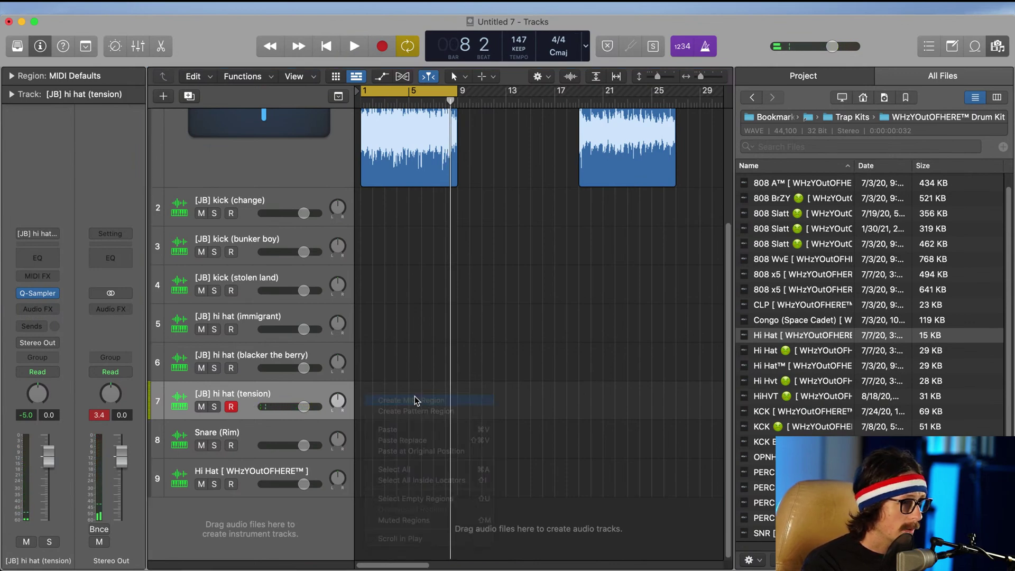
key("super+z")
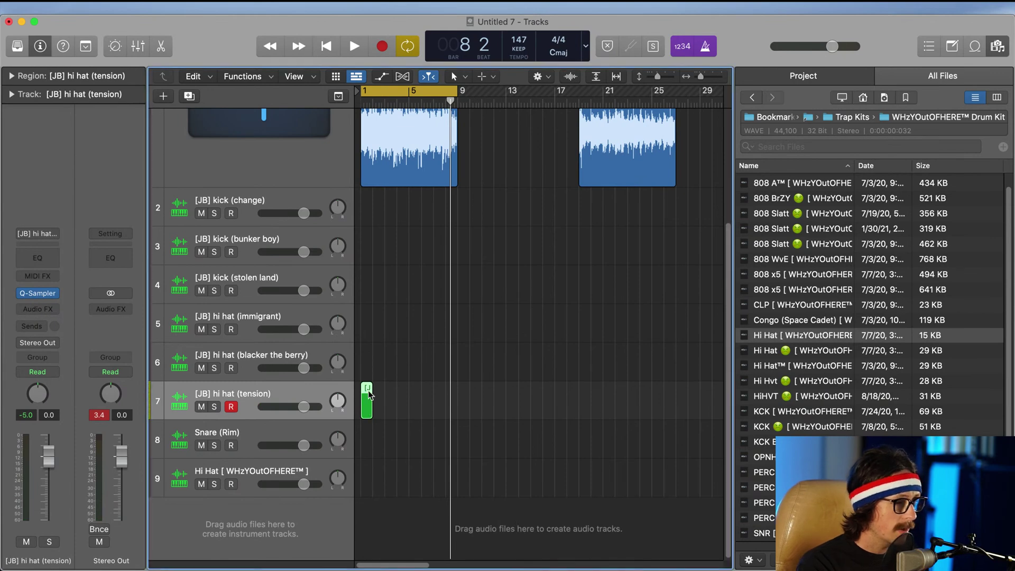
Step: Create a pattern region at bar 1 on the hi hat (tension) track and extend its pattern length to four bars
right_click(368, 388)
left_click(422, 406)
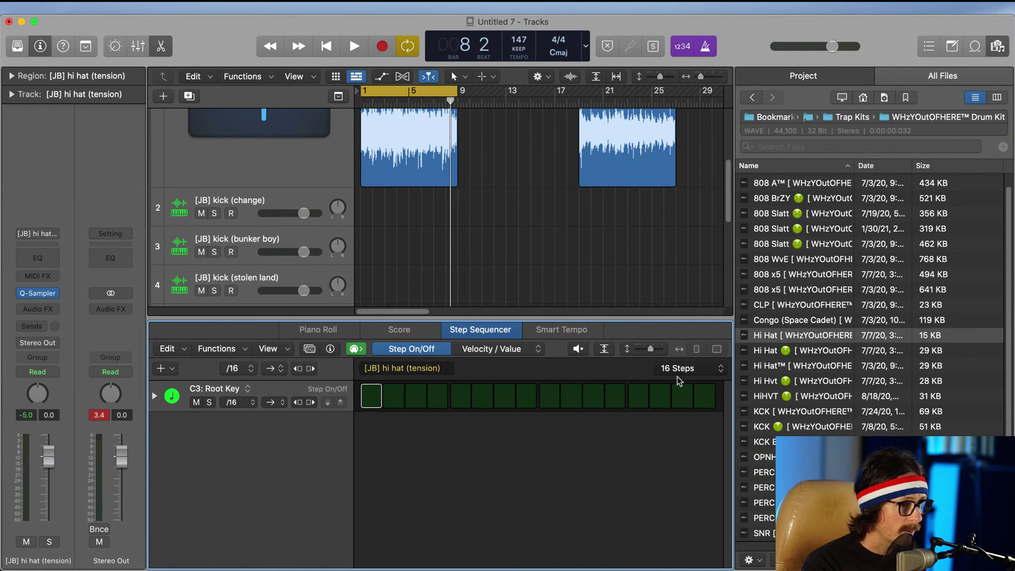
left_click(680, 370)
left_click(684, 426)
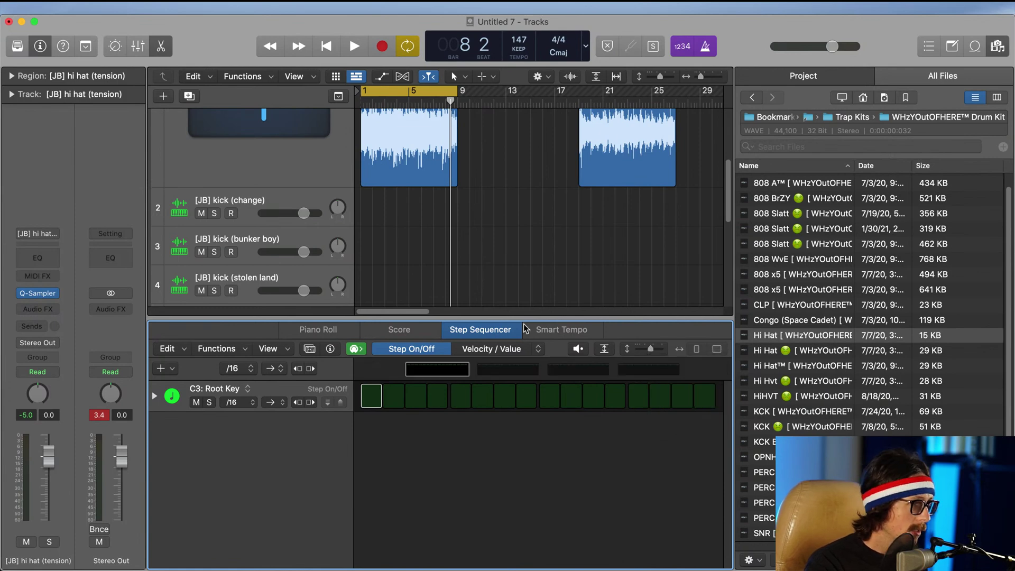
Step: Set the Root Key row's step rate to /8, turn on all 16 displayed steps, and close the Step Sequencer
left_click(234, 404)
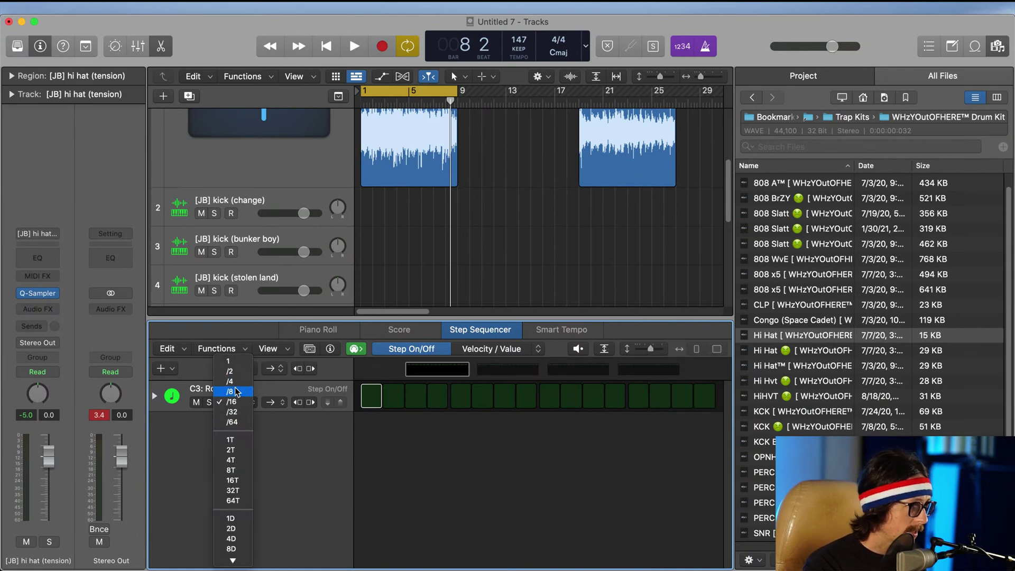
left_click_drag(372, 397, 719, 415)
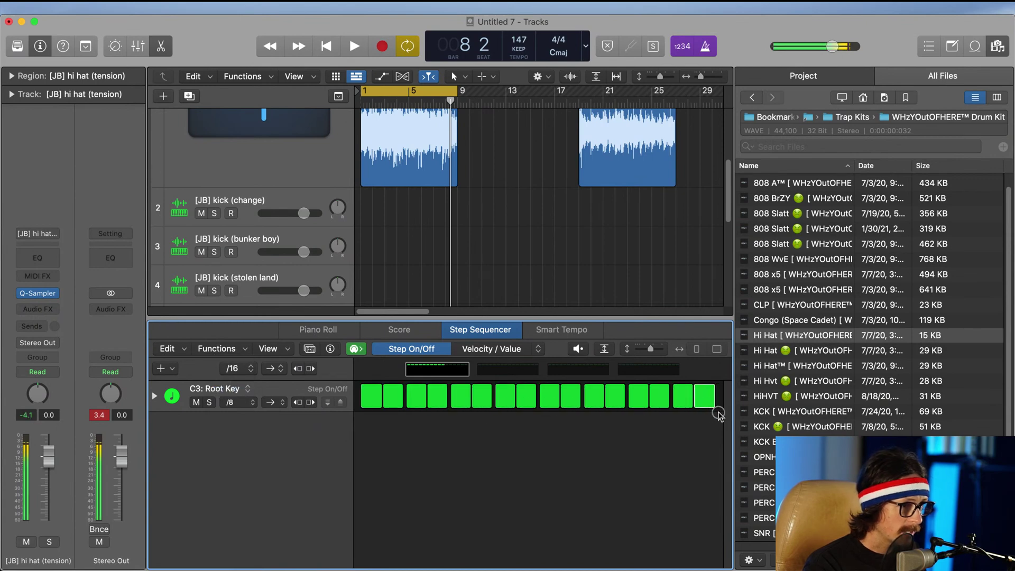
key("x")
key("x")
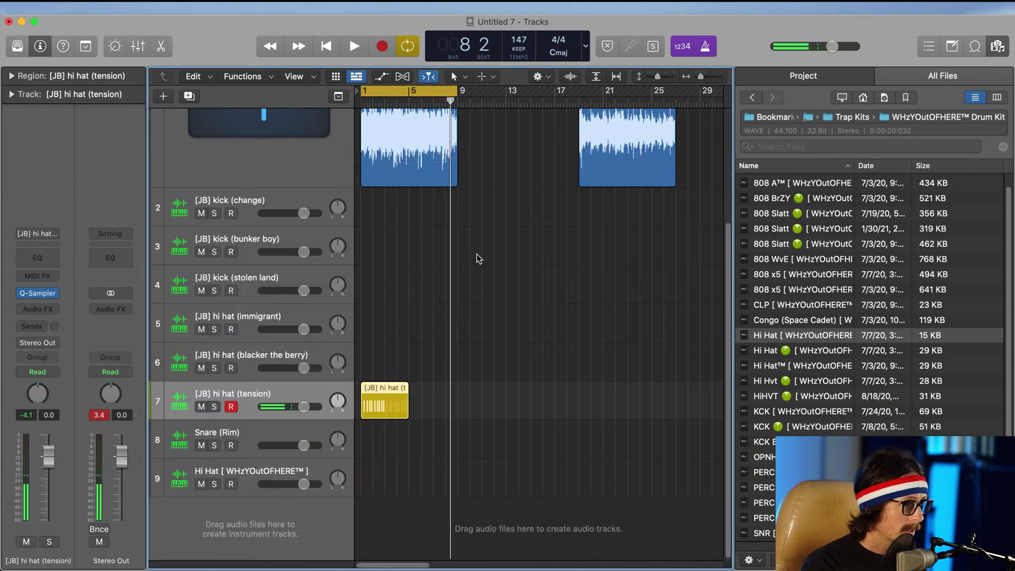
Step: Repeat the four-bar hi hat (tension) region once so the pattern covers bars 1 to 8
left_click(398, 392)
key("super+r")
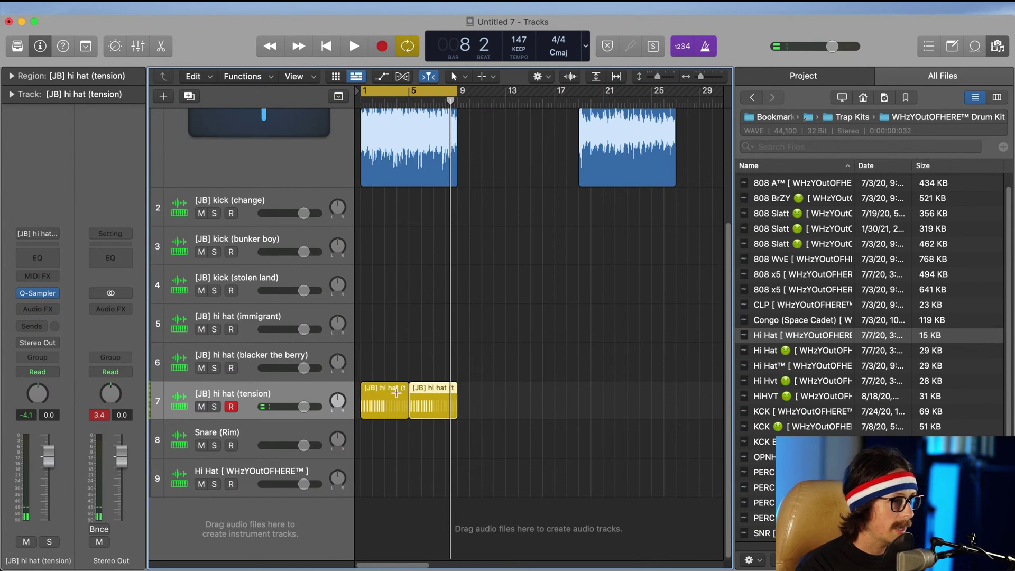
left_click(464, 339)
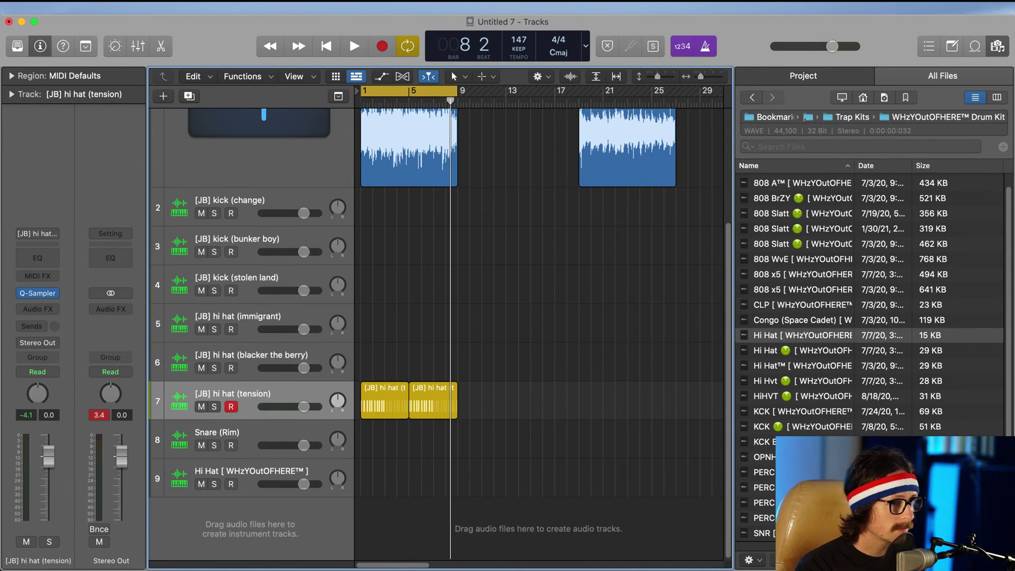
Step: Play the hi-hat pattern with the loop and lower the hi hat (tension) track's volume to -2.3 dB
key("space")
left_click_drag(304, 406, 298, 407)
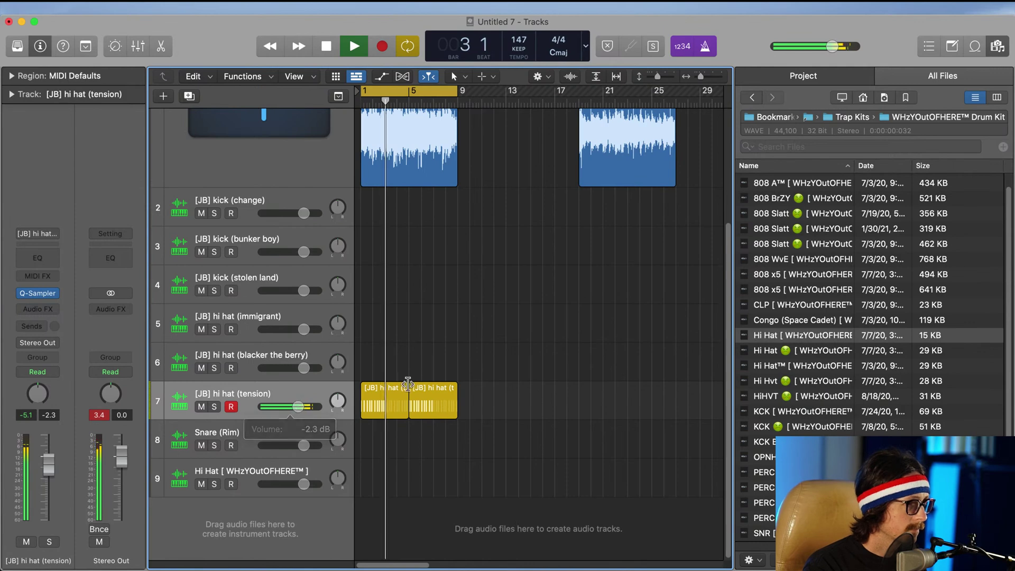
key("space")
Step: Trim the hi-hat pattern to its first two bars and repeat that section to fill all eight bars
left_click(388, 400)
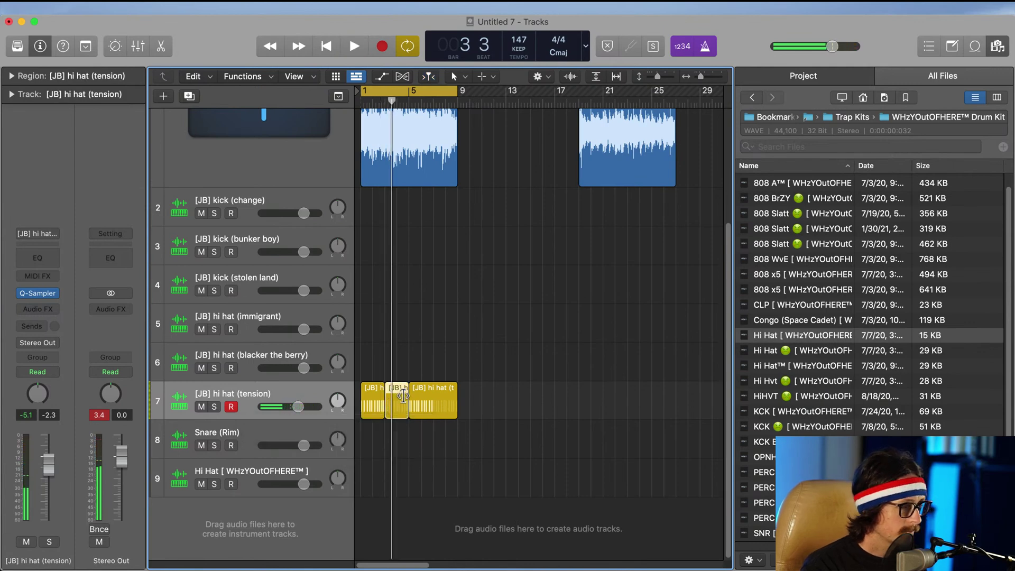
key("Delete")
left_click(382, 397)
key("super+r")
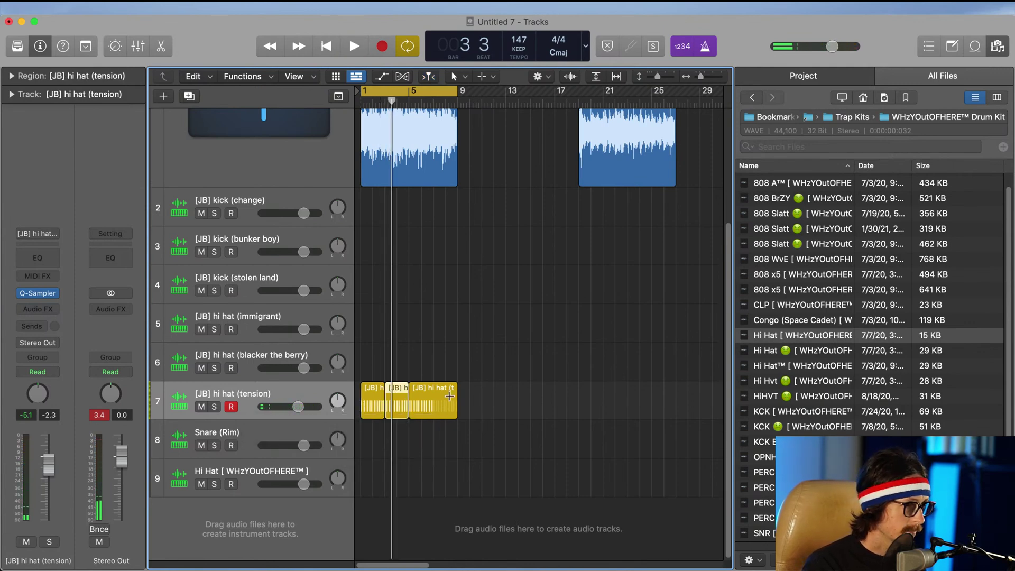
key("Delete")
left_click_drag(423, 395, 379, 403)
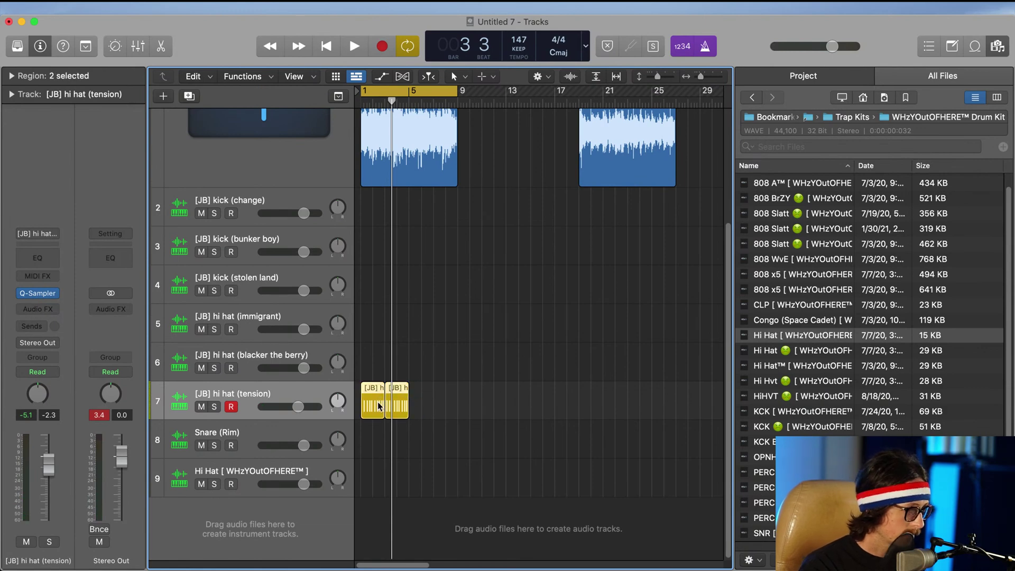
key("super+r")
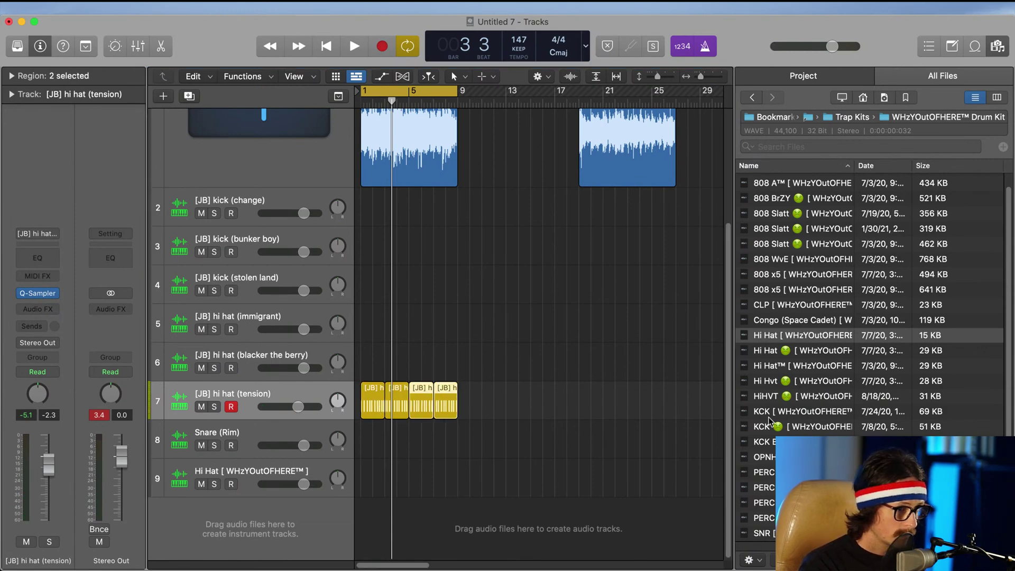
Step: Try the four pattern regions on the Hi Hat [ WHzYOutOFHERE™ ] track, lower that track's volume, and return them to hi hat (tension)
left_click_drag(487, 369, 365, 419)
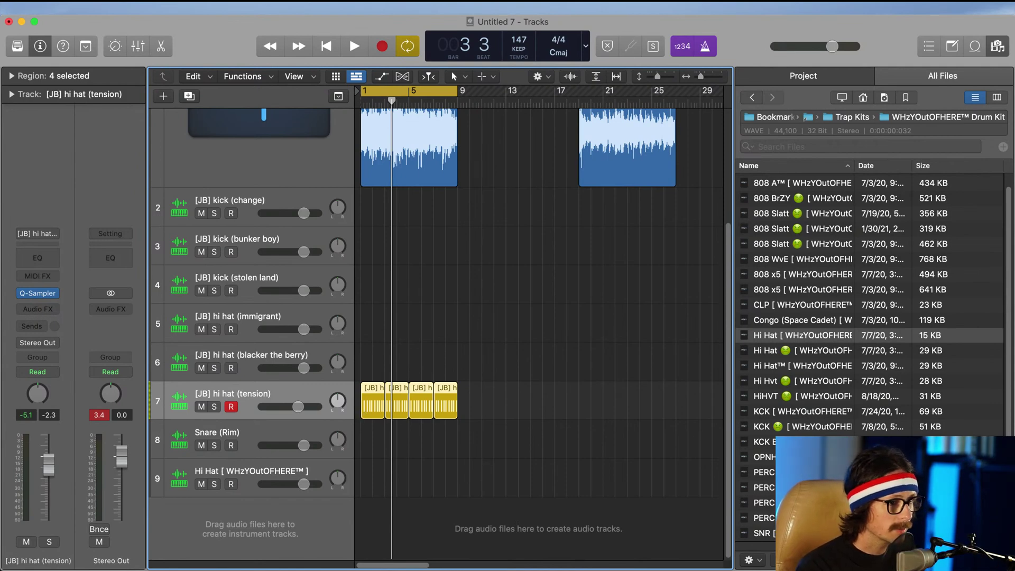
left_click(790, 414)
left_click(580, 332)
key("space")
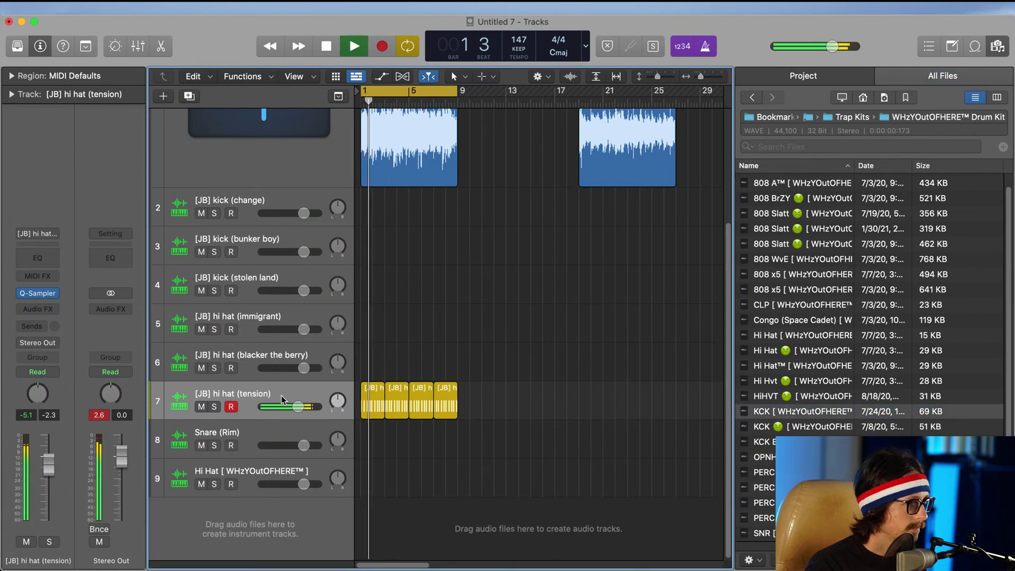
left_click_drag(502, 394, 293, 483)
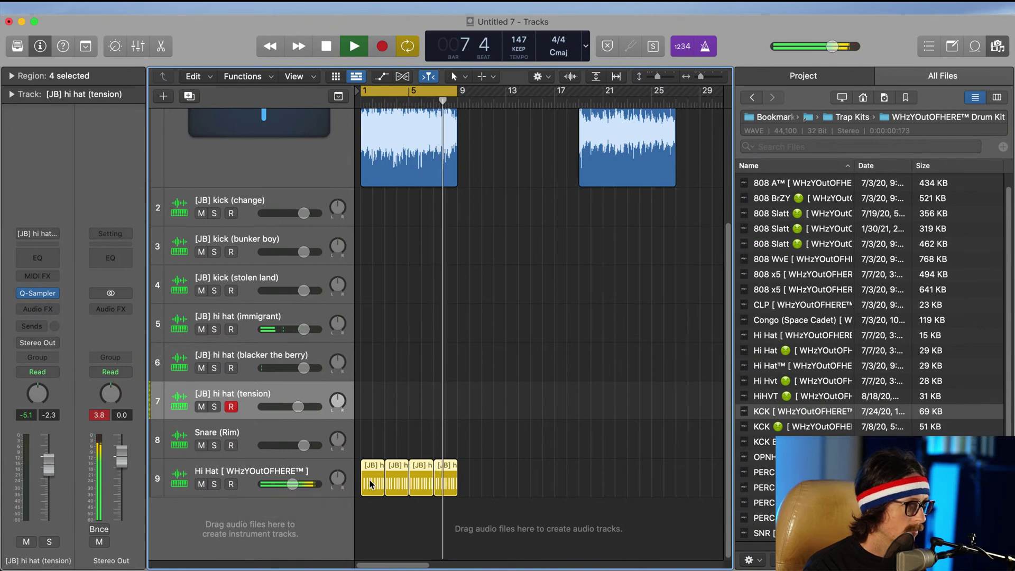
left_click_drag(360, 481, 362, 401)
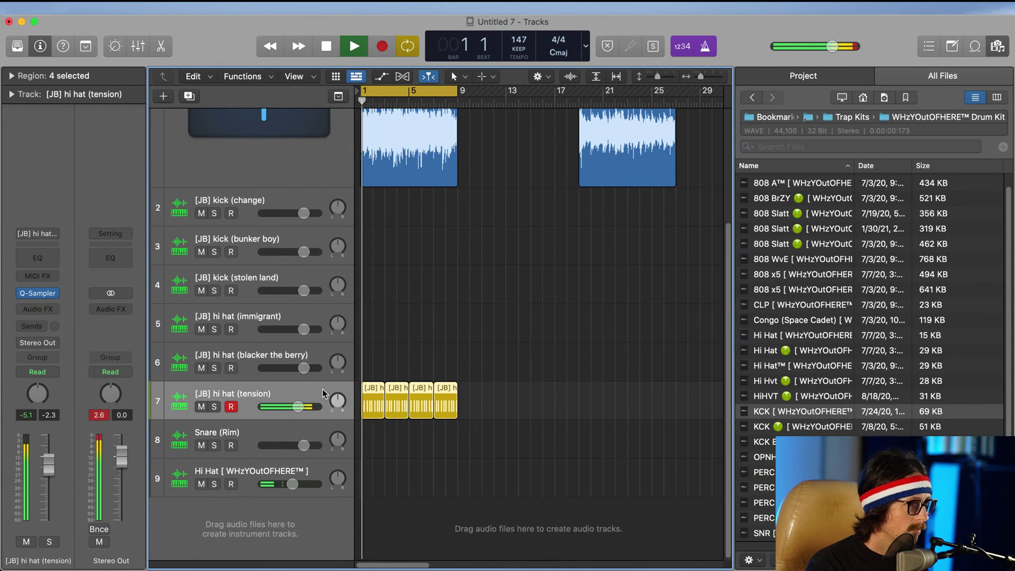
key("space")
left_click(382, 361)
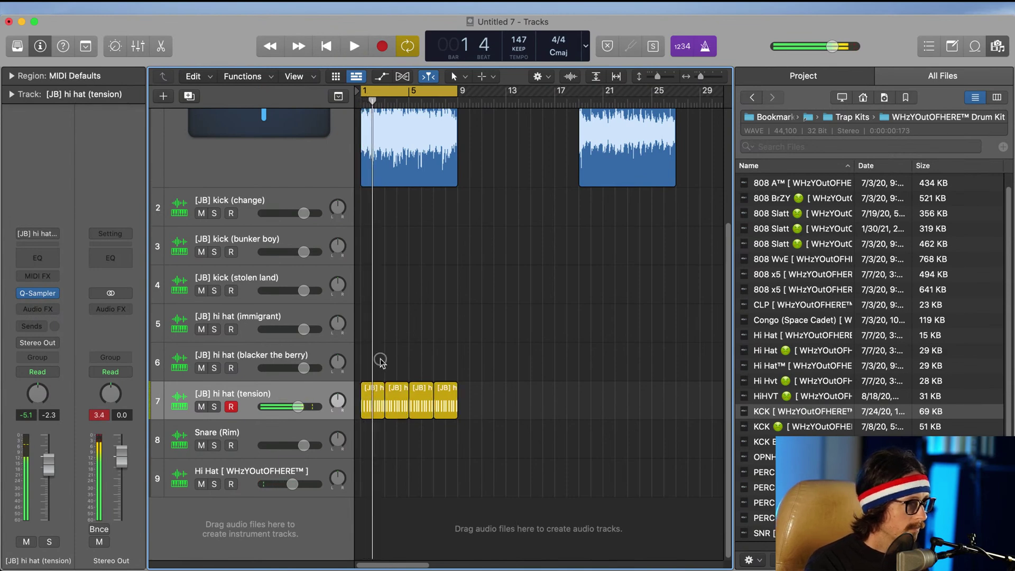
Step: Play the hi hat (blacker the berry) track's sound over the loop and the hi hat (tension) pattern
left_click(271, 350)
key("space")
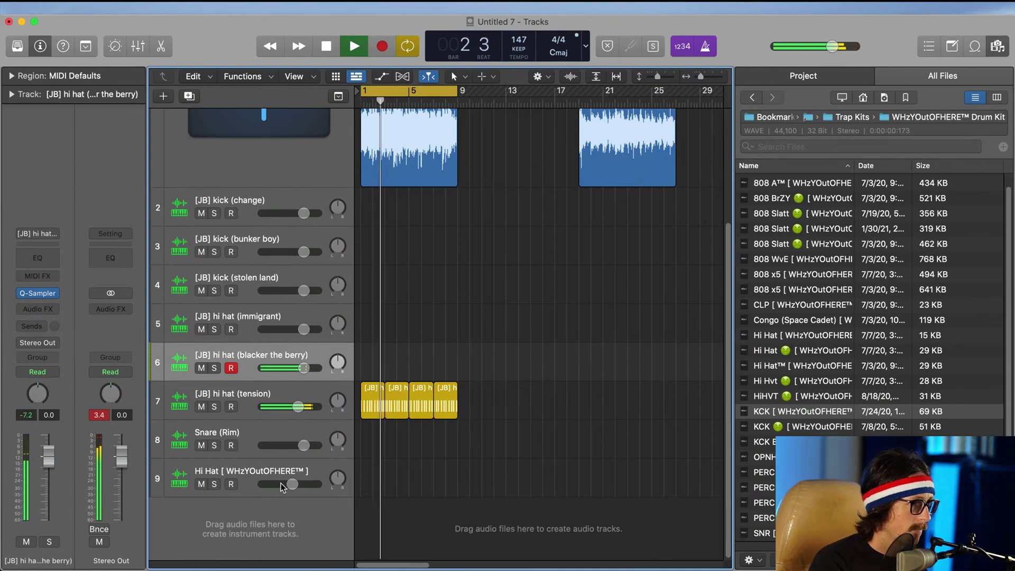
key("space")
key("space")
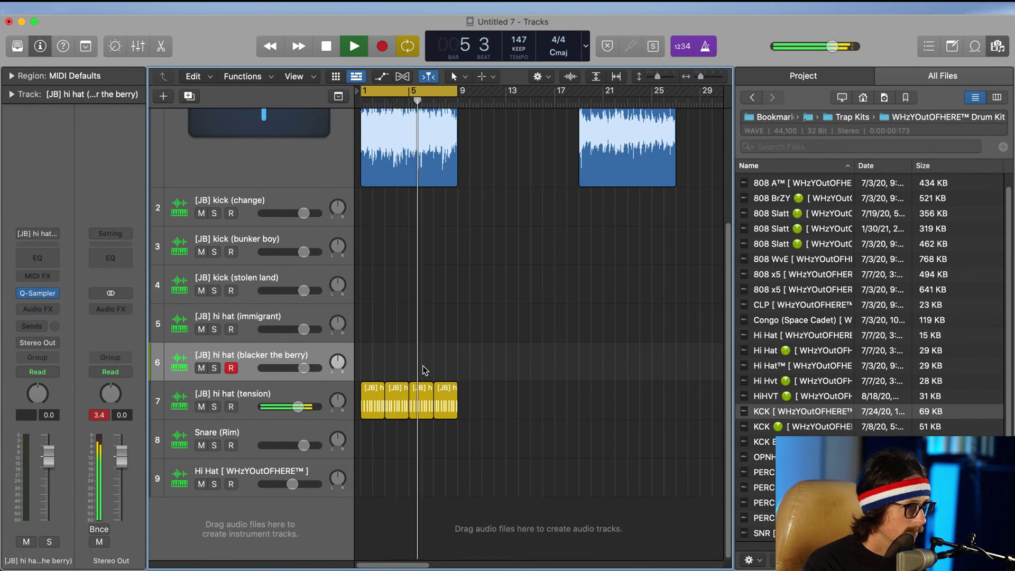
Step: Listen to the hi hat (tension) pattern once more, stop playback, and delete its four regions
left_click_drag(486, 382, 372, 402)
left_click(382, 391)
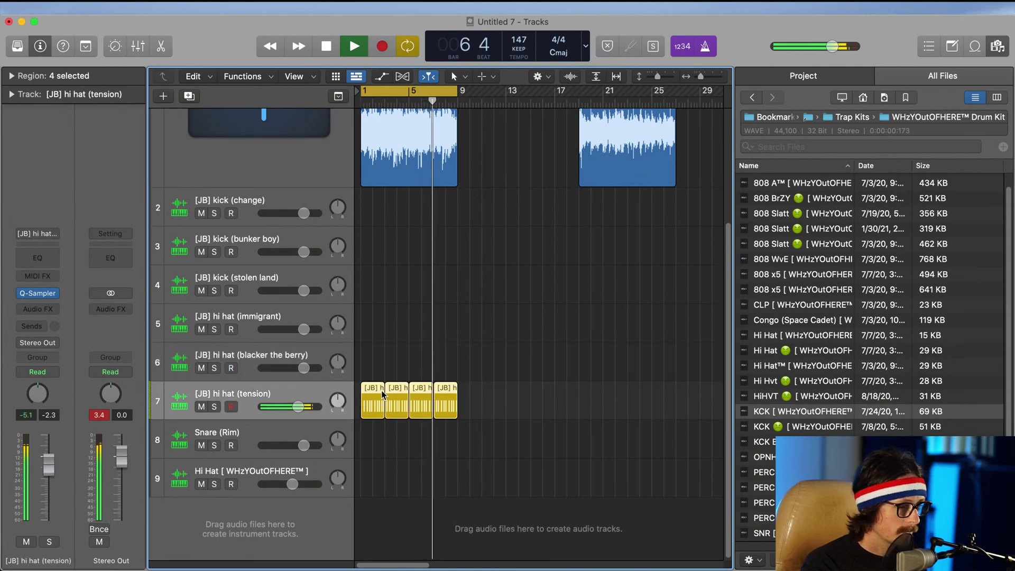
left_click(453, 375)
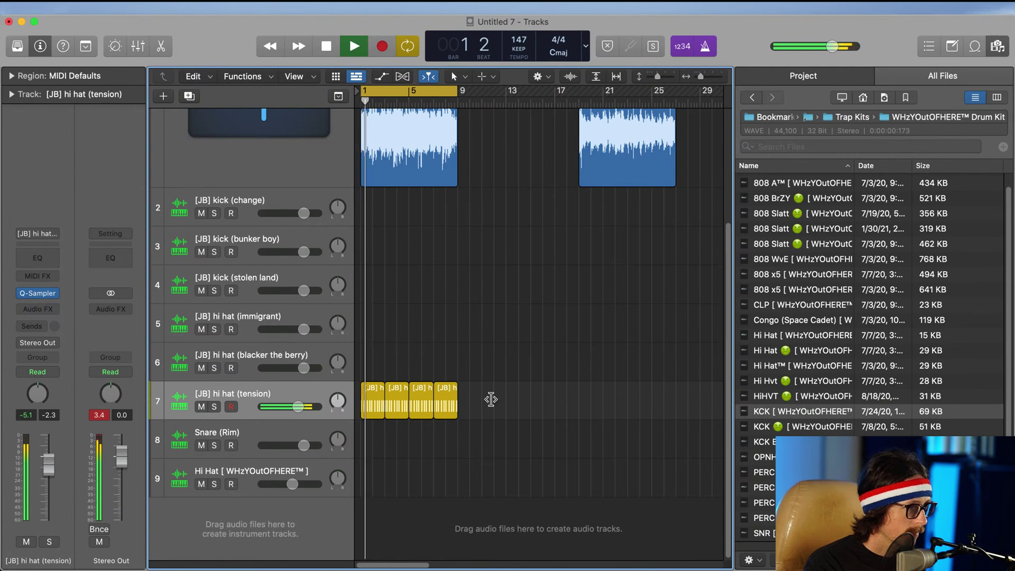
key("space")
left_click_drag(485, 400, 379, 412)
key("Delete")
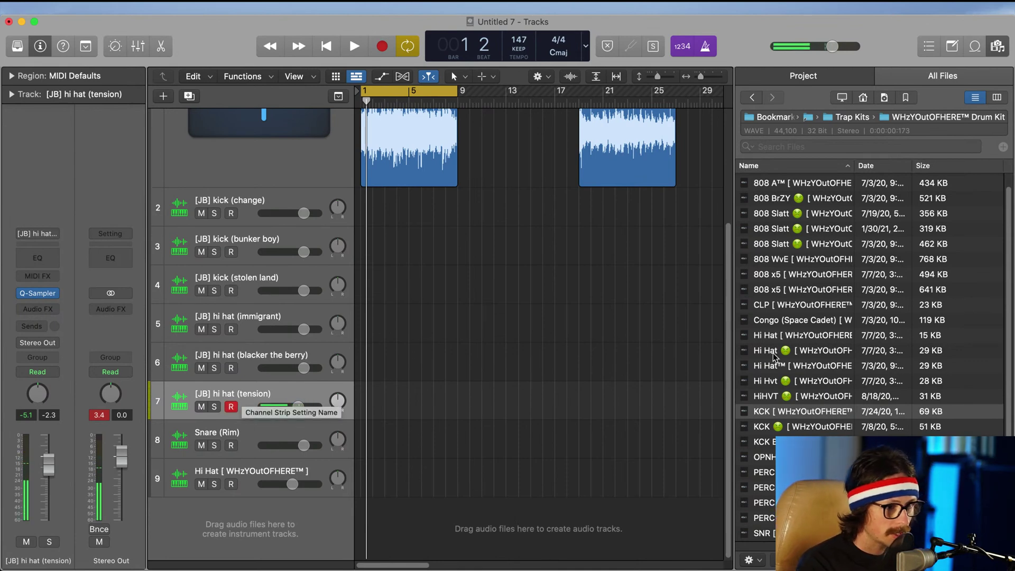
Step: Record a played hi-hat part over bars 1 to 8 on the hi hat (tension) track
left_click_drag(774, 381, 759, 381)
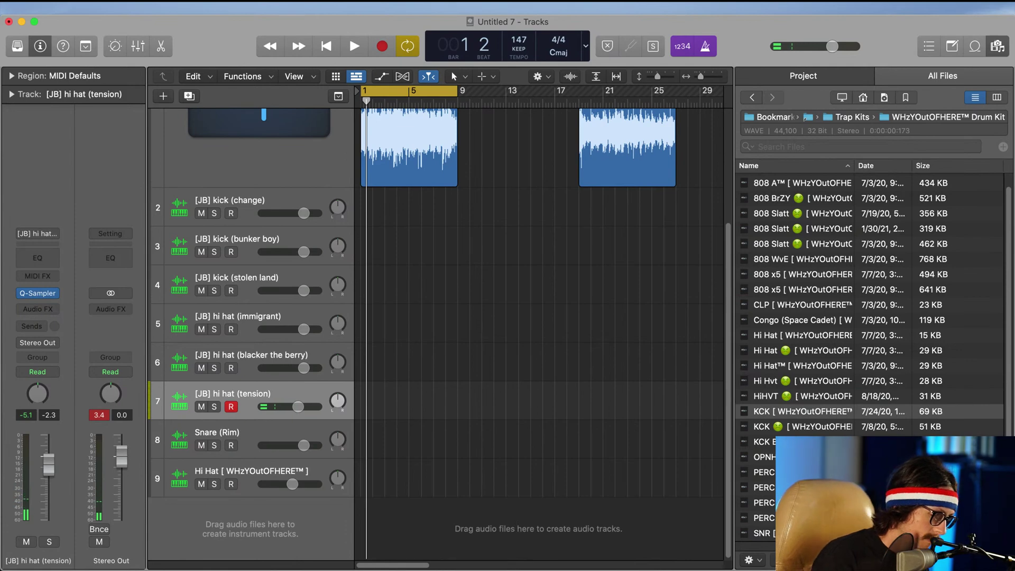
left_click_drag(487, 356, 497, 344)
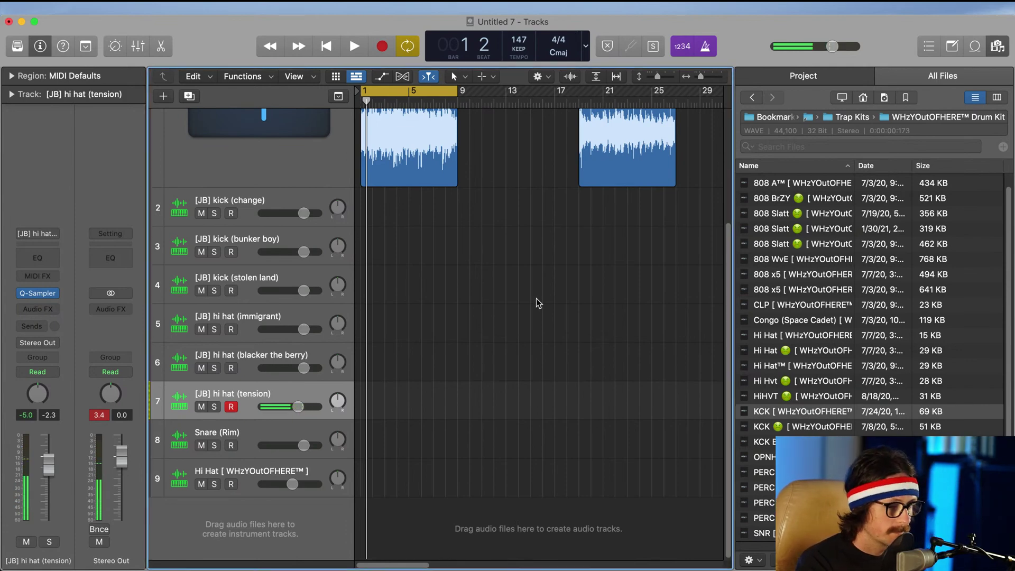
key("space")
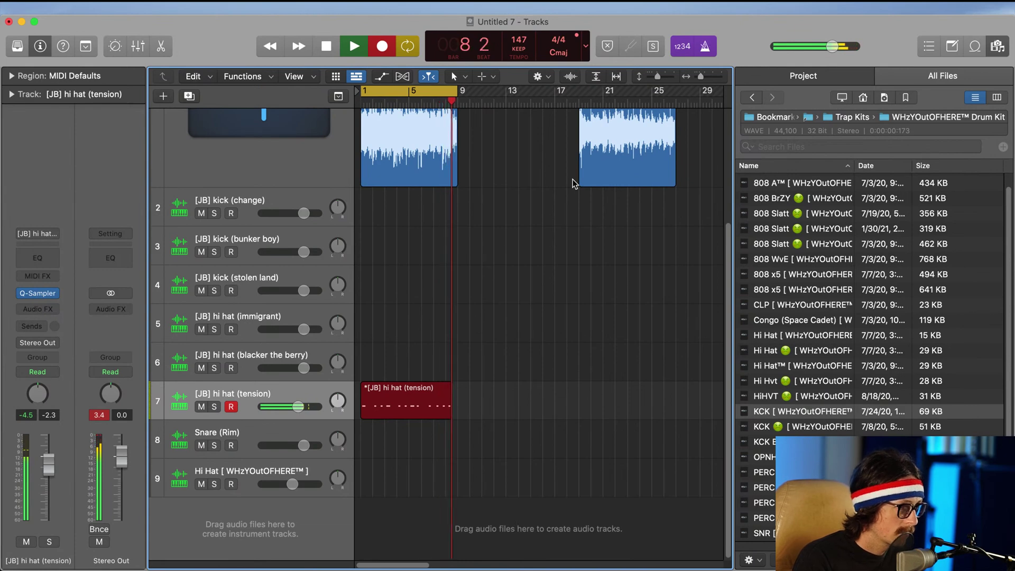
Step: Open the recorded hi hat (tension) region in the Piano Roll and play back its opening bars
double_click(402, 405)
key("space")
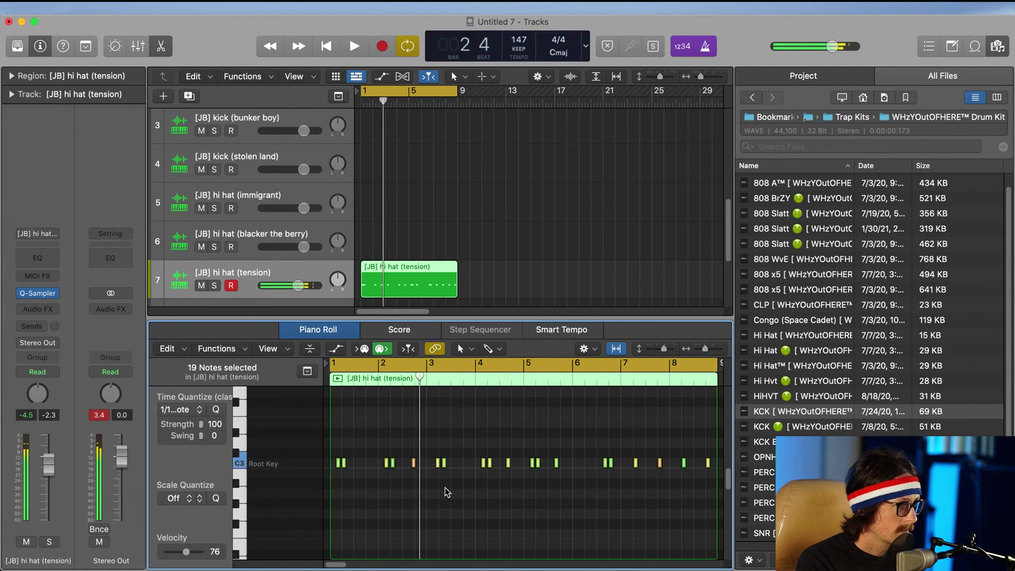
key("space")
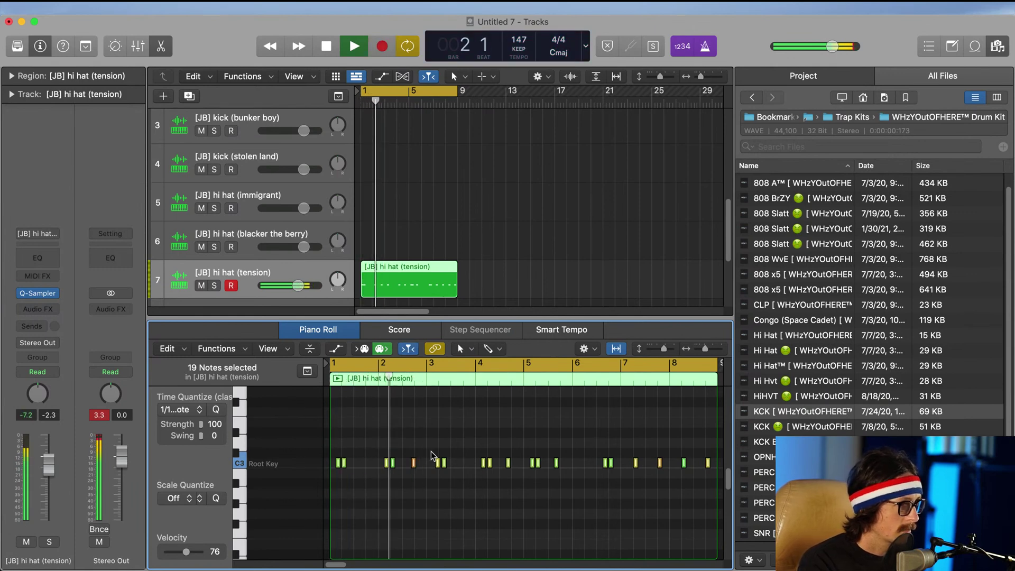
key("space")
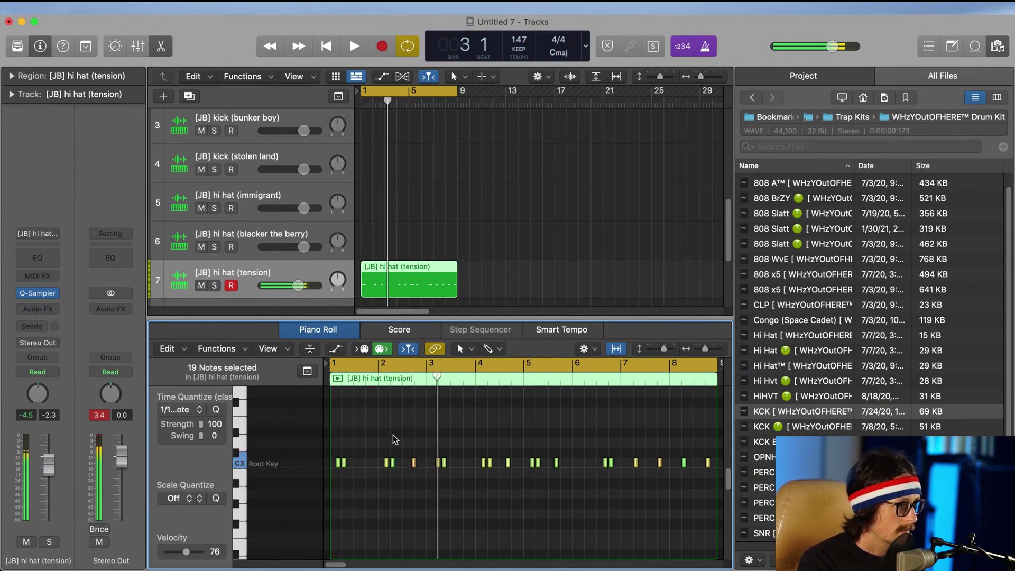
Step: Shift the late bar 2 note in the hi hat (tension) region slightly later while the pattern plays
left_click_drag(392, 433, 509, 540)
key("space")
left_click(592, 457)
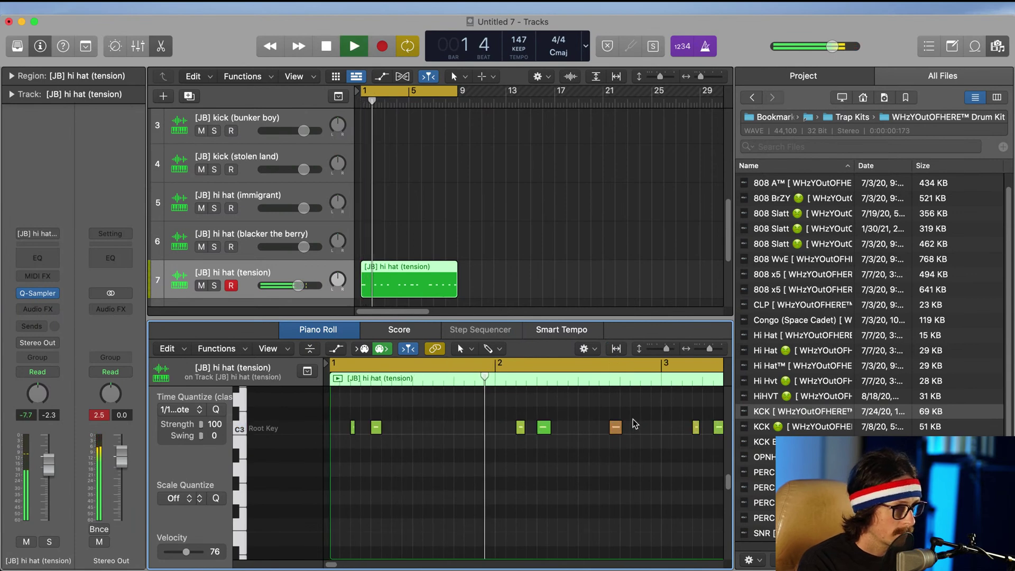
left_click(615, 427)
left_click_drag(616, 428, 626, 427)
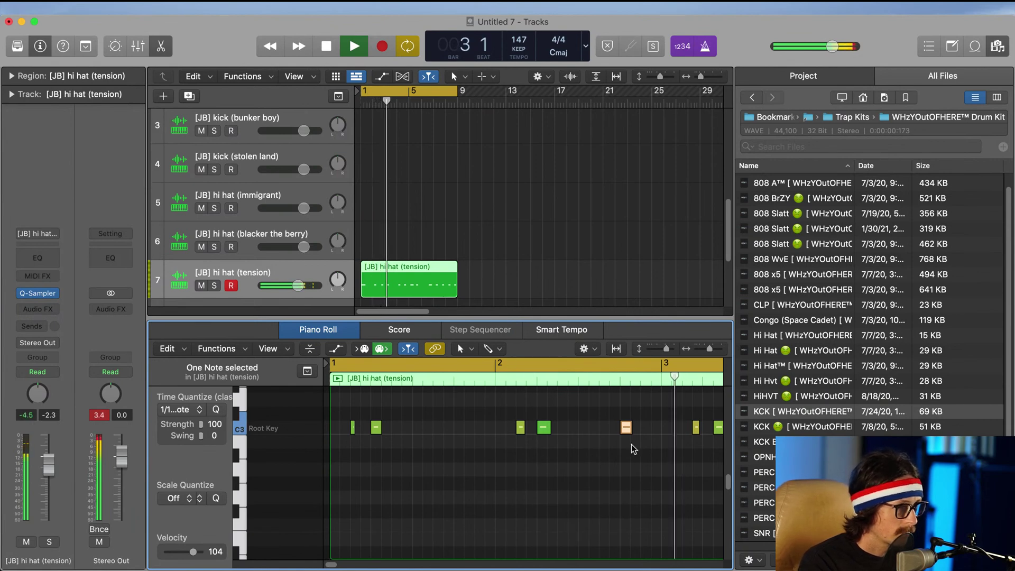
scroll(633, 448, "right", 3)
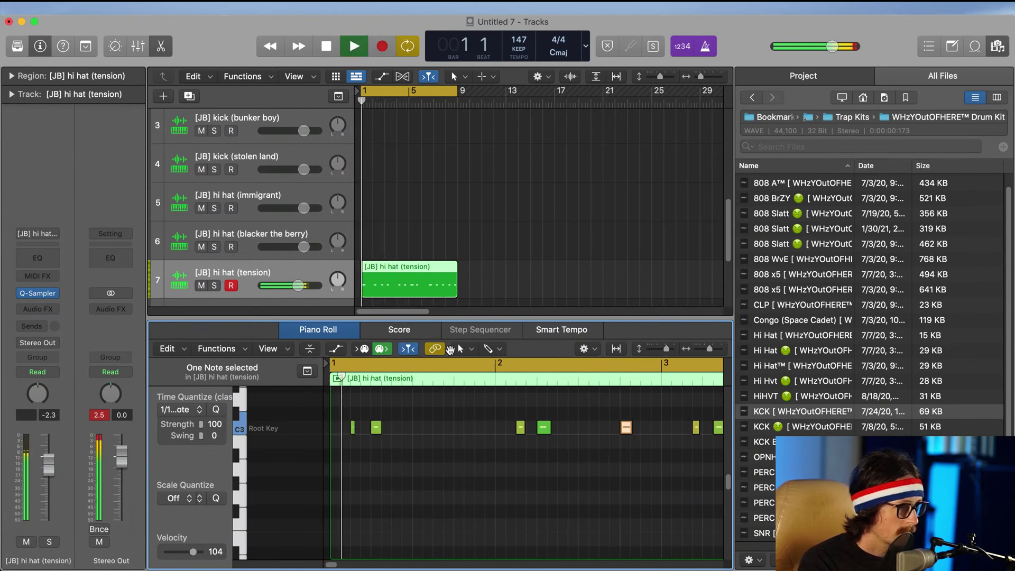
Step: Lower that bar 2 note's velocity to 90 with the Velocity tool
key("t")
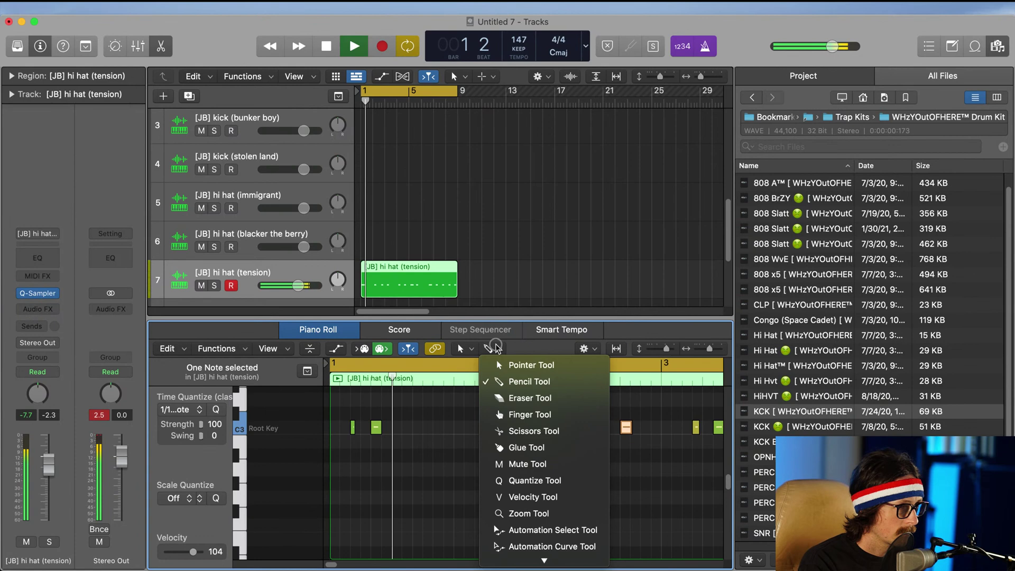
left_click(533, 497)
left_click_drag(626, 428, 626, 455)
key("z")
key("Return")
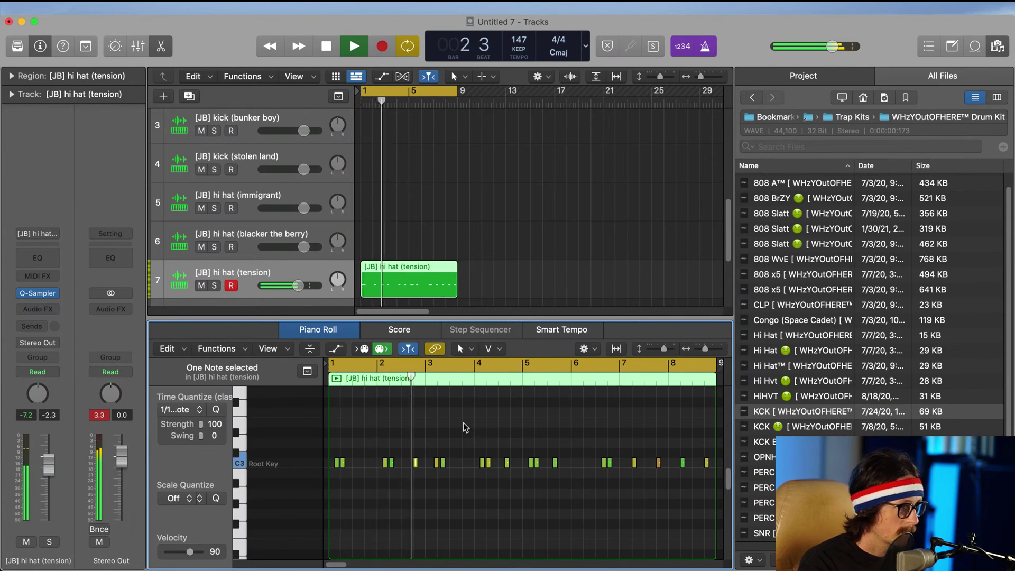
Step: Nudge the closely spaced pair of hi hat (tension) notes early in bar 3 slightly earlier
left_click_drag(409, 441, 500, 497)
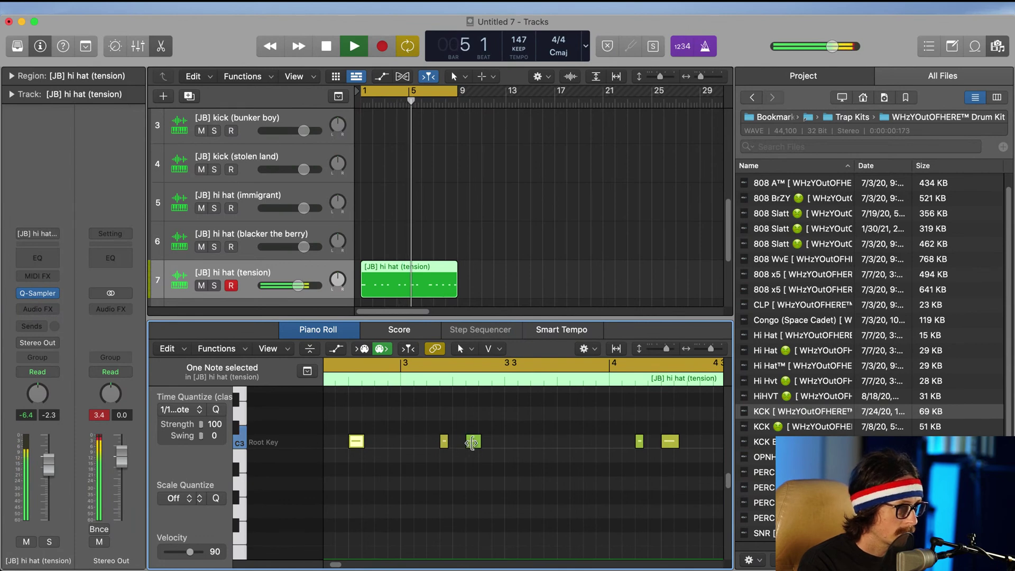
mouse_move(471, 446)
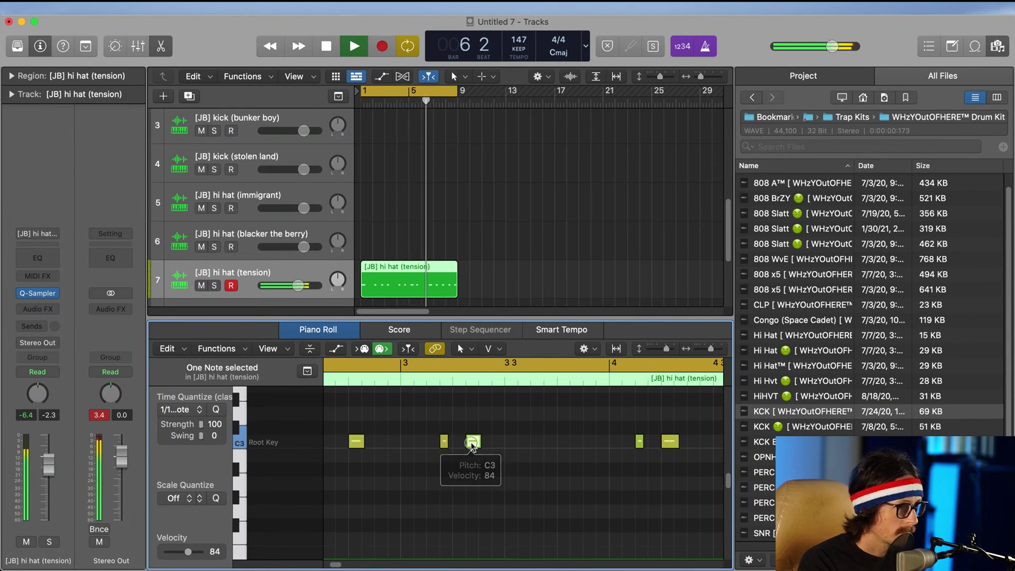
left_click_drag(472, 447, 432, 447)
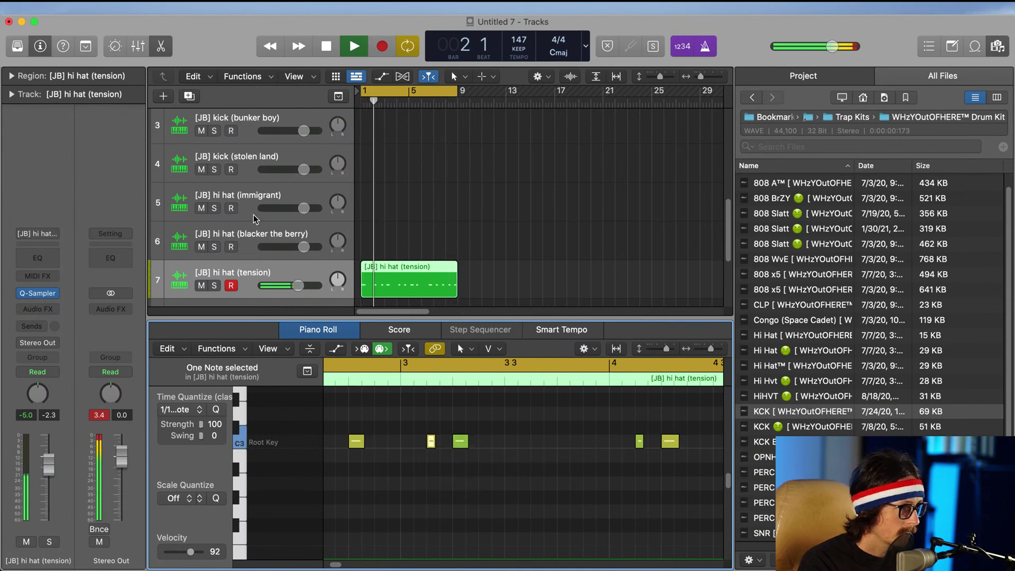
Step: Record a played hi-hat part over bars 1 to 8 on the hi hat (blacker the berry) track
left_click(260, 233)
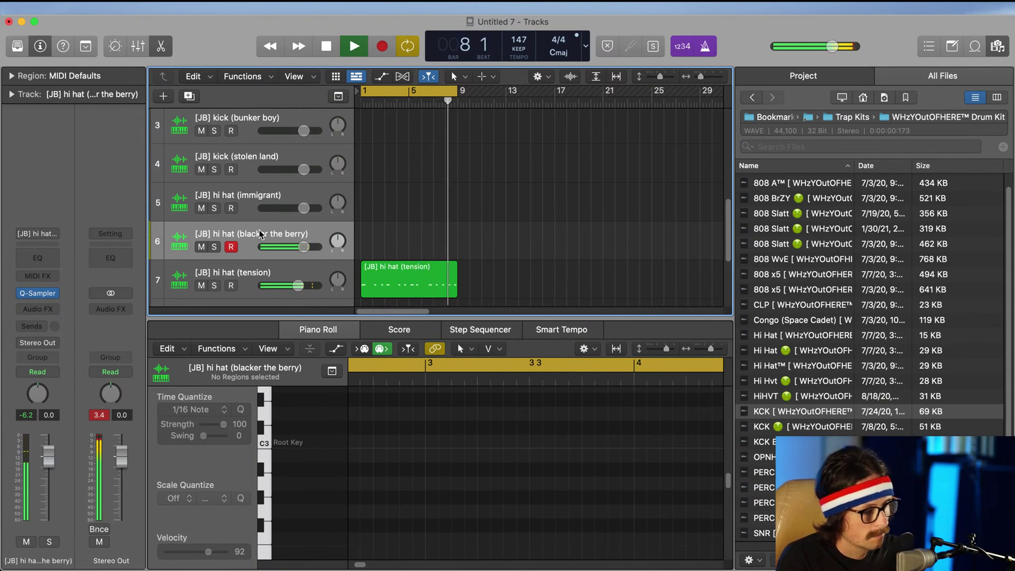
key("r")
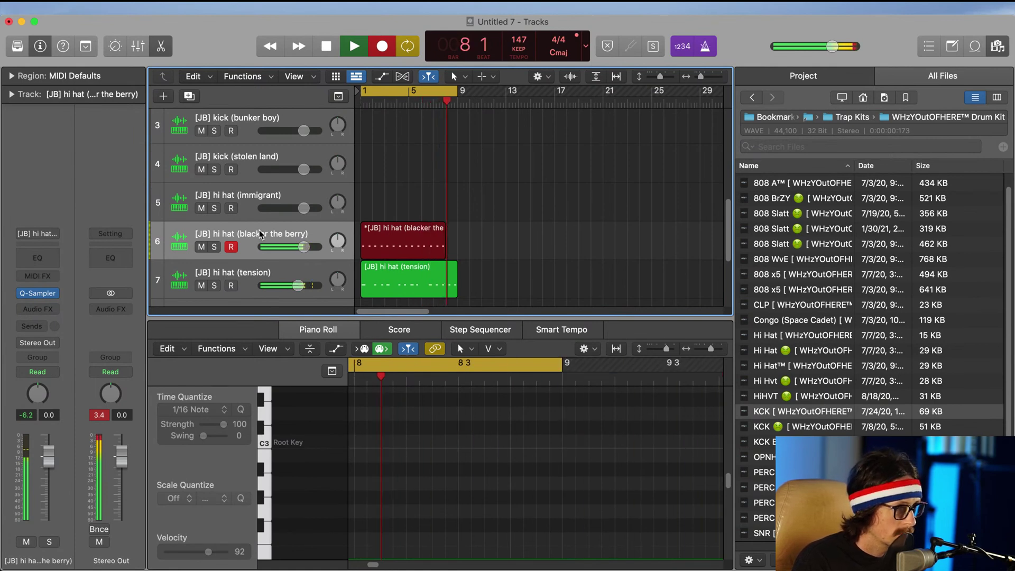
key("r")
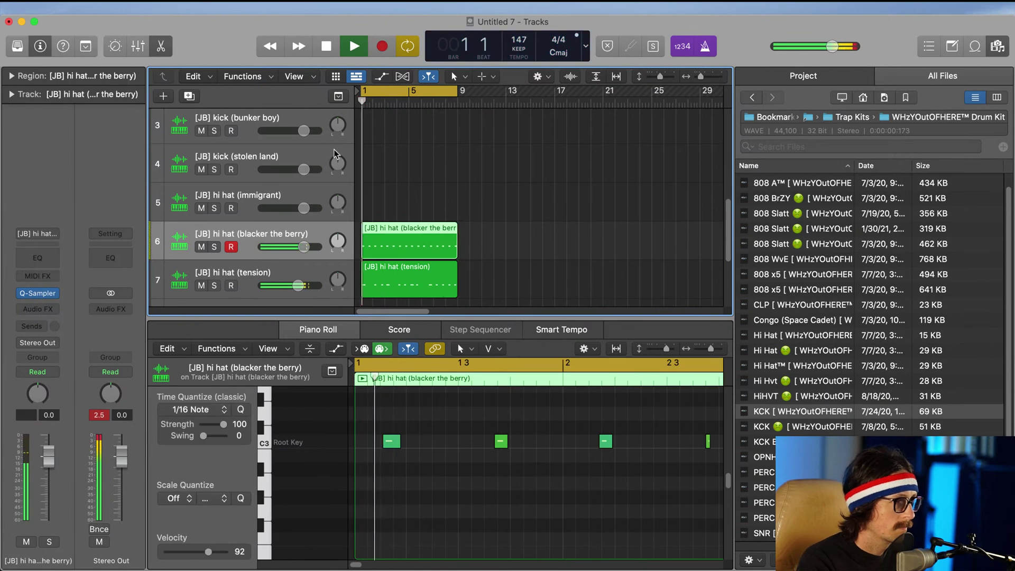
Step: Open the recorded hi hat (blacker the berry) region in the Piano Roll and play it back
double_click(444, 242)
key("space")
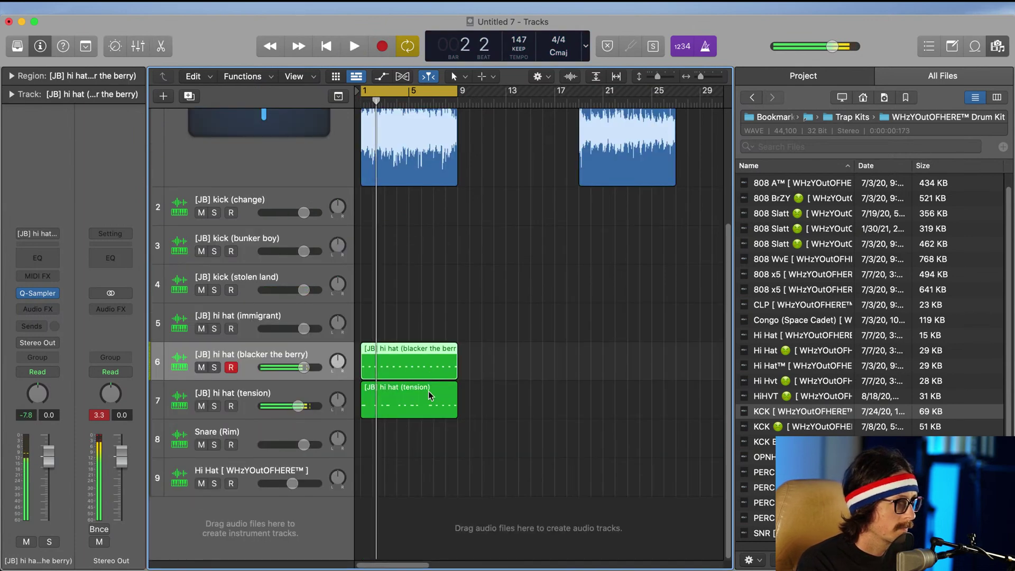
double_click(428, 369)
key("space")
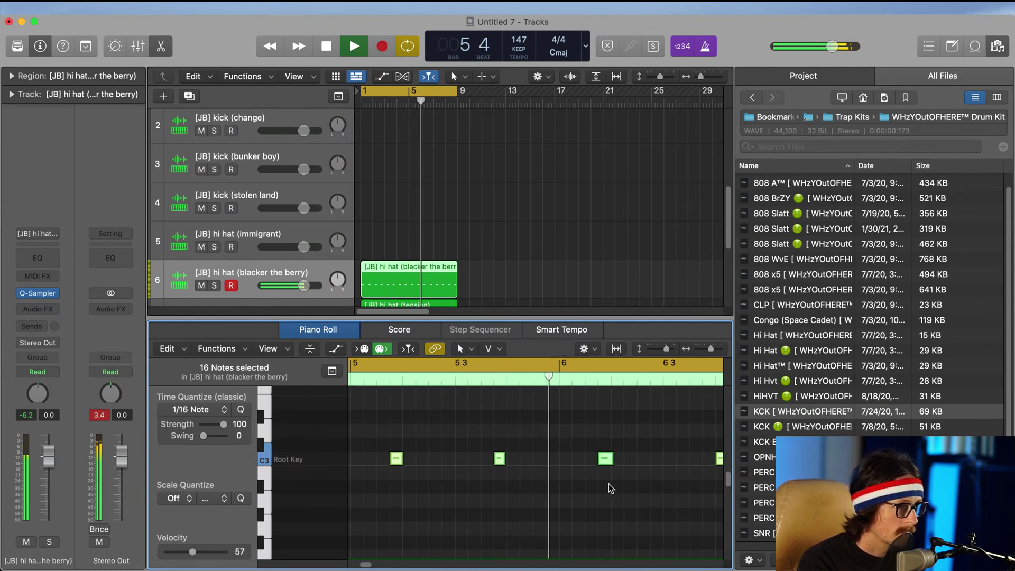
Step: Move the second note of bar 5 slightly later and nudge the first note of bar 1 slightly earlier
key("space")
left_click_drag(500, 459, 512, 460)
key("space")
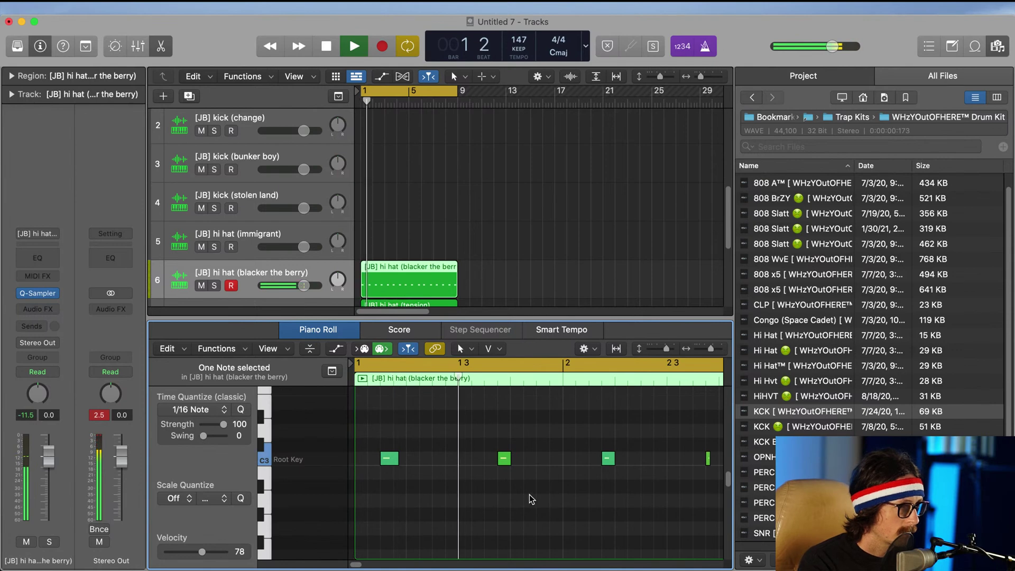
key("space")
left_click_drag(397, 461, 390, 462)
key("space")
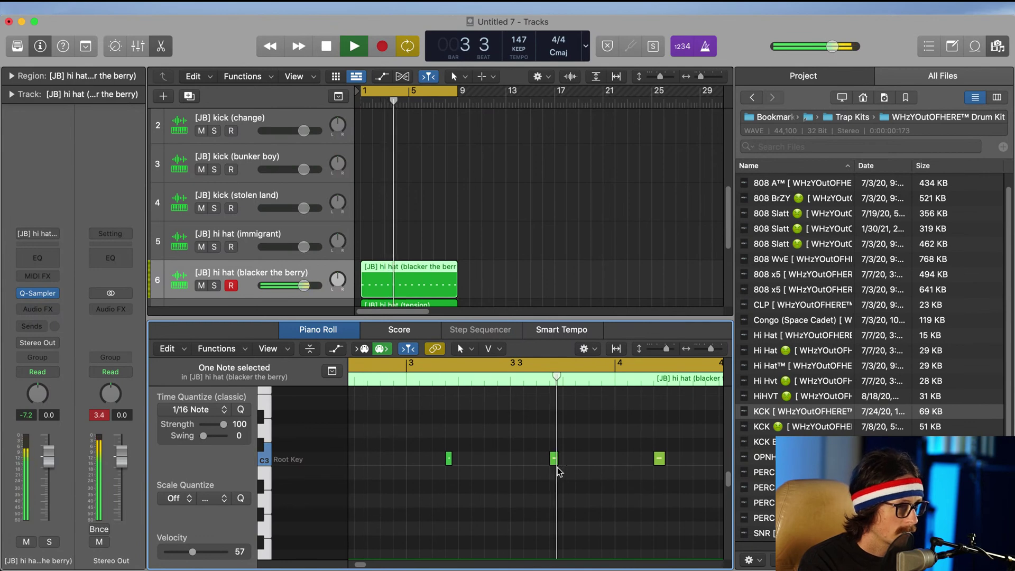
Step: Listen to the following bars and shift the first note of bar 6 slightly later
scroll(590, 480, "right", 9)
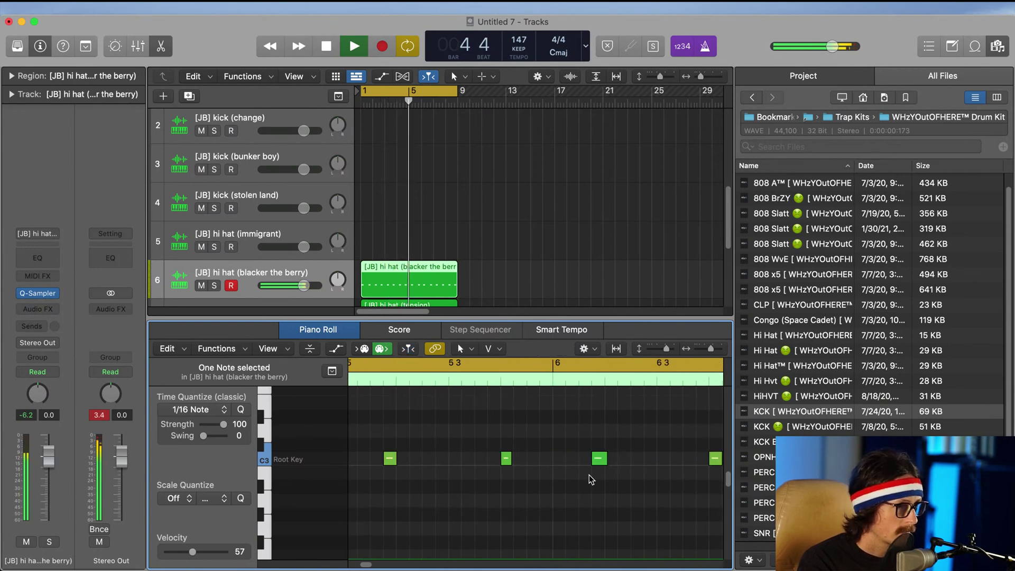
scroll(592, 480, "right", 3)
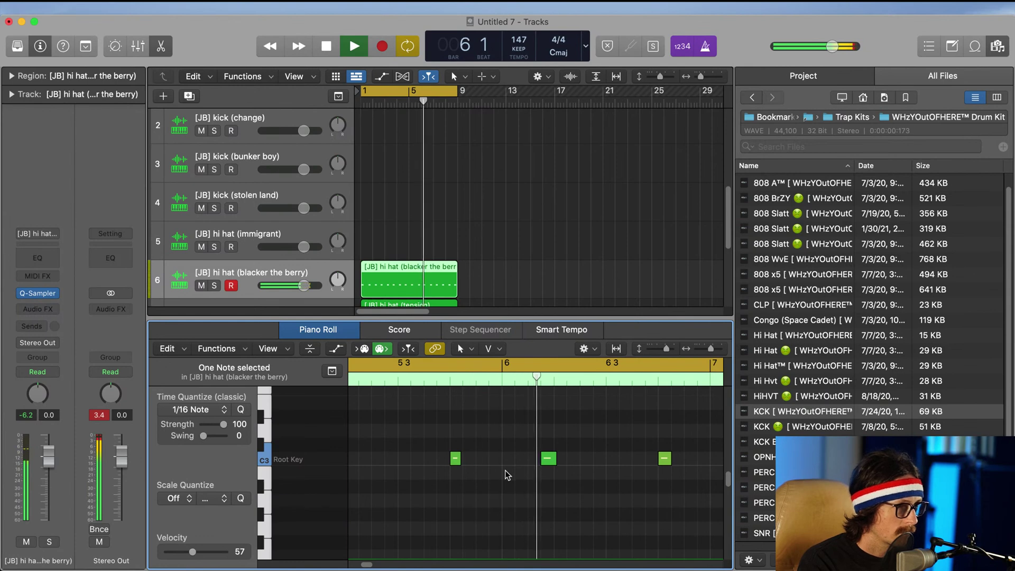
key("space")
left_click_drag(511, 459, 524, 459)
key("space")
scroll(553, 490, "right", 9)
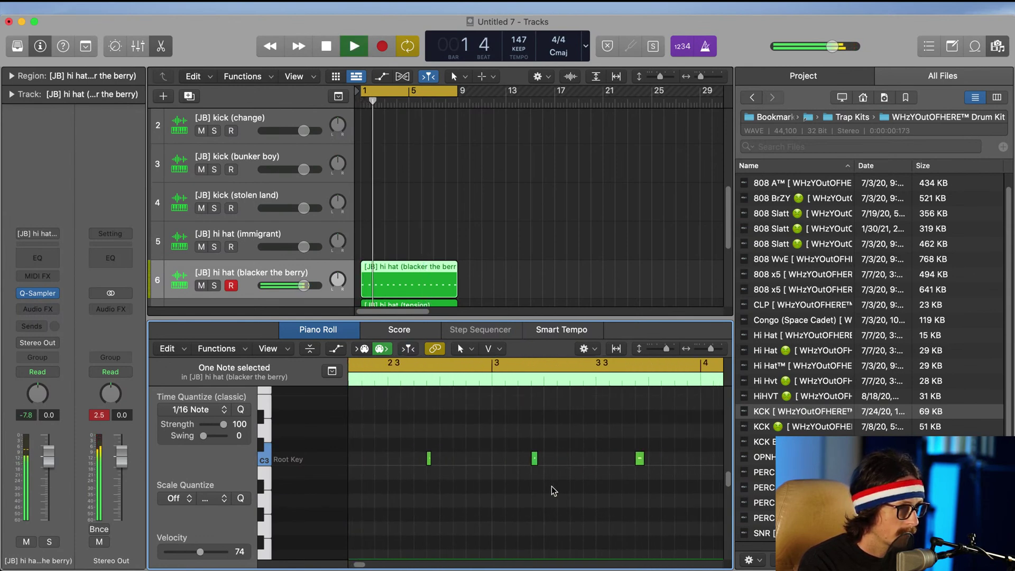
Step: Set the cycle range from bar 6 to bar 9 and play it briefly
scroll(539, 473, "down", 5)
left_click_drag(478, 261, 363, 300)
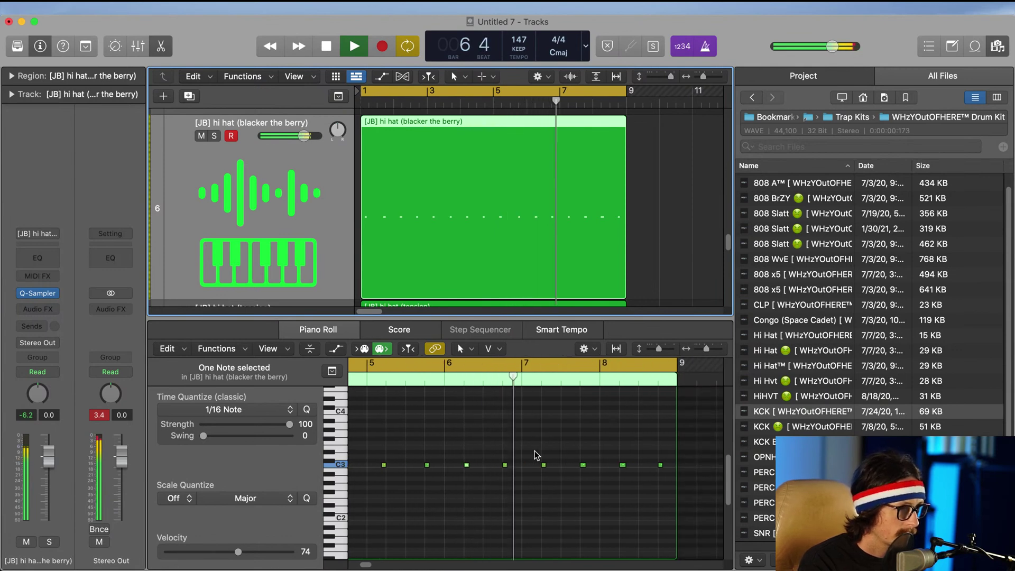
left_click_drag(502, 436, 682, 525)
key("space")
scroll(459, 434, "left", 3)
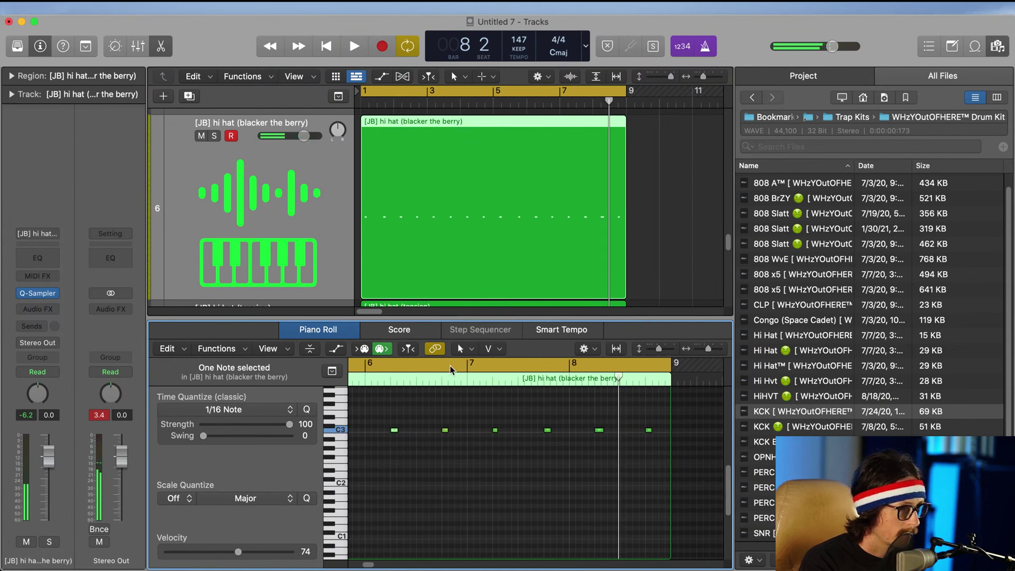
left_click(367, 364)
left_click_drag(367, 364, 649, 375)
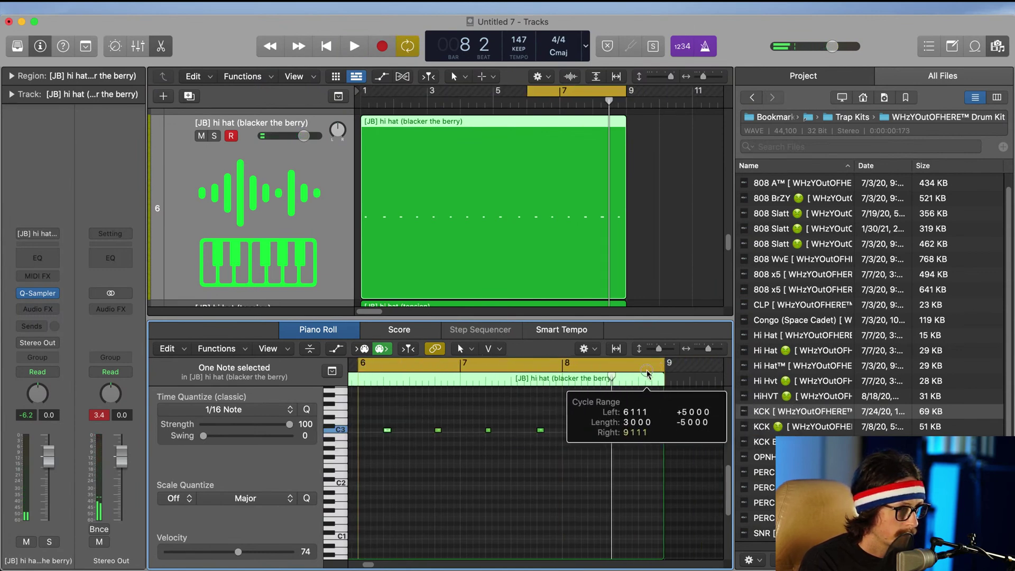
key("space")
key("space")
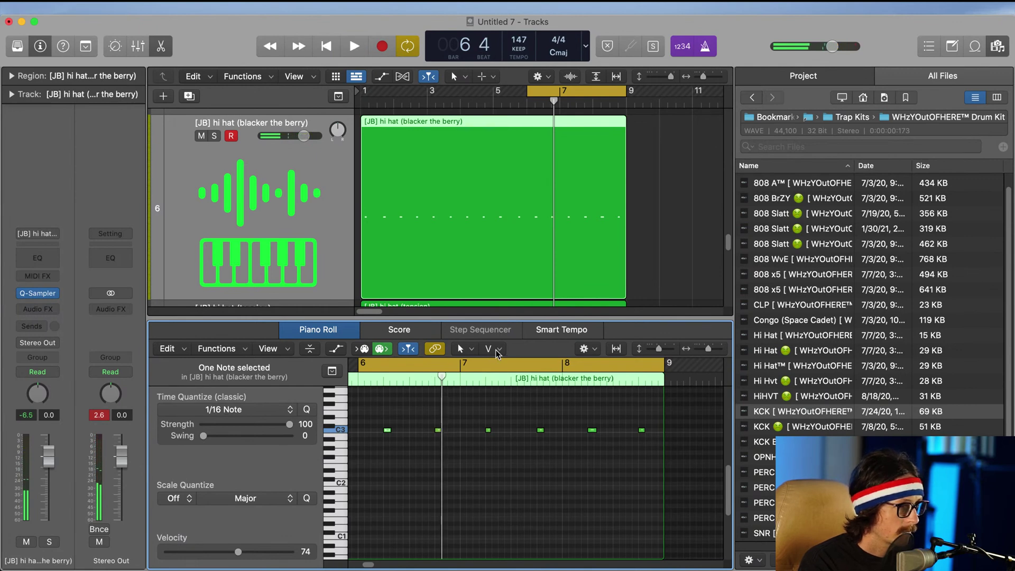
Step: Choose the Brush tool in the Piano Roll and enlarge the hi-hat notes around bars 6 to 8
left_click(489, 349)
left_click(460, 350)
left_click(460, 351)
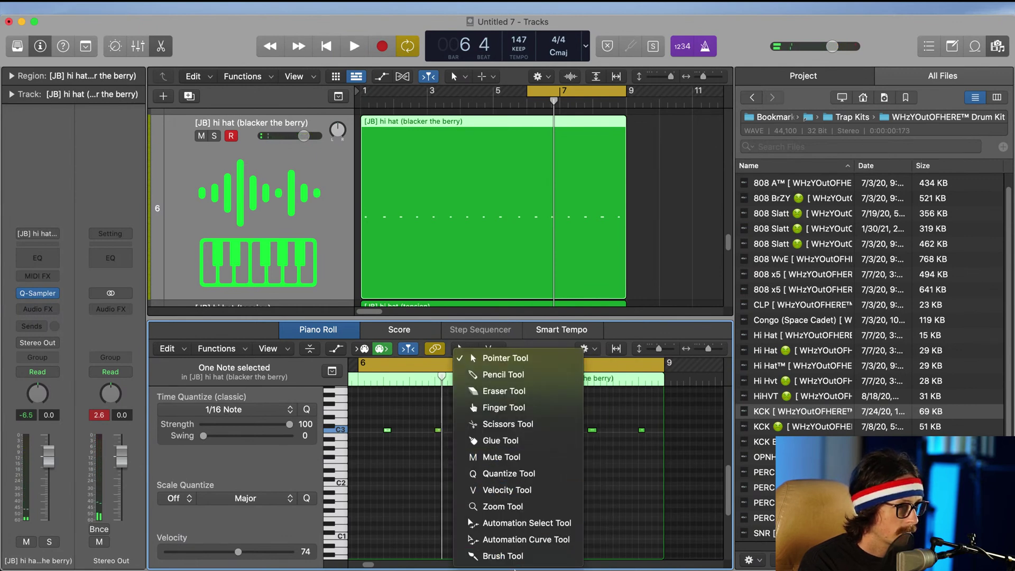
left_click(511, 557)
scroll(659, 422, "left", 3)
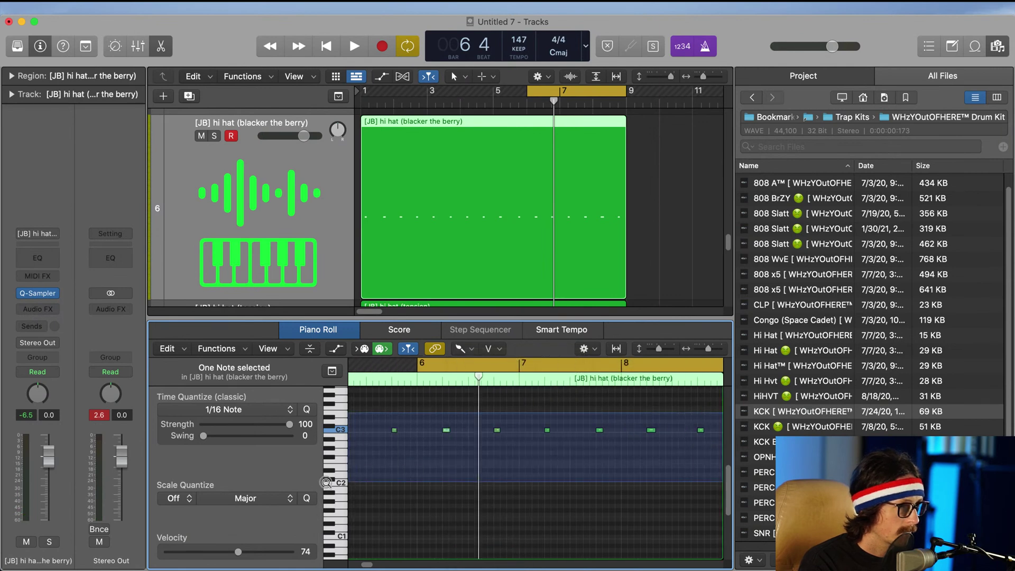
scroll(658, 422, "down", 3)
left_click_drag(492, 423, 718, 468)
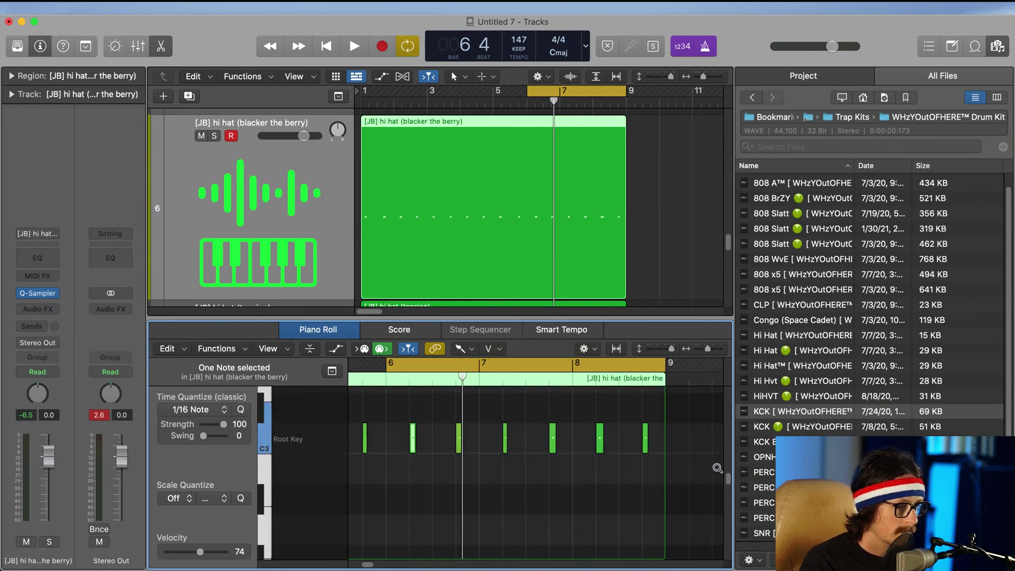
Step: Open the Piano Roll in its own window, start playback of the cycle, and select the Brush tool there
key("super+4")
left_click_drag(443, 206, 662, 293)
left_click_drag(340, 209, 192, 279)
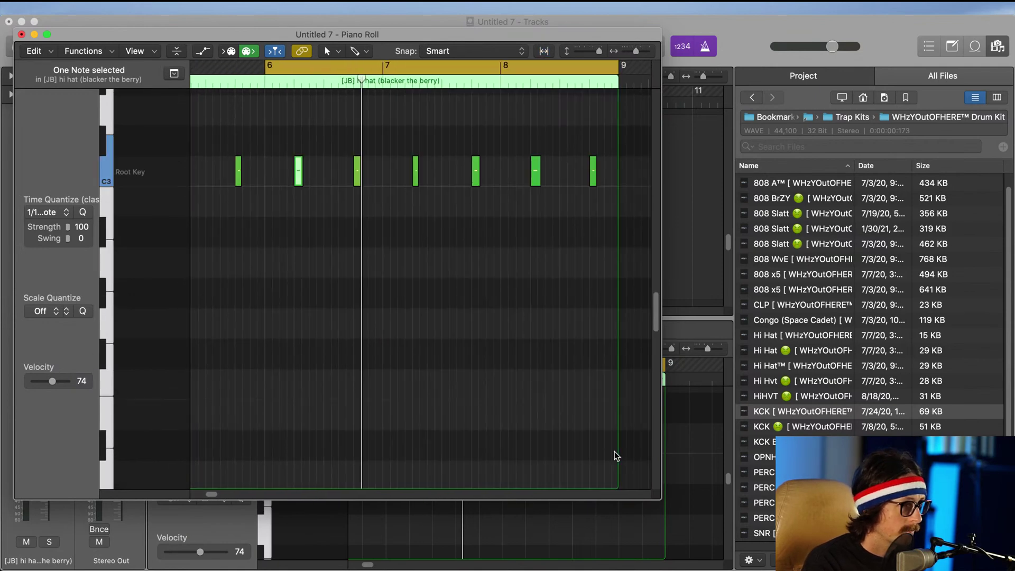
key("space")
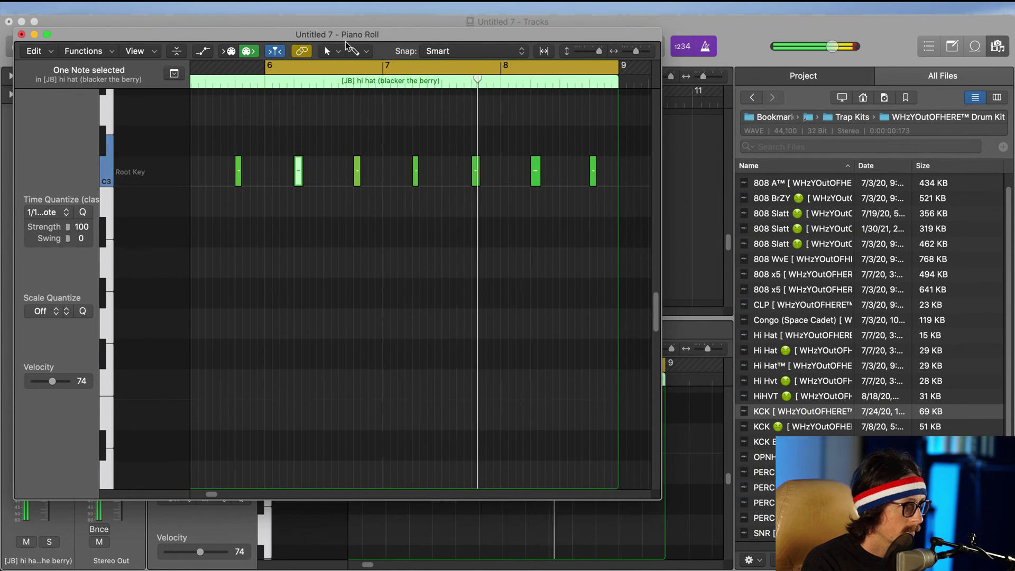
left_click(327, 50)
left_click(360, 265)
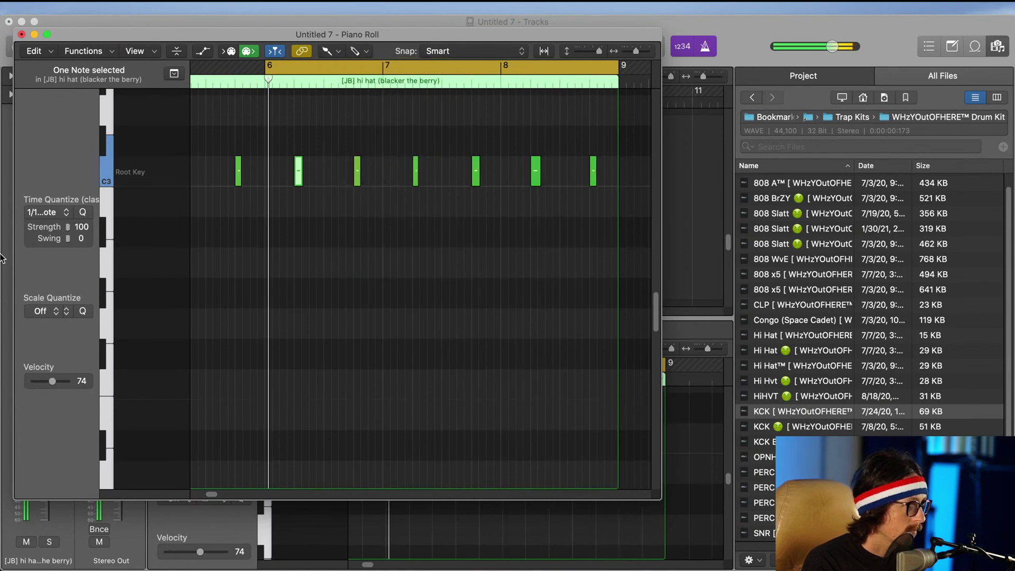
Step: Set Time Quantize to 1/16 Triplet and paint three-note C#3 bursts on beats 1 and 4 of bar 6, removing the C3 hit near beat 4
left_click(46, 212)
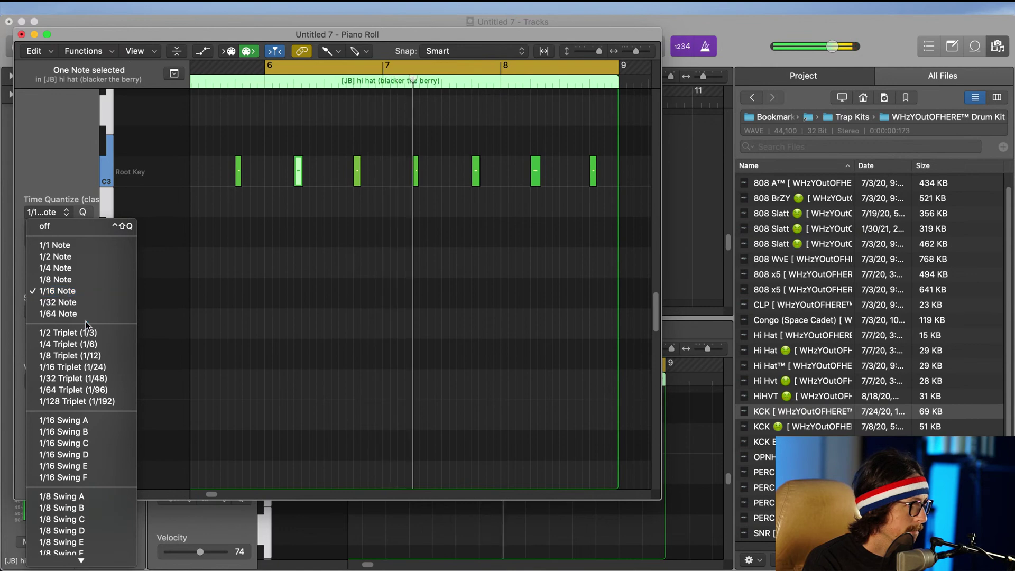
left_click(119, 367)
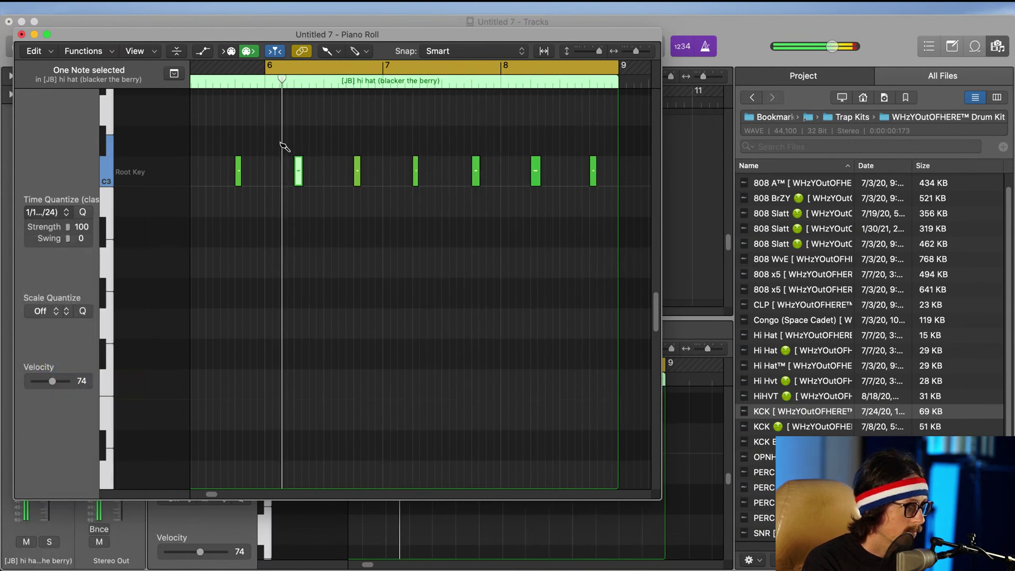
left_click_drag(270, 144, 286, 146)
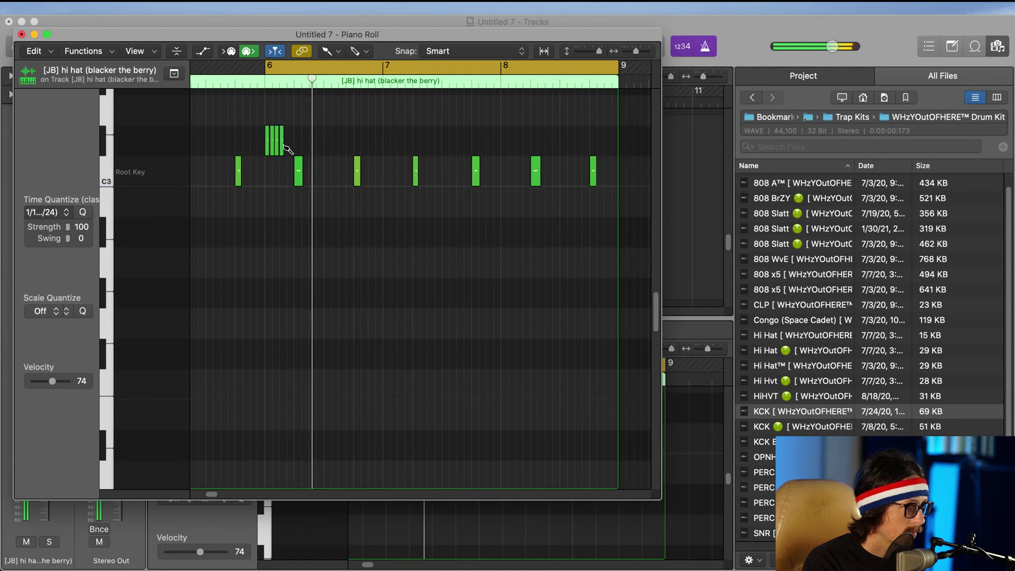
left_click(281, 146)
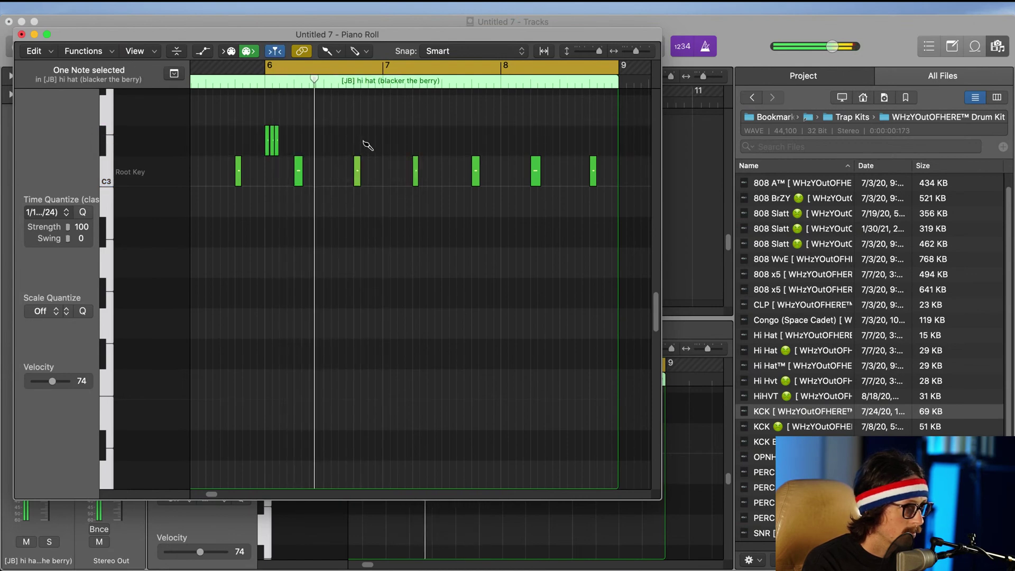
left_click_drag(356, 140, 366, 140)
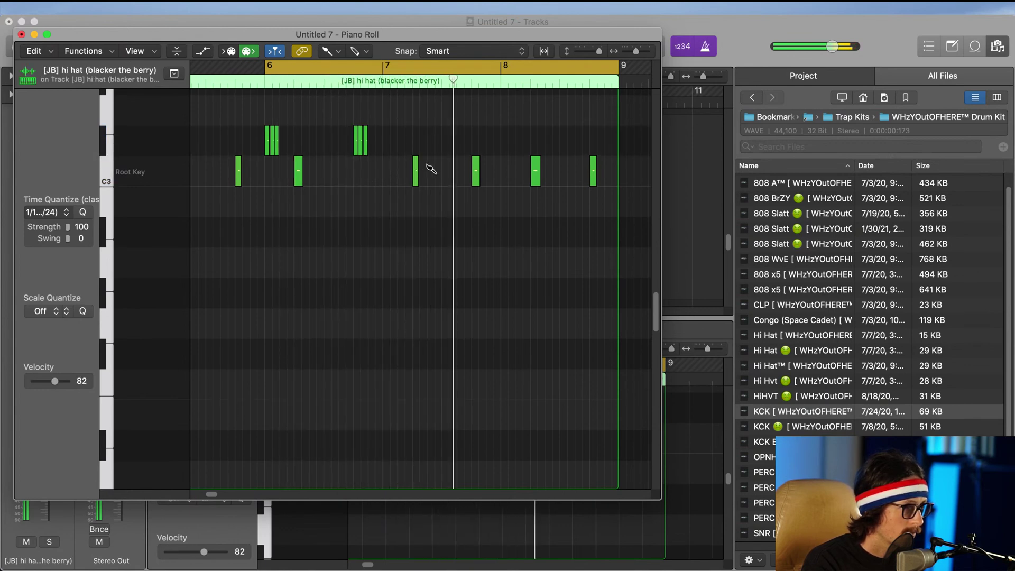
Step: Play the cycled bars and add a C3 note at the start of bar 7
key("space")
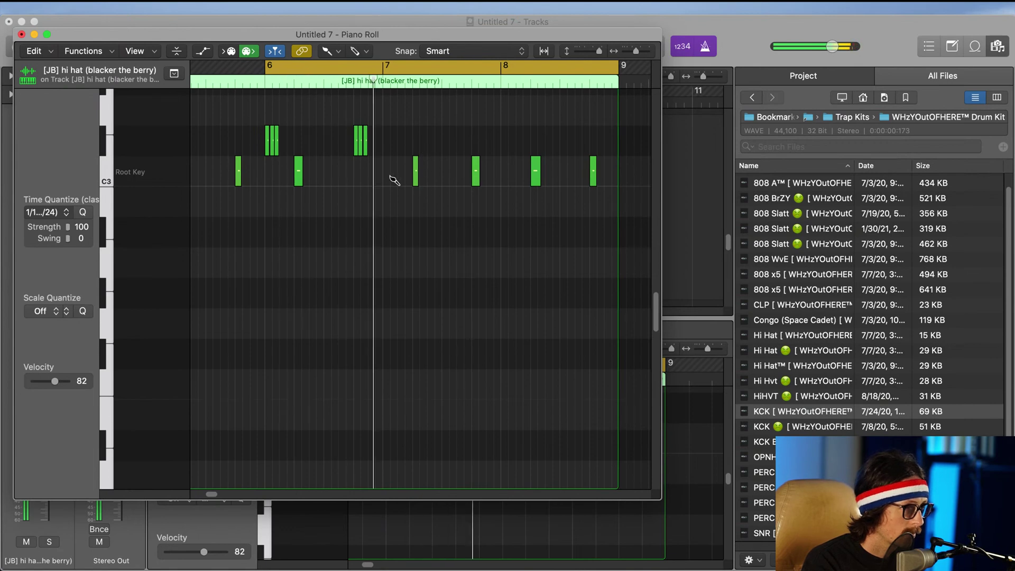
key("space")
key("space")
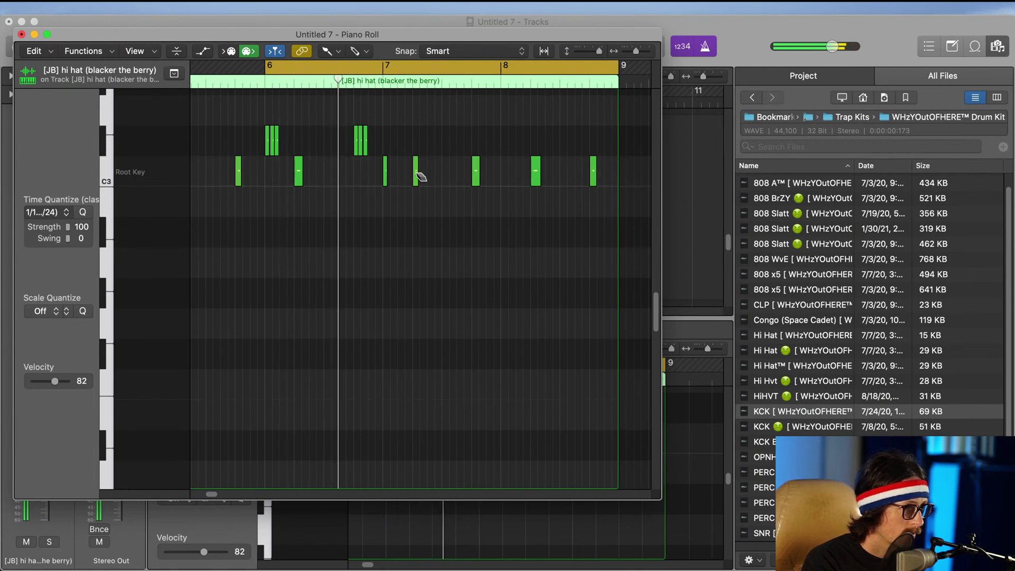
Step: In bar 7, add a C3 hit on beat 3, a C#3 hit between beats 1 and 2, and replace beat 4's C3 with a three-note C#3 burst
left_click(444, 172)
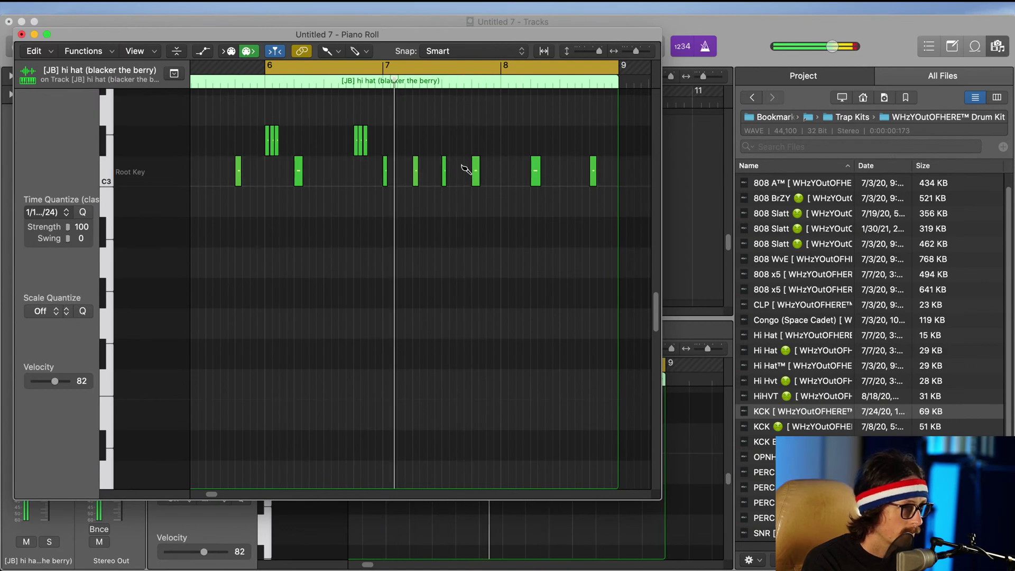
left_click(401, 140)
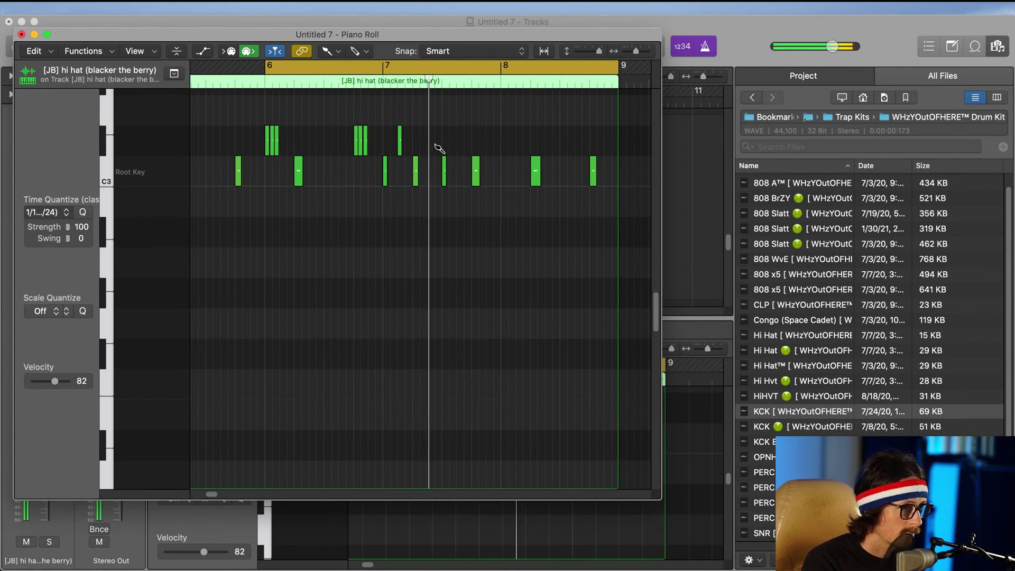
left_click(474, 141)
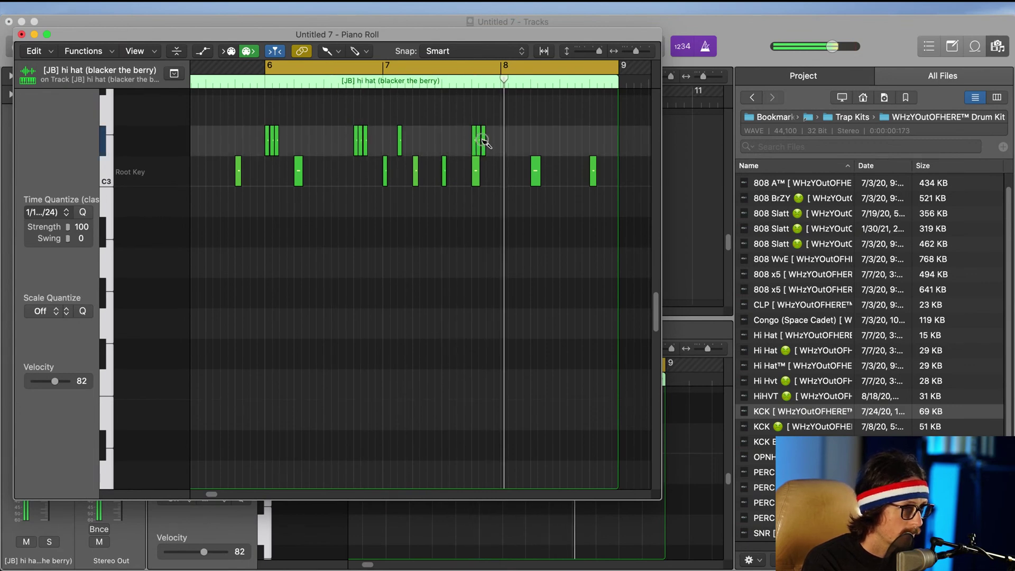
left_click(476, 179)
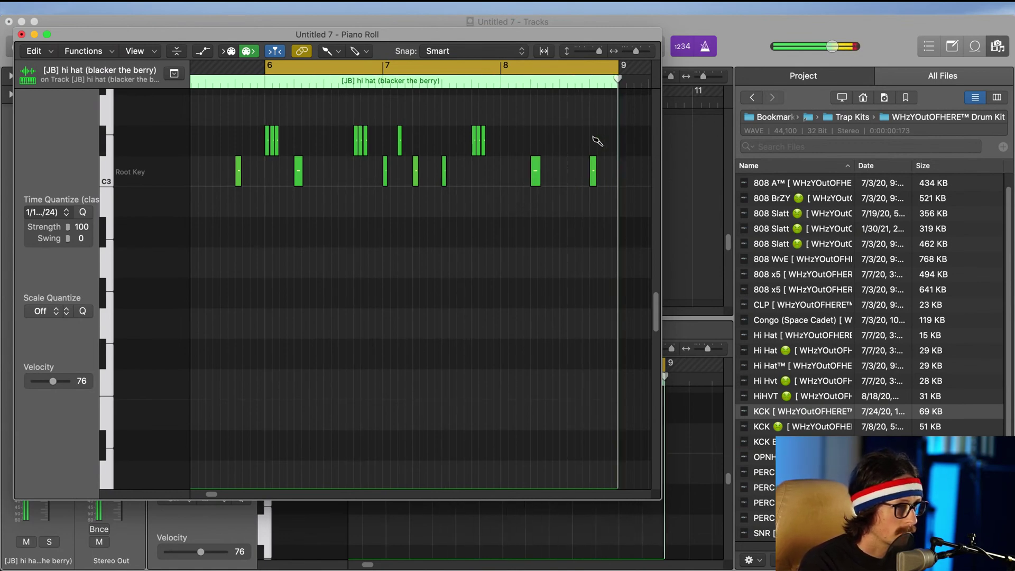
Step: Paint a six-note C#3 roll from beat 4 of bar 8 to the region's end and remove the C3 hit there
left_click_drag(593, 141, 612, 141)
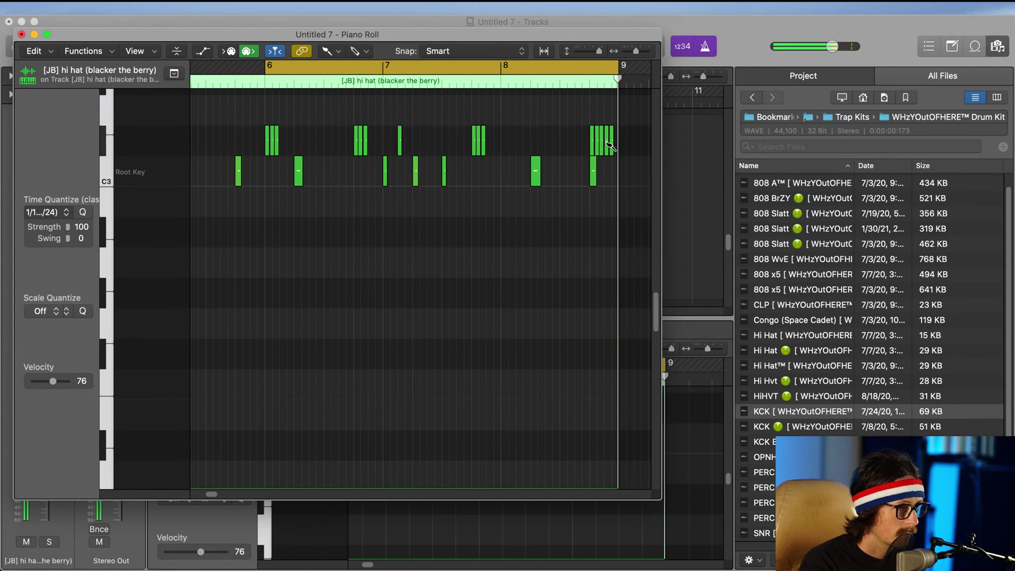
left_click(595, 177, "super")
left_click(617, 141)
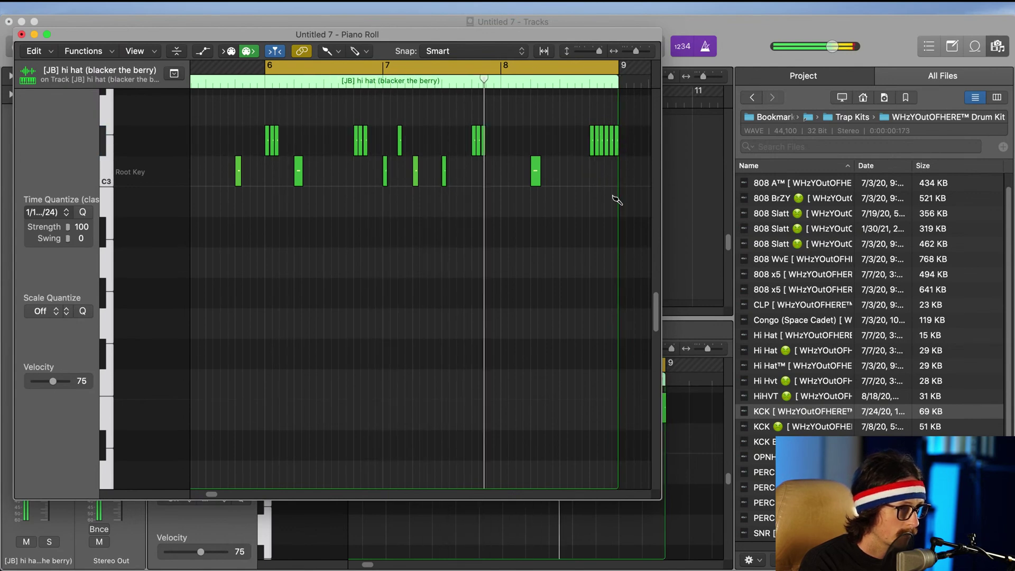
Step: Replace the last three C#3 notes of the bar 8 roll with three D3 notes
left_click(607, 110)
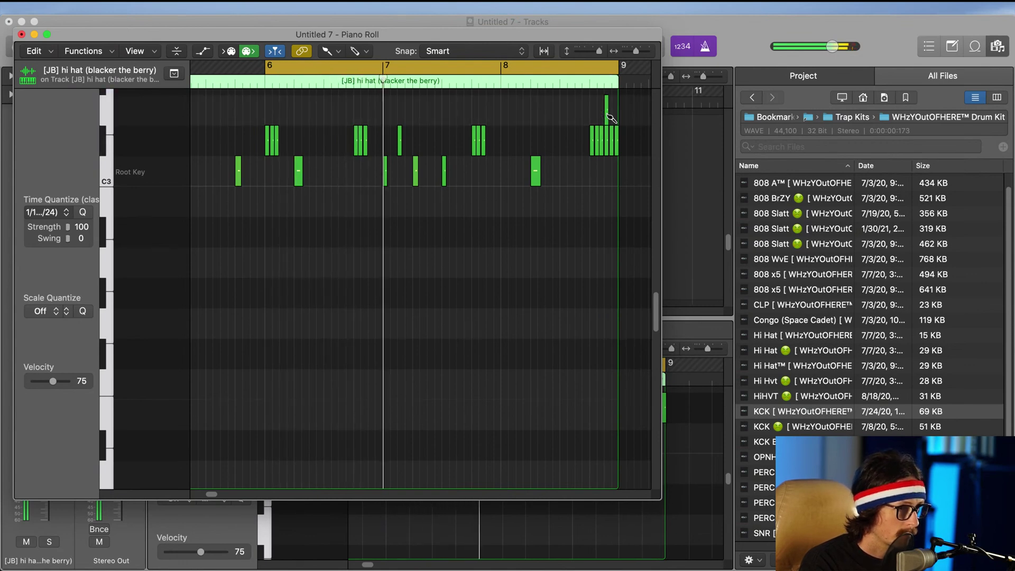
left_click(616, 140, "super")
left_click(611, 138, "super")
left_click(607, 114, "super")
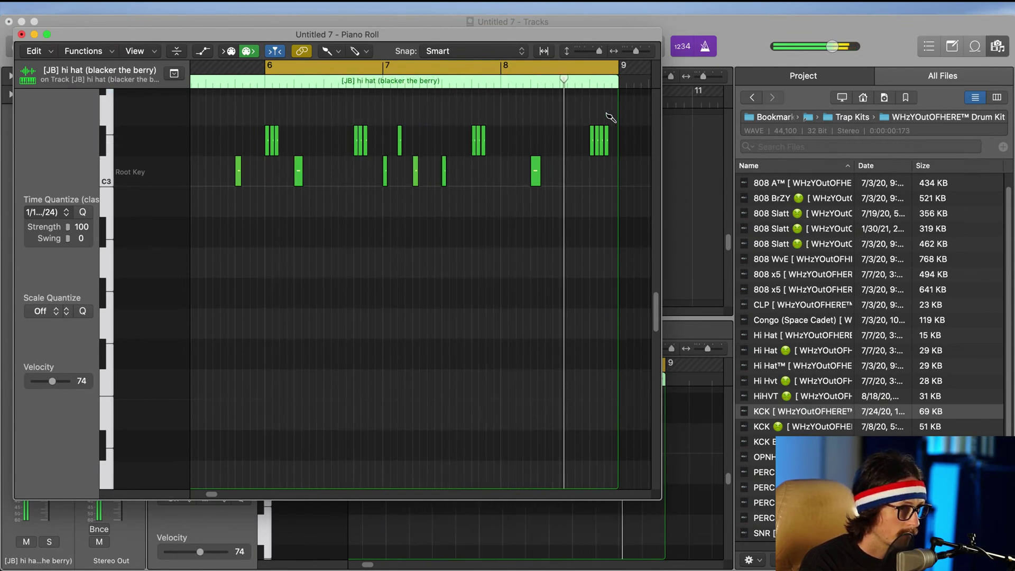
left_click(607, 113)
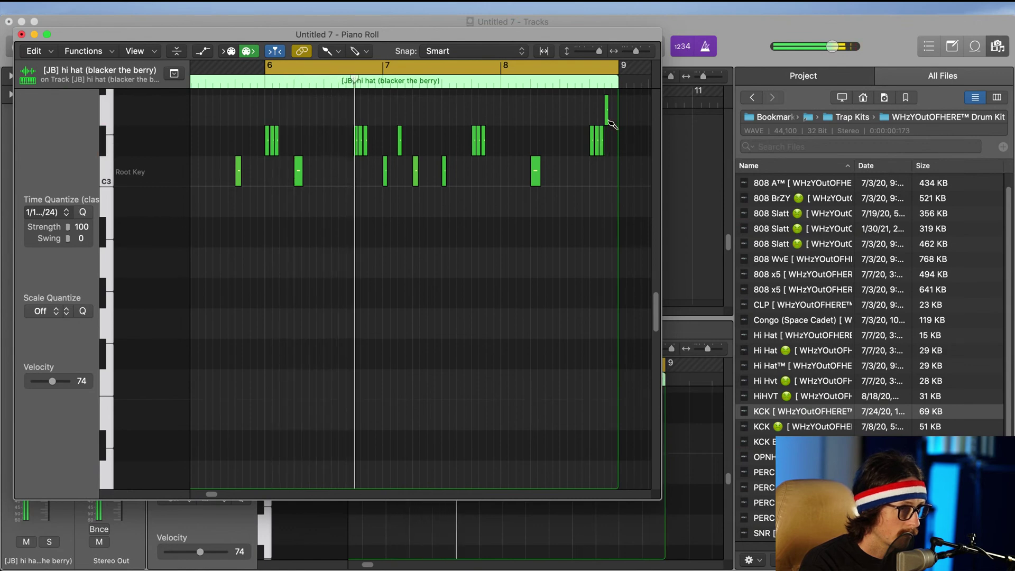
left_click_drag(610, 113, 617, 114)
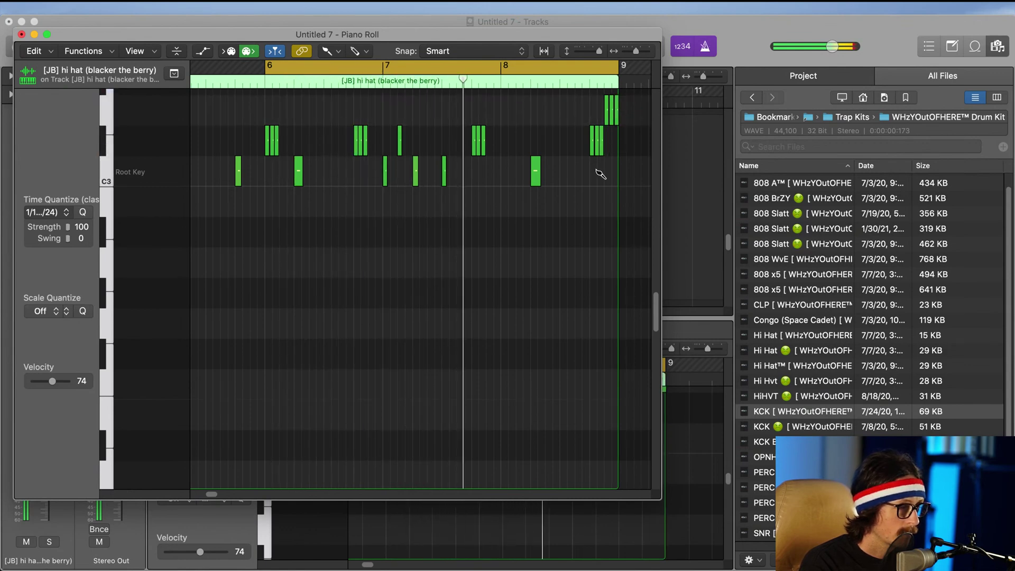
Step: Make the end of the bar 8 roll descend by replacing its last two D3 notes with a B2 and an A#2
left_click(617, 199)
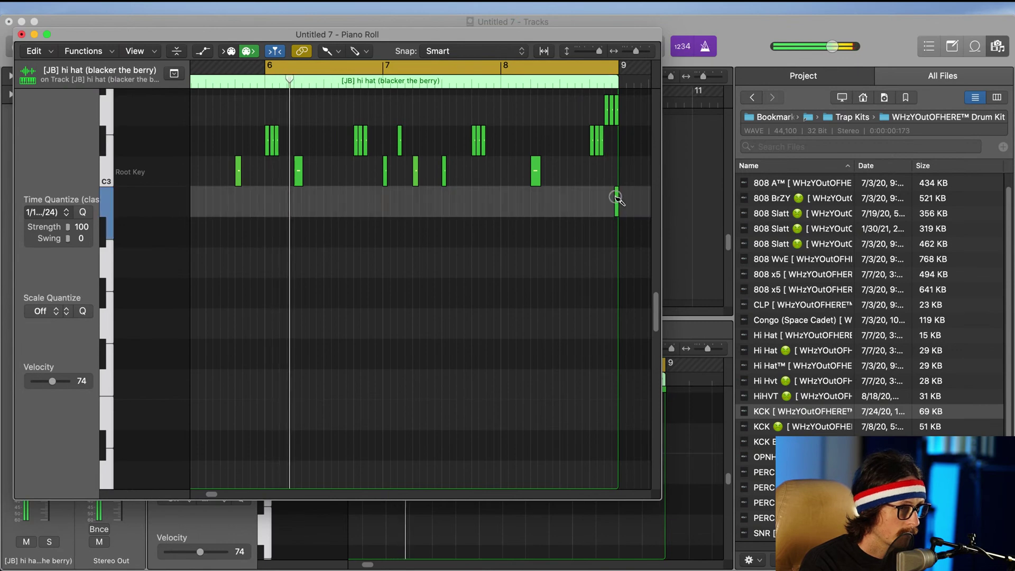
left_click(612, 114)
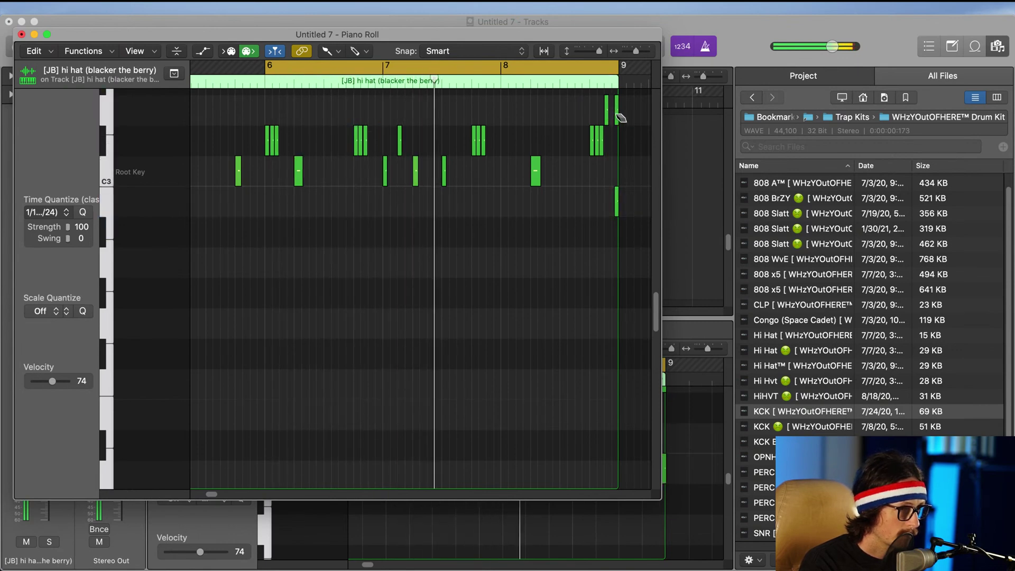
left_click(611, 197)
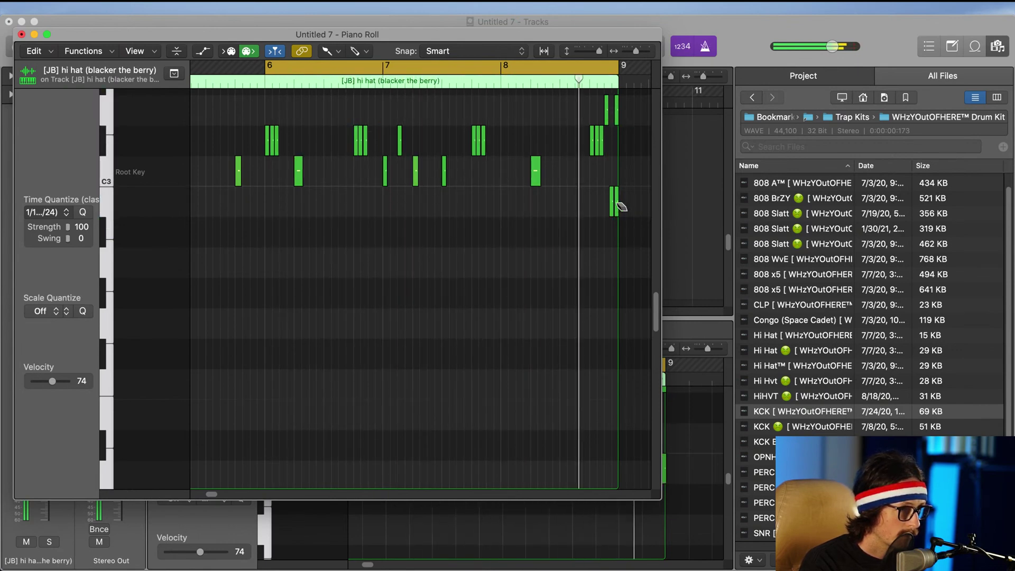
left_click(618, 202)
left_click(618, 112)
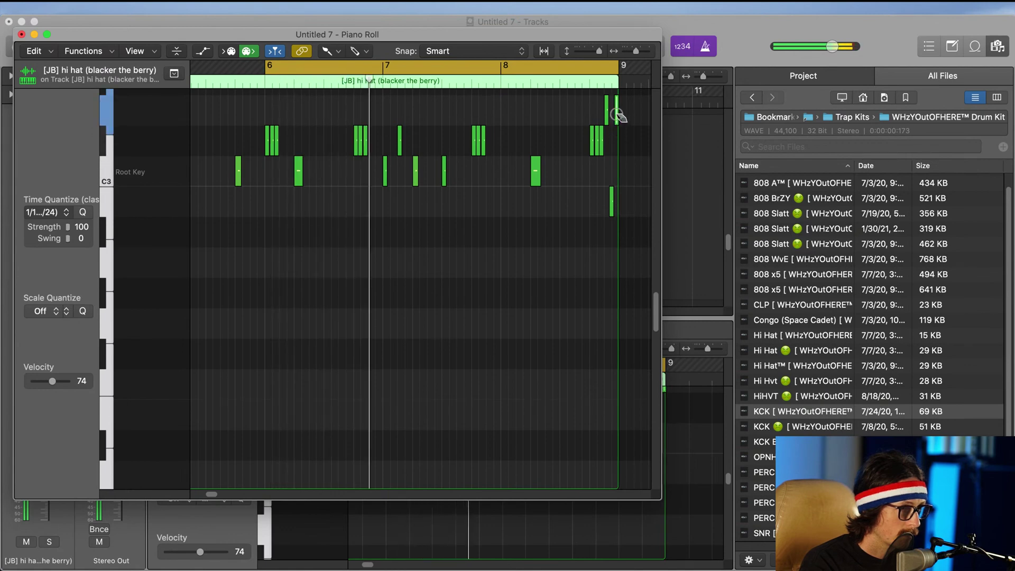
left_click(617, 234)
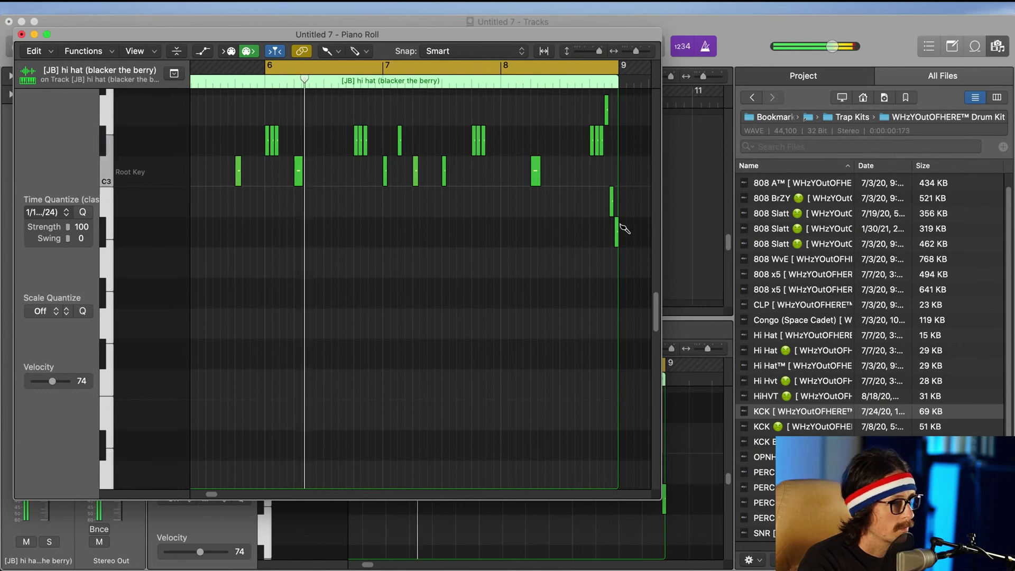
Step: Close the Piano Roll, resume playback in the arrangement, and set the cycle range to the two selected hi-hat regions
key("space")
key("super+w")
key("p")
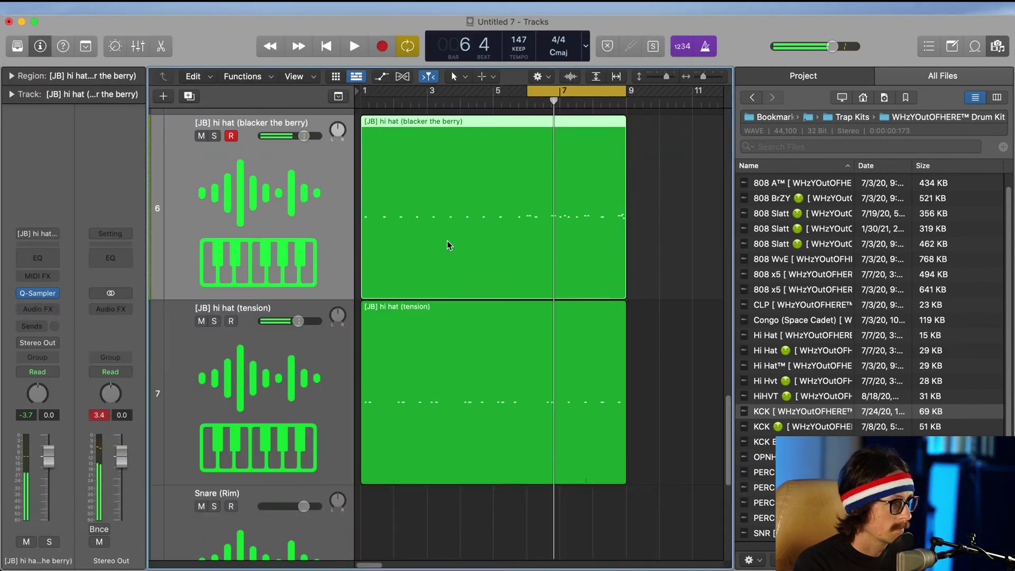
left_click(549, 280, "ctrl+alt")
key("space")
left_click(411, 383, "shift")
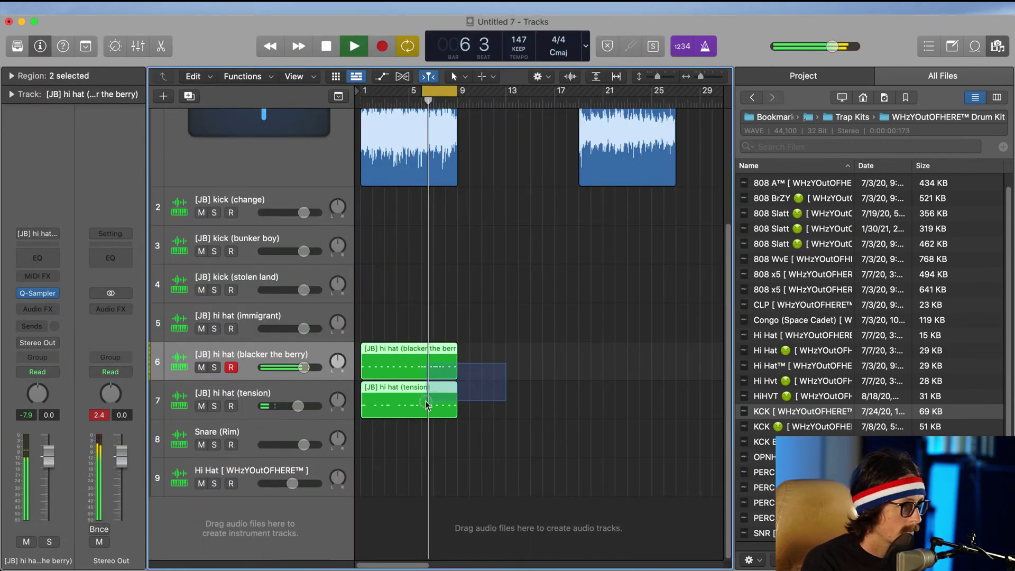
key("u")
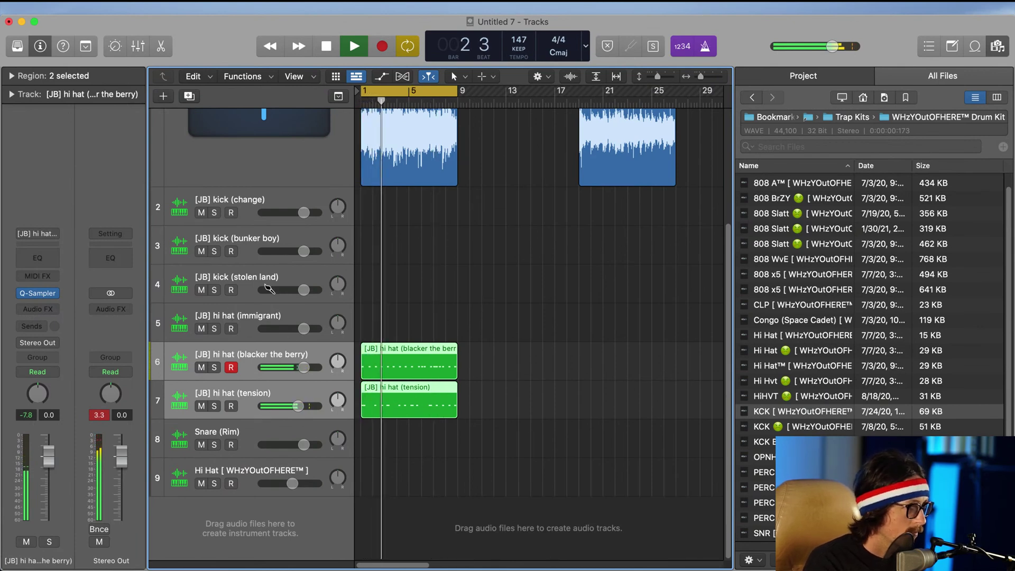
Step: Audition the change, bunker boy and stolen land kicks over the playing loop, and slightly lower the kick (change) track's volume
left_click(262, 282)
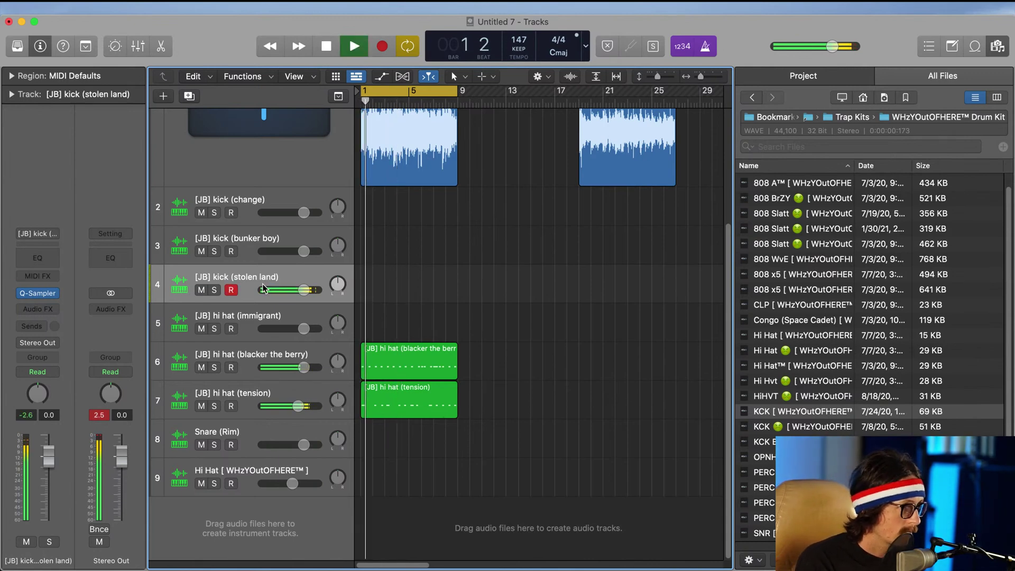
key("Up")
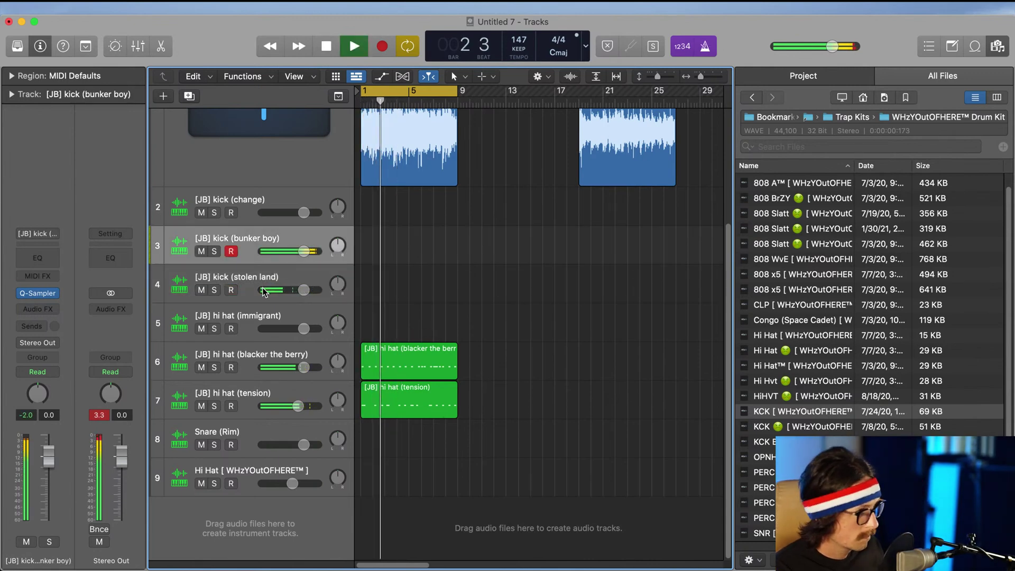
key("Down")
key("Down")
key("Up")
key("Up")
key("Up")
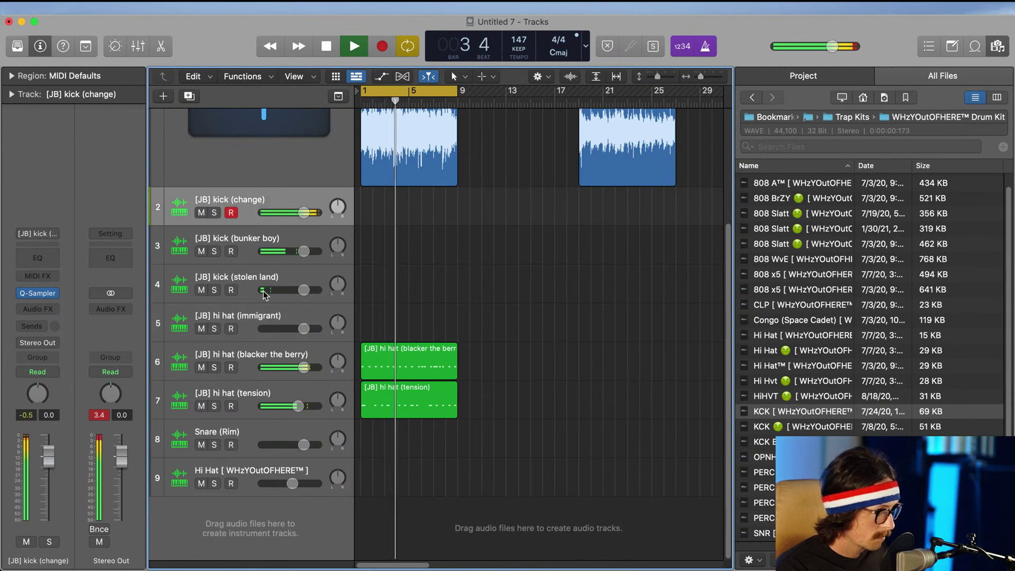
key("Down")
key("Down")
key("Down")
key("Down")
key("Down")
key("Up")
key("Up")
key("Up")
key("Up")
key("Up")
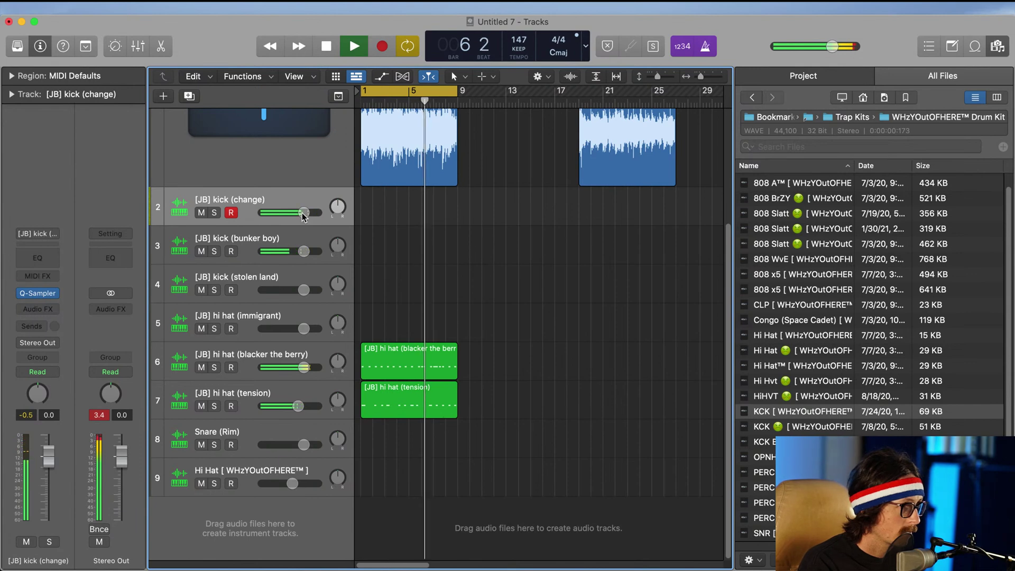
left_click_drag(304, 212, 299, 213)
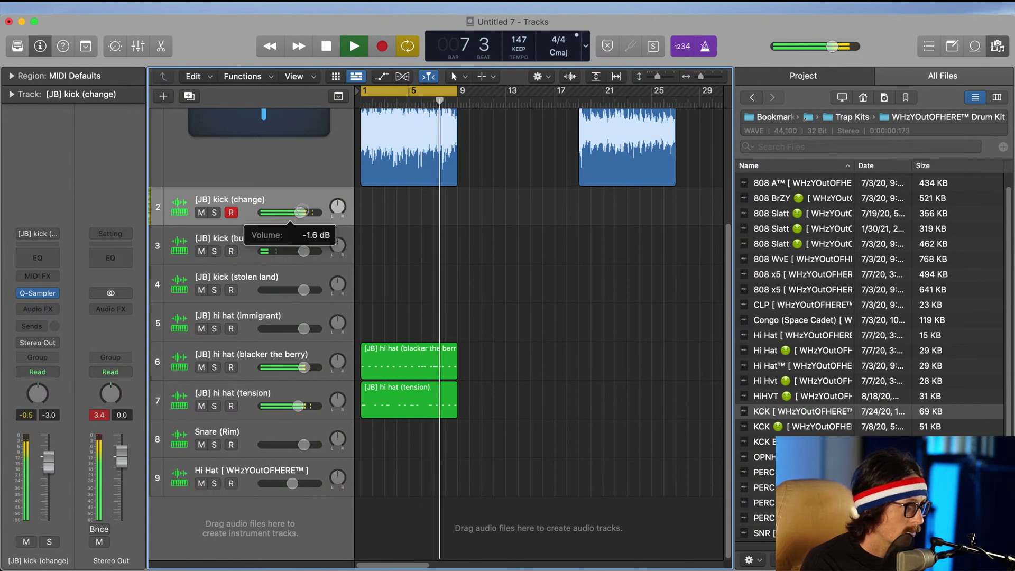
key("space")
Step: Insert the XLN Audio RC-20 Retro Color effect on the Prophet loop's audio track and open its editor
scroll(450, 167, "down", 5)
left_click(335, 159)
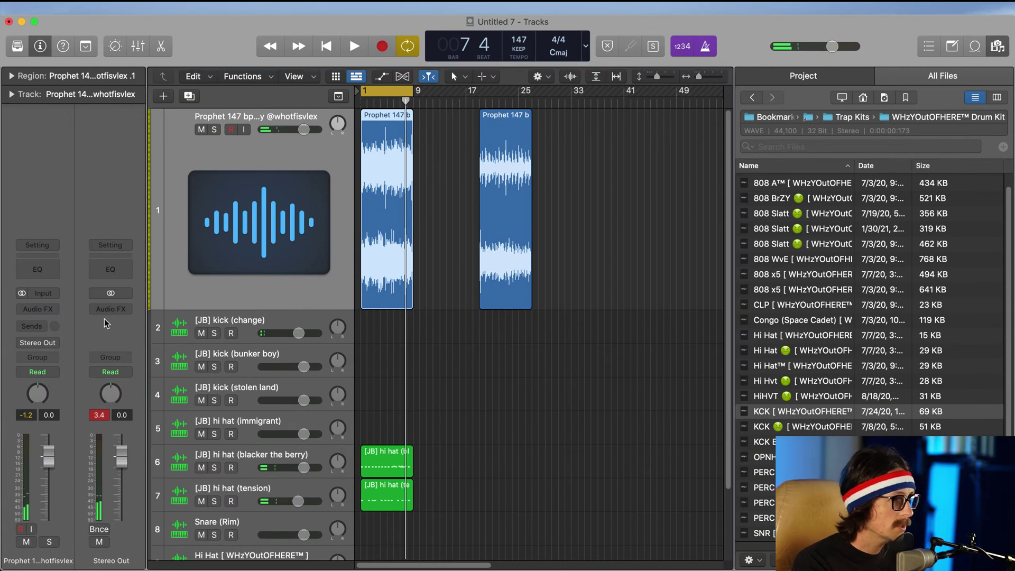
left_click(48, 308)
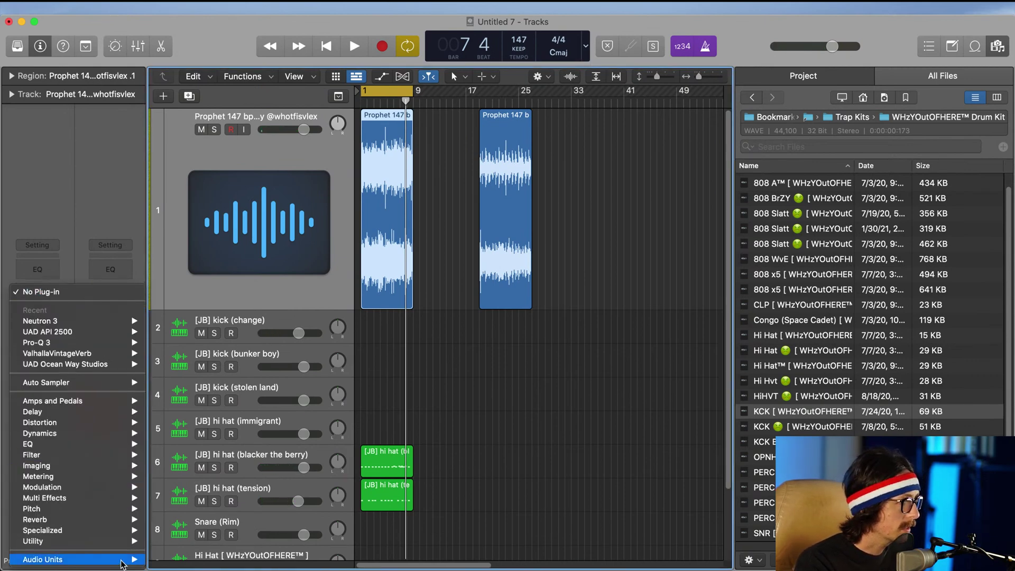
mouse_move(113, 560)
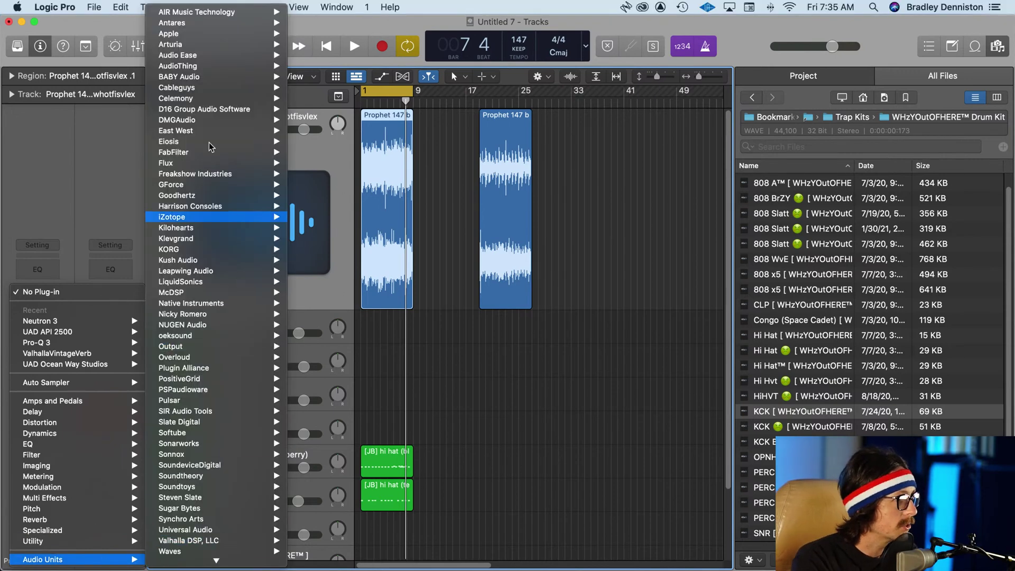
mouse_move(250, 562)
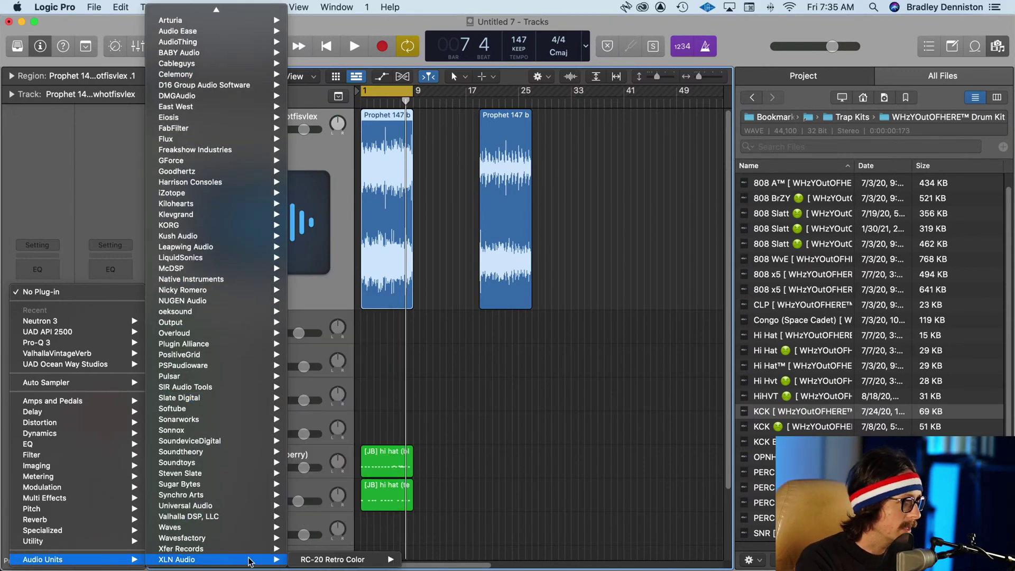
left_click(426, 549)
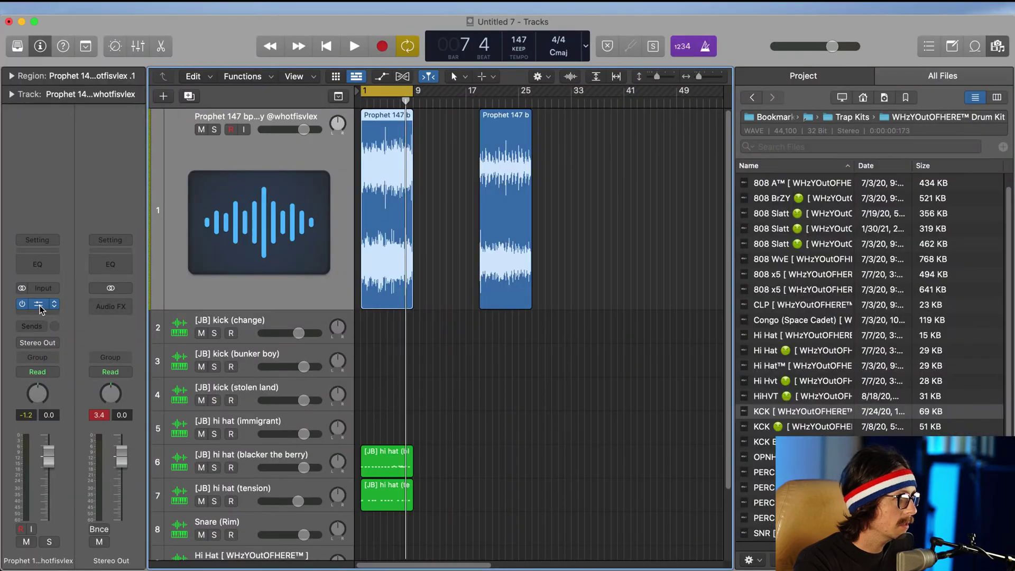
left_click(38, 305)
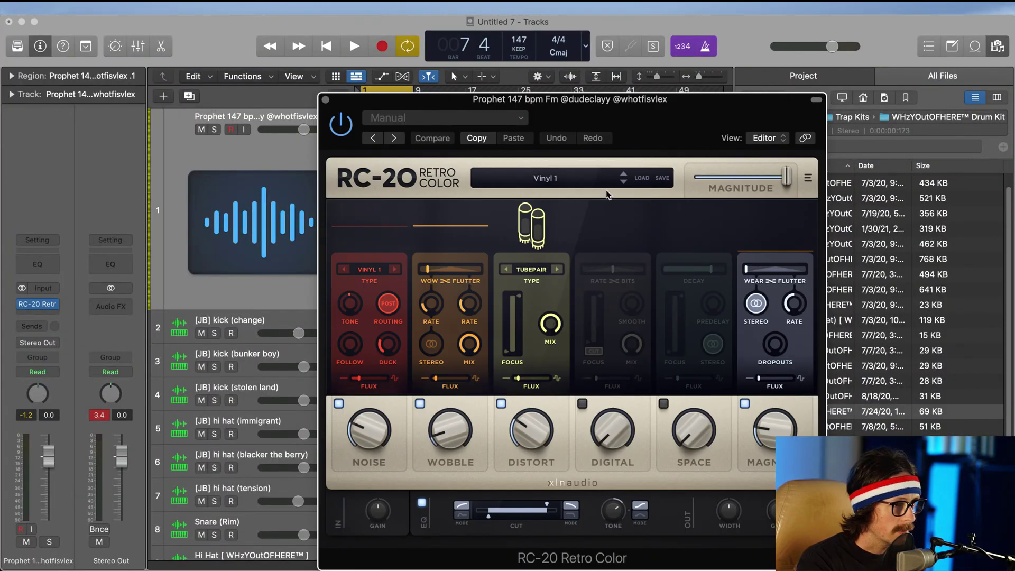
Step: Load the Vinyl 2 preset in RC-20, turn off its Noise module, and start playback
left_click(625, 183)
left_click_drag(649, 108, 532, 40)
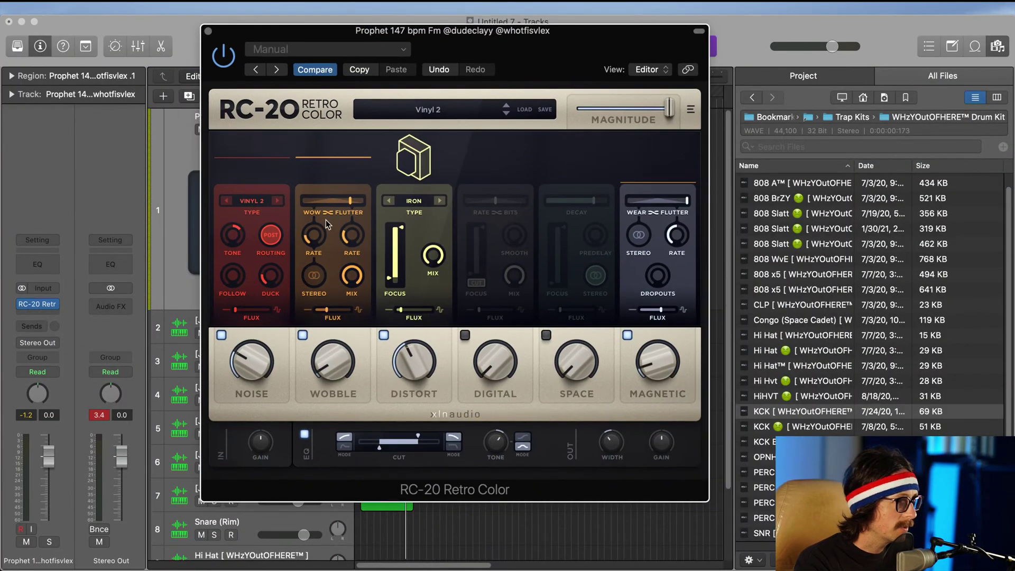
left_click(222, 336)
key("space")
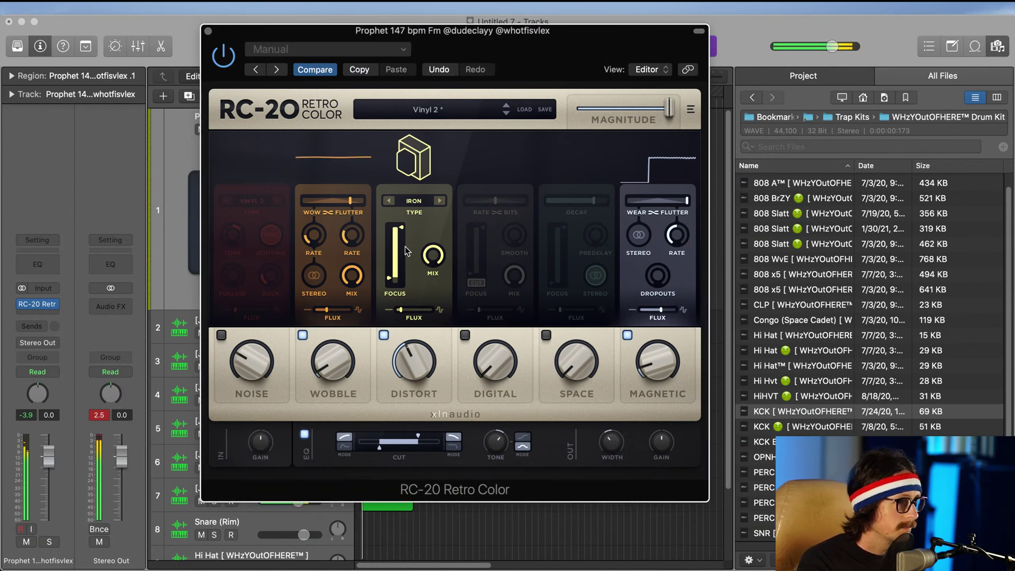
Step: Narrow the RC-20 distortion's focus range, adjust its flux, set Distort to 20%, lower its mix, and choose the Crunch type
mouse_move(404, 229)
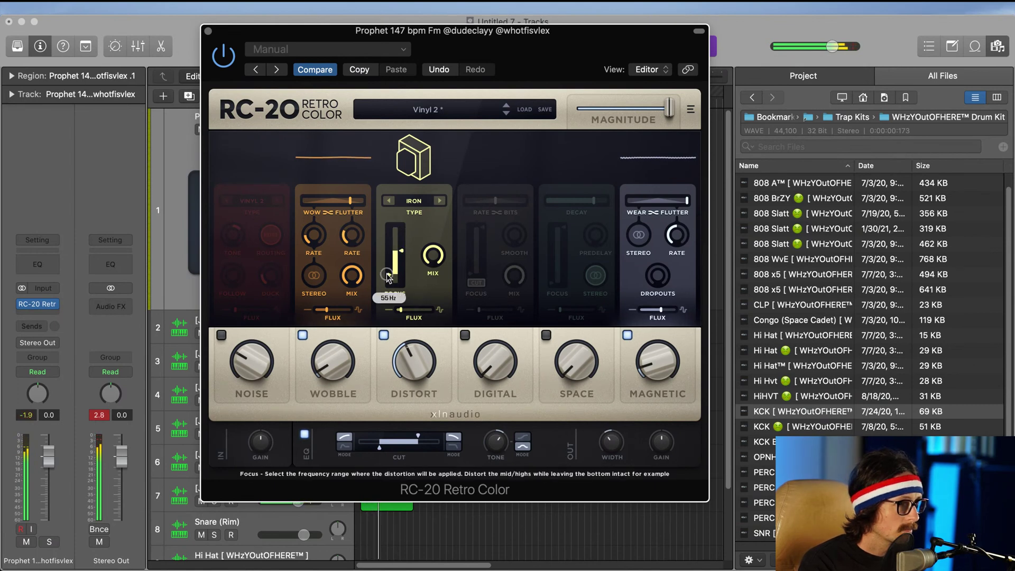
left_click_drag(403, 313, 422, 308)
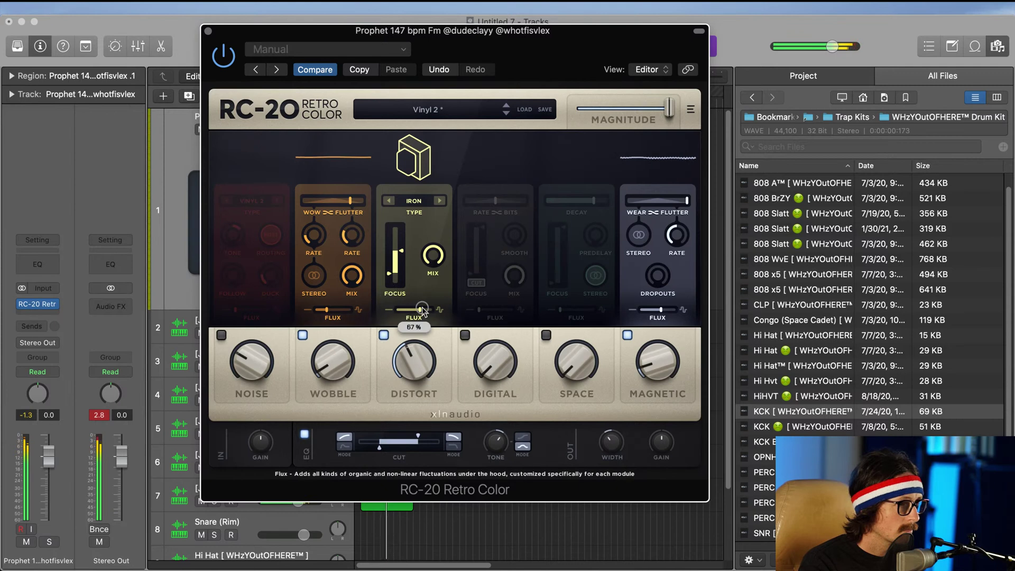
left_click_drag(411, 360, 410, 381)
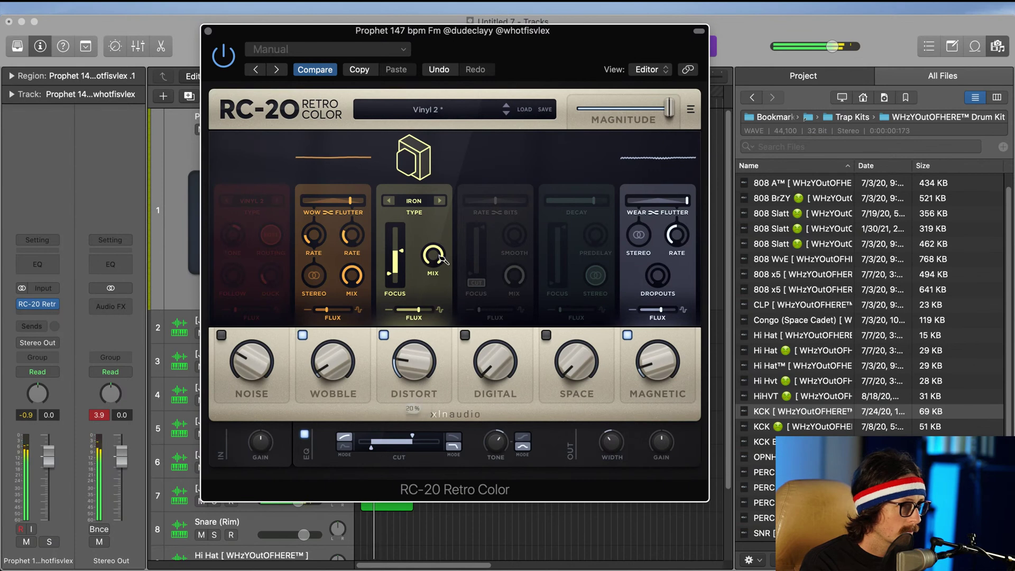
left_click_drag(435, 253, 406, 312)
left_click(439, 200)
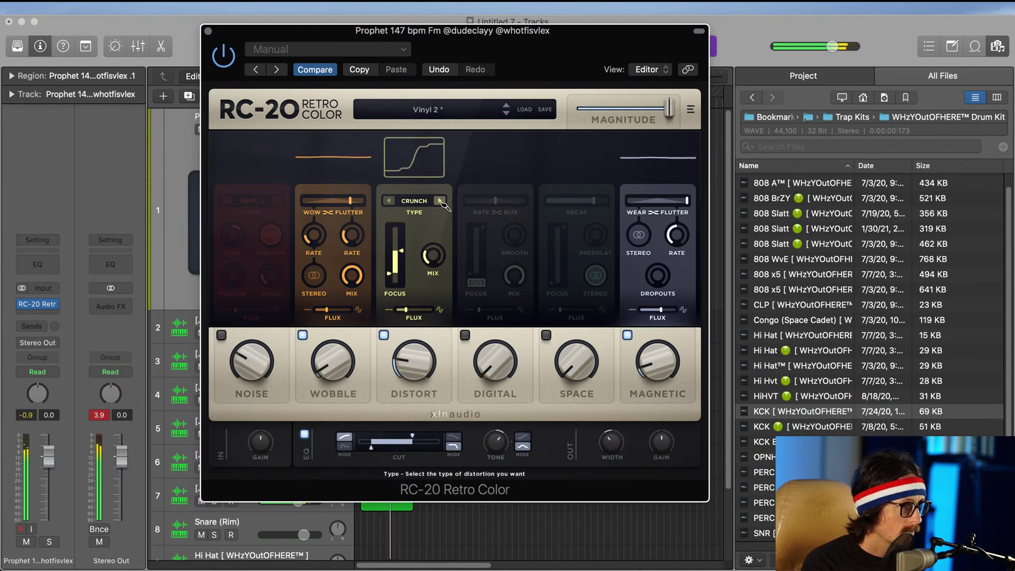
Step: Switch the RC-20 distortion type to Heavy, then shift Wobble fully toward Wow with stereo on and slightly lower flux
left_click(439, 200)
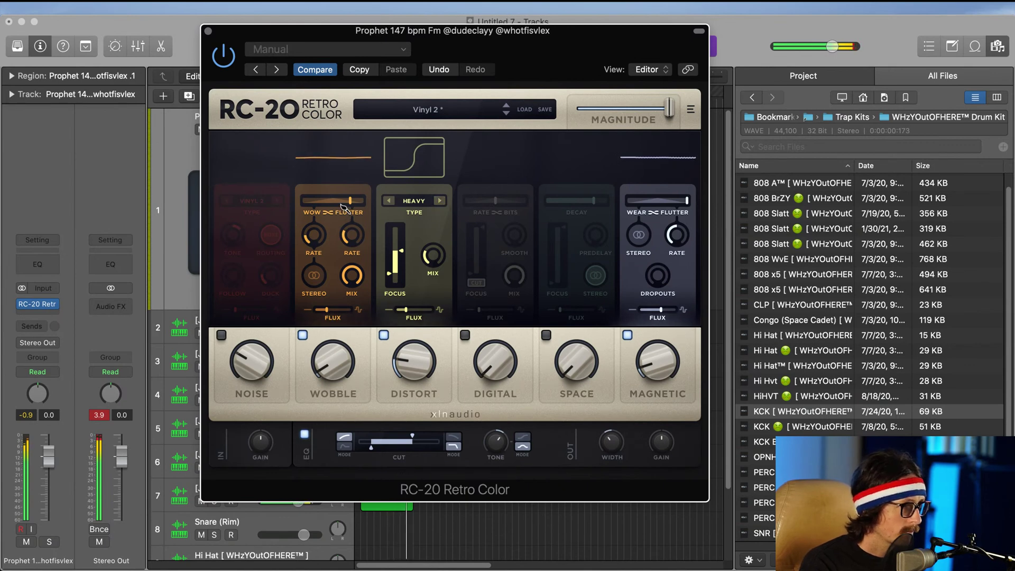
left_click_drag(337, 211, 311, 242)
left_click(314, 275)
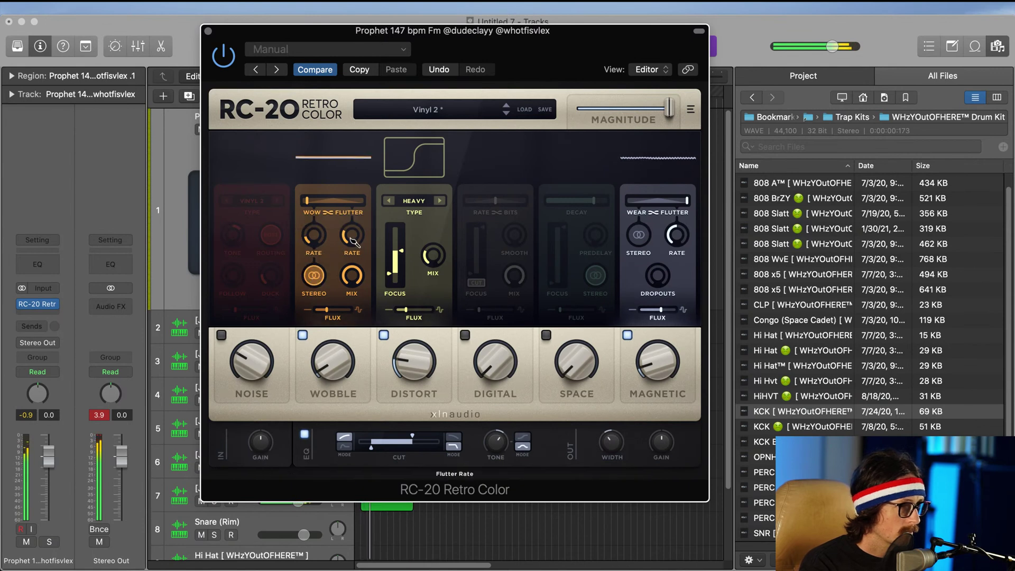
mouse_move(328, 313)
left_mouse_down()
mouse_move(335, 306)
mouse_move(325, 311)
left_mouse_up()
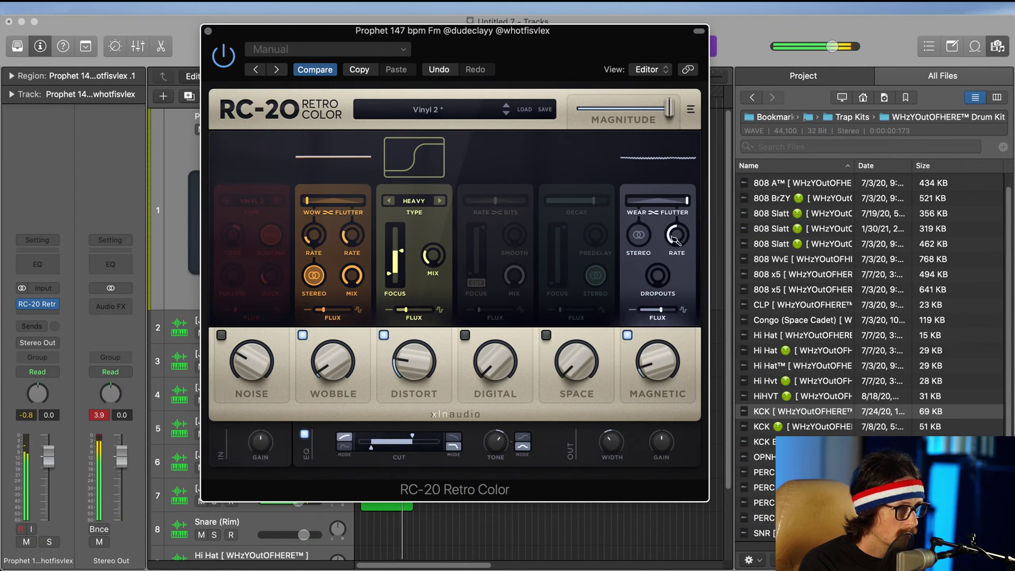
Step: Slightly reduce RC-20's output width, and set its master filter to a 1161 Hz high cut and 39 Hz low cut with the alternate low-cut mode
mouse_move(624, 452)
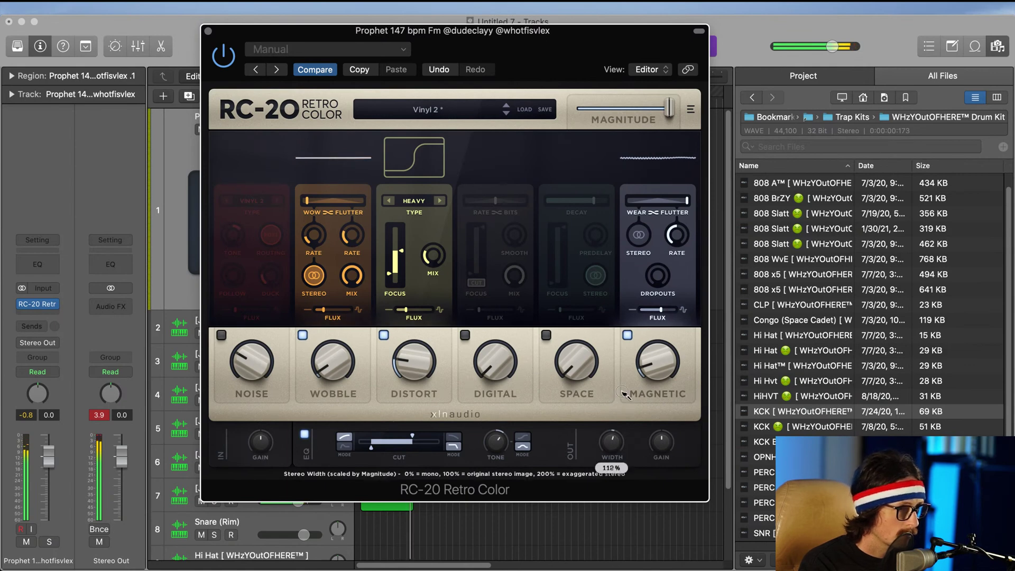
mouse_move(499, 459)
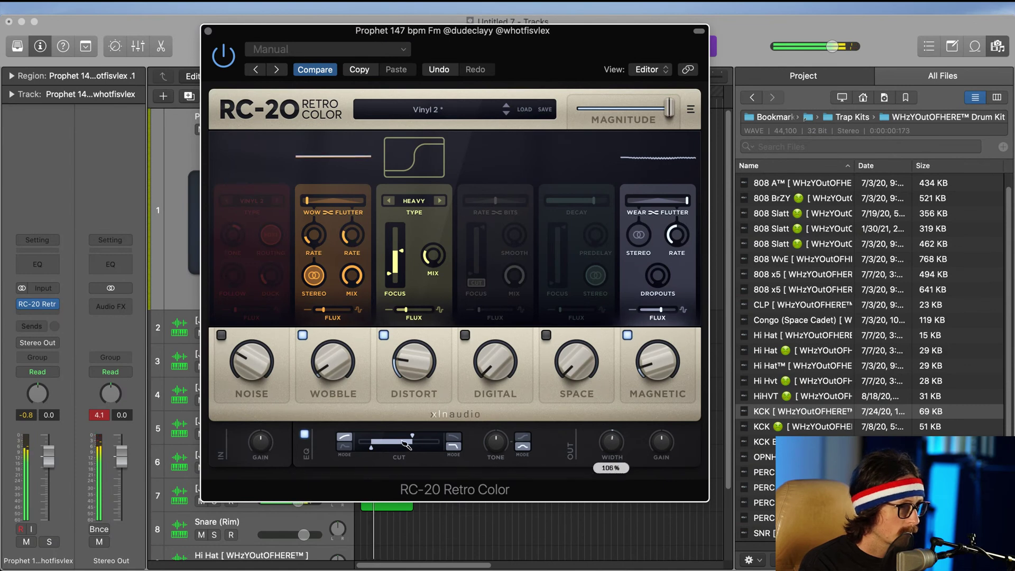
mouse_move(431, 436)
left_click_drag(432, 437, 406, 466)
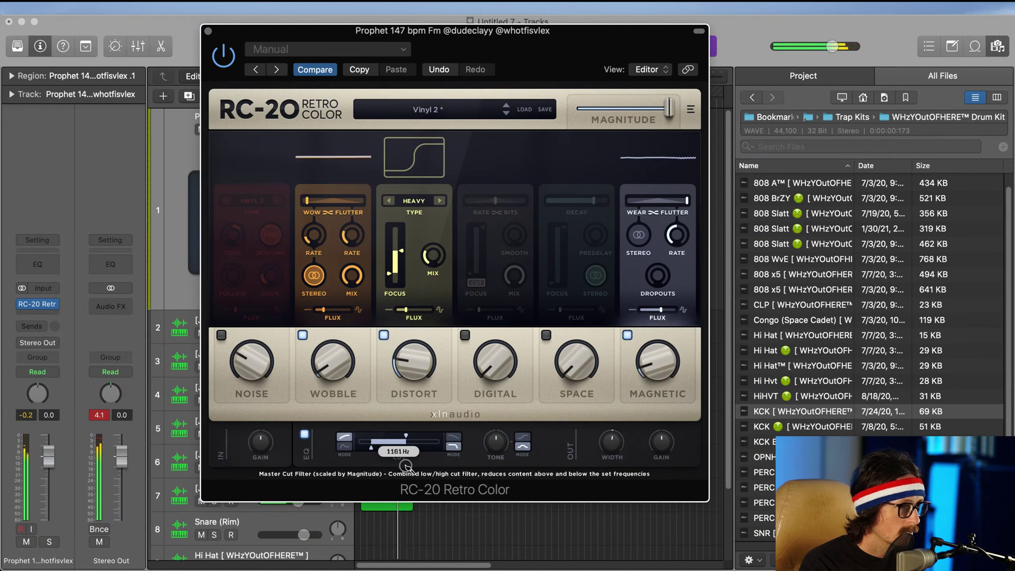
left_click(344, 445)
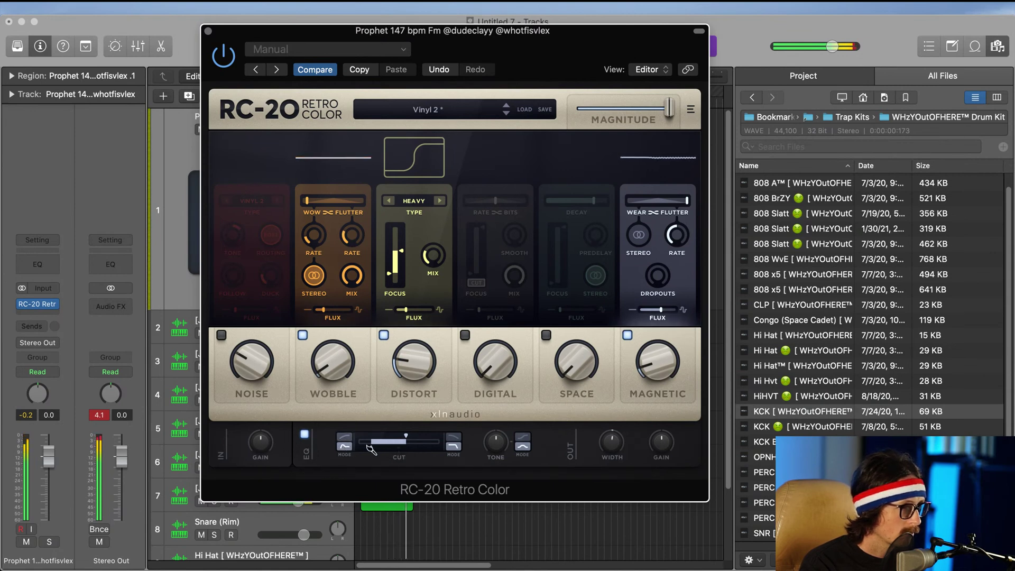
mouse_move(372, 450)
left_mouse_down()
mouse_move(355, 448)
mouse_move(365, 452)
left_mouse_up()
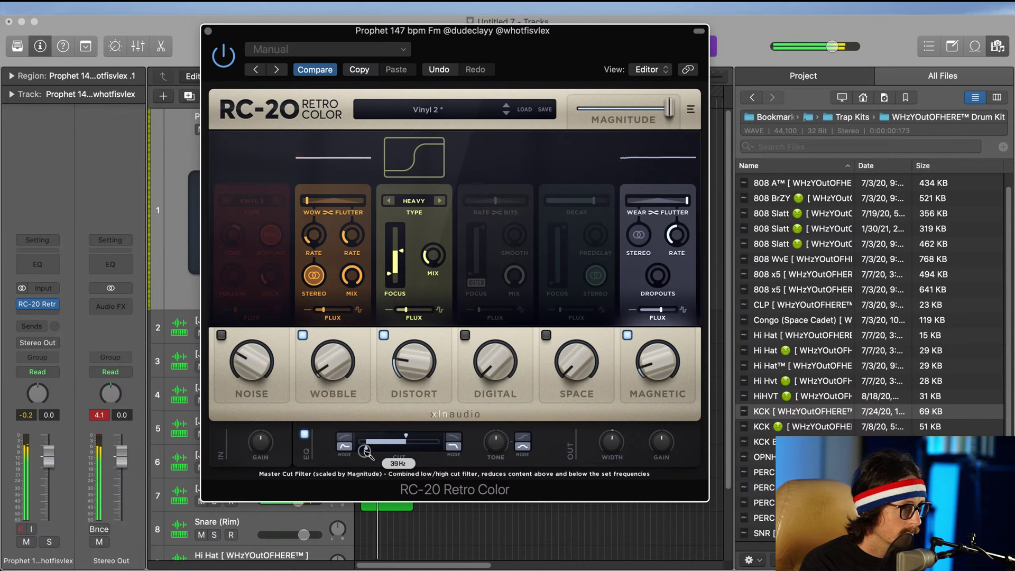
Step: Stop playback, close RC-20, duplicate the Prophet audio track with its settings, and copy the bar 1 loop region onto the new track
key("super+Tab")
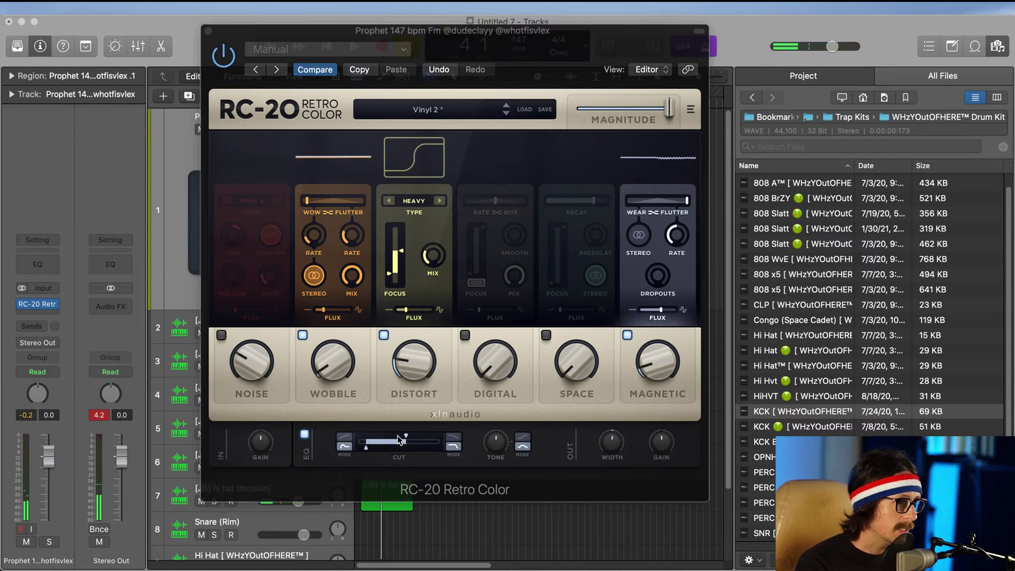
left_click(208, 32)
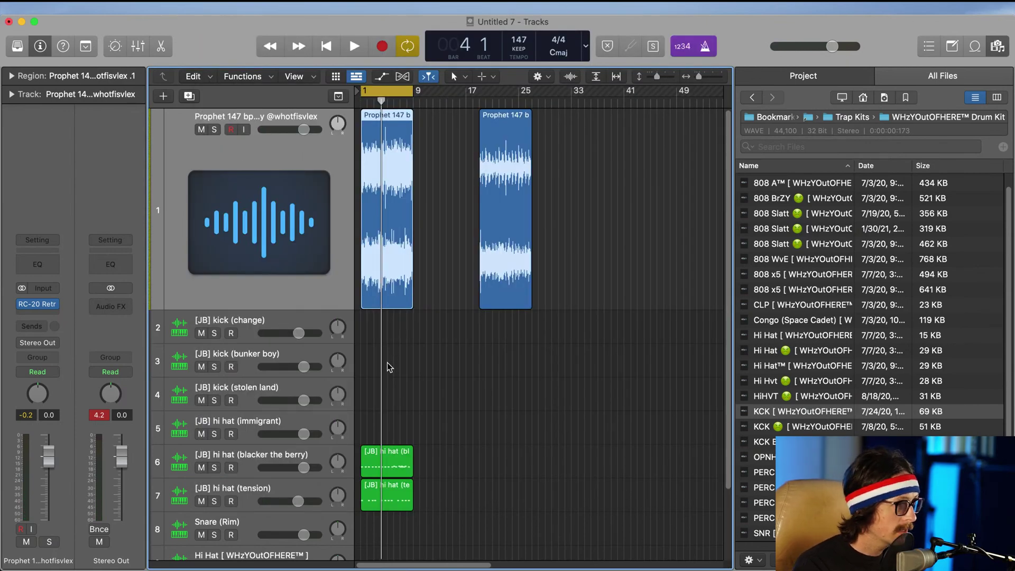
key("super+d")
left_click(392, 278)
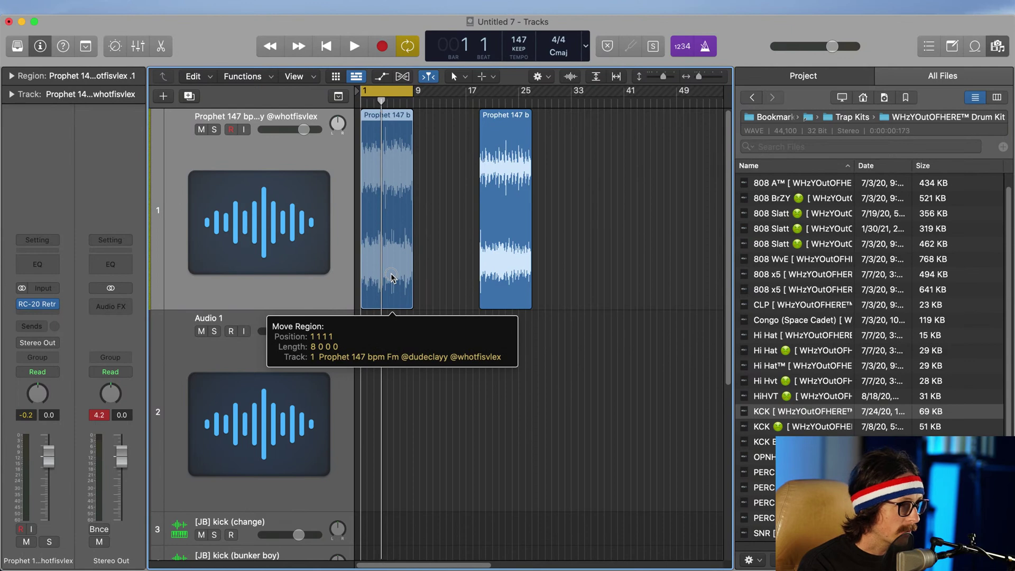
left_click_drag(393, 279, 382, 350)
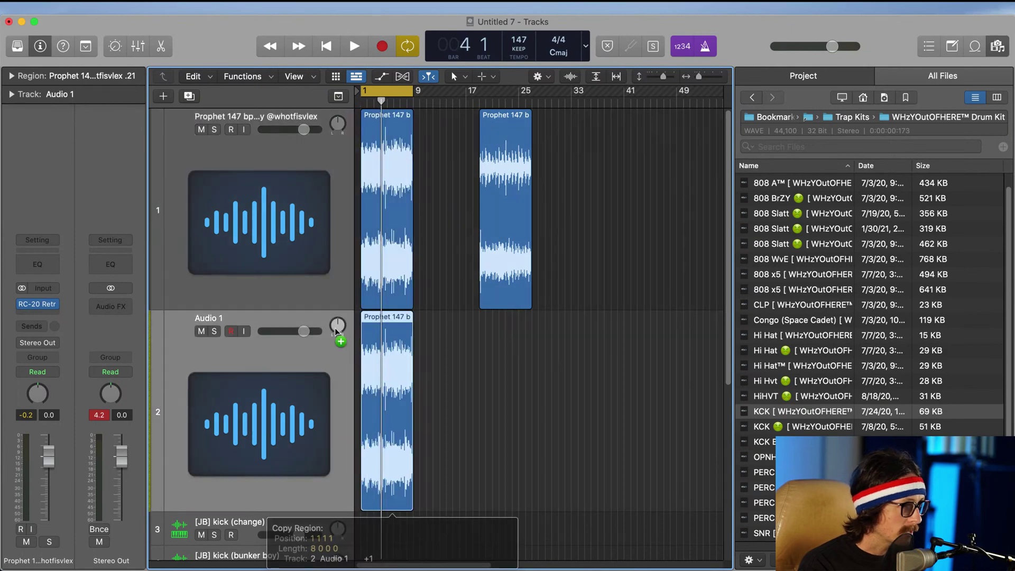
Step: Lower the high cut slightly in the duplicated Audio 1 track's RC-20 and close its editor
left_click(44, 306)
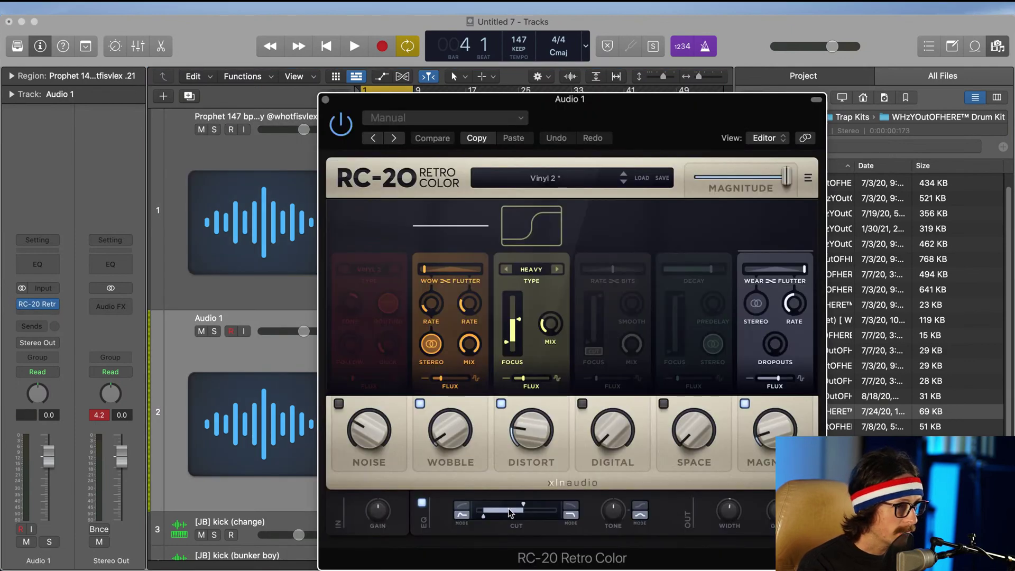
left_click_drag(510, 513, 574, 521)
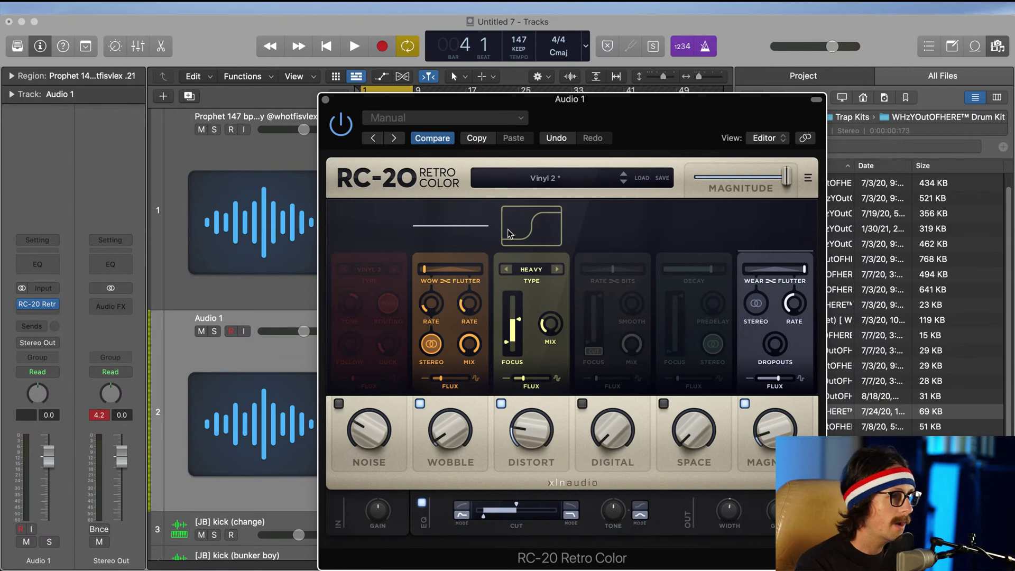
left_click(326, 100)
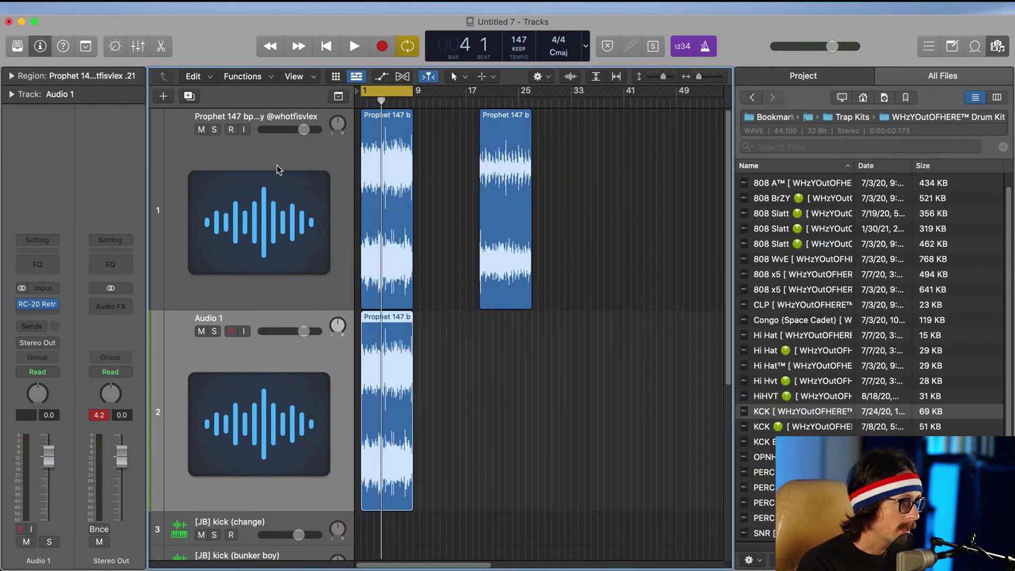
Step: Mute the original Prophet track, select the Audio 1 track, and play the loop from bar 1
left_click(216, 138)
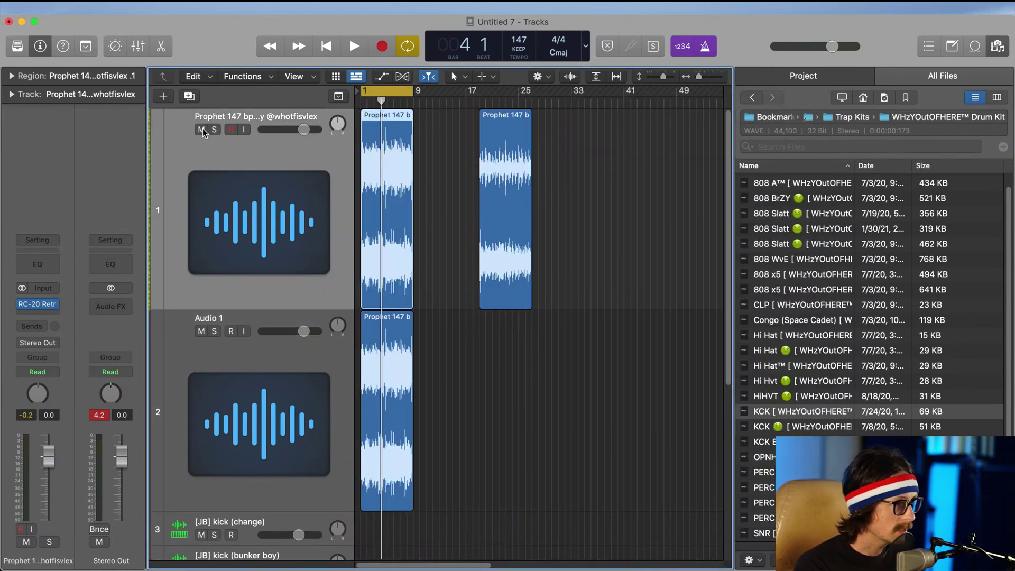
left_click(202, 129)
left_click(256, 418)
key("space")
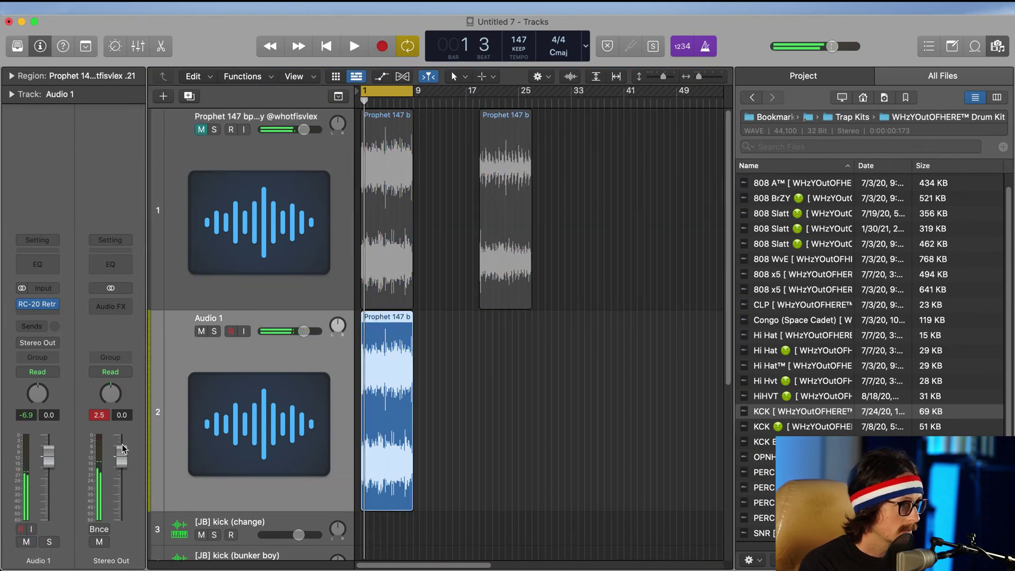
key("space")
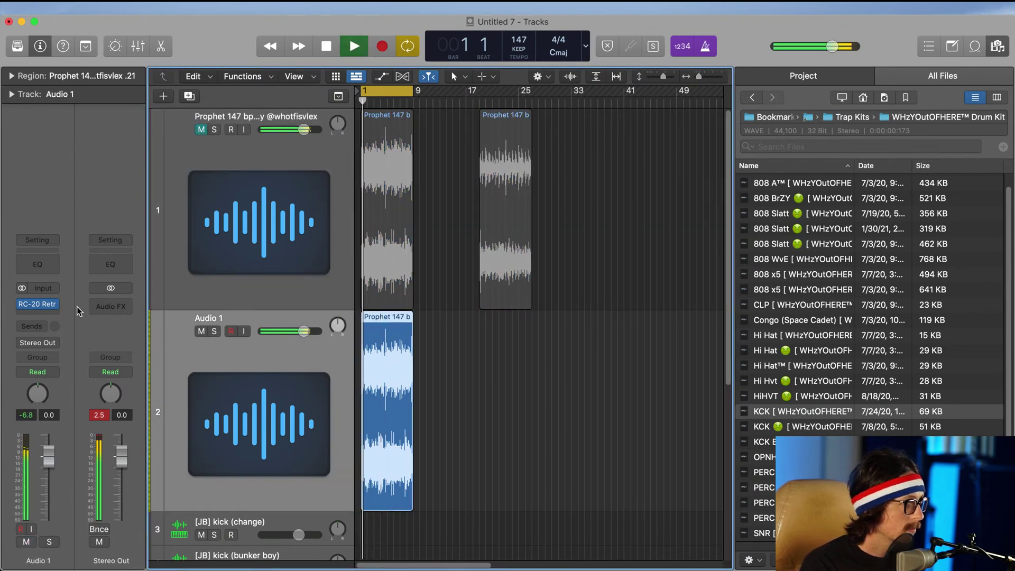
Step: Raise the low cut and set the high cut to 374 Hz in Audio 1's RC-20, with the metronome turned off
left_click(37, 305)
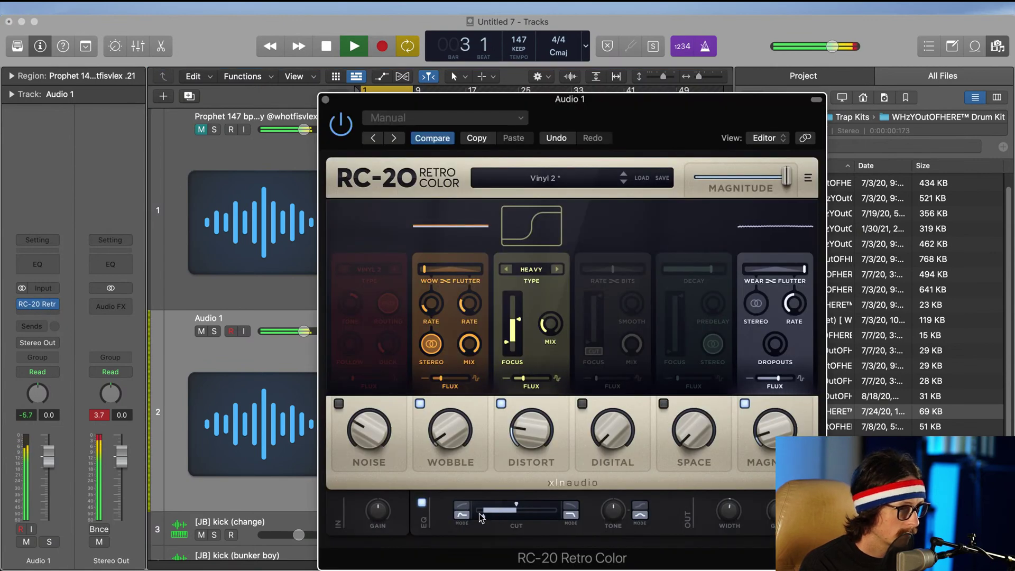
left_click_drag(483, 516, 512, 513)
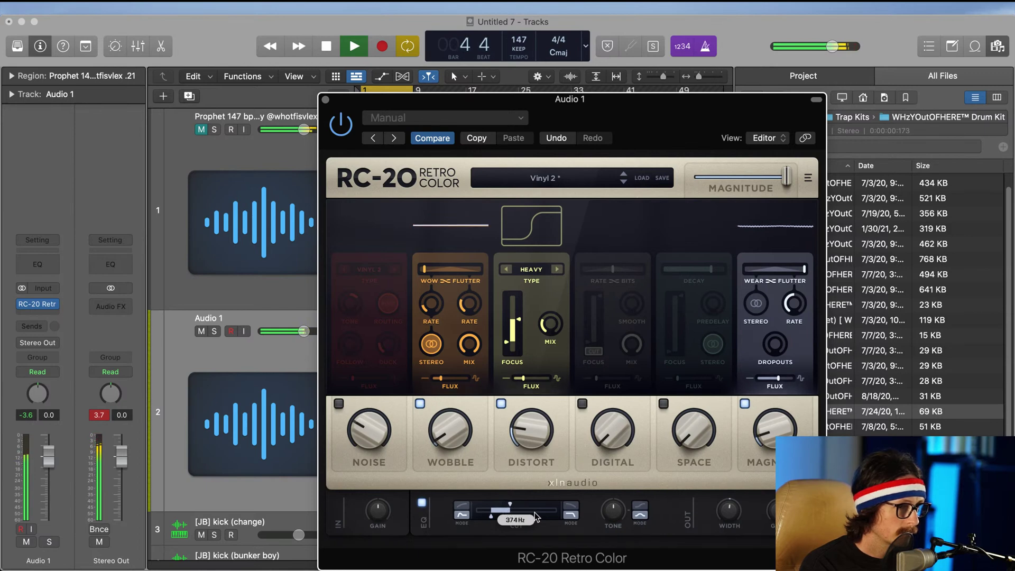
mouse_move(614, 518)
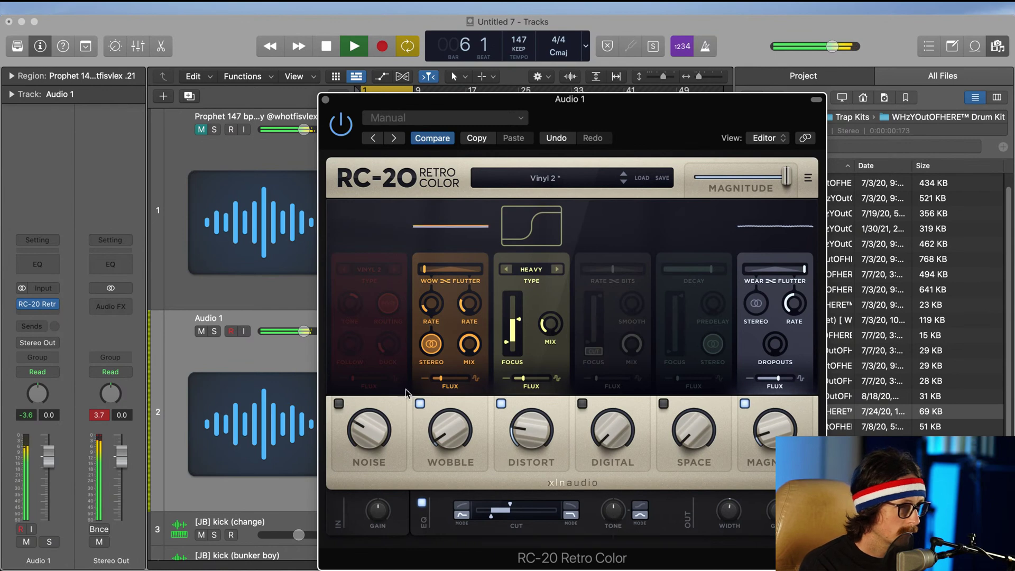
left_click(384, 88)
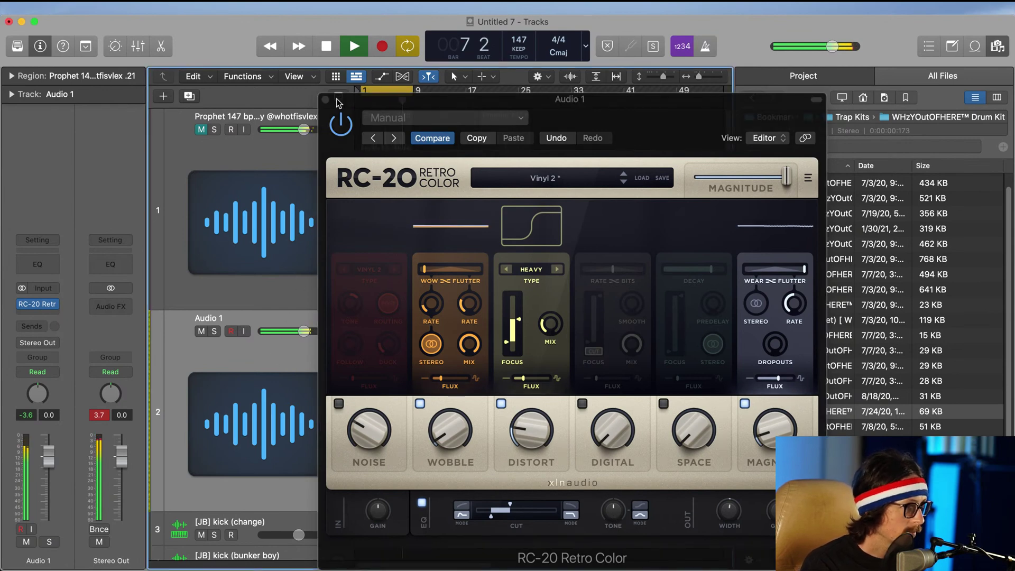
Step: Shift Audio 1's RC-20 distortion focus toward the lows, choose the Air type, set its mix to 60%, and increase Distort
left_click_drag(512, 339, 507, 353)
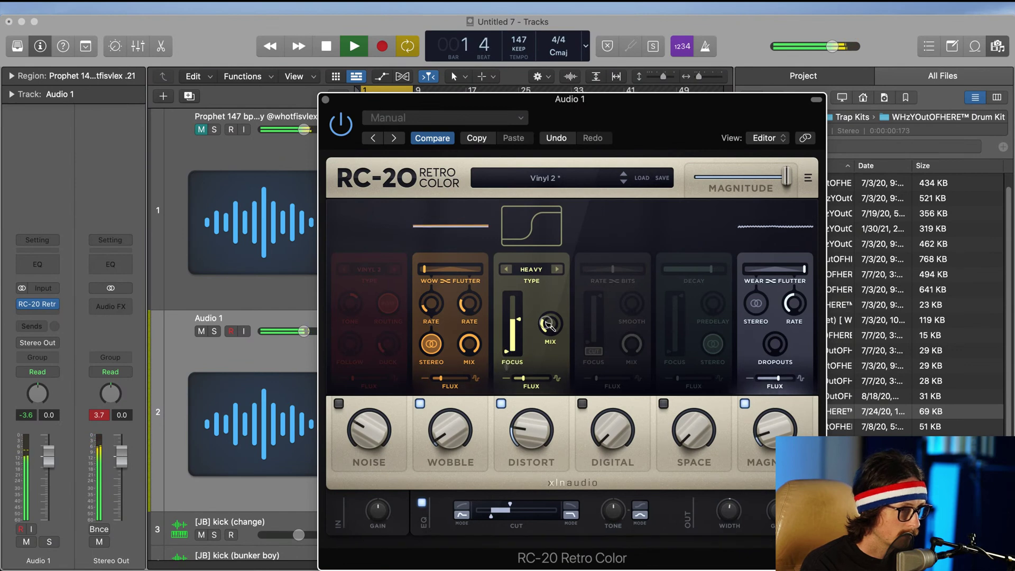
left_click(558, 270)
left_click(558, 269)
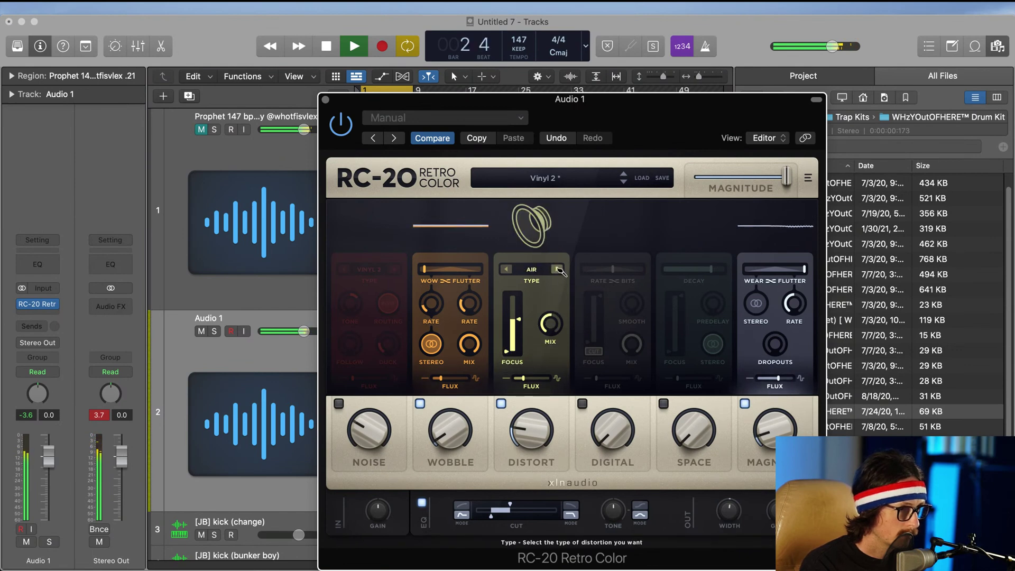
mouse_move(521, 320)
left_mouse_down()
mouse_move(524, 300)
mouse_move(523, 326)
left_mouse_up()
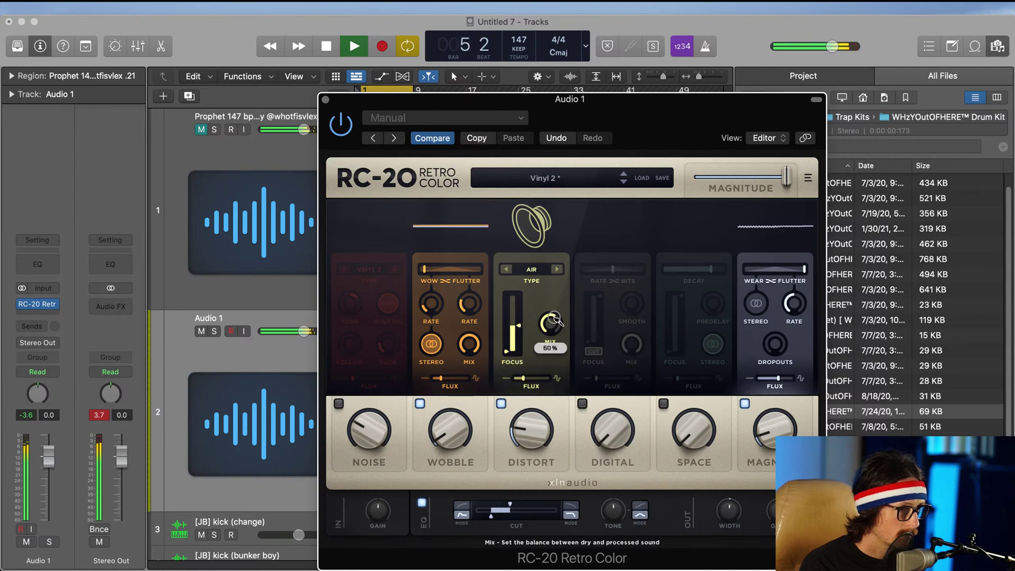
mouse_move(527, 407)
left_mouse_down()
mouse_move(532, 380)
mouse_move(529, 397)
left_mouse_up()
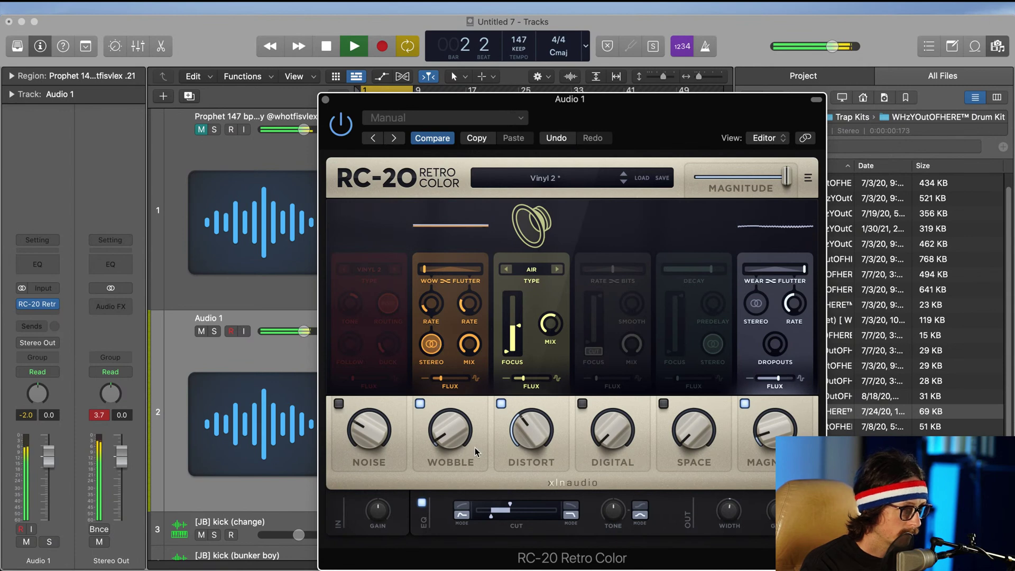
Step: Set Audio 1's RC-20 Wobble to 9% with its stereo option off, close the editor, and stop playback
left_click_drag(448, 431, 468, 439)
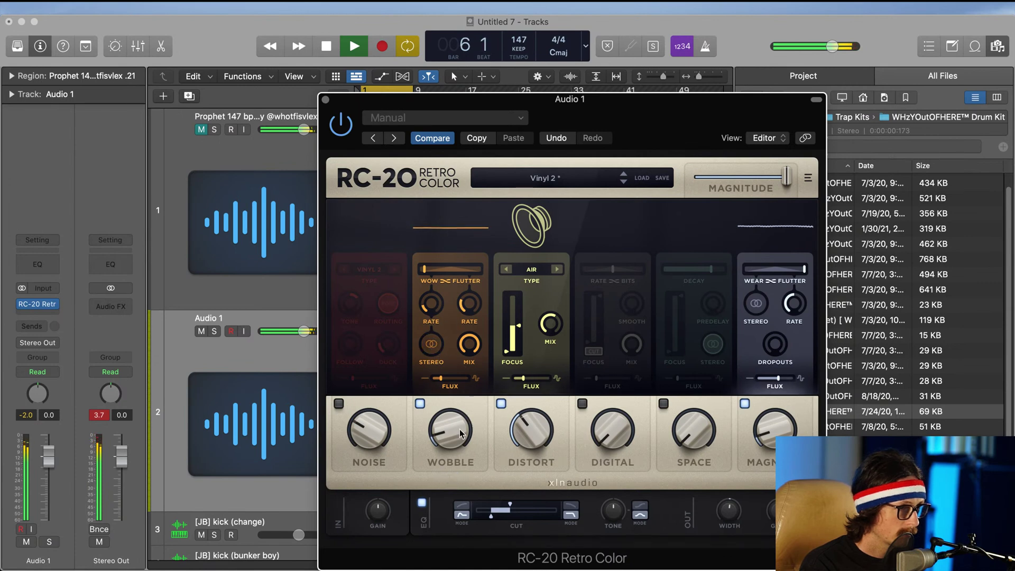
mouse_move(446, 436)
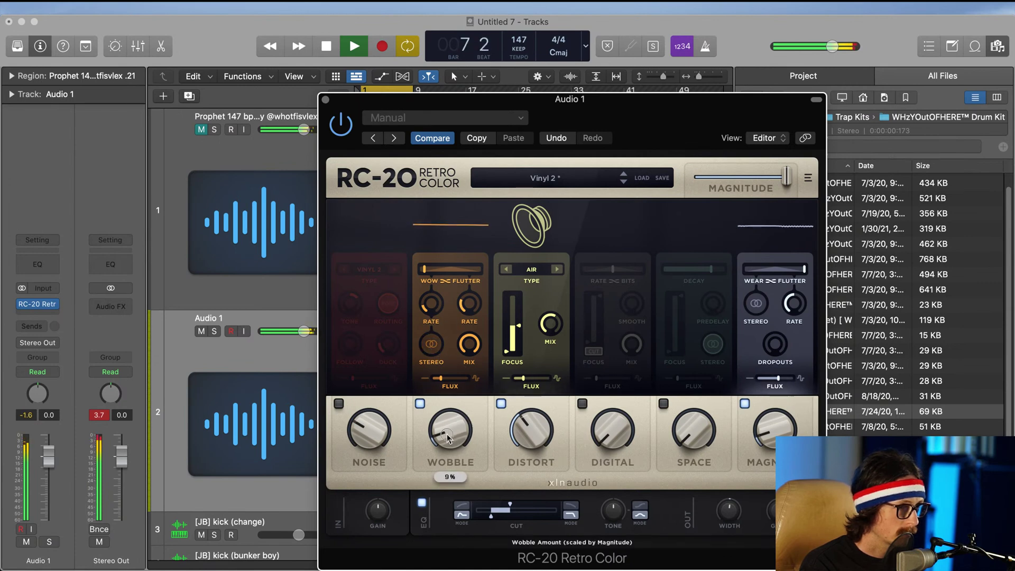
left_click_drag(645, 119, 511, 93)
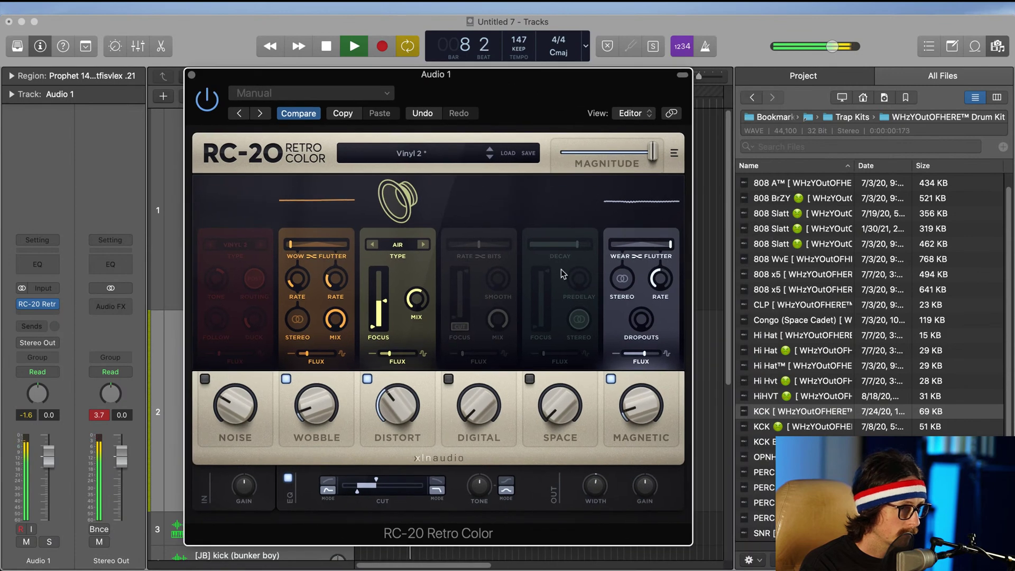
mouse_move(595, 490)
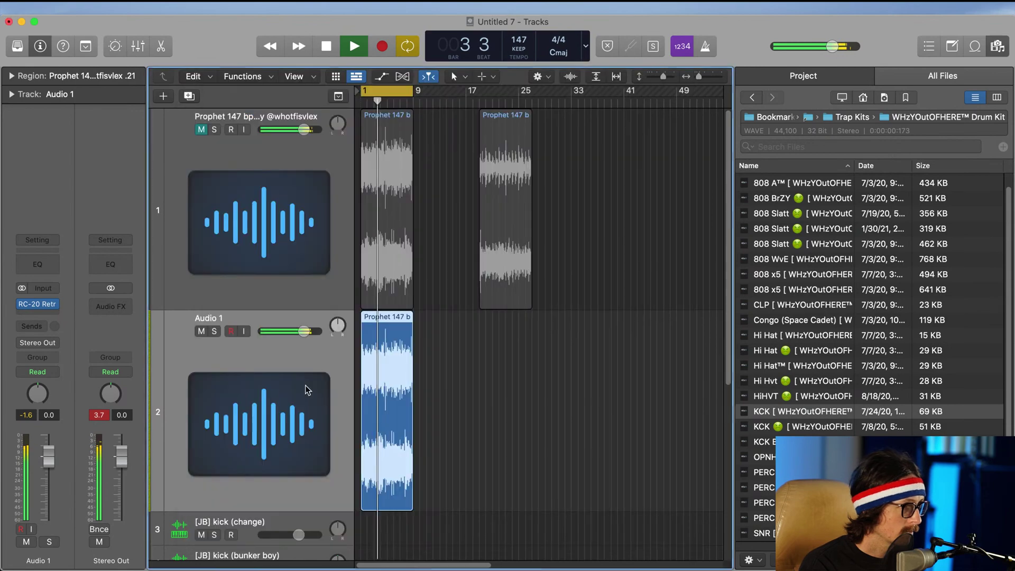
left_click(192, 75)
key("space")
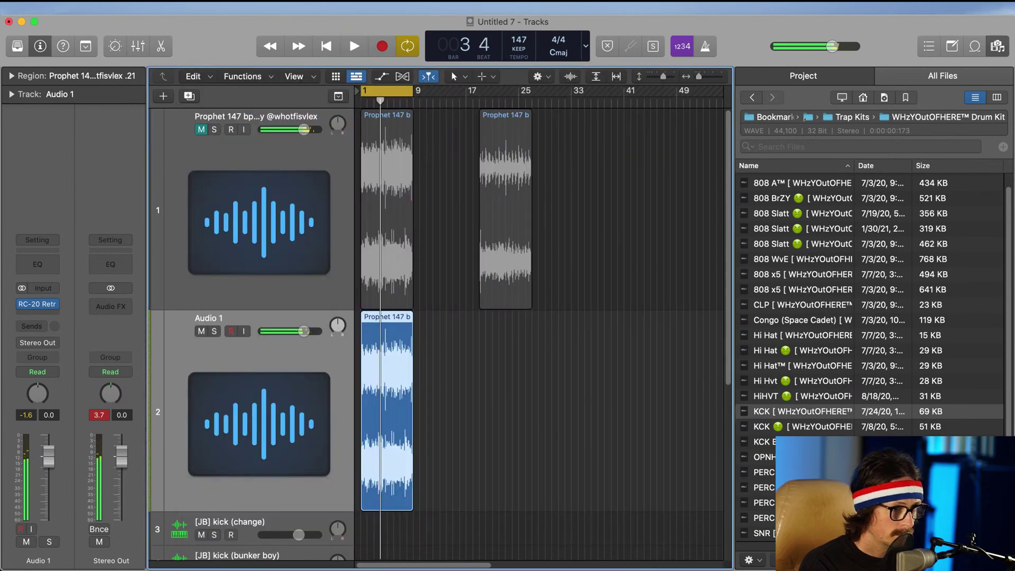
Step: Rename the Audio 1 track as Sub
double_click(202, 318)
type("Su")
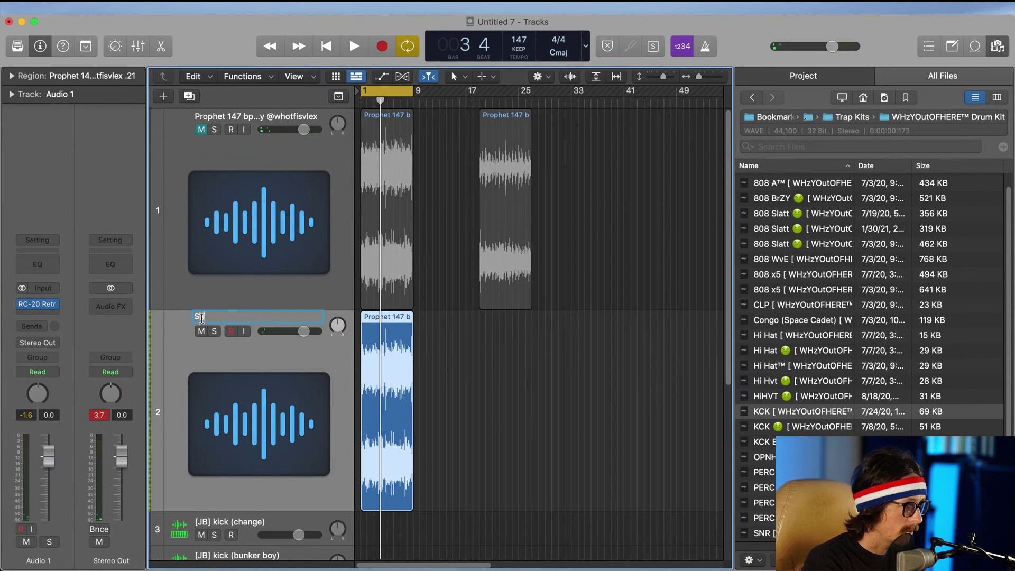
type("b")
key("Return")
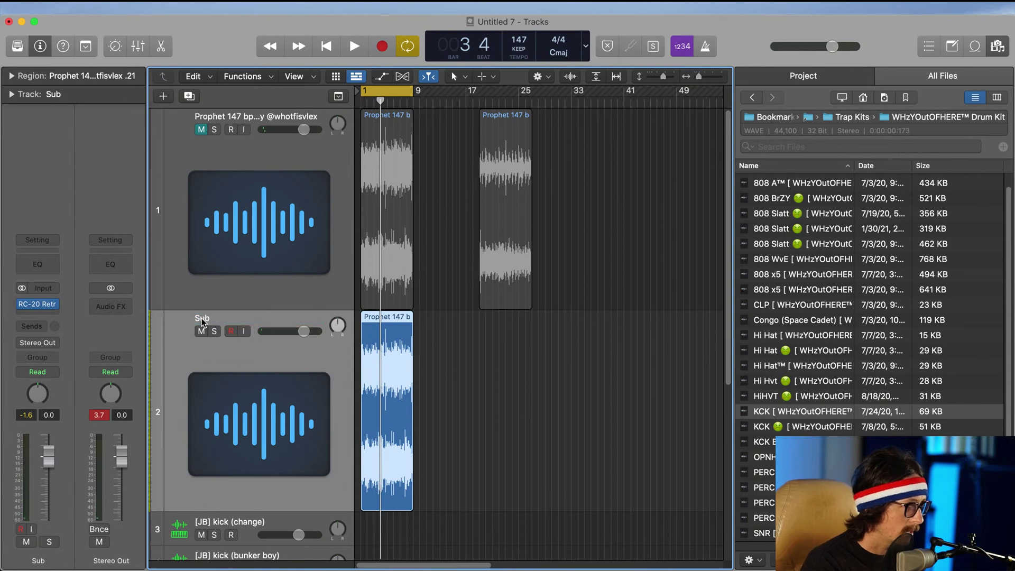
Step: Insert Kush Audio's Pusher as a stereo effect after RC-20 on the Sub track, with its editor clear of the file browser
left_click(51, 317)
mouse_move(63, 559)
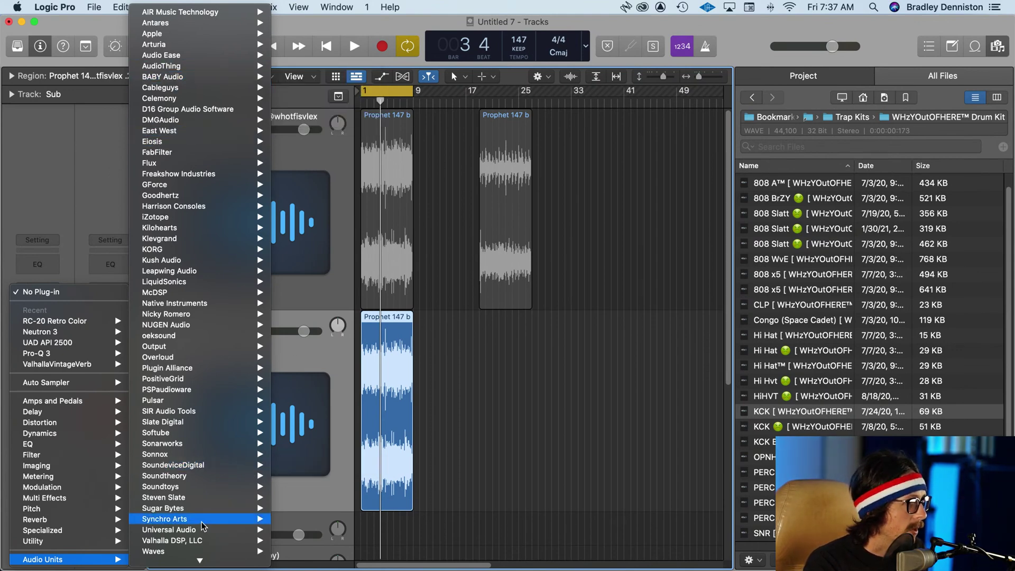
scroll(203, 526, "down", 2)
mouse_move(204, 526)
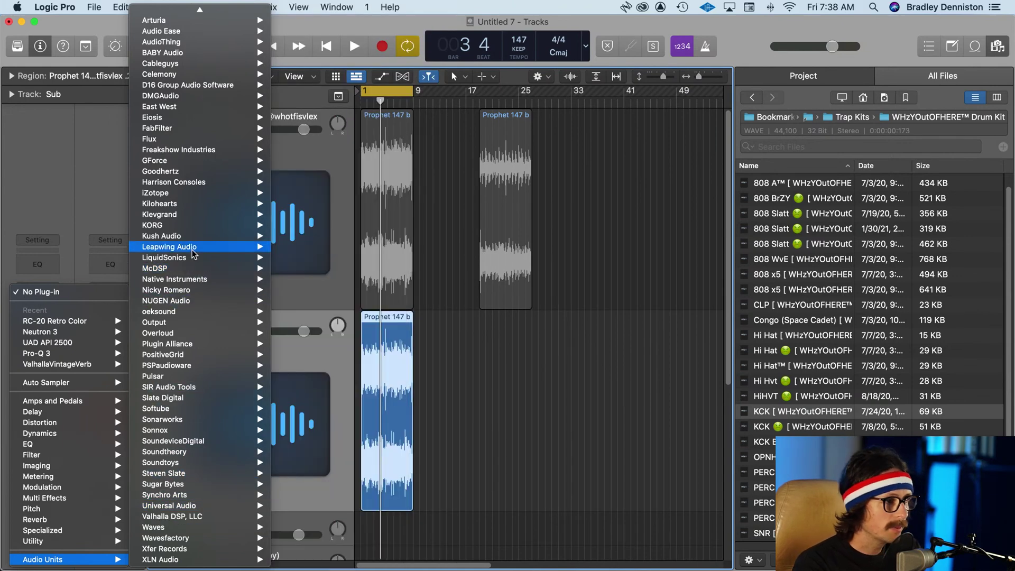
mouse_move(211, 263)
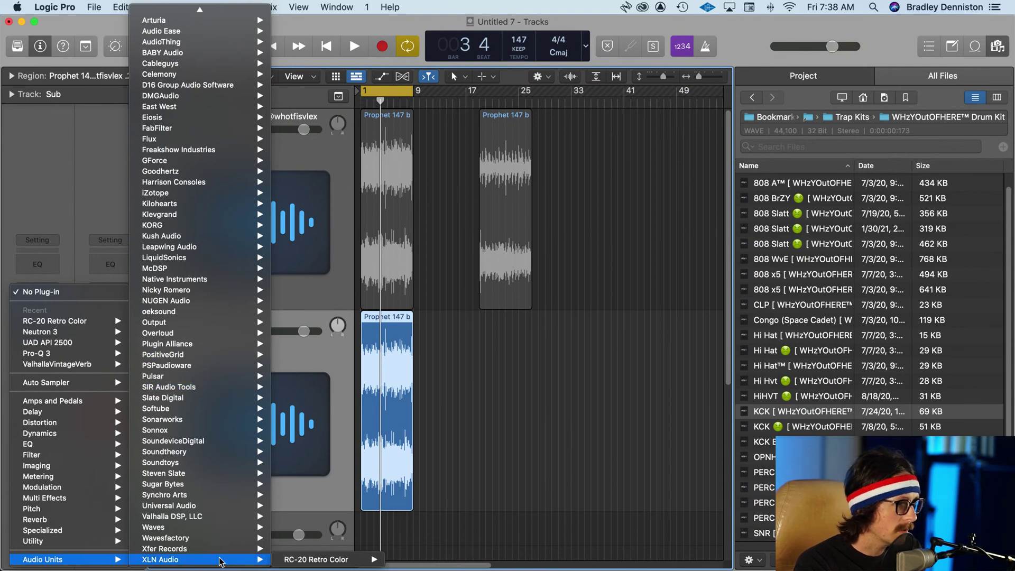
mouse_move(224, 554)
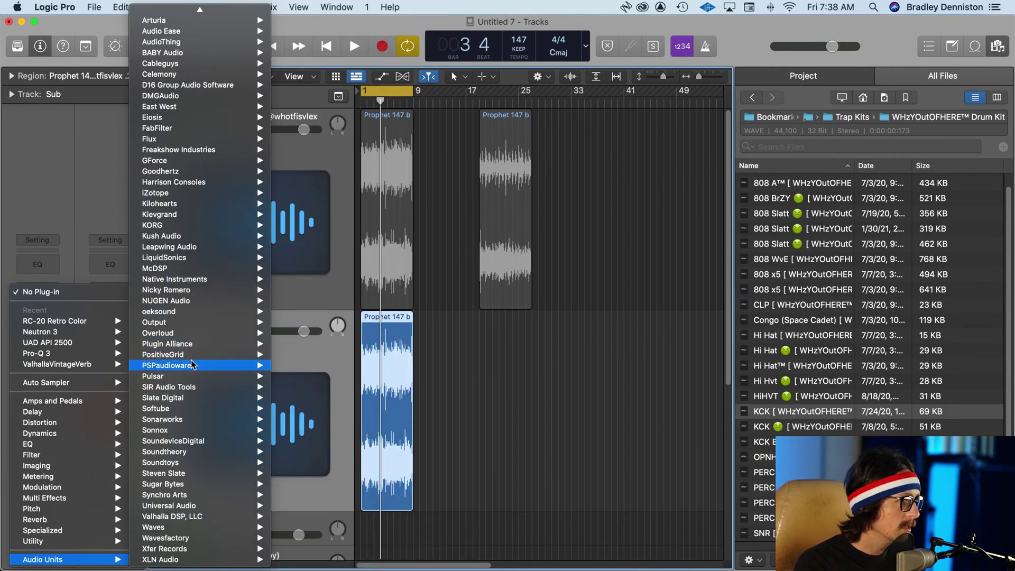
mouse_move(193, 316)
scroll(193, 318, "up", 2)
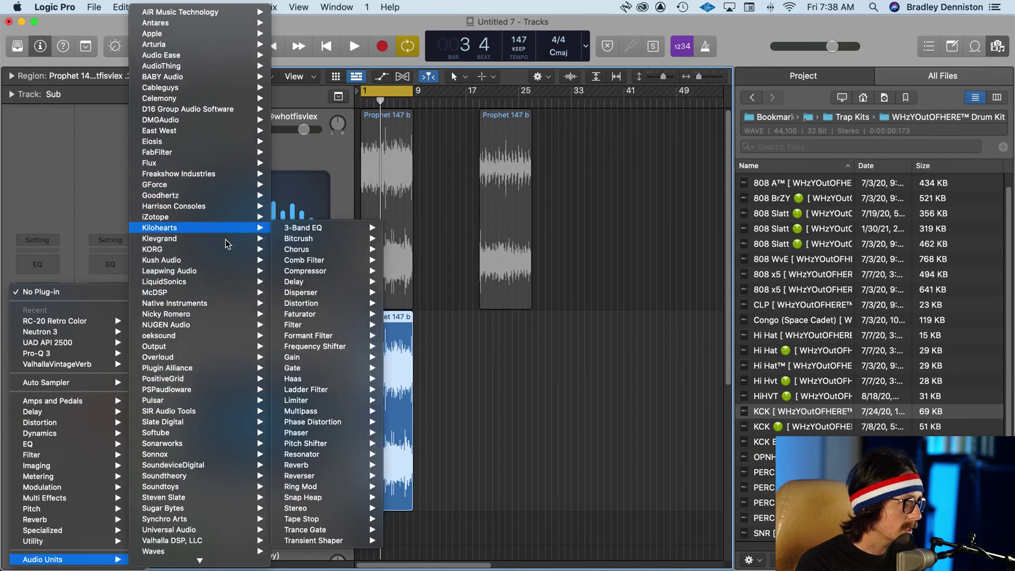
mouse_move(335, 283)
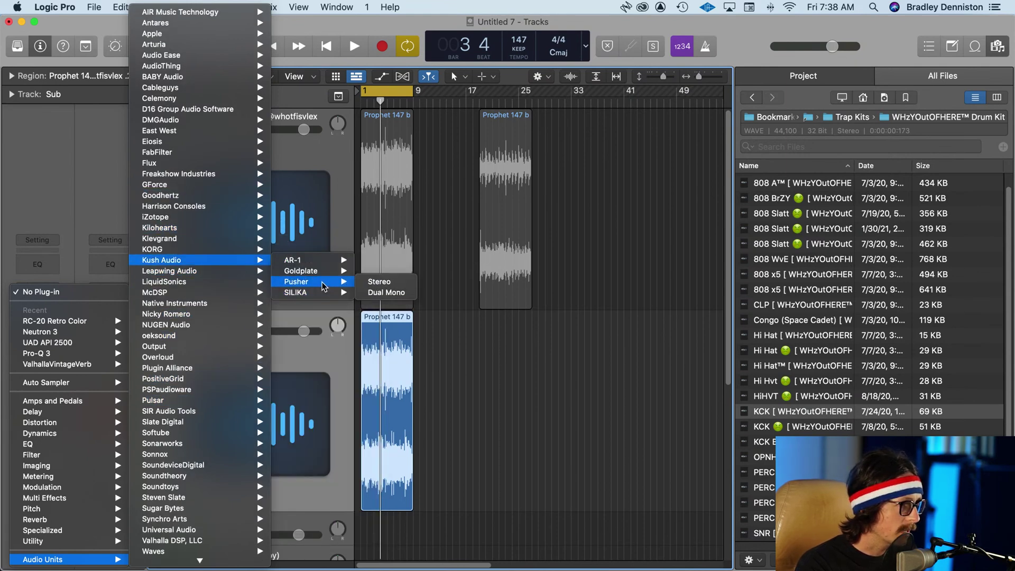
left_click(377, 286)
left_click_drag(747, 236, 629, 195)
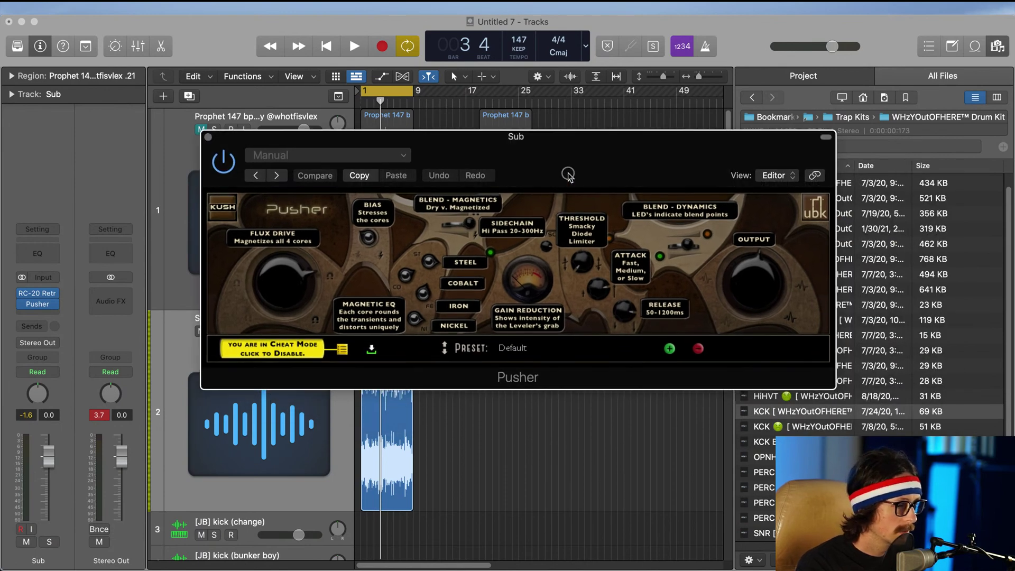
Step: Audition Pusher's drum presets during playback and load Drums - Grainy Crunch on the Sub track
key("space")
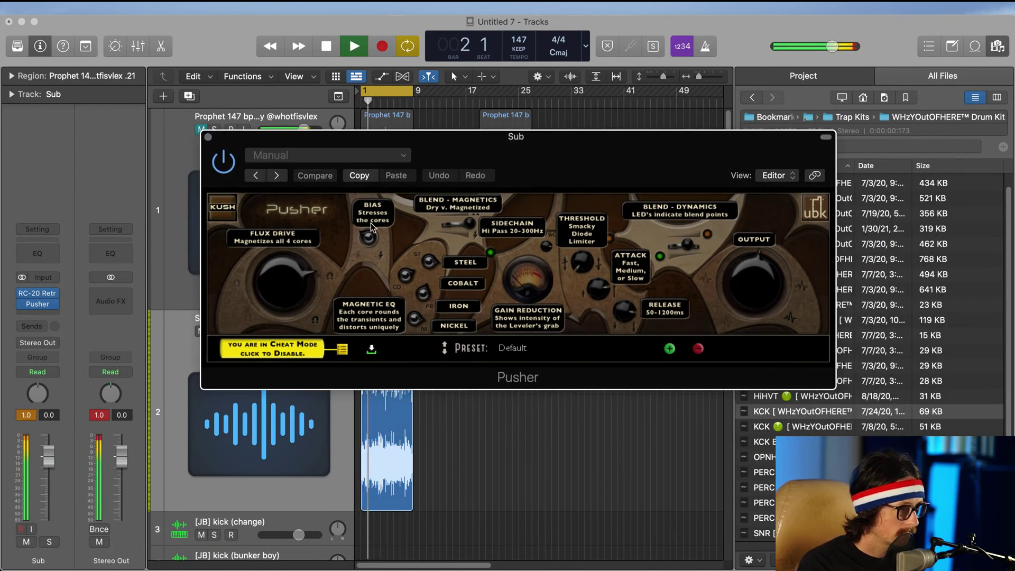
left_click(444, 355)
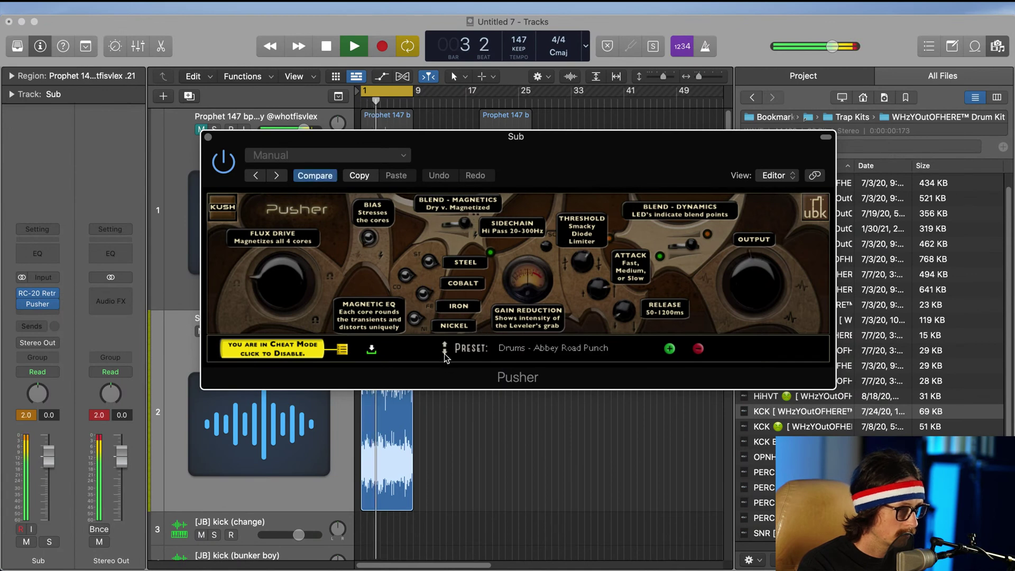
left_click(445, 354)
left_click(444, 354)
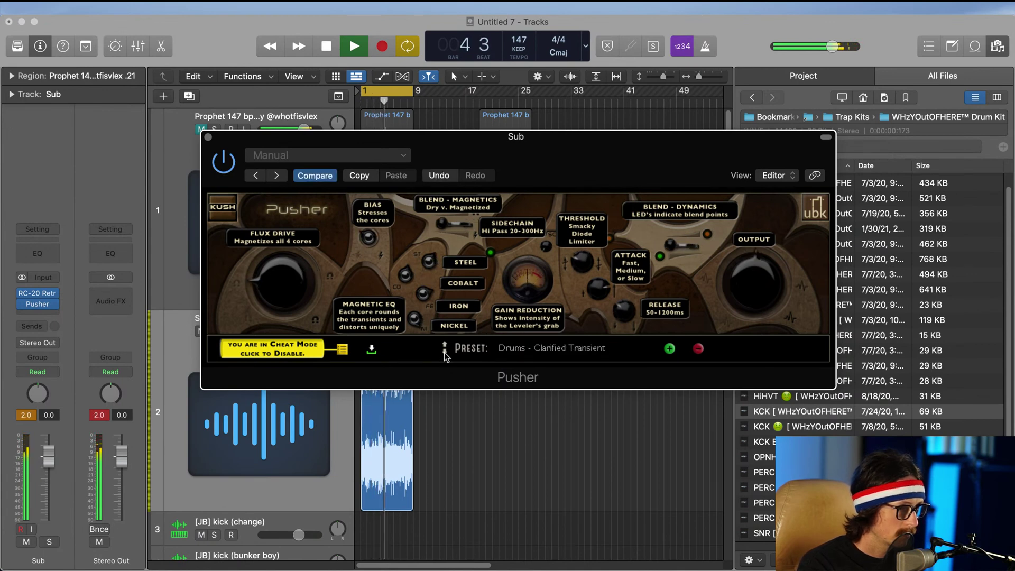
left_click(445, 354)
left_click(445, 354)
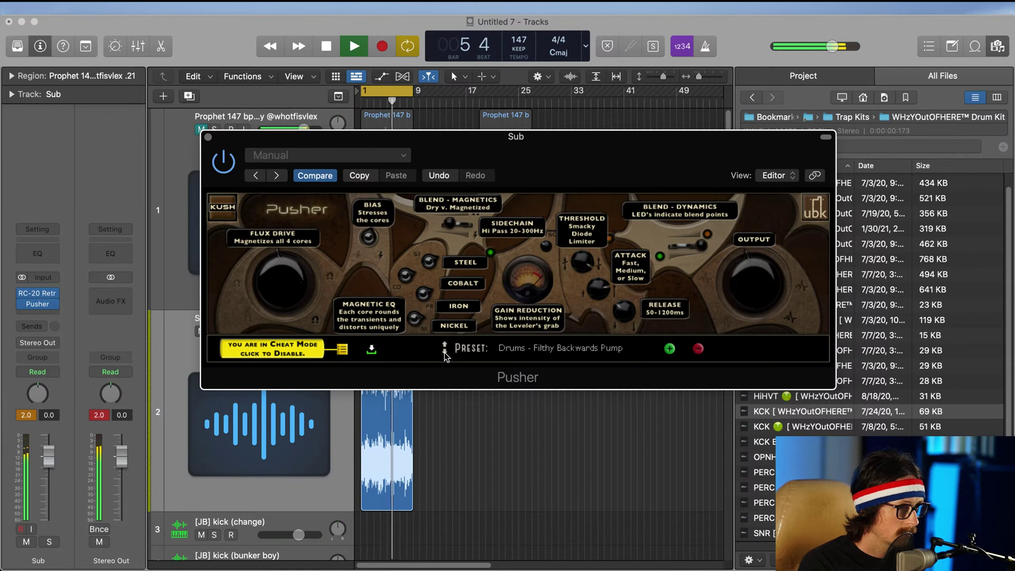
left_click(444, 353)
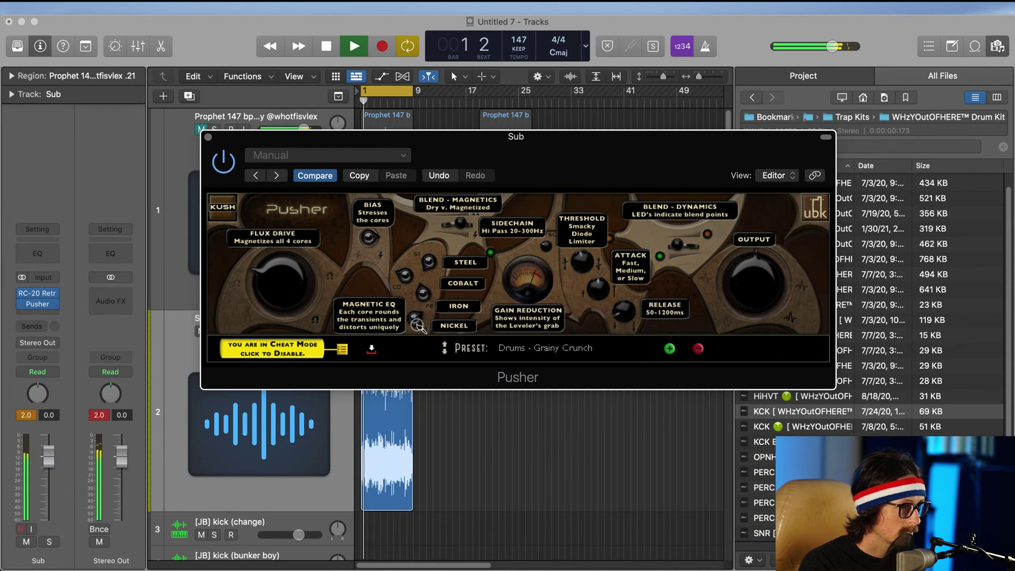
Step: Nudge Pusher's Bias, compare the Sub sound with the plug-in bypassed and active, and close its editor with playback stopped
mouse_move(369, 238)
left_mouse_down()
mouse_move(360, 272)
mouse_move(369, 245)
left_mouse_up()
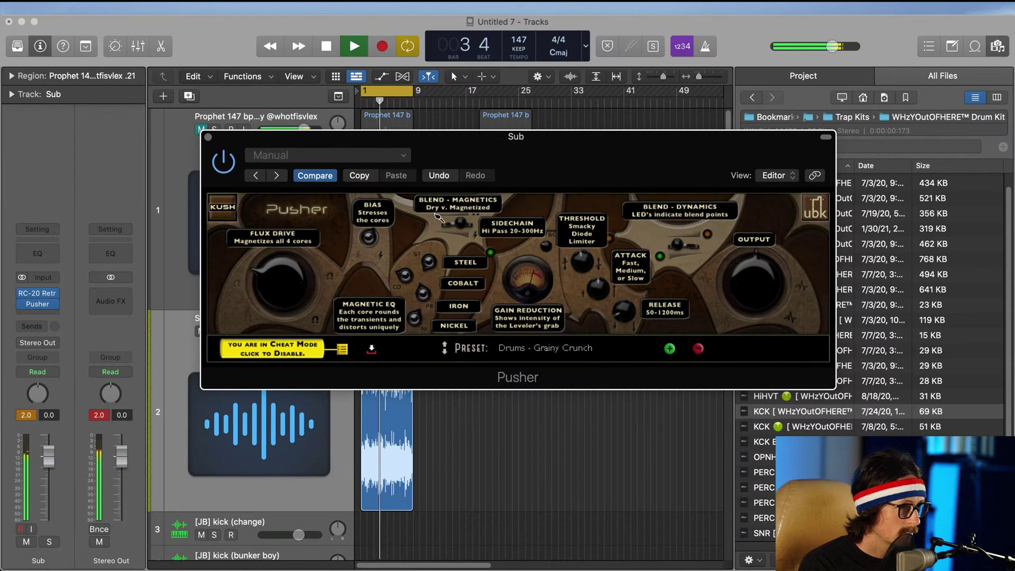
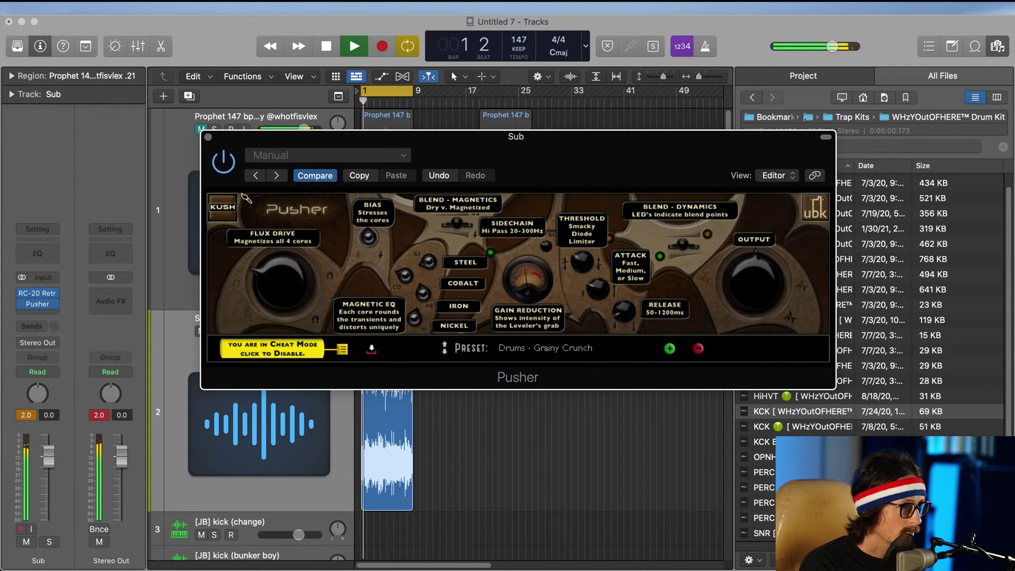
left_click(231, 162)
left_click(231, 163)
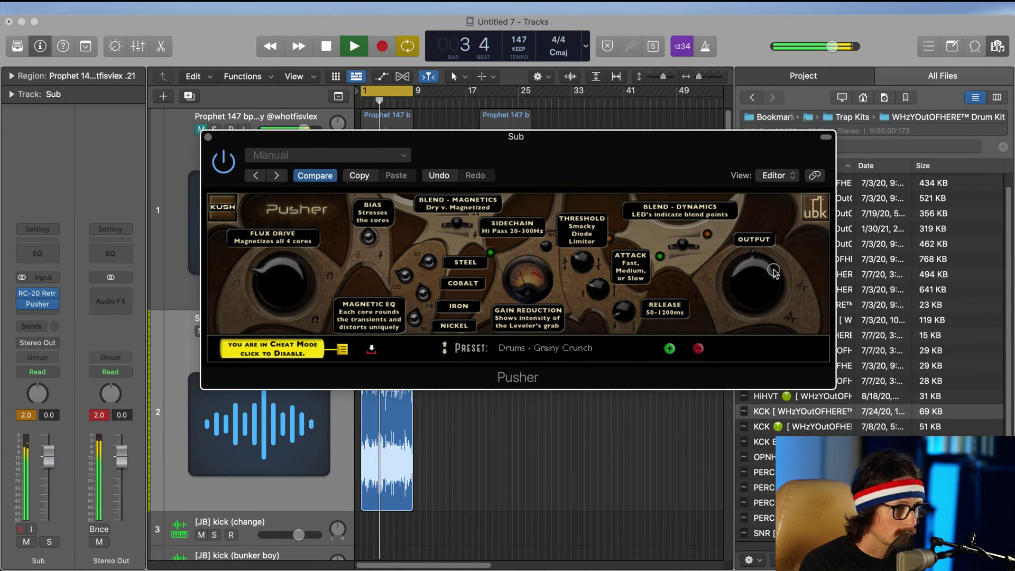
left_click(208, 137)
key("space")
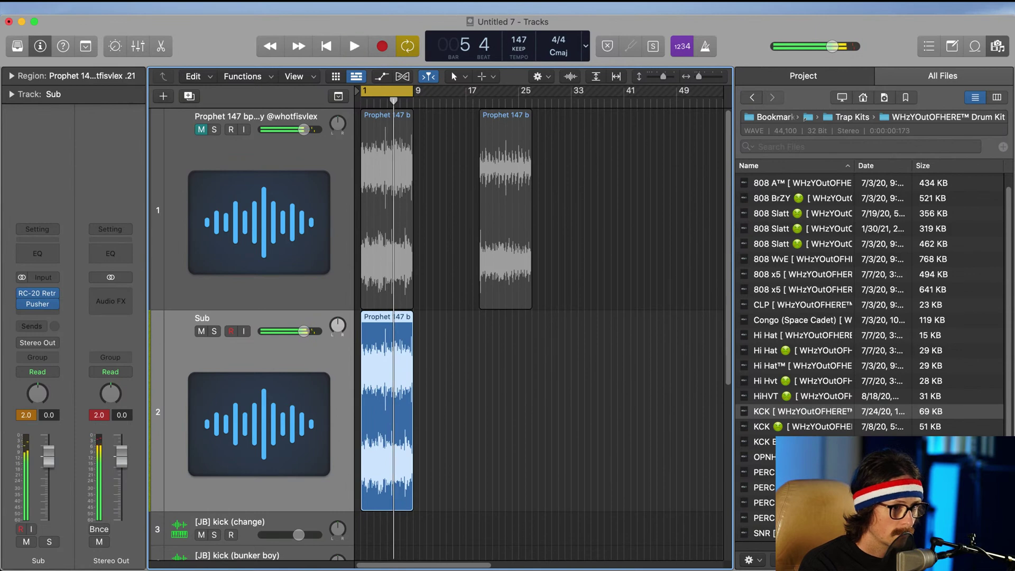
Step: Insert Pro-Q 3 after Pusher on the Sub track and place its editor clear of the file browser
left_click(44, 316)
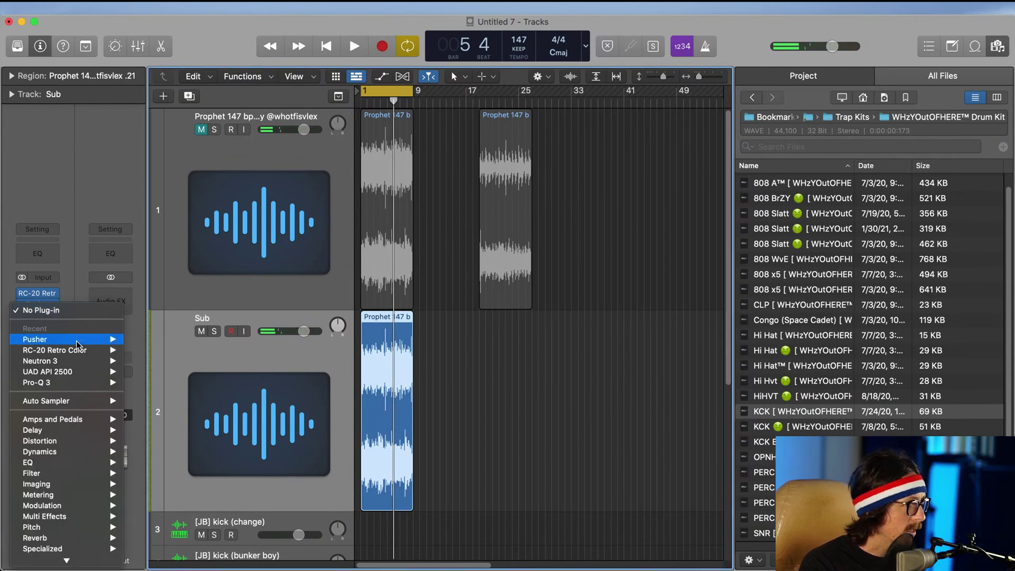
left_click(69, 384)
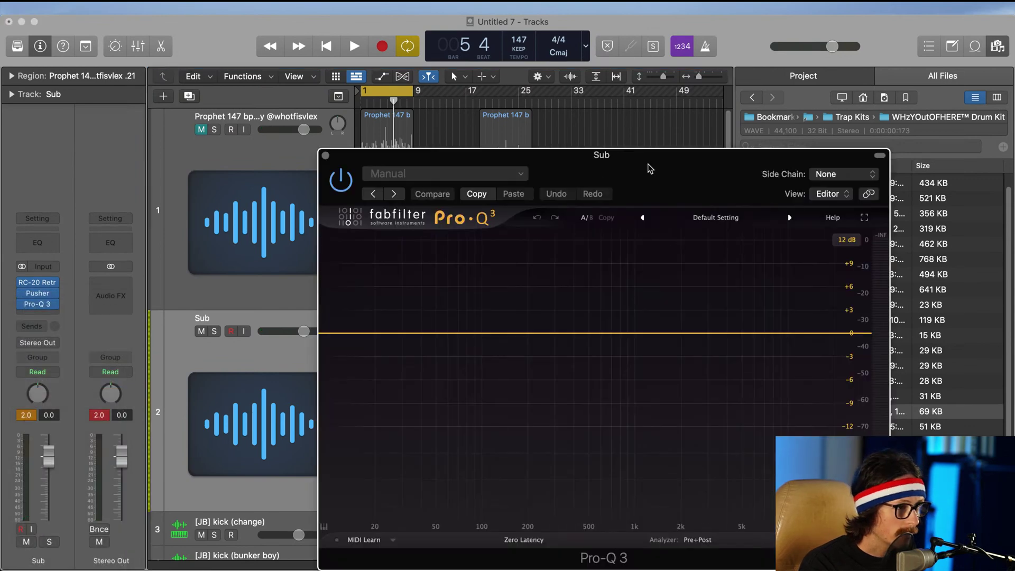
left_click_drag(650, 168, 450, 86)
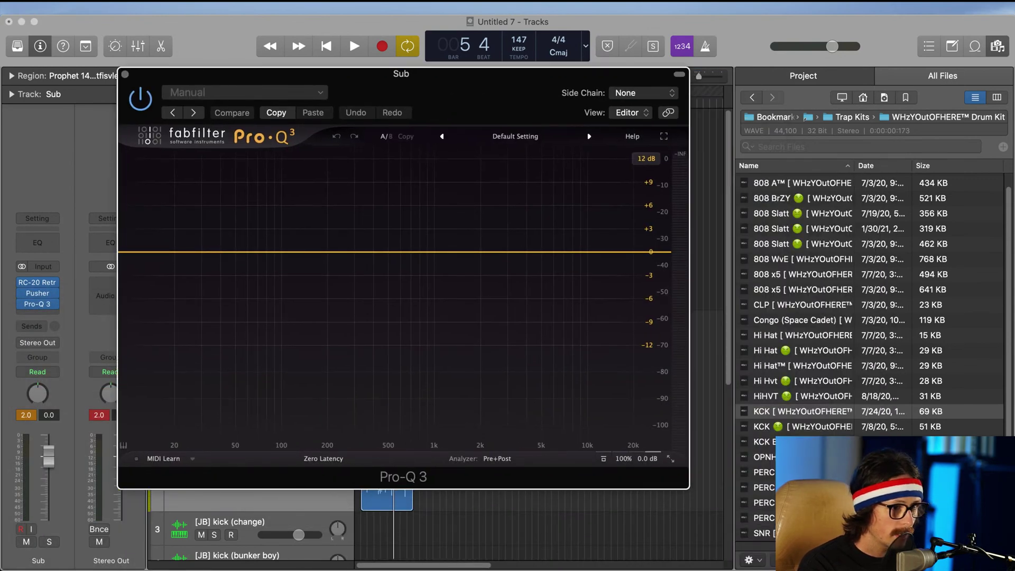
Step: With playback running, add a 24 dB/oct high cut in Pro-Q 3 at about 402 Hz with a Q of about 1.77
key("space")
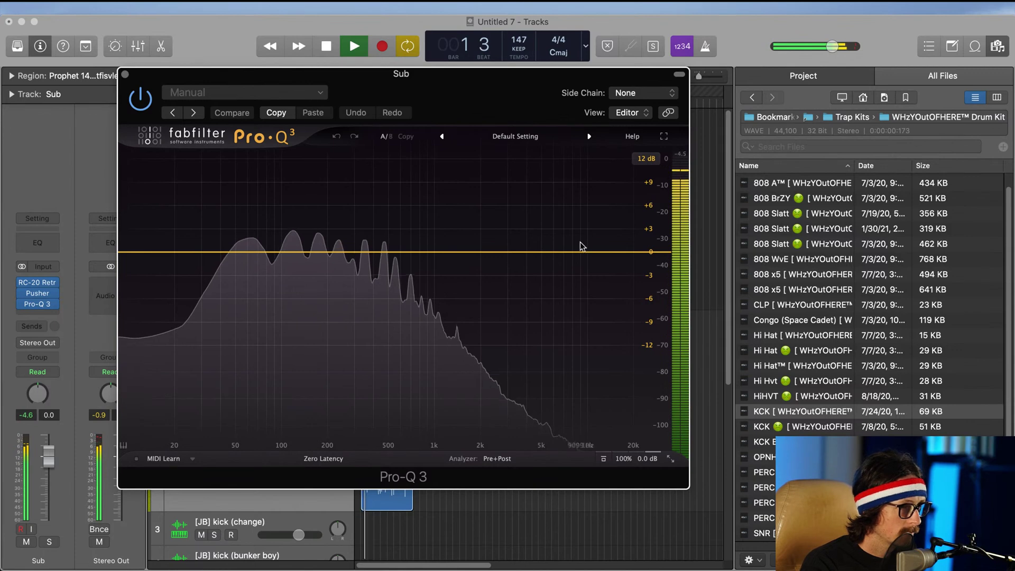
left_click(576, 253)
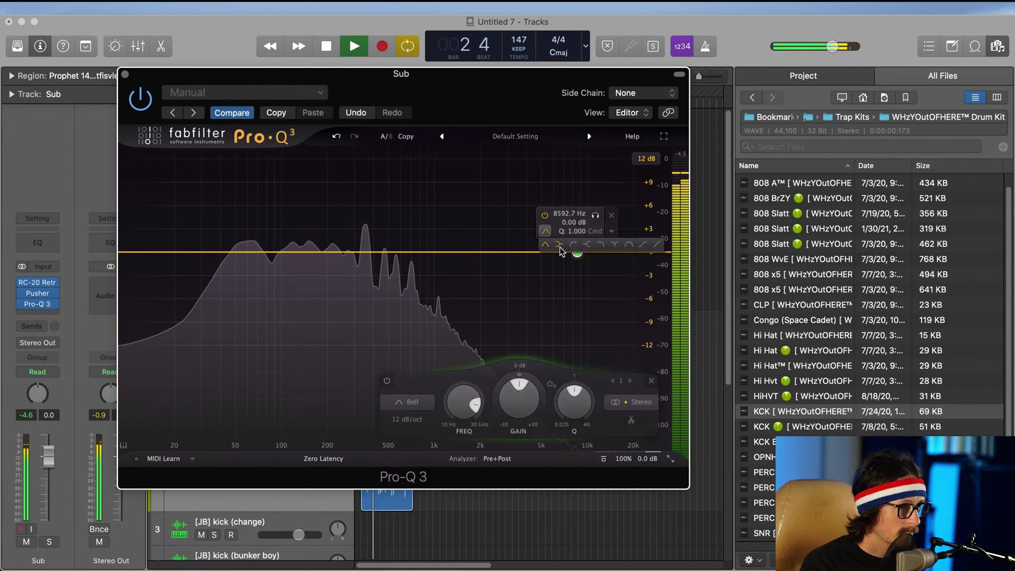
left_click(601, 245)
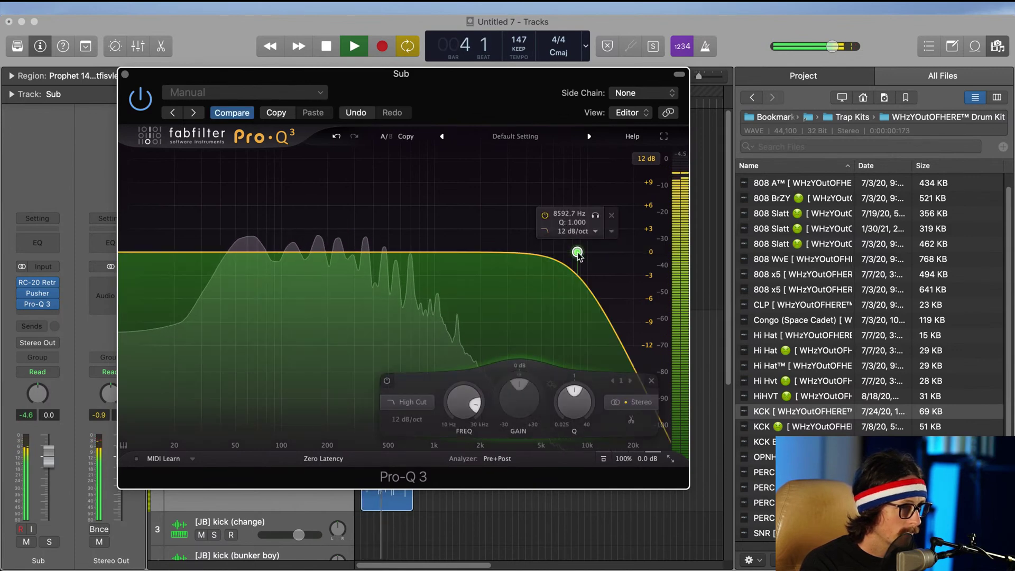
left_click_drag(578, 253, 378, 253)
left_click(418, 281)
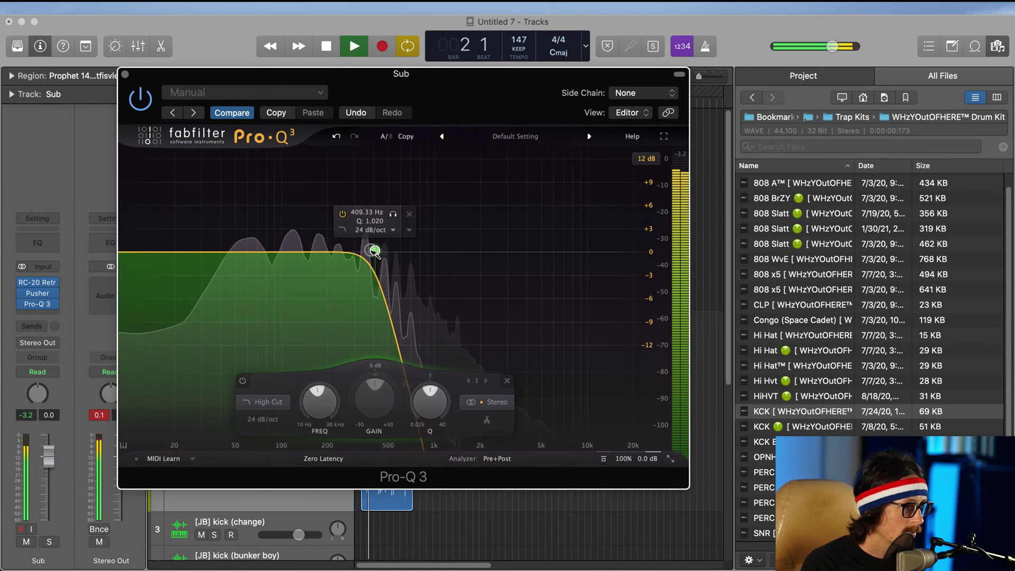
left_click_drag(375, 251, 375, 214)
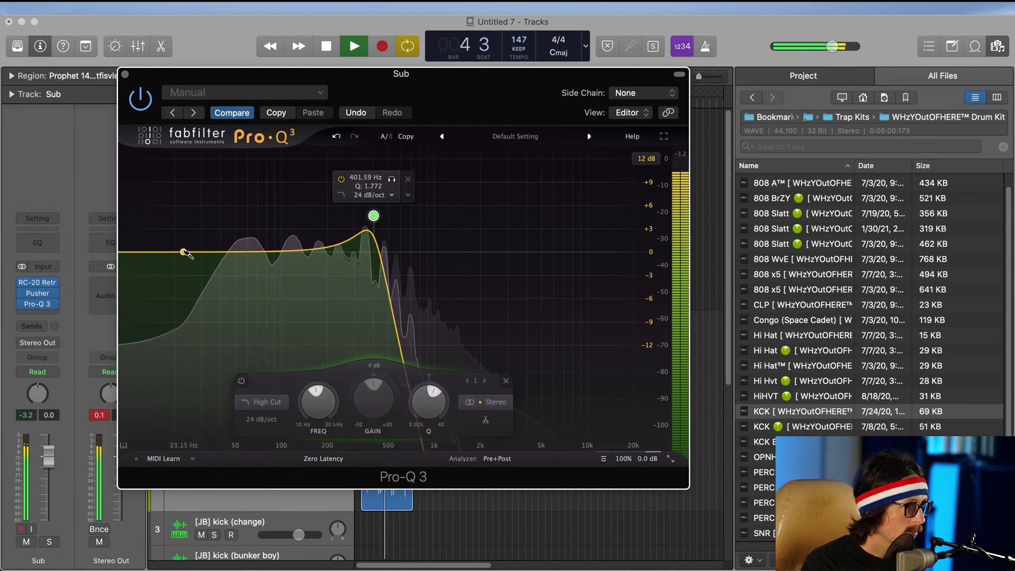
Step: Add a low cut band in Pro-Q 3 with a 24 dB/oct slope at about 37 Hz
left_click(166, 251)
left_click(164, 232)
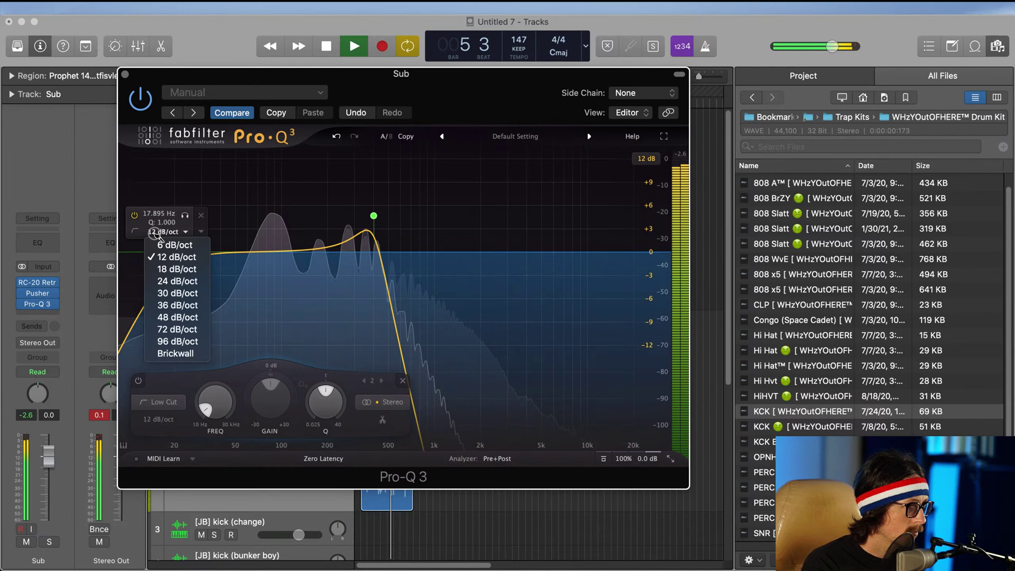
left_click(165, 281)
left_click_drag(168, 253, 205, 253)
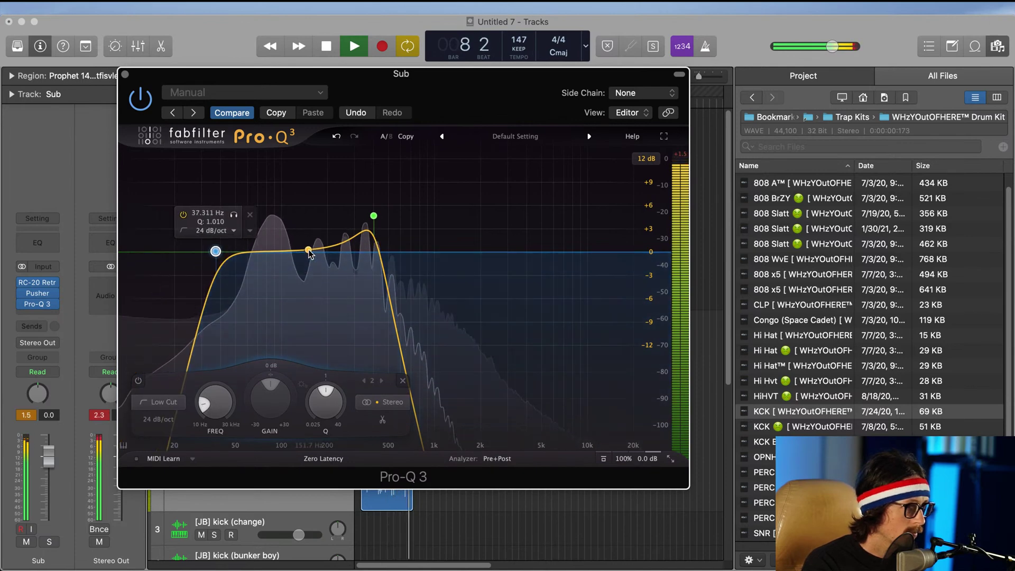
Step: Add a low shelf of -1.39 dB at about 187 Hz and move the high cut to about 577 Hz with Q about 2.17
left_click(276, 260)
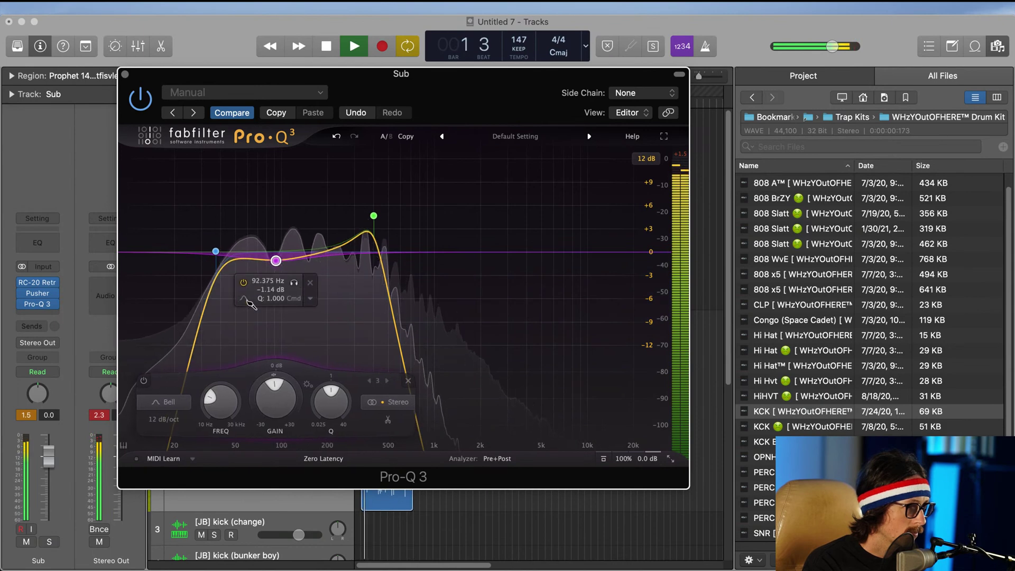
left_click(258, 313)
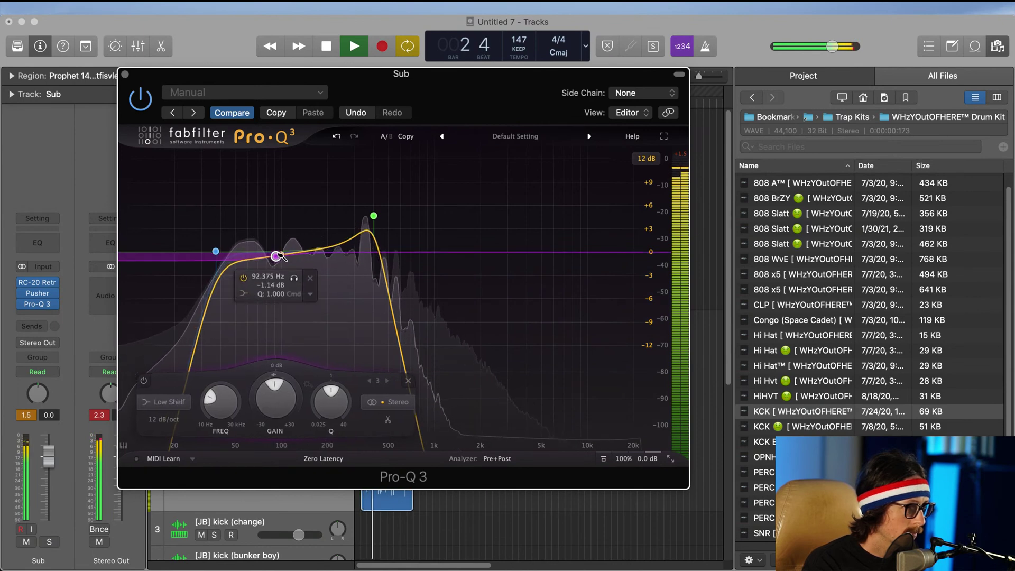
left_click_drag(280, 258, 325, 257)
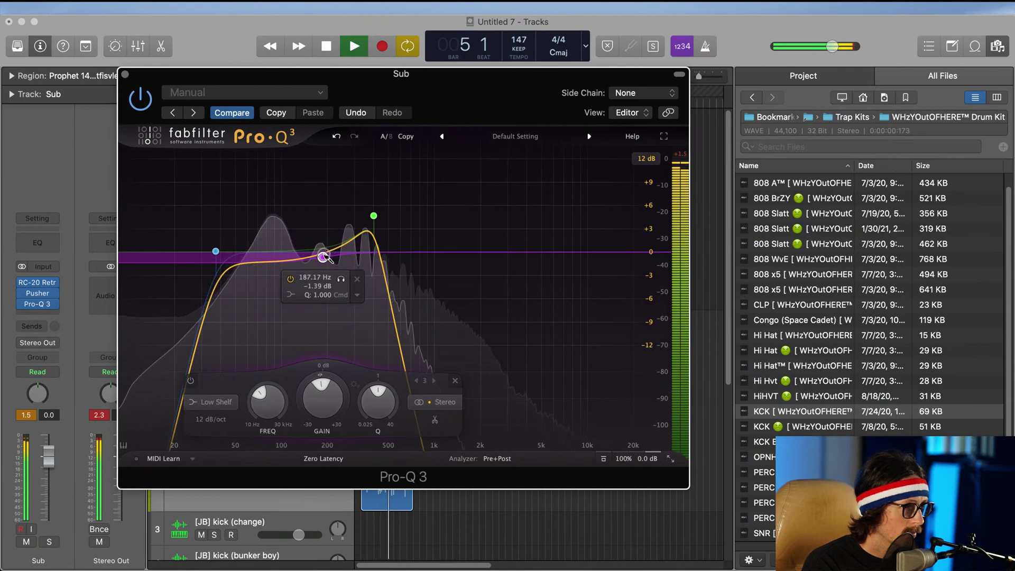
left_click_drag(374, 215, 402, 204)
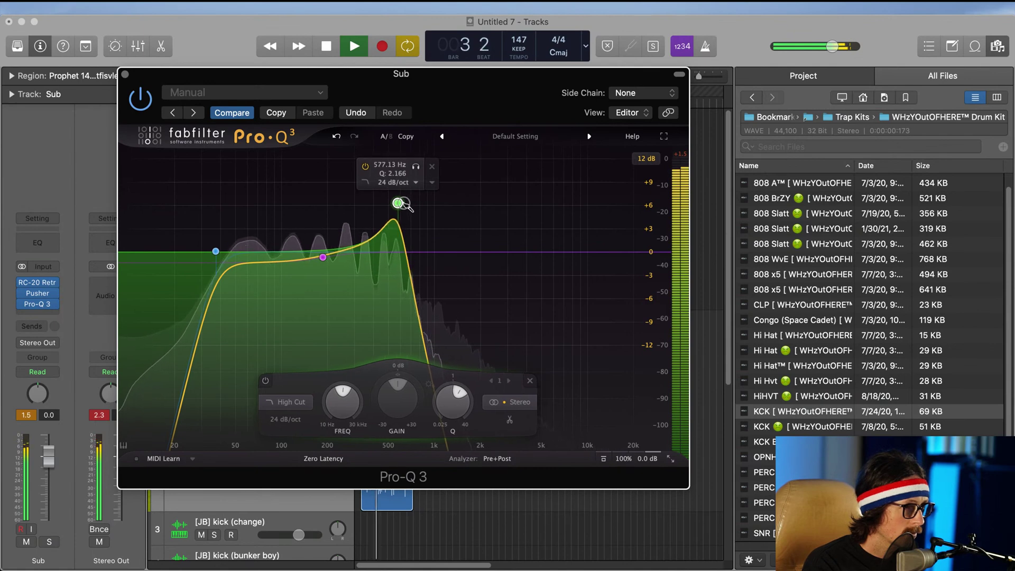
mouse_move(318, 257)
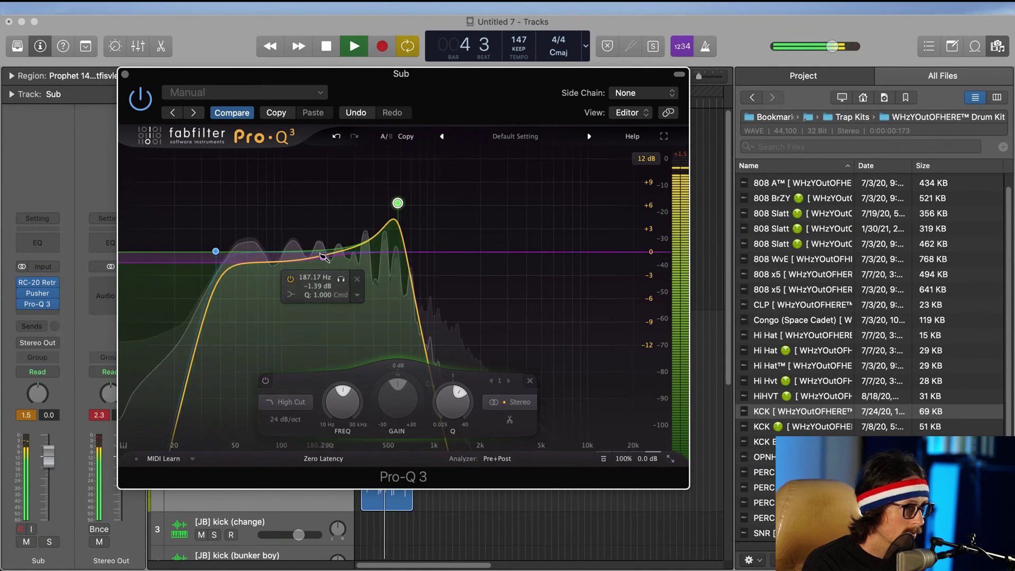
Step: Lower the Sub track's volume to -0.9 dB and unmute the Prophet 147 bpm track
left_click(125, 75)
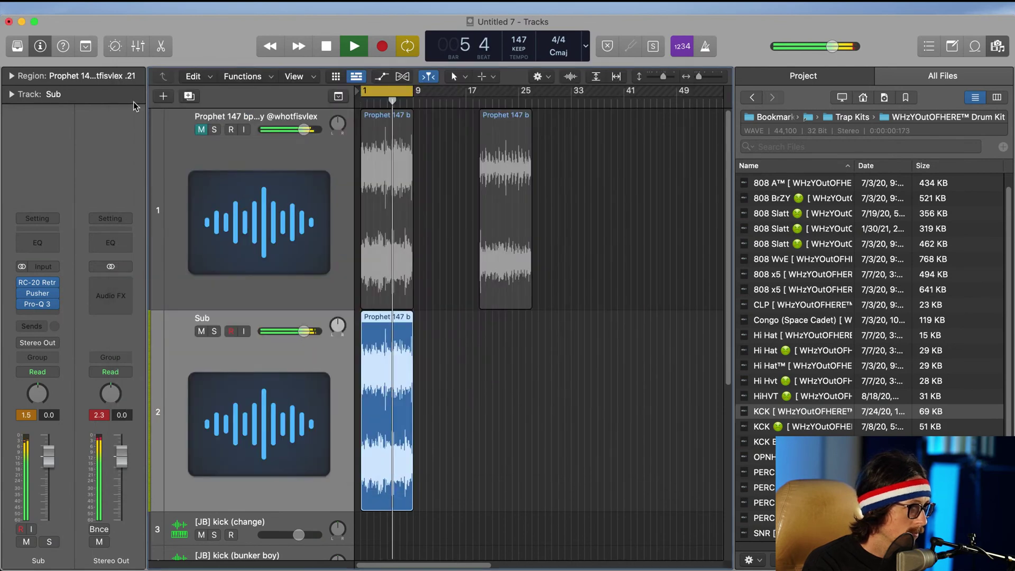
left_click_drag(49, 460, 49, 463)
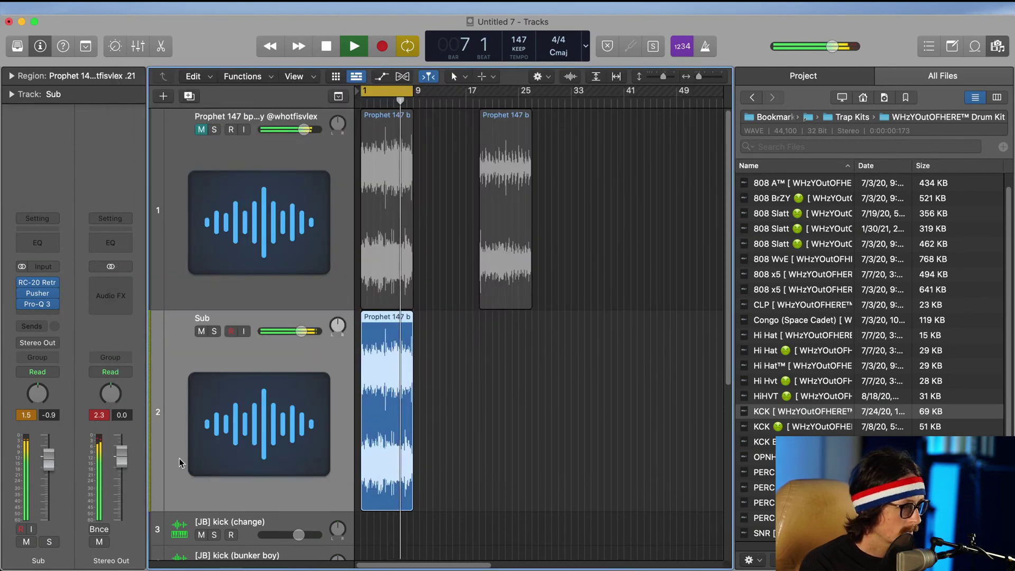
left_click(210, 106)
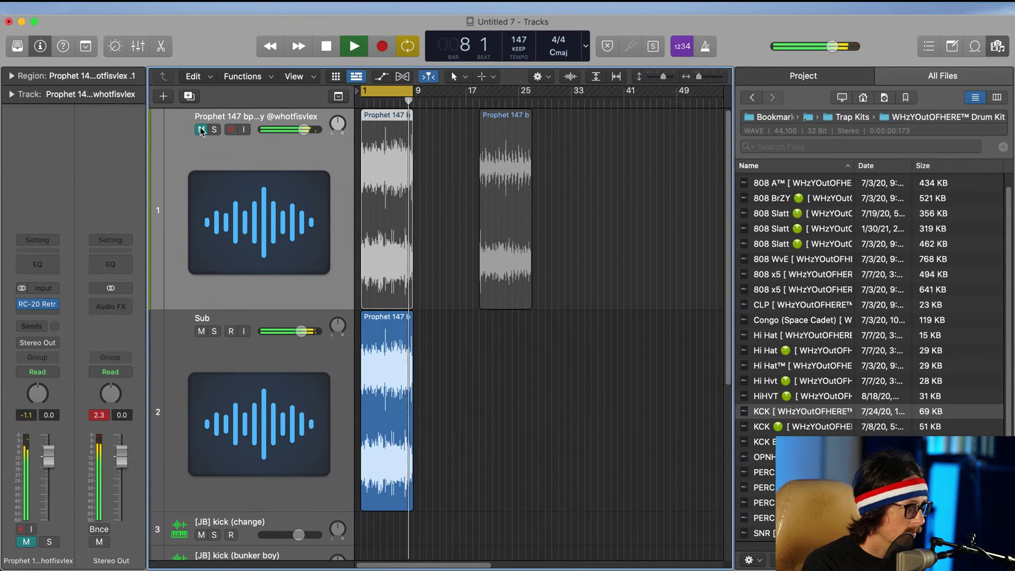
left_click(219, 167)
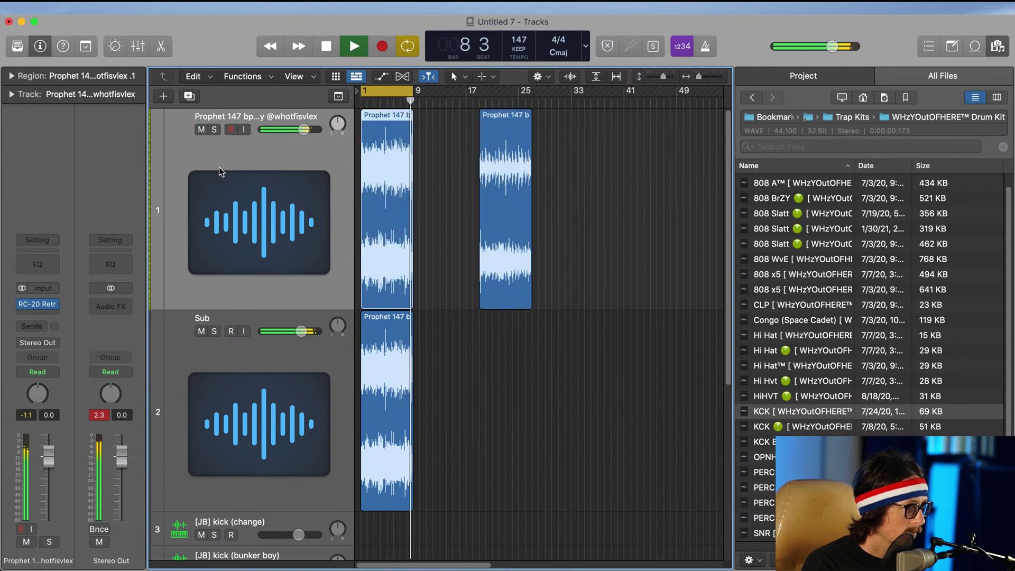
Step: Add Pro-Q 3 to the Prophet track with a 24 dB/oct low cut at about 272 Hz
left_click(47, 314)
left_click(143, 333)
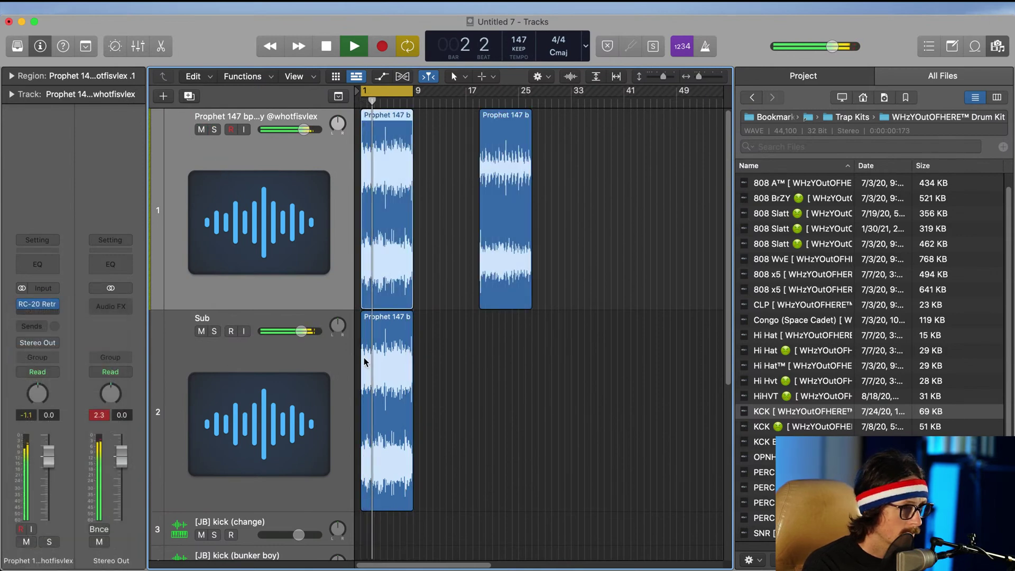
left_click(390, 333)
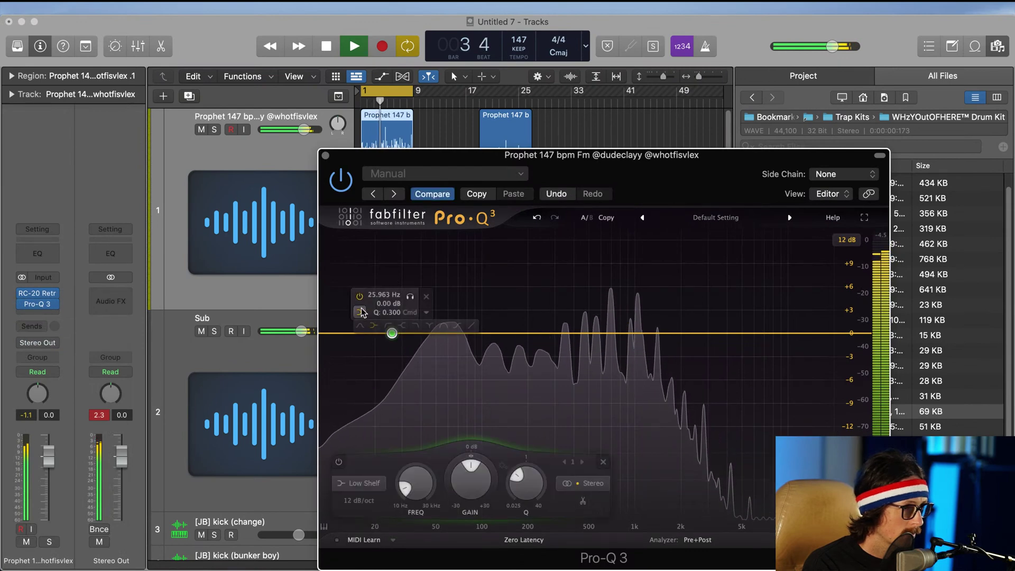
left_click(389, 325)
left_click_drag(390, 408, 548, 327)
left_click(547, 309)
left_click(558, 360)
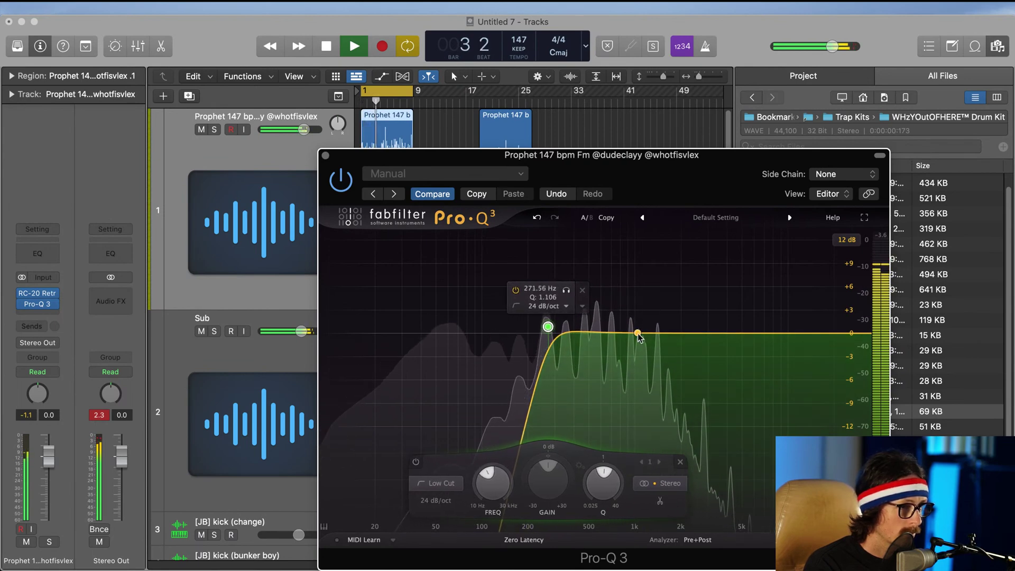
Step: Add a 12 dB/oct high cut just below 2 kHz to the Prophet track's EQ, then close the plug-in
left_click(765, 332)
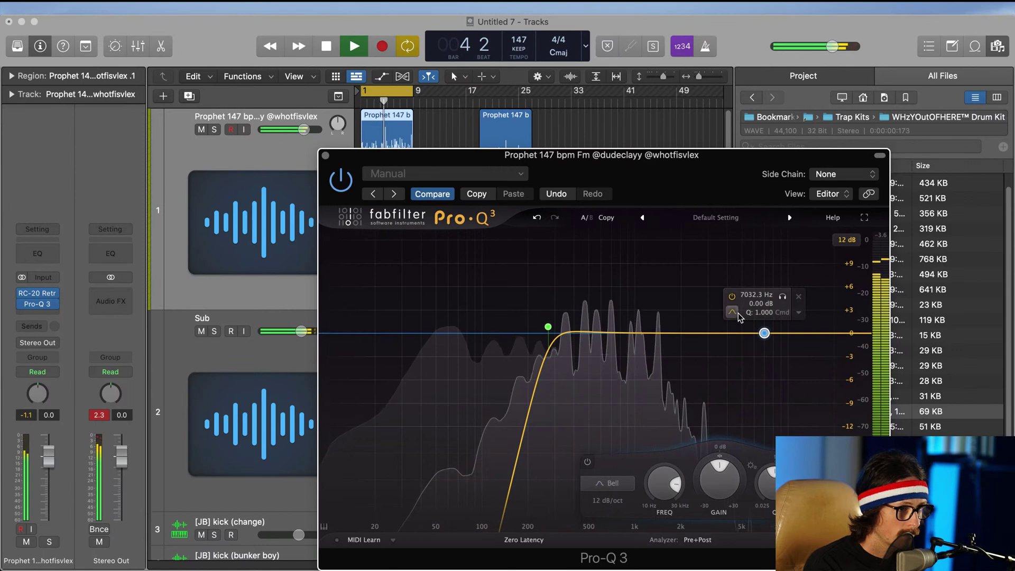
left_click(788, 326)
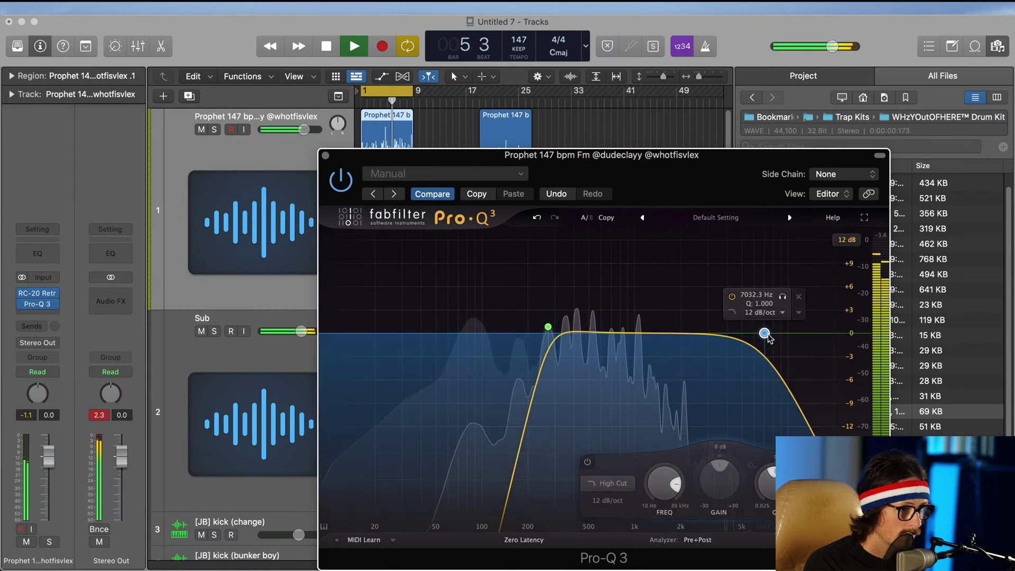
left_click_drag(764, 330, 674, 325)
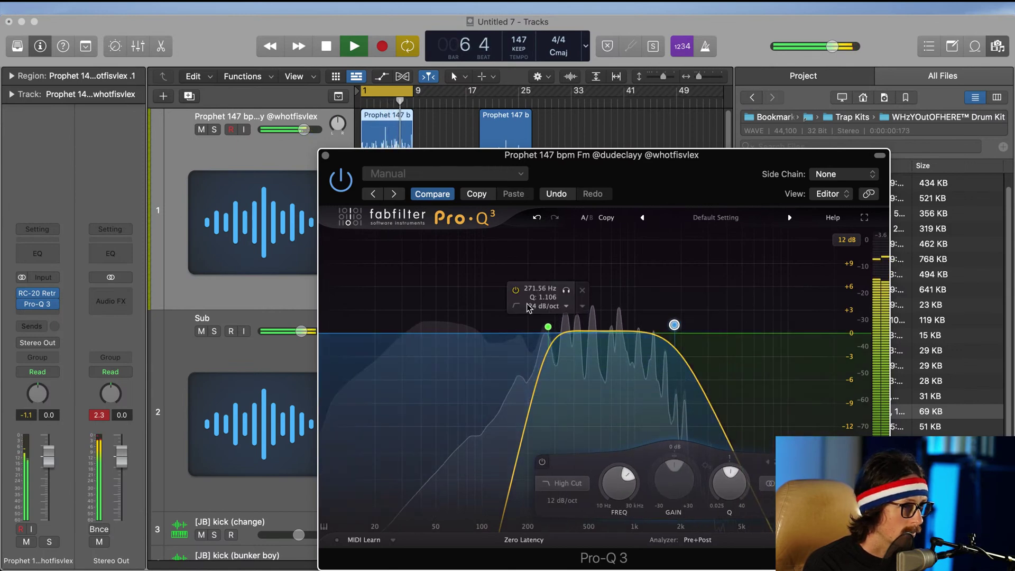
left_click(325, 156)
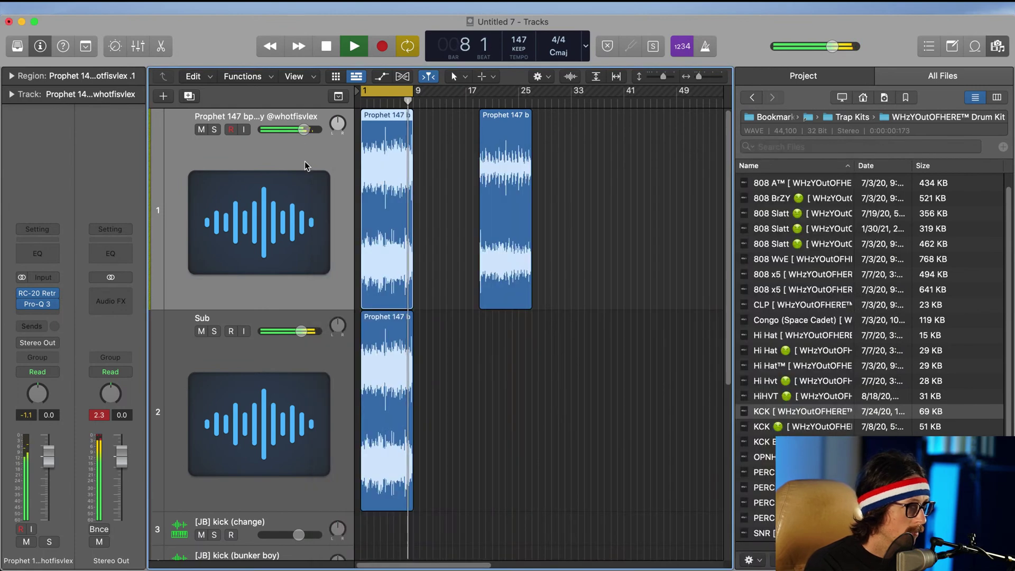
Step: In the Prophet track's RC-20, set the wobble balance to Wow 100% and Flutter 42%, and disable Distort
left_click(37, 293)
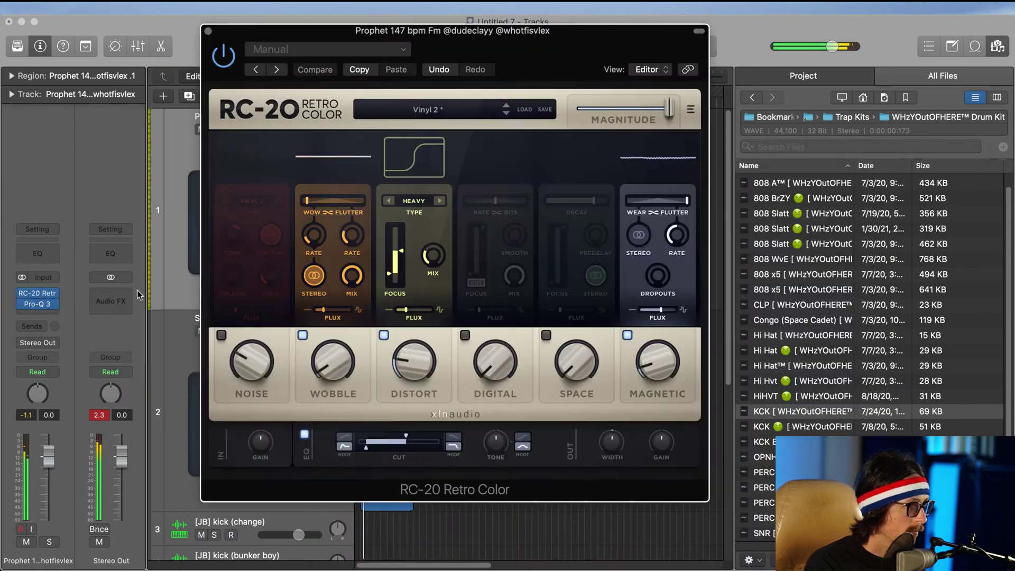
mouse_move(324, 309)
left_mouse_down()
mouse_move(333, 314)
mouse_move(320, 317)
left_mouse_up()
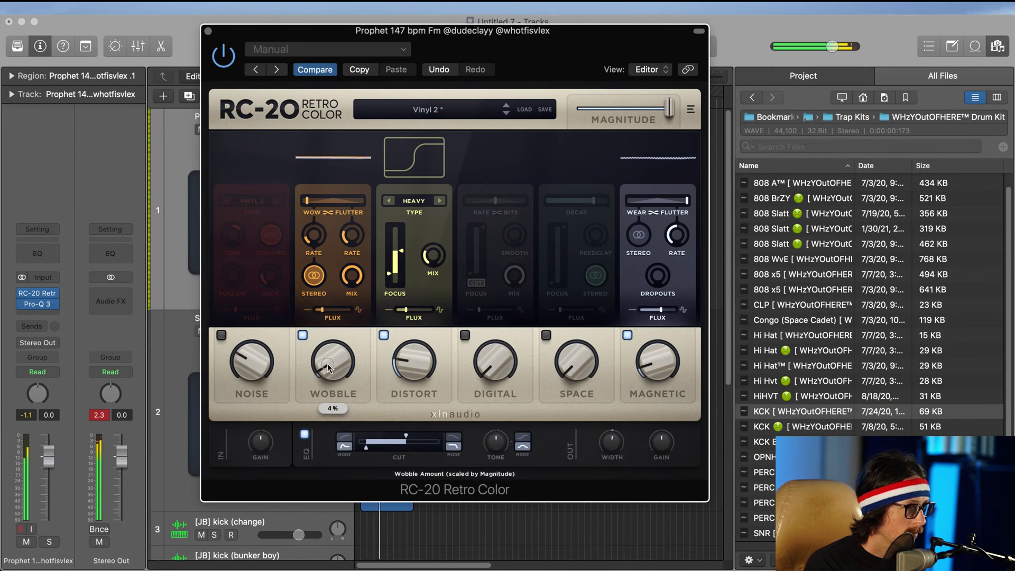
mouse_move(314, 202)
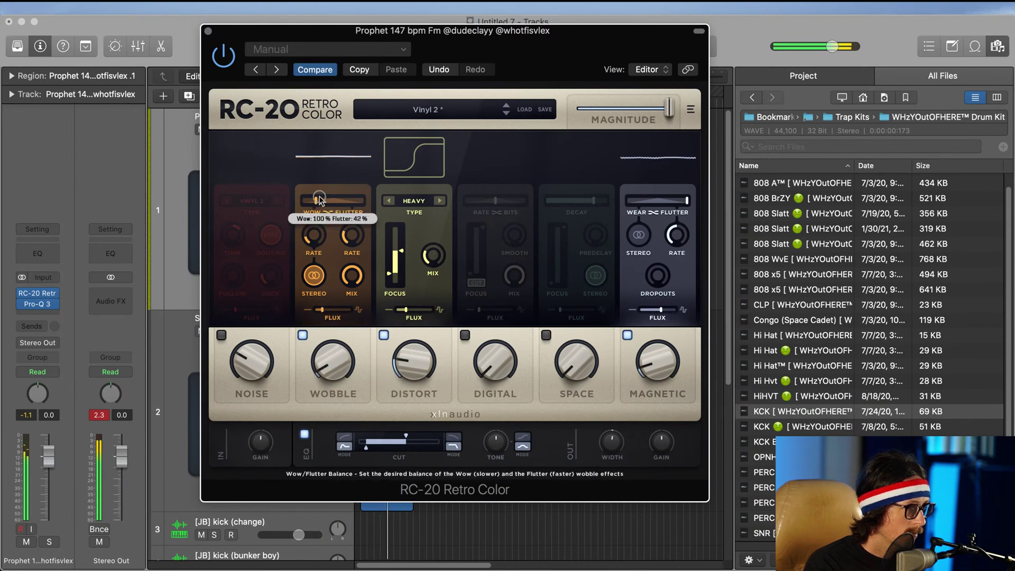
mouse_move(313, 244)
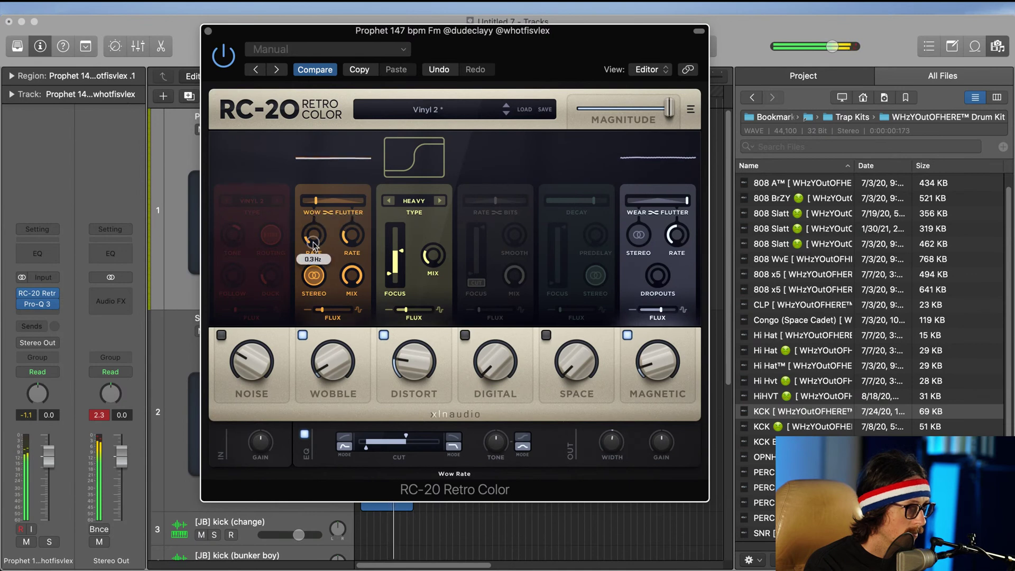
left_click(313, 276)
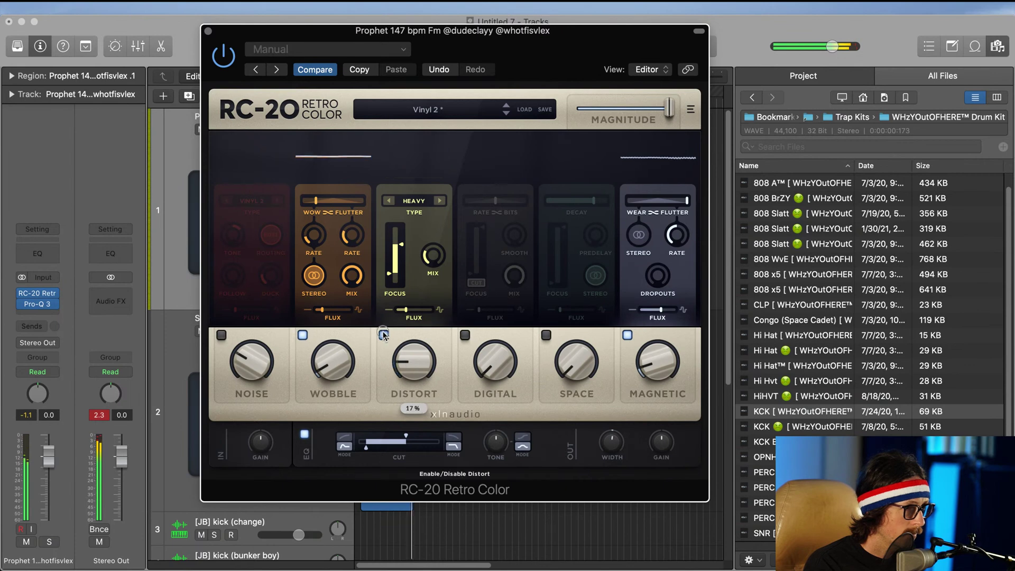
left_click(383, 335)
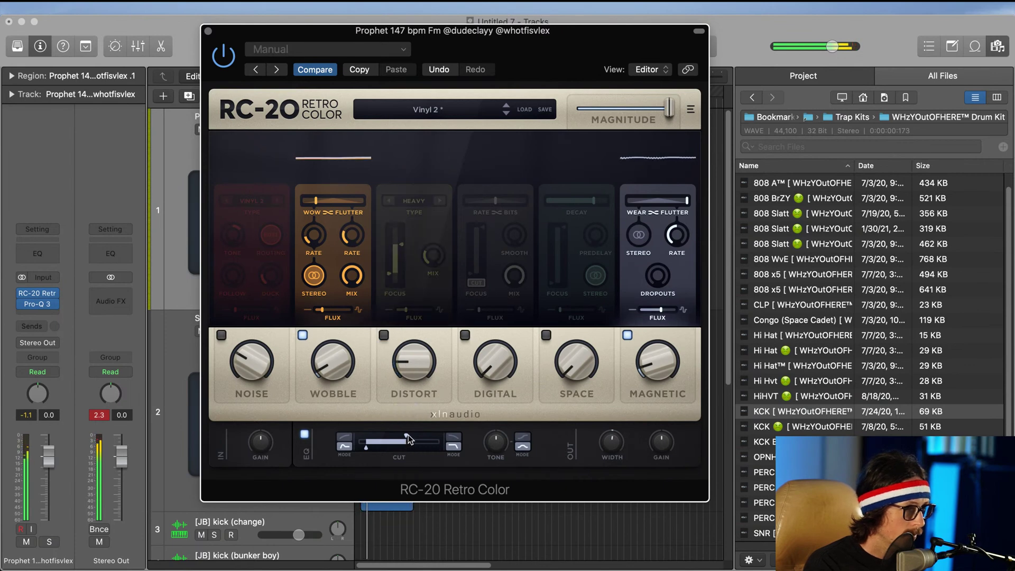
Step: Narrow RC-20's EQ cut range from both ends with the other high-cut mode, and enable the Space module
left_click_drag(408, 436, 373, 448)
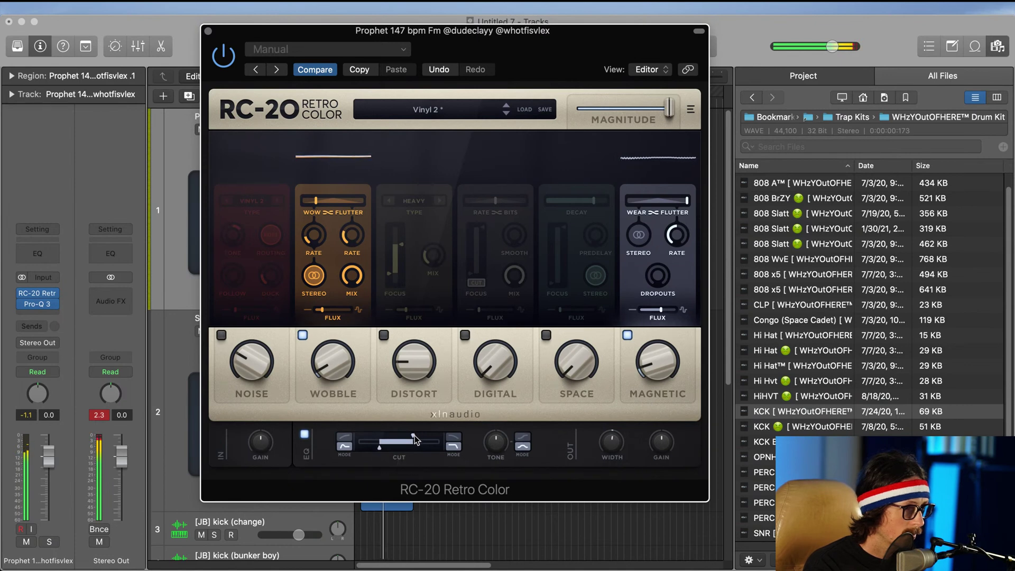
left_click_drag(414, 437, 417, 439)
left_click(448, 443)
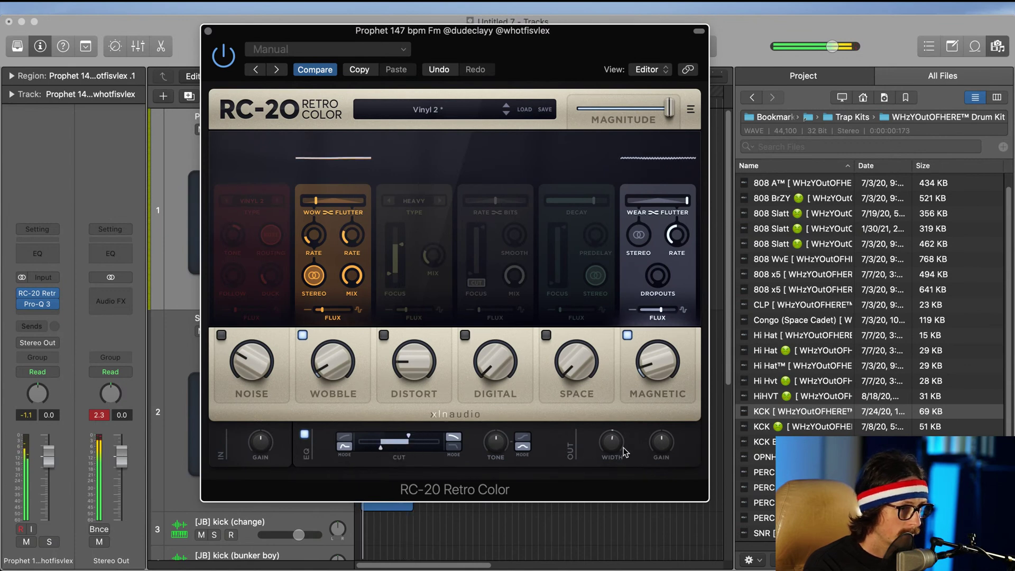
left_click(546, 334)
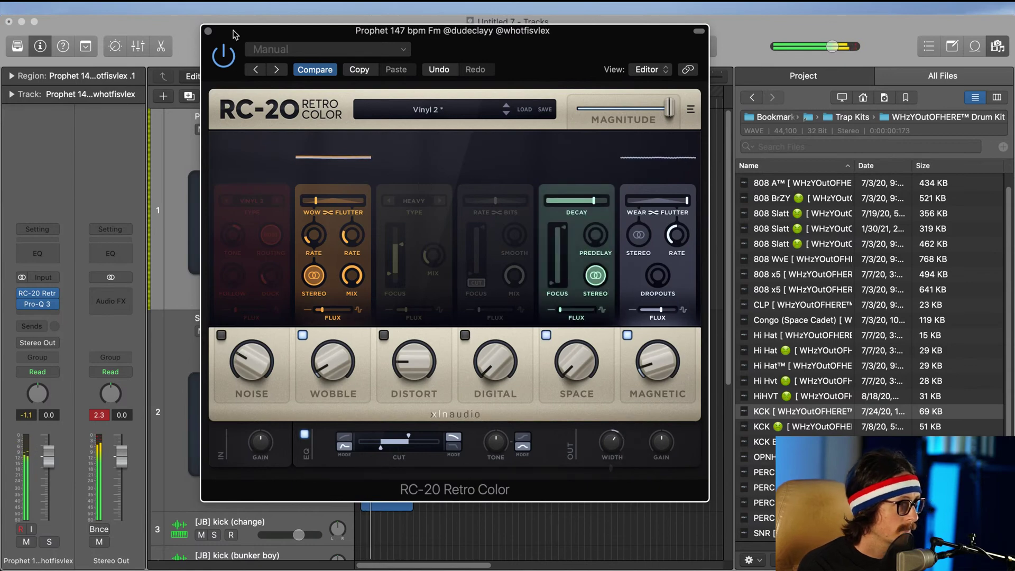
left_click(208, 31)
Step: Stop playback and create a pattern region at bar 1 on the [JB] kick (change) track
scroll(261, 383, "down", 5)
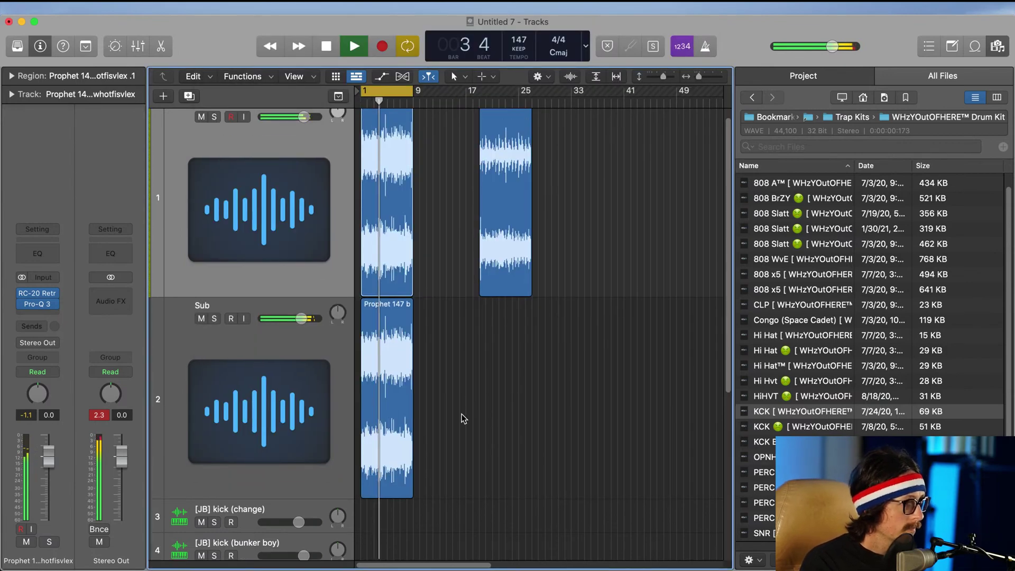
left_click(247, 399)
key("space")
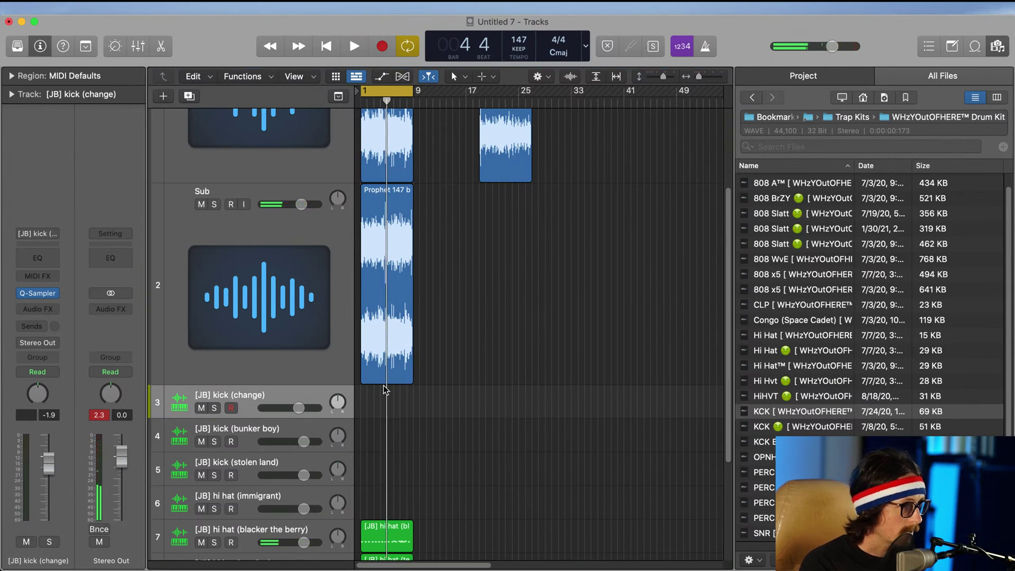
key("z")
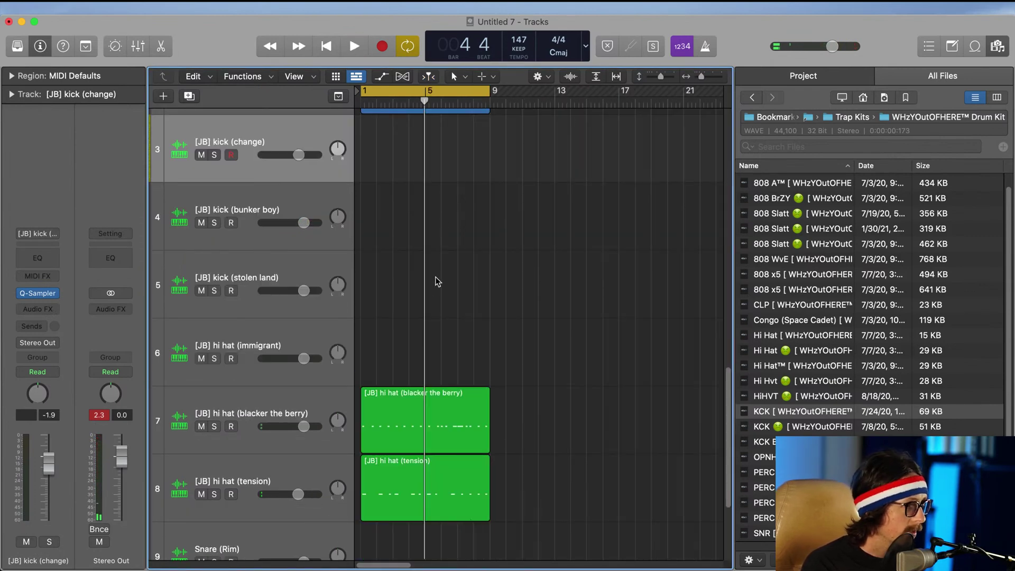
scroll(464, 294, "up", 2)
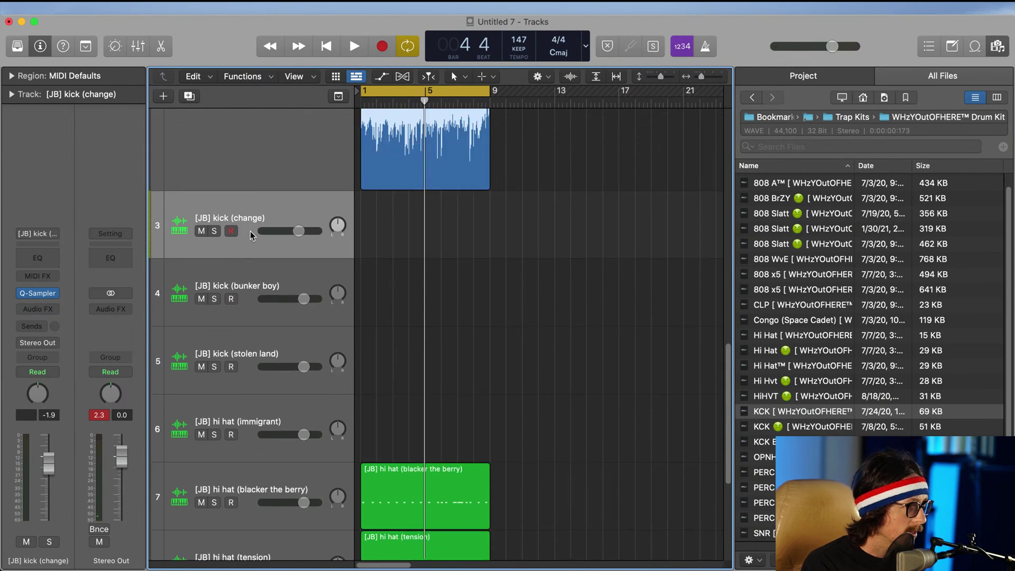
right_click(385, 225)
left_click(408, 249)
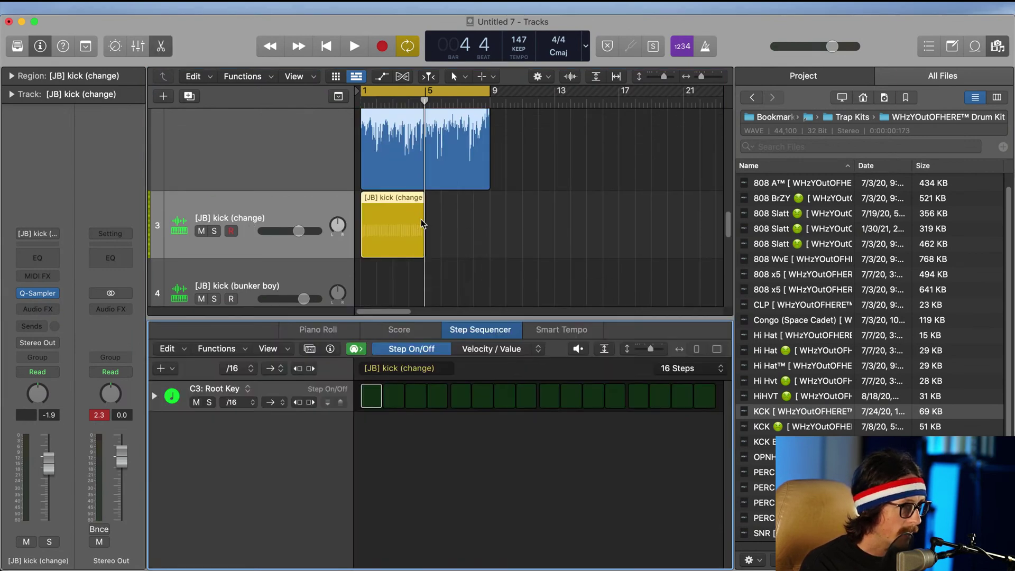
left_click(400, 235)
Step: Set the kick pattern's length to 64 steps
key("space")
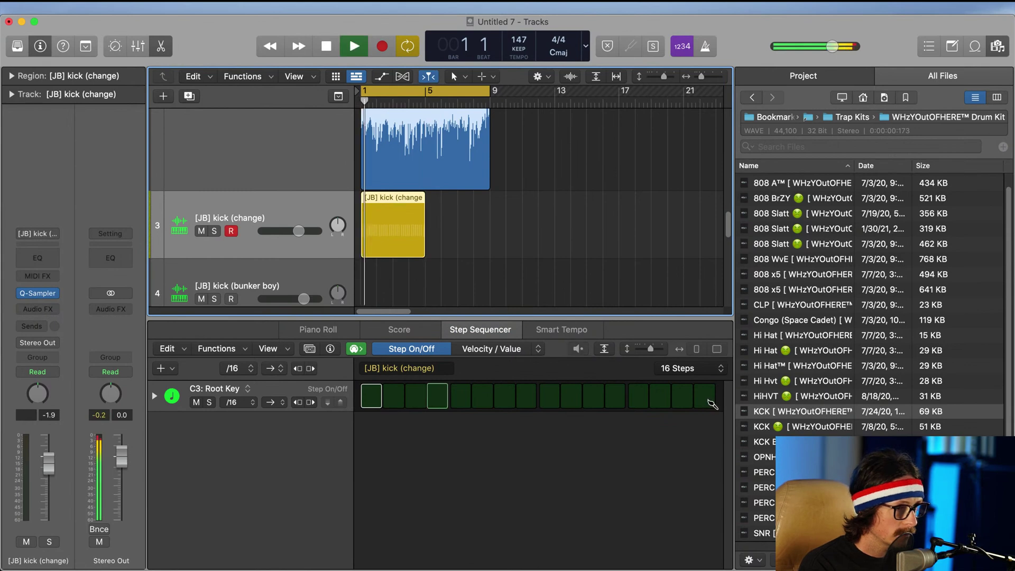
left_click(687, 368)
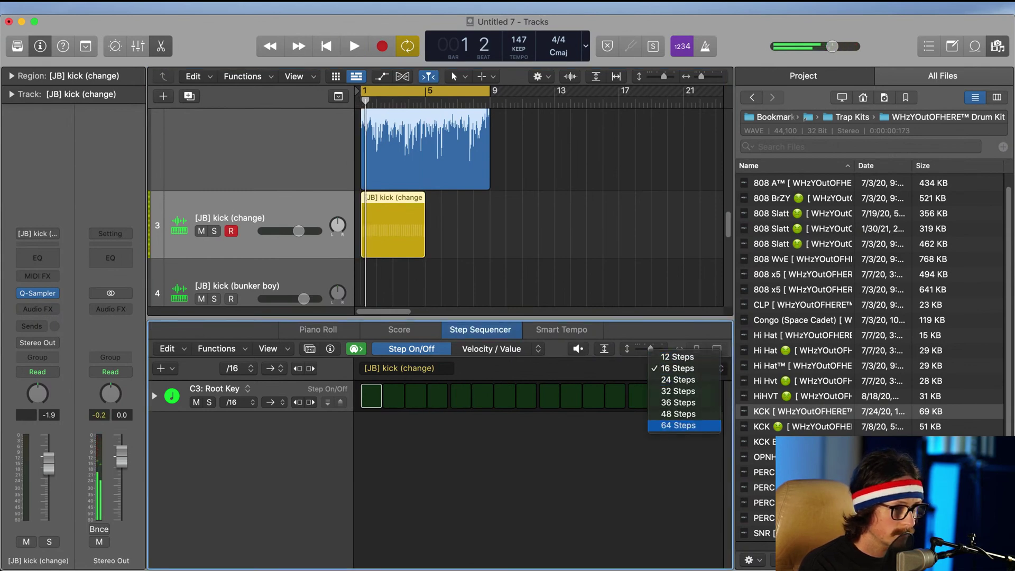
left_click(655, 425)
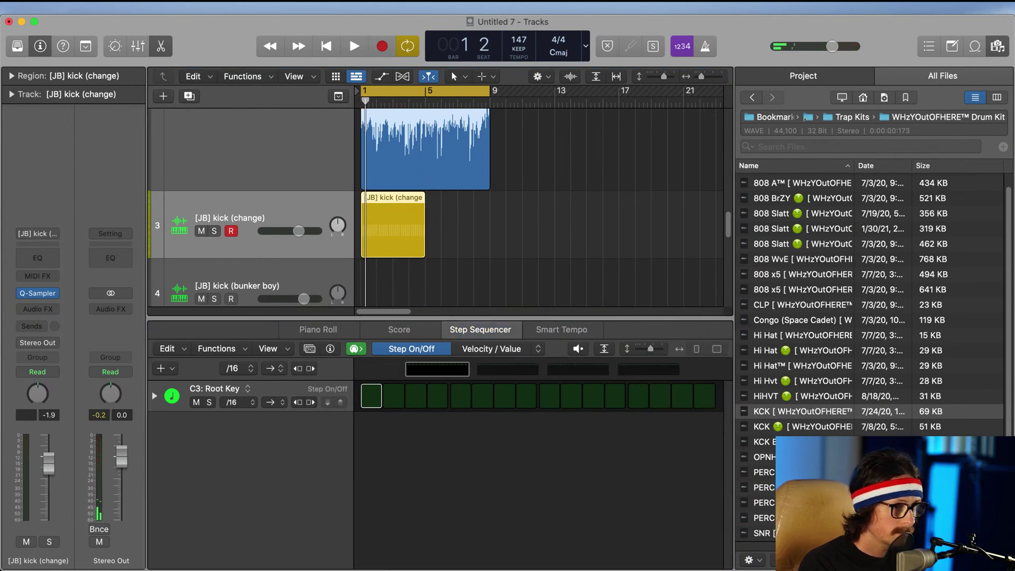
left_click(439, 279)
key("space")
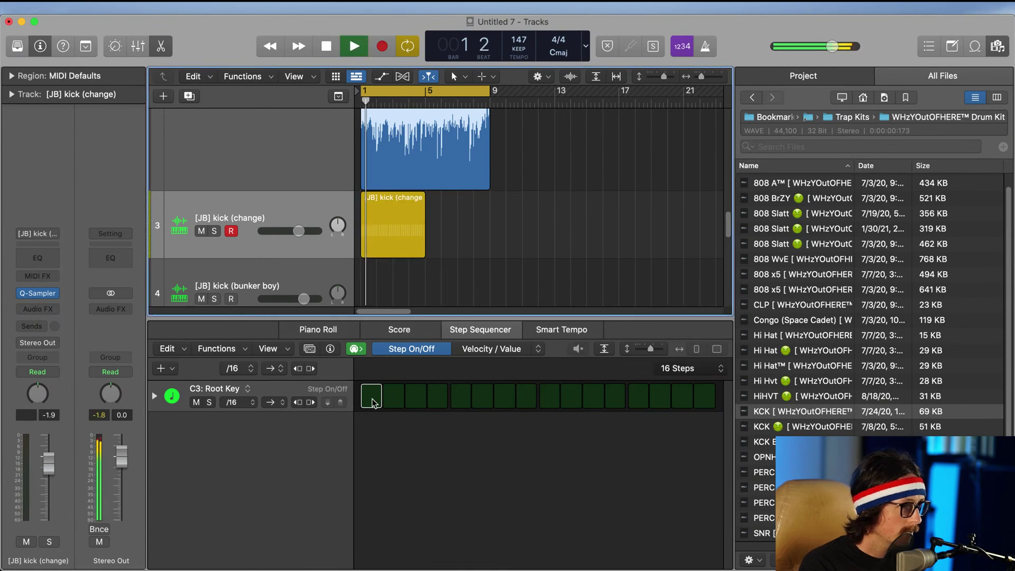
left_click(371, 396)
key("space")
left_click(450, 241)
key("Delete")
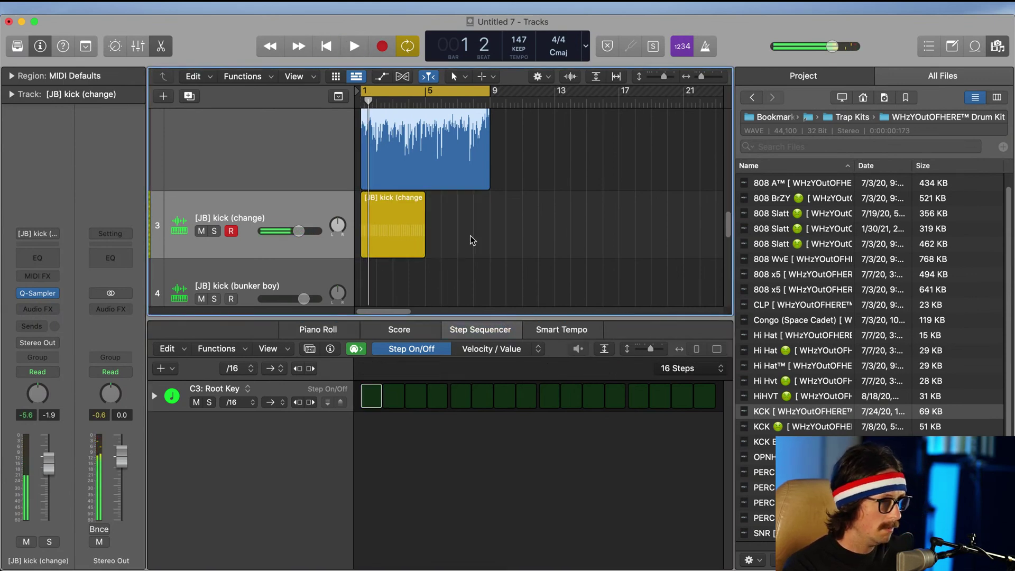
Step: Turn on the first step of the kick pattern's C3 row and play it back with the samples
left_click(384, 242)
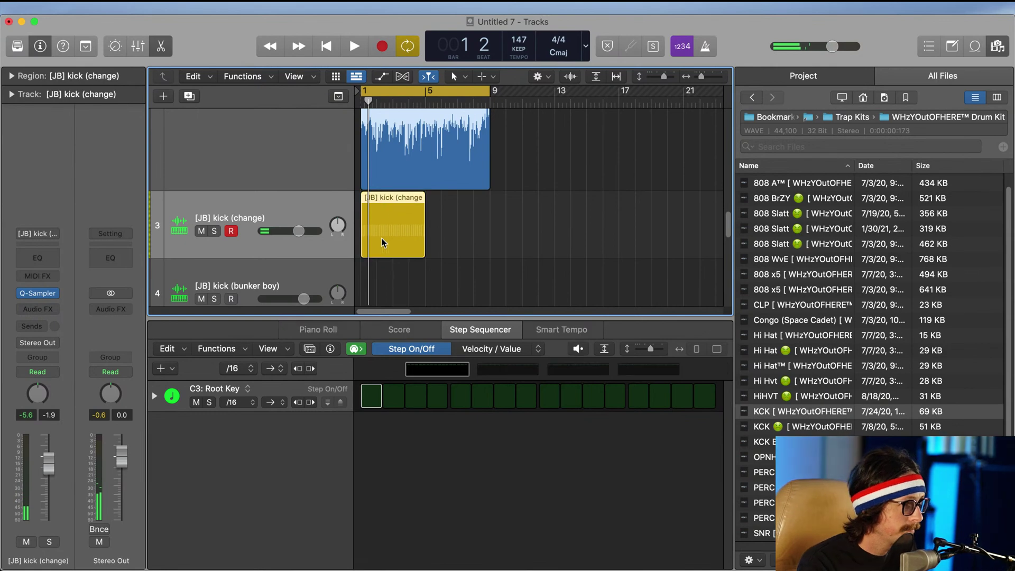
left_click(372, 396)
key("space")
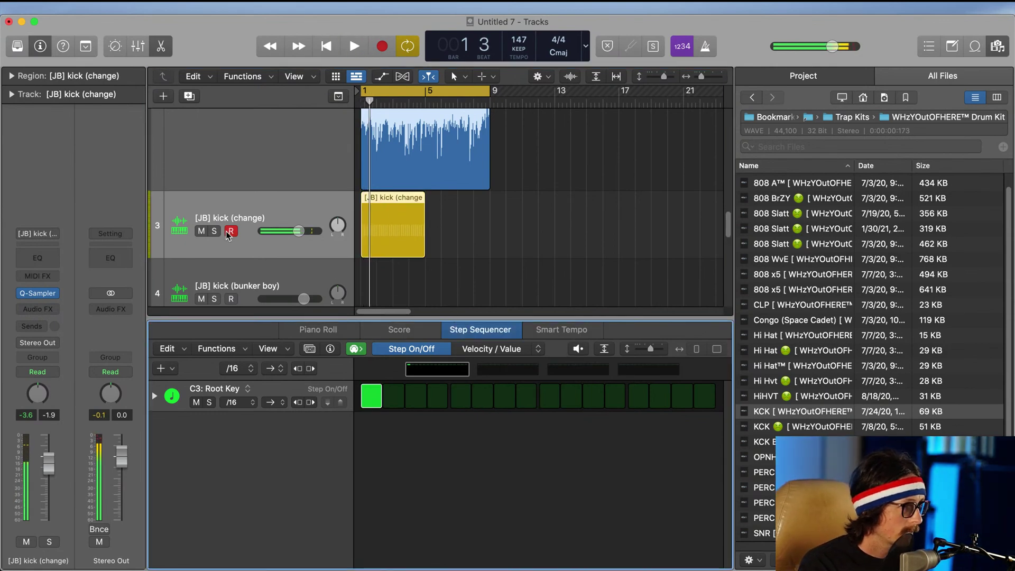
key("space")
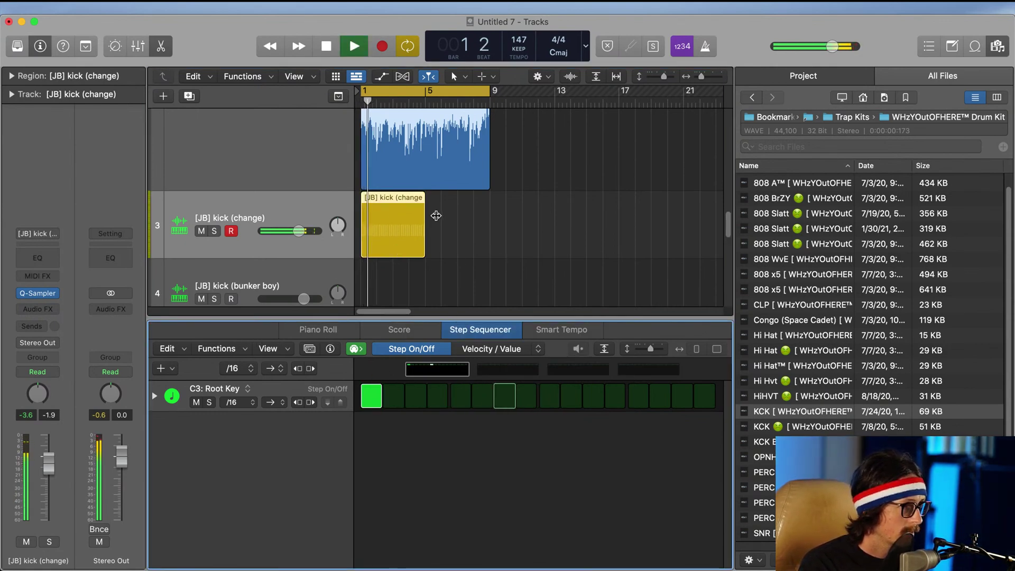
Step: Lower the Sub track's volume to about -4.3 dB while the loop plays
scroll(381, 211, "up", 5)
left_click(315, 206)
left_click(531, 221, "ctrl+alt")
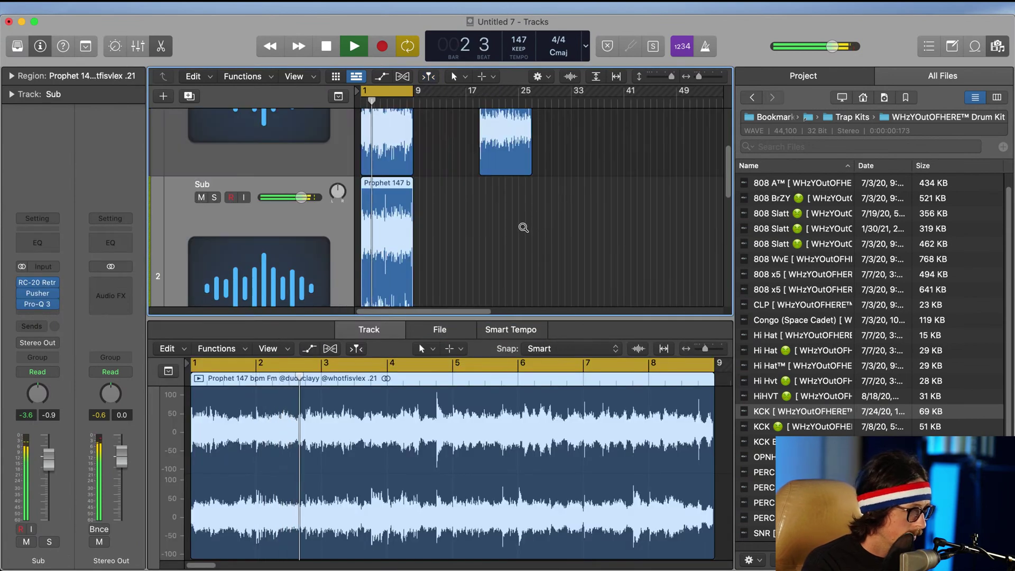
key("space")
key("space")
left_click_drag(300, 197, 280, 210)
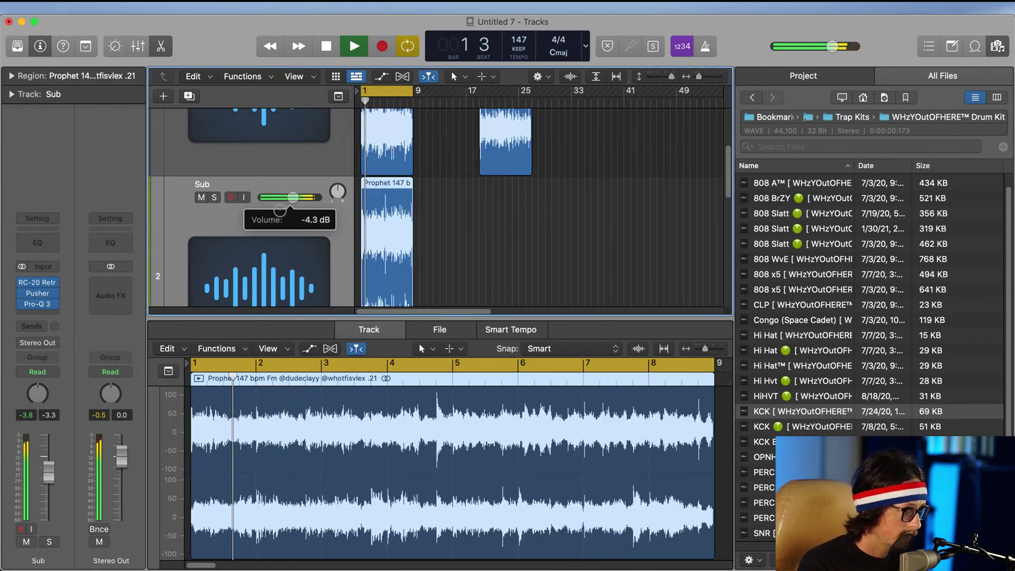
Step: Lower the Prophet sample track's volume and set the Sub track's volume to about -5.7 dB while the loop plays
scroll(283, 209, "up", 4)
scroll(294, 126, "up", 2)
key("space")
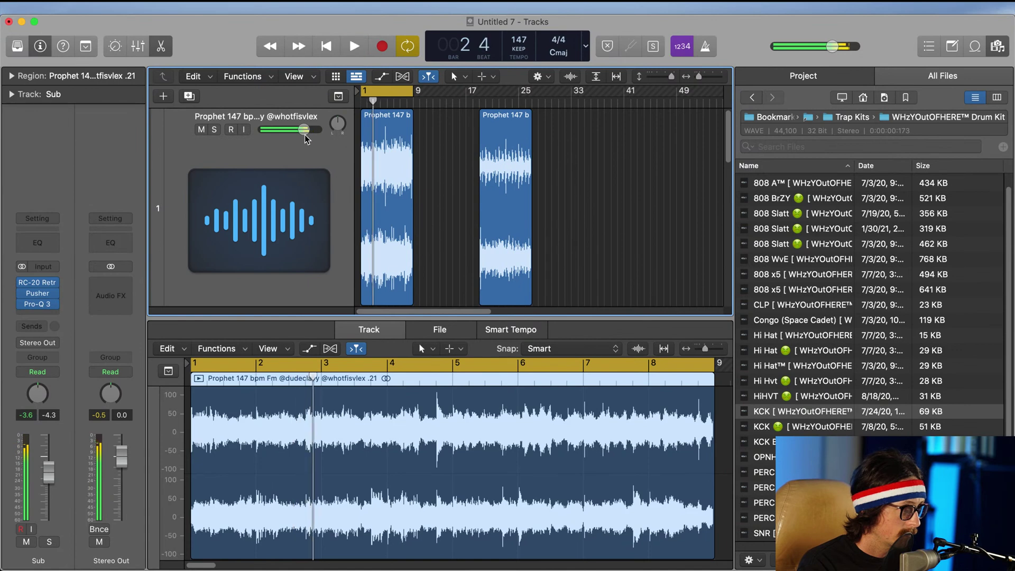
key("space")
left_click_drag(305, 136, 291, 136)
scroll(295, 233, "down", 3)
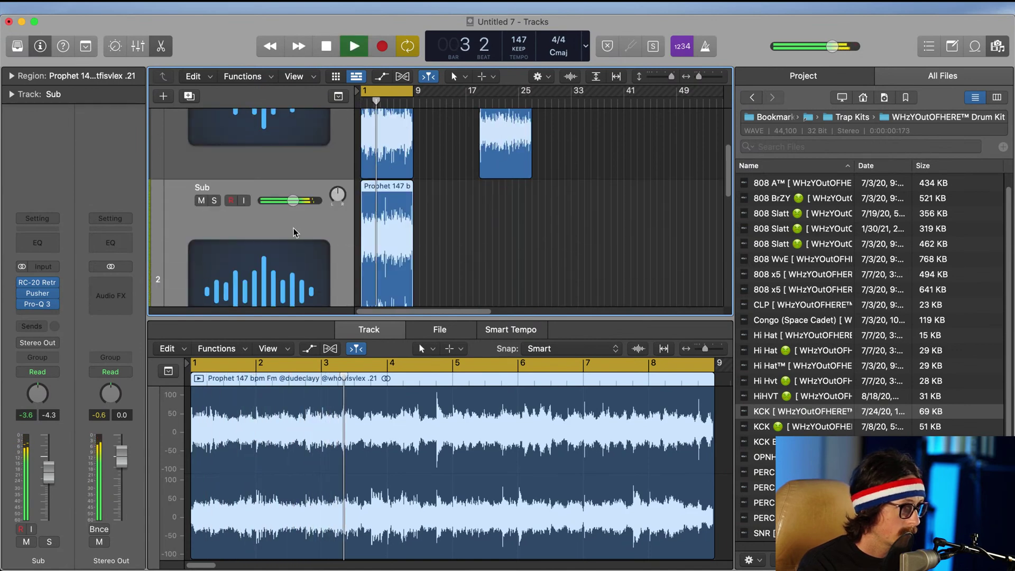
left_click_drag(293, 200, 290, 200)
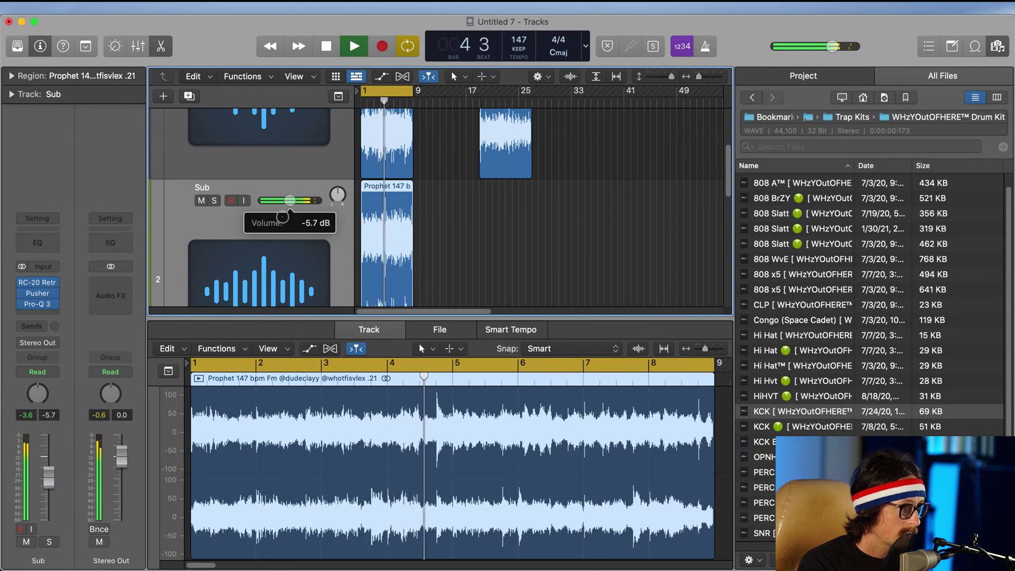
Step: Move the kick pattern region down to the [JB] kick (bunker boy) track to hear it there, and stop playback
scroll(275, 232, "down", 5)
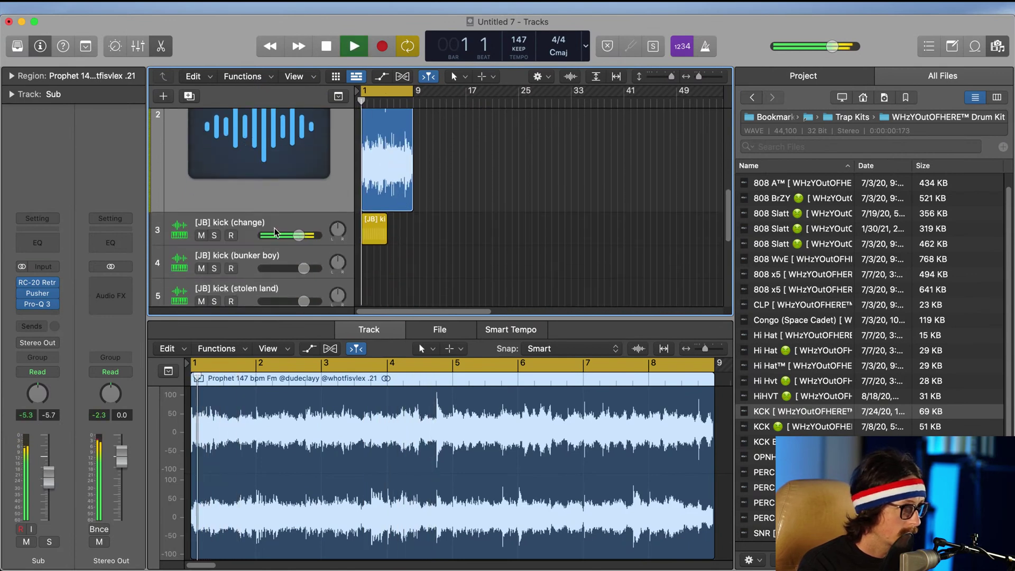
left_click(374, 228)
left_click_drag(375, 229, 368, 254)
key("space")
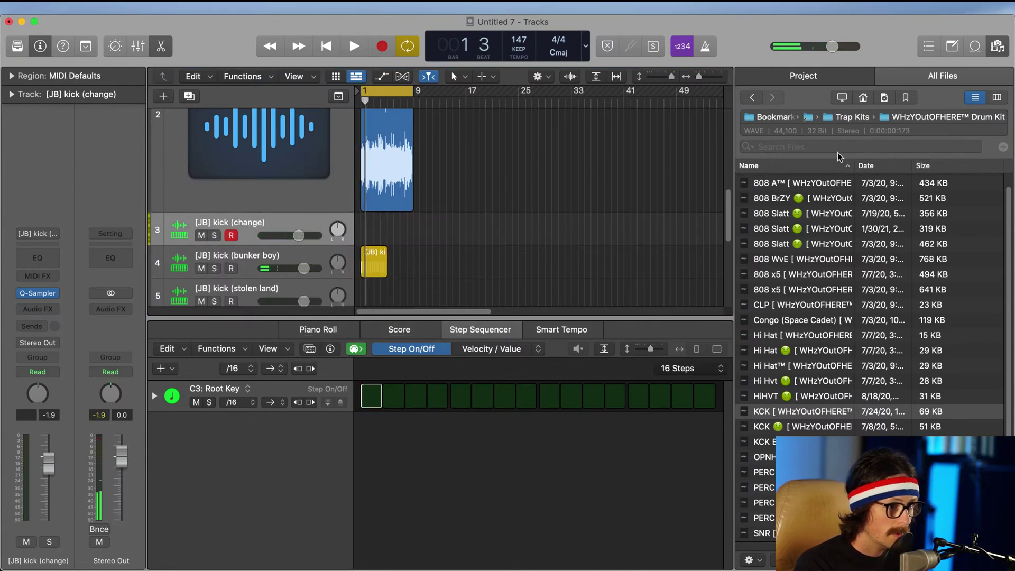
Step: Browse the Trap Kits samples to the Kicks folder inside Beat Gang's BeatGang-BLM Drumkit
scroll(812, 254, "up", 1)
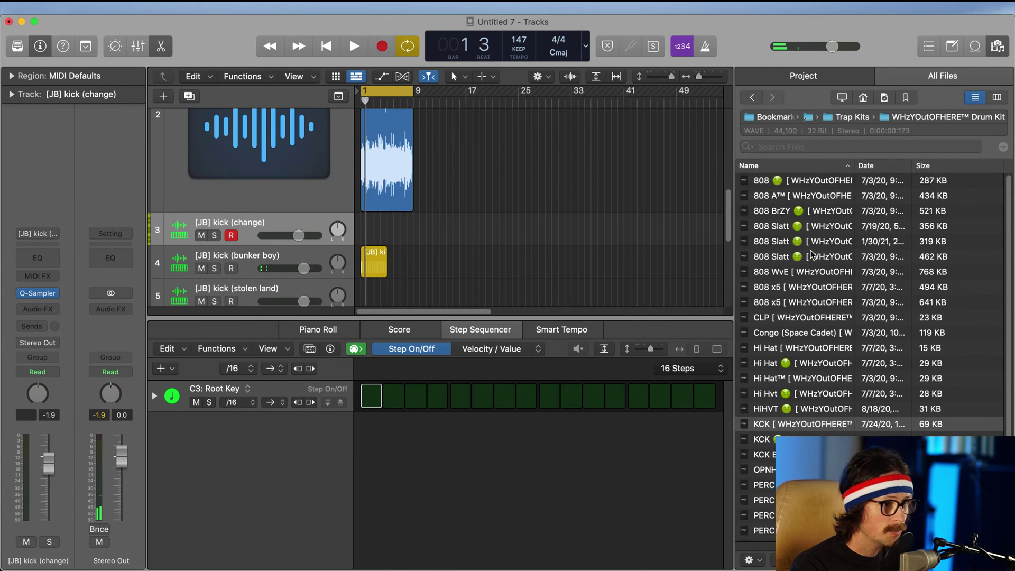
left_click(753, 101)
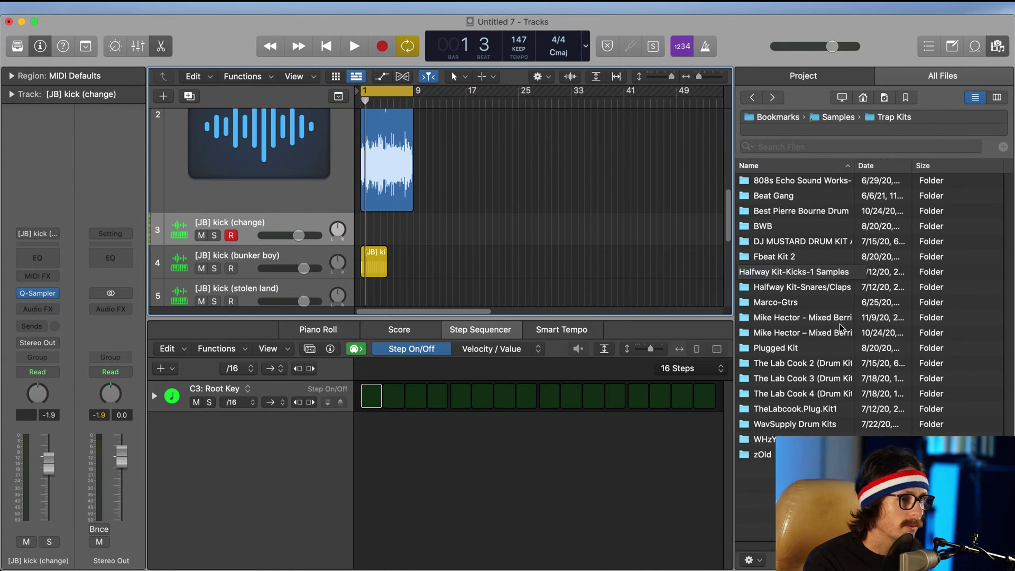
double_click(791, 196)
double_click(800, 182)
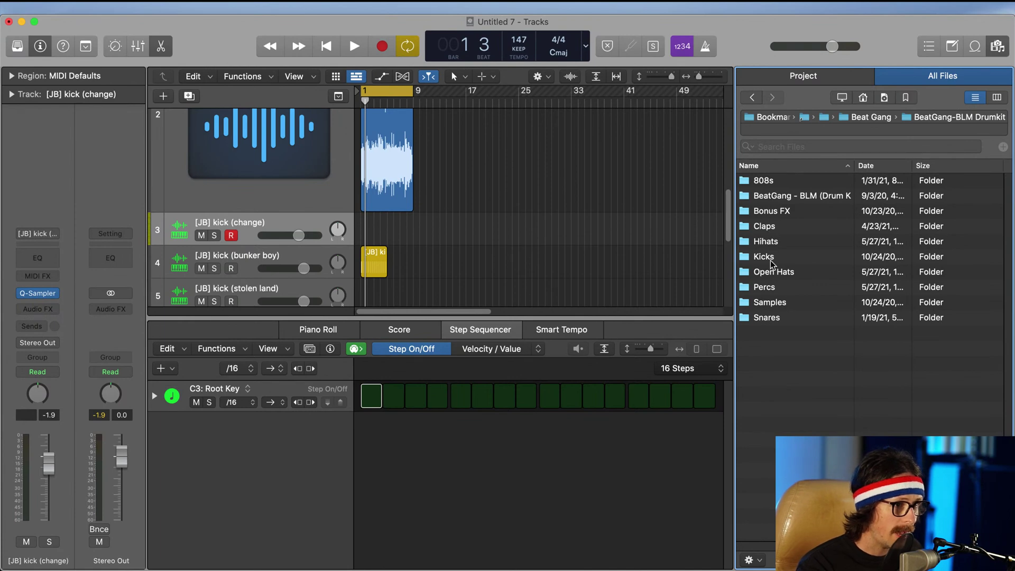
double_click(768, 257)
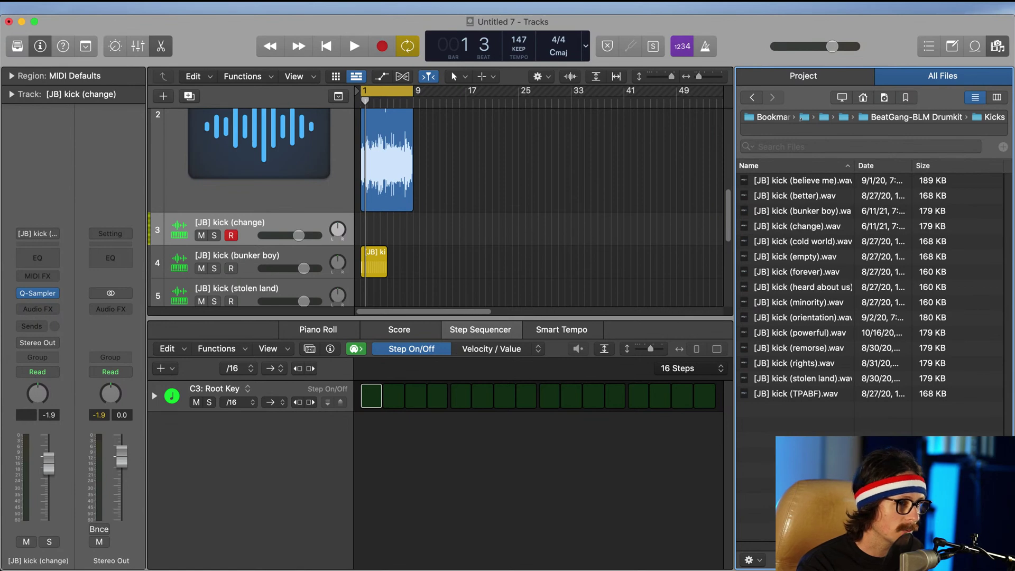
Step: Audition the [JB] kick samples one after another in the Kicks folder, going back over the last few to compare them
left_click(805, 185)
key("Down")
key("Down")
key("Down")
key("Down")
key("Down")
key("Down")
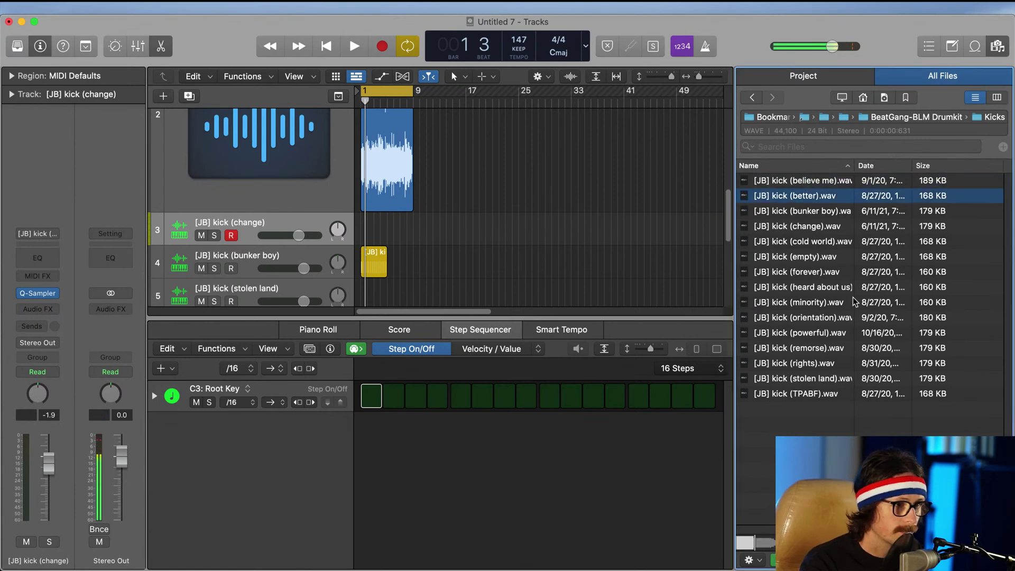
key("Down")
key("Down")
key("Down")
key("Down")
key("Down")
key("Down")
key("Down")
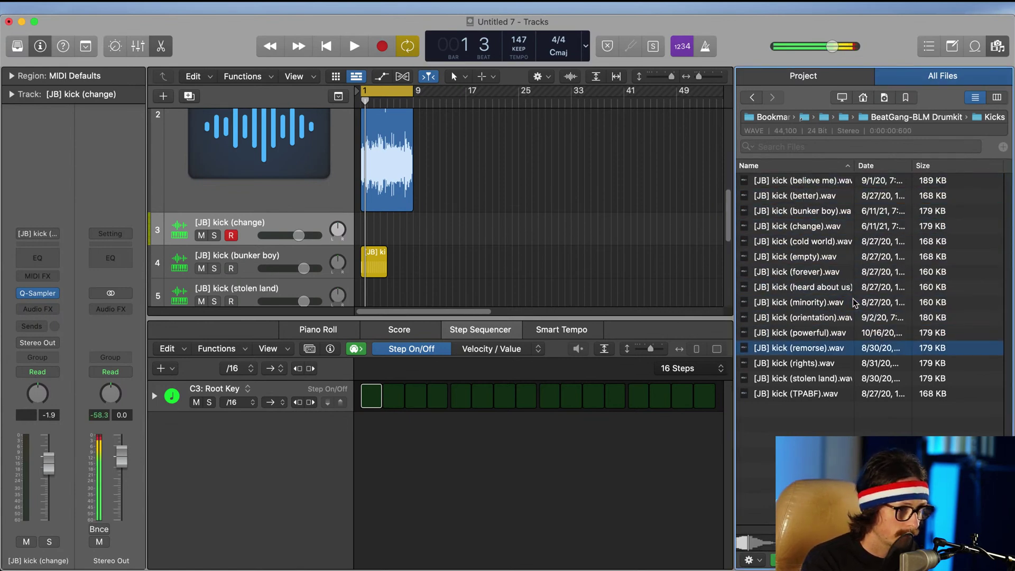
key("Down")
key("Up")
key("Up")
key("Up")
key("Up")
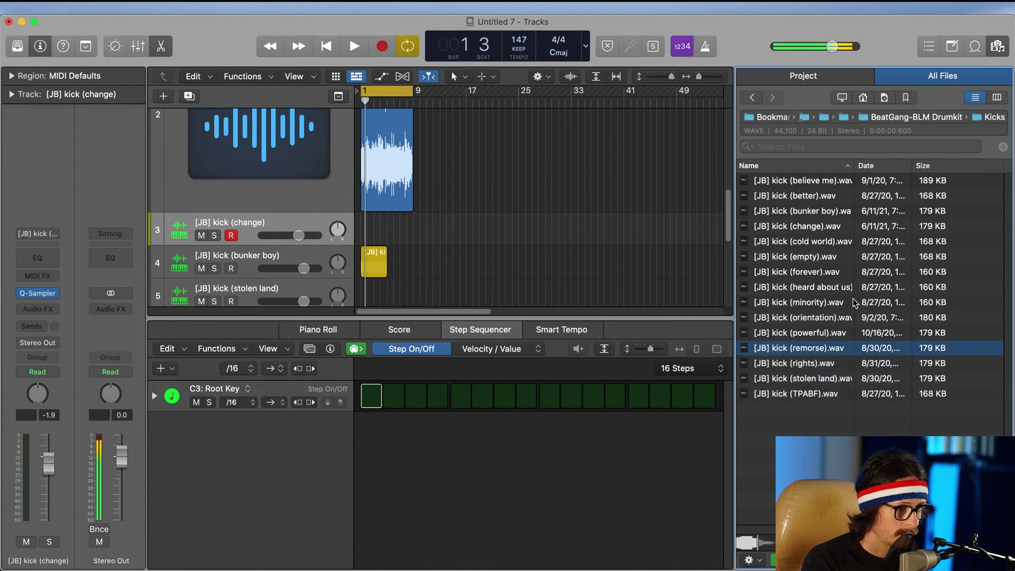
Step: Replace the [JB] kick (change) track's sample with [JB] kick (powerful).wav and move the kick pattern region back onto that track at bar 1
left_click_drag(759, 332, 228, 245)
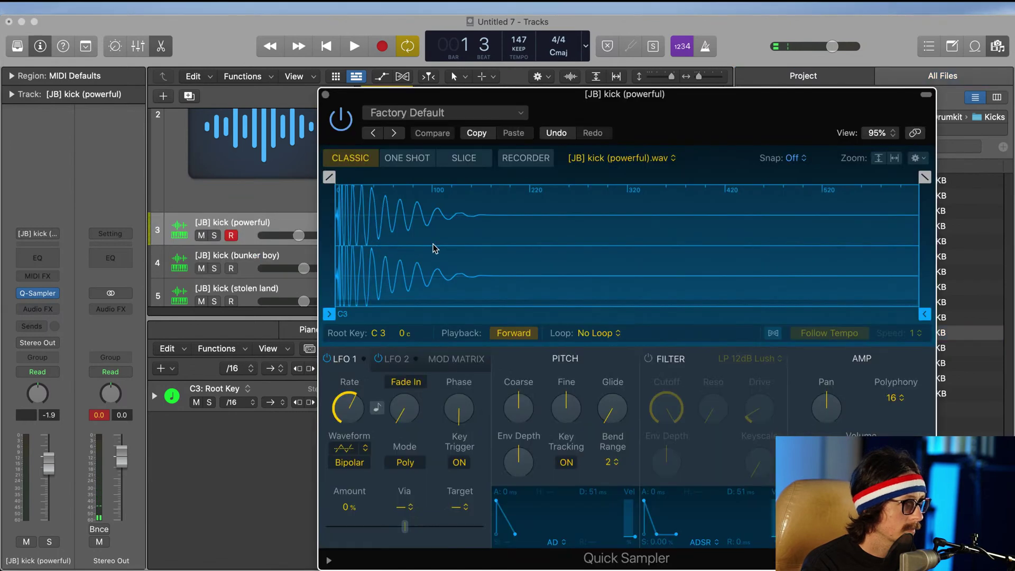
left_click(326, 94)
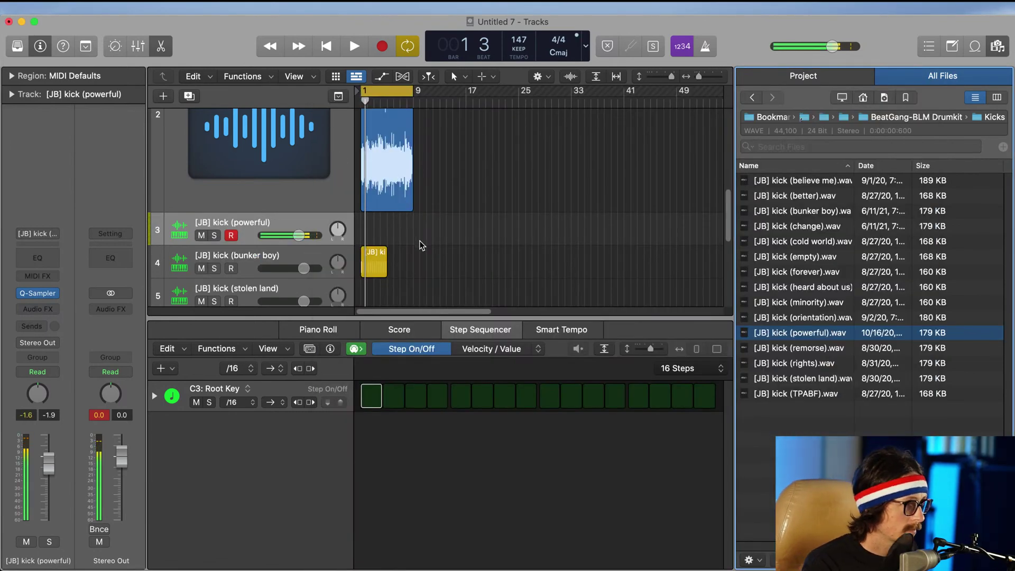
left_click_drag(376, 264, 362, 241)
key("space")
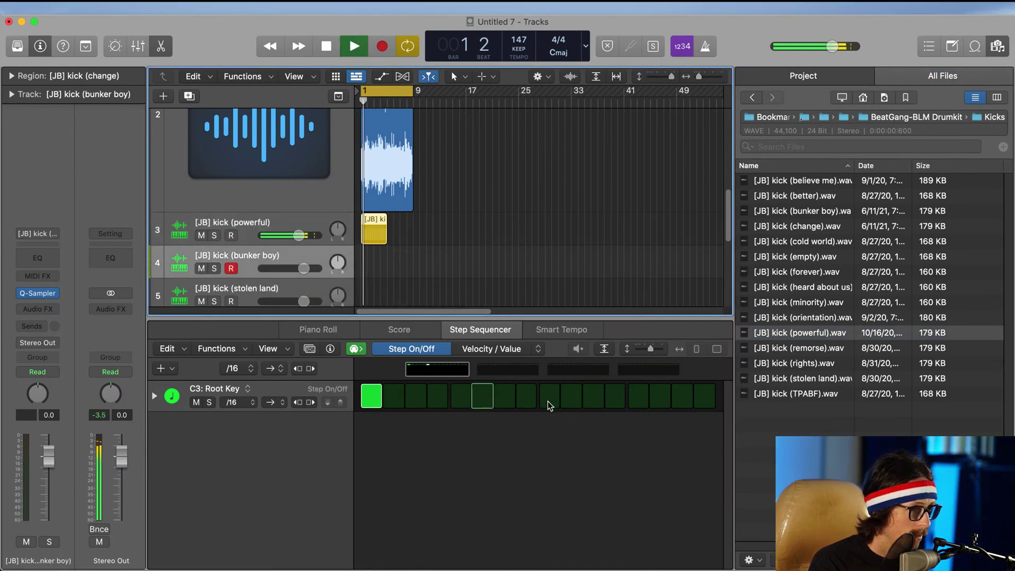
Step: Turn on step 11 in the first bar of the kick pattern's C3 row and play it back
key("space")
left_click(594, 397)
key("space")
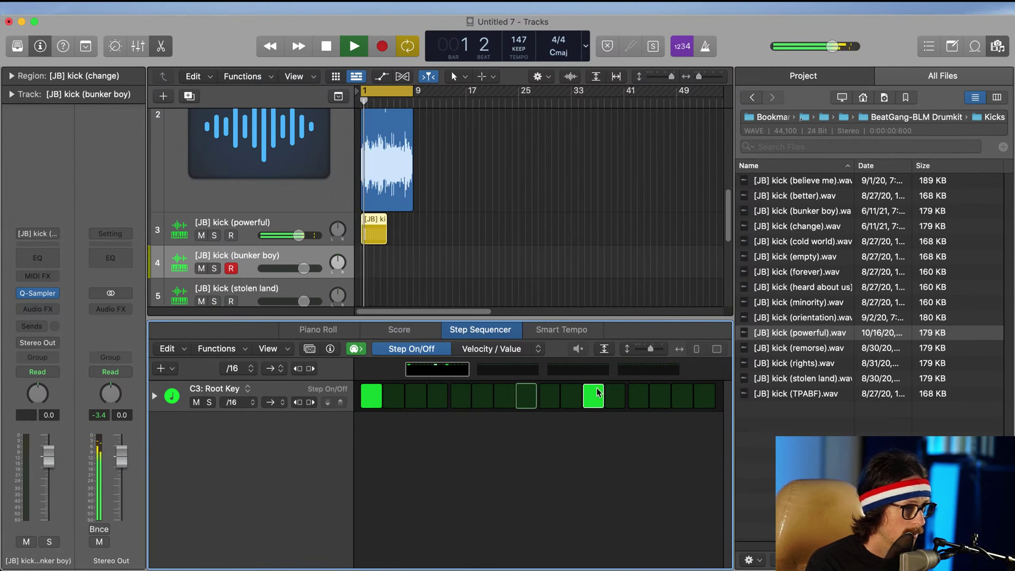
key("space")
key("space")
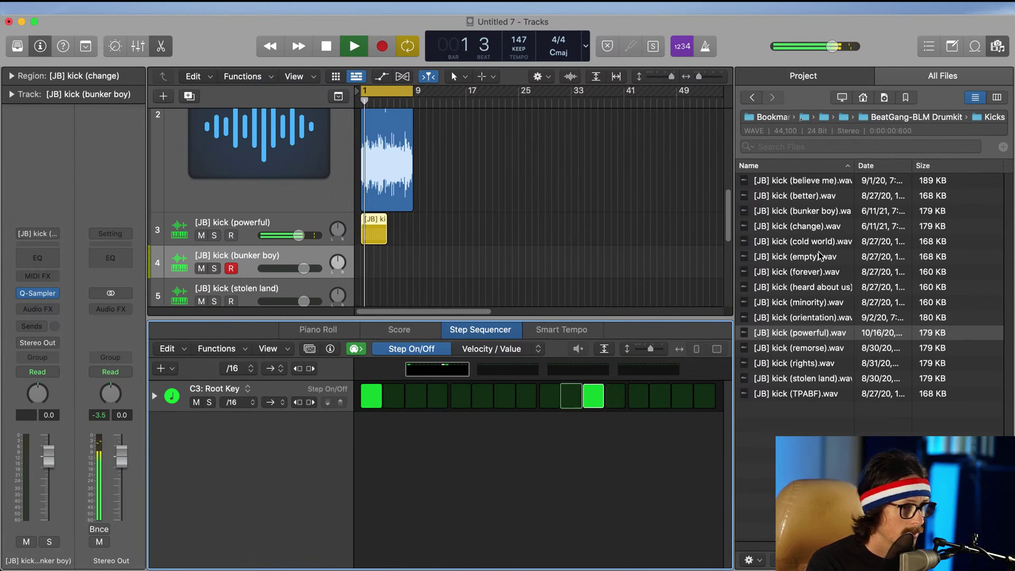
key("space")
Step: Open the Snares folder of the BeatGang-BLM Drumkit
left_click(849, 117)
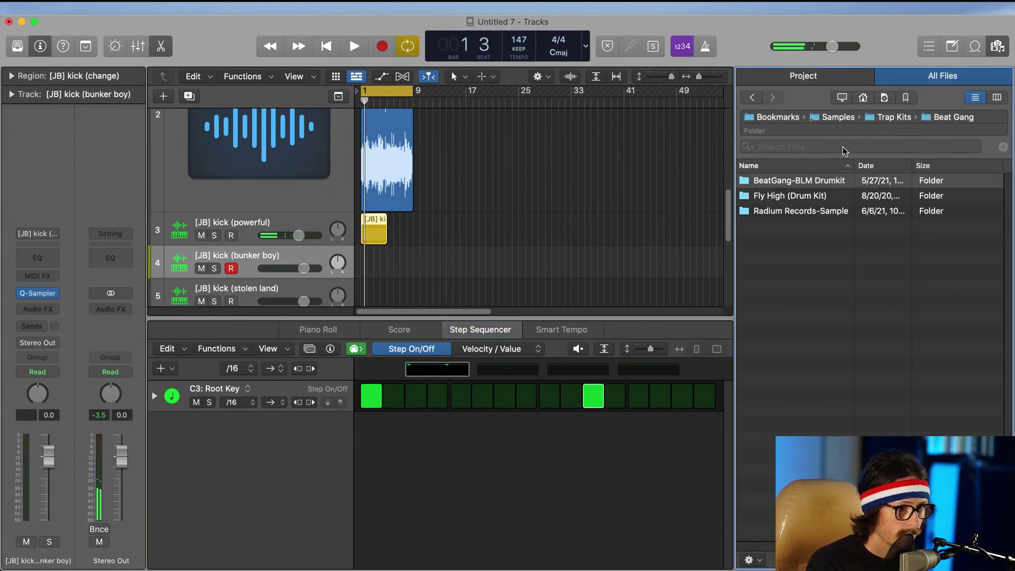
double_click(786, 184)
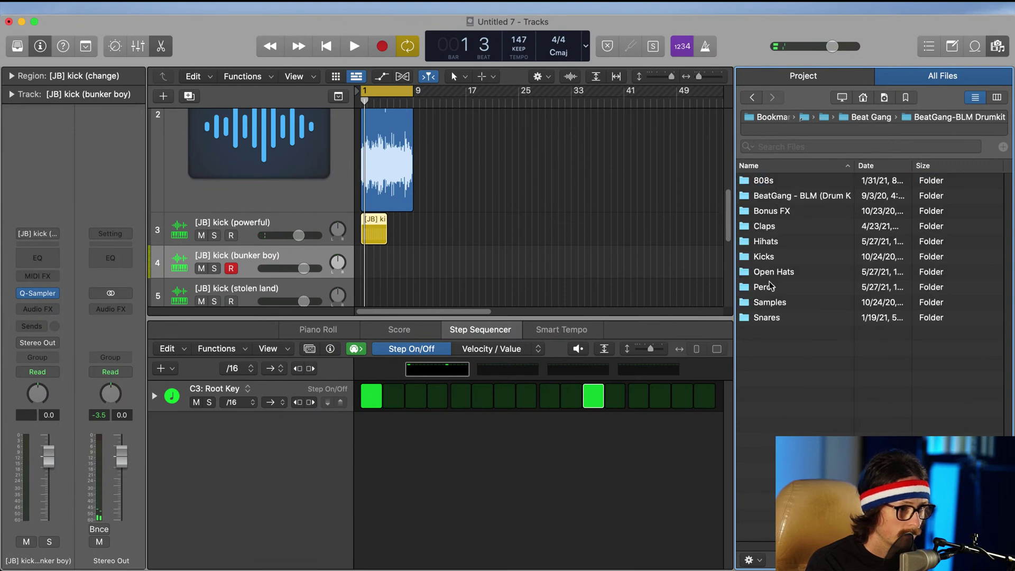
double_click(767, 318)
Step: Audition the [JB] snare samples through the Snares folder, returning to [JB] snare (revolt).wav
left_click(795, 180)
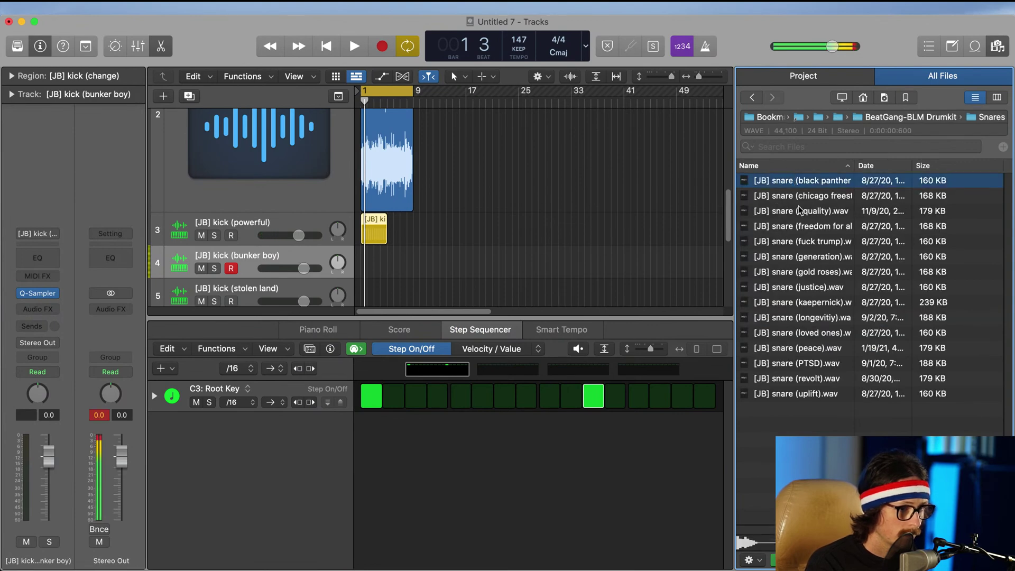
key("Down")
key("Down")
key("Down")
key("Down")
key("Down")
key("Down")
key("Down")
key("Down")
key("Down")
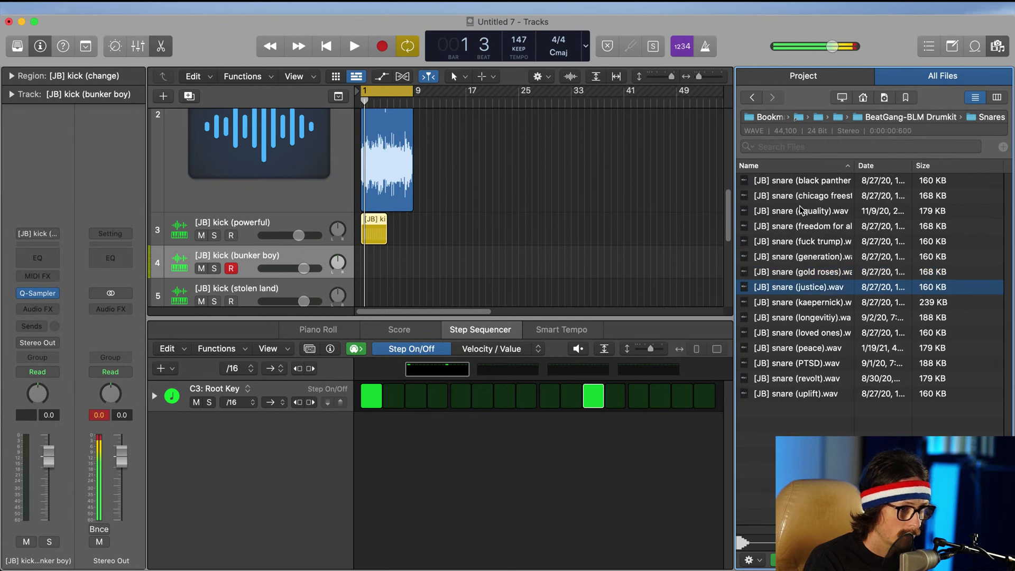
key("Down")
key("Down")
key("Up")
key("Up")
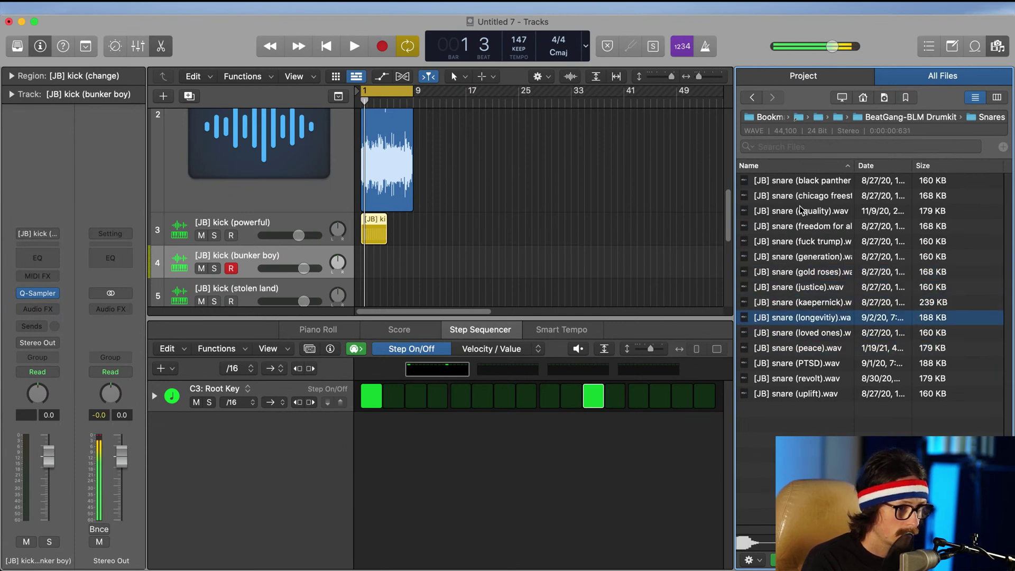
key("Down")
key("Down")
key("Down")
key("Down")
key("Down")
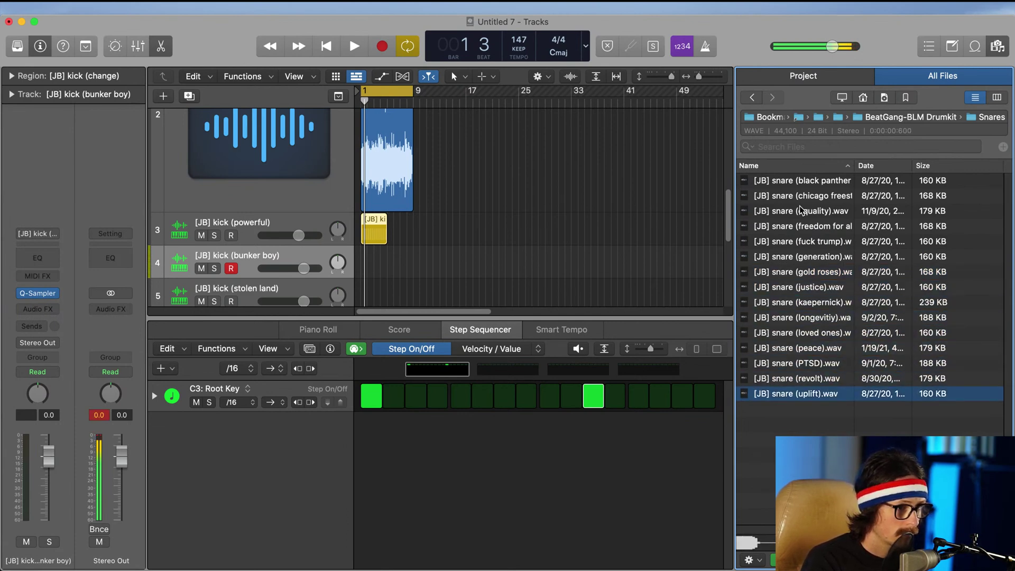
key("Up")
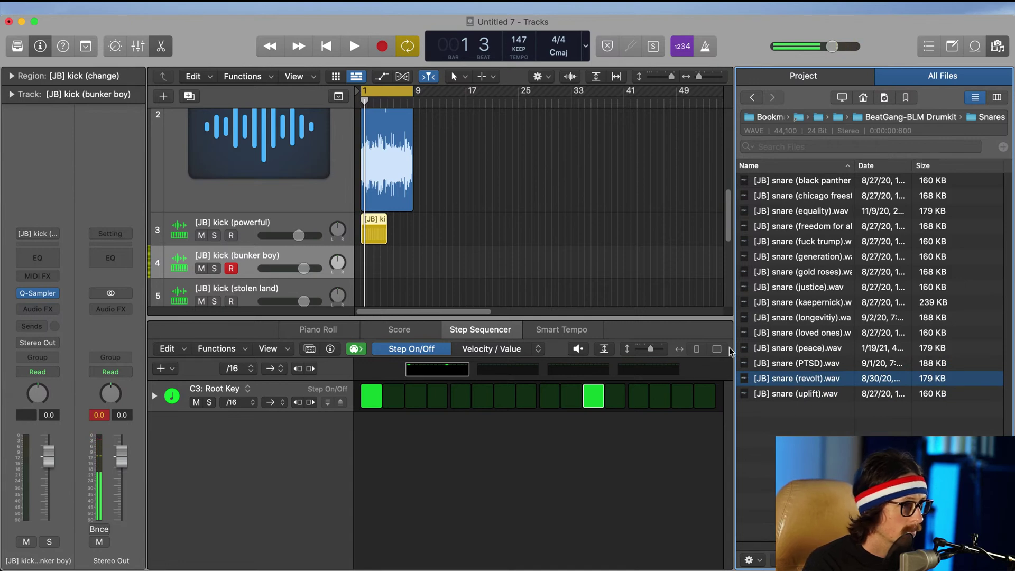
Step: Add [JB] snare (revolt).wav as a new Quick Sampler track among the hi-hat tracks and close the sampler window
scroll(507, 196, "down", 5)
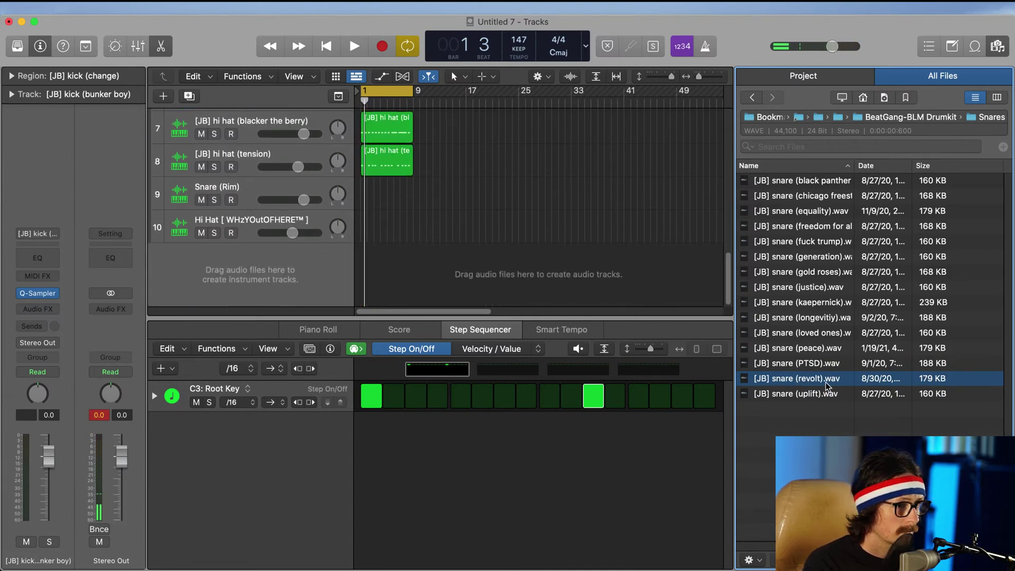
left_click_drag(828, 386, 260, 204)
left_click_drag(250, 259, 248, 155)
left_click(328, 94)
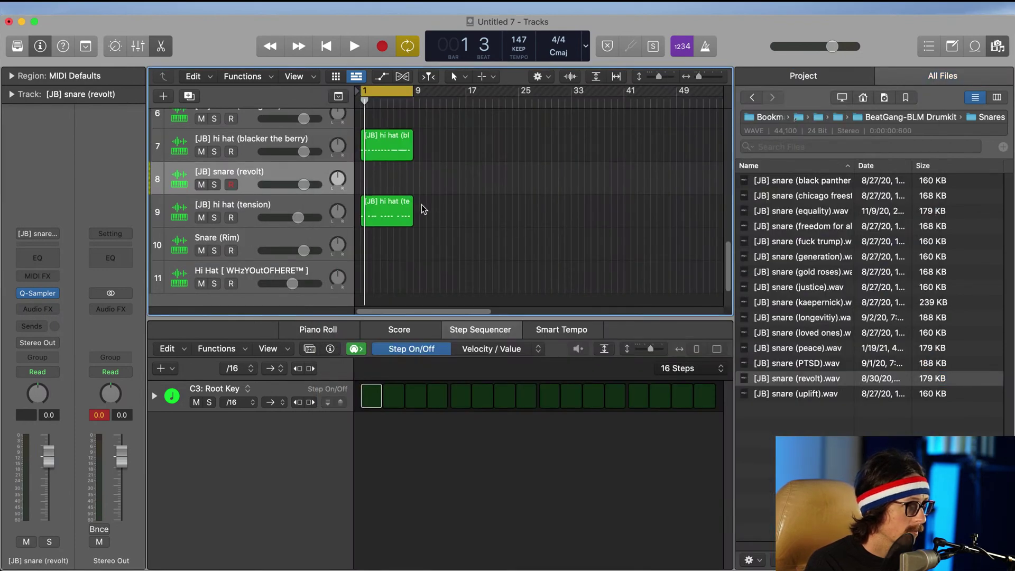
Step: Move the [JB] snare (revolt) track directly below the [JB] kick (powerful) track and start playback
scroll(420, 204, "up", 3)
key("space")
key("space")
left_click_drag(258, 241, 351, 152)
key("space")
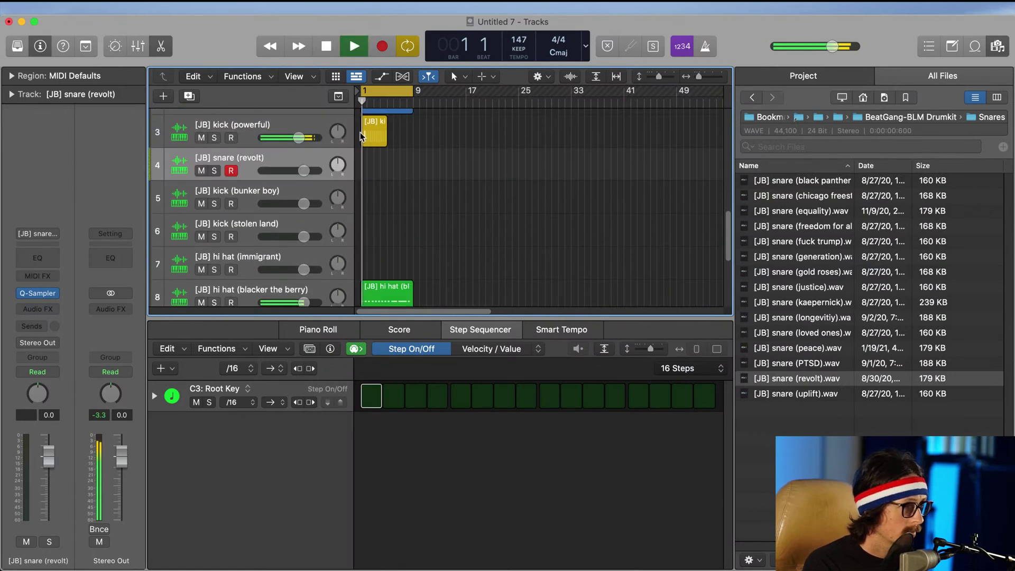
Step: Create a pattern region at bar 1 on the [JB] snare (revolt) track and set its length to 64 steps
right_click(367, 169)
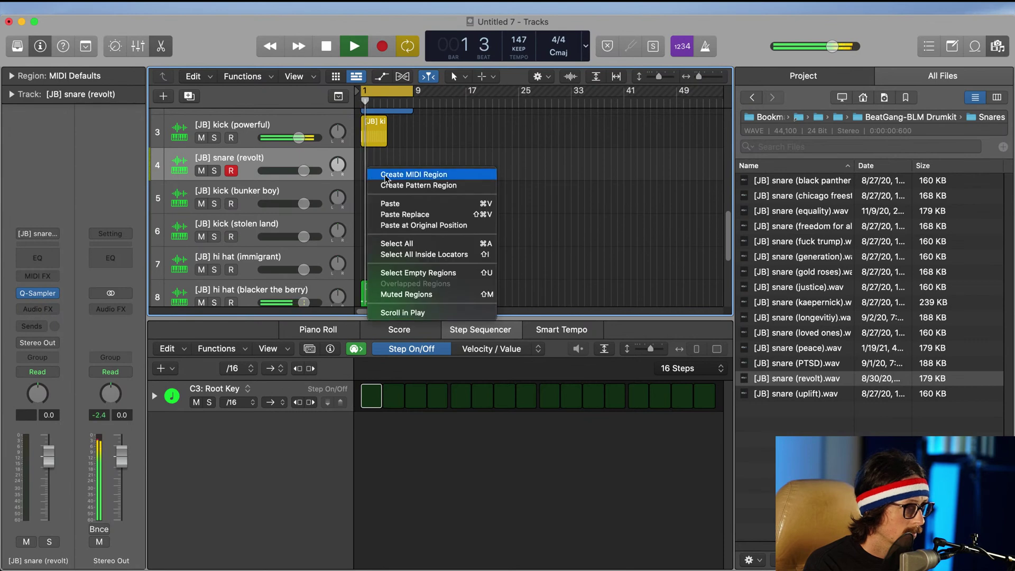
left_click(418, 184)
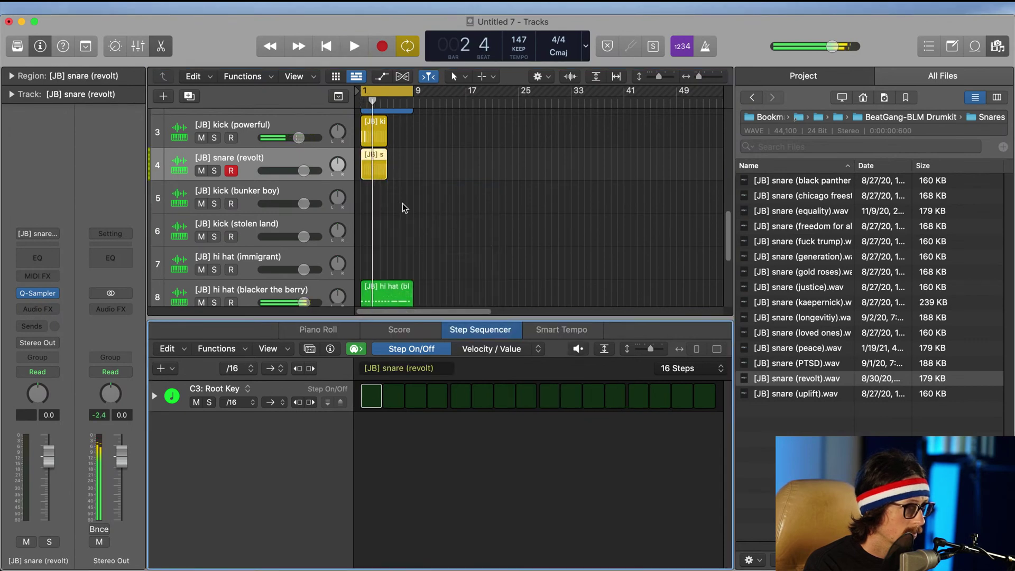
key("space")
left_click(703, 369)
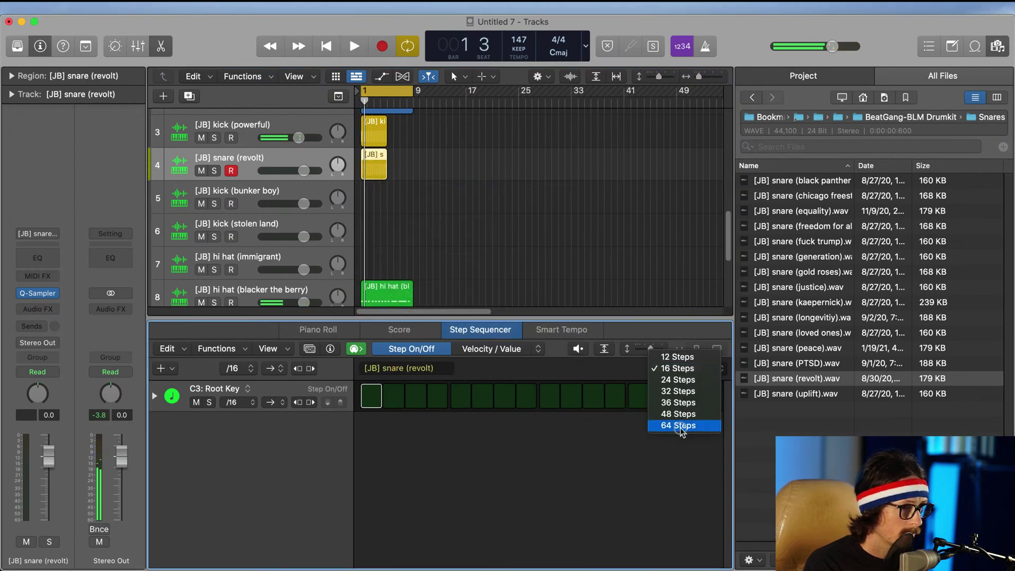
left_click(678, 403)
Step: Turn on step 9 in each of the first three bars of the snare pattern's C3 row while the loop plays
key("space")
key("space")
key("space")
left_click(554, 400)
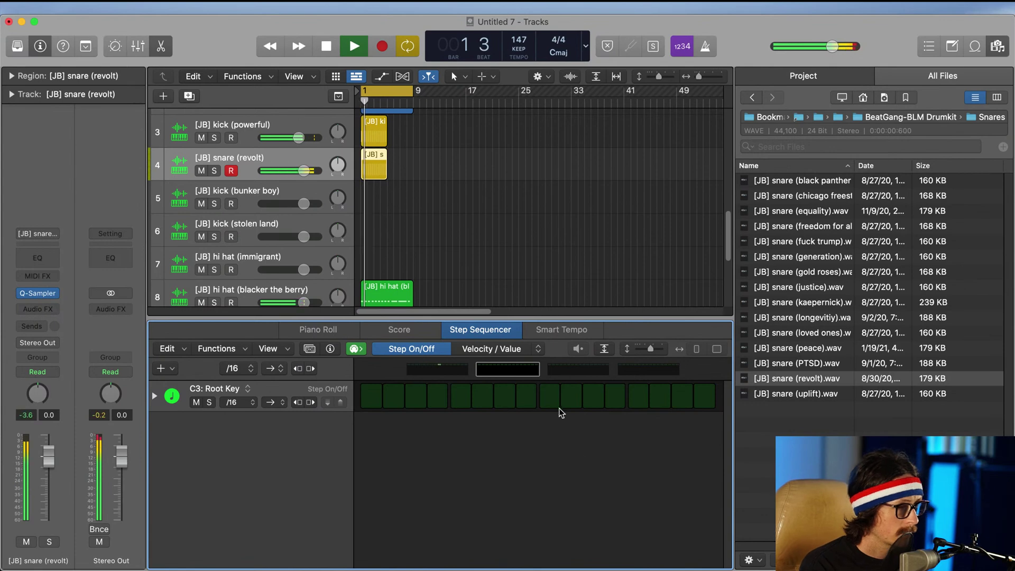
left_click(637, 396)
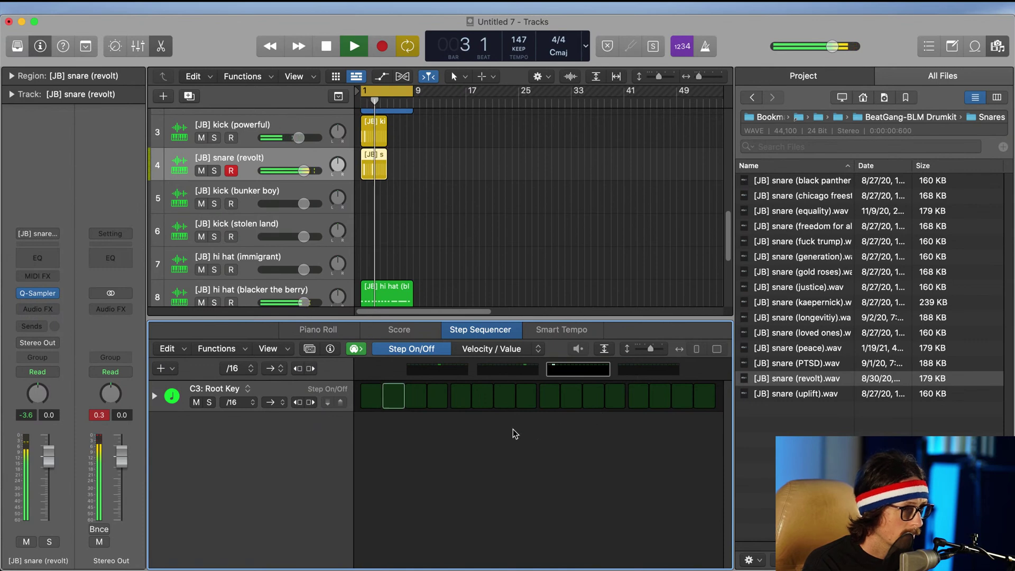
left_click(548, 401)
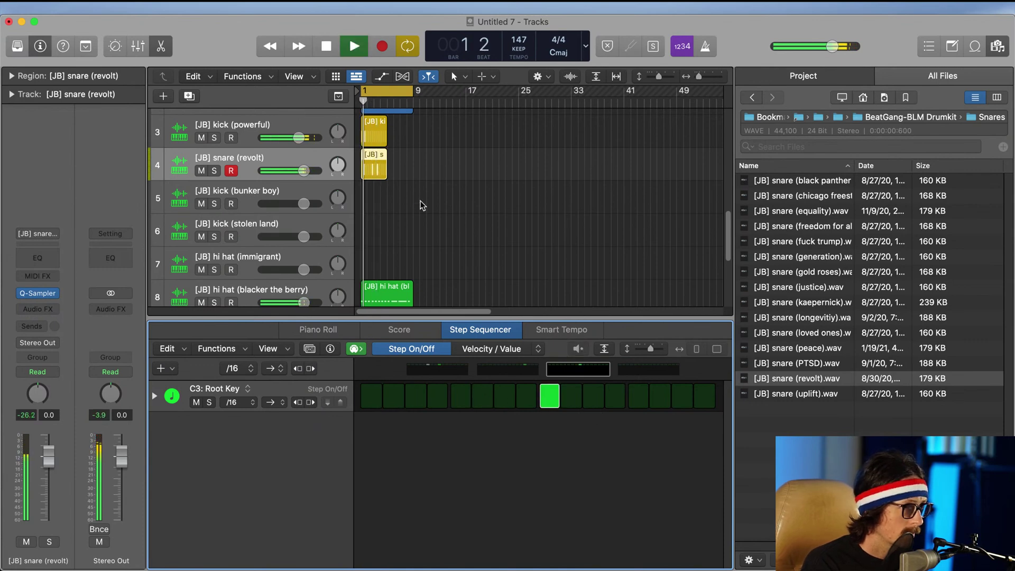
Step: Turn on step 11 in the second bar of the [JB] kick (powerful) pattern while the loop plays
left_click(375, 131)
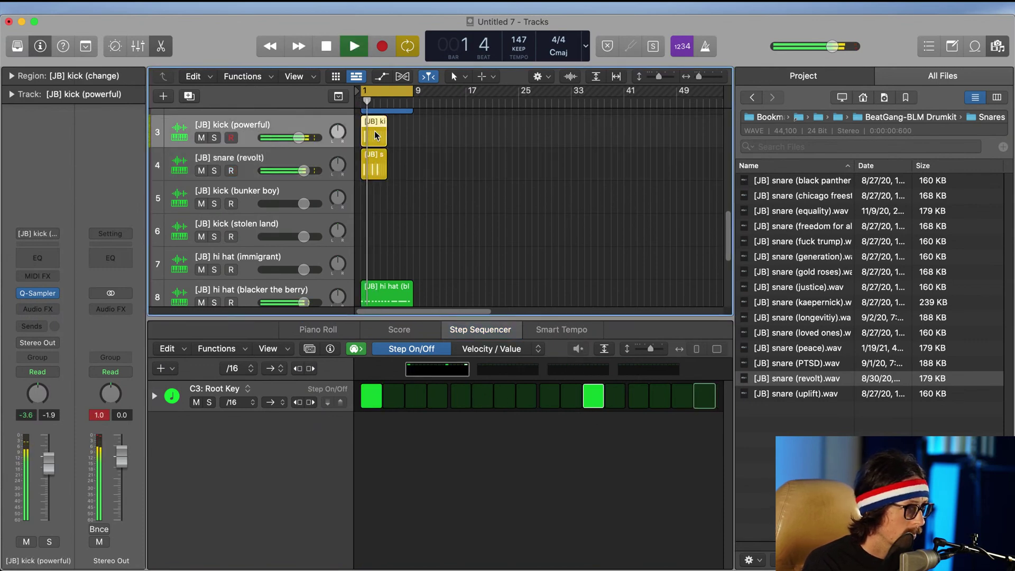
left_click(505, 373)
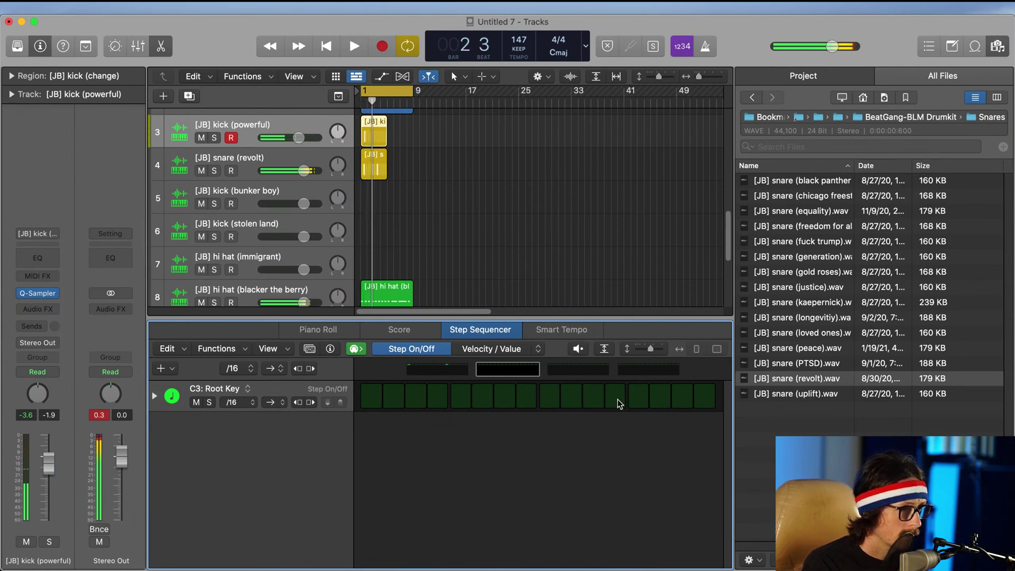
left_click(548, 396)
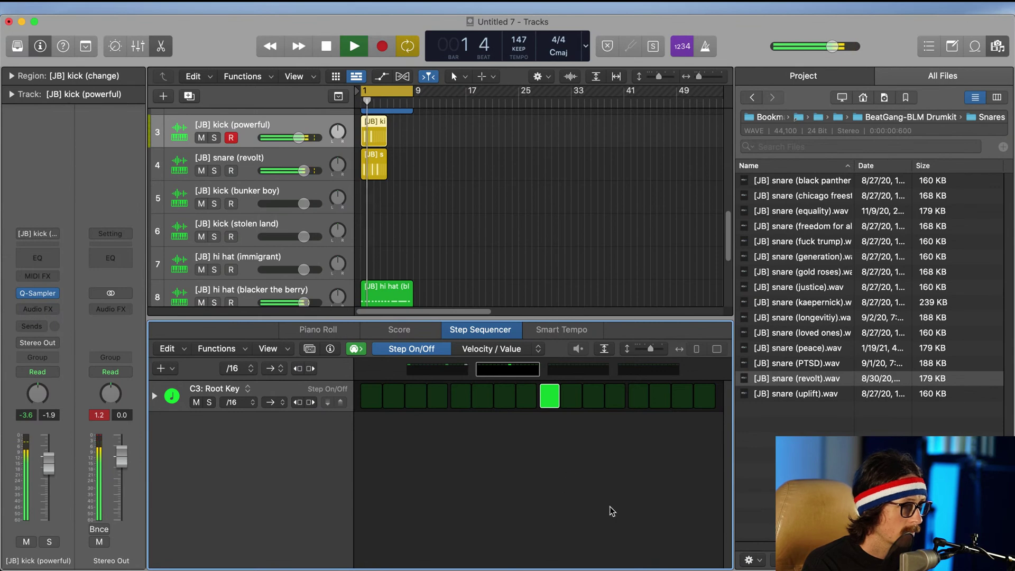
left_click(550, 397)
left_click(589, 395)
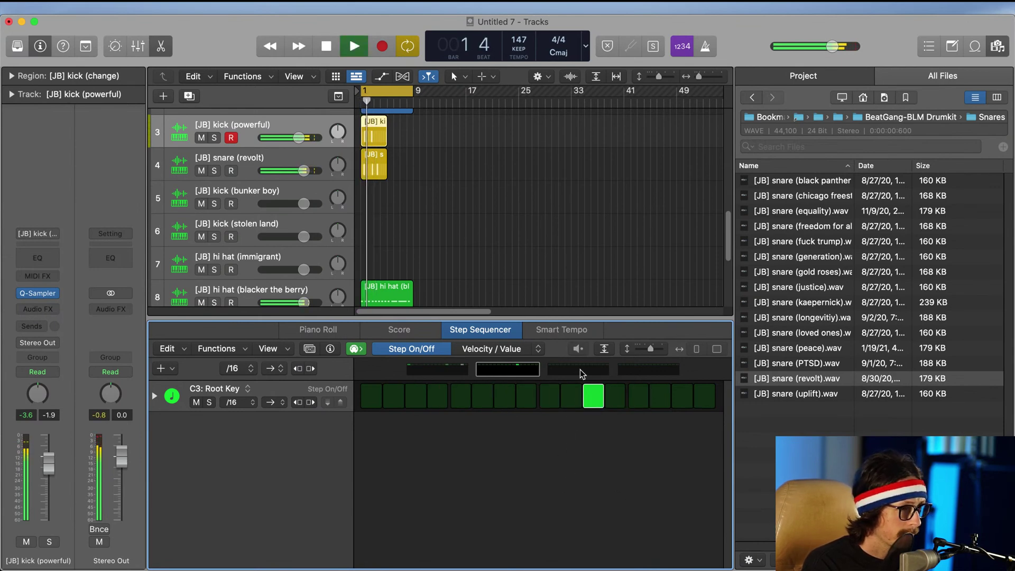
Step: Turn on steps 1 and 13 in the third bar of the kick pattern's C3 row, leaving steps 11 and 12 off
left_click(584, 369)
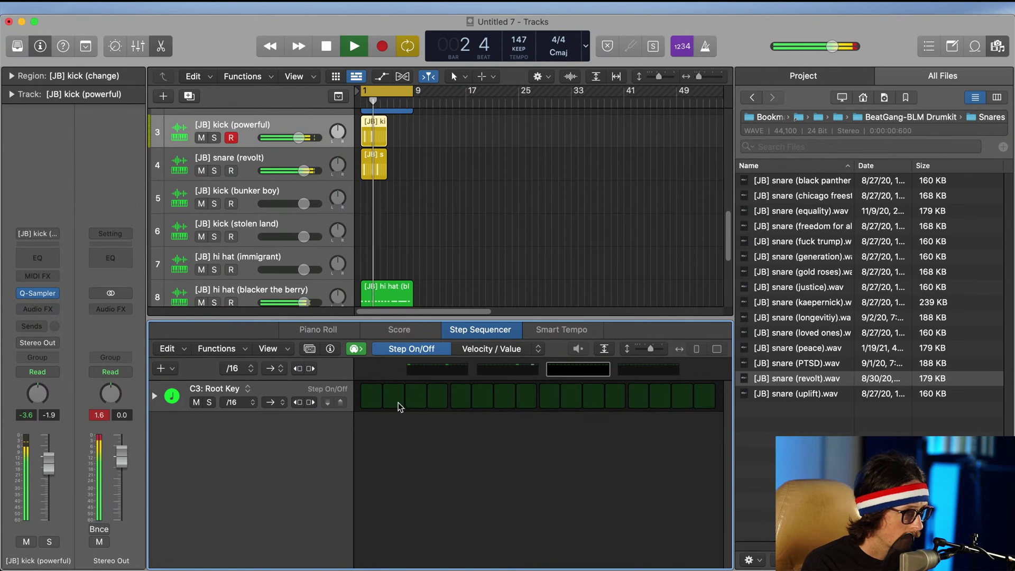
left_click(371, 400)
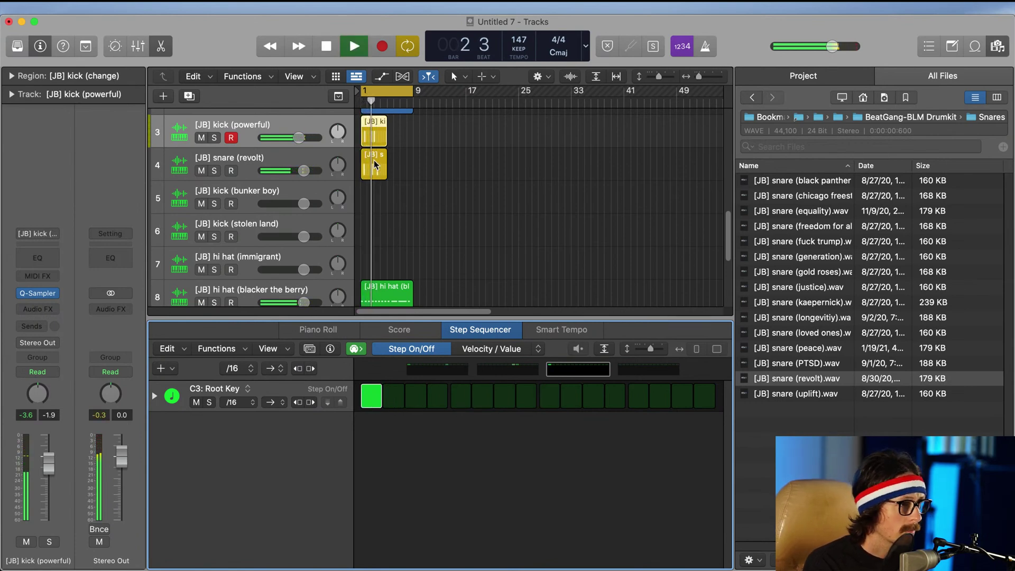
left_click(596, 398)
left_click(622, 401)
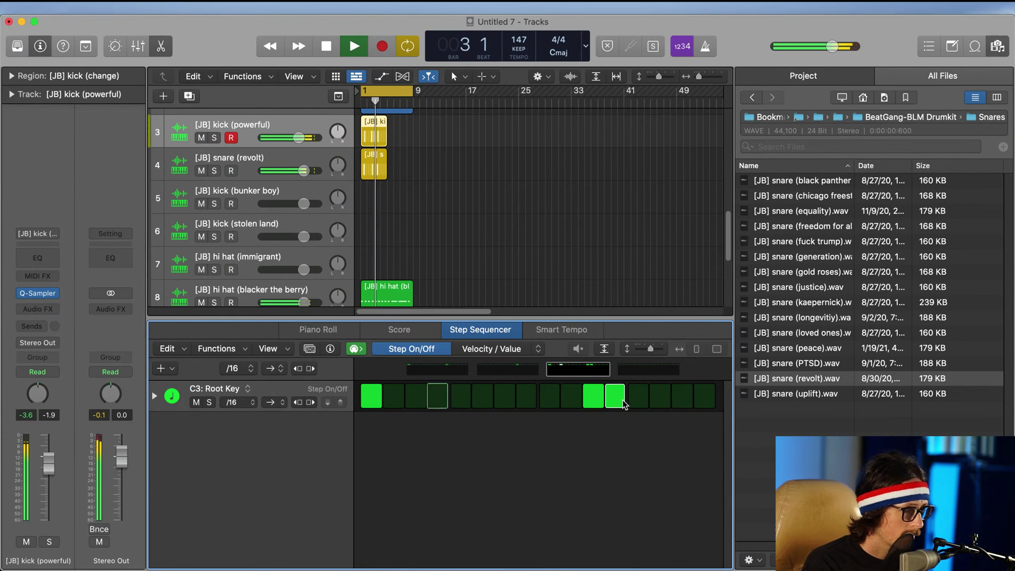
left_click(593, 398)
left_click(638, 397)
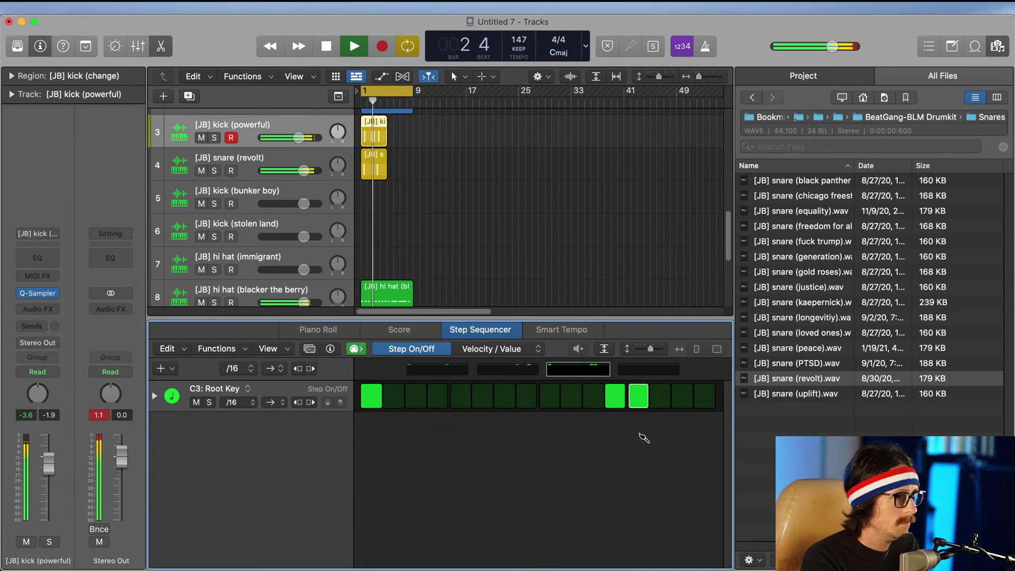
left_click(615, 397)
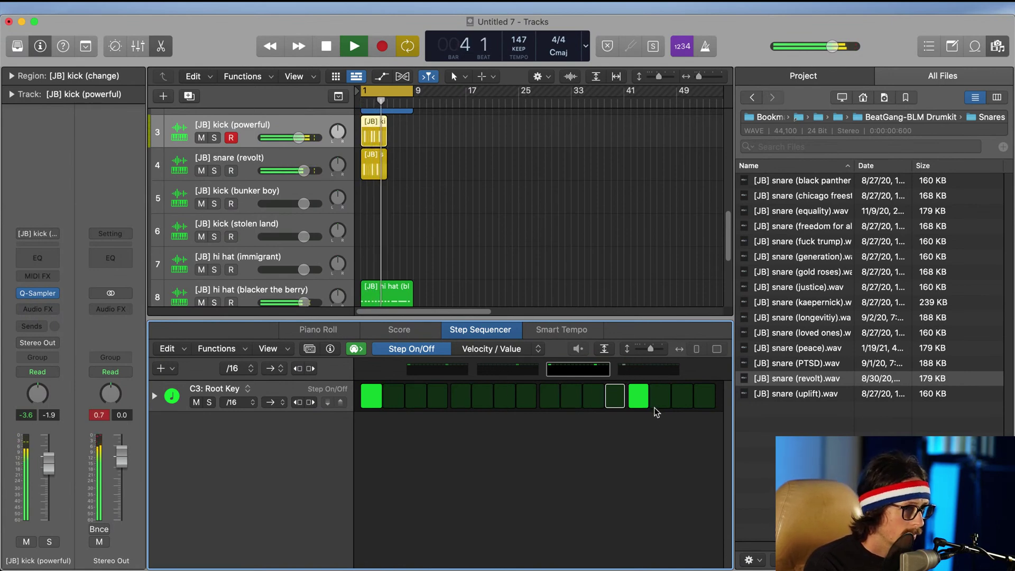
Step: Restart the loop and turn on step 3 in the fourth bar of the kick pattern, leaving step 1 off
key("space")
left_click(371, 137)
key("space")
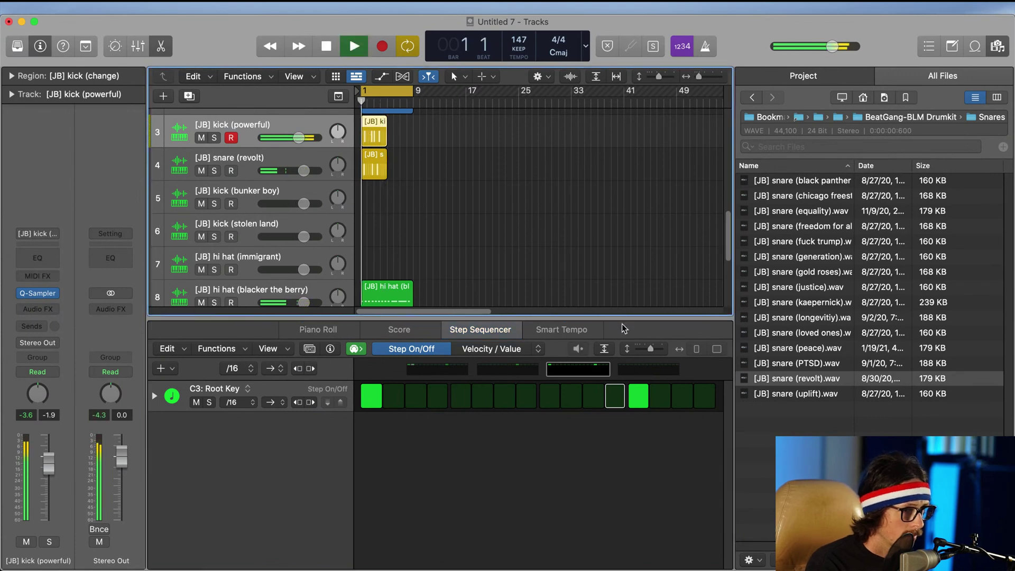
left_click(640, 370)
left_click(373, 397)
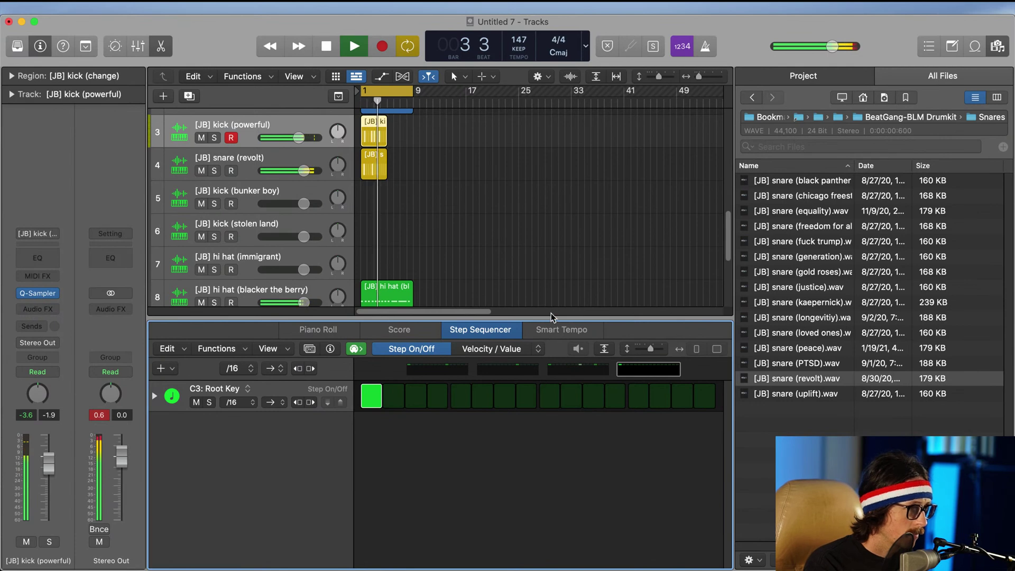
left_click(361, 397)
left_click(417, 397)
Step: Turn on step 13 in the fourth bar of the [JB] snare (revolt) pattern, leaving step 9 off, and stop playback
left_click(379, 159)
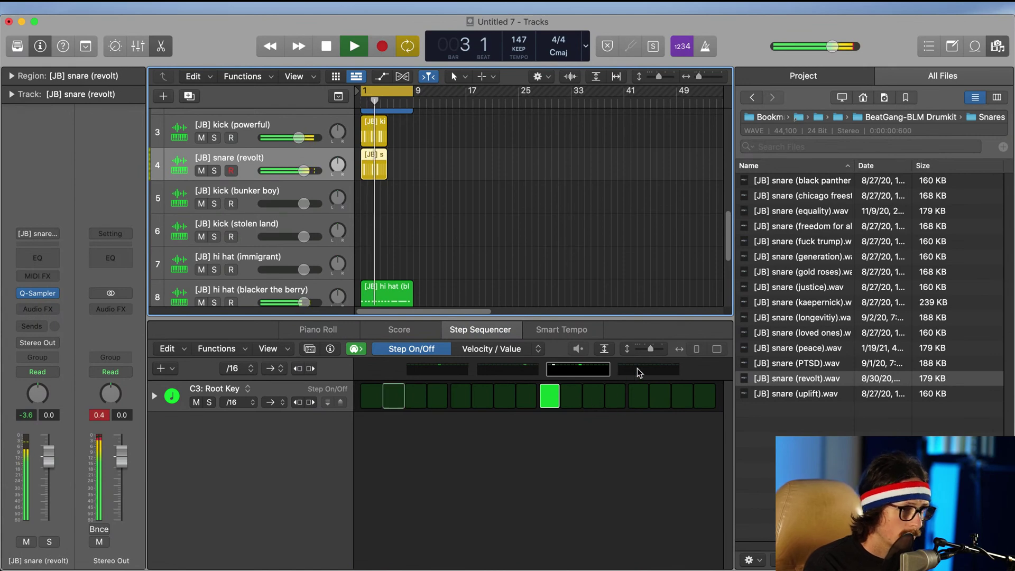
left_click(550, 396)
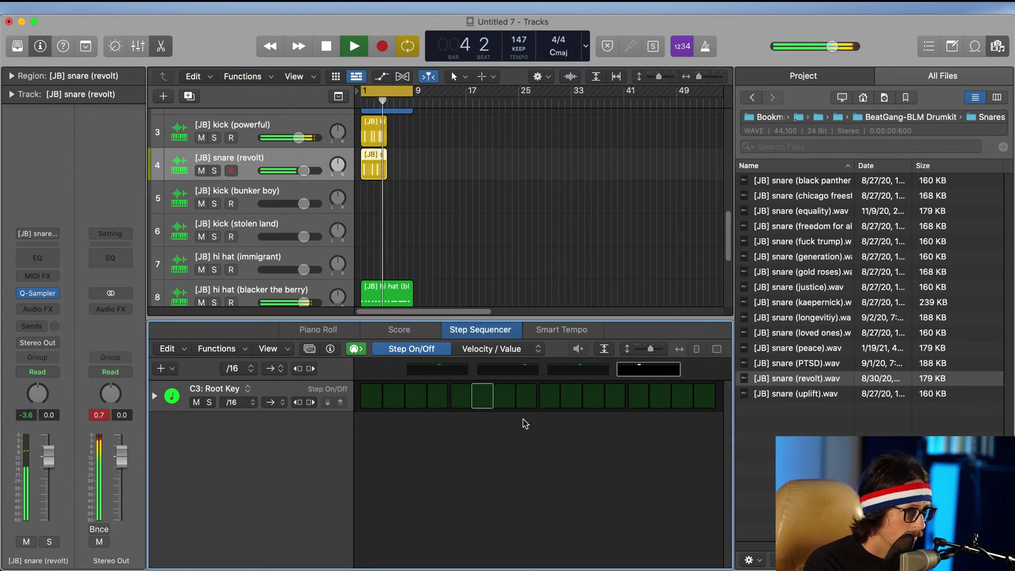
left_click(550, 397)
left_click(630, 401)
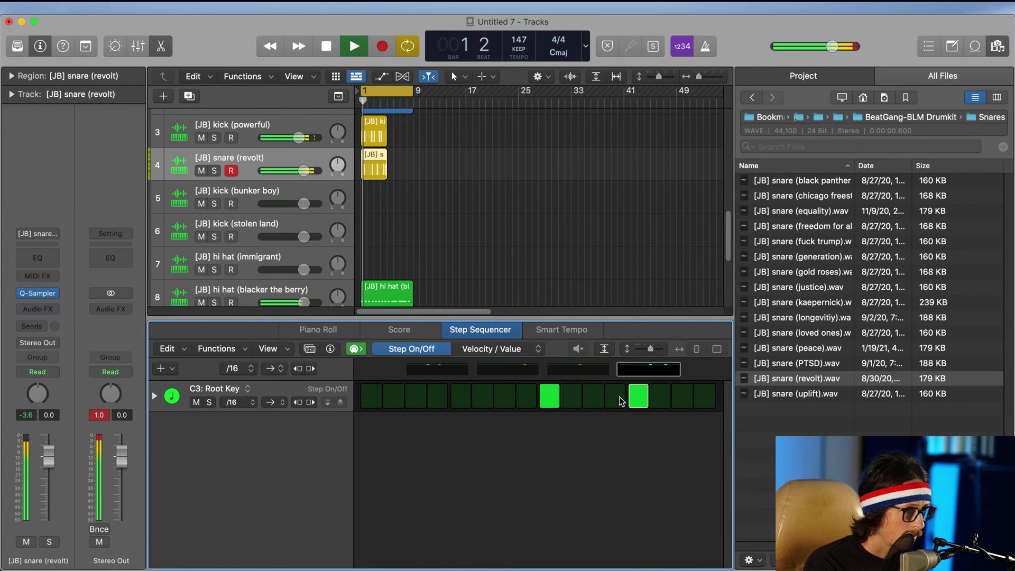
left_click(551, 402)
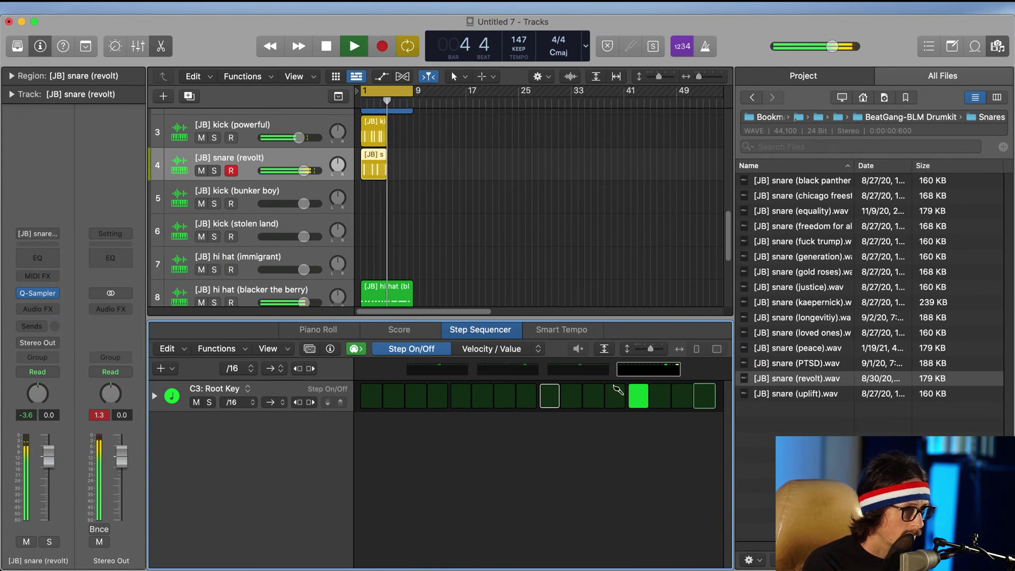
key("space")
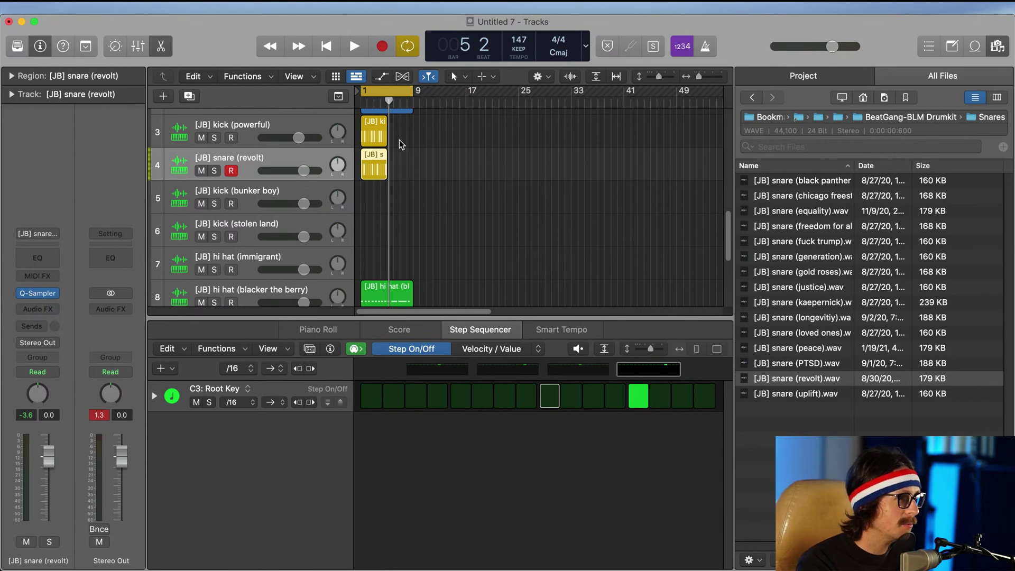
Step: Select the kick and snare pattern regions together and repeat them once so the copies start at bar 5
left_click(373, 169)
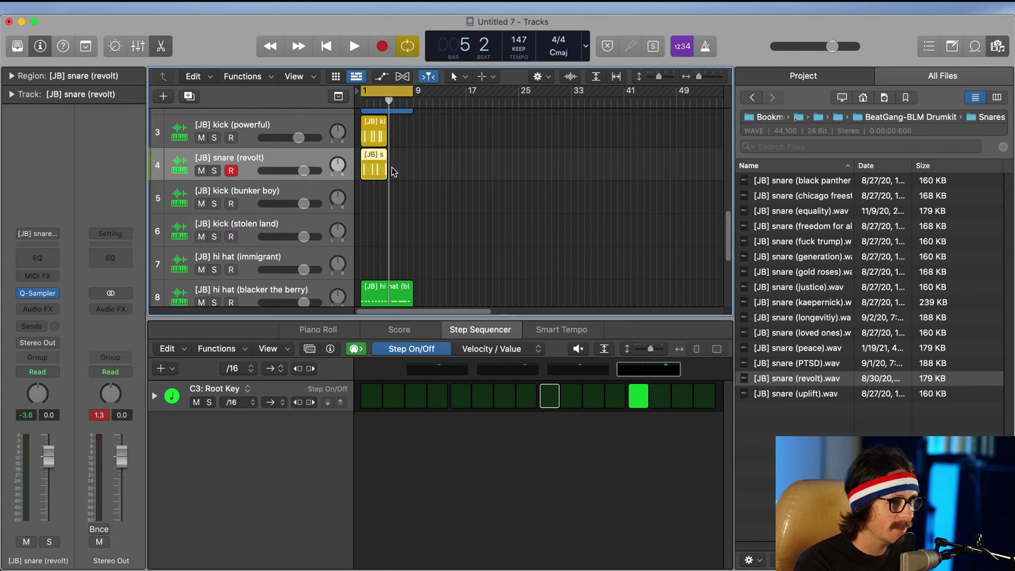
left_click(370, 136)
left_click(376, 173)
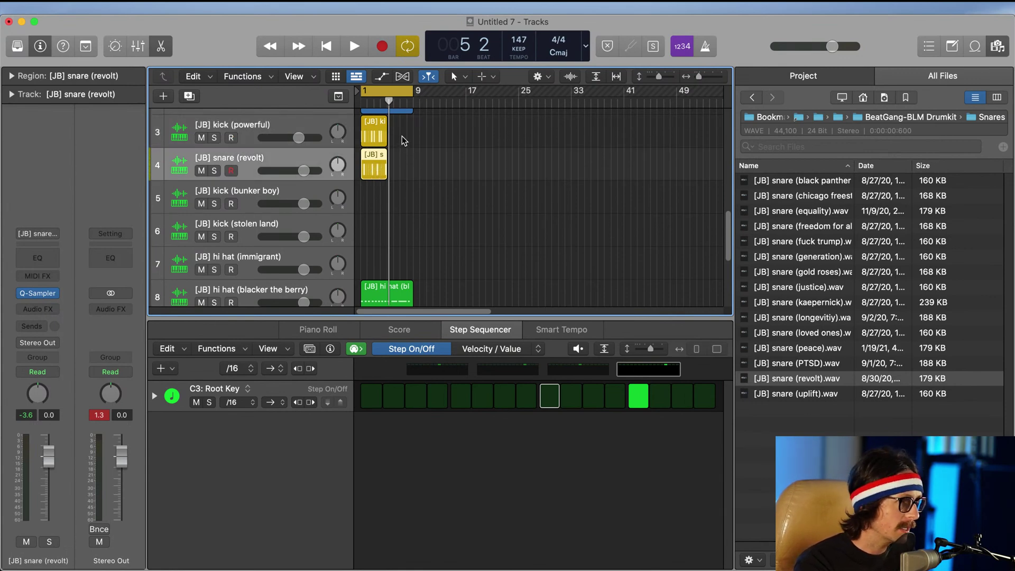
left_click_drag(402, 140, 373, 182)
key("d")
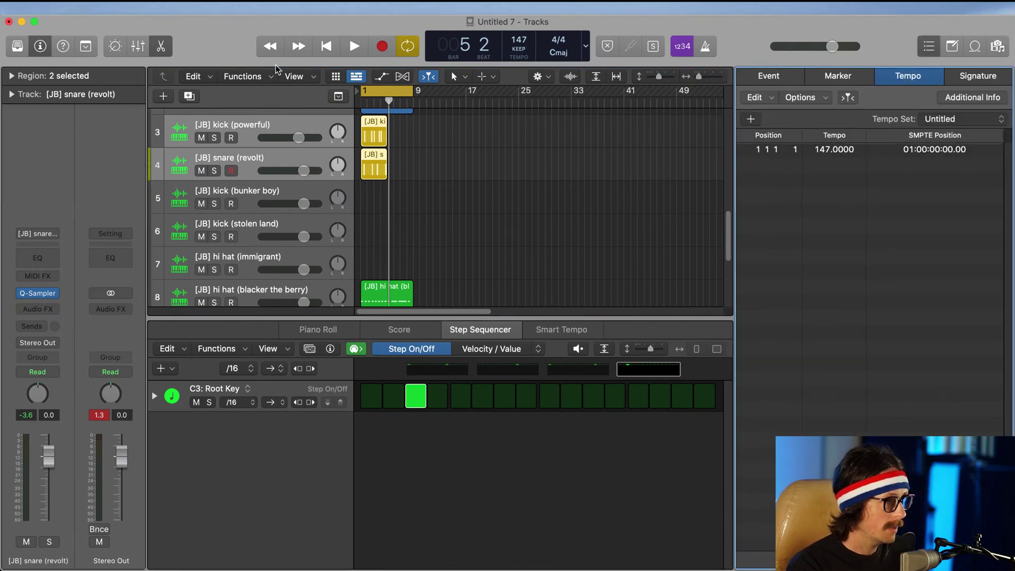
key("d")
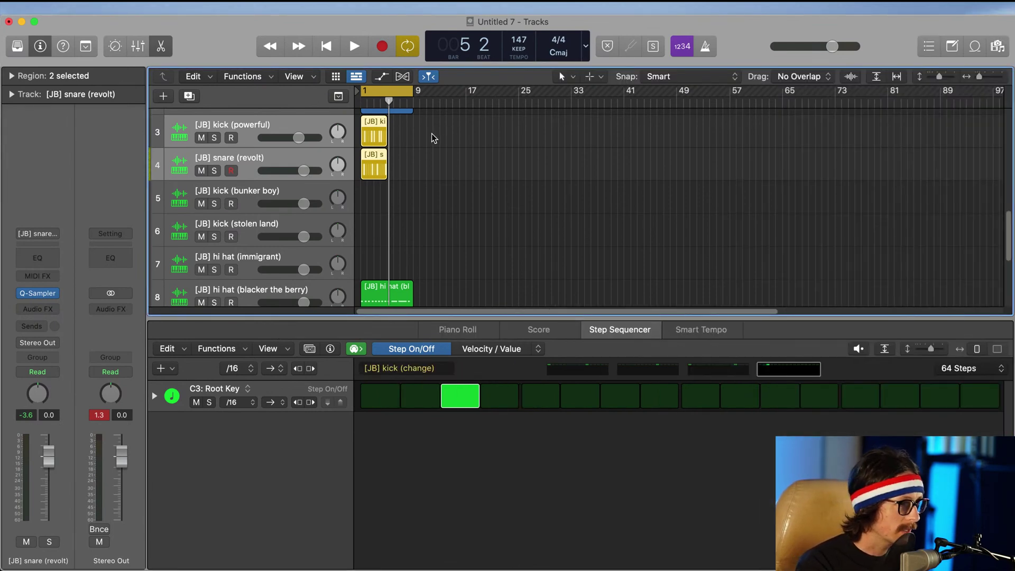
left_click_drag(423, 132, 379, 172)
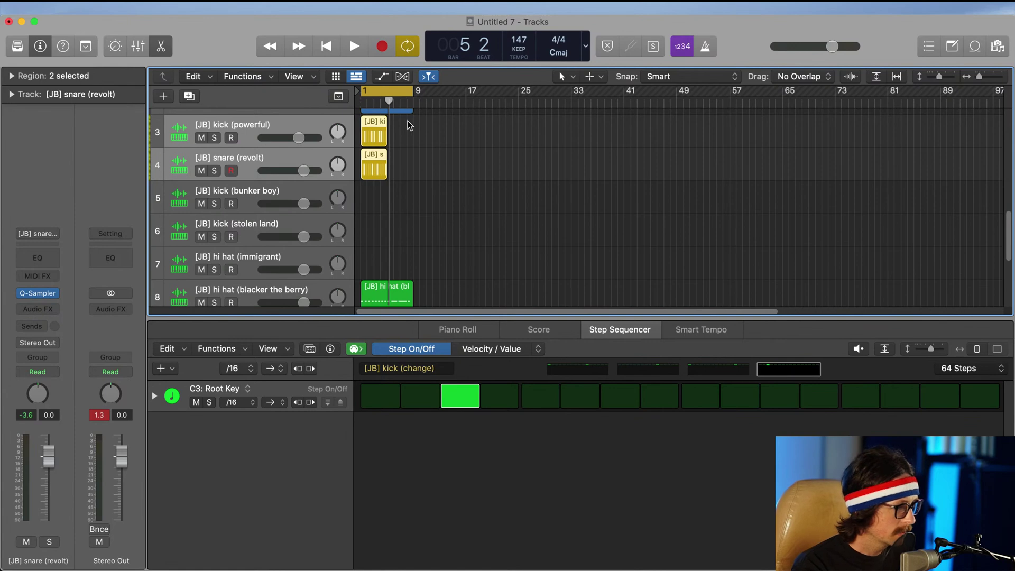
key("super+r")
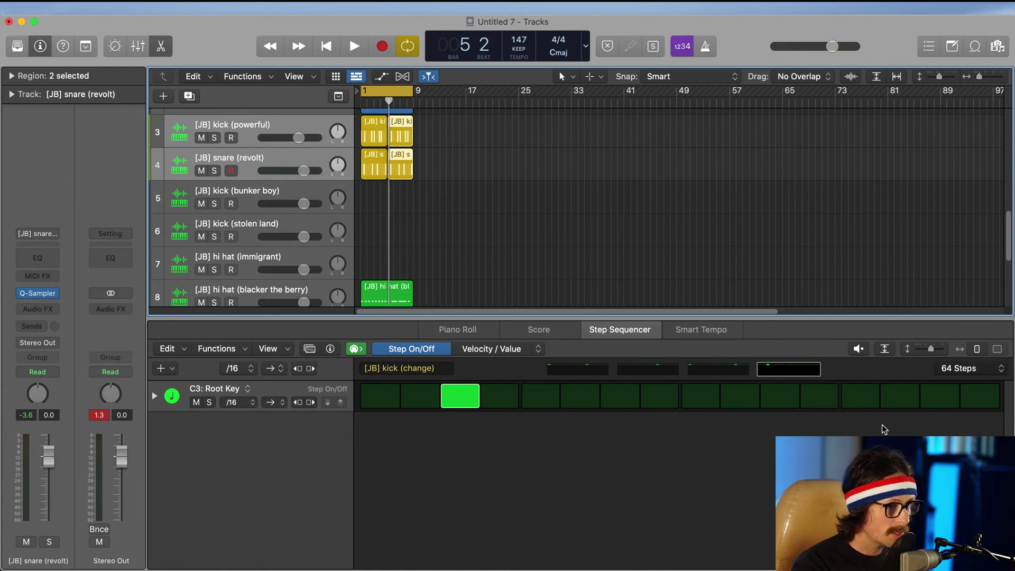
Step: Close the Step Sequencer and set the cycle range from bar 5 to bar 9 over the repeated regions
scroll(449, 233, "down", 3)
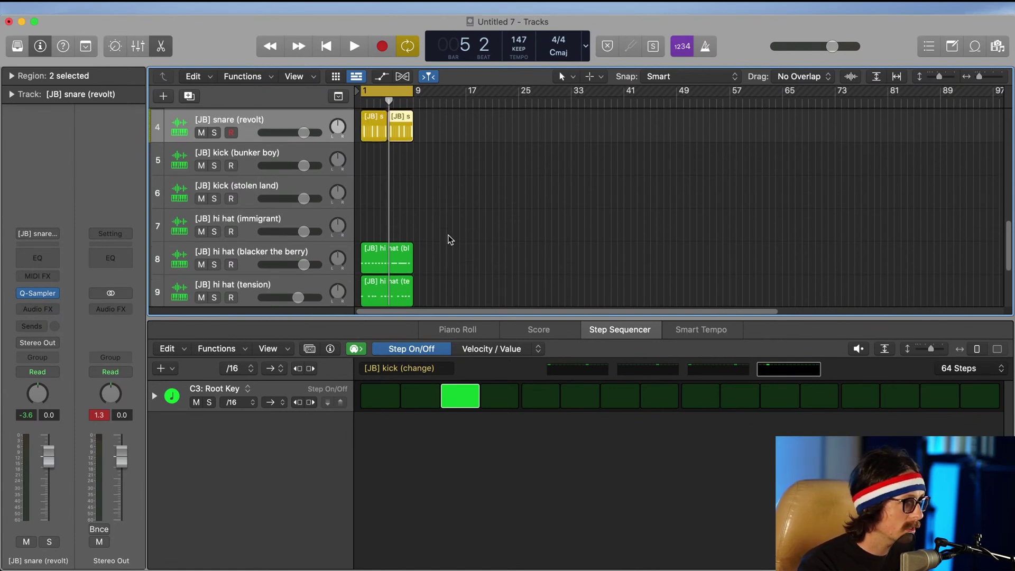
scroll(449, 233, "up", 5)
left_click(285, 244)
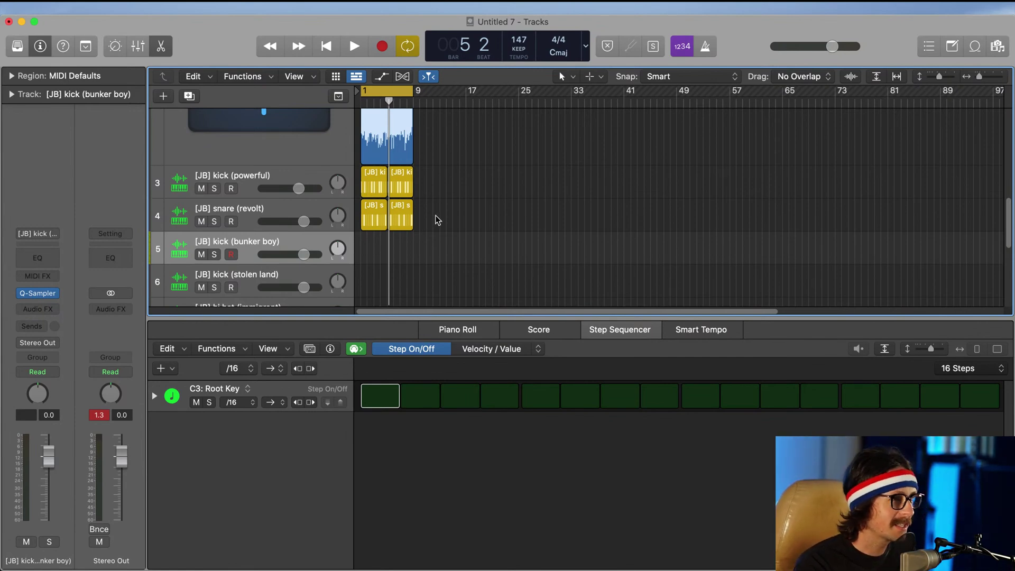
key("e")
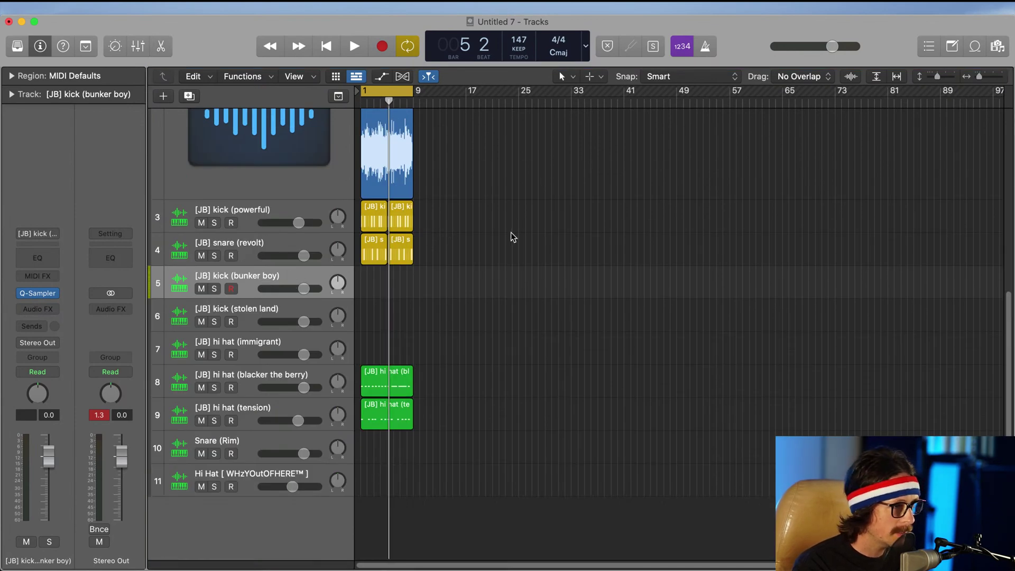
left_click_drag(479, 178, 366, 311)
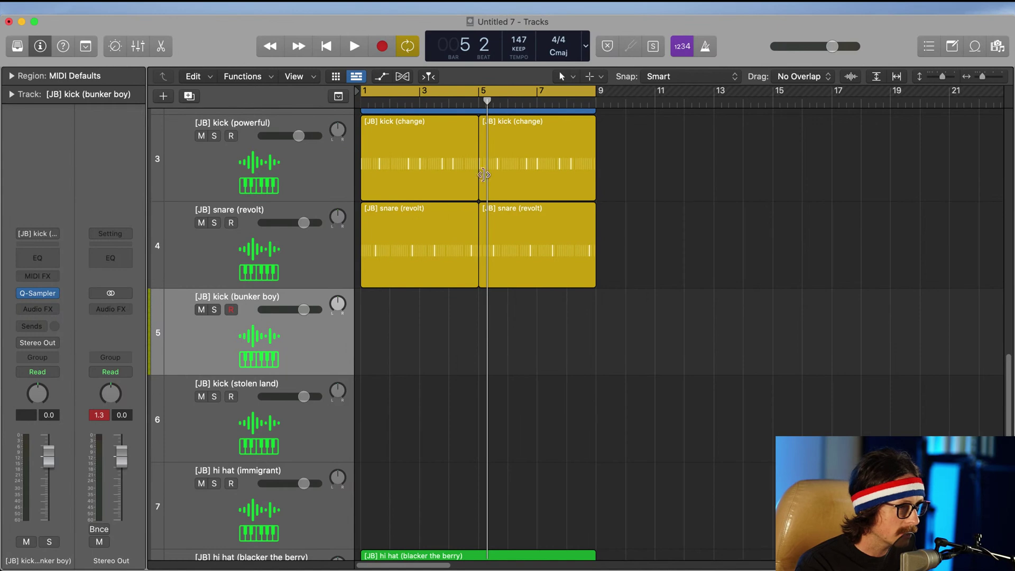
left_click(460, 169)
left_click(549, 127)
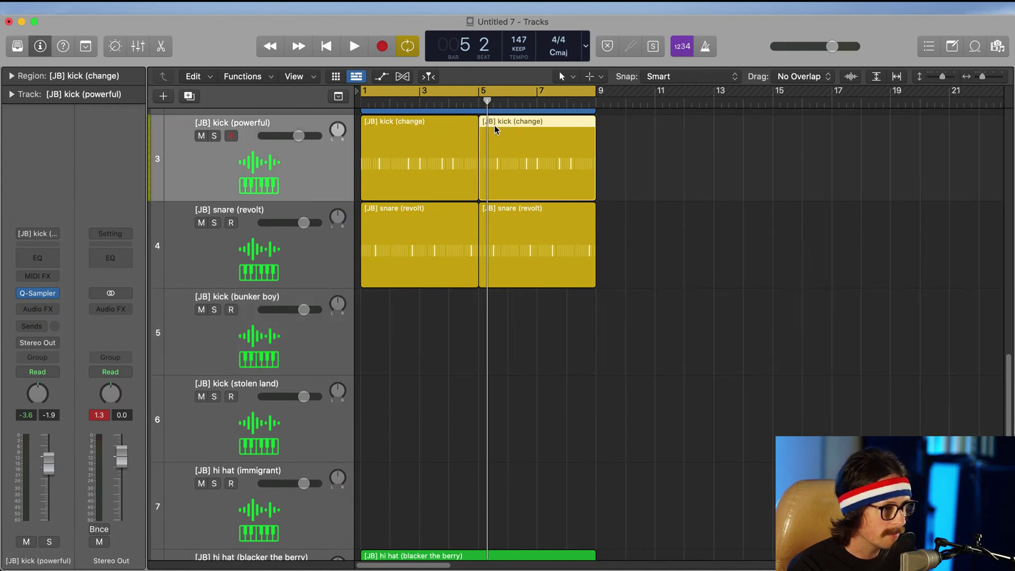
left_click(482, 92)
left_click_drag(482, 93, 595, 92)
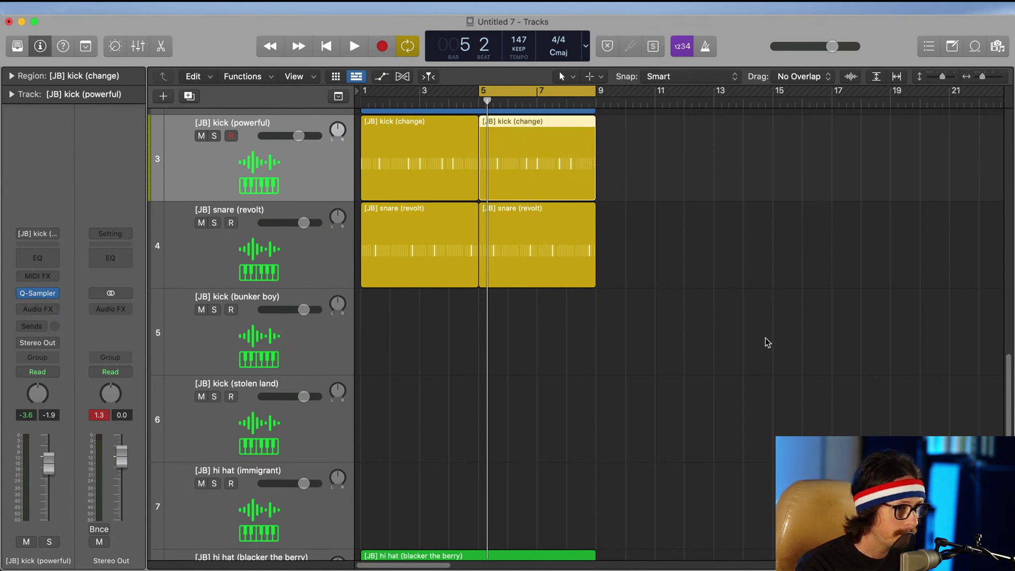
Step: Open the repeated kick region's pattern and turn on step 3 in its first bar while the loop plays
key("space")
key("space")
double_click(534, 165)
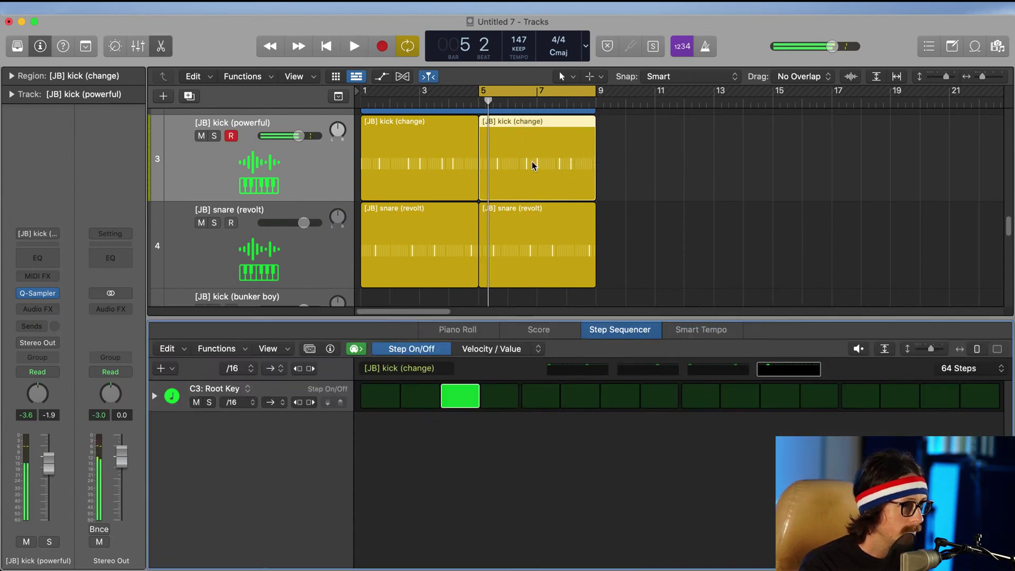
key("space")
left_click(577, 373)
key("space")
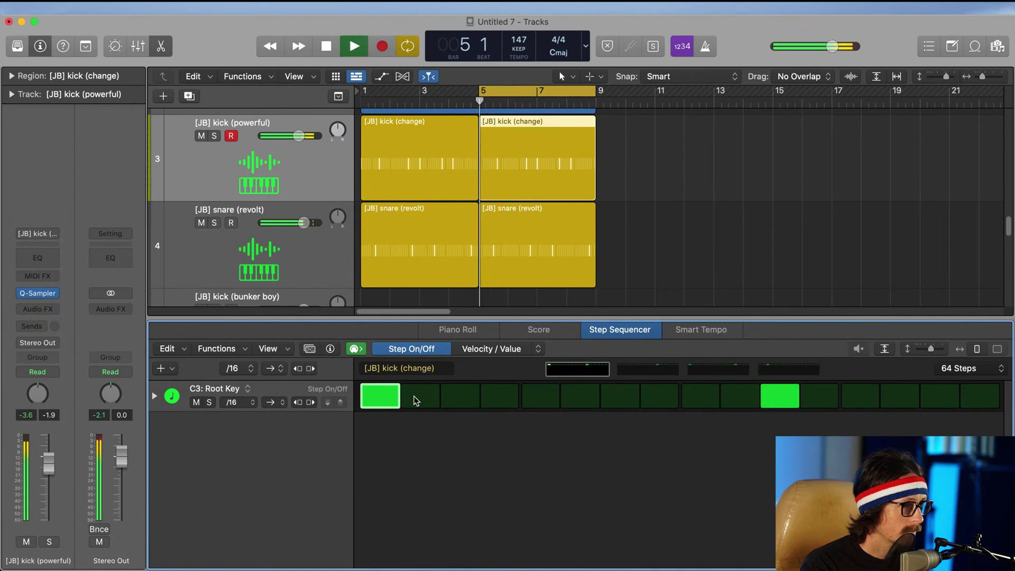
left_click(450, 397)
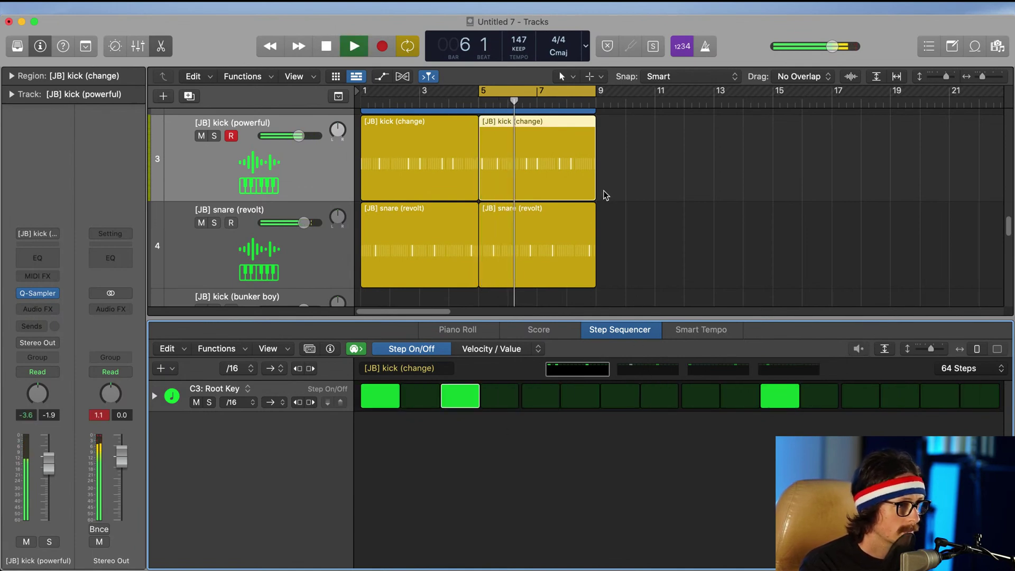
Step: Turn on steps 14, 15 and 16 in the fourth bar of the repeated kick pattern
left_click(548, 165)
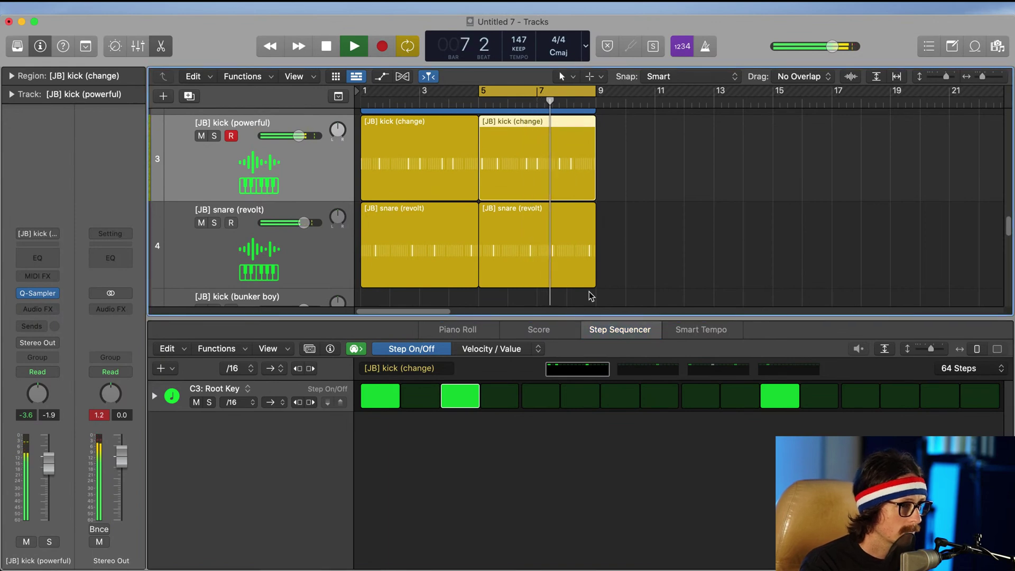
left_click(772, 370)
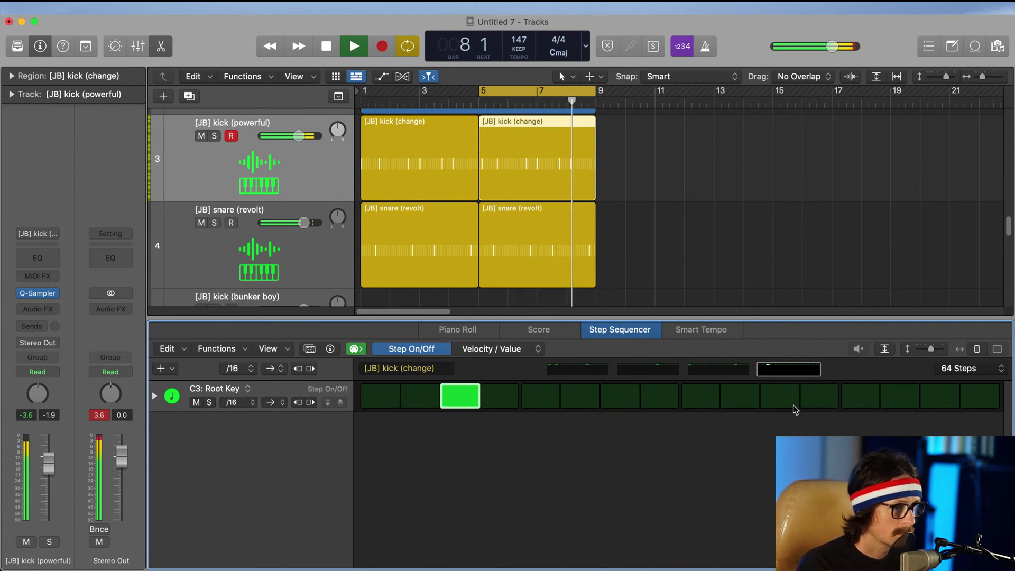
key("space")
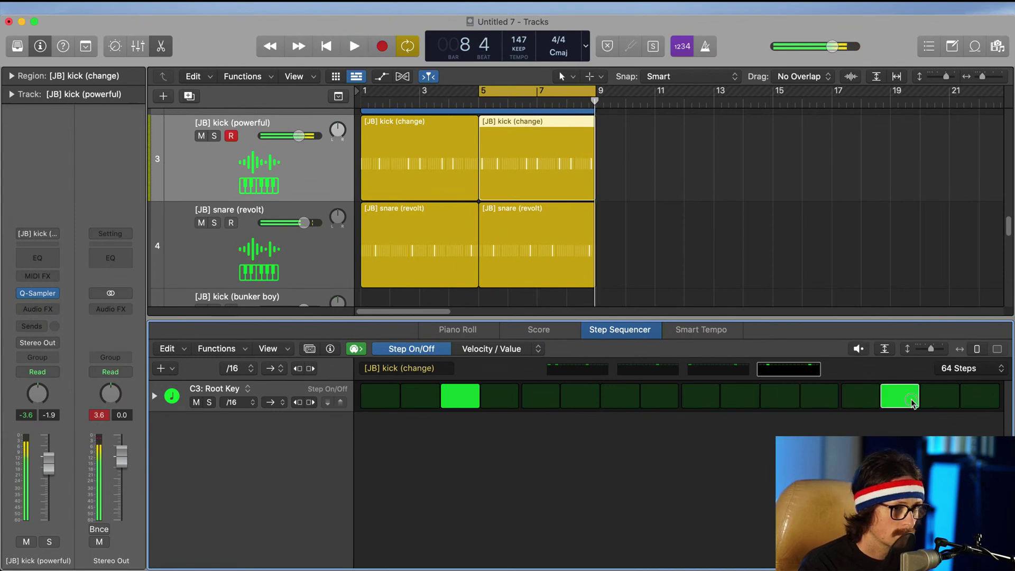
left_click(937, 399)
key("space")
left_click(963, 398)
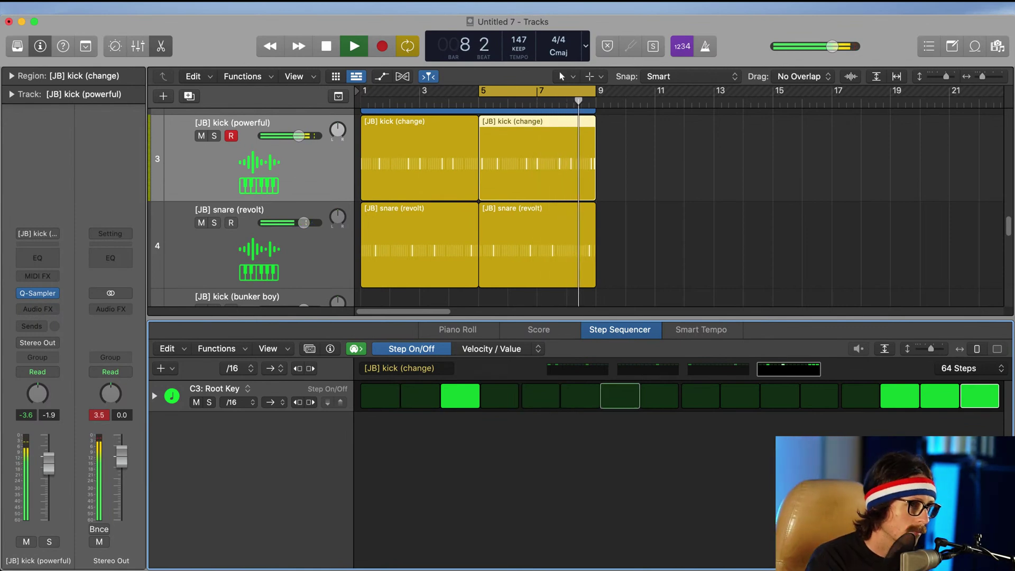
Step: Turn off step 14 in the fourth bar of the repeated kick pattern and extend the cycle range to bars 1 through 9
left_click(900, 396)
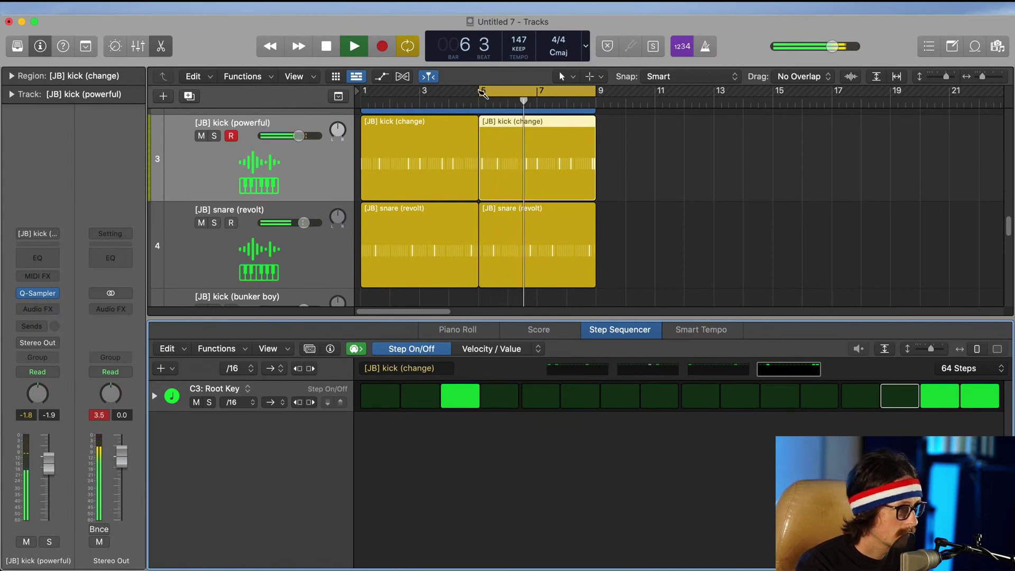
left_click_drag(483, 93, 362, 93)
key("e")
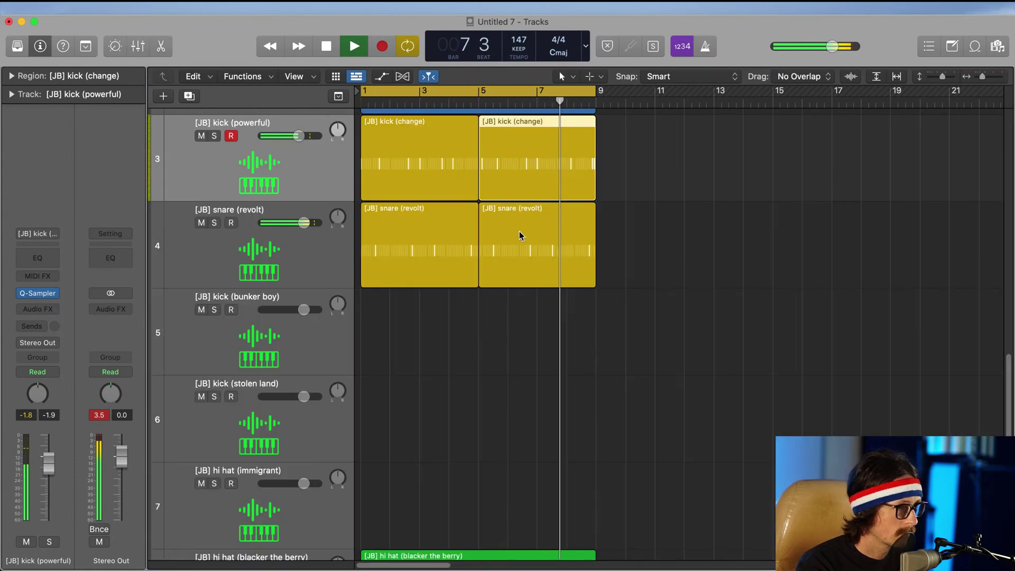
Step: On the Snare (Rim) track, raise Quick Sampler's amp volume and set its polyphony to Mono with playback stopped
scroll(460, 324, "down", 8)
scroll(409, 264, "up", 5)
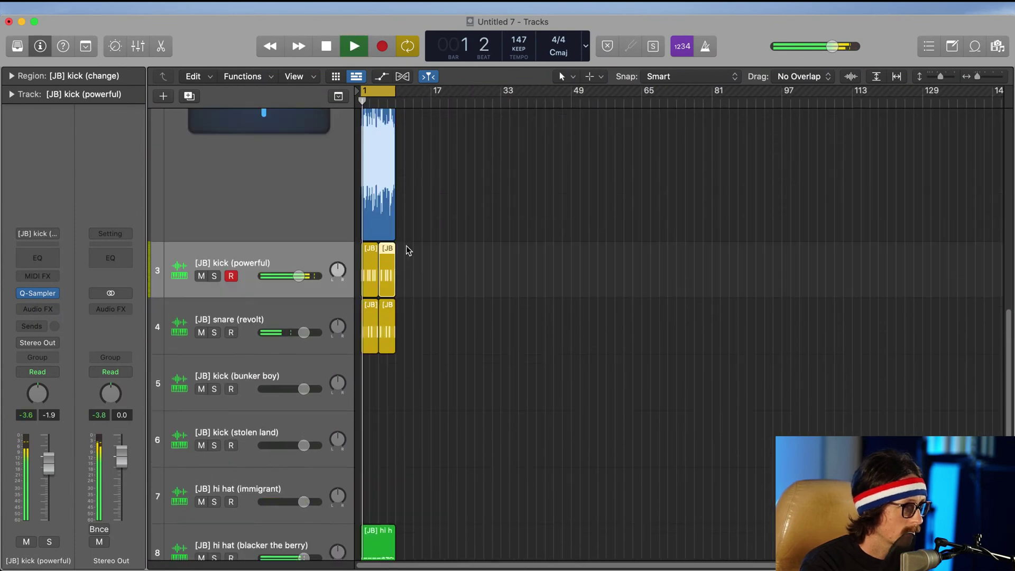
scroll(402, 440, "down", 1)
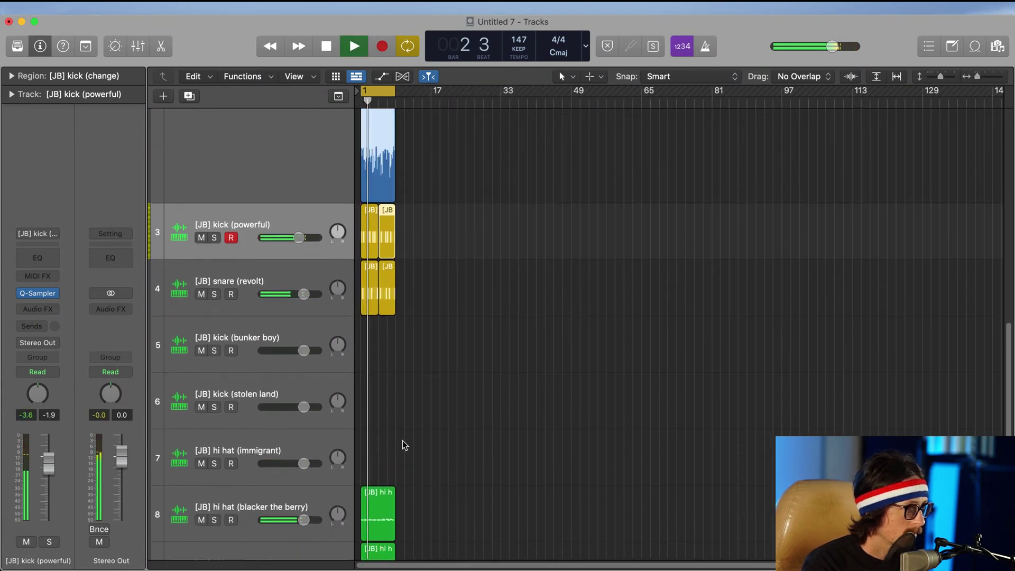
scroll(402, 440, "down", 5)
left_click(261, 504)
key("space")
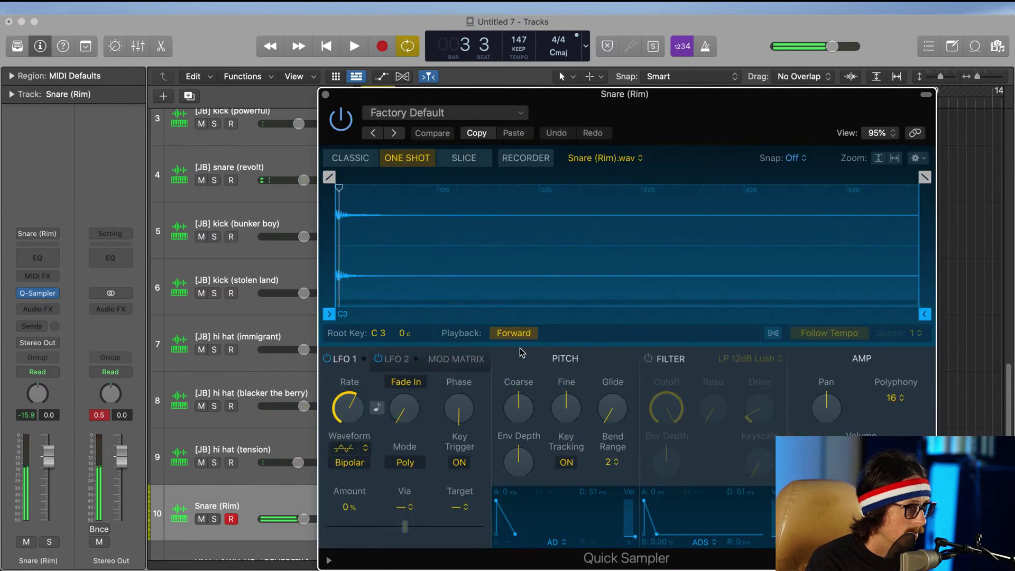
left_click_drag(651, 129, 414, 59)
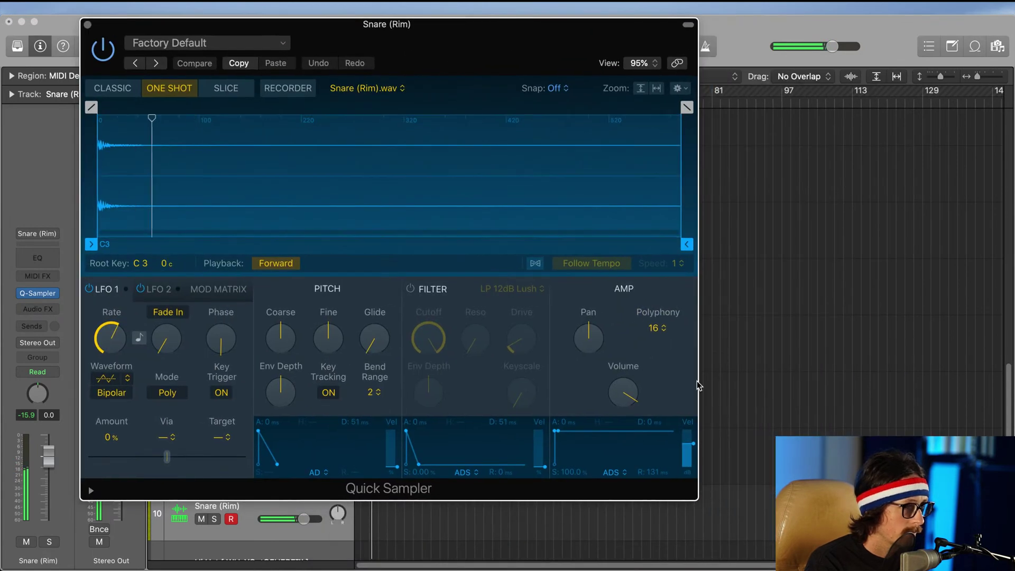
left_click_drag(619, 382, 629, 352)
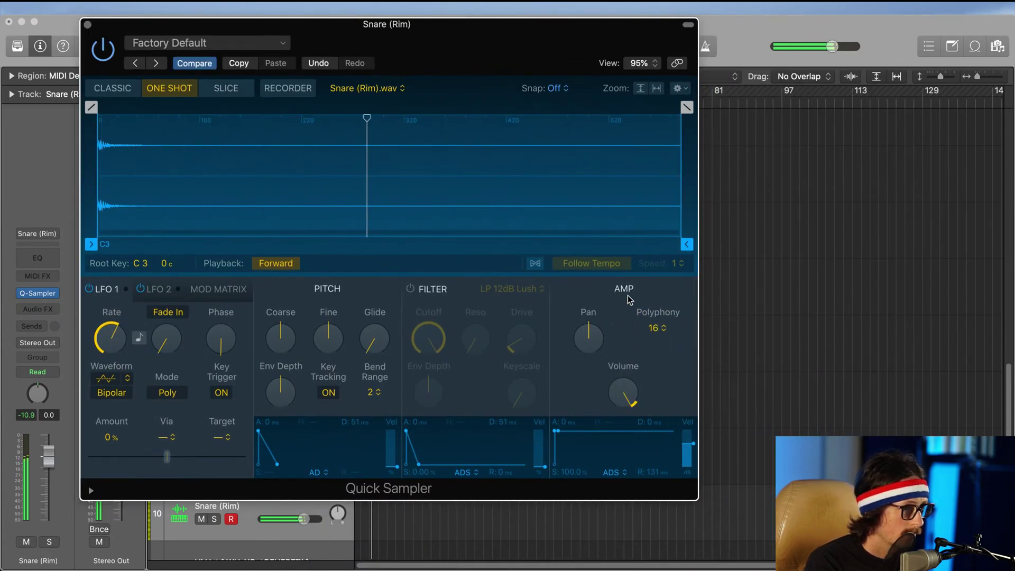
left_click(644, 328)
left_click(658, 219)
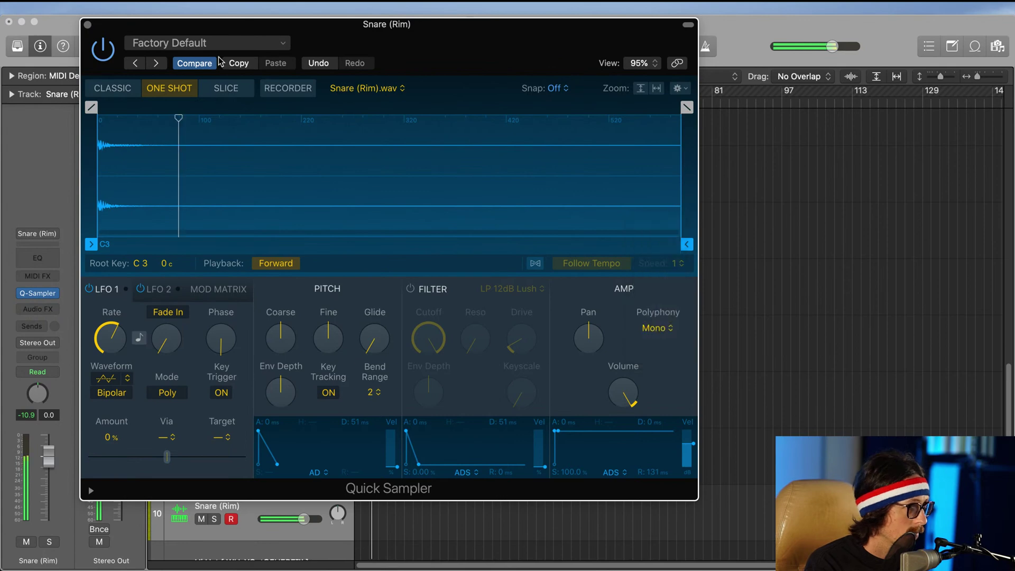
left_click(89, 24)
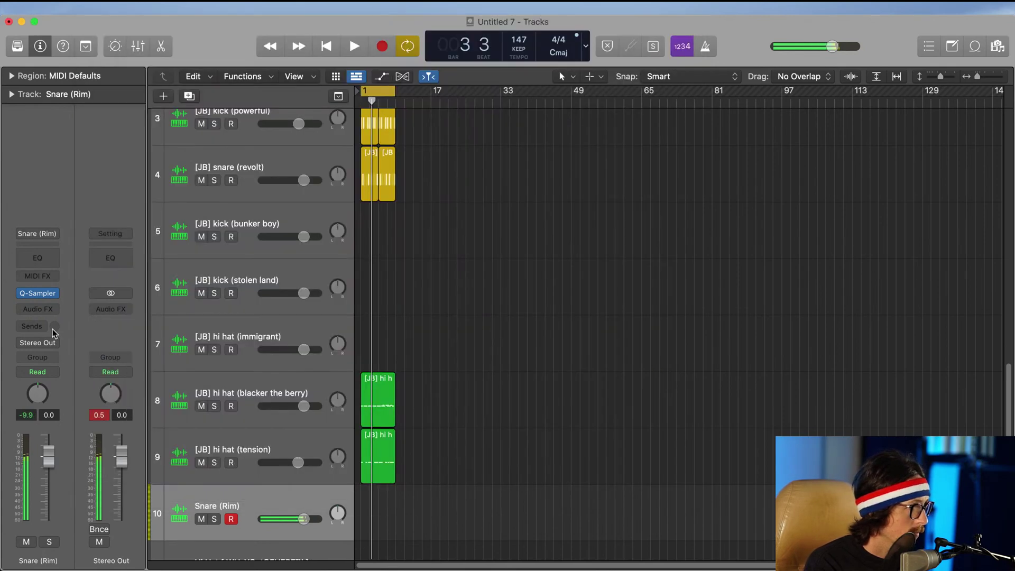
Step: Insert the stereo Pusher plug-in on the Snare (Rim) track, lower its Flux Drive slightly and reset the channel's peak level
left_click(40, 308)
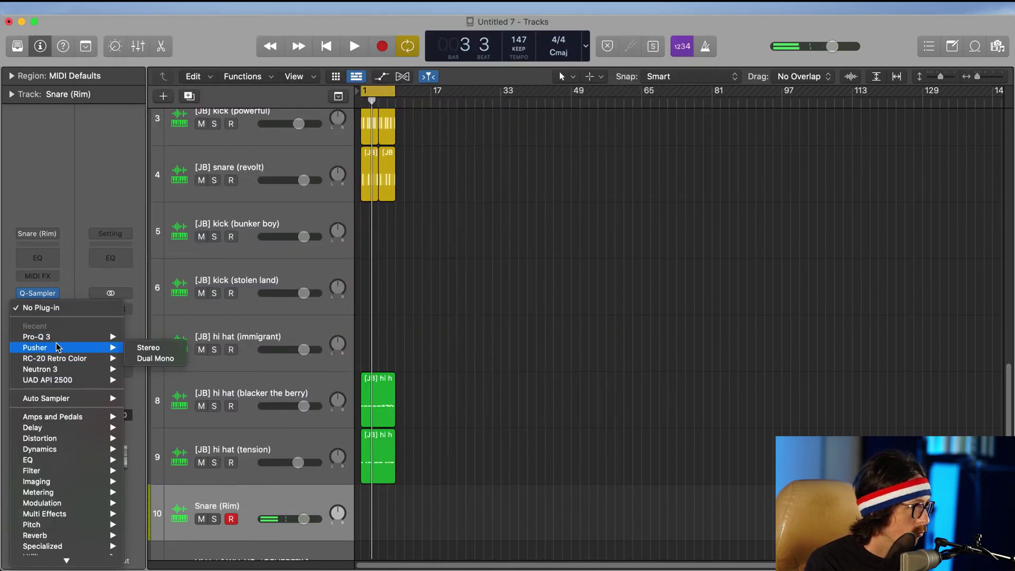
left_click(360, 343)
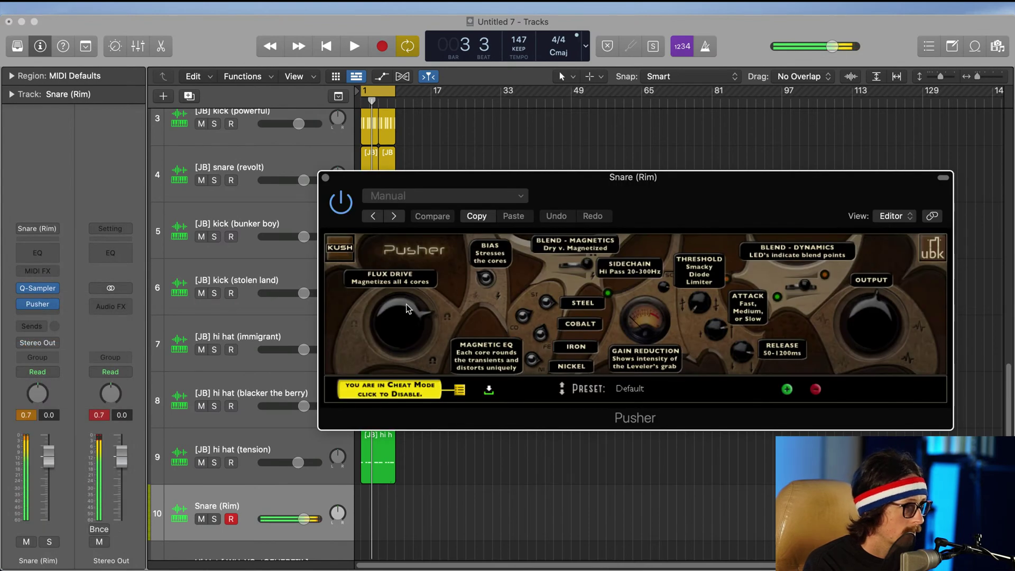
left_click_drag(408, 309, 402, 332)
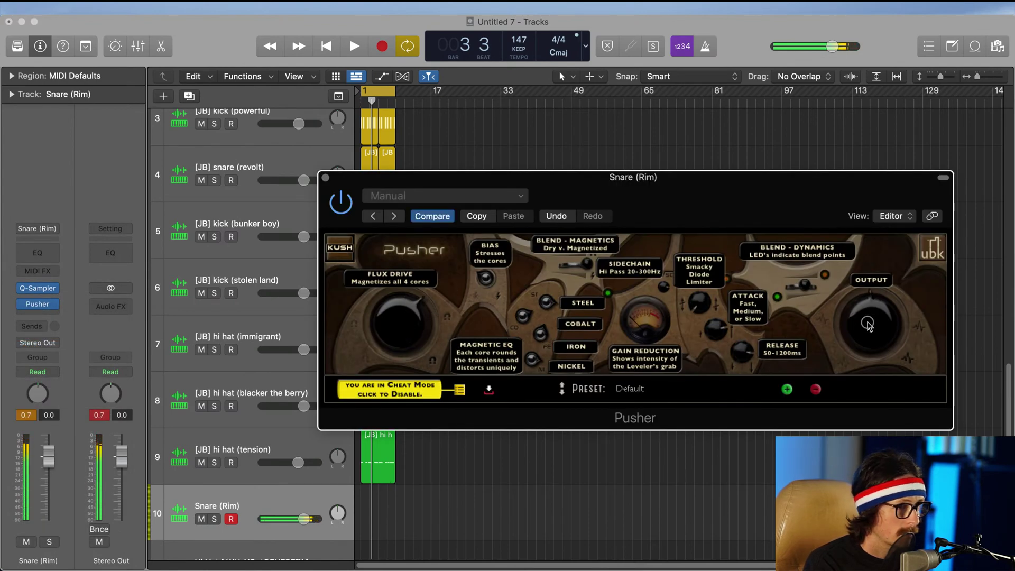
left_click(27, 416)
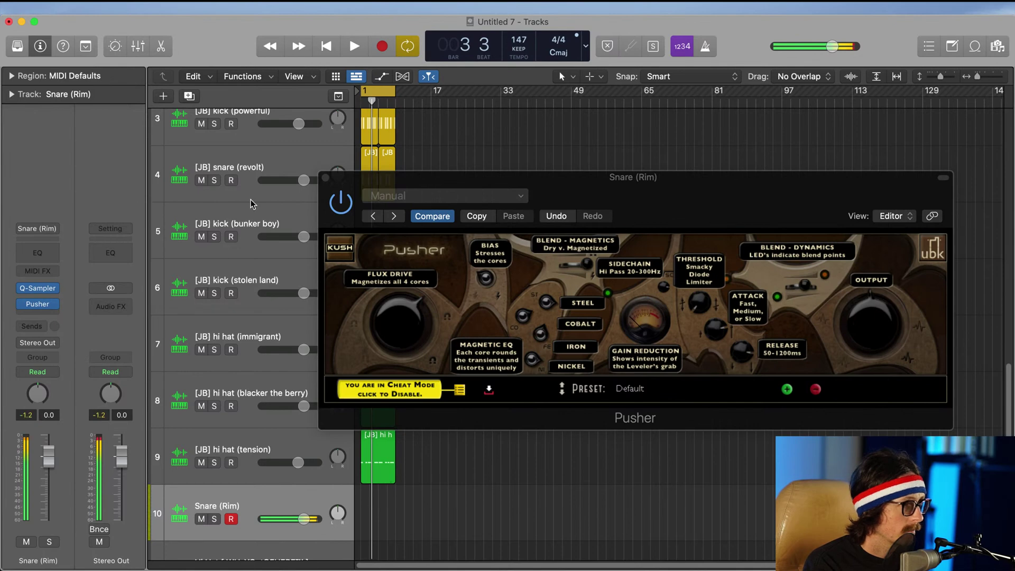
left_click(325, 179)
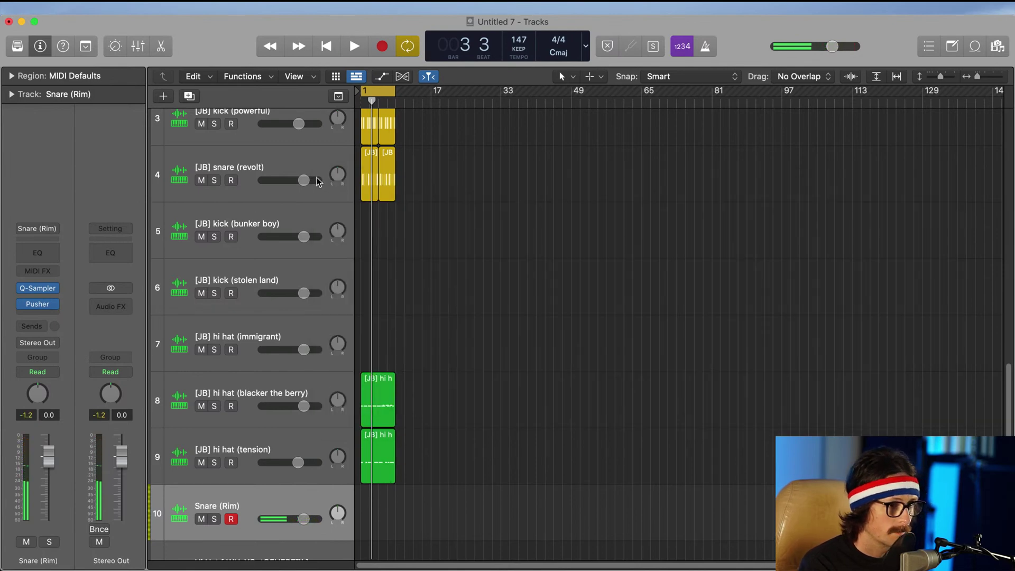
Step: Try recording a rim part on the Snare (Rim) track over the looped beat and delete the recorded regions
key("space")
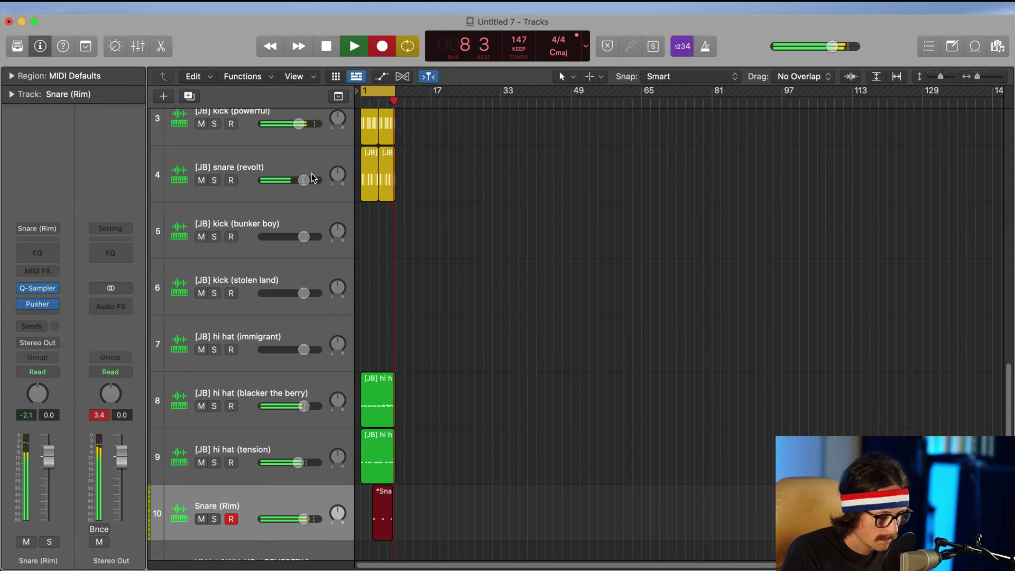
key("space")
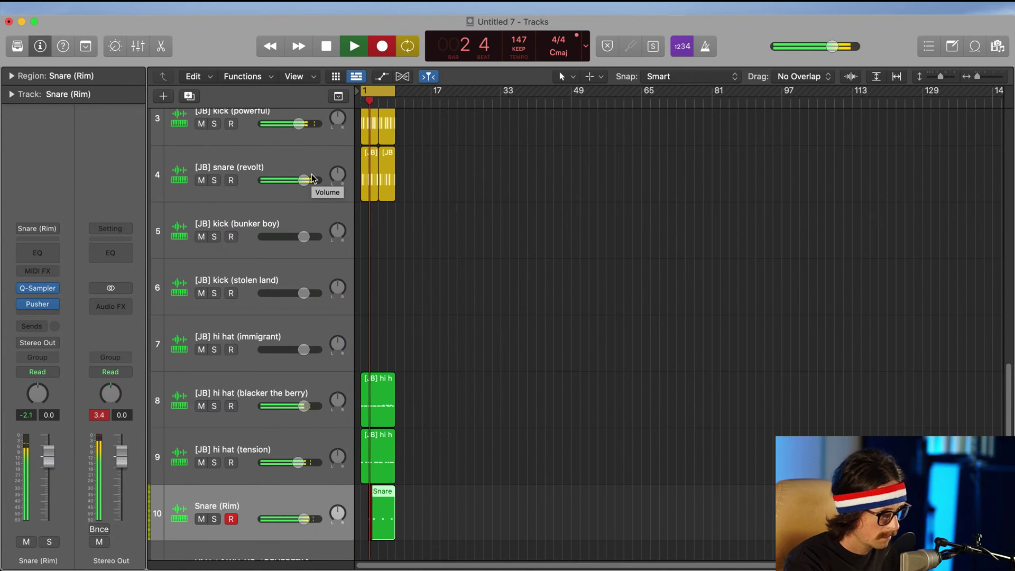
key("space")
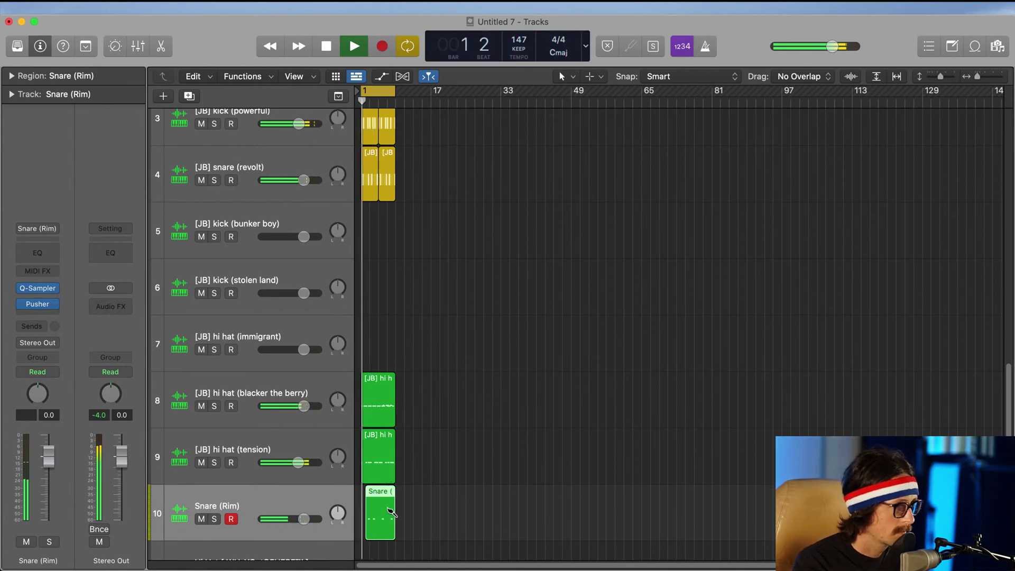
key("space")
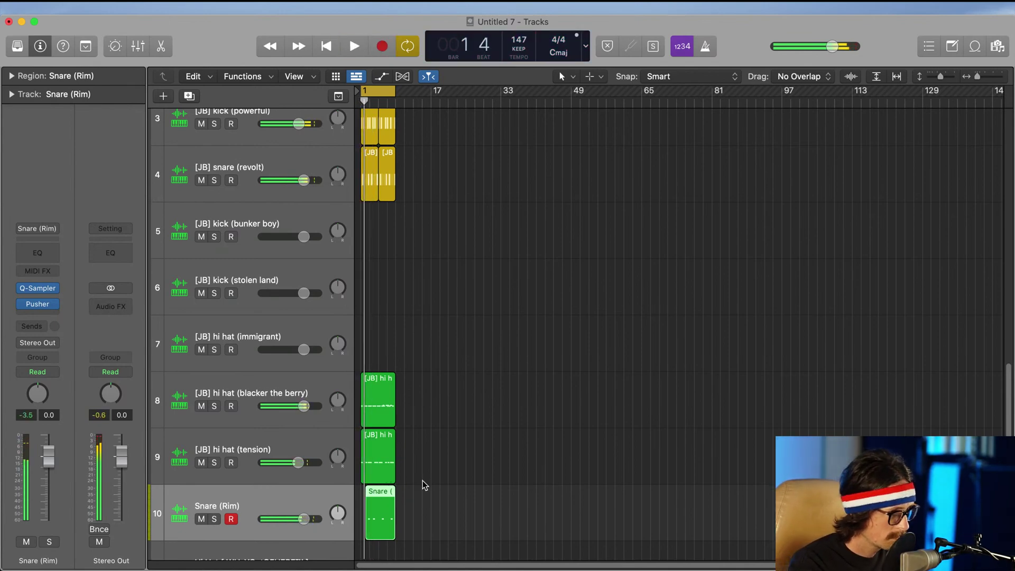
key("r")
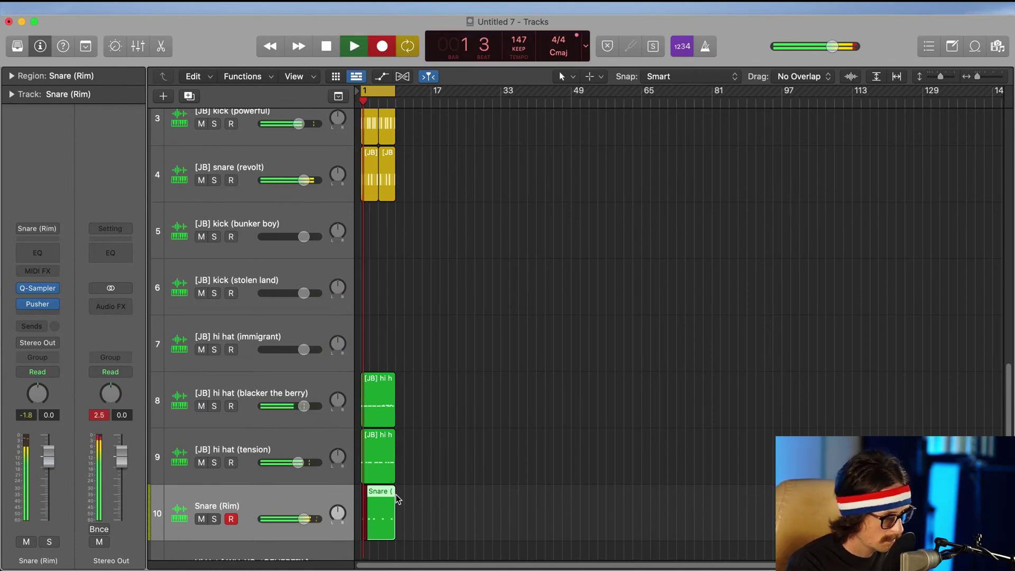
key("space")
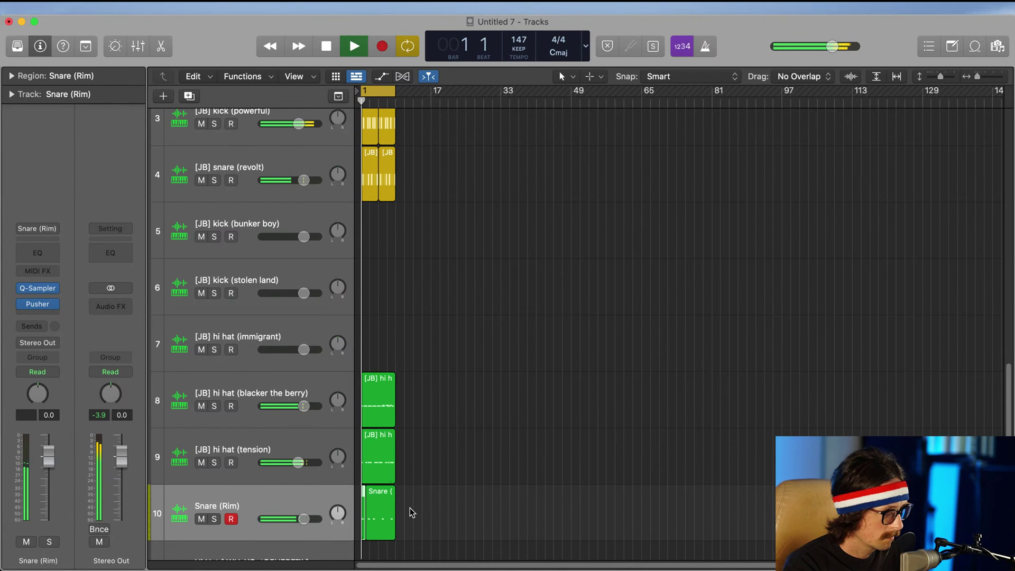
left_click(382, 520)
left_click_drag(367, 530, 364, 534)
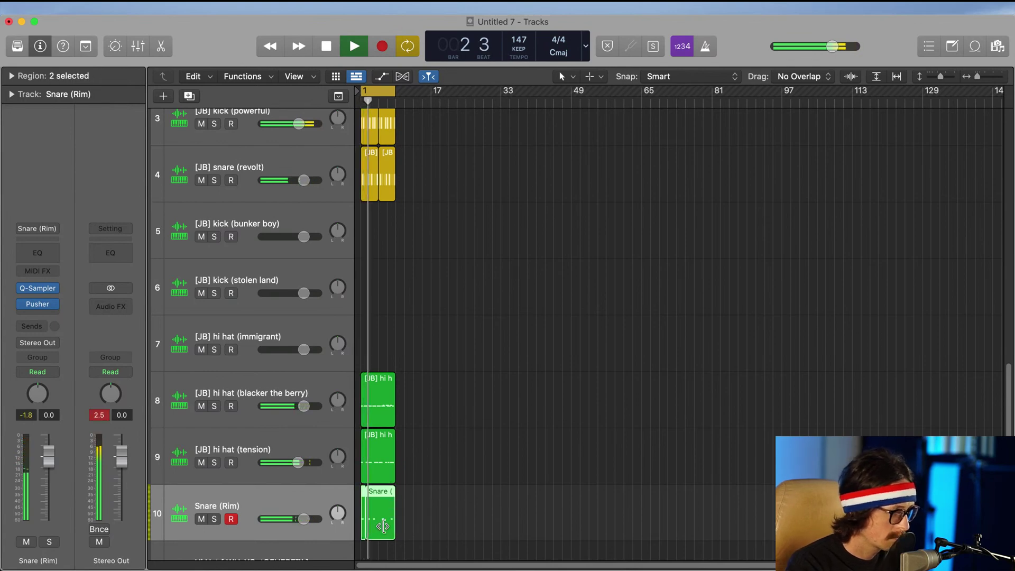
key("Delete")
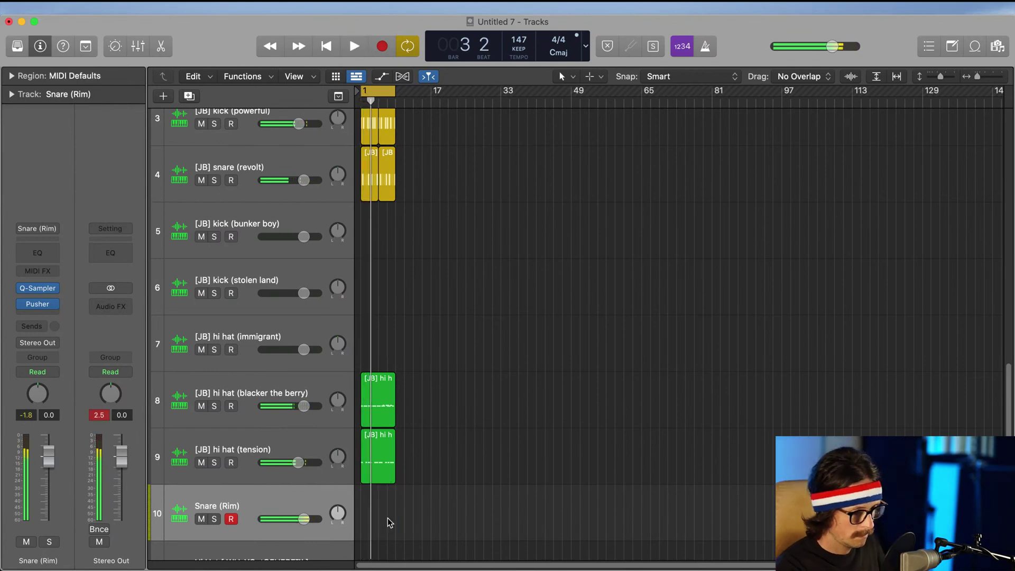
Step: Retry the rim recording from the start of the loop and delete the short take
key("r")
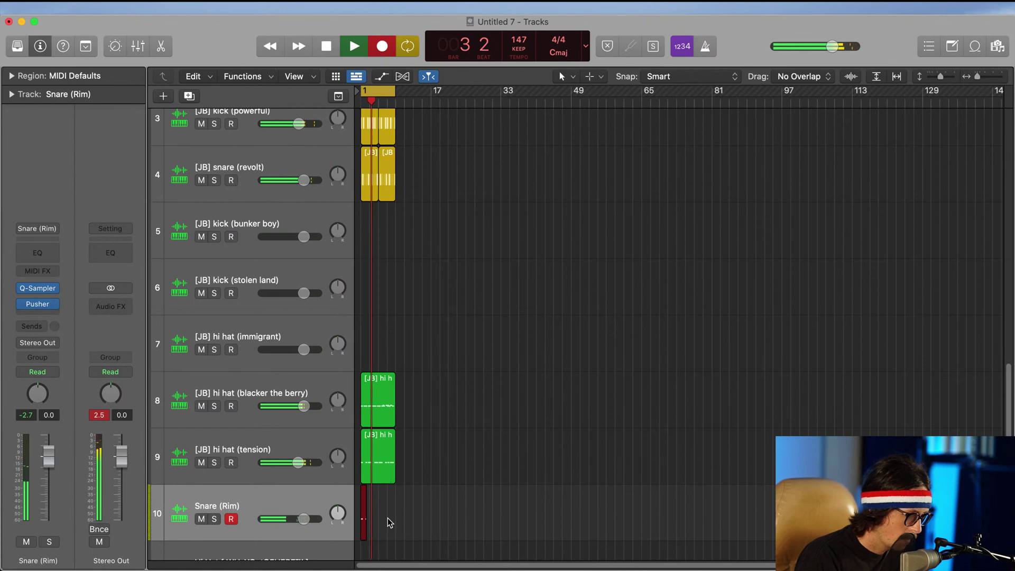
key("space")
key("space")
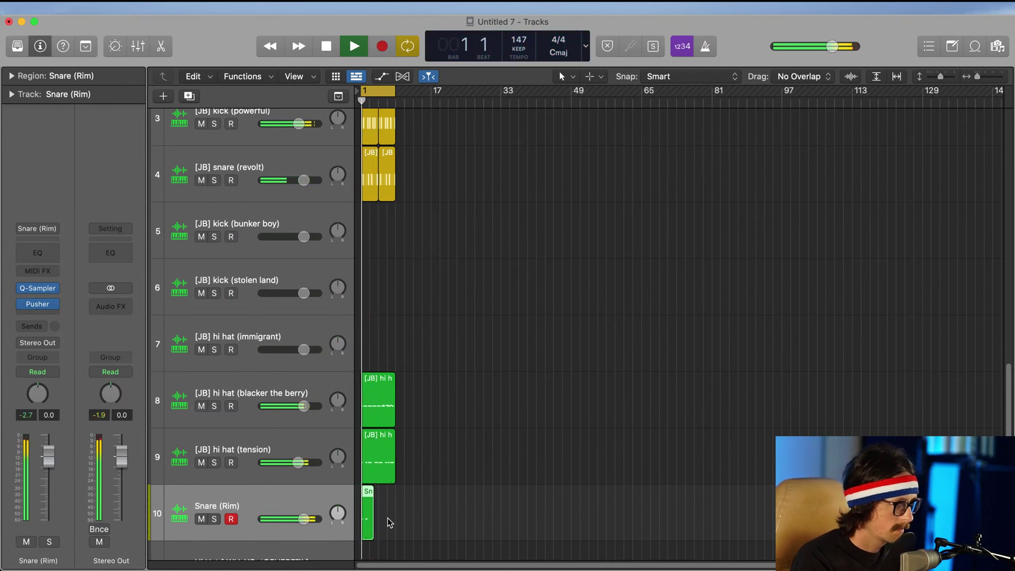
key("space")
key("Delete")
Step: Record a rim part on the Snare (Rim) track across the full eight-bar loop and play it back
key("r")
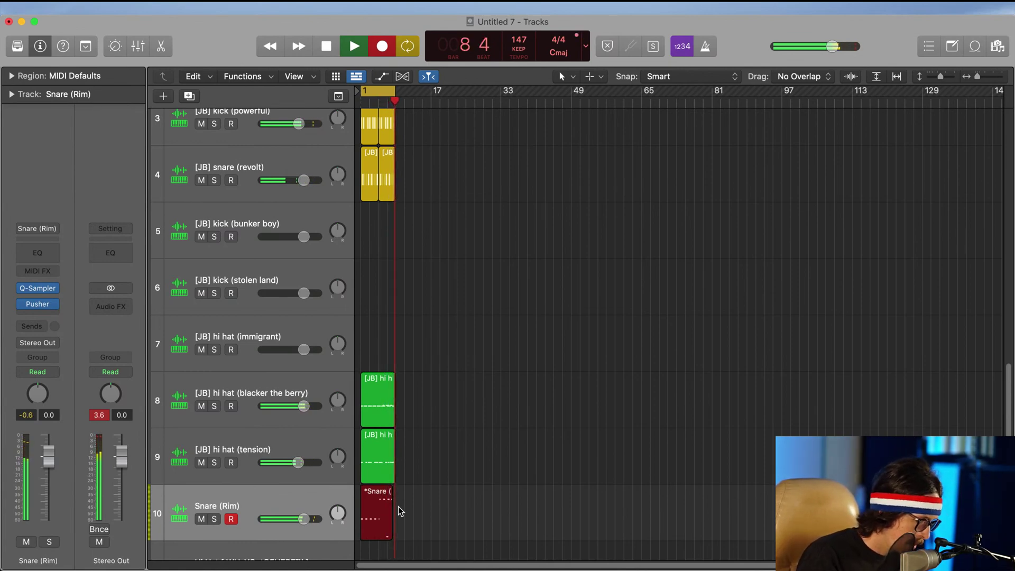
key("space")
key("space")
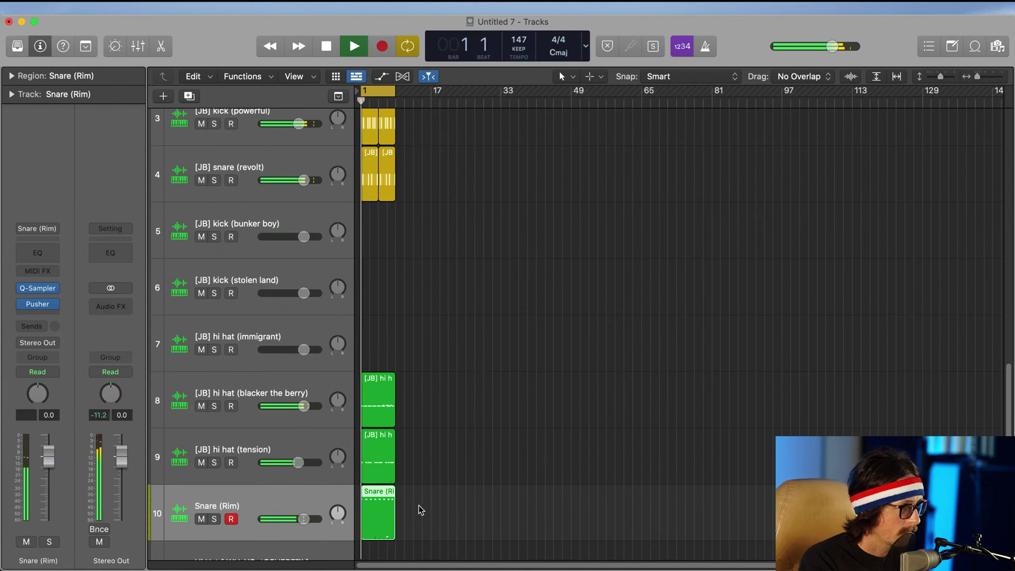
Step: Open the Snare (Rim) region in the Piano Roll and remove the stray B2 note at bar 3
left_click_drag(418, 506, 360, 527)
double_click(388, 517)
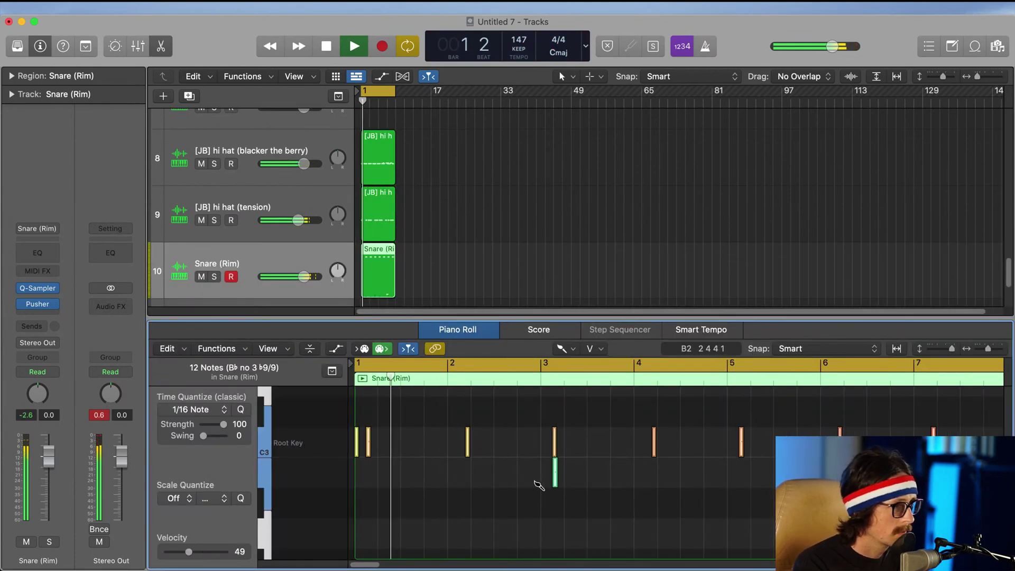
left_click(555, 473)
key("super+z")
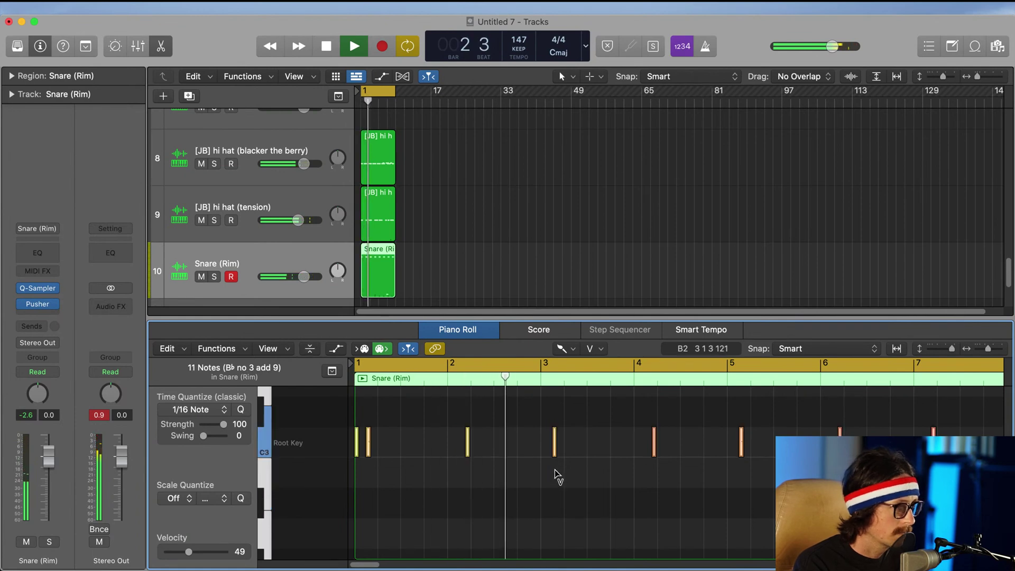
left_click(520, 505, "ctrl+alt")
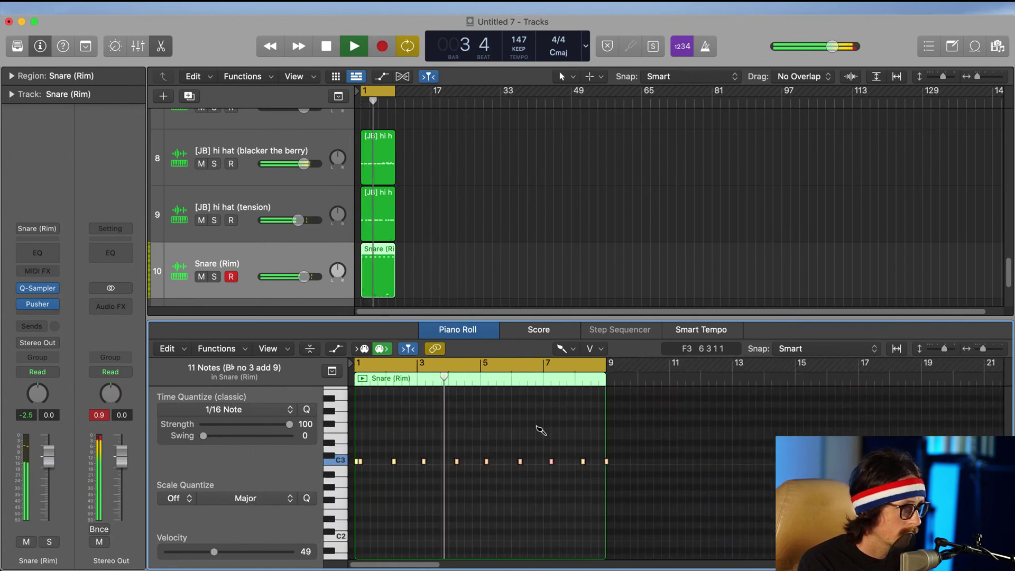
Step: Switch to the Pointer tool and delete the extra C3 note at the very start of bar 1 in the rim part
key("space")
key("Return")
key("space")
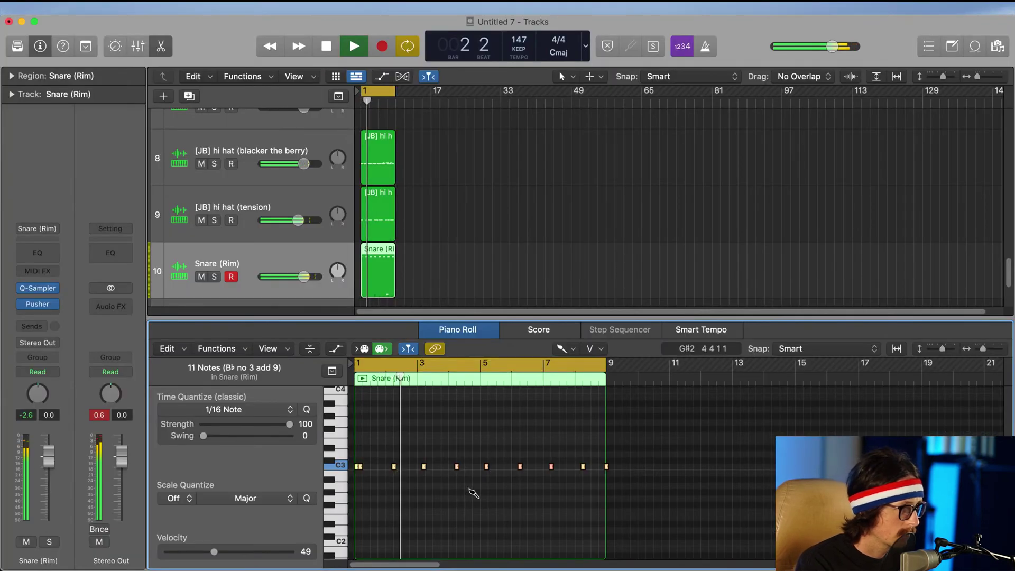
key("t")
key("t")
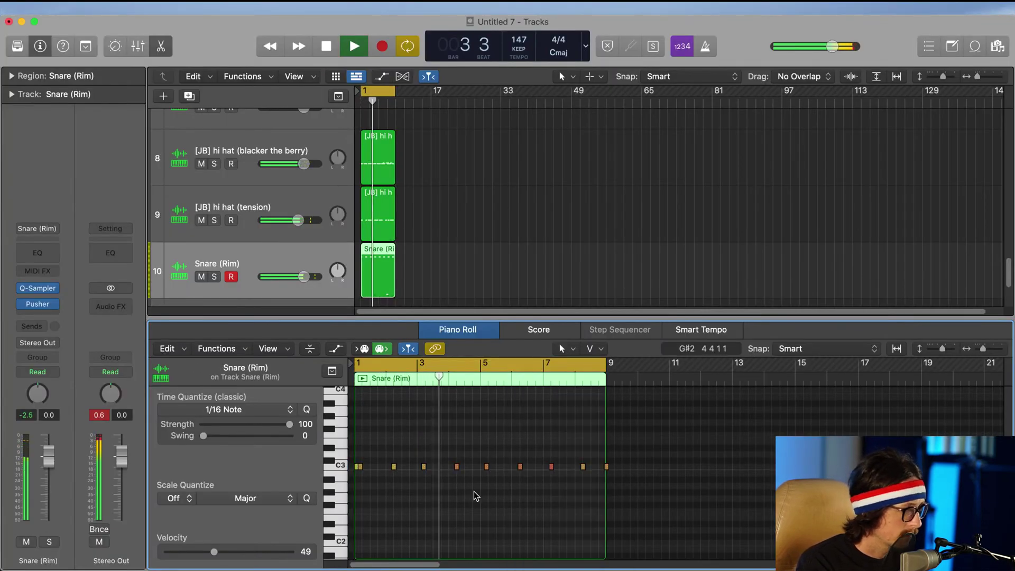
key("space")
key("space")
left_click_drag(356, 418, 456, 500)
key("space")
key("space")
left_click_drag(365, 477, 354, 450)
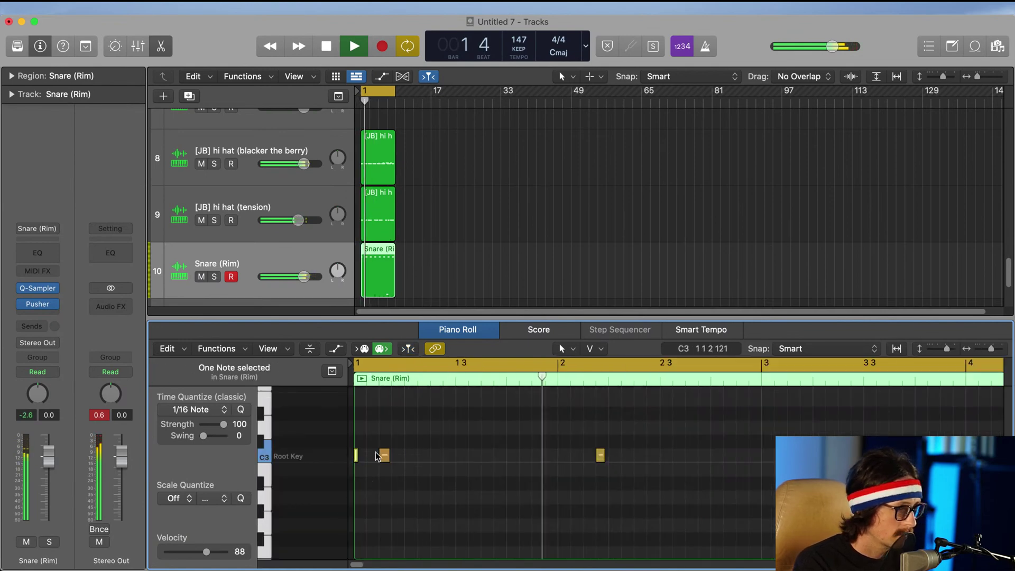
key("Delete")
Step: Play the edited rim part with the loop and examine its note positions across the bars
key("space")
key("space")
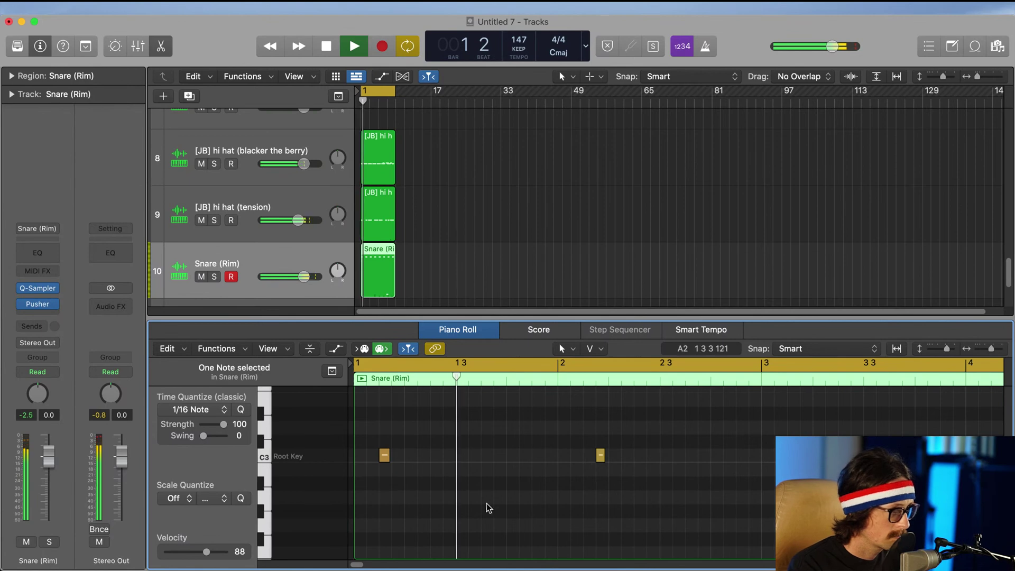
left_click(602, 494, "ctrl+alt")
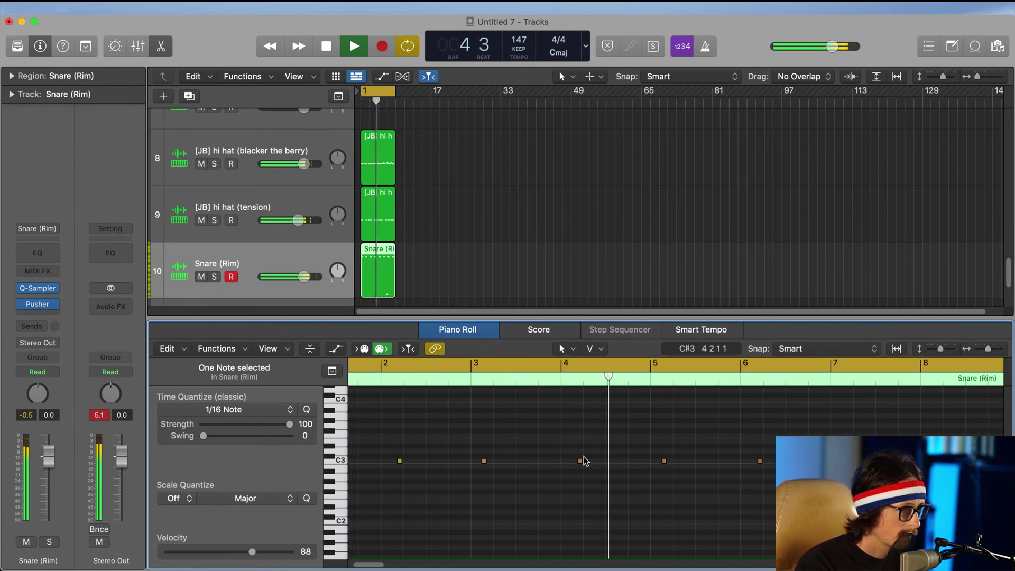
key("space")
left_click_drag(529, 434, 644, 472)
key("space")
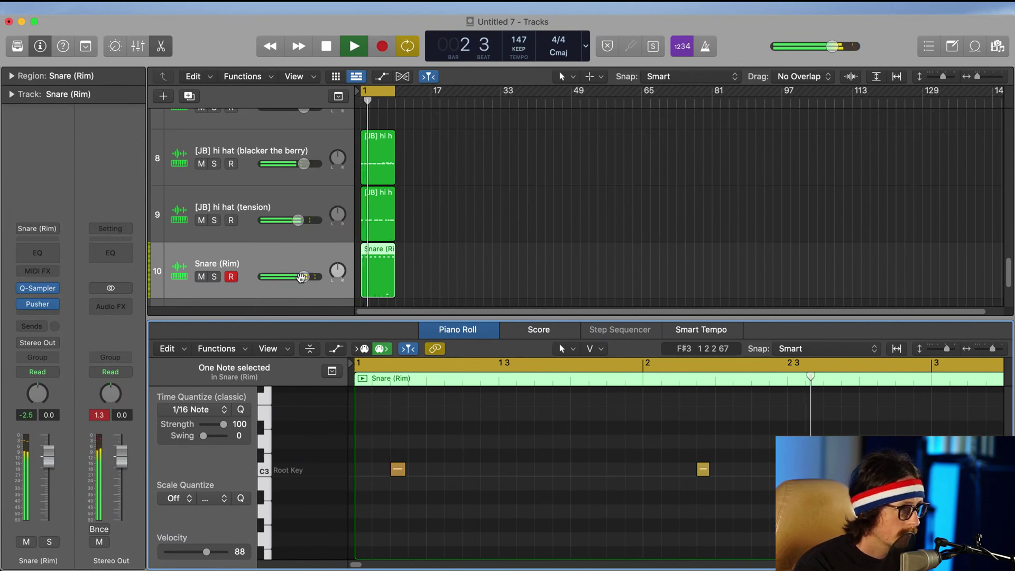
Step: Lower the Snare (Rim) track's volume to -2.2 dB and move the bar 6 rim note about a sixteenth earlier
left_click_drag(303, 277, 298, 280)
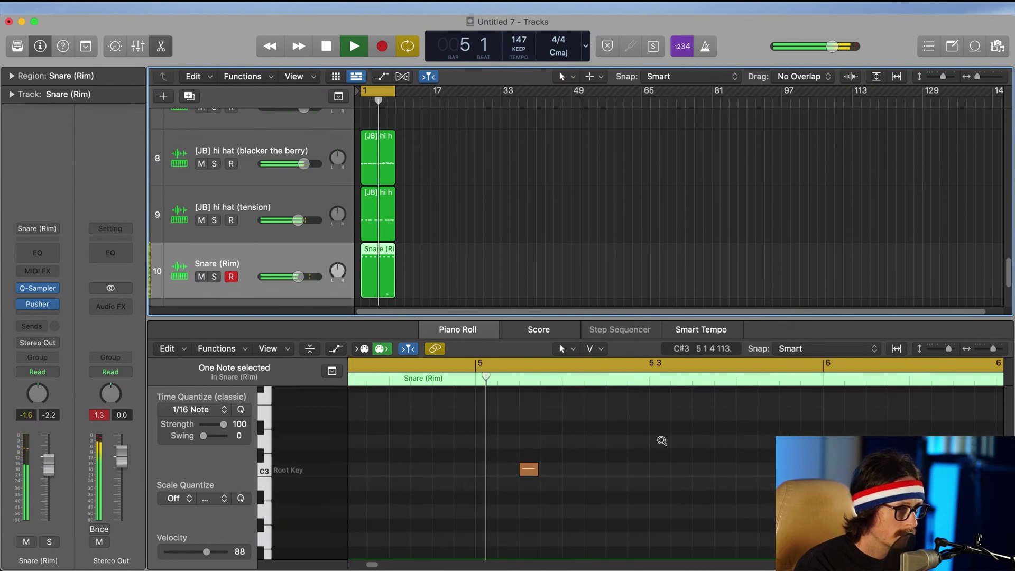
left_click(658, 441, "ctrl+alt")
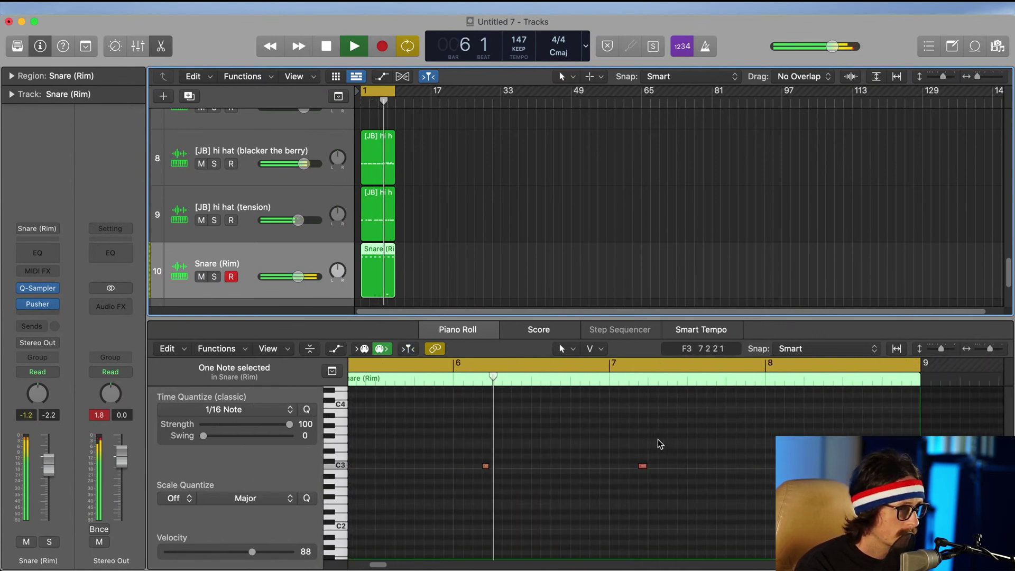
key("space")
left_click_drag(486, 465, 477, 465)
key("space")
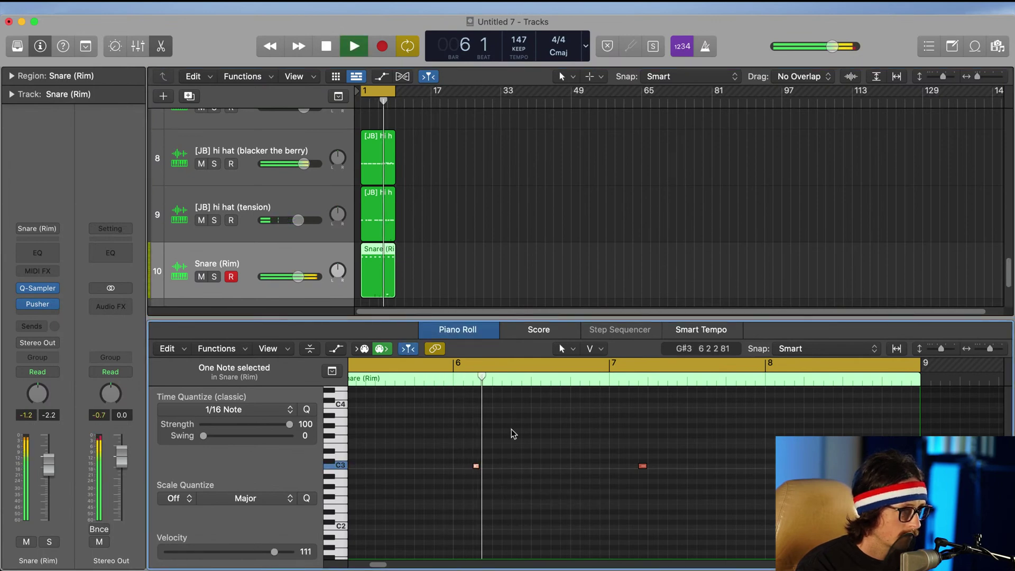
Step: Play the rim part through to bar 6 and add a copy of the bar 6 note one beat after it
key("Return")
scroll(616, 486, "right", 5)
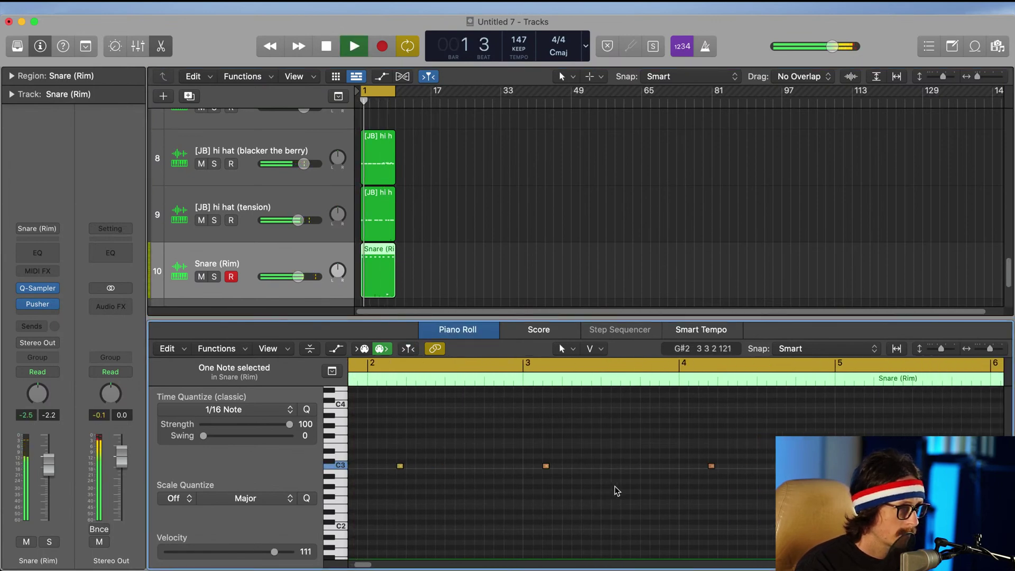
scroll(608, 471, "right", 4)
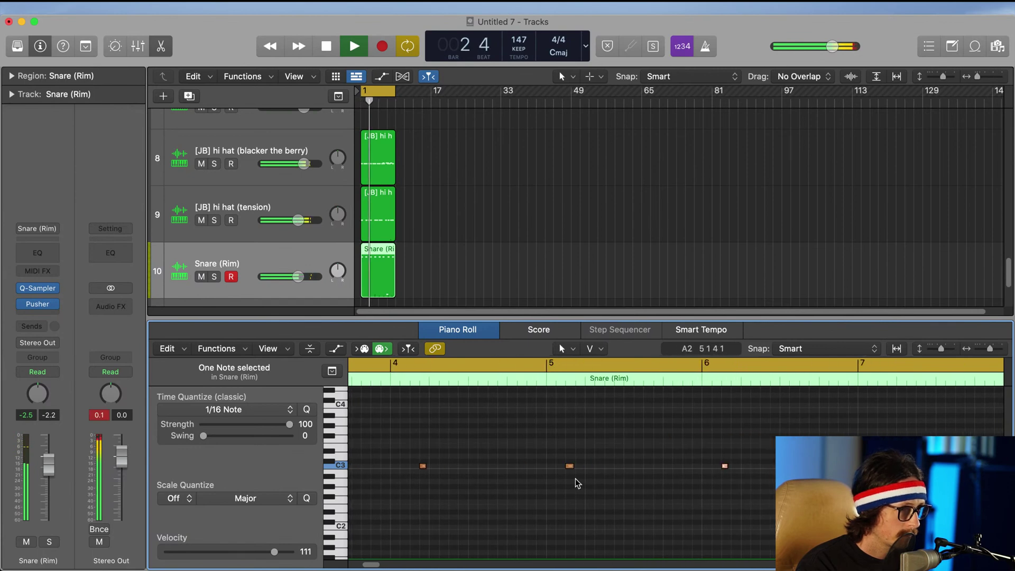
scroll(577, 468, "right", 3)
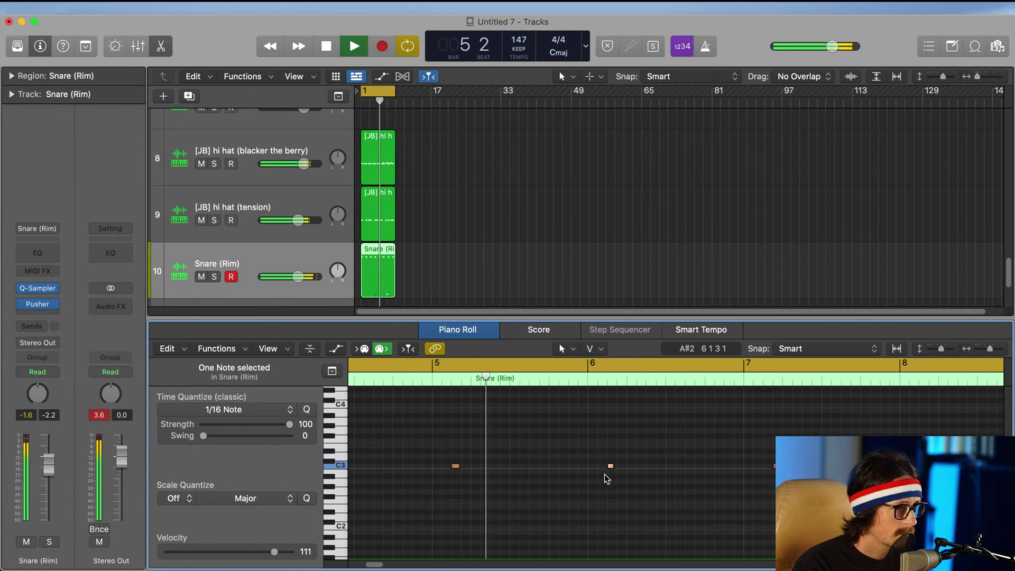
scroll(615, 495, "right", 3)
key("space")
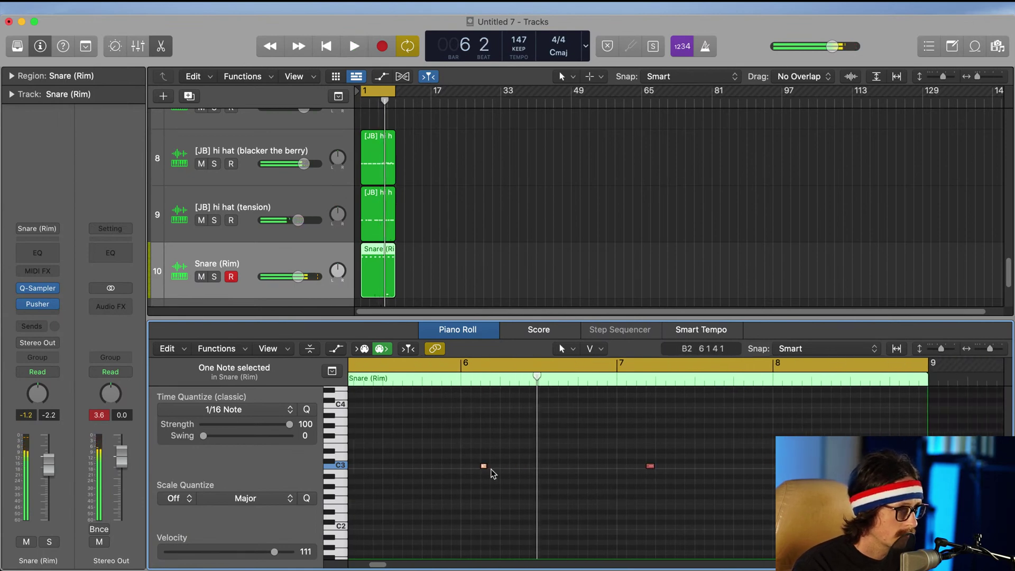
left_click_drag(484, 467, 523, 466)
left_click(432, 372)
key("space")
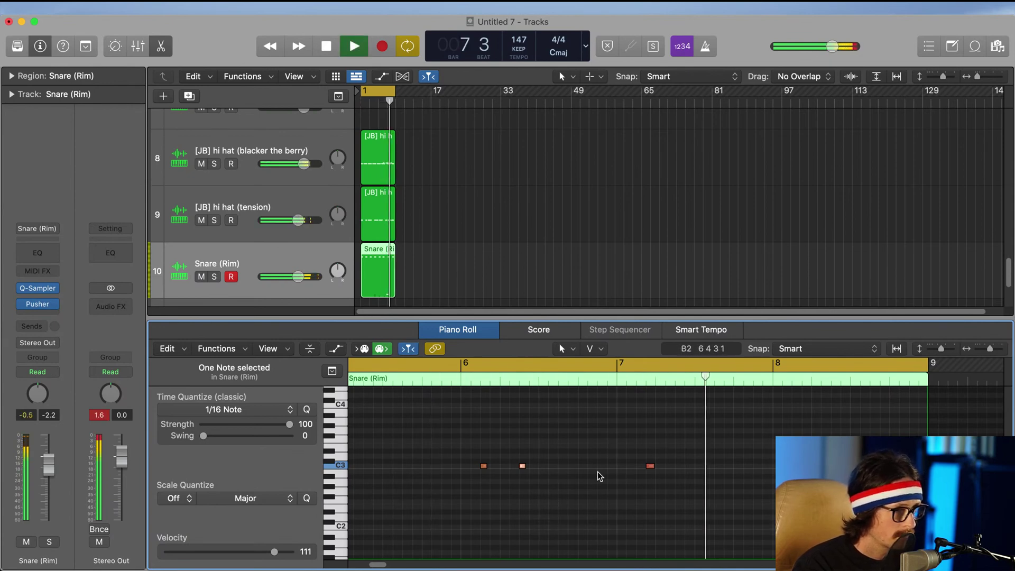
Step: Move the bar 7 rim note about a sixteenth earlier and play the change back
scroll(595, 473, "right", 3)
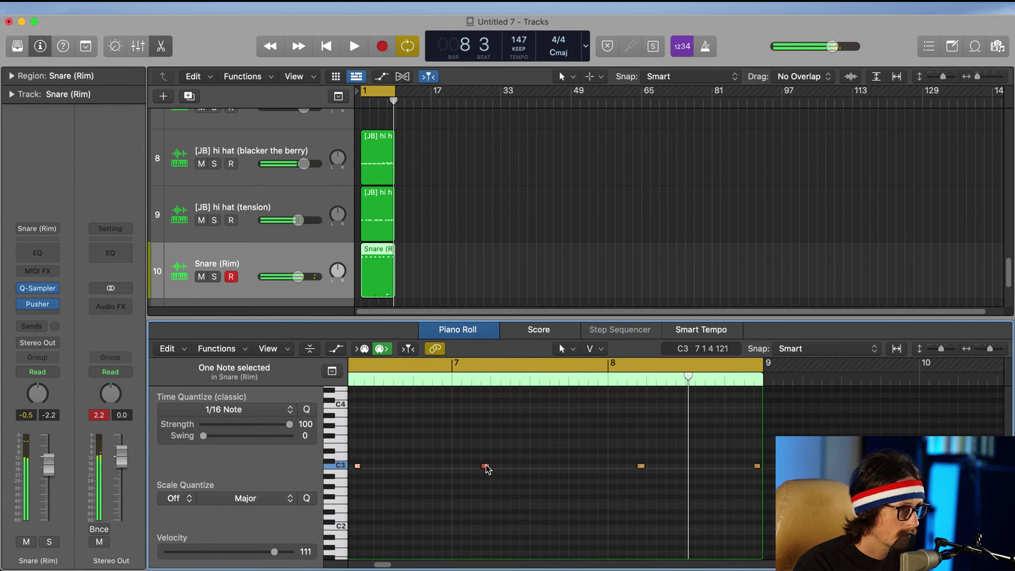
key("space")
left_click_drag(485, 467, 477, 467)
left_click(423, 379)
key("space")
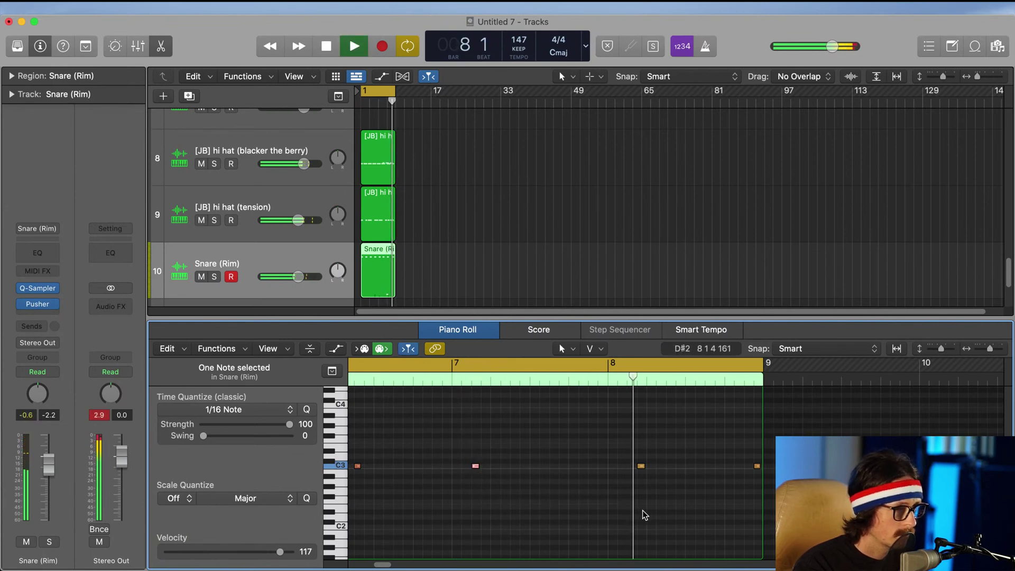
Step: Move the last rim note in bar 8 earlier, then stop playback and return to the full track arrangement
scroll(645, 496, "right", 5)
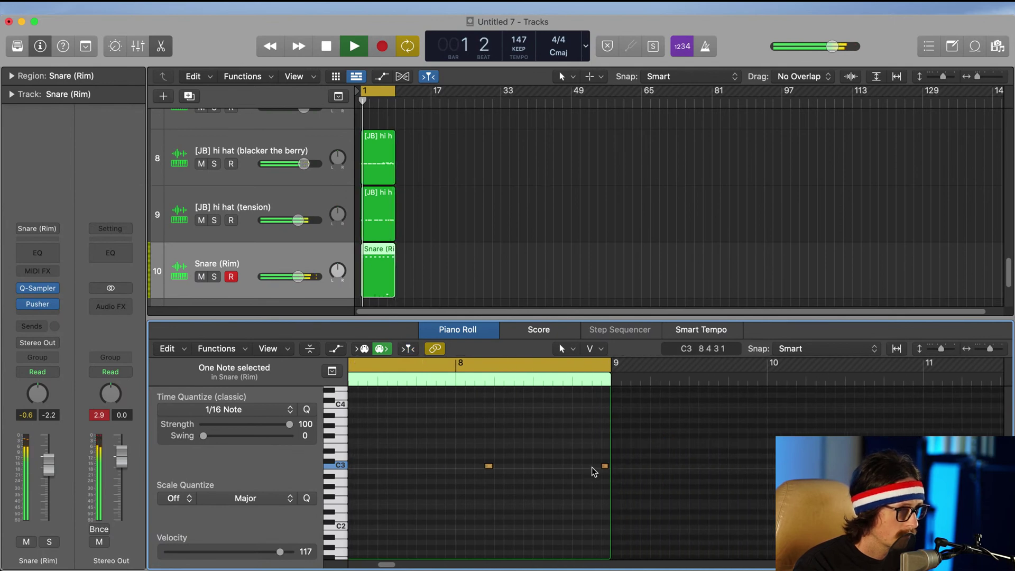
left_click_drag(605, 466, 598, 469)
left_click_drag(598, 469, 578, 467)
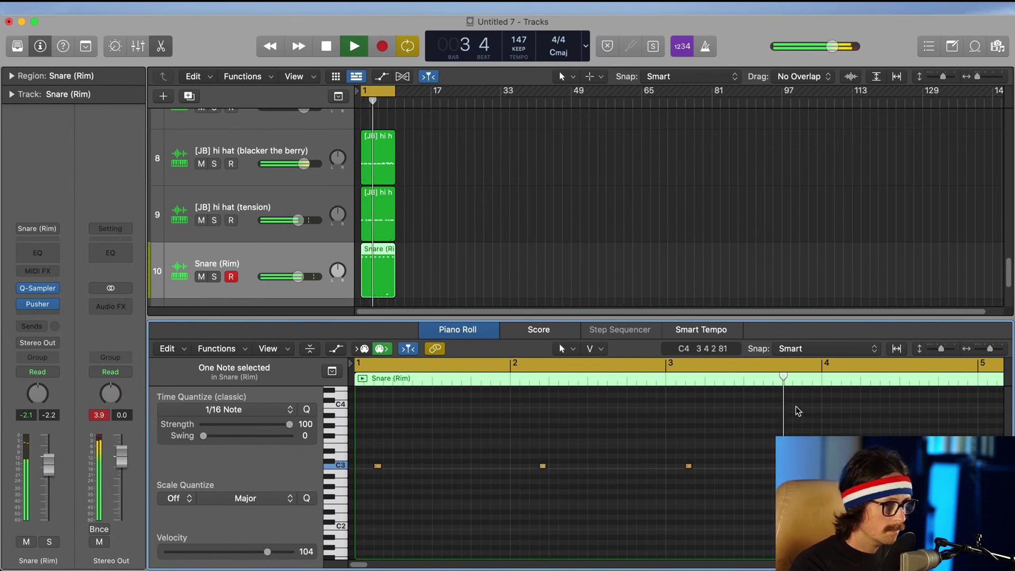
key("space")
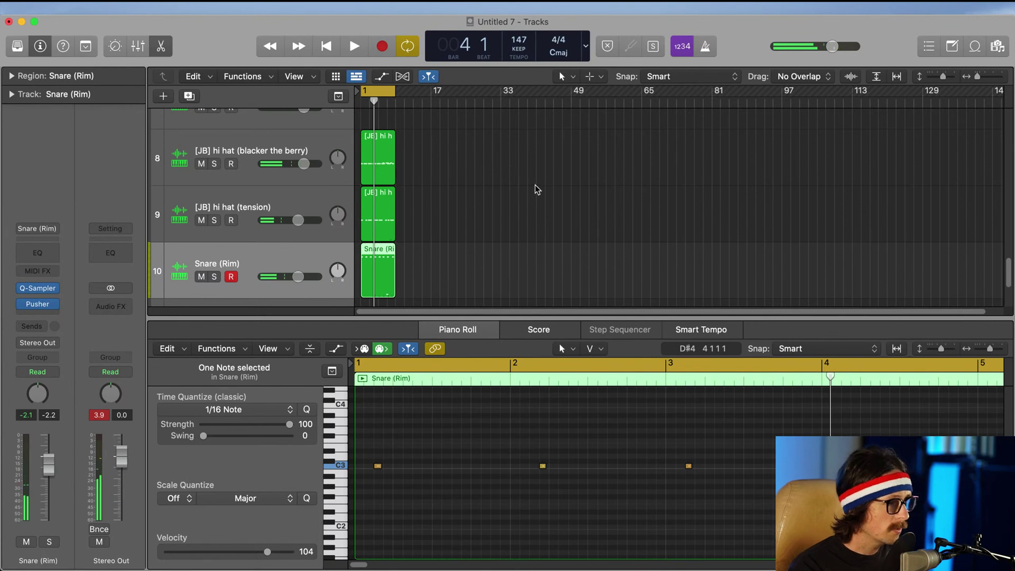
left_click(648, 216)
key("x")
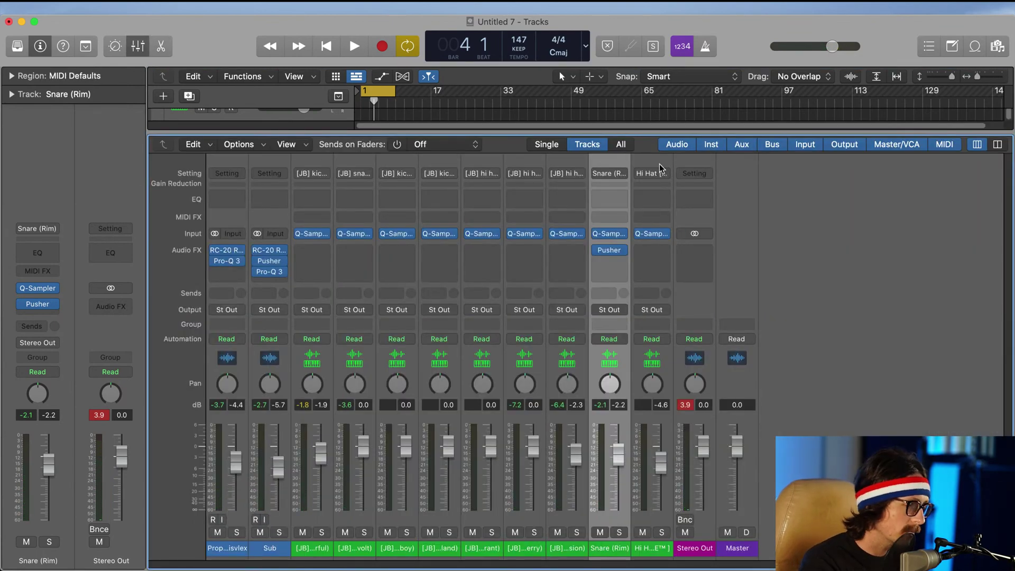
key("x")
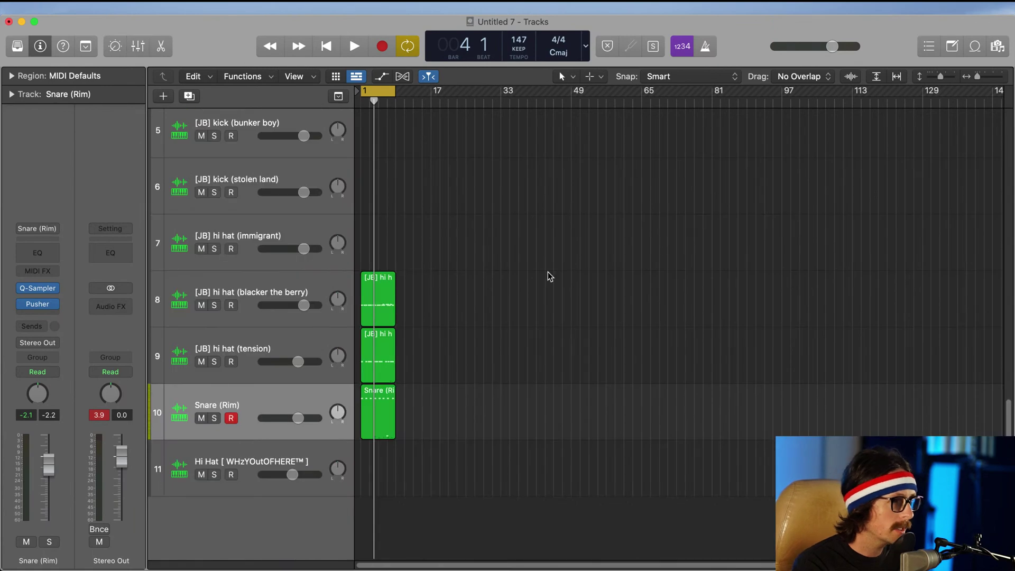
Step: Record a hi-hat part on the Hi Hat [ WHzYOutOFHERE™ ] track across the eight-bar loop and play it back
left_click(255, 461)
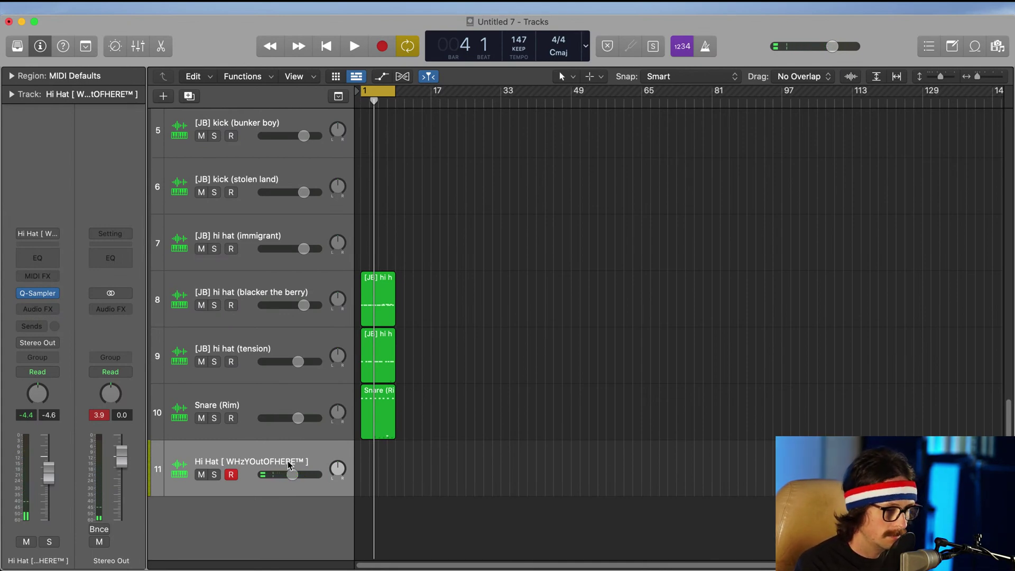
key("space")
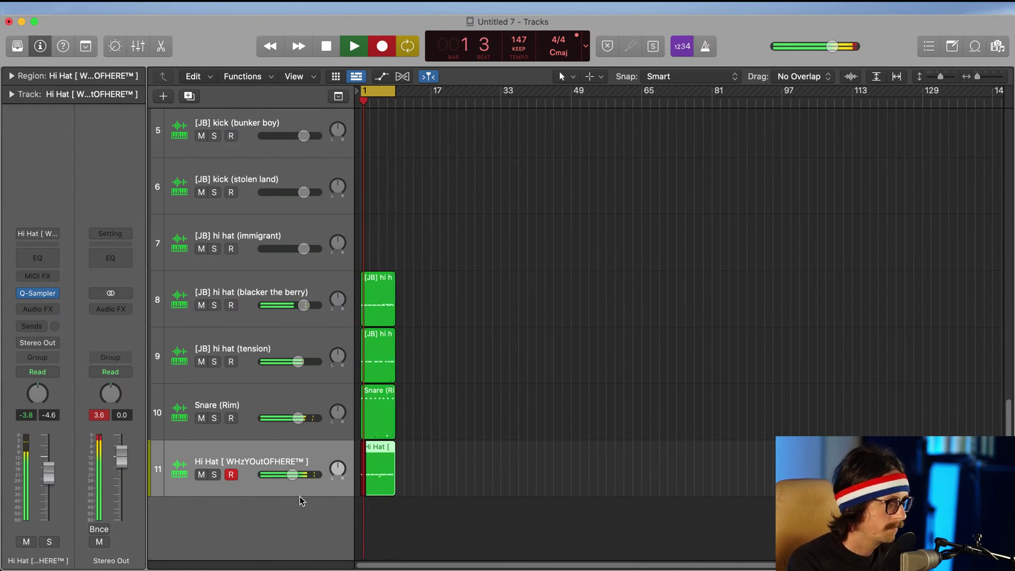
key("space")
key("space")
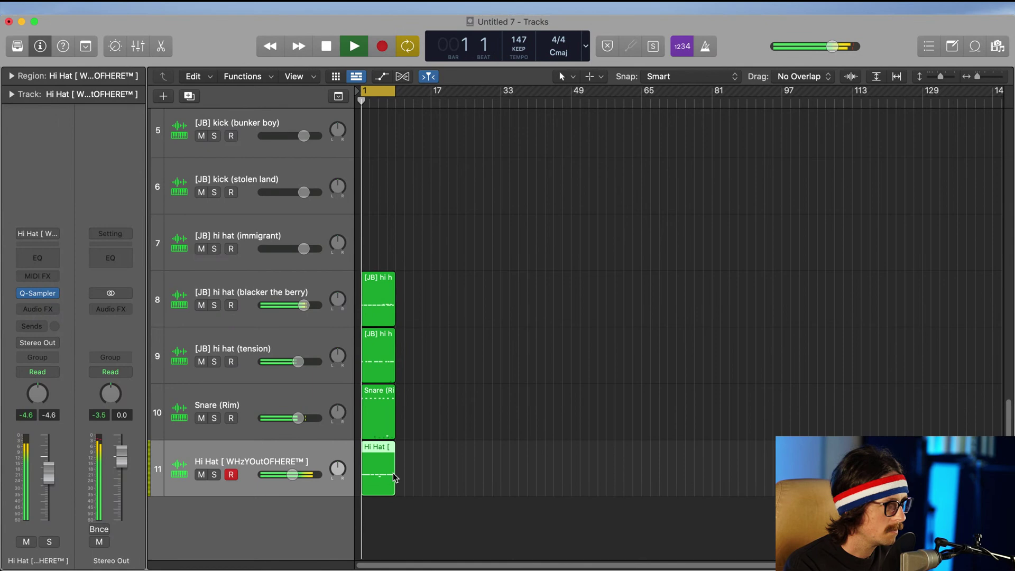
left_click(423, 471)
key("space")
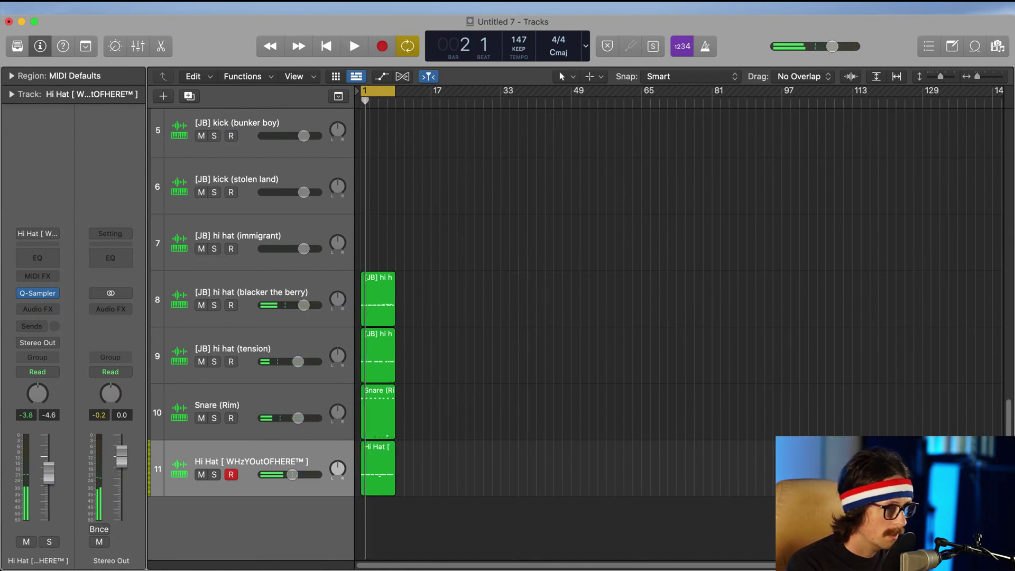
Step: Delete the [JB] hi hat (tension) region and the newly recorded region on the Hi Hat [ WHzYOutOFHERE™ ] track
left_click(389, 350)
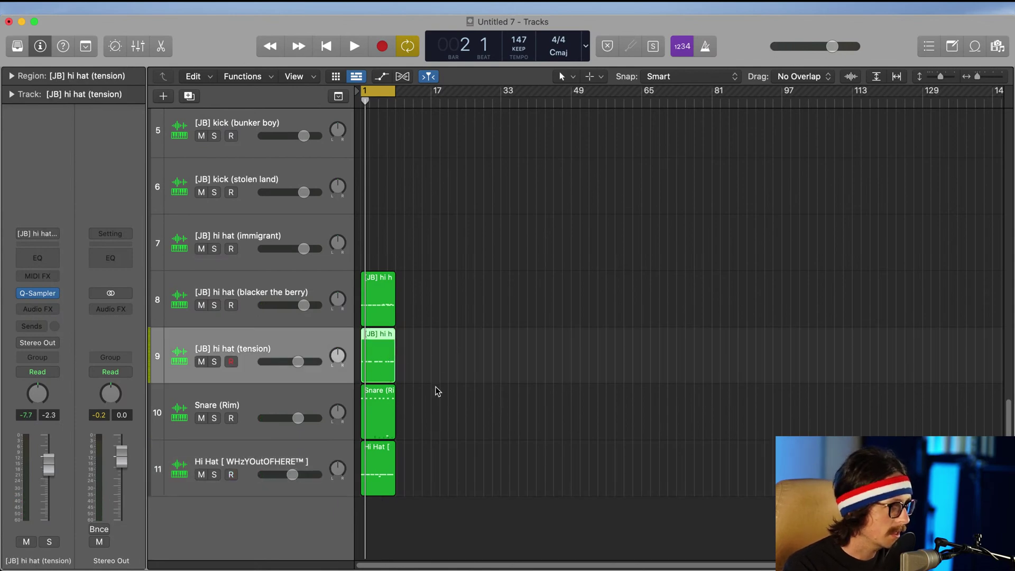
key("Delete")
left_click(382, 471)
key("Delete")
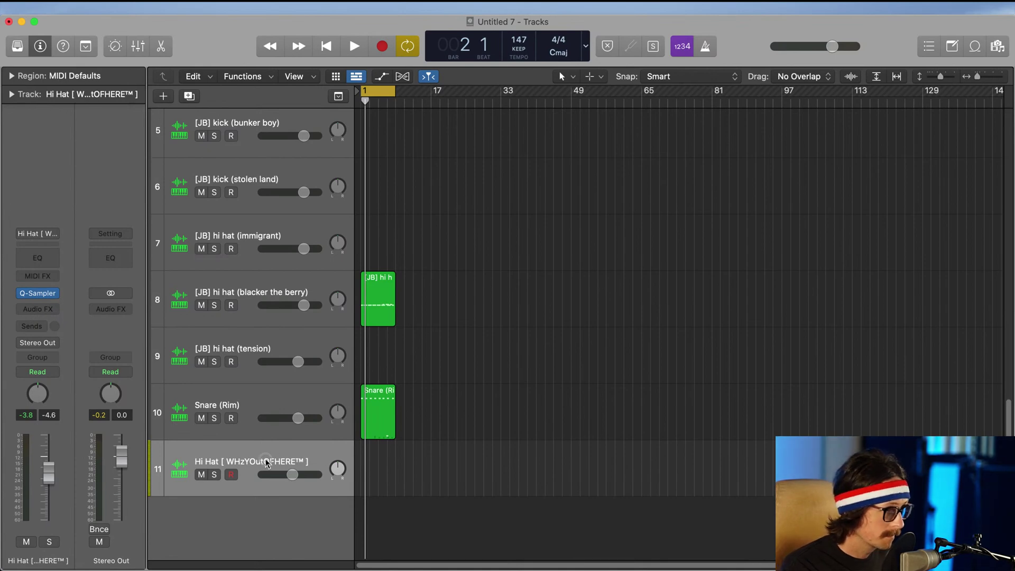
Step: Record a new hi-hat take on the Hi Hat [ WHzYOutOFHERE™ ] track across the eight-bar loop
key("r")
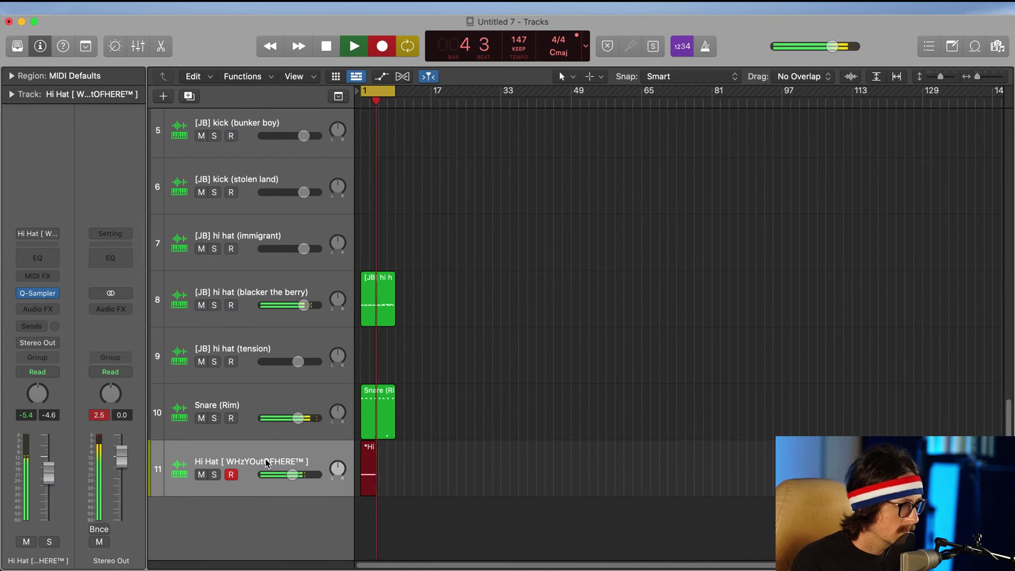
key("space")
key("r")
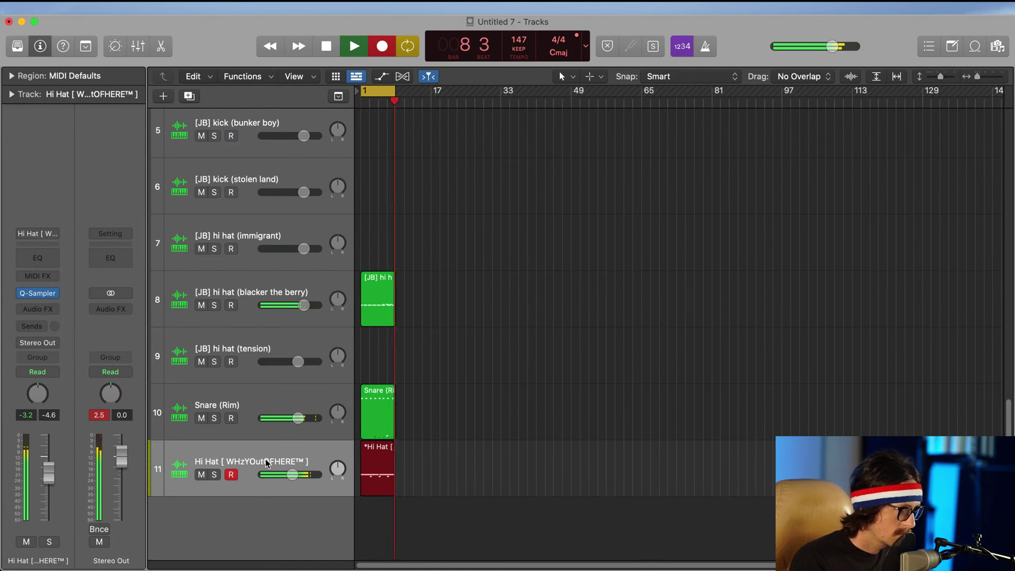
Step: Apply a swing of 6 to the new hi-hat region's 1/16-note quantization in the Piano Roll and close the editor
double_click(385, 480)
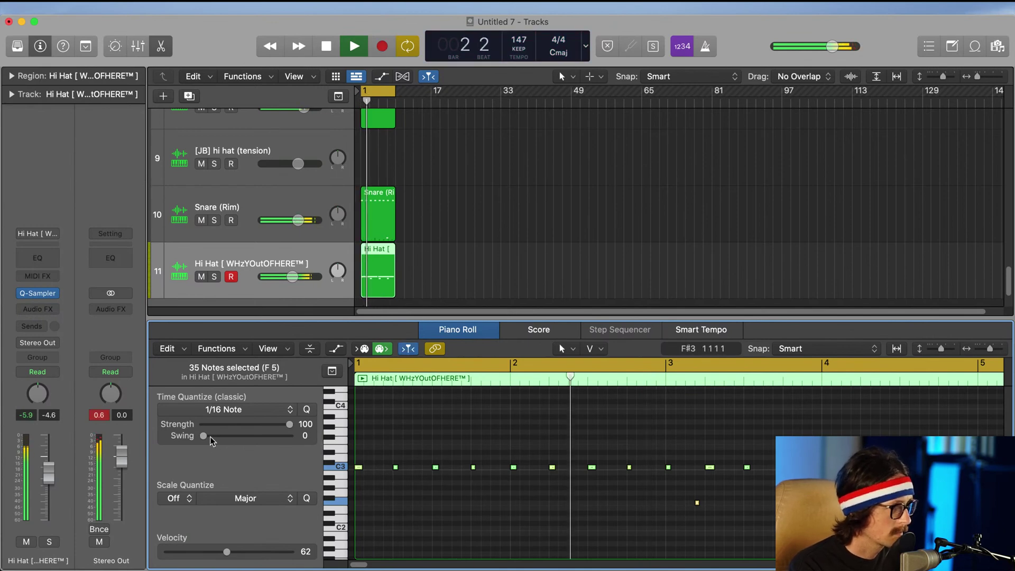
left_click_drag(211, 441, 217, 442)
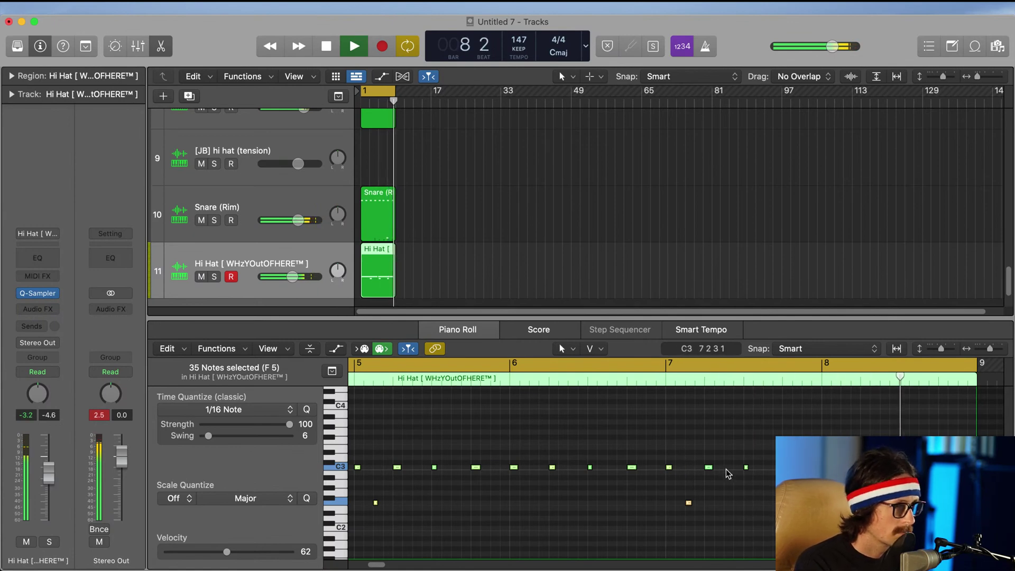
left_click(558, 231)
key("p")
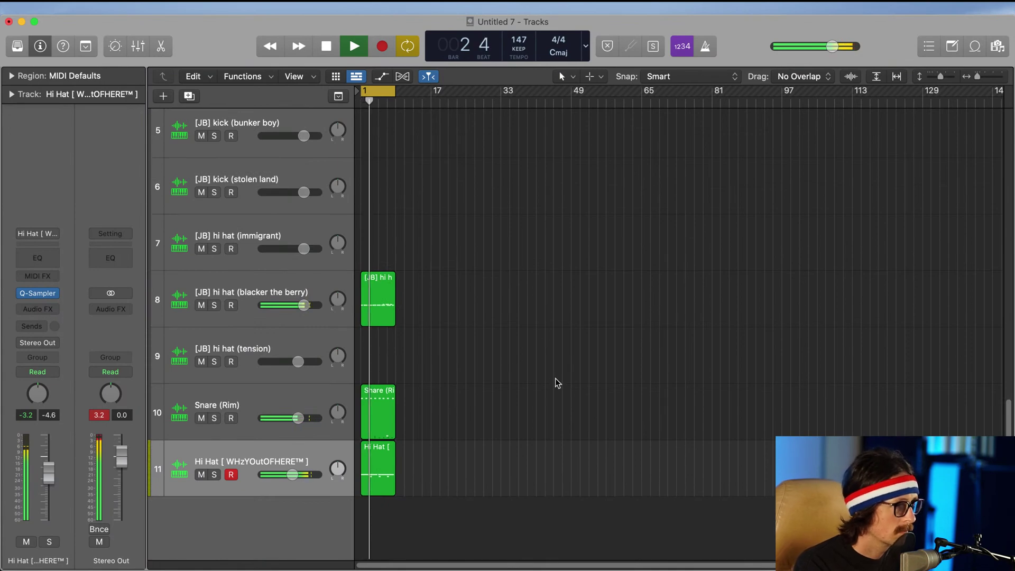
Step: Raise the Sub track's volume to -3.5 dB
scroll(558, 383, "down", 6)
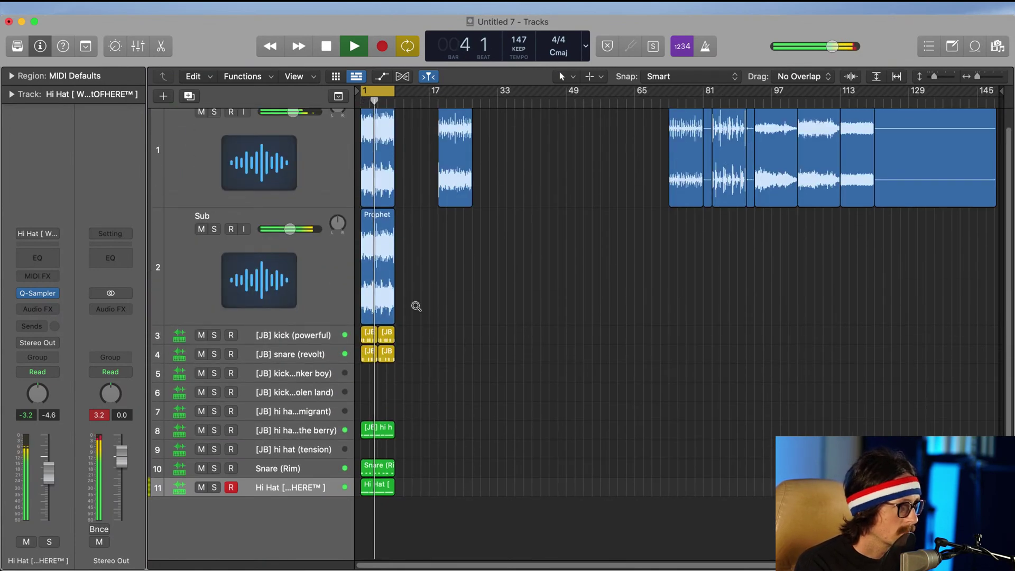
left_click_drag(290, 229, 307, 210)
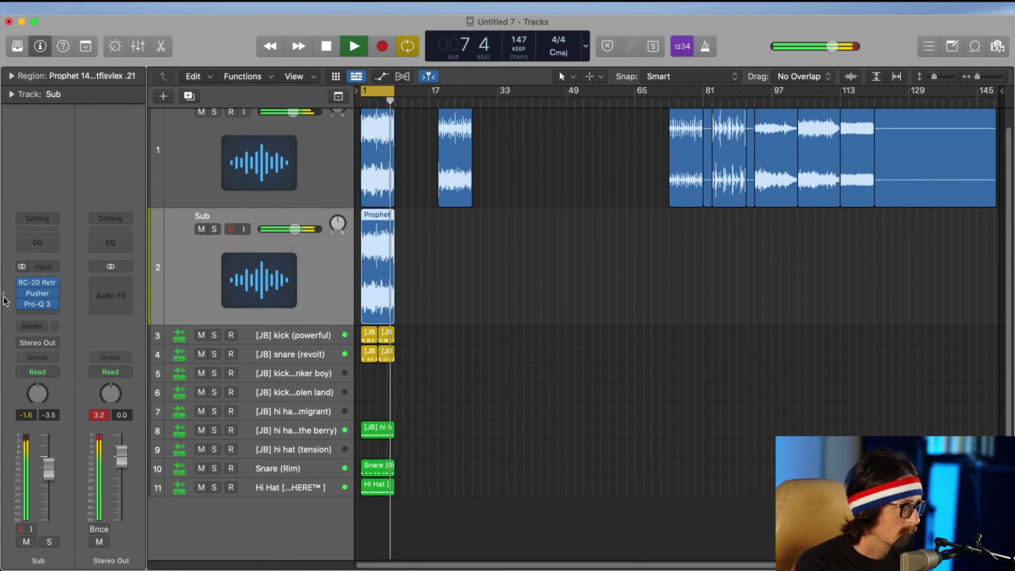
Step: Reshape the Sub's Pro-Q 3 curve: low cut at about 30 Hz, low shelf near 0 dB, high cut near 583 Hz with Q 1.235
left_click(37, 304)
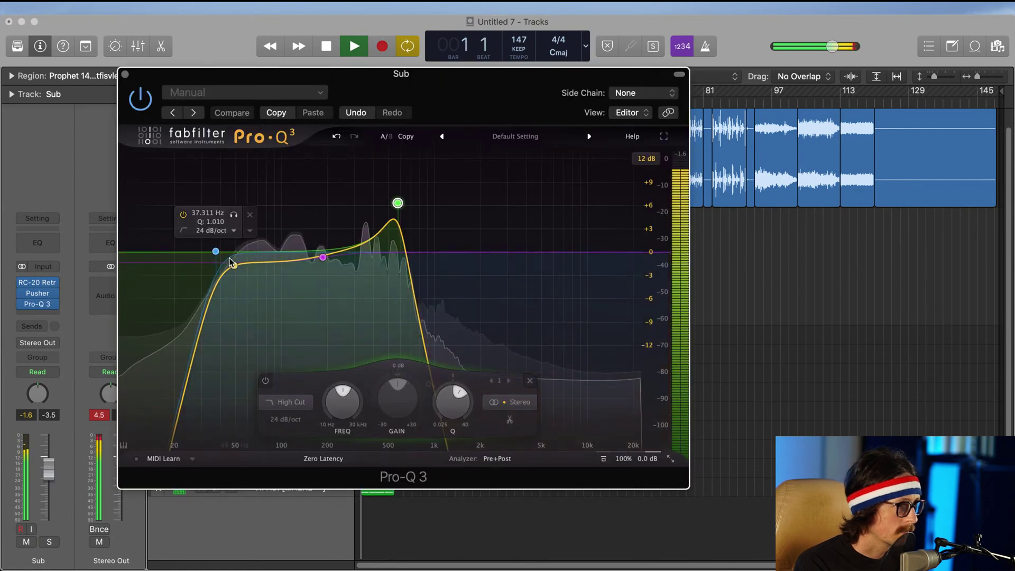
left_click_drag(216, 251, 199, 242)
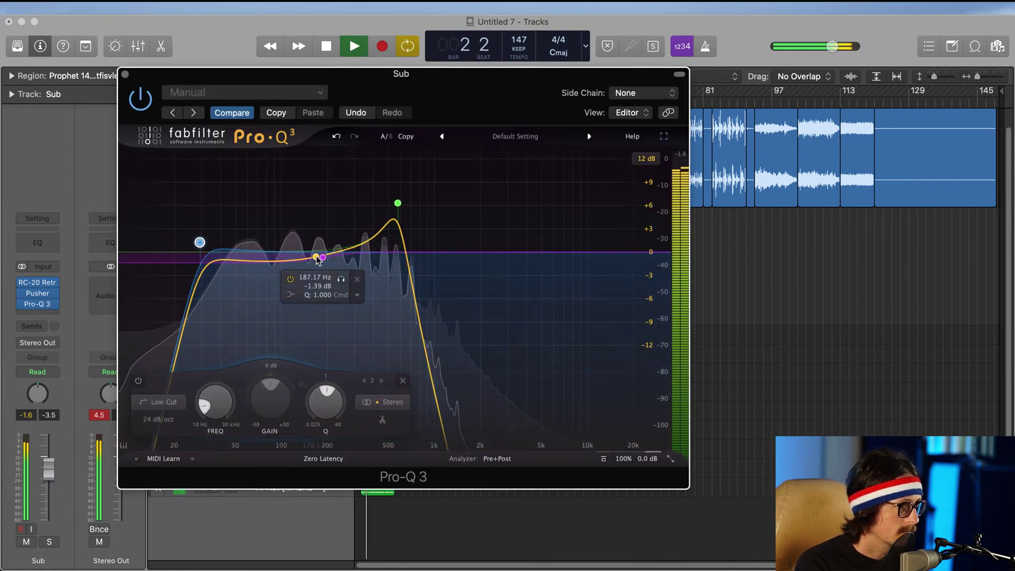
left_click_drag(320, 258, 273, 253)
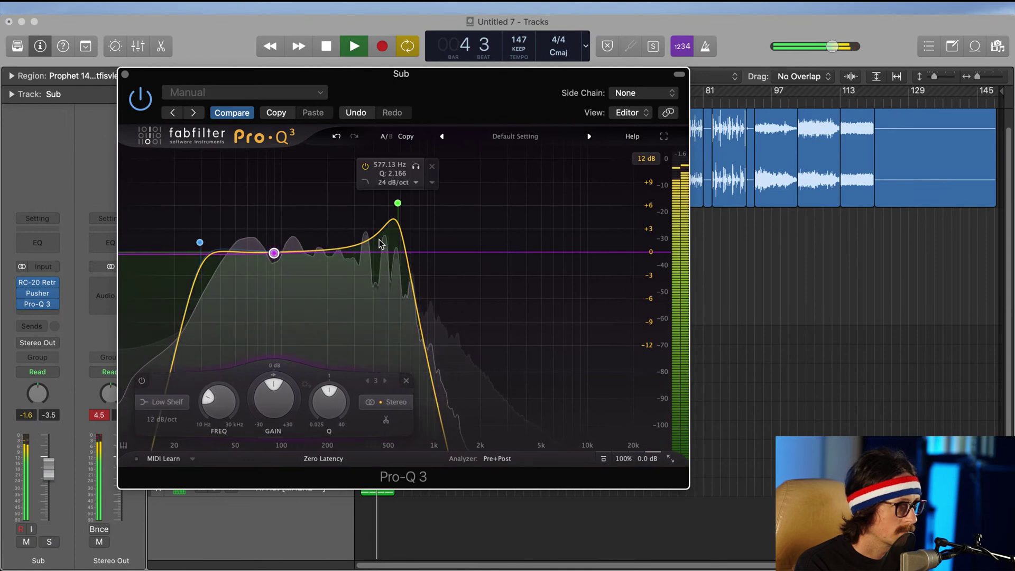
left_click_drag(397, 203, 398, 238)
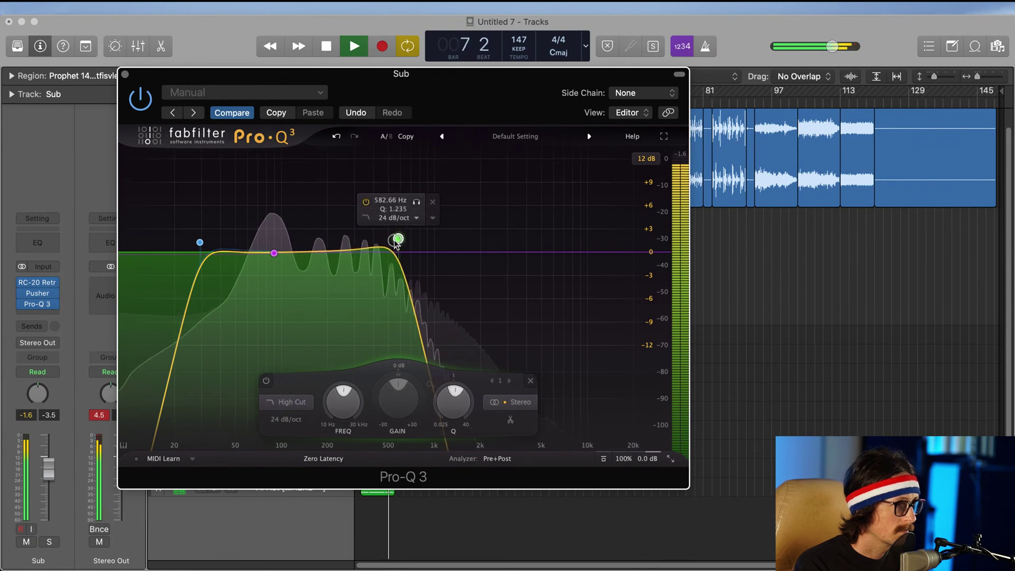
left_click(126, 75)
key("space")
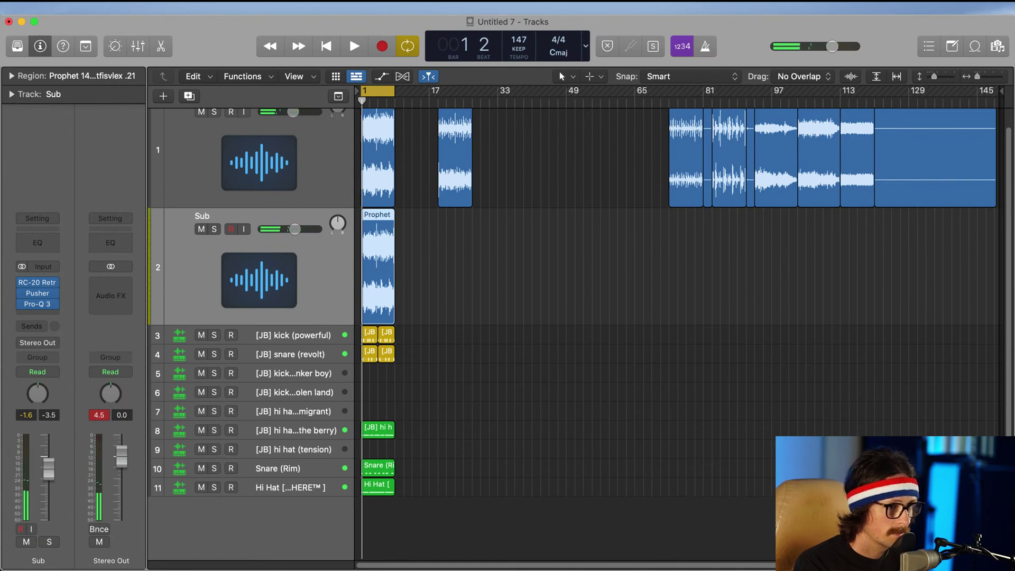
key("super+Tab")
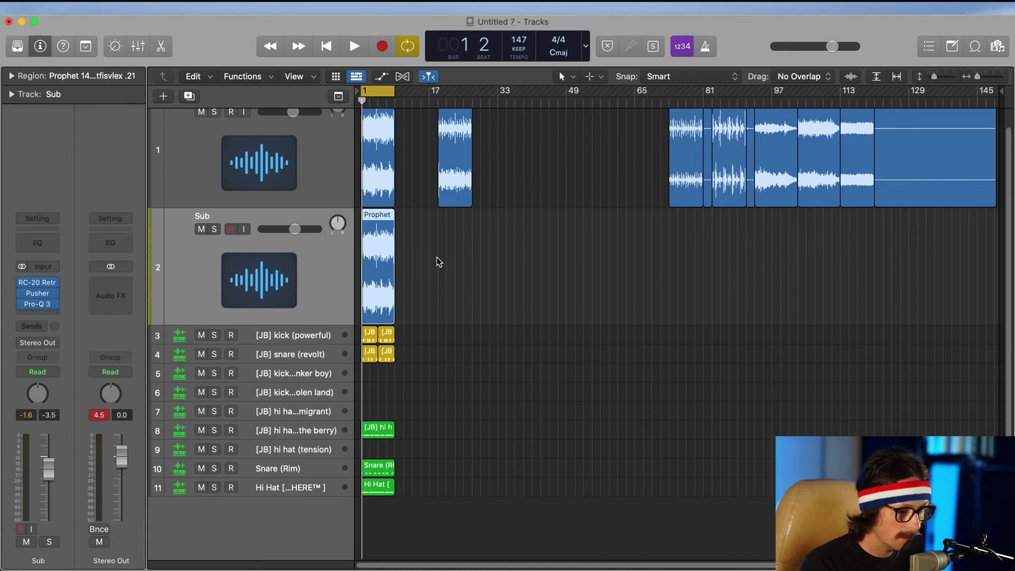
key("super+Up")
key("super+Up")
key("super+Up")
key("super+Up")
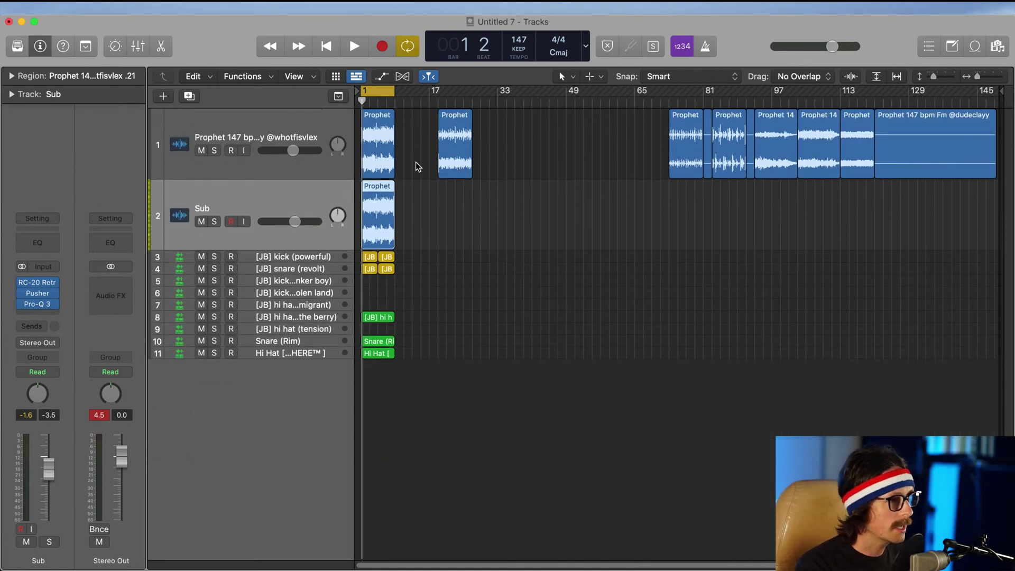
Step: Extend the loop to 16 bars by moving the second Prophet region to bar 9 and repeating the Sub and drum regions beside it
left_click_drag(458, 163, 415, 164)
left_click_drag(372, 215, 350, 378)
key("super+r")
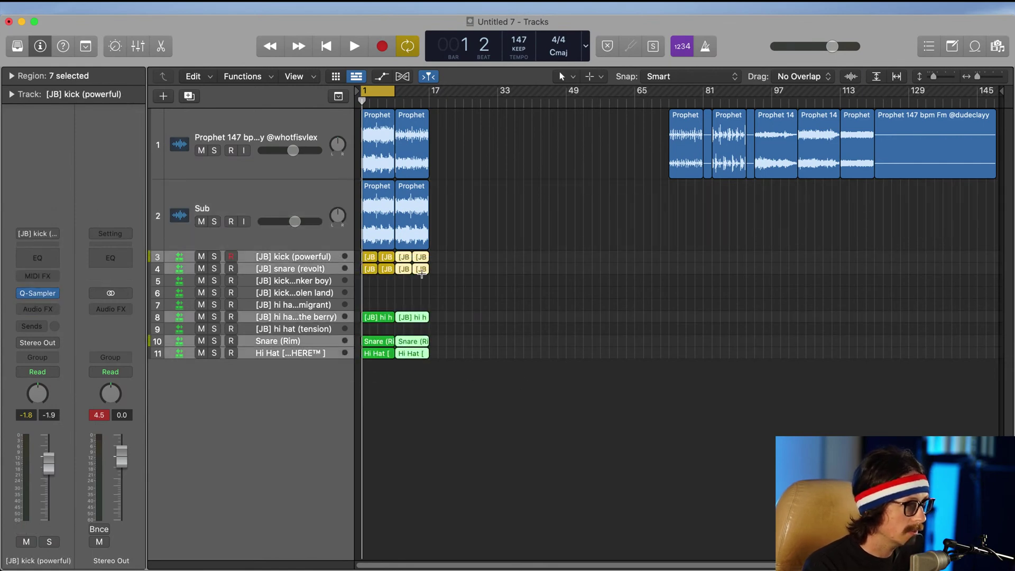
left_click_drag(395, 90, 359, 95)
Step: Mute the second Sub region at bar 9 and play the 16-bar loop
left_click(421, 242)
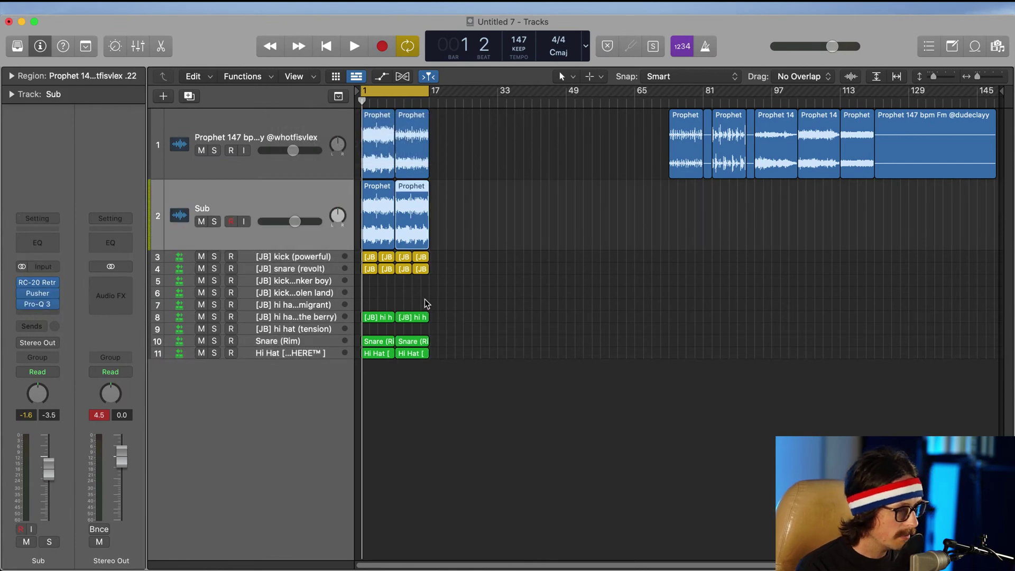
key("ctrl+m")
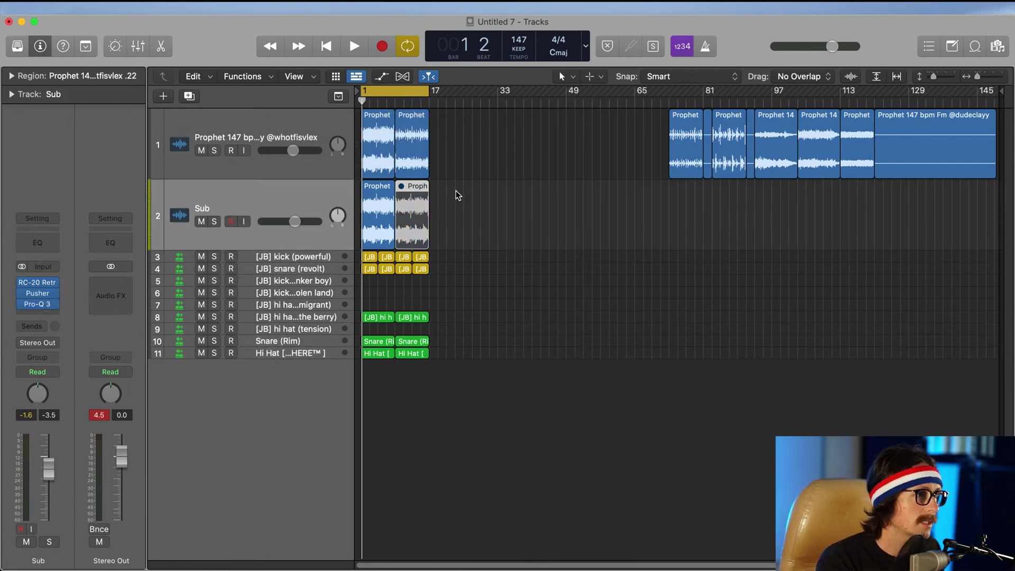
left_click(216, 124)
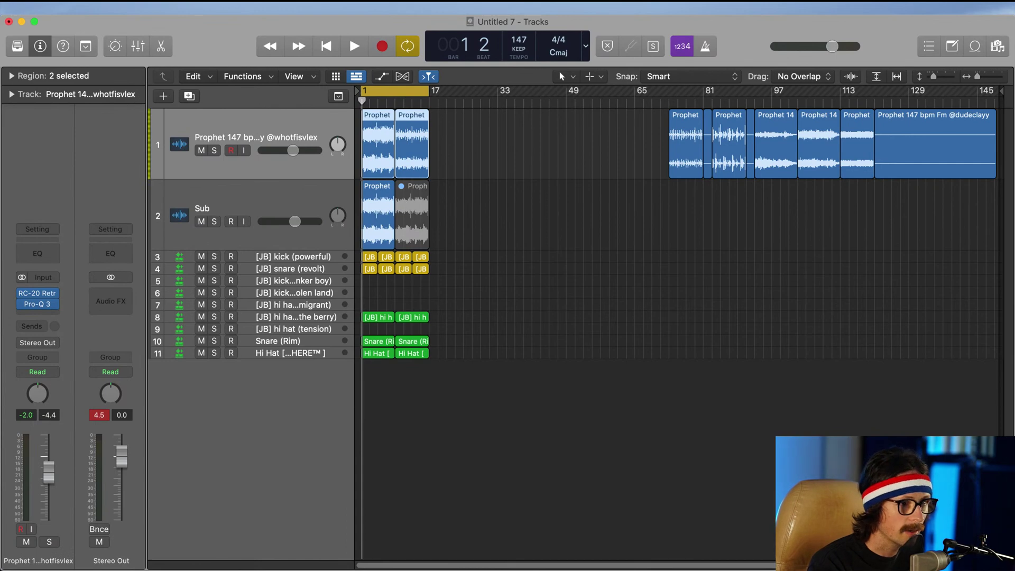
left_click(554, 433)
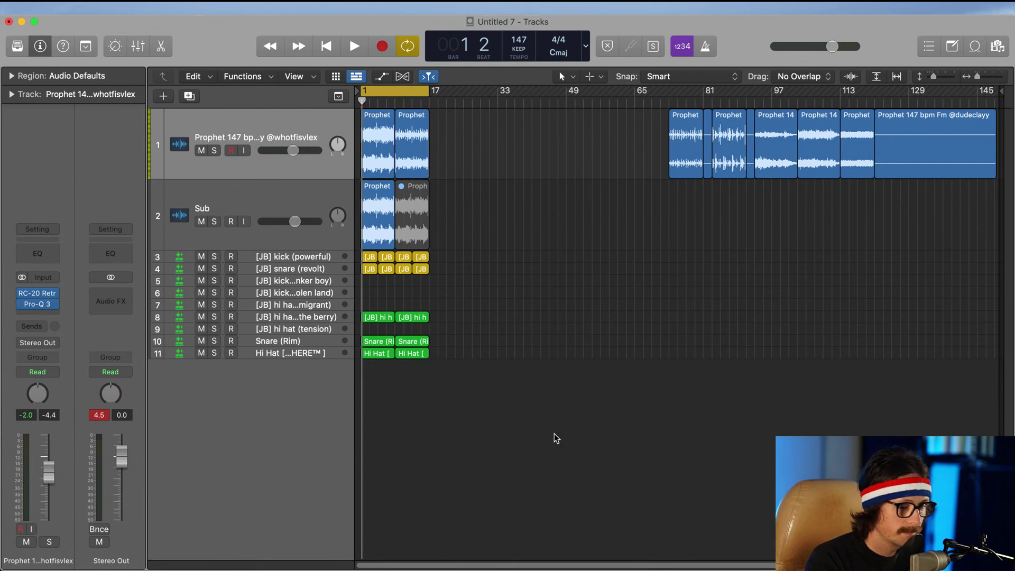
key("space")
left_click_drag(455, 130, 341, 462)
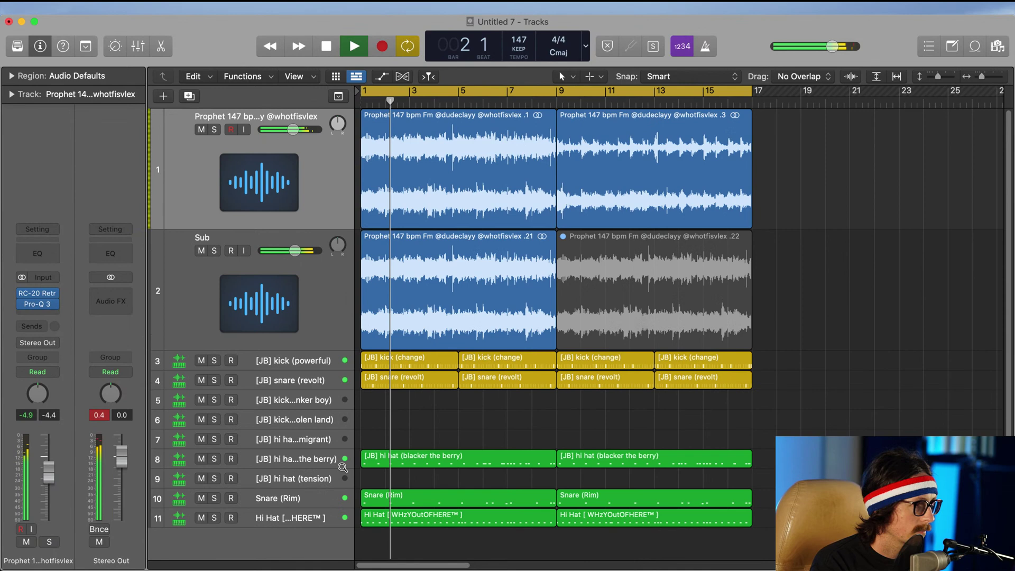
Step: Insert the Plugin Alliance bx_subsynth on the Sub track after Pro-Q 3 and move its window clear of the second-half regions
left_click(258, 311)
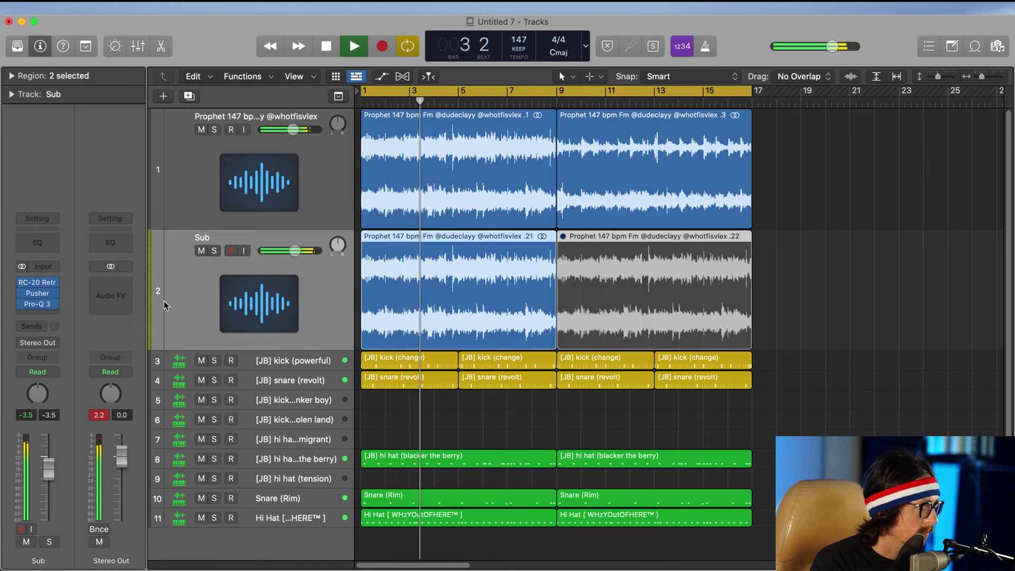
left_click(40, 313)
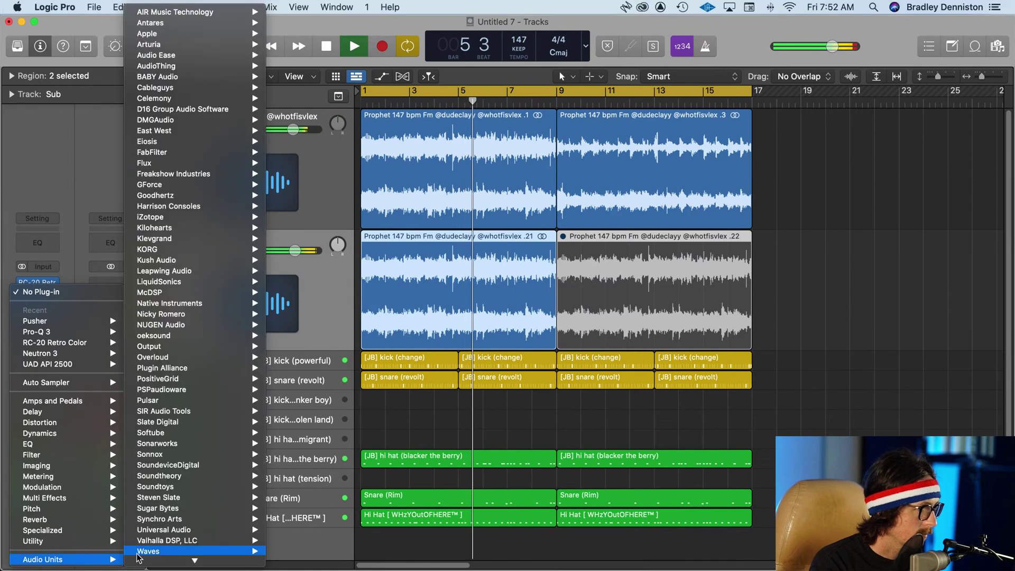
mouse_move(76, 535)
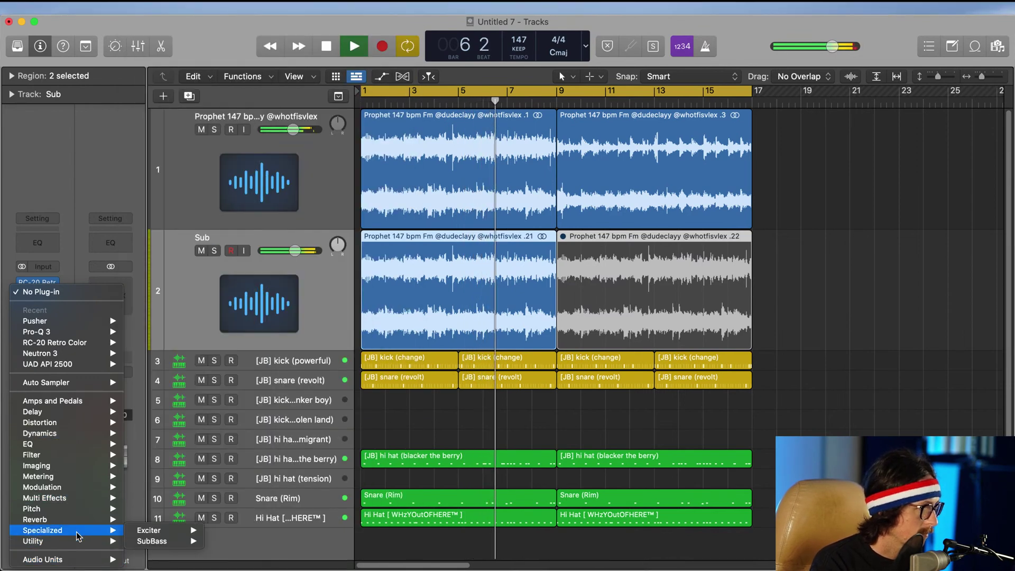
mouse_move(68, 559)
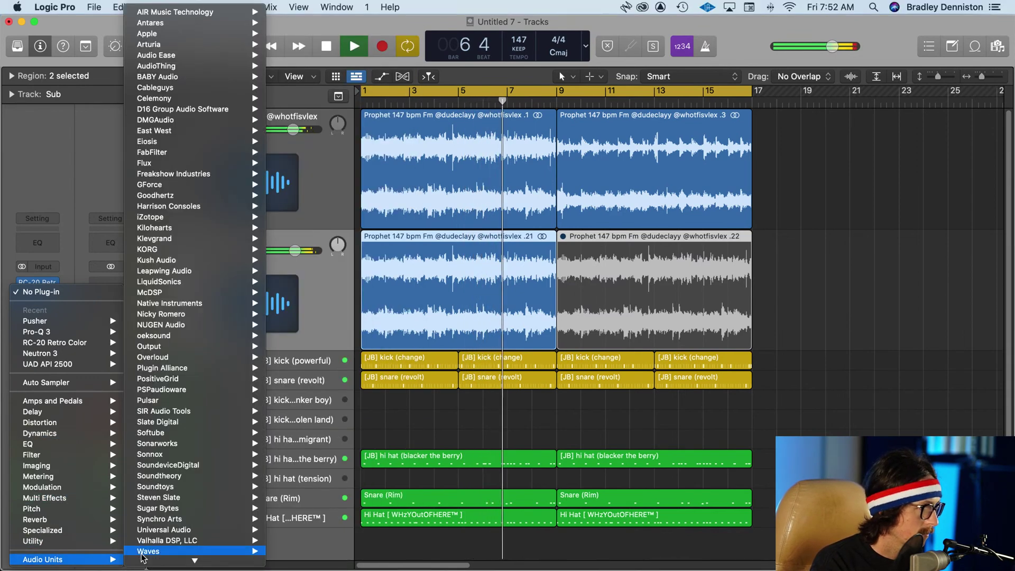
mouse_move(177, 370)
mouse_move(319, 368)
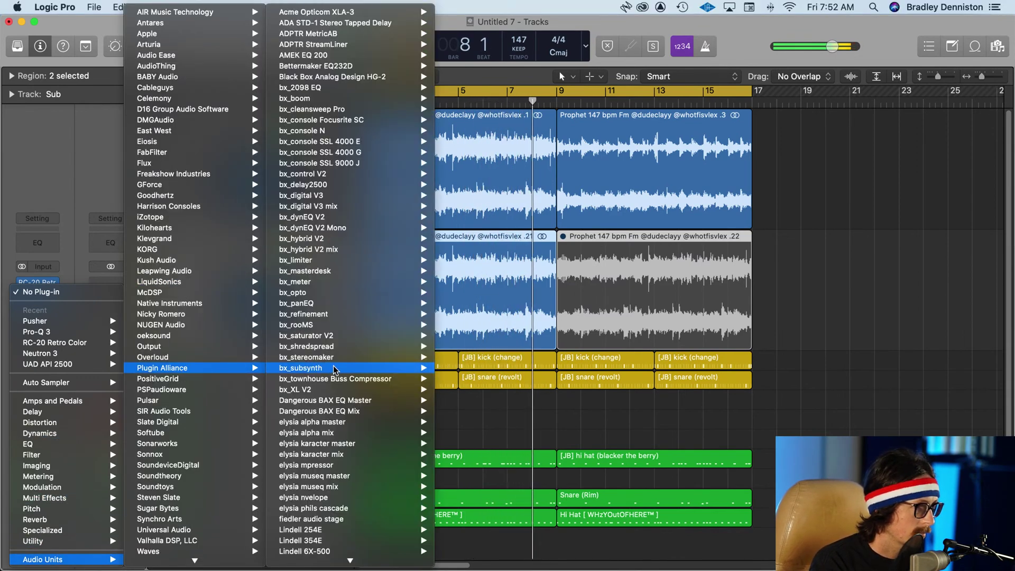
left_click(459, 369)
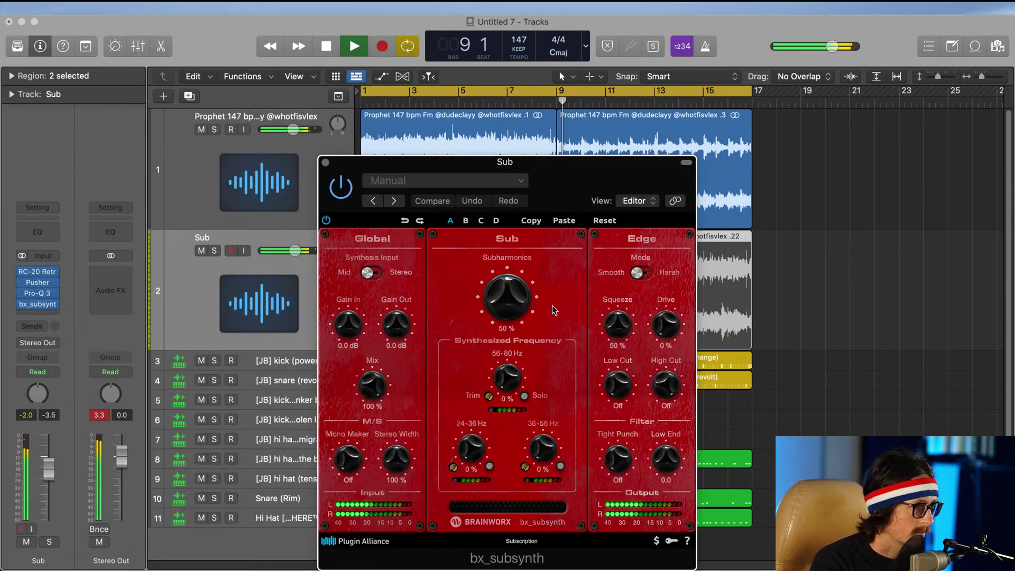
left_click_drag(556, 162, 383, 78)
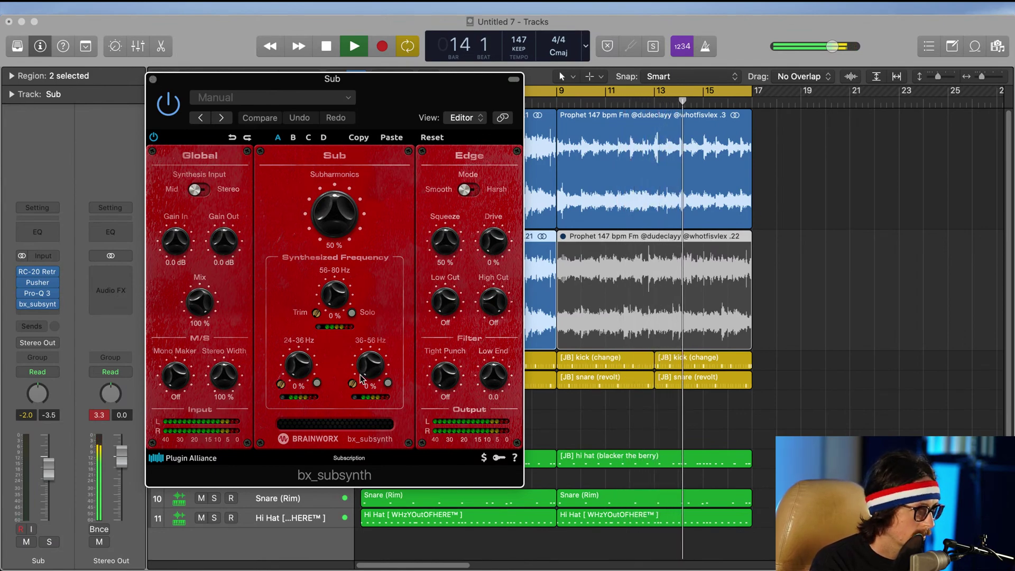
Step: In bx_subsynth, set Subharmonics to 57%, the 24-36 Hz band to 53% and the 36-56 Hz band to 49%
left_click_drag(333, 228, 334, 198)
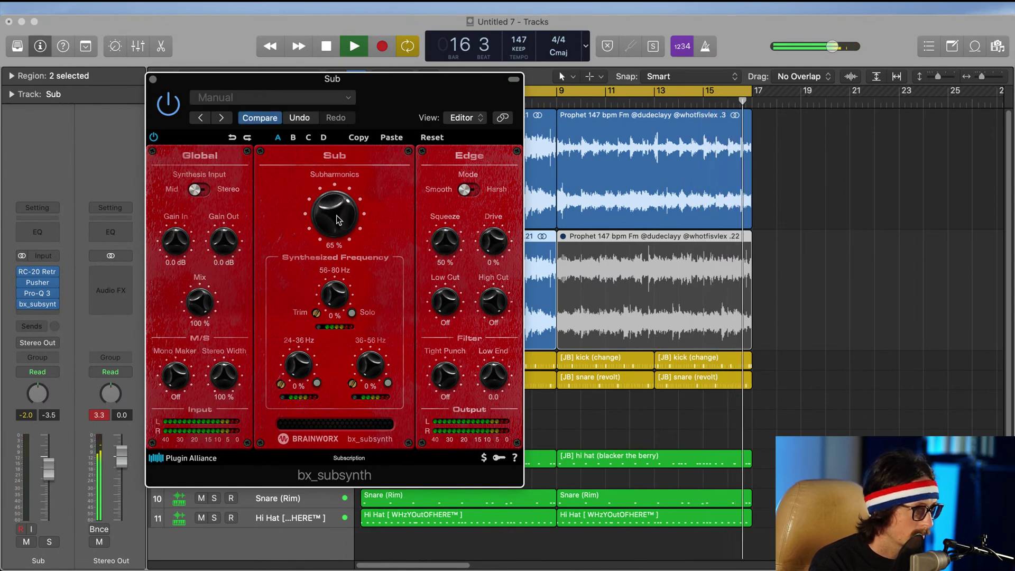
left_click_drag(364, 370, 371, 321)
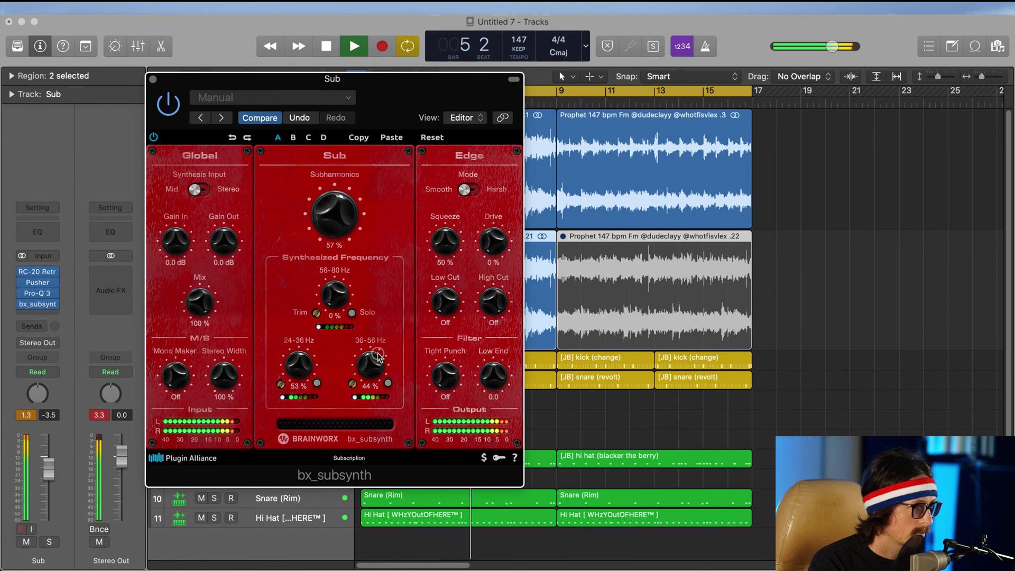
left_click(153, 79)
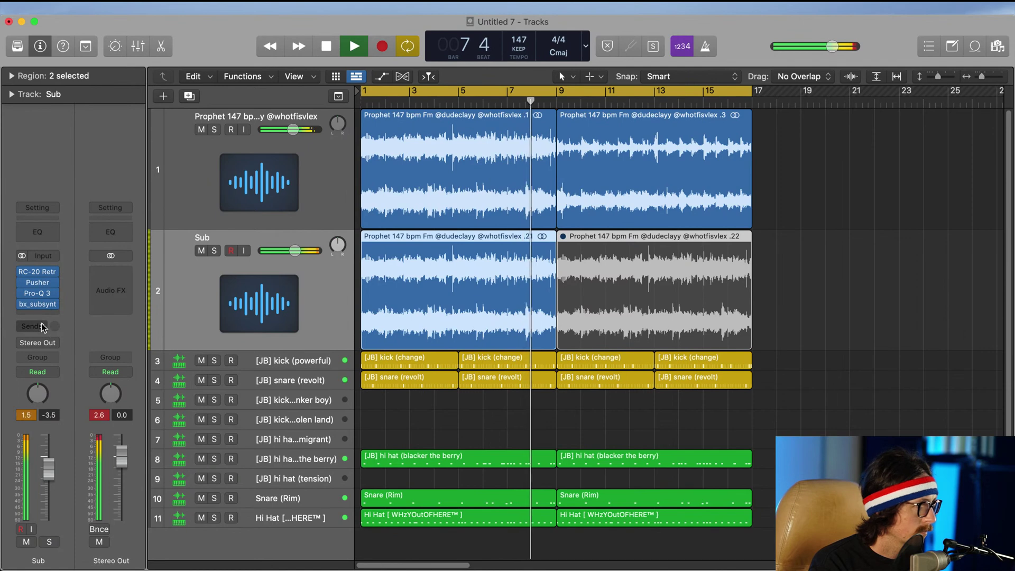
Step: Set the Edge section's Drive in the Sub's bx_subsynth to 58% and close the plug-in window
left_click(37, 304)
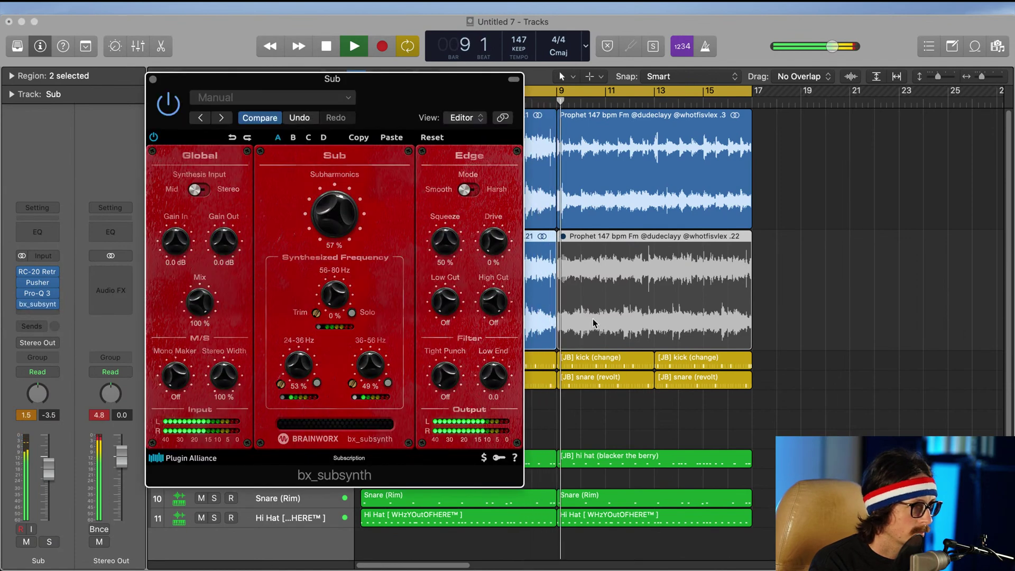
left_click_drag(493, 241, 499, 183)
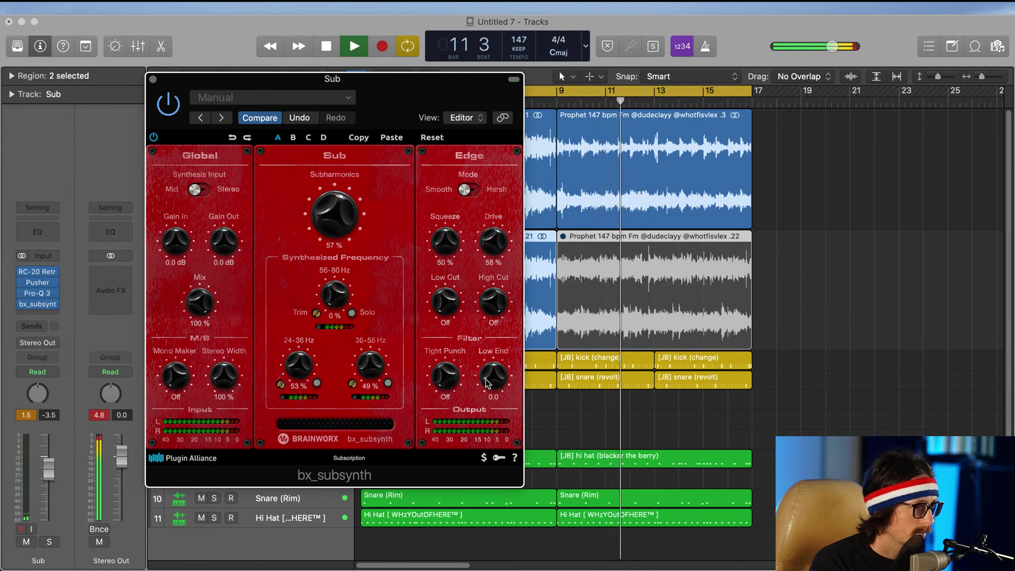
left_click(152, 79)
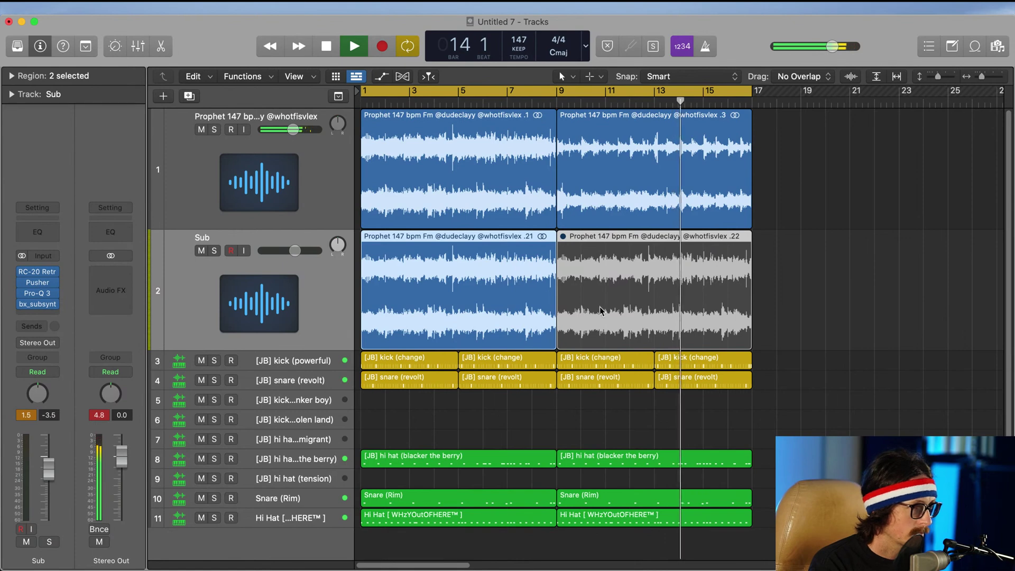
Step: Repeat all regions of bars 9-16 into bars 17-24 and extend the cycle range to 24 bars
left_click(633, 298, "ctrl+alt")
left_click_drag(451, 136, 405, 359)
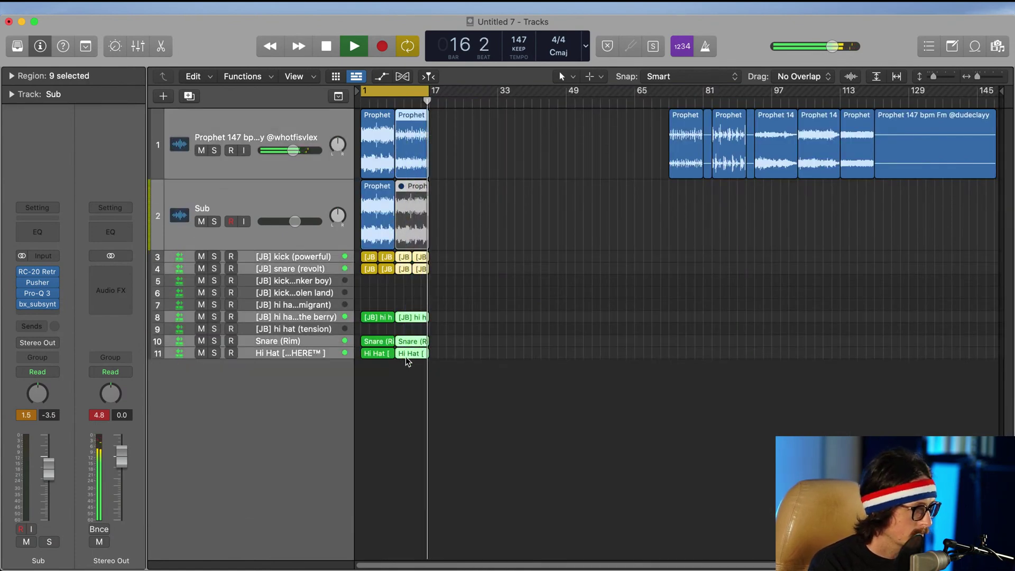
key("super+r")
left_click_drag(429, 92, 464, 94)
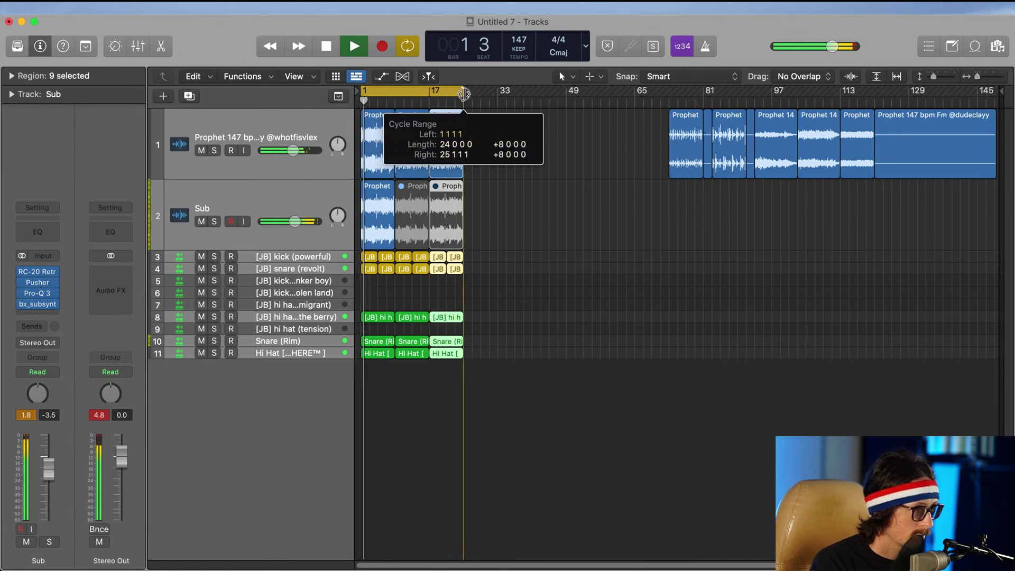
Step: Audition the spare Prophet sections on the first track from bar 73 and from bar 83
left_click(624, 186)
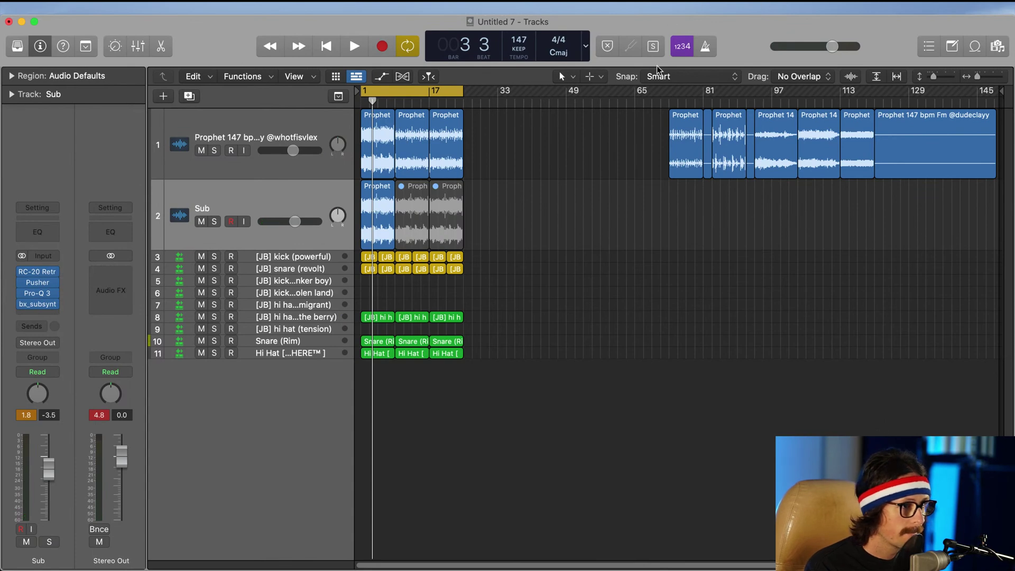
double_click(669, 100)
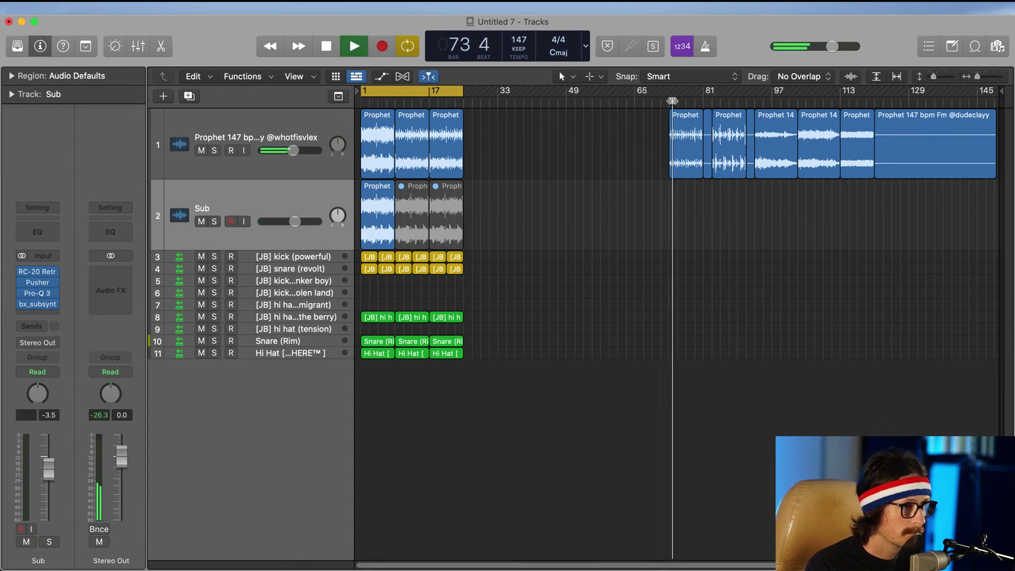
left_click(717, 100)
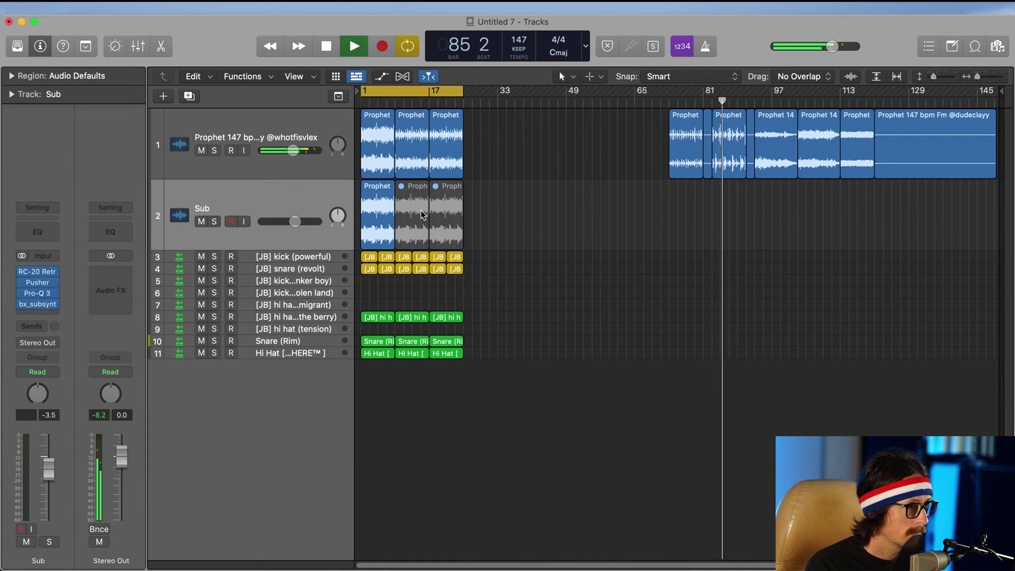
Step: Repeat the bars 17-24 regions into bars 25-32 and layer a copy of the bar 83 Prophet region there on a duplicated track
left_click_drag(492, 140, 437, 392)
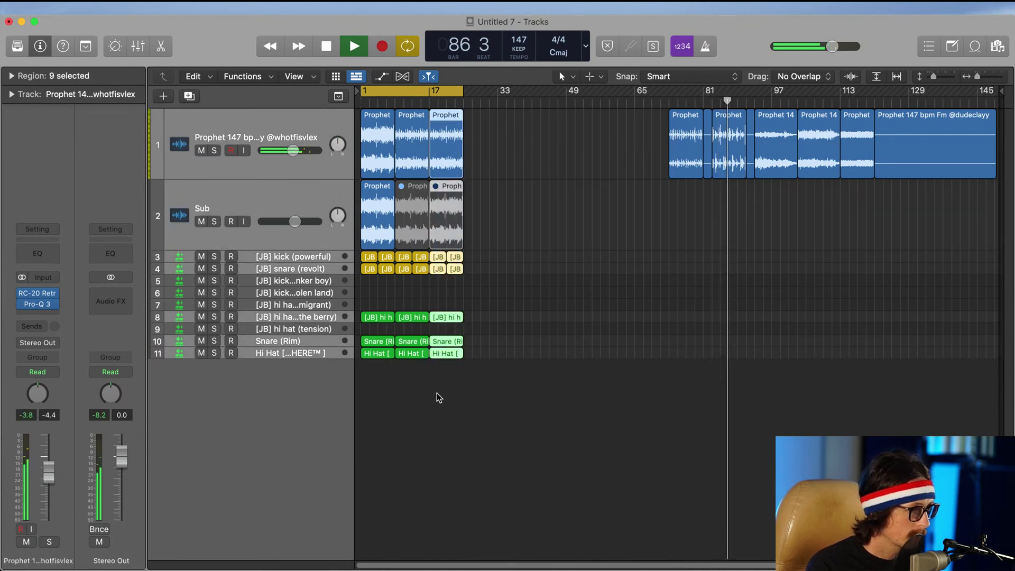
key("super+r")
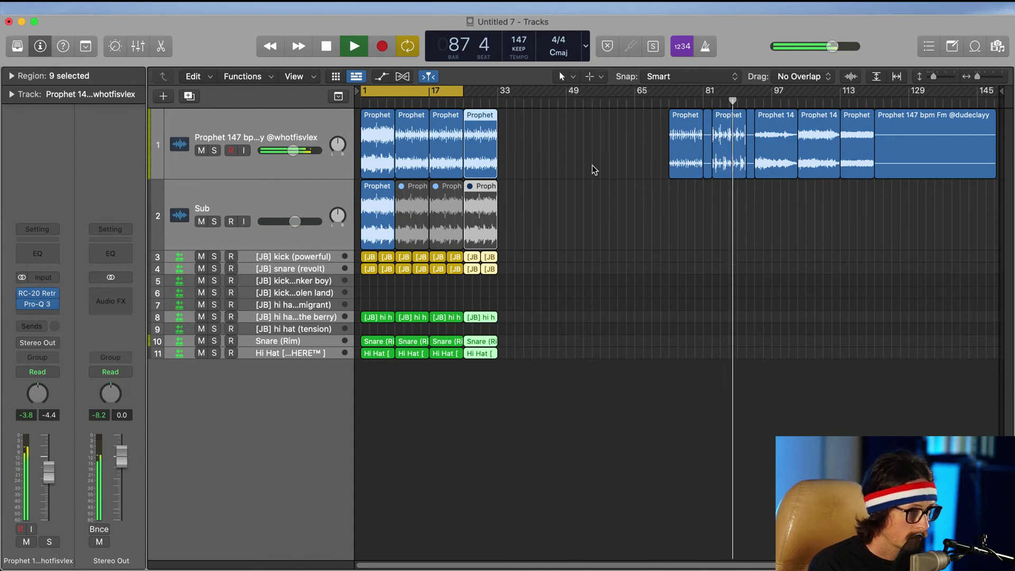
left_click(256, 135)
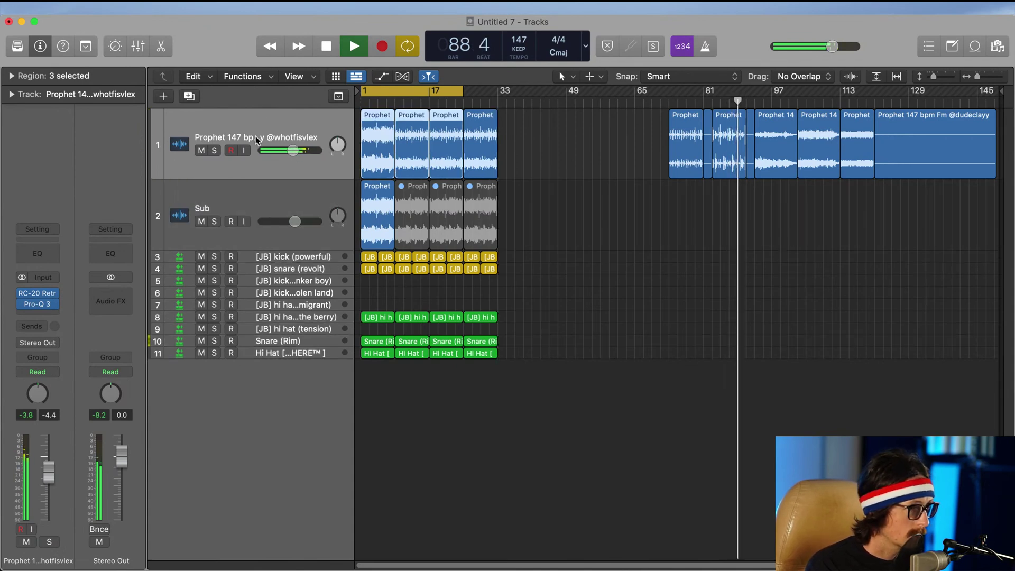
key("super+d")
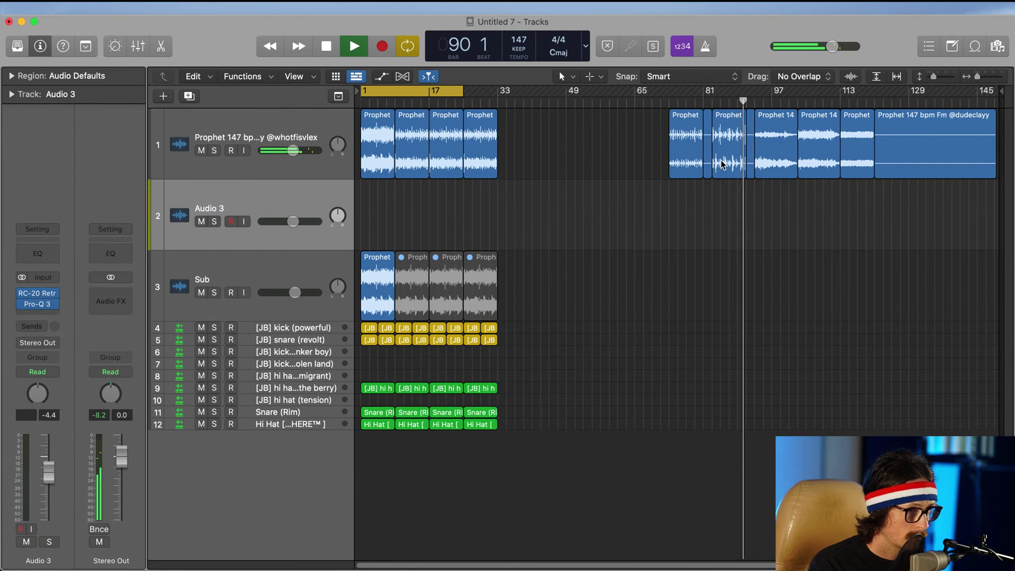
left_click_drag(723, 162, 479, 236)
Step: Play the arrangement from bar 7 with cycling off and unmute the Sub region at bar 17
left_click(447, 91)
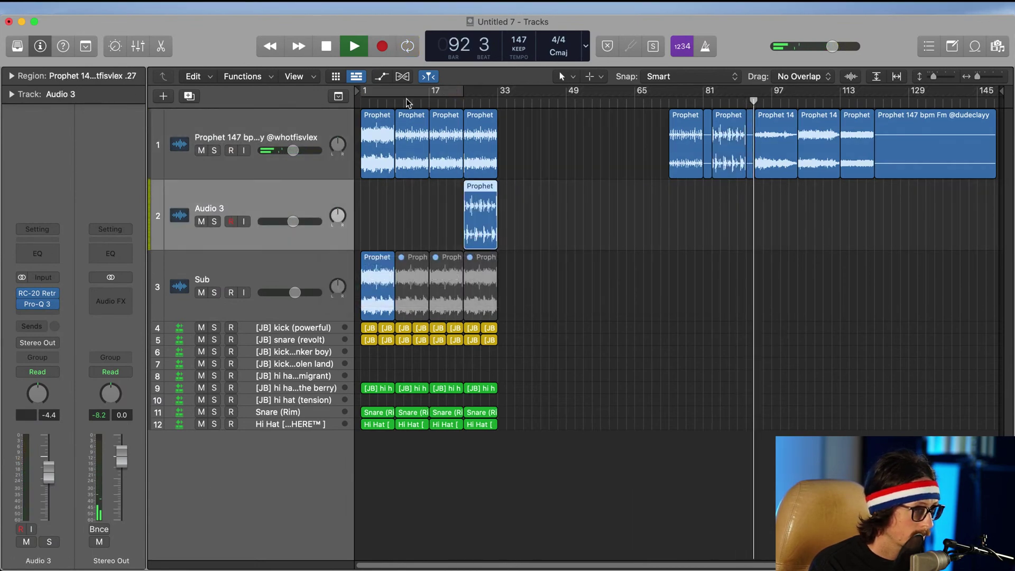
key("space")
left_click(388, 102)
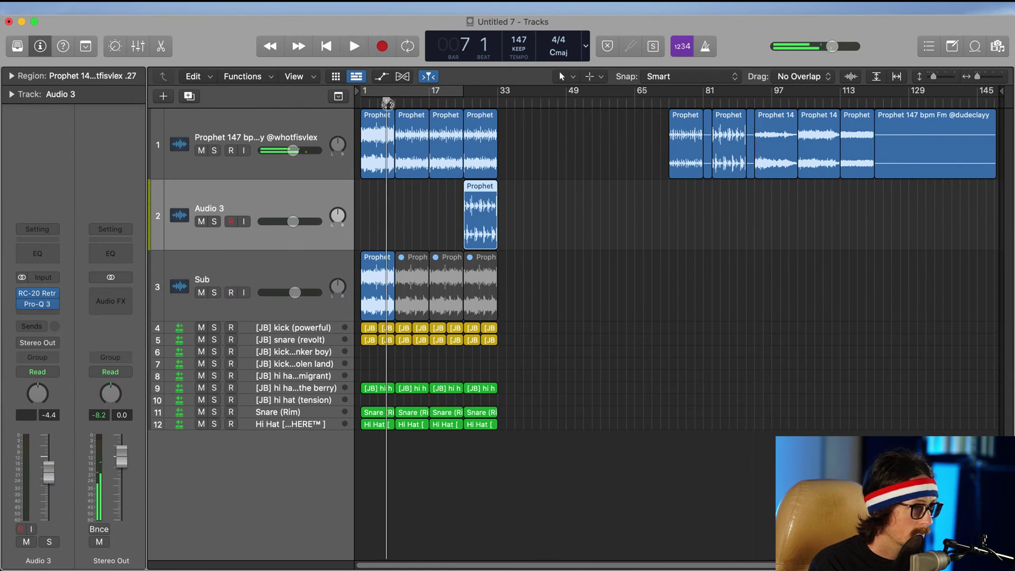
key("space")
left_click(456, 315)
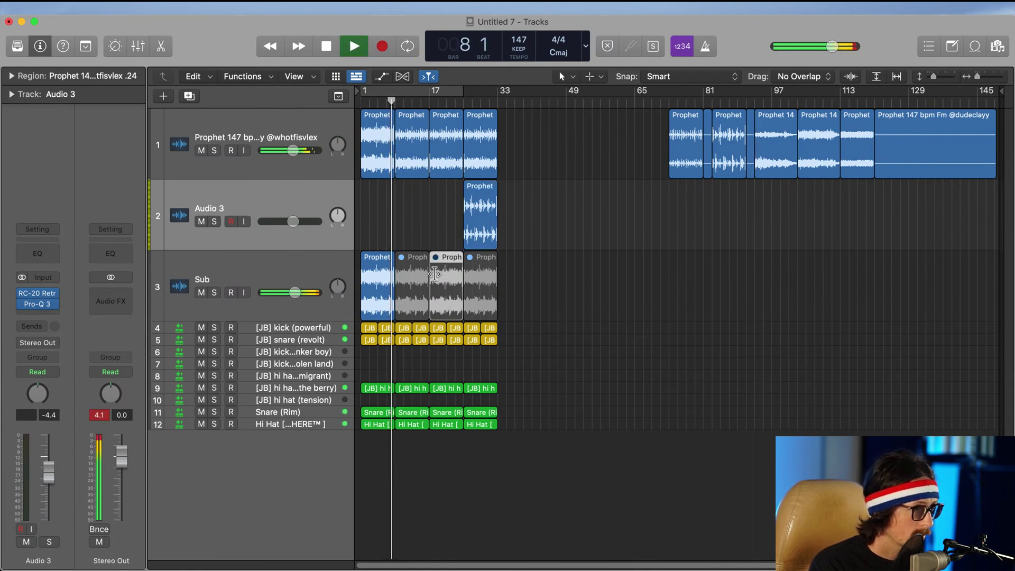
key("m")
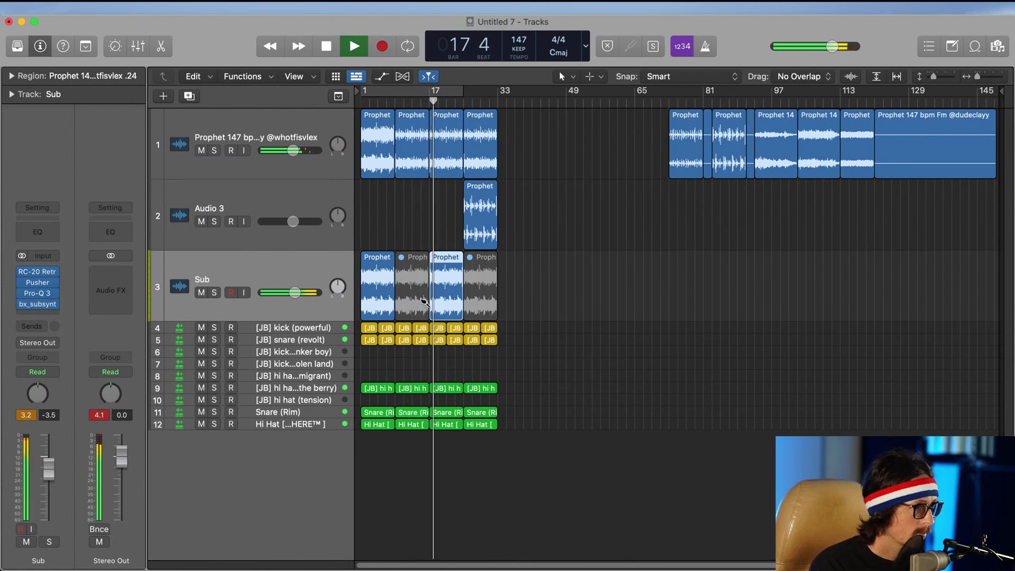
Step: Raise the Sub track's volume to -3.1 dB
left_click(246, 268)
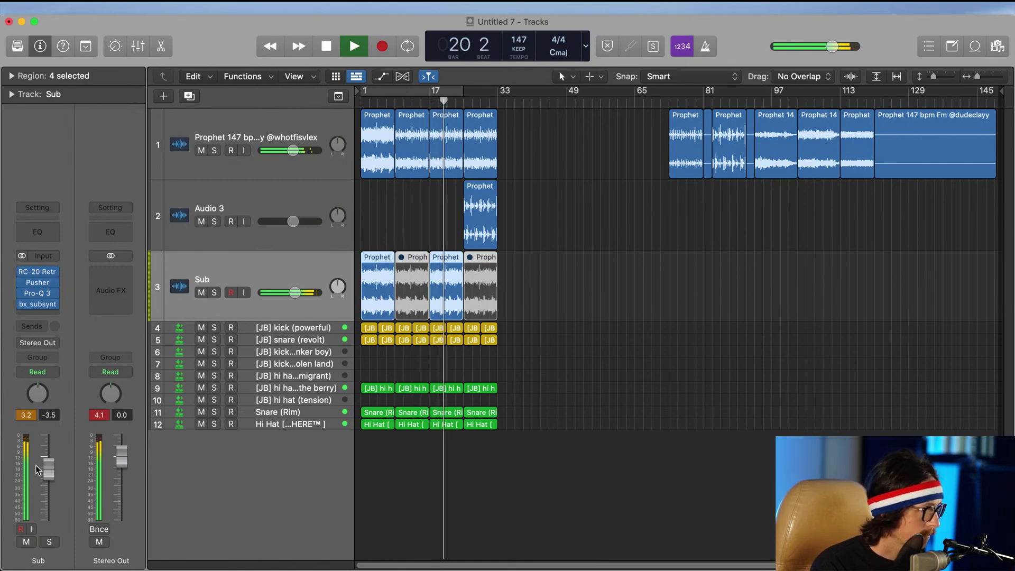
left_click_drag(48, 469, 48, 466)
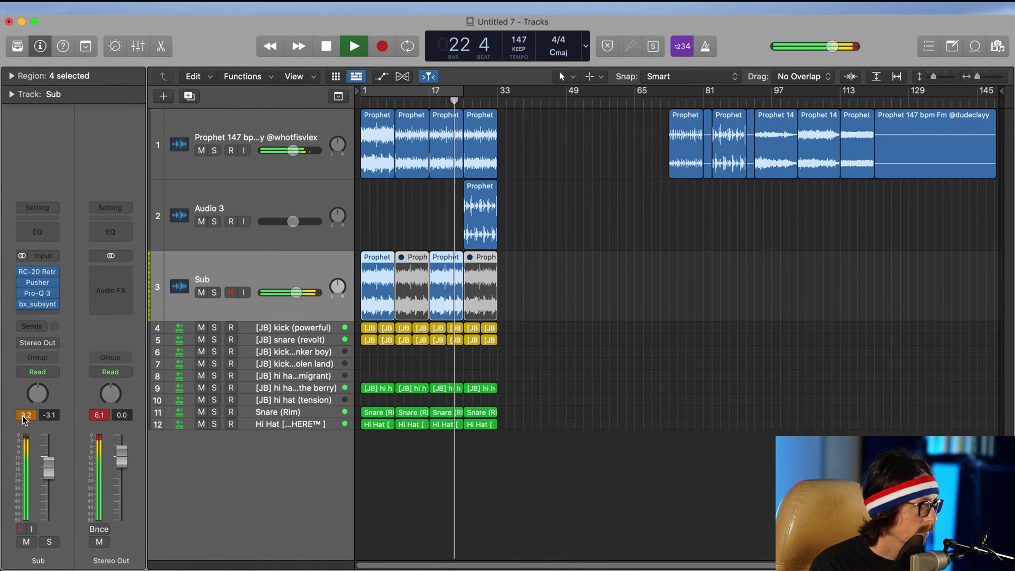
left_click(42, 313)
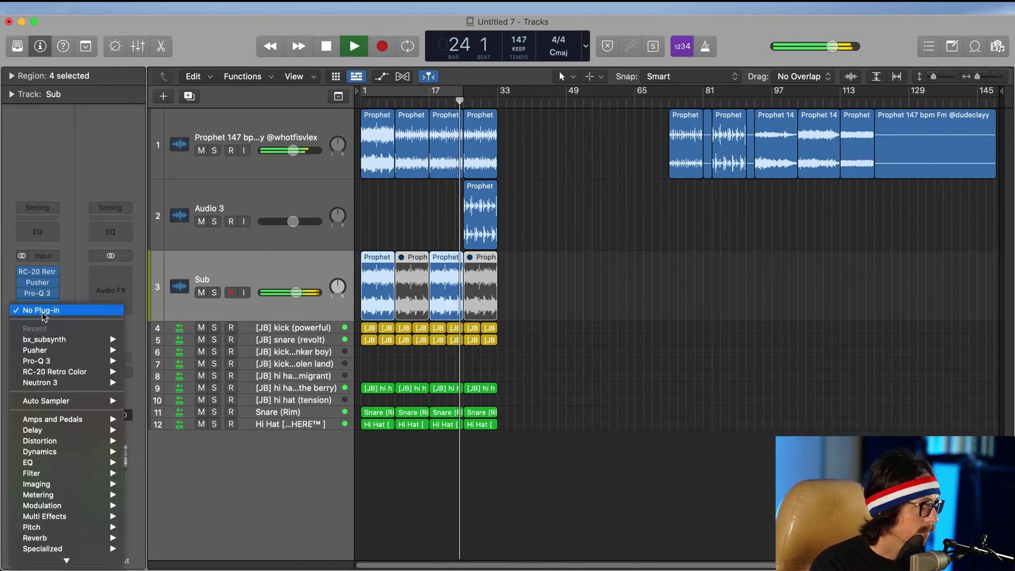
mouse_move(43, 559)
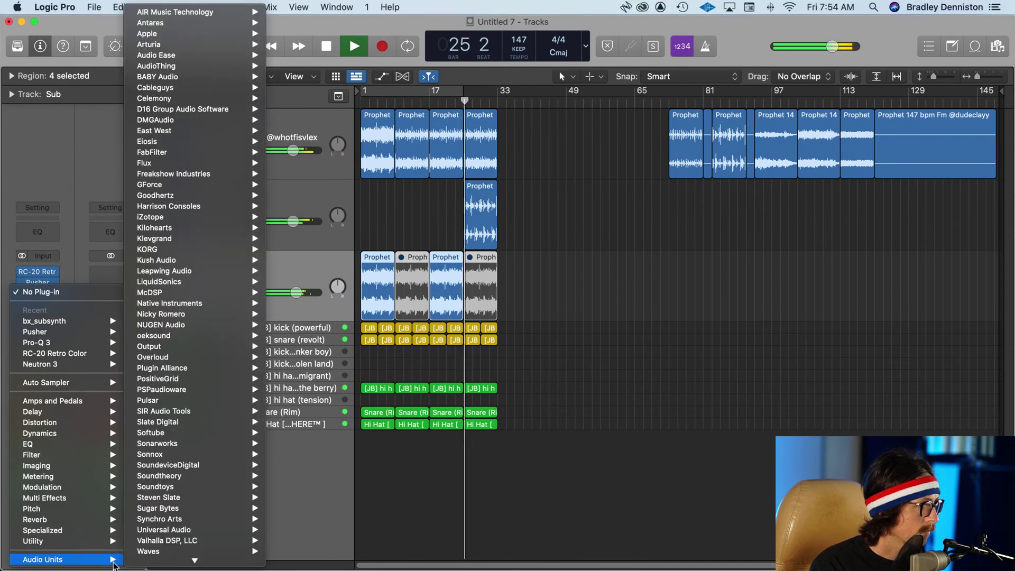
mouse_move(180, 552)
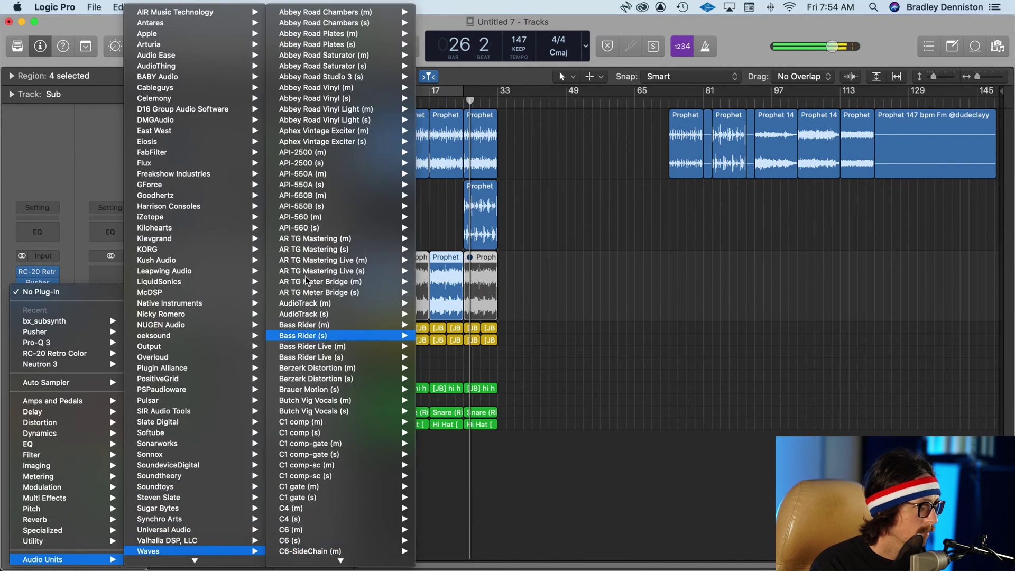
mouse_move(373, 263)
scroll(374, 264, "down", 20)
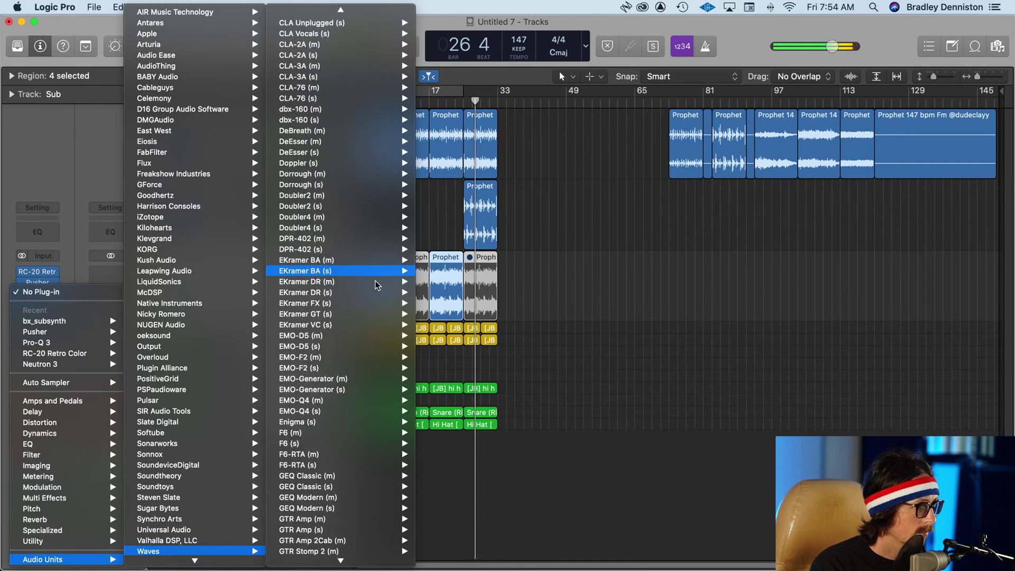
left_click(644, 387)
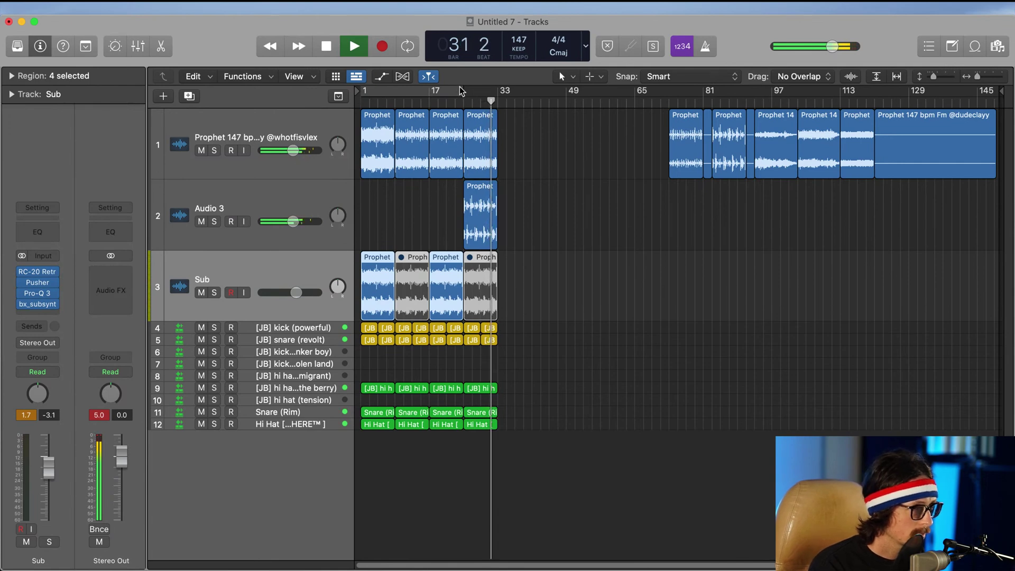
Step: Set the cycle range to bars 25-32, zoom in there, and select the Hi Hat [ WHzYOutOFHERE™ ] region at bar 25
left_click_drag(465, 93, 497, 94)
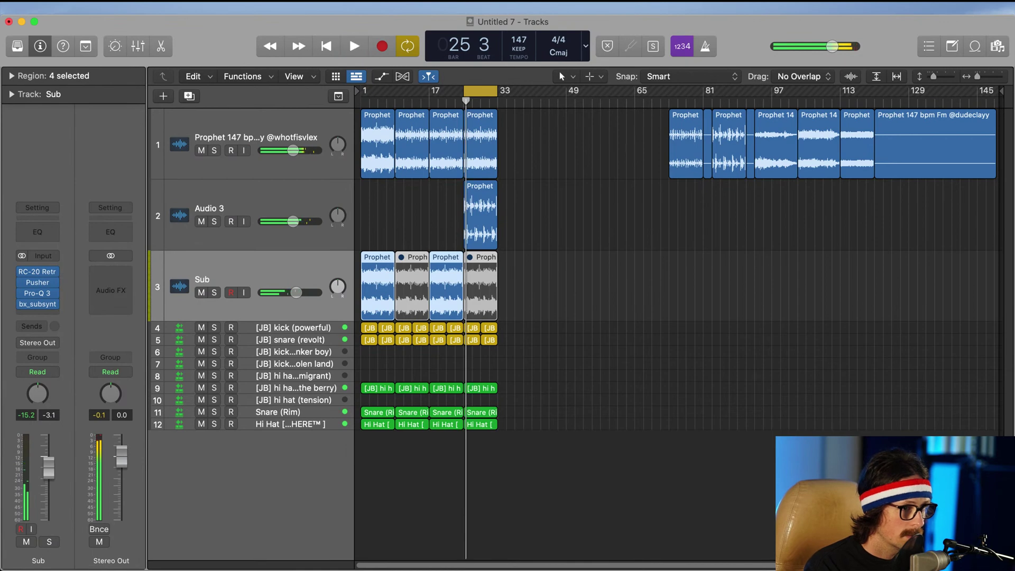
key("z")
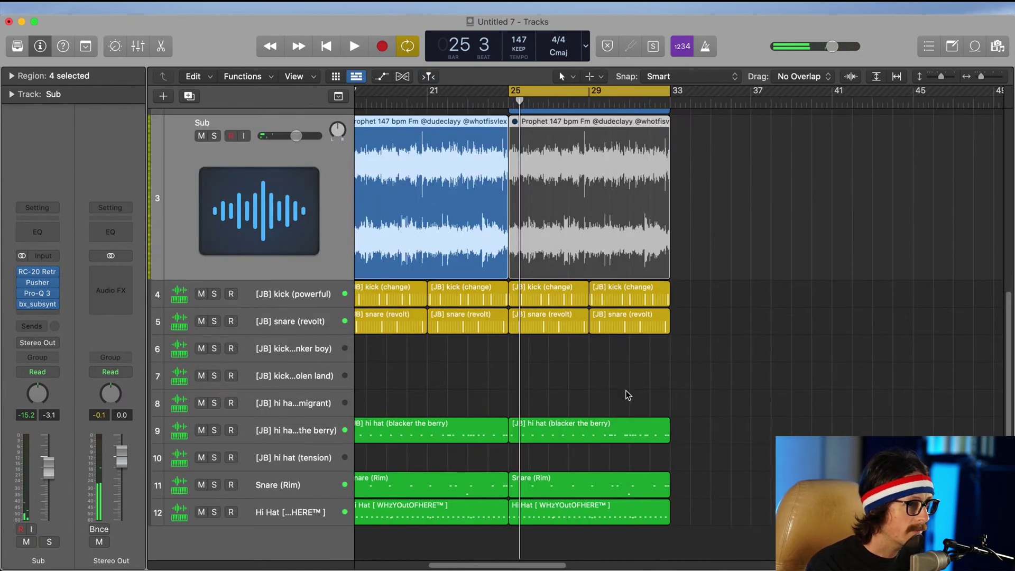
left_click(559, 516)
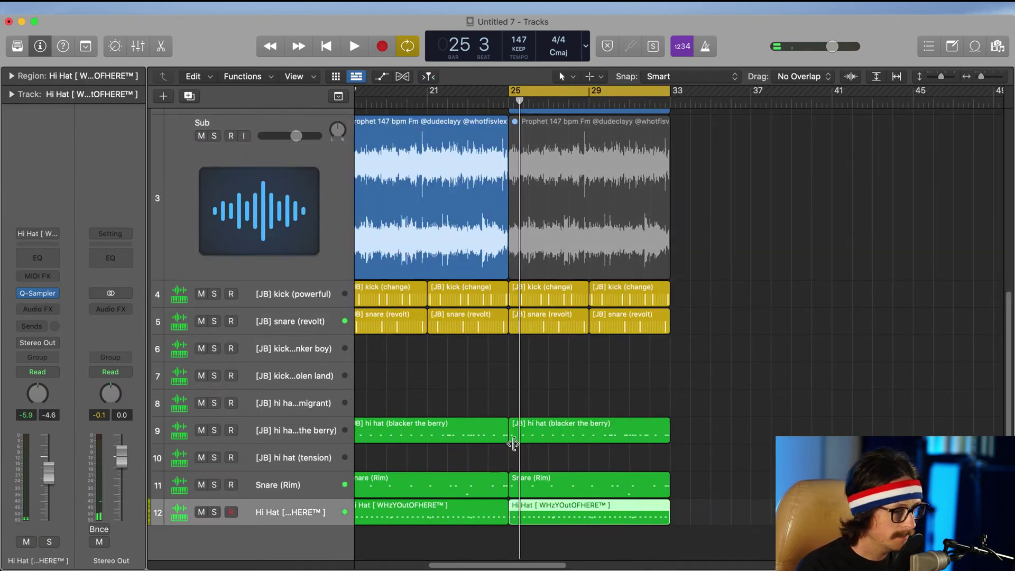
key("space")
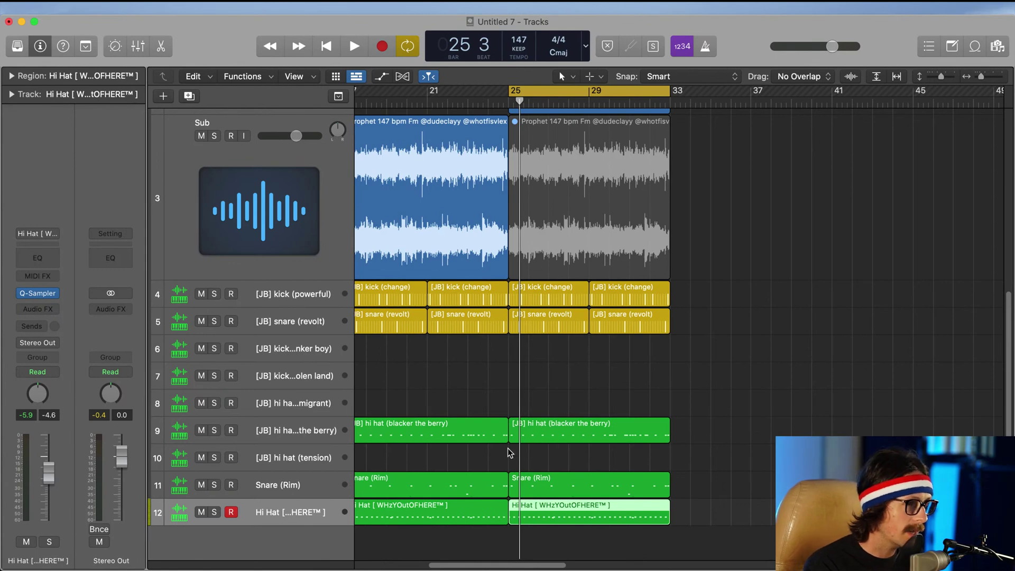
Step: Mute the [JB] hi hat (blacker the berry) region at bar 25
left_click(565, 438)
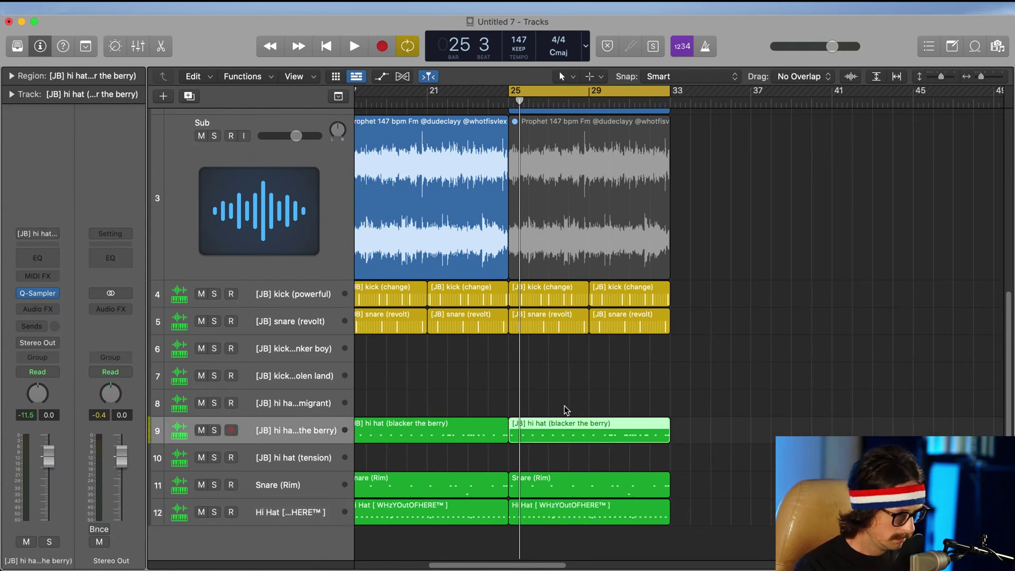
key("m")
Step: Open the Hi Hat [ WHzYOutOFHERE™ ] region at bar 25 in the Piano Roll and frame its notes through bar 32
double_click(566, 515)
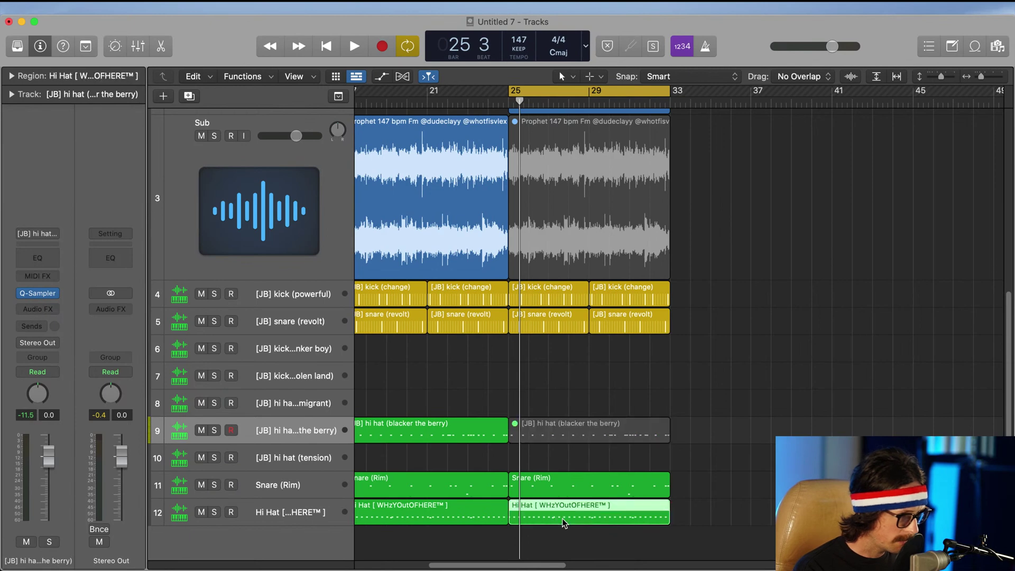
left_click(529, 449, "ctrl+alt")
left_click_drag(404, 403, 661, 564)
left_click_drag(476, 466, 647, 500)
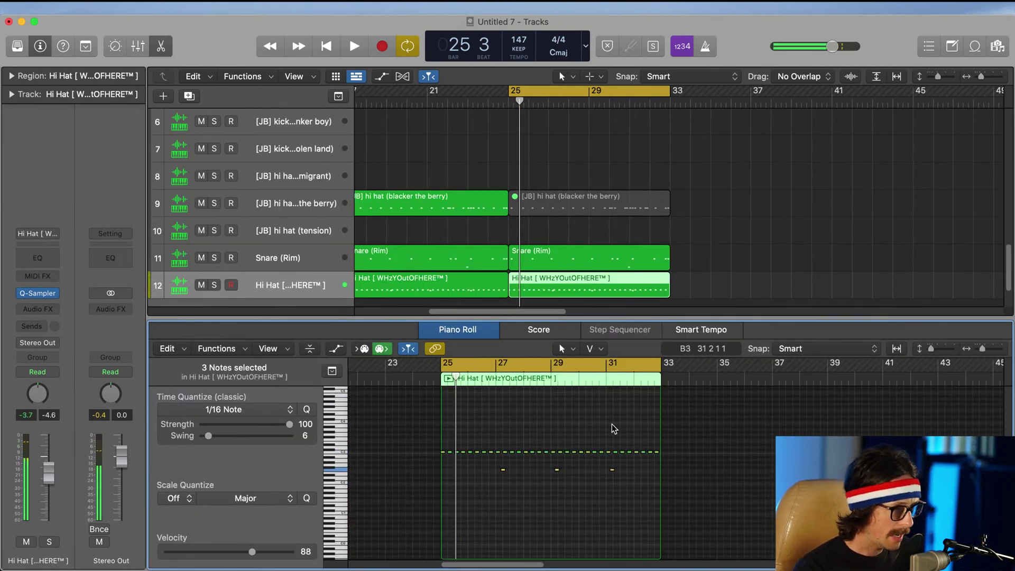
left_click_drag(686, 423, 338, 533)
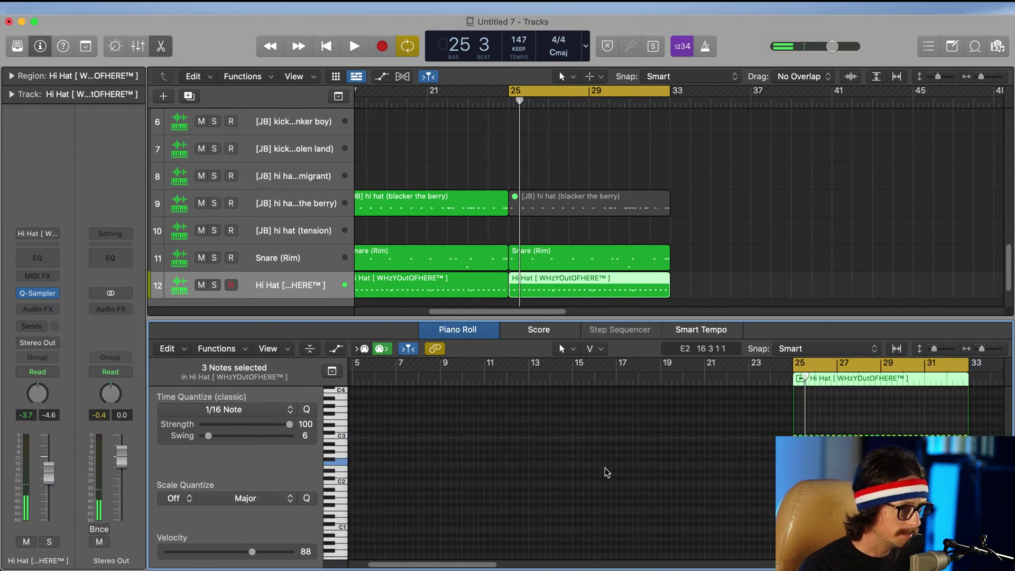
scroll(573, 535, "right", 10)
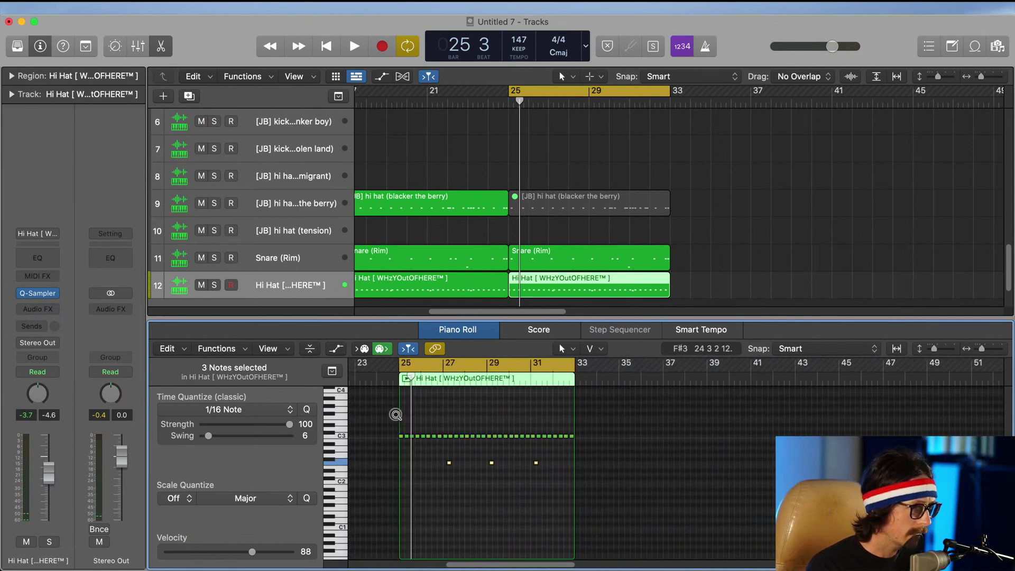
left_click_drag(390, 414, 618, 488)
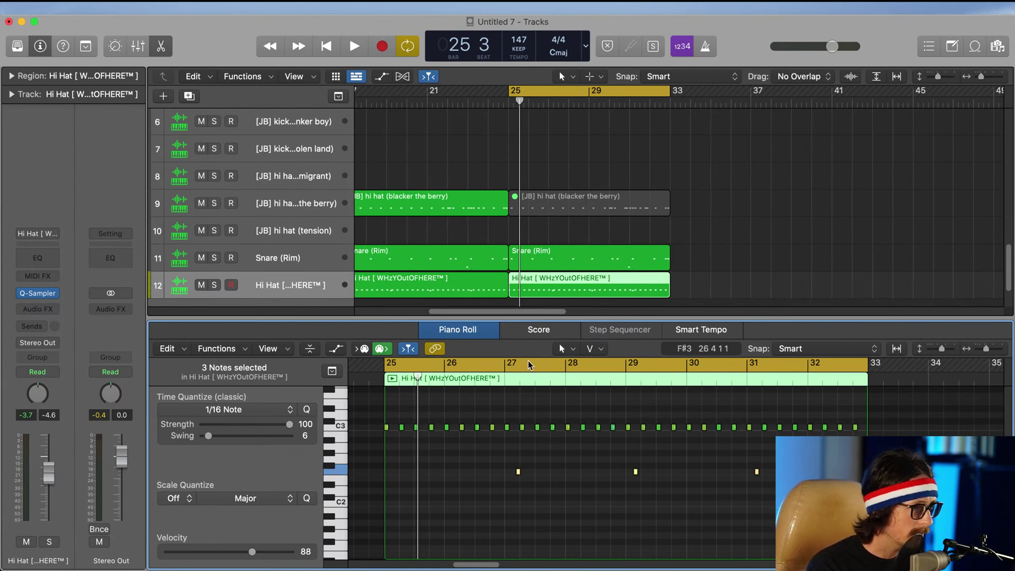
Step: Make the Brush Tool the secondary Piano Roll tool and set the time quantize to 1/8 Note
left_click(595, 348)
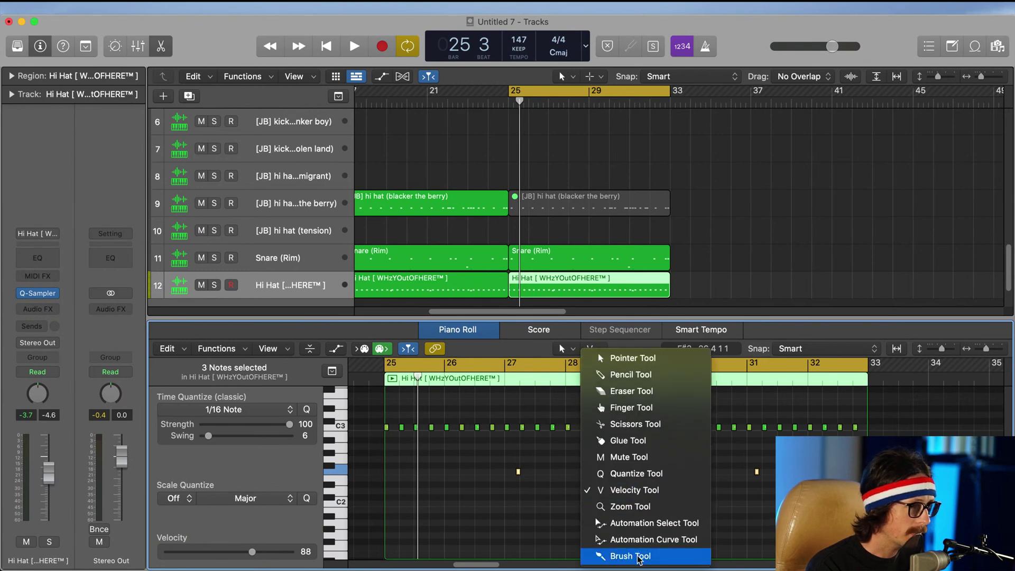
left_click(632, 545)
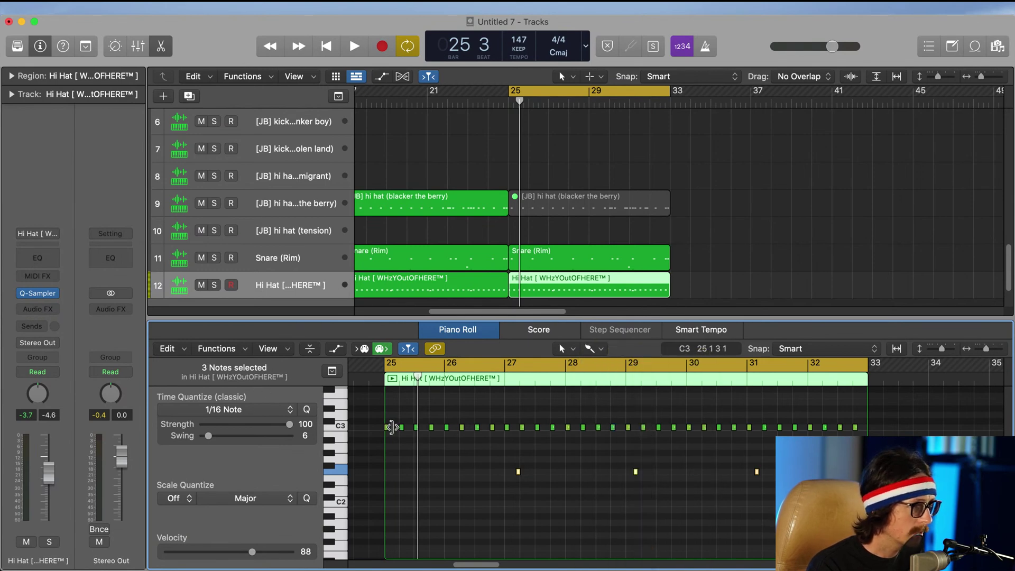
left_click(259, 411)
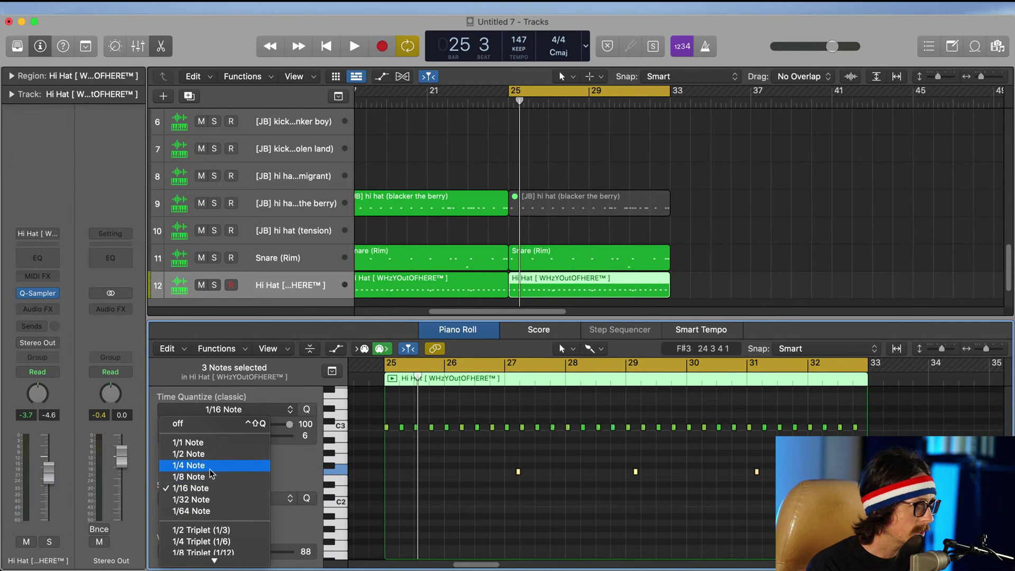
left_click(191, 477)
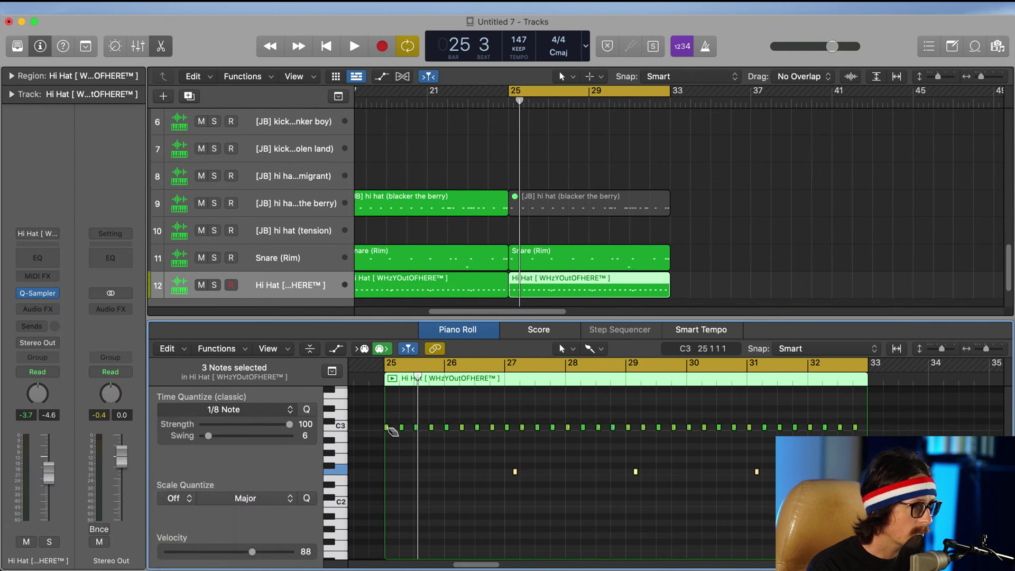
Step: Paint eighth-note hi-hats along C3 across bars 25-32, erasing stray C#3 and B2 notes and filling the gaps on C3
mouse_move(387, 427)
left_mouse_down()
mouse_move(738, 428)
mouse_move(691, 422)
mouse_move(719, 421)
mouse_move(762, 432)
left_mouse_up()
scroll(700, 412, "right", 5)
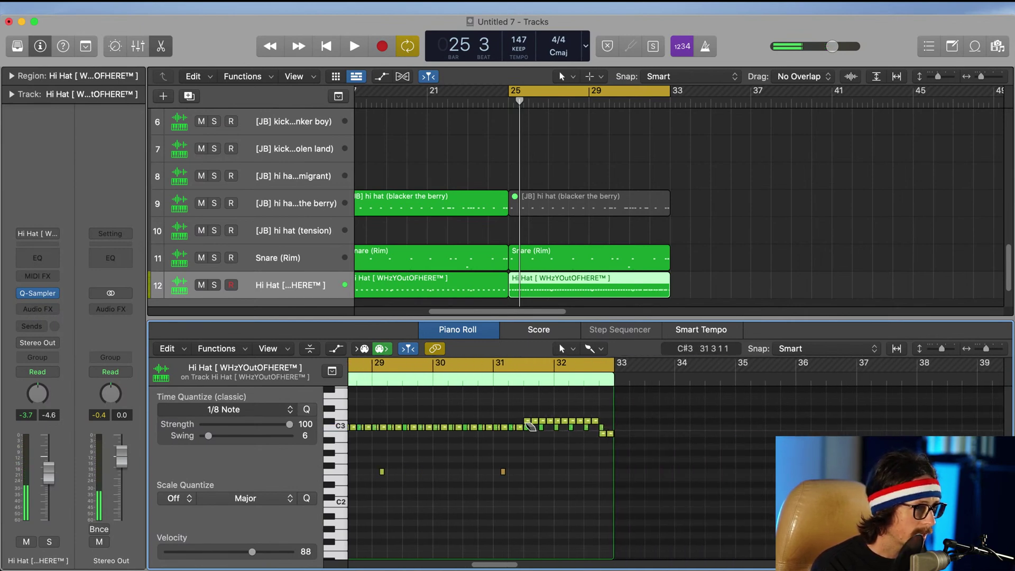
left_click_drag(528, 422, 598, 421)
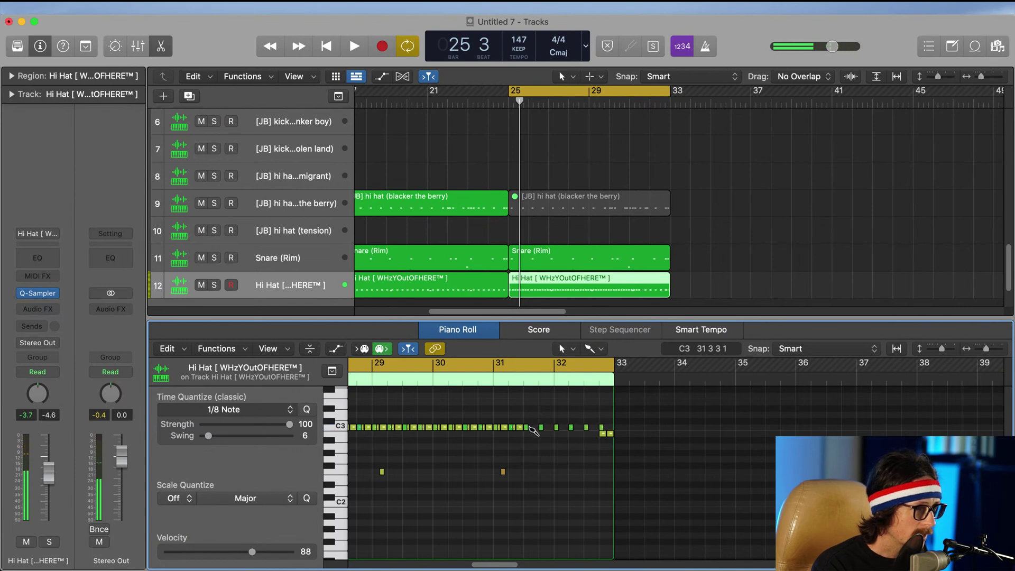
left_click_drag(531, 426, 608, 428)
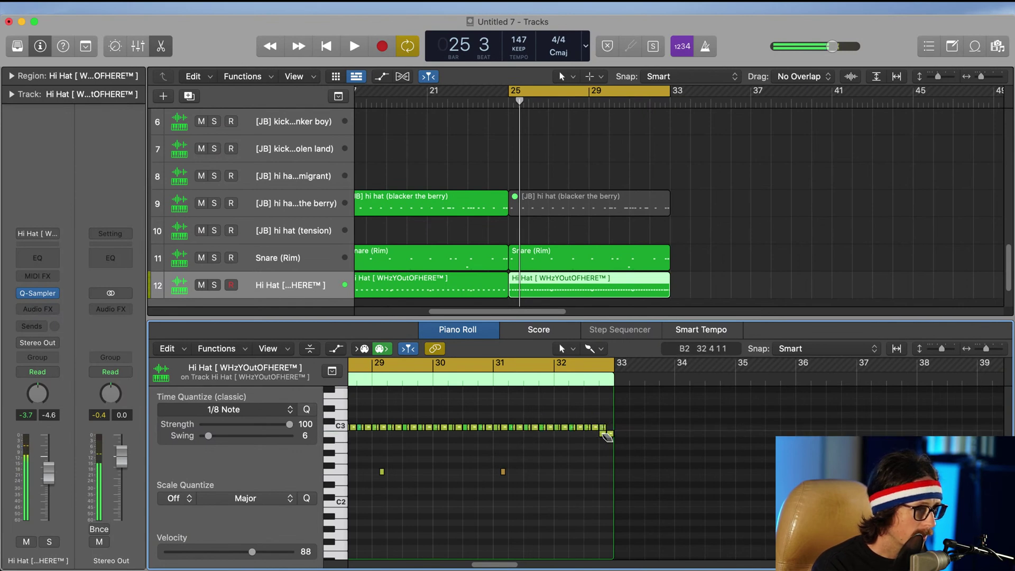
left_click(604, 434)
left_click(610, 434, "super")
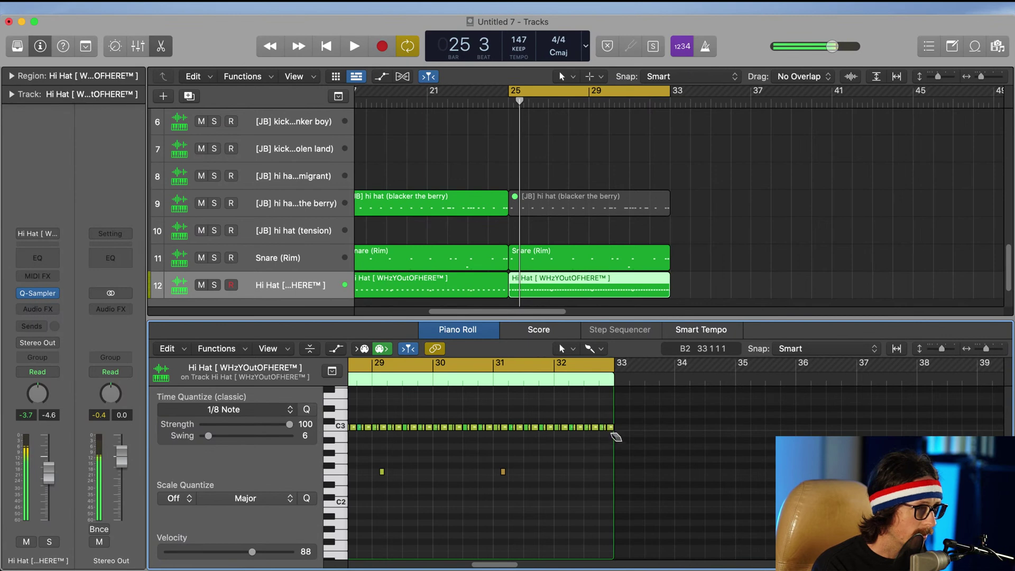
Step: Undo the painted hi-hat notes, the 1/8 quantize of the selected notes and the muting of the [JB] hi hat region
key("super+z")
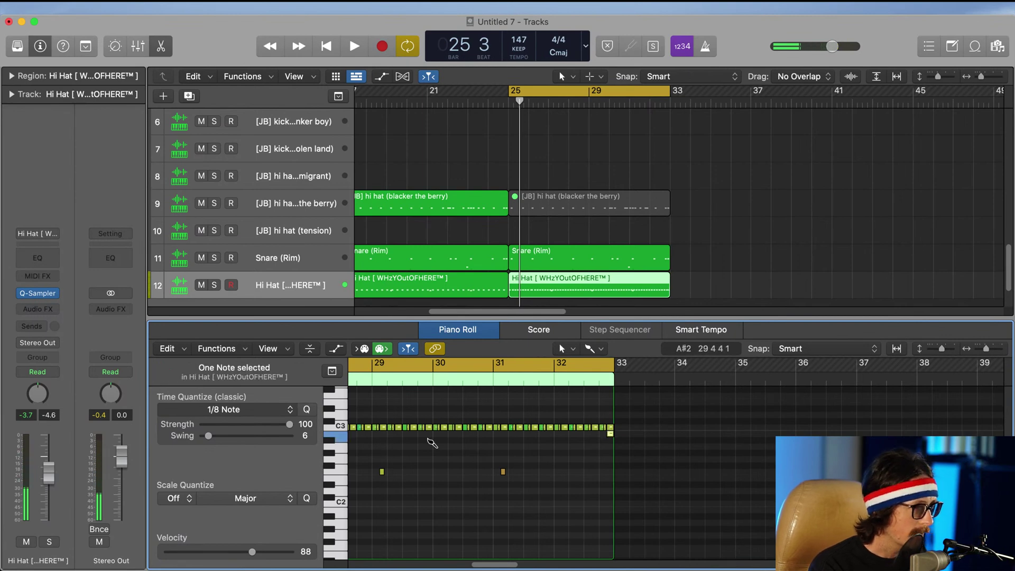
key("super+z")
key("super+z")
key("super+z")
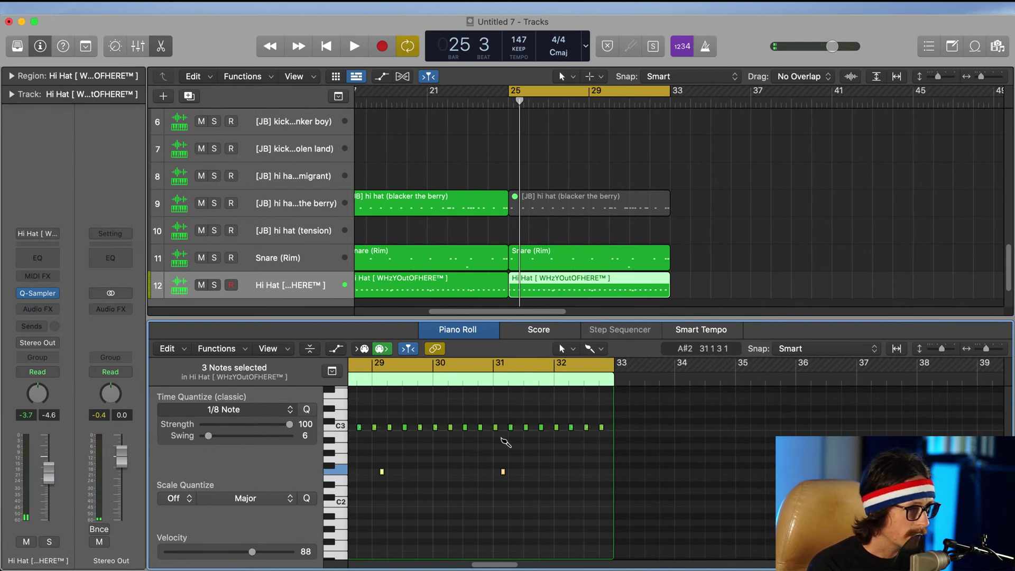
scroll(552, 438, "left", 3)
key("super+z")
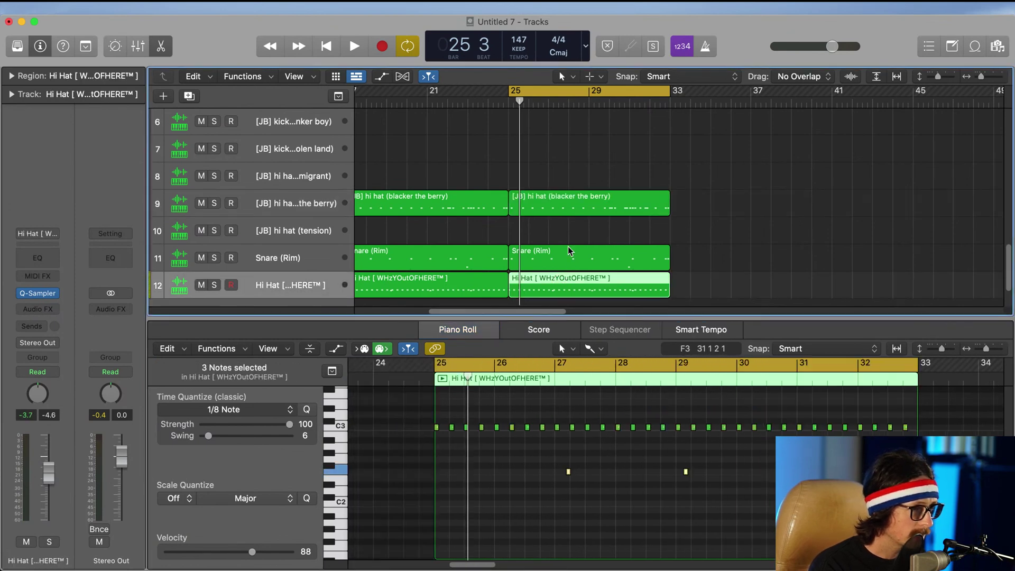
Step: Select all C3 notes in the bar 25 Hi Hat region and transpose them up two semitones to D3
key("t")
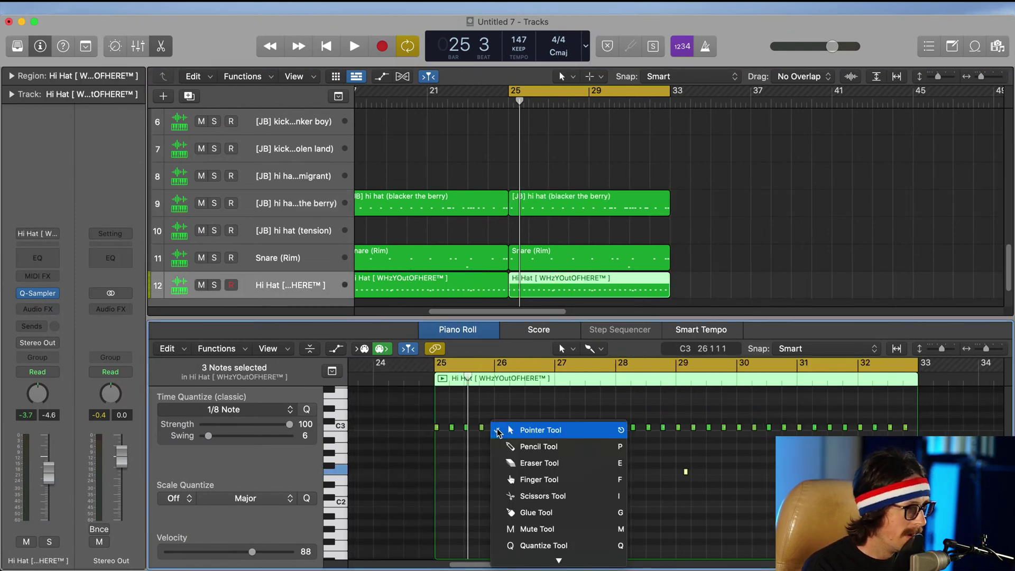
key("t")
left_click(336, 427)
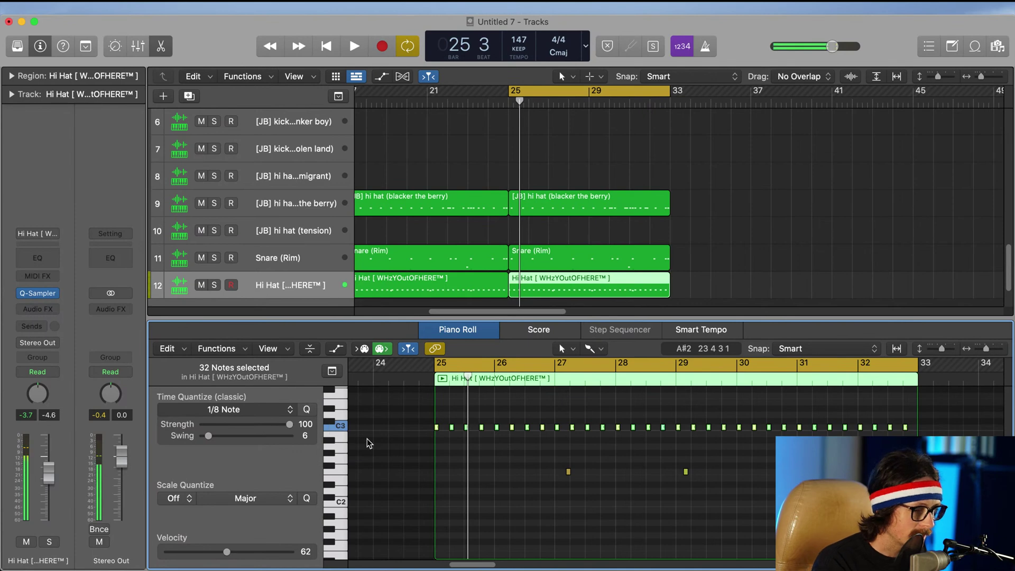
key("alt+Up")
key("alt+Up")
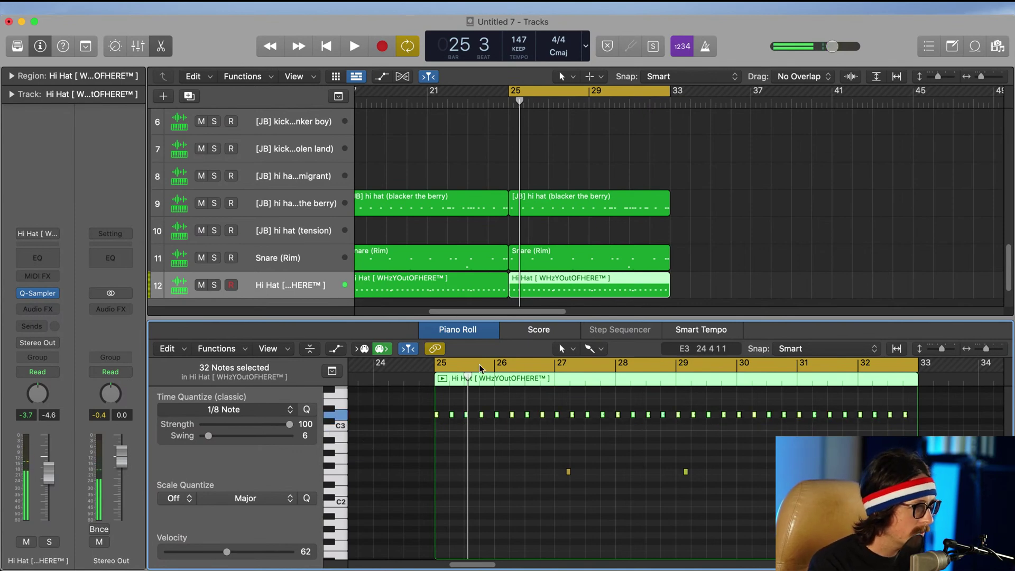
Step: Paint a continuous row of eighth notes on C3 across bars 25-32 with the Brush Tool
left_click(601, 350)
left_click(603, 350)
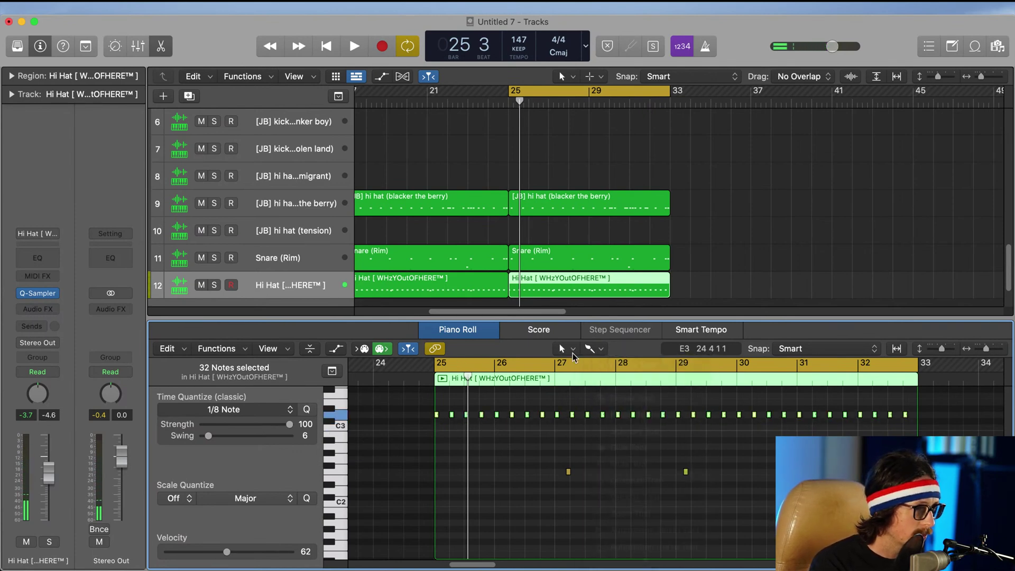
left_click_drag(439, 429, 729, 427)
scroll(650, 419, "right", 8)
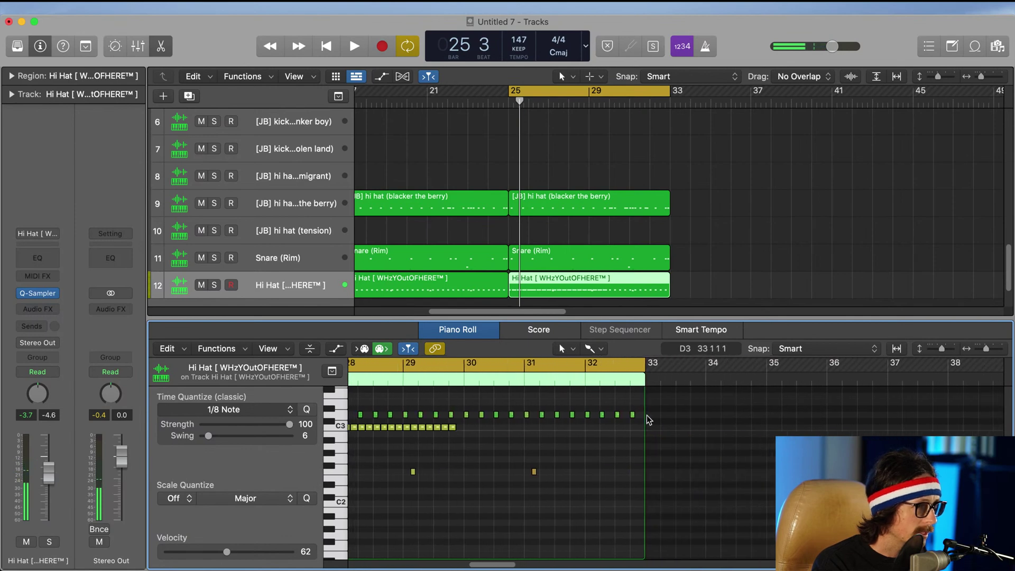
left_click_drag(419, 427, 601, 428)
scroll(476, 412, "left", 5)
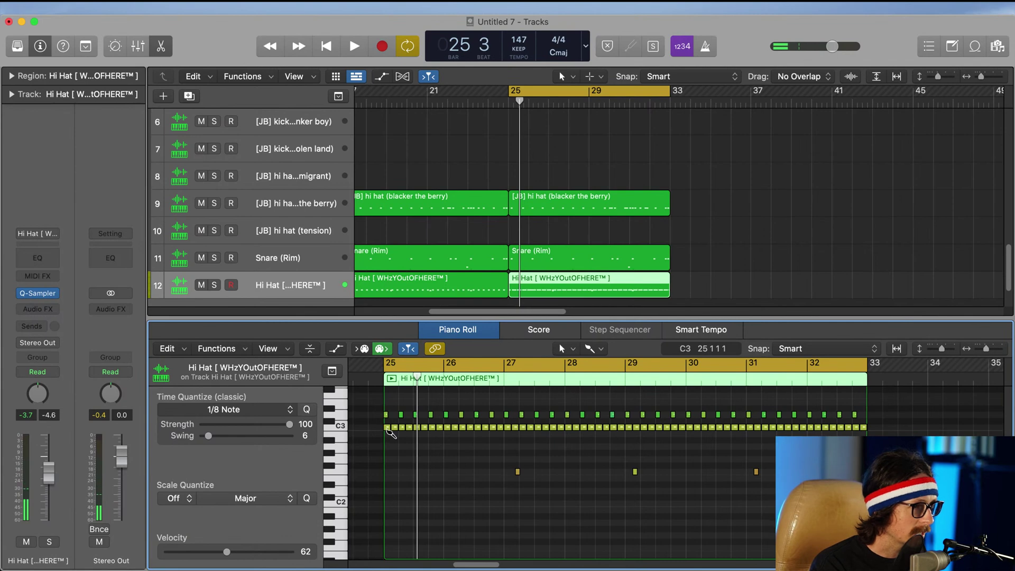
Step: Erase the C3 notes that coincide with the D3 notes across bars 25-28, keeping the offbeat C3 notes
left_click(403, 428)
left_click(403, 427, "super")
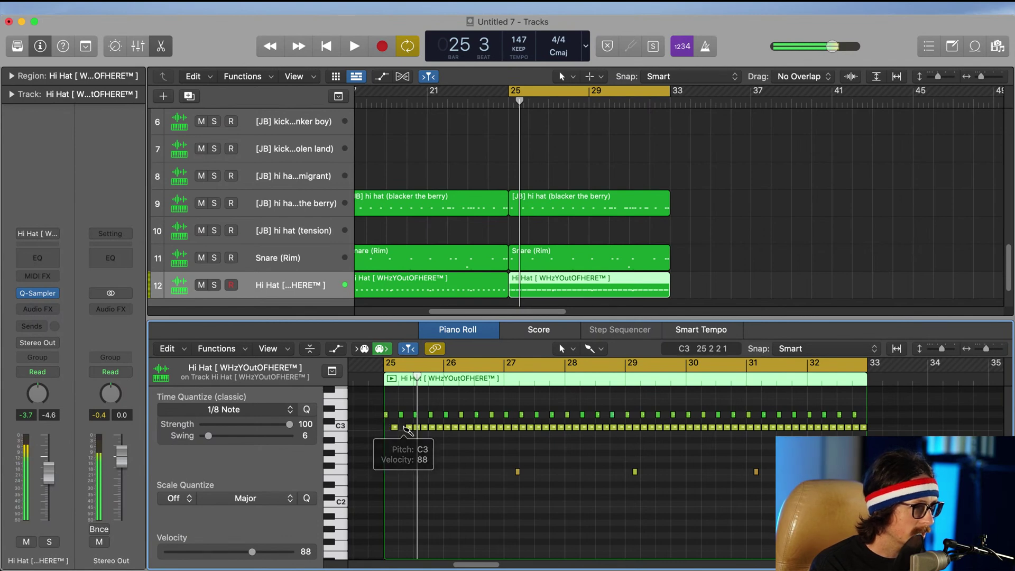
left_click(418, 428, "super")
left_click(433, 427, "super")
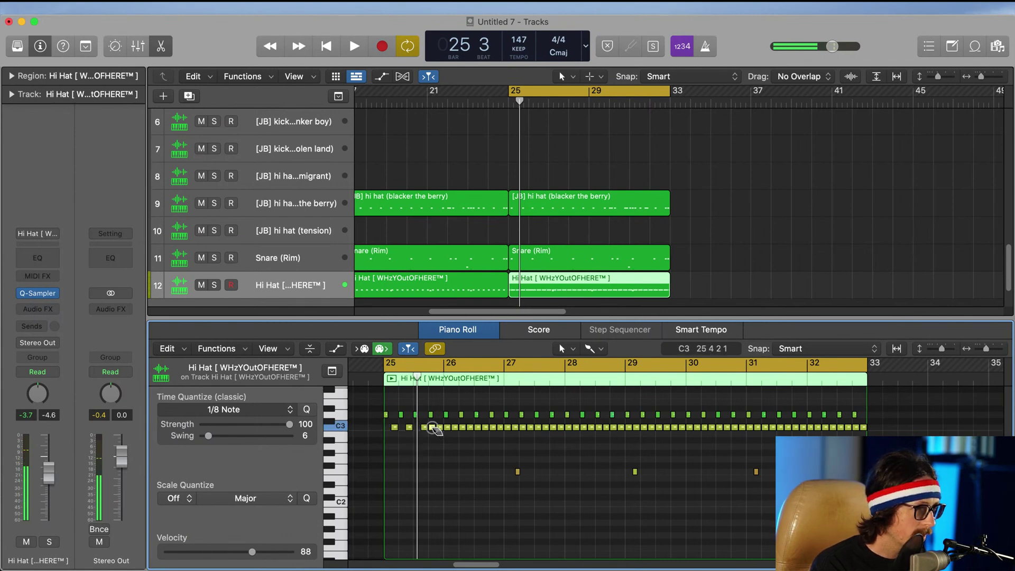
left_click(447, 427, "super")
left_click(463, 428, "super")
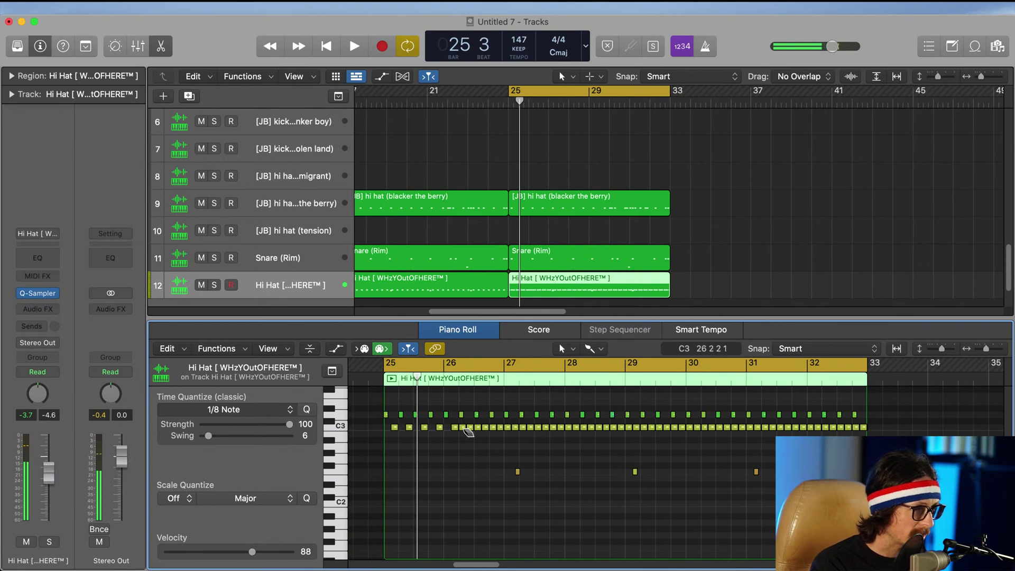
left_click(478, 428, "super")
left_click(493, 428, "super")
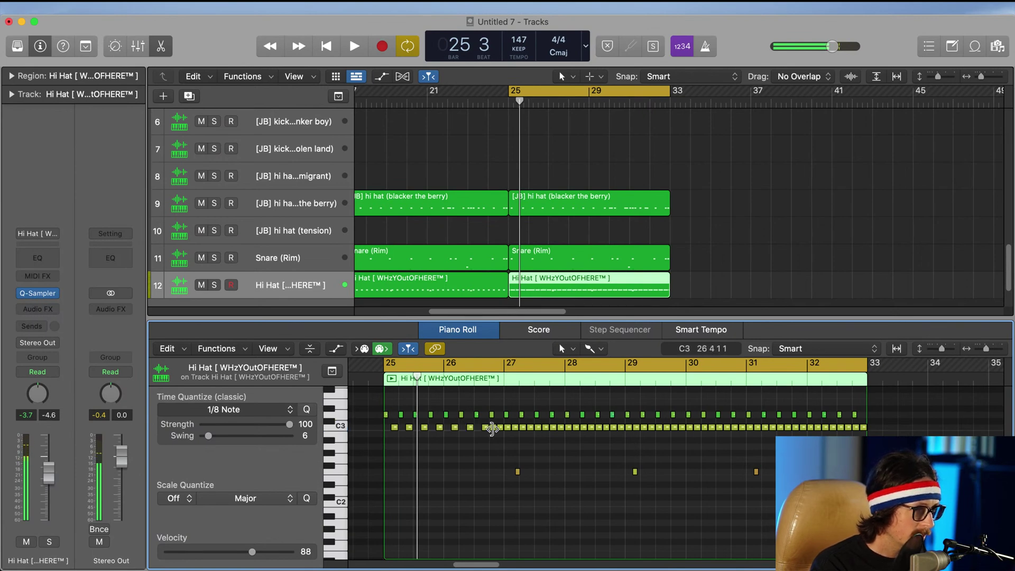
left_click(508, 427, "super")
left_click(530, 428)
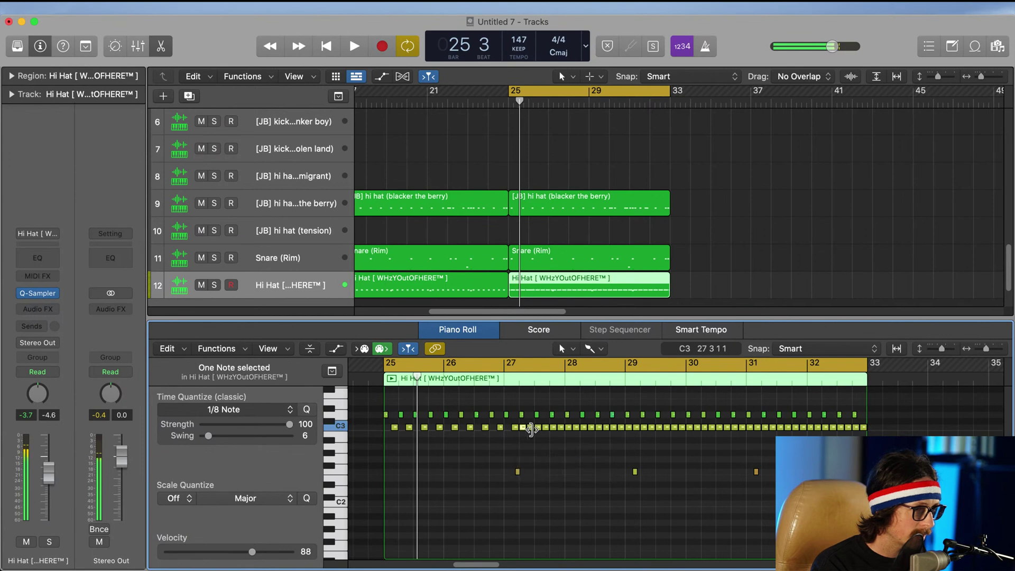
left_click(522, 428, "super")
left_click(538, 427, "super")
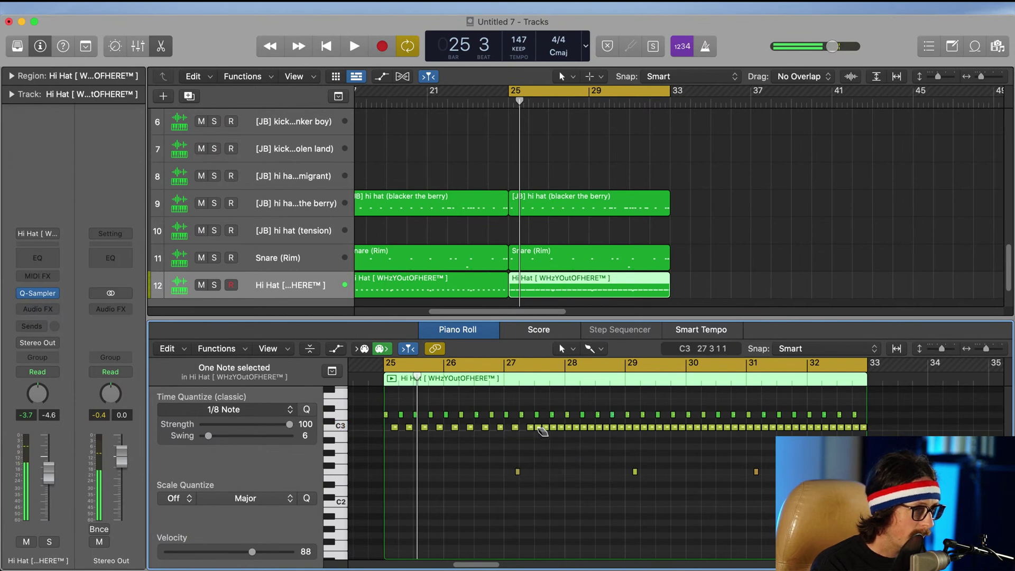
left_click(553, 427, "super")
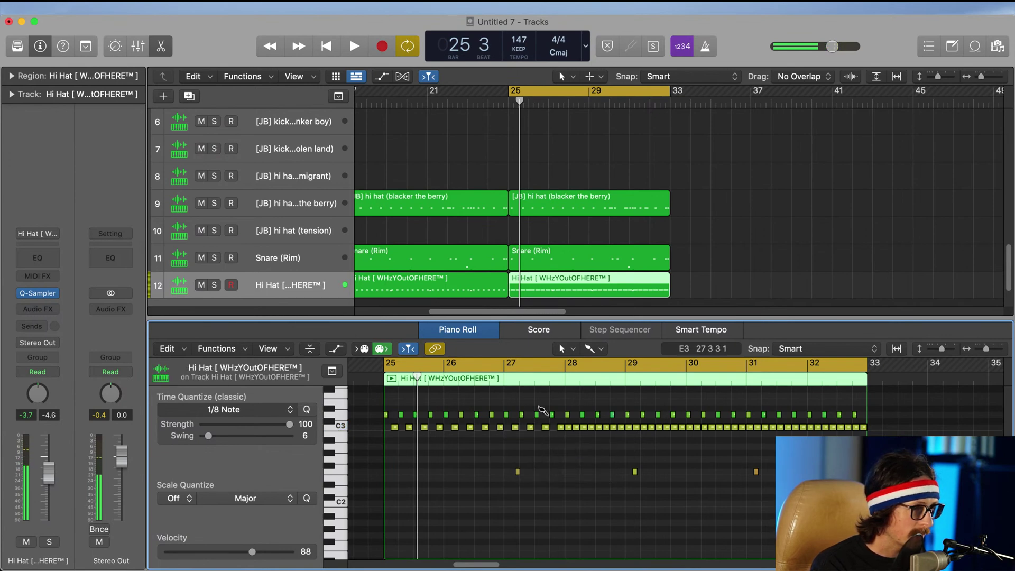
left_click(569, 428, "super")
left_click(584, 428, "super")
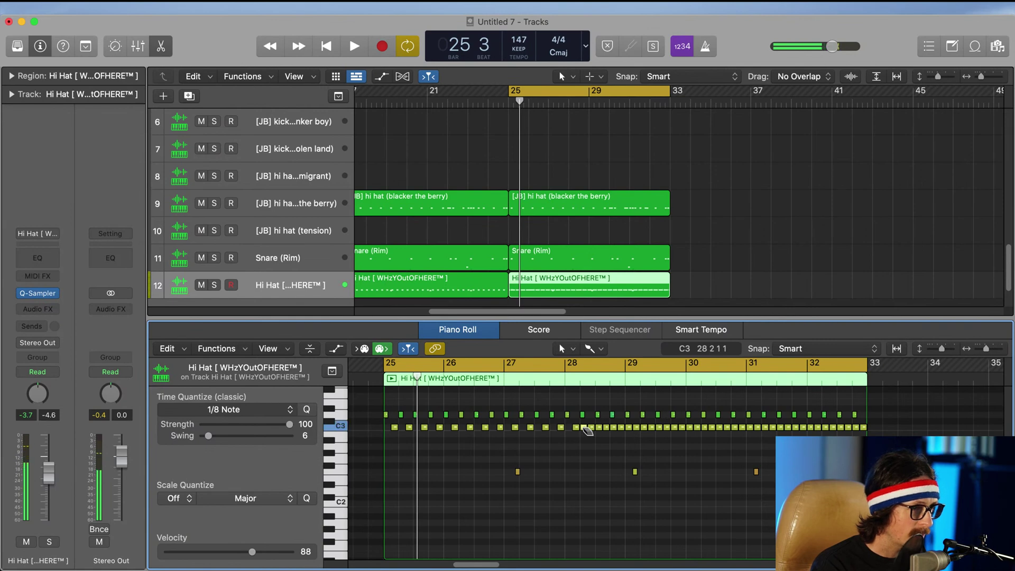
left_click(599, 428, "super")
left_click(614, 428, "super")
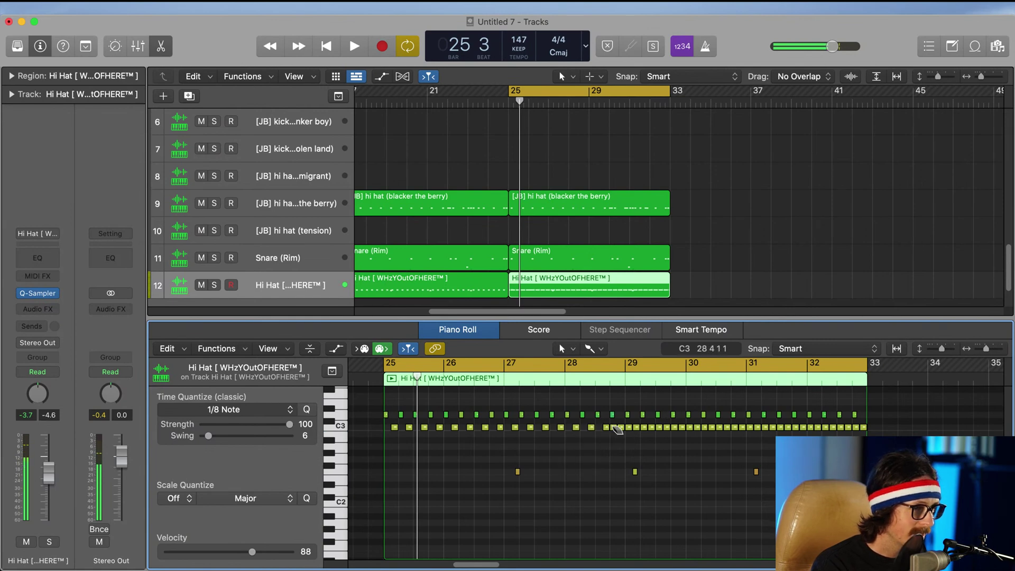
Step: Delete all C3 and D3 notes from bar 29 to the end of the Hi Hat region, keeping the lower notes
scroll(609, 444, "right", 5)
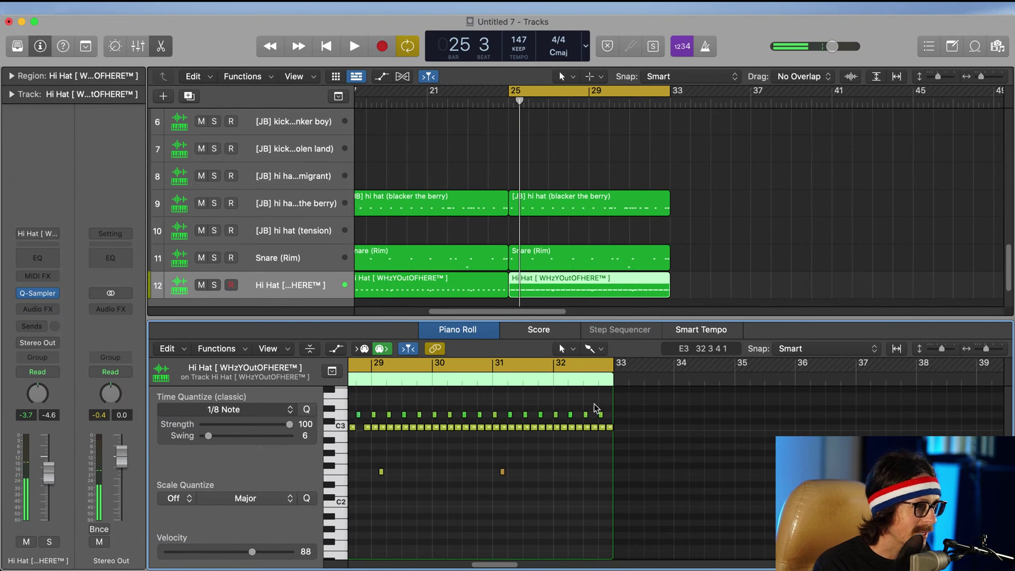
left_click_drag(555, 414, 452, 414)
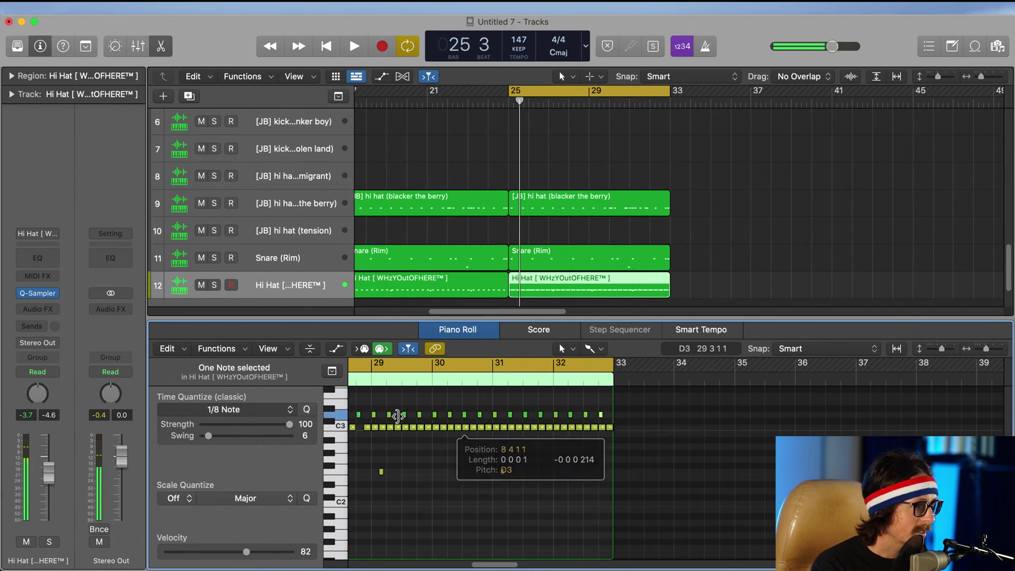
key("t")
key("t")
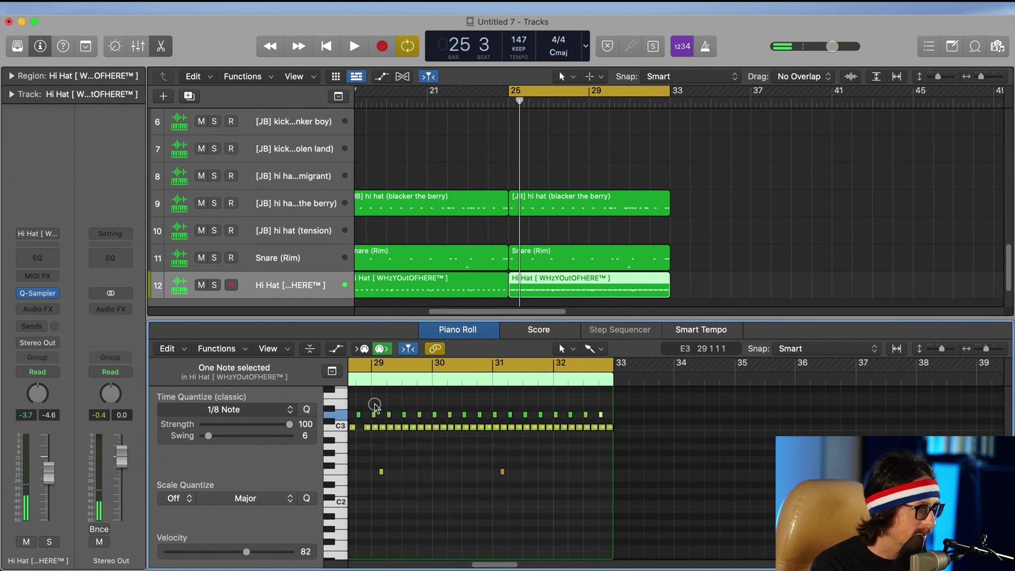
left_click_drag(376, 405, 610, 435)
key("Delete")
Step: Repeat the C3 and D3 pattern of bars 25-28 across bars 29-32 and trim the region's end to bar 33
scroll(423, 425, "left", 2)
scroll(420, 426, "left", 4)
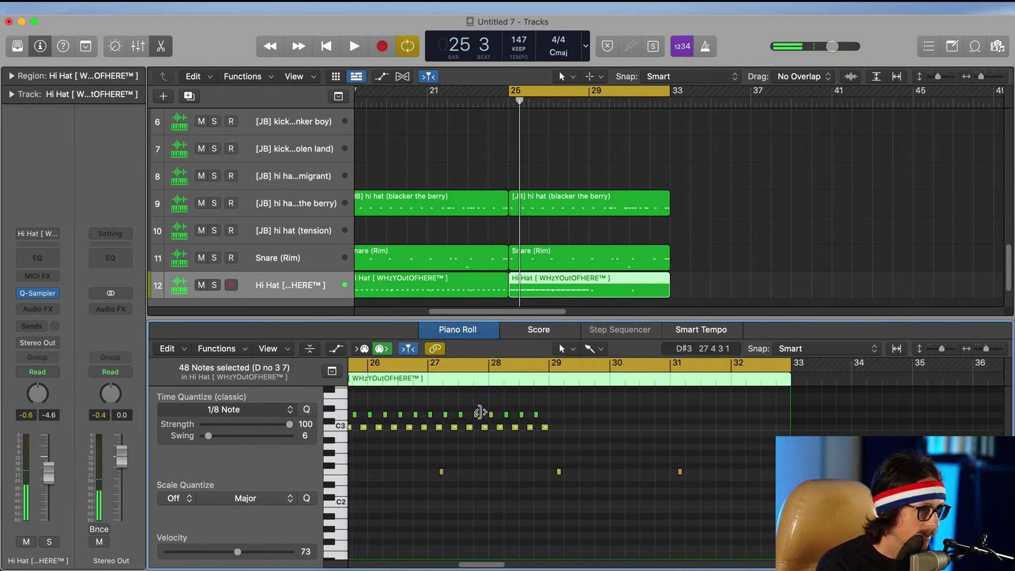
left_click(508, 422, "ctrl+alt")
scroll(510, 424, "left", 2)
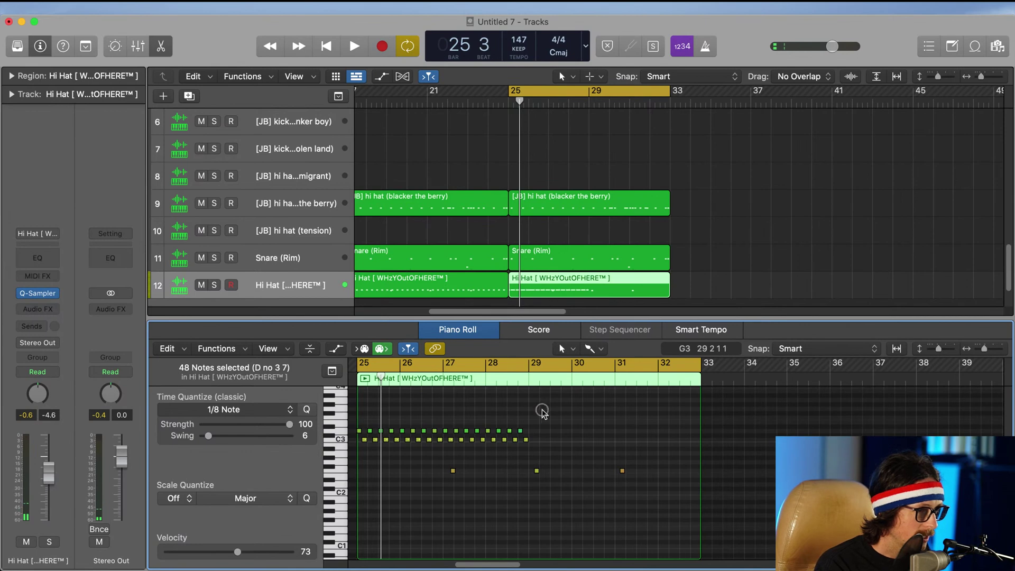
left_click_drag(545, 408, 352, 463)
key("super+r")
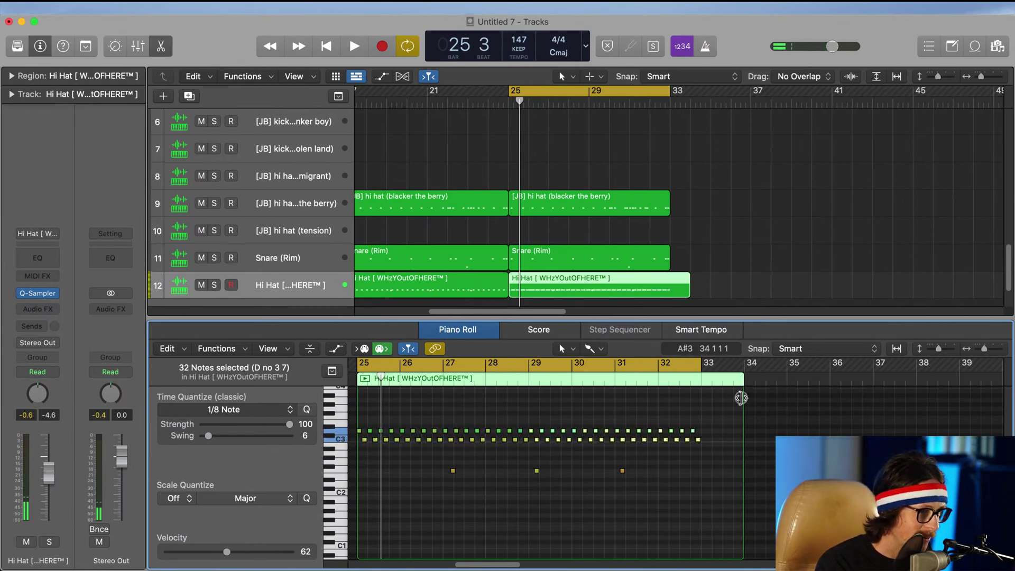
left_click_drag(739, 399, 701, 413)
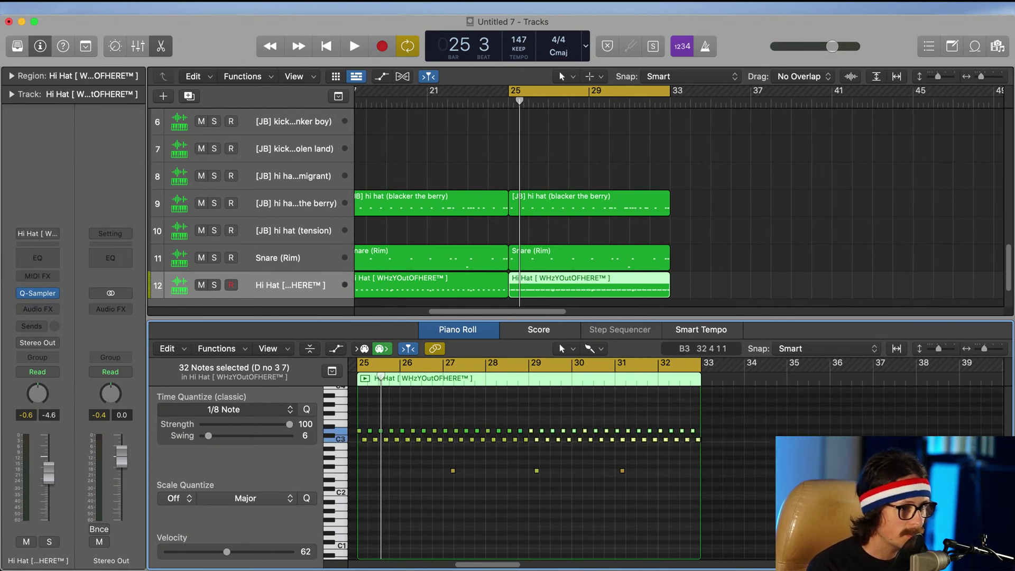
Step: Play the bar 25-33 loop and examine the notes in the [JB] hi hat (blacker the berry) region at bar 25
left_click(750, 154)
key("space")
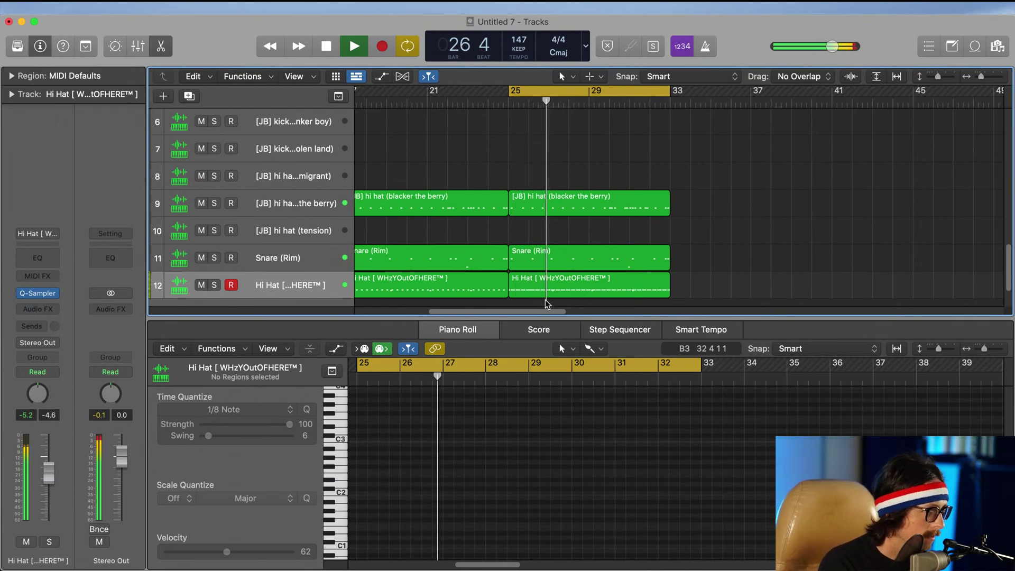
key("x")
key("x")
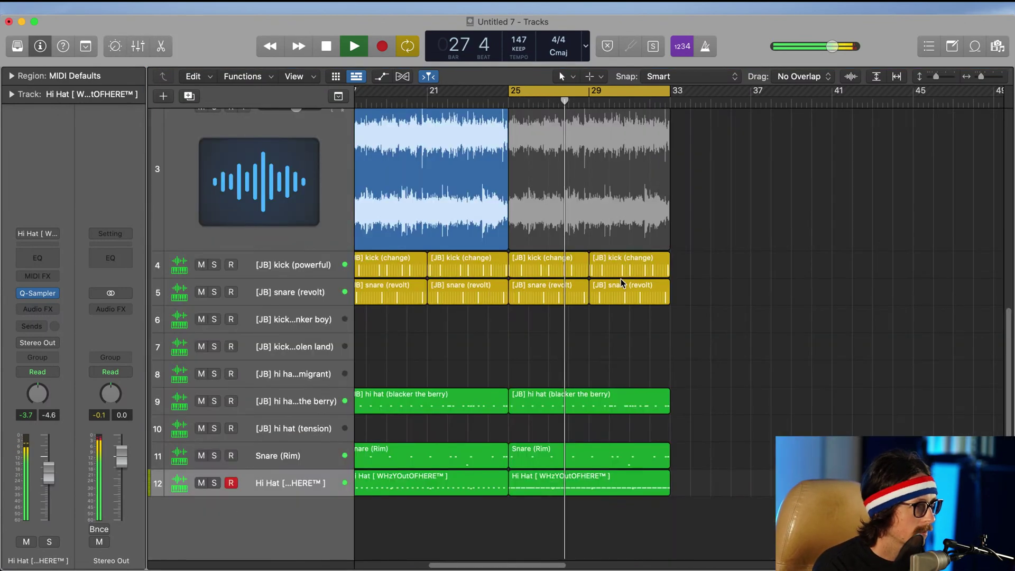
double_click(551, 403)
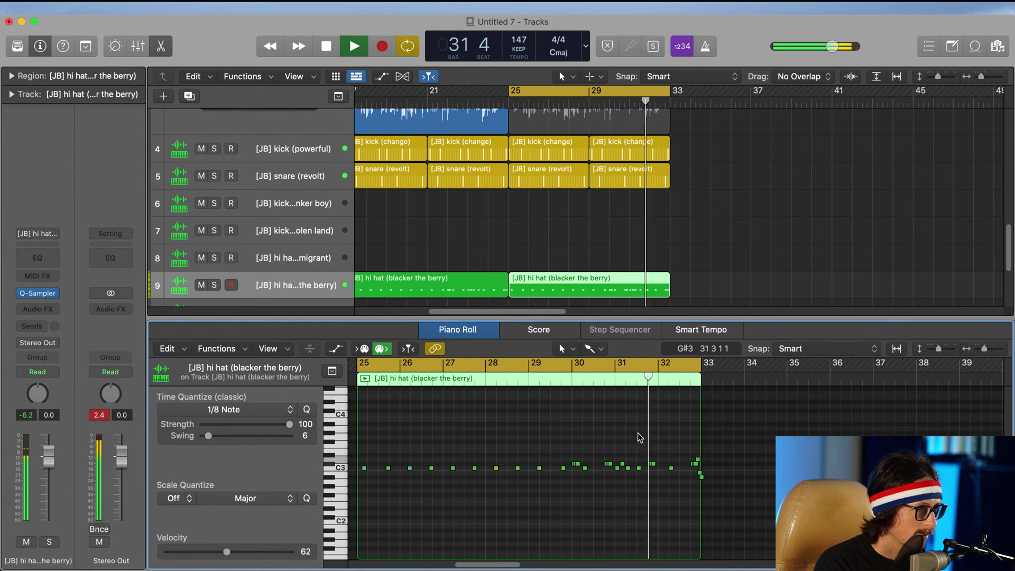
left_click_drag(523, 426, 720, 500)
left_click(565, 451, "ctrl+alt")
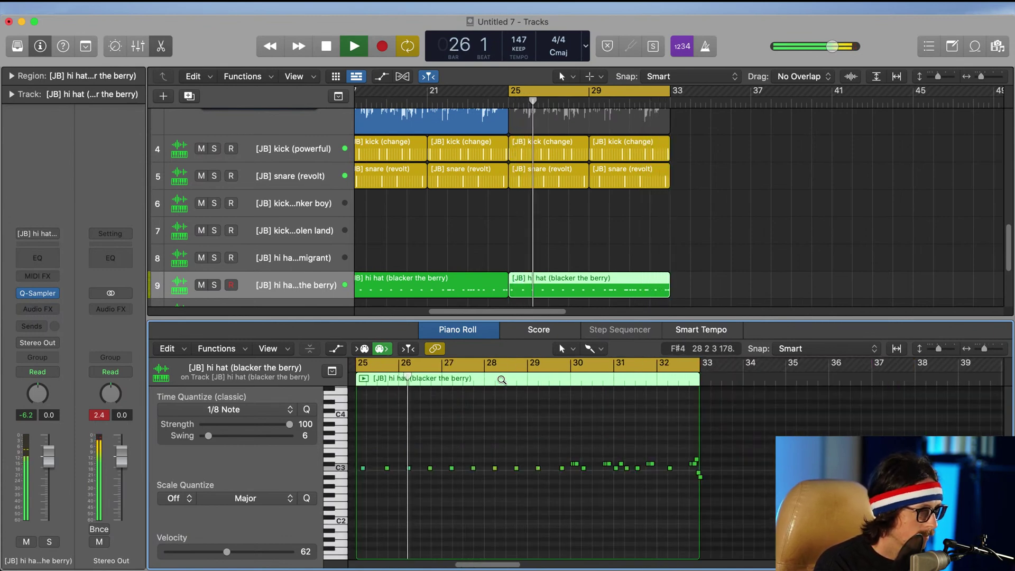
key("z")
key("x")
key("x")
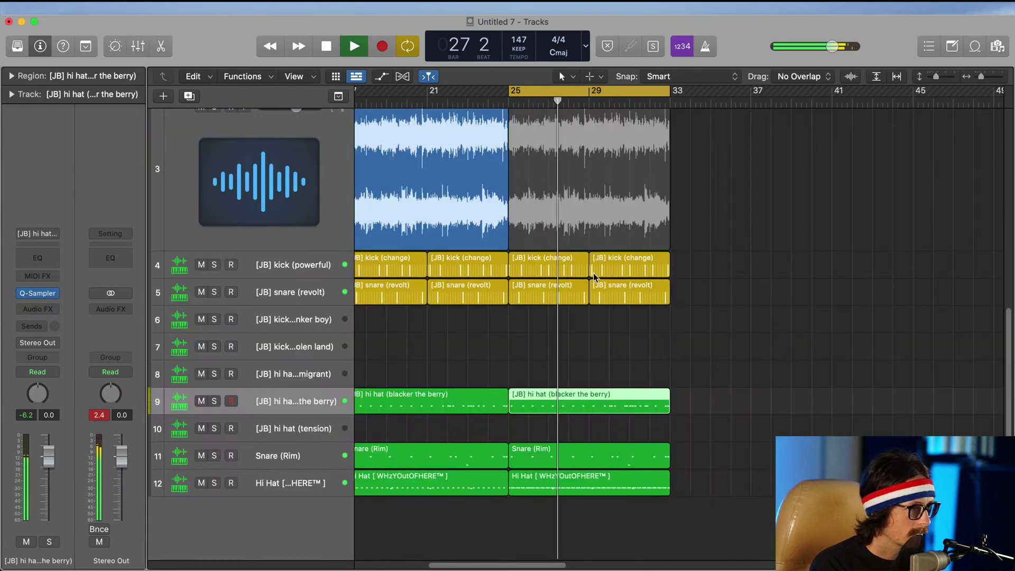
key("z")
key("space")
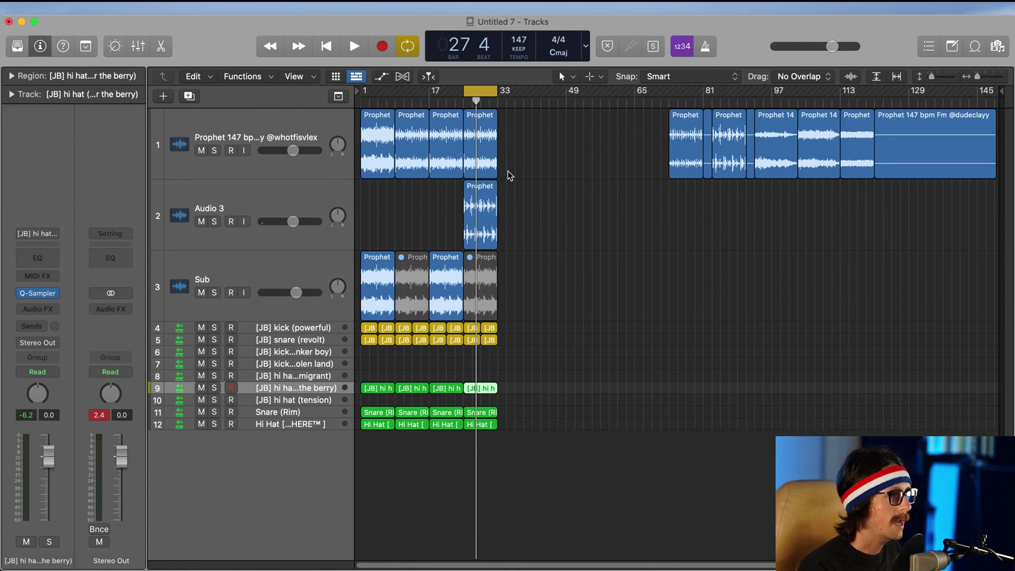
Step: Delete every region in bars 17-25 on the Prophet, Sub, kick, snare and hi-hat tracks
left_click(443, 161)
left_click(451, 257)
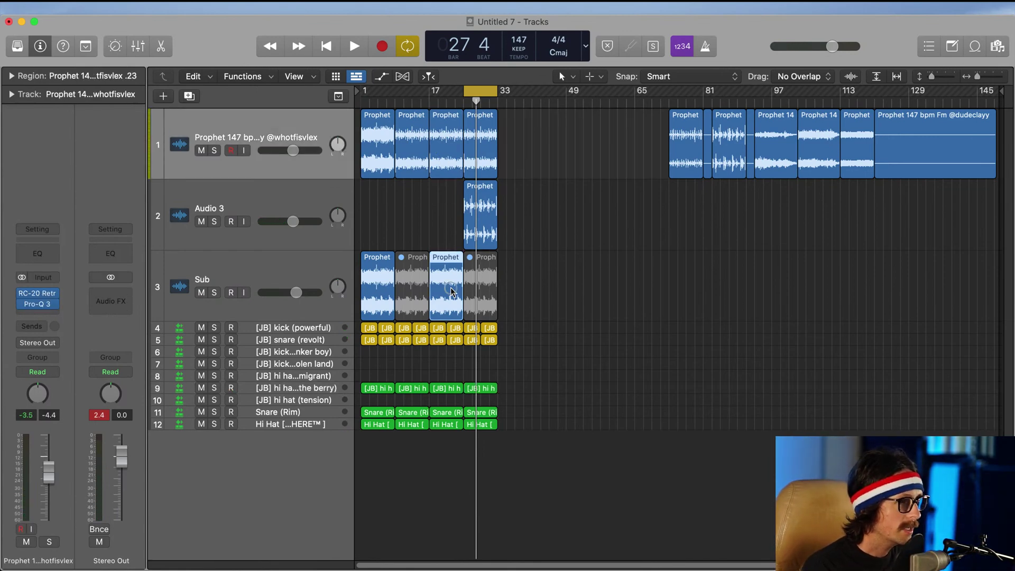
left_click(452, 158)
key("Delete")
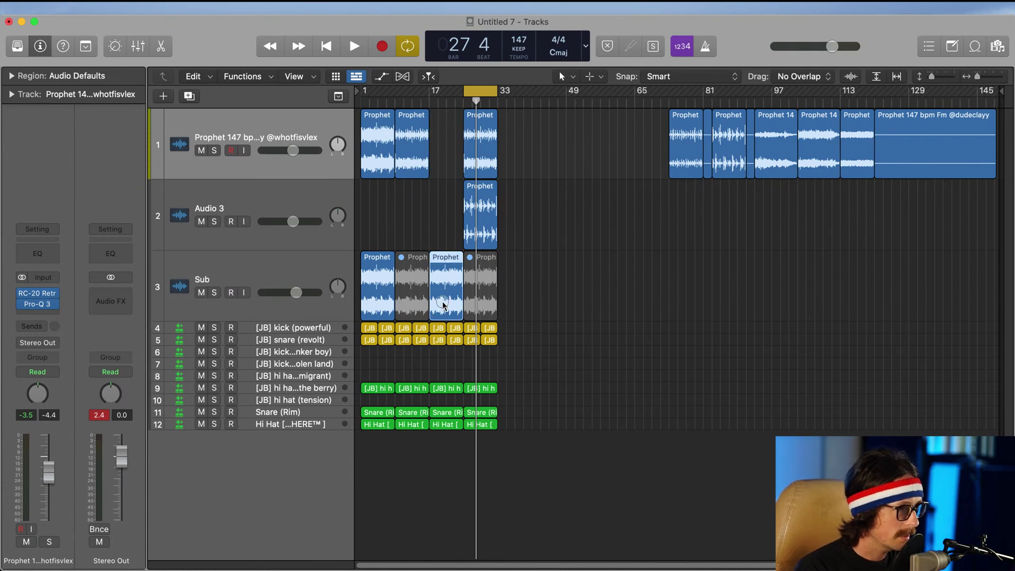
left_click_drag(443, 306, 465, 430)
key("Delete")
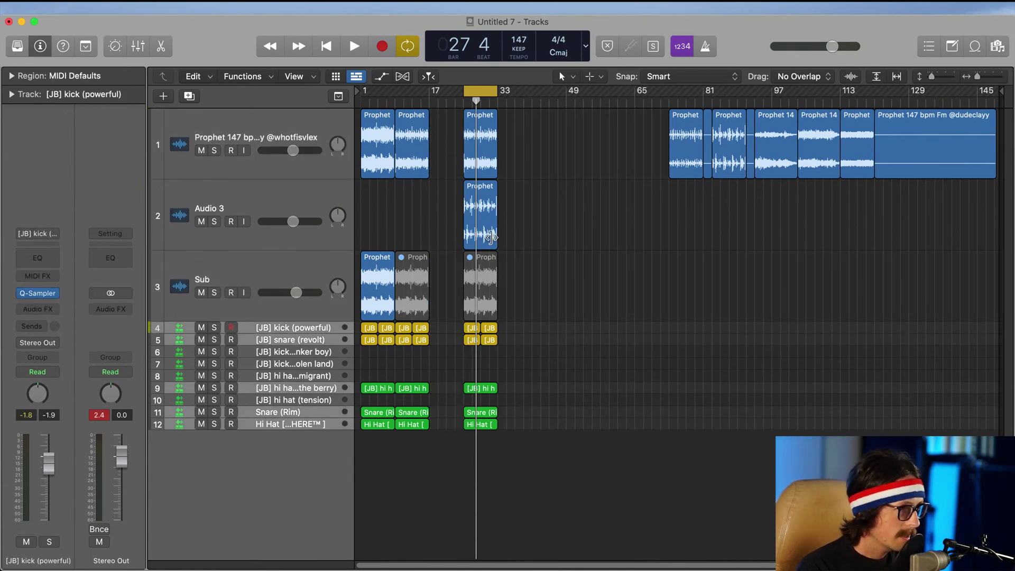
Step: Move all regions of the bar 25 section to bar 17 and play the arrangement from bar 1 with cycling off
left_click_drag(454, 133, 521, 430)
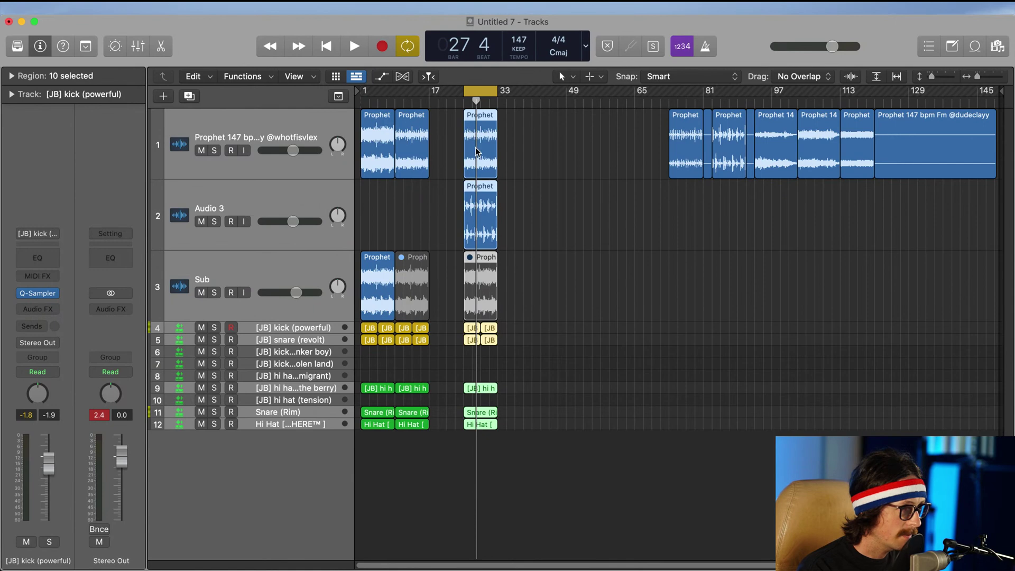
left_click_drag(477, 152, 445, 159)
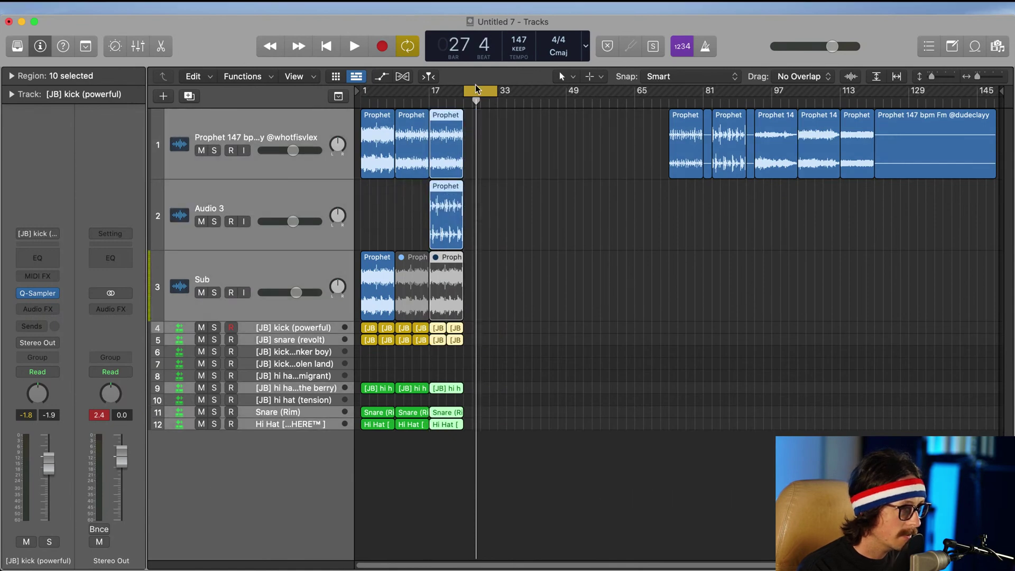
key("Return")
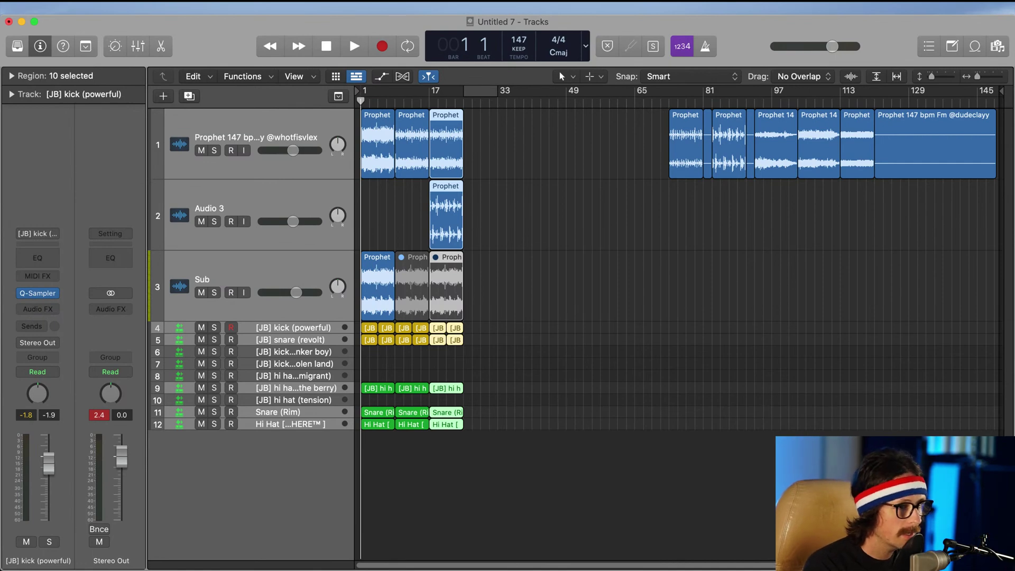
left_click(674, 317)
key("space")
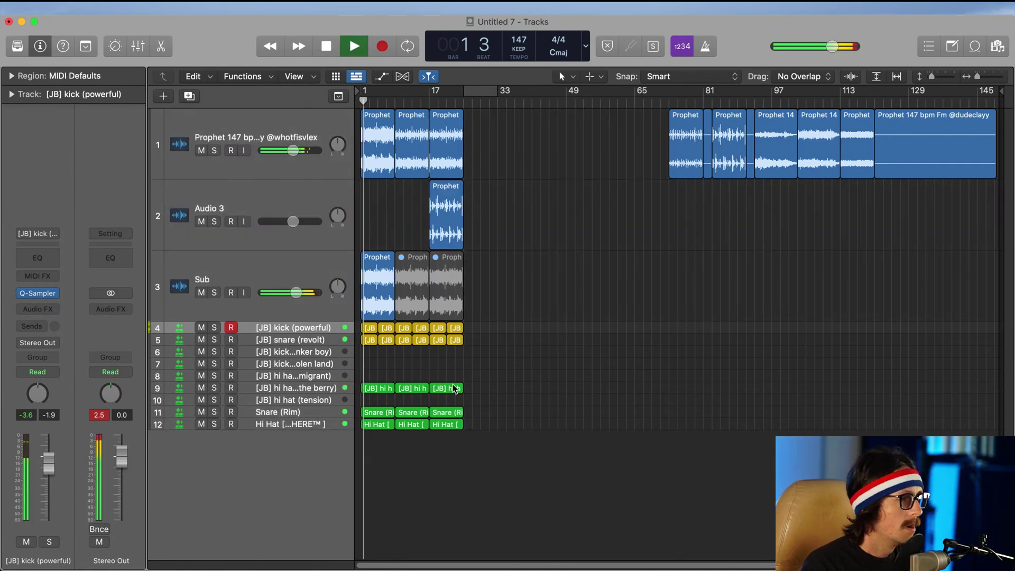
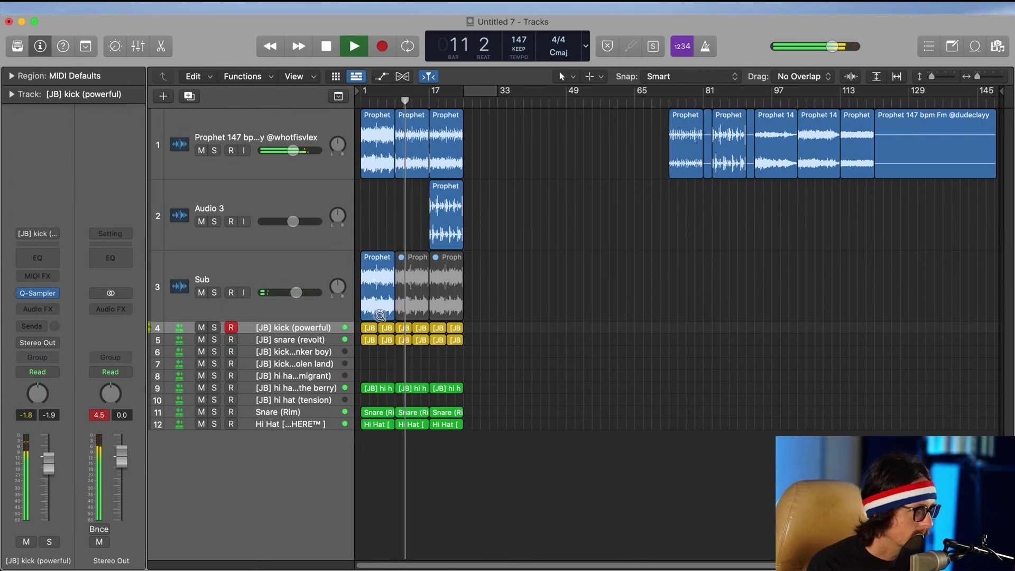
Step: Mute the [JB] hi hat (blacker the berry) region spanning bars 9-17
left_click_drag(378, 315, 481, 437)
left_click(550, 394)
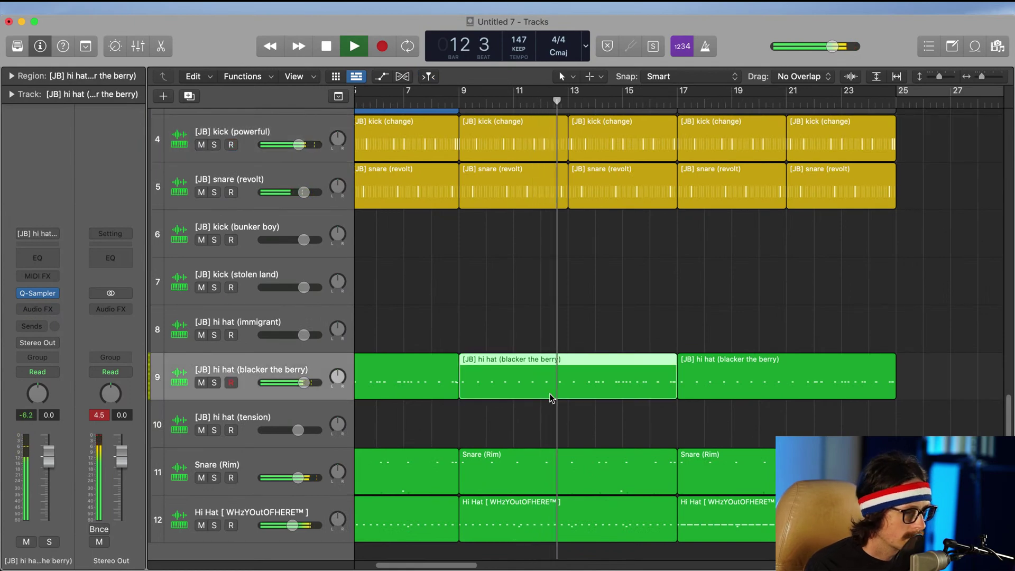
key("ctrl+m")
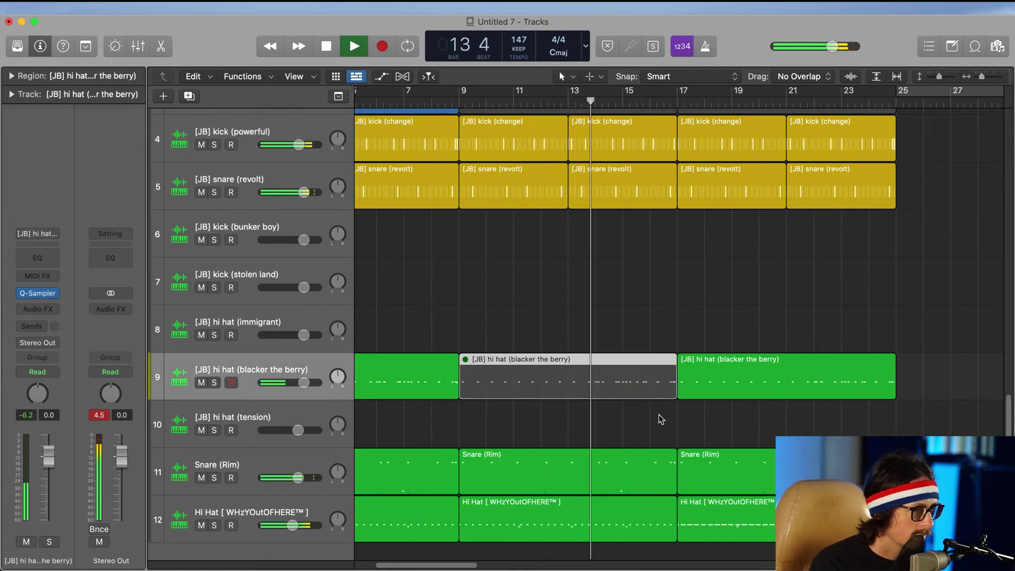
Step: Unmute the Sub track's Prophet region spanning bars 17-25
left_click(594, 423, "ctrl+alt")
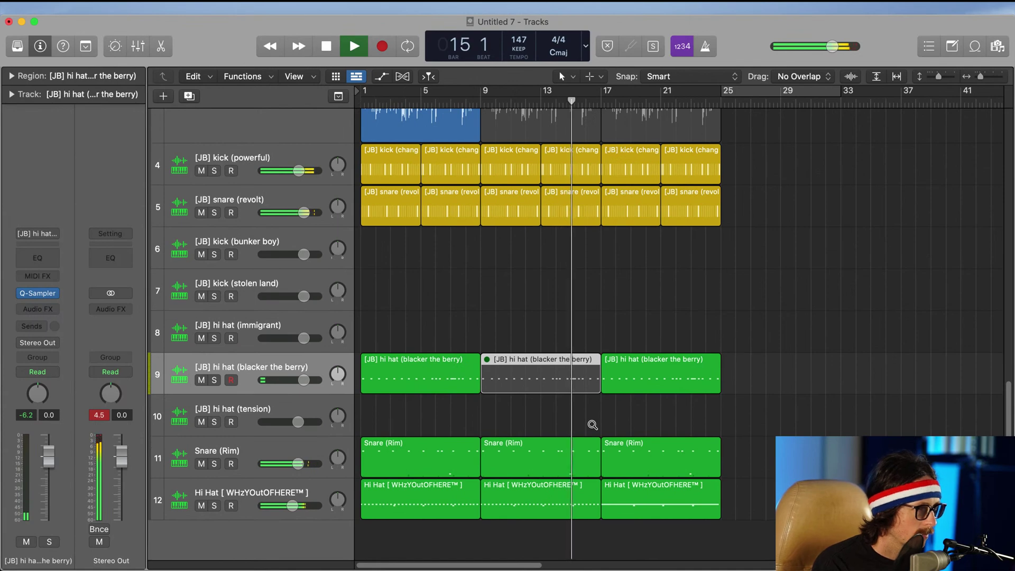
left_click(593, 392, "ctrl+alt")
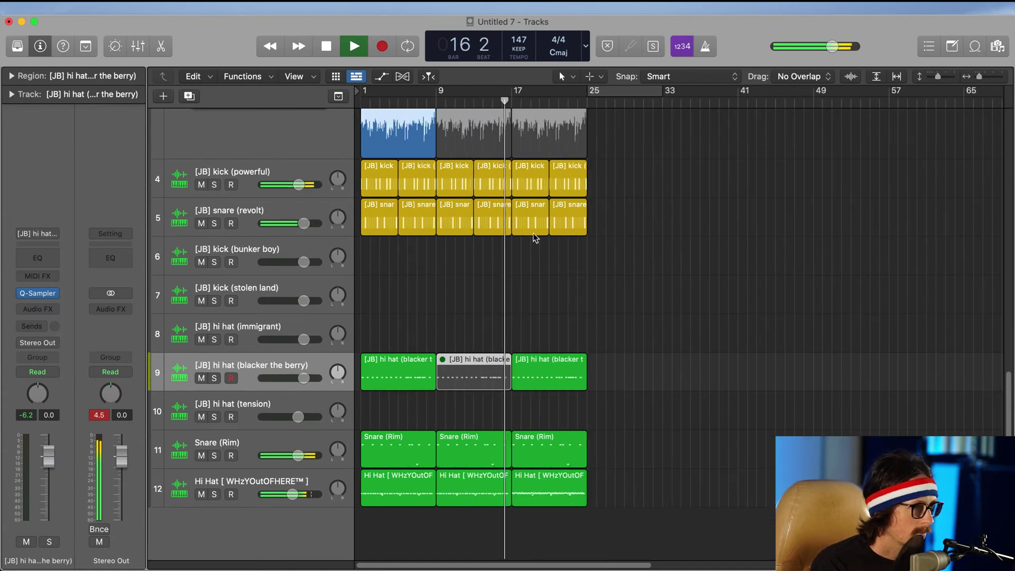
left_click(533, 145)
key("ctrl+z")
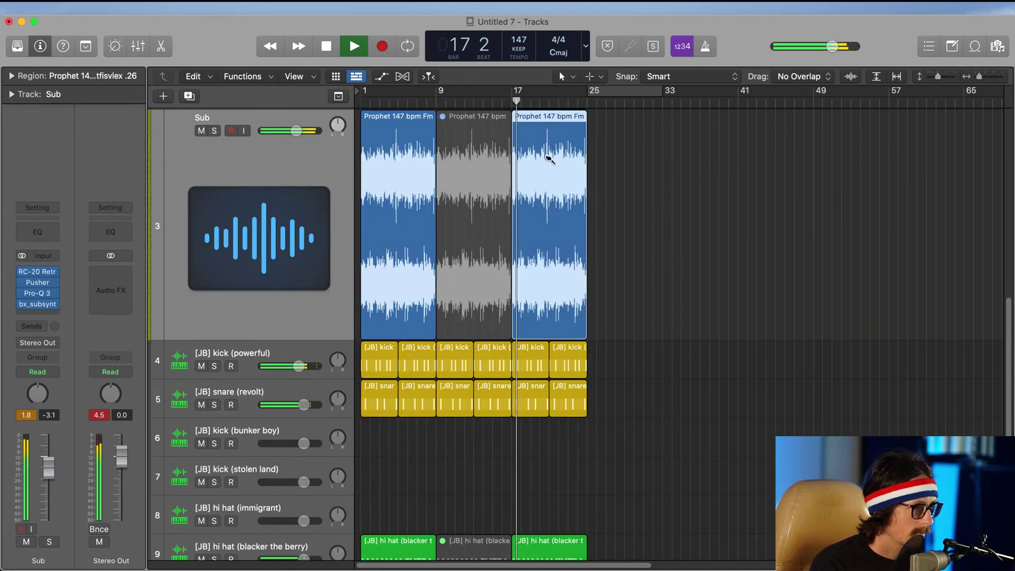
Step: Repeat all regions of the bars 17-25 section once so the copies fill bars 25-33, and stop playback
left_click(546, 254, "ctrl+alt")
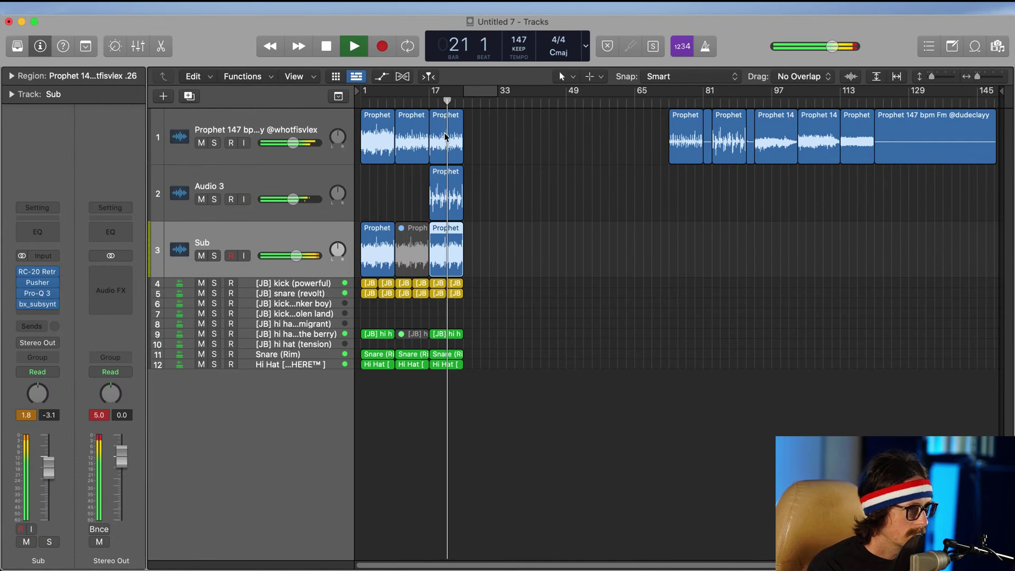
left_click_drag(403, 119, 516, 469)
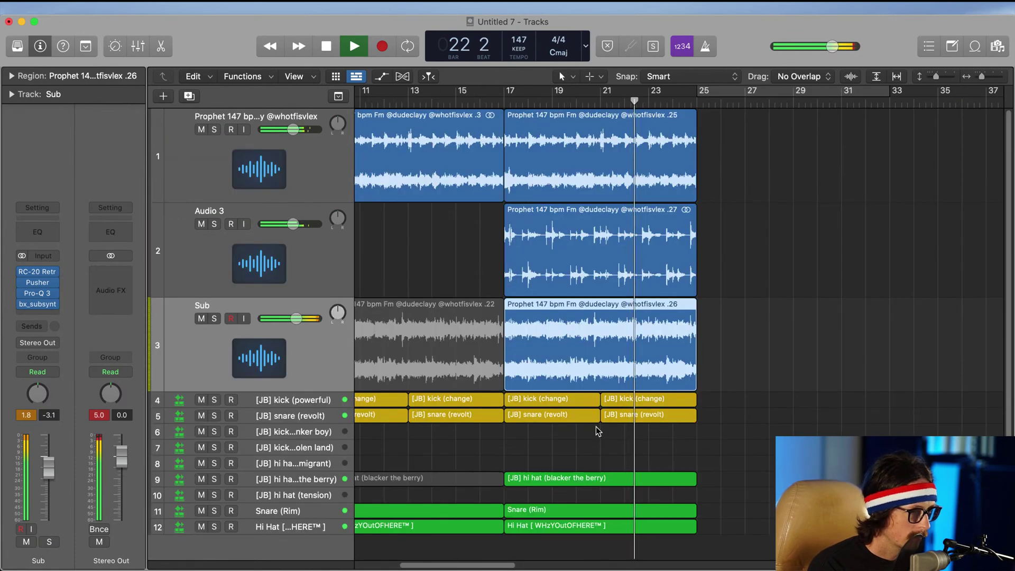
left_click(708, 145, "ctrl+alt")
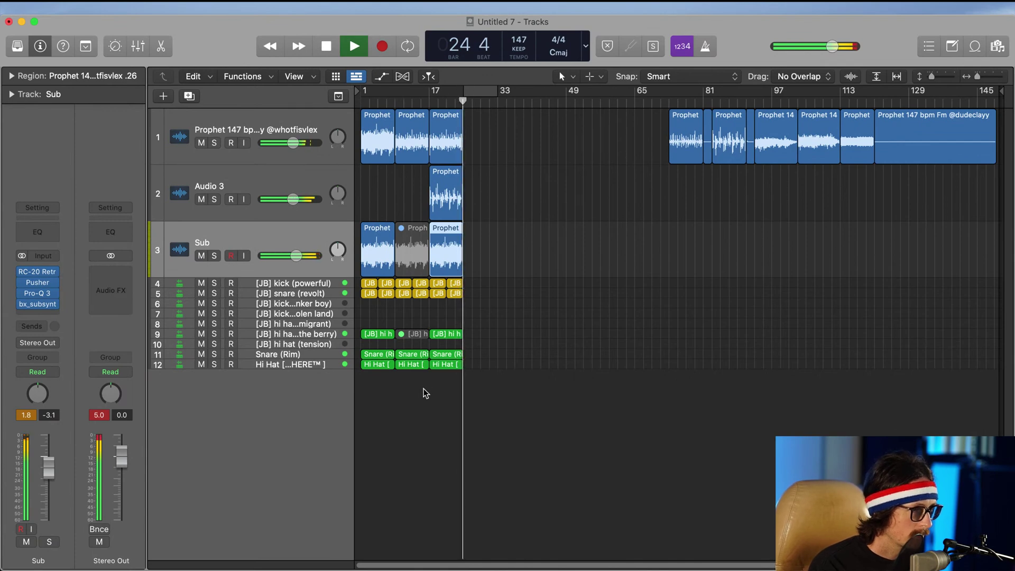
left_click_drag(433, 388, 483, 146)
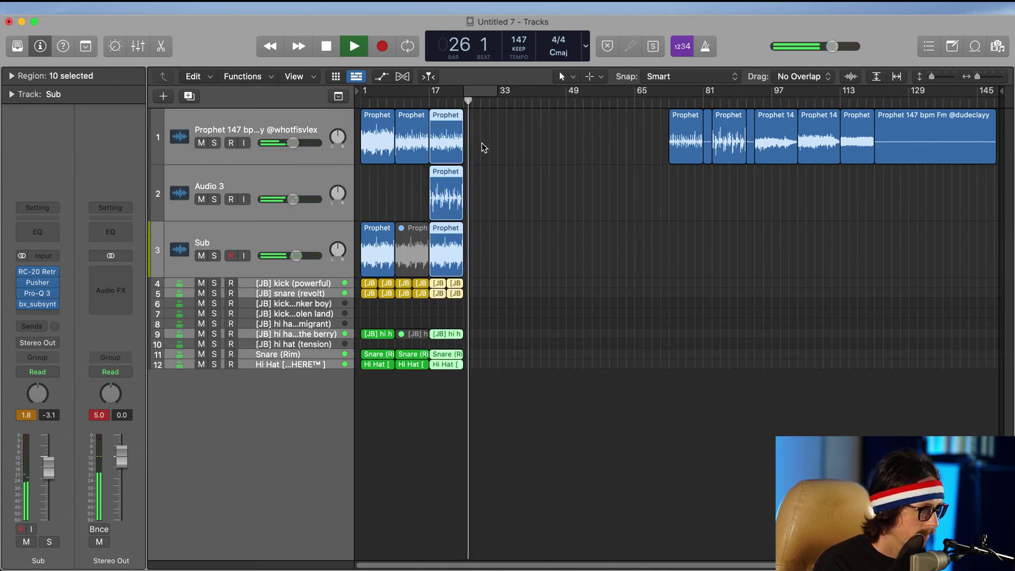
key("super+r")
key("space")
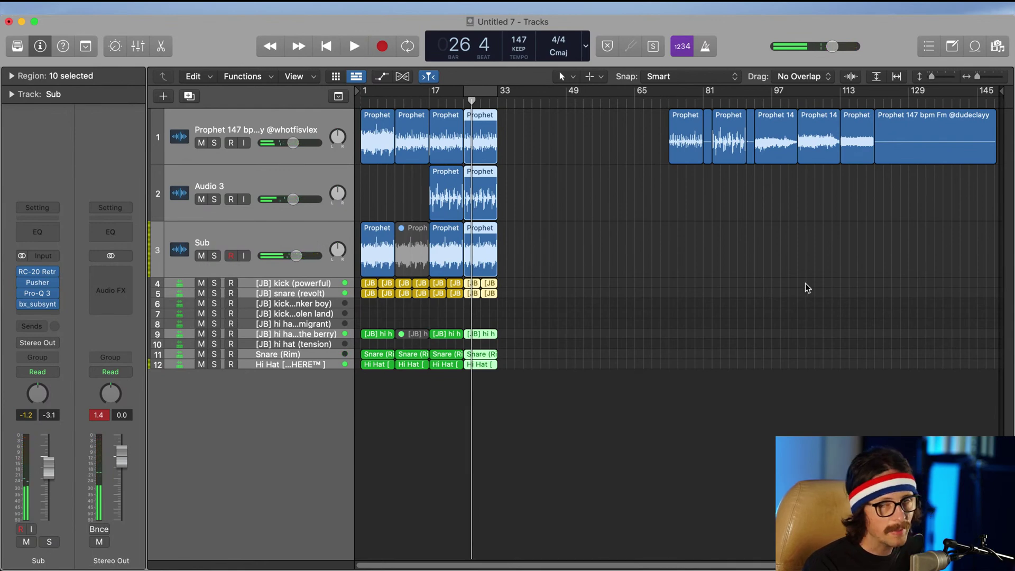
Step: Delete the Prophet regions in bars 25-33 on the top Prophet track and the Audio 3 track
left_click(501, 130)
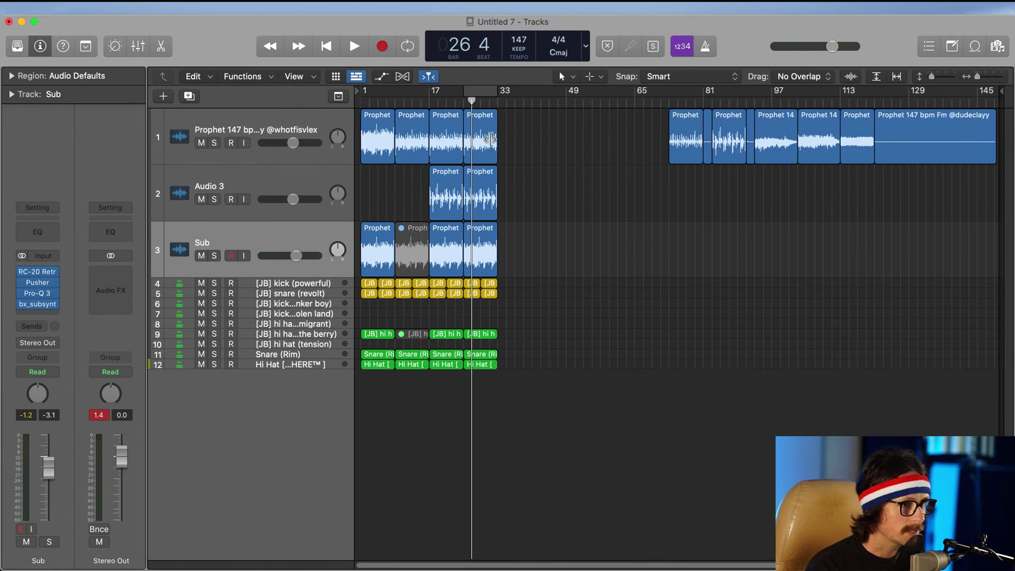
left_click(482, 157)
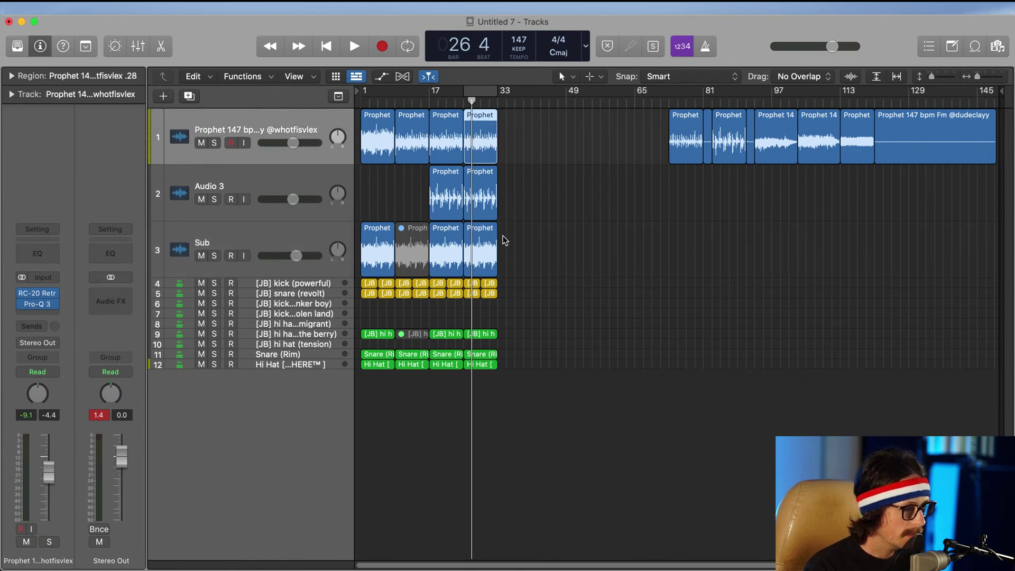
key("ctrl+m")
left_click(477, 196)
left_click(486, 147)
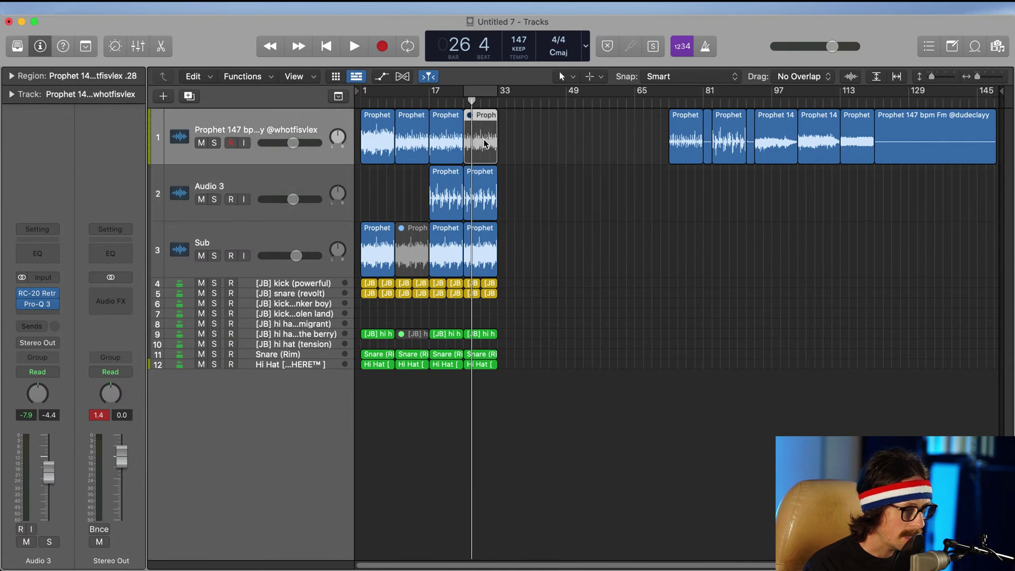
key("Delete")
left_click(483, 196)
key("Delete")
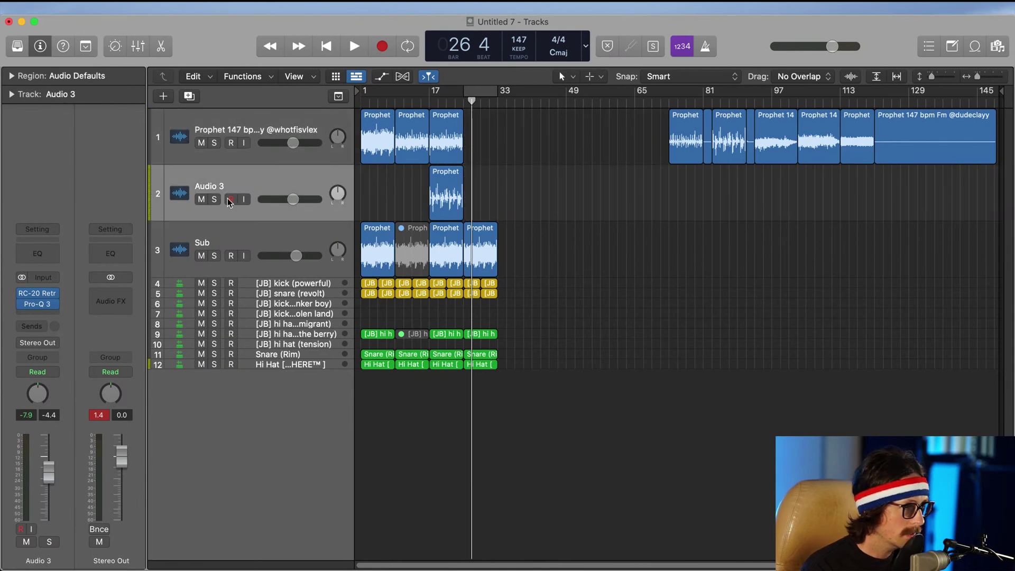
Step: Duplicate the Audio 3 track with its settings and copy the Prophet region near bar 103 onto the new track at bar 25
left_click(245, 175)
key("super+d")
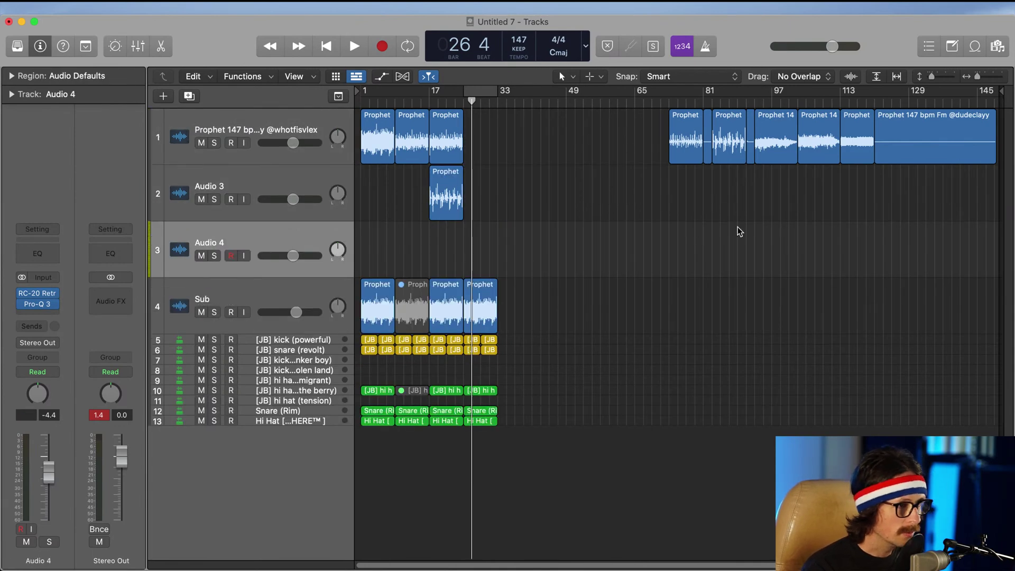
left_click(450, 130)
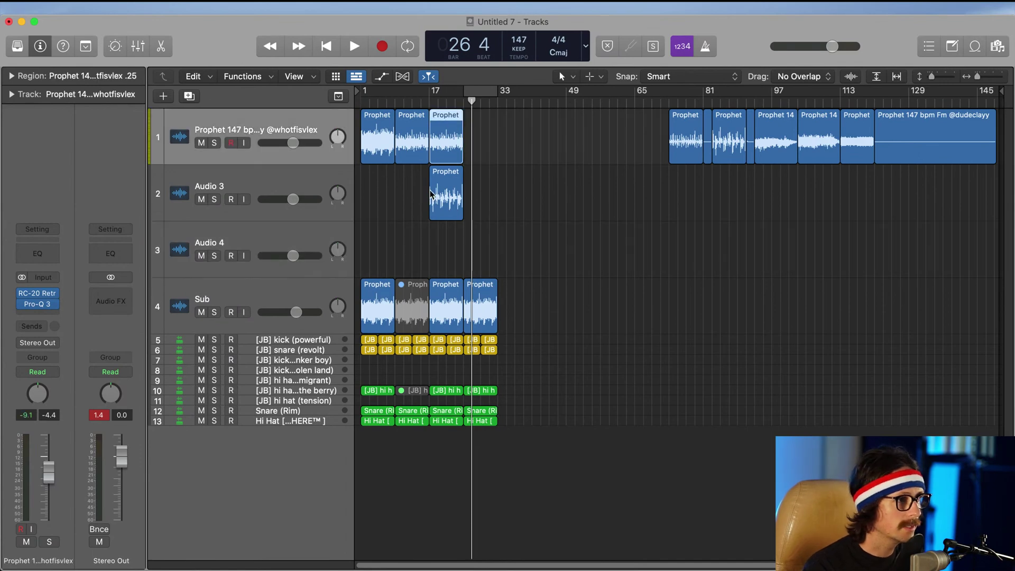
left_click(431, 194)
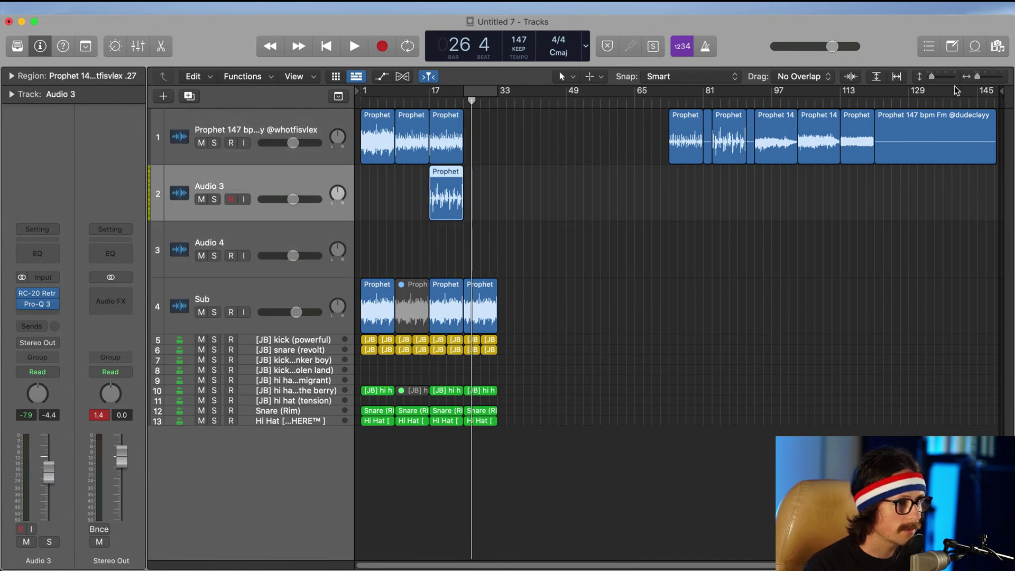
left_click_drag(820, 143, 496, 263)
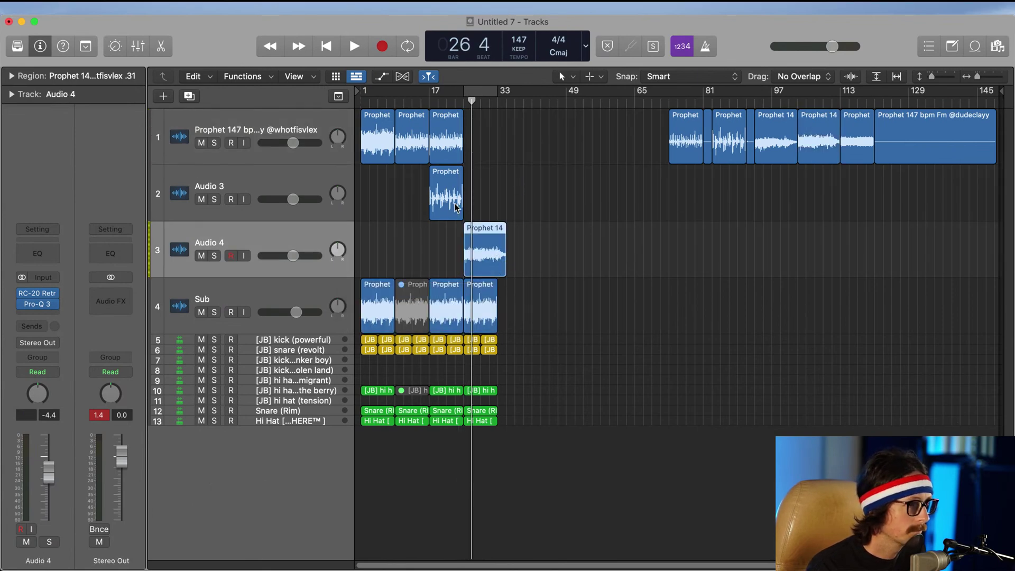
Step: During playback from about bar 22, set Audio 4's Pro-Q 3 low cut to 163.76 Hz and high cut to 3929.1 Hz
left_click_drag(446, 196, 553, 328)
left_click(395, 100)
key("space")
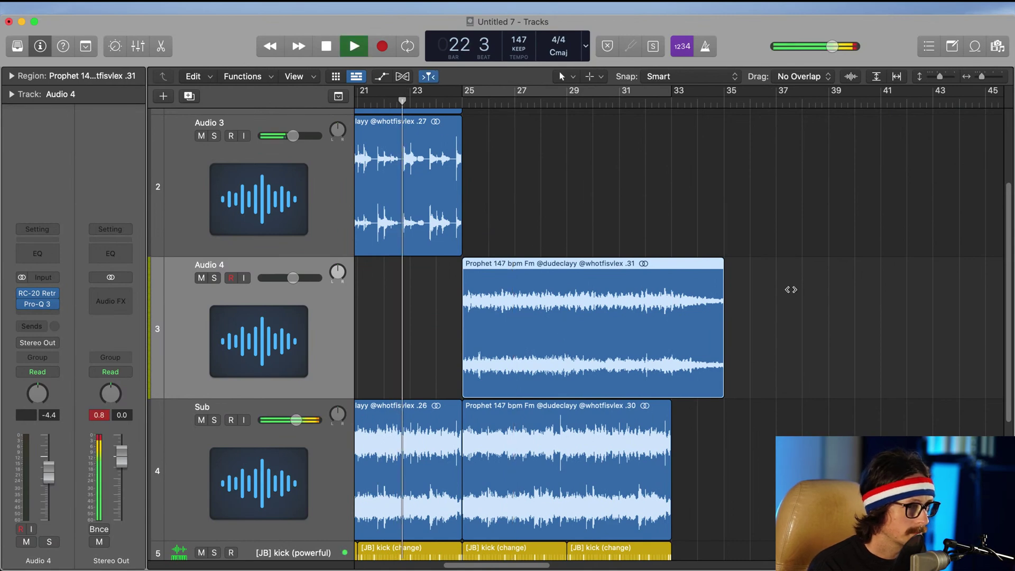
left_click(790, 294, "ctrl+alt")
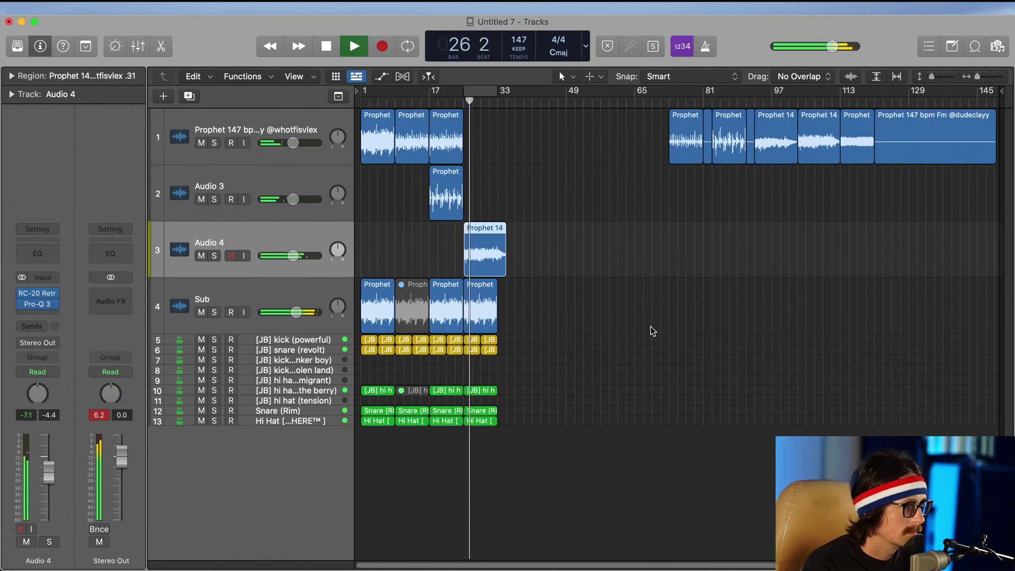
left_click(38, 304)
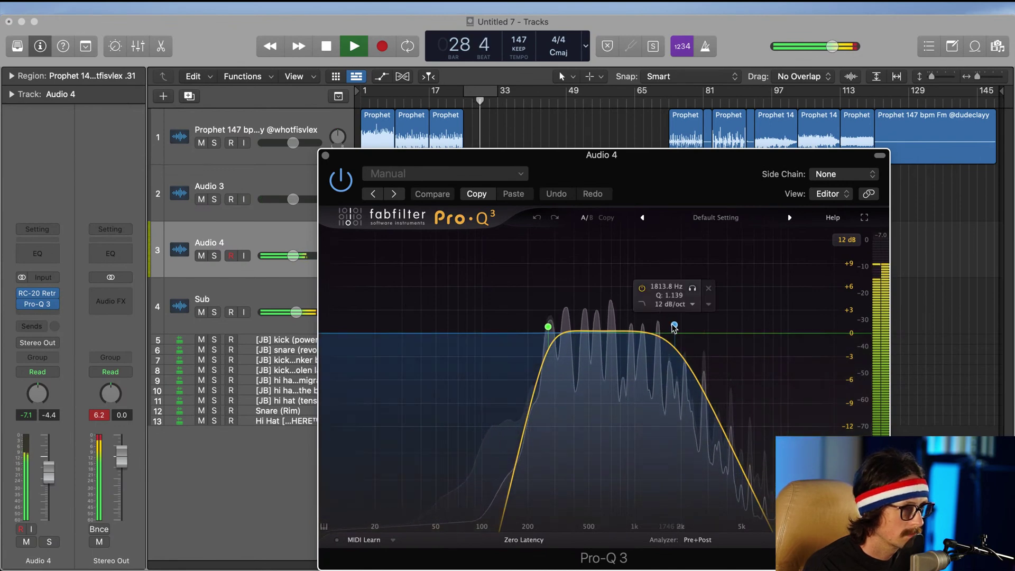
left_click_drag(674, 324, 726, 325)
left_click_drag(549, 328, 520, 335)
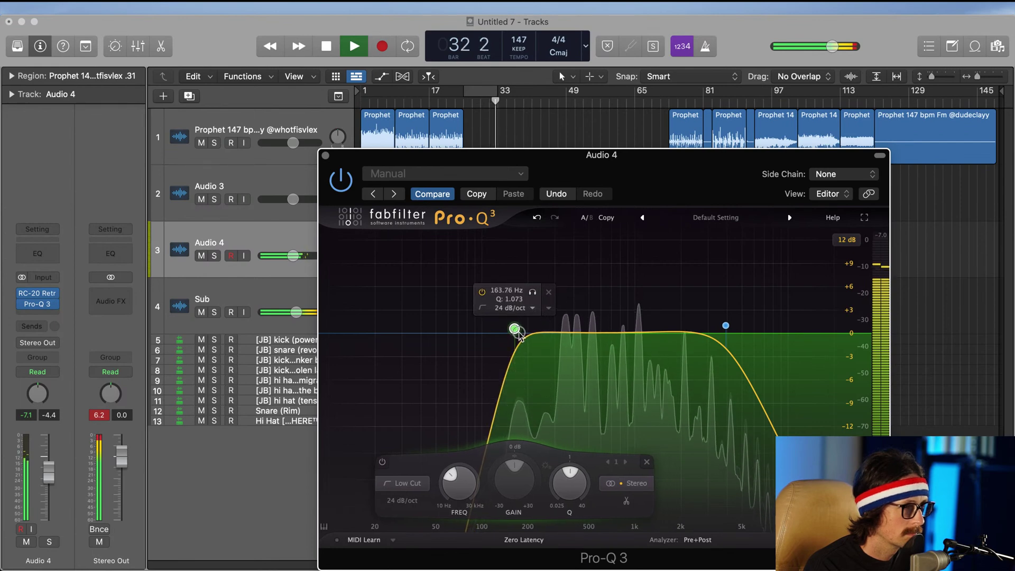
key("space")
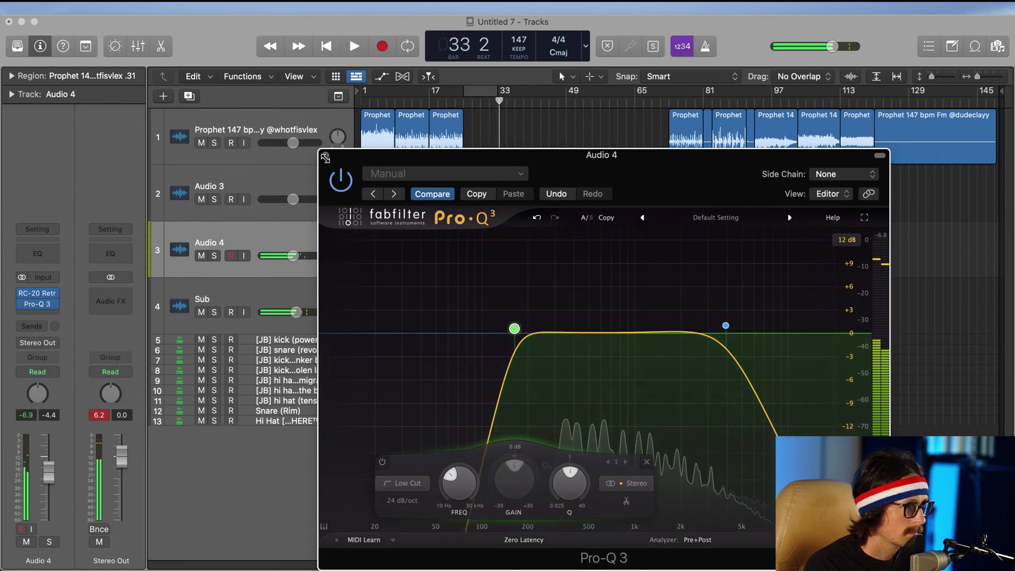
left_click(325, 154)
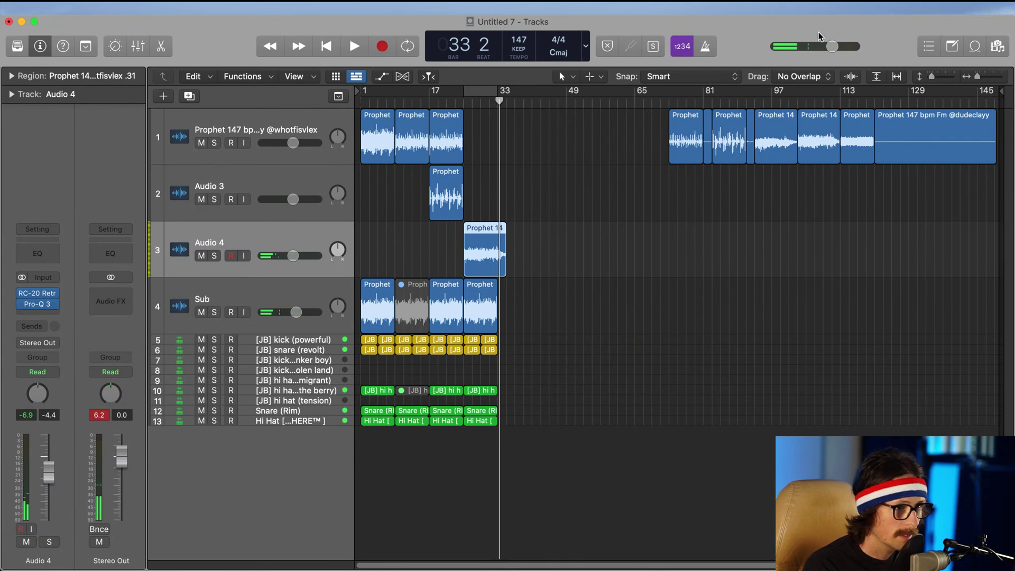
Step: Move Audio 4's bar 25 region to about bar 71, and audition a copy of the Prophet region near bar 113 in its place
left_click_drag(488, 263, 685, 263)
left_click(855, 146)
left_click_drag(855, 146, 479, 267)
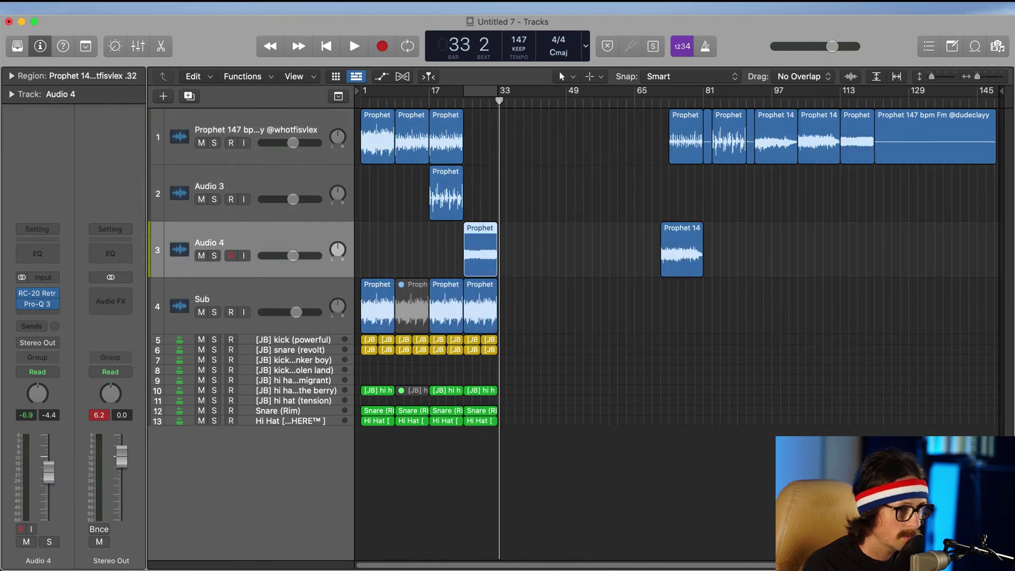
left_click(448, 101)
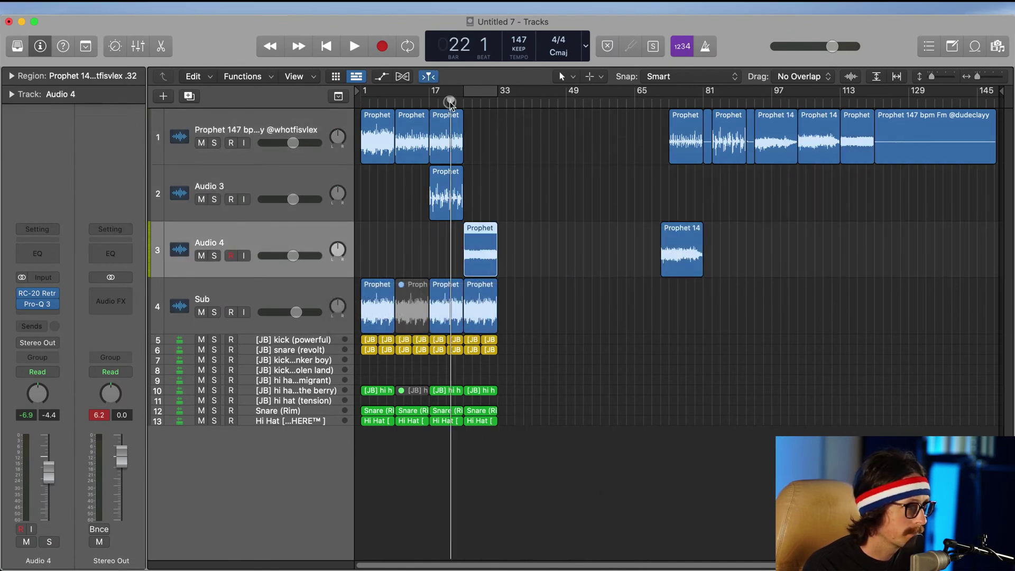
key("space")
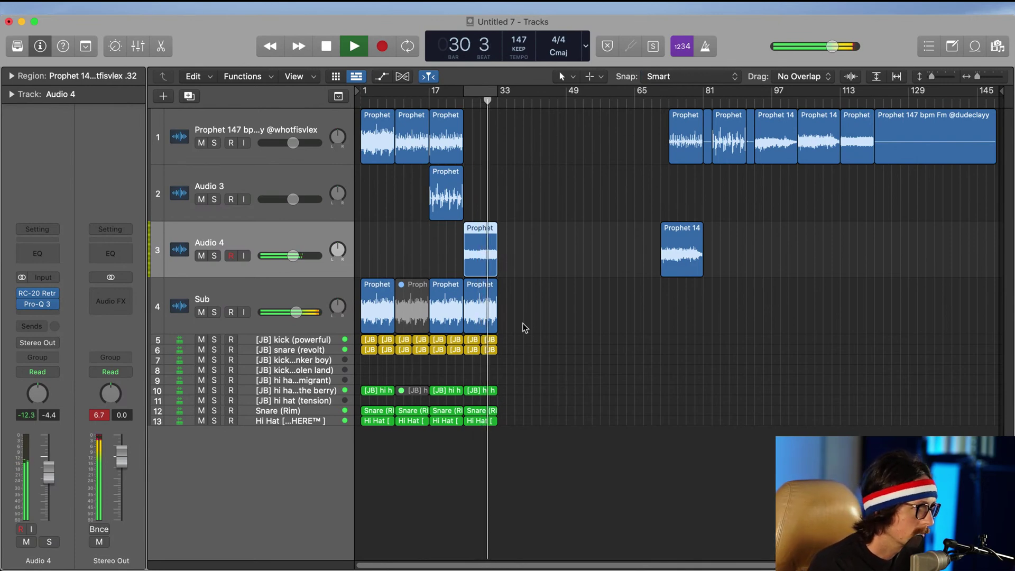
Step: Repeat all regions of the bars 25-33 section once so the copies fill bars 33-41
left_click_drag(519, 237, 466, 425)
left_click_drag(466, 436, 465, 435)
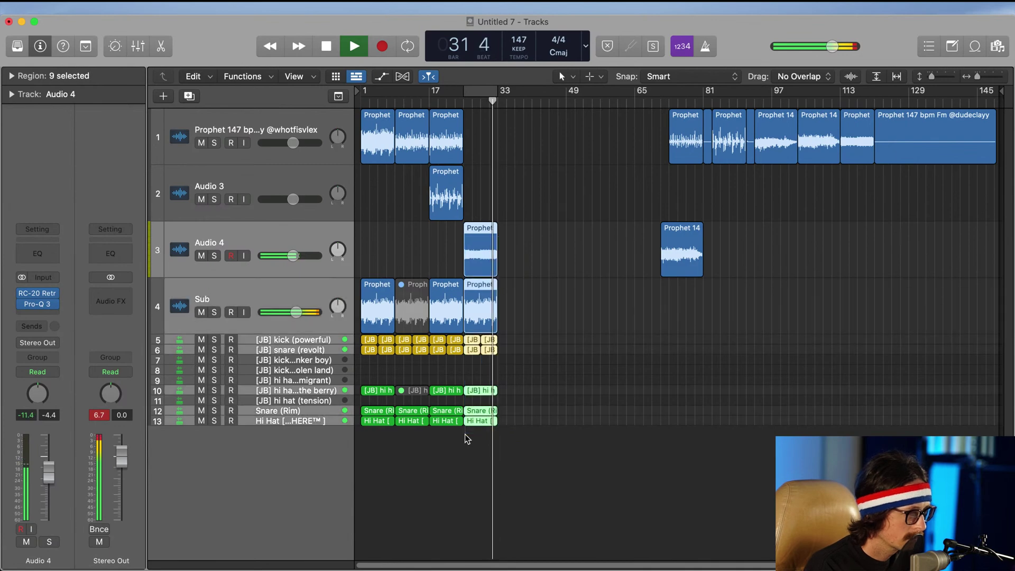
key("super+r")
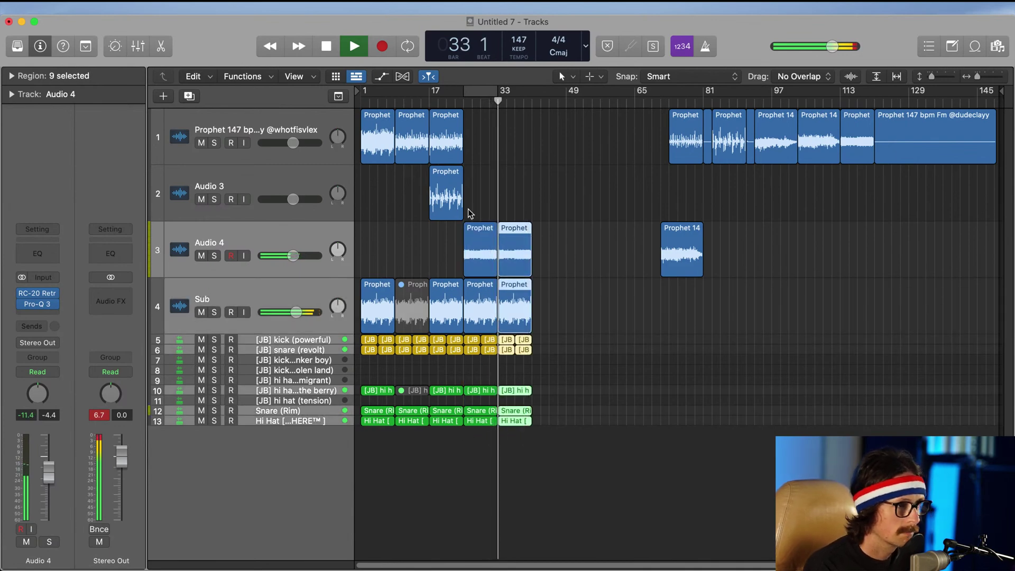
Step: Lower both the low-cut and high-cut frequencies in Audio 4's Pro-Q 3, close the plug-in and stop playback
left_click(304, 233)
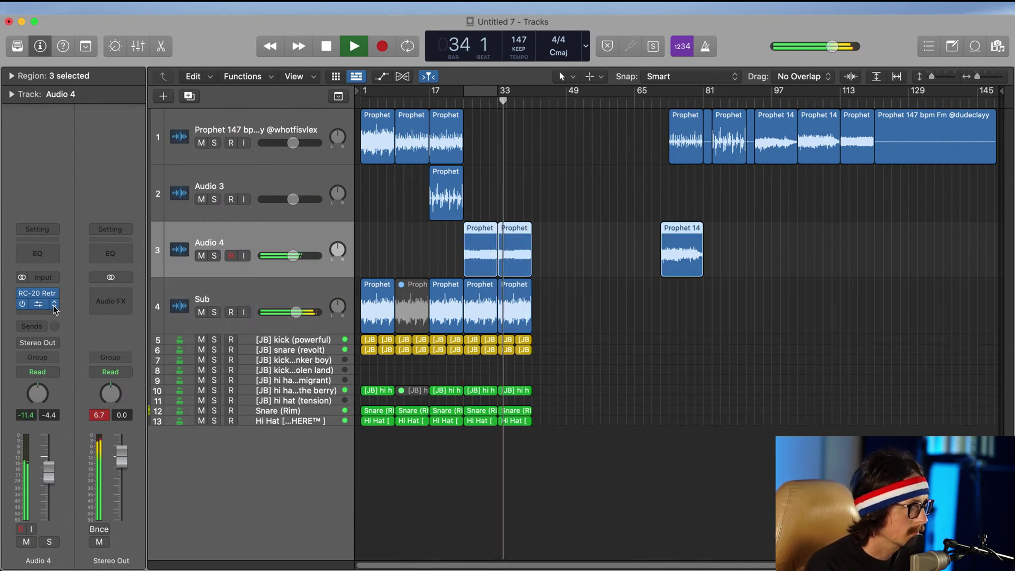
left_click(42, 303)
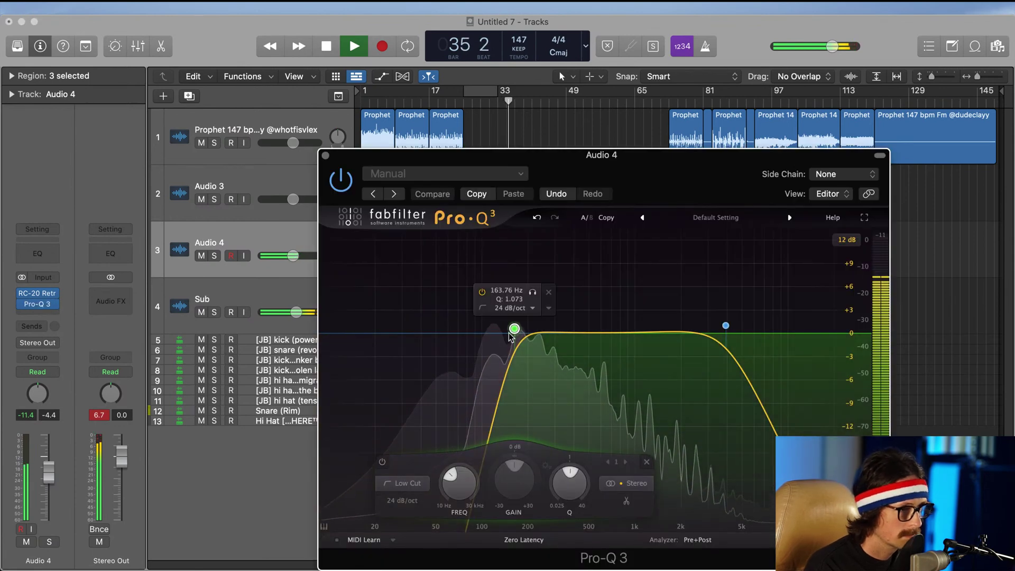
mouse_move(514, 329)
left_mouse_down()
mouse_move(442, 331)
mouse_move(504, 329)
left_mouse_up()
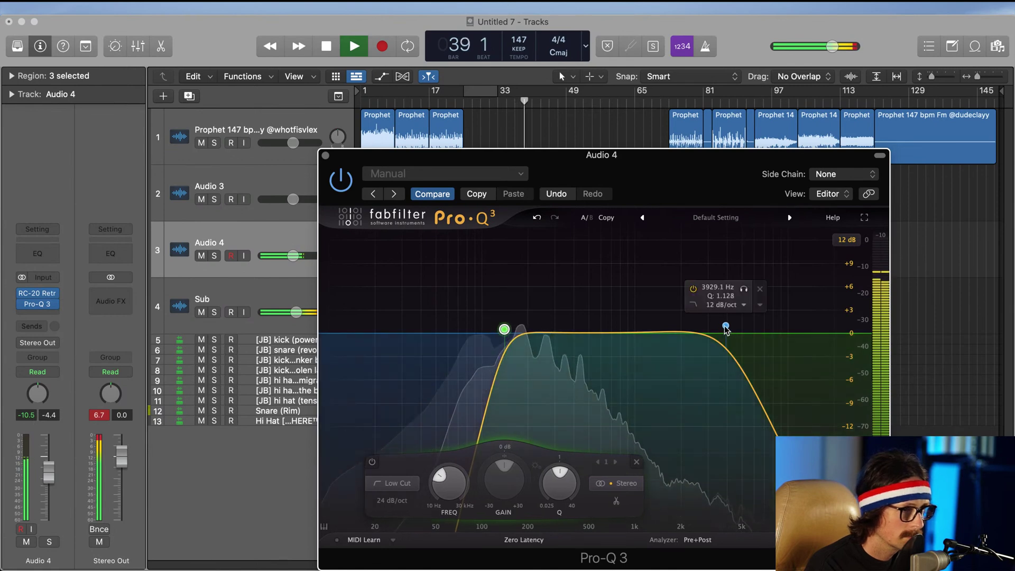
left_click_drag(726, 325, 697, 325)
left_click(325, 155)
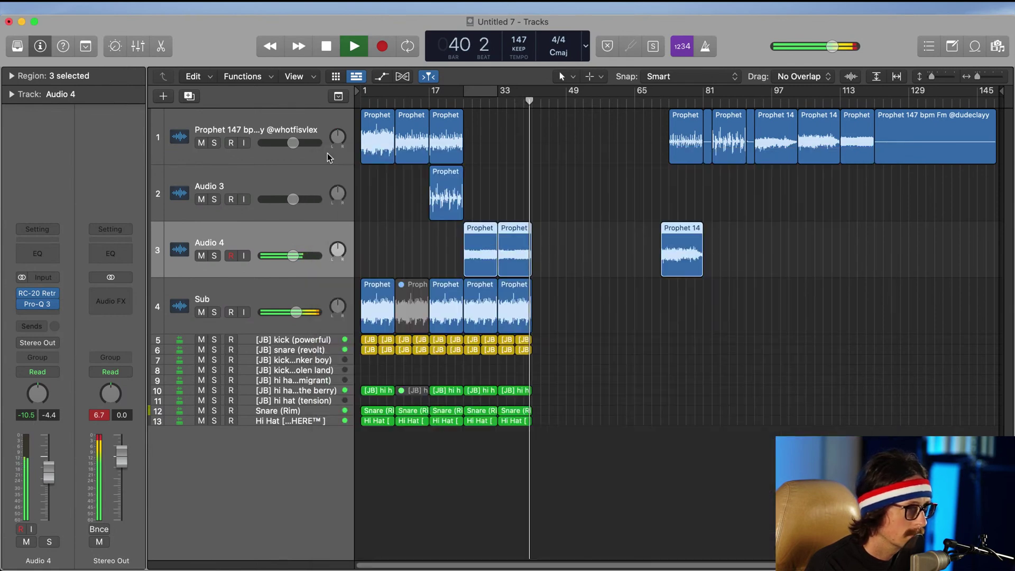
key("space")
Step: Copy the Audio 3 region from bar 17 to bar 33 and play the arrangement from bar 31
mouse_move(680, 263)
left_mouse_down()
mouse_move(631, 218)
mouse_move(679, 275)
left_mouse_up()
left_click(563, 192)
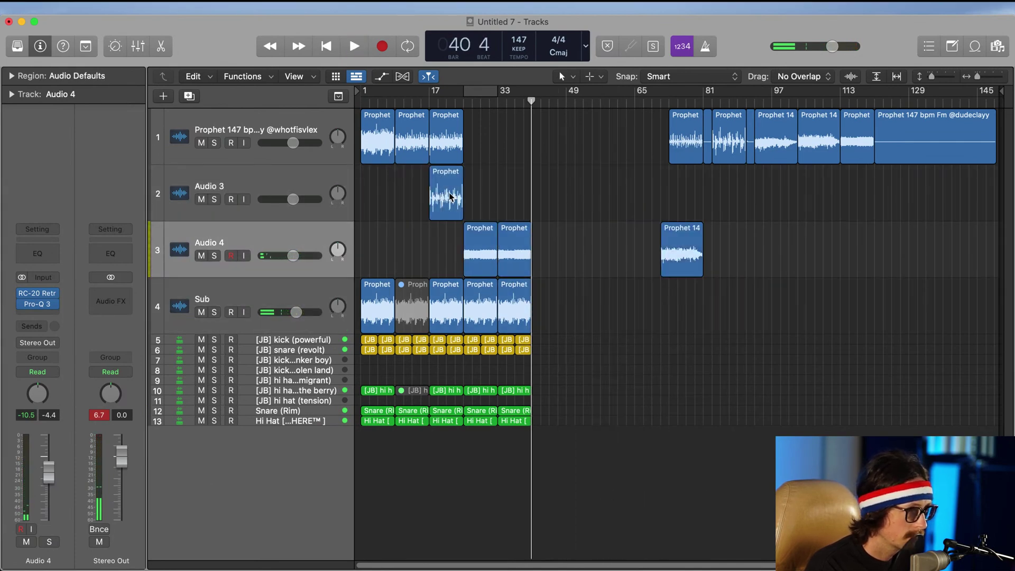
left_click_drag(450, 198, 518, 197)
left_click(489, 102)
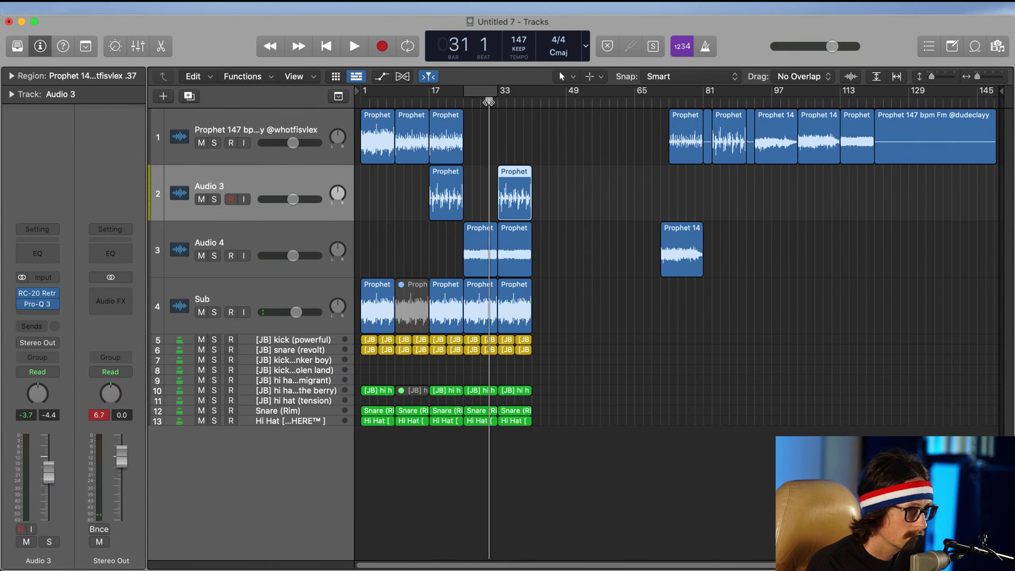
key("space")
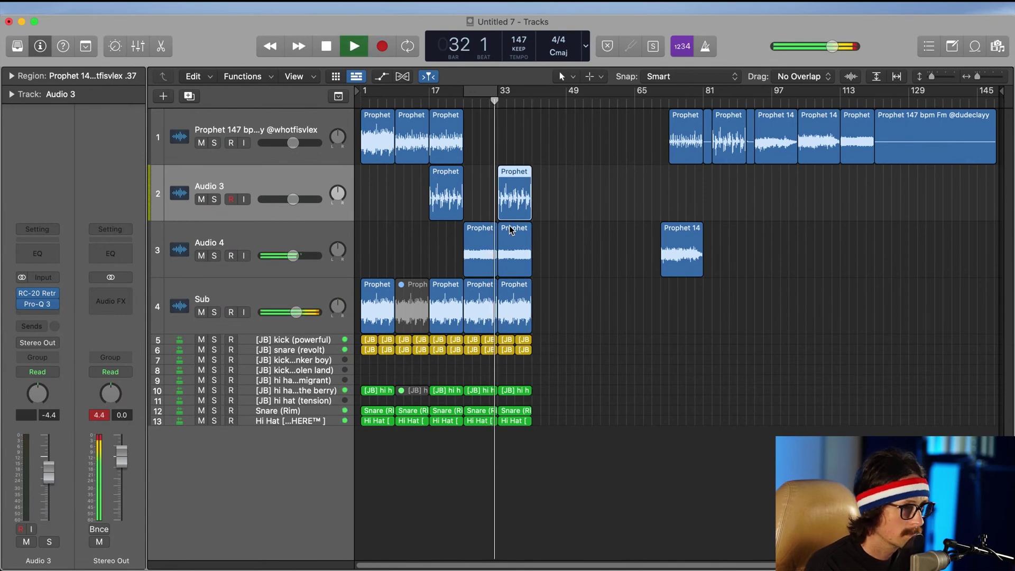
left_click(278, 179)
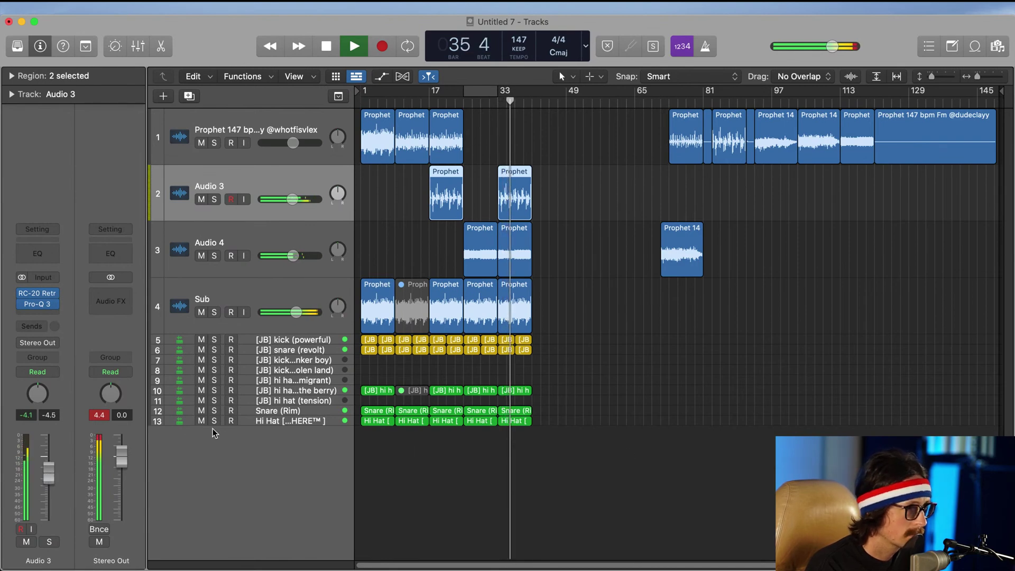
left_click(42, 313)
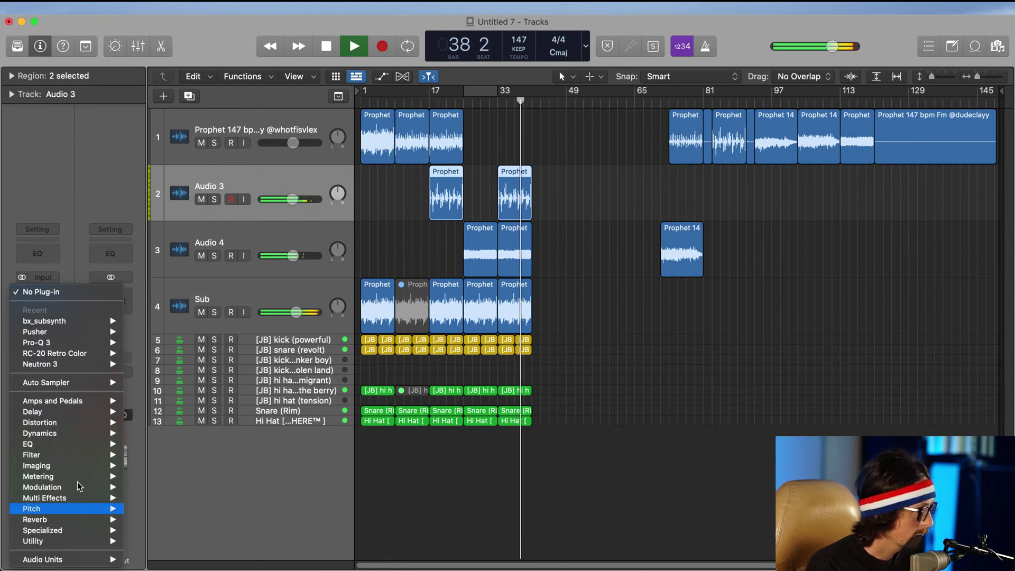
left_click(60, 147)
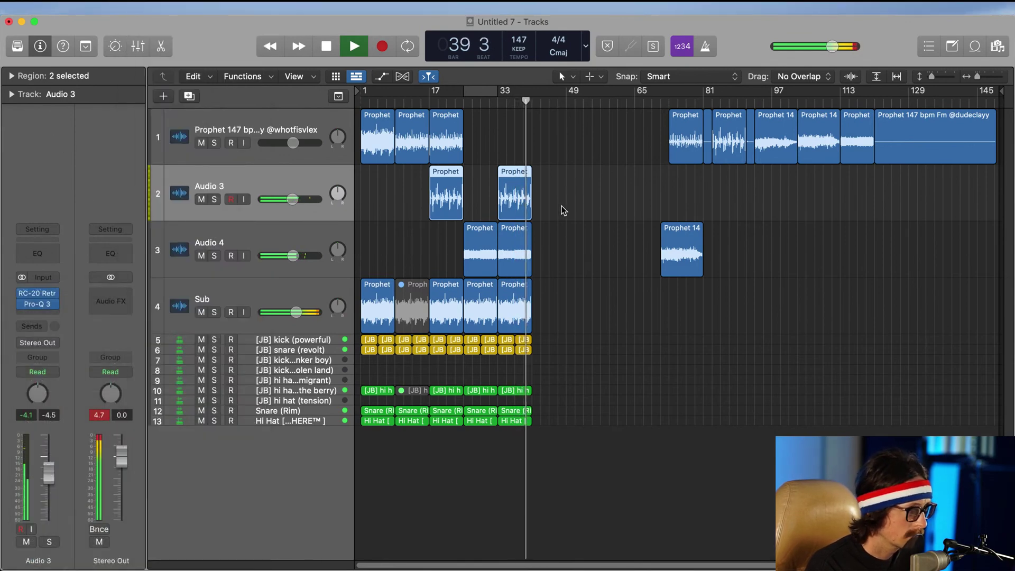
Step: Select all regions of the bars 33-41 section across the audio and drum tracks
left_click_drag(564, 210, 499, 423)
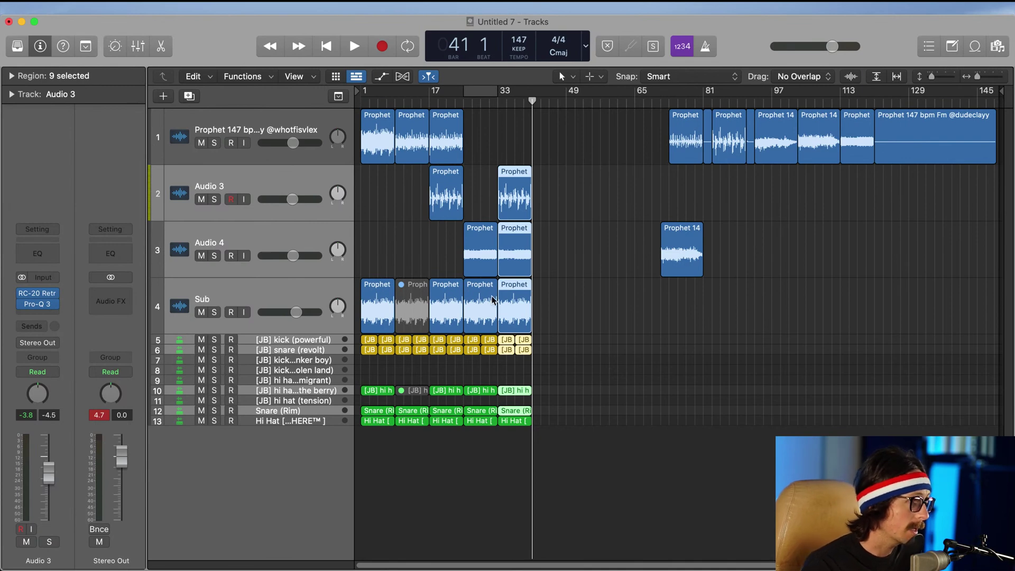
Step: Mute the last two Sub regions, spanning bars 25 to 41, and return the playhead to the start of the project
left_click(495, 176)
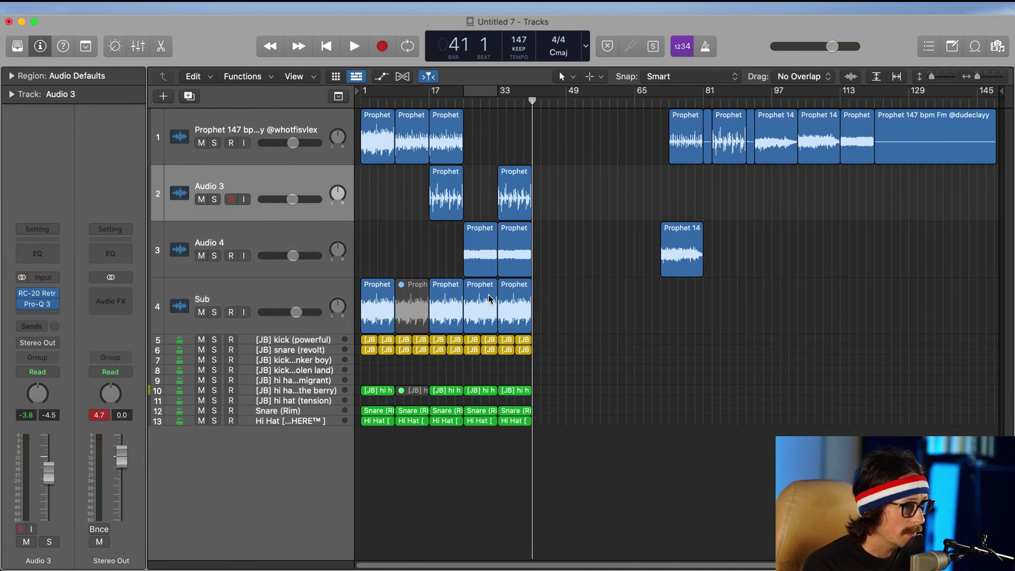
left_click(490, 300)
key("ctrl+m")
left_click(517, 318)
key("ctrl+m")
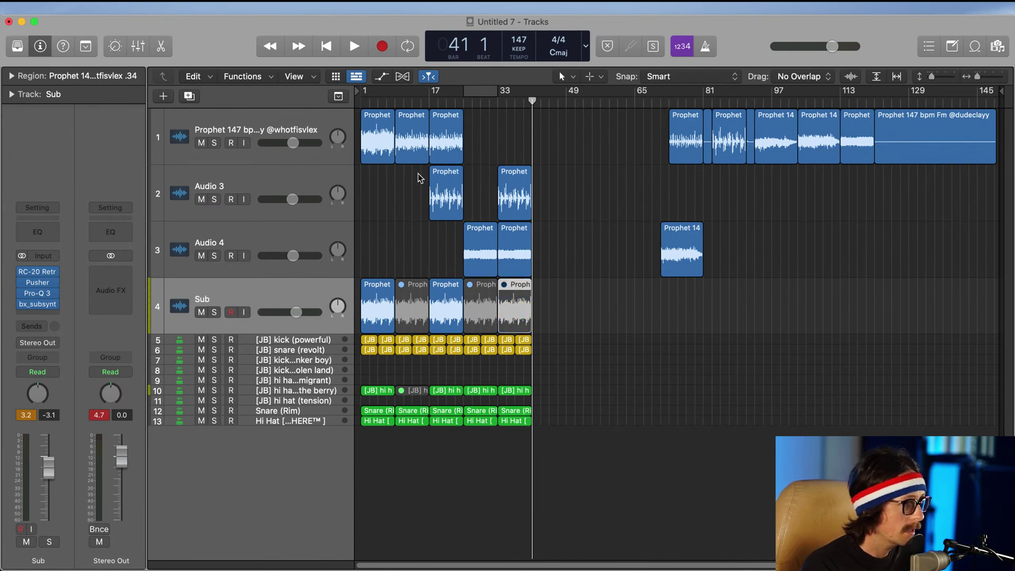
key("Return")
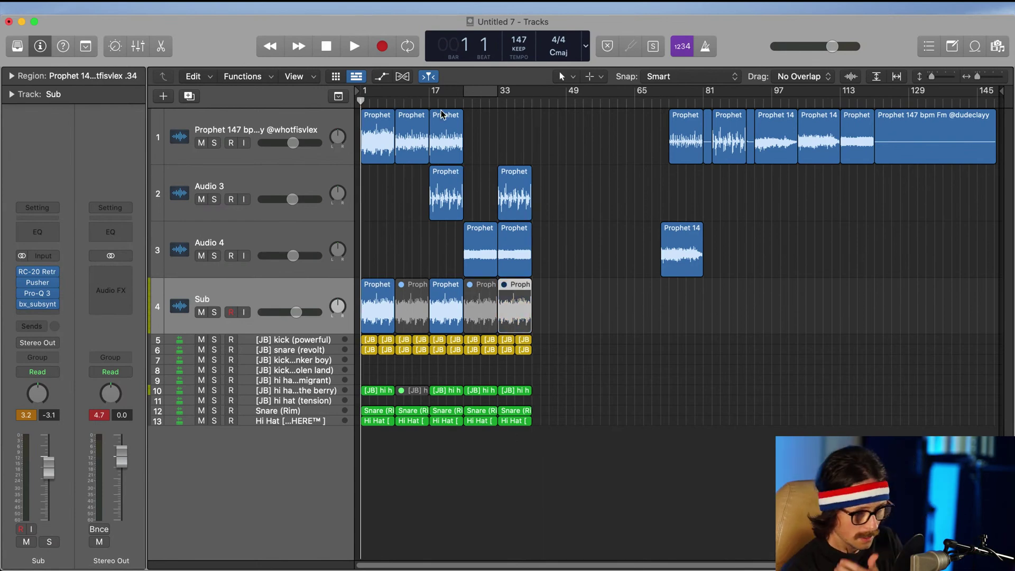
Step: Load the Trap Master-2 user channel strip setting from the zOld folder onto the Stereo Out channel
left_click(114, 274)
left_click(99, 132)
left_click(112, 208)
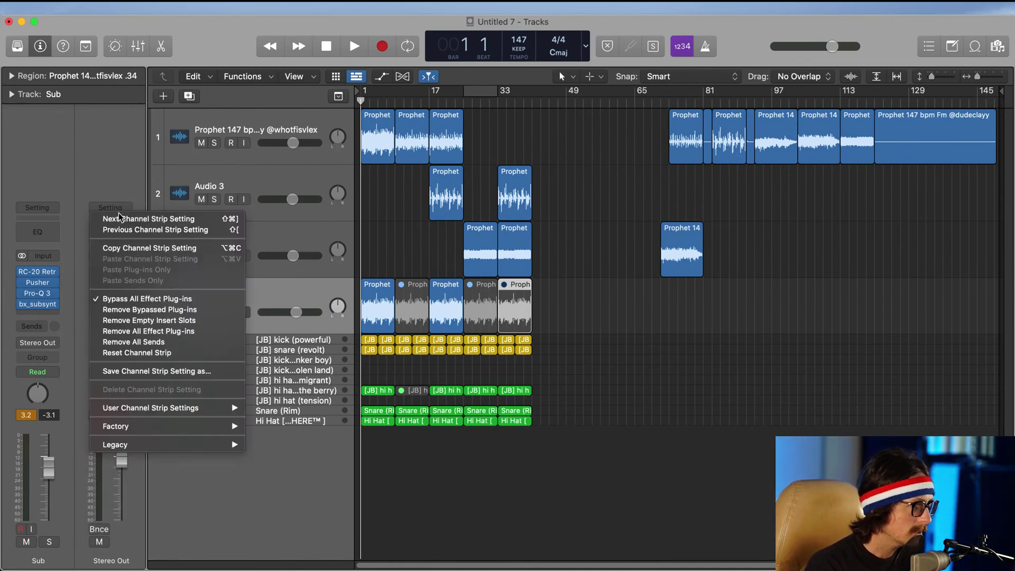
mouse_move(188, 409)
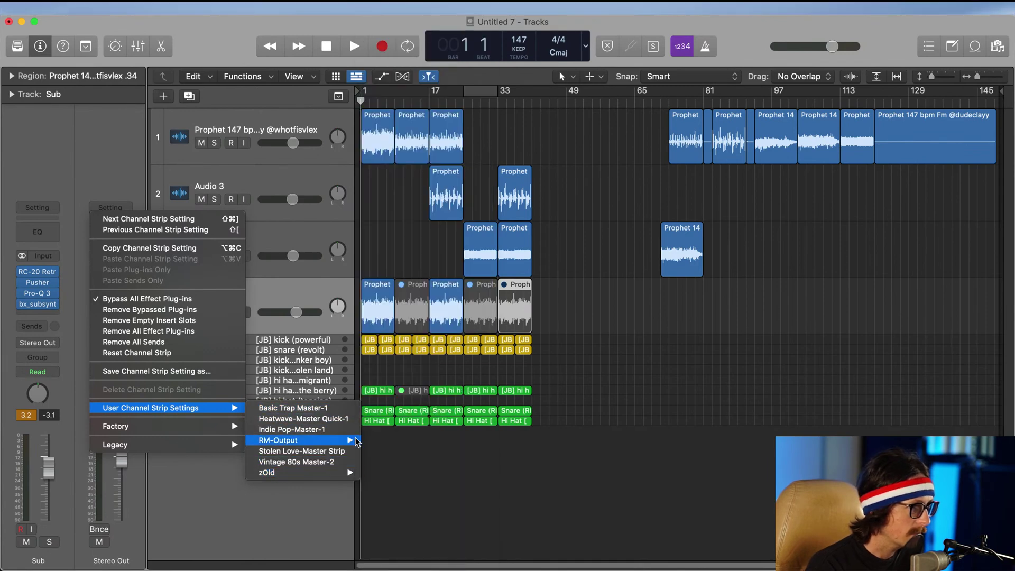
mouse_move(338, 472)
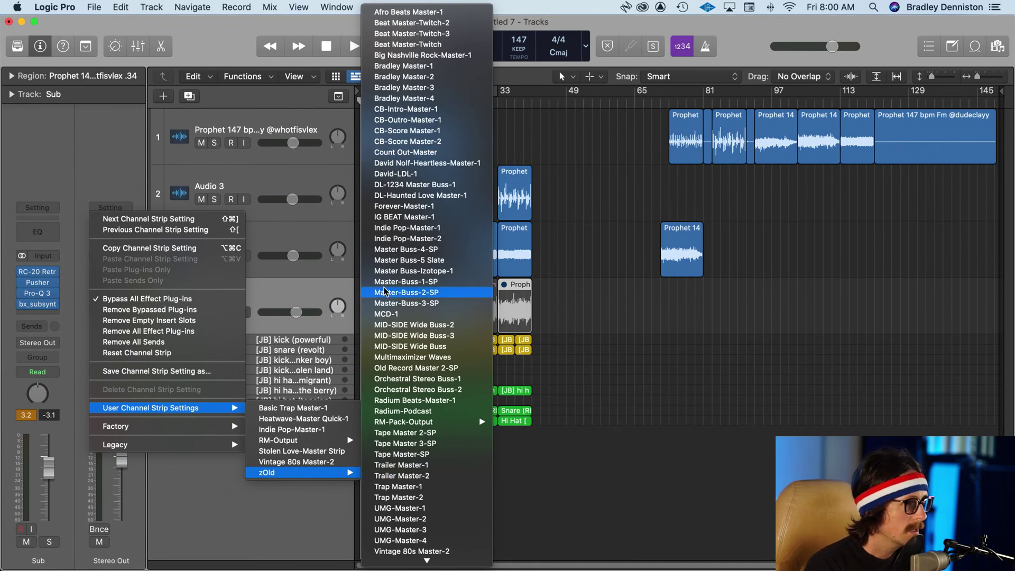
scroll(405, 469, "down", 3)
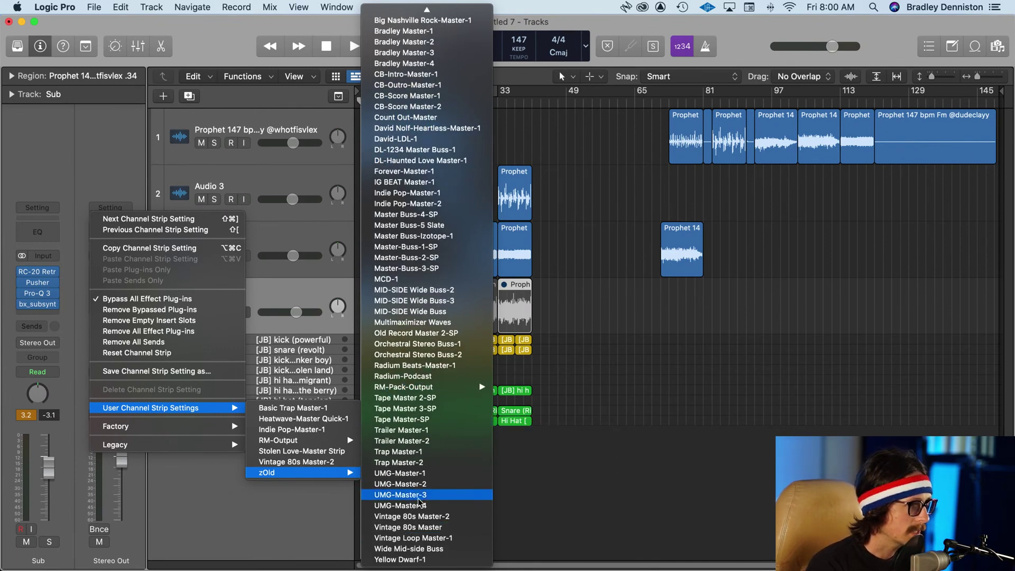
left_click(426, 461)
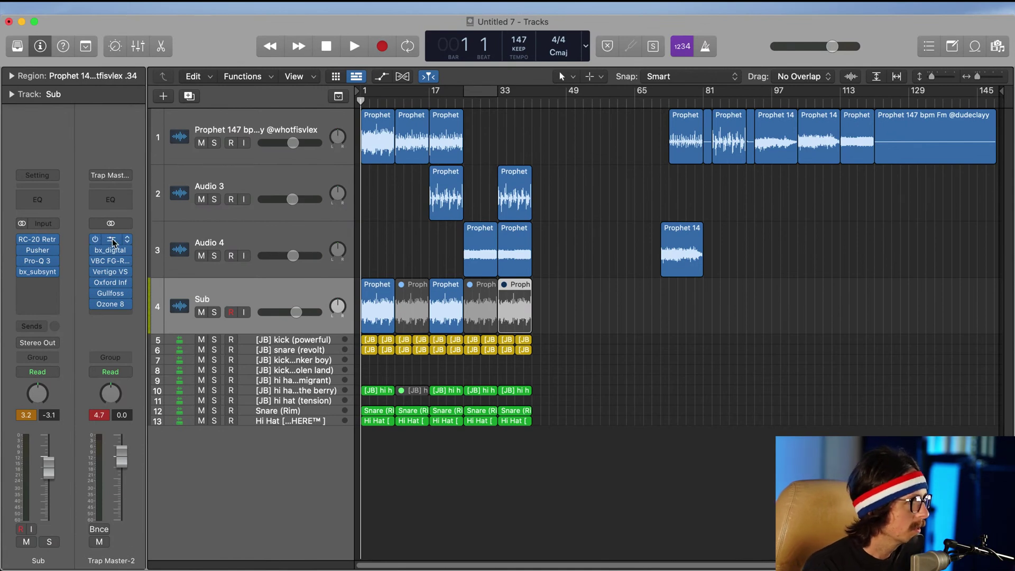
Step: Remove the Ozone 8 plug-in from the end of the output channel's effect chain
left_click(112, 240)
left_click(327, 178)
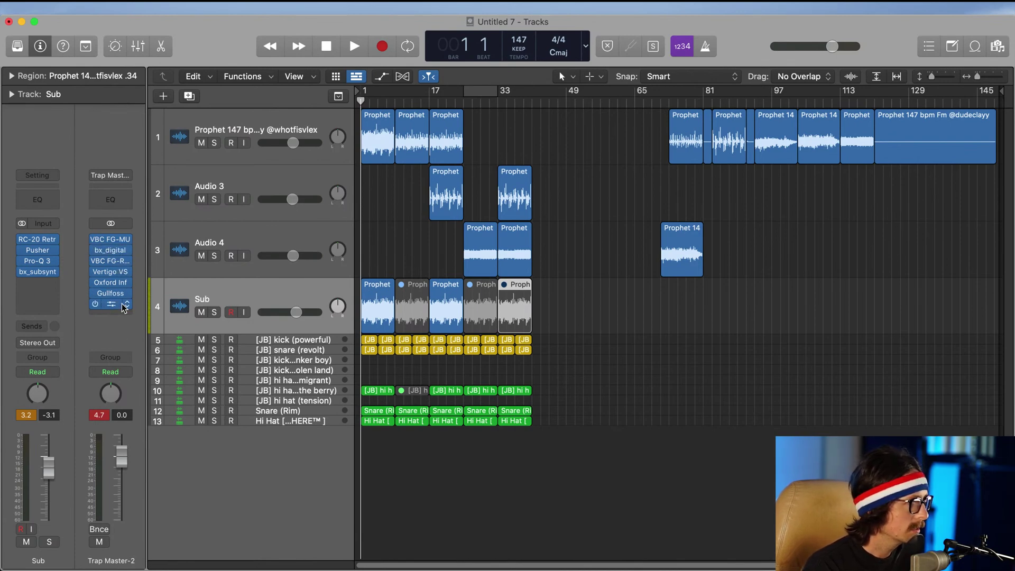
left_click(127, 305)
left_click(160, 291)
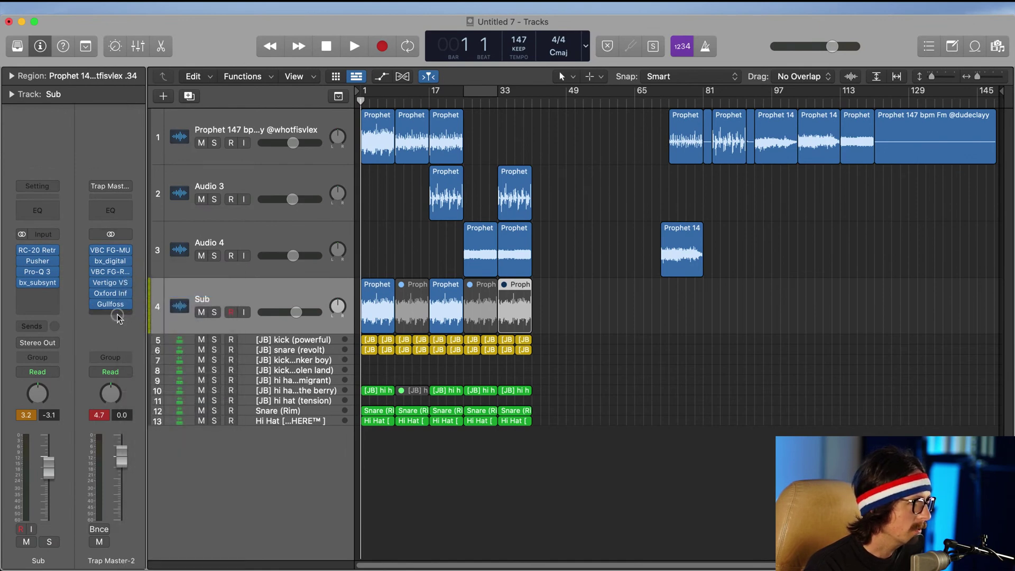
Step: Insert iZotope's Ozone 9 in the empty slot after Gullfoss on the output channel
left_click(118, 316)
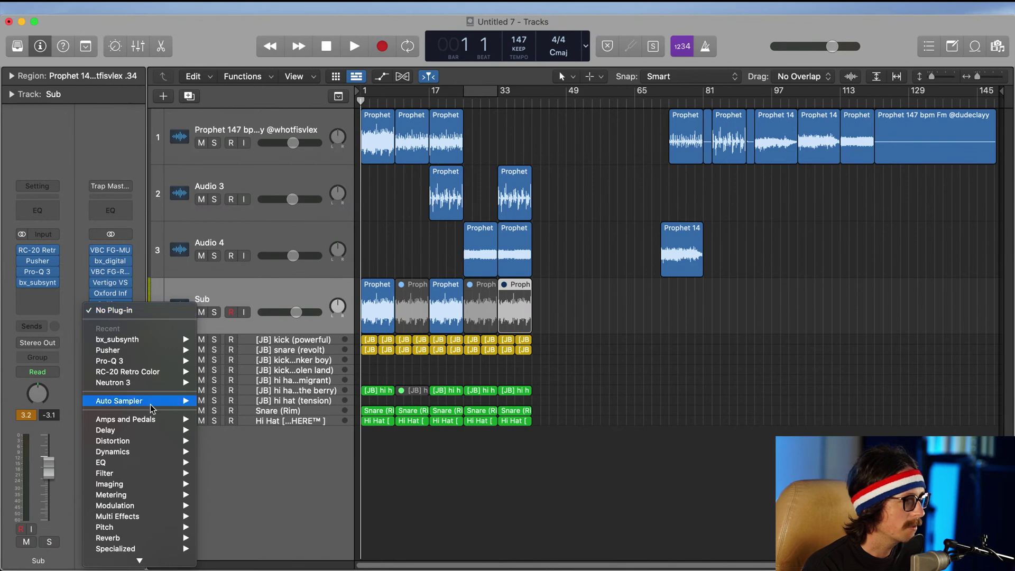
scroll(167, 471, "down", 2)
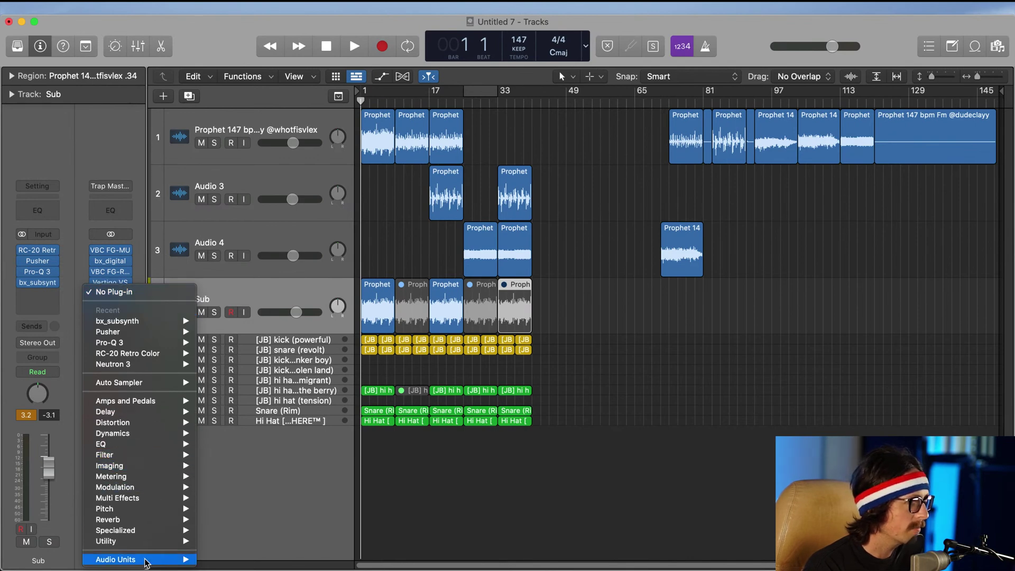
mouse_move(144, 560)
scroll(247, 419, "down", 2)
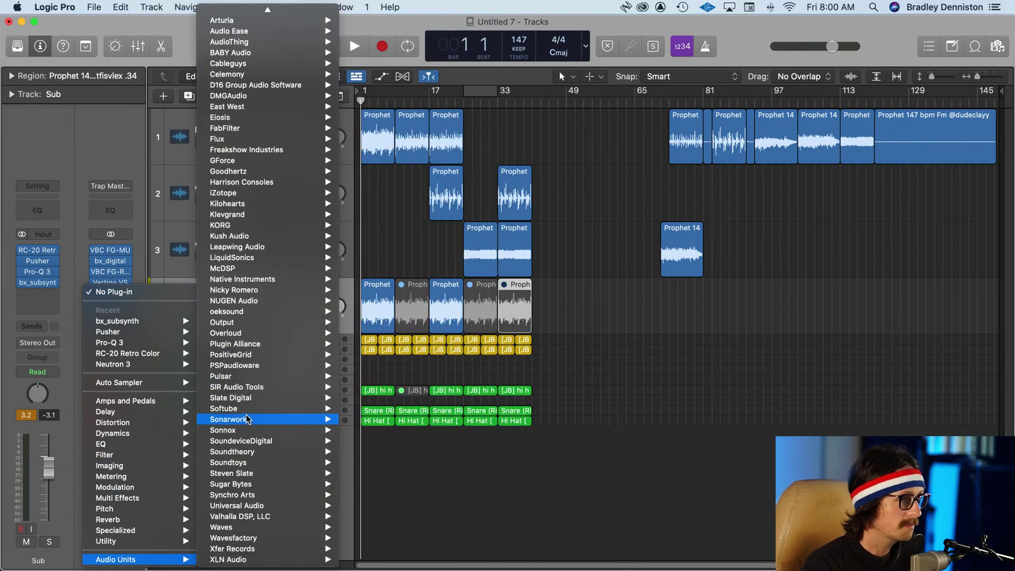
mouse_move(248, 419)
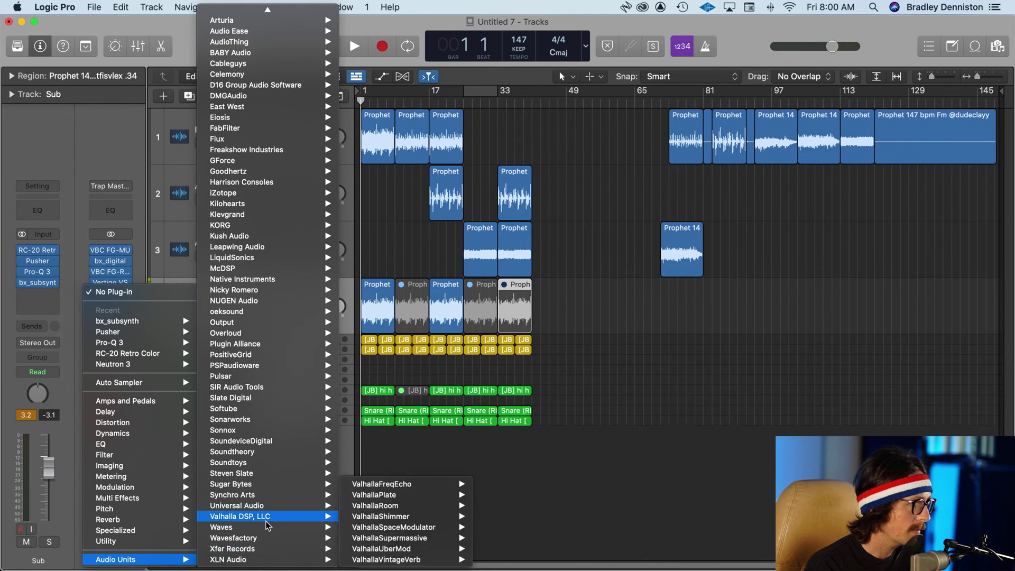
mouse_move(268, 529)
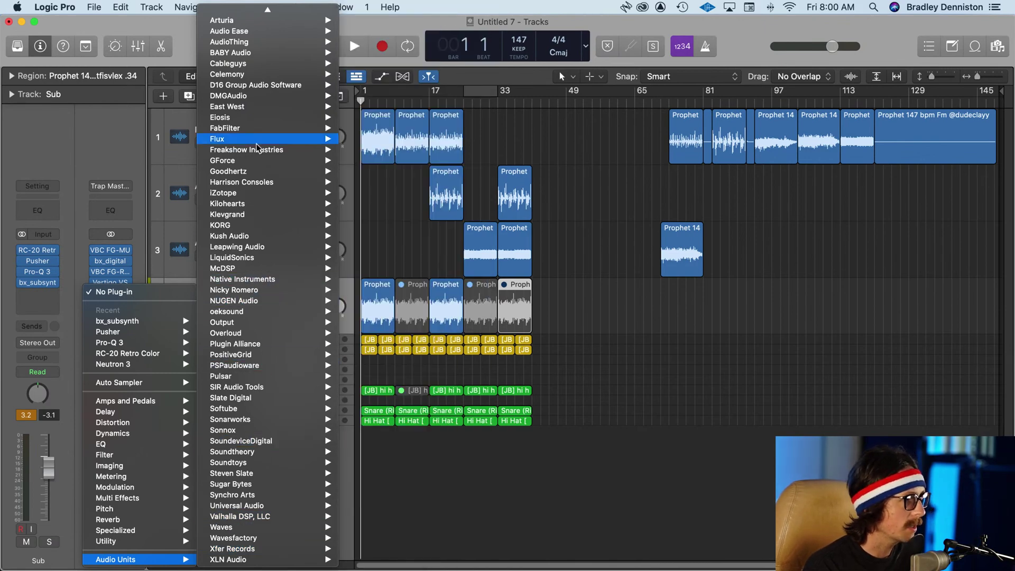
mouse_move(251, 332)
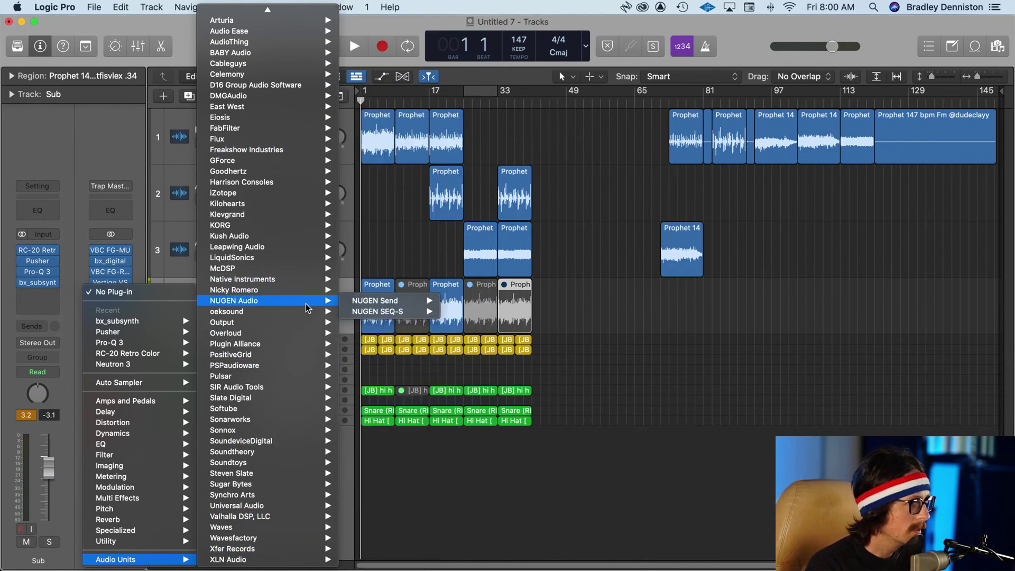
mouse_move(280, 456)
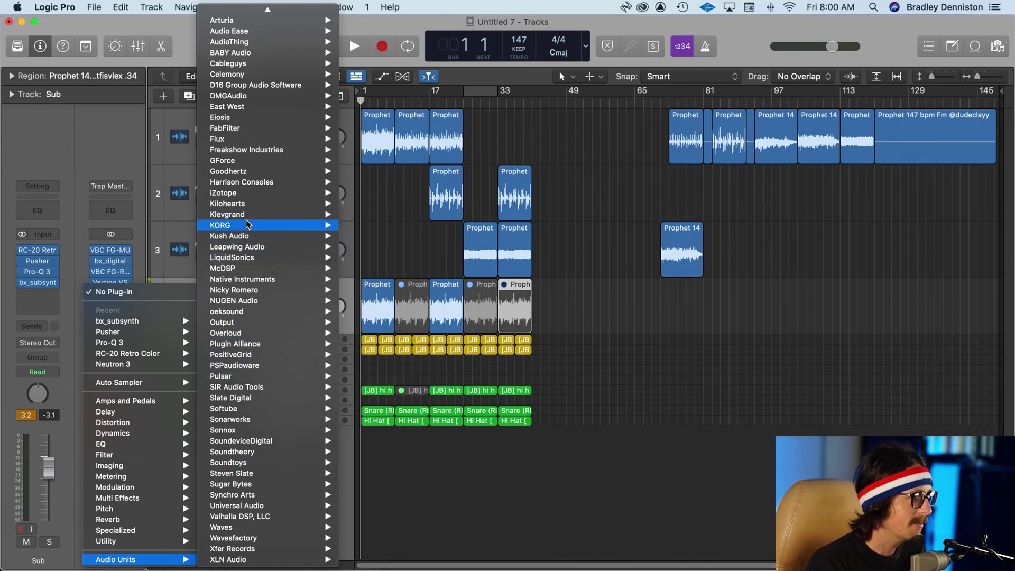
mouse_move(253, 195)
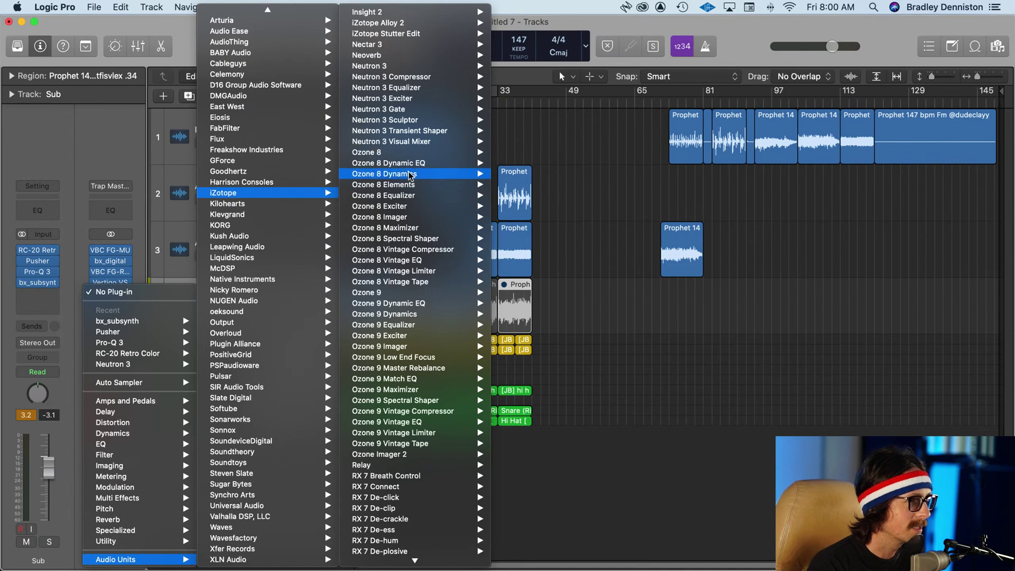
mouse_move(406, 151)
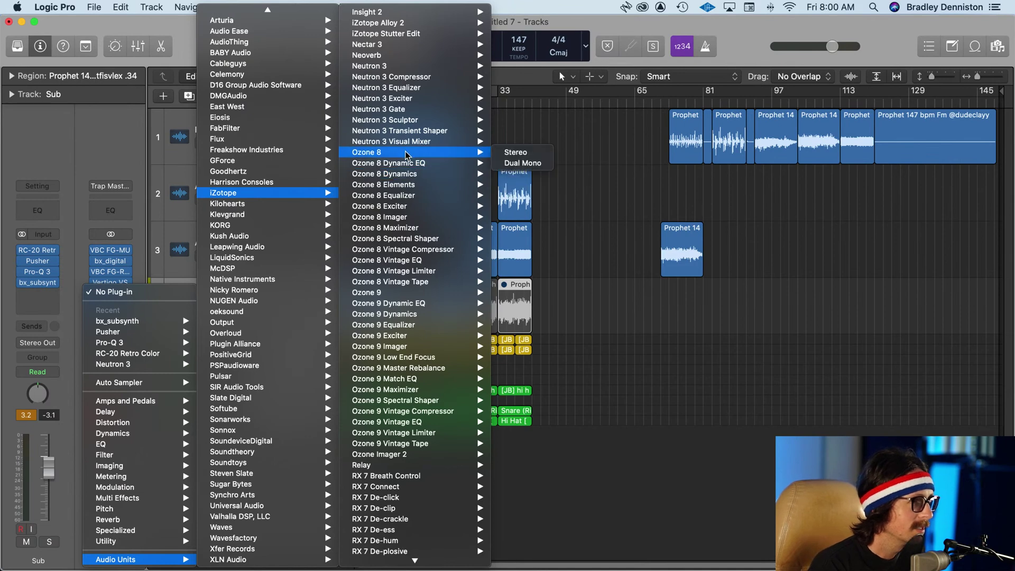
left_click(404, 293)
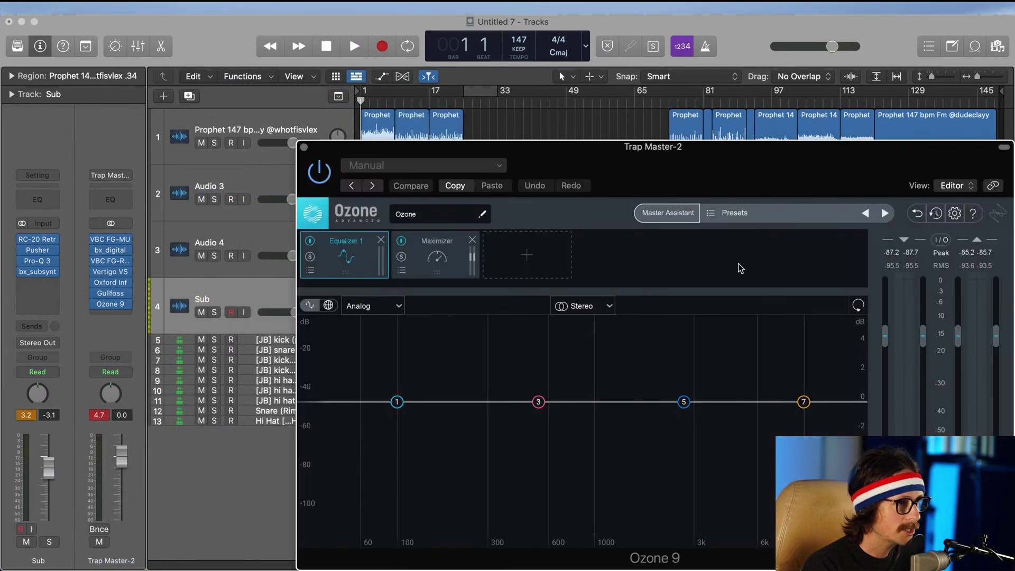
Step: Set Ozone 9's Maximizer to IRC IV mode with a ceiling of -0.3 dB
left_click_drag(639, 173, 434, 96)
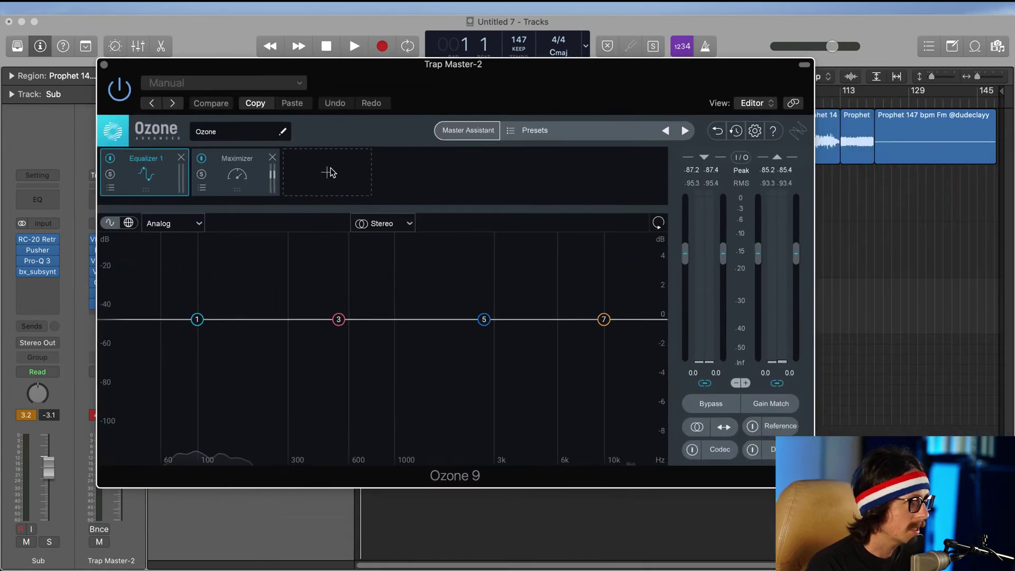
left_click(251, 175)
left_click(167, 180)
left_click(226, 182)
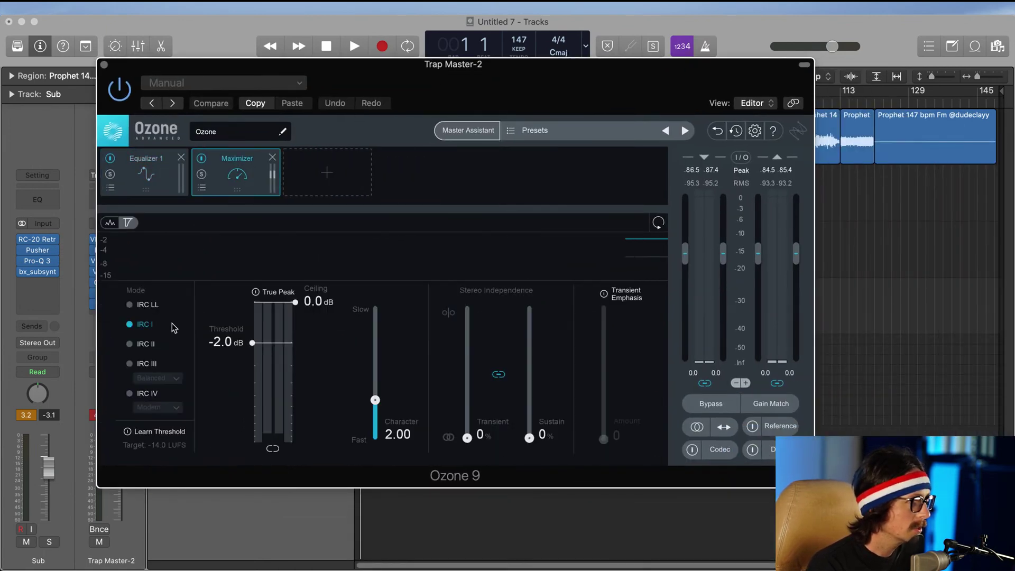
left_click(130, 393)
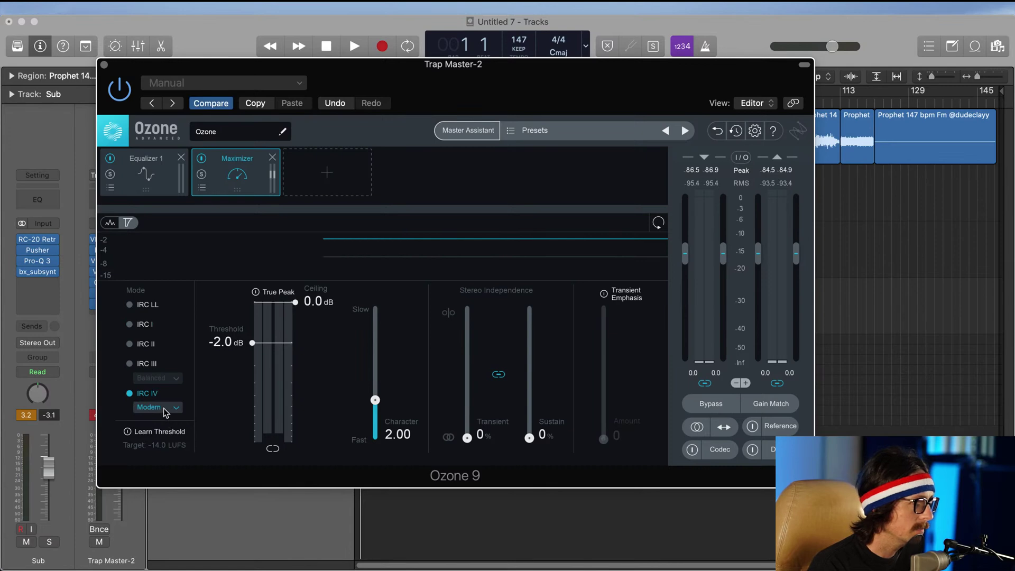
left_click_drag(298, 302, 295, 311)
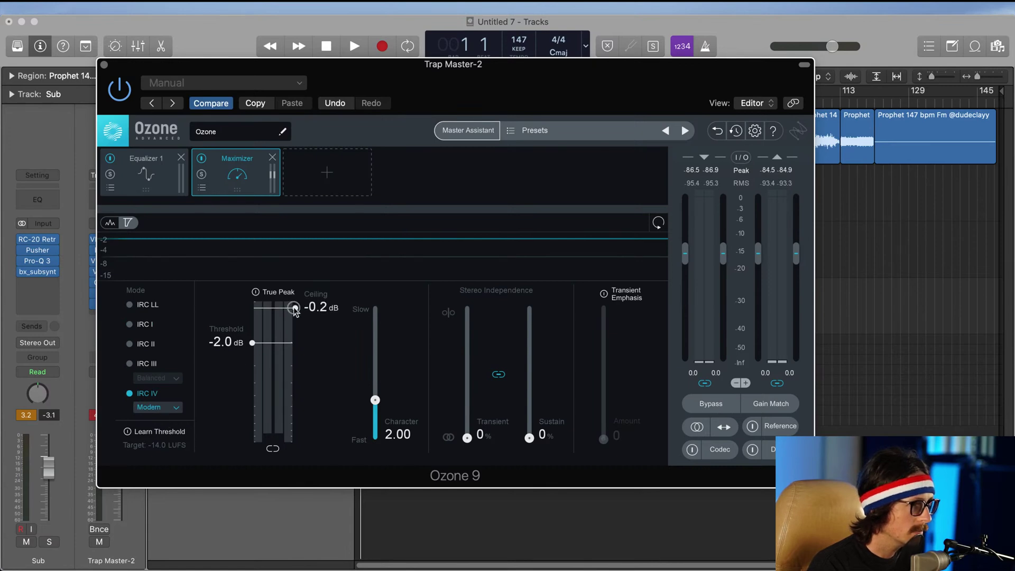
Step: Set the Maximizer's threshold to -3.0 dB, character to 0.85 and transient emphasis to 80, and close Ozone 9
left_click_drag(251, 348, 253, 355)
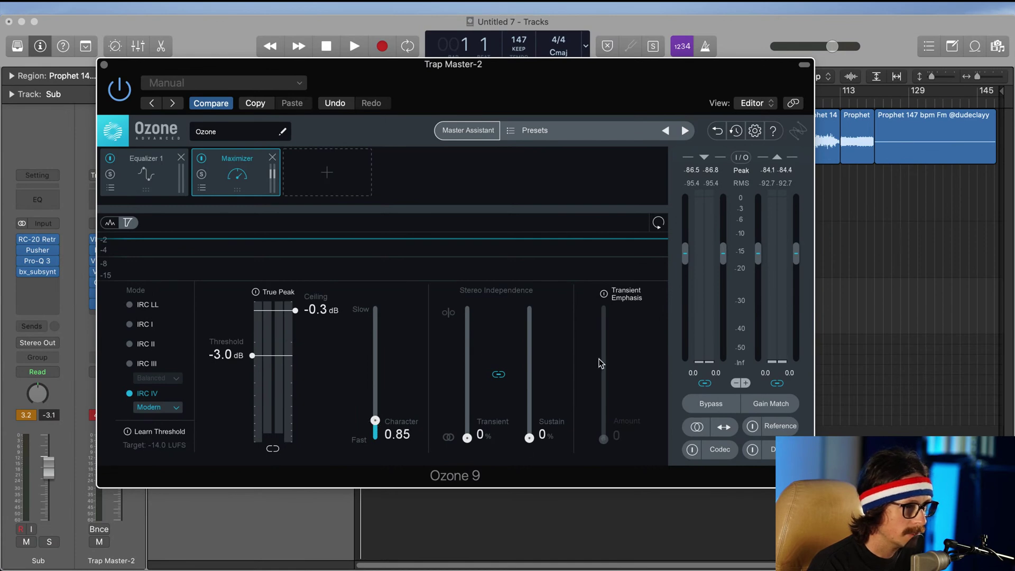
left_click(604, 293)
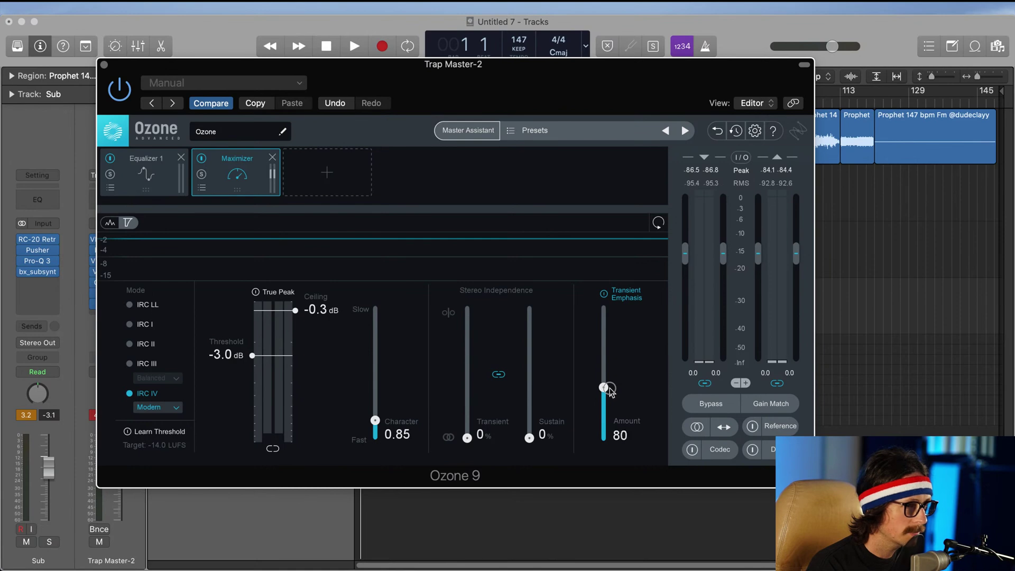
left_click(140, 172)
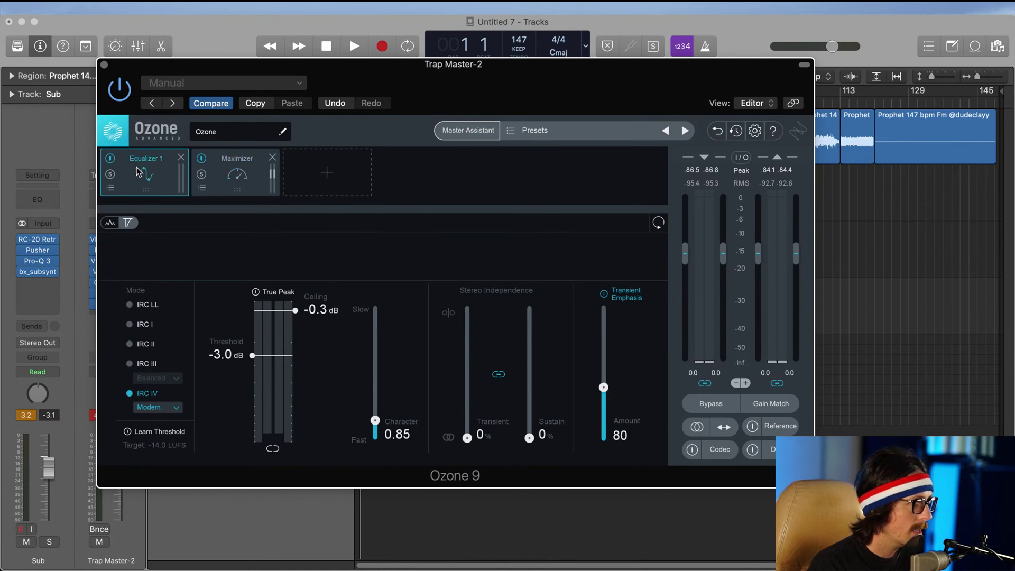
left_click(104, 65)
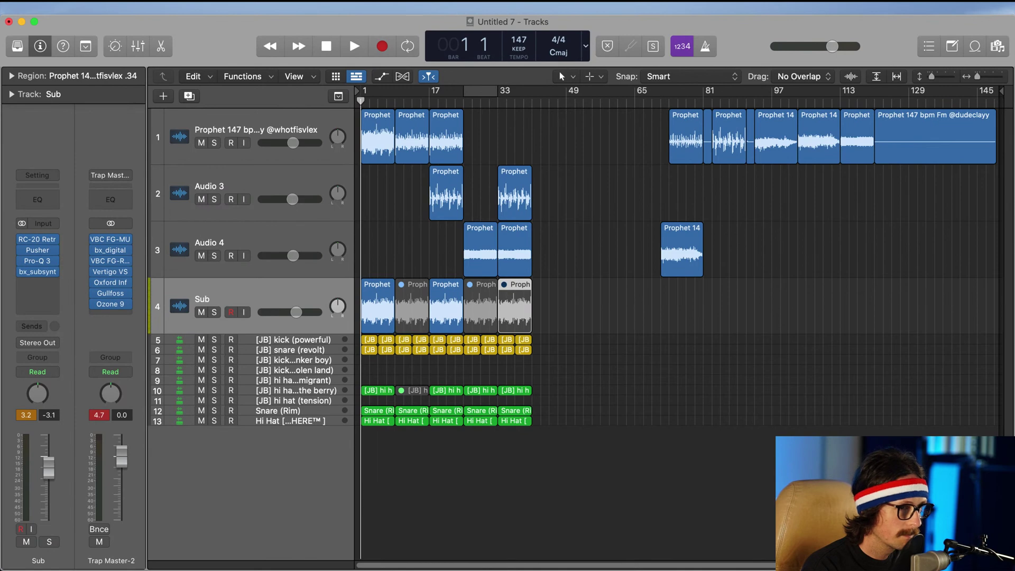
Step: Play the arrangement and set the linked thresholds of the VBC FG-MU compressor on the output channel to 1.9
left_click(604, 392)
key("space")
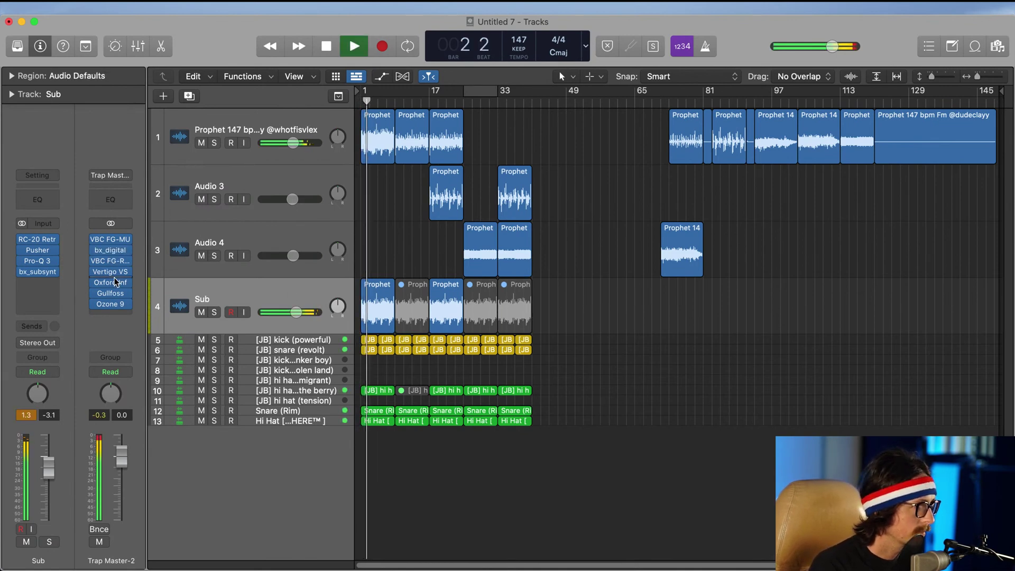
left_click(110, 245)
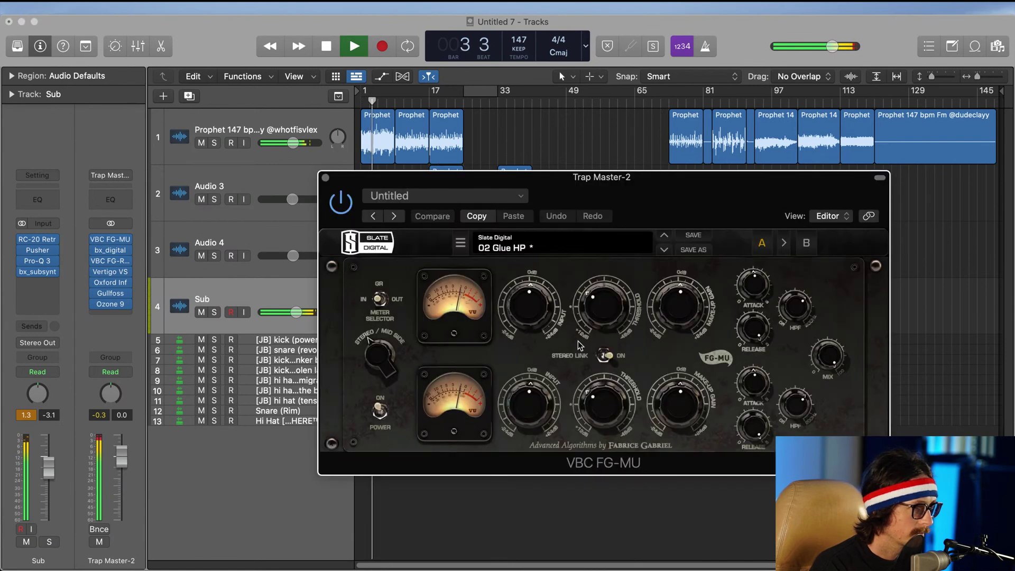
left_click_drag(593, 314, 535, 324)
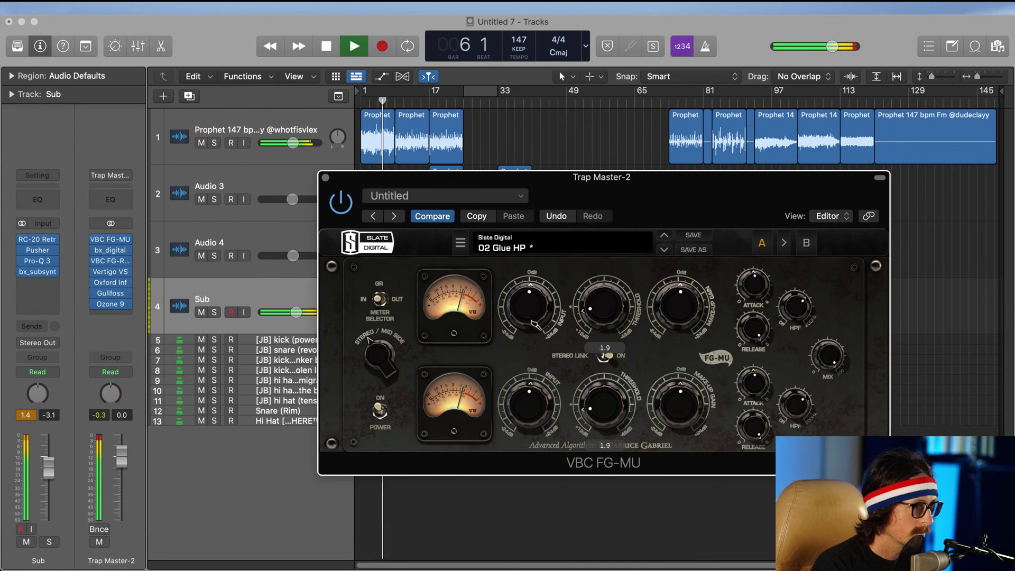
Step: Adjust the level and drive of the 3rd Harmonic Zener Blender in the output channel's Vertigo VSM-3 during playback
left_click(114, 262)
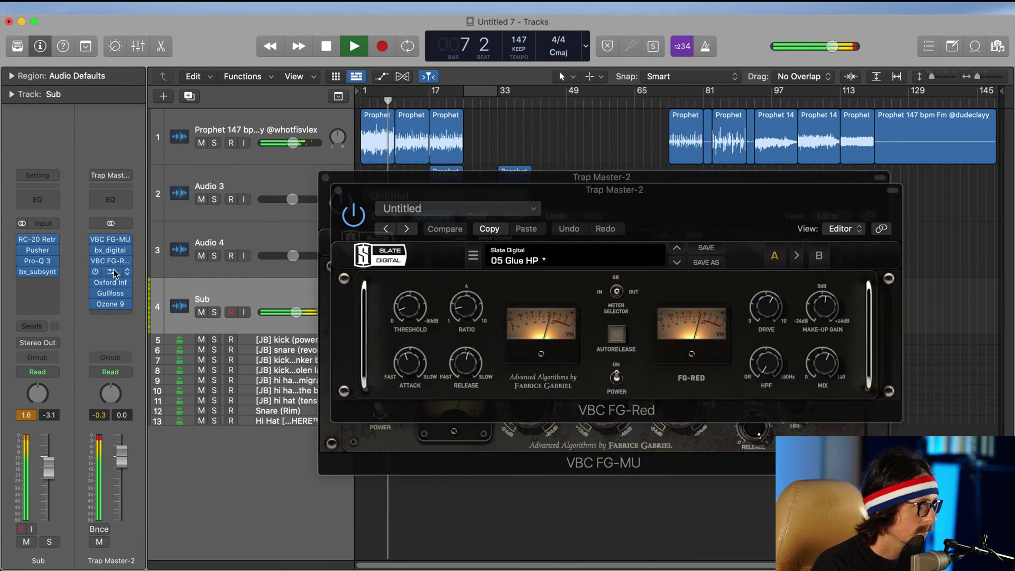
left_click(112, 274)
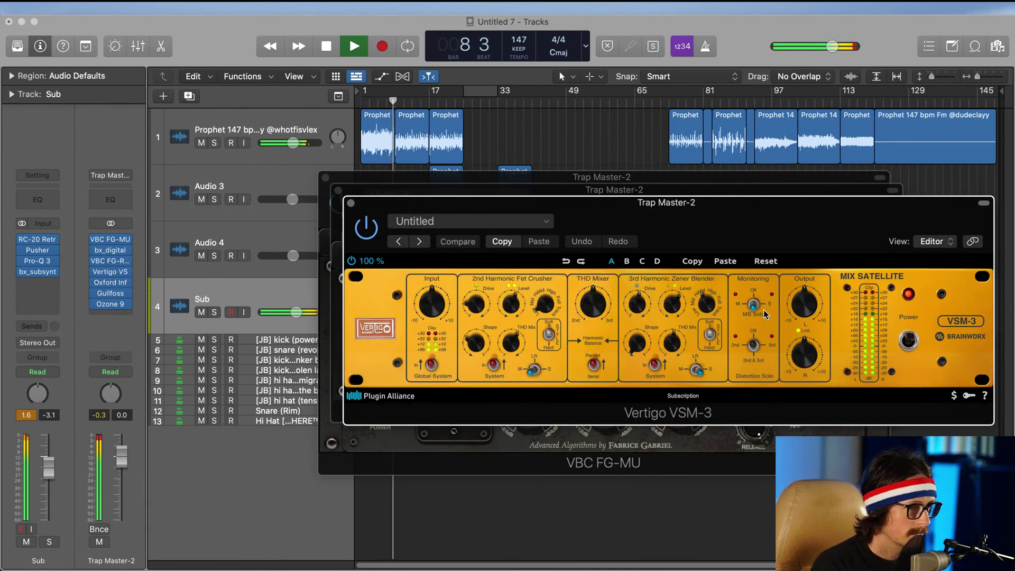
left_click_drag(707, 307, 712, 317)
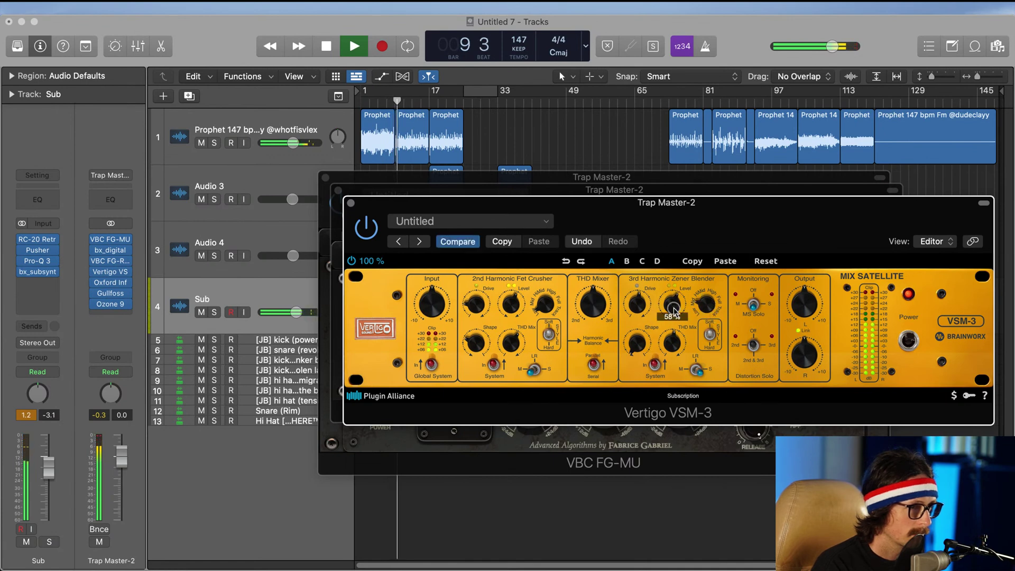
left_click_drag(639, 308, 639, 325)
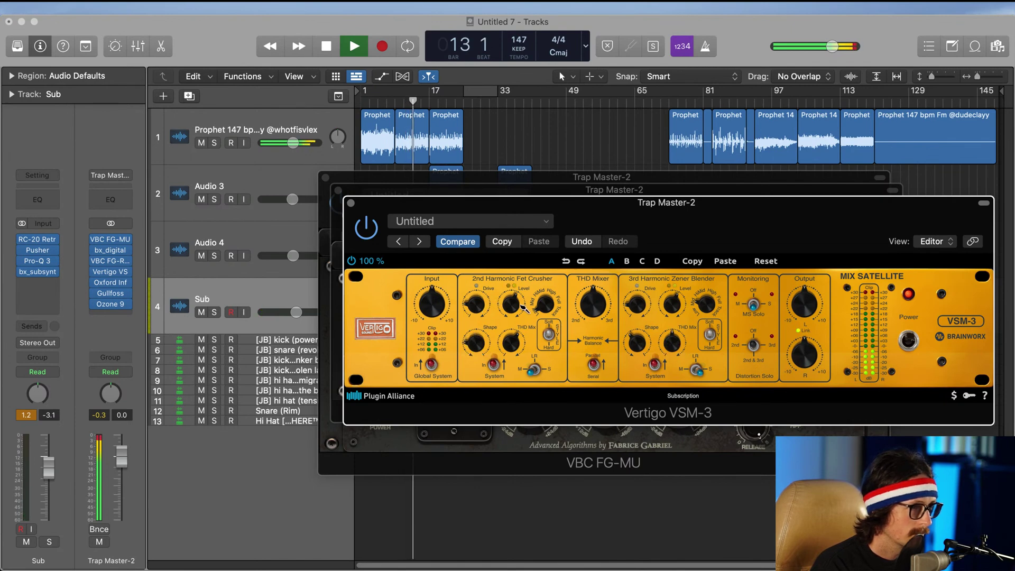
Step: Fine-tune the drive and THD mix of the VSM-3's 2nd Harmonic Fet Crusher, and close all open plug-in windows
left_click_drag(475, 303, 477, 305)
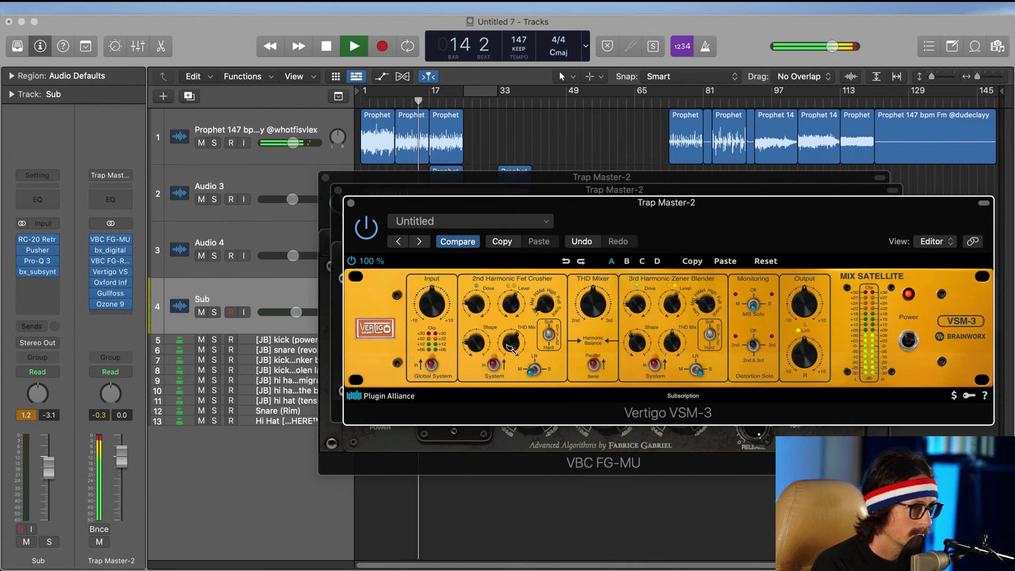
left_click_drag(510, 340, 509, 340)
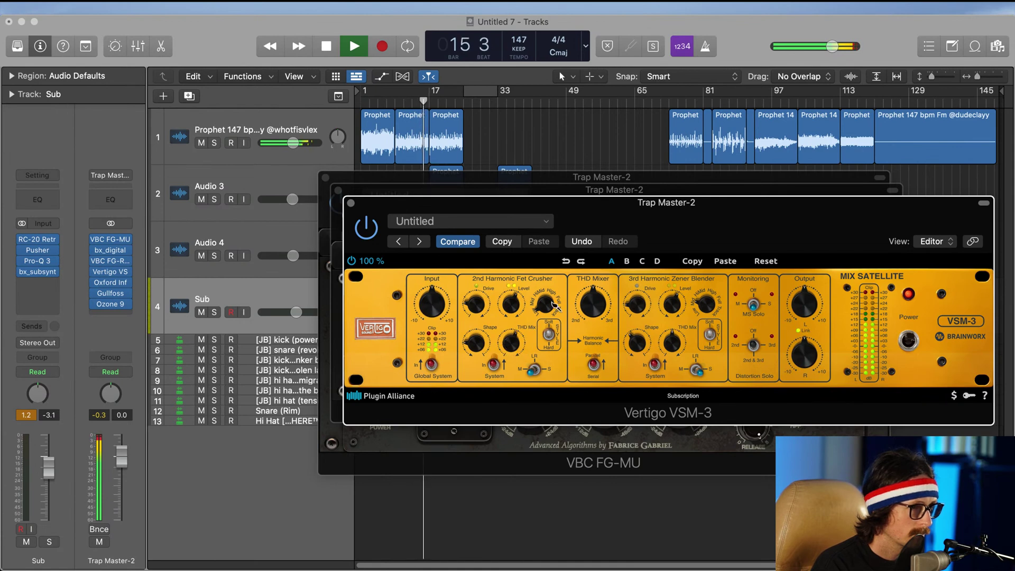
left_click(350, 202)
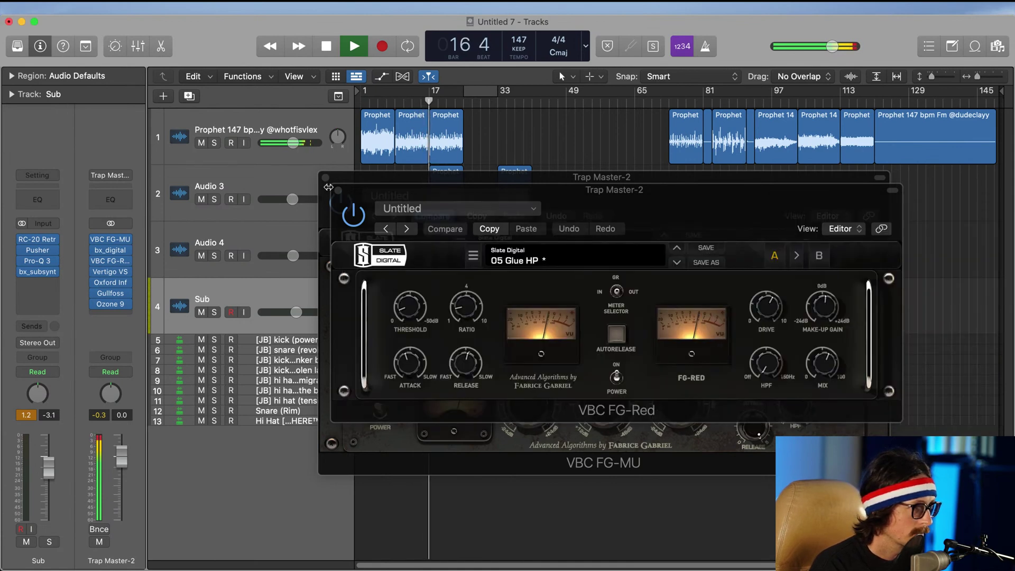
left_click(338, 190)
left_click(326, 177)
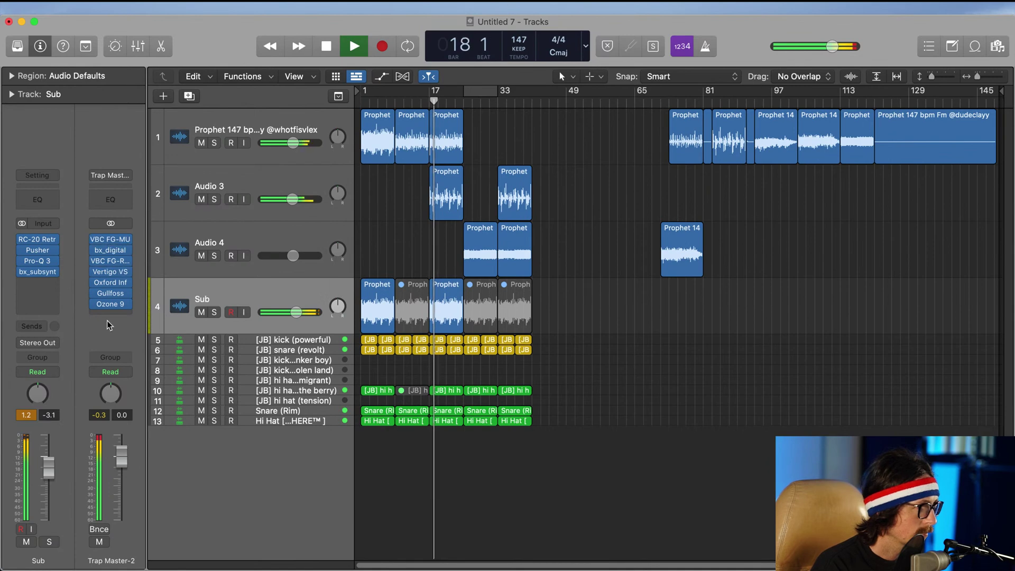
Step: Lower the volume faders of all thirteen tracks together by about 1.2 dB in the mixer, and reselect only the first Prophet track
left_click(265, 132)
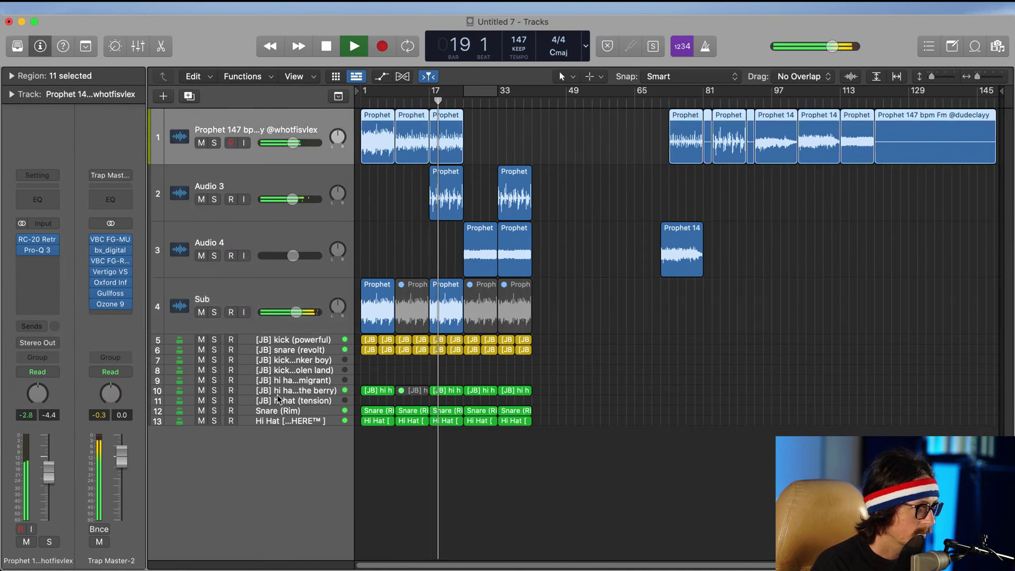
left_click(269, 421, "shift")
key("x")
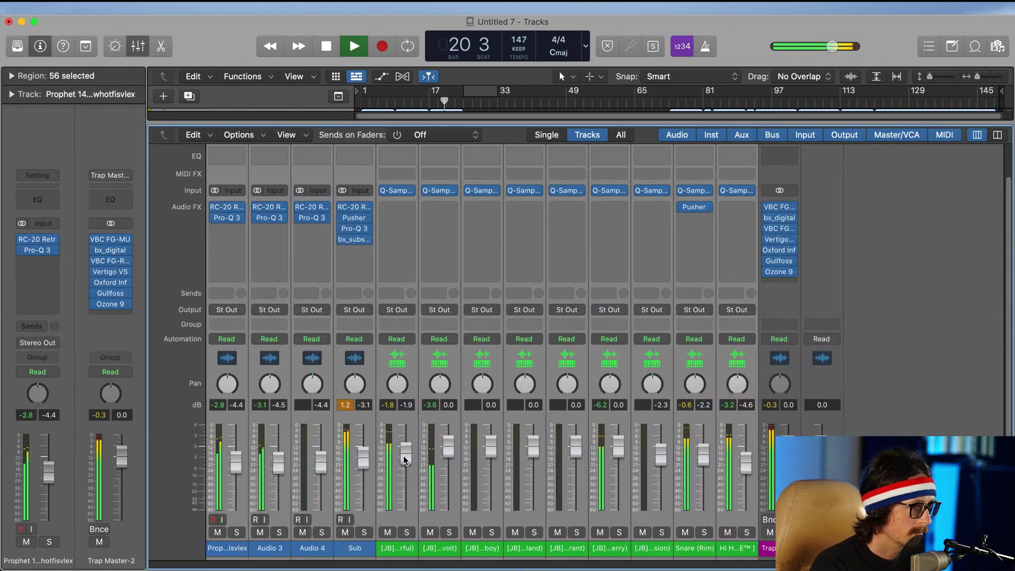
left_click_drag(404, 457, 404, 463)
key("x")
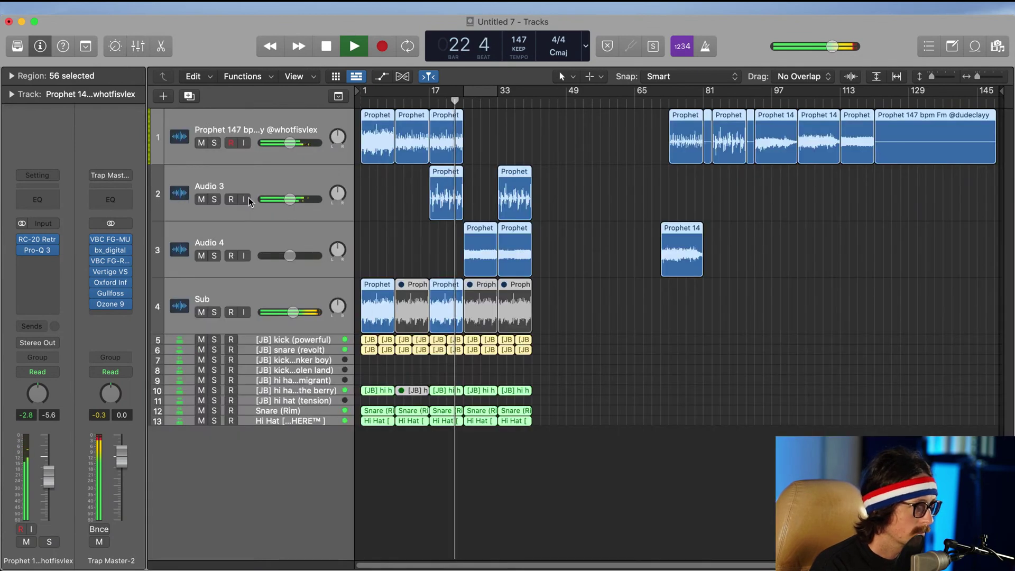
left_click(241, 176)
left_click(337, 146)
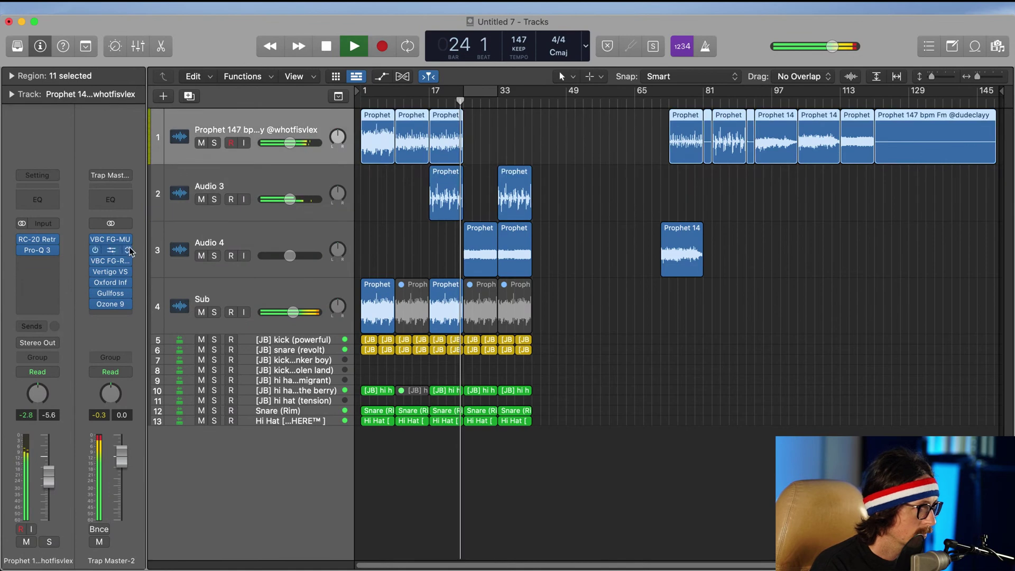
Step: With the output channel's FG-Red open, set Audio 4 to -3.0 dB, the first Prophet track to -6.6 dB and Audio 3 to -7.0 dB
left_click(111, 262)
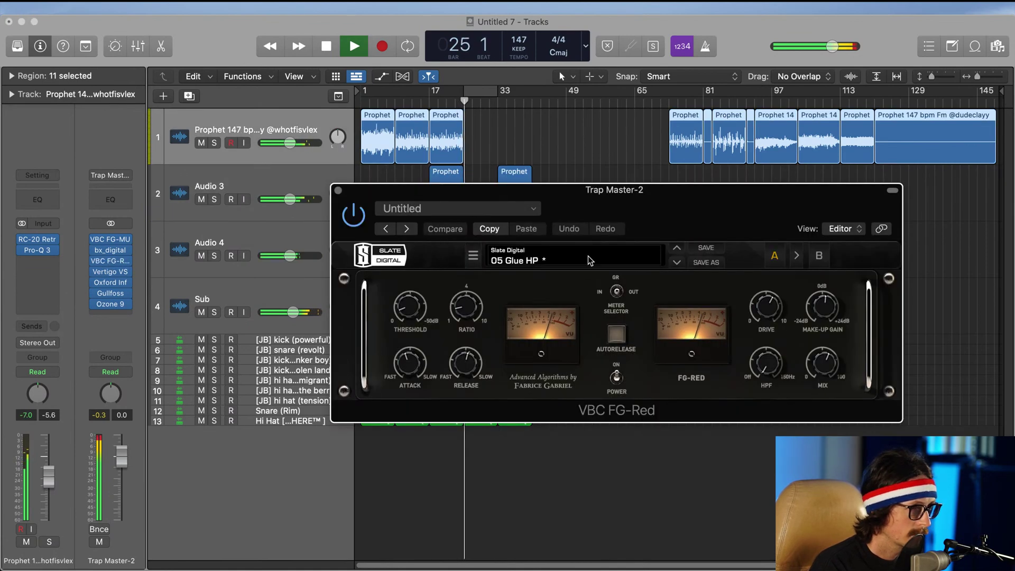
left_click_drag(670, 195, 488, 288)
left_click_drag(290, 255, 312, 249)
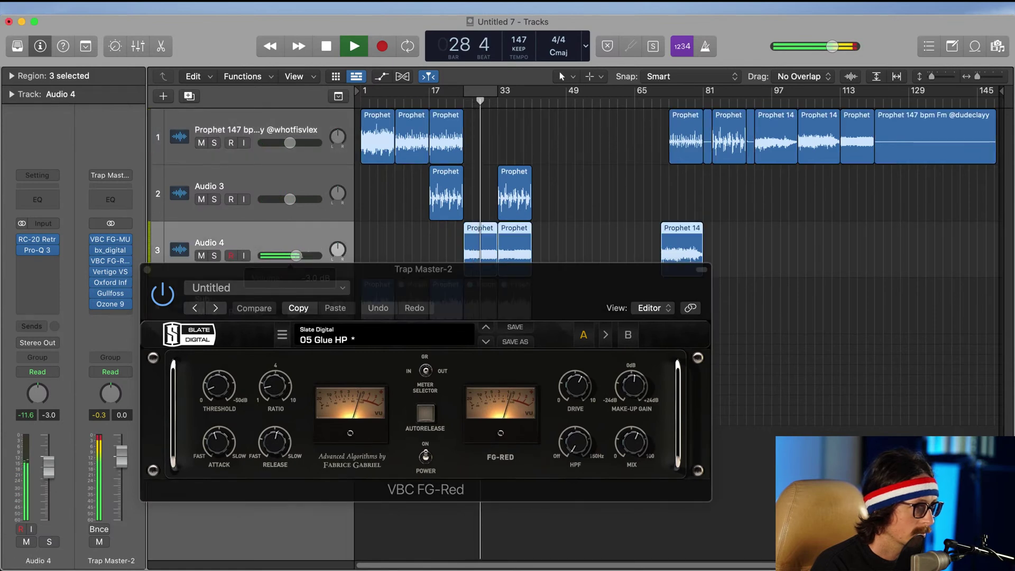
left_click(259, 132)
left_click(258, 180)
left_click_drag(290, 144, 286, 144)
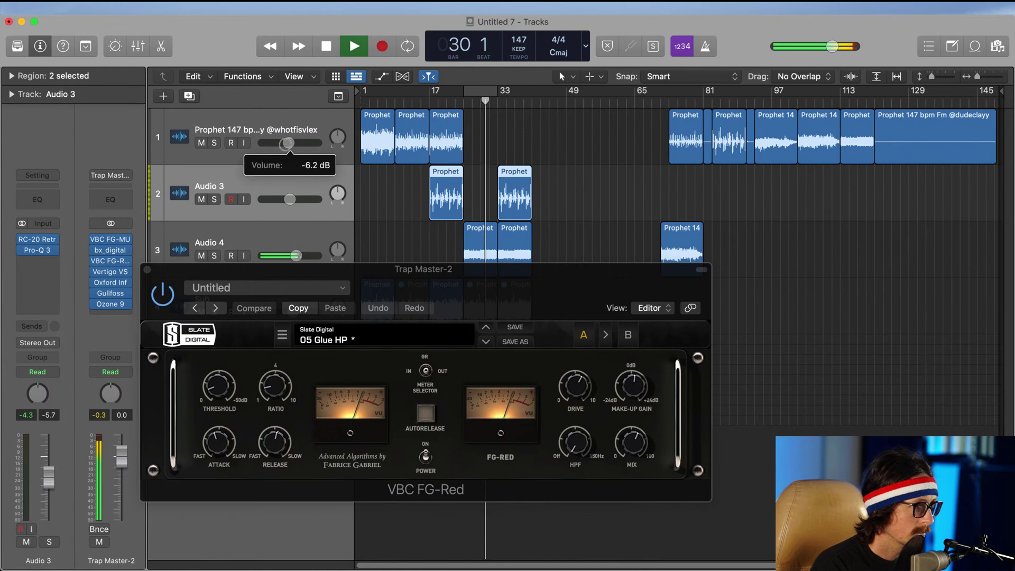
left_click_drag(290, 200, 288, 199)
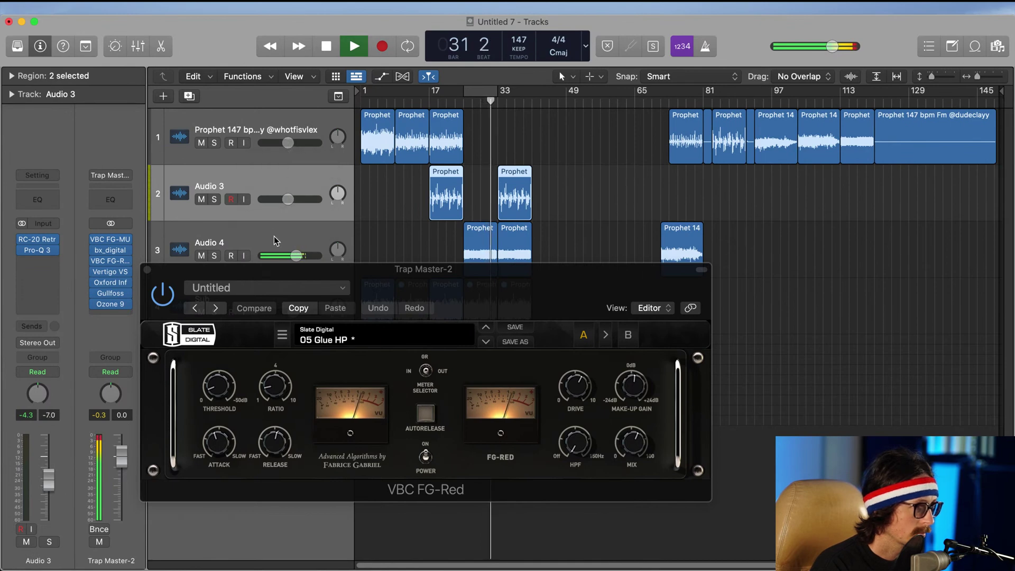
Step: Check the Pro-Q 3 equalizer curve on the Audio 4 track during playback
left_click(274, 238)
left_click(37, 250)
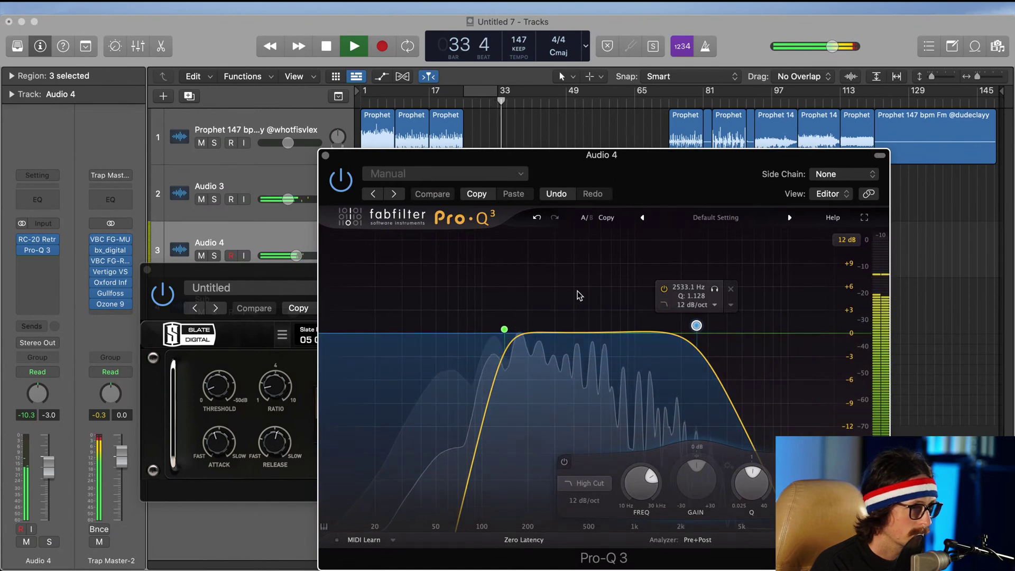
left_click(326, 155)
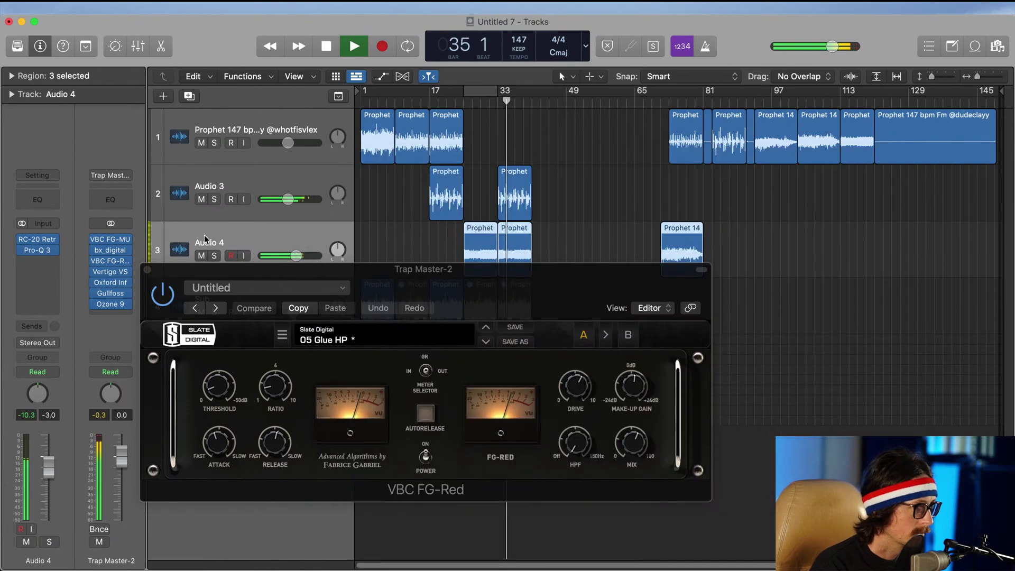
Step: Fine-tune the threshold of the FG-Red compressor on the output channel, check its make-up gain and close the plug-in
left_click_drag(215, 394, 206, 360)
mouse_move(641, 392)
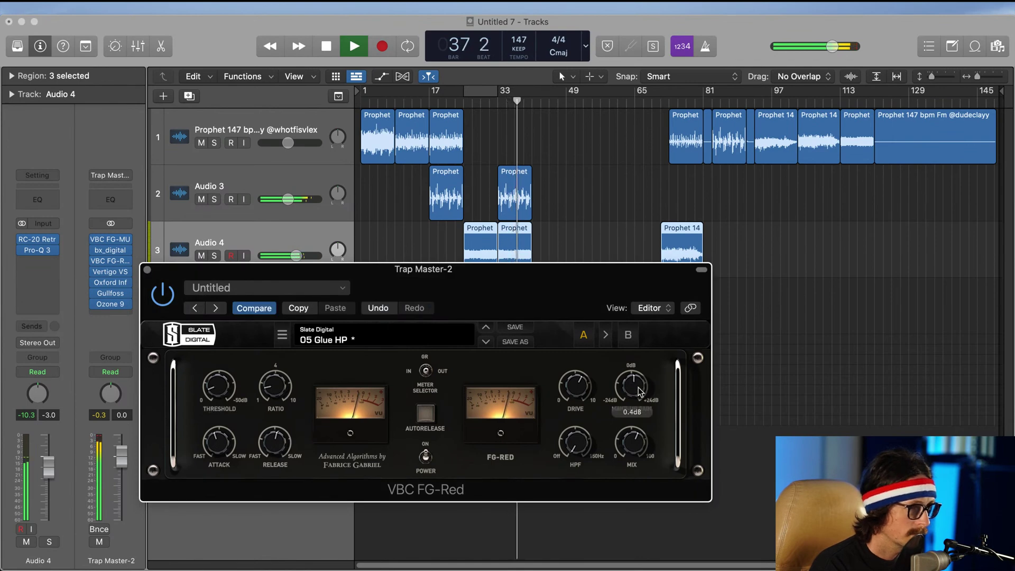
left_click(147, 270)
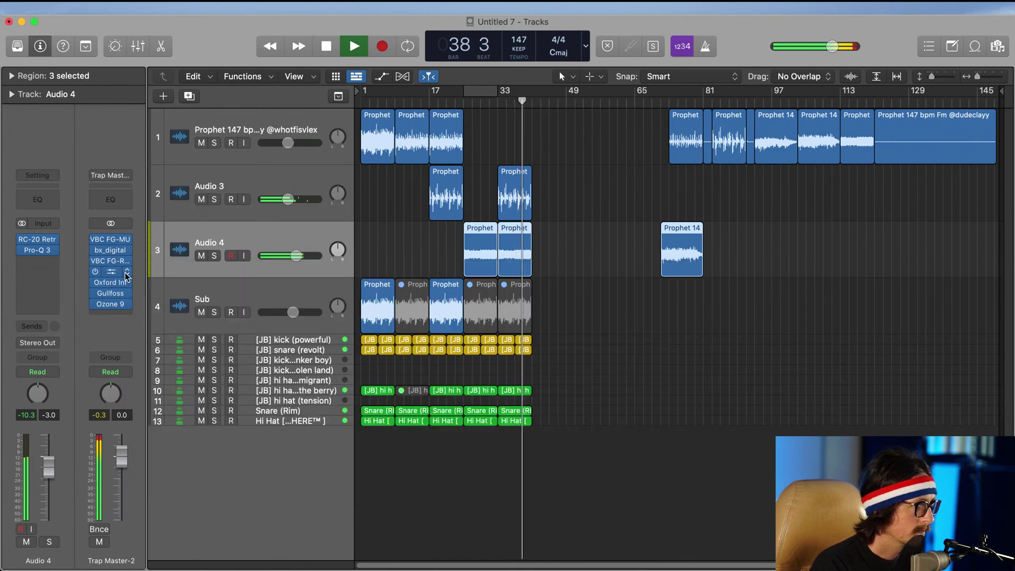
Step: Set the output channel's Oxford Inflator to an effect of 29.1% and a curve of 19.8
left_click(113, 286)
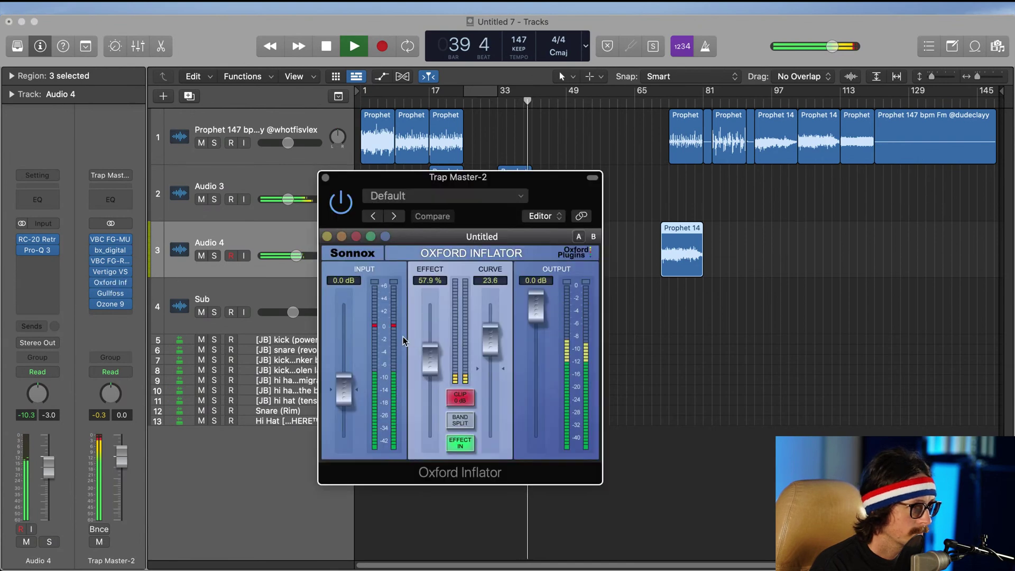
left_click_drag(429, 373, 429, 396)
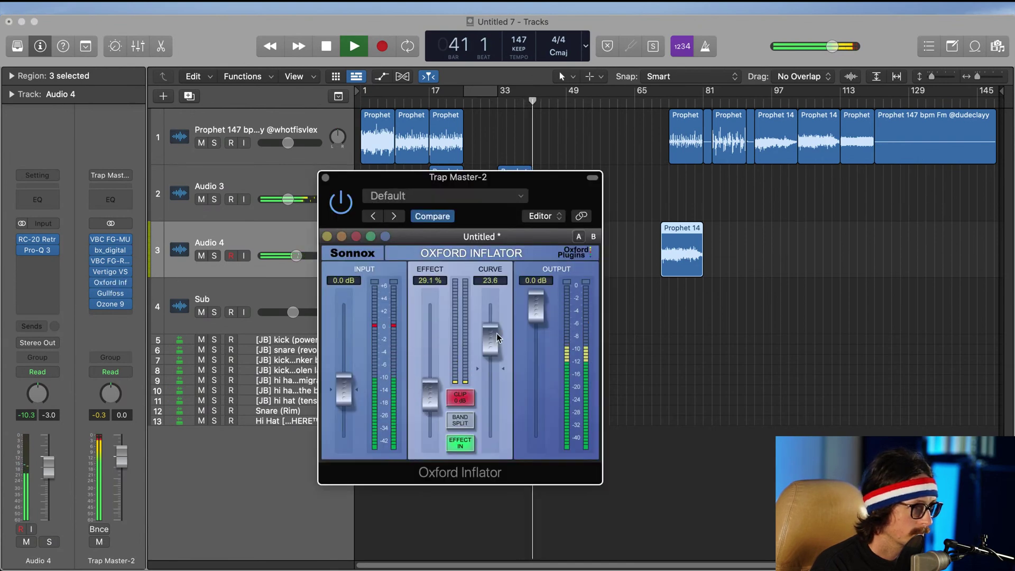
left_click_drag(497, 339, 497, 342)
Step: Restart playback from the beginning and narrow Gullfoss's processing range to start at 41.6 Hz and exclude the very highest frequencies
key("Return")
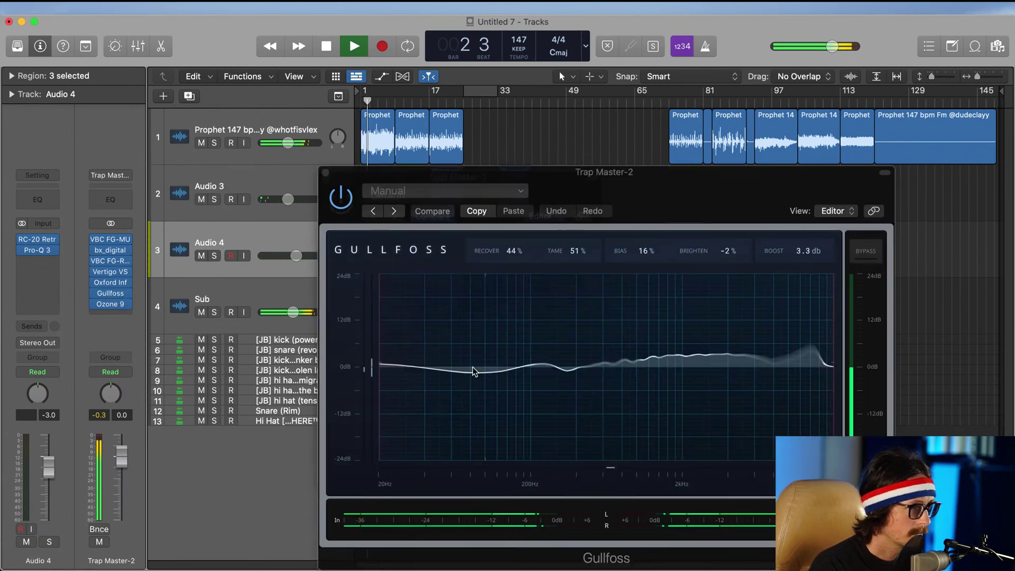
left_click_drag(380, 342, 426, 349)
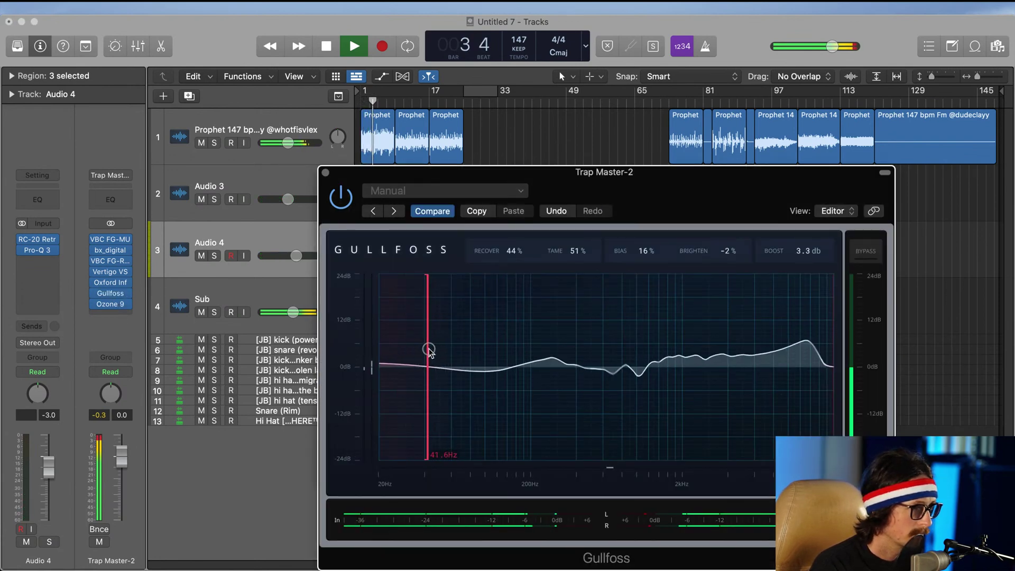
left_click_drag(820, 190, 662, 169)
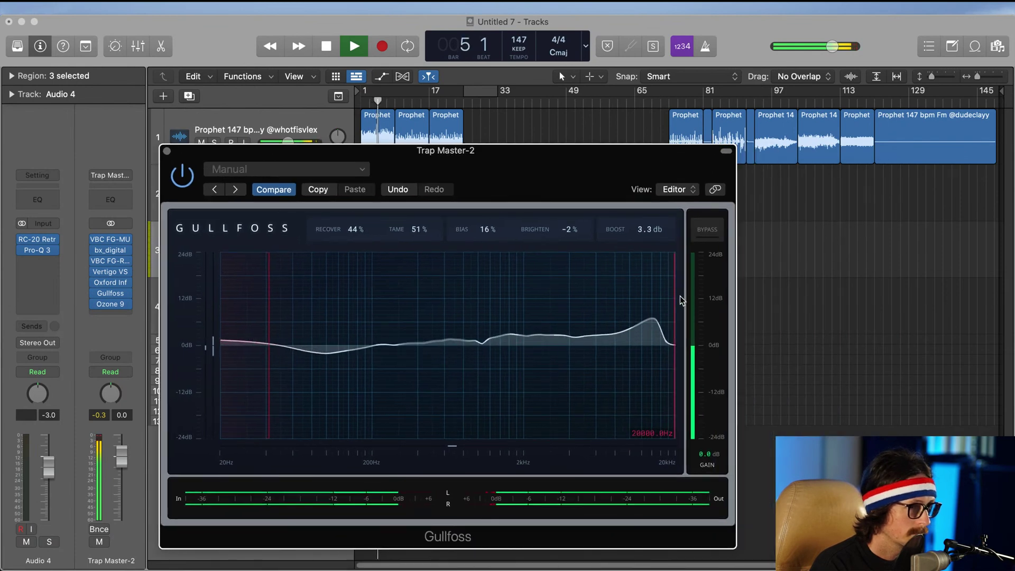
left_click_drag(674, 311, 659, 296)
Step: Set Gullfoss to boost 1.2 dB, recover 61%, tame 26%, bias 0% and brighten 0%, and close Gullfoss and the Inflator
left_click_drag(659, 231, 658, 229)
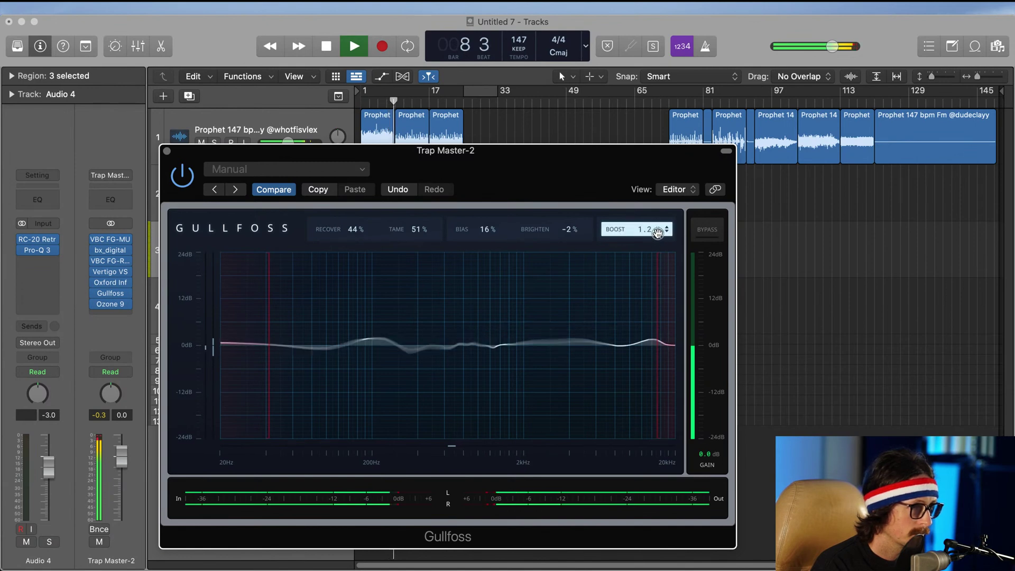
left_click_drag(353, 233, 356, 229)
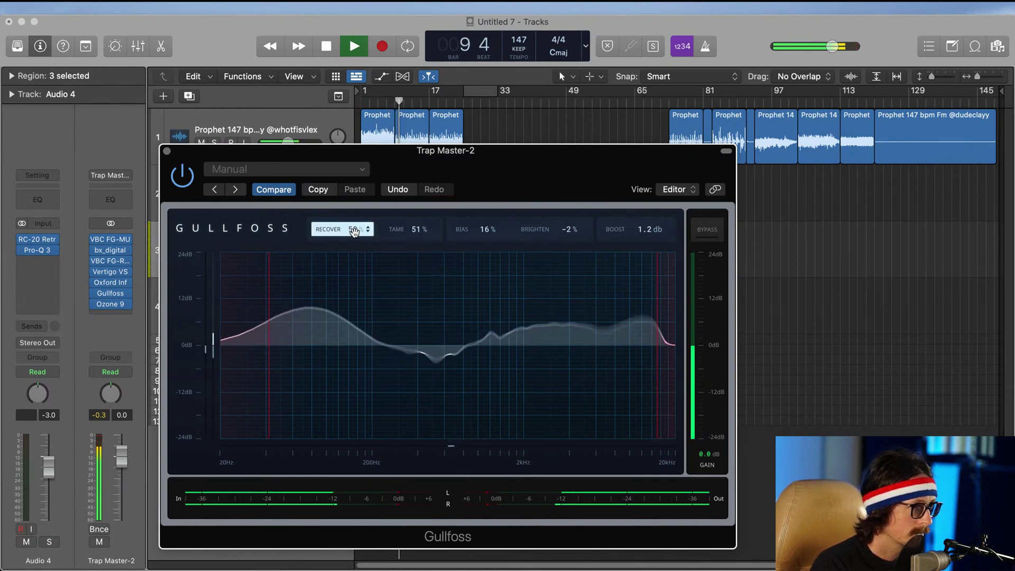
left_click_drag(419, 229, 418, 234)
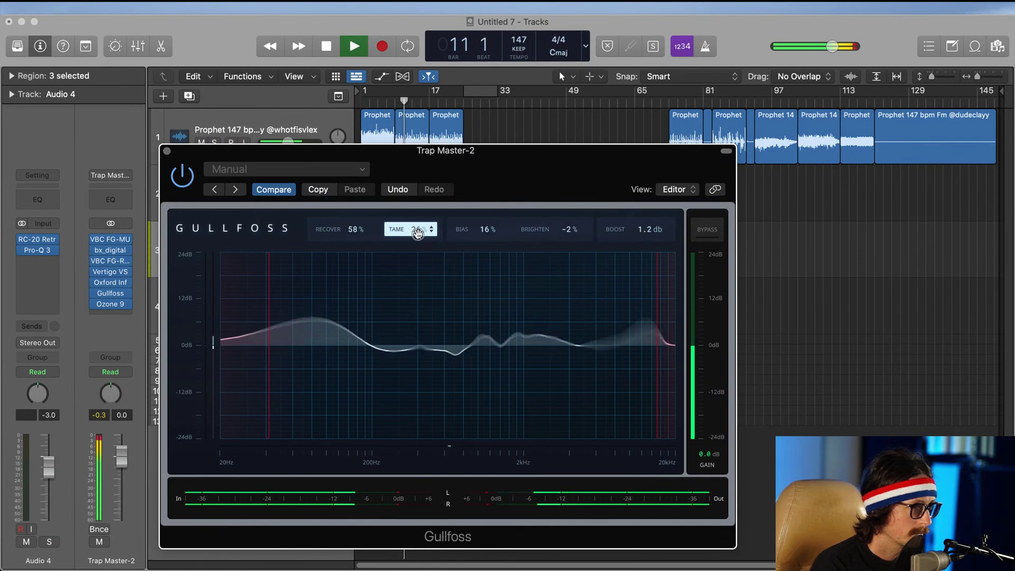
left_click_drag(479, 228, 479, 233)
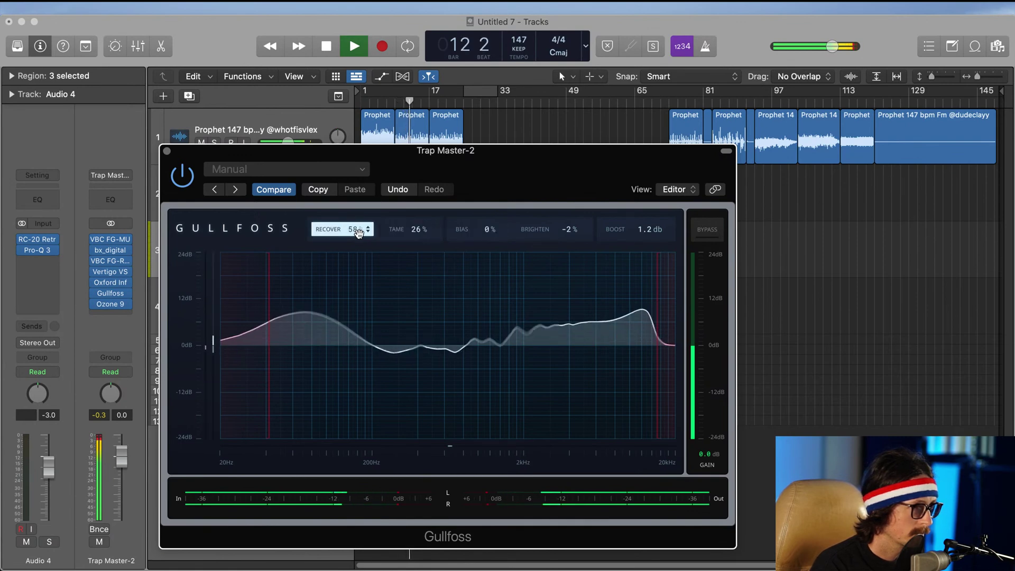
left_click_drag(358, 229, 360, 226)
left_click_drag(572, 235, 571, 231)
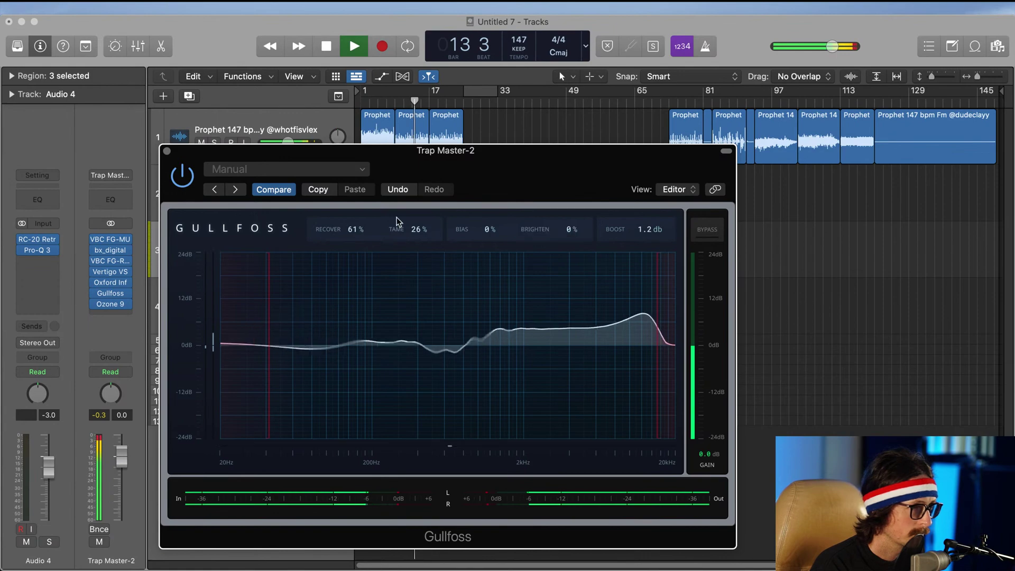
left_click(166, 152)
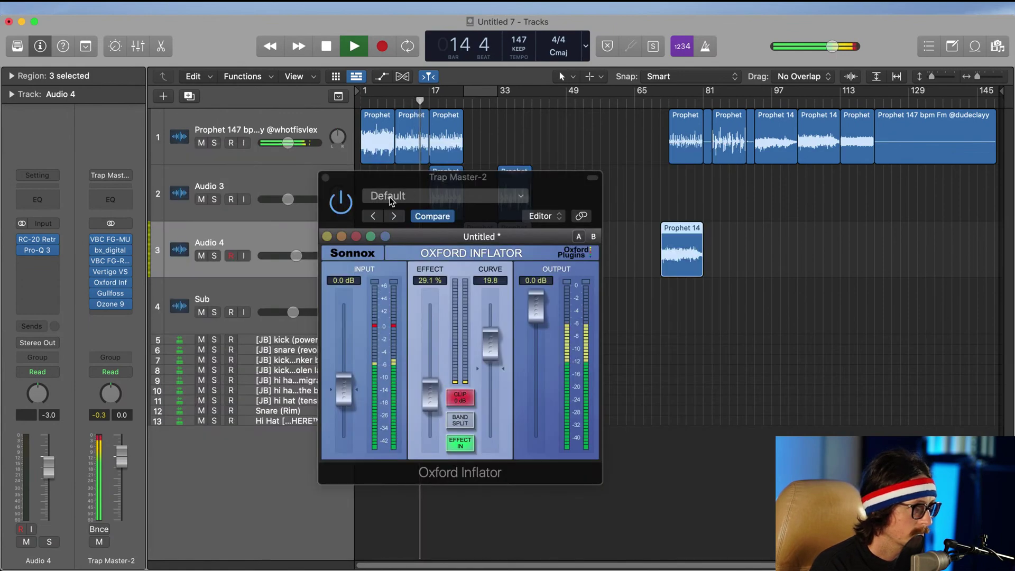
left_click(327, 181)
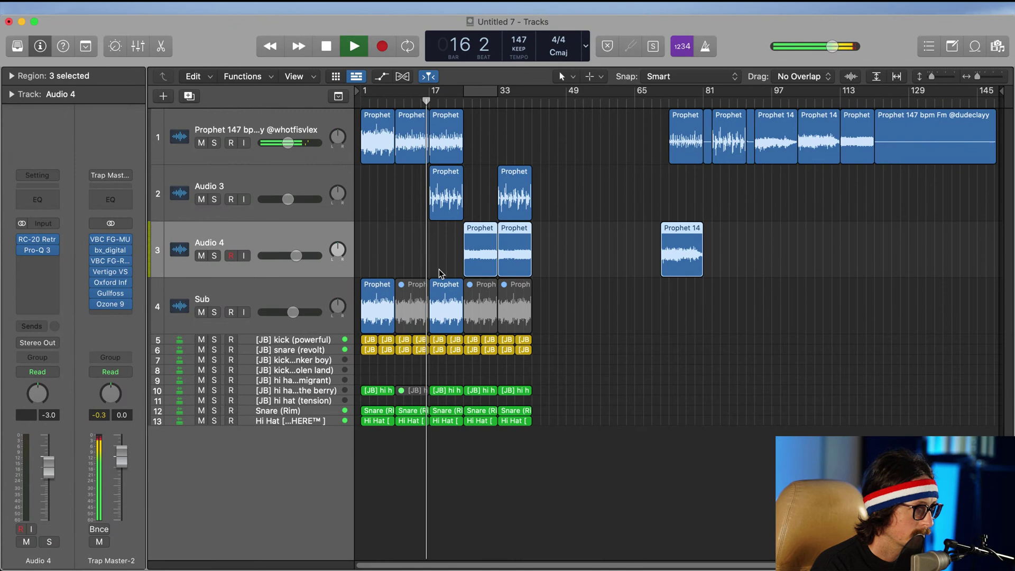
Step: Lower the Audio 3 track's volume slightly, set the Sub track to -5.0 dB and select the first Prophet track
left_click(284, 116)
left_click_drag(288, 200, 280, 211)
left_click(262, 303)
left_click_drag(293, 312, 292, 316)
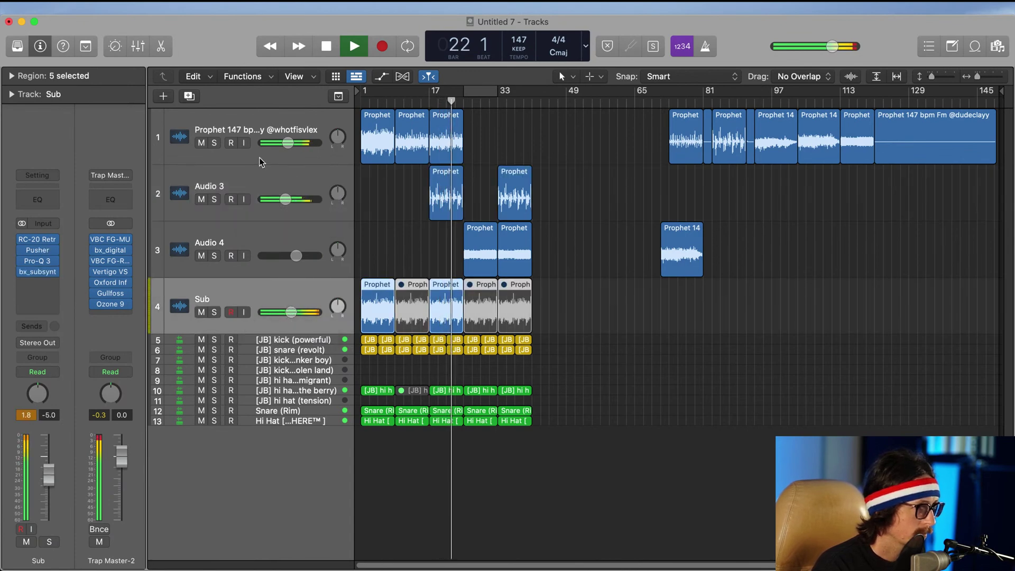
left_click(239, 128)
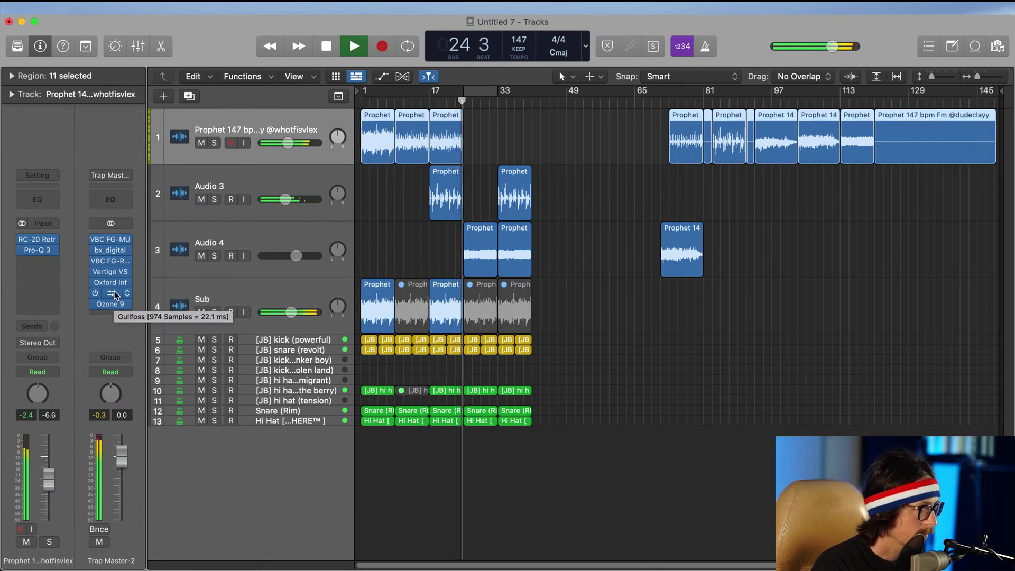
Step: Set the output gain of the output channel's bx_digital V3 to -2.5 dB, review its EQ bands, and close it
left_click(110, 246)
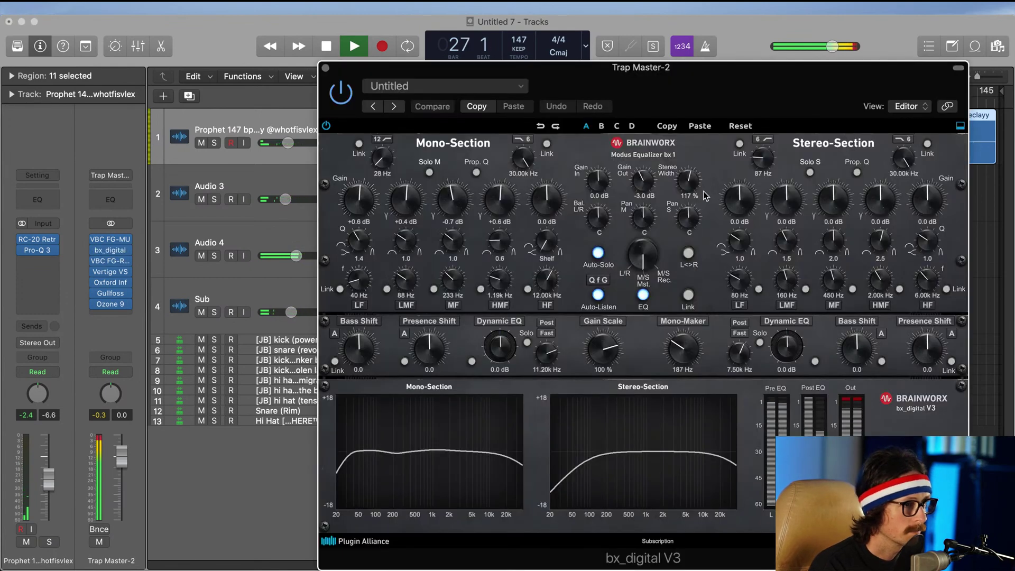
left_click_drag(643, 188, 642, 185)
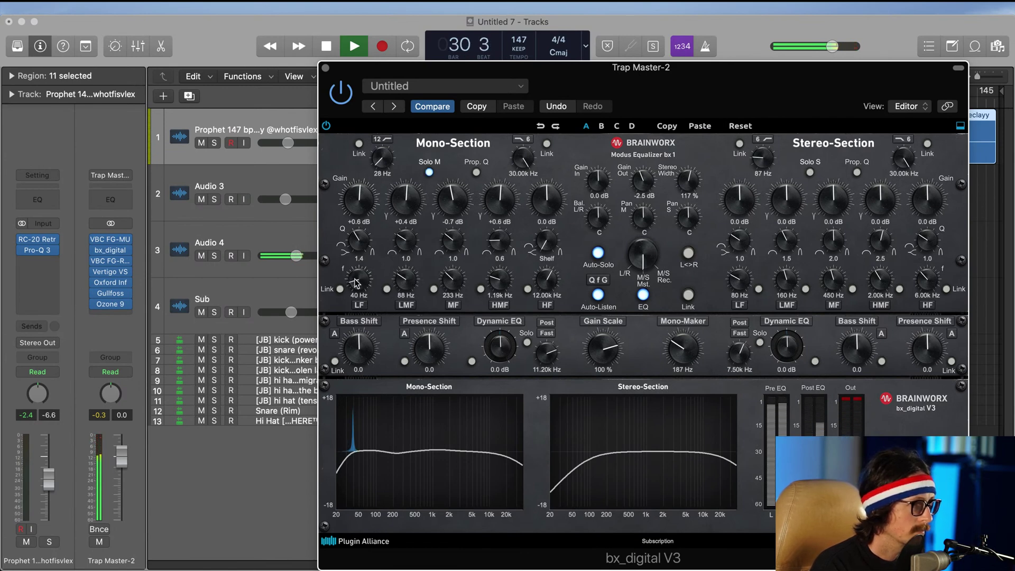
left_click_drag(789, 78, 583, 77)
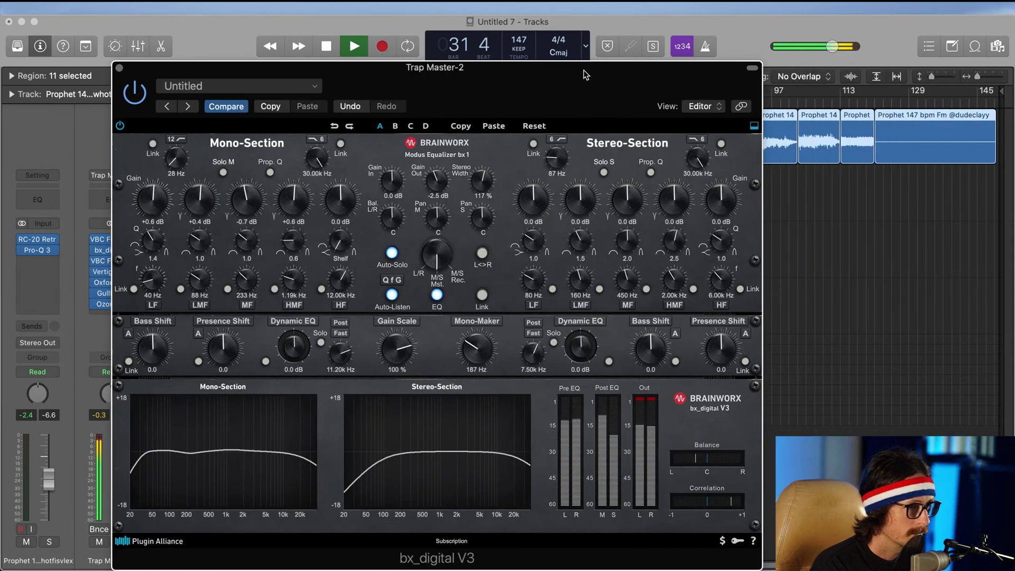
left_click(697, 139)
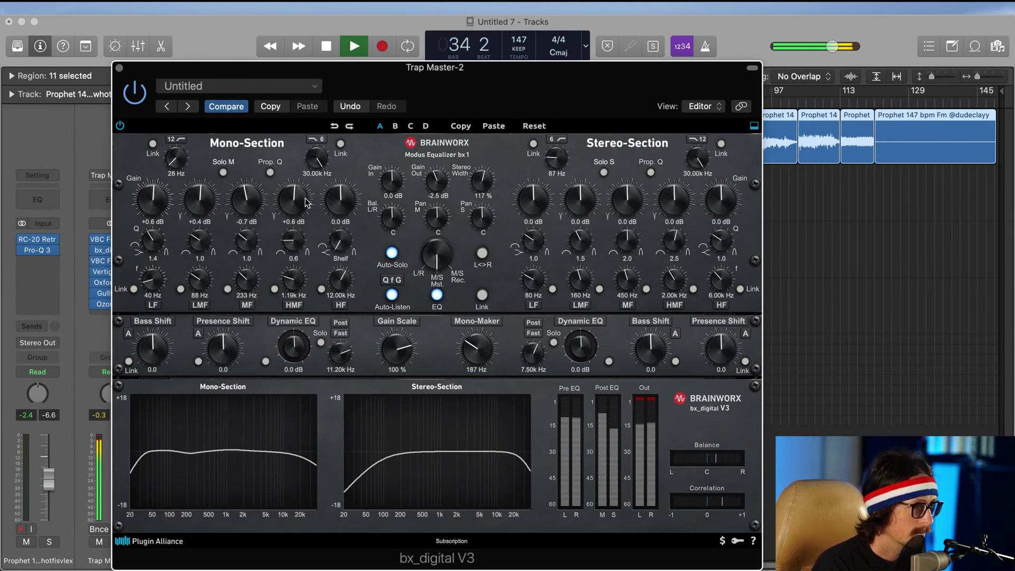
left_click(119, 69)
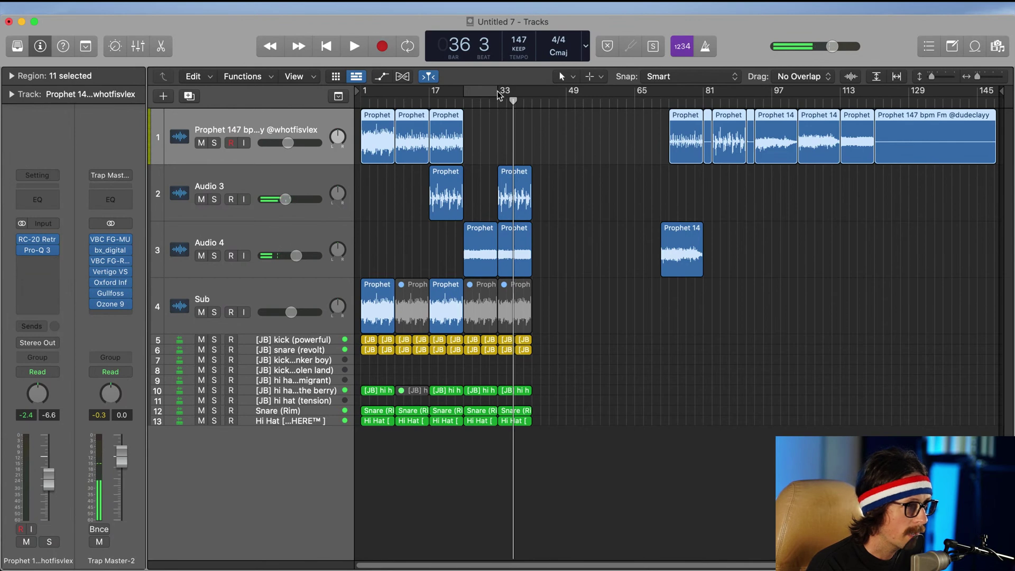
Step: Set the cycle range over the final section from bar 33 to 41, select its Audio 3 region and start playback
left_click_drag(497, 91, 532, 100)
left_click(517, 171)
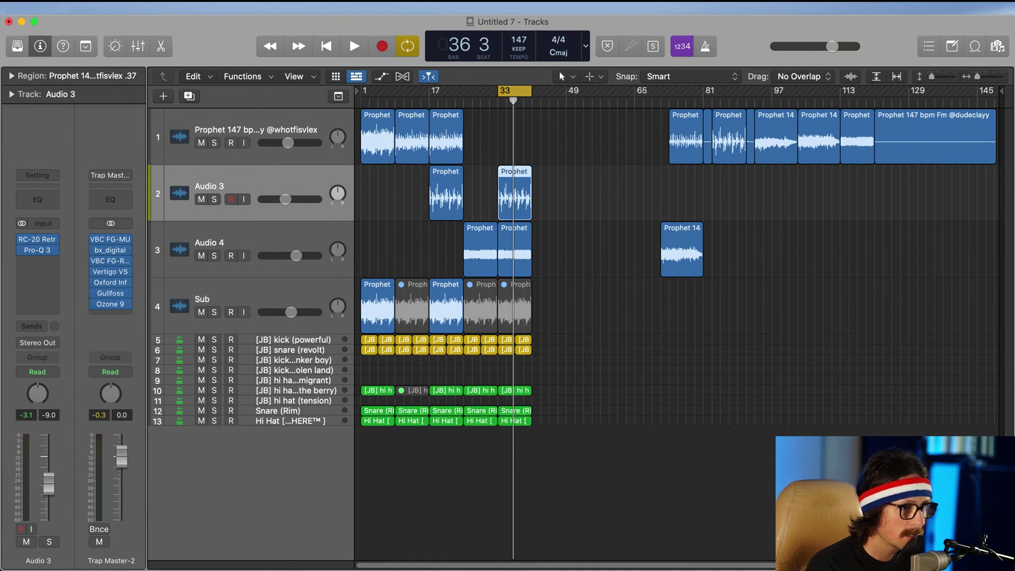
key("space")
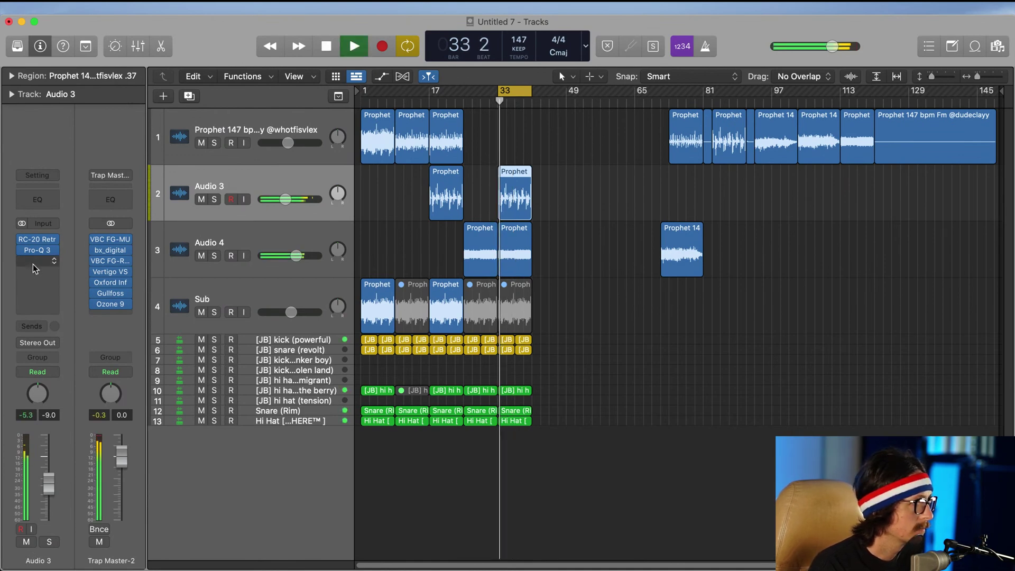
Step: Insert BABY Audio's Super VHS after Pro-Q 3 on Audio 3, enable its Magic effect and close the plug-in
left_click(37, 261)
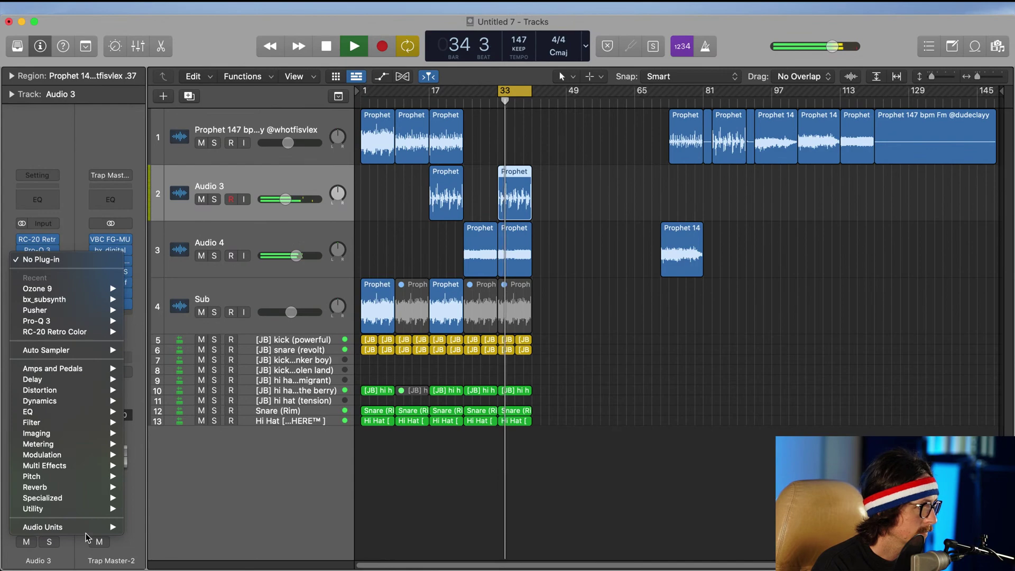
mouse_move(64, 528)
mouse_move(222, 76)
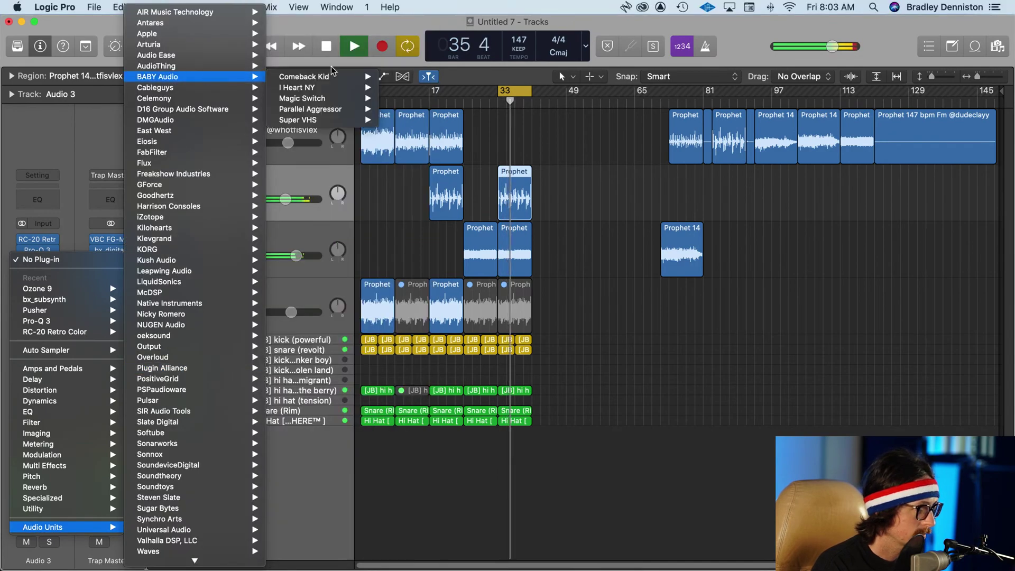
mouse_move(334, 114)
left_click(403, 120)
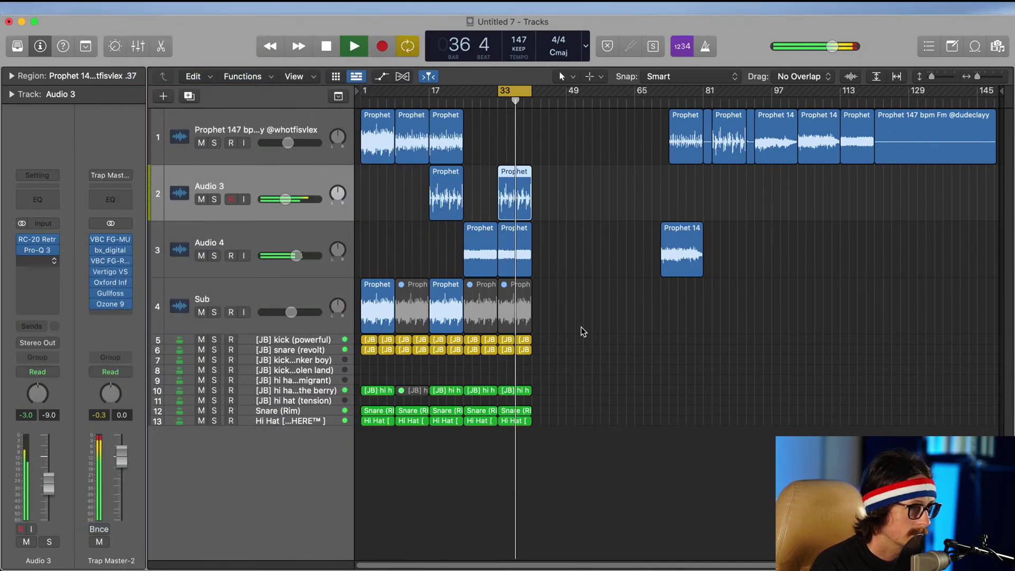
left_click(540, 346)
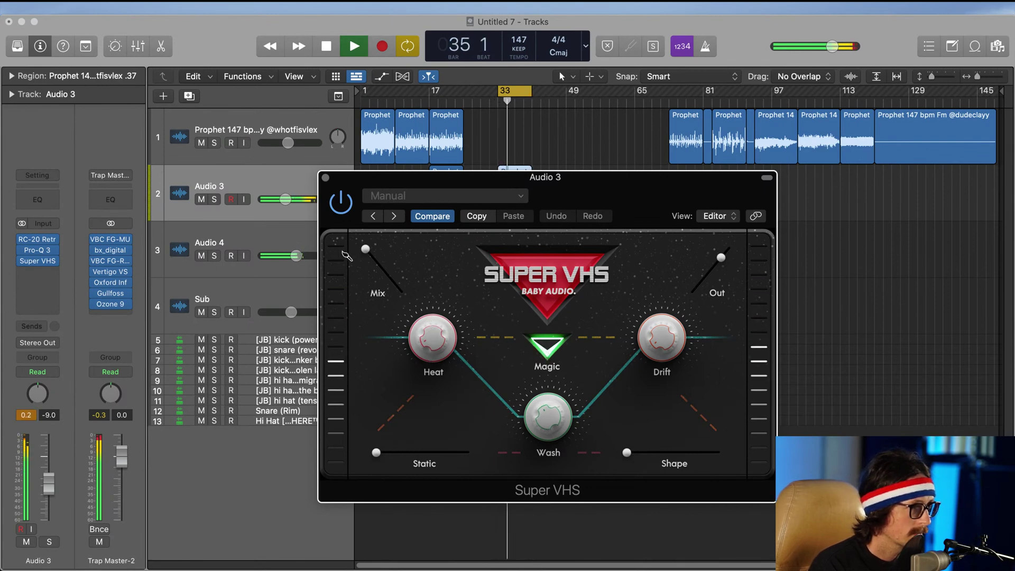
left_click(326, 179)
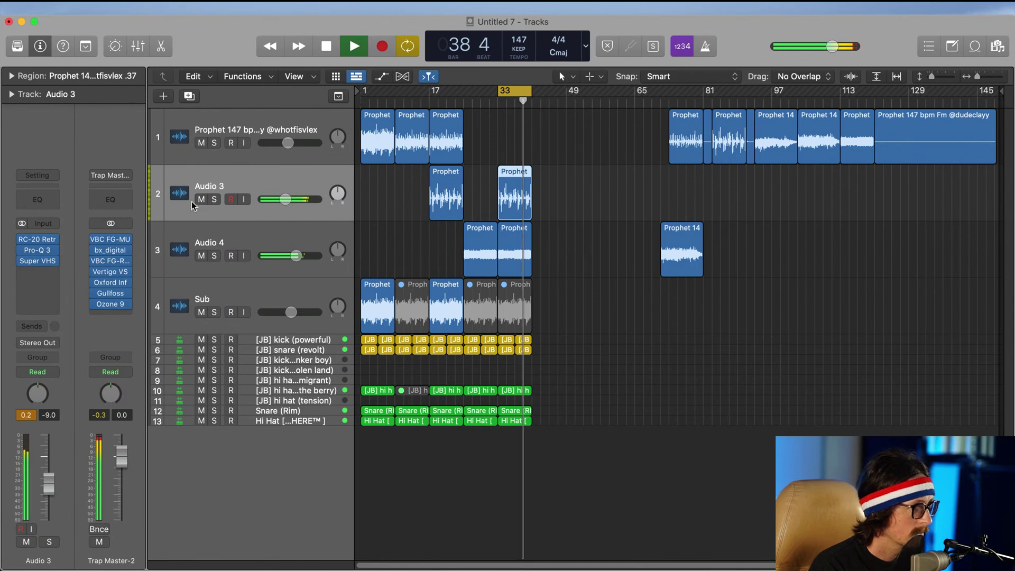
Step: In Audio 3's RC-20, set Wobble to 8%, widen the cut filter with its upper cutoff at 3238 Hz, and shift the wow/flutter balance slightly toward wow
left_click(37, 239)
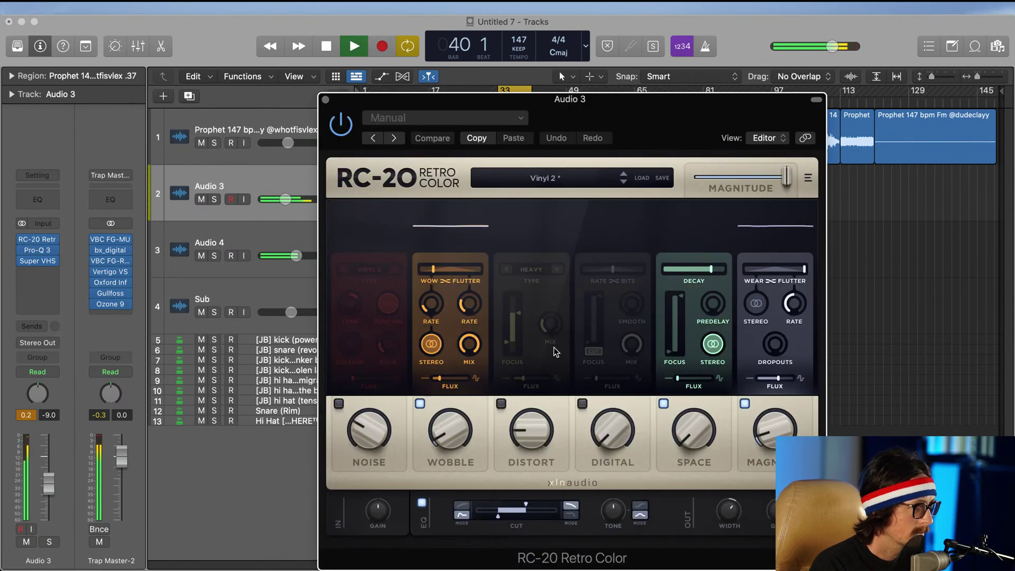
left_click_drag(449, 432, 449, 424)
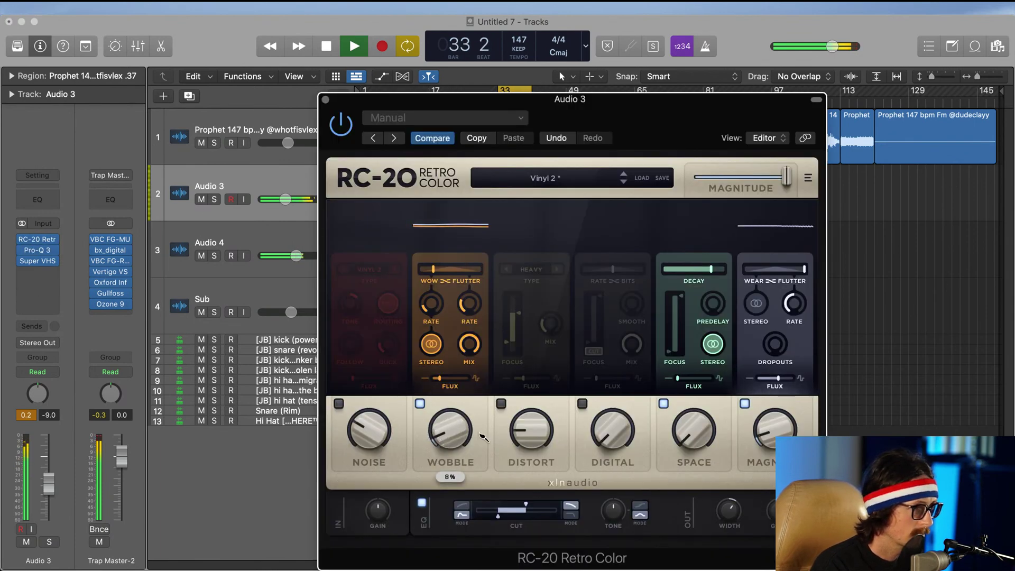
left_click_drag(531, 507, 537, 507)
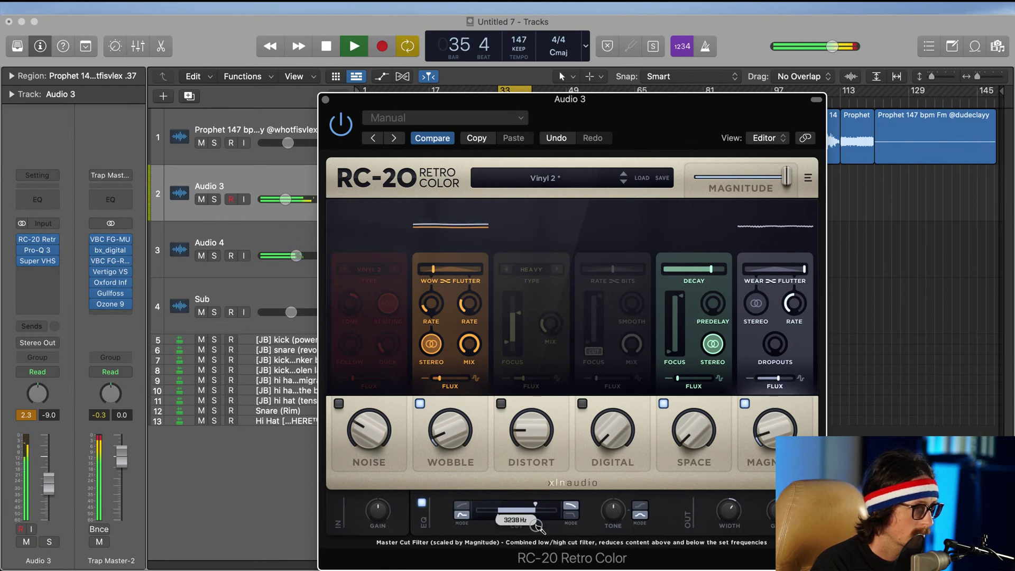
left_click_drag(501, 521, 492, 517)
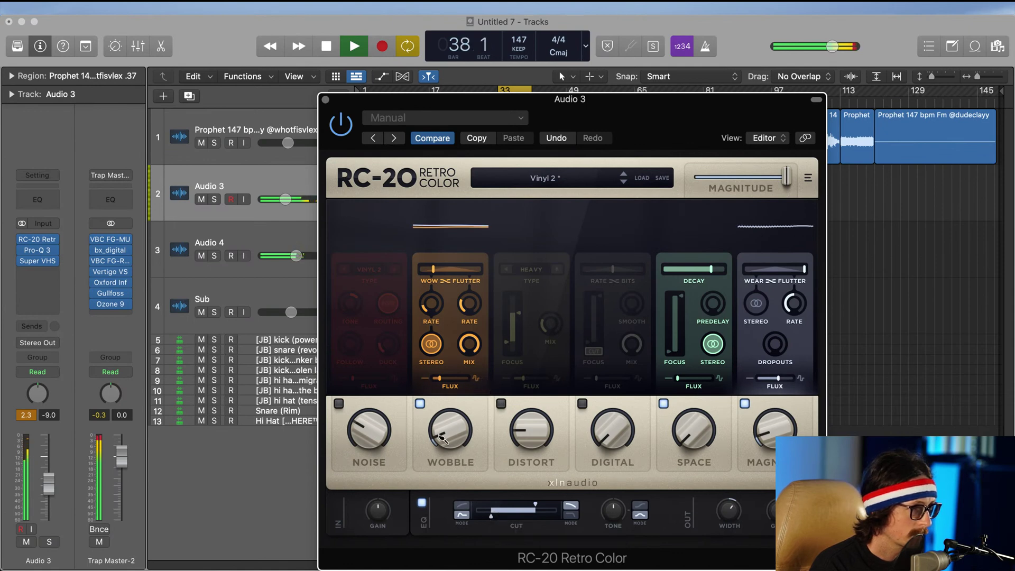
left_click_drag(446, 383, 456, 380)
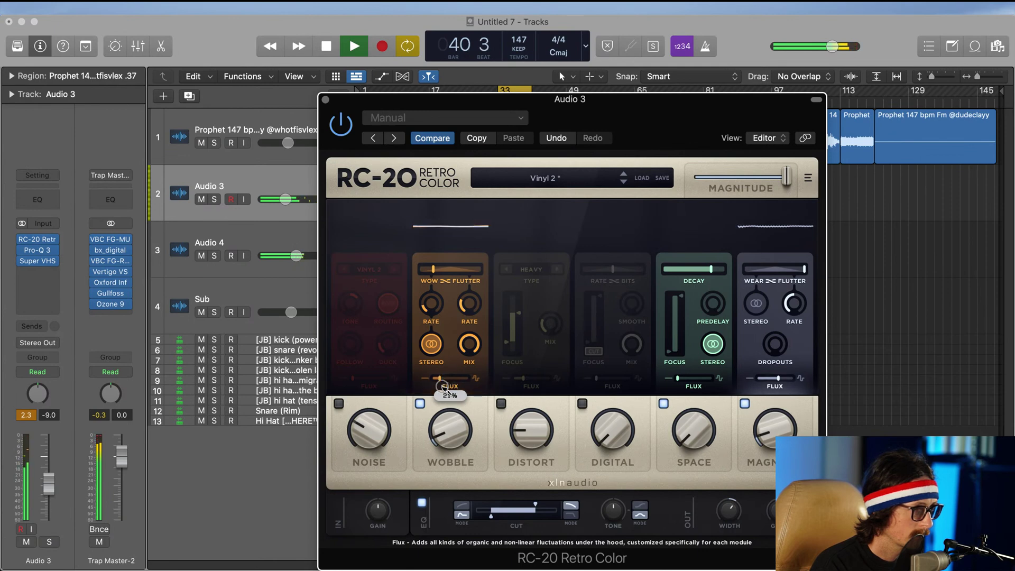
left_click_drag(441, 273, 437, 274)
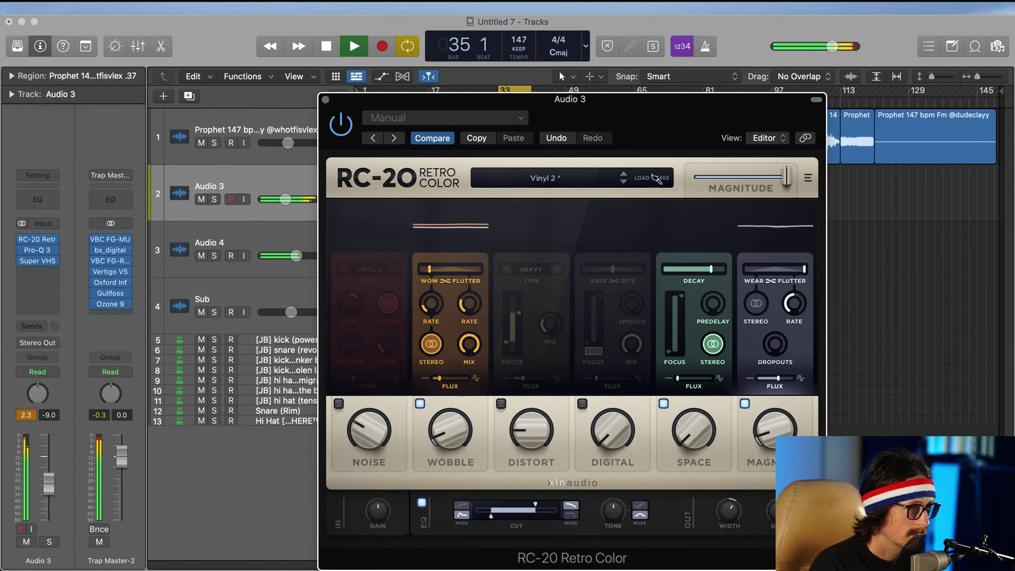
Step: Set RC-20's Space to 43%, decay to 70% and predelay to 34 ms, raise its flux, narrow its focus range, and close RC-20
left_click_drag(672, 123, 492, 106)
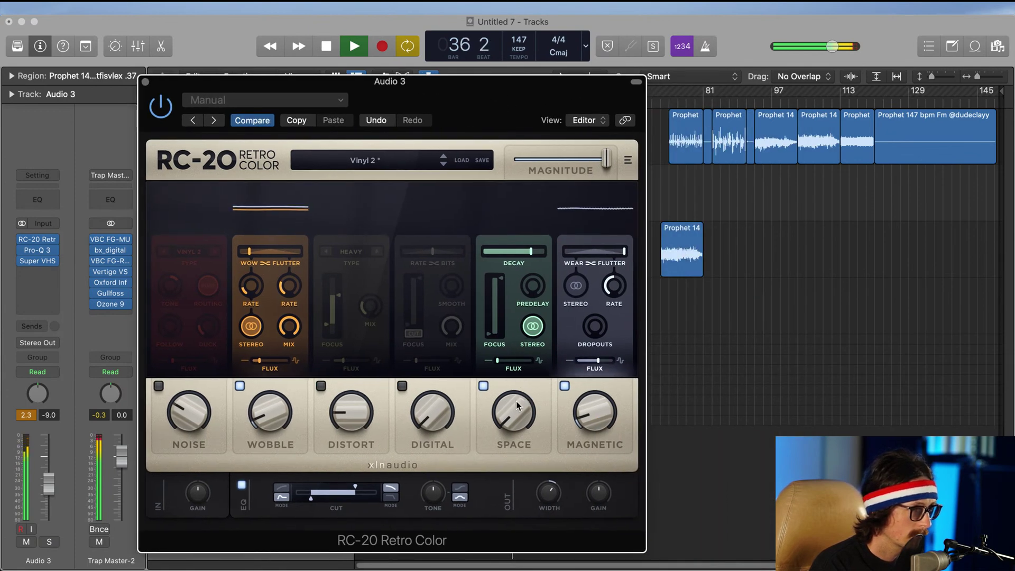
left_click_drag(518, 406, 522, 297)
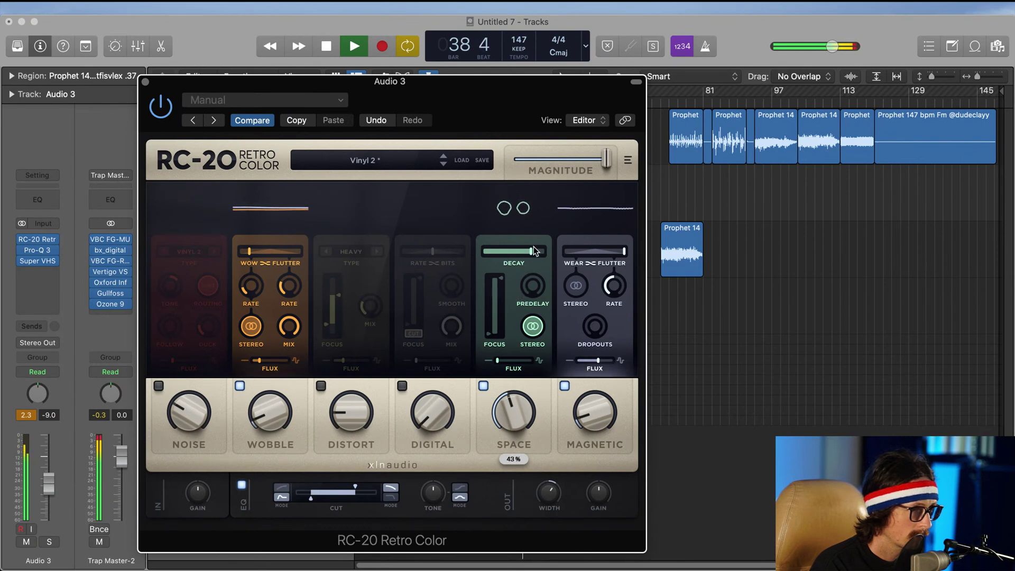
left_click_drag(533, 251, 530, 252)
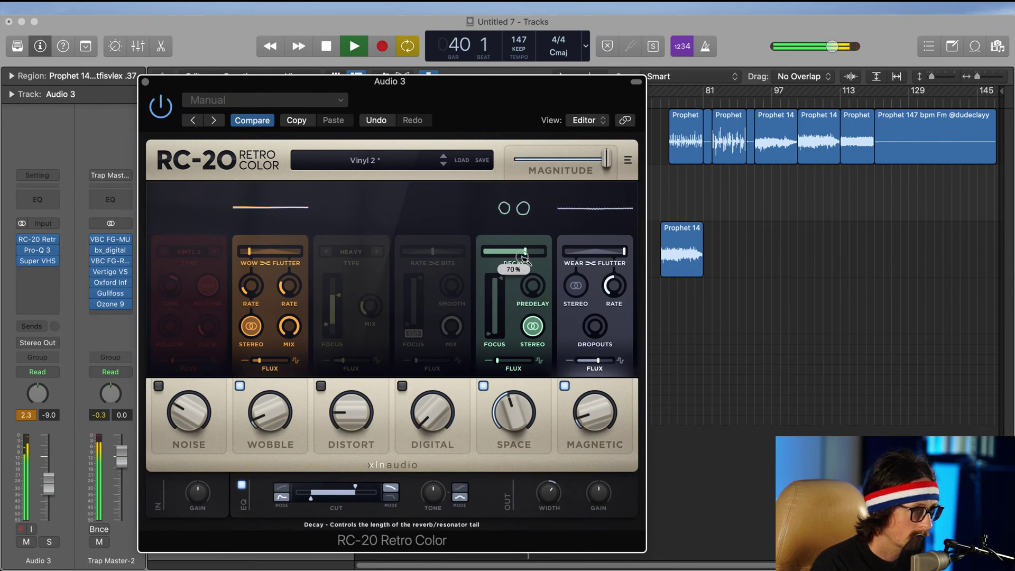
left_click_drag(542, 294, 533, 264)
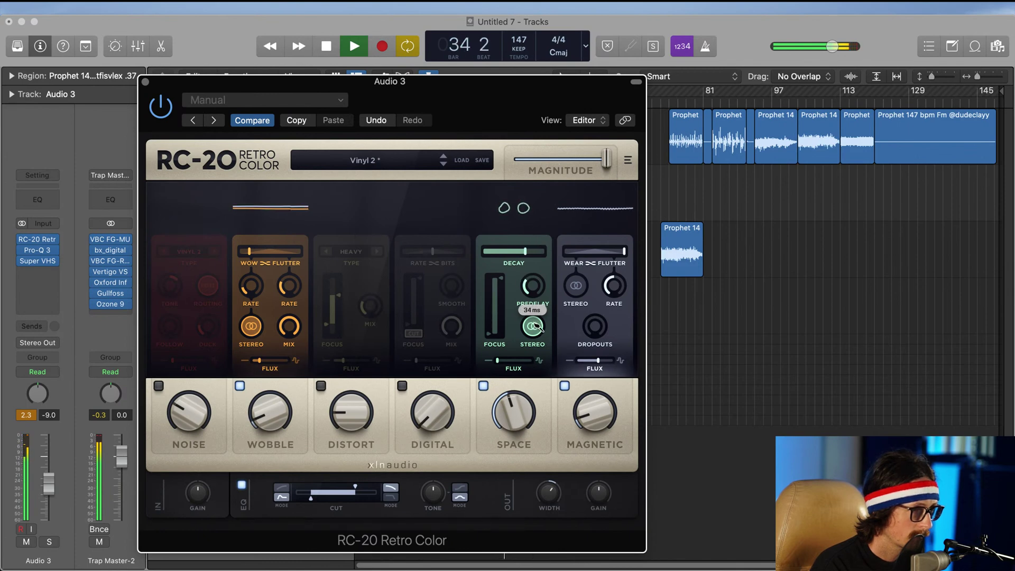
mouse_move(499, 361)
left_click_drag(499, 362, 521, 360)
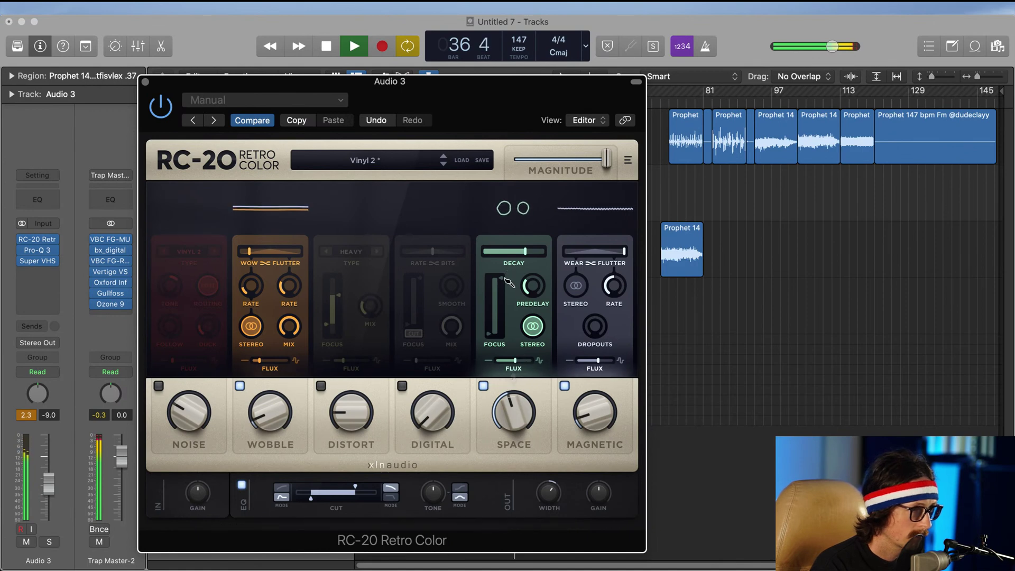
mouse_move(501, 286)
left_click_drag(501, 291, 492, 332)
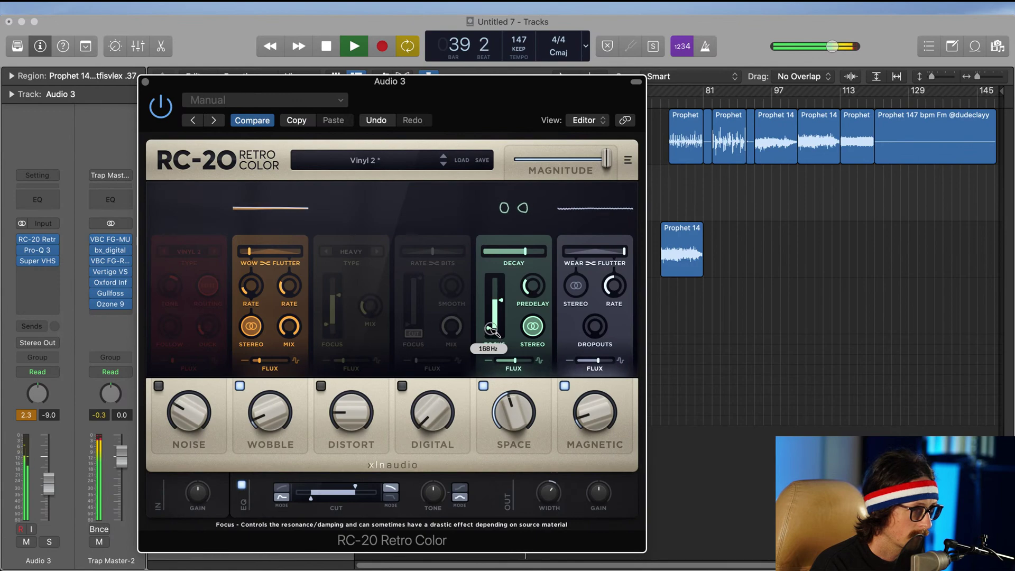
key("super+w")
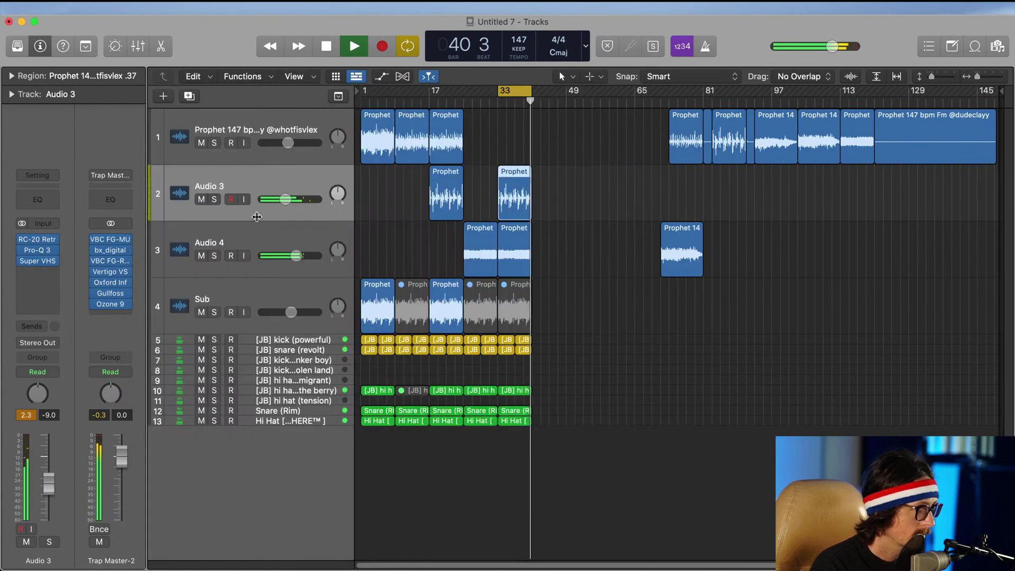
Step: Extend the cycle range back to just before bar 17, restart playback there and lower Audio 3's volume to -10.0 dB
left_click_drag(499, 100, 426, 101)
key("space")
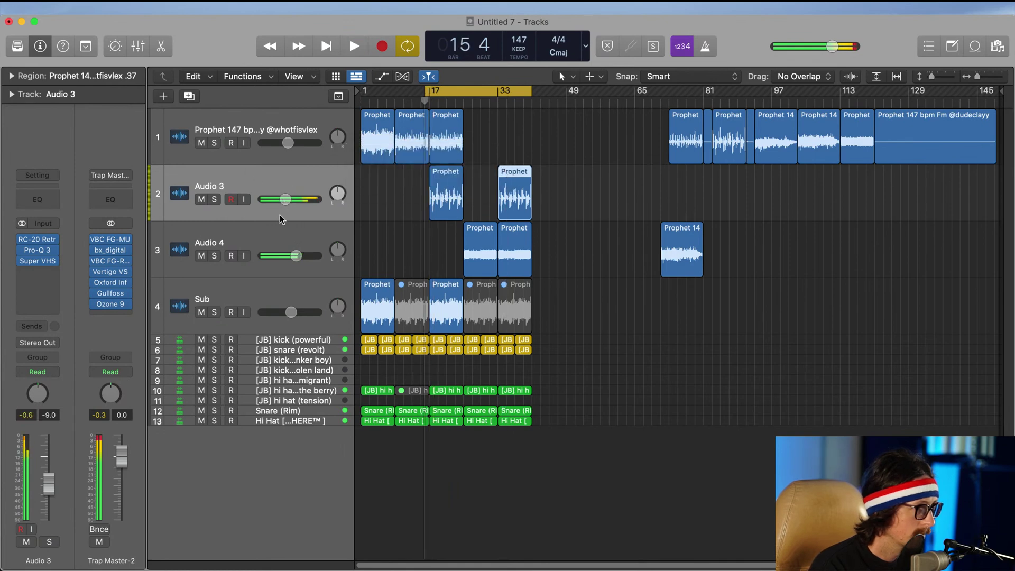
key("space")
left_click(280, 220)
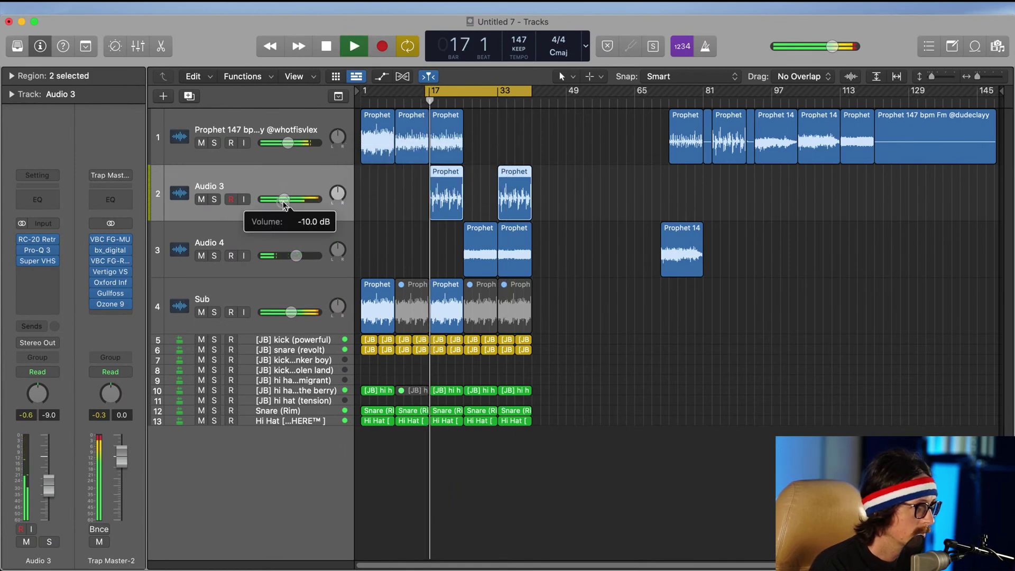
Step: Set the first Prophet track's volume to -4.4 dB, Audio 3 to -14.8 dB and Audio 4 to -0.8 dB
left_click_drag(287, 143, 296, 142)
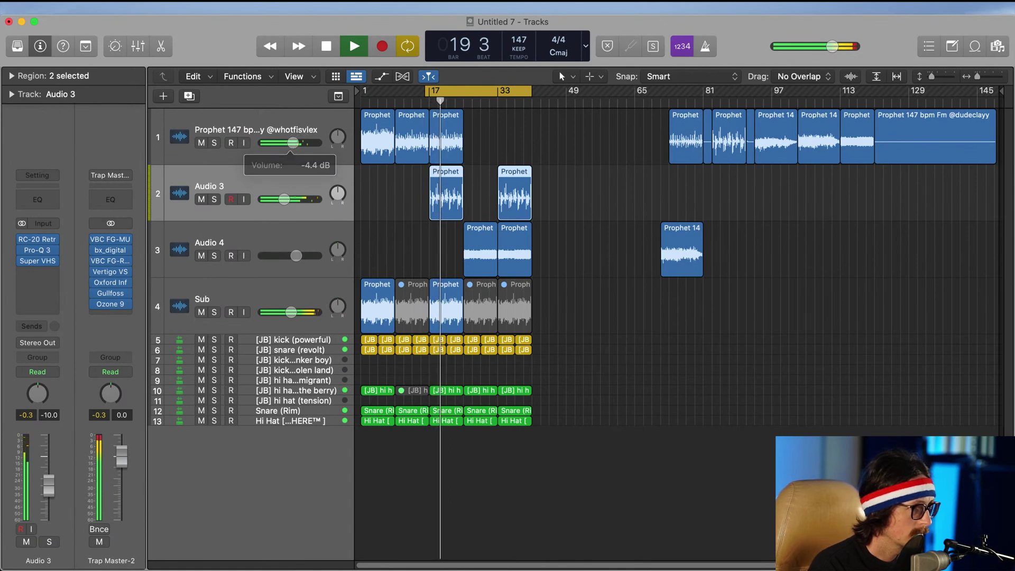
mouse_move(284, 199)
left_mouse_down()
mouse_move(274, 217)
mouse_move(277, 200)
left_mouse_up()
left_click(255, 243)
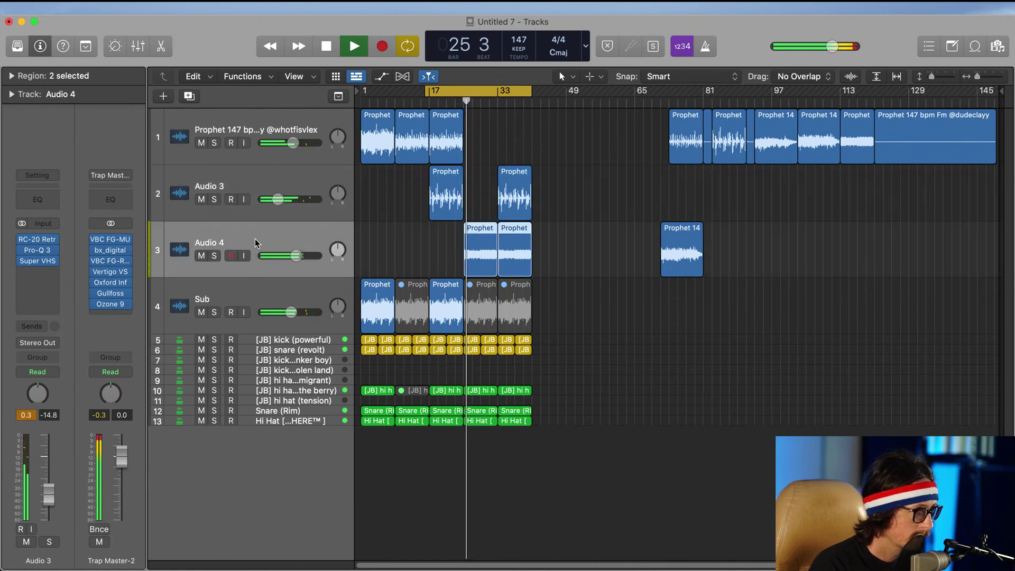
left_click_drag(296, 256, 305, 256)
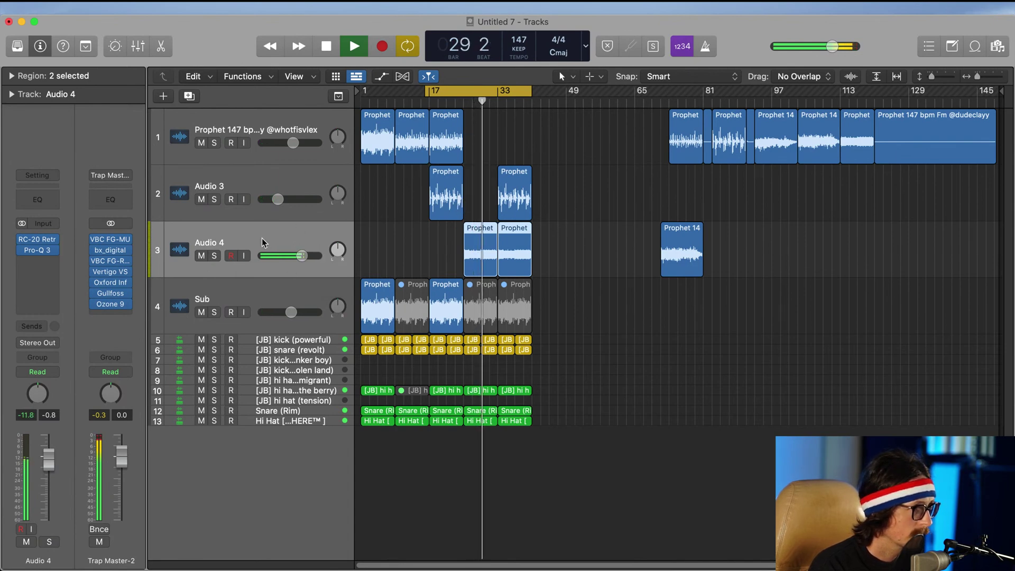
Step: In Audio 4's RC-20, raise the cut filter's upper cutoff to 5554 Hz, set Wobble to 6%, raise Space slightly, and close it
left_click(45, 238)
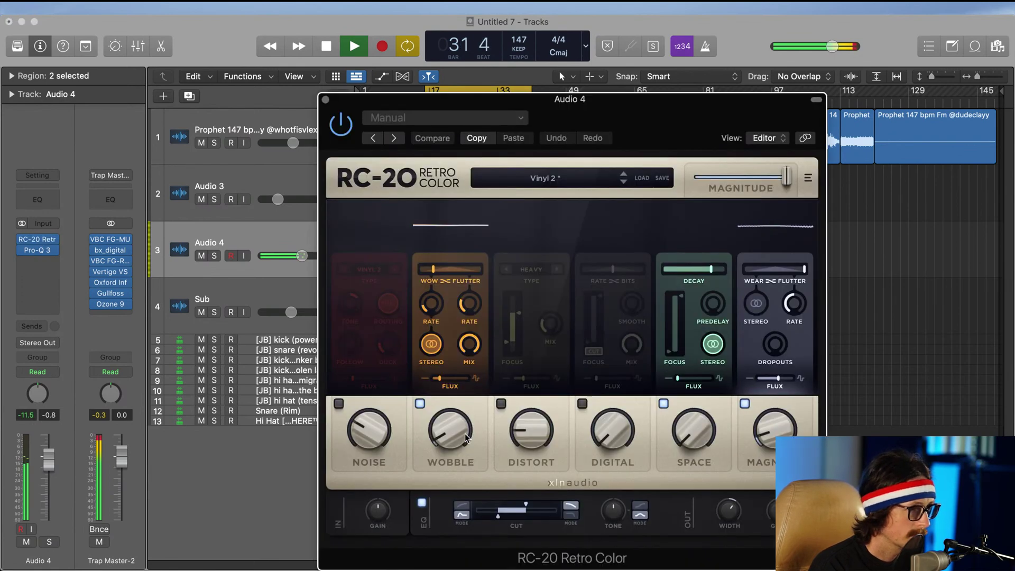
left_click_drag(525, 505, 527, 505)
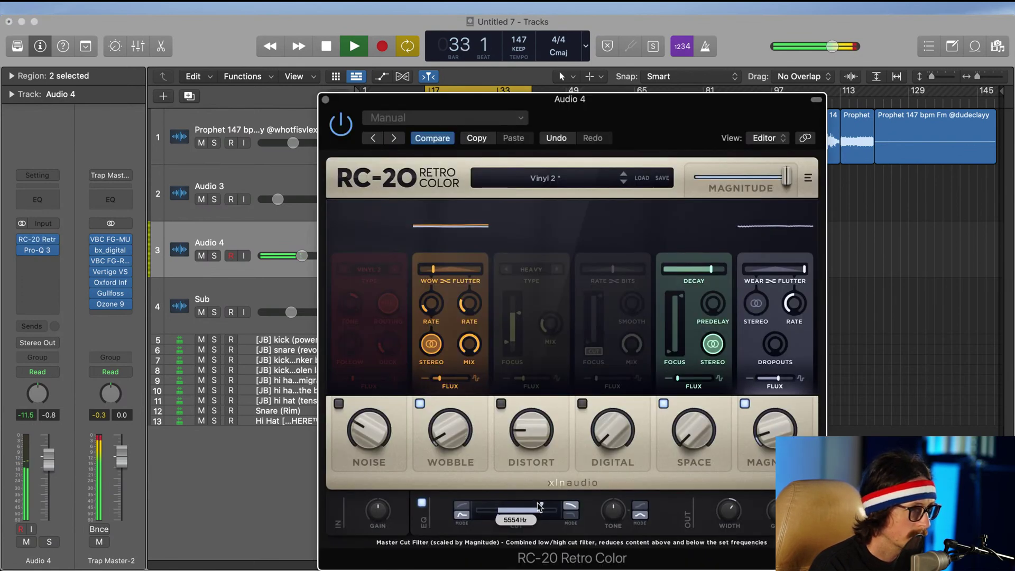
left_click(449, 440)
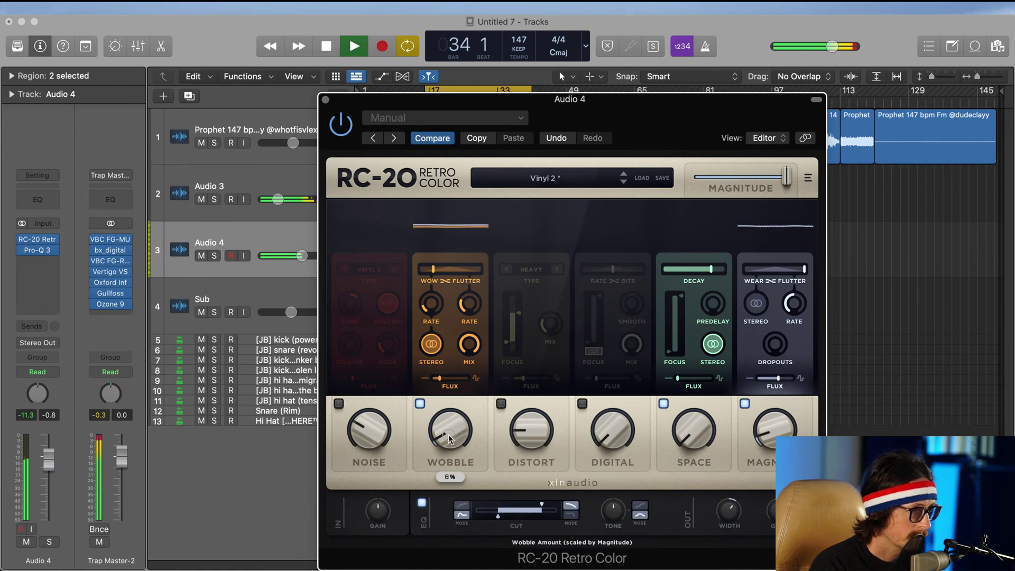
left_click(707, 433)
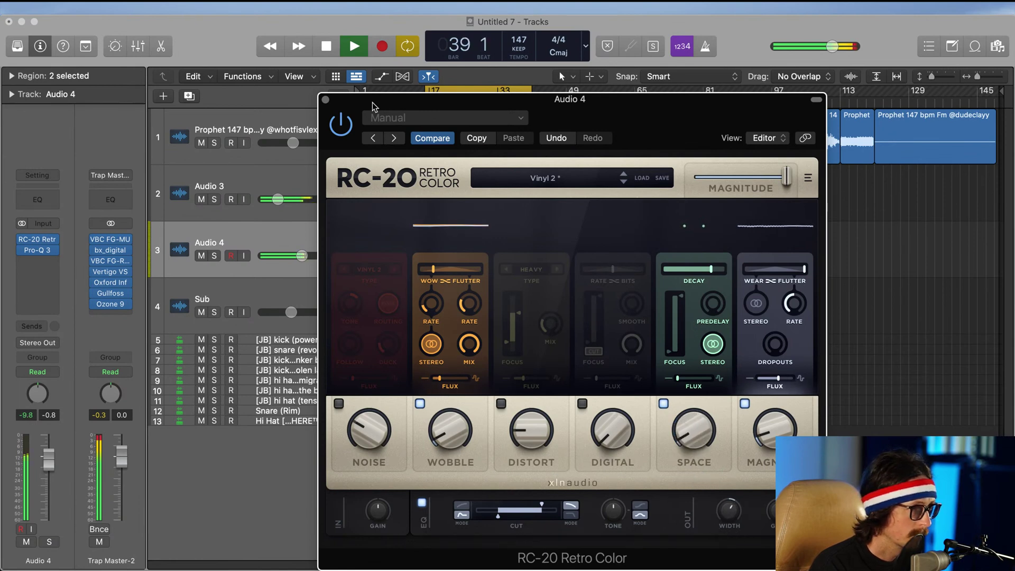
left_click(325, 99)
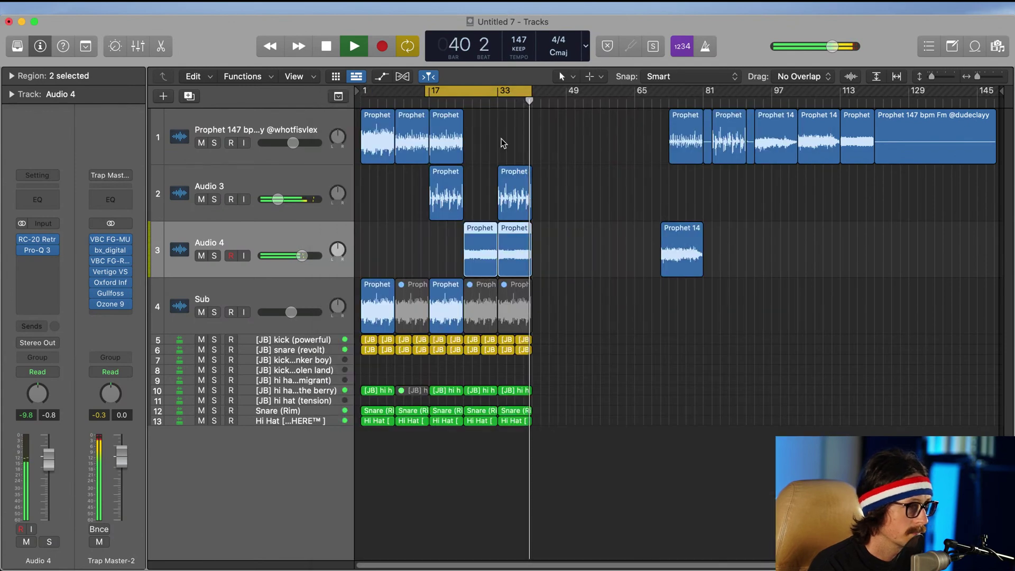
Step: Set the [JB] hi hat on track 10 to -3.4 dB, and select the Snare (Rim) and Hi Hat tracks in turn
left_click(319, 180)
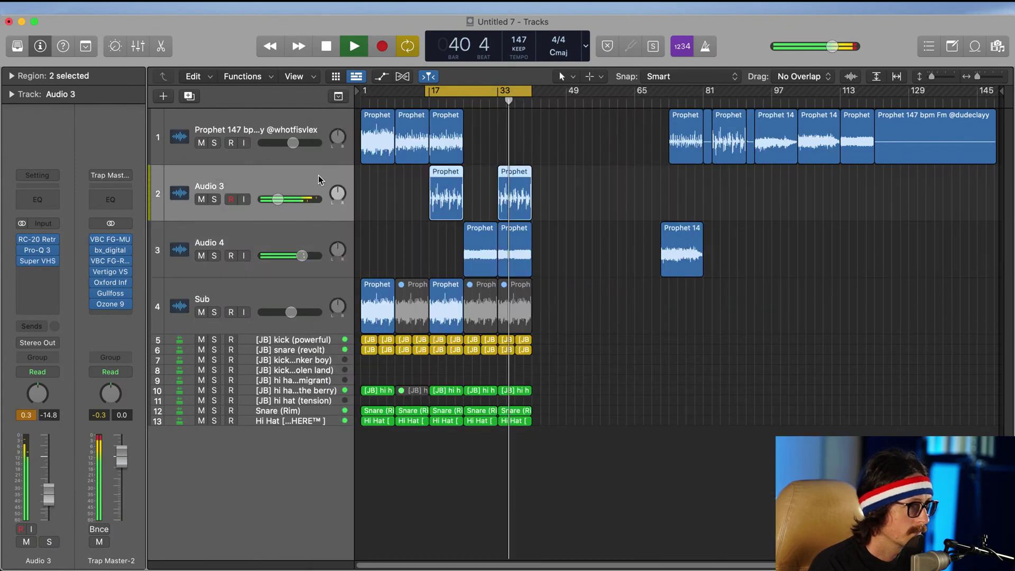
left_click(302, 256)
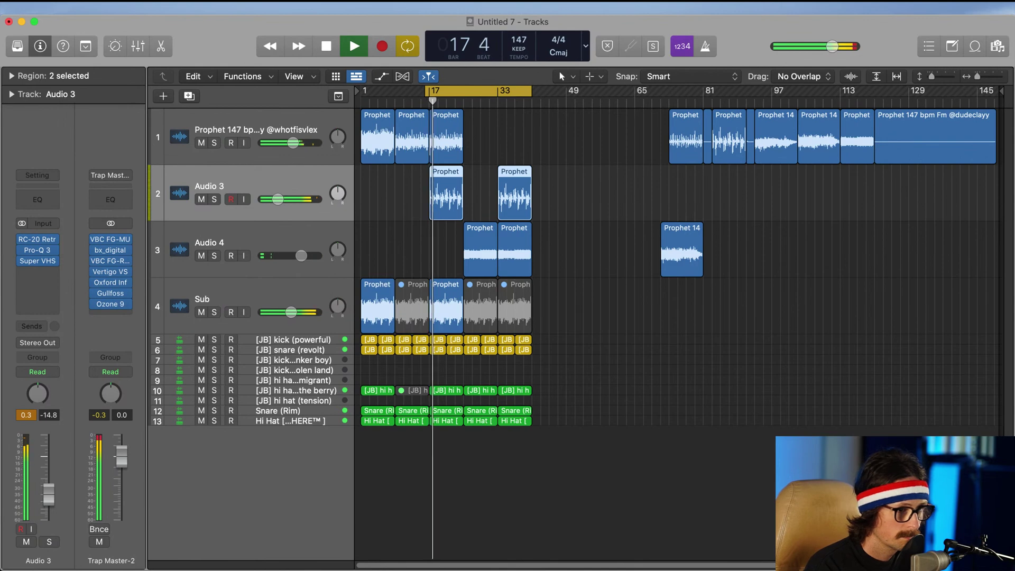
left_click(296, 389)
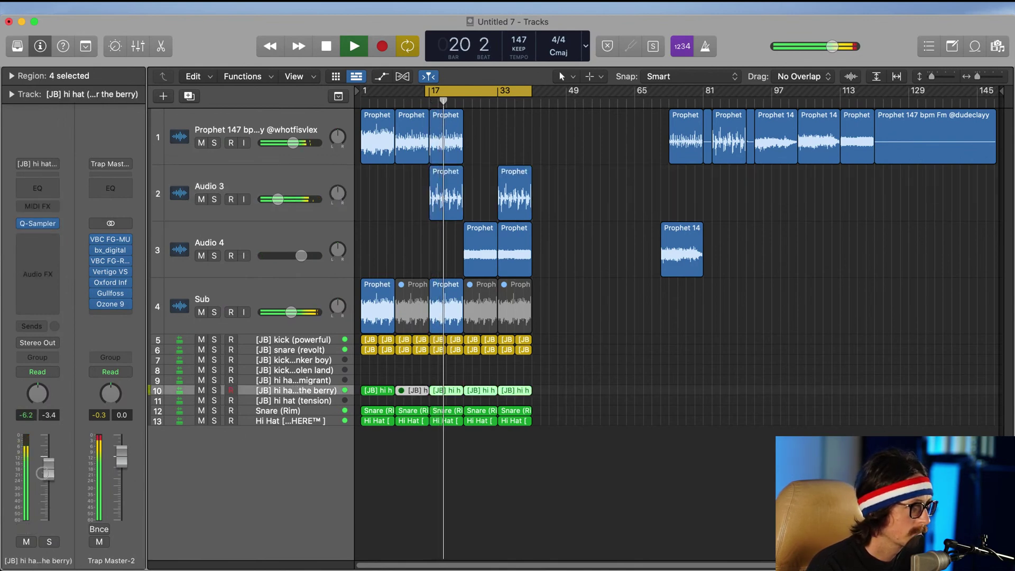
left_click_drag(48, 460, 45, 472)
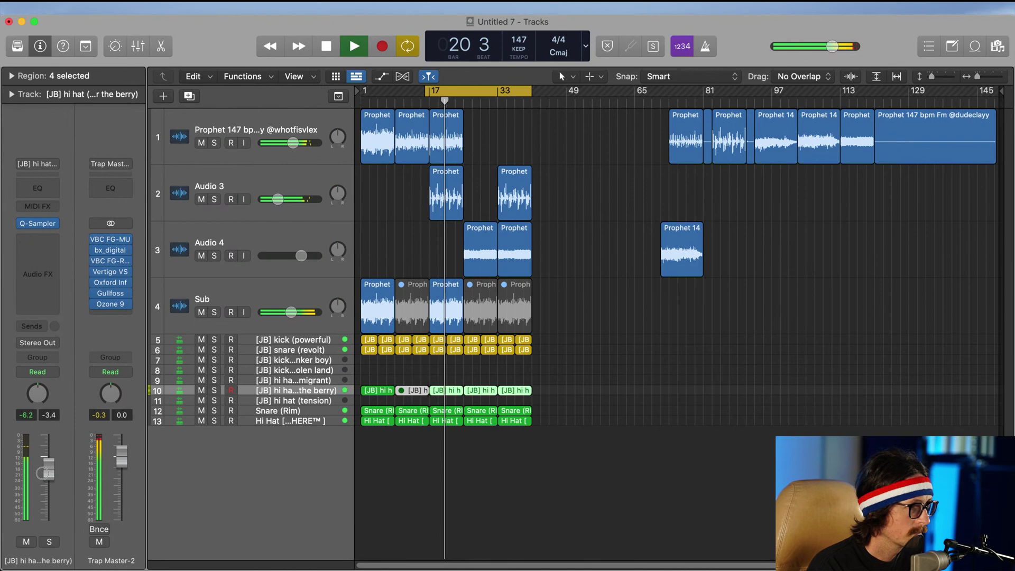
left_click(293, 411)
left_click(279, 421)
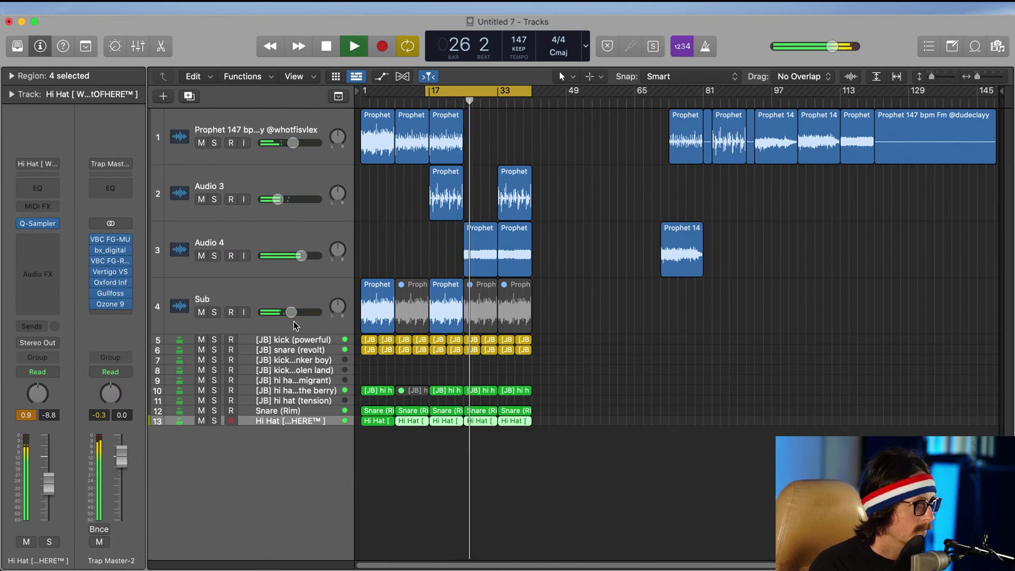
Step: Delete the two Snare (Rim) regions between bars 25 and 41
left_click(297, 340)
left_click(283, 350)
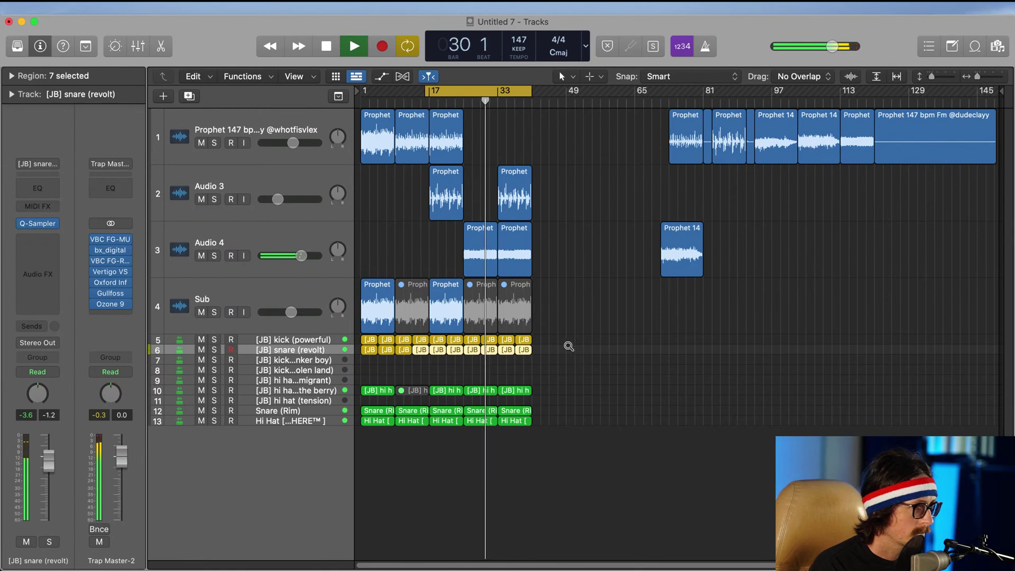
left_click_drag(568, 343, 454, 494, "ctrl+alt")
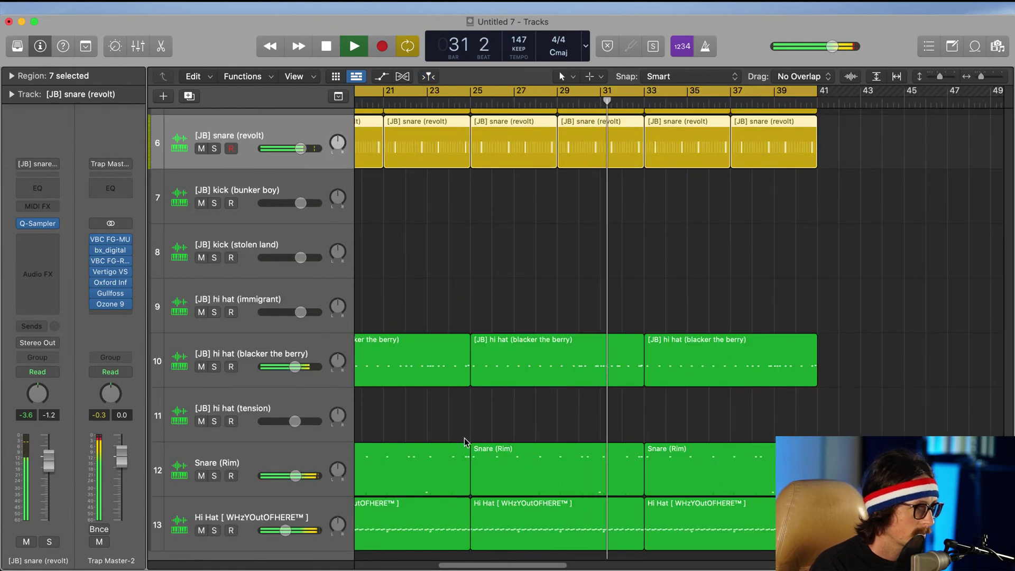
left_click(271, 452)
scroll(530, 449, "down", 2)
scroll(531, 449, "down", 2)
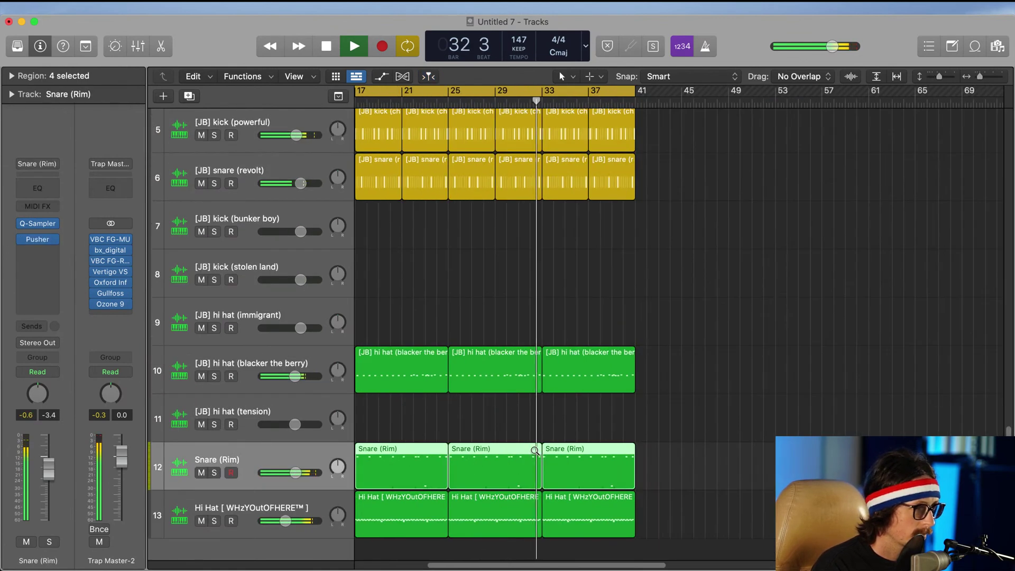
scroll(585, 426, "down", 2)
left_click_drag(588, 453, 450, 467)
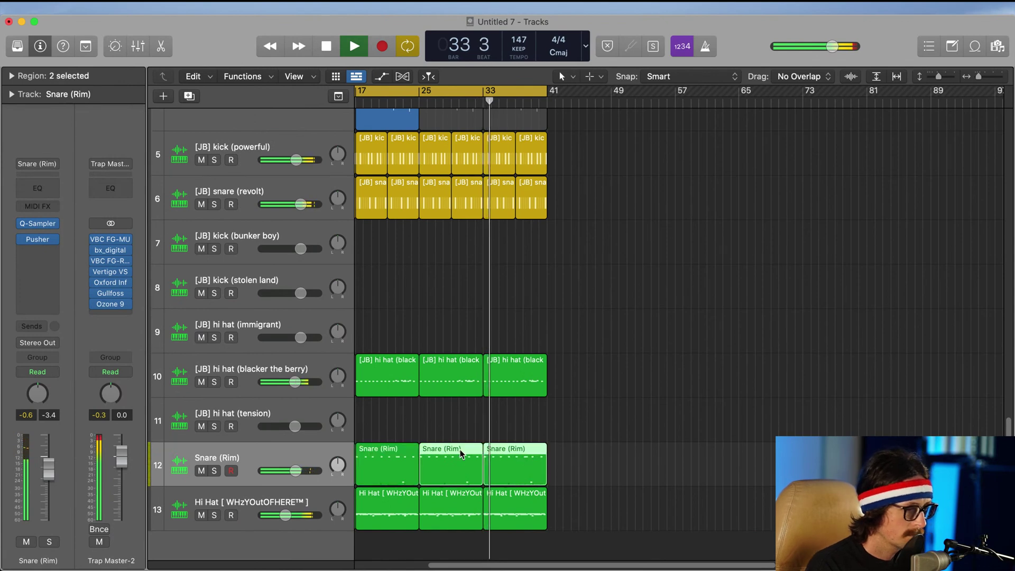
key("Delete")
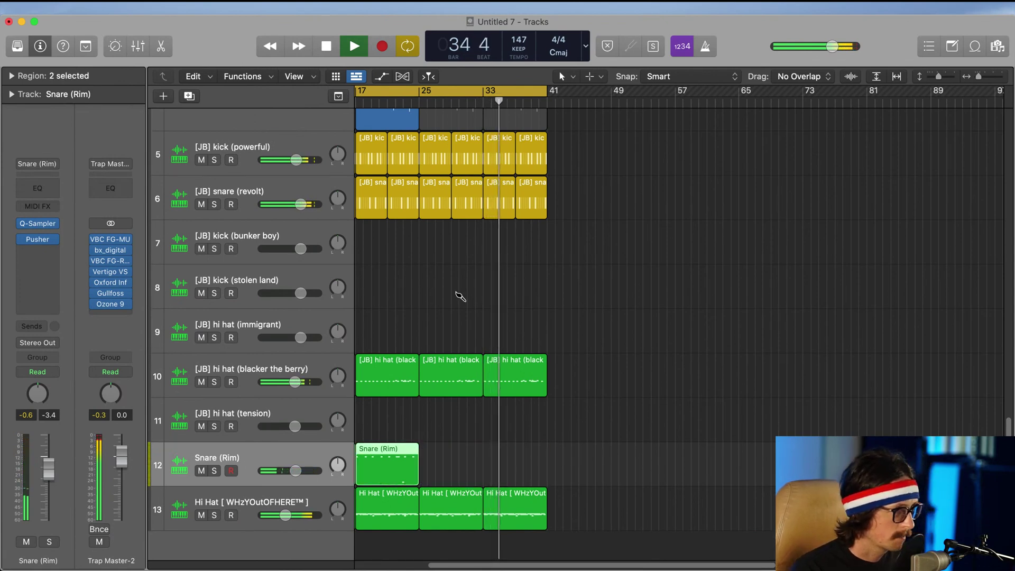
Step: Set the cycle range to bars 25 through 41, listen to the section without the rim snare, and stop playback
left_click(422, 93)
left_click_drag(423, 93, 547, 93)
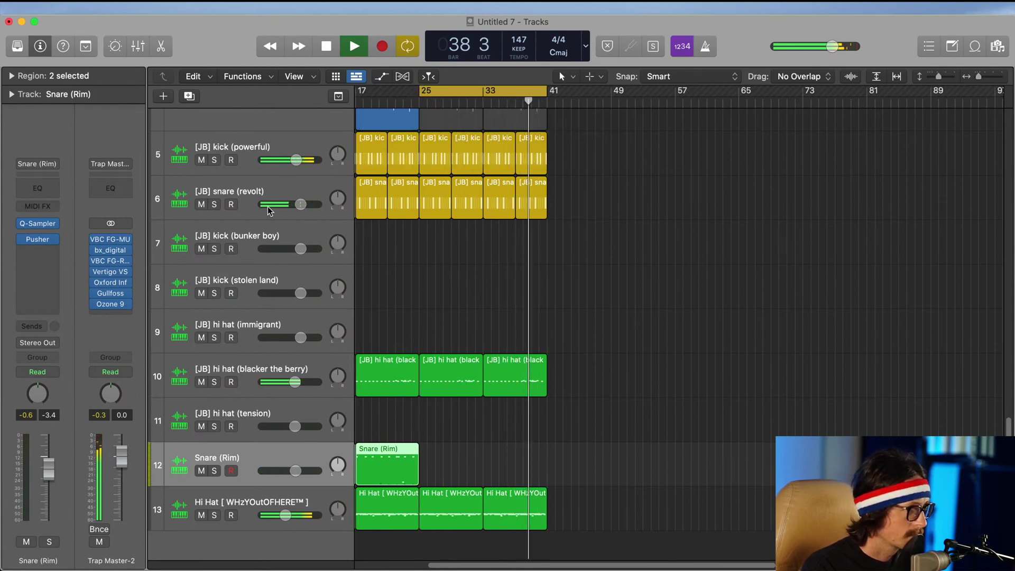
left_click(426, 315, "ctrl+alt")
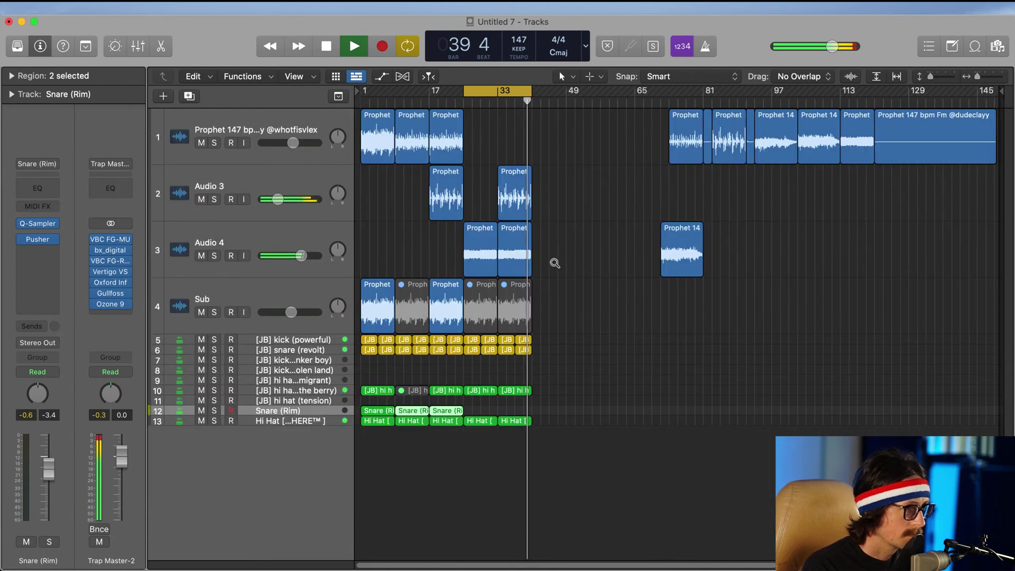
key("space")
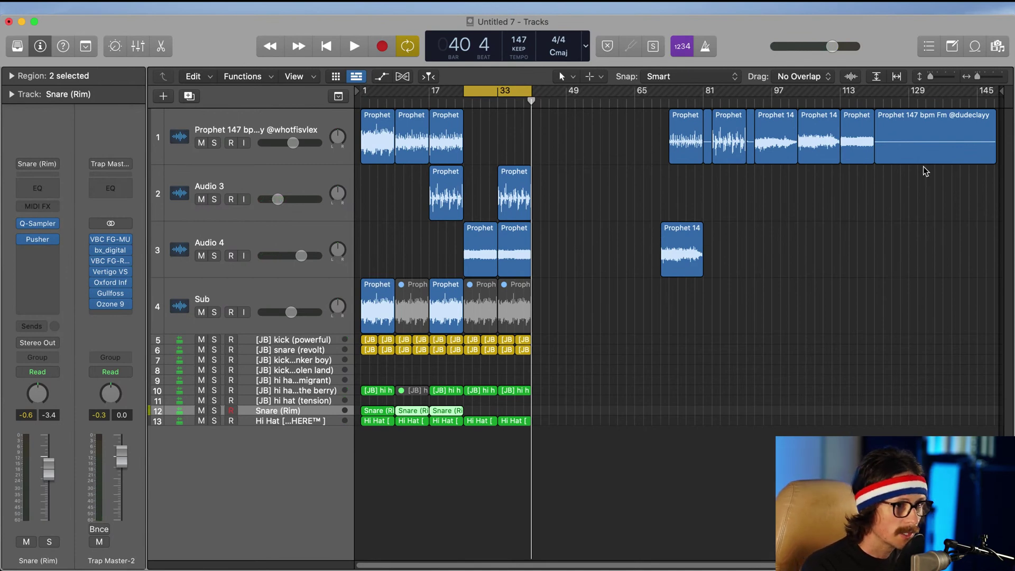
Step: Show the file browser and open the 808s folder of the BeatGang-BLM Drumkit
left_click(636, 230)
key("f")
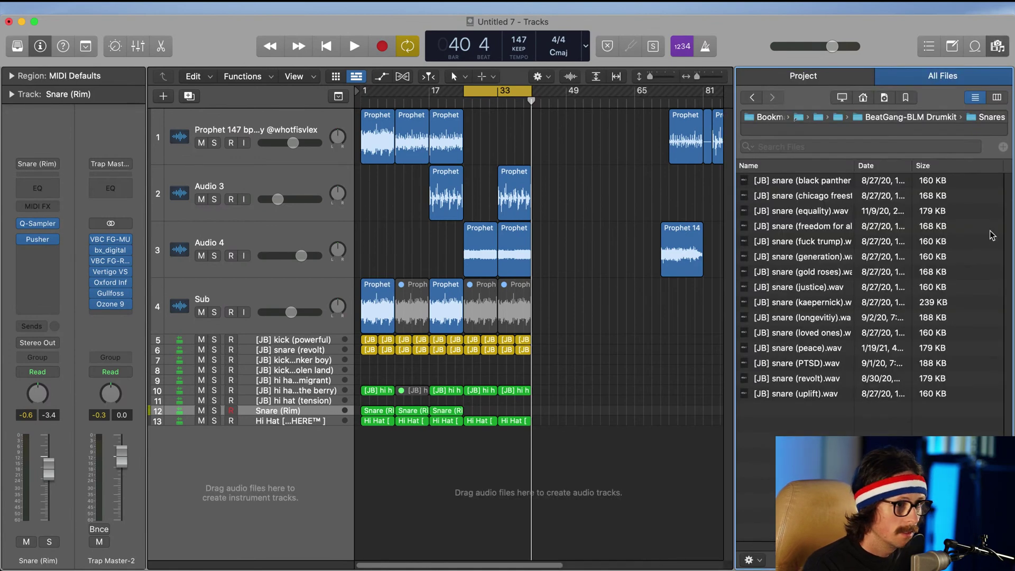
left_click(848, 122)
double_click(793, 181)
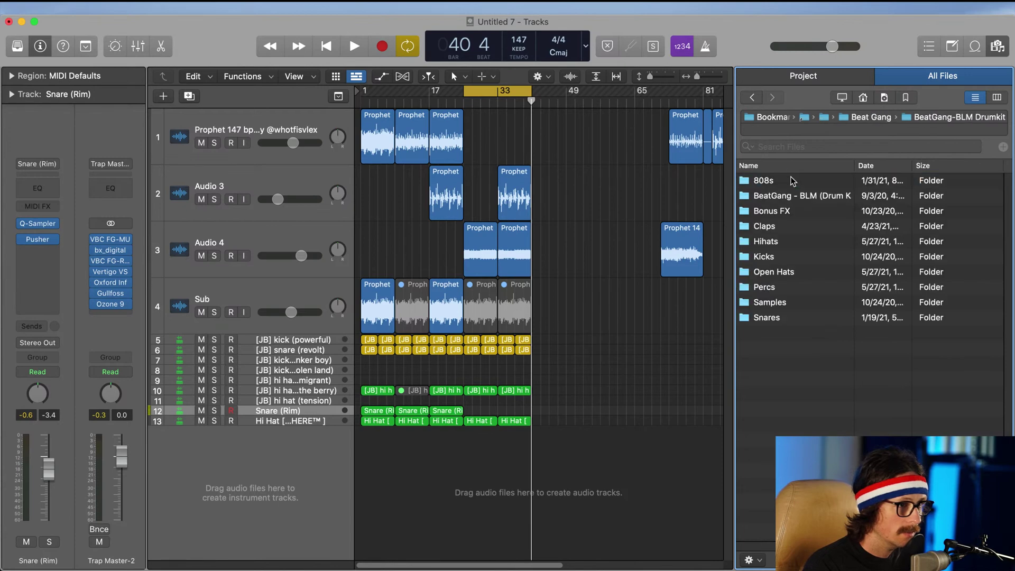
double_click(761, 184)
Step: Audition the 808 samples one after another, from [JB] 808 (air out).wav to [JB] 808 (sweeter the juice).wav
left_click(797, 182)
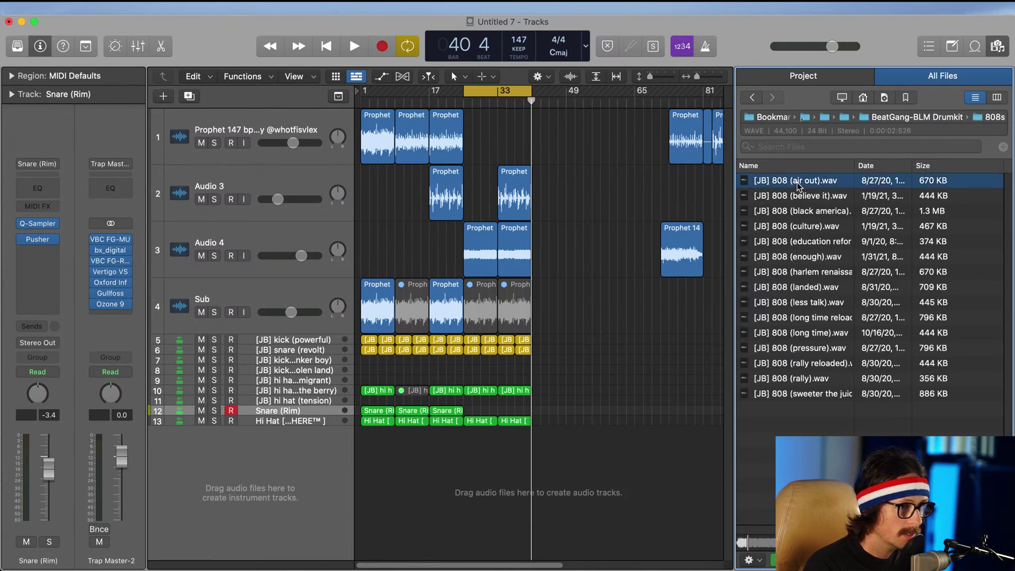
key("Down")
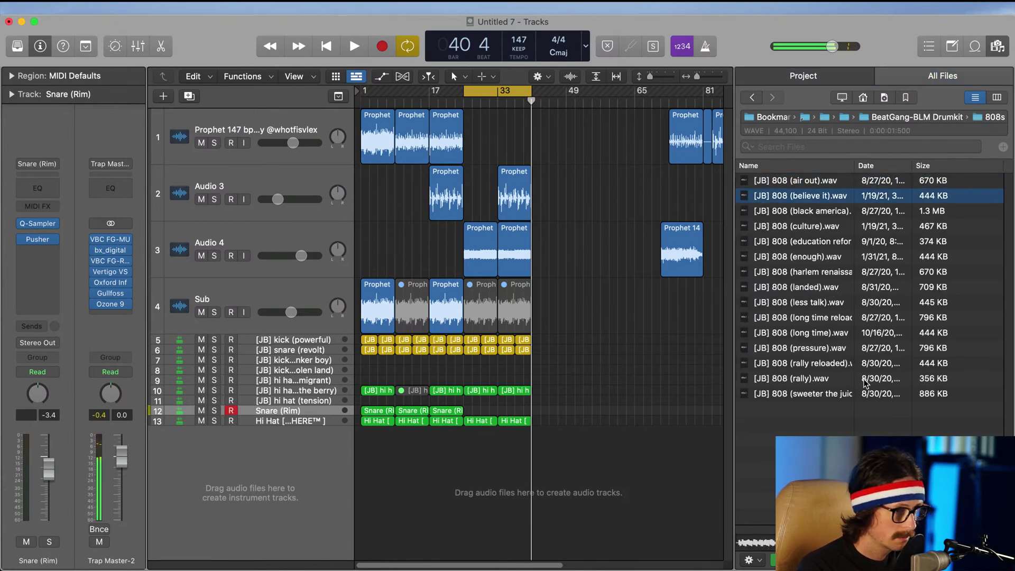
left_click(813, 212)
key("Down")
key("Down")
key("Down")
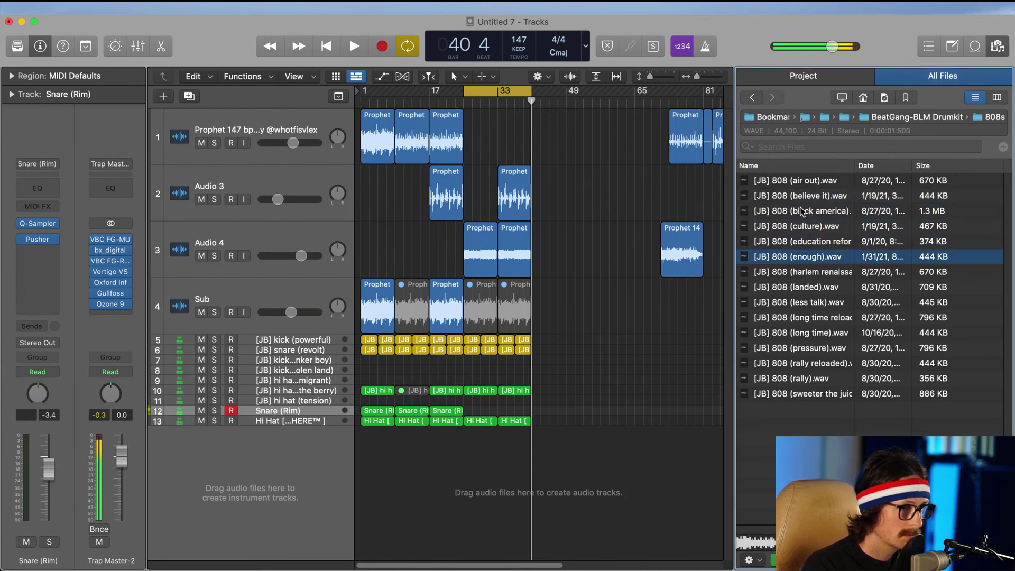
key("Down")
key("Down")
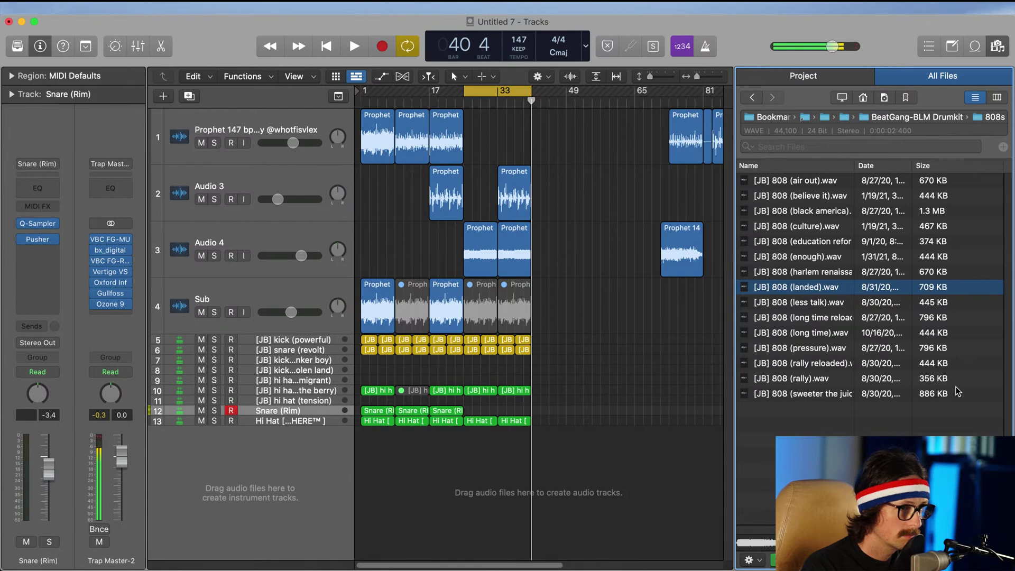
key("Down")
key("Down")
key("Down")
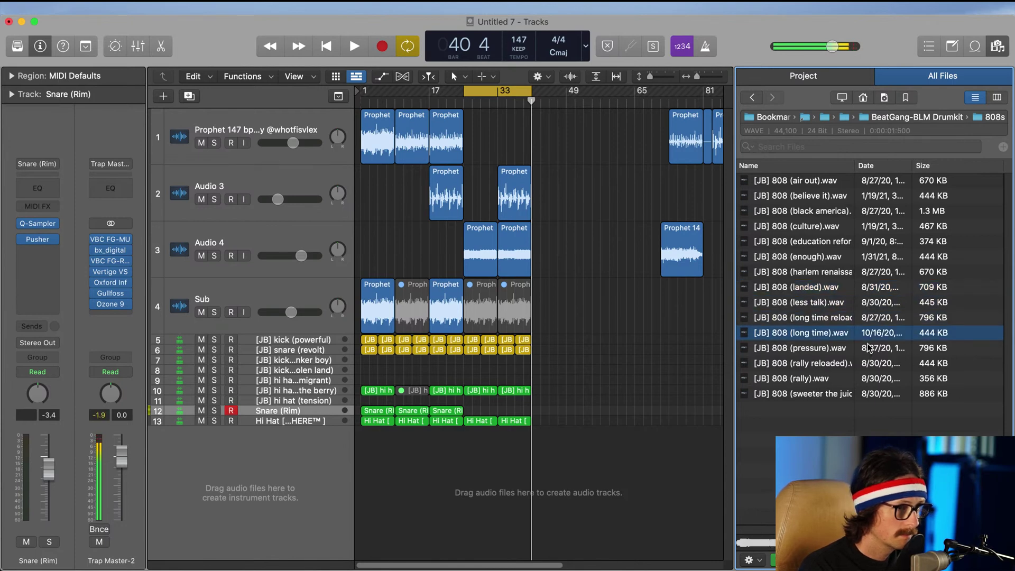
key("Down")
key("Down")
key("Down")
key("Down")
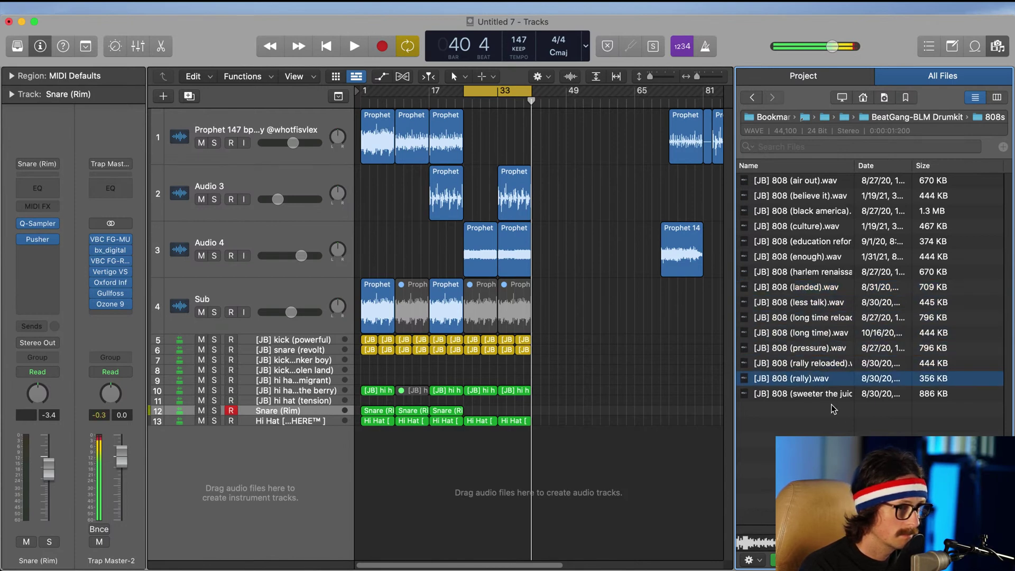
key("Up")
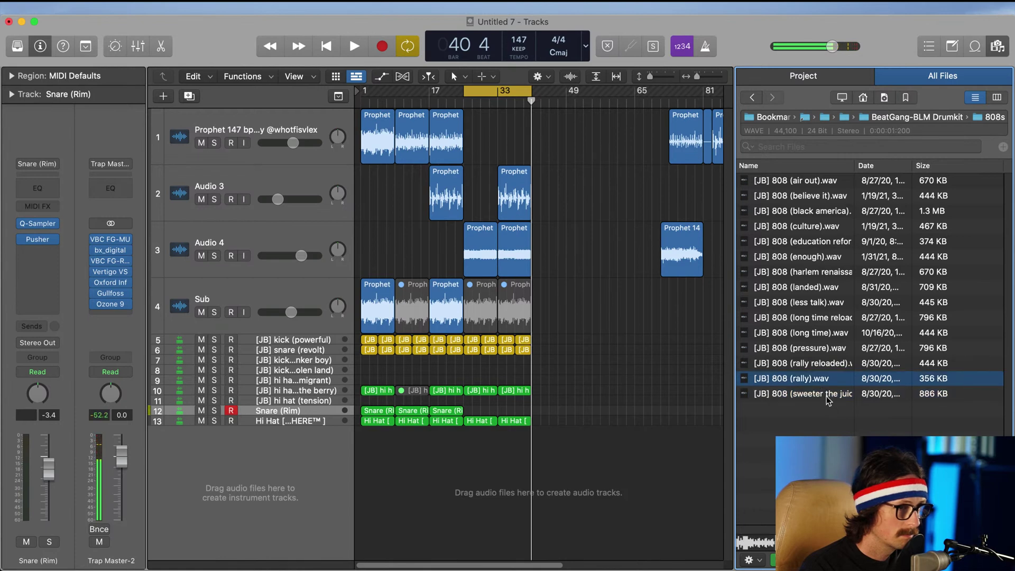
key("Down")
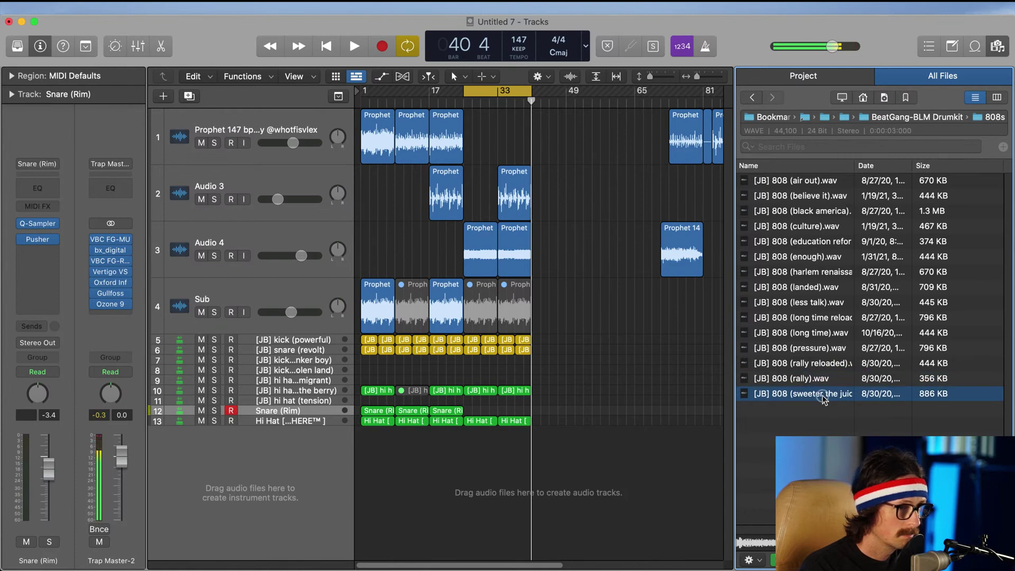
Step: Load [JB] 808 (sweeter the juice).wav on a new Quick Sampler track below the Hi Hat and set its polyphony to Mono
left_click_drag(824, 399, 316, 433)
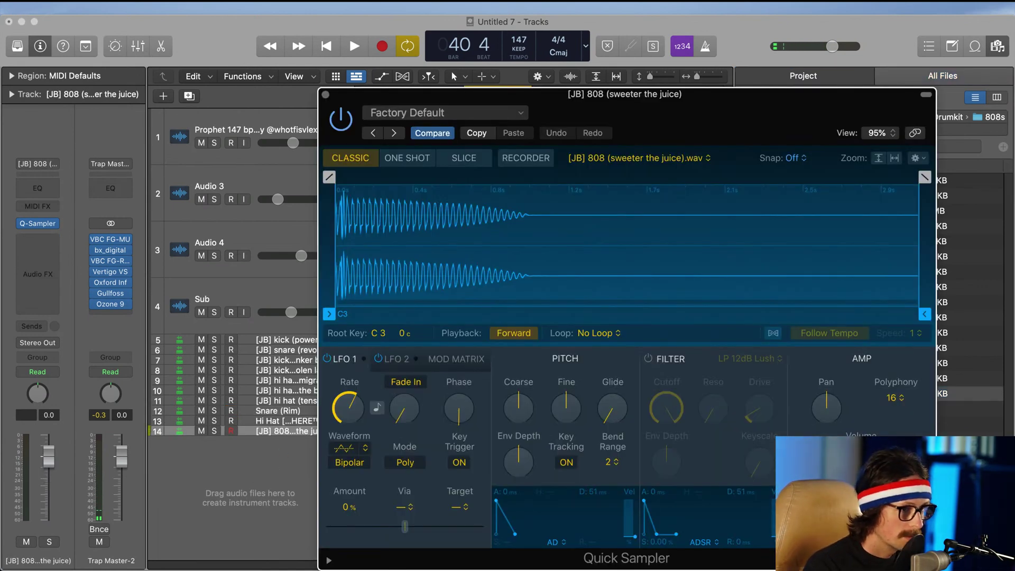
left_click(896, 397)
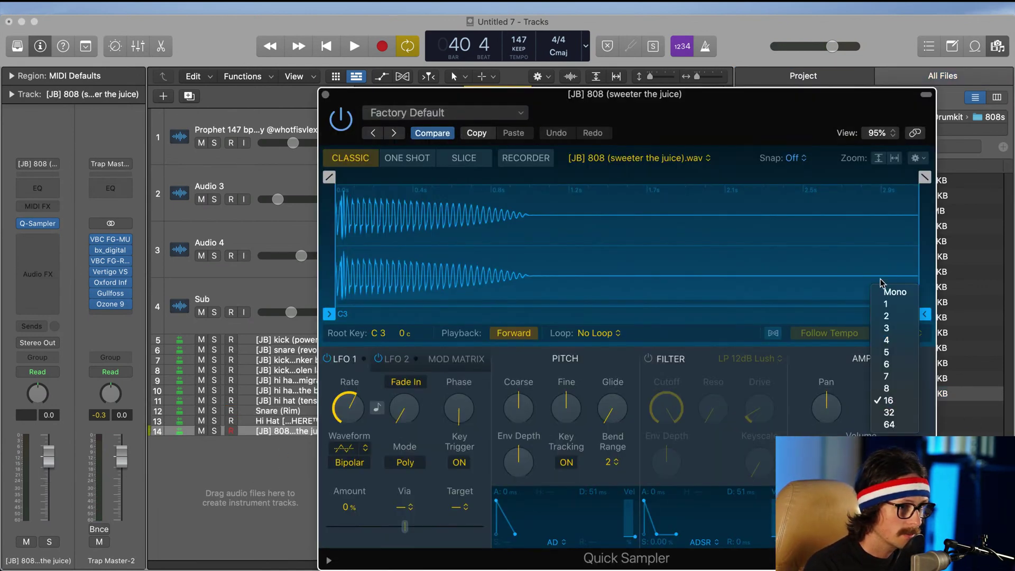
left_click(893, 288)
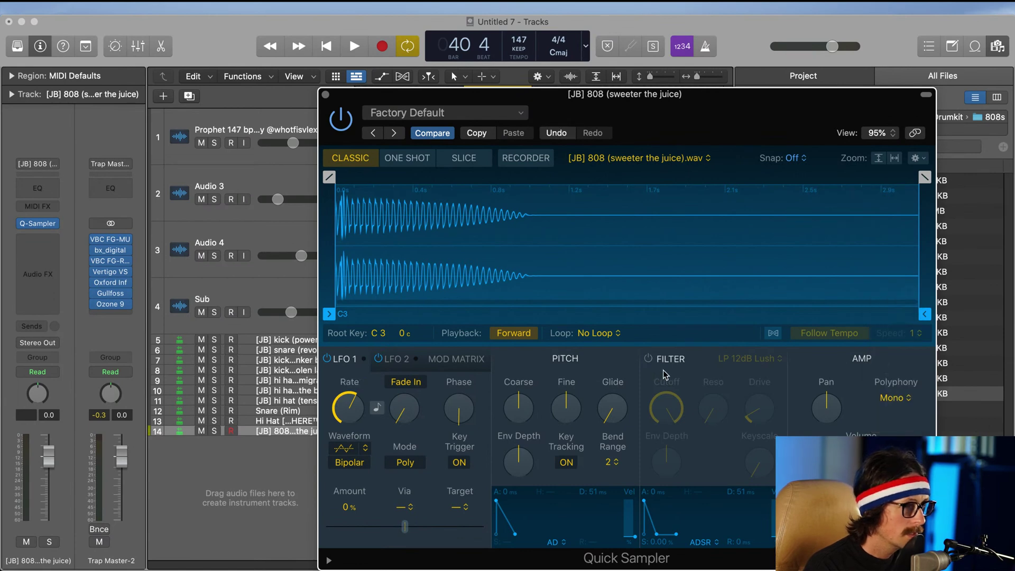
mouse_move(703, 105)
left_mouse_down()
mouse_move(523, 102)
mouse_move(722, 102)
left_mouse_up()
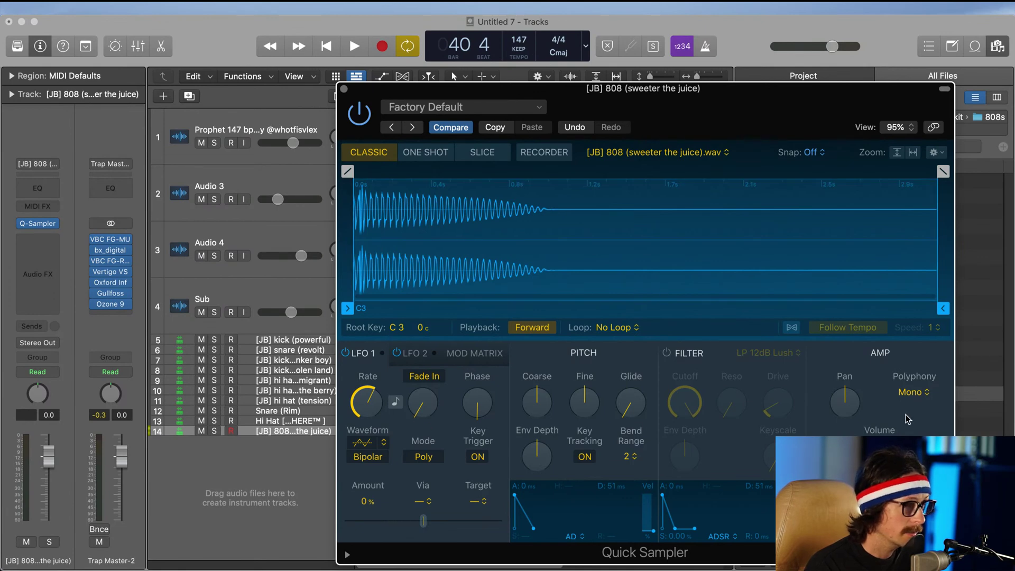
Step: Insert the Tuner on the 808 track's channel strip and play the 808 to check its pitch
left_click(34, 236)
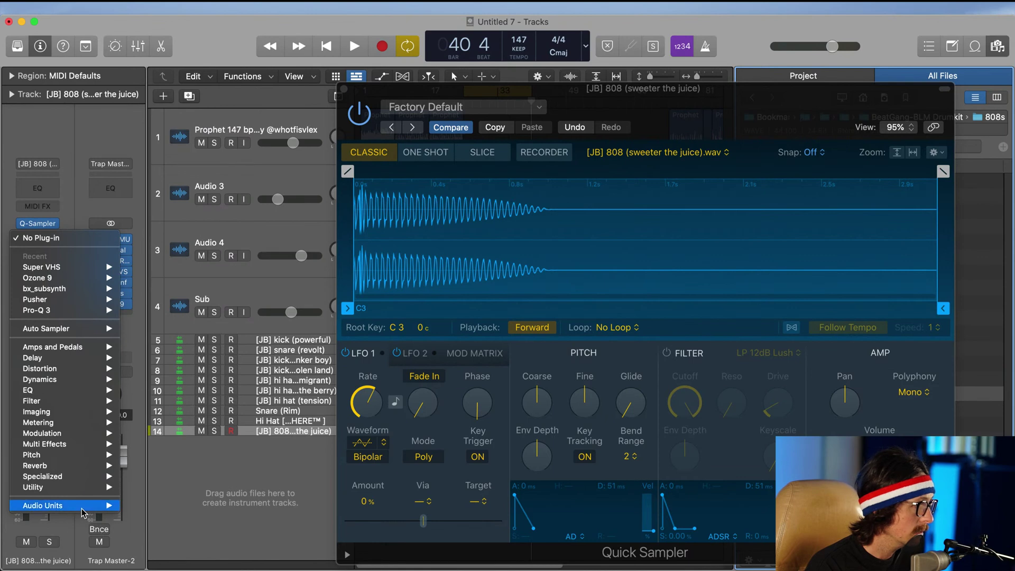
mouse_move(73, 487)
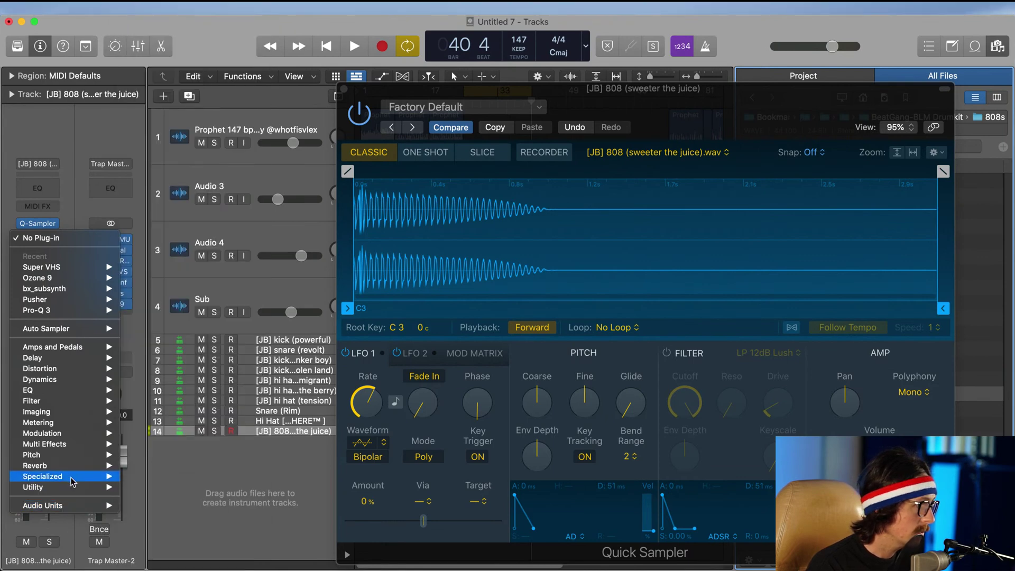
mouse_move(70, 436)
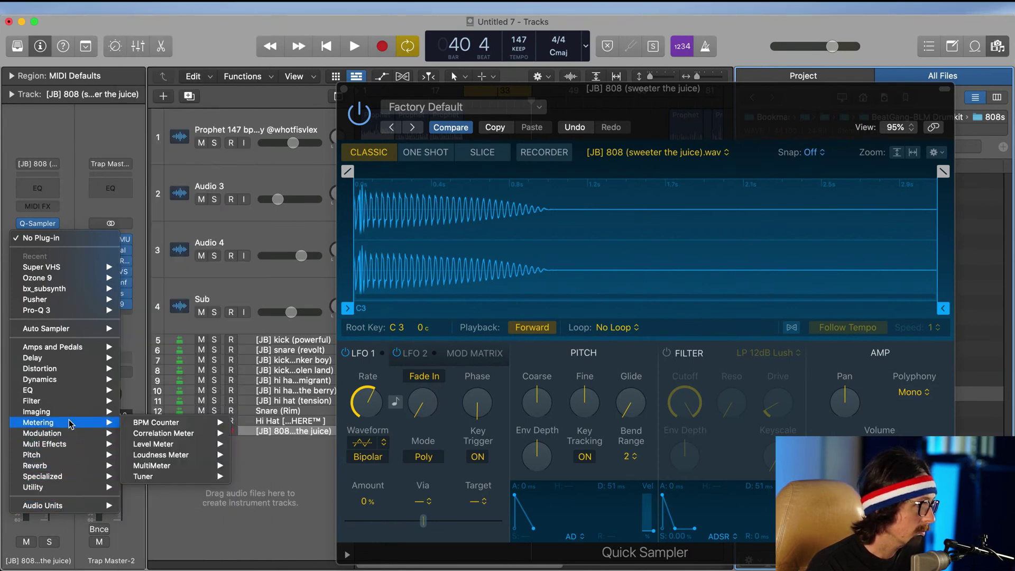
left_click(686, 392)
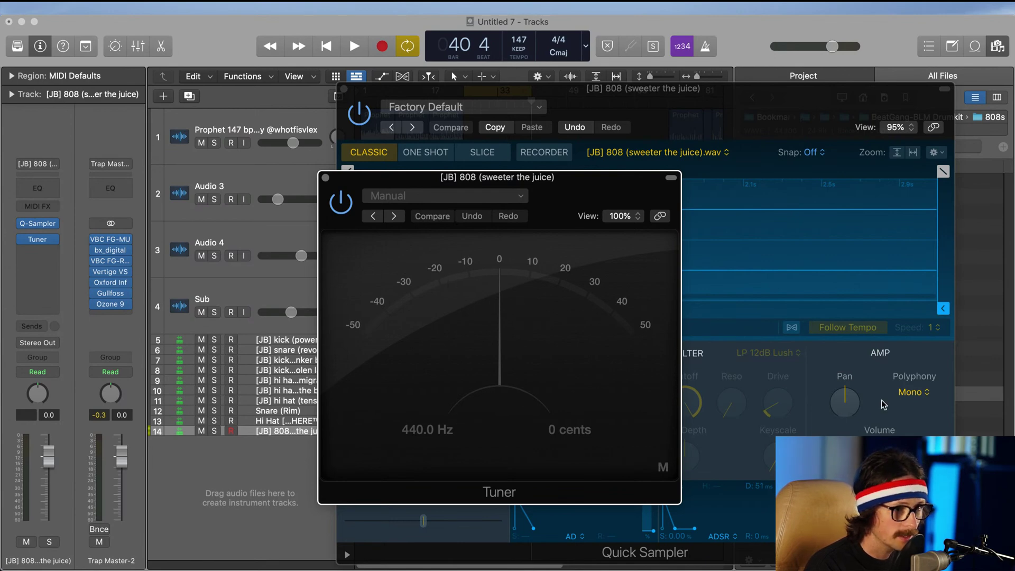
left_click(308, 381)
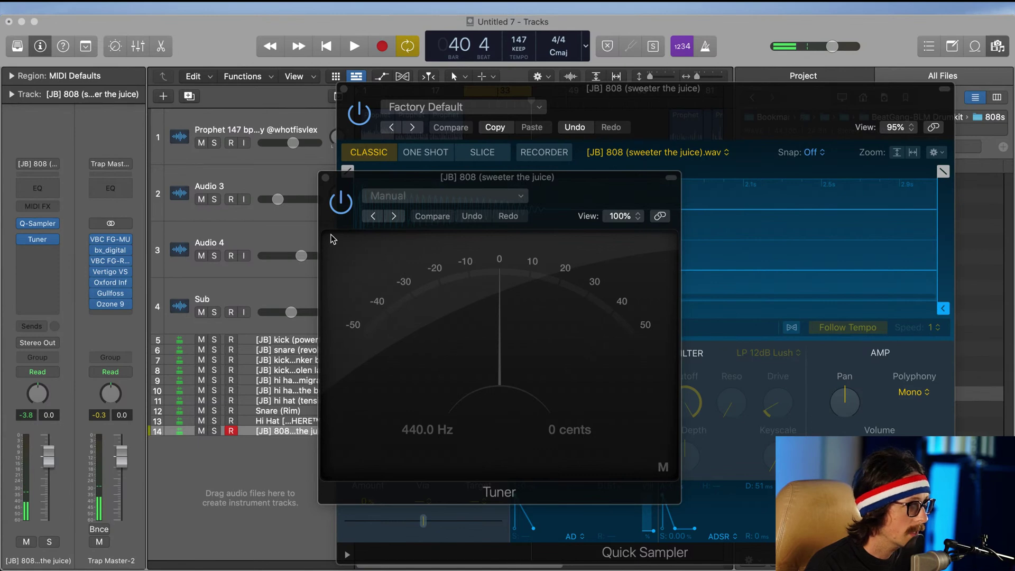
Step: Close the Tuner and remove it from the 808 track's channel strip
left_click(326, 178)
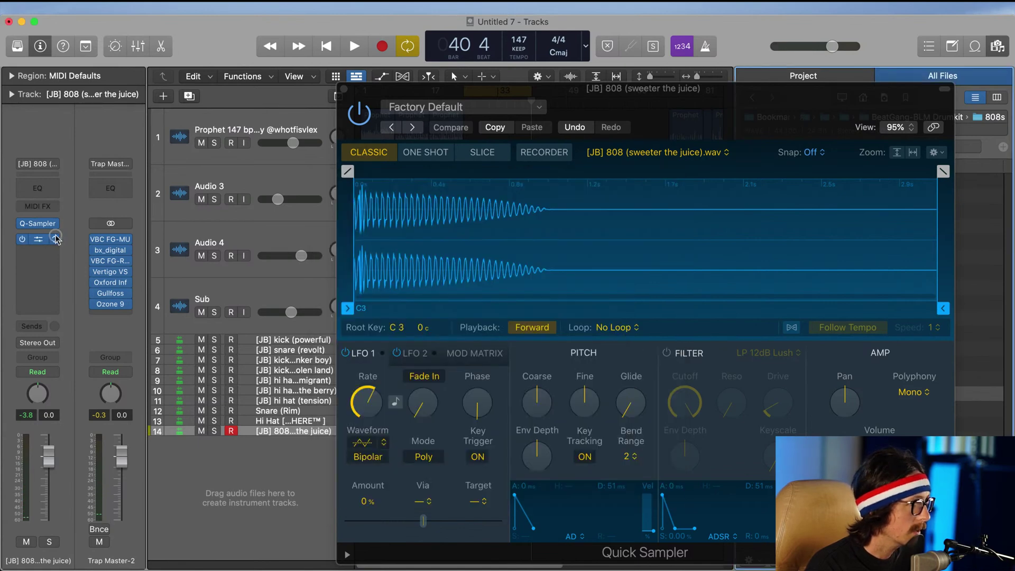
left_click(56, 238)
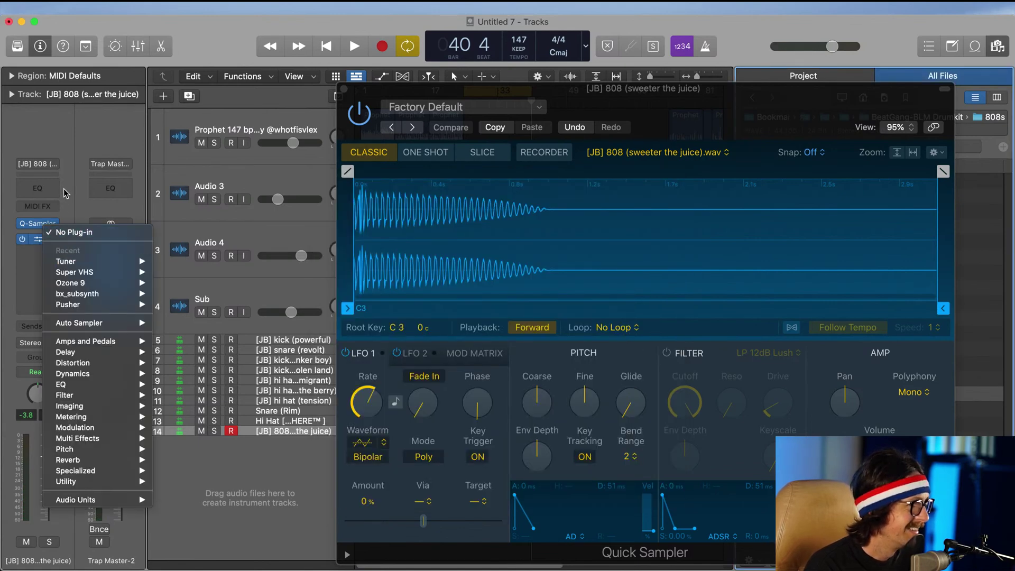
left_click(63, 194)
left_click(53, 239)
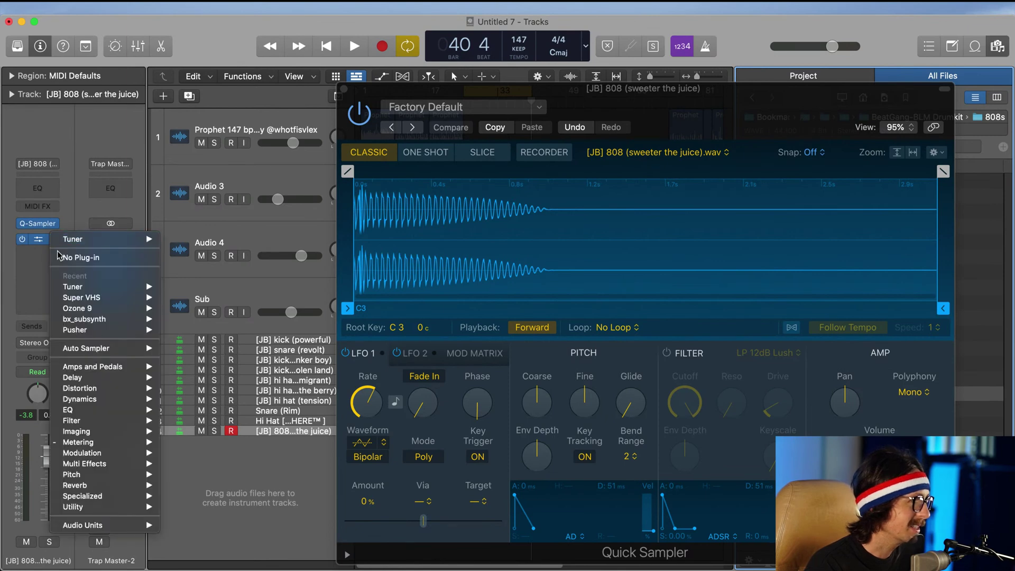
left_click(67, 256)
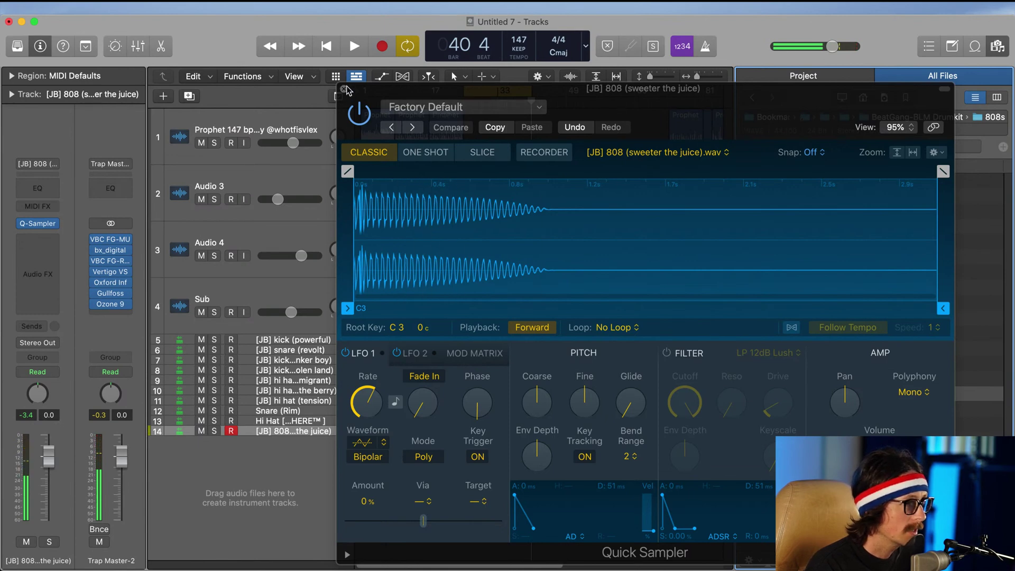
Step: Switch the 808's Quick Sampler to One Shot mode, close it, and move the 808 track directly below the Sub track
left_click(425, 152)
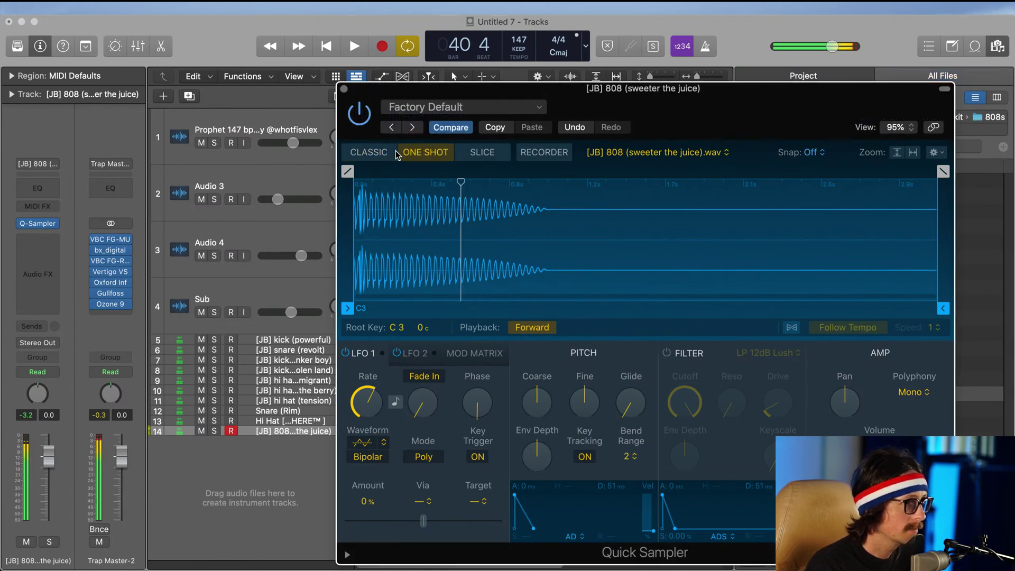
left_click(344, 89)
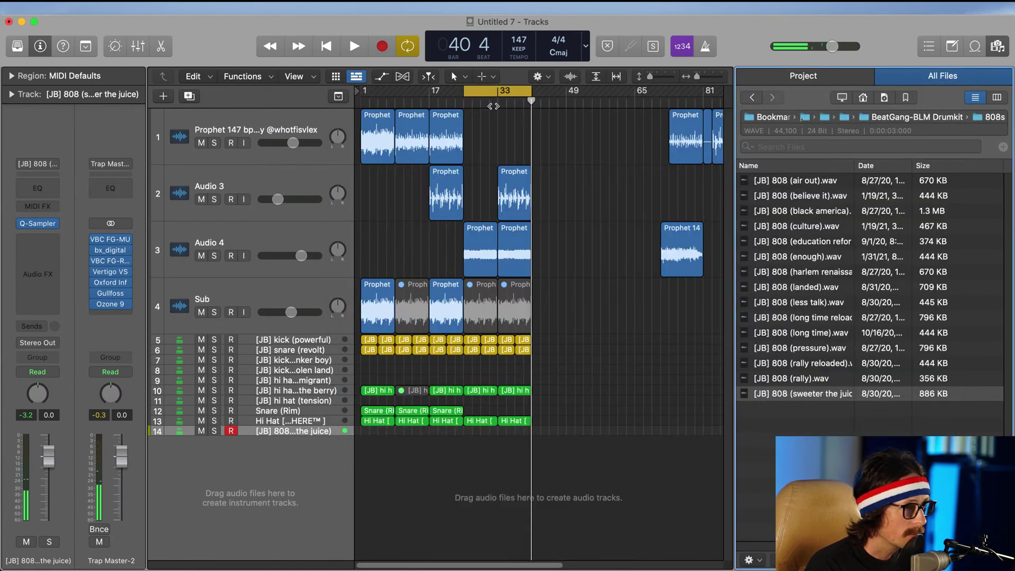
left_click(484, 248)
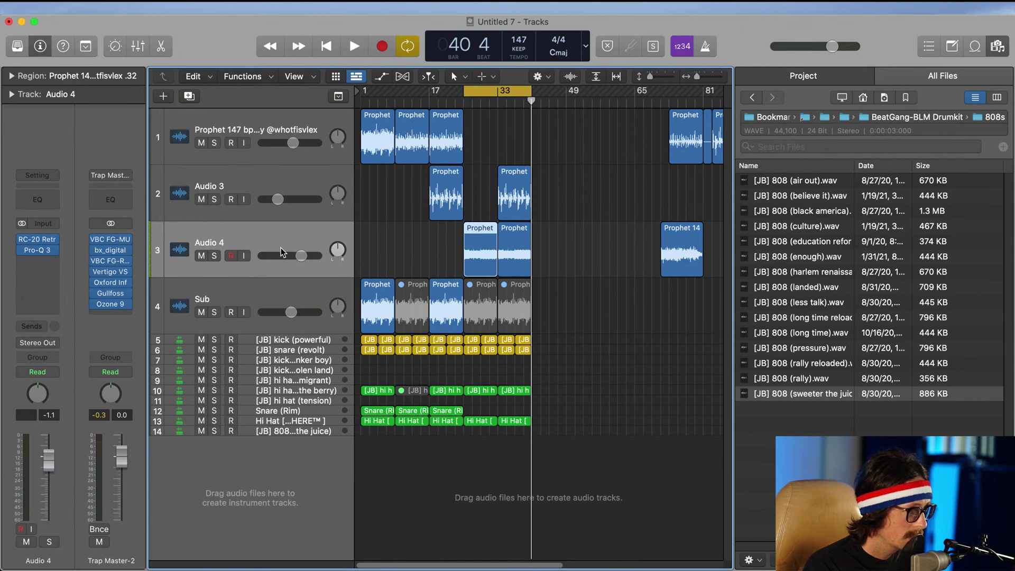
left_click_drag(283, 436, 247, 378)
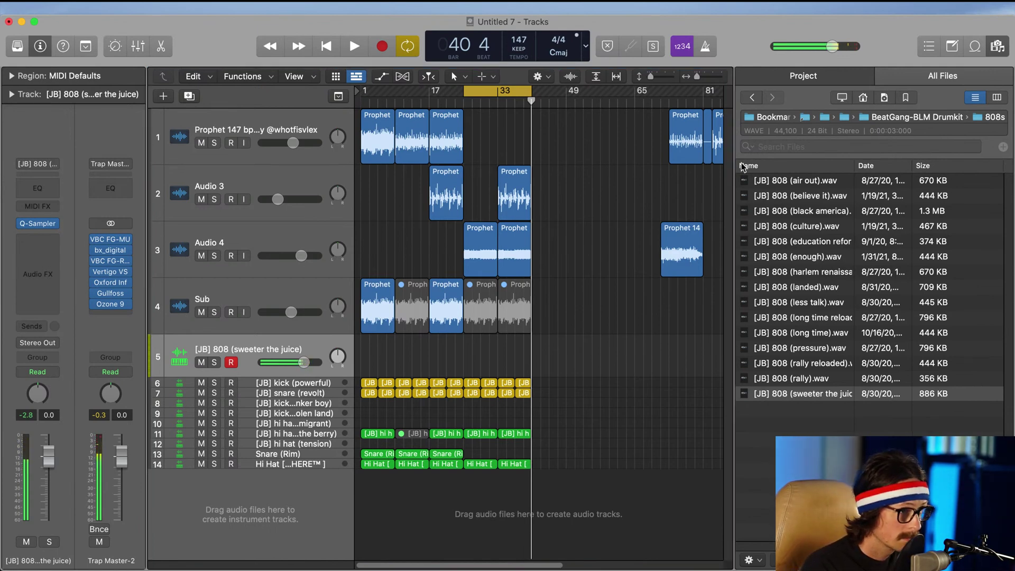
Step: Add the Low Latency Mode control to the control bar and turn Low Latency Mode on
right_click(739, 45)
left_click(762, 50)
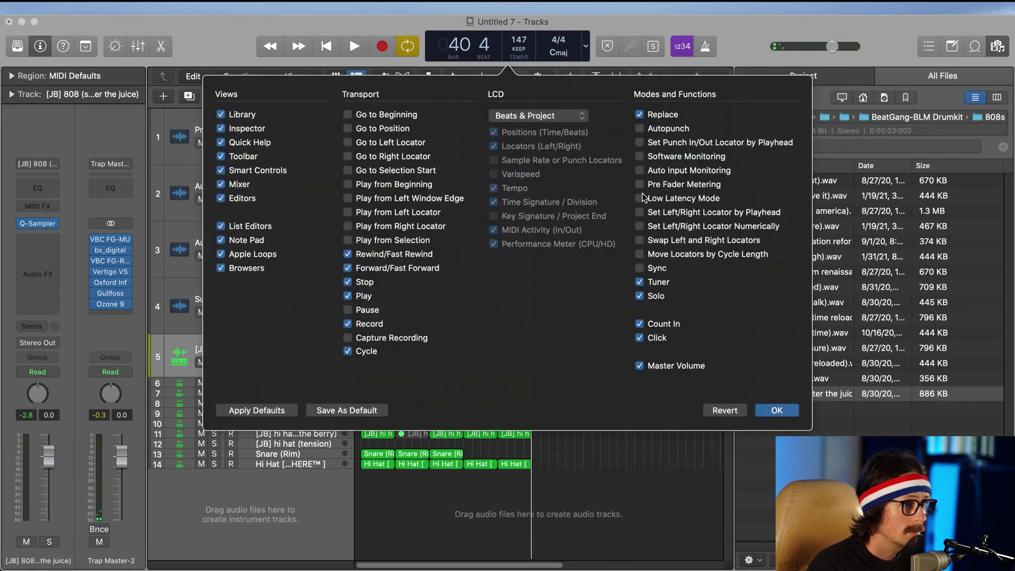
left_click(640, 199)
left_click(775, 410)
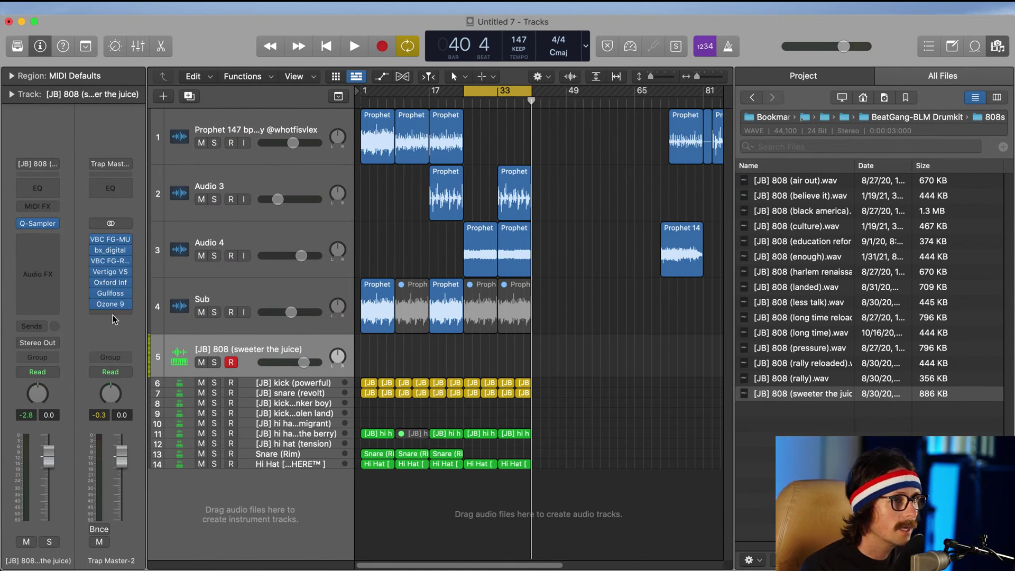
left_click(629, 48)
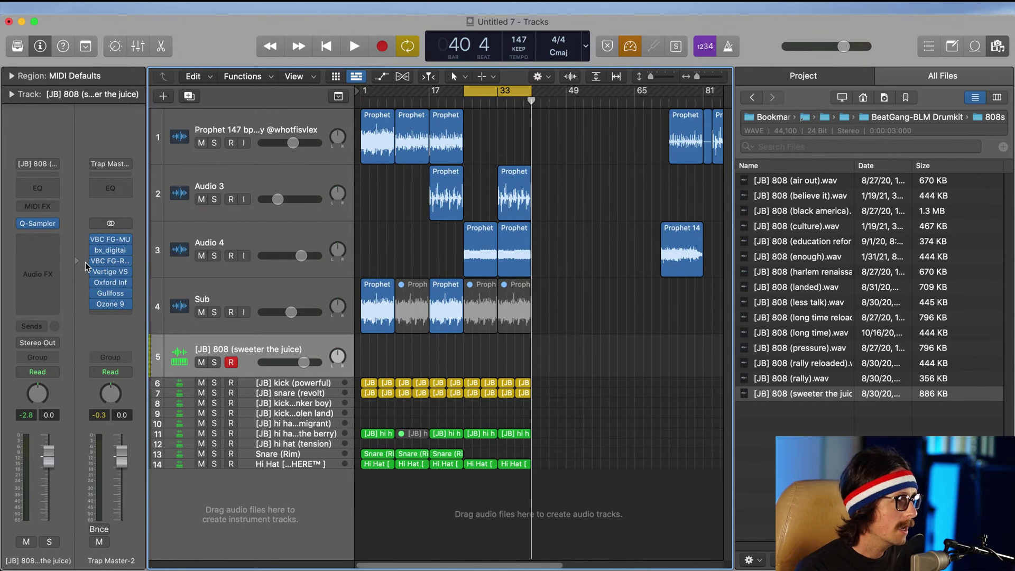
left_click(95, 304)
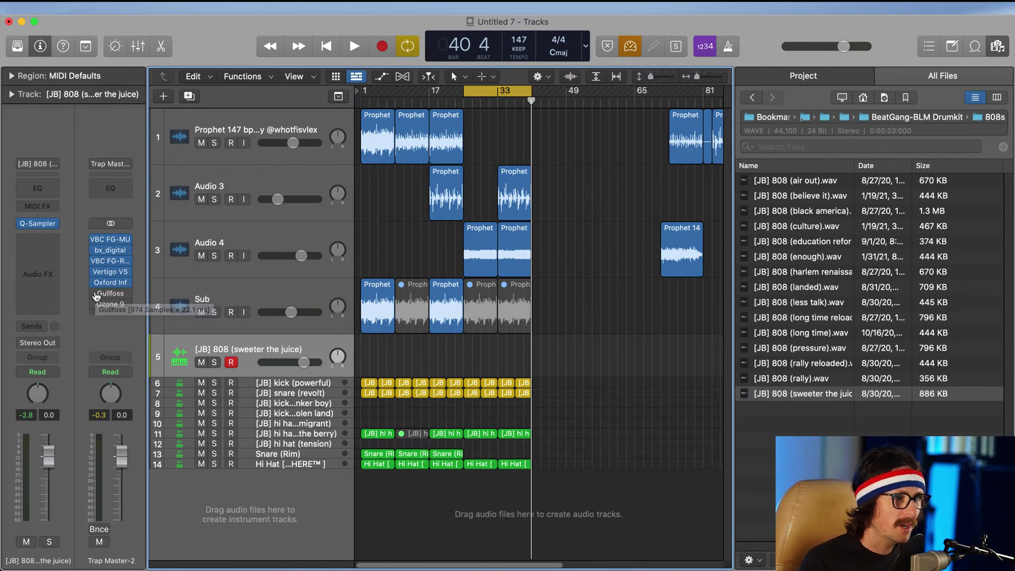
key("super+Tab")
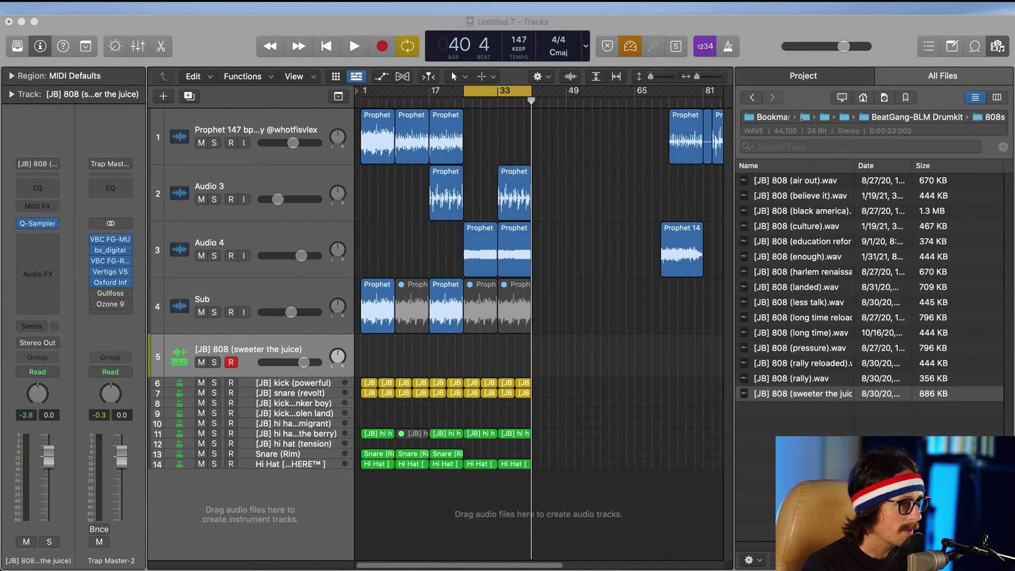
left_click(959, 308)
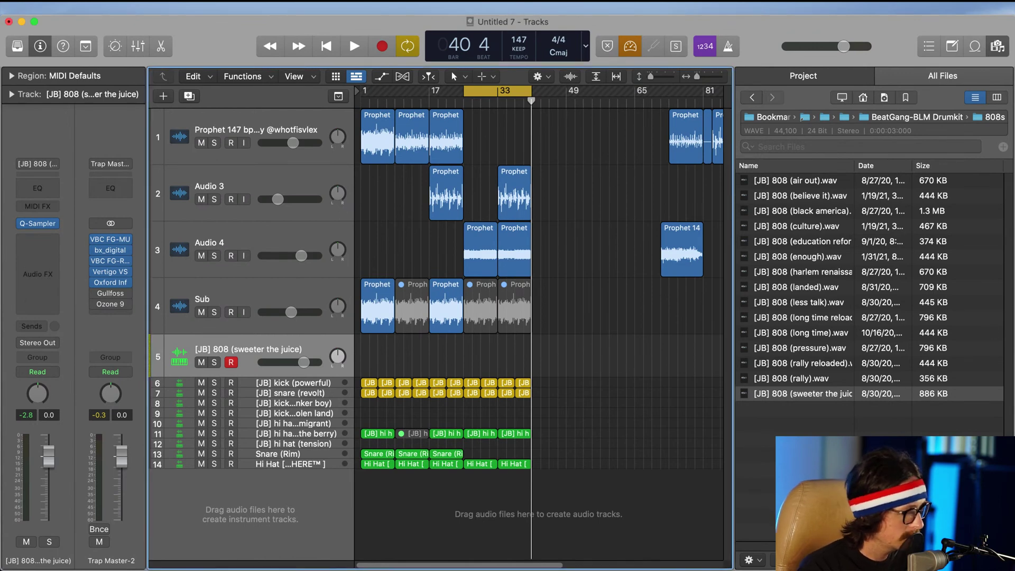
key("super+Tab")
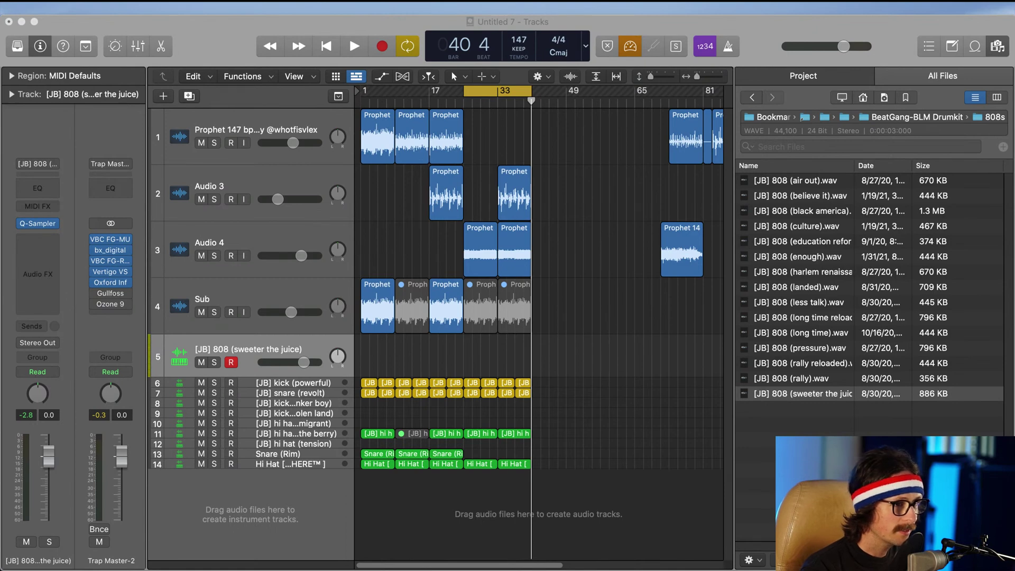
key("super+Tab")
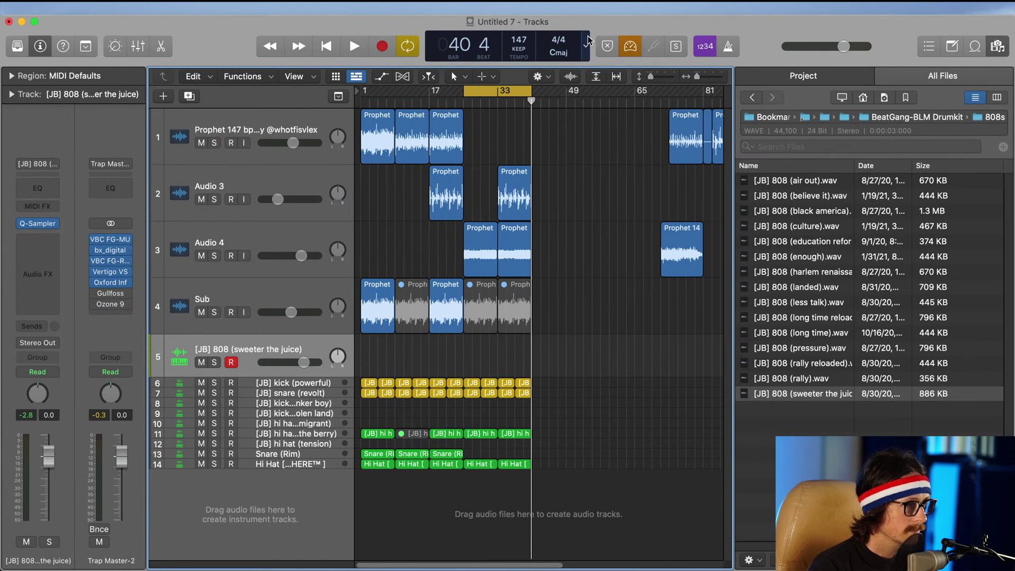
Step: Turn off Low Latency Mode and cycling, and play the beat from the beginning
left_click(630, 46)
mouse_move(96, 299)
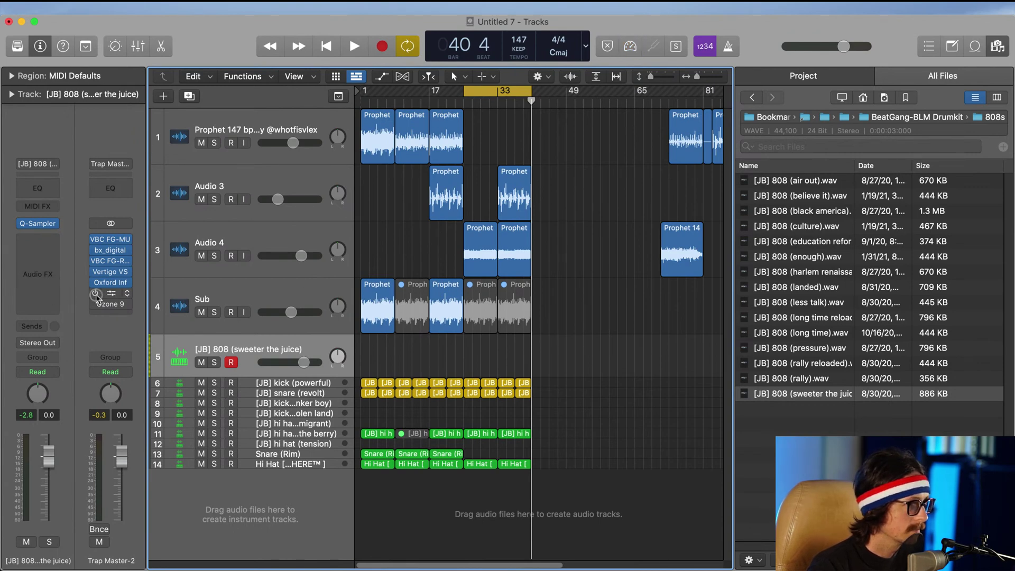
left_click(506, 93)
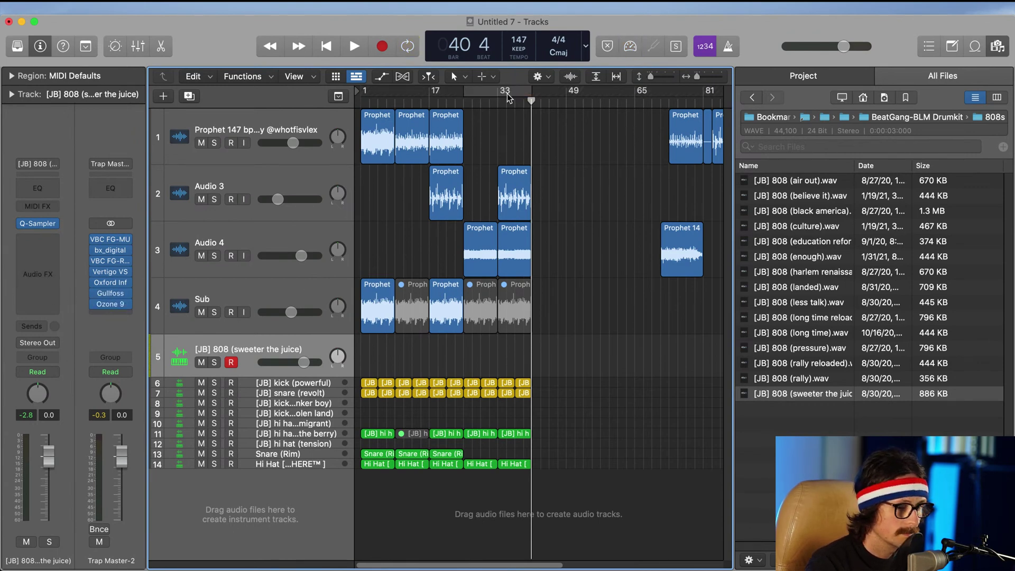
key("Return")
key("space")
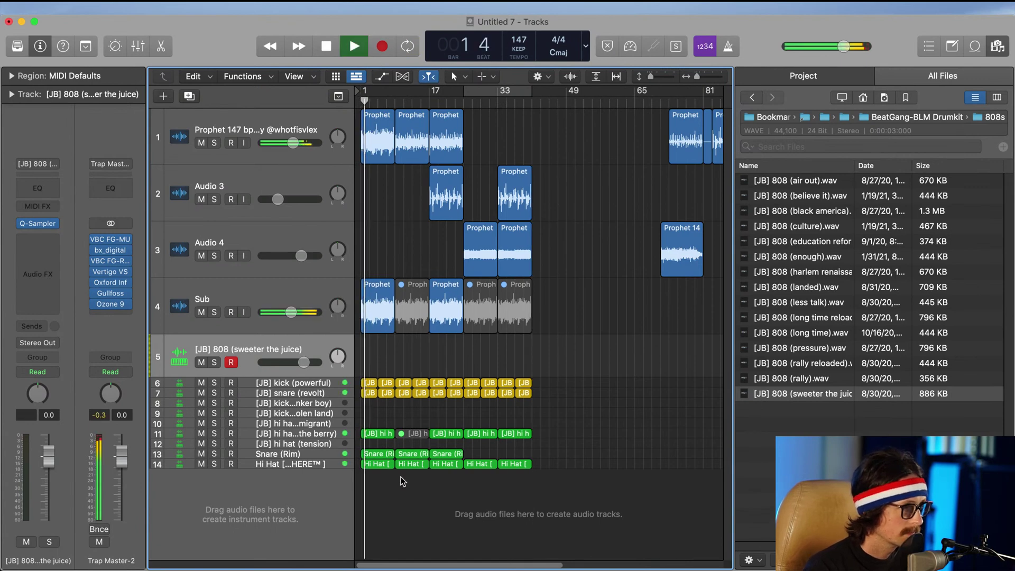
Step: In the Prophet 147 bpm track's Pro-Q 3, set the low cut to about 229 Hz and lower the high cut with an 18 dB/oct slope
left_click(251, 114)
left_click(46, 252)
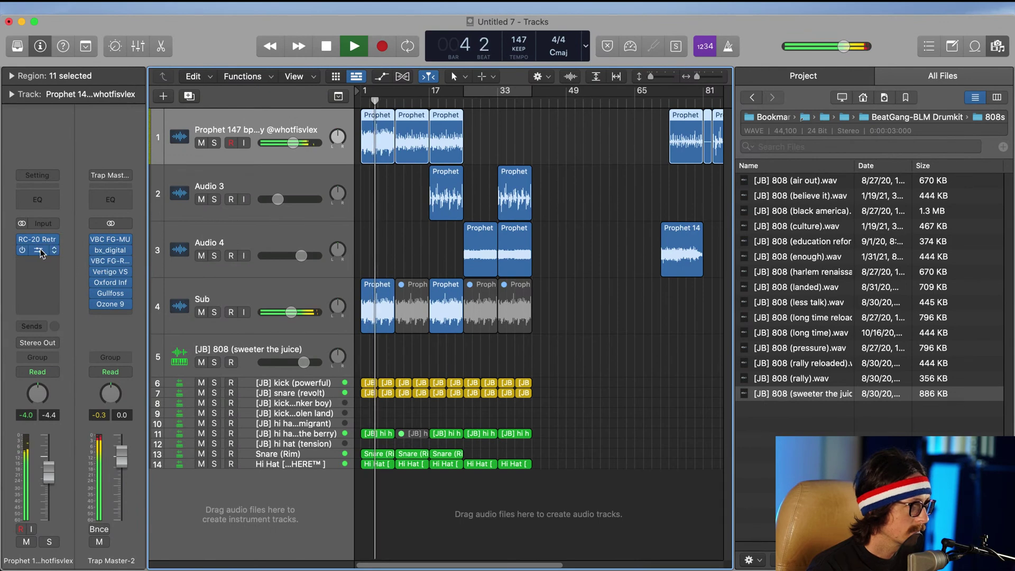
left_click_drag(549, 326, 537, 327)
left_click_drag(675, 327, 655, 342)
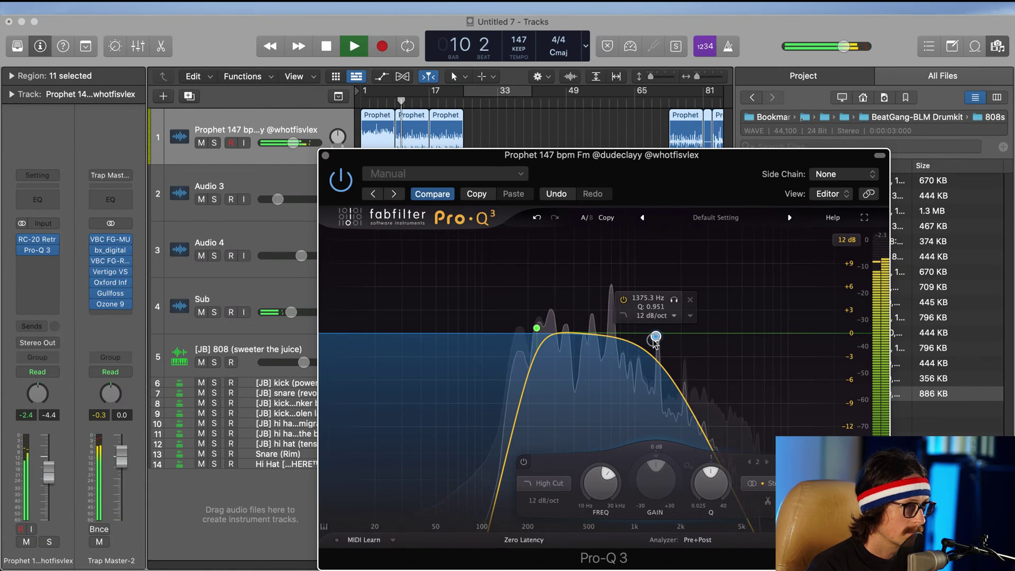
left_click(672, 316)
left_click(661, 355)
left_click_drag(656, 337, 649, 339)
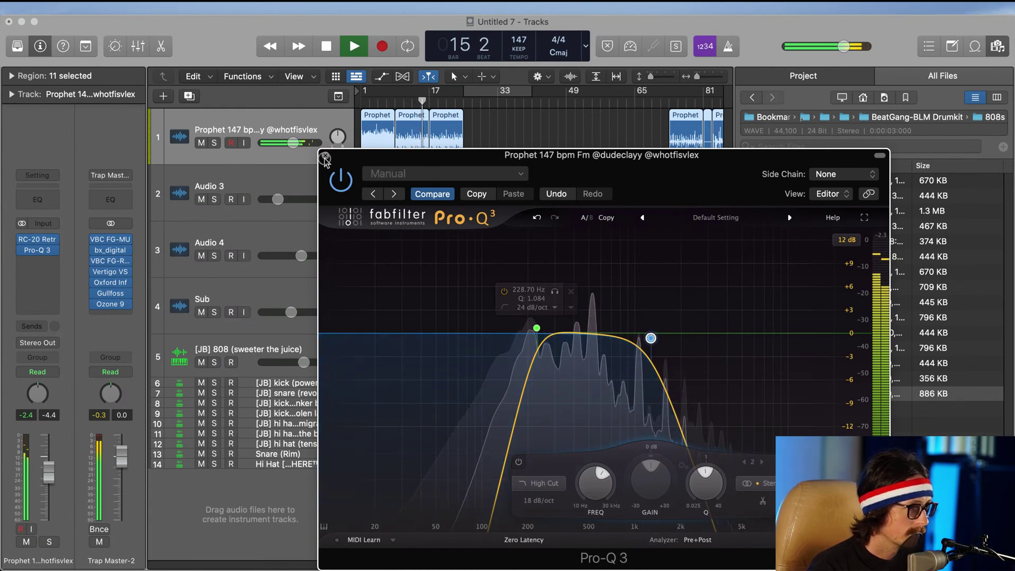
left_click(325, 156)
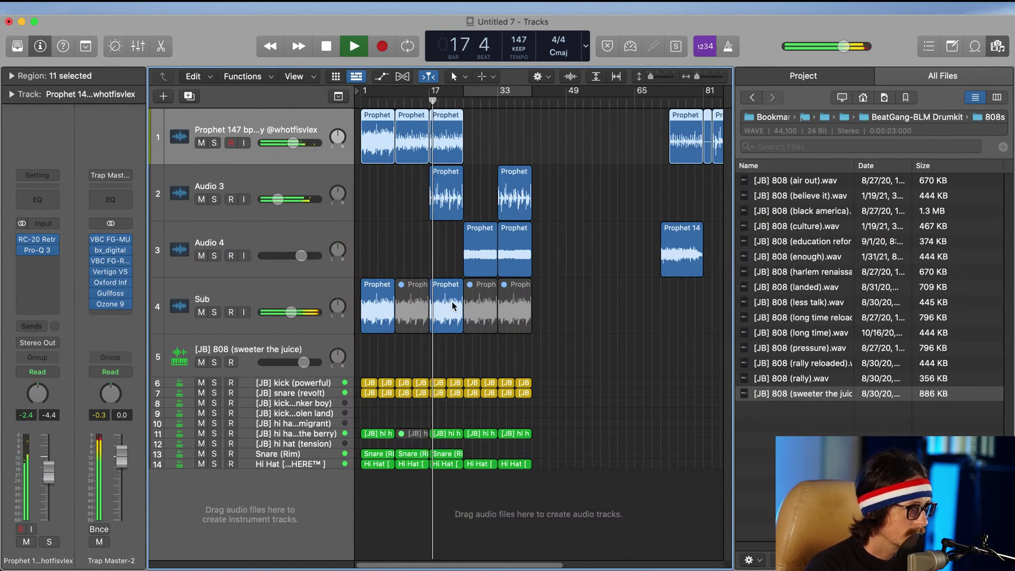
Step: In the Sub track's Pro-Q 3, set the high cut to about 442 Hz and the low cut to about 46 Hz
left_click(264, 298)
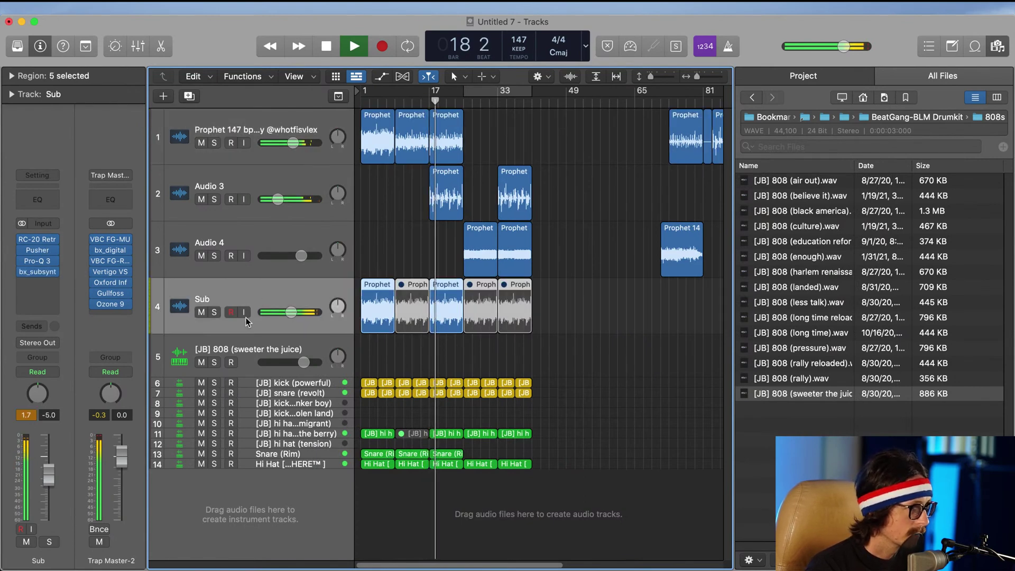
left_click(37, 261)
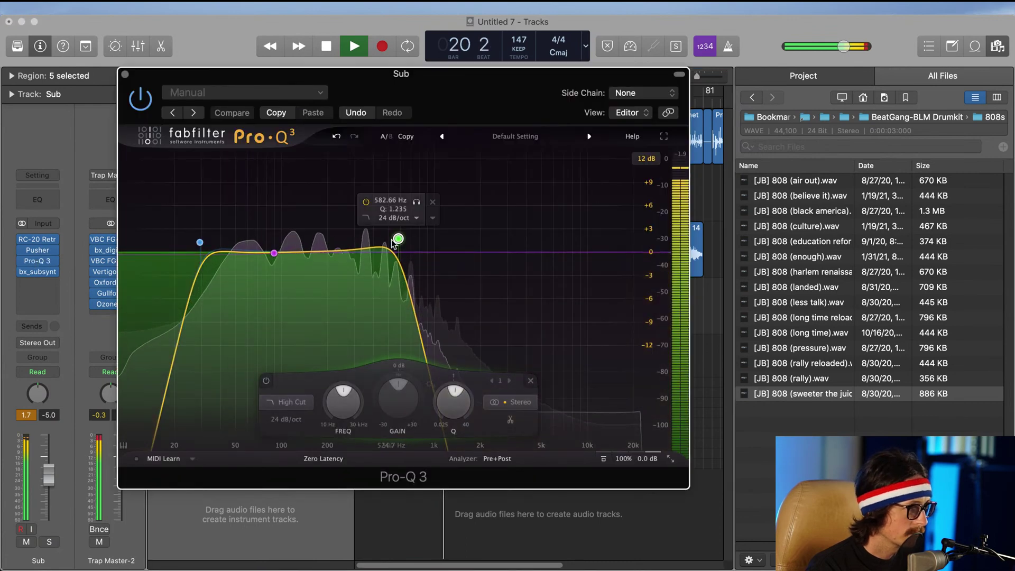
left_click_drag(399, 238, 380, 251)
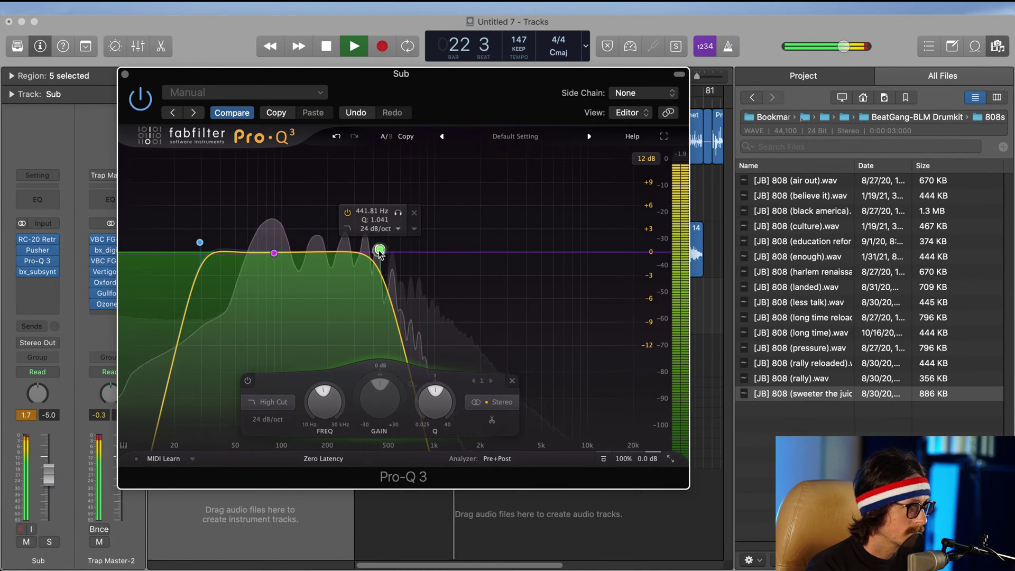
left_click_drag(198, 247, 227, 250)
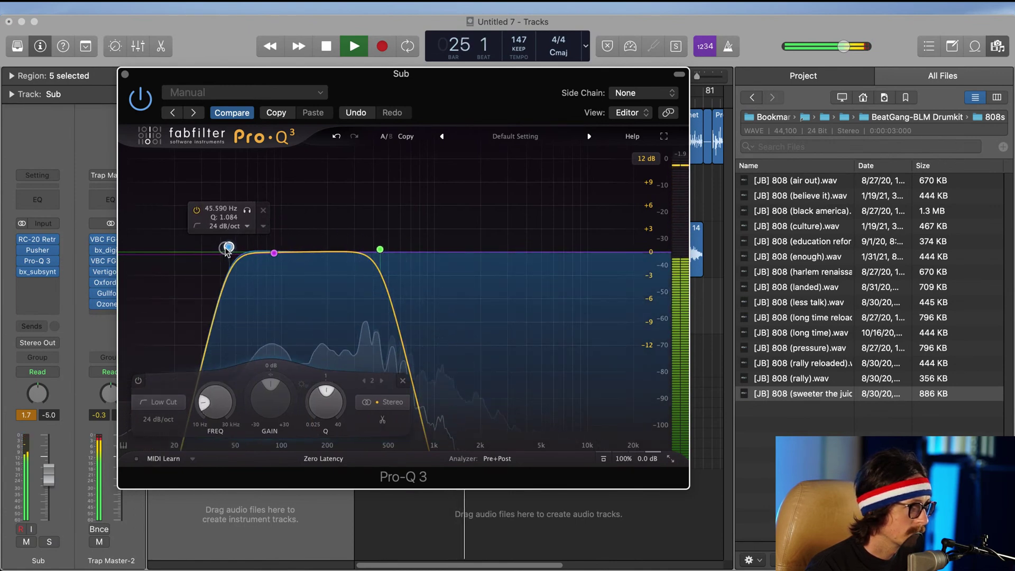
left_click(122, 74)
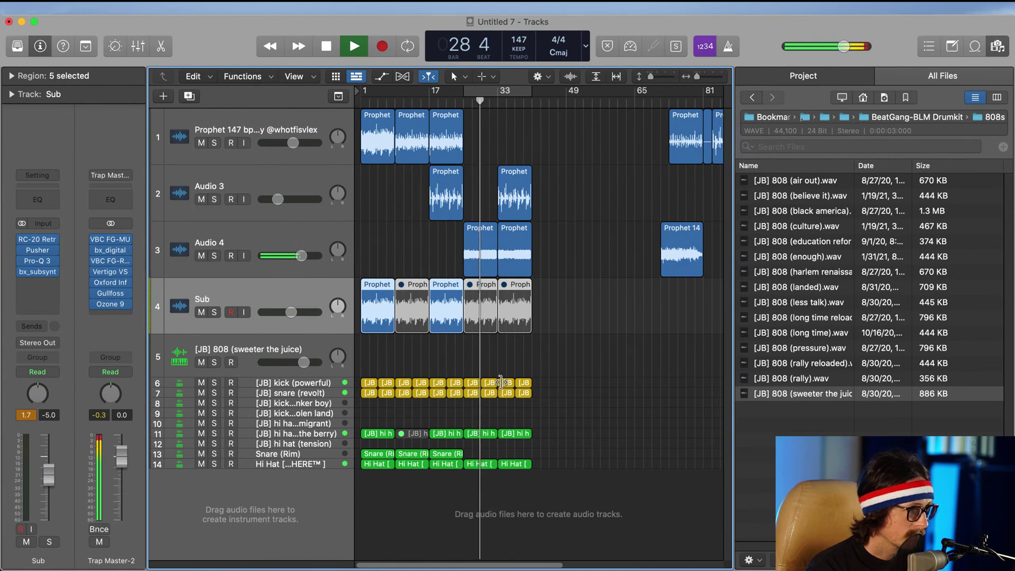
Step: Lower the [JB] hi hat (blacker the berry) track to -7.2 dB and slightly reduce the Hi Hat track on row 14
left_click_drag(445, 321, 644, 559)
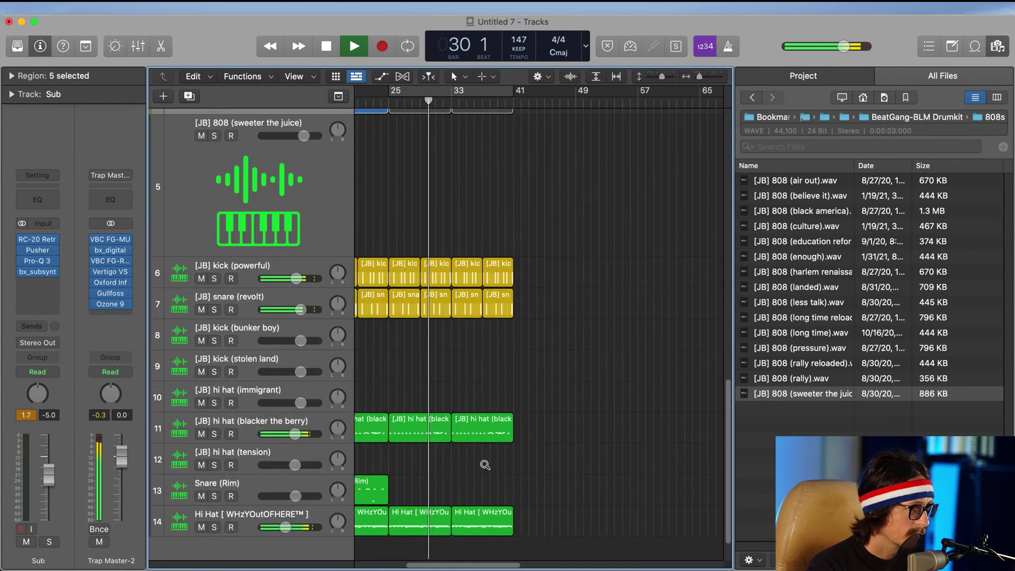
left_click(253, 425)
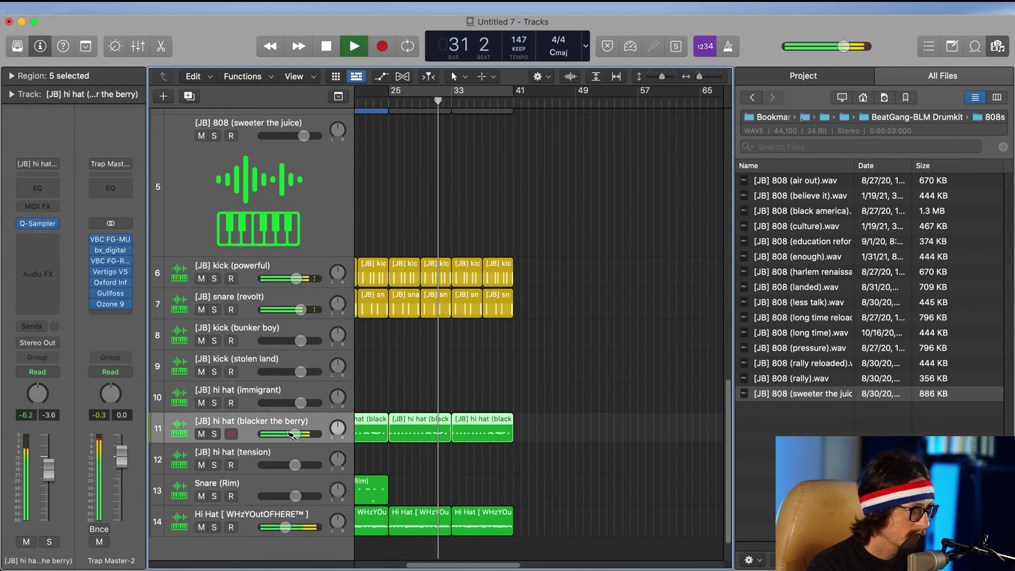
left_click_drag(293, 438, 288, 440)
left_click_drag(280, 530, 280, 531)
left_click_drag(293, 434, 287, 442)
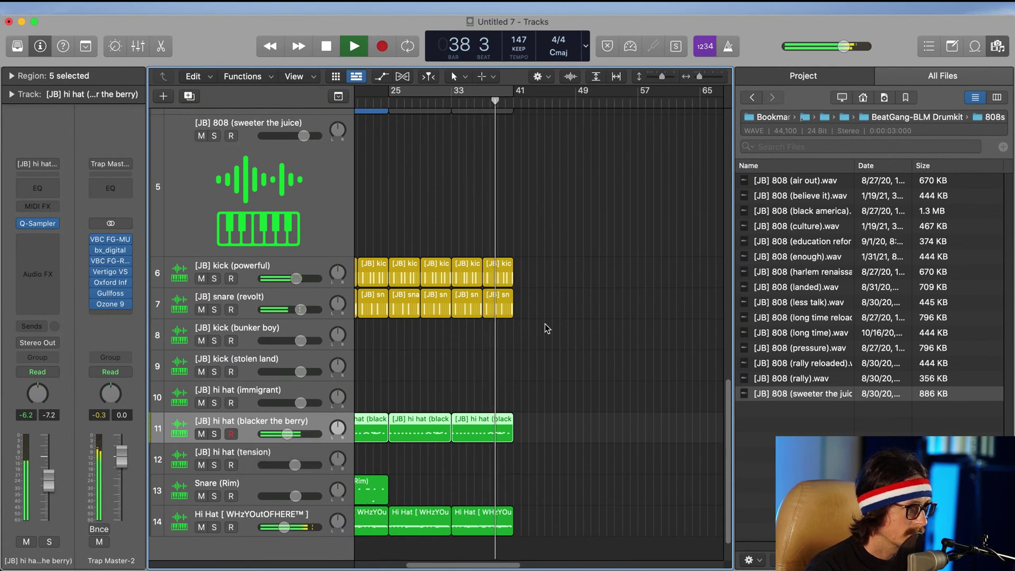
Step: Turn on cycling with the range extended to bars 17–41 and play from bar 17
key("z")
left_click(526, 95)
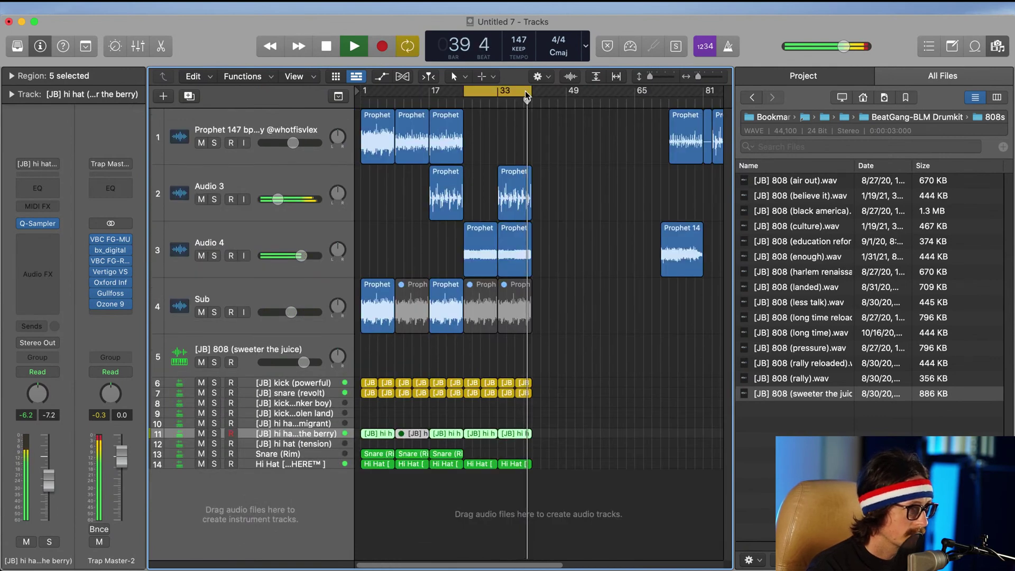
left_click_drag(467, 92, 430, 93)
key("space")
key("space")
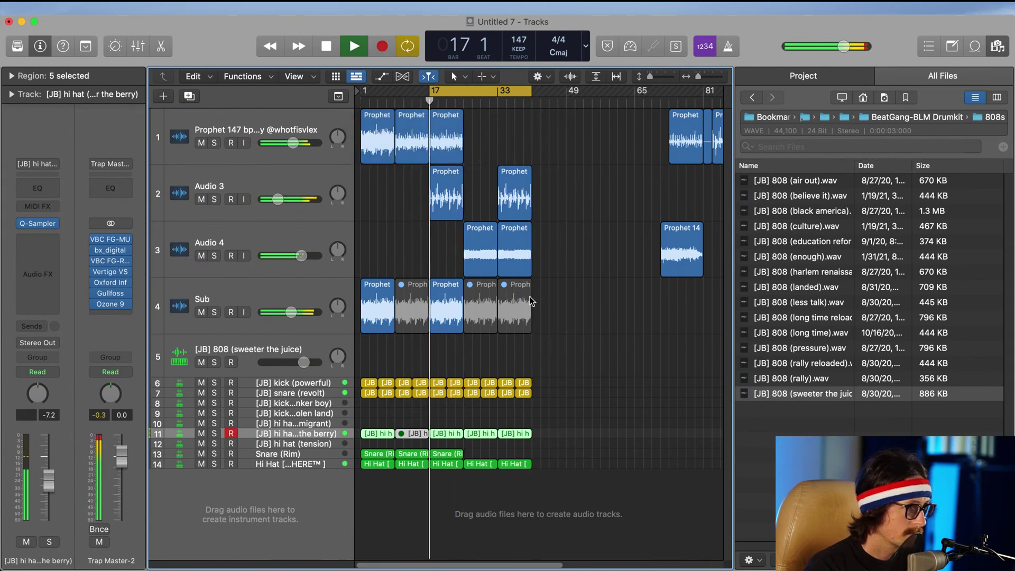
Step: Stop playback and repeat all the regions between bars 25 and 41 once, directly after bar 41
left_click(478, 168)
key("space")
left_click_drag(479, 168, 539, 471)
key("cmd+r")
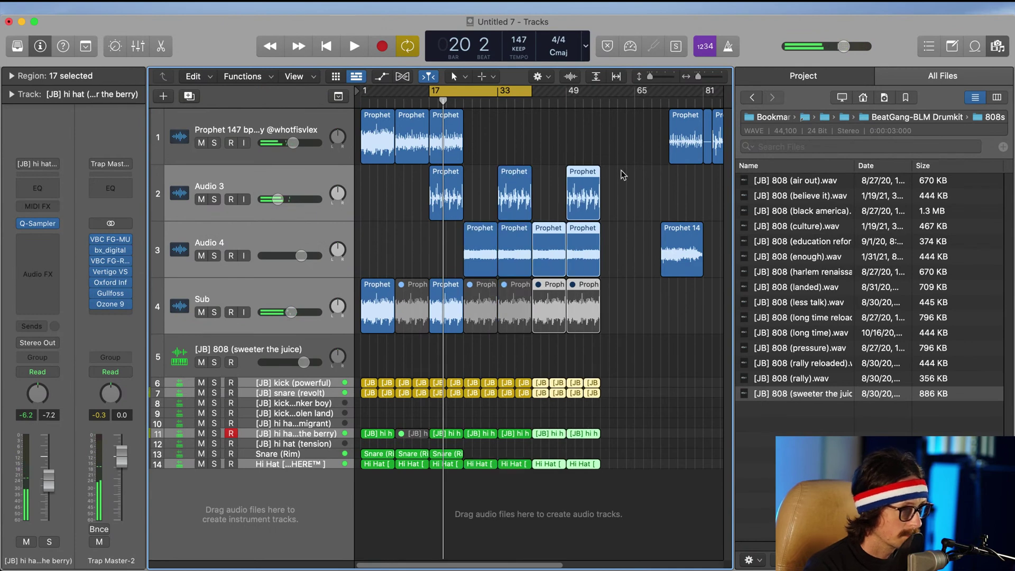
Step: Set the cycle range to bars 25–57 and play the repeated section
left_click(527, 91)
left_click(563, 105)
key("space")
left_click_drag(466, 91, 600, 93)
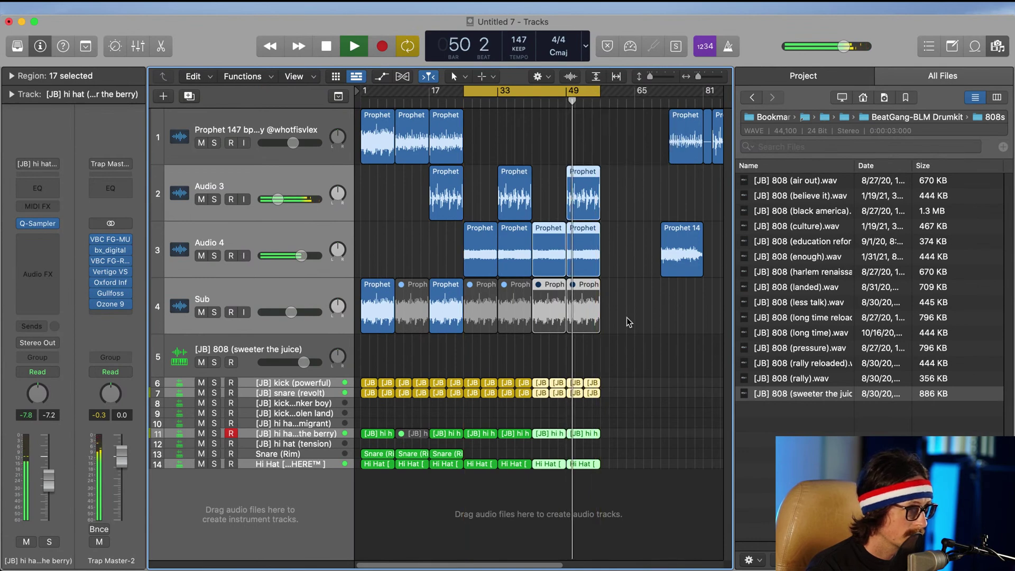
Step: Lower the [JB] snare (revolt) track to -2.1 dB, stop playback, and turn on Low Latency Mode
left_click(292, 394)
left_click_drag(47, 465, 47, 467)
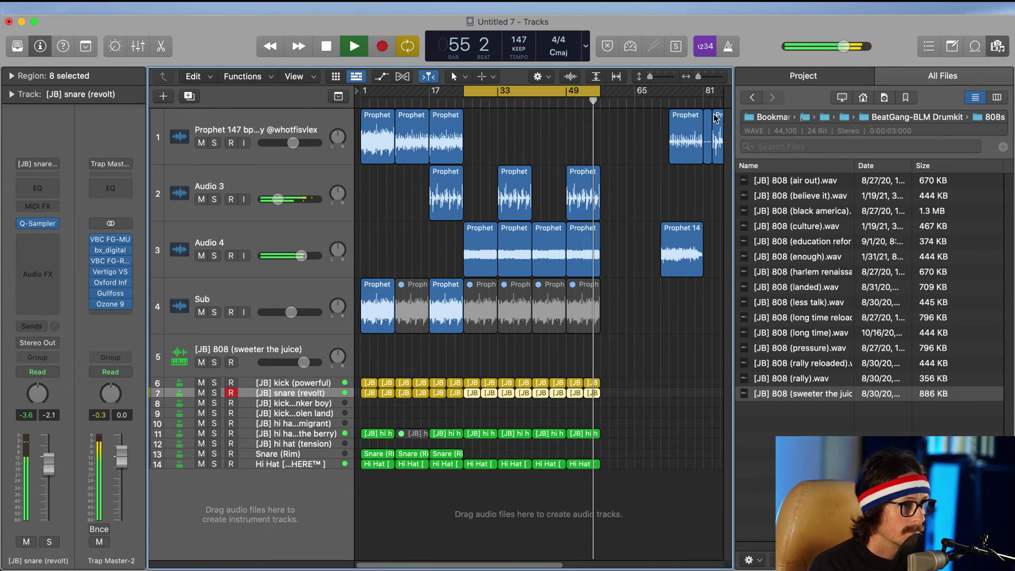
key("space")
left_click(631, 47)
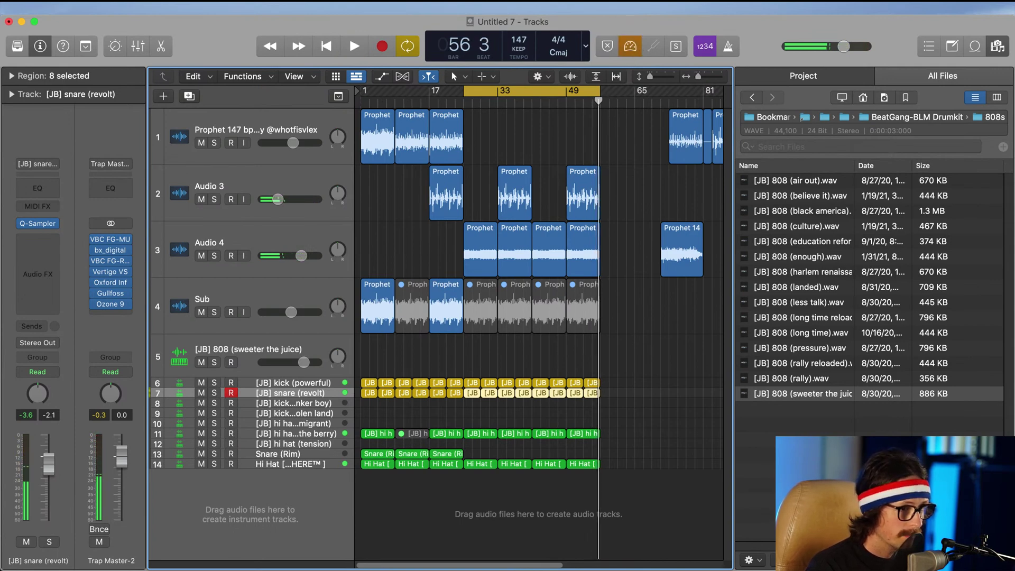
Step: Copy the bar 17–25 section's regions, including Audio 3, Sub, kick, snare, hi-hats and Snare (Rim), to bar 57
left_click_drag(423, 206, 683, 465)
scroll(533, 358, "left", 5)
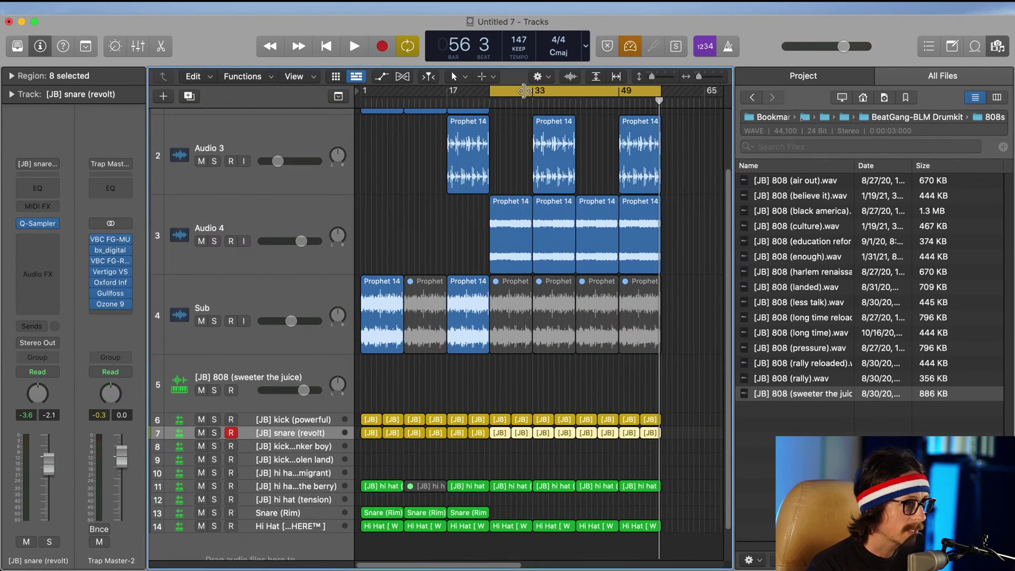
left_click(512, 340, "ctrl+alt")
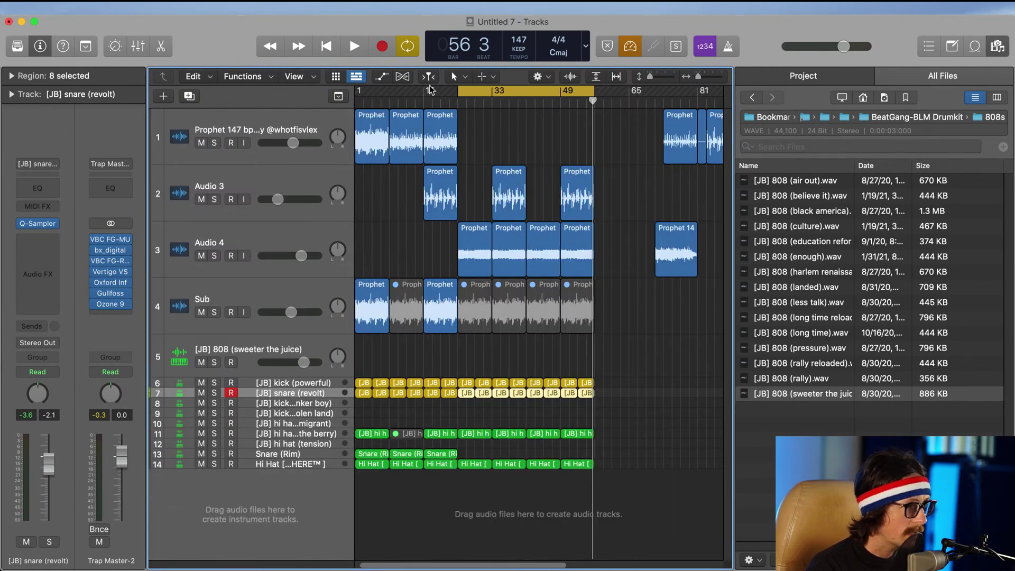
left_click(423, 102)
left_click_drag(431, 486, 691, 502)
Step: Split the last Audio 4 region at bar 56 beat 3 and mute the piece leading up to bar 57
left_click_drag(412, 200, 580, 555)
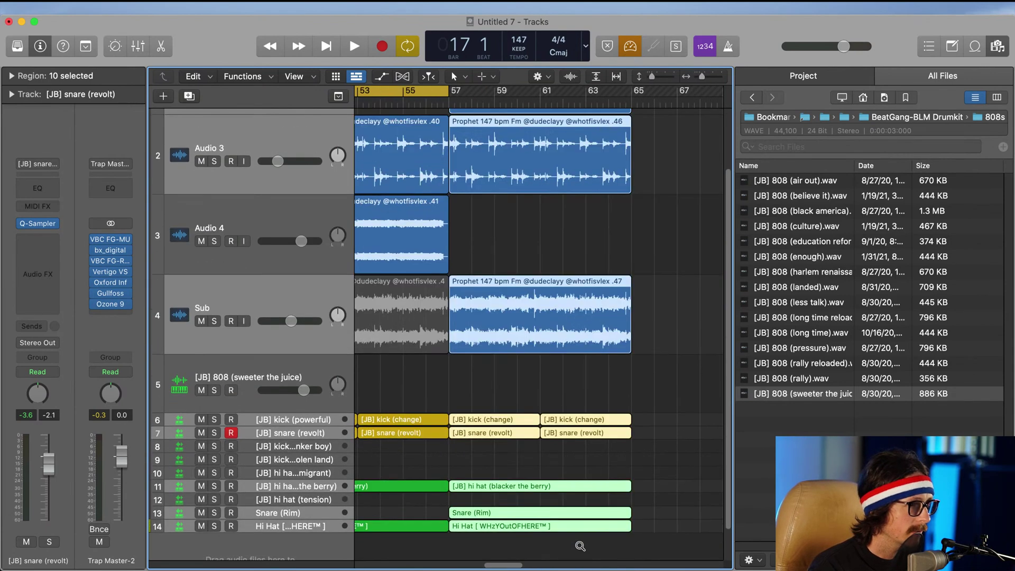
left_click_drag(417, 191, 522, 544)
left_click_drag(425, 104, 438, 102)
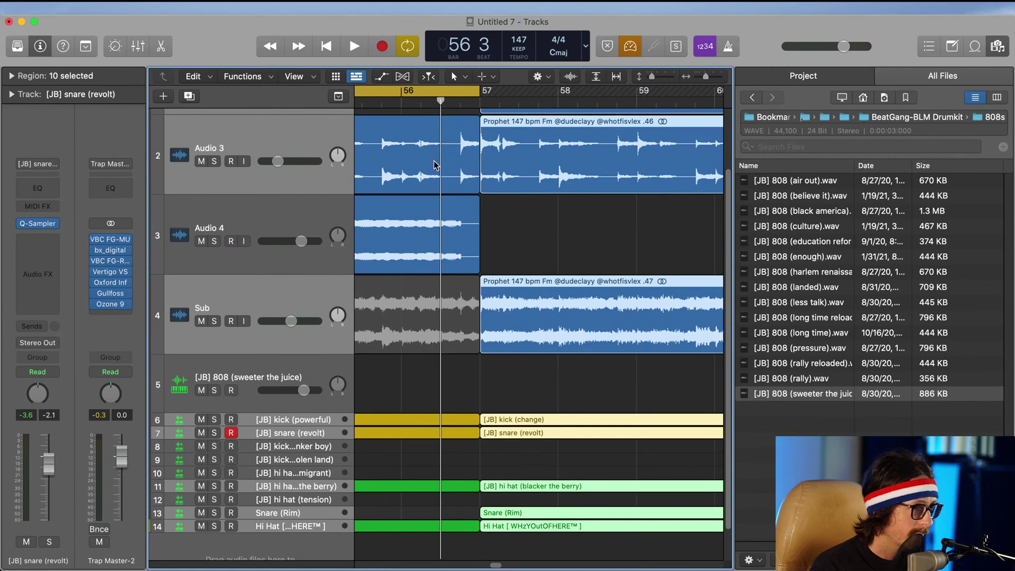
left_click(444, 235)
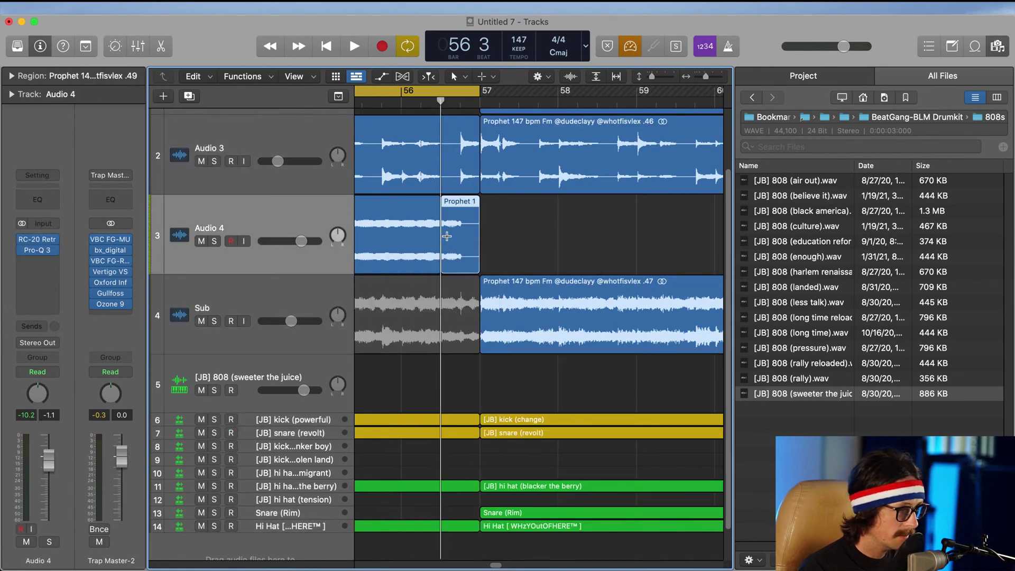
key("ctrl+m")
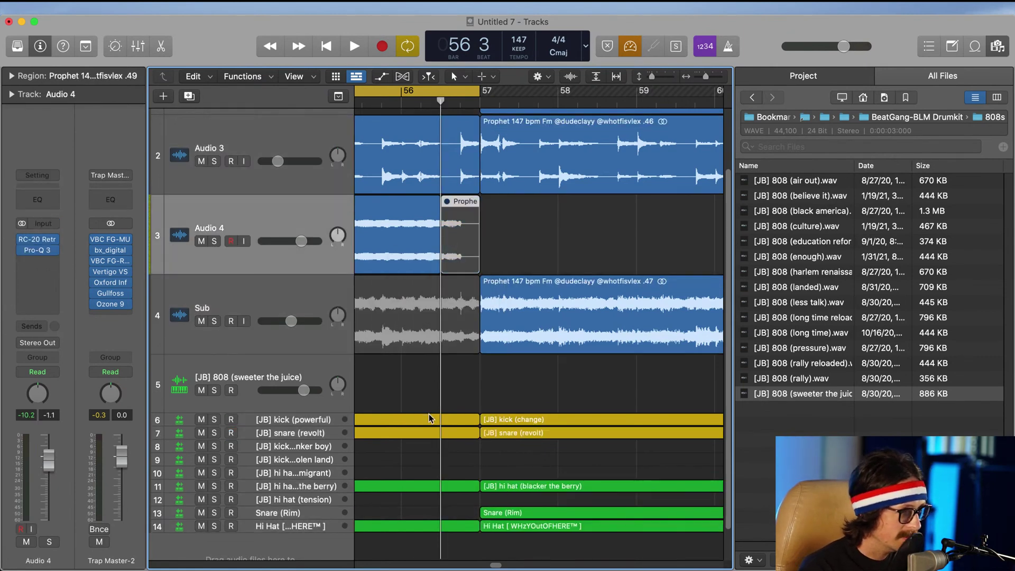
Step: Split the kick, snare and hi-hat regions at bar 56 beat 3 and mute the pieces leading up to bar 57
left_click_drag(447, 407, 432, 522)
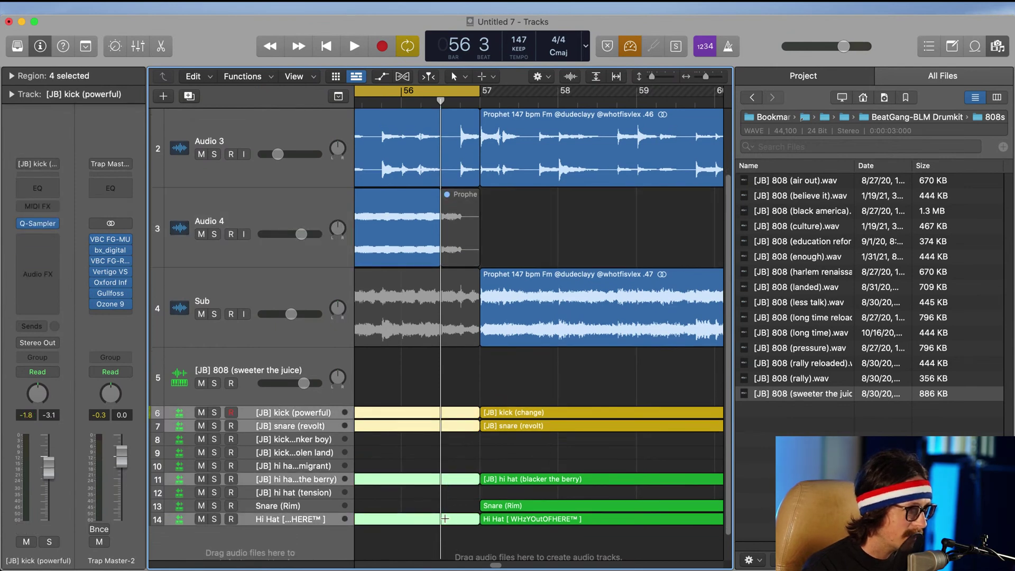
double_click(441, 520)
left_click_drag(446, 540, 483, 393)
key("ctrl+m")
key("ctrl+m")
left_click_drag(460, 544, 454, 394)
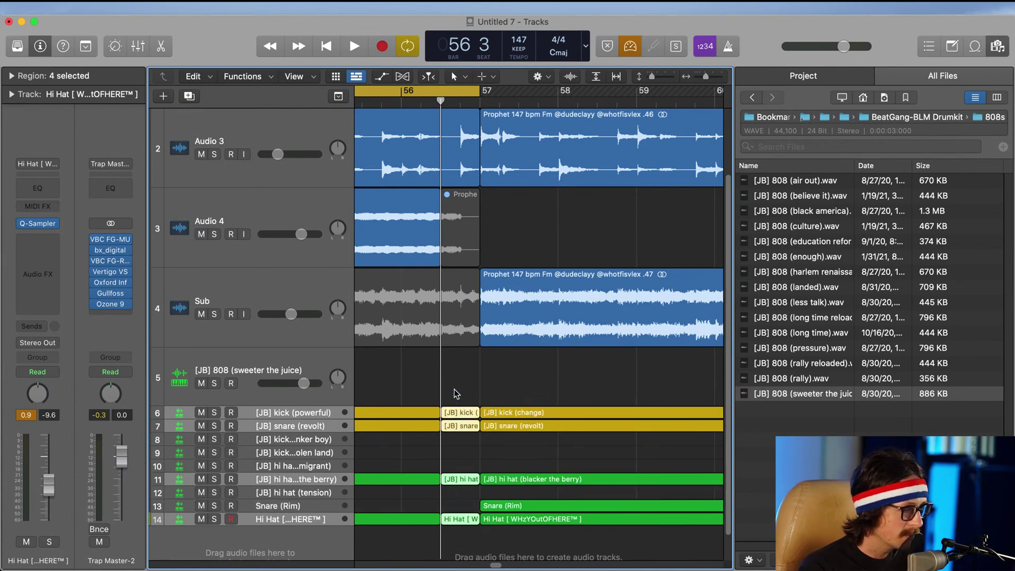
key("ctrl+m")
left_click(561, 465, "ctrl+alt")
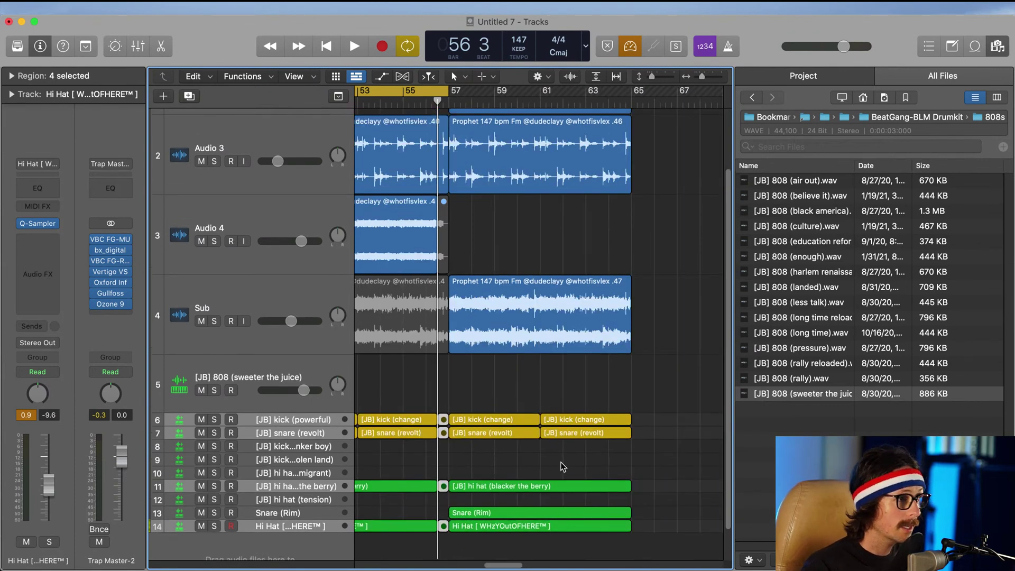
Step: Split the Audio 3 region at bar 56 beat 3 and reverse the piece leading into bar 57
left_click(474, 153, "ctrl+alt")
left_click_drag(434, 158, 511, 365)
left_click_drag(420, 192, 540, 451)
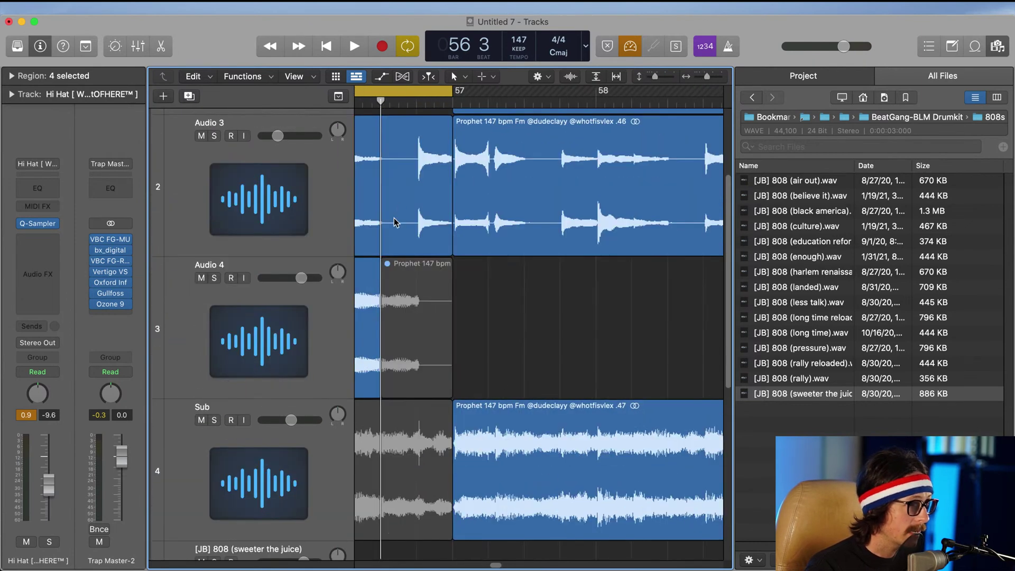
double_click(379, 229, "super")
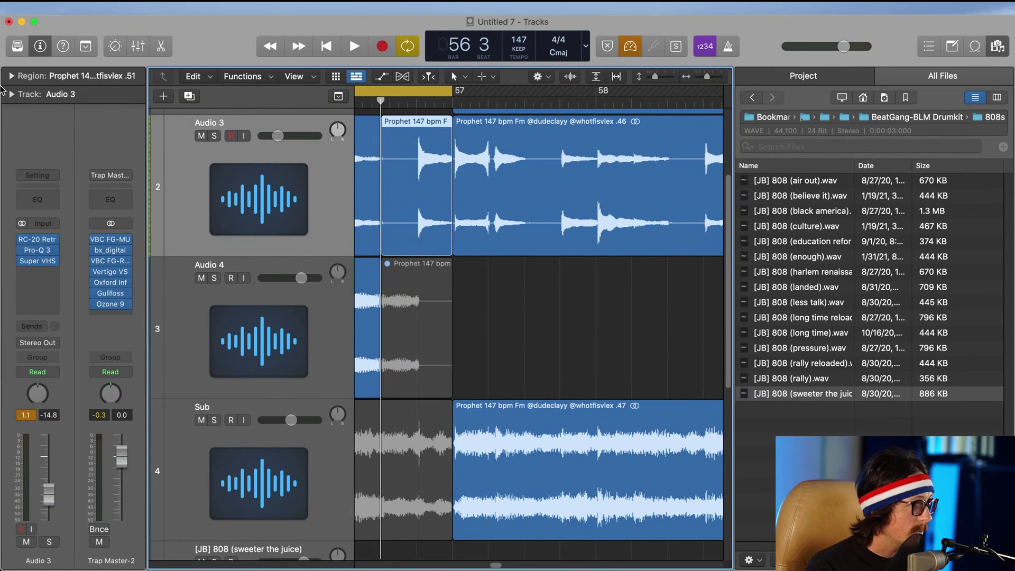
left_click(12, 76)
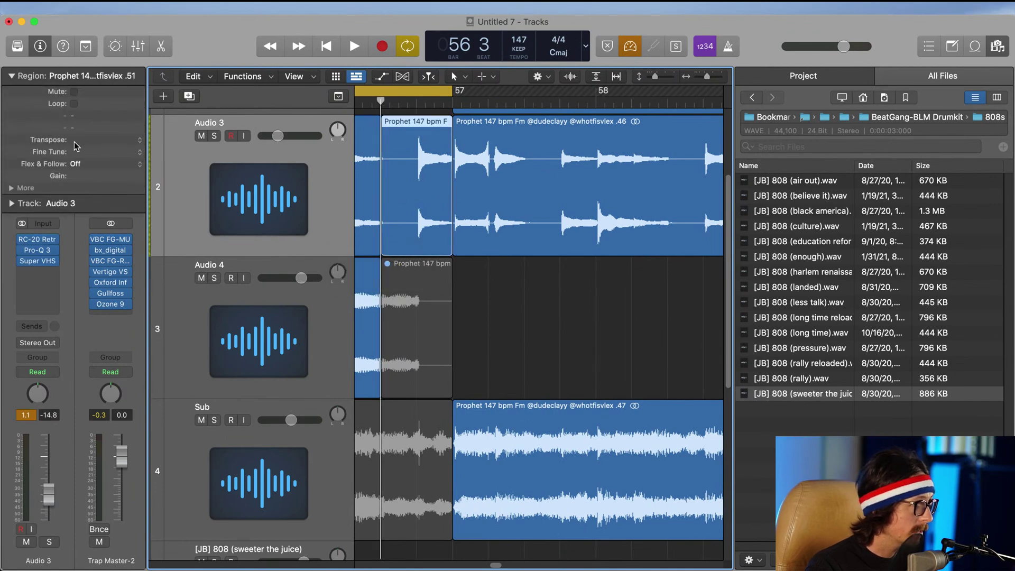
left_click(12, 188)
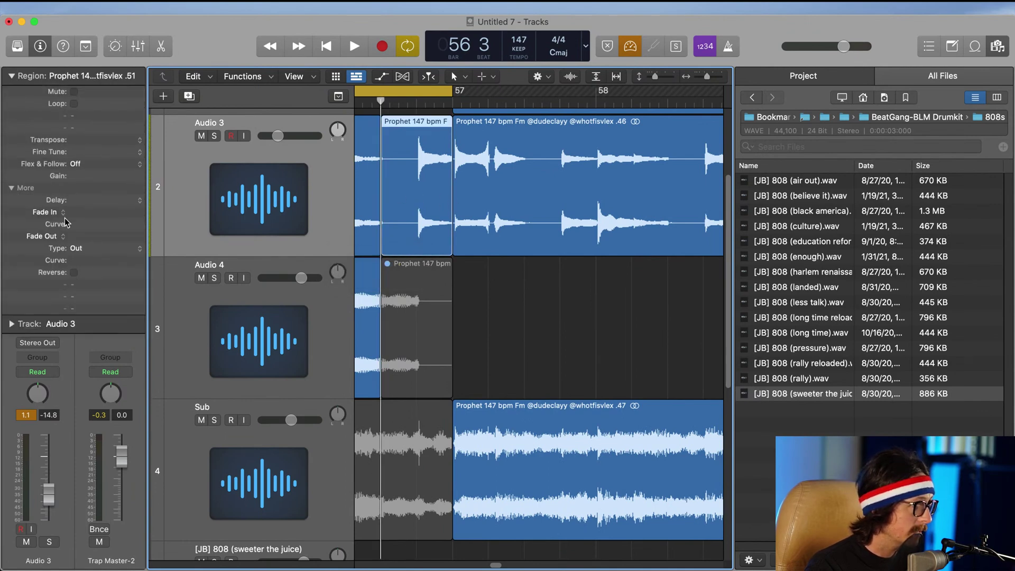
left_click(75, 273)
Step: Cut the reversed Audio 3 piece after its swell, delete the remainder, and move the swell up against bar 57
left_click(452, 250, "ctrl+alt")
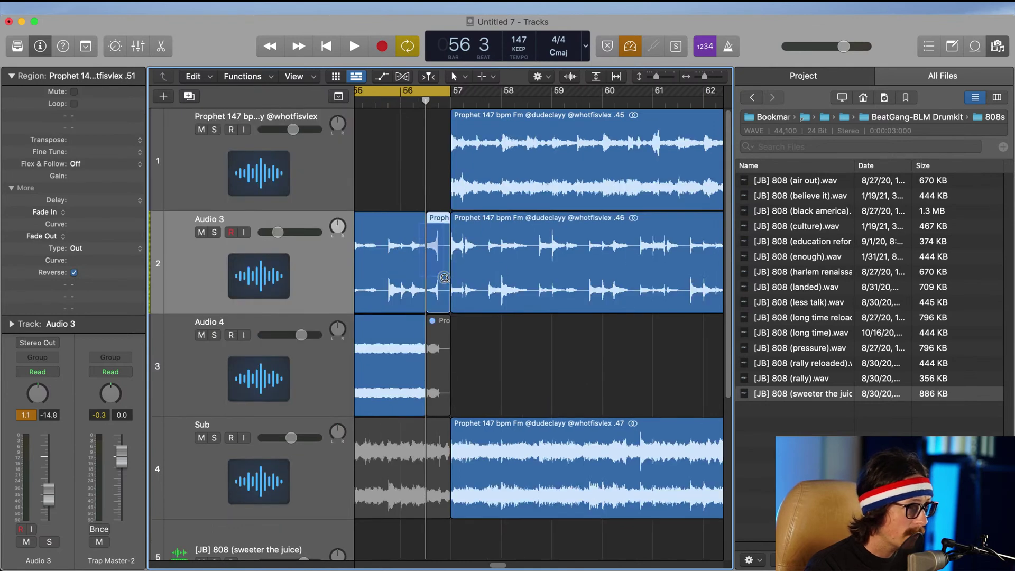
left_click_drag(421, 234, 487, 305)
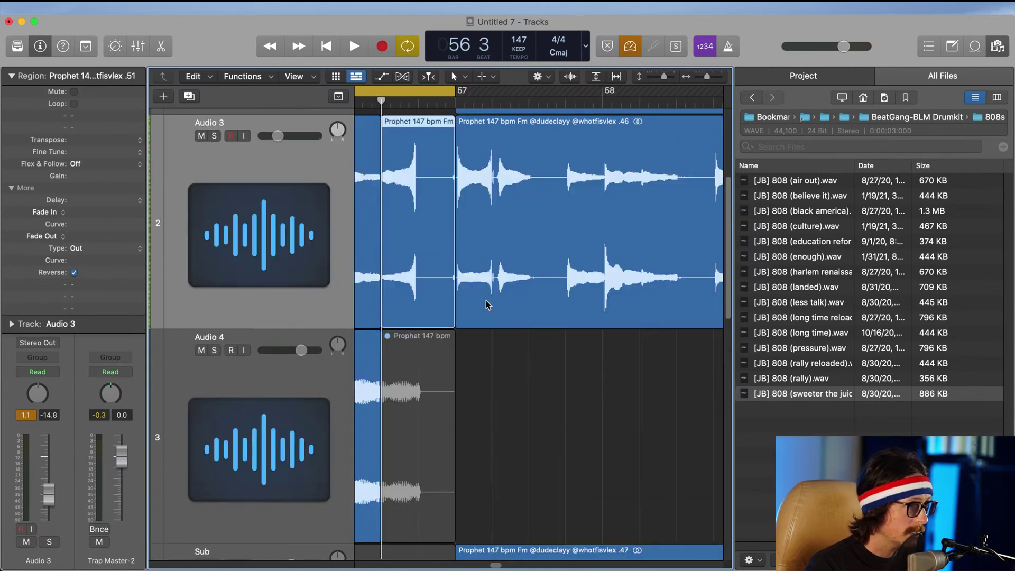
left_click(417, 190)
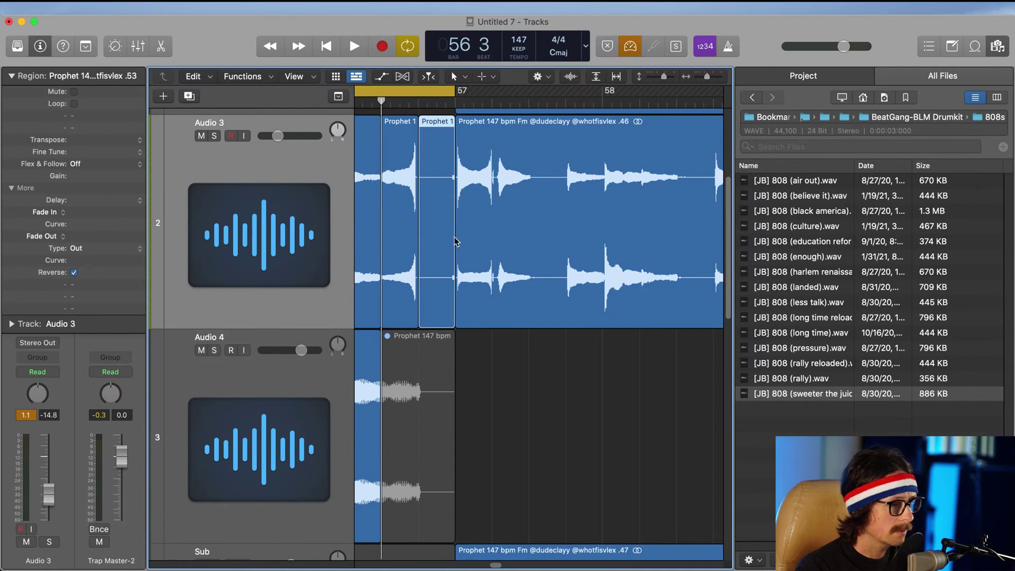
key("Delete")
left_click_drag(448, 150, 446, 230)
Step: Trim the silent tail of the reversed Audio 3 swell so that it leads tightly into bar 57
left_click(500, 286, "ctrl+alt")
left_click_drag(437, 158, 493, 274)
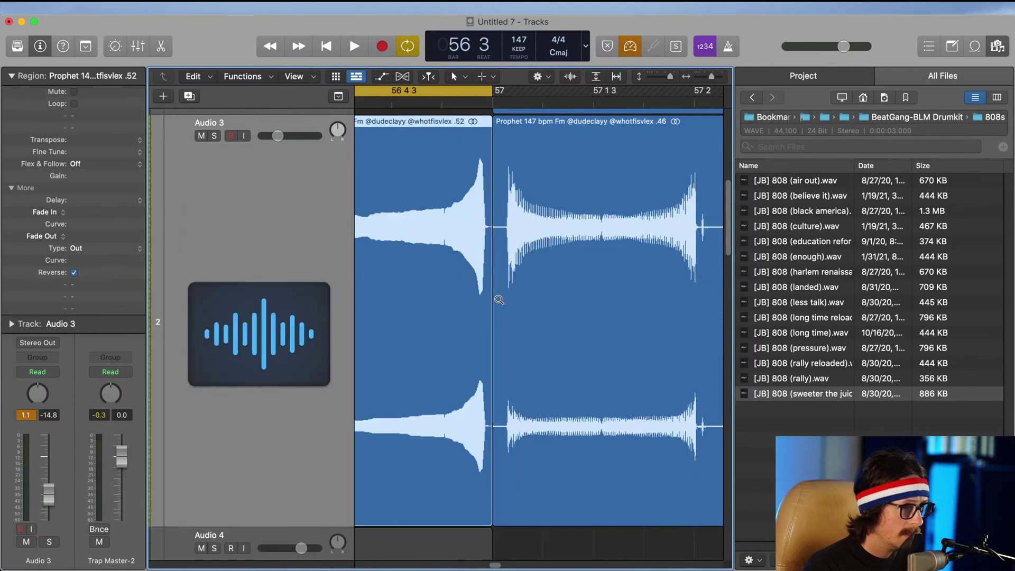
left_click_drag(460, 212, 521, 363)
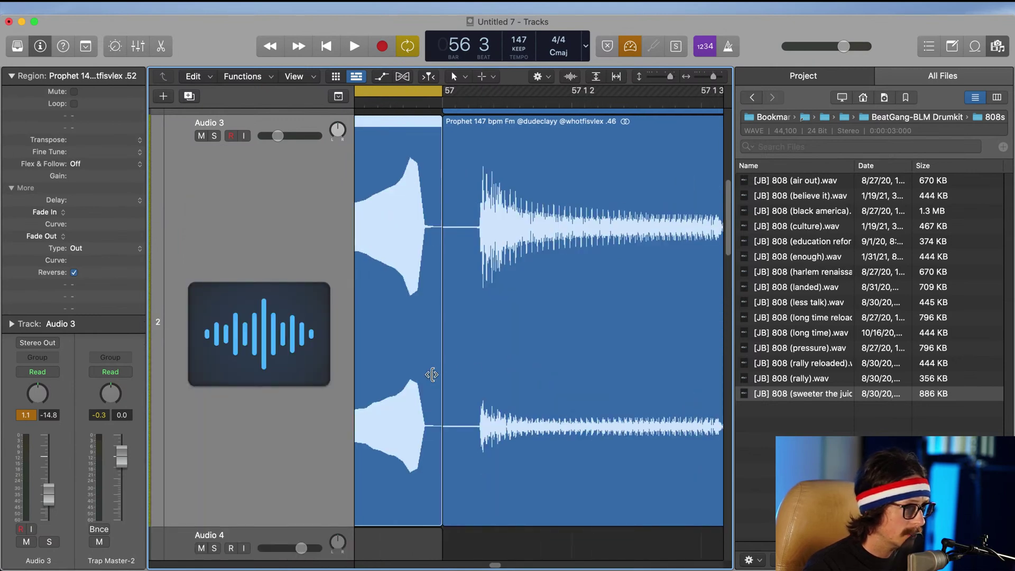
mouse_move(440, 374)
left_mouse_down()
mouse_move(422, 373)
mouse_move(438, 385)
left_mouse_up()
left_click(516, 340, "ctrl+alt")
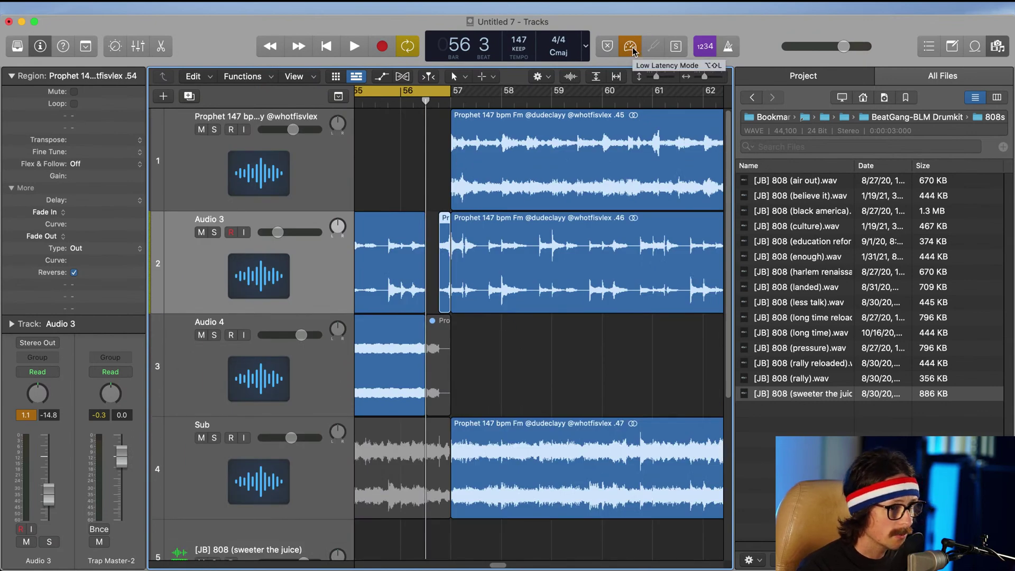
Step: Turn off Low Latency Mode, play from bar 25 through the bar 57 transition with cycling disabled before it, and stop playback
left_click(534, 261, "ctrl+alt")
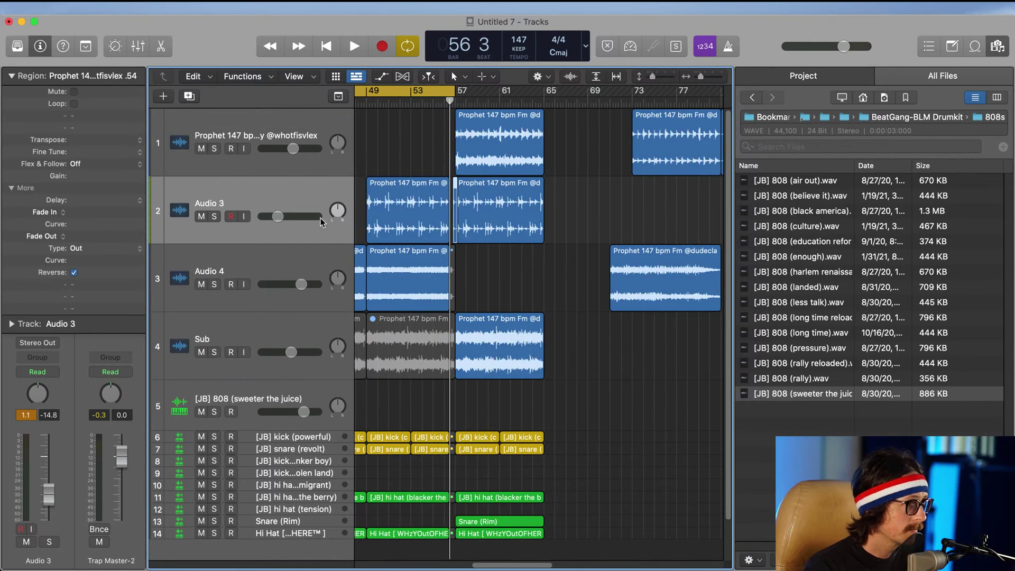
left_click(453, 264, "ctrl+alt")
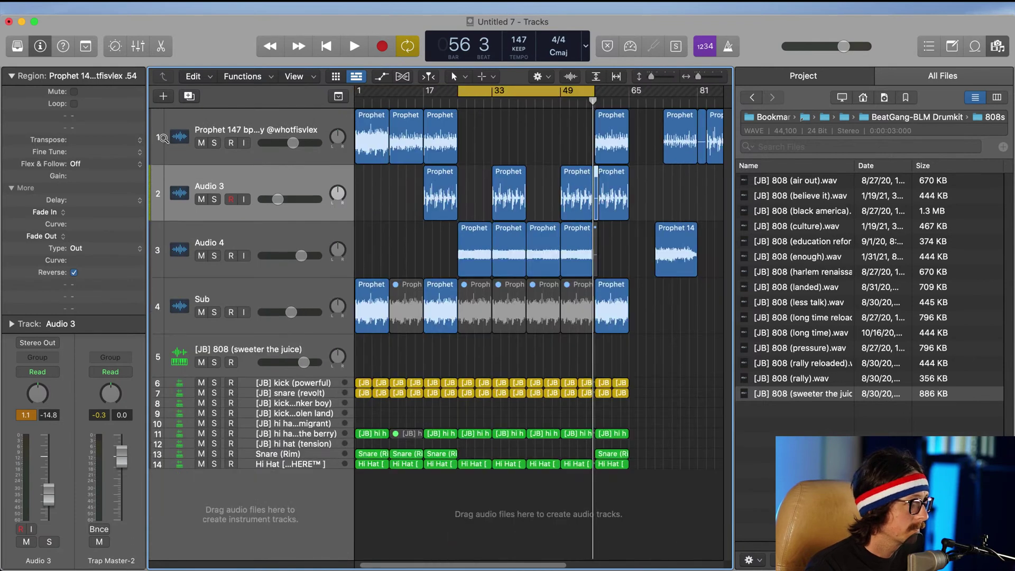
left_click(12, 77)
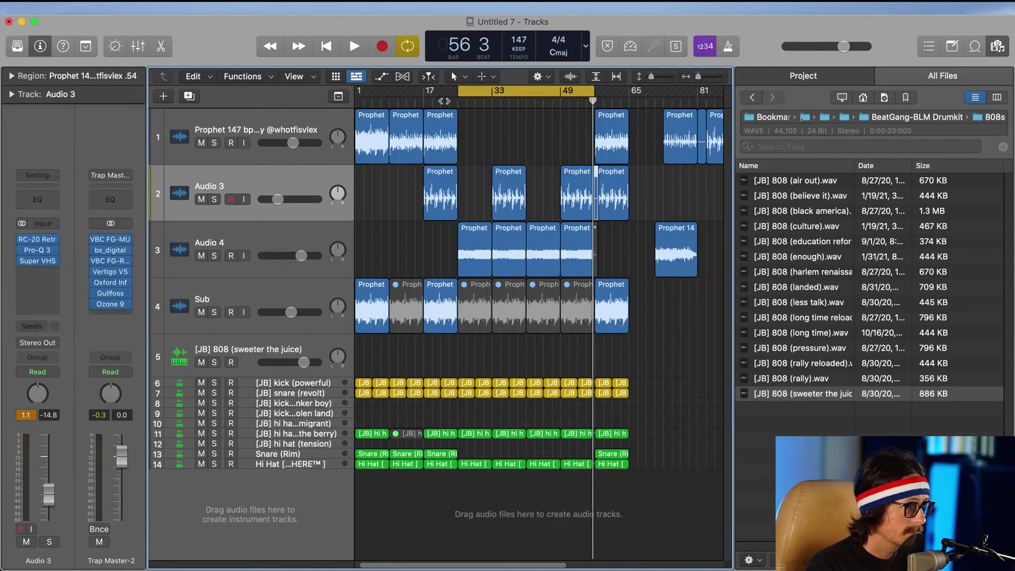
key("space")
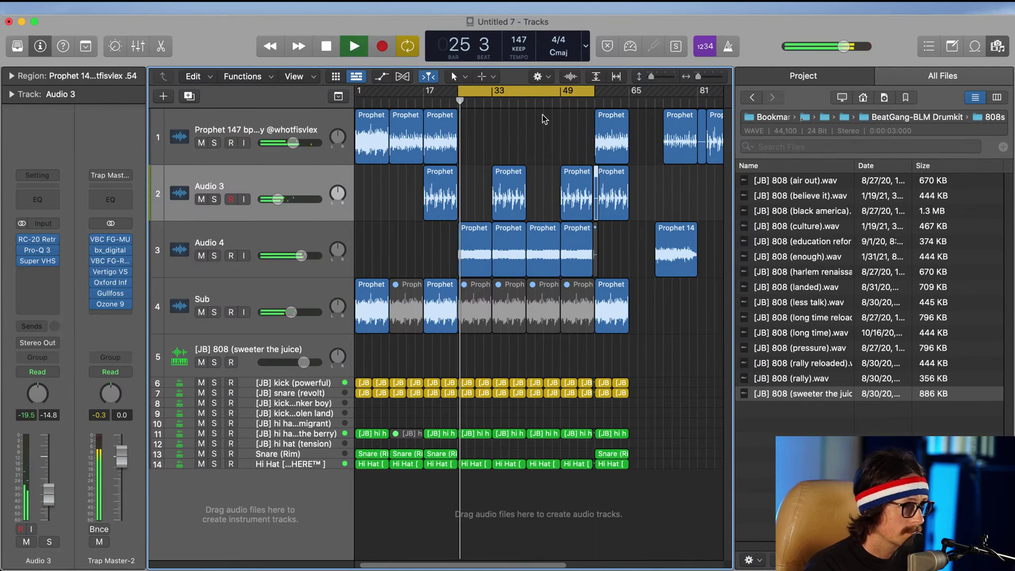
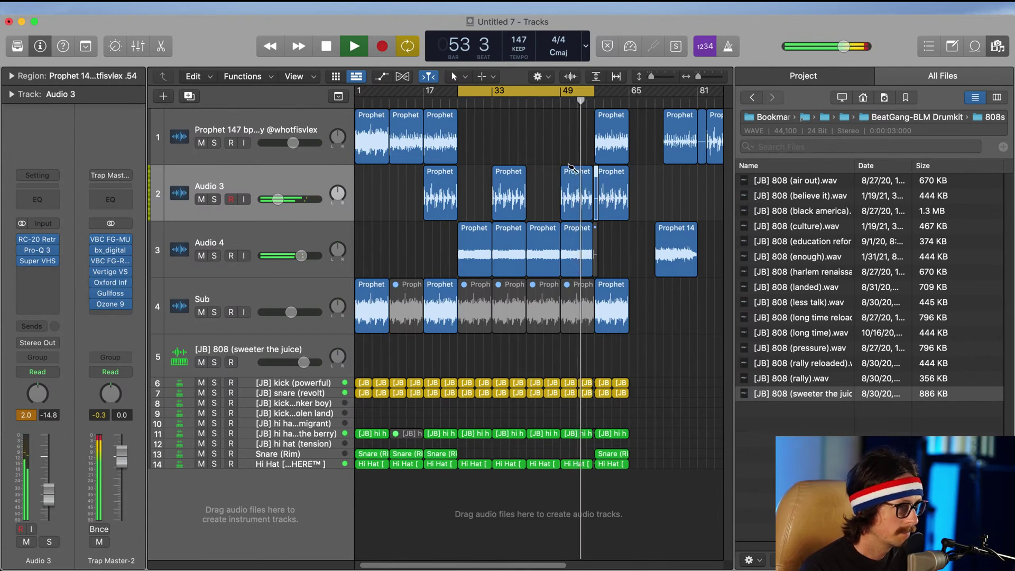
left_click(563, 91)
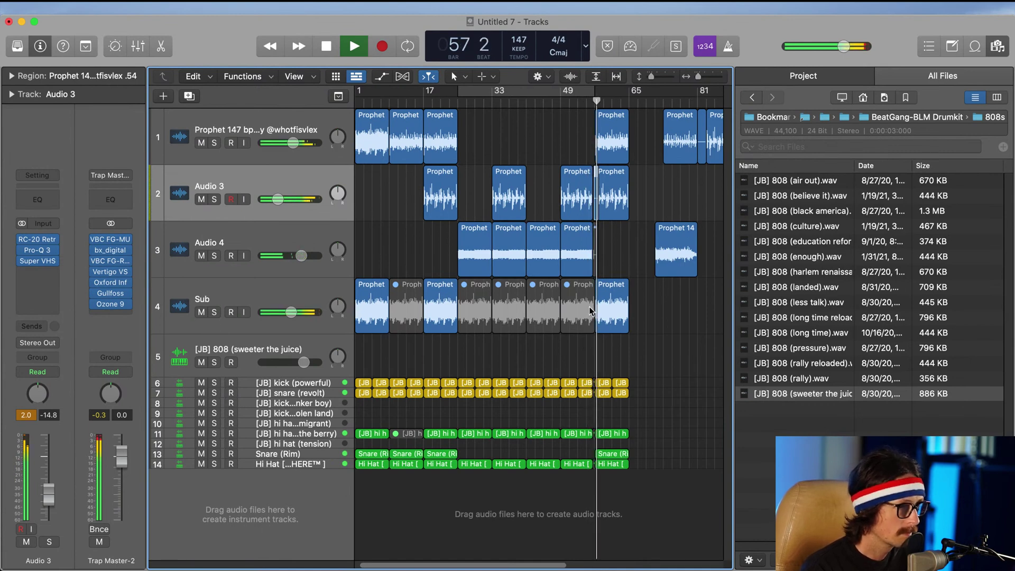
key("space")
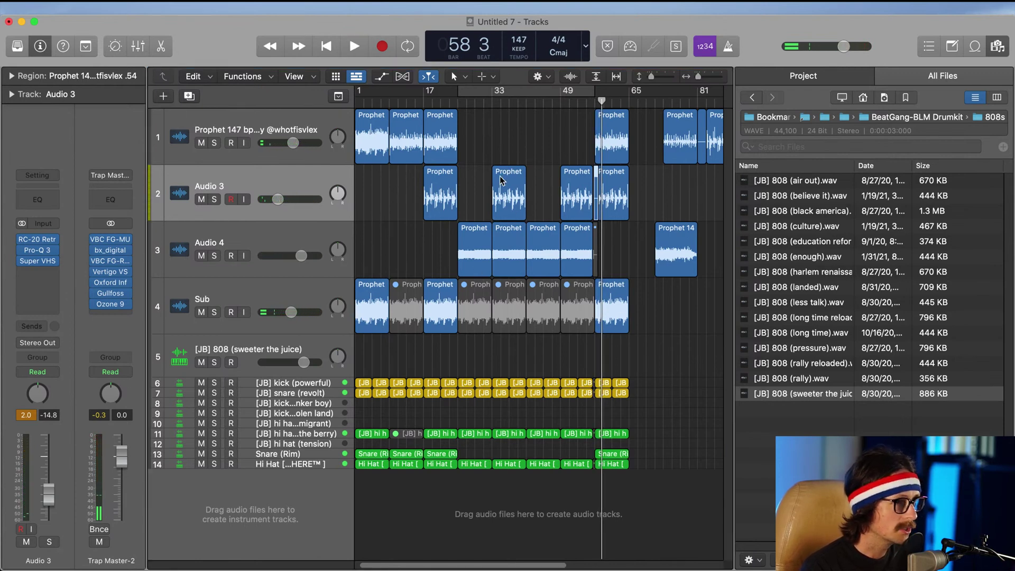
Step: Delete all regions between bars 33 and 49 and move the two sections after them back to start at bar 33
left_click_drag(503, 143, 550, 488)
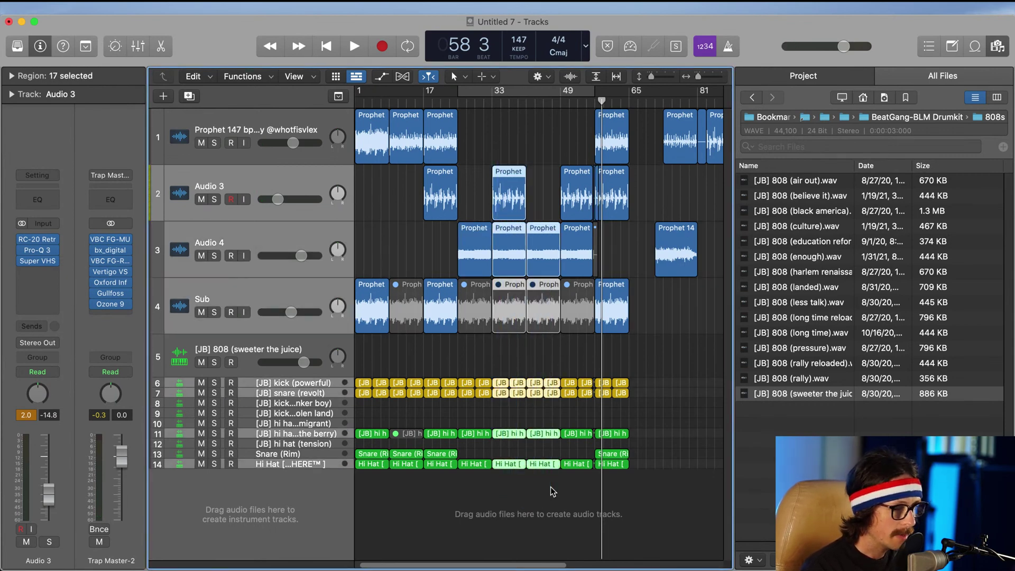
key("Delete")
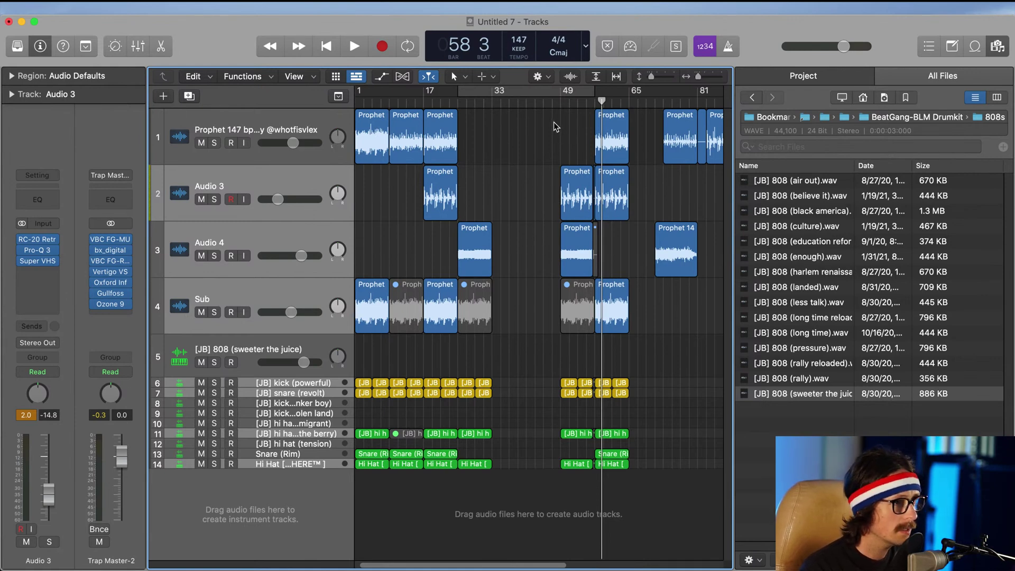
left_click_drag(553, 120, 628, 495)
left_click_drag(573, 192, 505, 194)
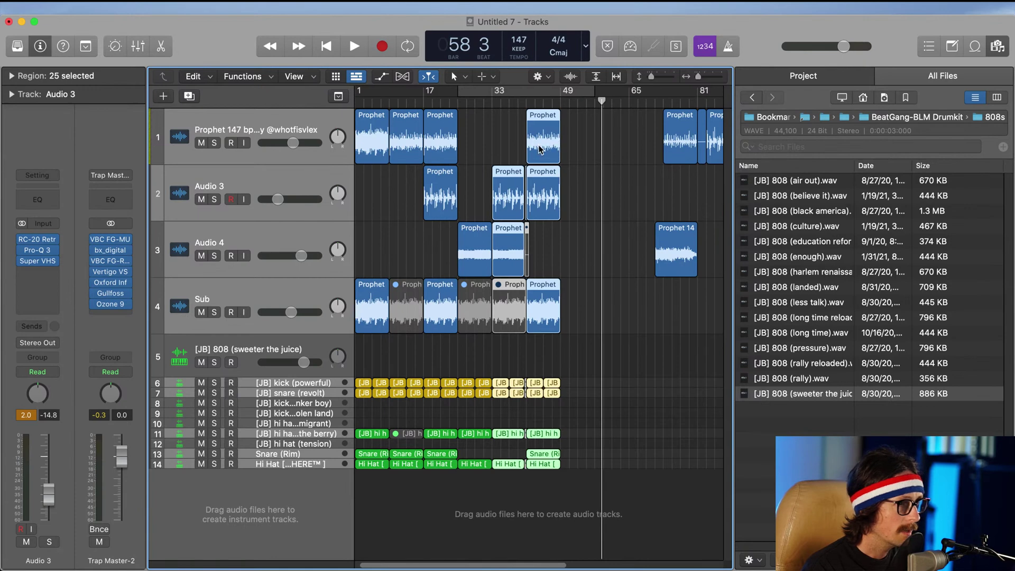
Step: Switch the transport display to the detailed layout with SMPTE time and locators, and move the playhead to bar 9
left_click(453, 91)
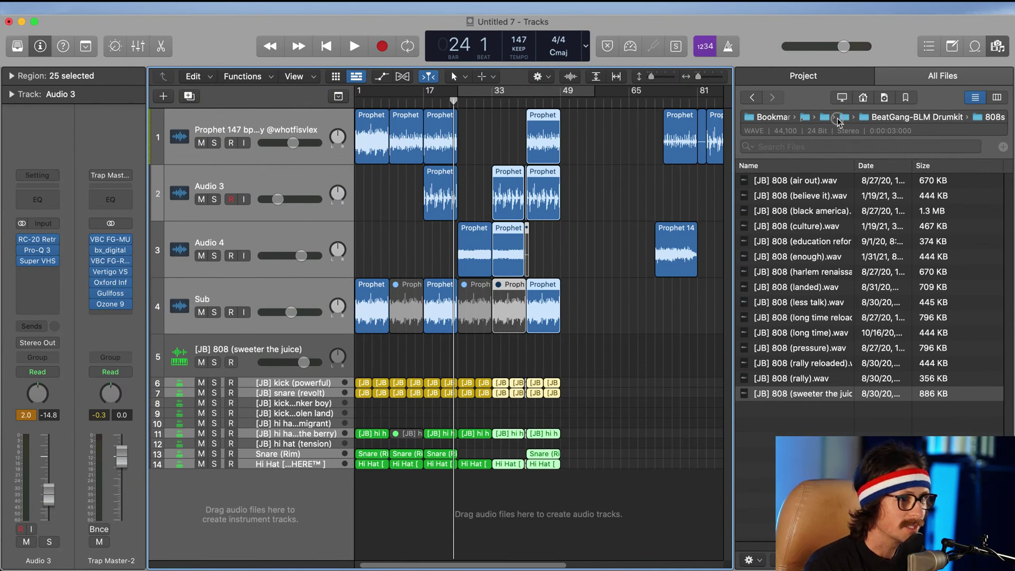
left_click(585, 46)
left_click(600, 111)
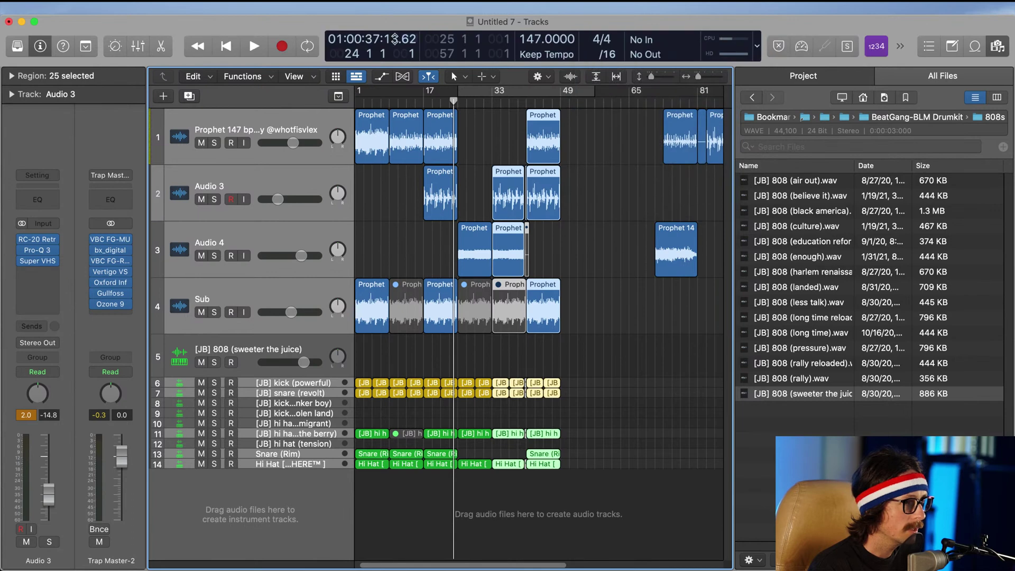
left_click_drag(476, 101, 398, 109)
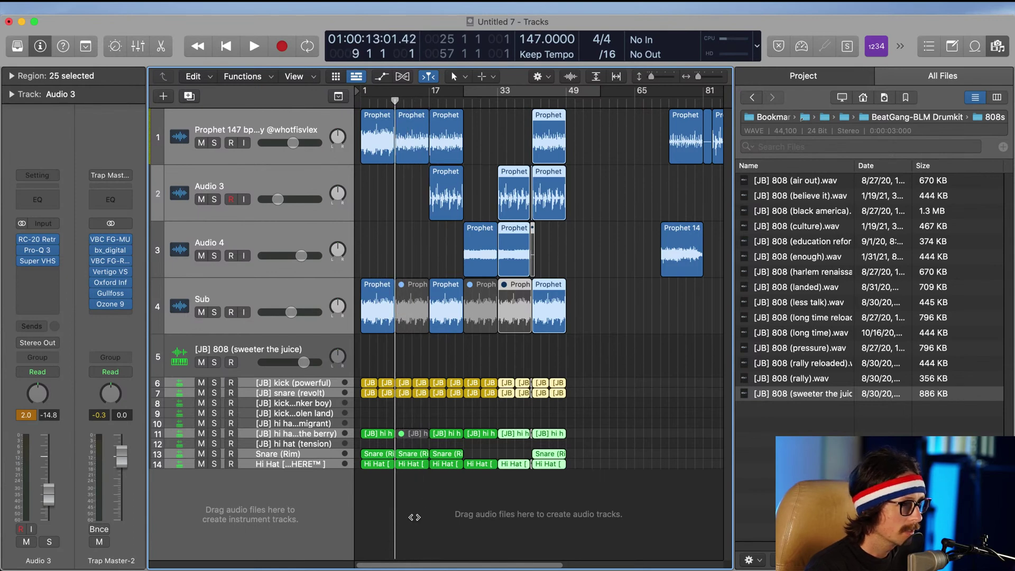
Step: Delete the bar 9–17 section on all tracks and move the arrangement from bar 17 onward back to bar 9
left_click_drag(426, 484, 567, 427)
key("Delete")
left_click_drag(443, 137, 408, 135)
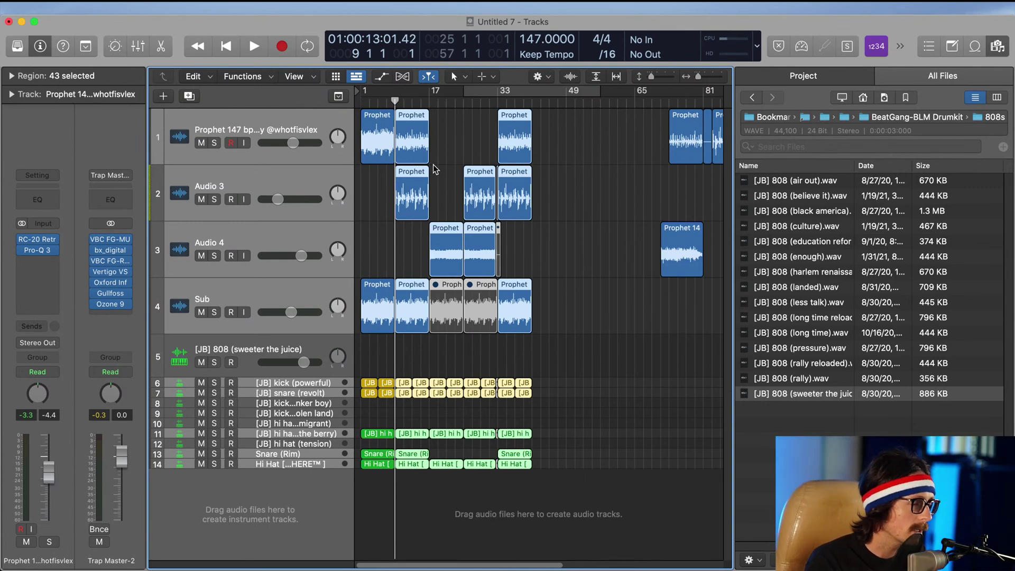
Step: Delete the Sub region in the intro at bars 1–9
left_click(377, 127)
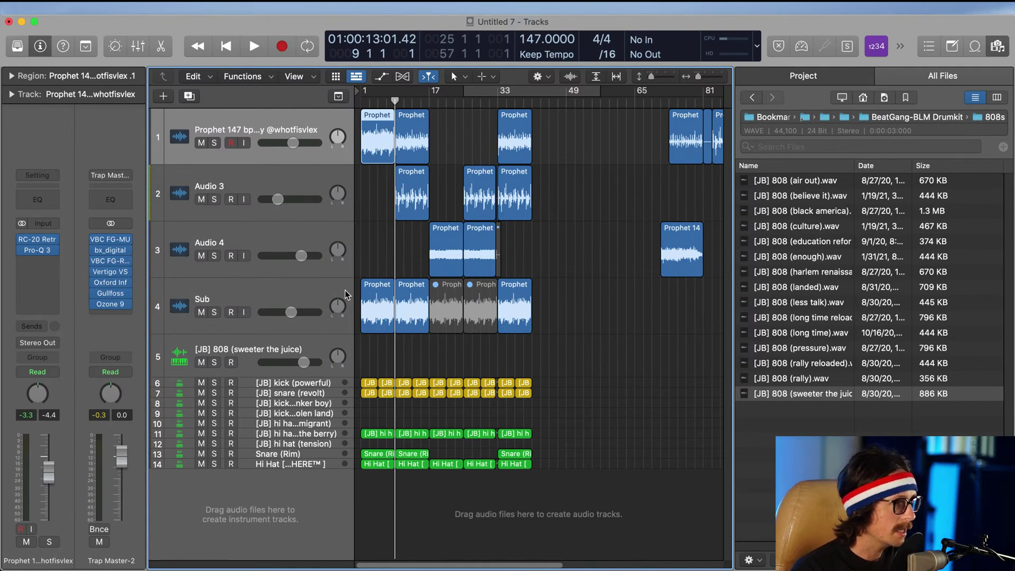
left_click(377, 309)
key("Delete")
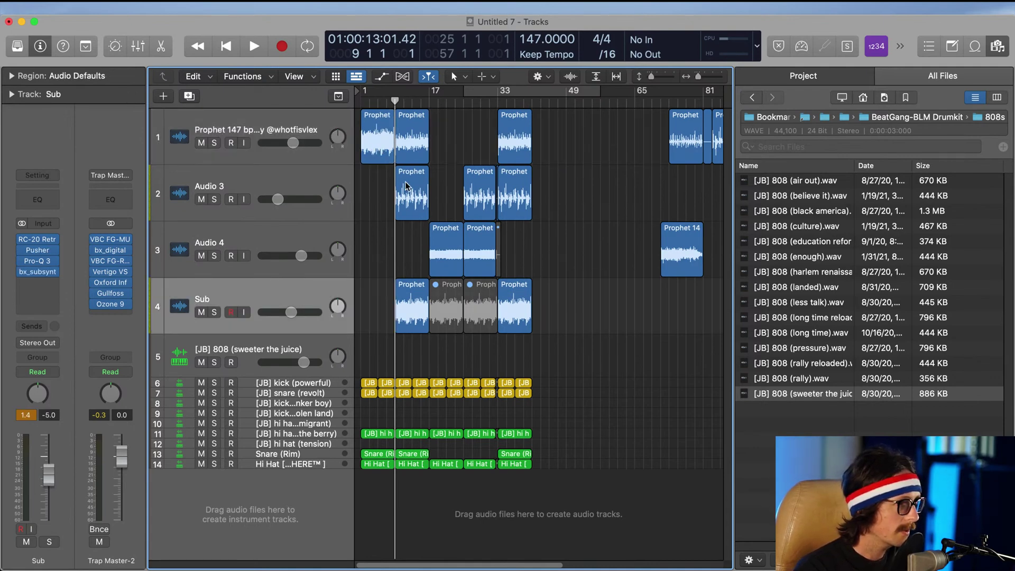
Step: Mute the kick, snare, hi-hat and Snare (Rim) regions in the intro at bars 1–9
left_click(378, 137)
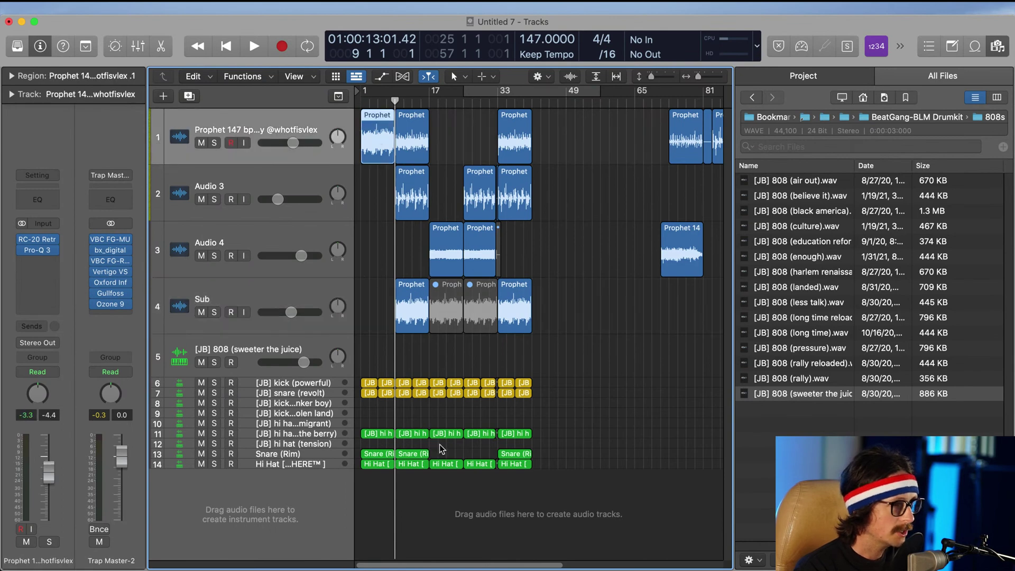
left_click_drag(415, 338, 327, 489)
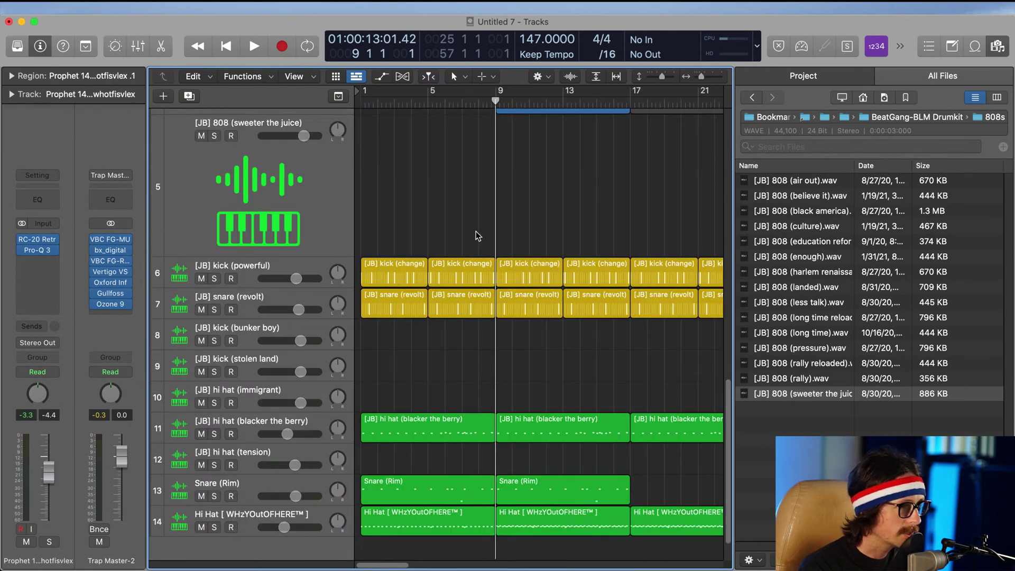
left_click_drag(495, 238, 369, 525)
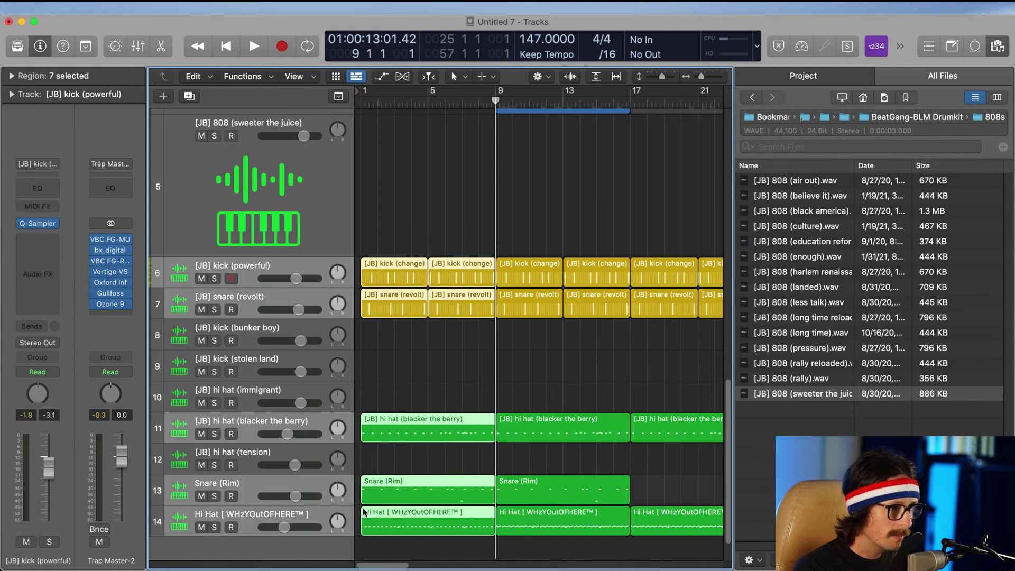
key("ctrl+m")
left_click(480, 278, "ctrl+alt")
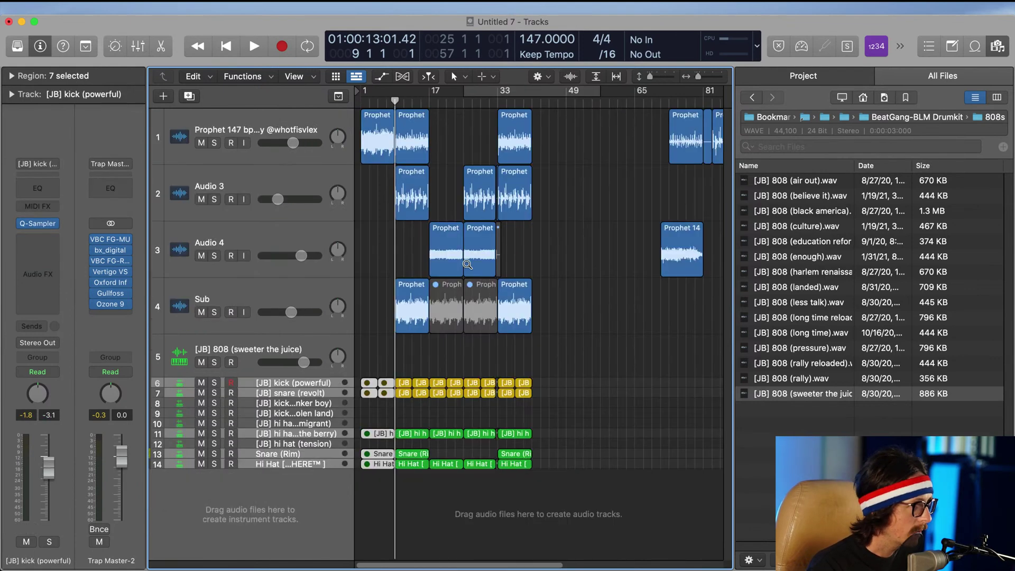
Step: Duplicate the first Prophet audio track with its settings and move the intro region at bars 1–9 onto the new track
left_click_drag(412, 236, 317, 528)
left_click(490, 153, "ctrl+alt")
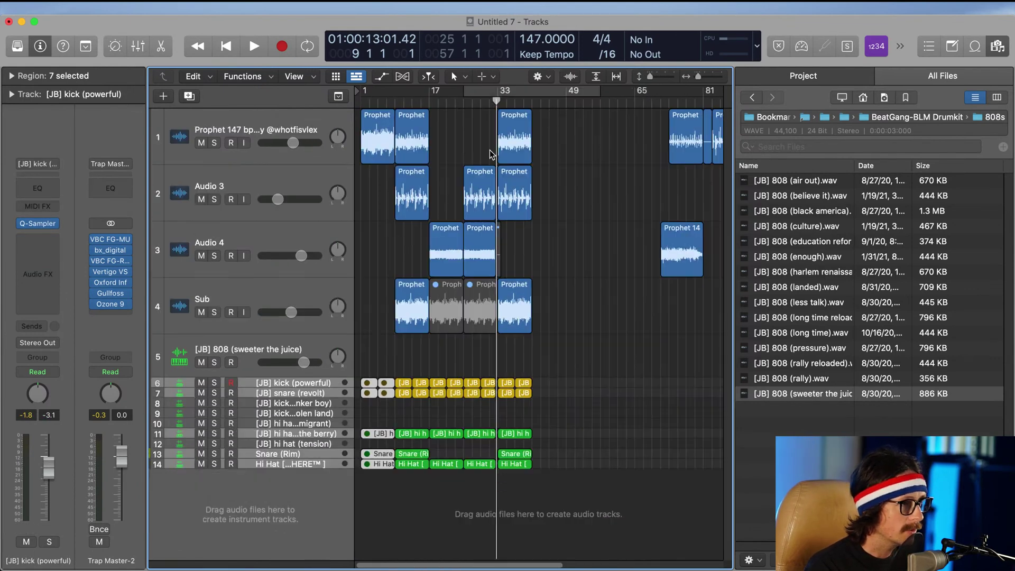
scroll(603, 244, "right", 6)
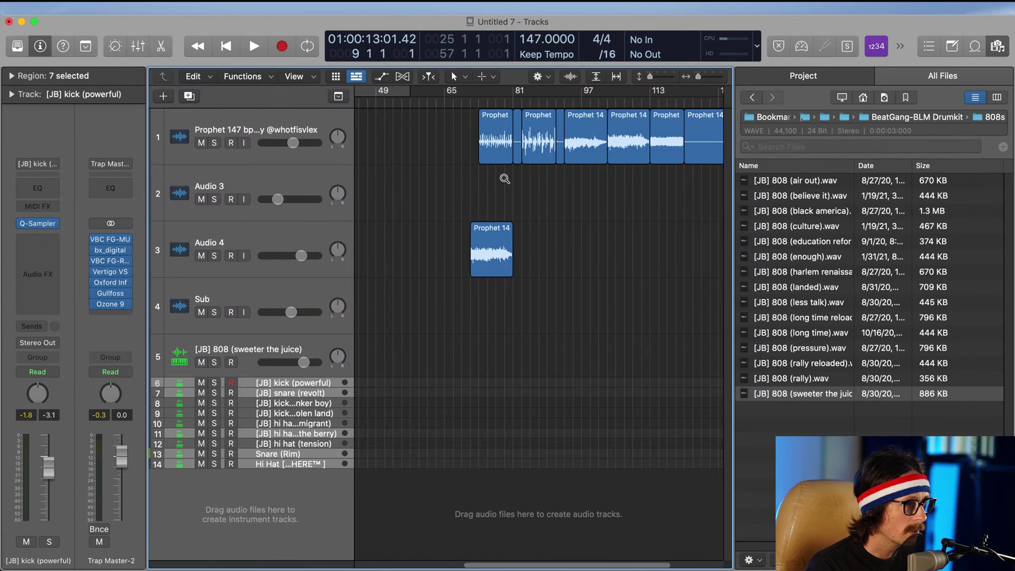
left_click(506, 205, "ctrl+alt")
scroll(519, 213, "left", 2)
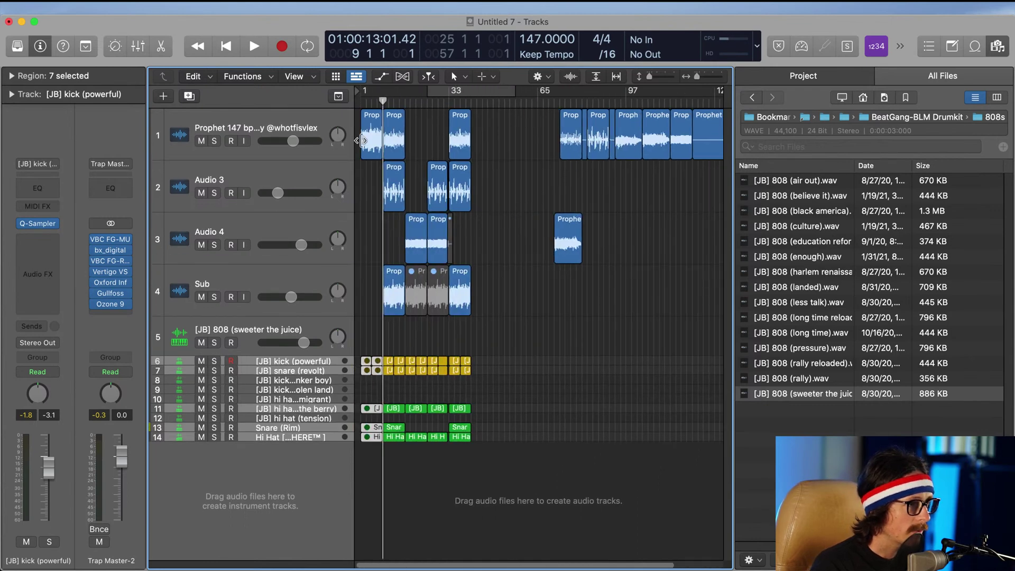
left_click(241, 120)
left_click(241, 122)
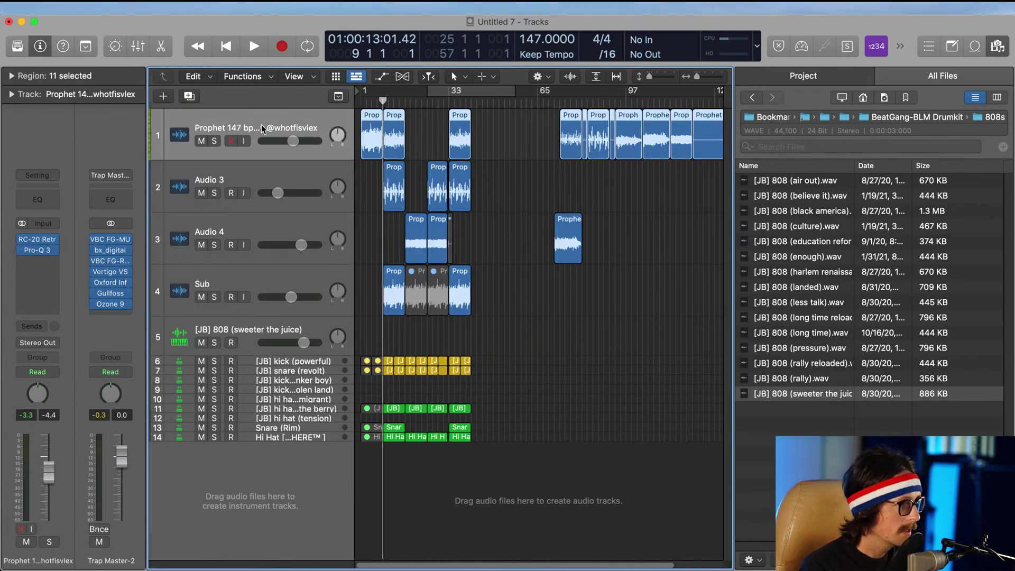
key("super+d")
left_click_drag(364, 151, 284, 188)
left_click(252, 176)
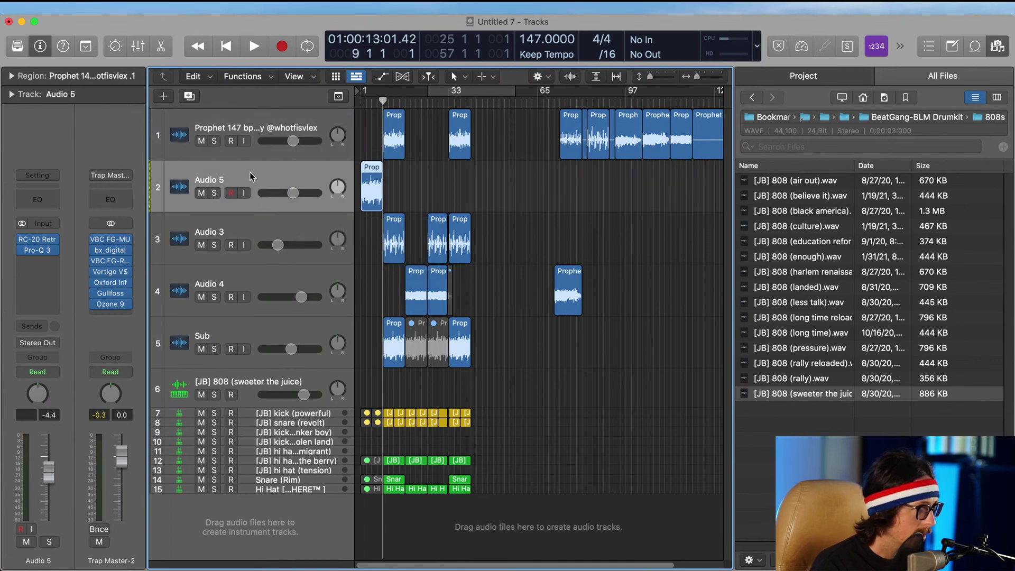
Step: Turn on Flex & Follow for the intro region on Audio 5 and transpose it by -12
left_click(11, 76)
left_click(74, 164)
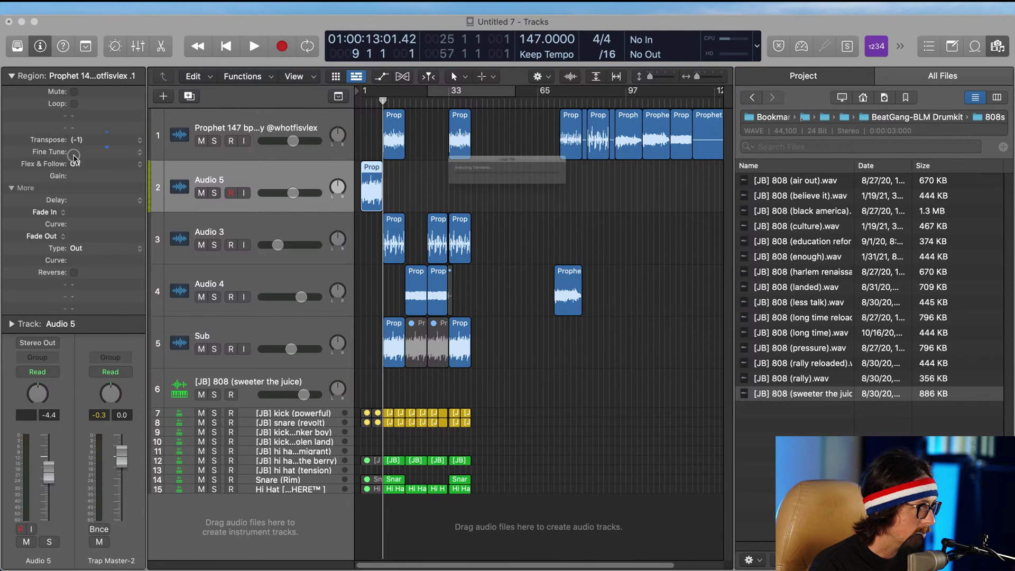
left_click(74, 166)
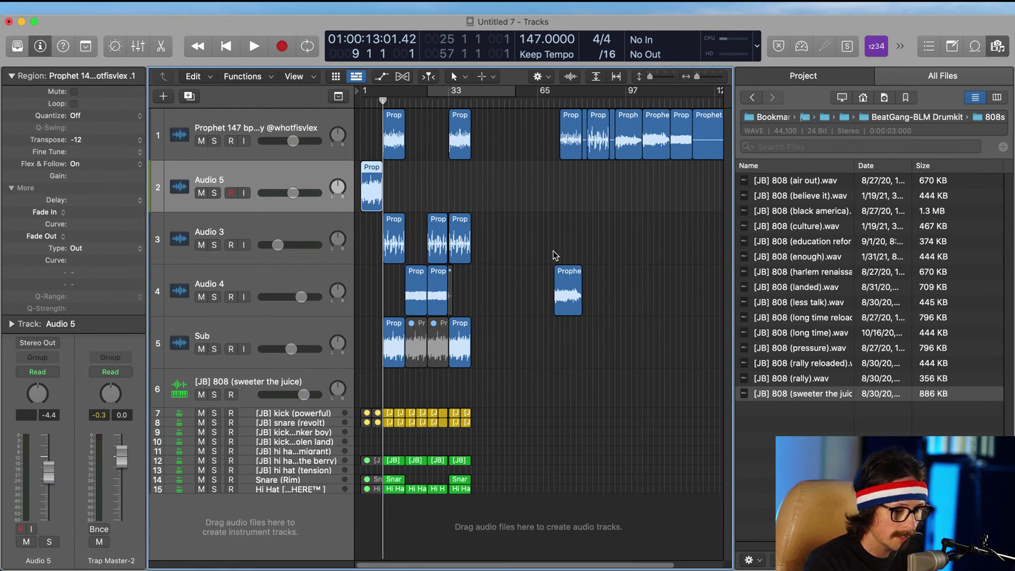
Step: Play the arrangement from bar 1 to hear the transposed intro, and collapse the region parameters
key("Return")
key("cmd+f")
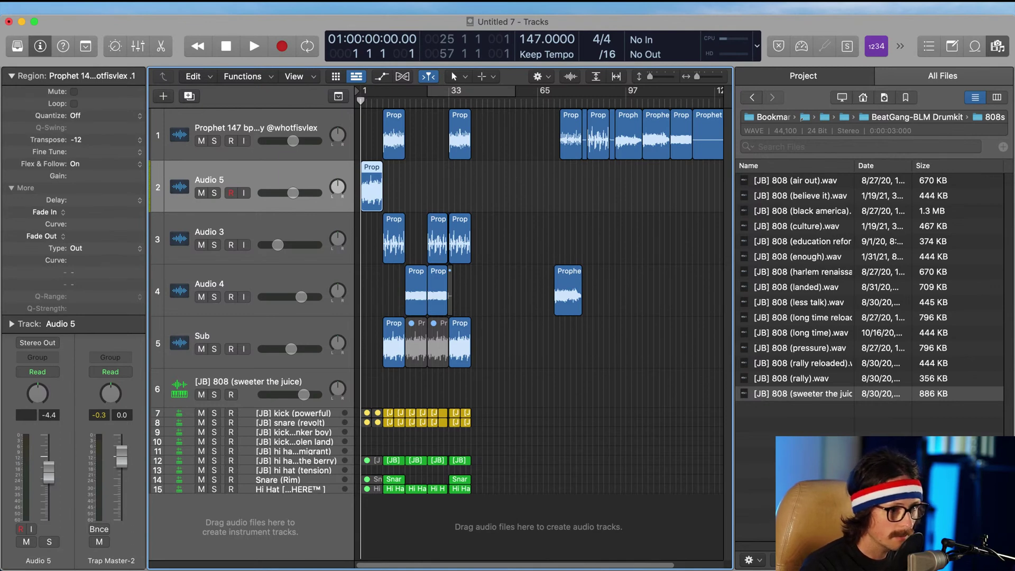
left_click(499, 267)
key("space")
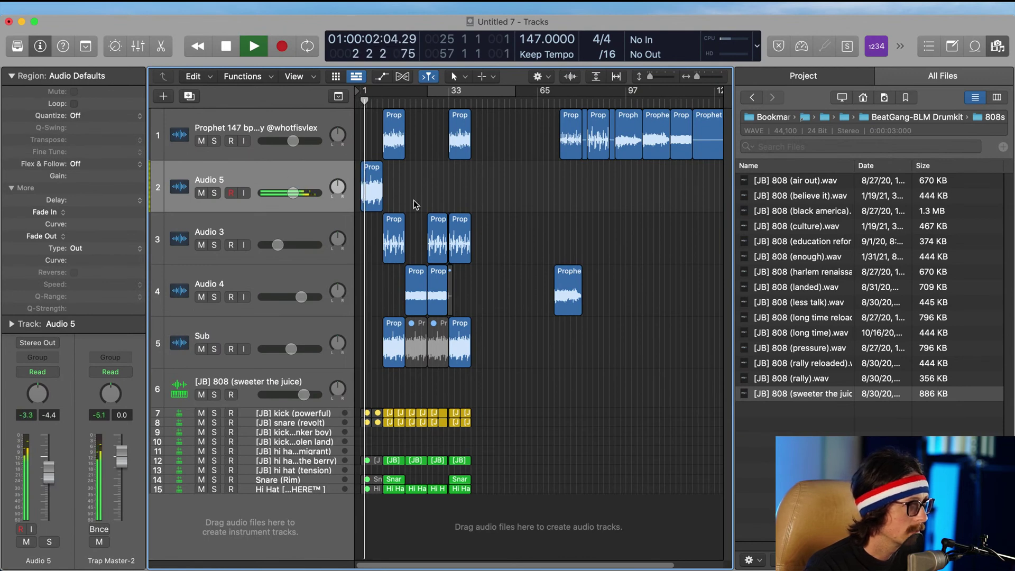
left_click(10, 77)
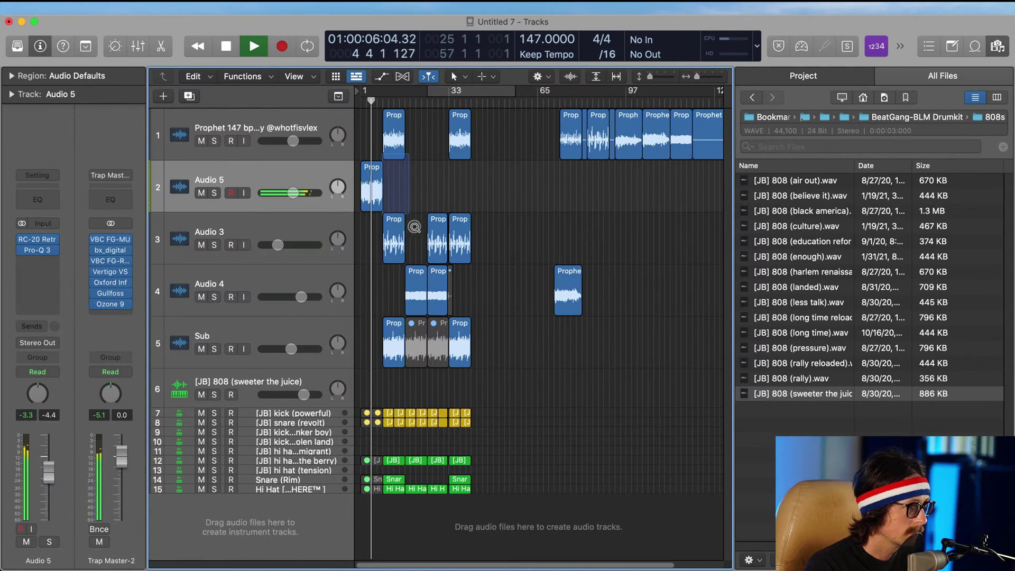
Step: Add a fade-out about half a bar long ending at bar 9 on the Audio 5 intro region and change it to Slow Down
left_click_drag(381, 154, 421, 247)
scroll(419, 194, "left", 3)
left_click_drag(374, 142, 457, 296)
left_click_drag(489, 180, 556, 183)
right_click(534, 182)
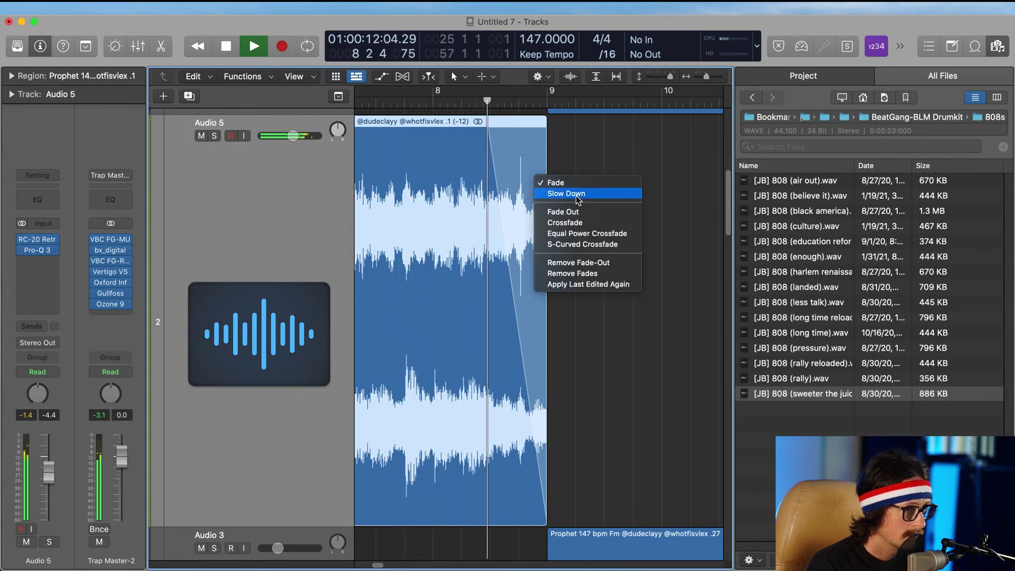
left_click(608, 193)
left_click(420, 99)
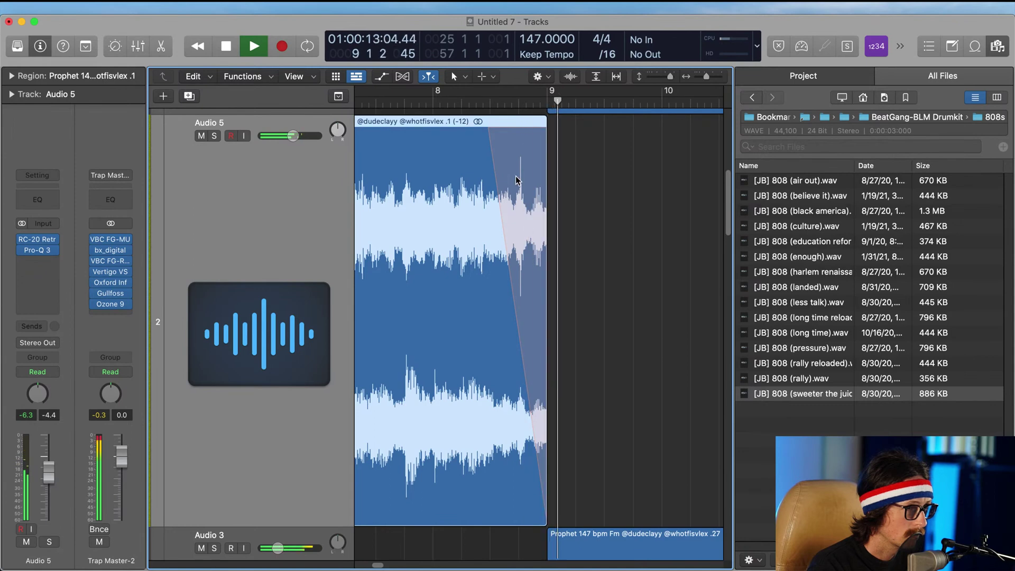
Step: Shorten the intro region's slow-down fade to about the last beat before bar 9 and play back the transition
left_click_drag(487, 129, 503, 124)
scroll(459, 157, "down", 5)
left_click_drag(403, 151, 508, 229)
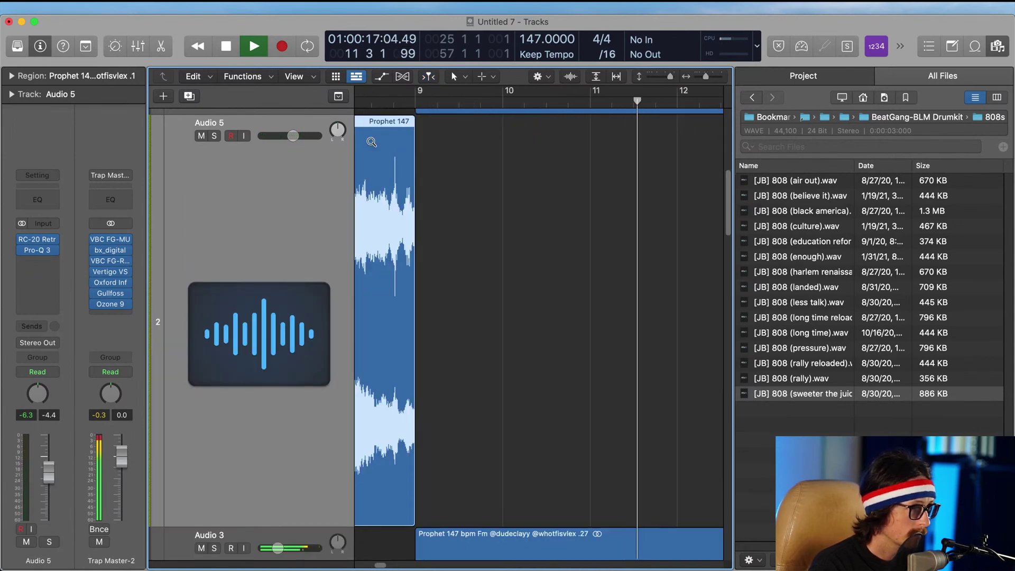
left_click_drag(371, 142, 474, 238)
left_click_drag(433, 152, 551, 166)
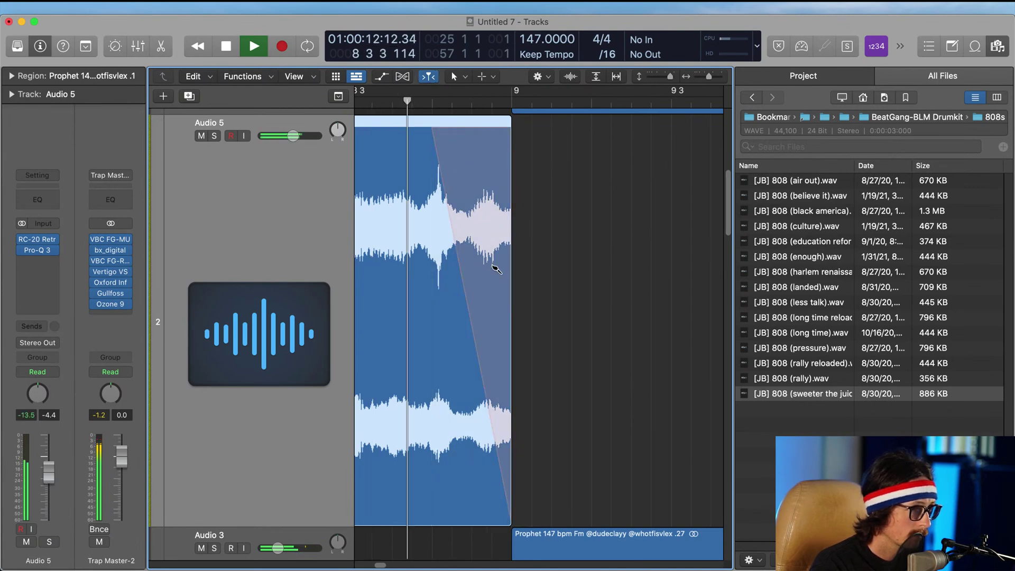
left_click(589, 305)
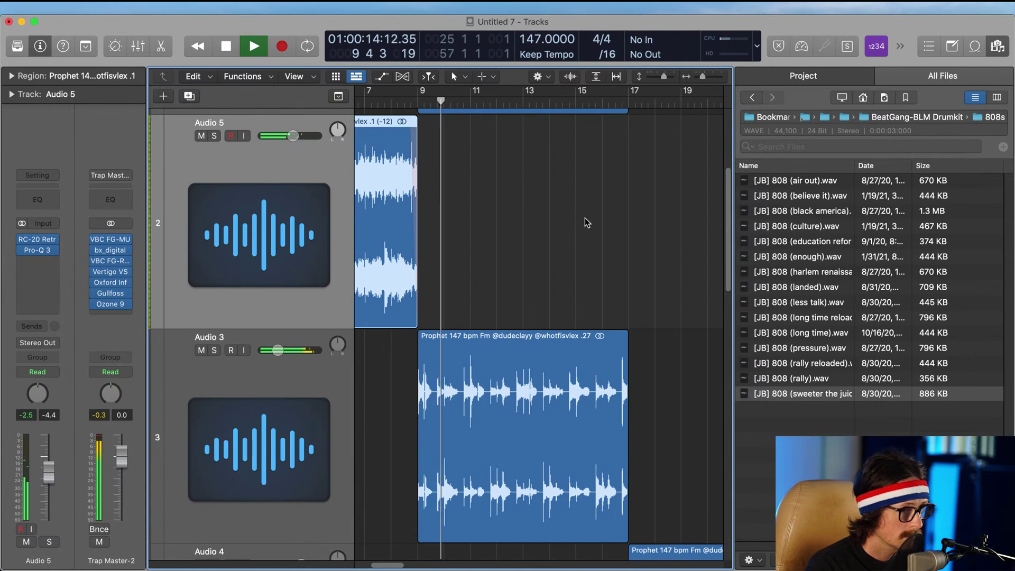
key("space")
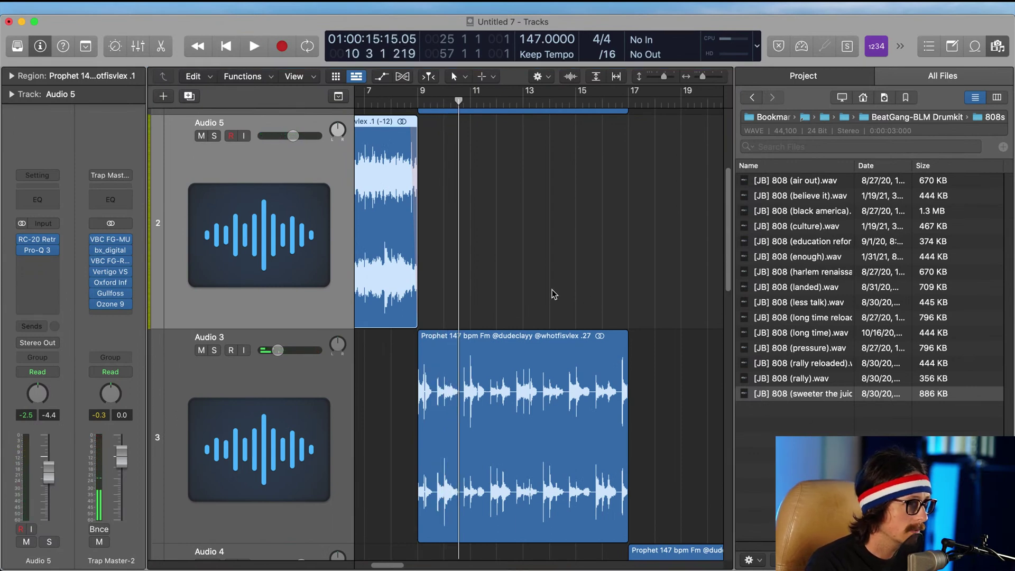
Step: Return the playhead to bar 1 and insert the Sugar Bytes Effectrix plug-in in stereo after Pro-Q 3 on Audio 5
left_click(521, 265)
key("Return")
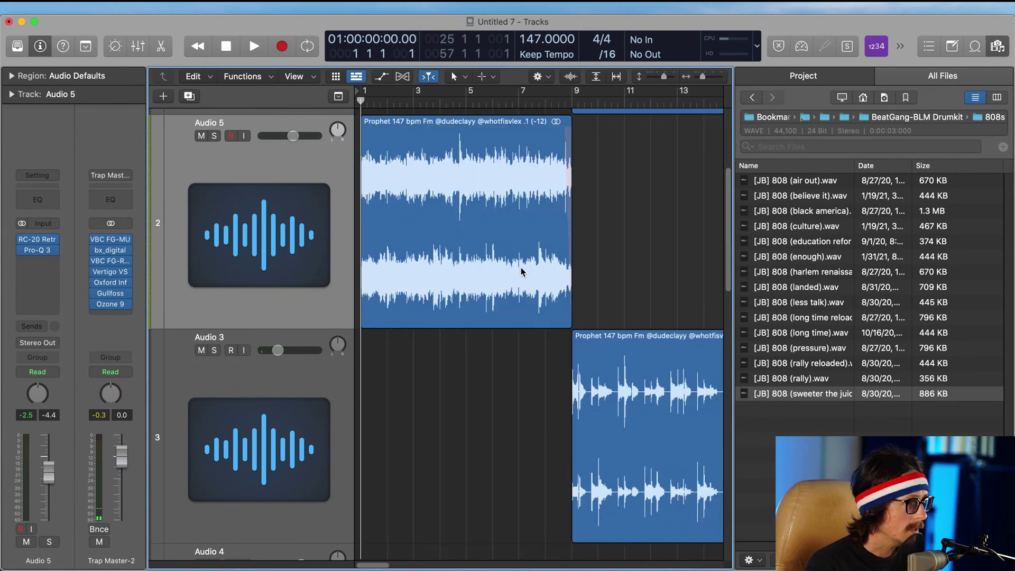
left_click(253, 226)
left_click(46, 261)
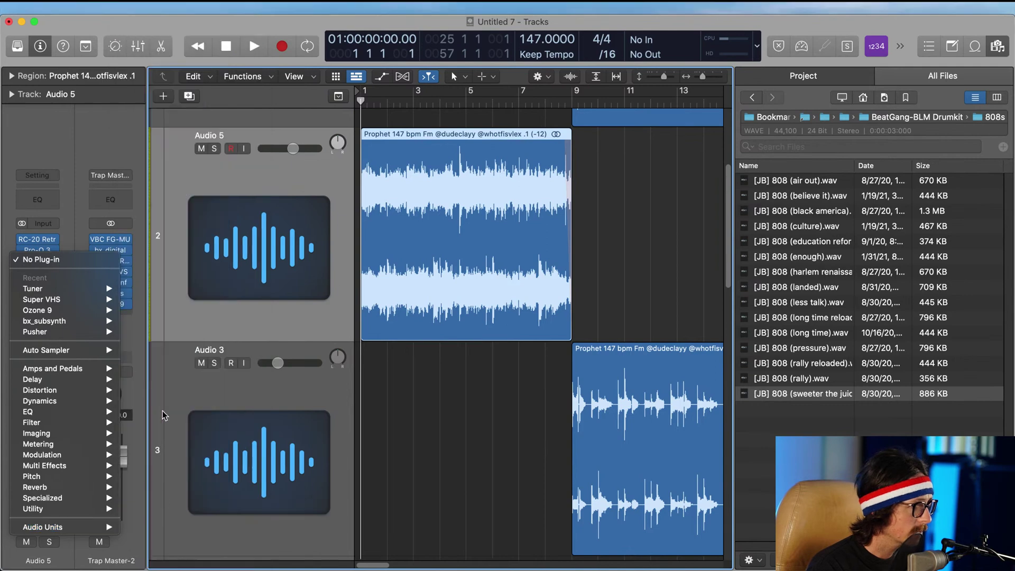
mouse_move(103, 528)
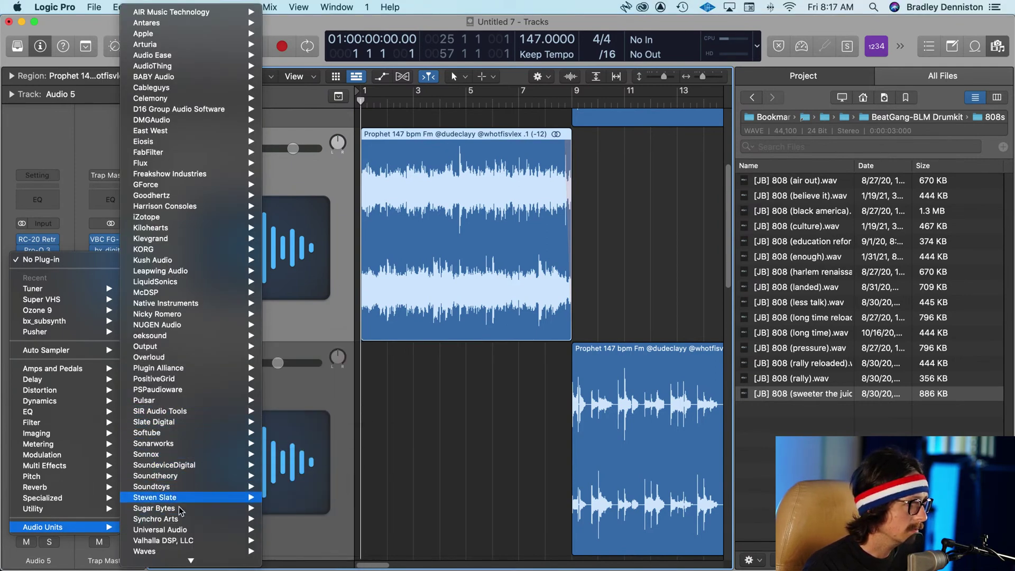
mouse_move(177, 508)
mouse_move(319, 510)
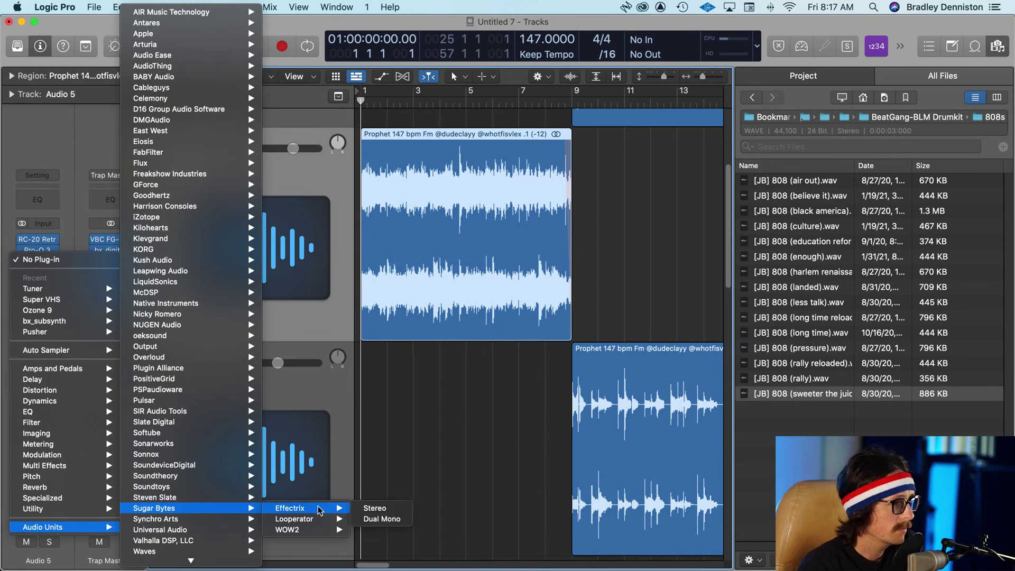
left_click(375, 508)
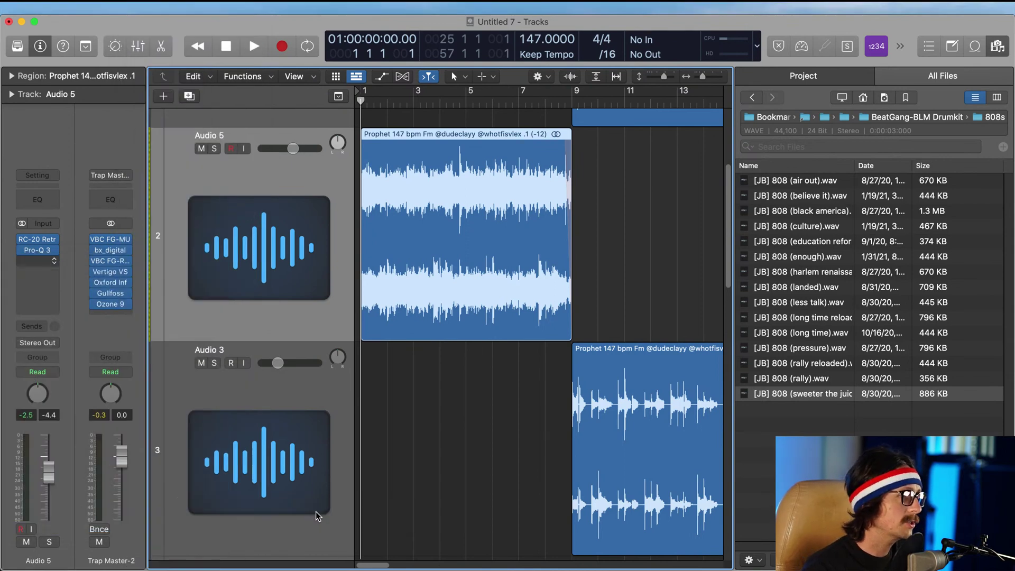
left_click_drag(578, 177, 347, 111)
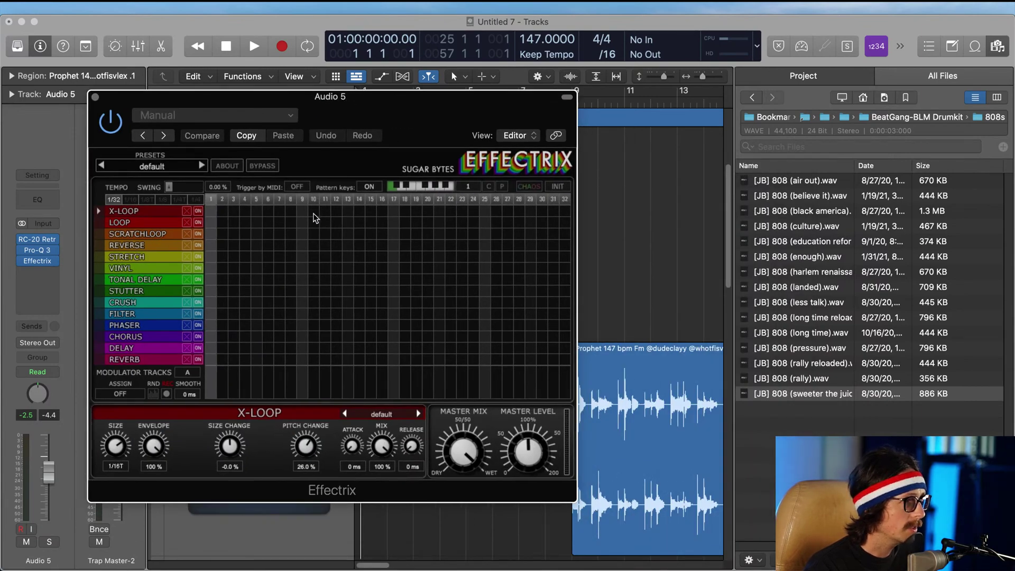
Step: Draw X-LOOP blocks on steps 9–17 and 25–32 of the Effectrix pattern and play the intro
left_click_drag(305, 216, 359, 214)
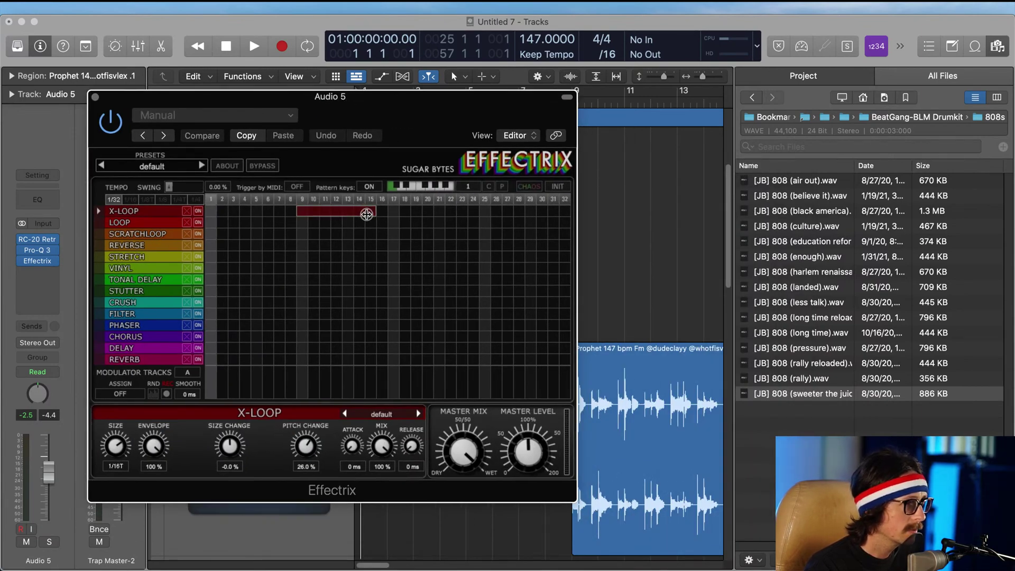
left_click_drag(487, 213, 540, 211)
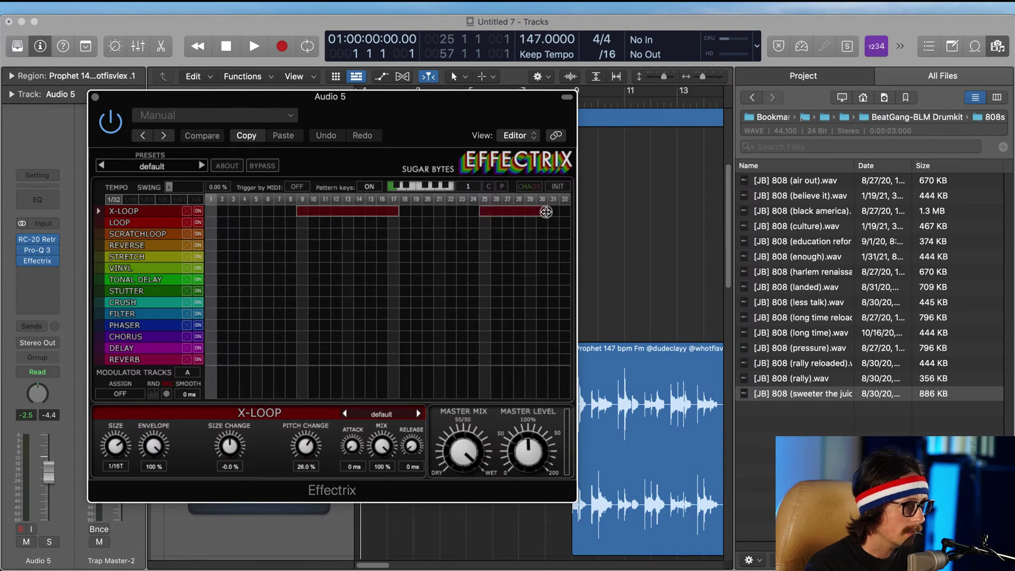
key("v")
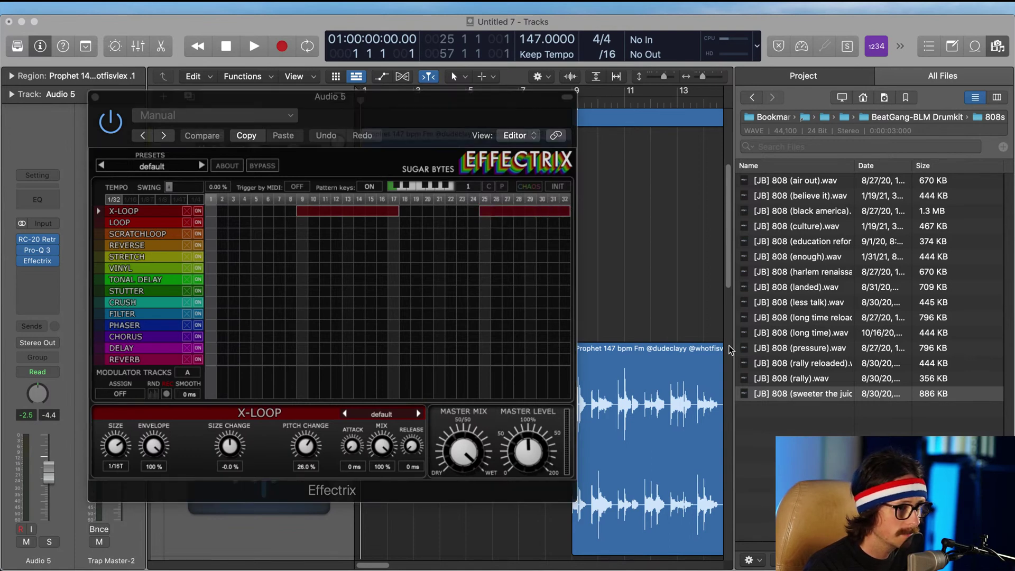
key("space")
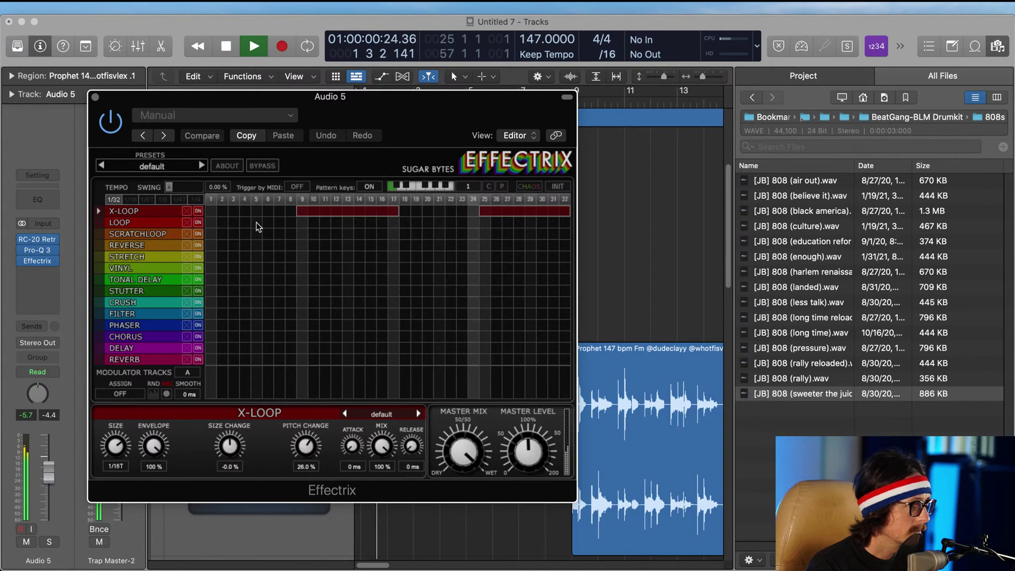
Step: Set the X-LOOP size to 1/8, stop playback, and set the Effectrix pattern tempo to 1/8
mouse_move(115, 445)
left_mouse_down()
mouse_move(112, 486)
mouse_move(123, 439)
left_mouse_up()
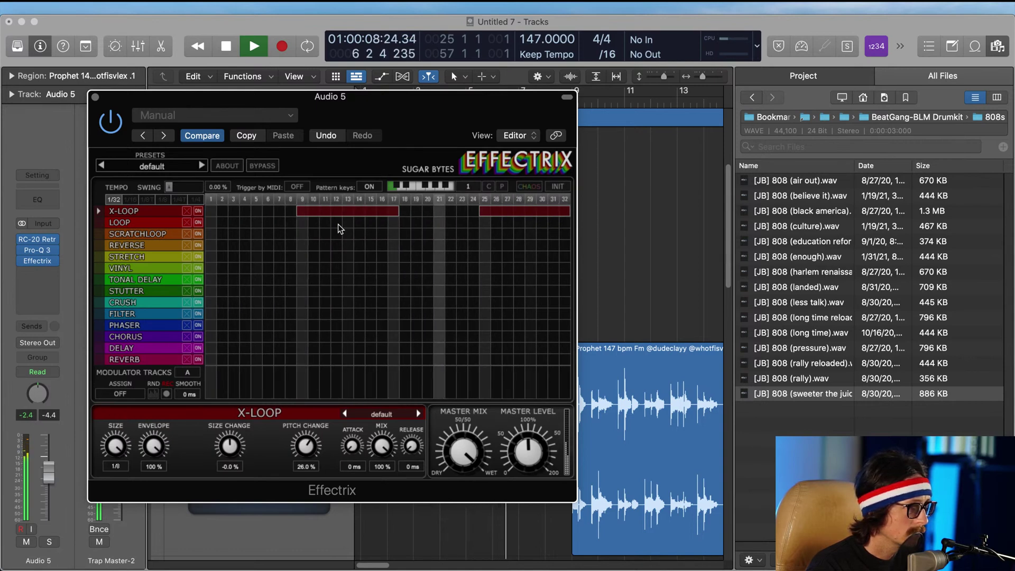
key("space")
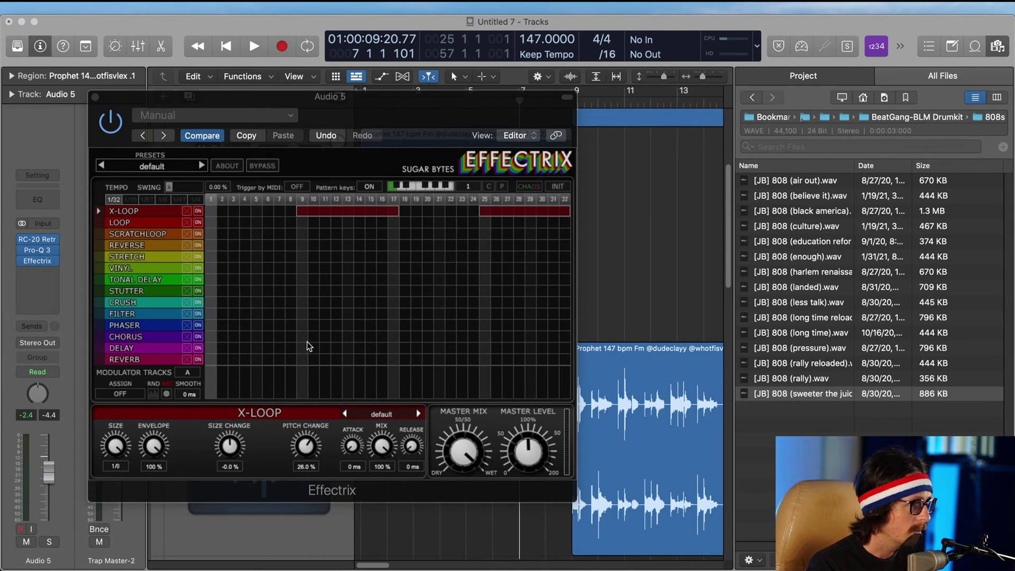
left_click(130, 200)
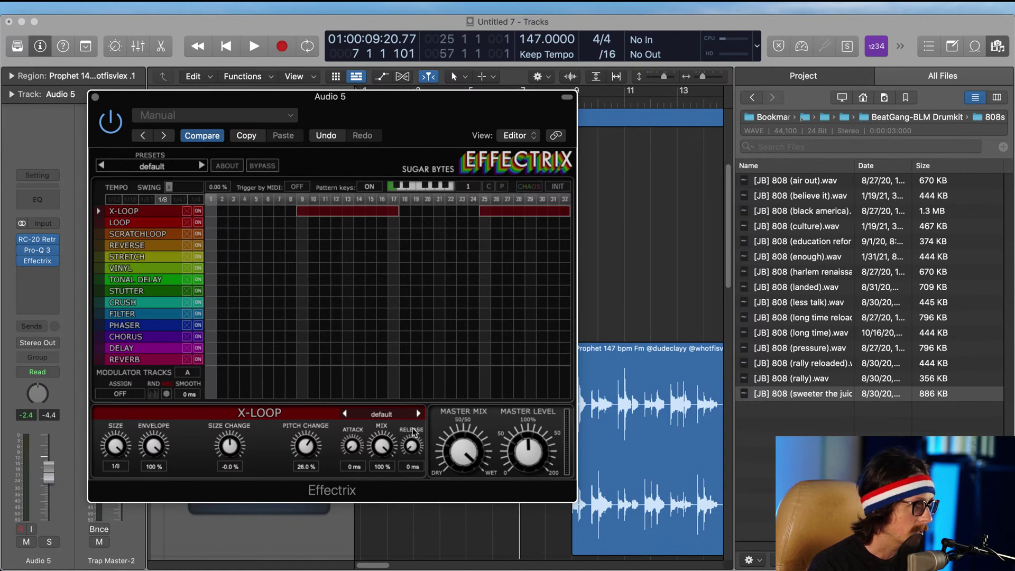
Step: Play the Effectrix pattern into the drum section and again from bar 1 to judge the X-LOOP blocks
left_click(693, 316)
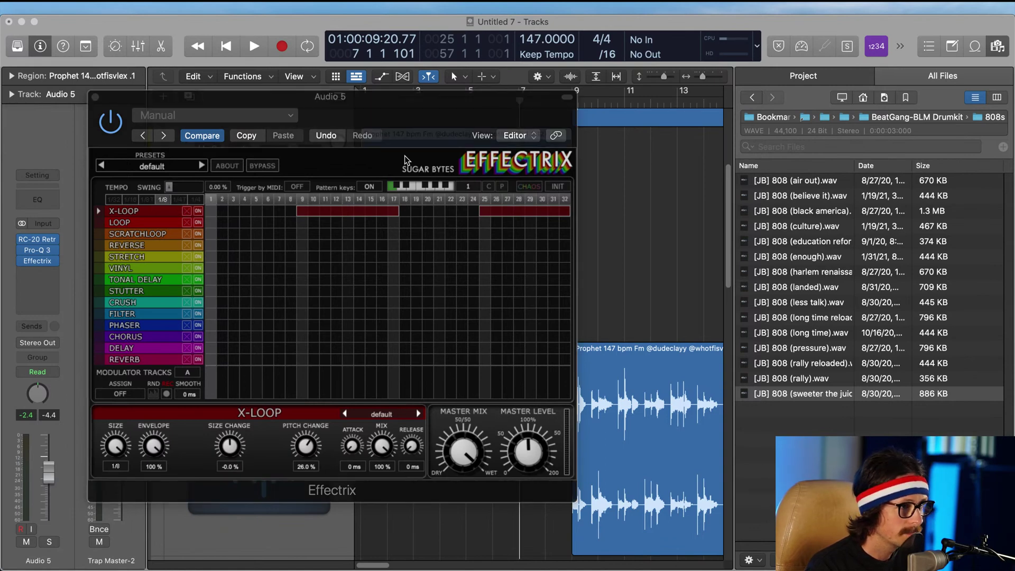
left_click(432, 119)
key("space")
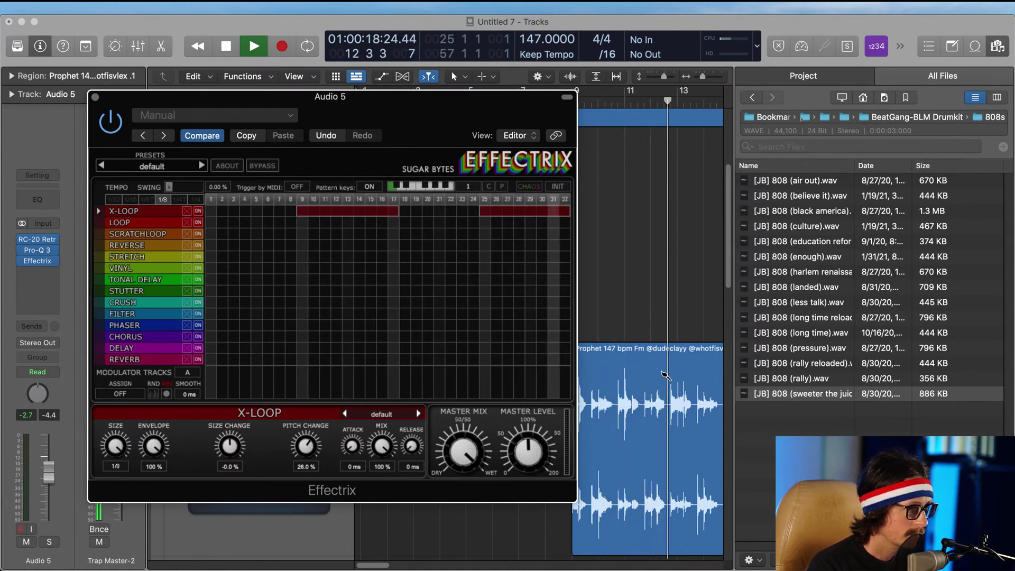
key("space")
key("space")
key("space")
key("Return")
key("space")
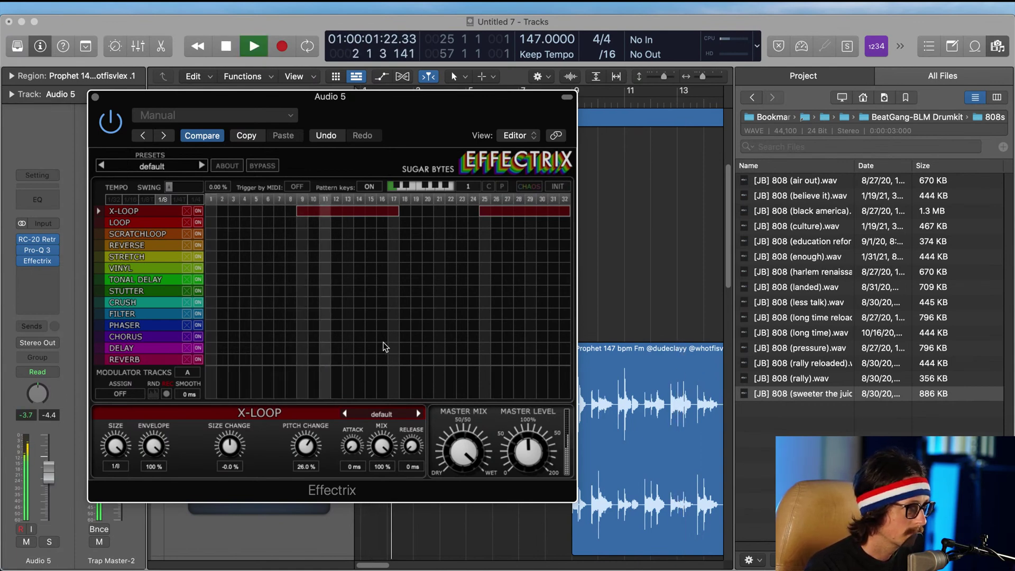
key("space")
Step: Remove the X-LOOP block starting at step 9 and trim the one starting at step 25 to steps 29–32
left_click(397, 212)
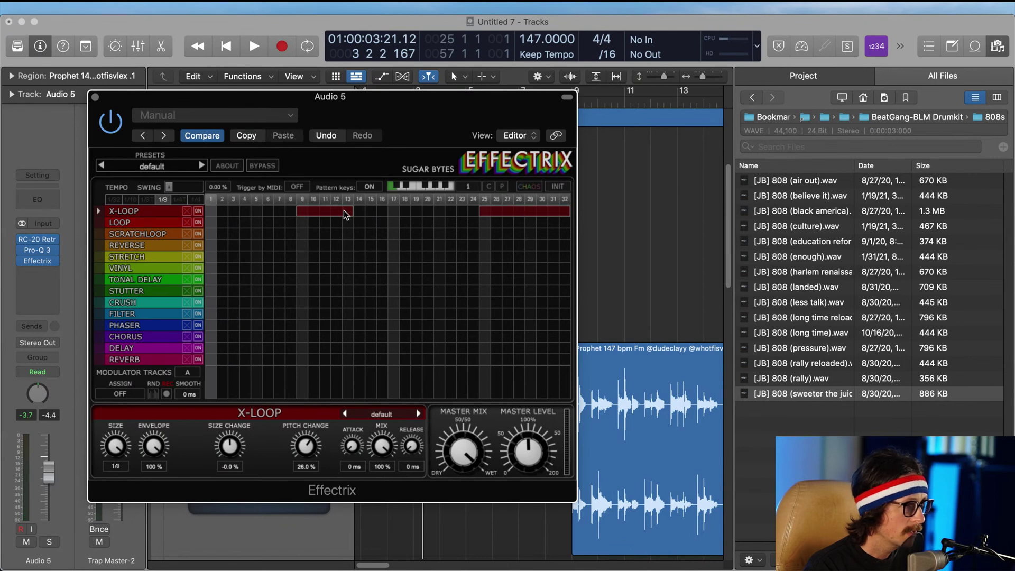
left_click(337, 210)
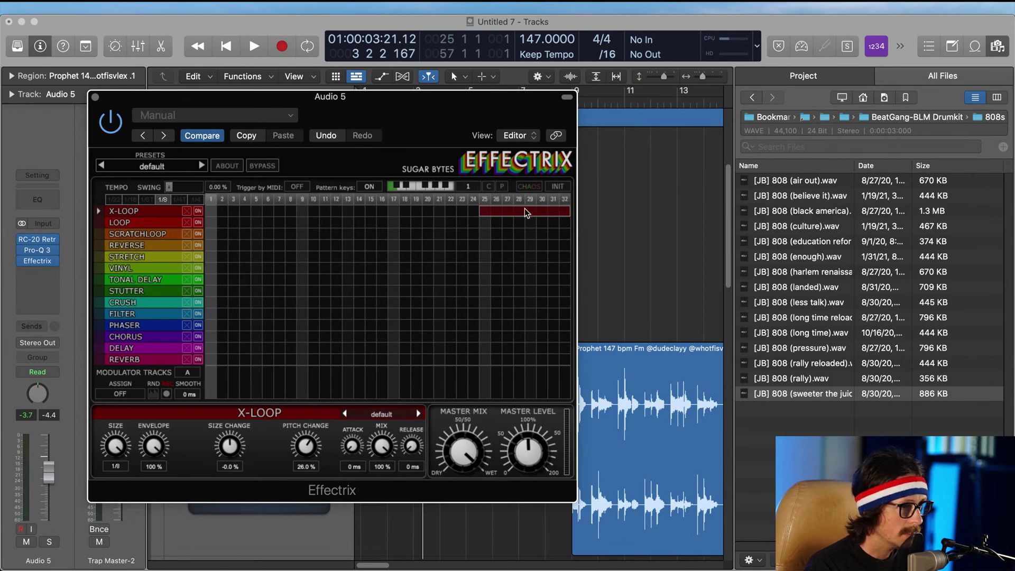
left_click_drag(484, 212, 529, 212)
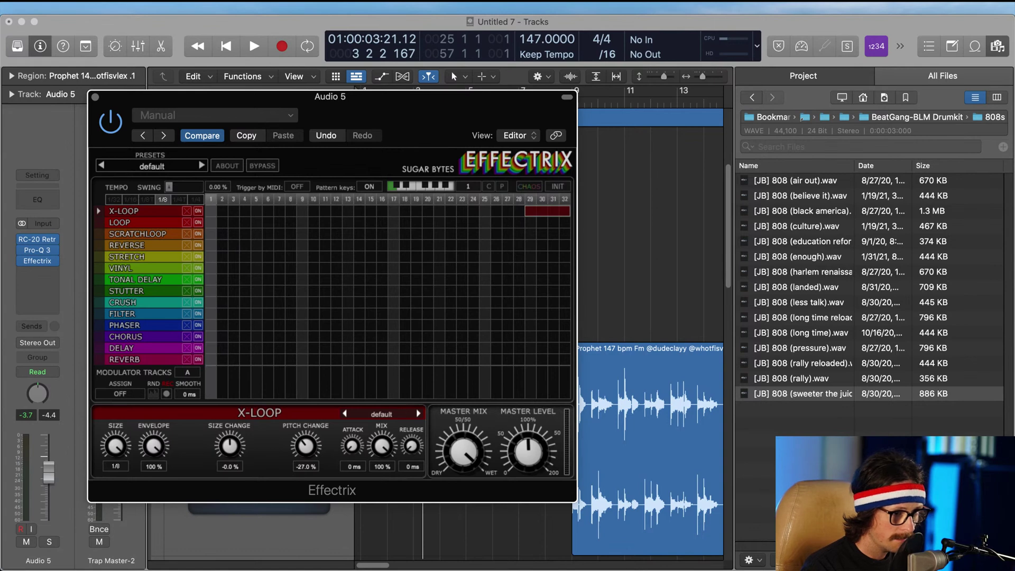
Step: Play the intro from bar 1, lower the X-LOOP pitch change to -18%, and stop playback
key("super+w")
key("Return")
key("space")
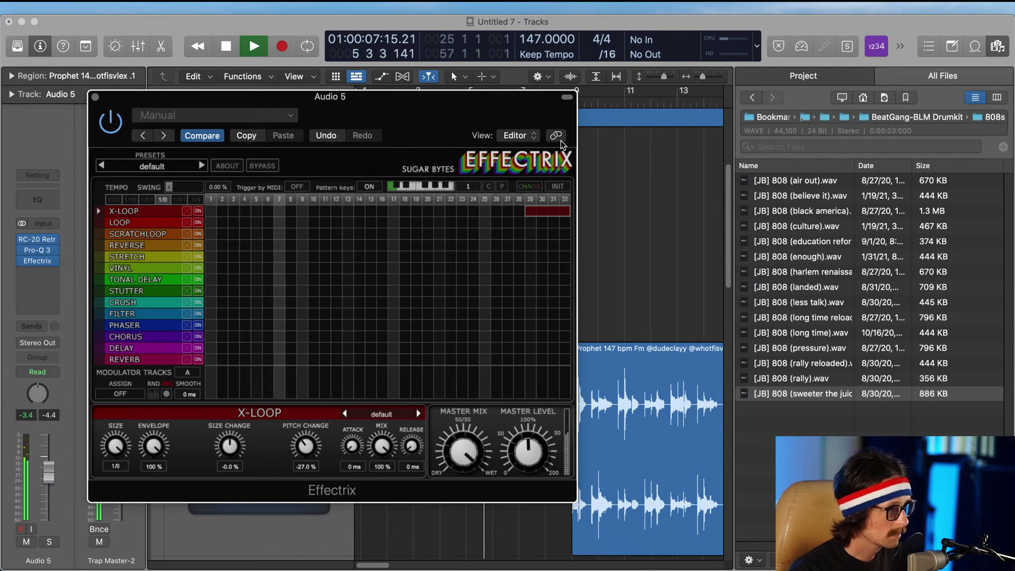
left_click_drag(307, 442, 307, 431)
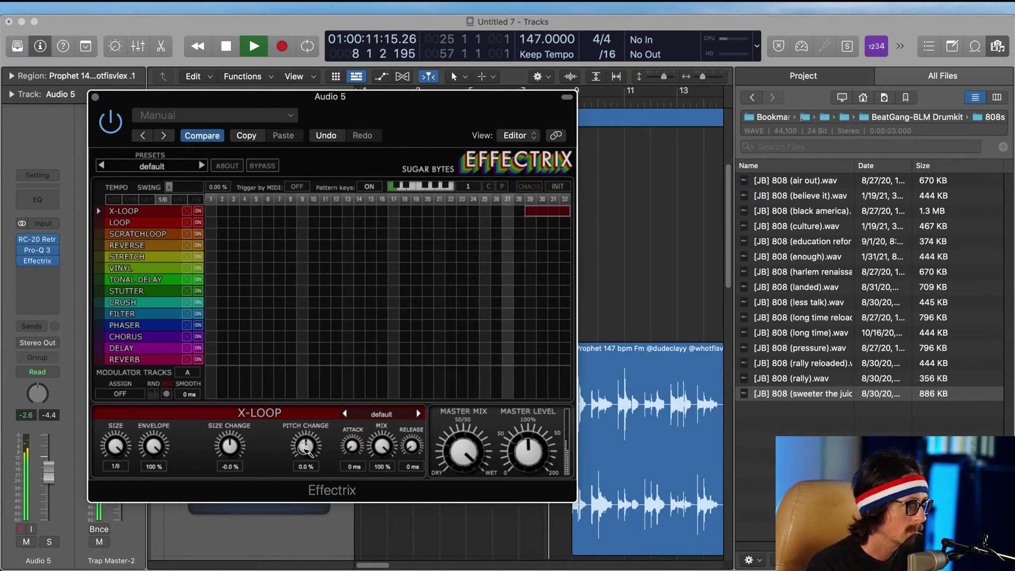
left_click_drag(302, 458, 302, 466)
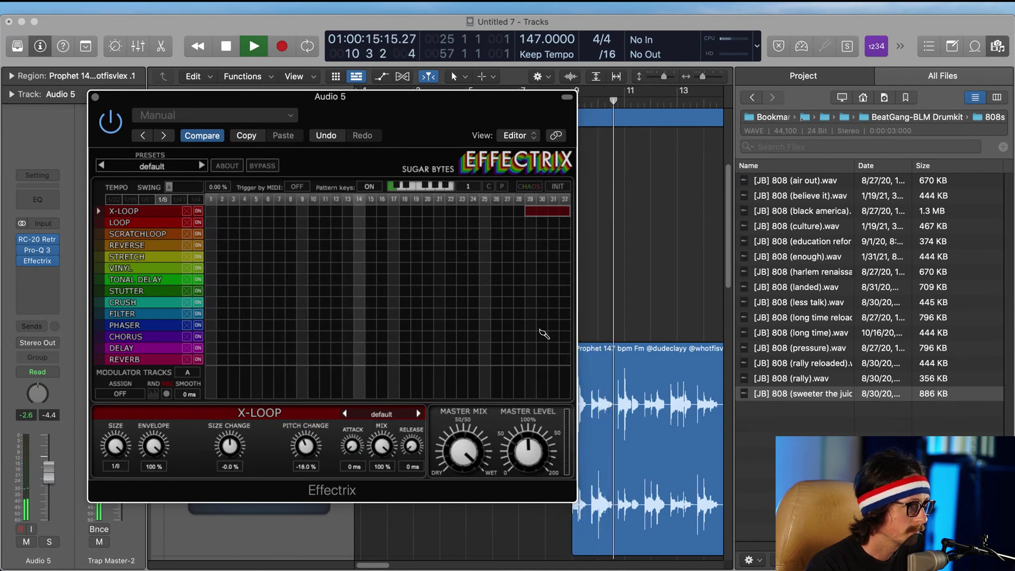
key("space")
key("super+w")
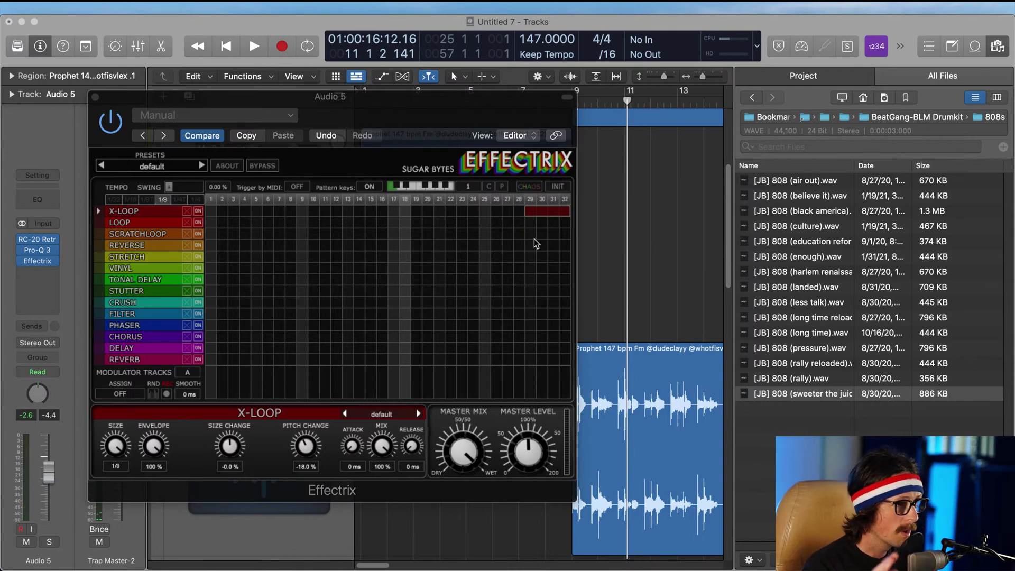
Step: Add a SCRATCHLOOP block on steps 29–32 of the Effectrix pattern and play the intro from bar 1
left_click_drag(533, 234, 568, 240)
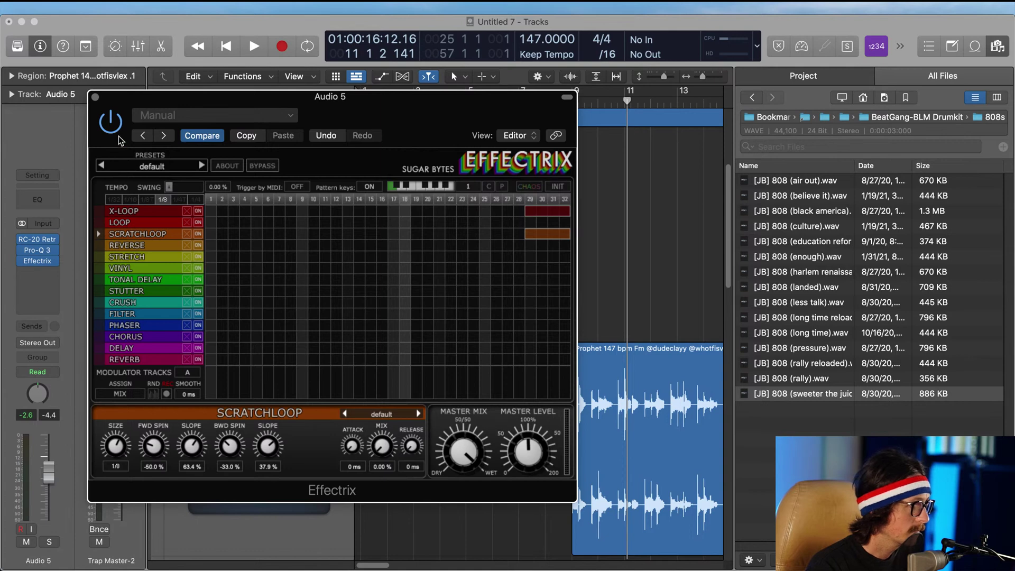
left_click(93, 98)
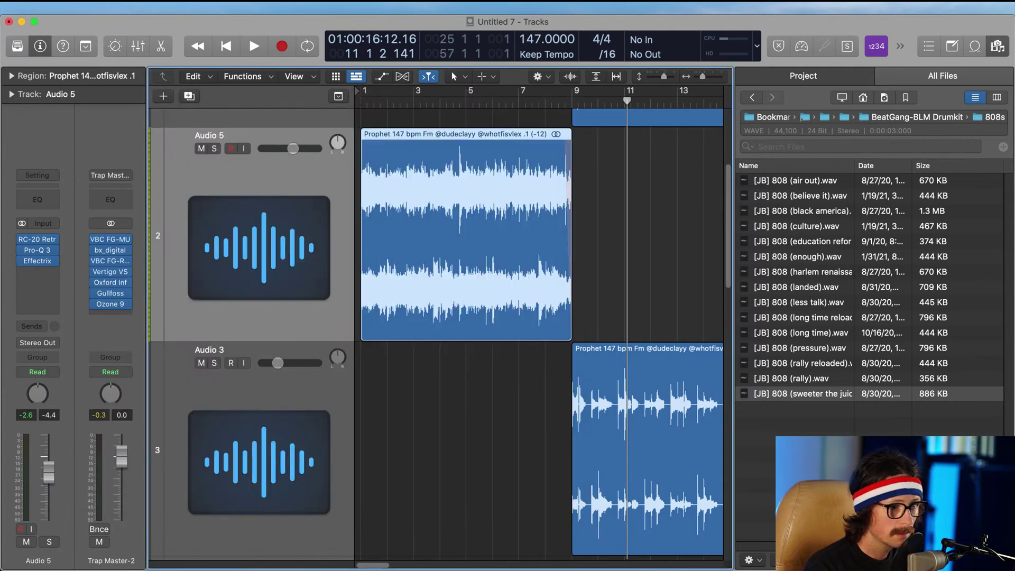
key("Return")
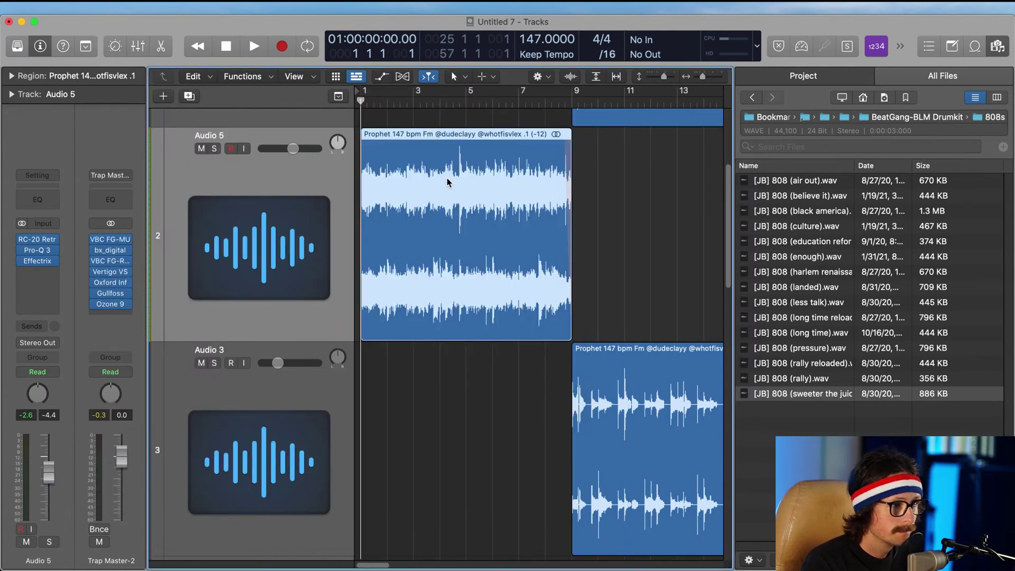
key("space")
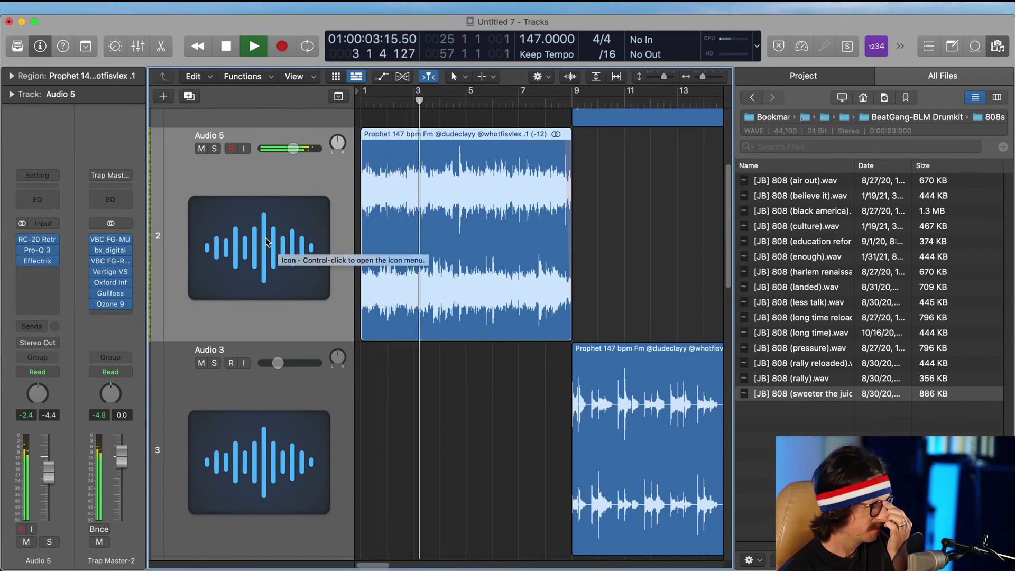
Step: Set the X-LOOP pitch change to -4% during playback and add a FILTER block on steps 29–32 of the pattern
left_click(37, 262)
left_click(539, 212)
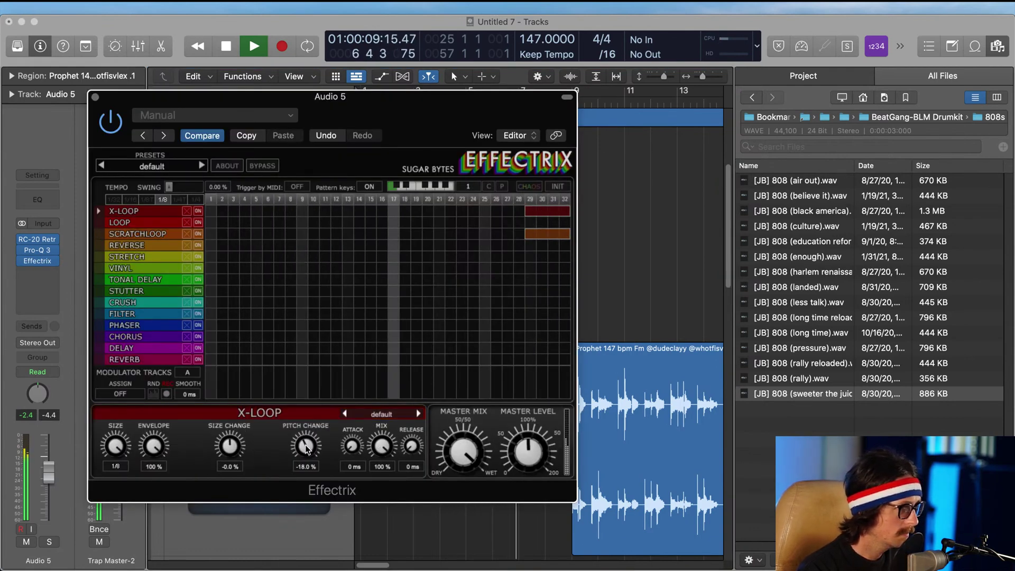
left_click_drag(307, 445, 305, 438)
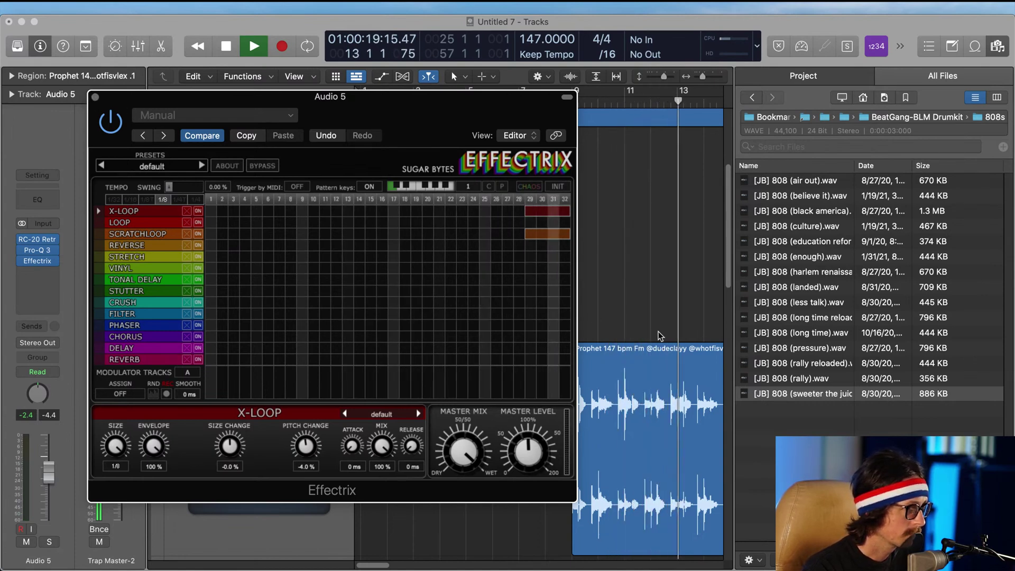
key("space")
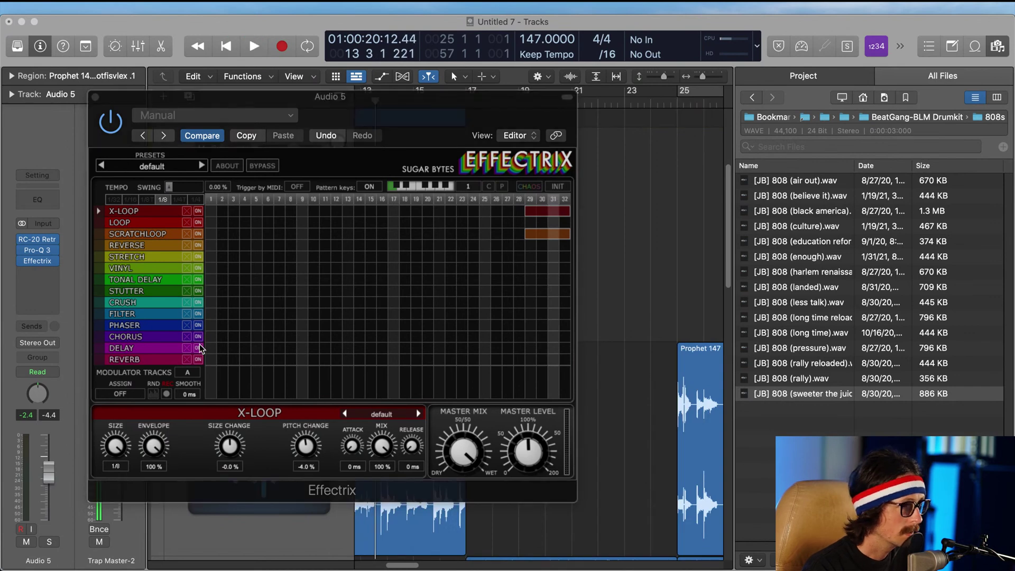
left_click_drag(528, 314, 562, 314)
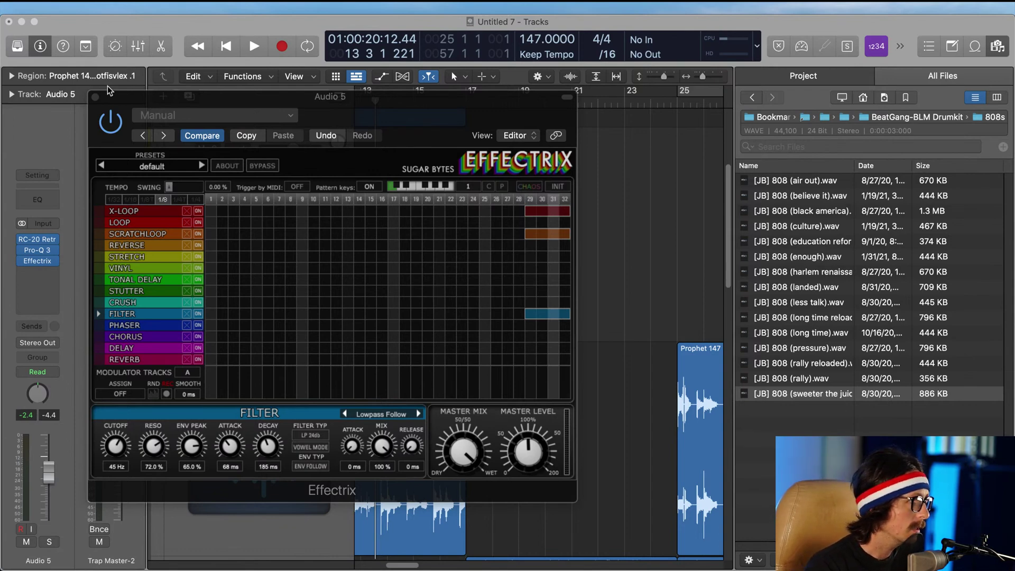
left_click(95, 97)
Step: Try splitting the Audio 5 intro region at bar 7
left_click(564, 245, "ctrl+alt")
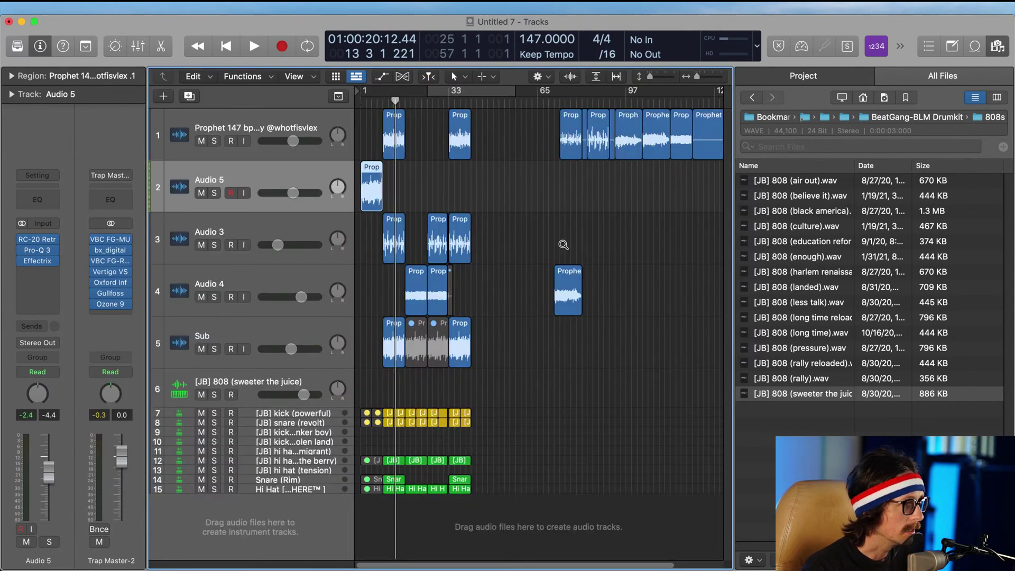
left_click_drag(441, 158, 339, 270)
left_click_drag(502, 160, 364, 328)
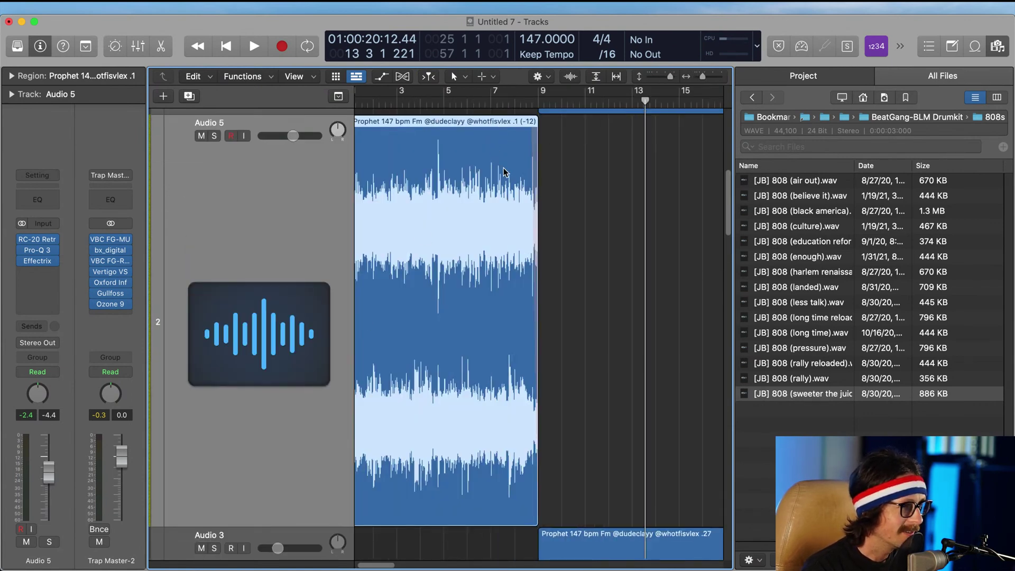
left_click(490, 129)
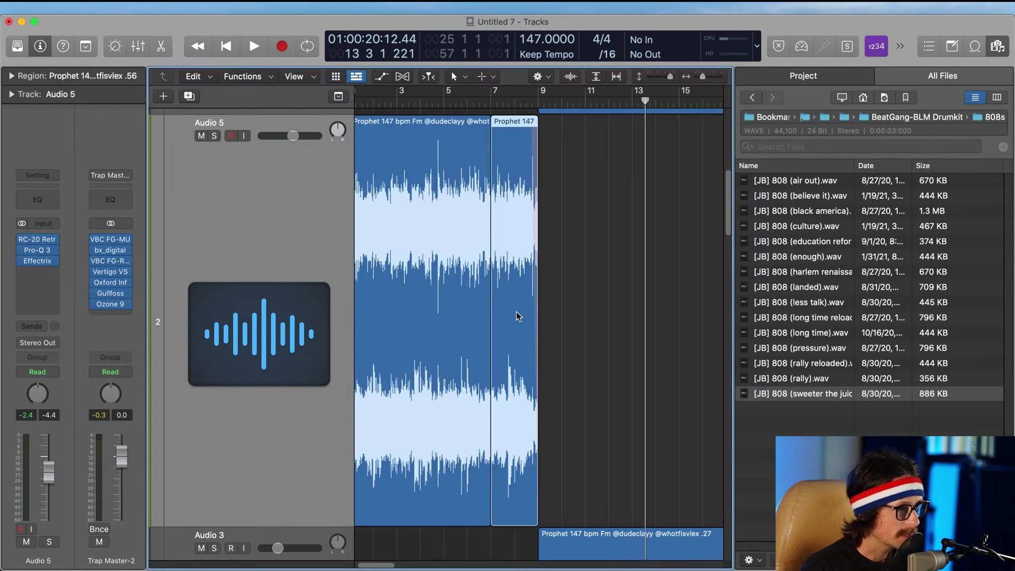
left_click(555, 263, "ctrl+alt")
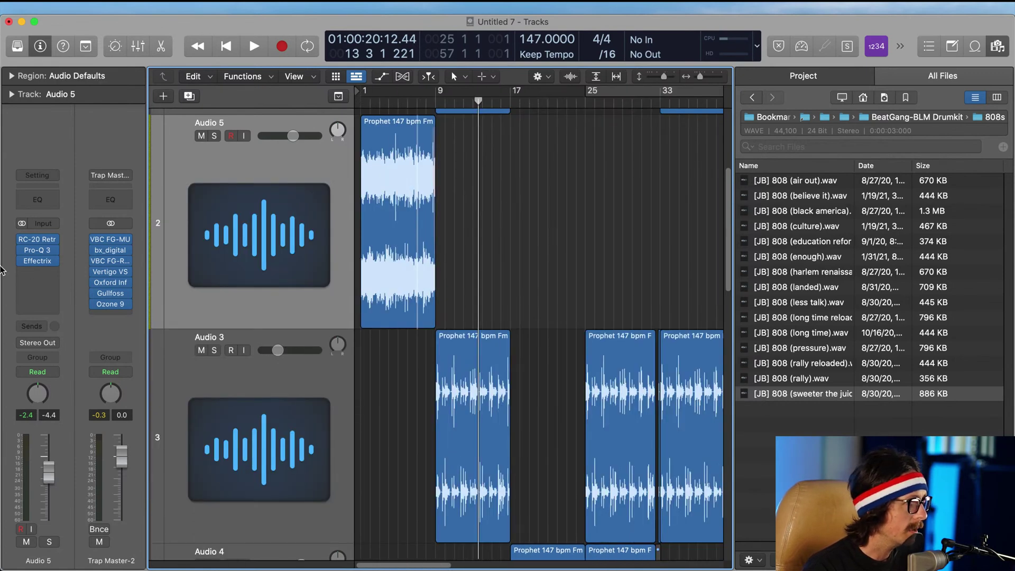
Step: Dismiss the plug-in choice for Audio 5 and restore its intro as one unsplit region from bar 1 to 9
left_click(43, 279)
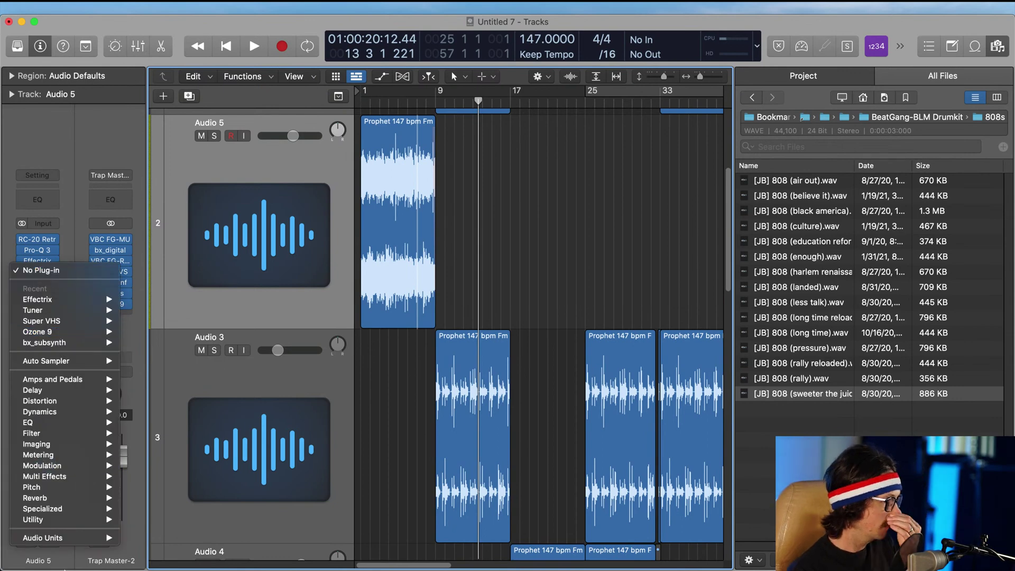
mouse_move(60, 536)
left_click(295, 274)
left_click(411, 209)
left_click(500, 203)
left_click(432, 201)
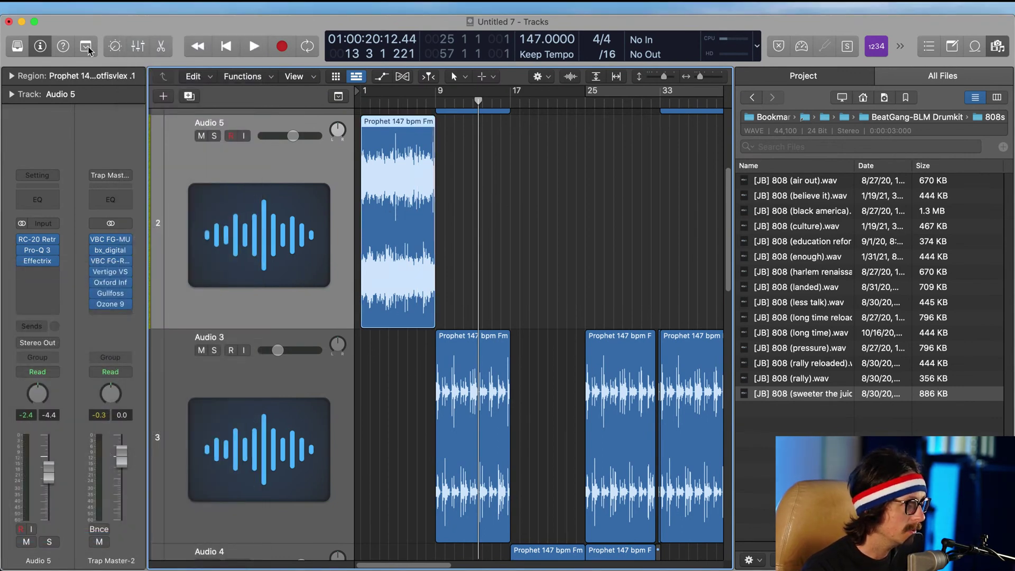
Step: Check the transpose and fade parameters of the Audio 5 intro region and return the playhead to bar 1
left_click(11, 76)
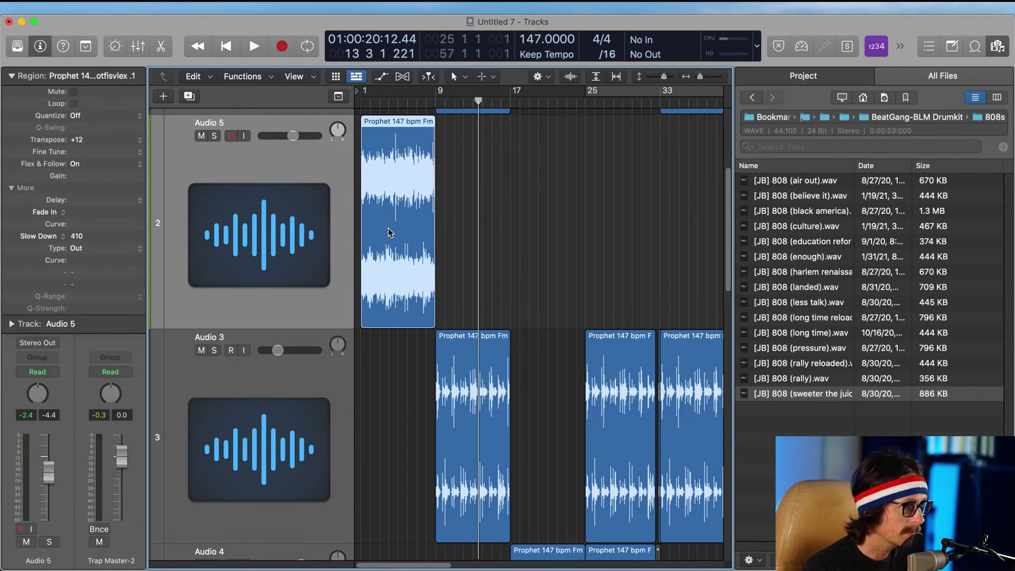
key("Return")
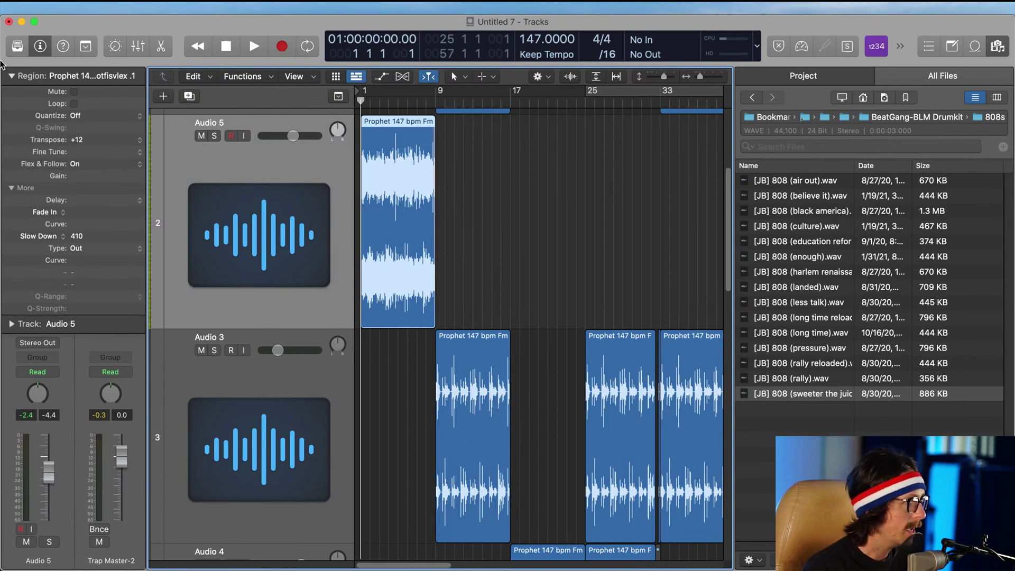
left_click(10, 77)
Step: Insert the Cableguys HalfTime effect after Effectrix on Audio 5 and set its loop length to 1/4
left_click(41, 272)
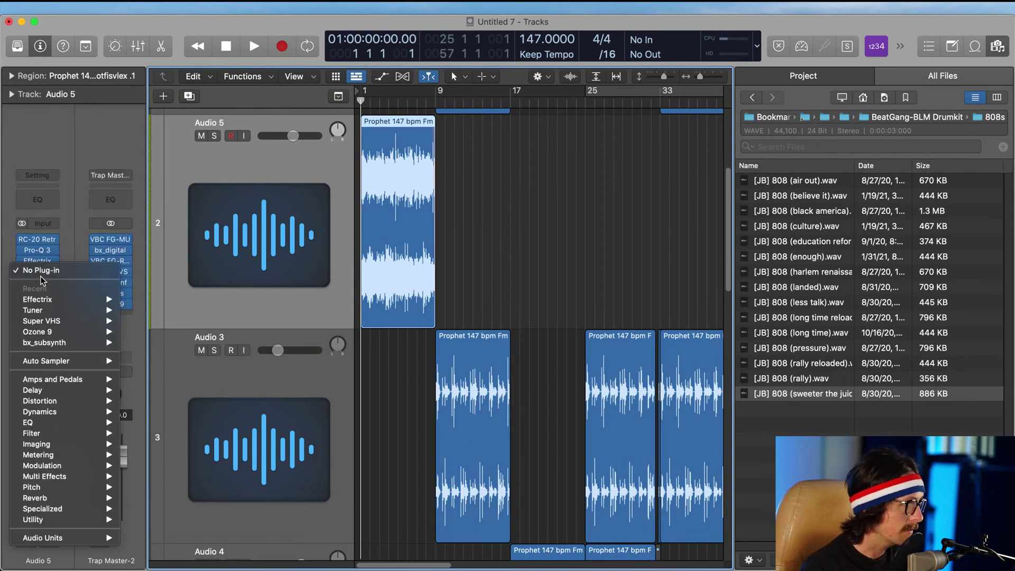
mouse_move(59, 538)
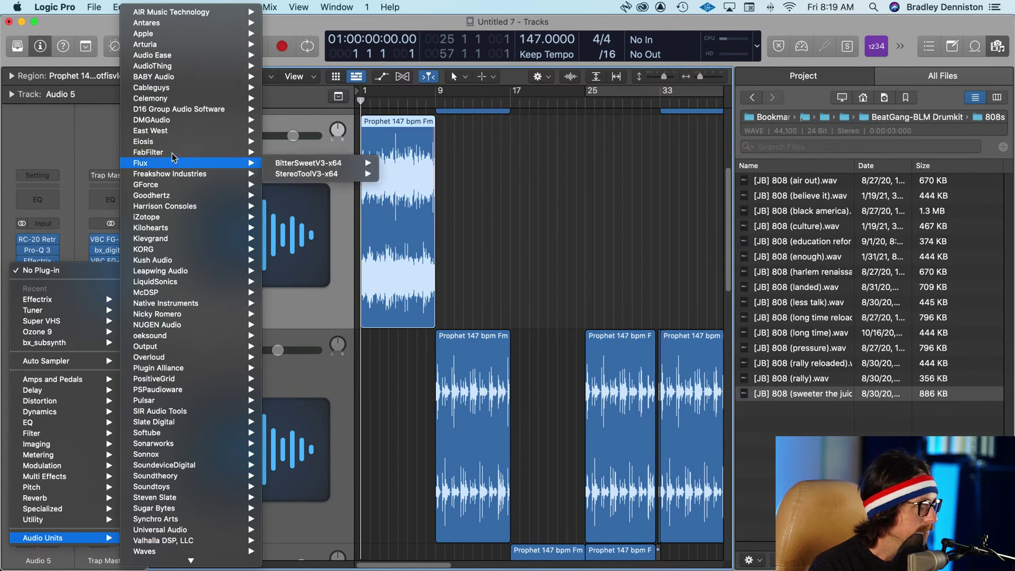
mouse_move(178, 88)
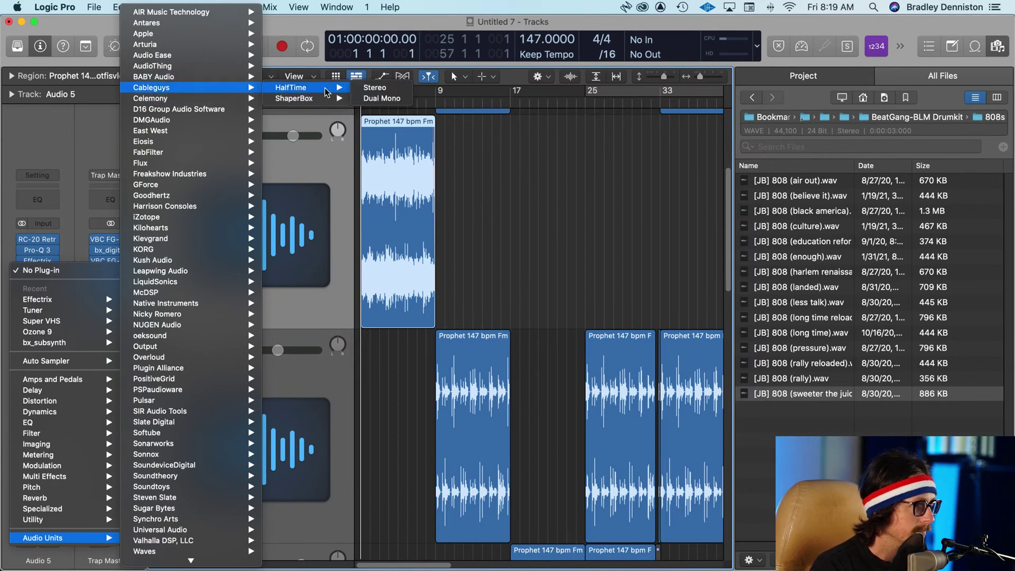
left_click(325, 88)
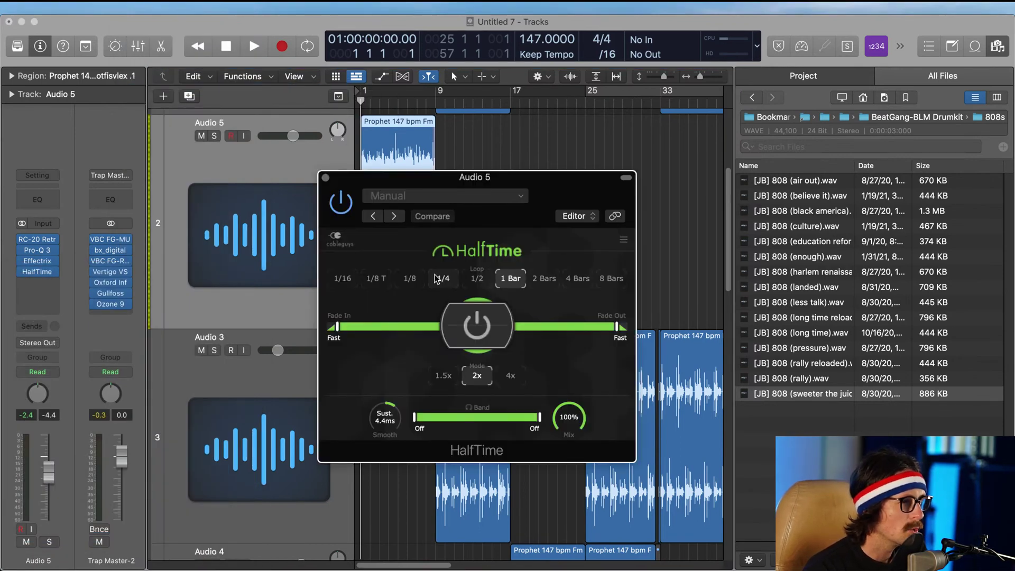
left_click(434, 284)
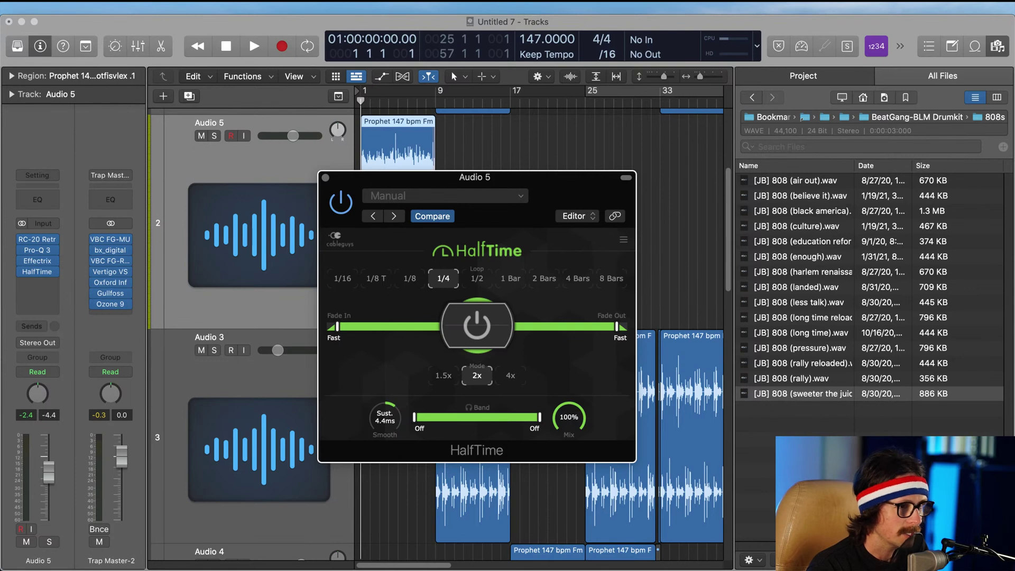
Step: Play the intro with HalfTime and try loop lengths of 1/2 and 1 Bar, restarting from bar 1
key("space")
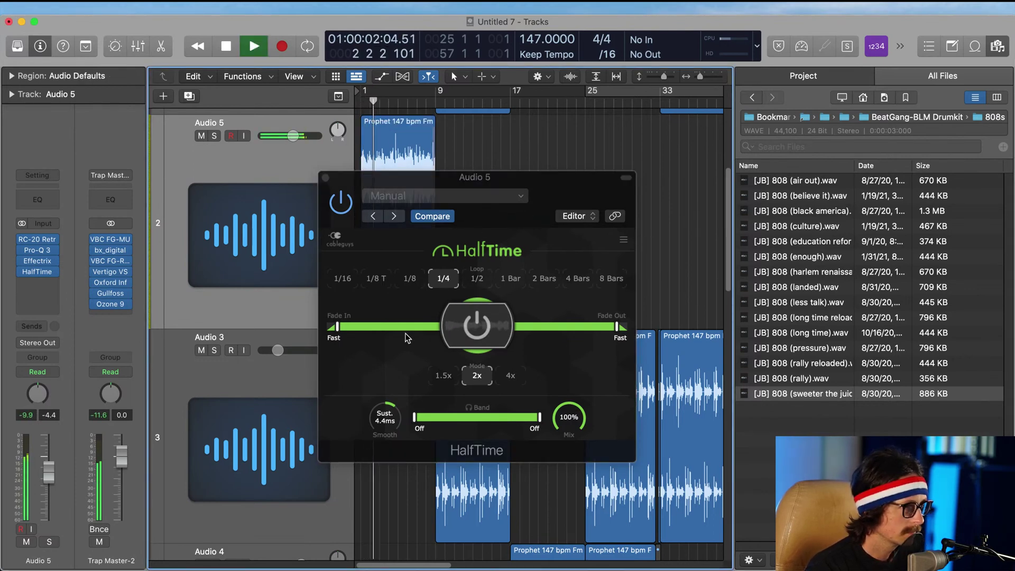
left_click(488, 279)
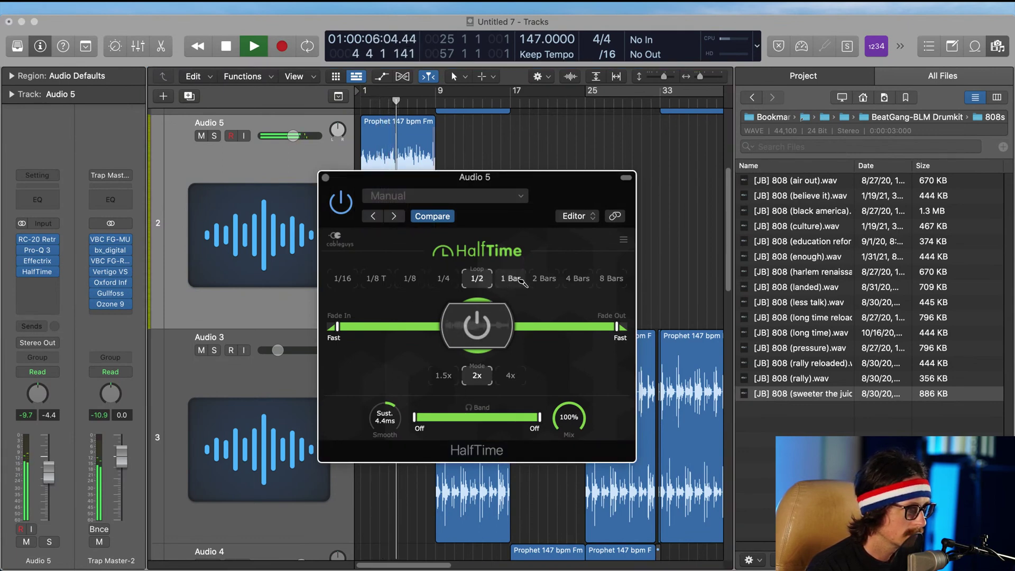
left_click(514, 279)
key("space")
key("Return")
key("space")
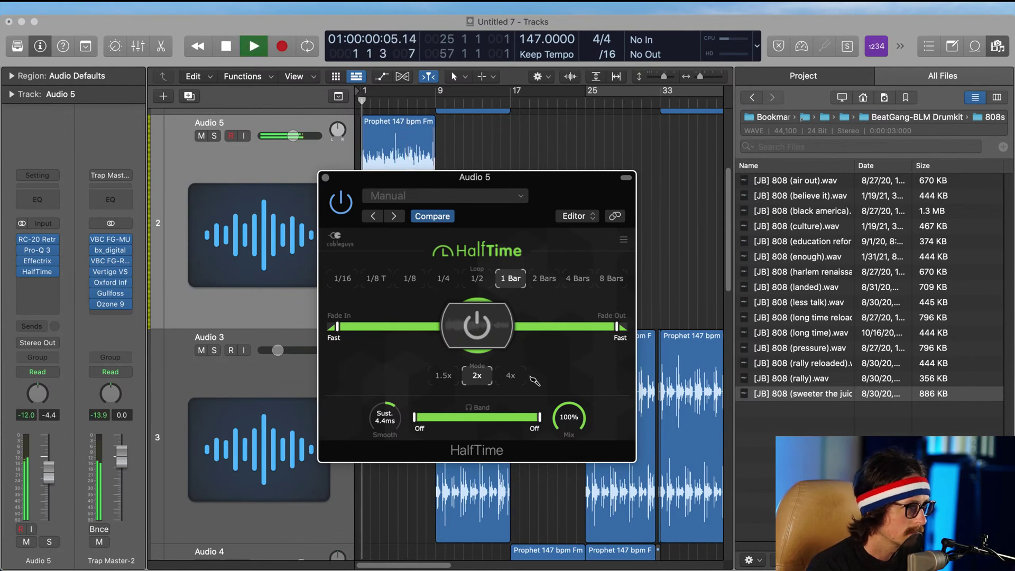
Step: Replay the intro from bar 1 while trying HalfTime loop lengths of 1/8 and 1/16
left_click(412, 280)
key("space")
key("Return")
key("space")
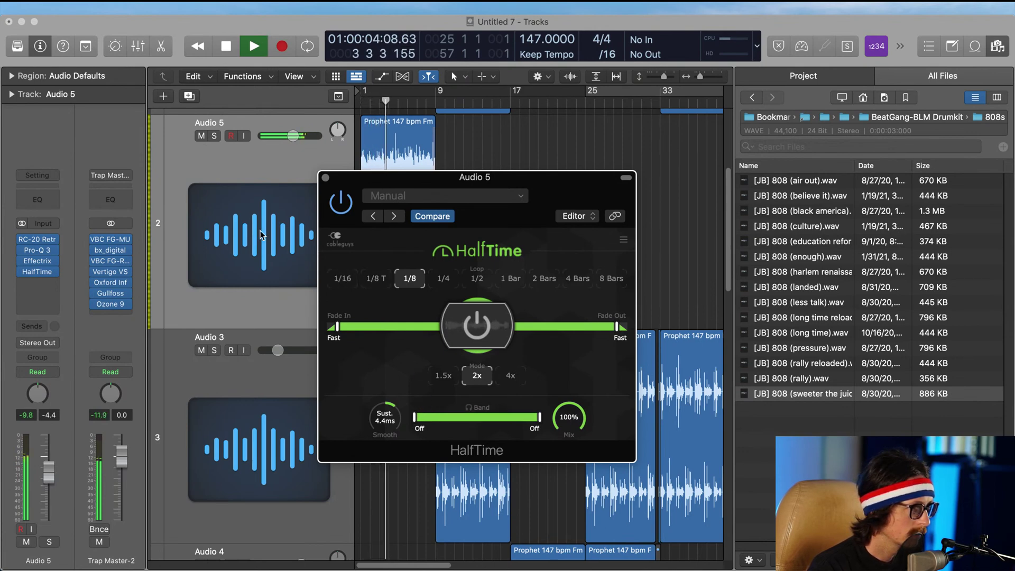
left_click(342, 278)
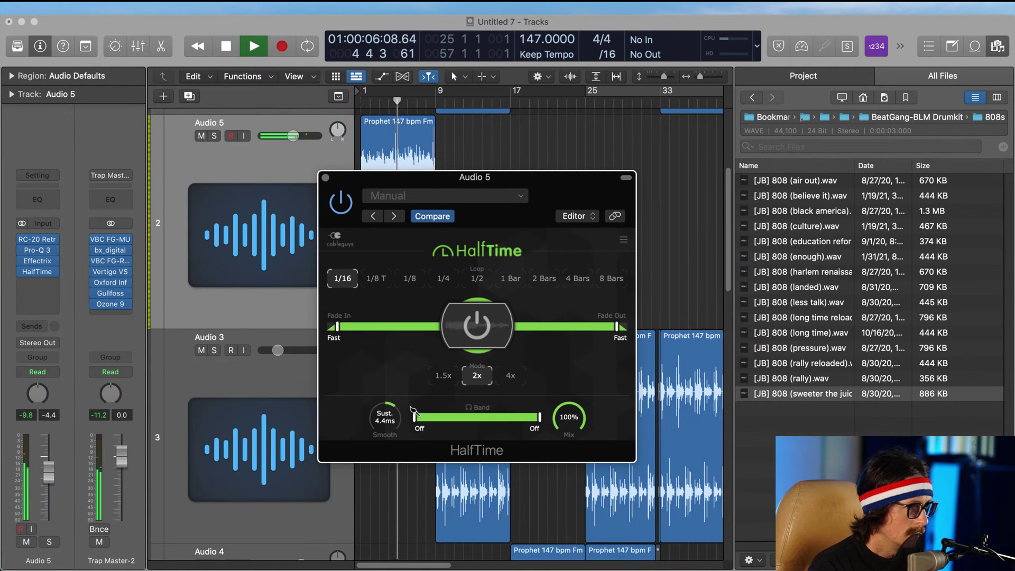
Step: Set HalfTime's lower band limit to 334 Hz, compare loop lengths 1/4 and 1/2 in playback, keep 1/2, and close the plug-in
left_click_drag(414, 417, 465, 417)
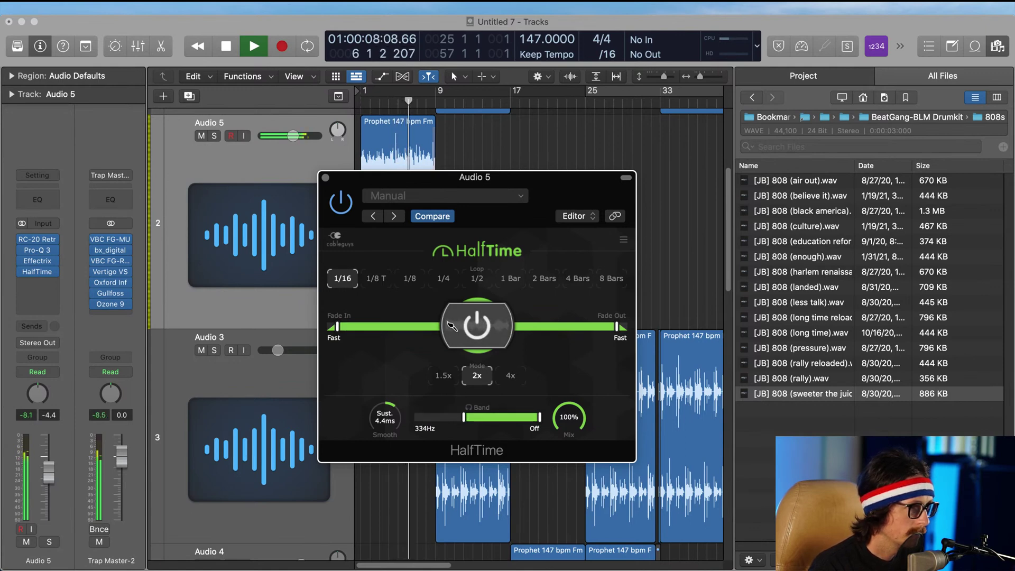
left_click(444, 278)
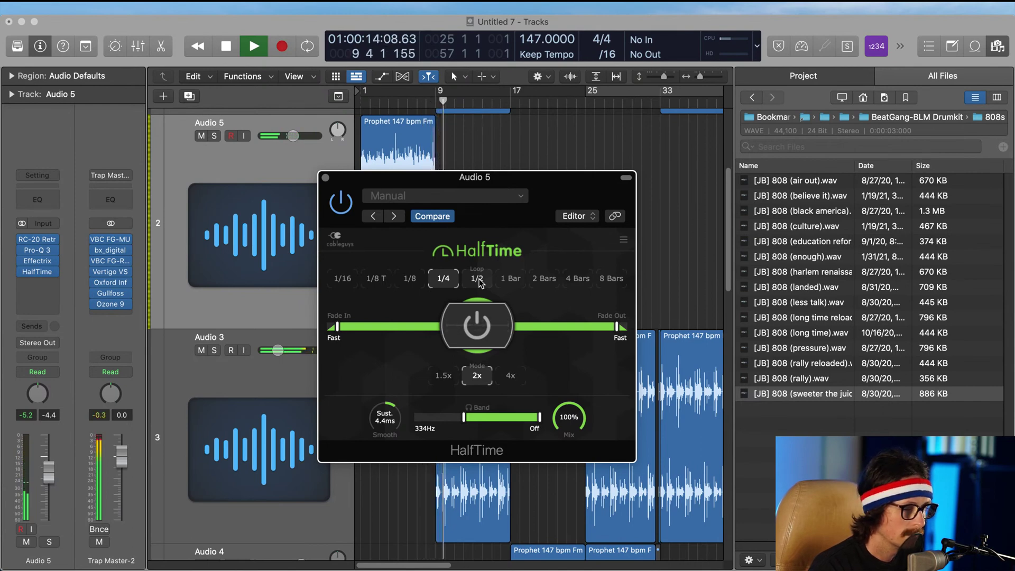
key("Return")
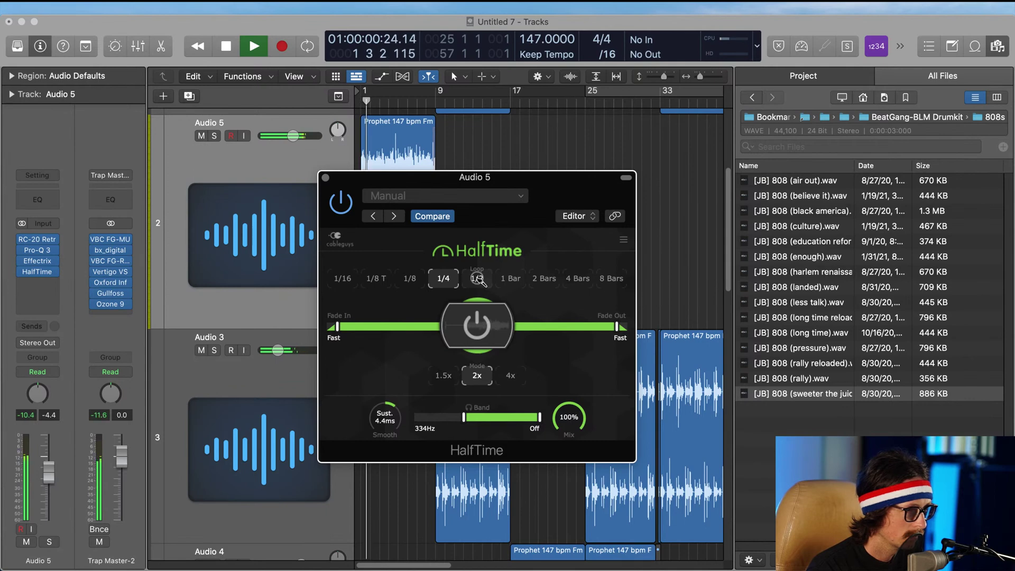
left_click(478, 279)
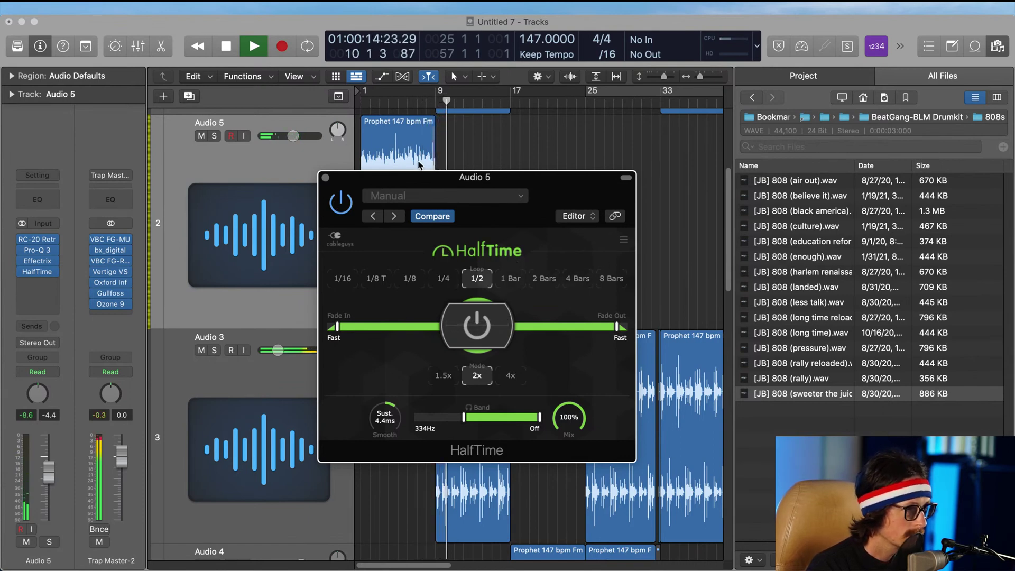
left_click(325, 178)
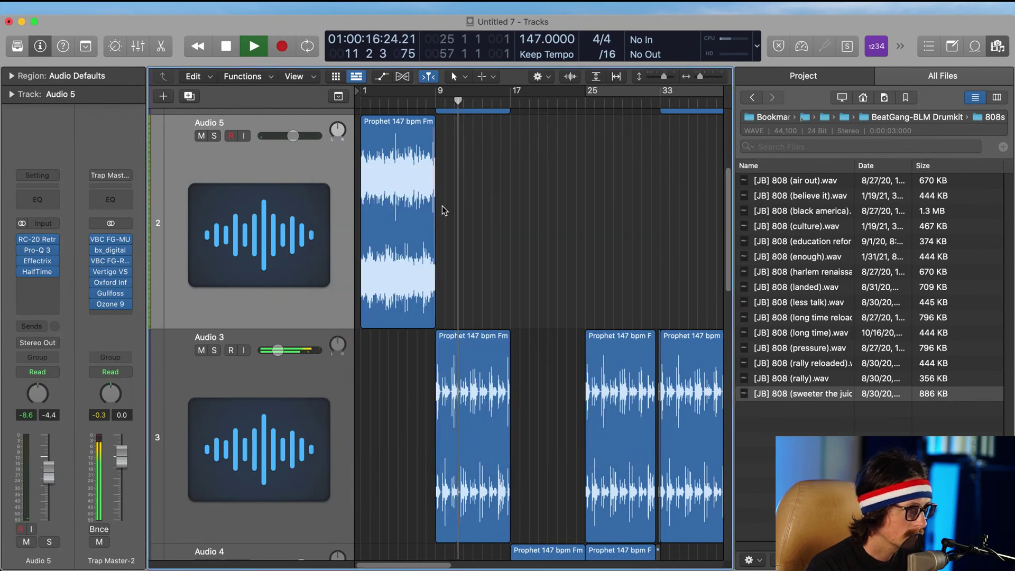
Step: Play the intro from bar 1 with HalfTime bypassed on Audio 5
mouse_move(24, 273)
key("Return")
left_click(24, 270)
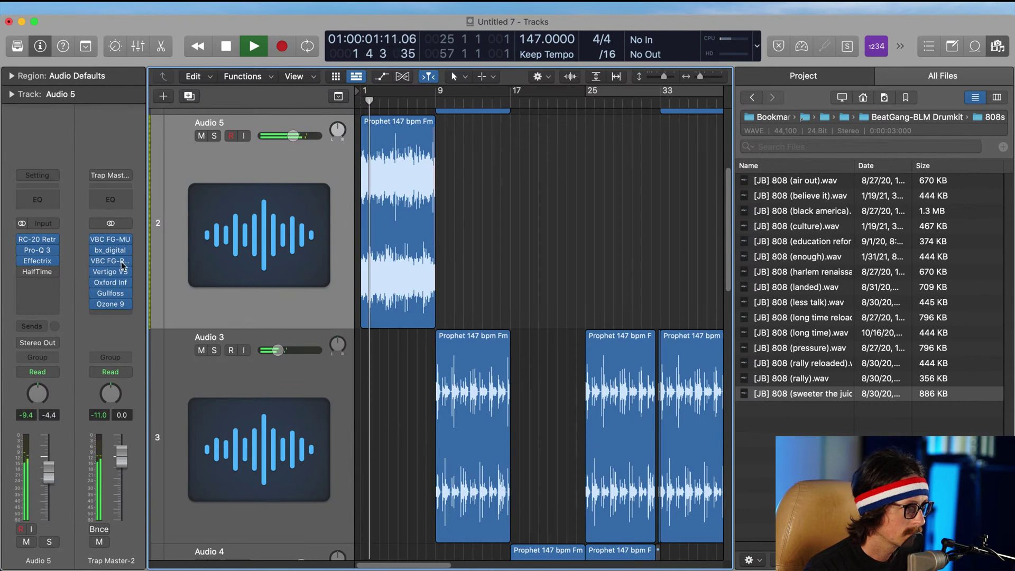
key("space")
Step: Check the region settings of the Audio 5 intro region, including its slow-down and reverse options, and replay the intro
left_click(11, 76)
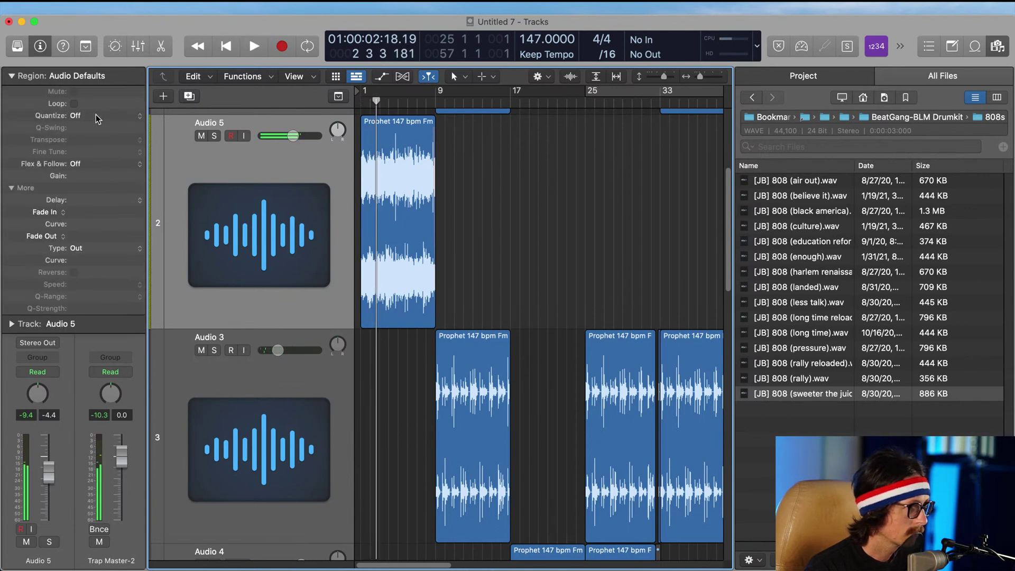
left_click(405, 261)
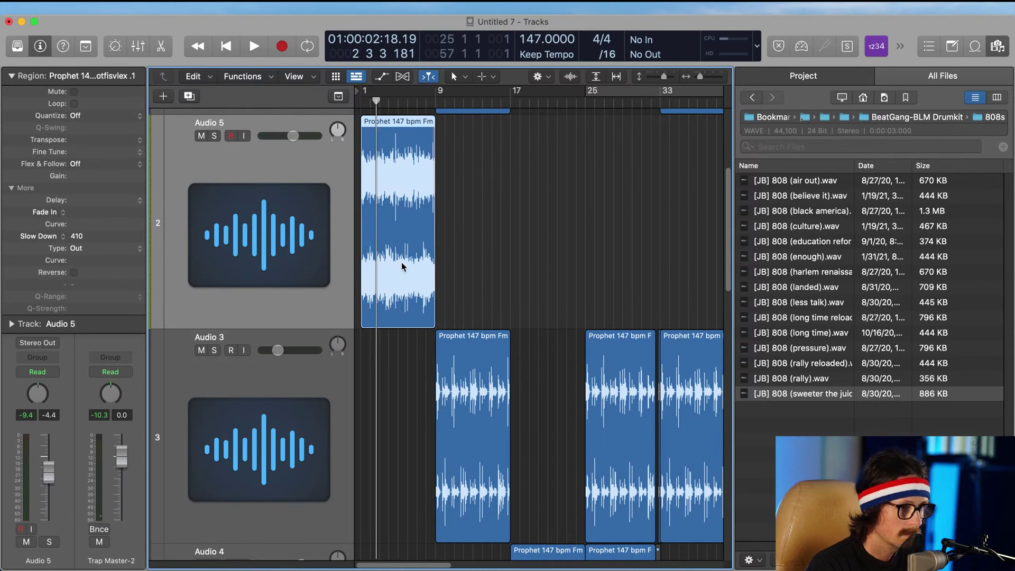
key("space")
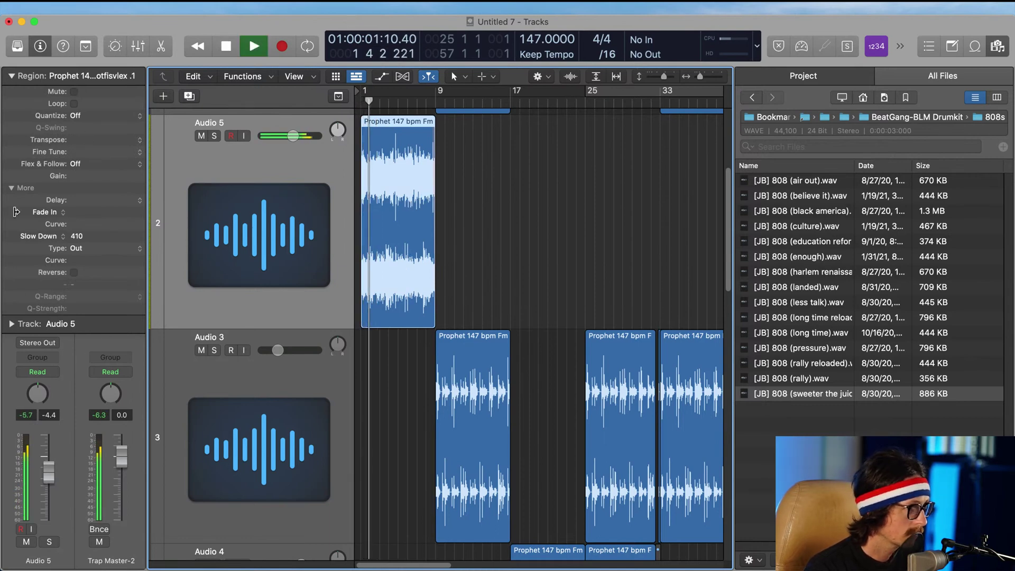
left_click(10, 76)
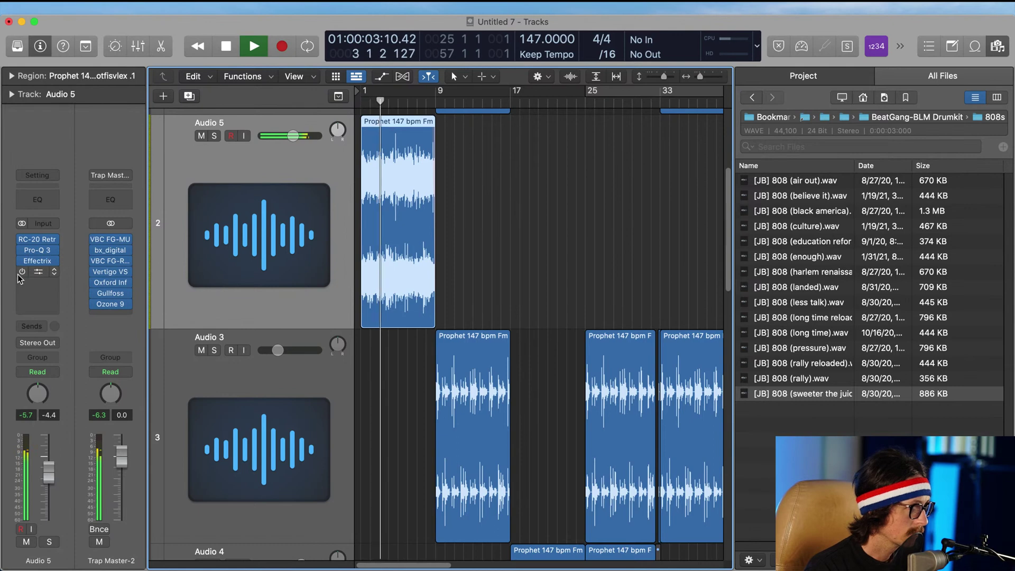
Step: Replay the intro with HalfTime enabled and Effectrix bypassed on Audio 5, and turn off HalfTime's lower band limit
key("space")
key("space")
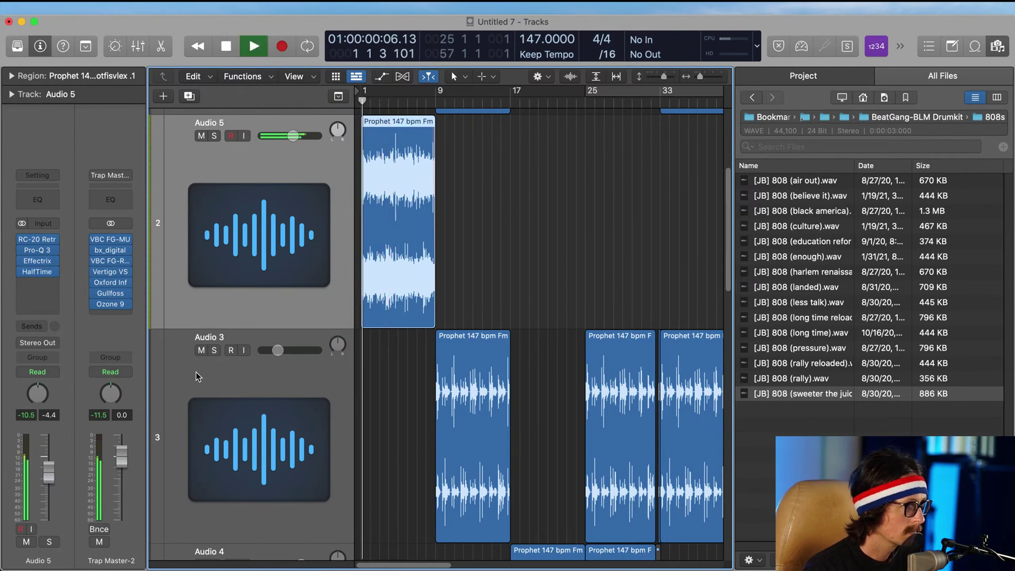
left_click(24, 260)
left_click(37, 272)
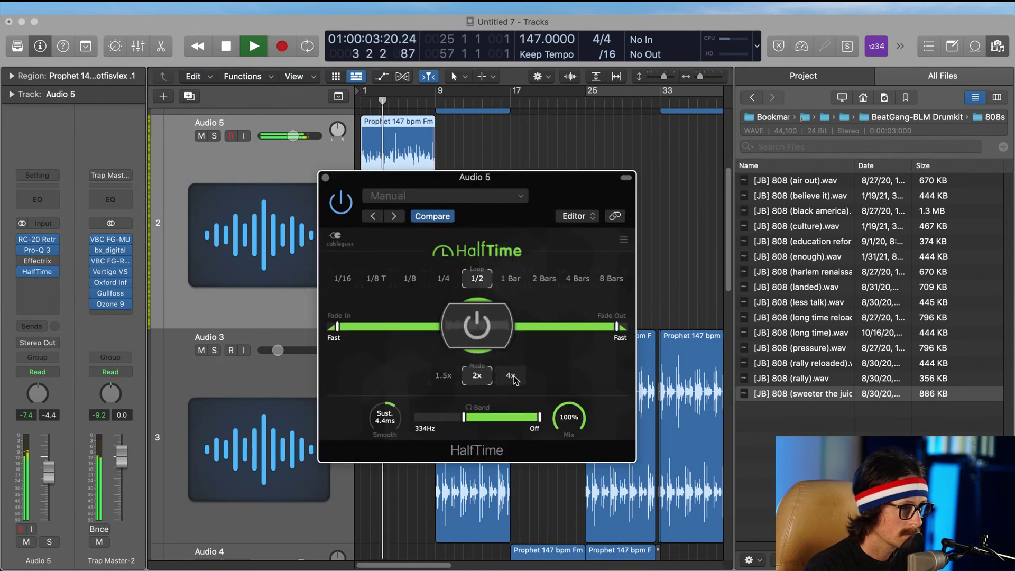
left_click_drag(463, 419, 415, 419)
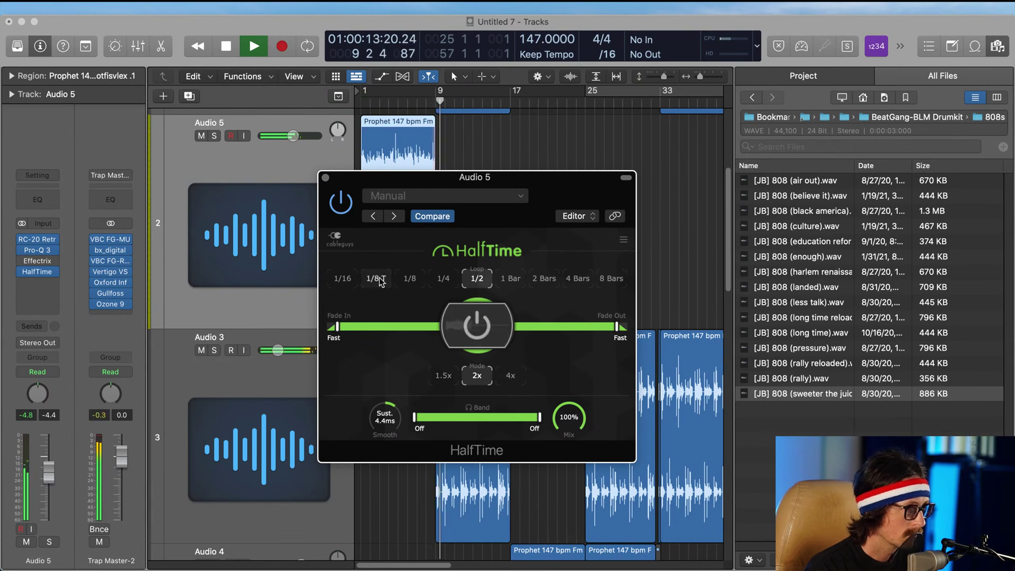
Step: Restart the intro from bar 1, try a HalfTime loop length of 1/8, and set it to 1/4
key("space")
key("space")
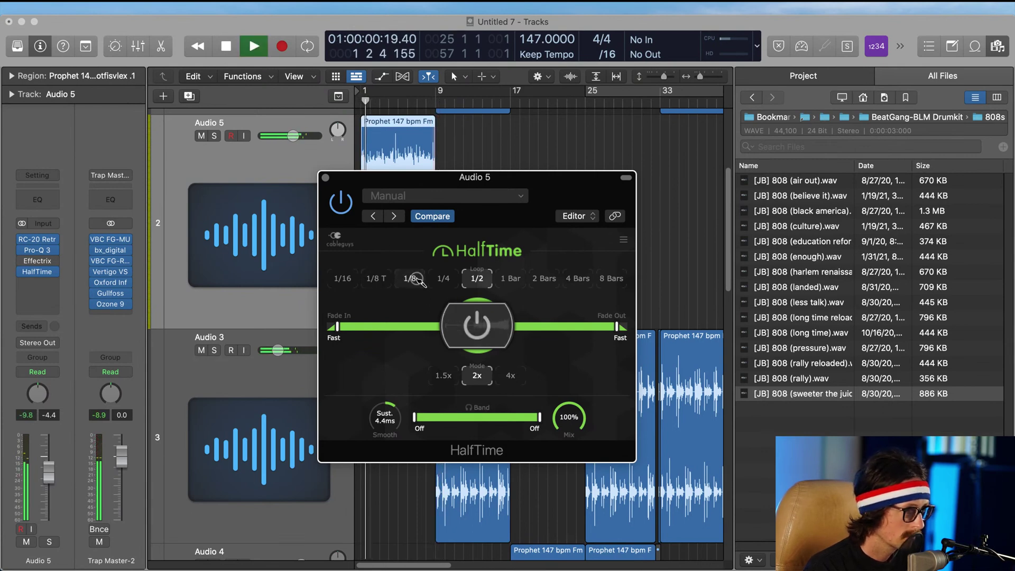
left_click(409, 279)
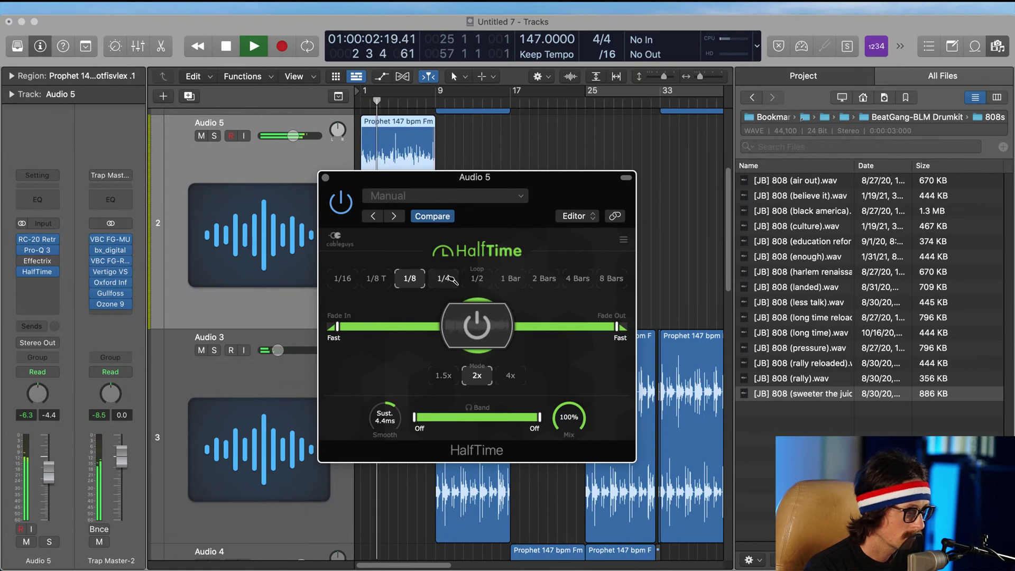
left_click(449, 279)
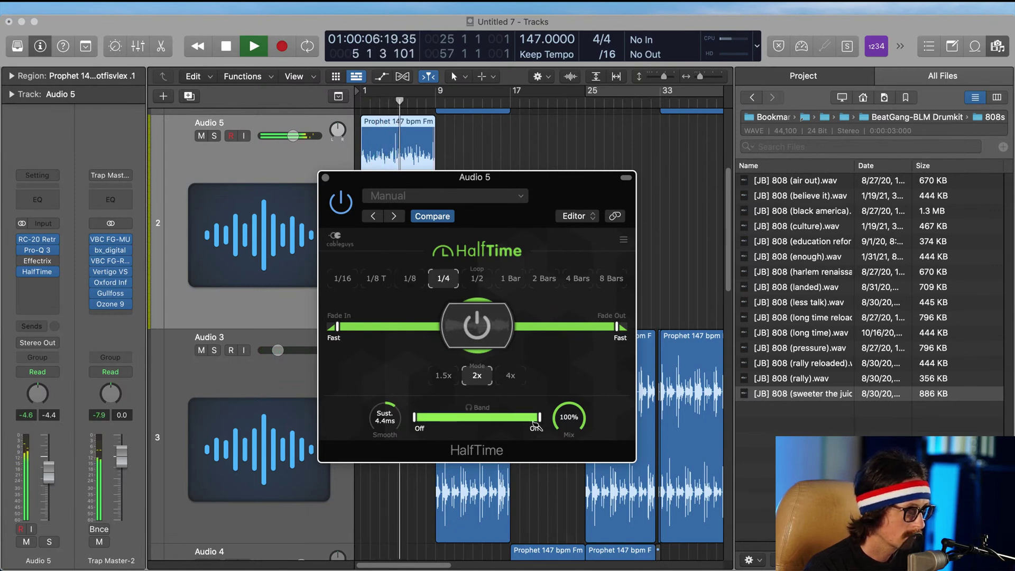
Step: Set HalfTime's lower band limit to about 55.5 Hz, stop playback, and close the plug-in
mouse_move(539, 417)
left_mouse_down()
mouse_move(514, 421)
mouse_move(542, 420)
left_mouse_up()
left_click_drag(414, 417, 430, 420)
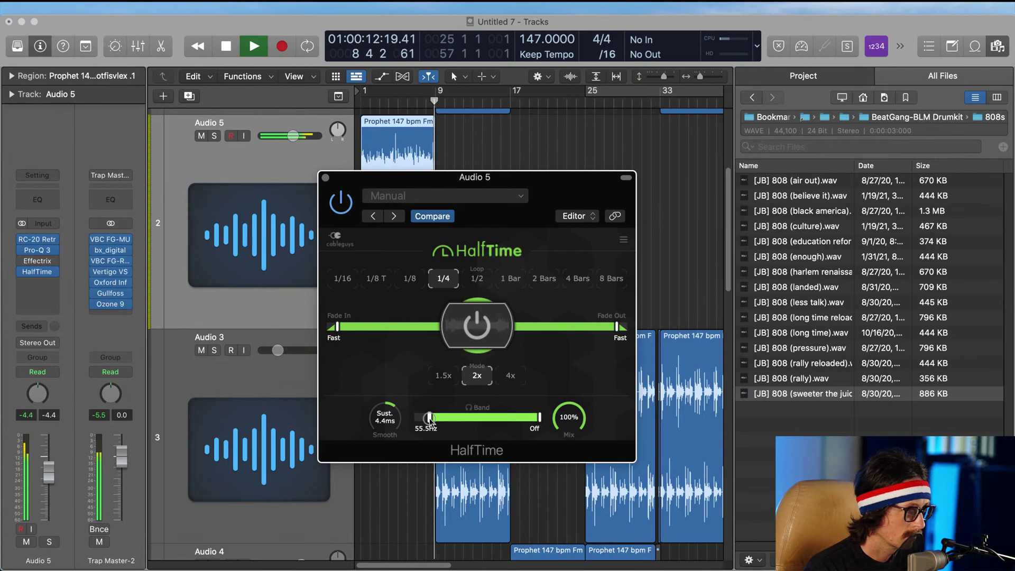
key("space")
left_click(326, 178)
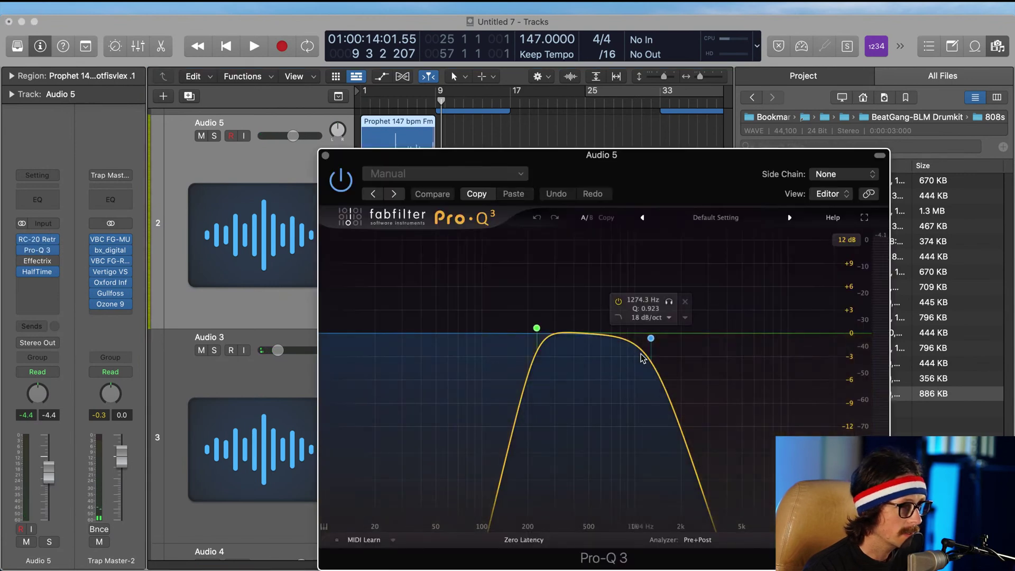
Step: Adjust Audio 5's Pro-Q 3 high cut to about 3471 Hz and low cut to about 413 Hz during playback, and close it
left_click_drag(651, 339, 728, 331)
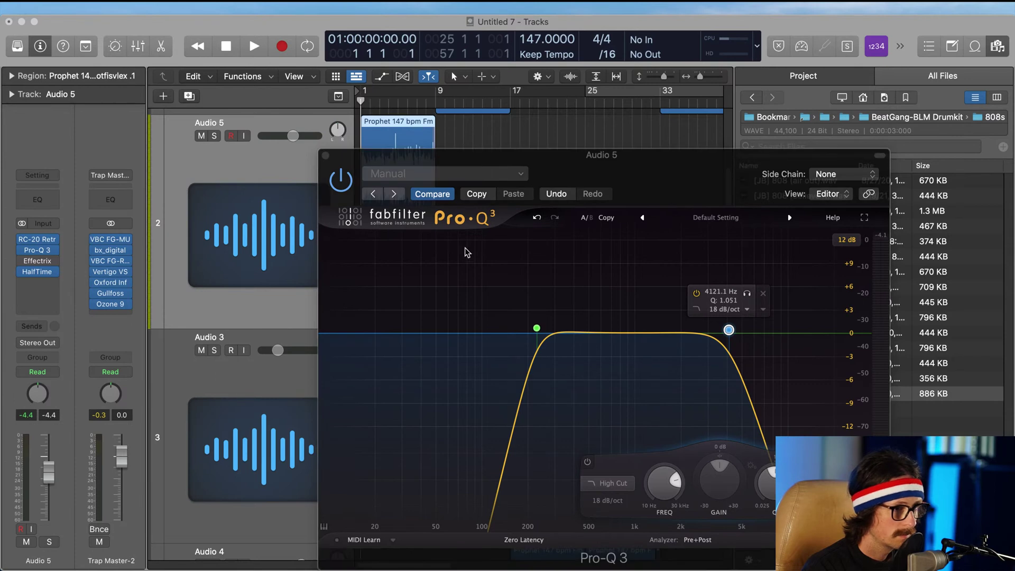
left_click(254, 46)
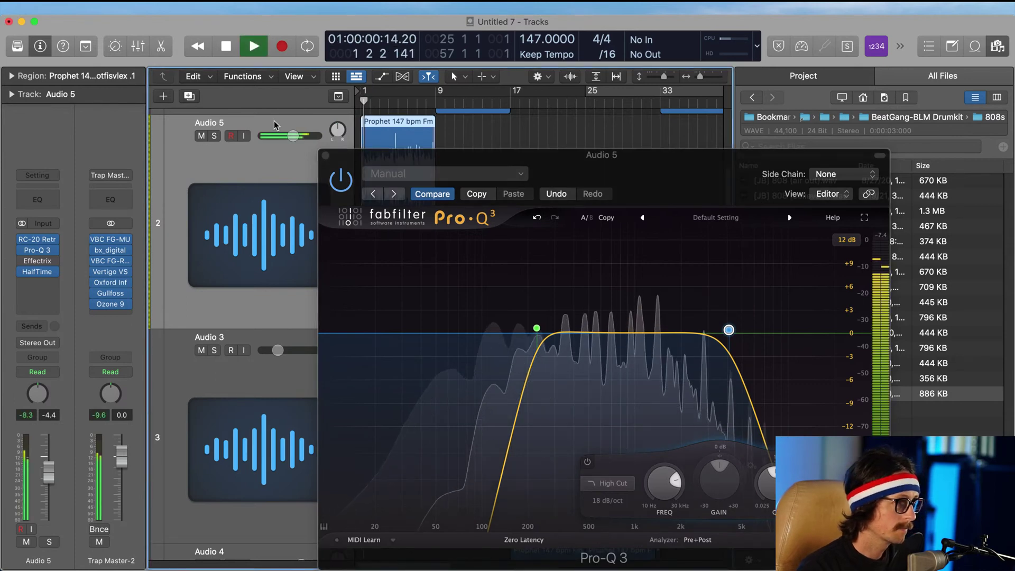
mouse_move(539, 332)
left_click_drag(538, 332, 576, 325)
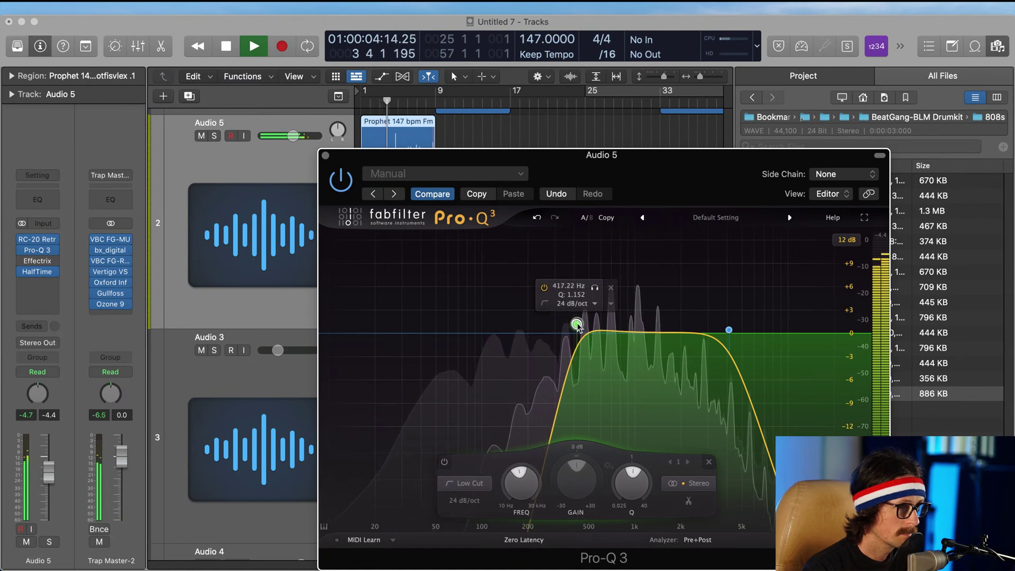
mouse_move(730, 332)
left_click_drag(731, 335, 723, 328)
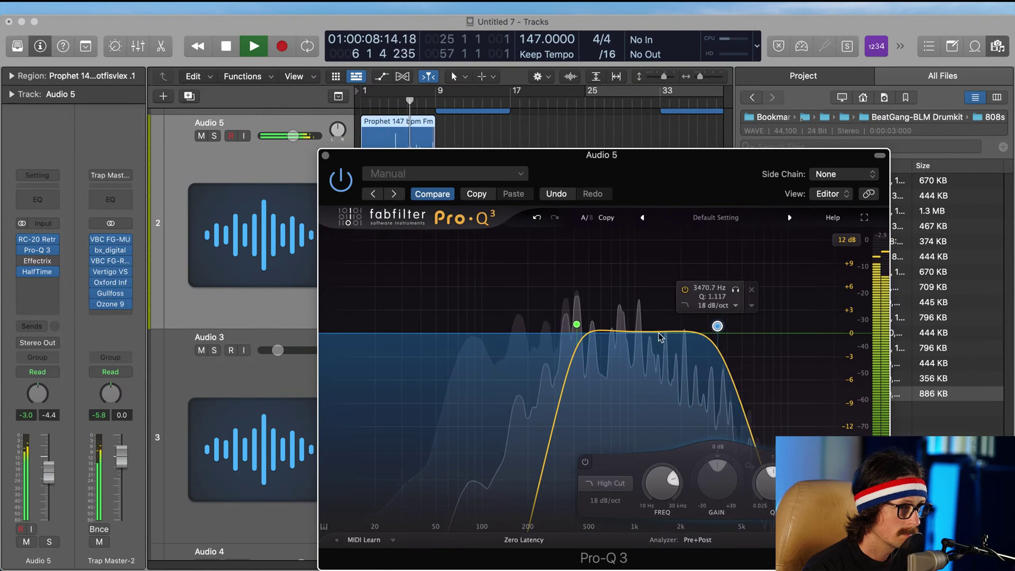
mouse_move(577, 326)
left_click_drag(577, 326, 576, 329)
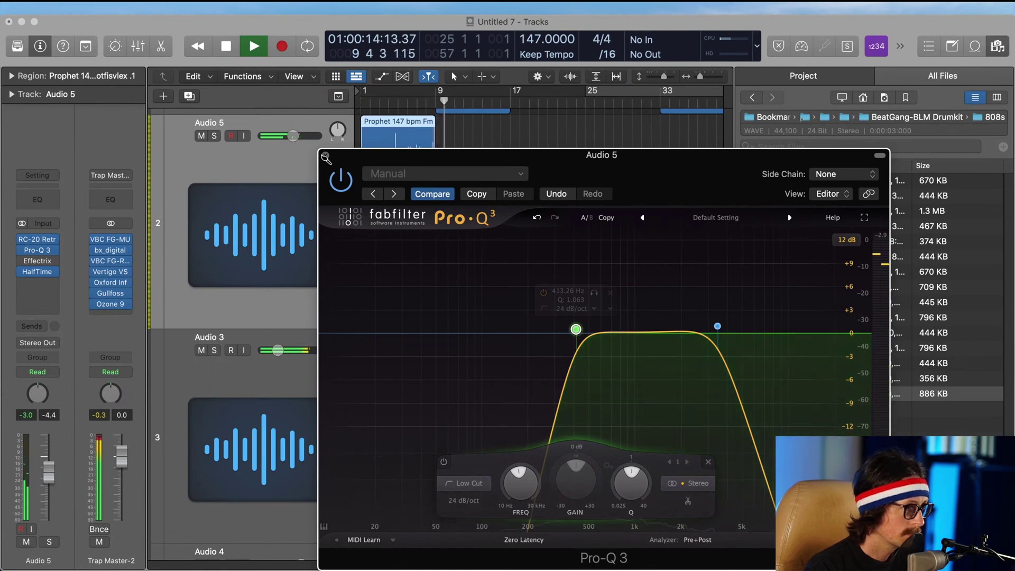
key("super+w")
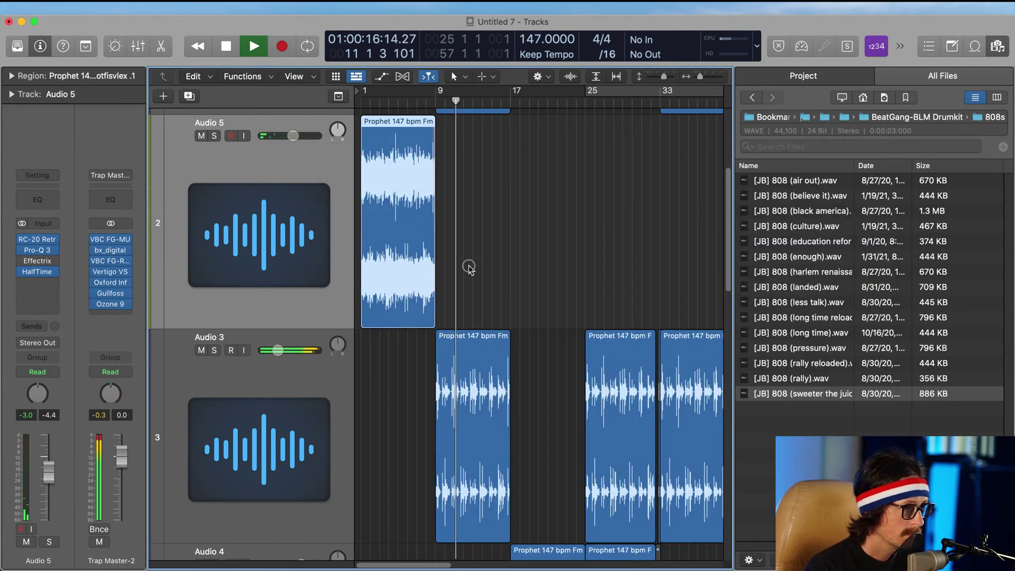
Step: Select the [JB] 808 (sweeter the juice) track, stop playback, and turn on Low Latency Mode
key("z")
left_click(277, 120)
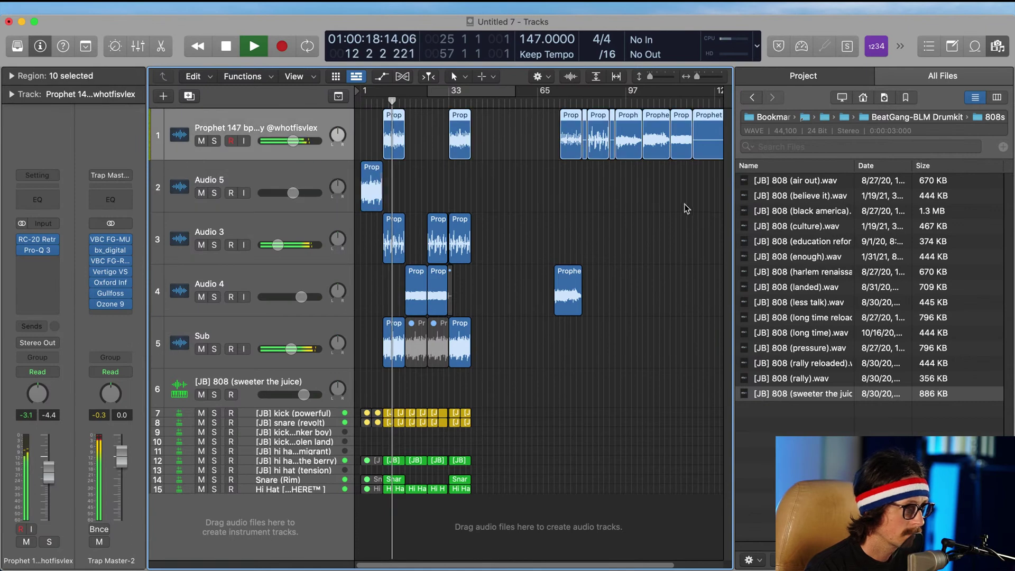
key("z")
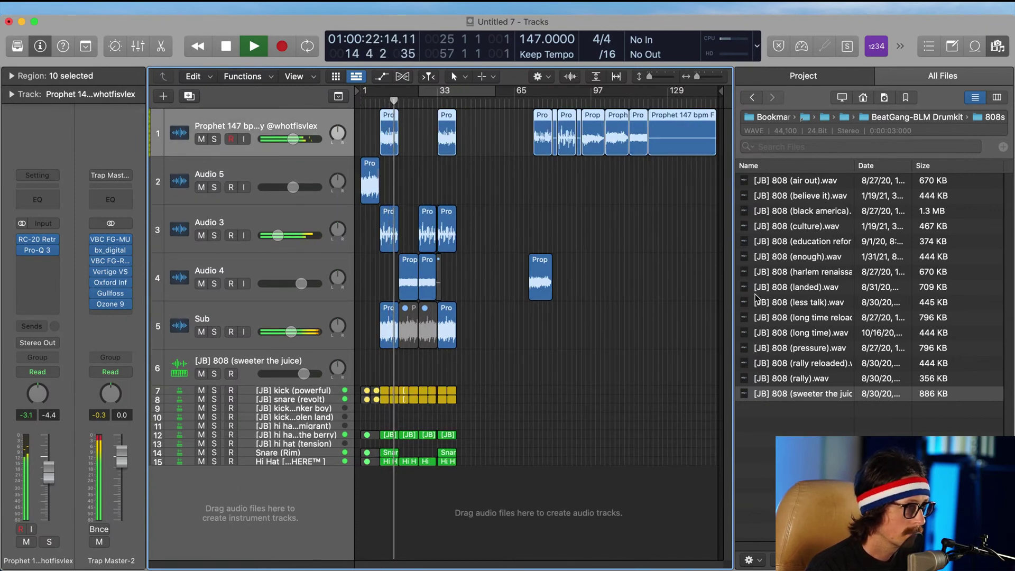
left_click(239, 353)
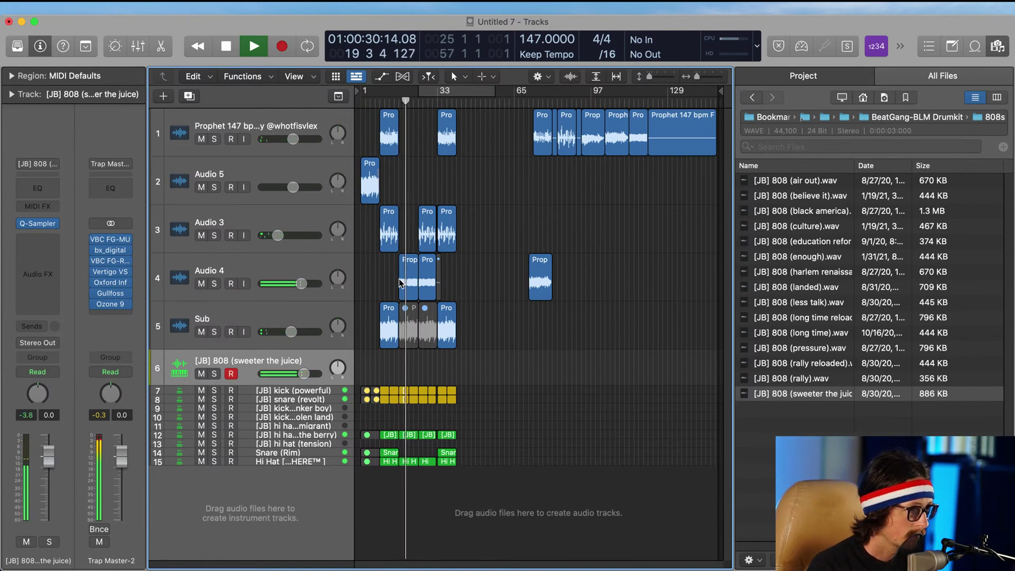
left_click_drag(385, 297, 501, 482)
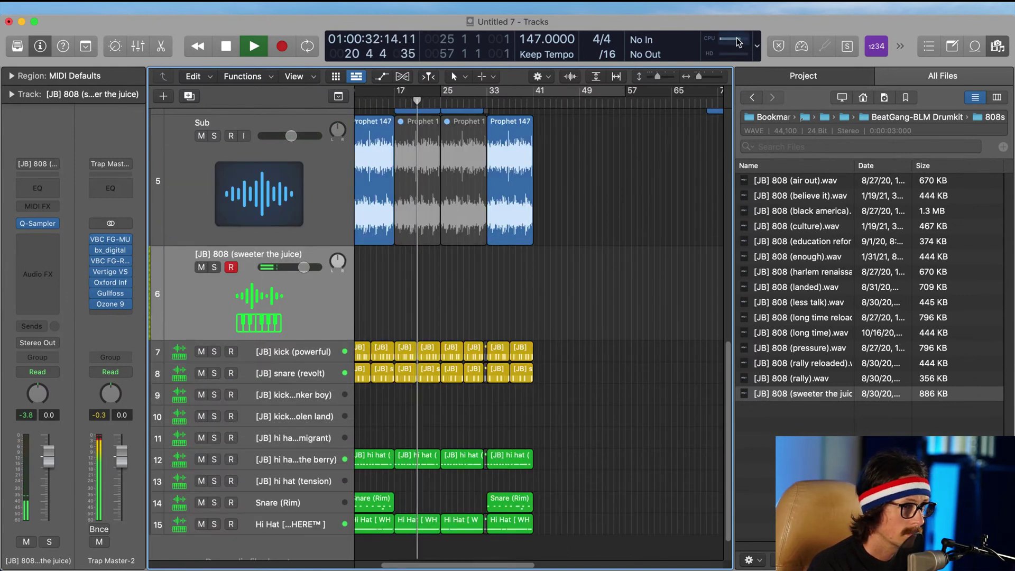
key("space")
left_click(800, 46)
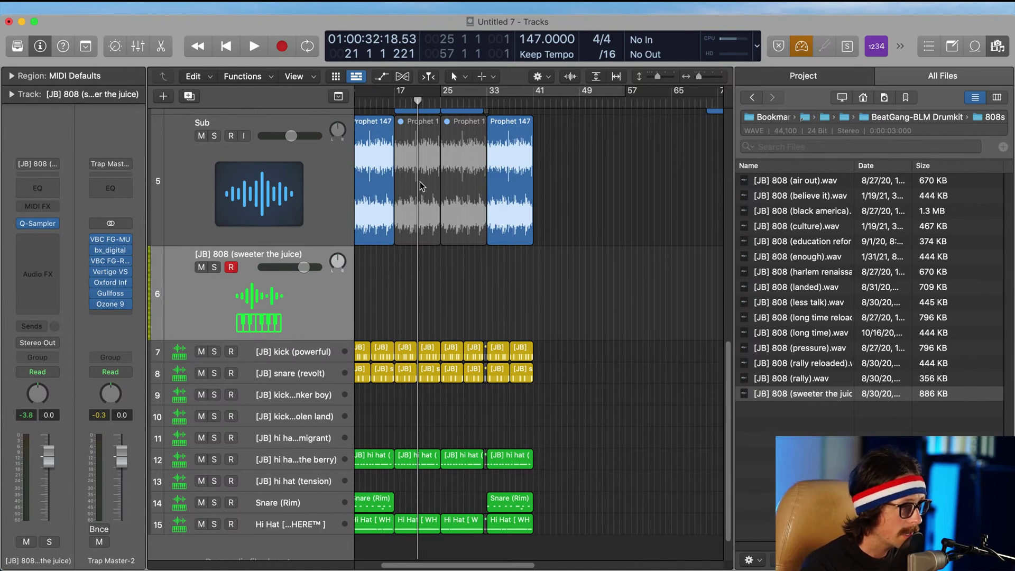
Step: Set the cycle range from bar 17 to bar 33 around the muted Sub regions
left_click_drag(398, 96, 486, 114)
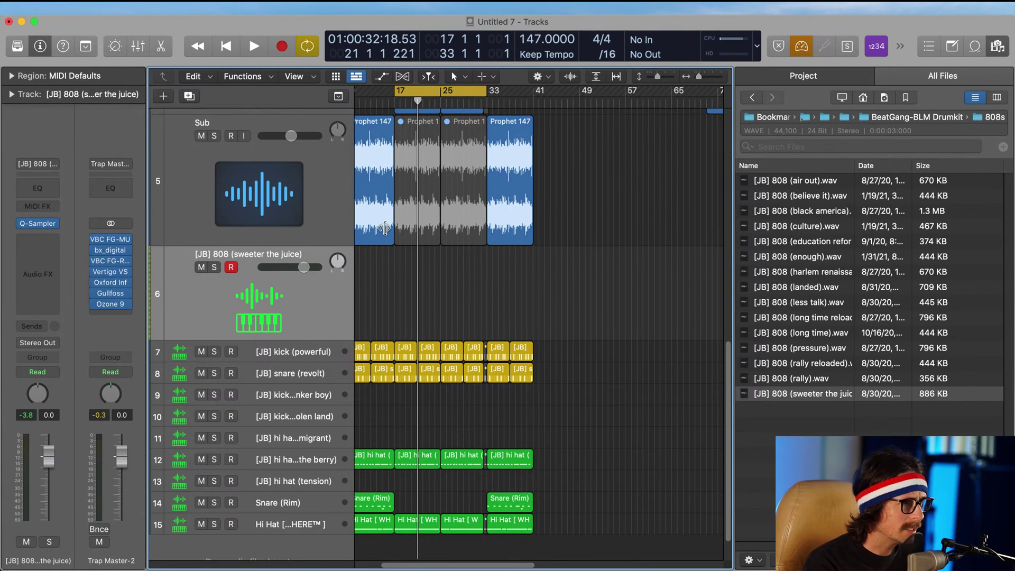
left_click_drag(383, 228, 582, 431)
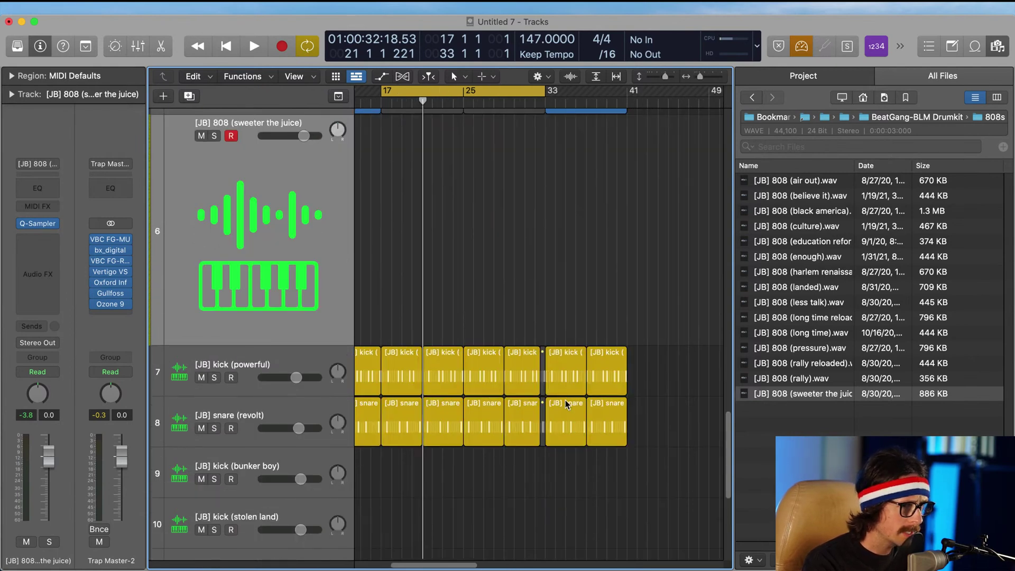
left_click(546, 358, "ctrl+alt")
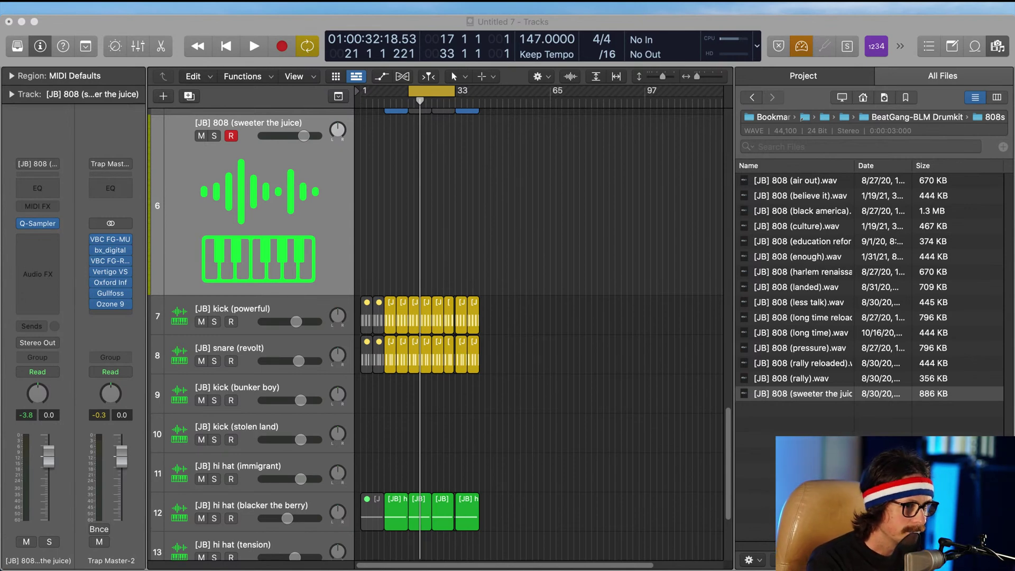
Step: Play the cycled section from bar 17 repeatedly and rehearse an 808 part on the armed [JB] 808 (sweeter the juice) track
left_click(486, 395)
key("space")
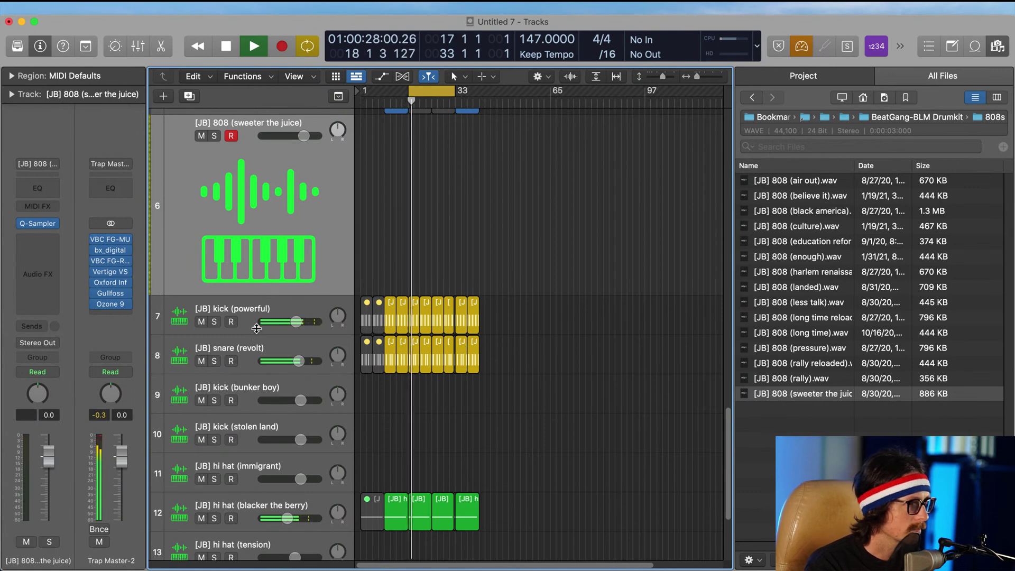
key("space")
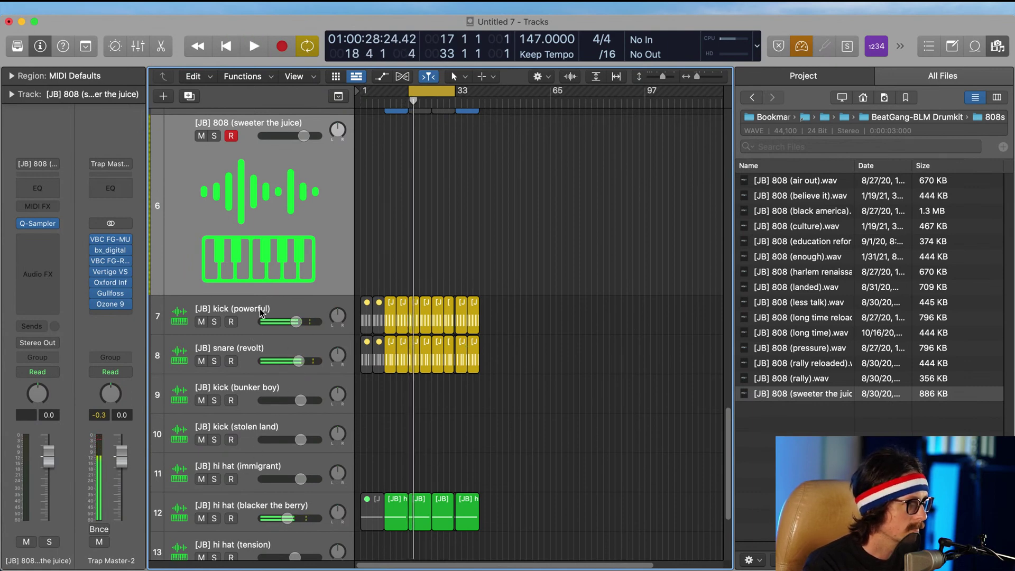
key("space")
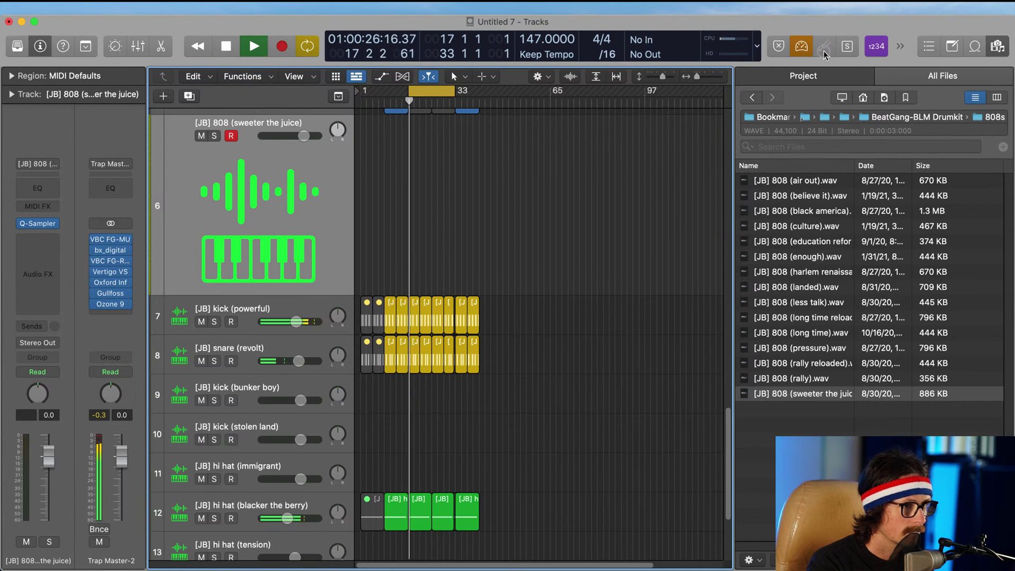
key("space")
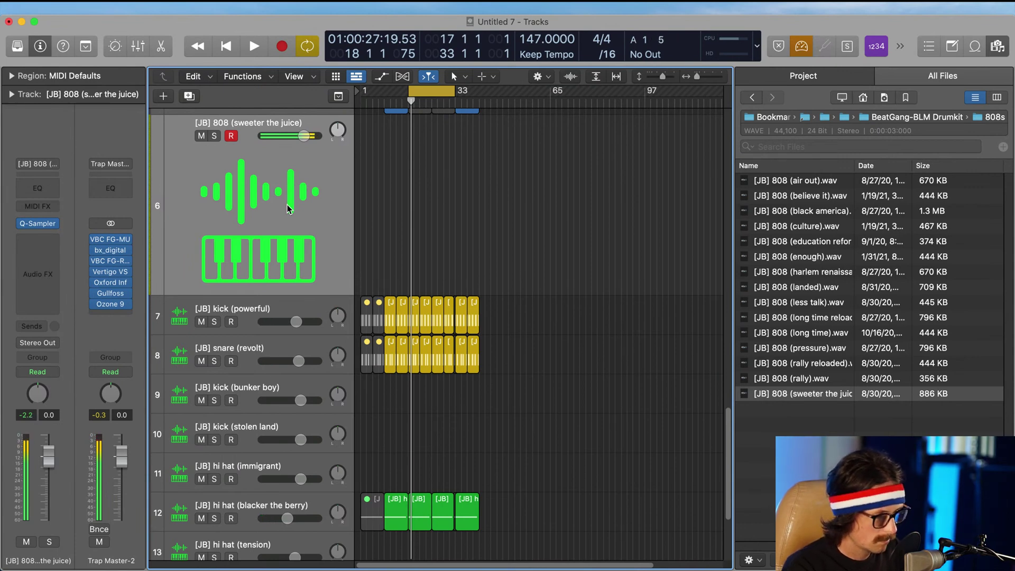
key("space")
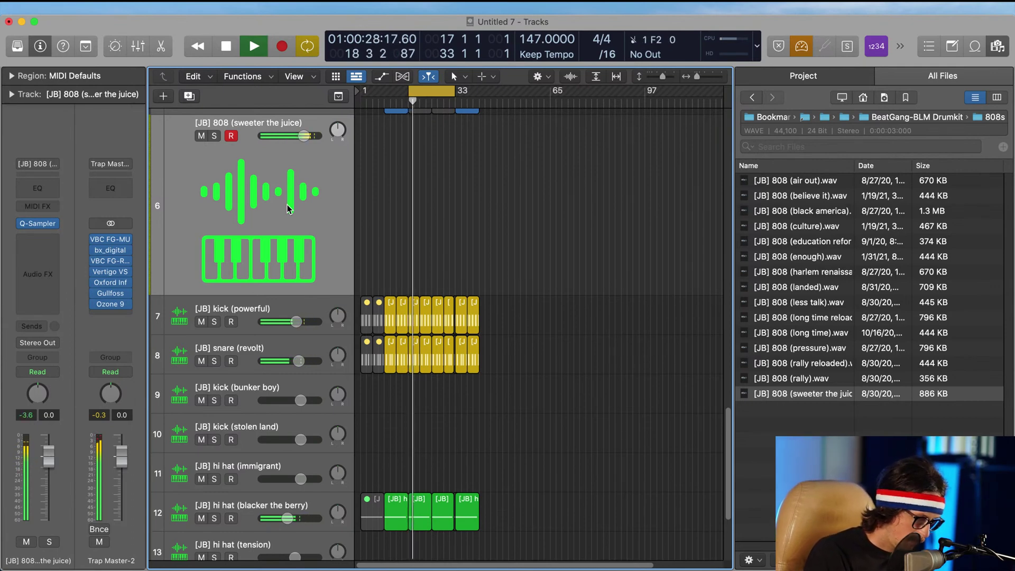
Step: Audition the looped section between bars 17 and 33 against the 808 (sweeter the juice) track
key("space")
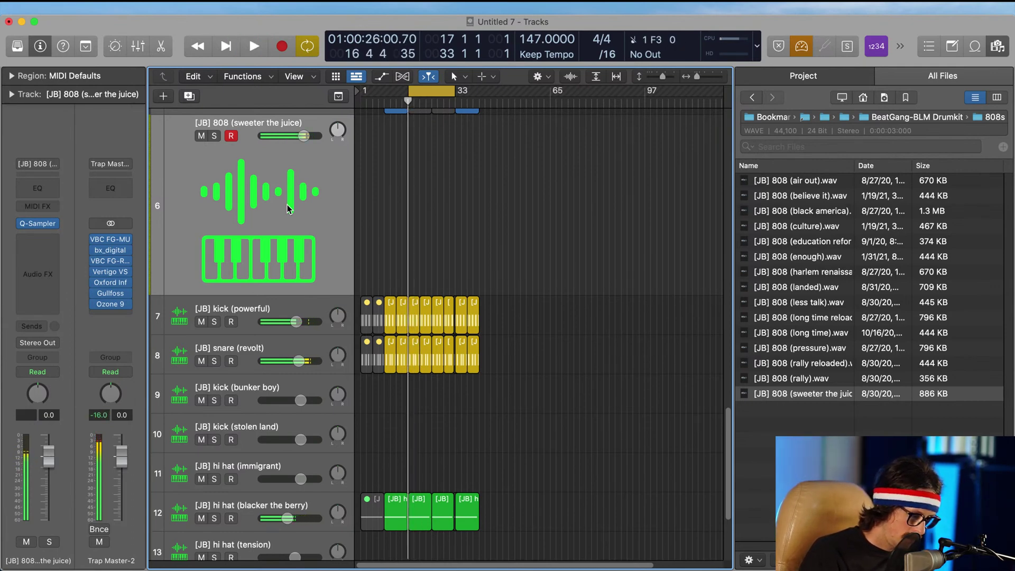
key("space")
key("space")
key("space")
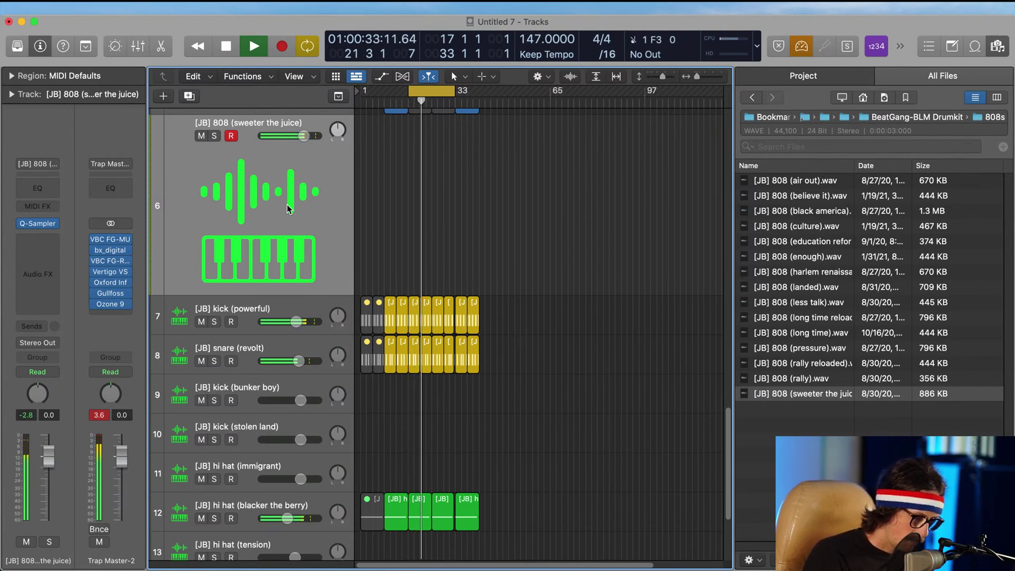
key("space")
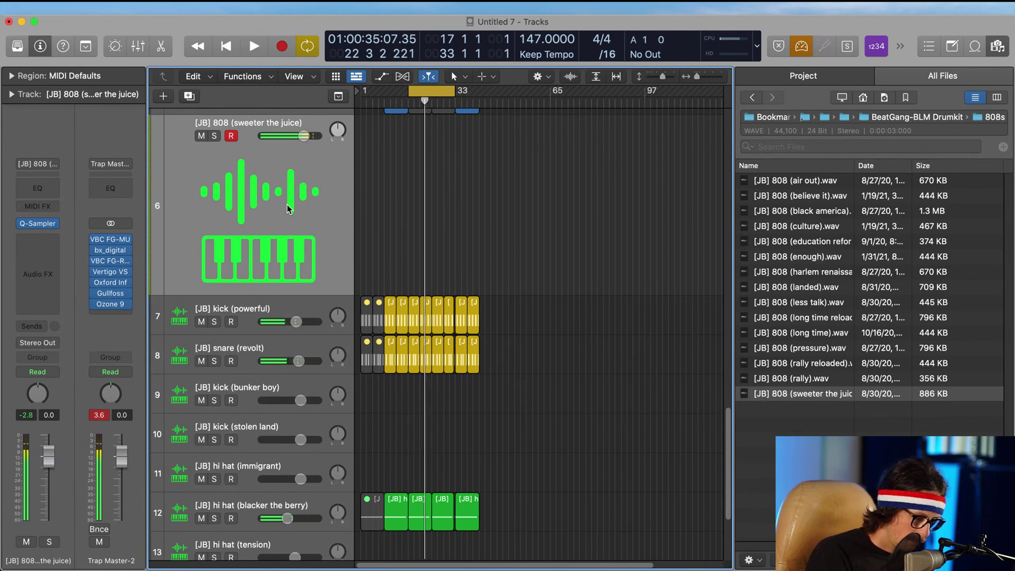
key("space")
key("space")
key("space")
key("z")
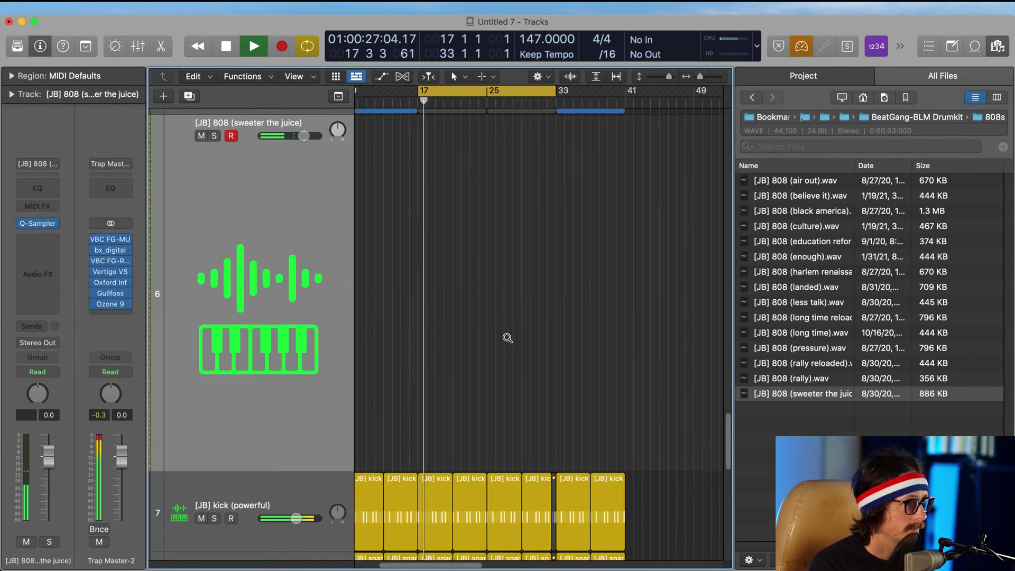
key("space")
key("space")
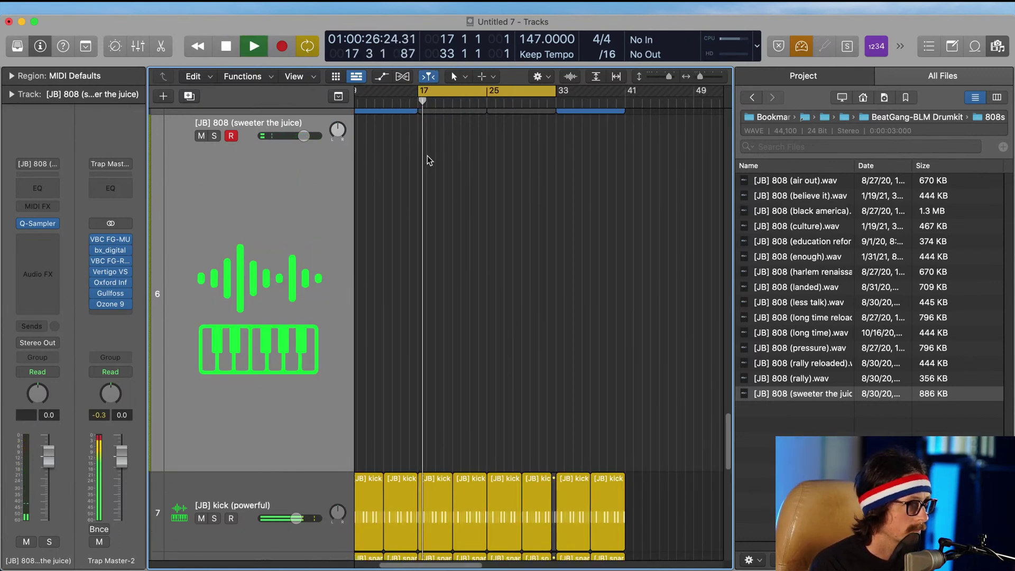
Step: Create a MIDI region at bar 17 on the 808 (sweeter the juice) track and extend it to bar 23
key("space")
right_click(428, 160)
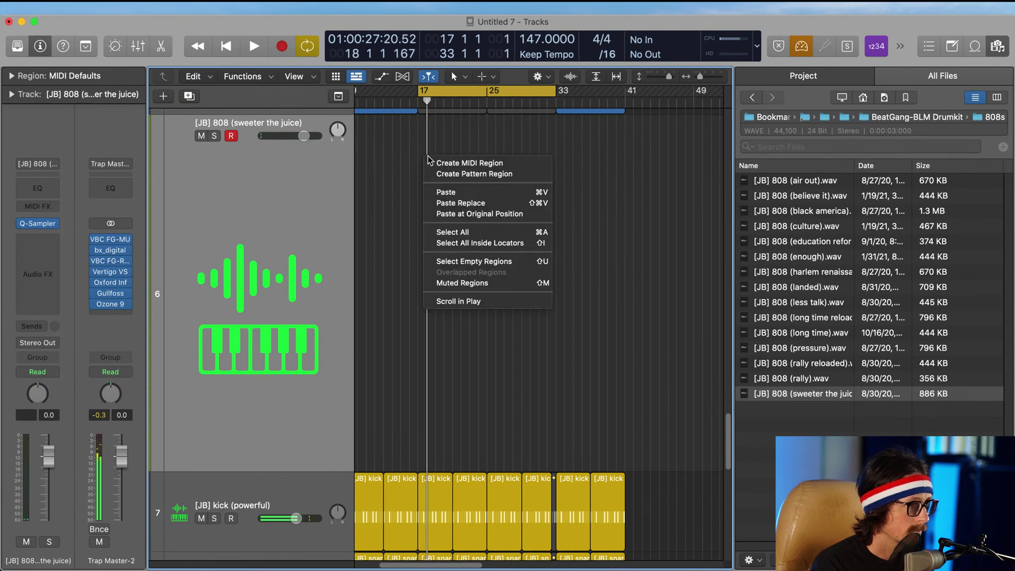
left_click(453, 170)
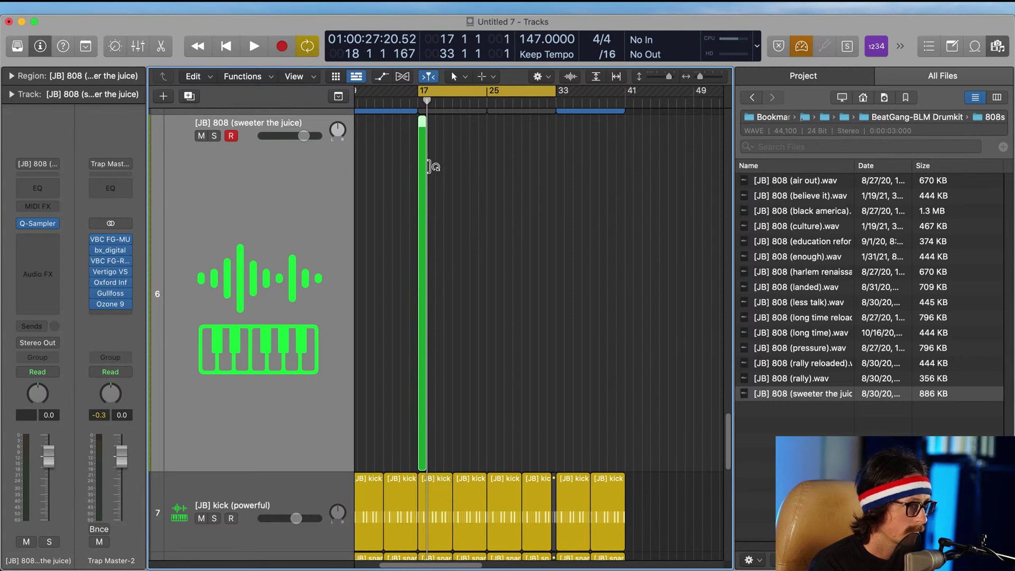
key("z")
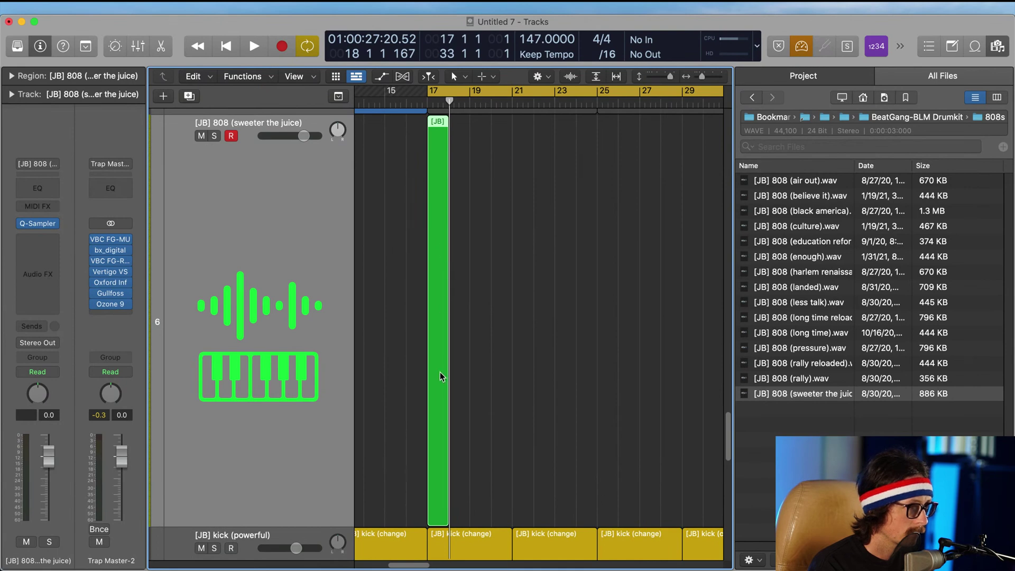
left_click_drag(444, 409, 554, 416)
Step: Open the new 808 region in its own separate Piano Roll window while the loop plays
key("space")
double_click(475, 301)
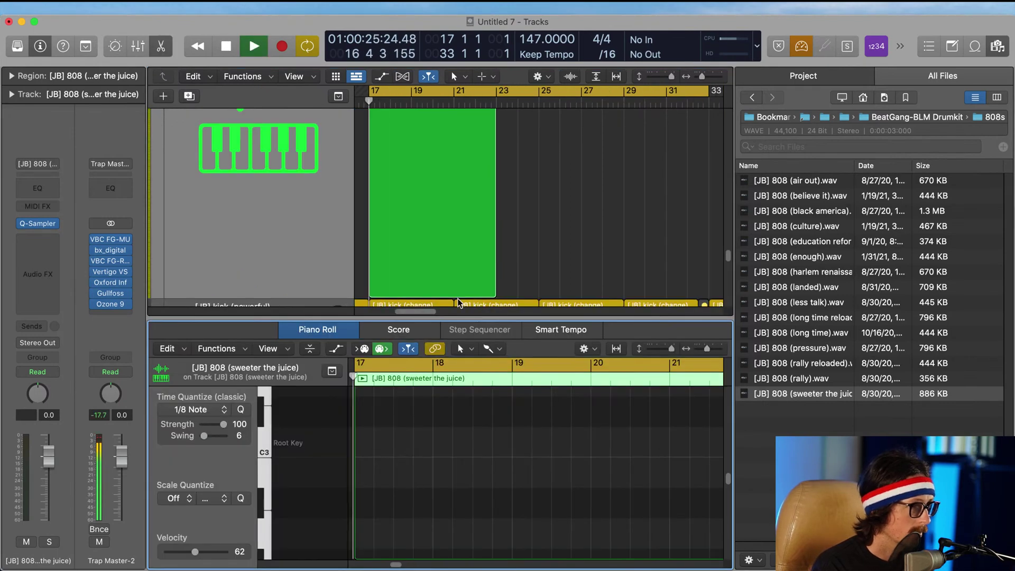
key("super+4")
key("Return")
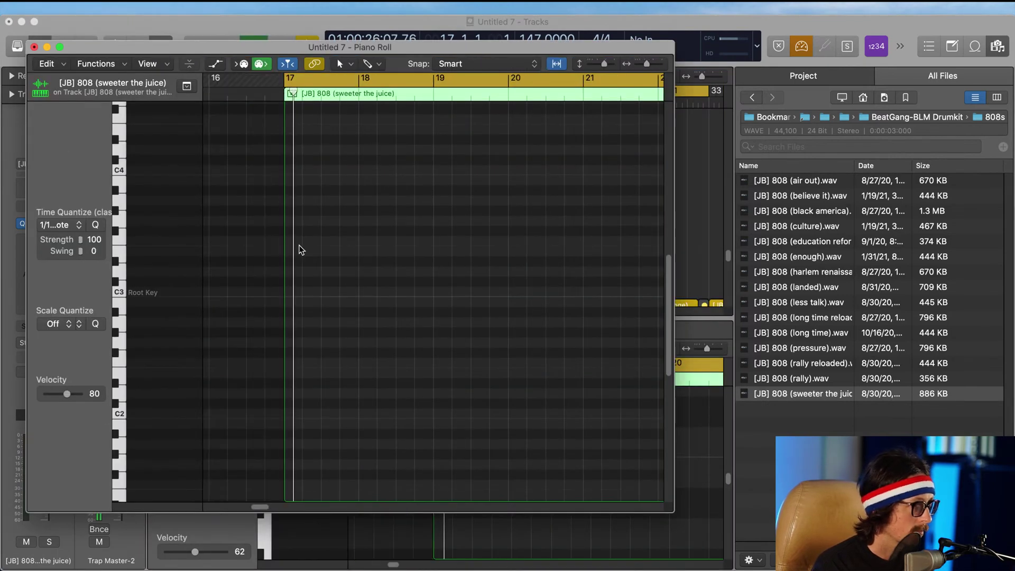
Step: Draw a short E3 note at the start of bar 17 with the Pencil tool and audition it
left_click(343, 64)
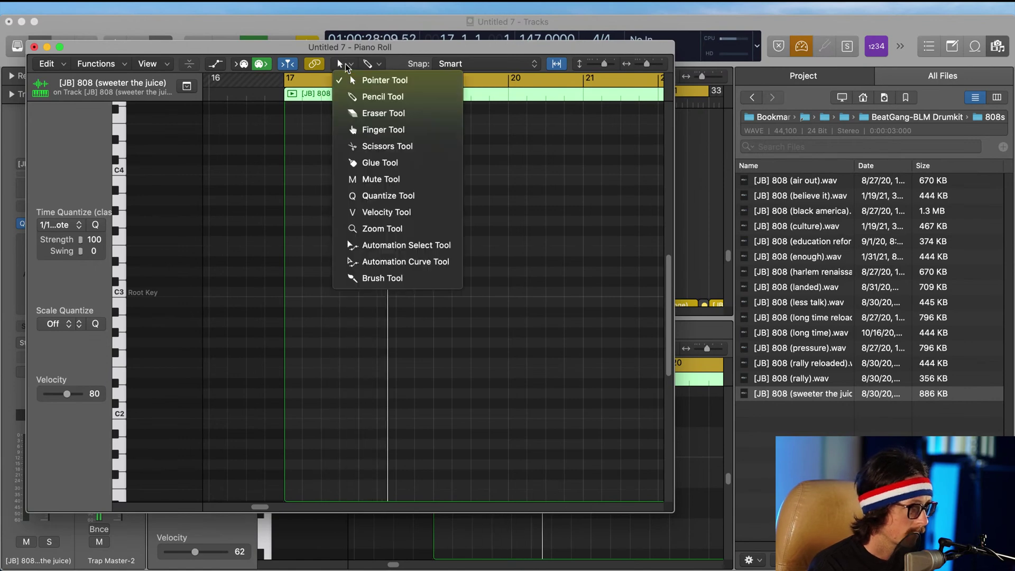
left_click(382, 97)
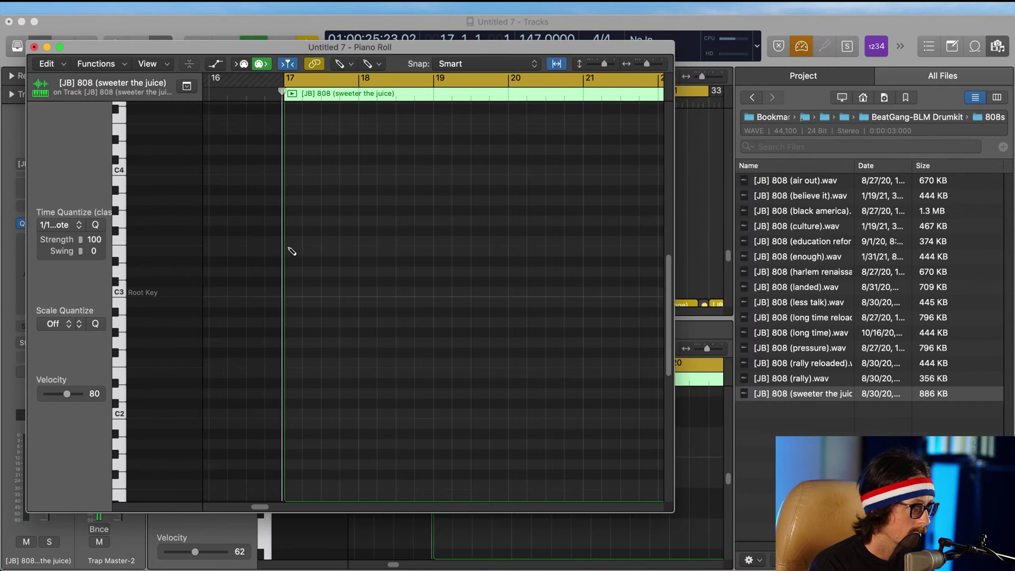
mouse_move(294, 241)
left_mouse_down()
mouse_move(317, 241)
mouse_move(297, 244)
left_mouse_up()
key("space")
key("space")
Step: Transpose the bar 17 note down to A♯2 and raise it one octave to A♯3
key("alt+Down")
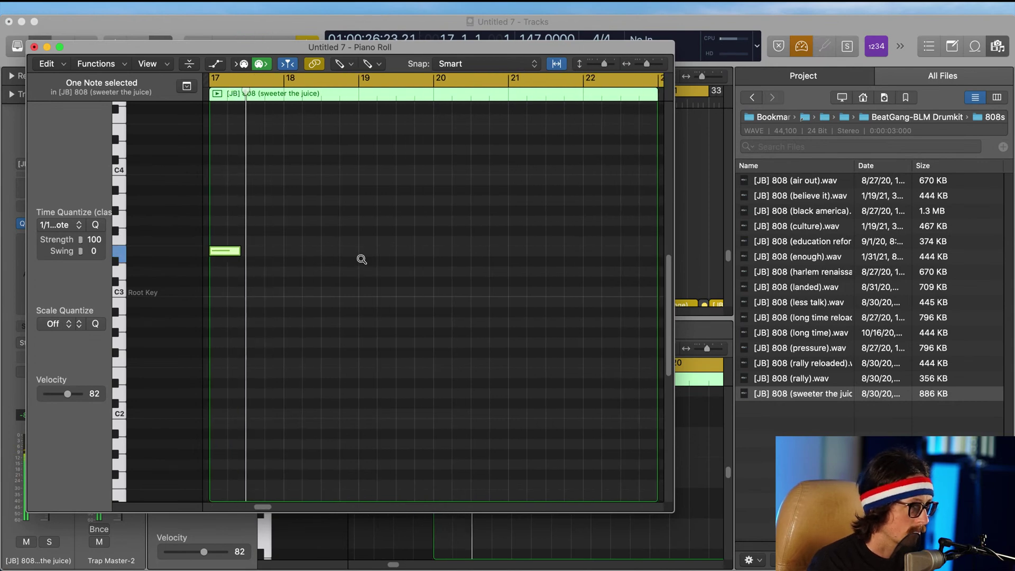
key("alt+Down")
key("alt+Down")
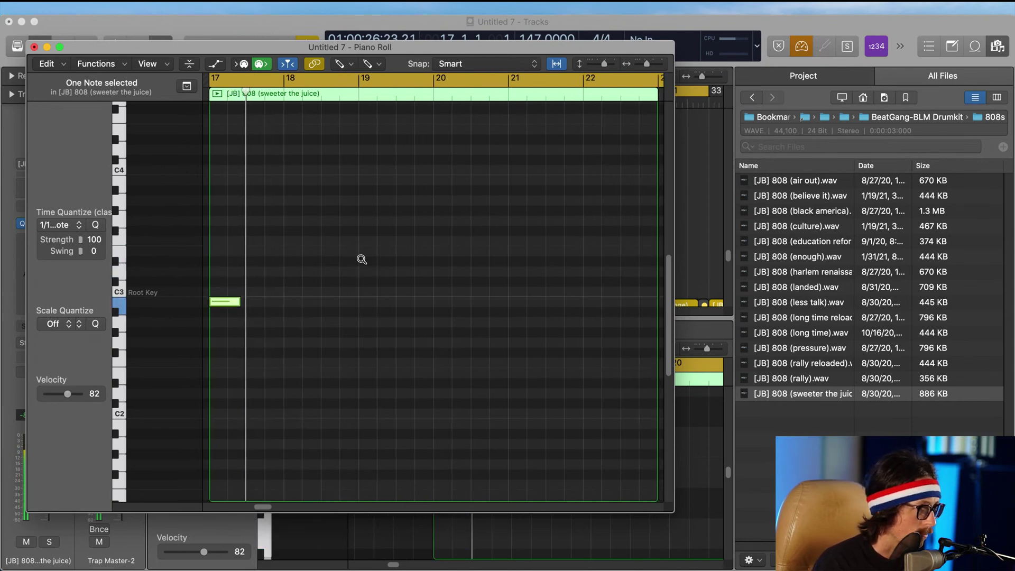
key("space")
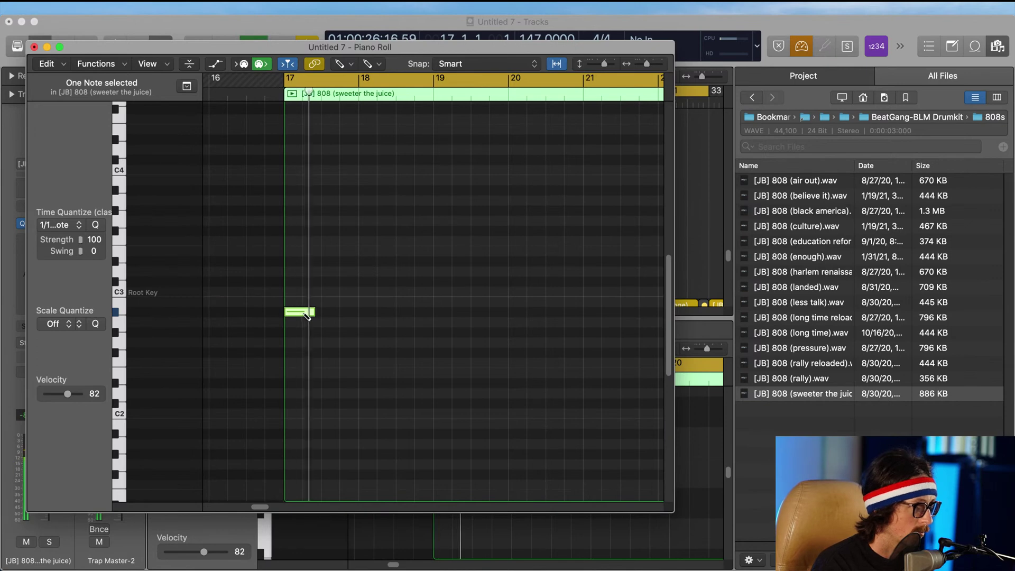
key("alt+shift+Up")
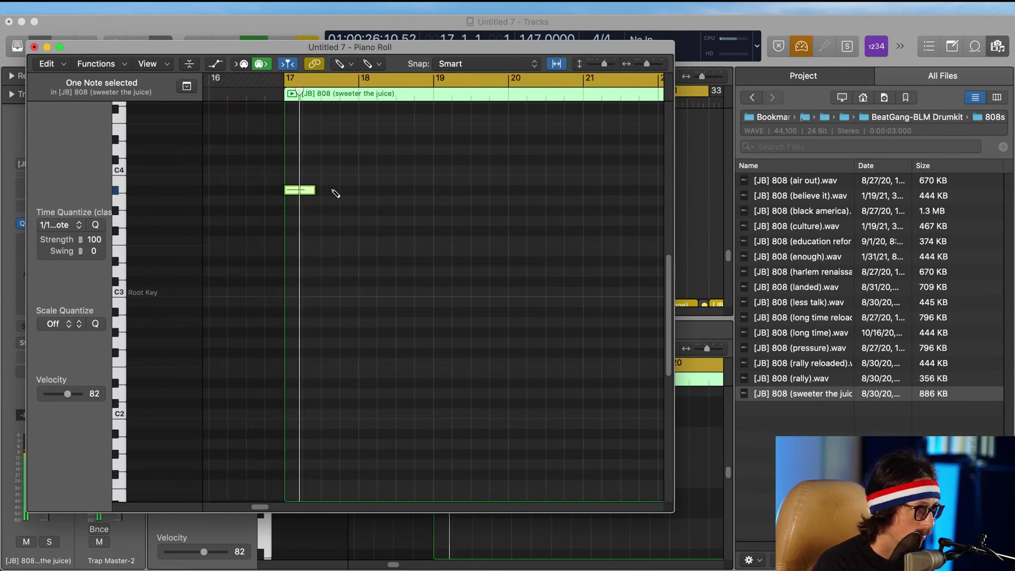
Step: Add a second A♯3 note in bar 17 and adjust it to start on beat 4 and end at bar 18
left_click(336, 190)
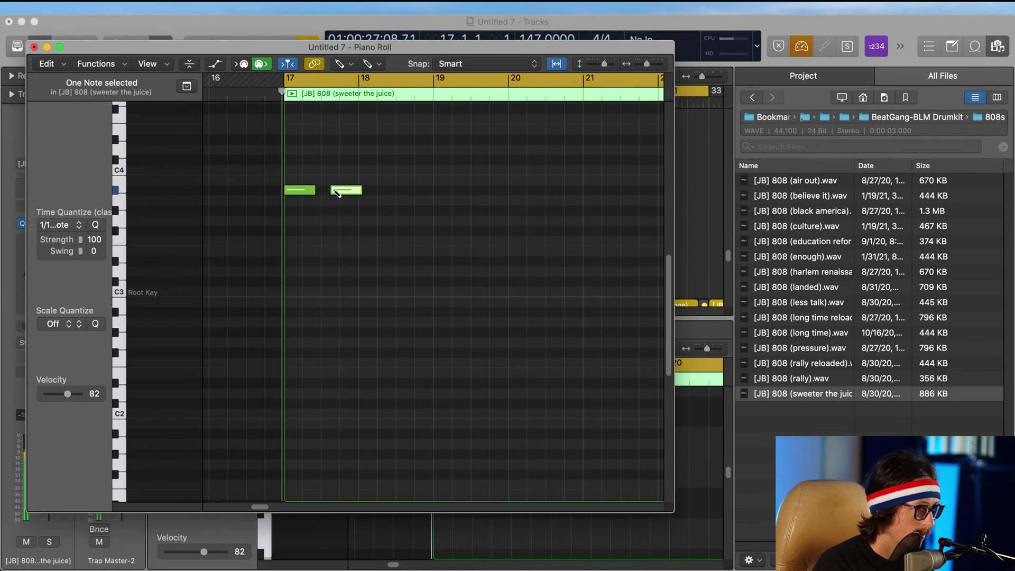
left_click_drag(257, 150, 544, 313)
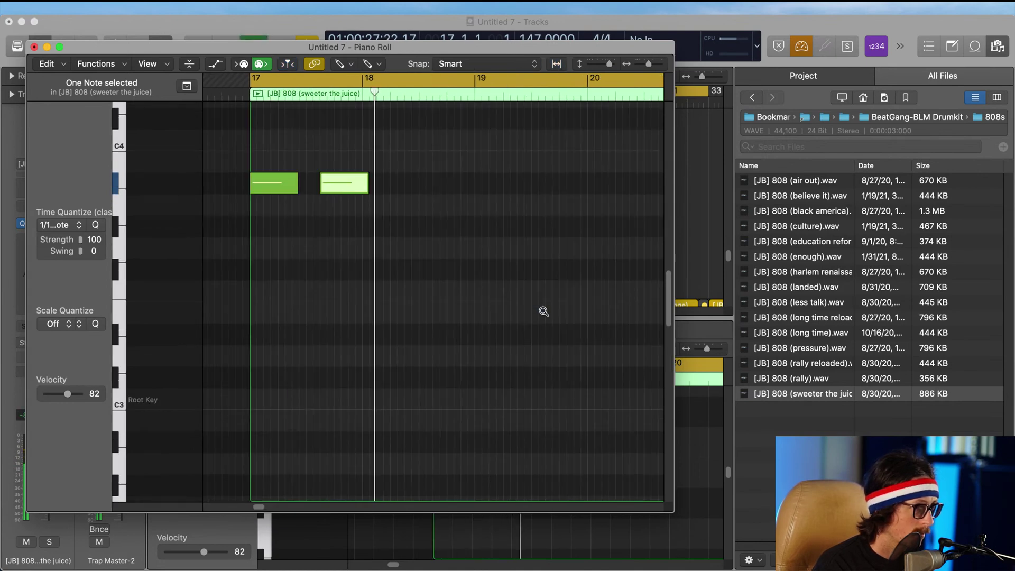
left_click_drag(344, 183, 363, 192)
Step: Draw a third short note on beat 2 of bar 18 and set its pitch to A♯2
key("space")
key("space")
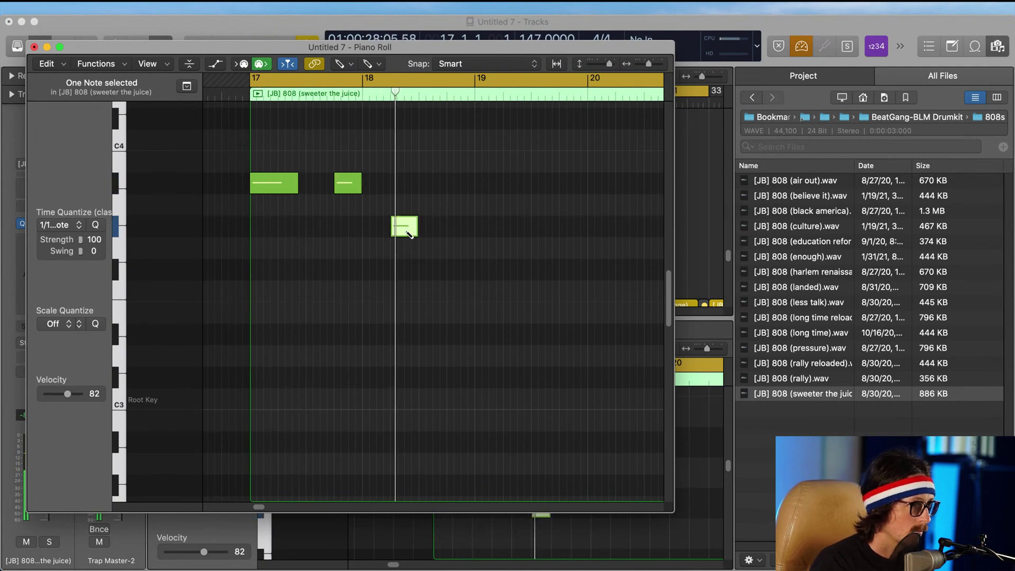
key("alt+Up")
key("alt+Up")
key("space")
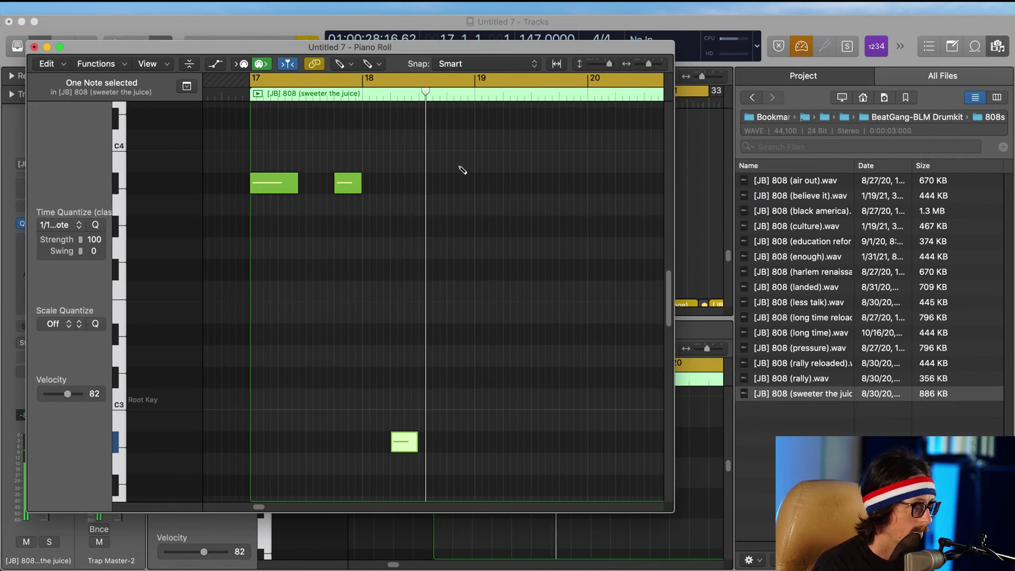
Step: Select all three 808 notes and raise their velocity to 116 with the Velocity tool
key("t")
key("t")
left_click_drag(447, 150, 257, 352)
scroll(335, 252, "up", 10)
scroll(451, 157, "up", 10)
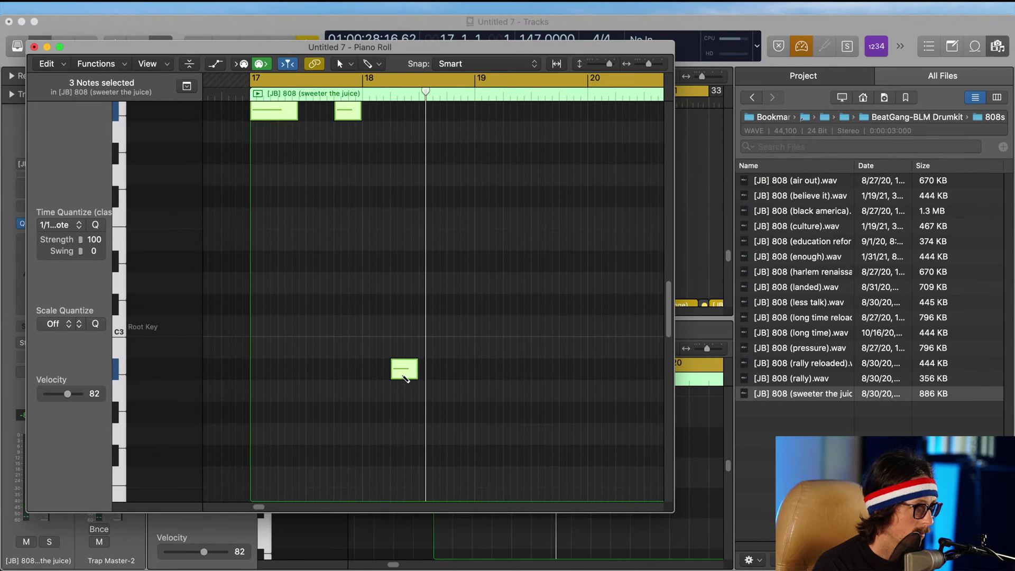
left_click(371, 63)
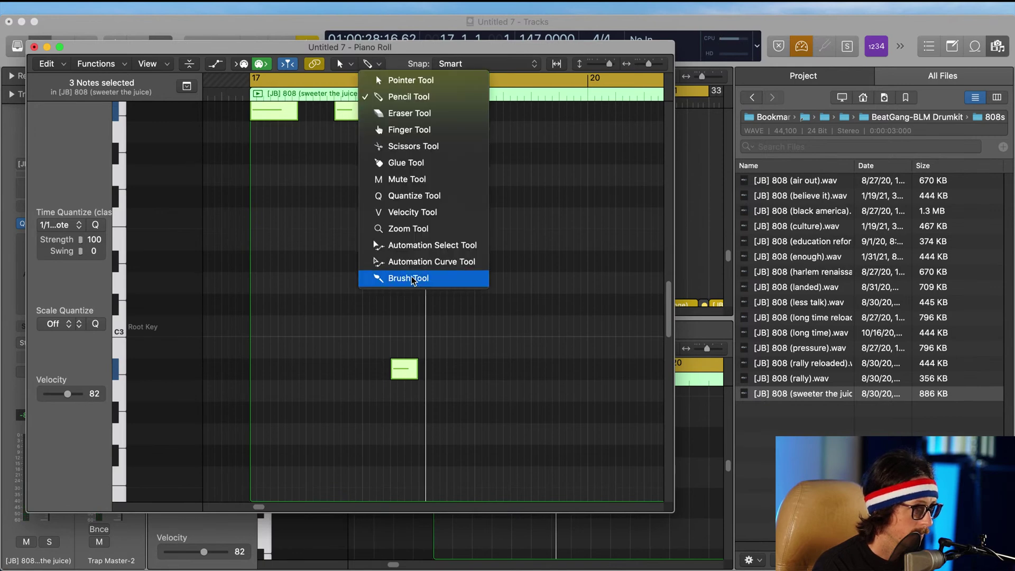
left_click(412, 212)
left_click_drag(397, 374, 416, 299)
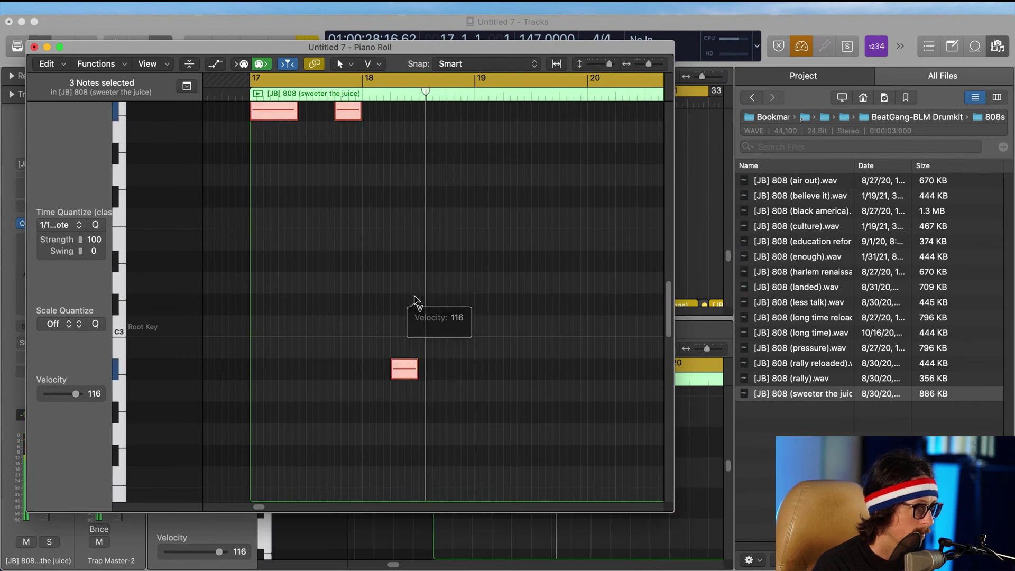
key("space")
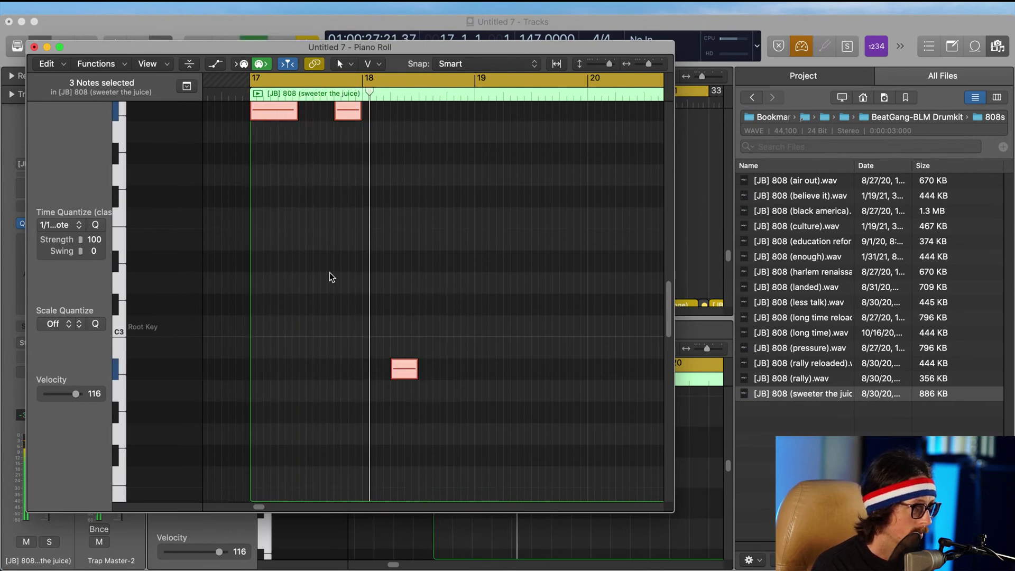
Step: Copy the beat 4 note between the two bar 17 notes and adjust the lengths so all three sit back to back
scroll(346, 280, "up", 4)
left_click(296, 199)
left_click(306, 241)
key("space")
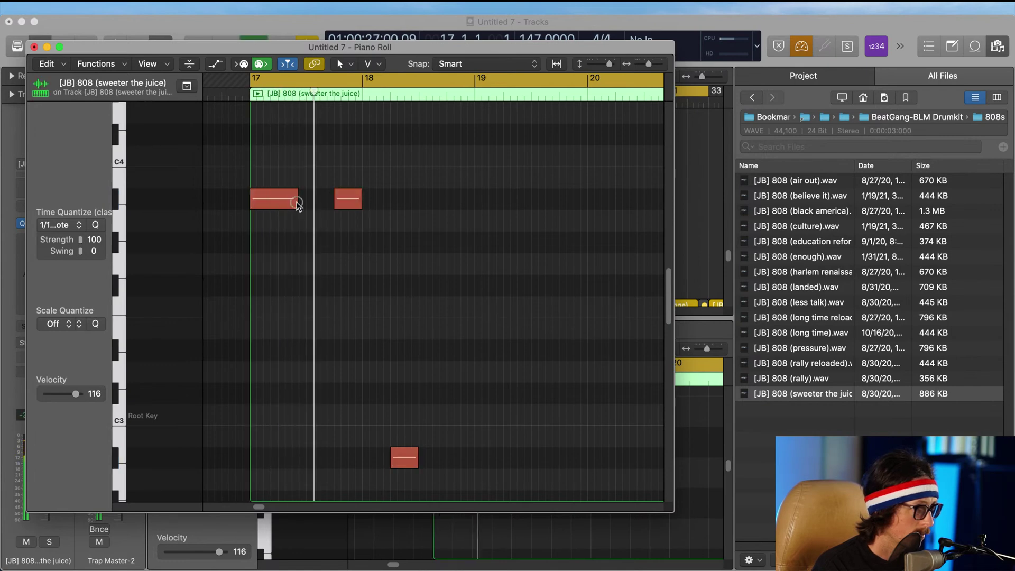
left_click_drag(297, 203, 277, 202)
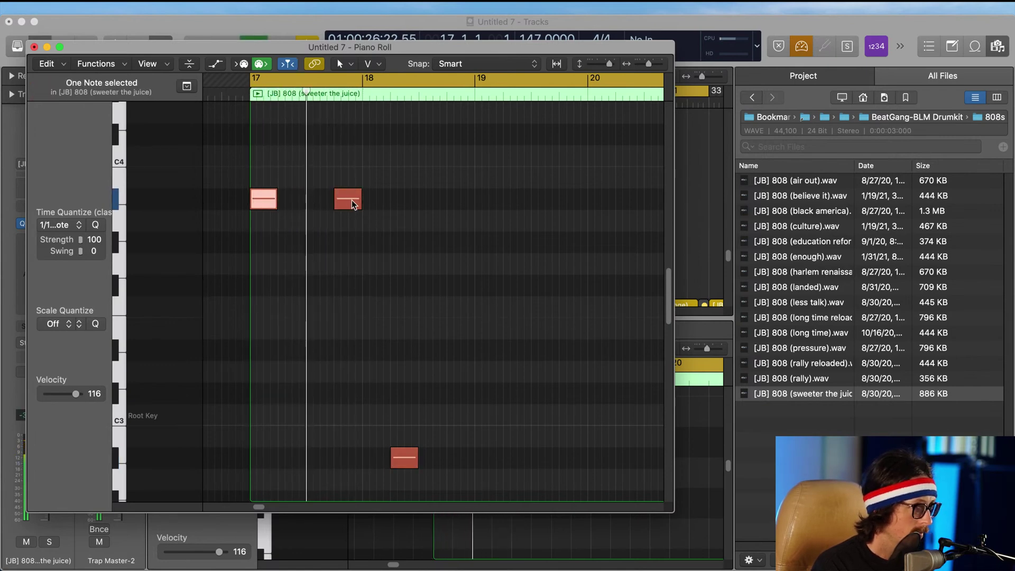
left_click_drag(353, 205, 291, 199)
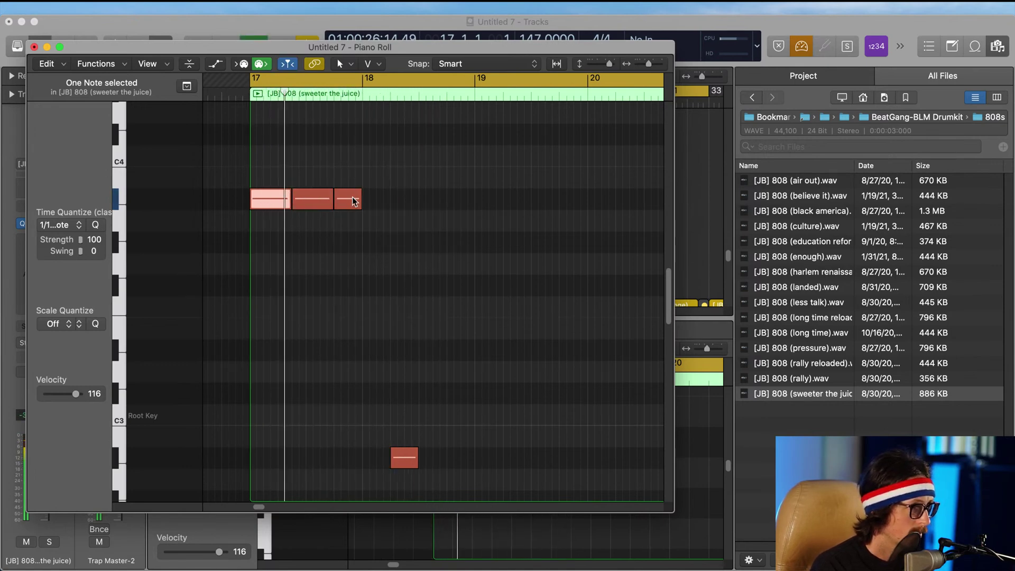
Step: Try the bar 18 note at higher pitches, raising it an octave to A♯3 and lowering it to F3
left_click(410, 459)
key("shift+alt+Up")
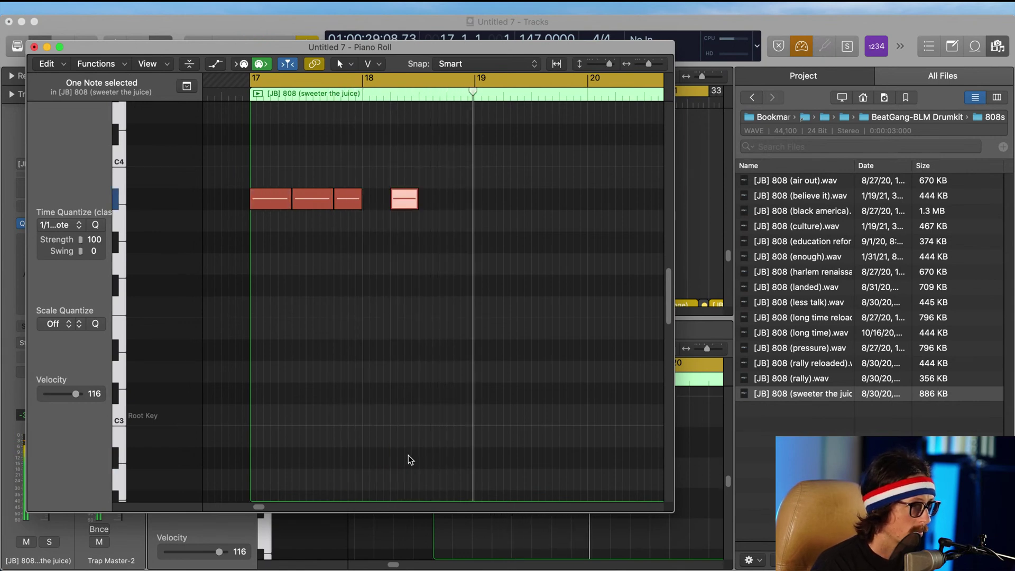
key("alt+Down")
key("alt+Down")
key("alt+Down")
key("alt+Down")
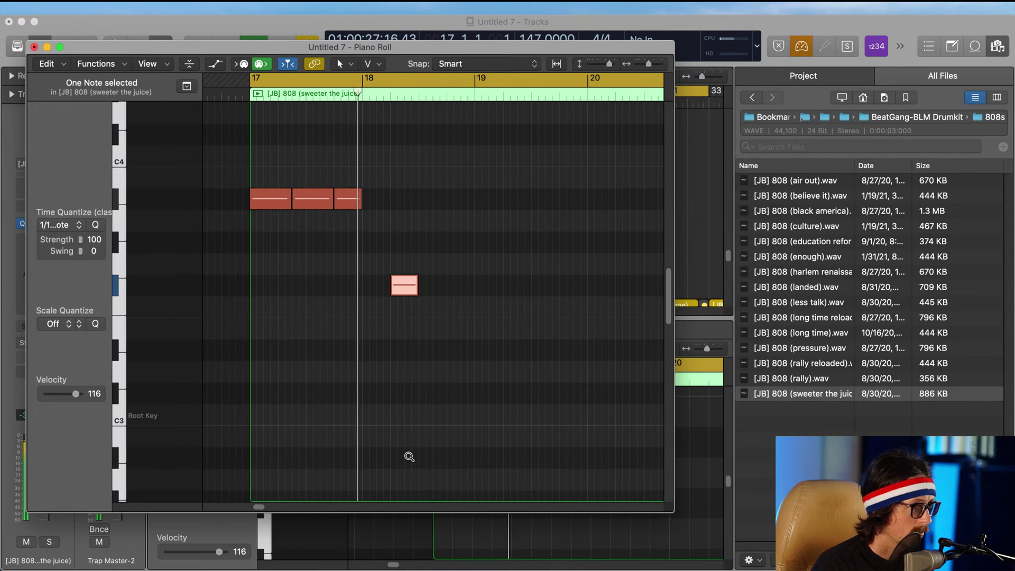
key("alt+Down")
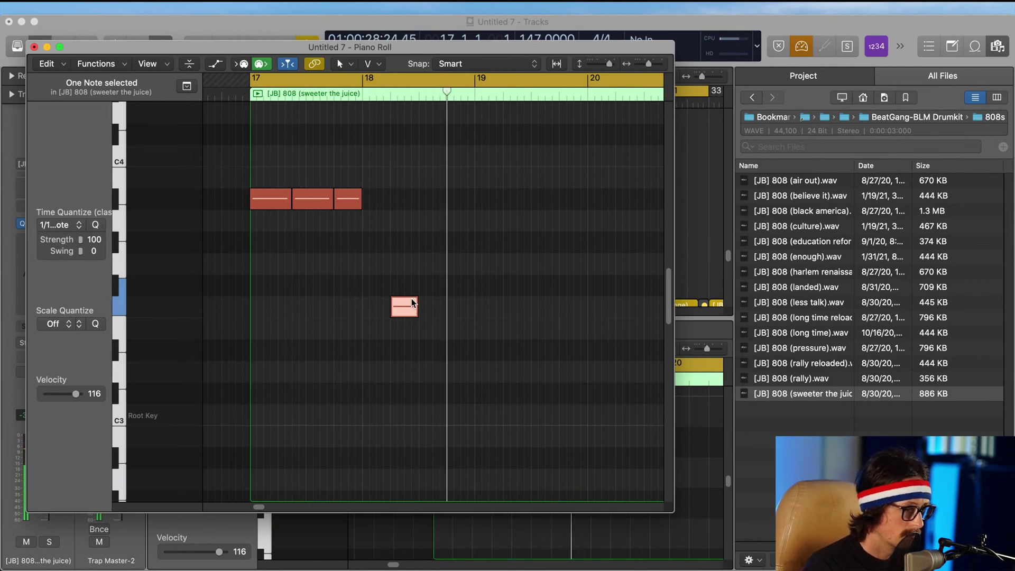
Step: Transpose the bar 18 note back down to A♯2
key("alt+Down")
key("alt+Down")
key("alt+Down")
key("alt+Down")
key("alt+Down")
key("alt+Down")
key("alt+Down")
key("alt+Down")
key("alt+Down")
key("alt+Down")
key("alt+Down")
key("alt+Down")
key("alt+Down")
key("alt+Down")
key("alt+Down")
key("alt+Down")
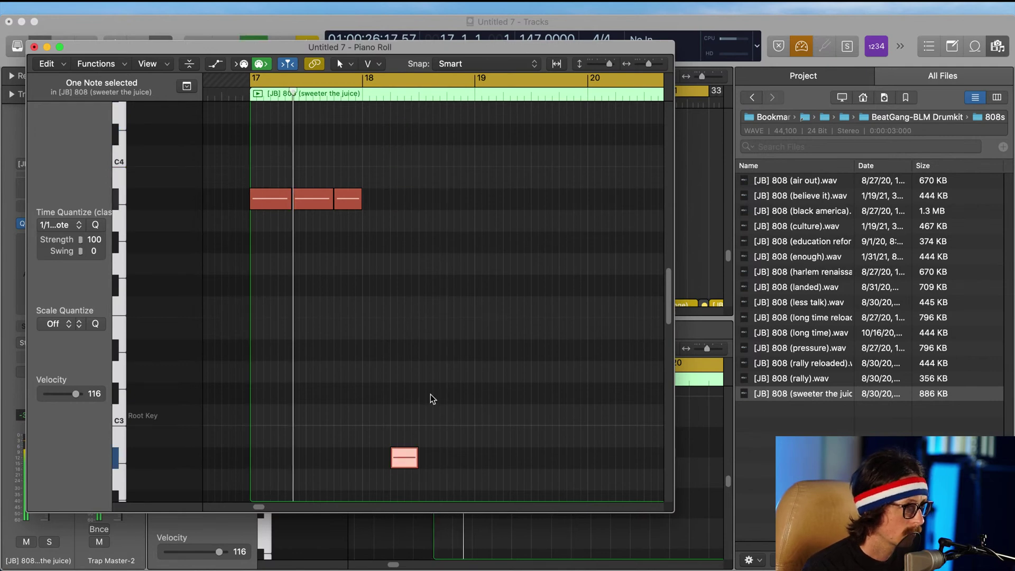
Step: Set the bar 18 note's velocity to 127 and transpose the three bar 17 notes down an octave to A♯2
left_click_drag(410, 460, 414, 452)
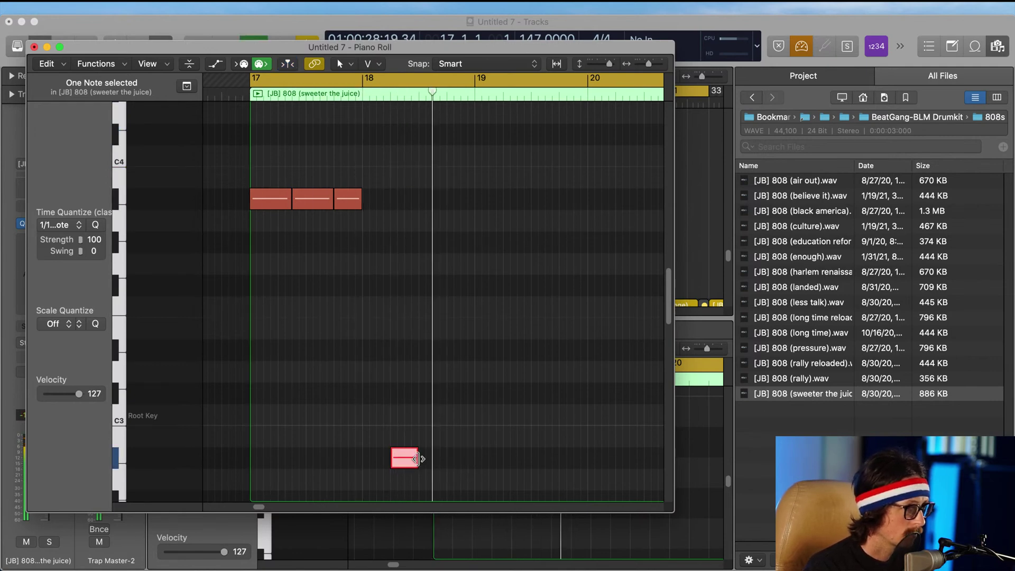
left_click_drag(382, 163, 270, 224)
key("alt+shift+Down")
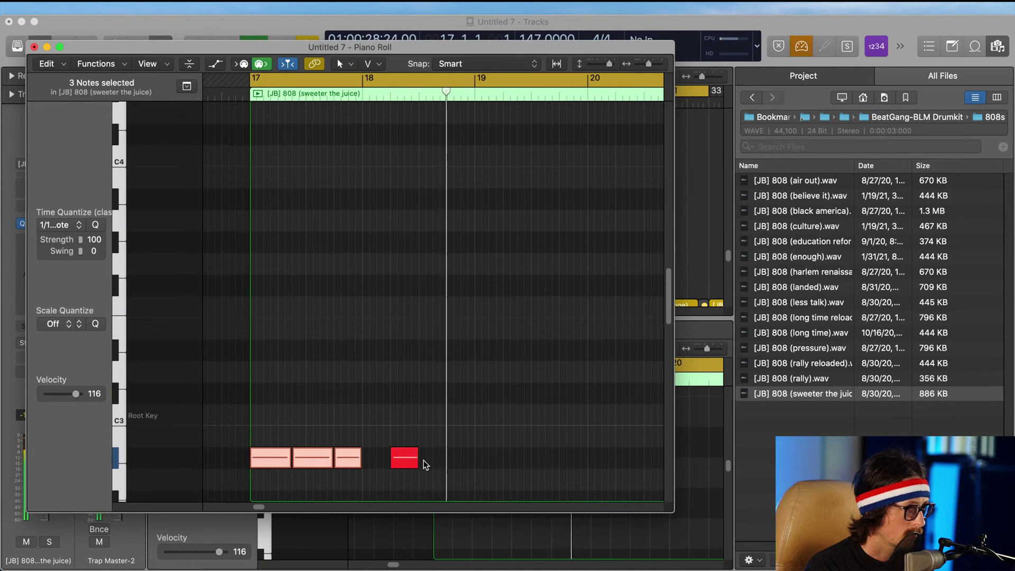
Step: Copy the four-note 808 pattern so that the duplicate starts at bar 19
left_click_drag(449, 442, 517, 462)
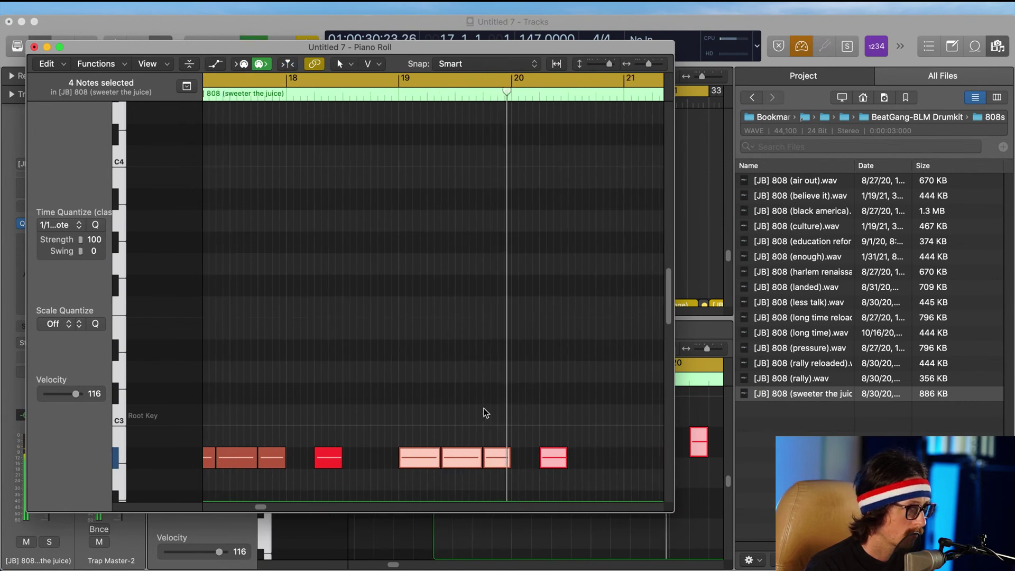
scroll(526, 290, "right", 10)
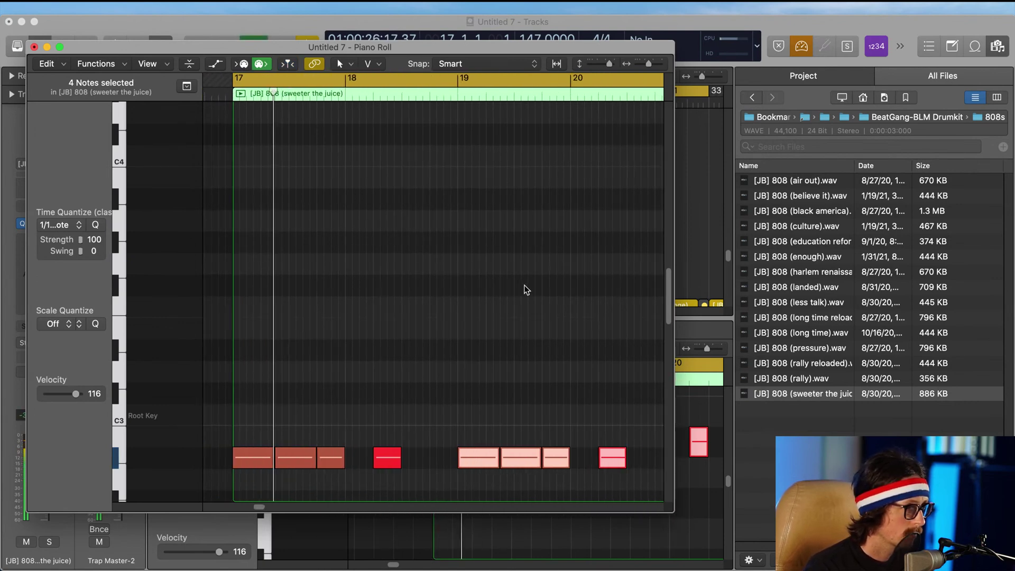
Step: Shift the third bar 17 note slightly later and lengthen it until it meets the bar 18 note
scroll(330, 344, "left", 10)
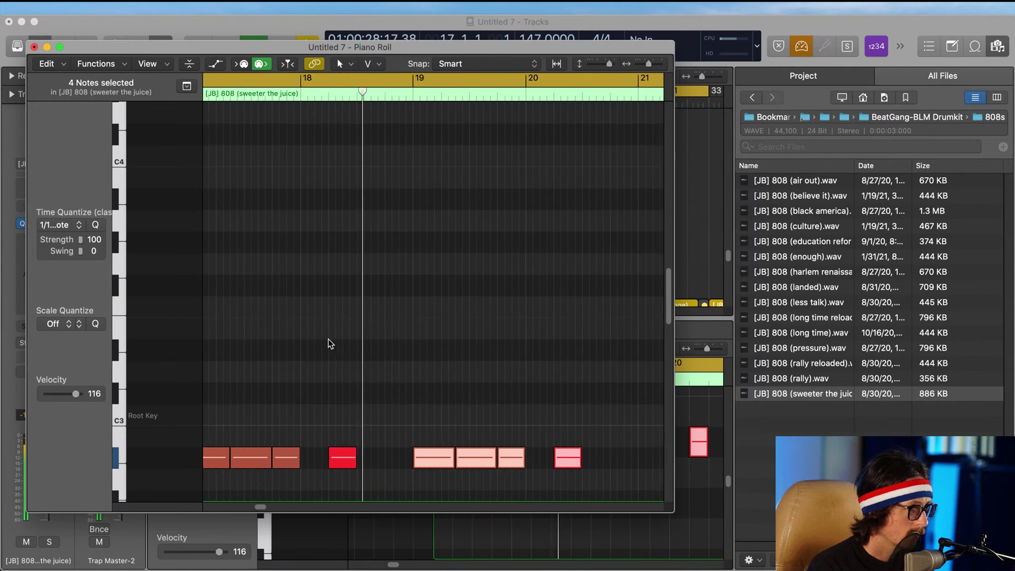
left_click(390, 420)
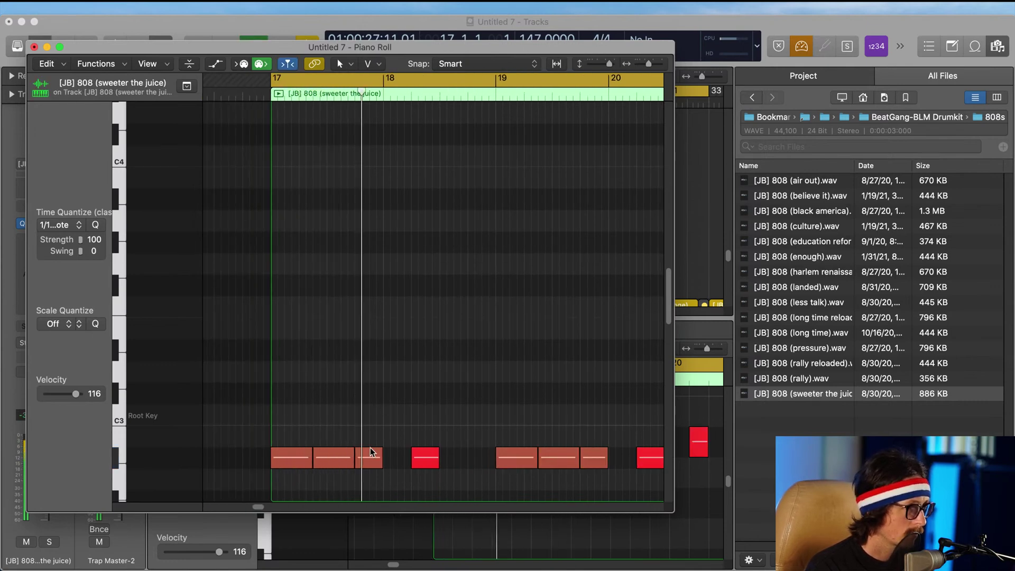
left_click_drag(369, 458, 388, 457)
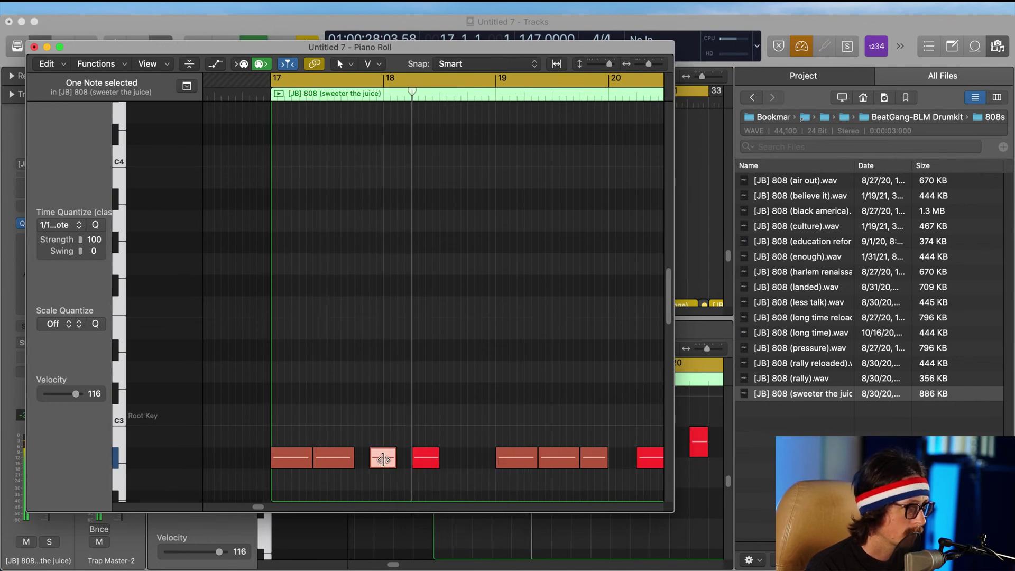
left_click_drag(393, 459, 409, 460)
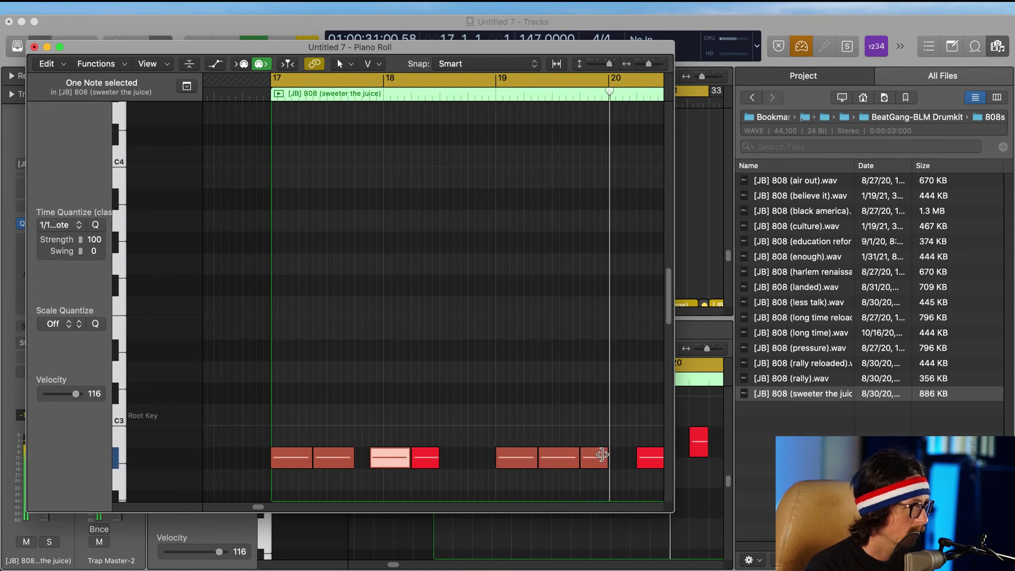
Step: Play back the edited 808 pattern from bar 17 to check its rhythm against the beat
scroll(540, 423, "down", 3)
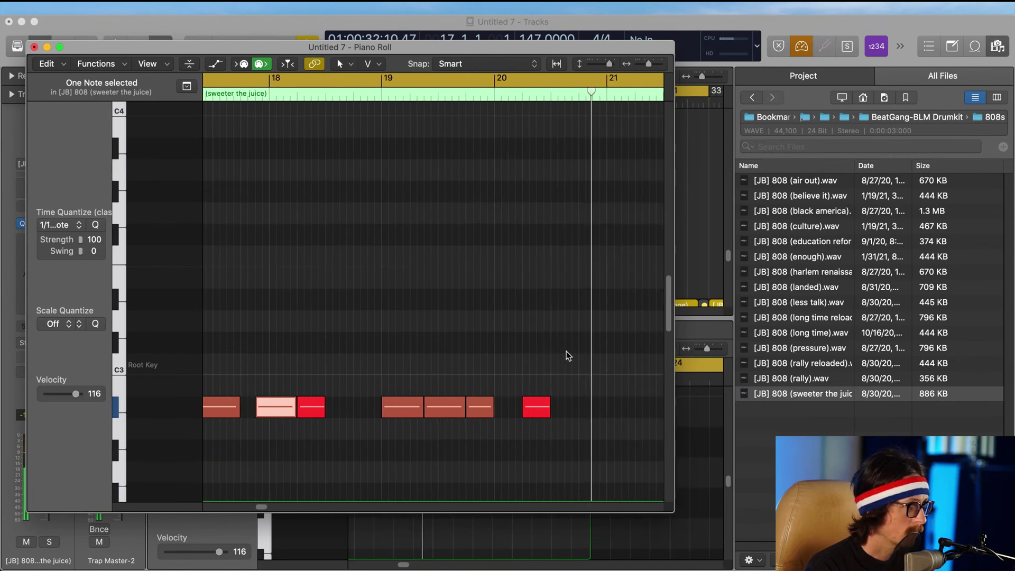
scroll(540, 400, "right", 2)
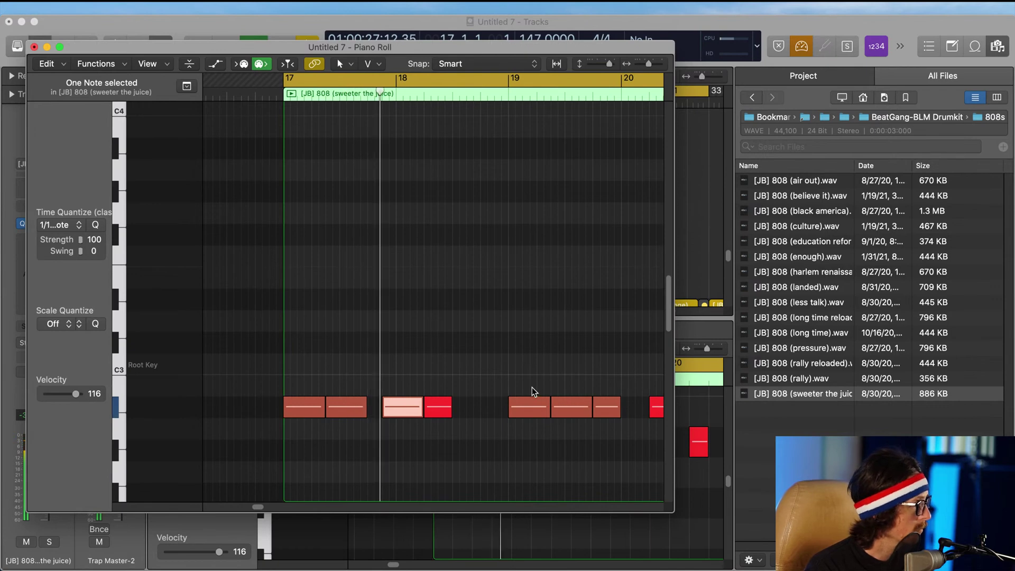
scroll(535, 369, "right", 5)
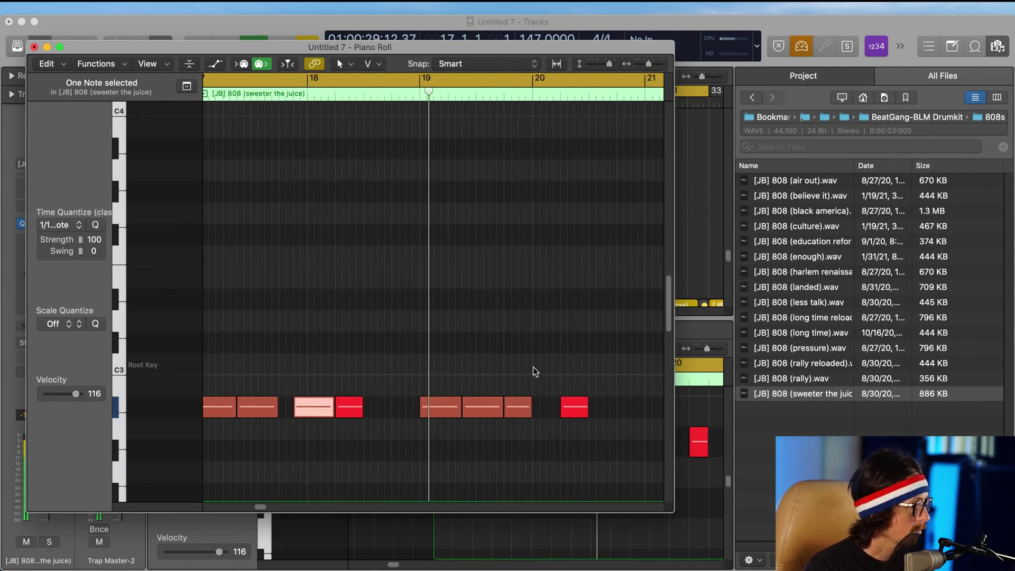
scroll(429, 400, "right", 2)
key("space")
left_click(275, 94)
key("space")
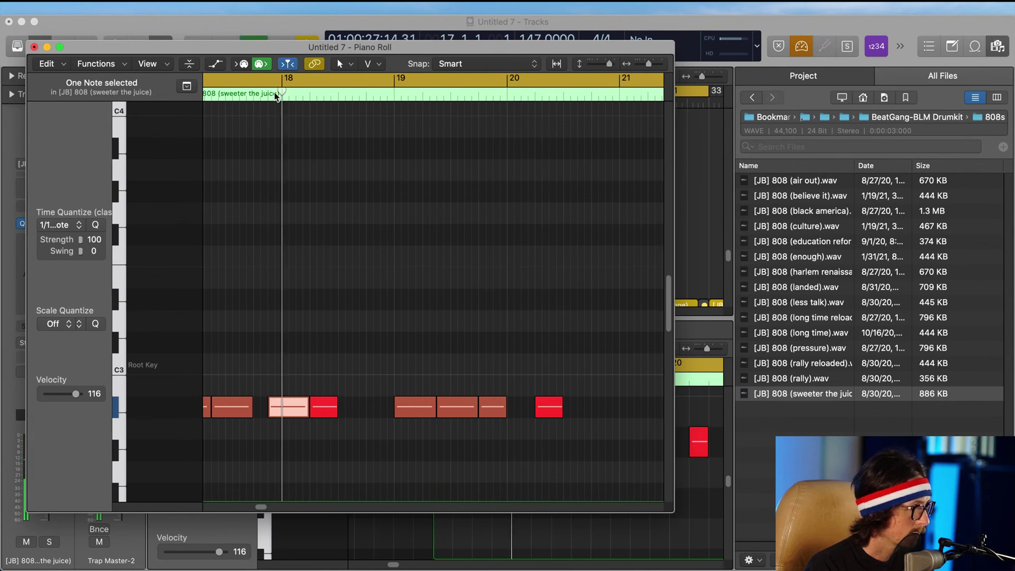
Step: Copy the bar 18 note to position 2 3 3 1 and raise the duplicate an octave to A♯3
left_click_drag(330, 405, 373, 407)
key("alt+shift+Up")
key("space")
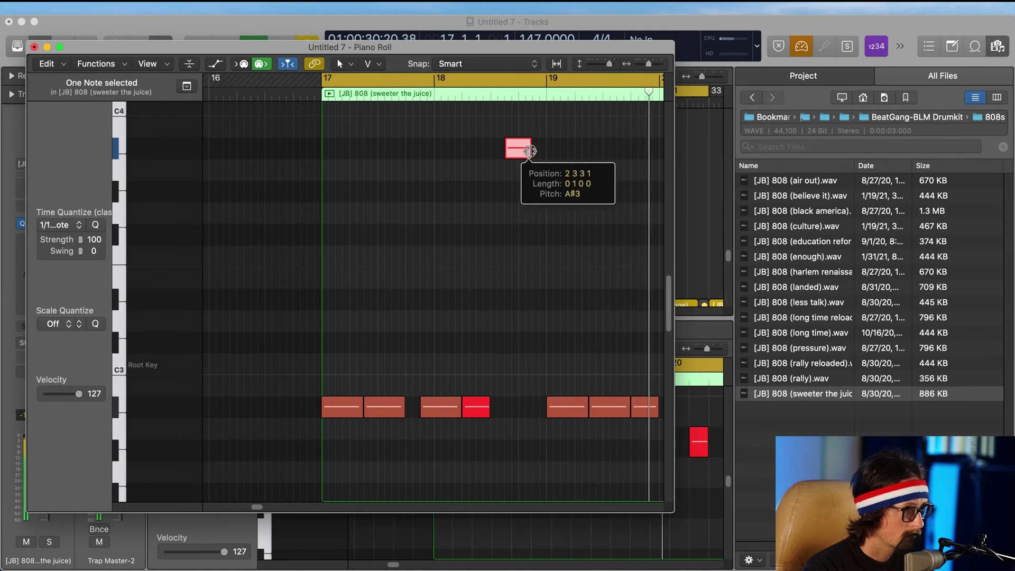
Step: Lengthen the copied note to the end of bar 18 and transpose it down to F3
left_click_drag(530, 153, 541, 153)
key("alt+Down")
key("alt+Down")
key("alt+Down")
key("alt+Down")
key("alt+Down")
key("alt+Down")
key("alt+Down")
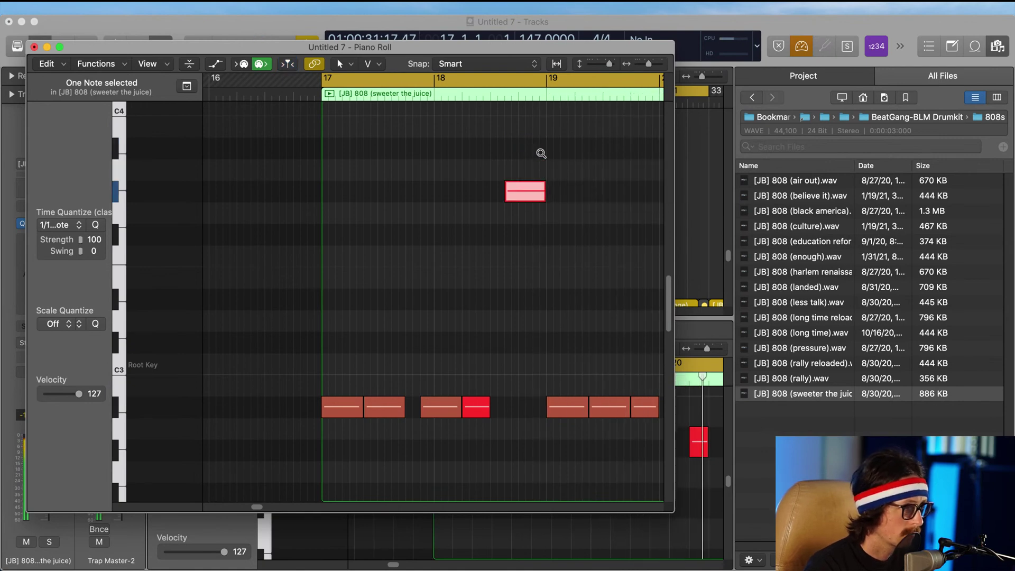
key("alt+Up")
key("alt+Up")
key("space")
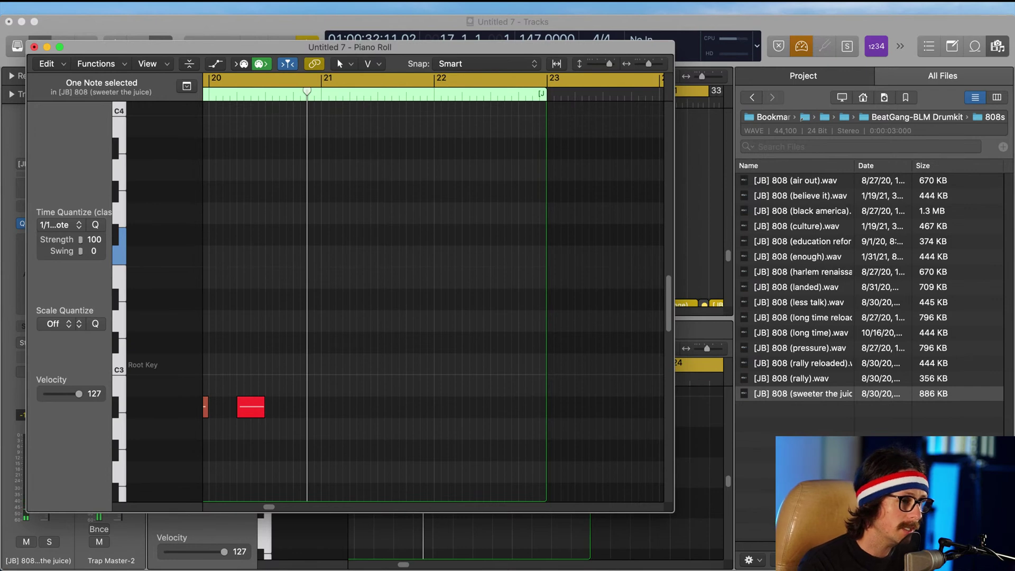
Step: Close the separate Piano Roll window, solo the Audio 4 track and play its Prophet region from bar 17
left_click_drag(104, 48, 117, 509)
left_click(455, 178, "ctrl+alt")
scroll(456, 179, "up", 10)
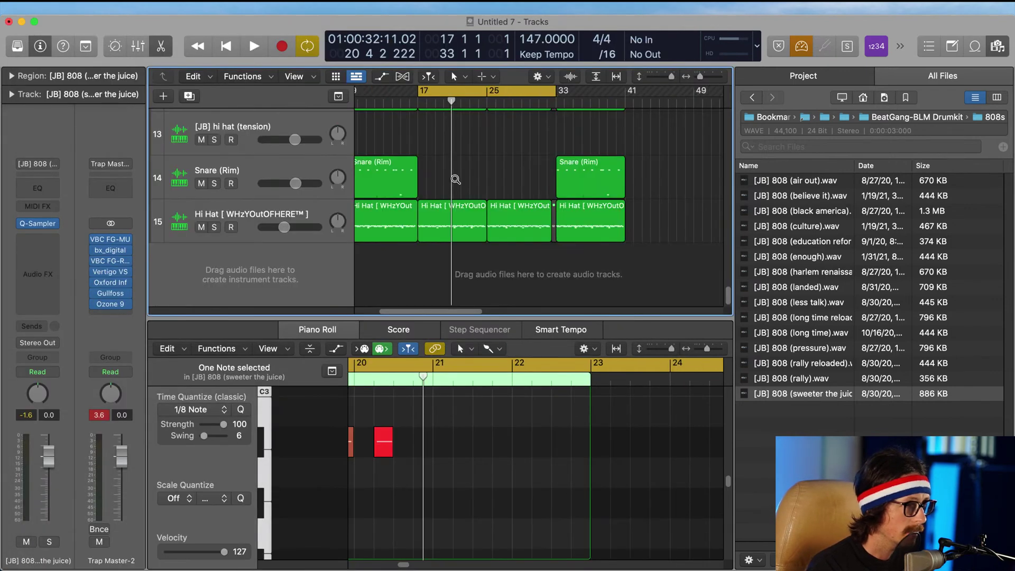
scroll(456, 182, "up", 5)
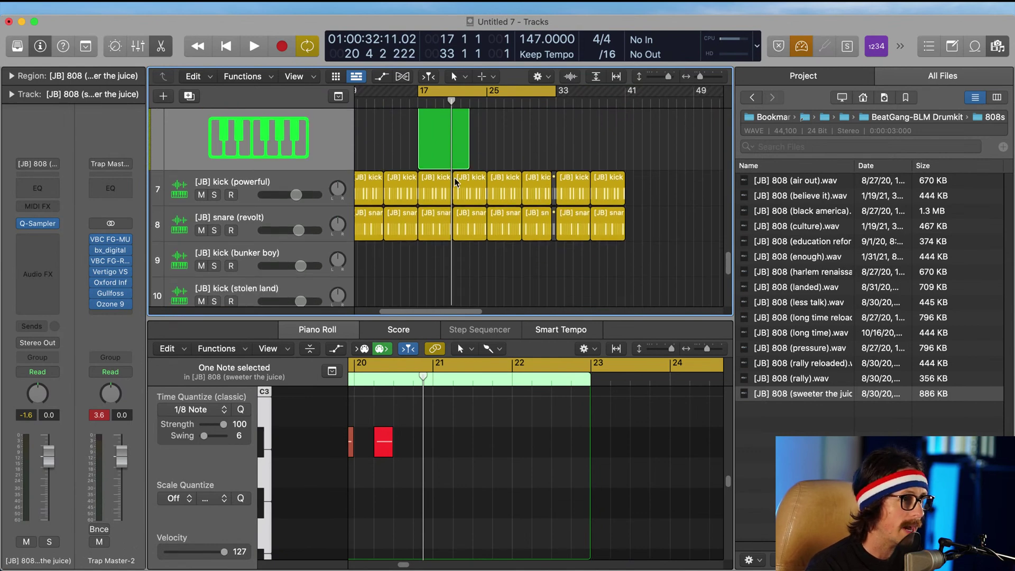
scroll(489, 180, "up", 3)
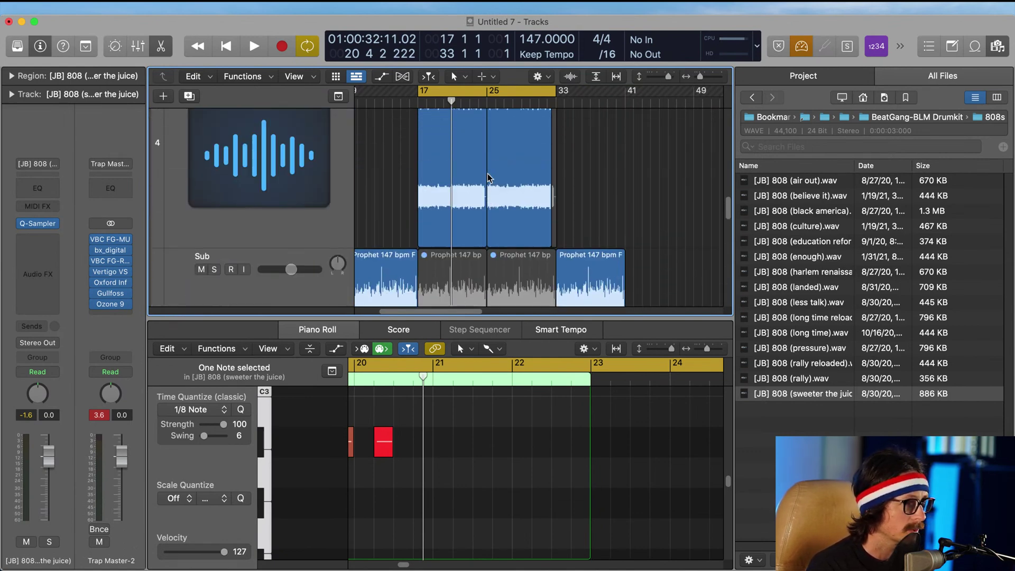
left_click(448, 172)
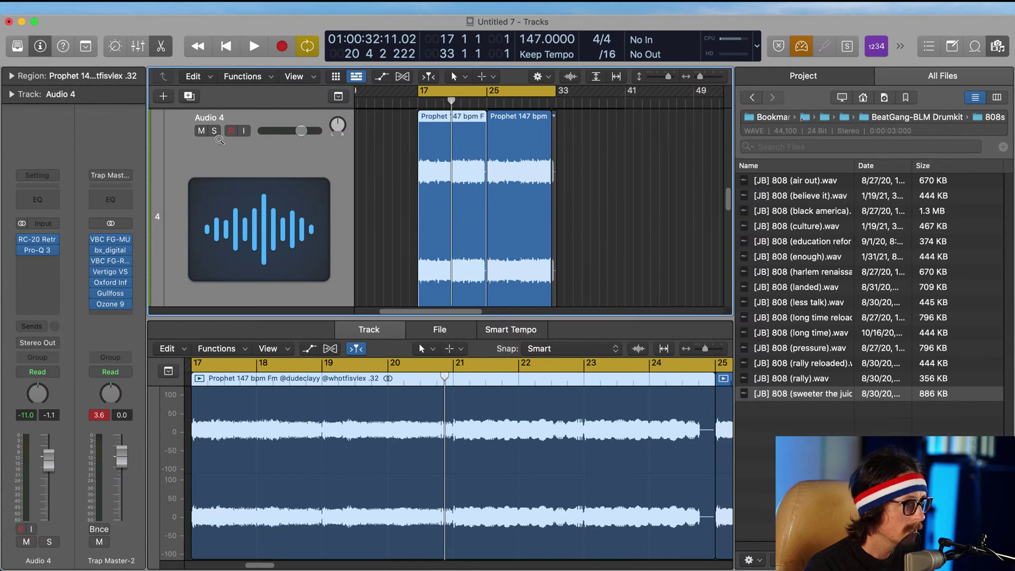
left_click(215, 131)
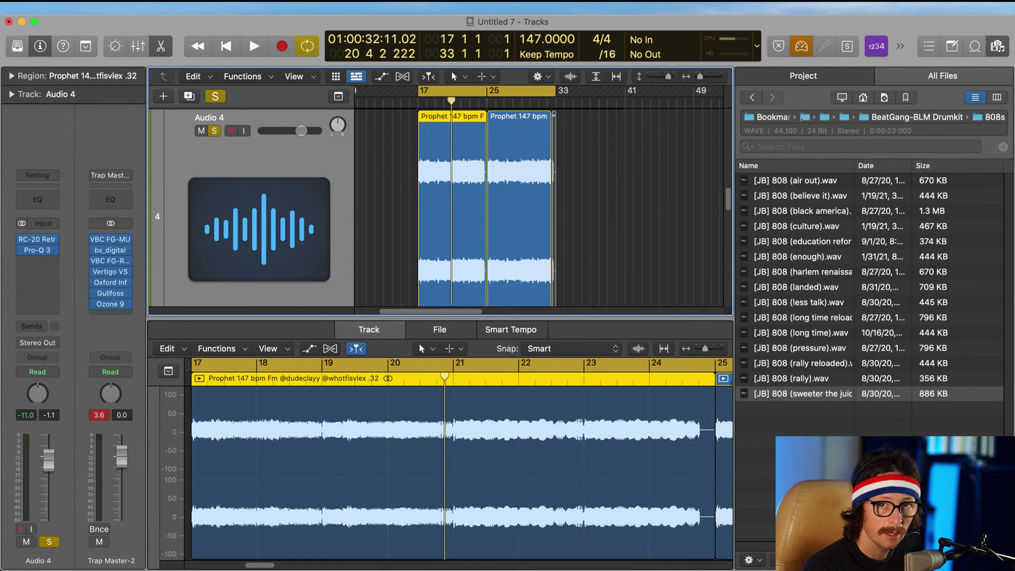
key("space")
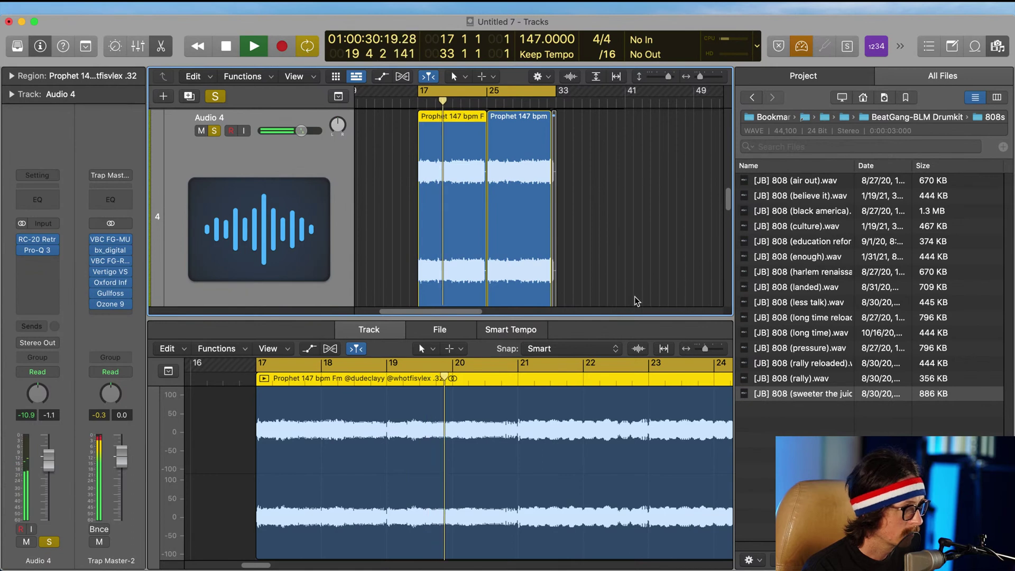
key("space")
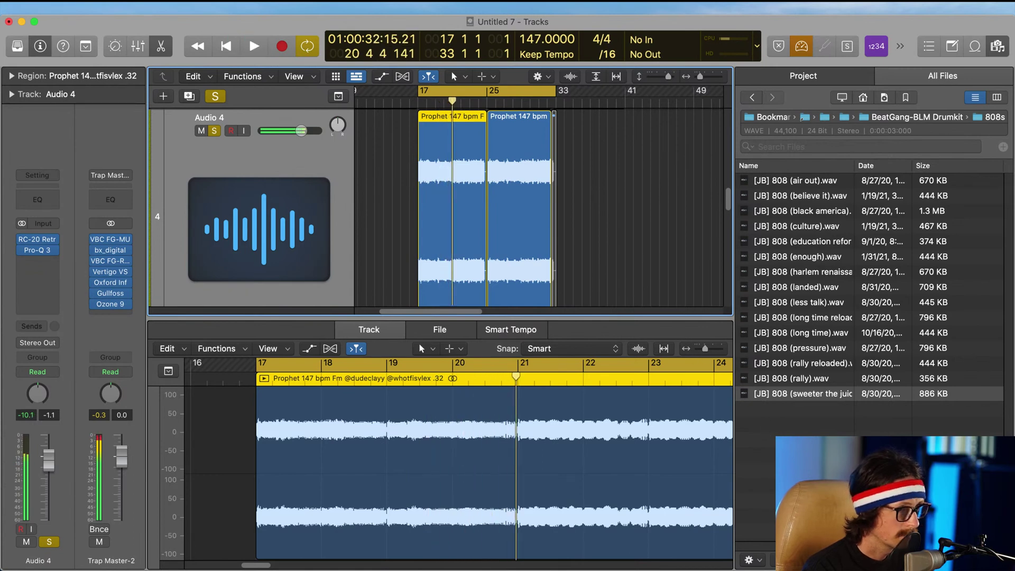
Step: Hide the editor area and move the 808 (sweeter the juice) track directly below Audio 4, above Sub
left_click(771, 464)
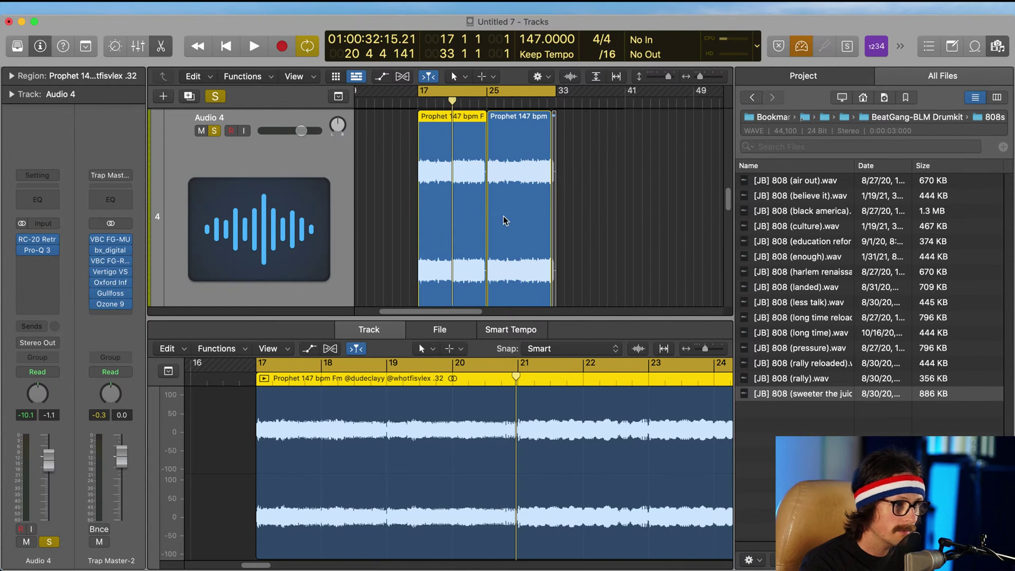
scroll(504, 214, "down", 5)
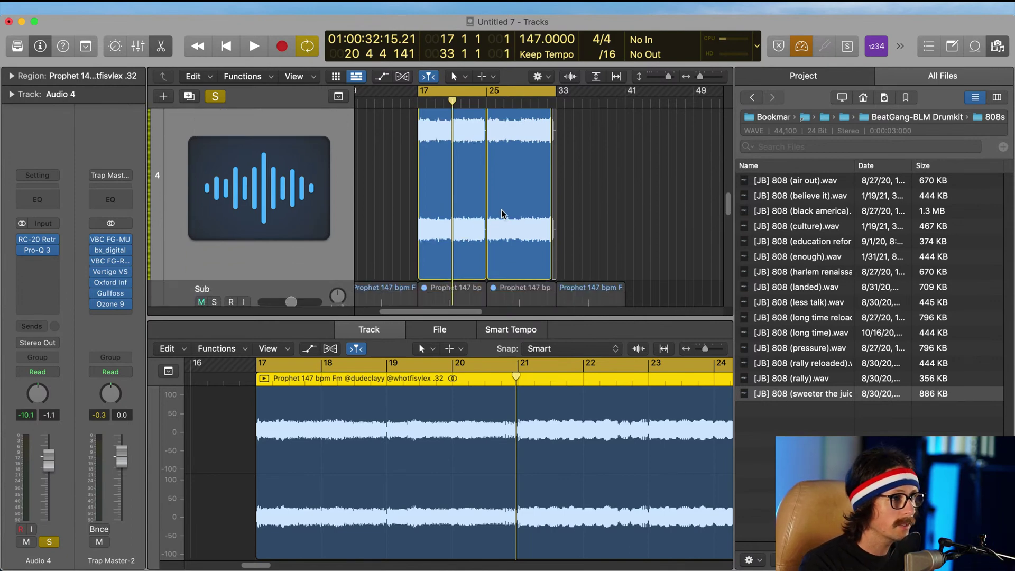
left_click(546, 242)
key("x")
key("x")
scroll(259, 289, "down", 2)
left_click_drag(279, 333, 287, 144)
scroll(412, 201, "up", 8)
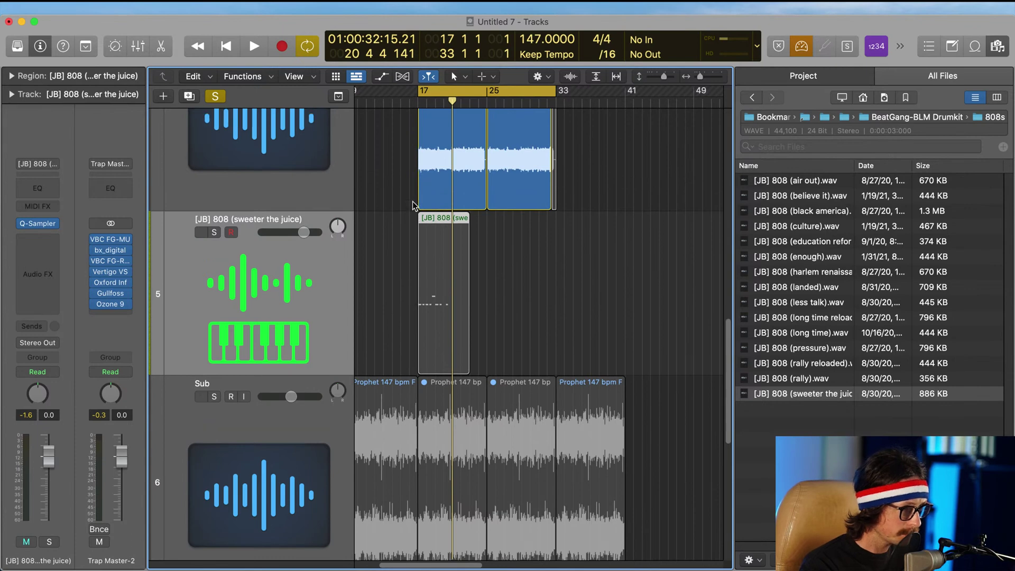
left_click_drag(377, 183, 537, 493)
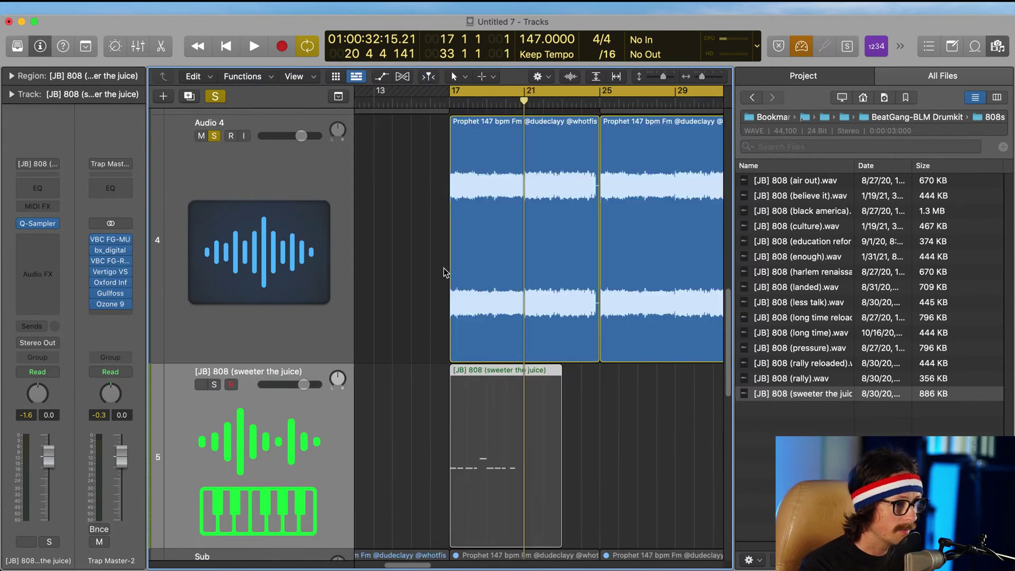
left_click_drag(411, 179, 654, 467)
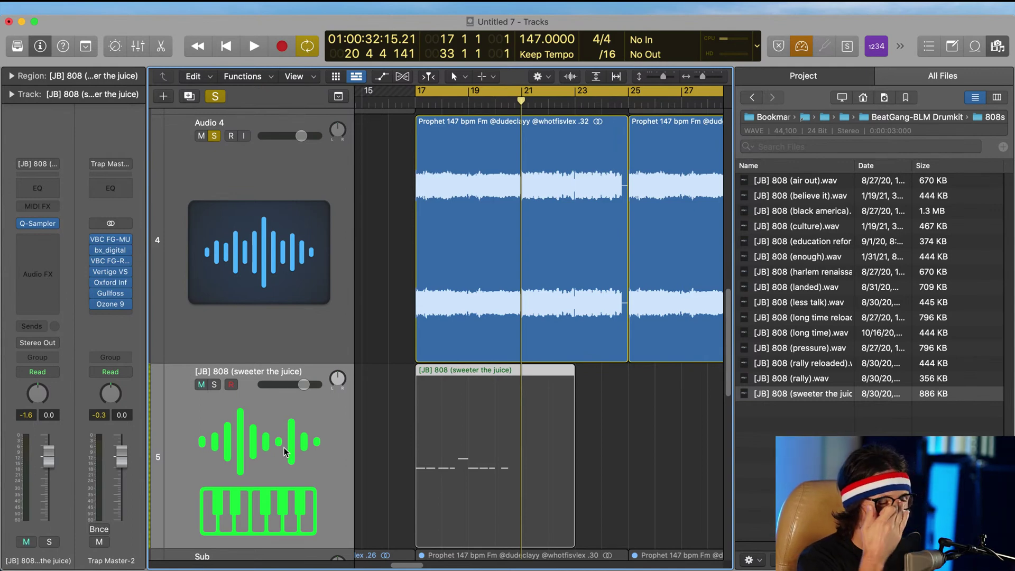
Step: Lower the low cut in Audio 4's Pro-Q 3 equalizer to 57.324 Hz during playback, and close the plug-in
left_click(271, 261)
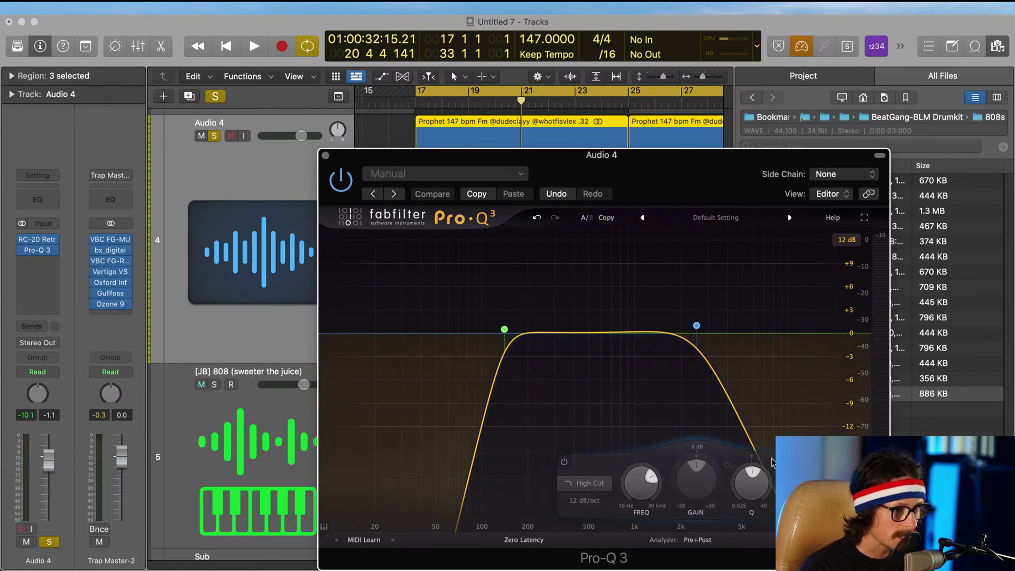
key("space")
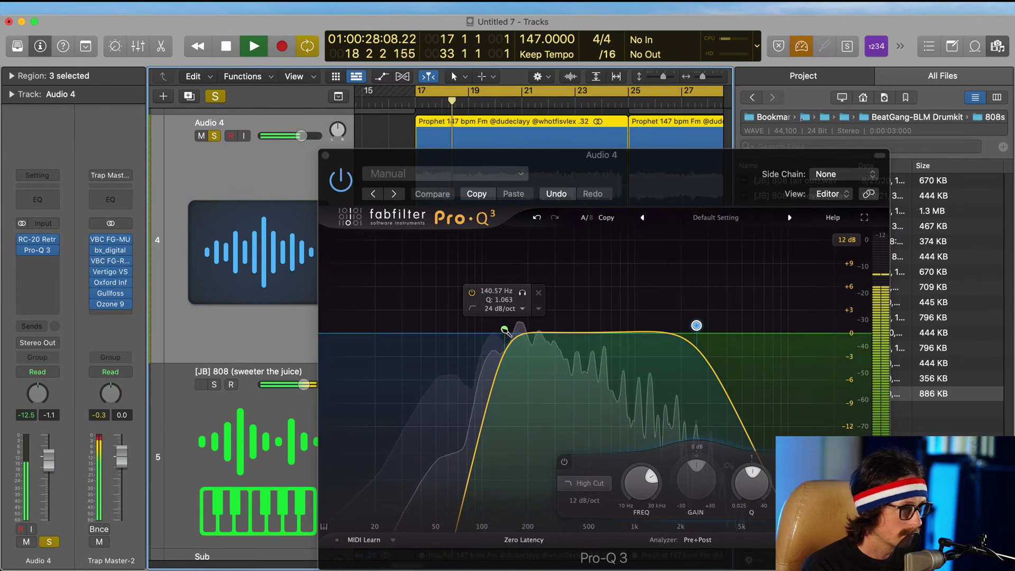
left_click_drag(505, 333, 454, 330)
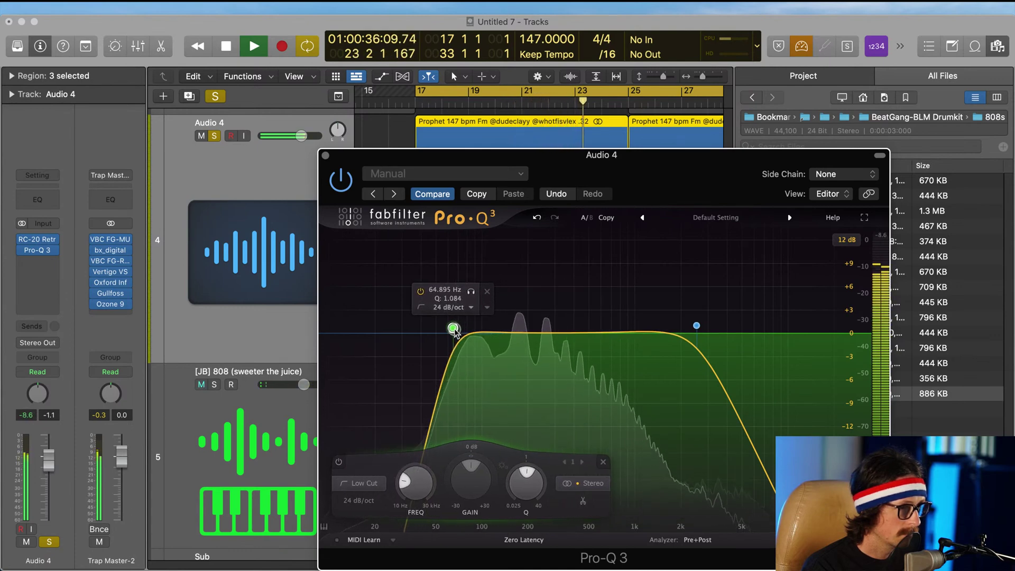
left_click_drag(455, 333, 440, 335)
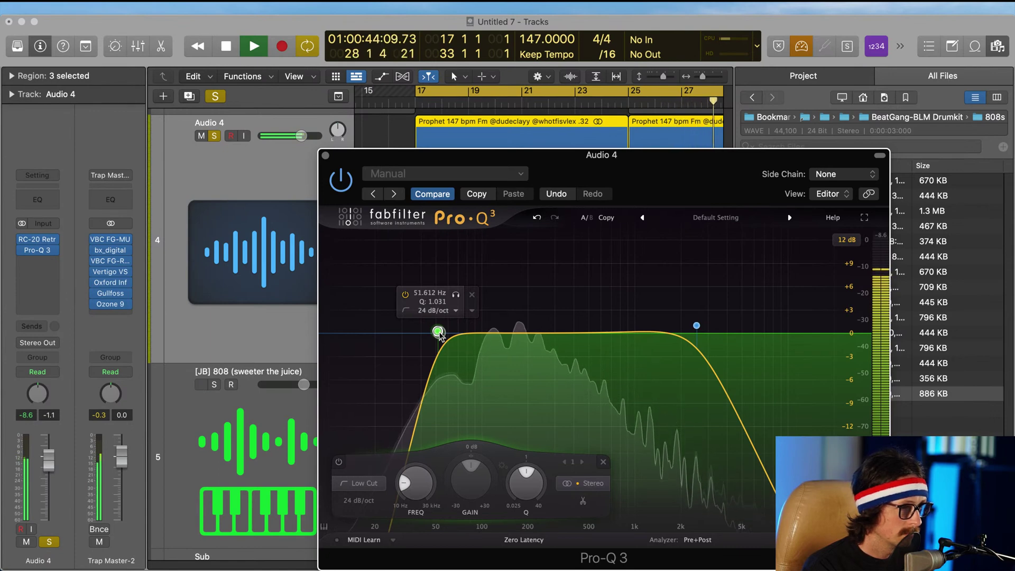
left_click_drag(439, 333, 446, 335)
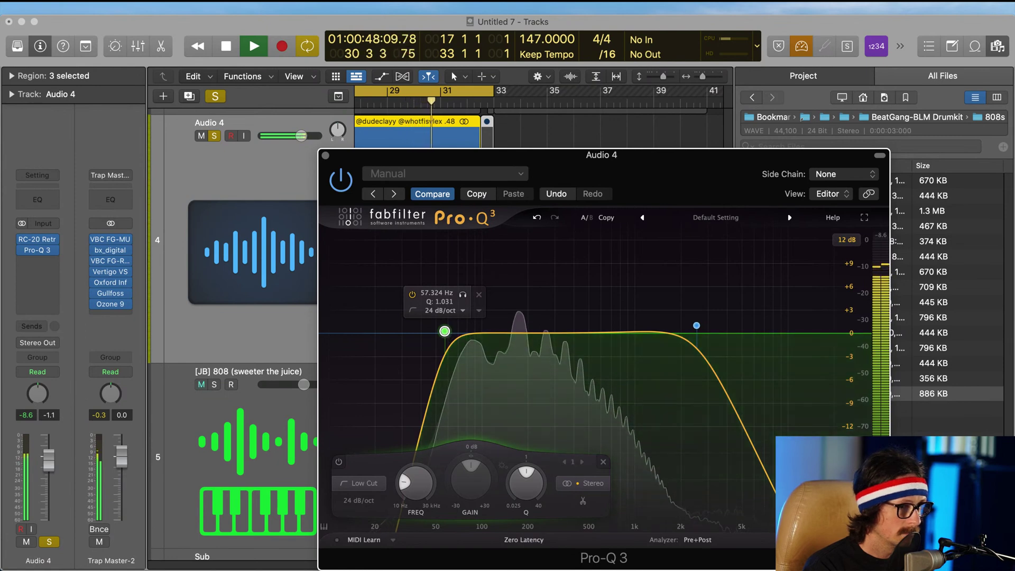
key("space")
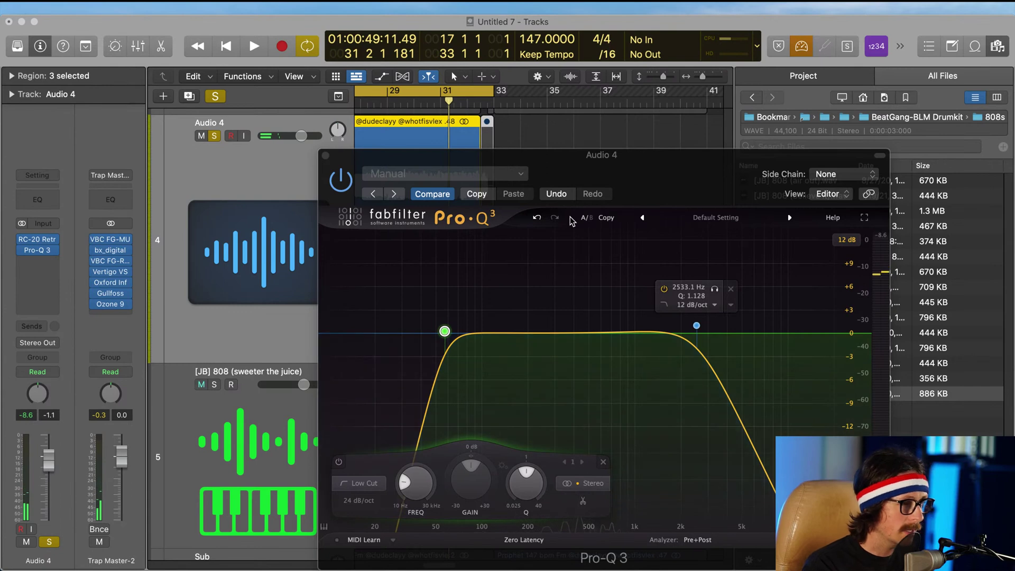
left_click(326, 156)
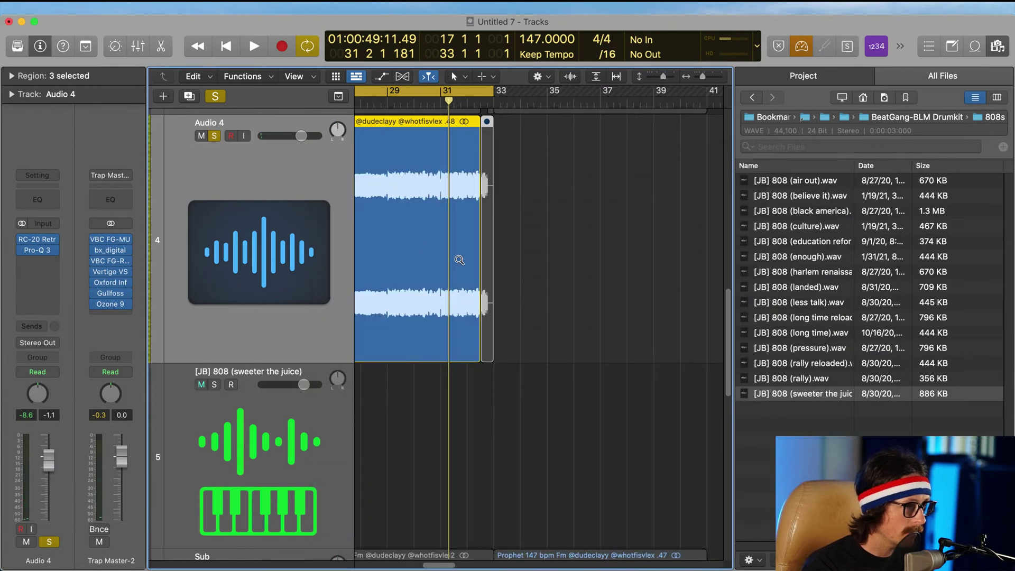
Step: Turn off solo on the Audio 4 track
scroll(459, 259, "left", 6)
scroll(458, 260, "down", 10)
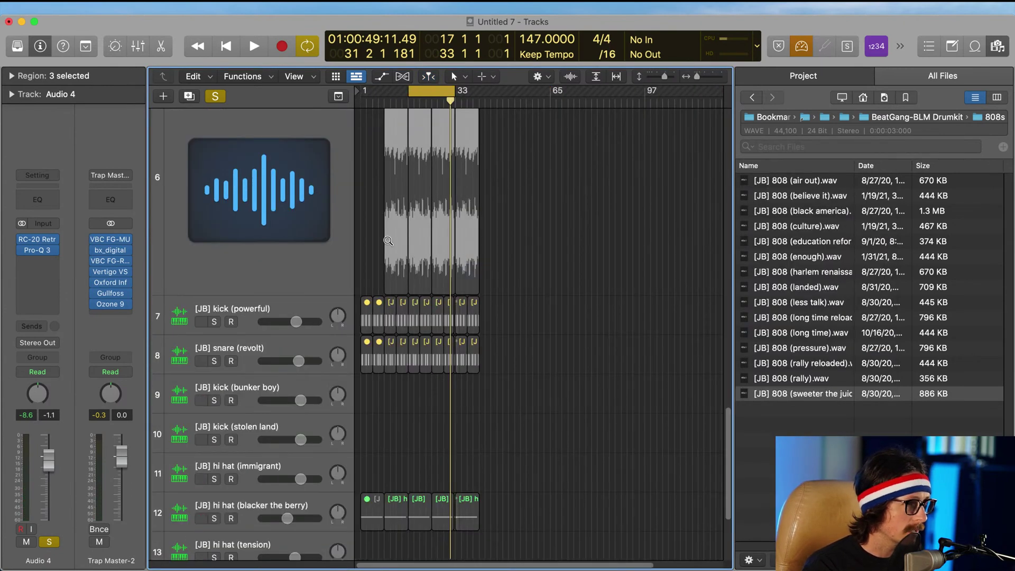
scroll(388, 243, "up", 5)
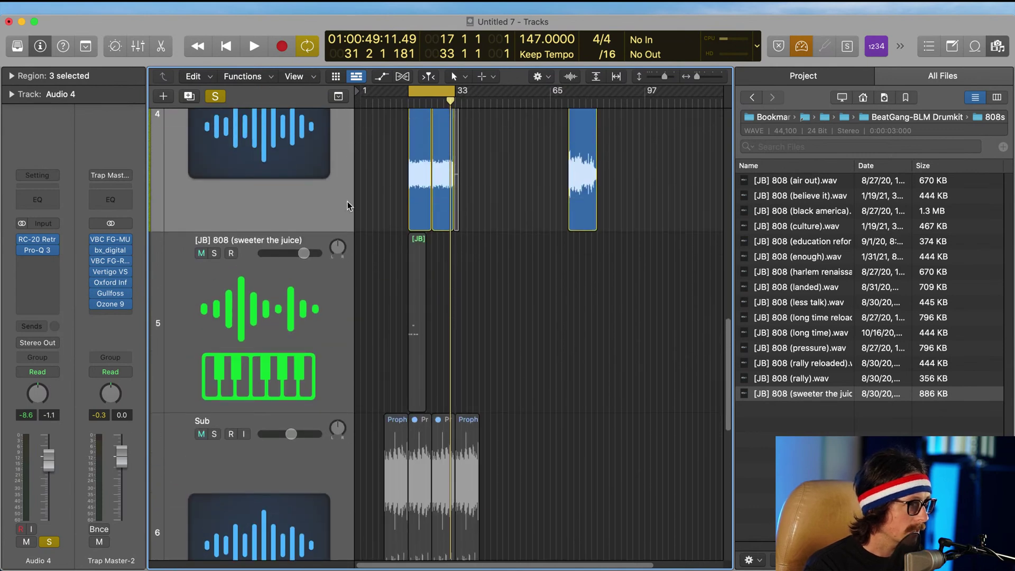
scroll(348, 202, "up", 2)
key("s")
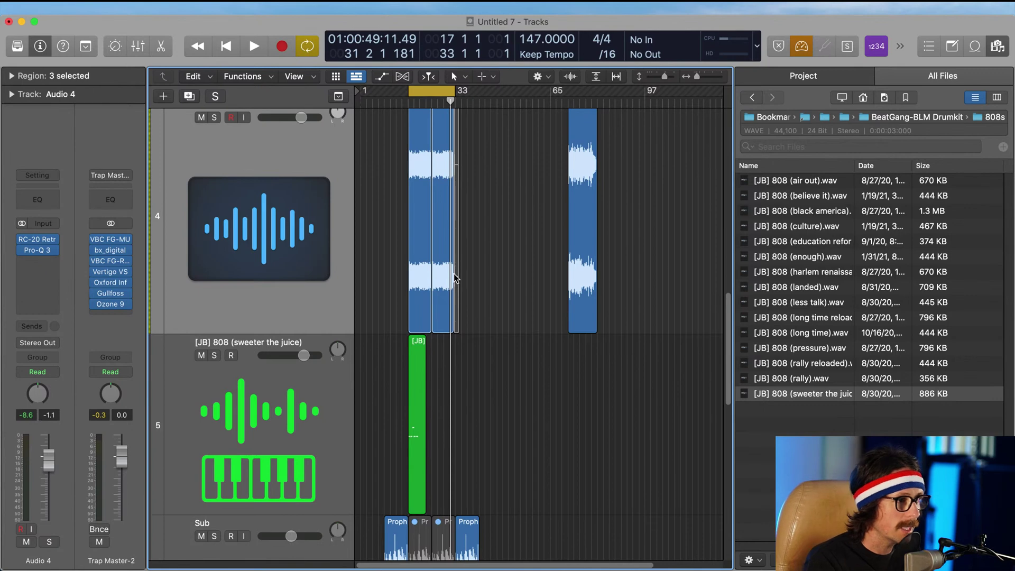
Step: Show the whole arrangement and place the playhead at bar 93, among the spare Prophet regions
left_click(514, 213, "ctrl+alt")
left_click(514, 216, "ctrl+alt")
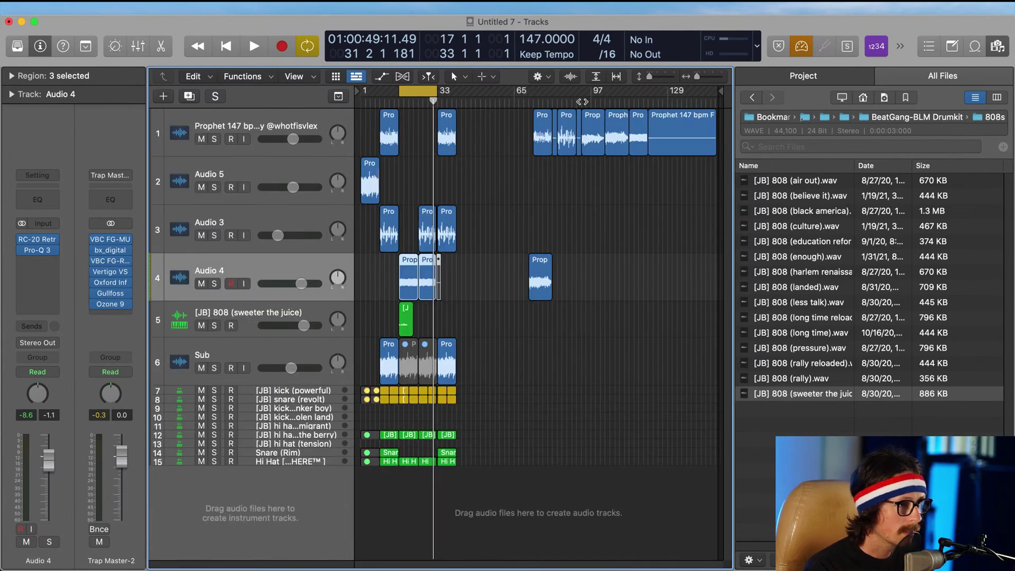
left_click(583, 101)
left_click(767, 464)
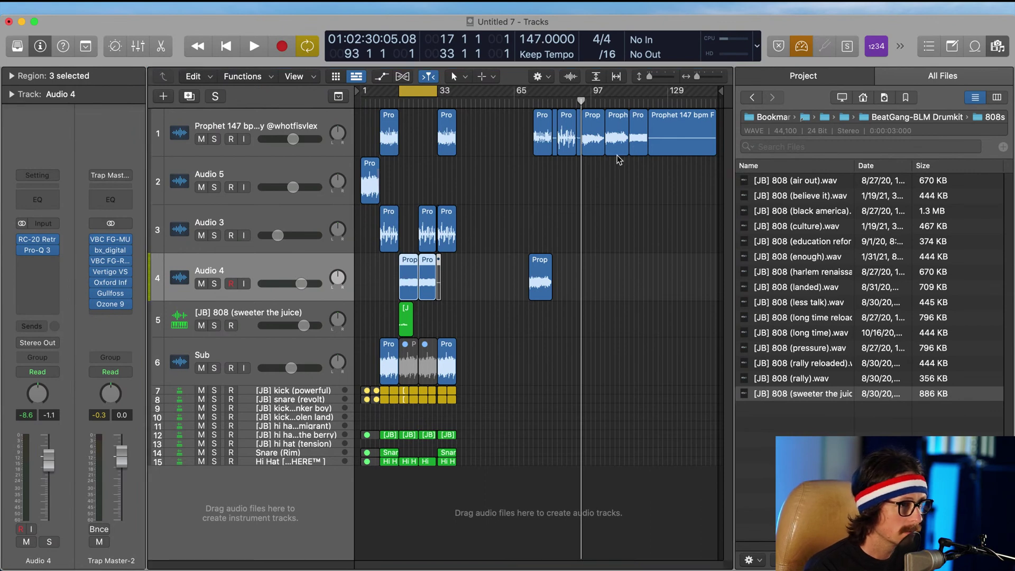
Step: Audition the spare Prophet regions on track 1, including those starting at bars 93 and 73
left_click(600, 140)
key("space")
key("shift+space")
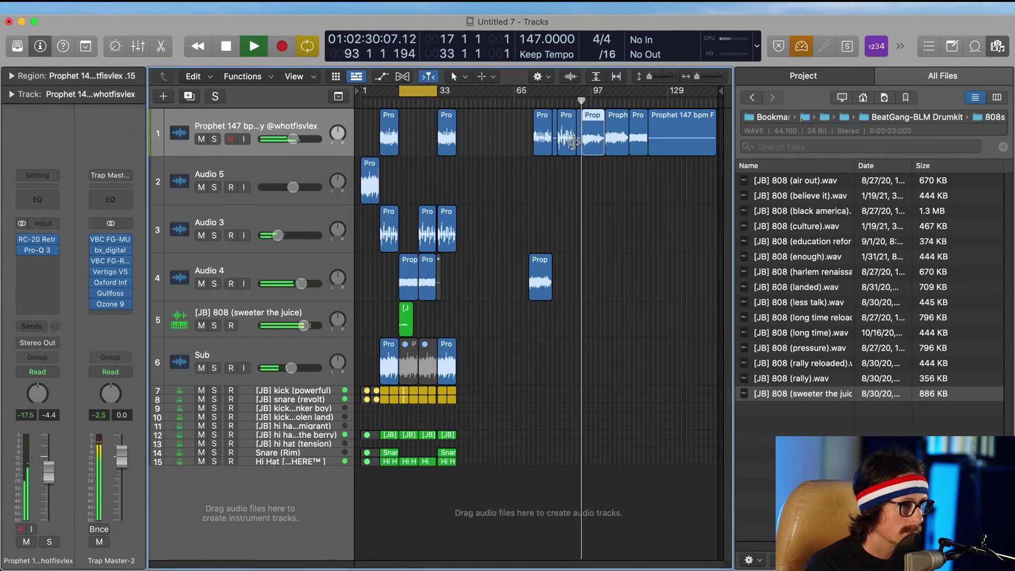
left_click(614, 130)
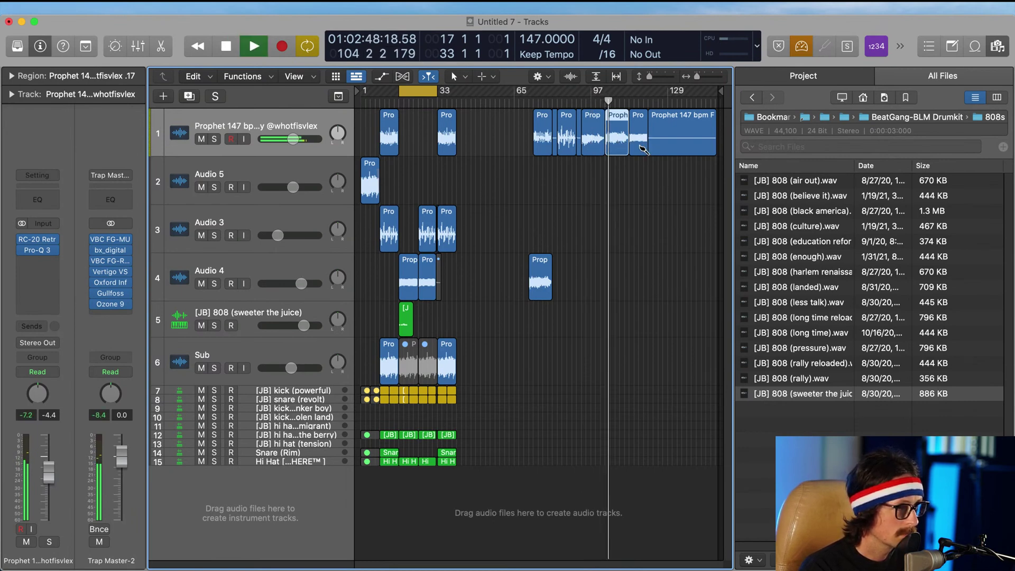
left_click(566, 144)
key("space")
left_click(542, 149)
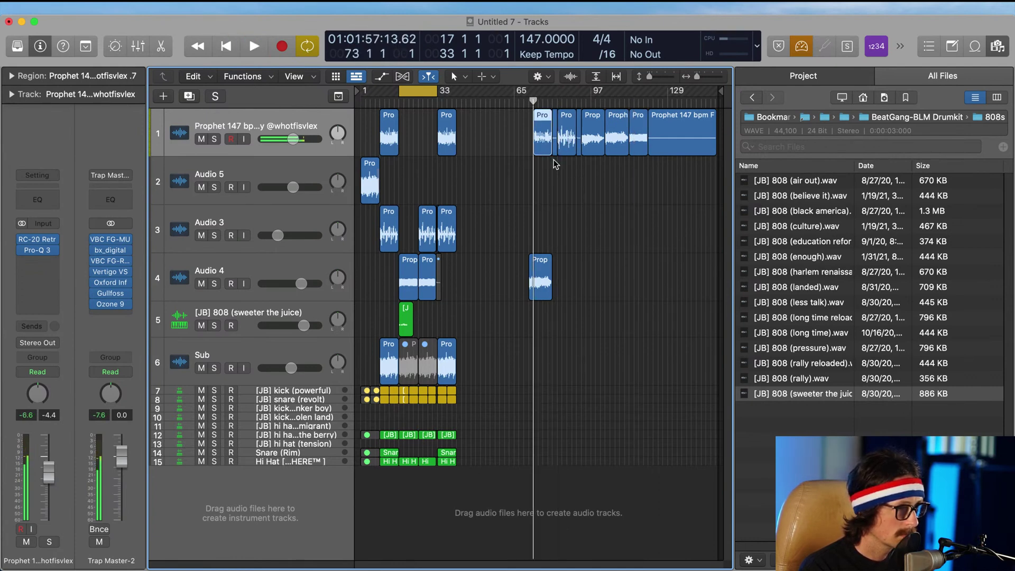
Step: Mute the spare Audio 4 region near bar 71 and audition the Prophet region at bar 73 on track 1
left_click(542, 280)
key("ctrl+m")
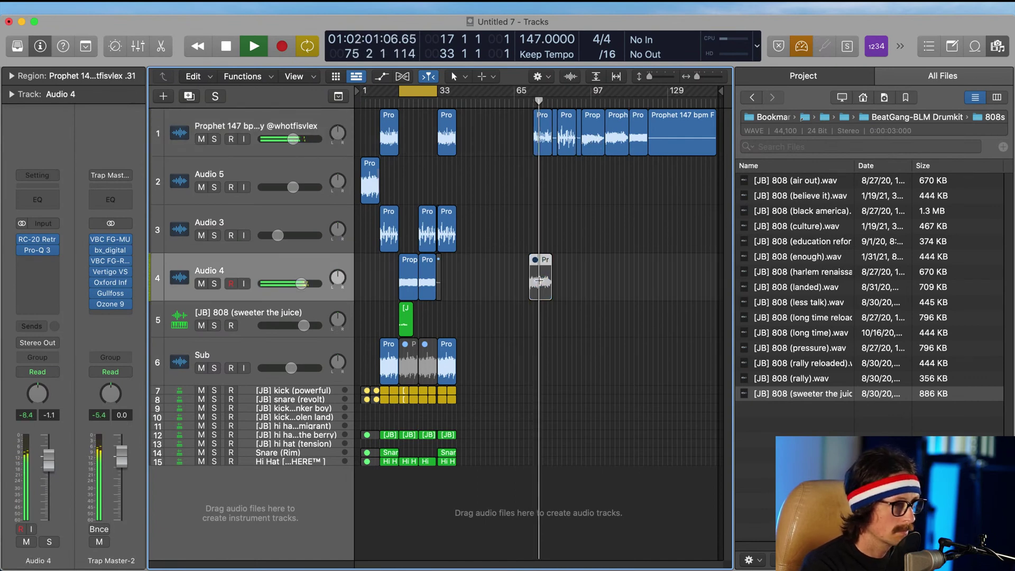
left_click(539, 142)
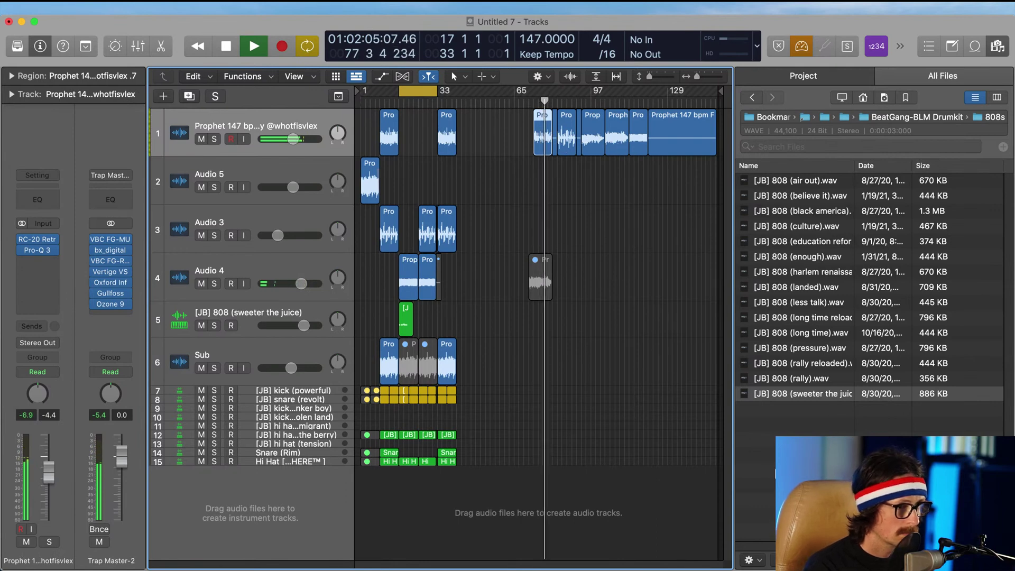
key("space")
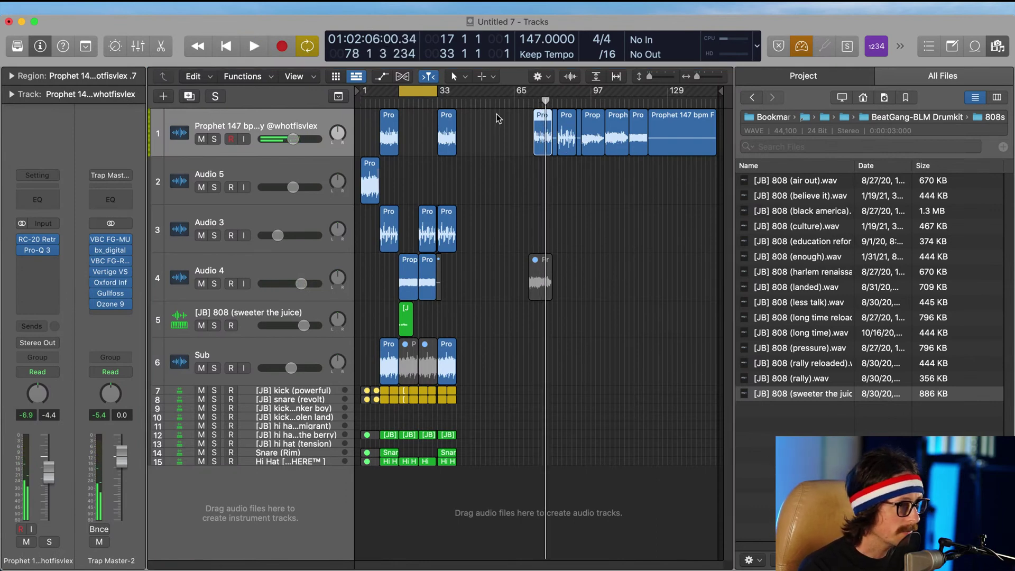
Step: Mute Audio 4's region at bar 17, copy the bar 73 Prophet region to bar 17 on track 1, and play it
left_click(410, 282)
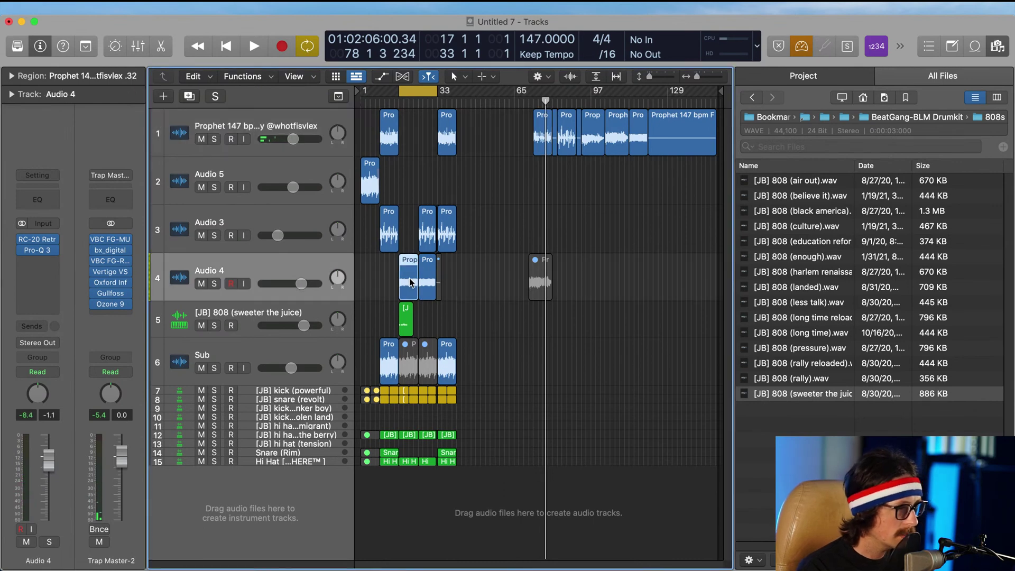
left_click_drag(544, 138, 408, 141)
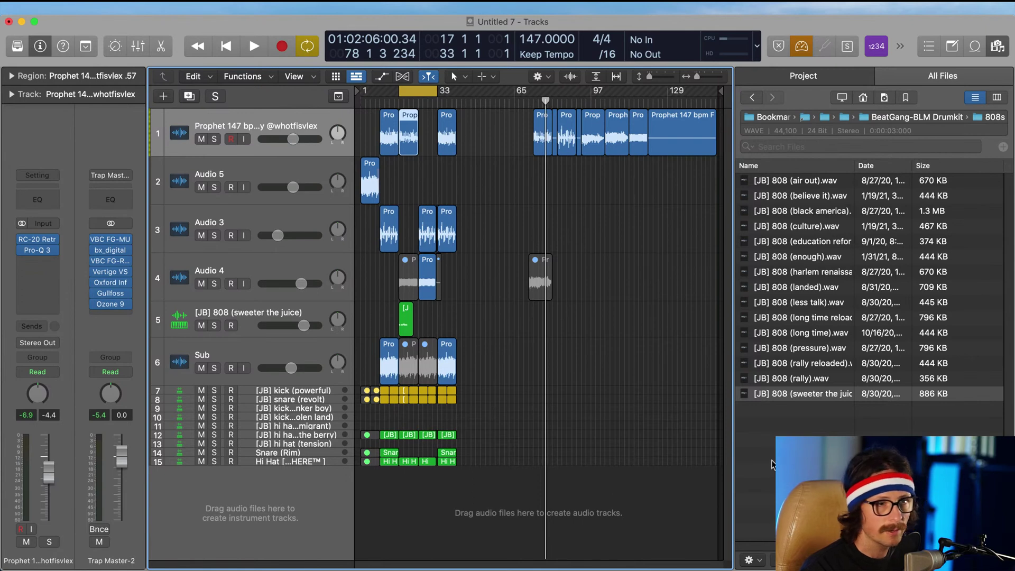
left_click(497, 286)
key("space")
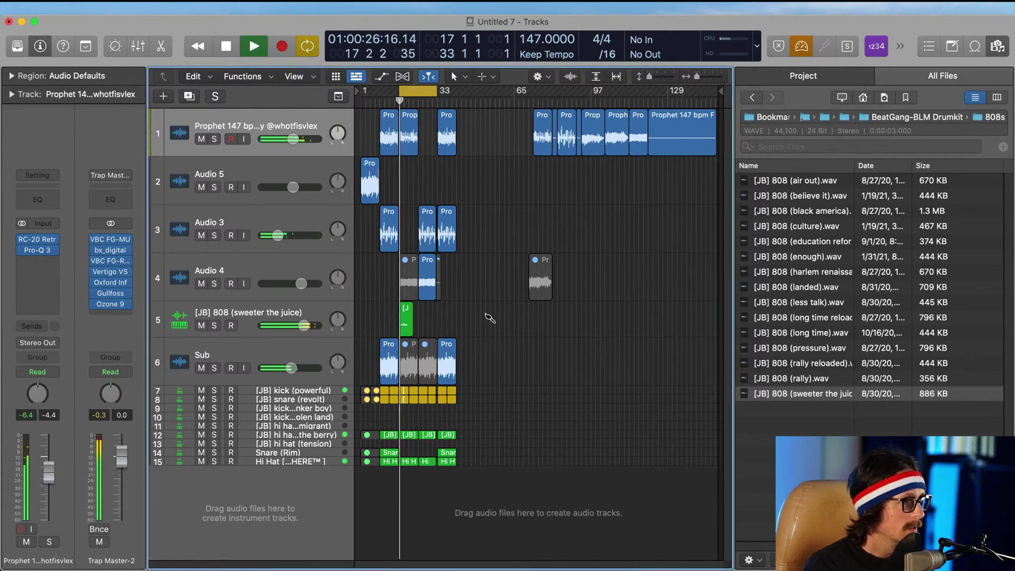
Step: Open the 808 region at bar 17 in a separate Piano Roll window while the section plays
left_click_drag(378, 245, 397, 286)
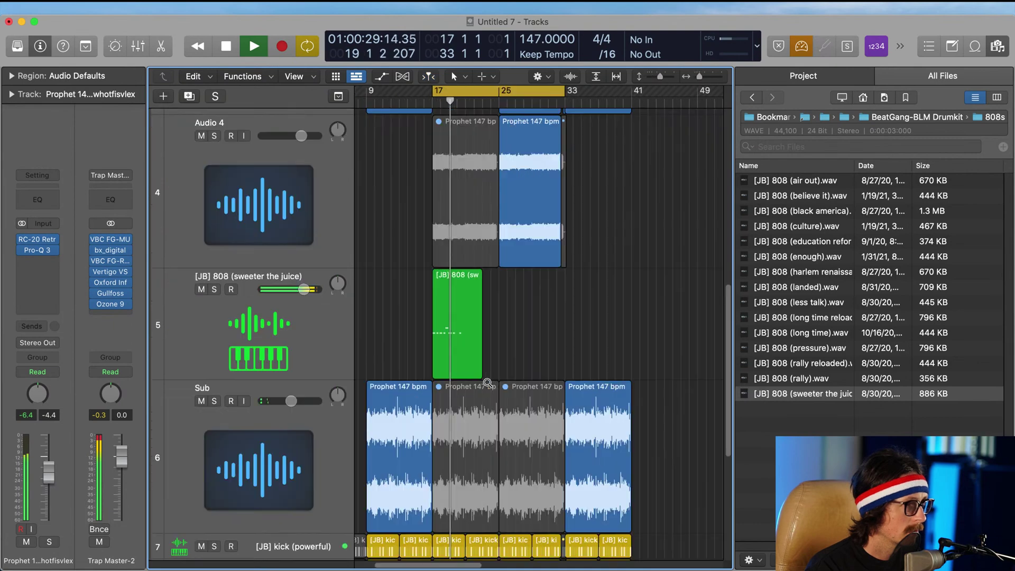
double_click(454, 353)
key("space")
scroll(478, 469, "right", 10)
scroll(478, 469, "up", 3)
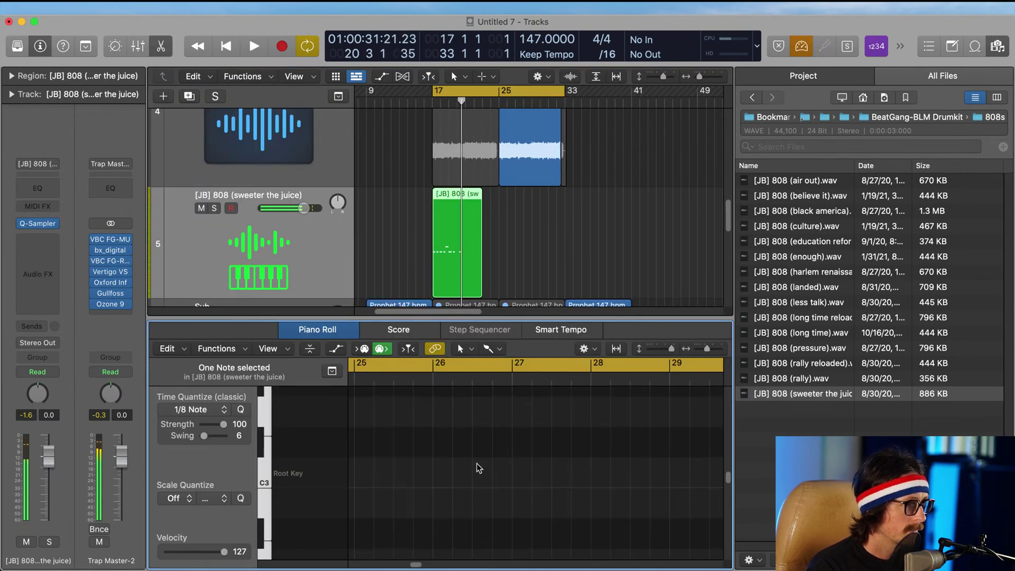
key("space")
left_click(451, 240)
scroll(516, 493, "down", 2)
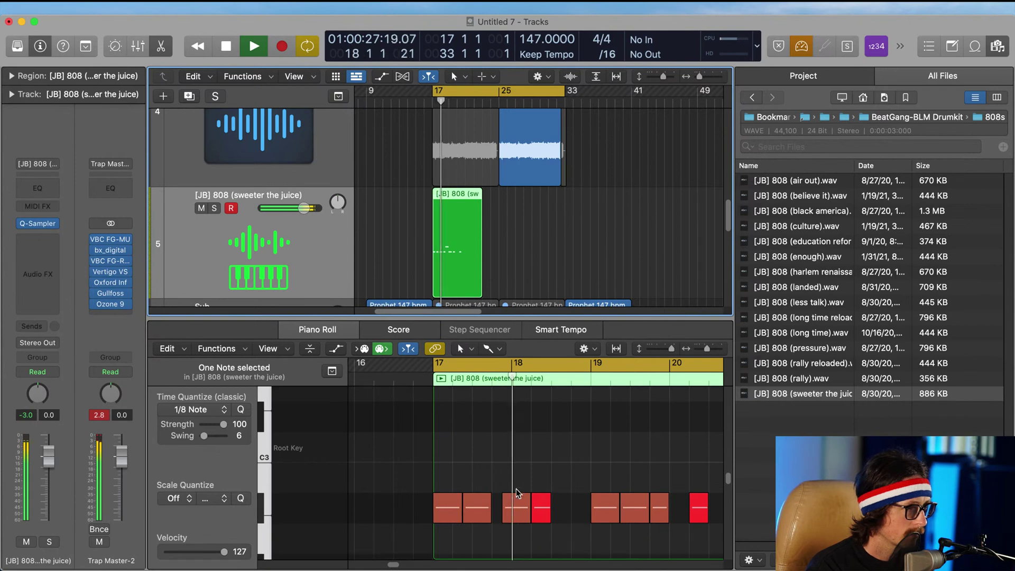
left_click(478, 506)
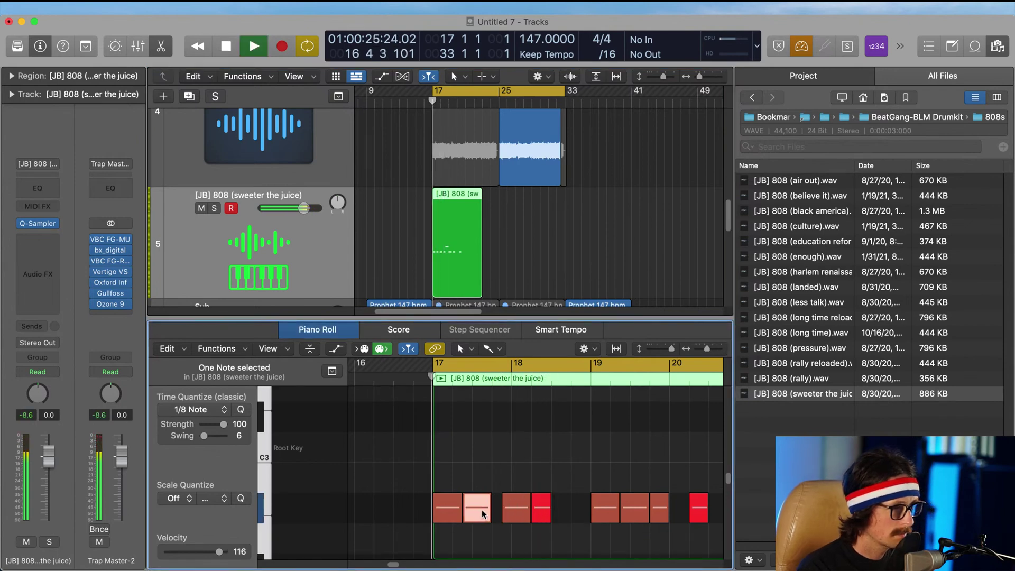
key("super+4")
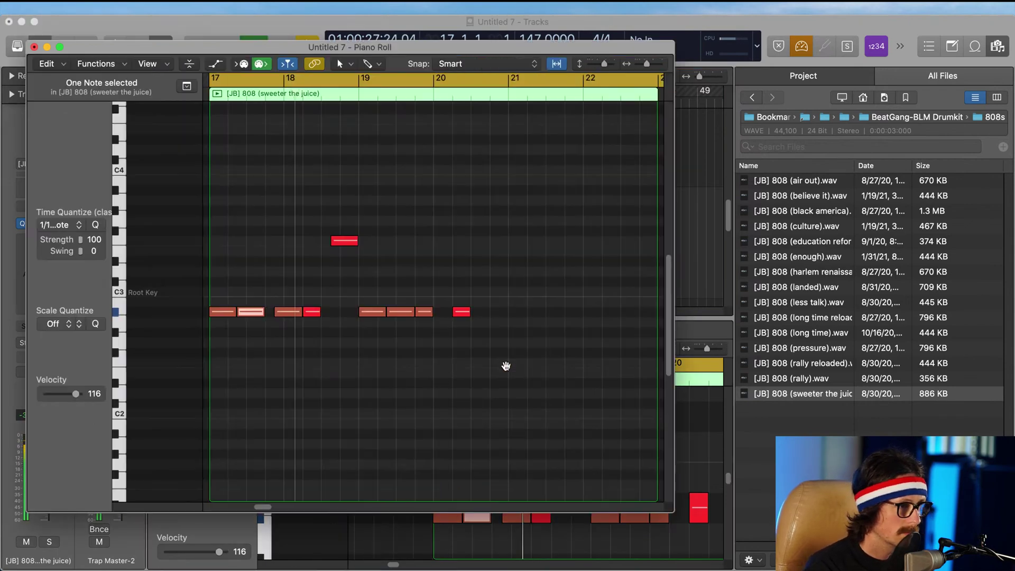
Step: Try the high note before bar 19 at the same pitch as the other 808 notes, and delete it
left_click(424, 244)
key("alt+shift+Down")
key("alt+Up")
key("alt+Up")
key("alt+Up")
key("alt+Up")
key("alt+Up")
key("alt+Up")
key("alt+Down")
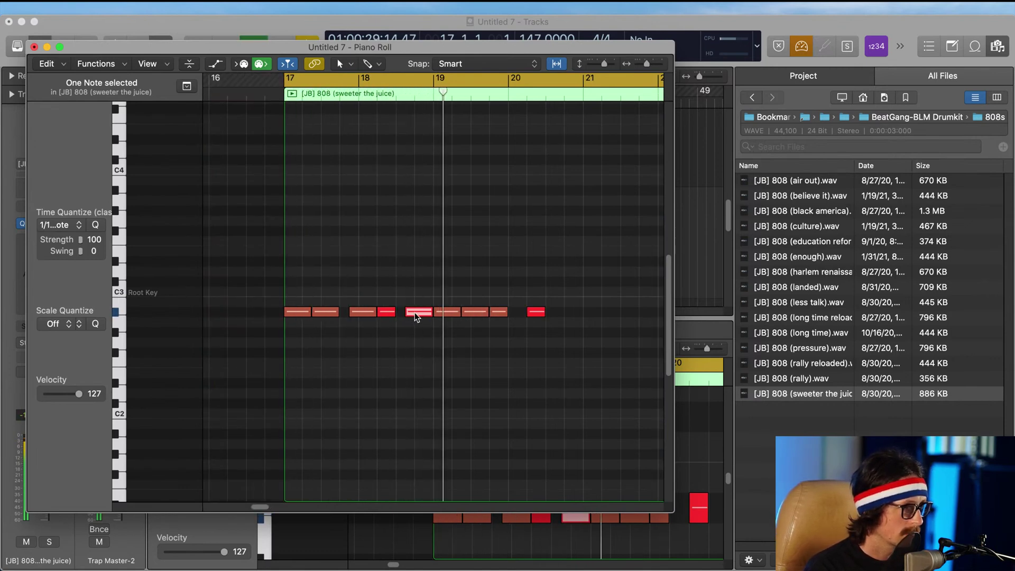
key("Delete")
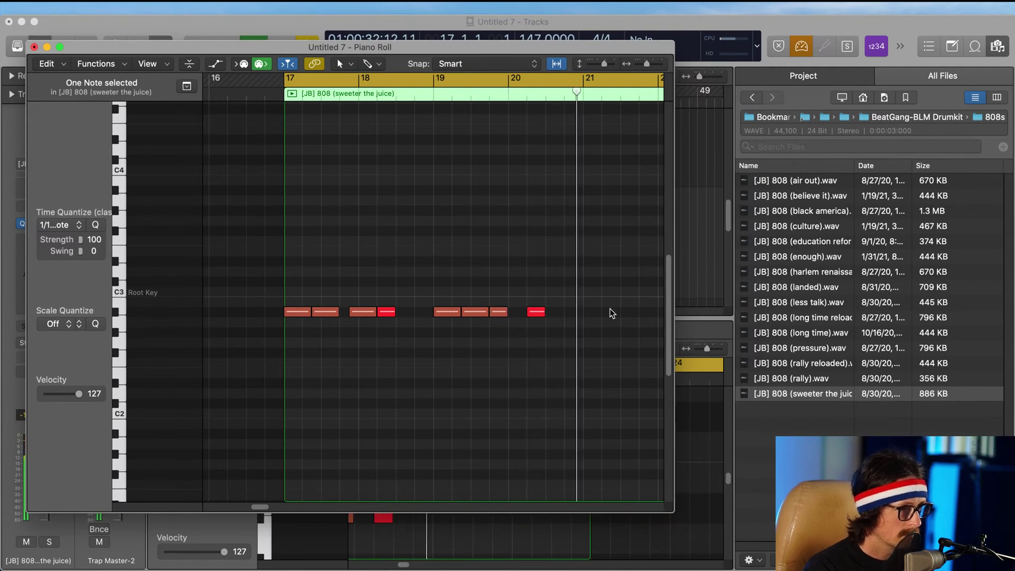
Step: Copy the eight 808 notes of bars 17 to 20 to start at bar 21, and play from bar 17
left_click_drag(442, 287, 547, 328)
left_click_drag(608, 289, 590, 317)
scroll(327, 318, "right", 5)
key("super+Left")
key("space")
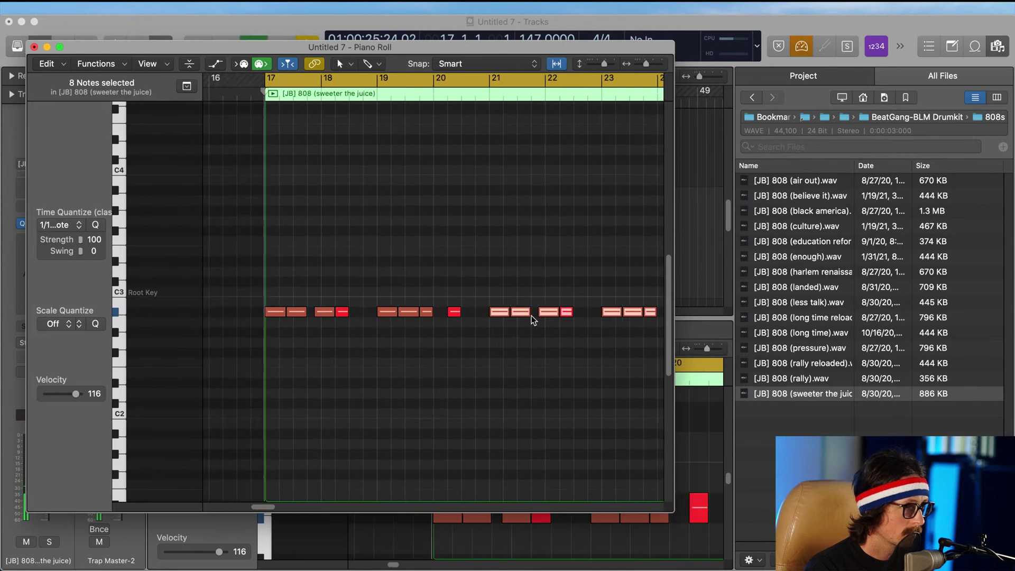
Step: Transpose the eight copied notes from bar 21 down five semitones and up one octave to F3 during playback
key("alt+Down")
key("alt+Down")
key("alt+Down")
key("alt+Down")
key("alt+Down")
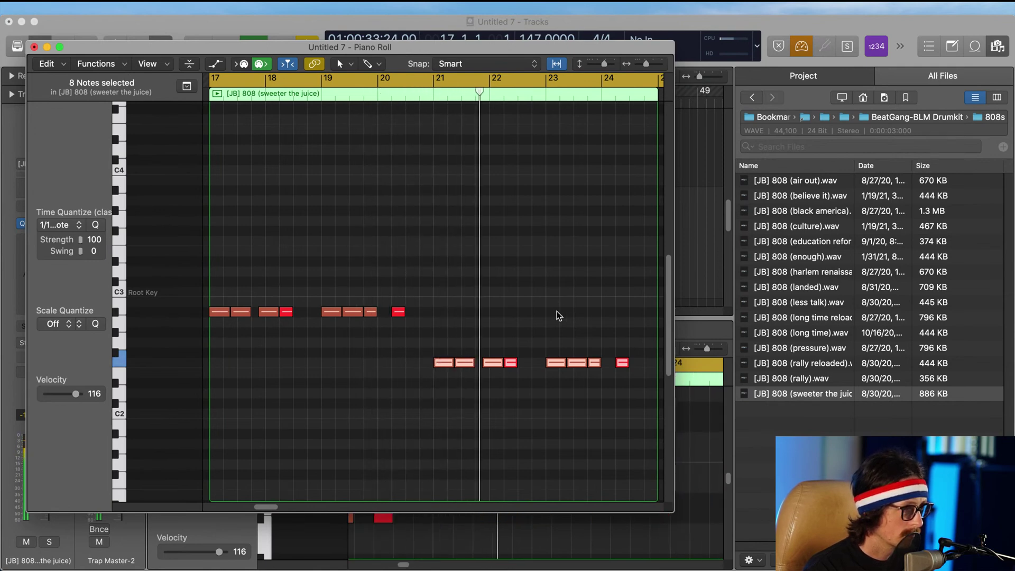
key("shift+alt+Up")
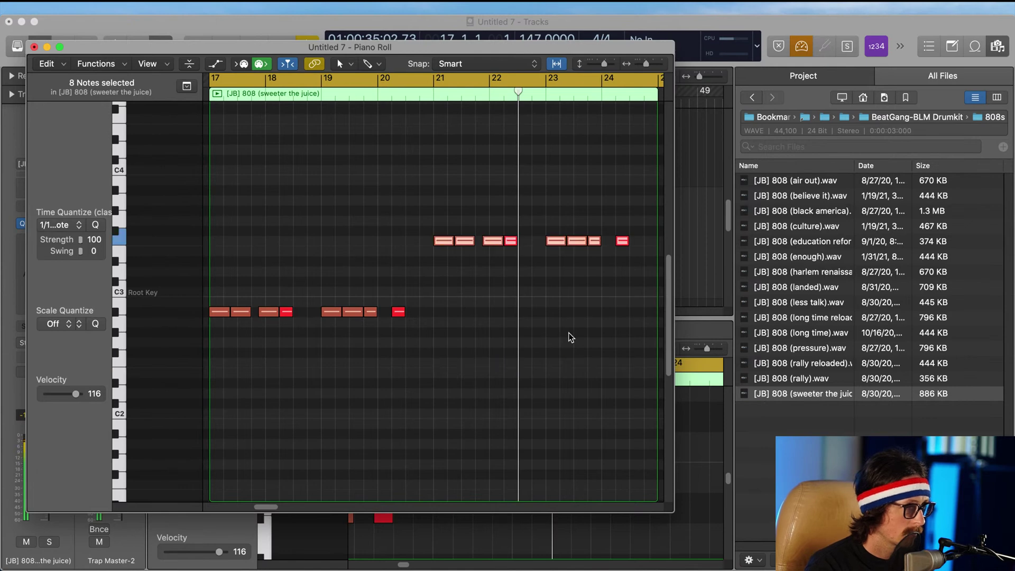
left_click(479, 98)
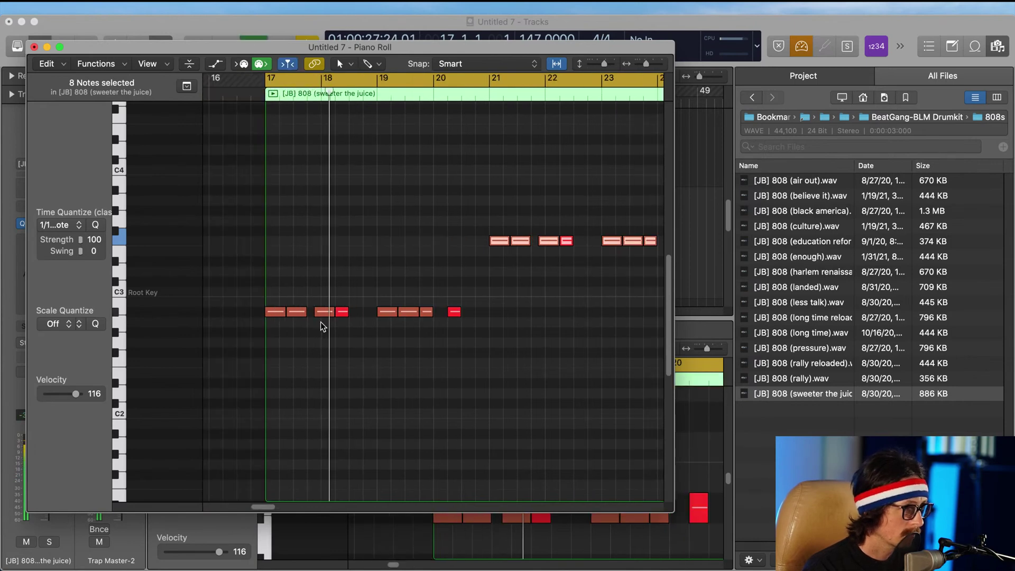
Step: Raise the velocity of the first eight 808 notes to 127 with the Velocity tool
left_click(476, 290)
left_click_drag(476, 289, 265, 325)
left_click(362, 64)
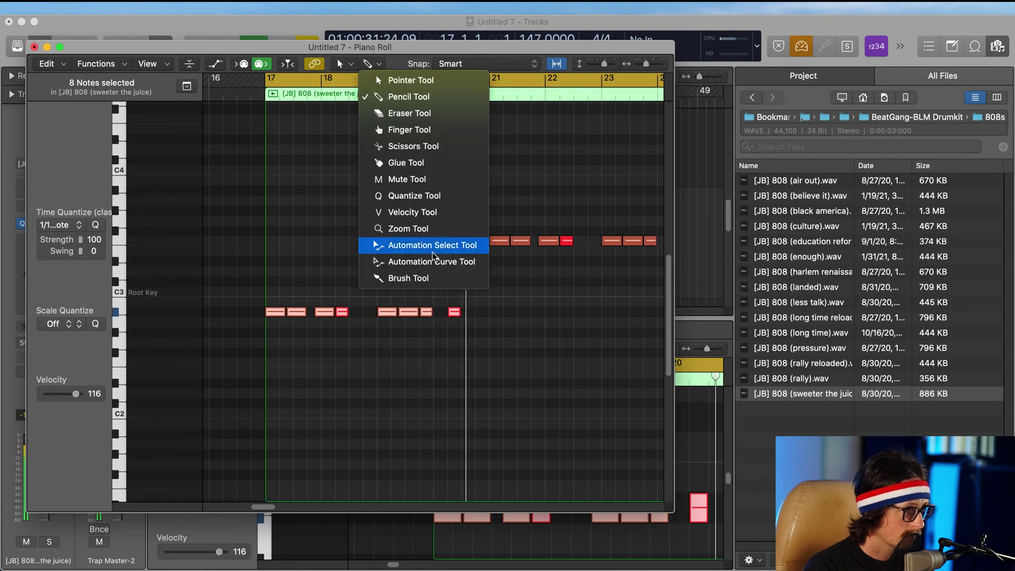
left_click(417, 219)
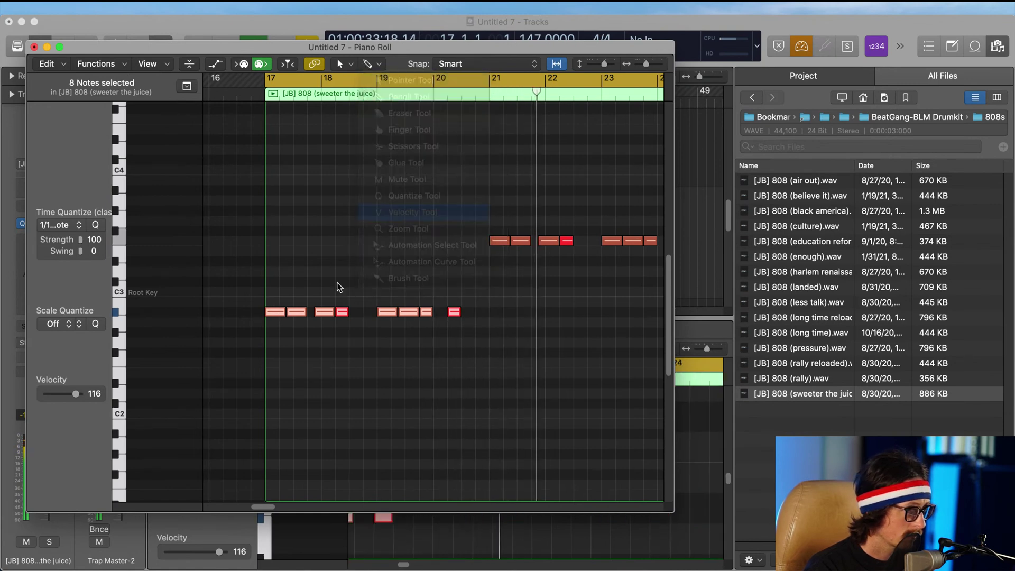
left_click_drag(329, 312, 325, 202)
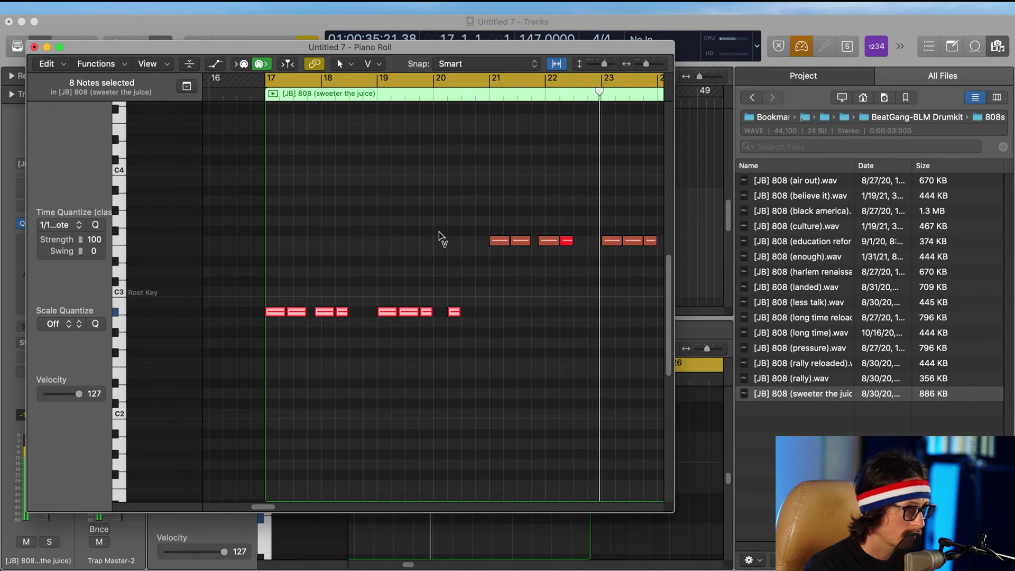
Step: Set the velocity of all notes in the 808 region to 126 with the Velocity tool
key("space")
key("space")
left_click(512, 274)
key("super+a")
left_click_drag(499, 249, 506, 197)
left_click(437, 342)
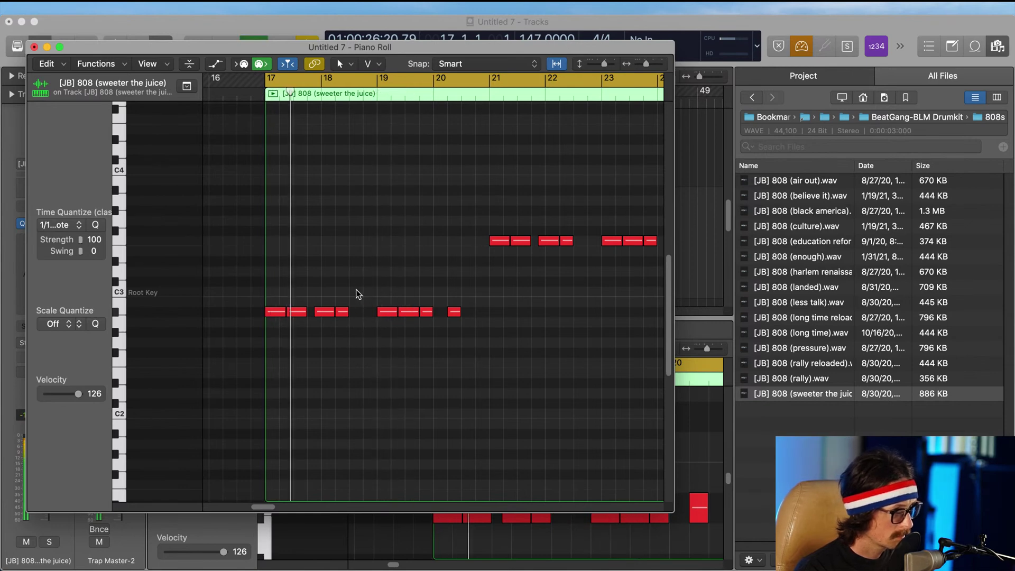
Step: Move the fourth 808 note to the second half of bar 18, shorten it, and raise it an octave
left_click_drag(294, 257, 437, 356)
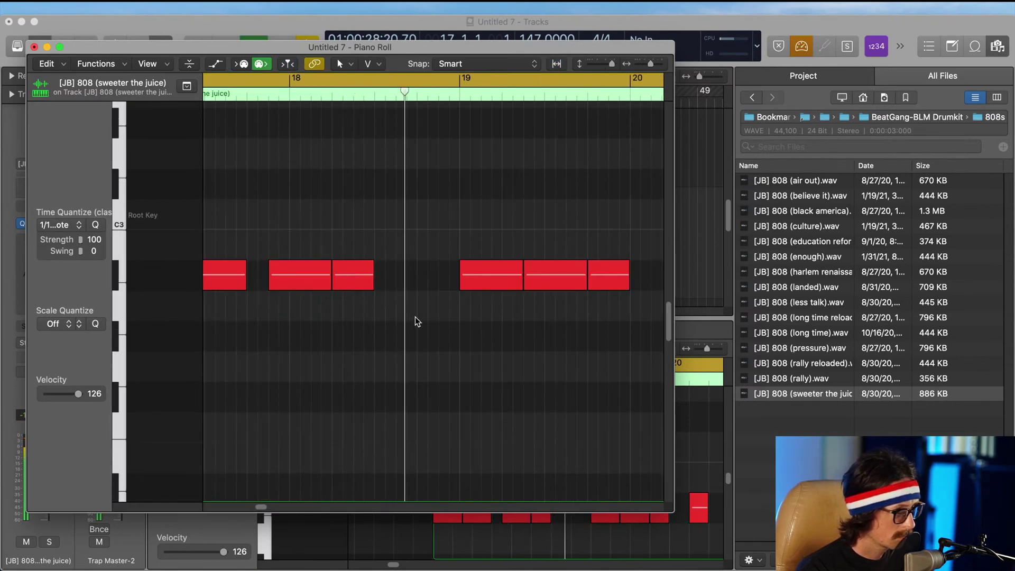
left_click_drag(365, 280, 423, 289)
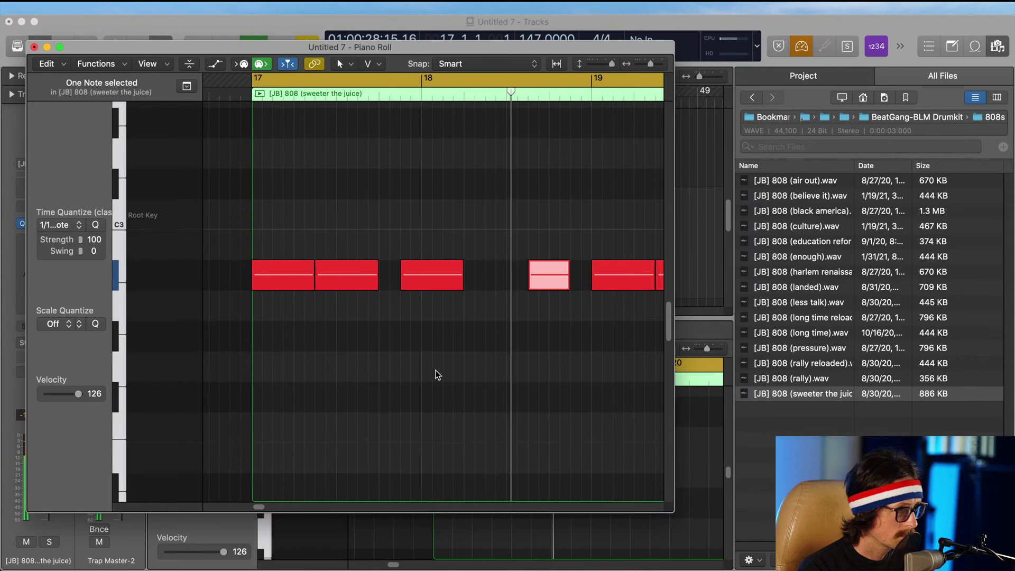
left_click(548, 294)
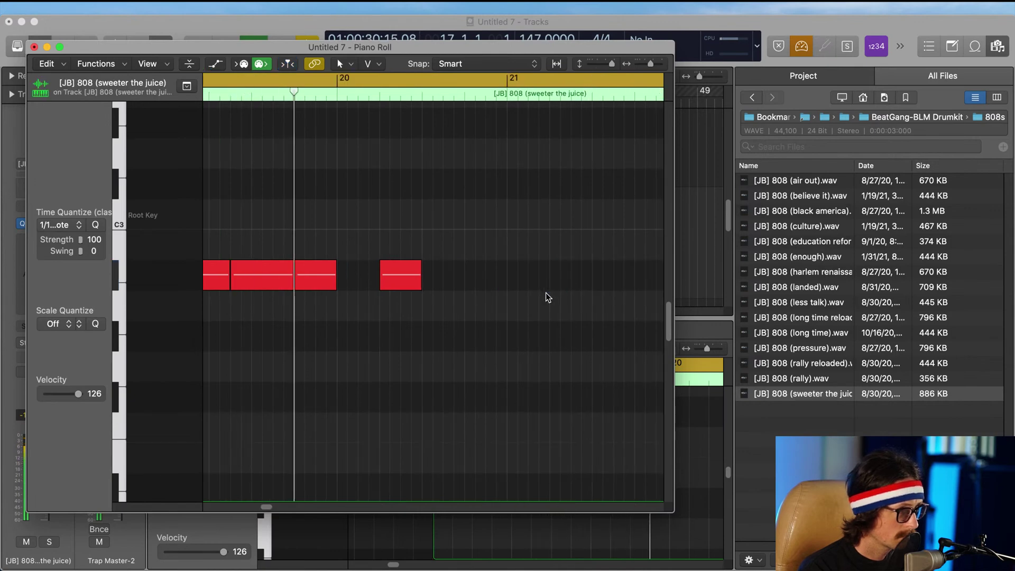
left_click(534, 310, "ctrl+alt")
left_click_drag(328, 258, 394, 362)
left_click_drag(415, 286, 379, 303)
key("space")
left_click(410, 332, "ctrl+alt")
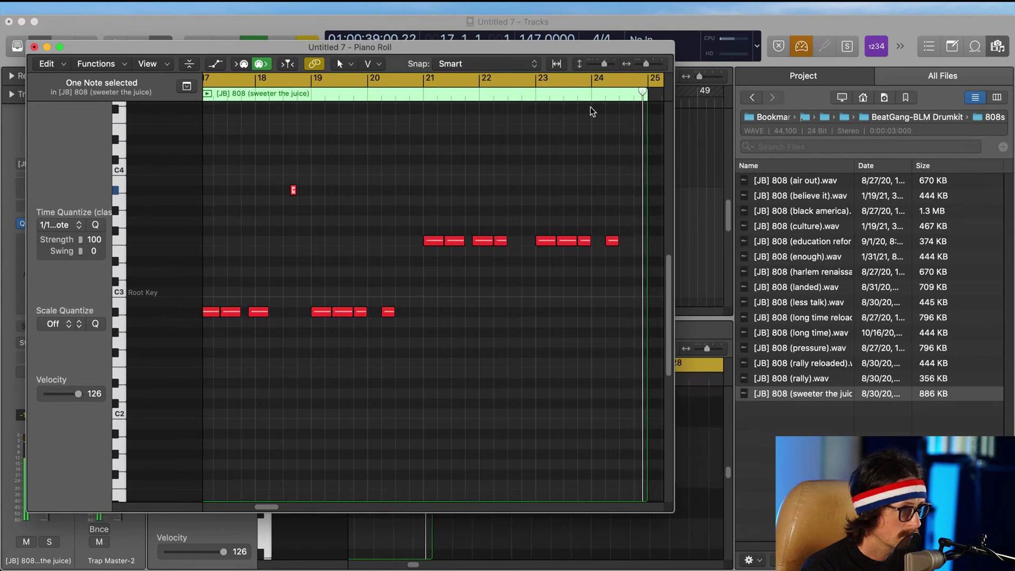
Step: Move the last 808 note close to the start of bar 24, shorten it, and raise it an octave
left_click_drag(537, 163, 648, 276)
left_click(385, 93)
left_click_drag(492, 349, 459, 367)
key("alt+shift+Up")
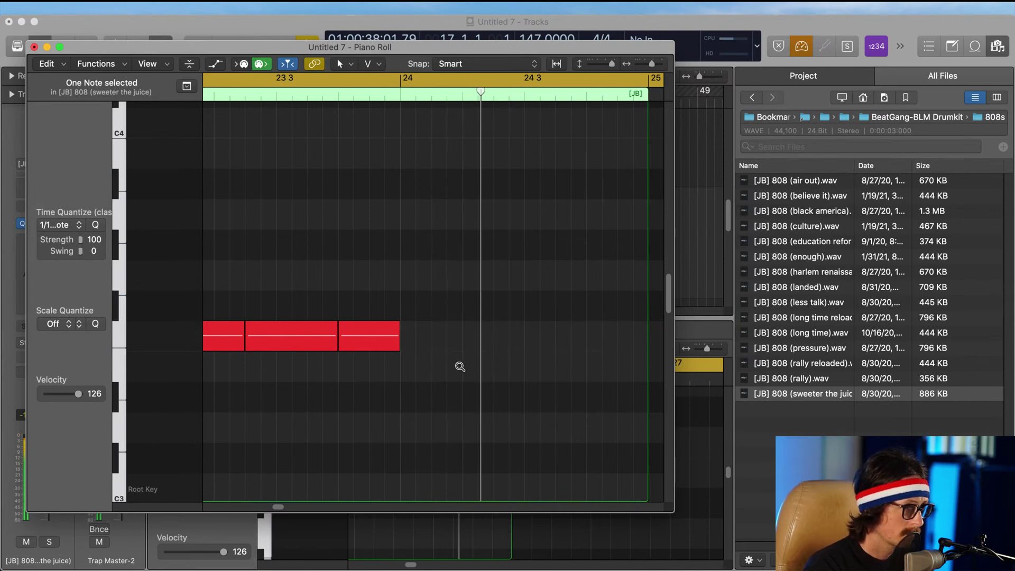
key("space")
left_click(420, 362, "ctrl+alt")
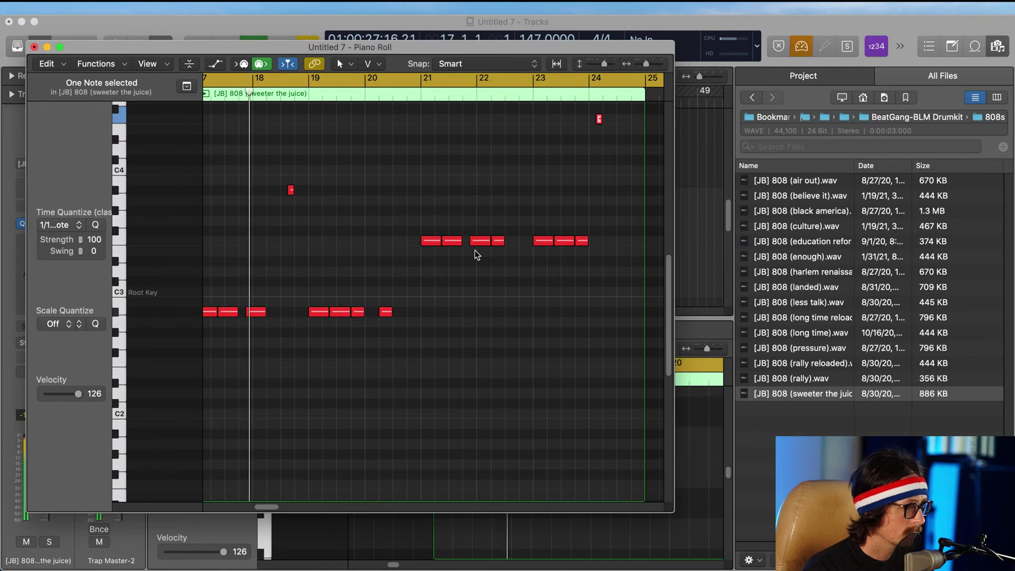
Step: Close the Piano Roll window, set the 808's glide in Quick Sampler to 93 ms, and close the plug-in
key("super+w")
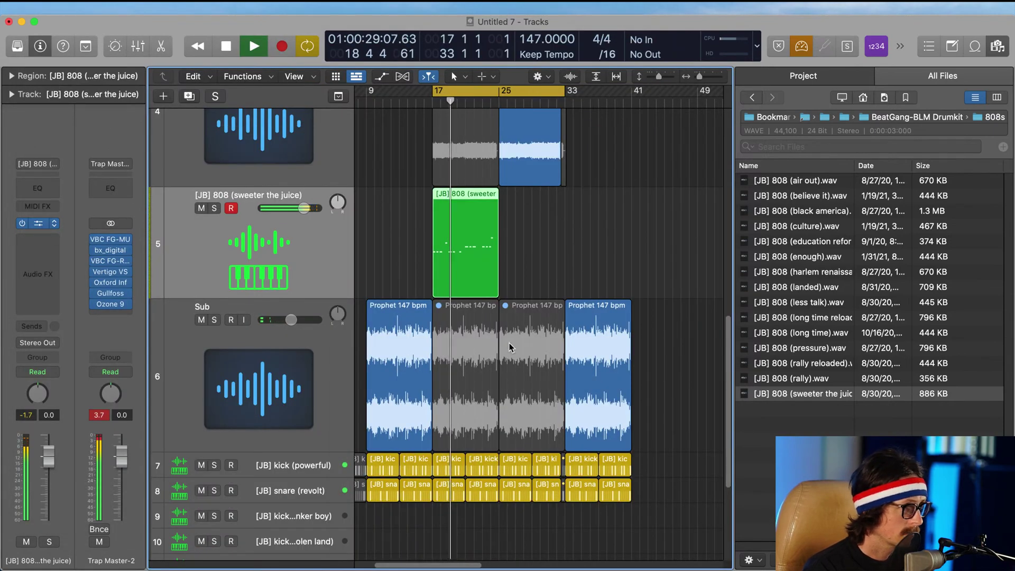
left_click(46, 224)
left_click_drag(630, 111, 371, 80)
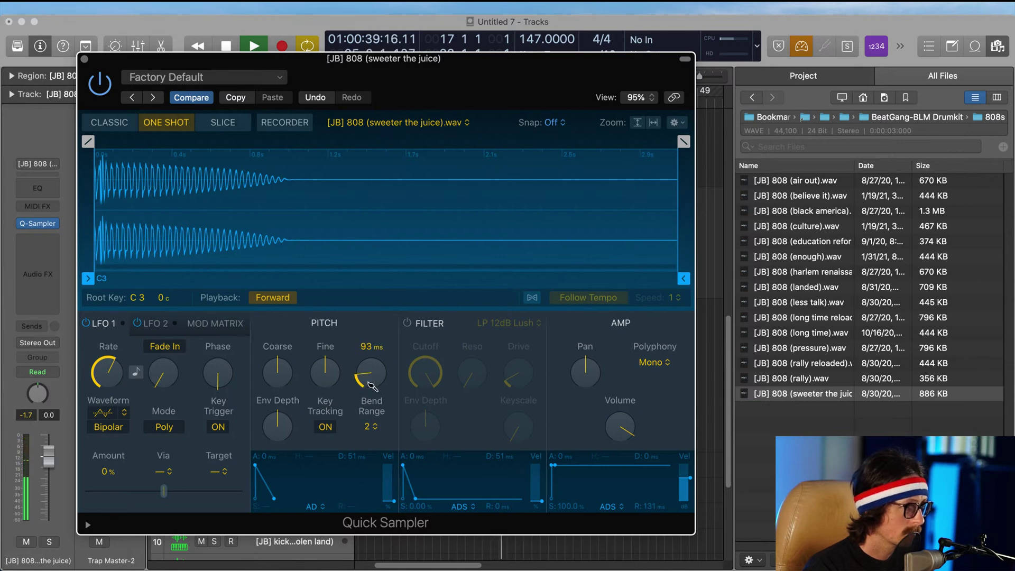
left_click(83, 60)
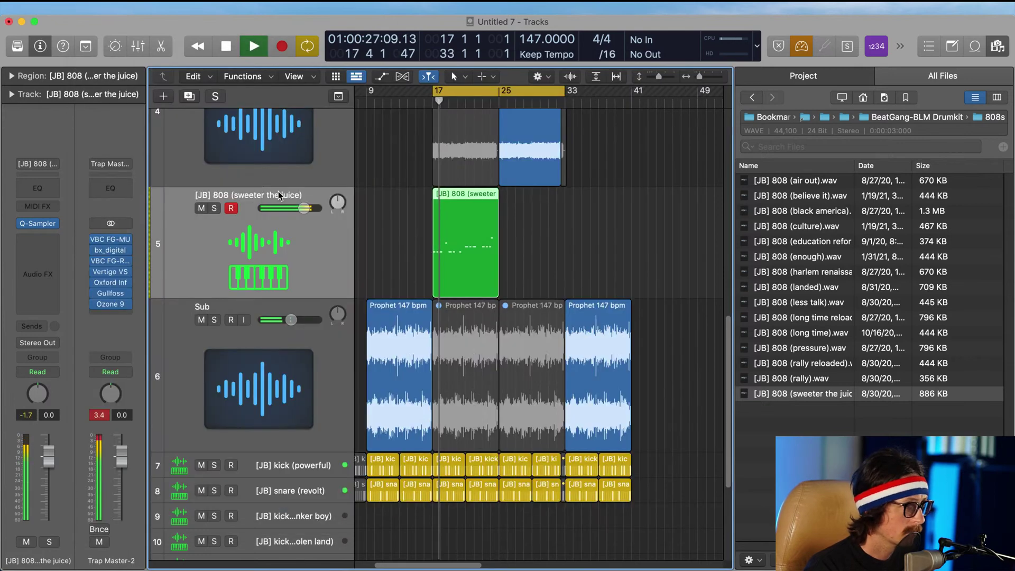
Step: Open the 808 region's notes and copy the last bar 23 note into bar 24, just after the high octave note
double_click(464, 272)
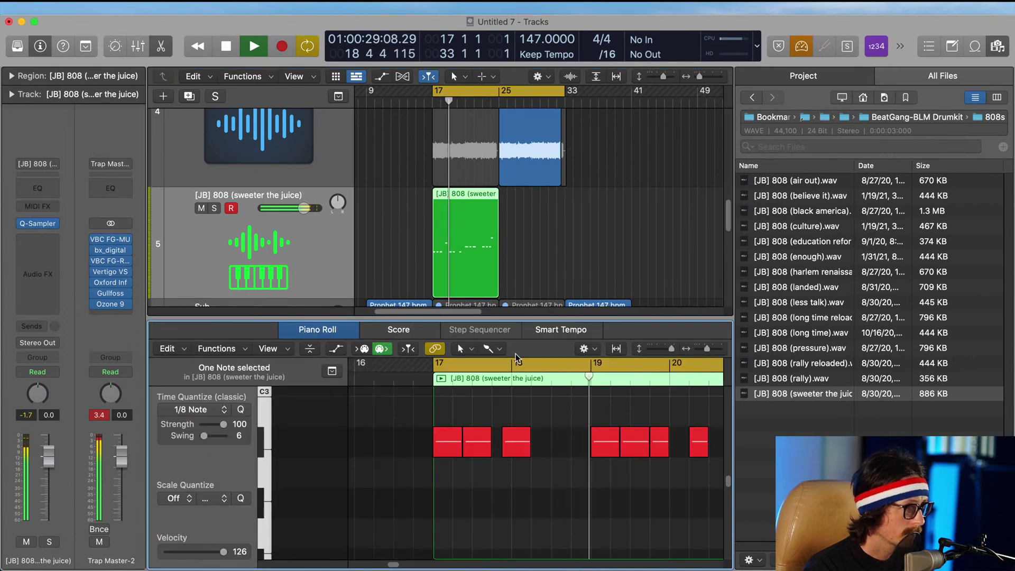
left_click(527, 463, "ctrl+alt")
left_click(451, 471, "ctrl+alt")
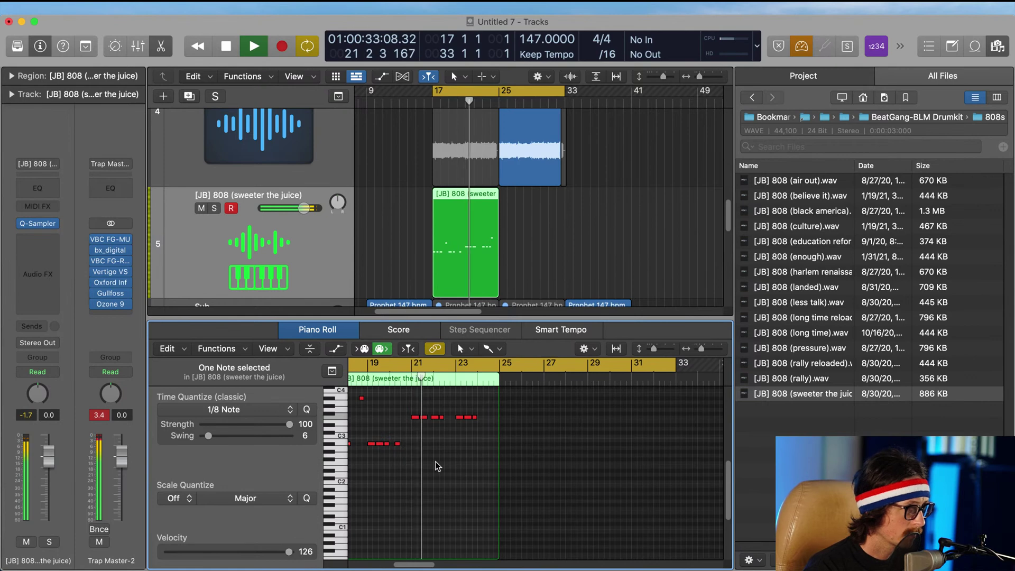
scroll(436, 465, "up", 3)
scroll(437, 466, "left", 2)
left_click_drag(424, 402, 527, 503)
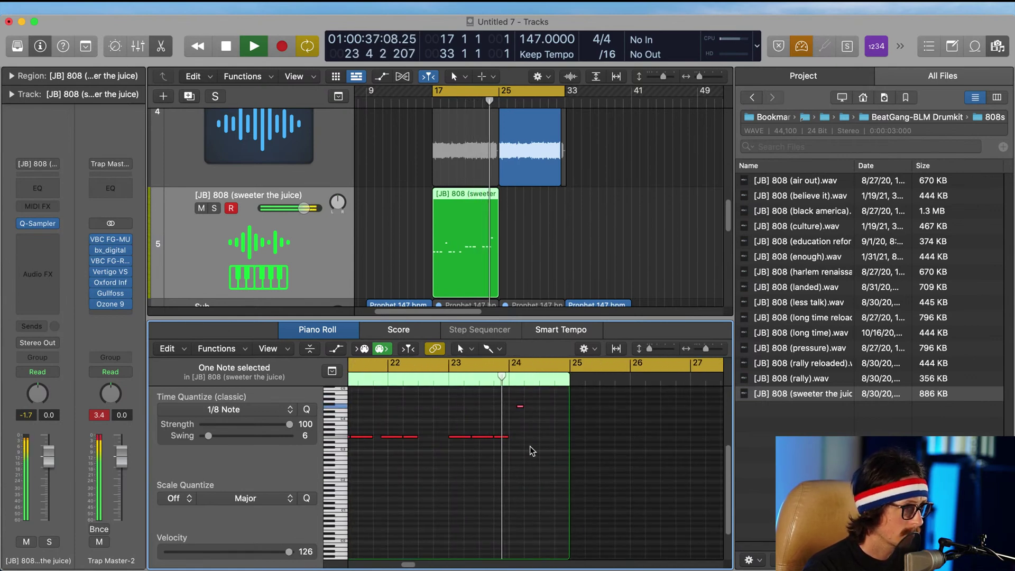
key("space")
left_click_drag(501, 438, 537, 441)
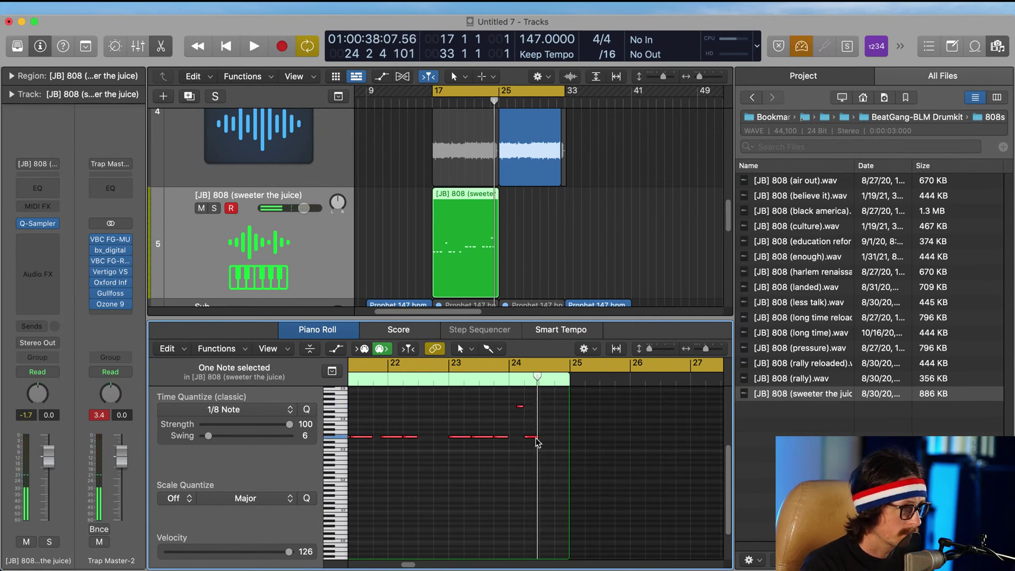
key("space")
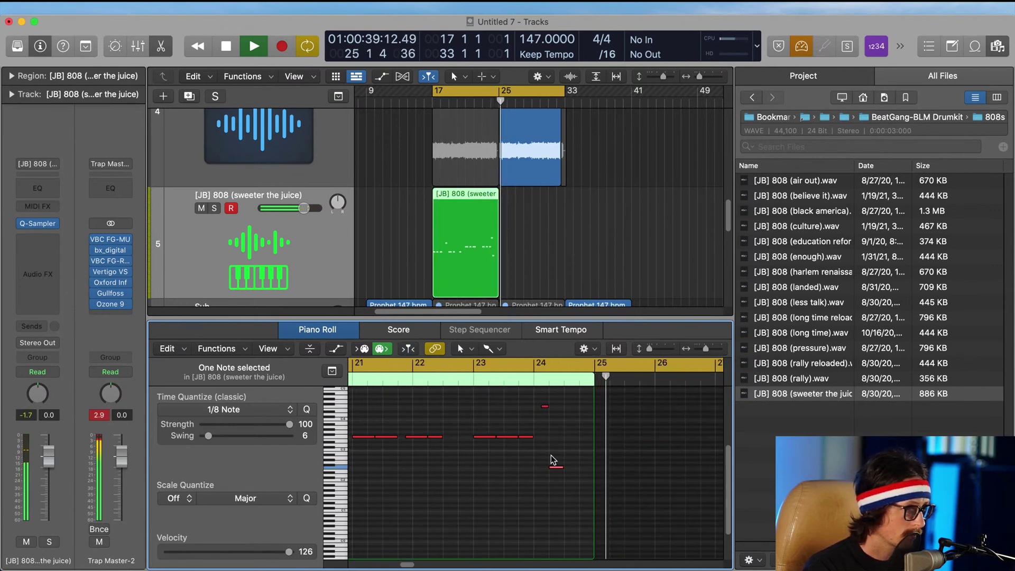
Step: Raise the copied 808 note in bar 24 by an octave and play it back
key("space")
left_click_drag(550, 450, 564, 480)
key("shift+alt+Up")
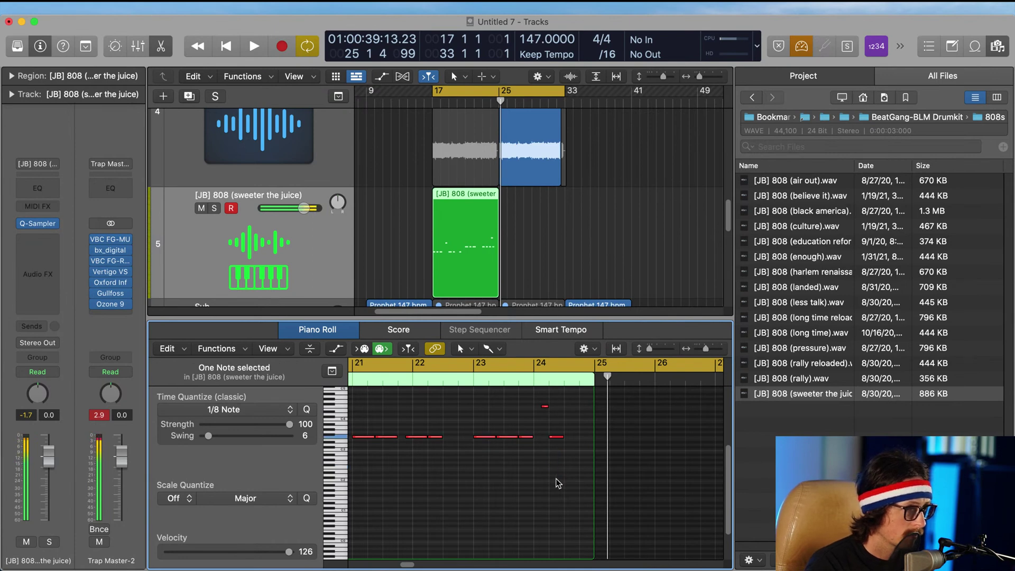
key("space")
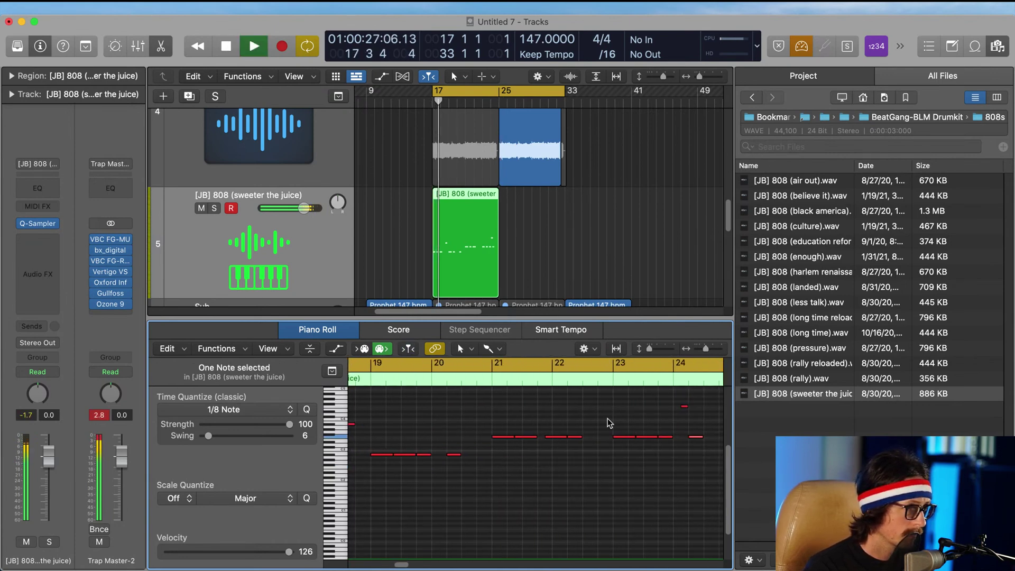
Step: Copy the low 808 note in bar 24 to the end of that bar and shorten both notes
left_click(590, 383)
left_click_drag(570, 394, 709, 469)
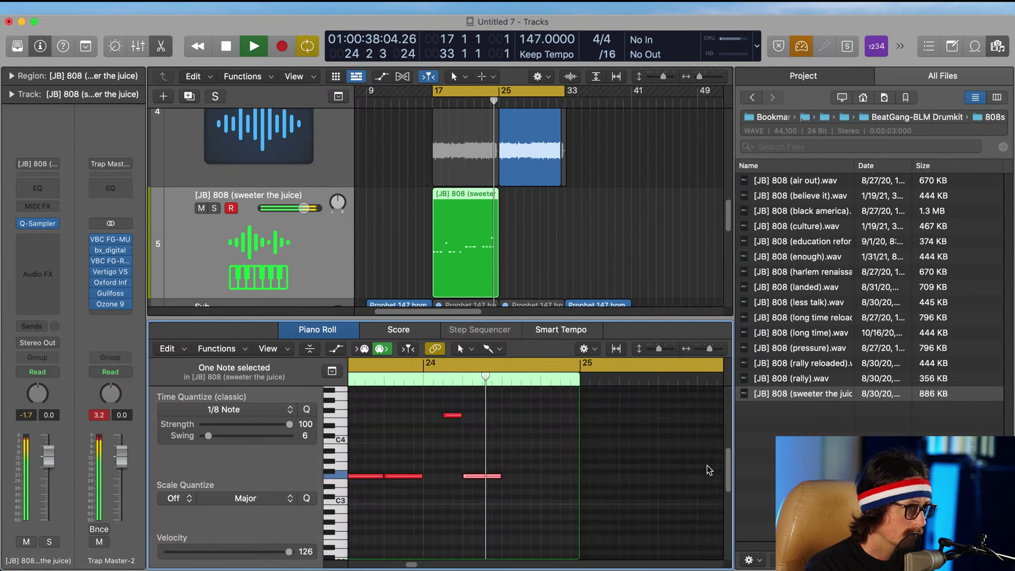
key("space")
left_click_drag(480, 477, 558, 482)
key("space")
left_click(505, 479, "ctrl+alt")
scroll(579, 444, "right", 10)
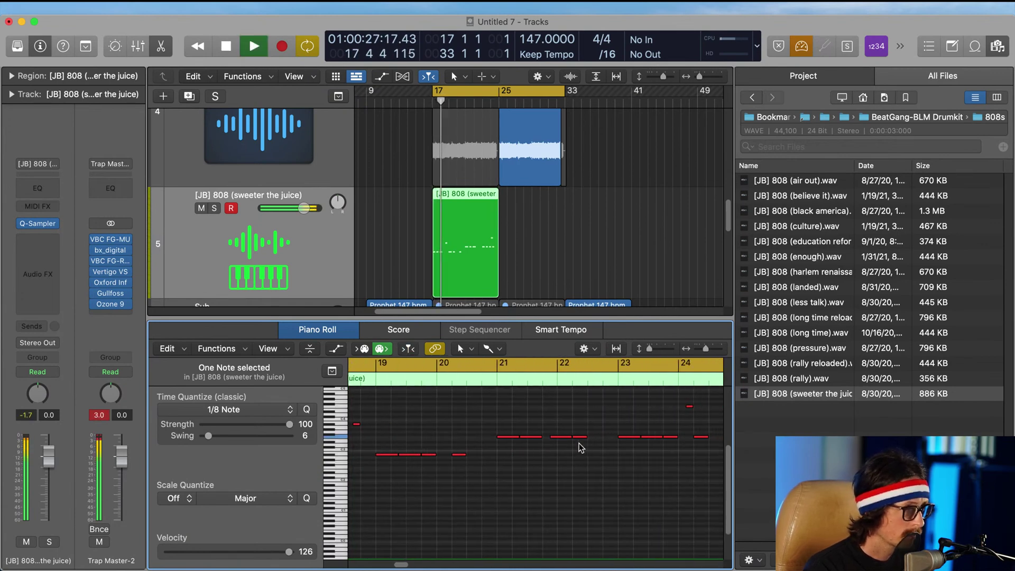
left_click_drag(374, 408, 443, 501)
left_click(443, 495, "ctrl+alt")
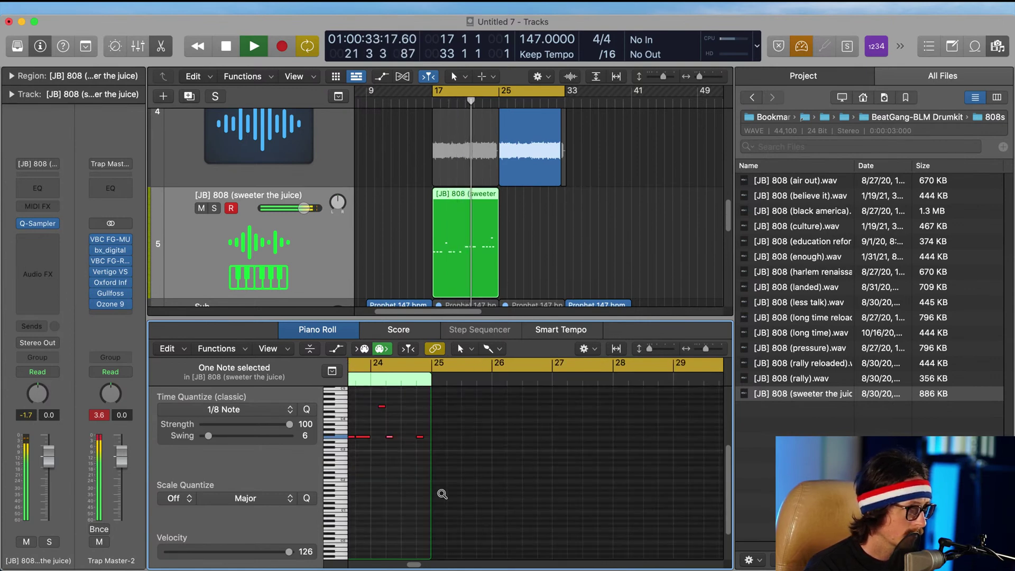
Step: Extend the last 808 note to the region's end at bar 25, raise it five semitones, and audition it
left_click_drag(378, 413, 410, 447)
left_click_drag(511, 441, 540, 441)
key("space")
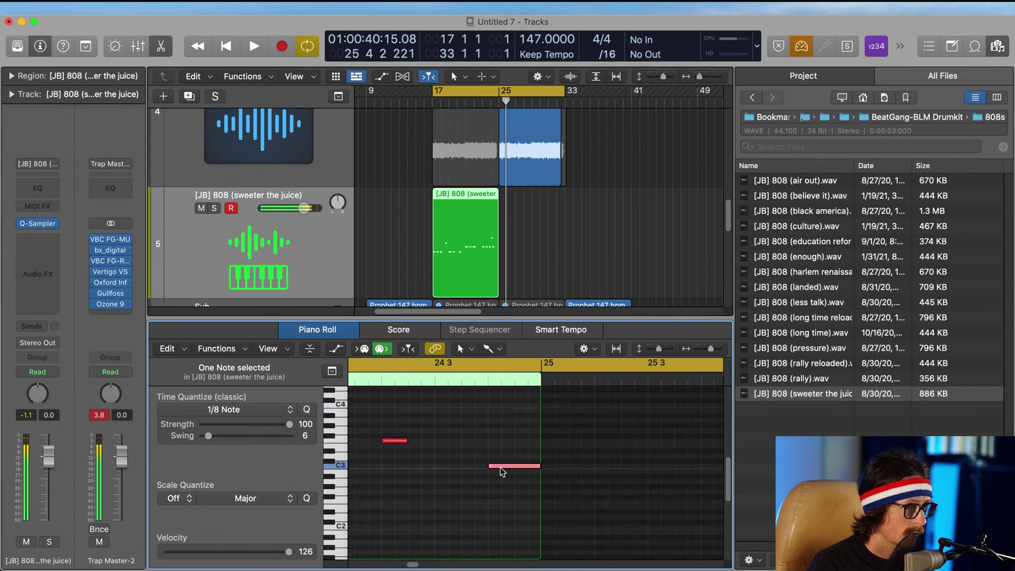
key("alt+Up")
key("alt+Up")
key("alt+Up")
key("alt+Up")
key("alt+Up")
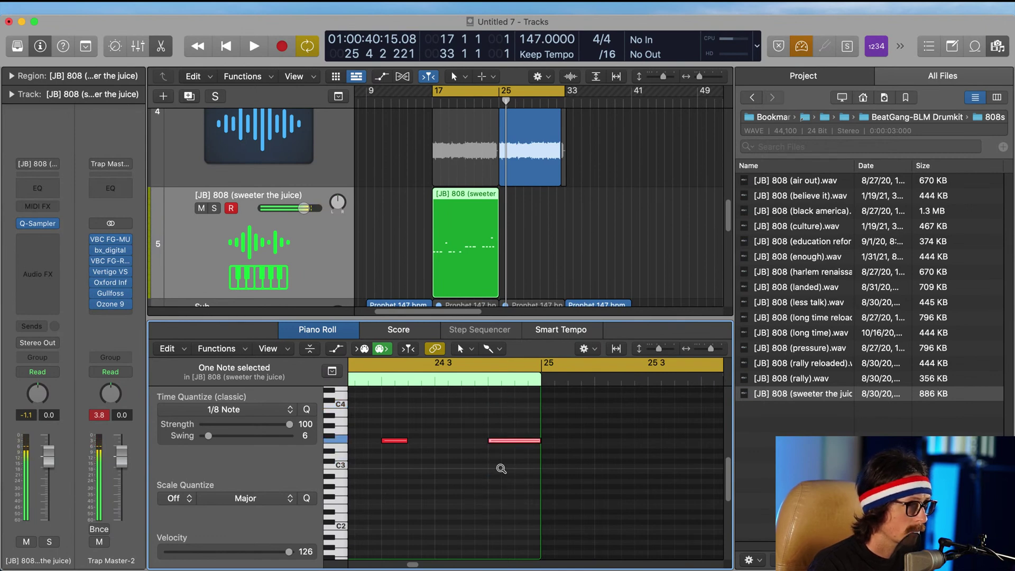
double_click(368, 380)
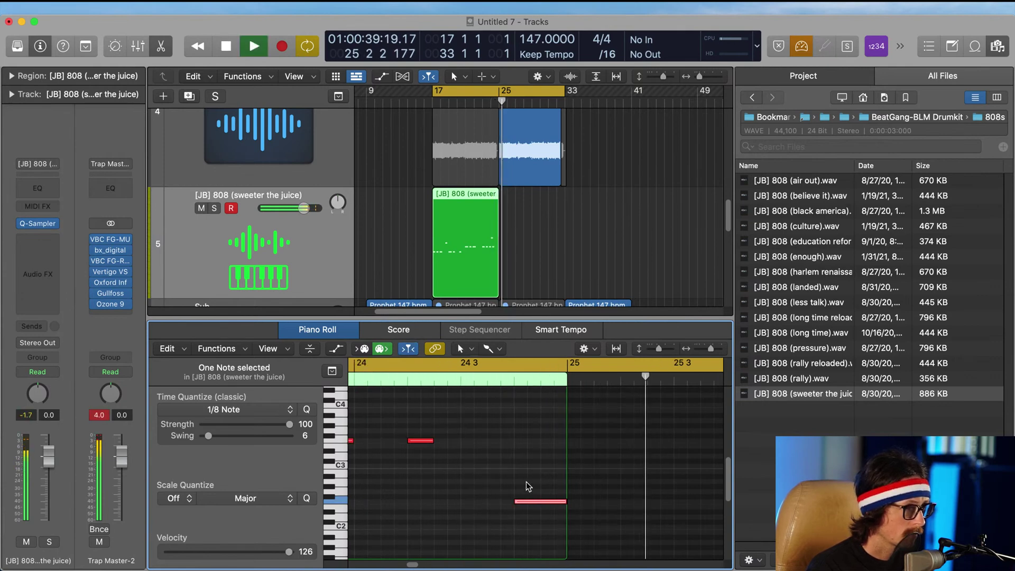
key("space")
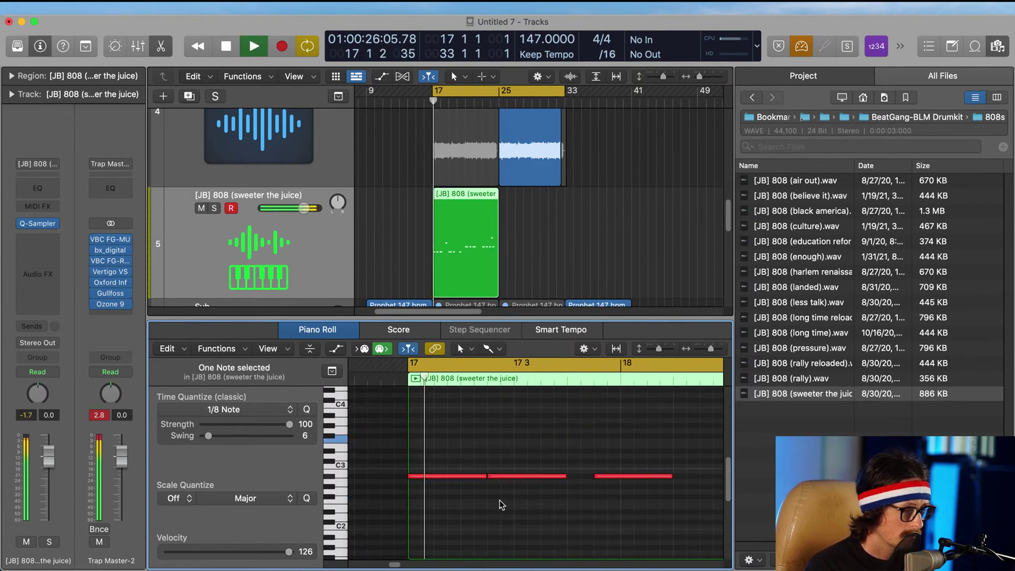
Step: Close the Piano Roll, lower the 808 track's volume to -2.7 dB, and turn off Low Latency Mode
key("e")
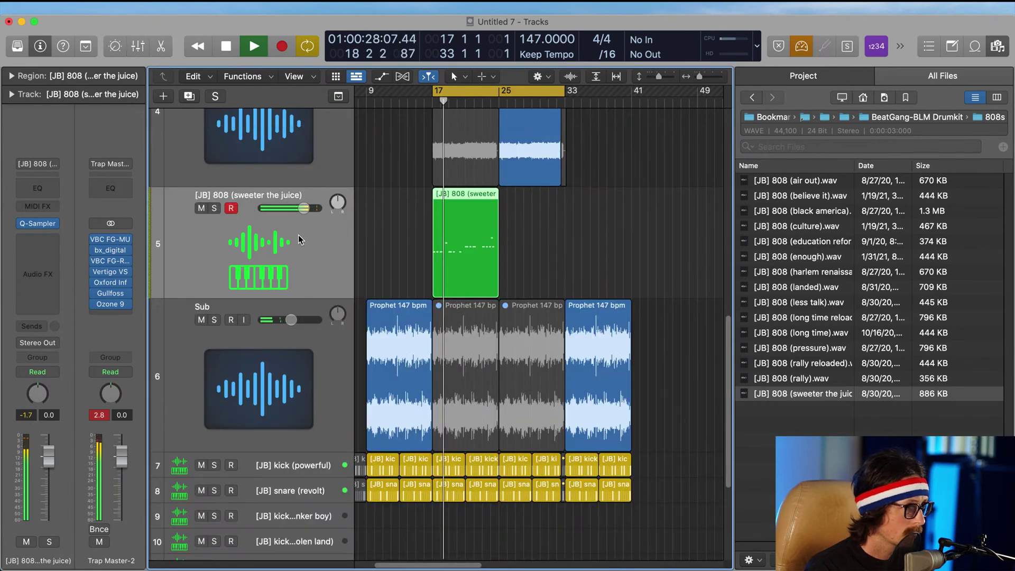
left_click_drag(304, 208, 302, 208)
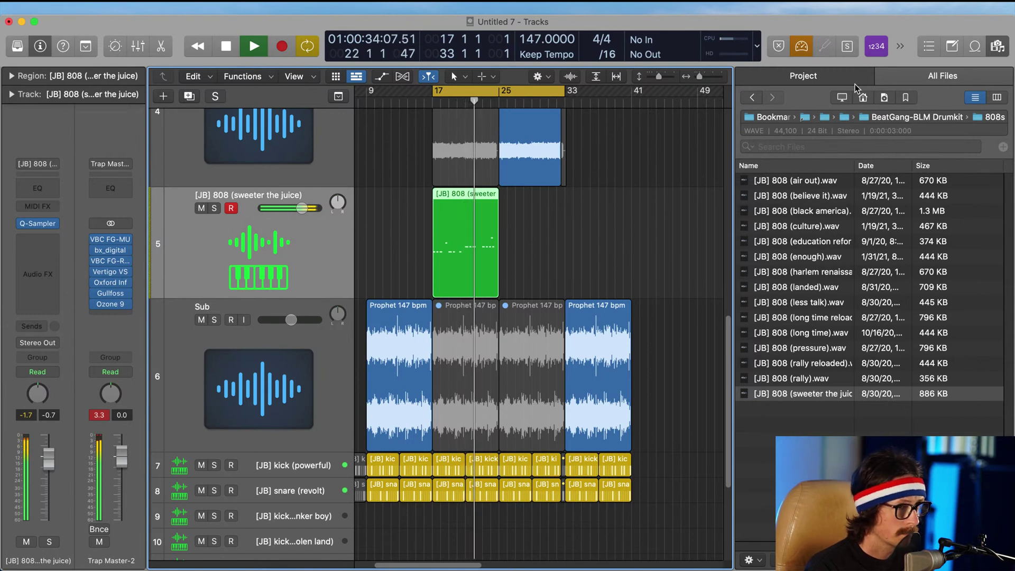
left_click(802, 47)
key("space")
key("space")
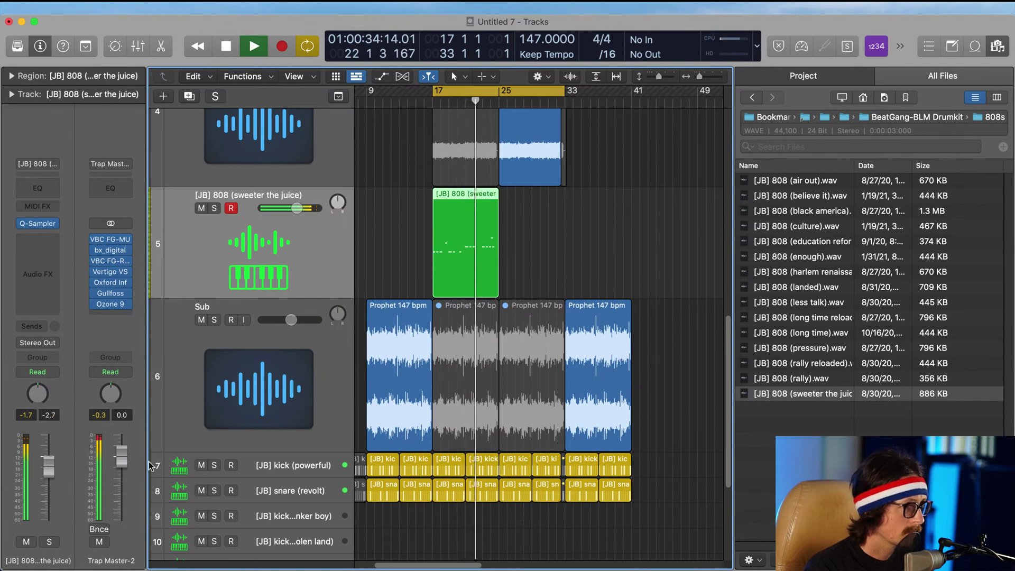
Step: Equalize Audio 4 with Pro-Q 3, using a high cut, a low cut at about 35 Hz, and a slight low-frequency bell boost
left_click(435, 250, "ctrl+alt")
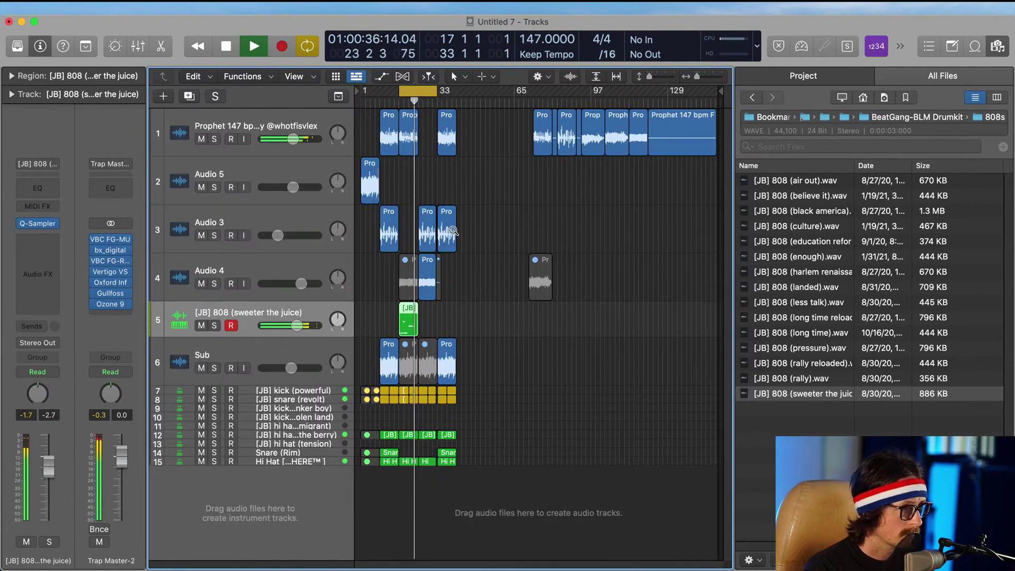
left_click(318, 268)
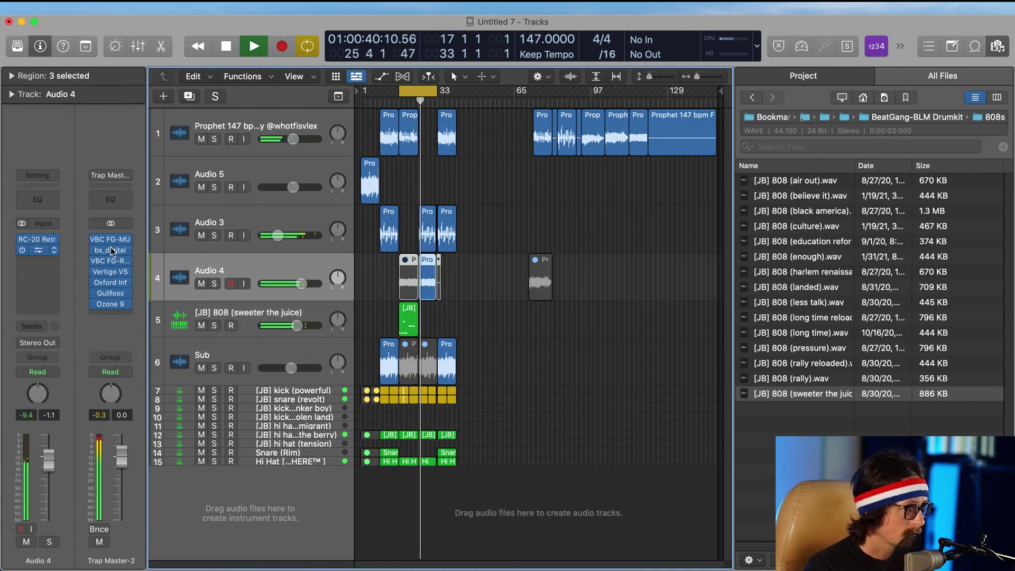
left_click(38, 253)
left_click_drag(437, 322, 428, 326)
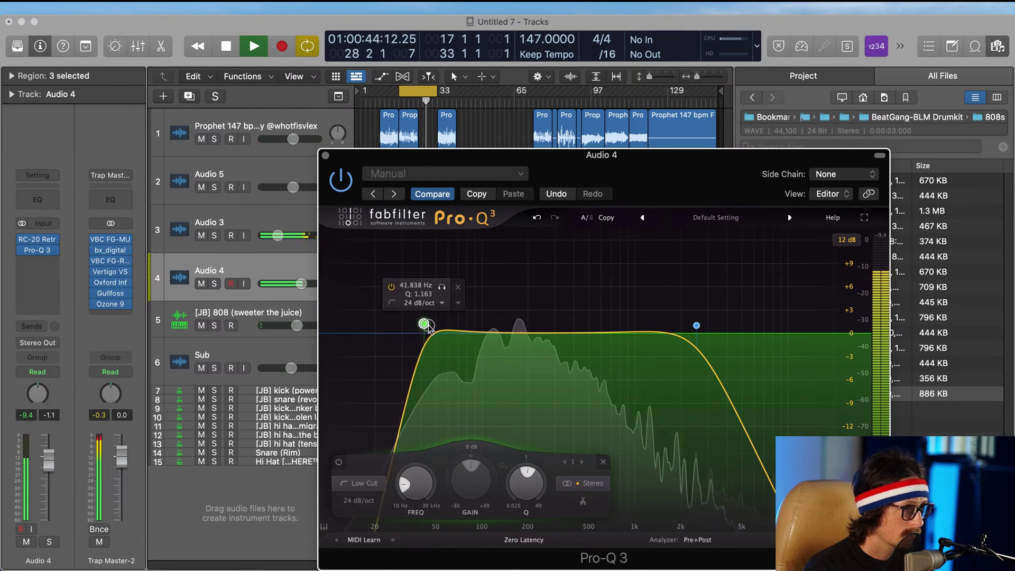
left_click_drag(505, 332, 506, 324)
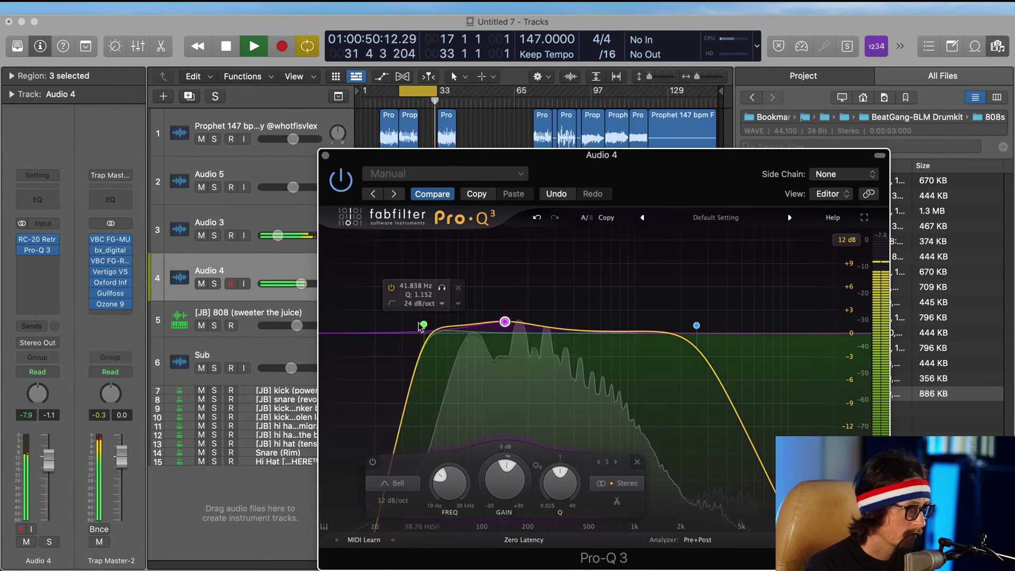
left_click_drag(423, 325, 412, 326)
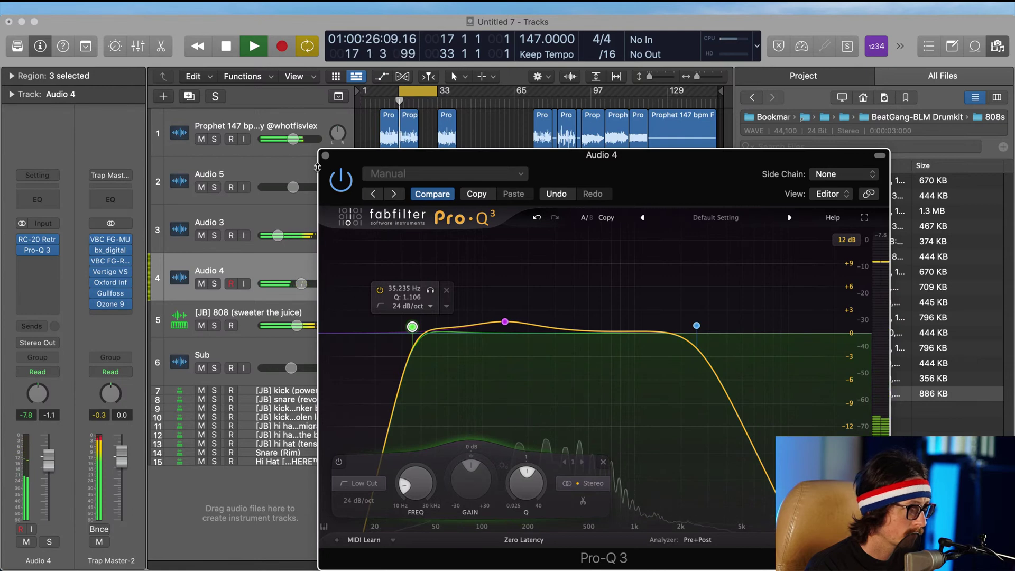
left_click(325, 157)
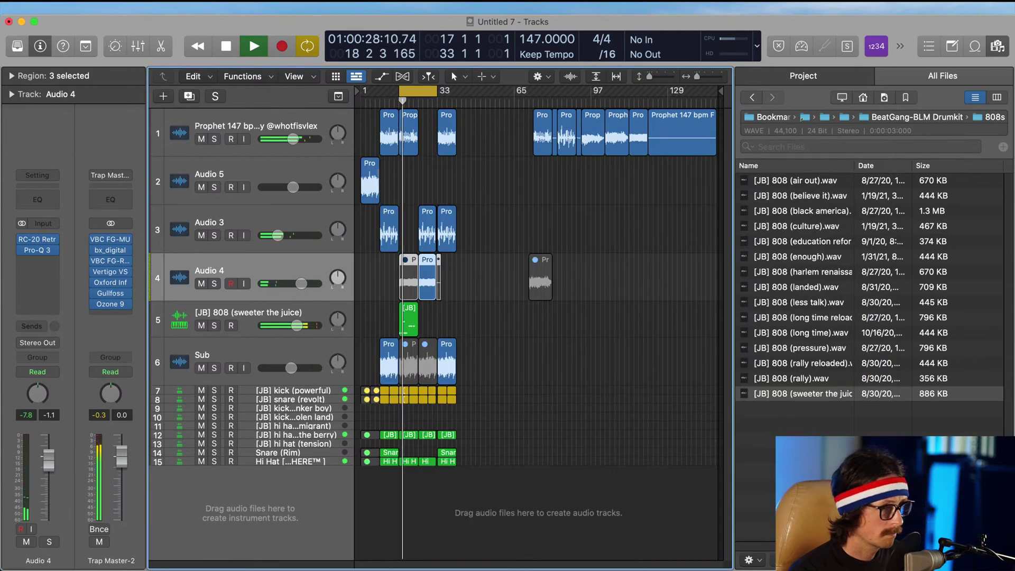
Step: Reopen the 808 region in the Piano Roll and shorten the second note of bar 17
double_click(408, 319)
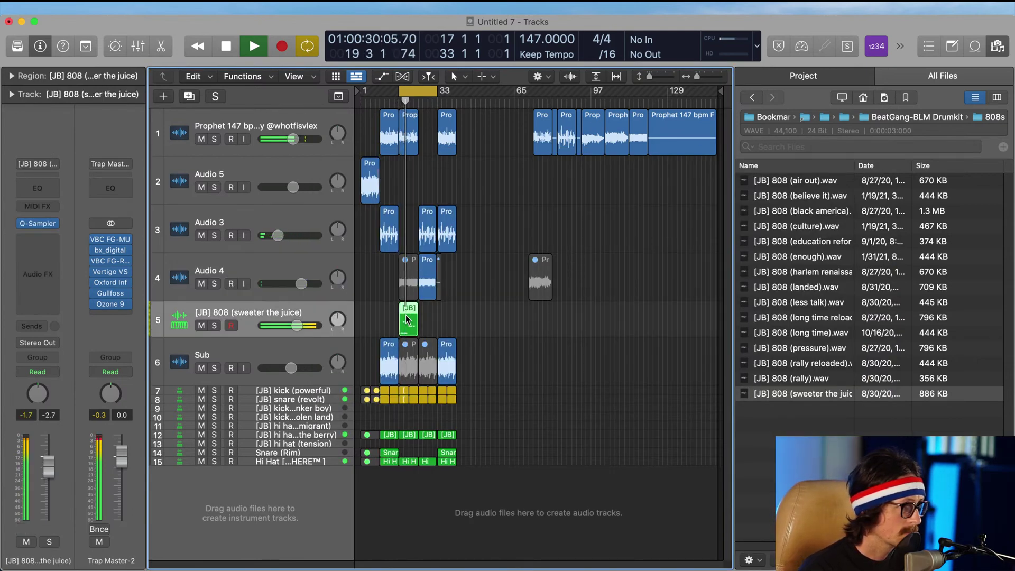
scroll(451, 496, "left", 5)
key("space")
key("space")
right_click(456, 471)
left_click(417, 486)
left_click(376, 417)
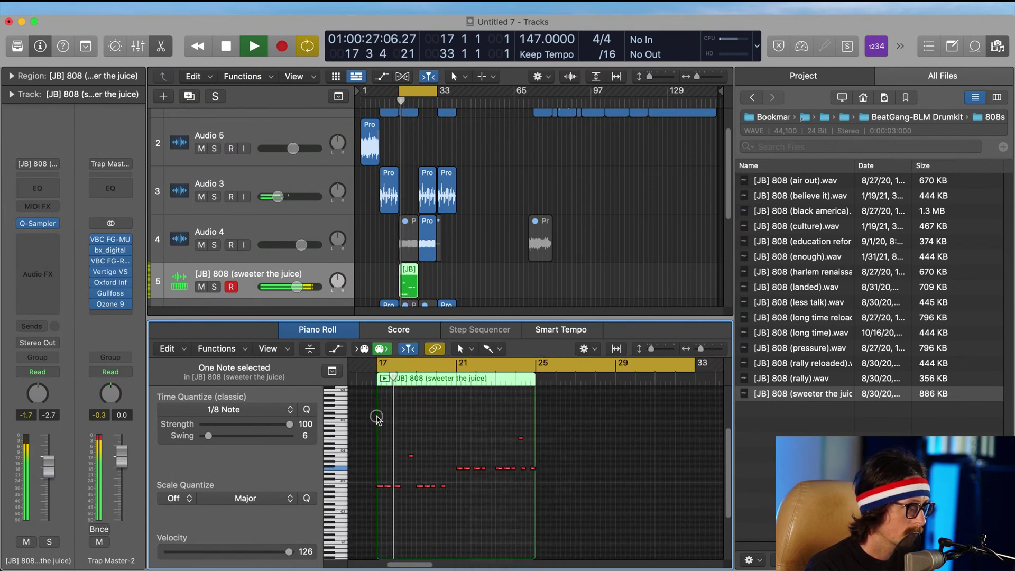
left_click_drag(371, 421, 454, 534)
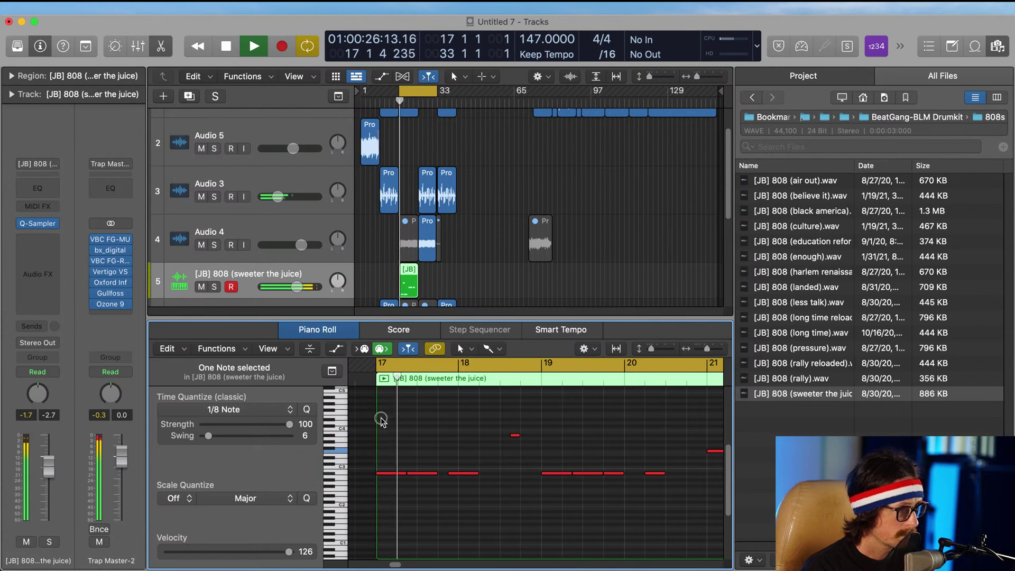
left_click_drag(381, 419, 570, 533)
key("space")
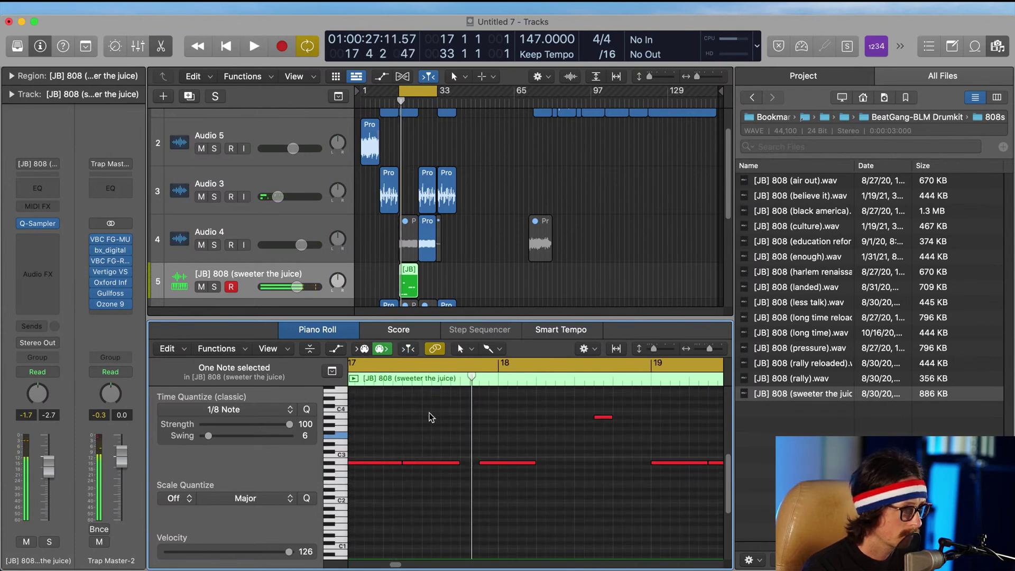
key("space")
key("space")
left_click(488, 464)
left_click_drag(498, 468, 488, 476)
key("space")
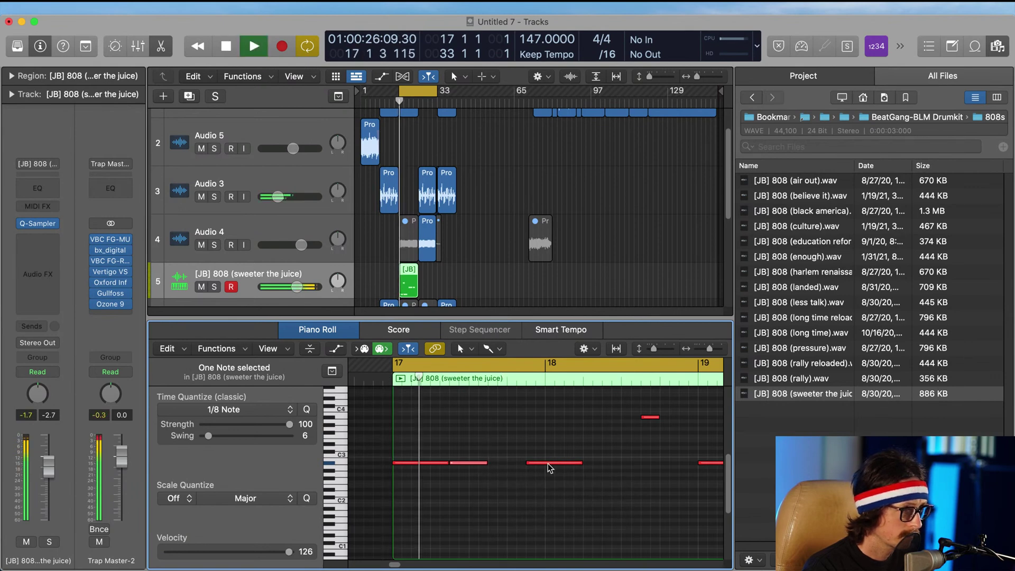
Step: Duplicate the shortened bar 17 note into the gap before the following note, trim it to fit, and play it back
key("space")
left_click(545, 460, "alt")
left_click_drag(544, 461, 523, 465)
key("space")
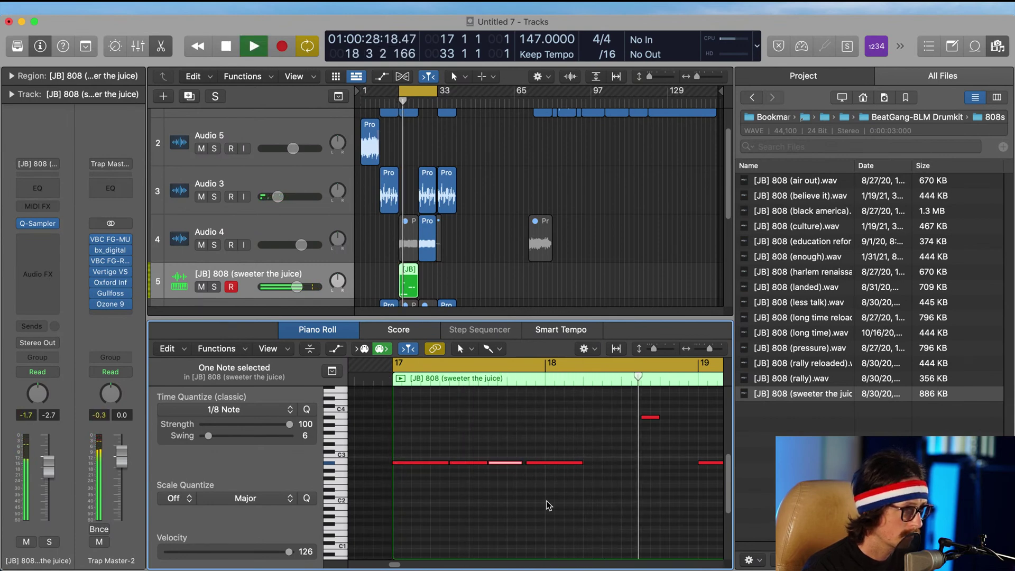
Step: Turn off cycle mode and play the 808 notes from bar 21
left_click(508, 472, "ctrl+alt")
left_click(513, 480, "ctrl+alt")
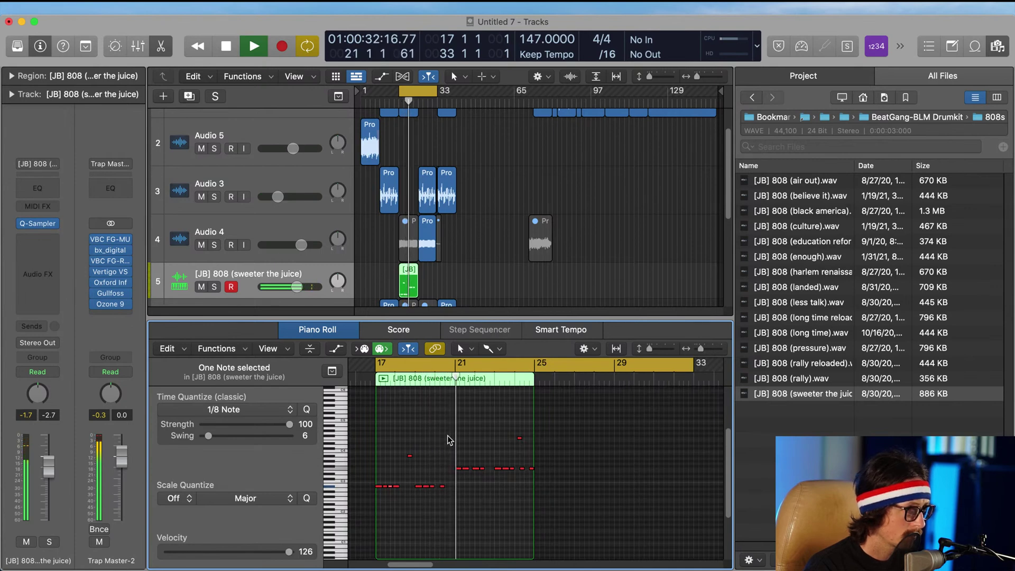
left_click_drag(442, 436, 535, 505)
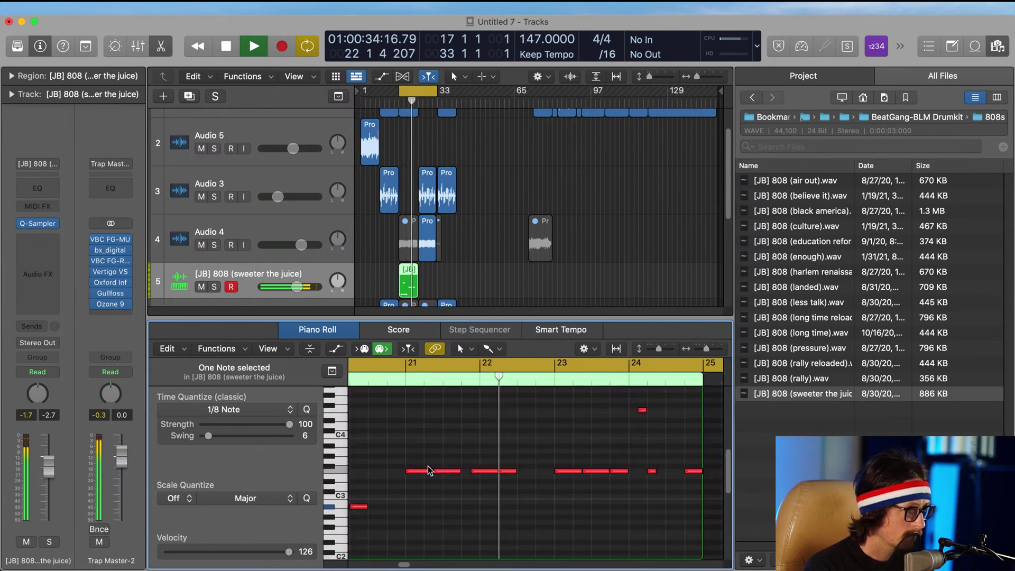
left_click(403, 363)
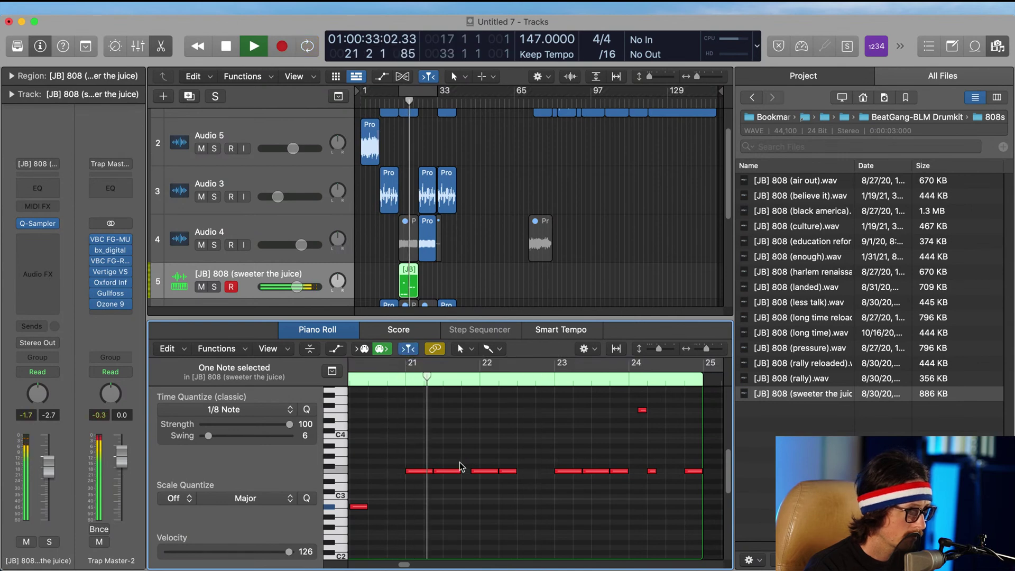
key("space")
left_click_drag(392, 431, 557, 503)
key("space")
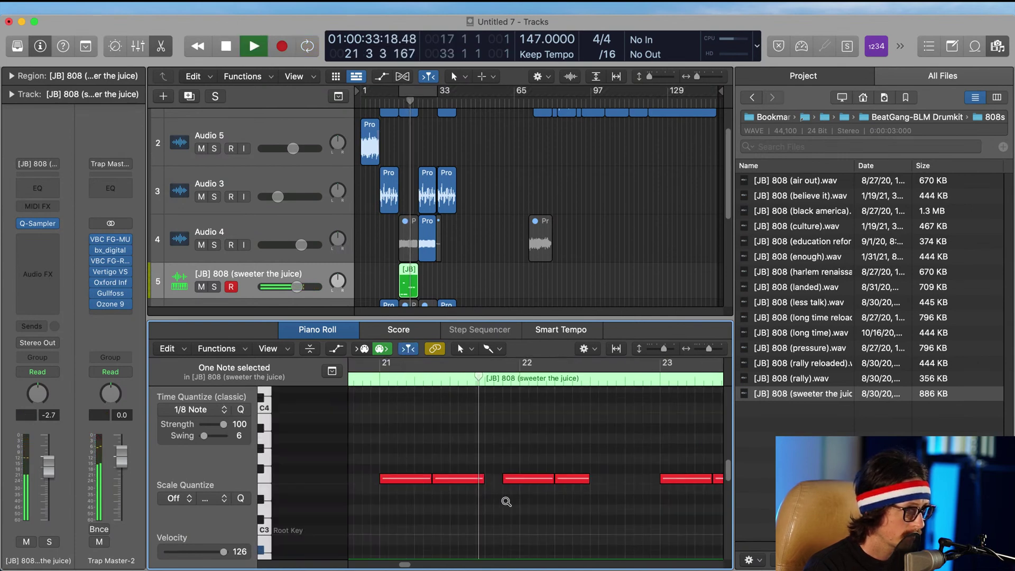
Step: Shorten the second 808 note in bar 21, fill the gap before the following note with a quantized duplicate, and play it back
key("space")
mouse_move(482, 480)
left_mouse_down()
mouse_move(444, 495)
mouse_move(488, 487)
left_mouse_up()
key("q")
left_click(356, 381)
key("space")
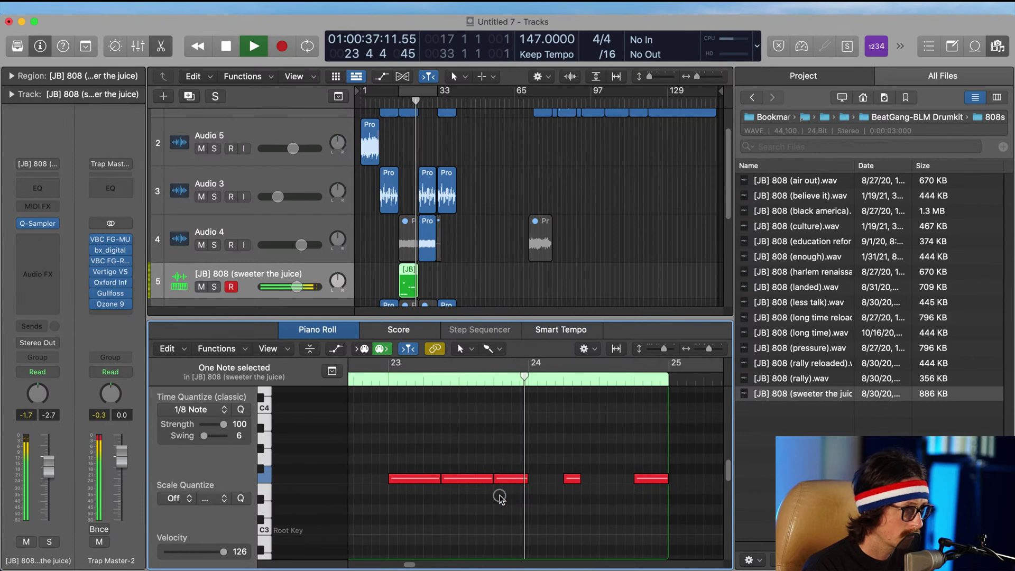
left_click(499, 494, "ctrl+alt")
left_click(387, 381)
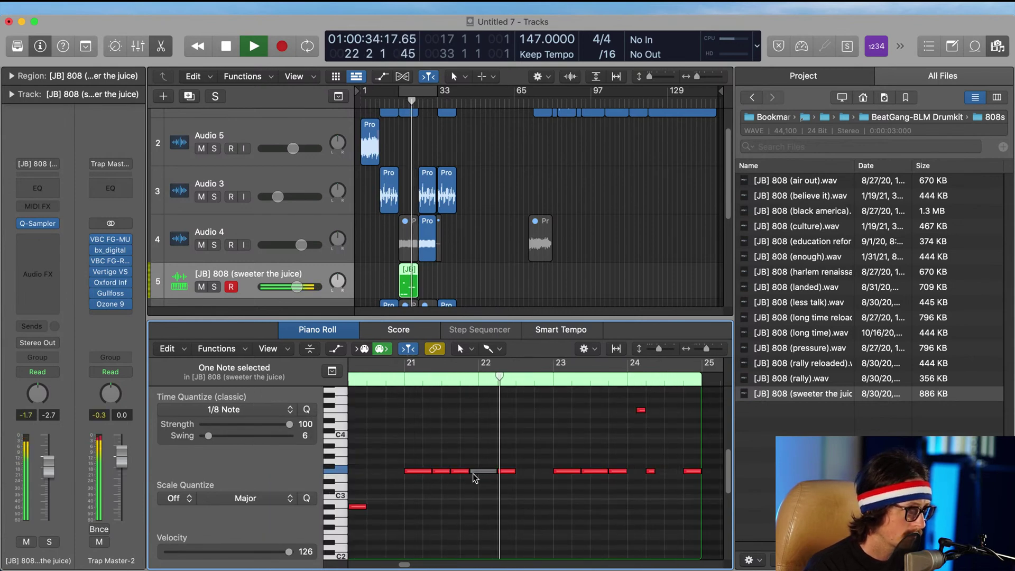
Step: Unmute the fourth 808 note from bar 21, mute the third one, and play the result back
left_click_drag(406, 430, 625, 523)
key("space")
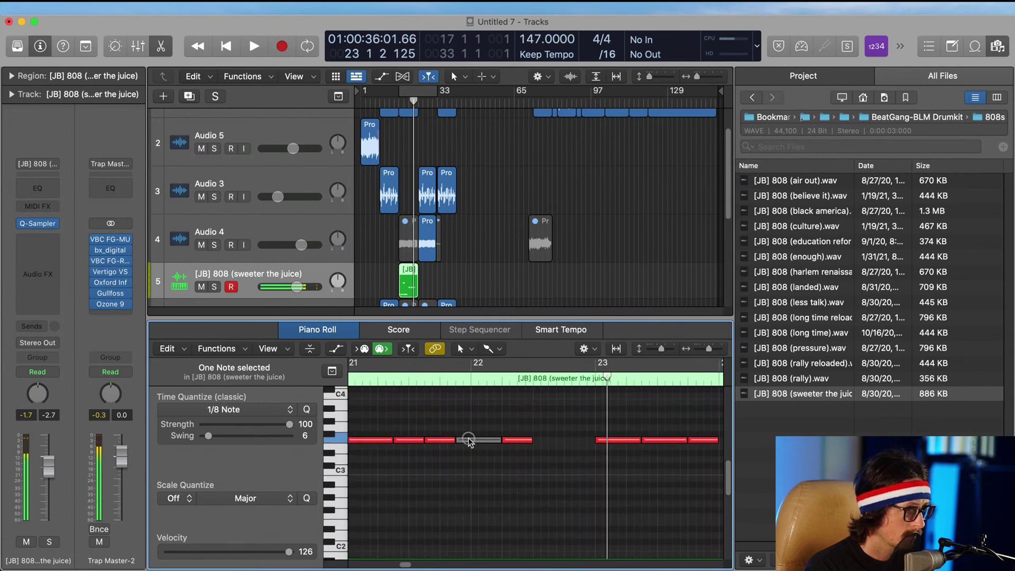
key("ctrl+m")
key("ctrl+m")
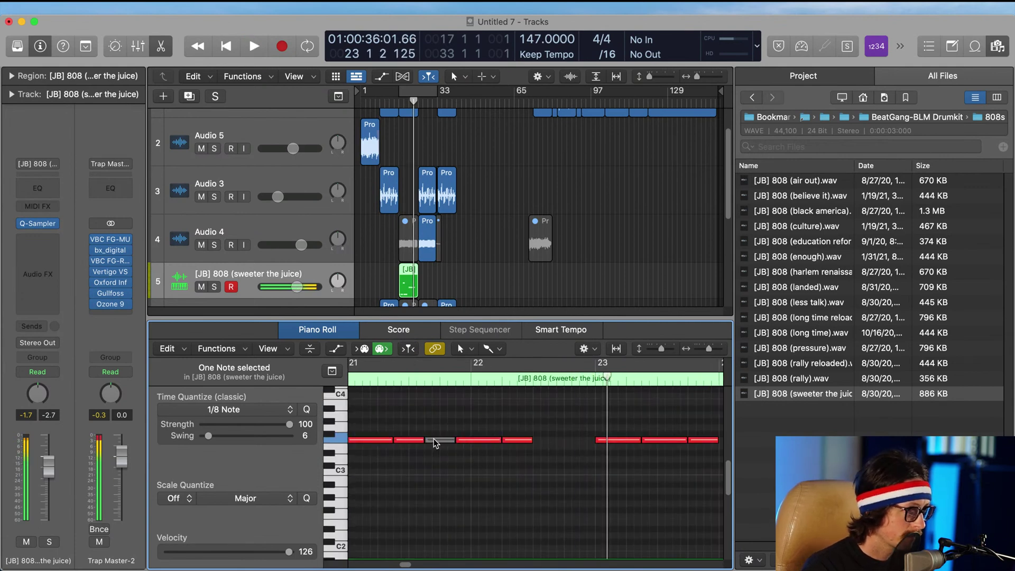
key("space")
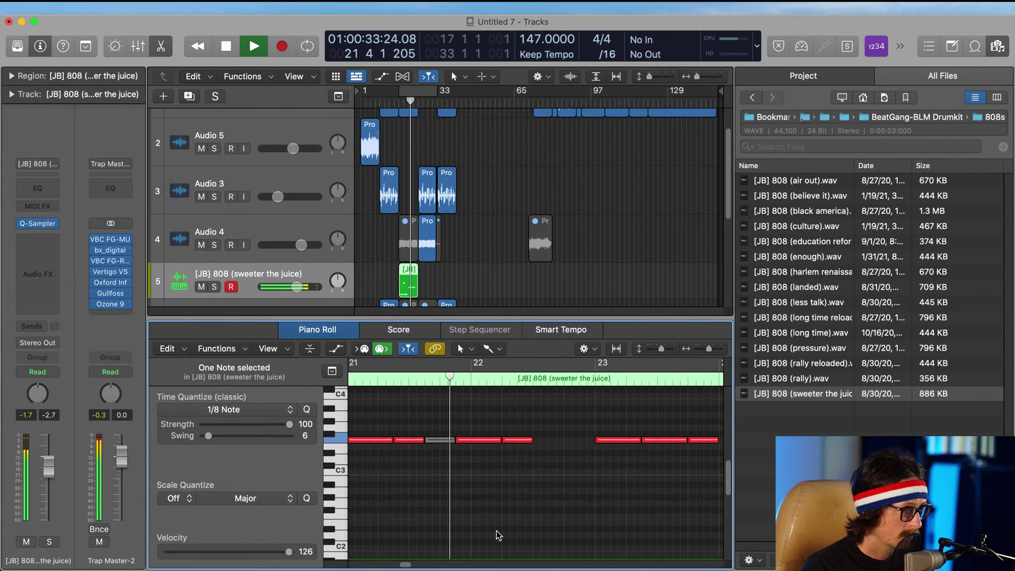
left_click(546, 462, "ctrl+alt")
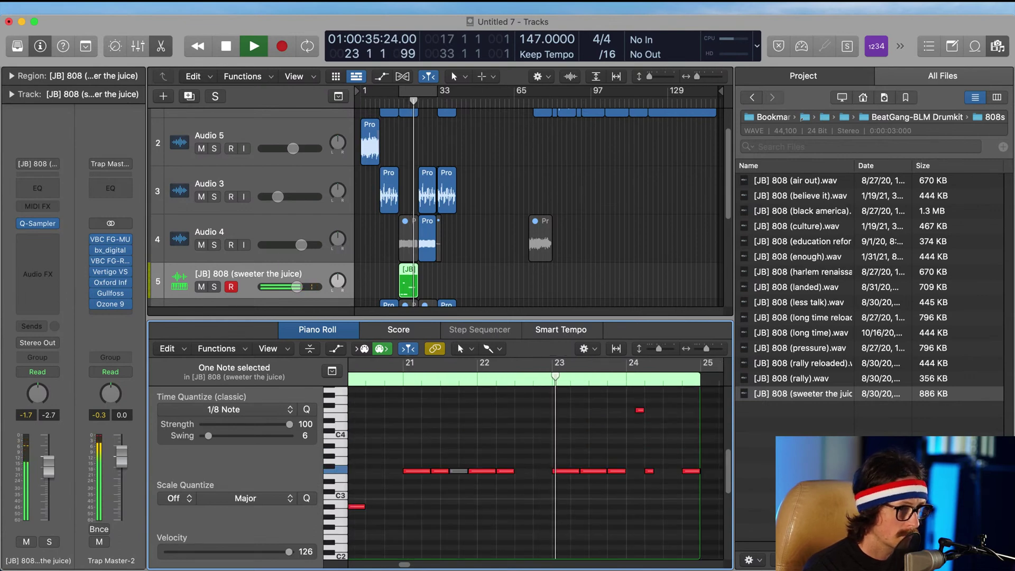
left_click(560, 486, "ctrl+alt")
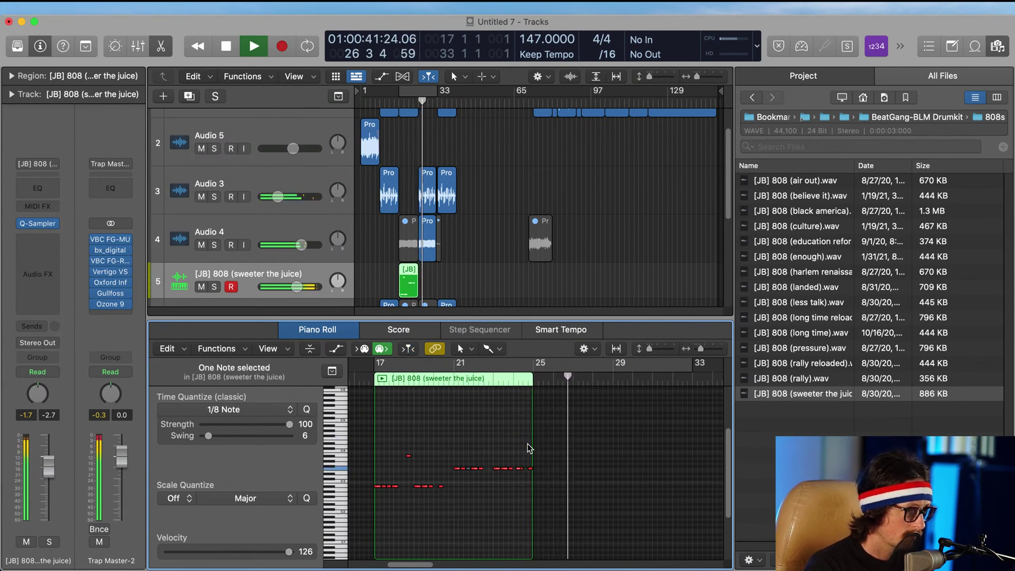
Step: Play the 808 part from bar 23 into bar 24 and raise the low note in bar 24 by two octaves
left_click_drag(493, 425, 562, 533)
key("space")
left_click(467, 447)
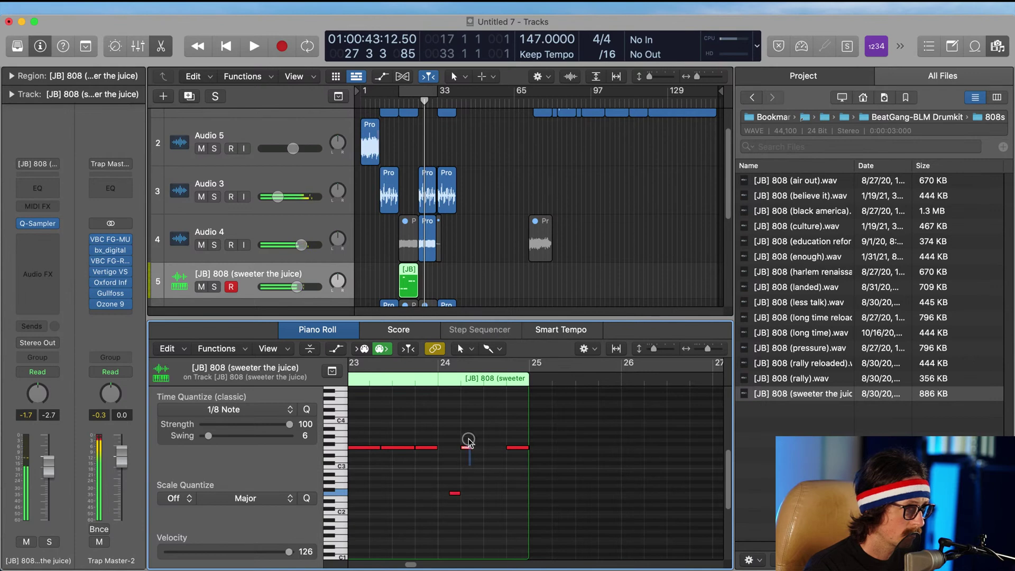
left_click(403, 385)
key("space")
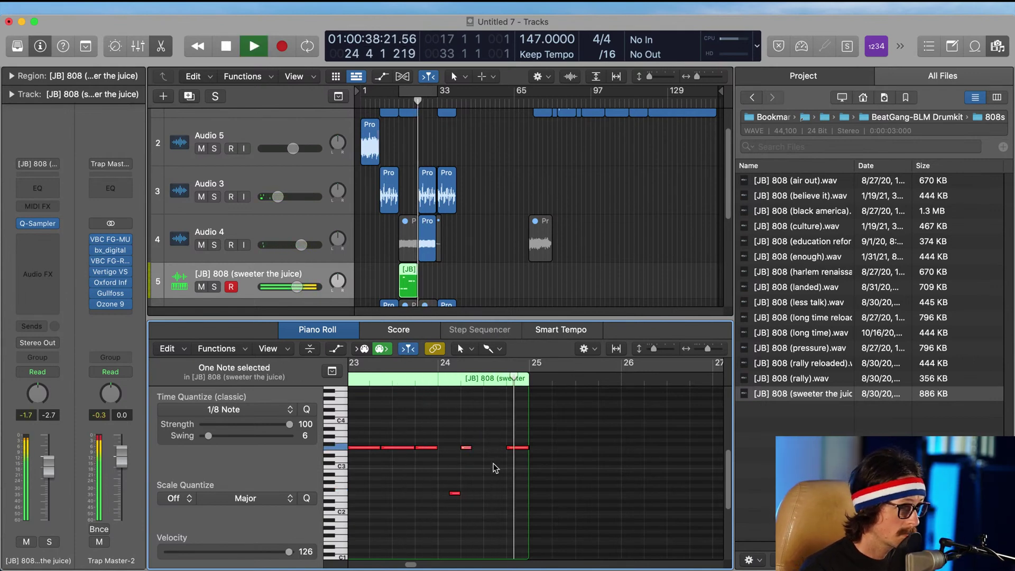
left_click_drag(449, 474, 466, 516)
key("alt+shift+Up")
key("alt+shift+Up")
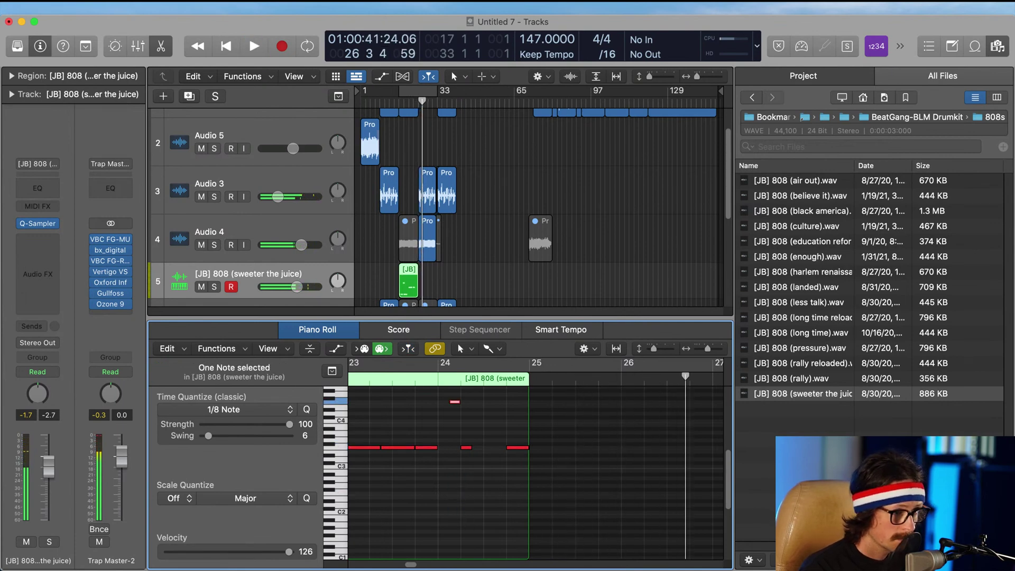
Step: Close the Piano Roll and the file browser, and return the playhead to the start of the project
left_click(536, 171)
key("x")
key("x")
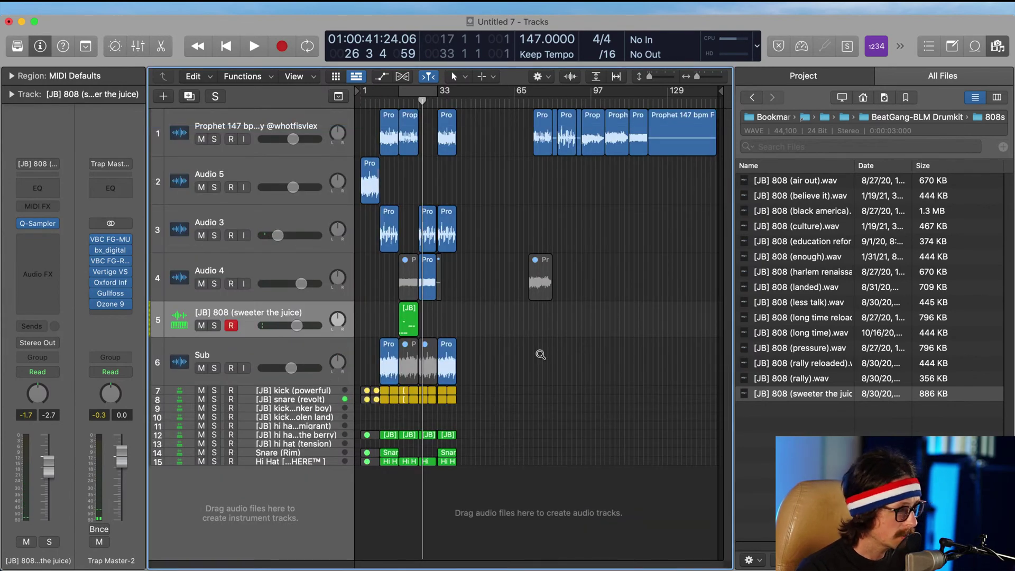
key("f")
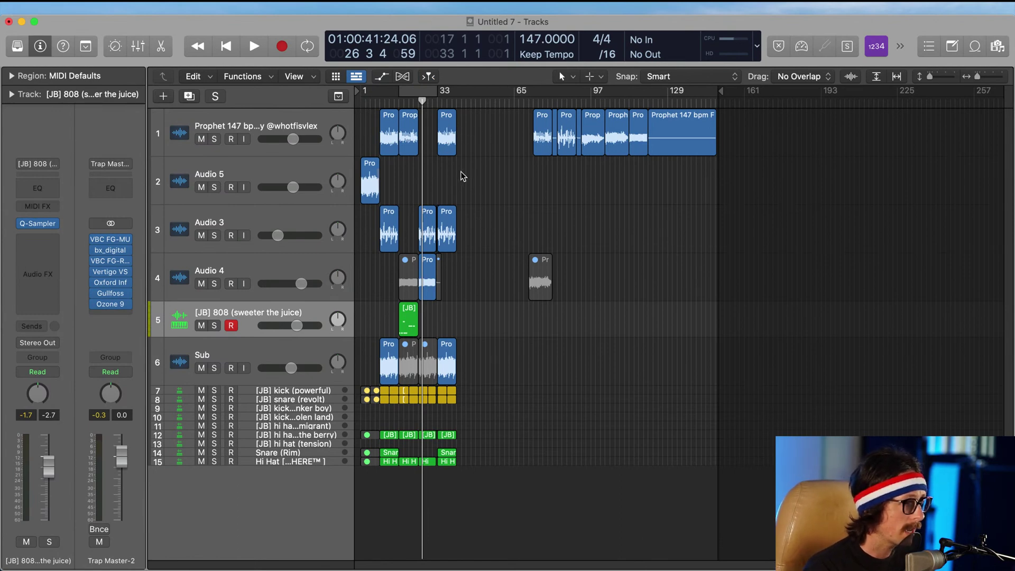
key("Return")
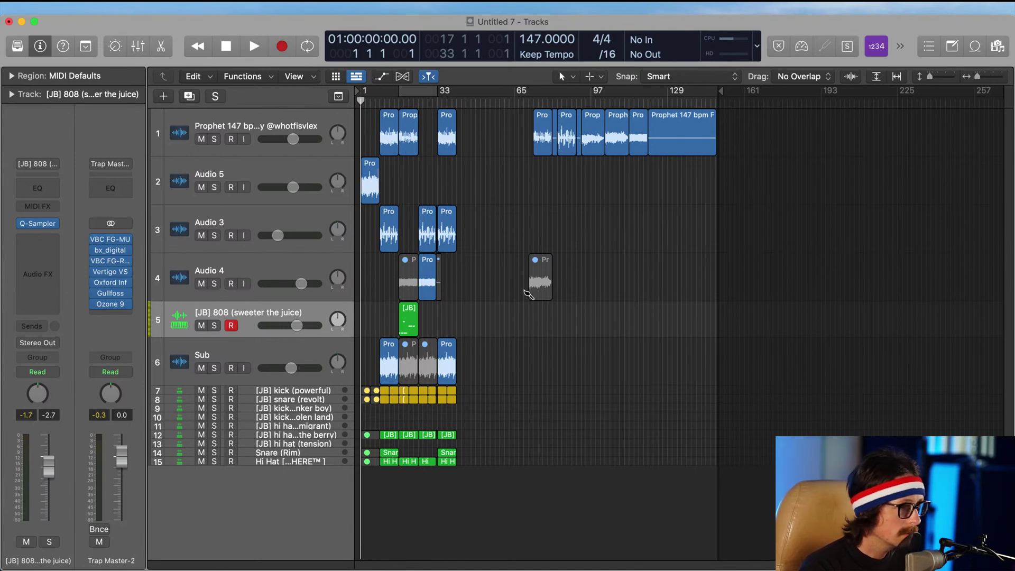
left_click(407, 94)
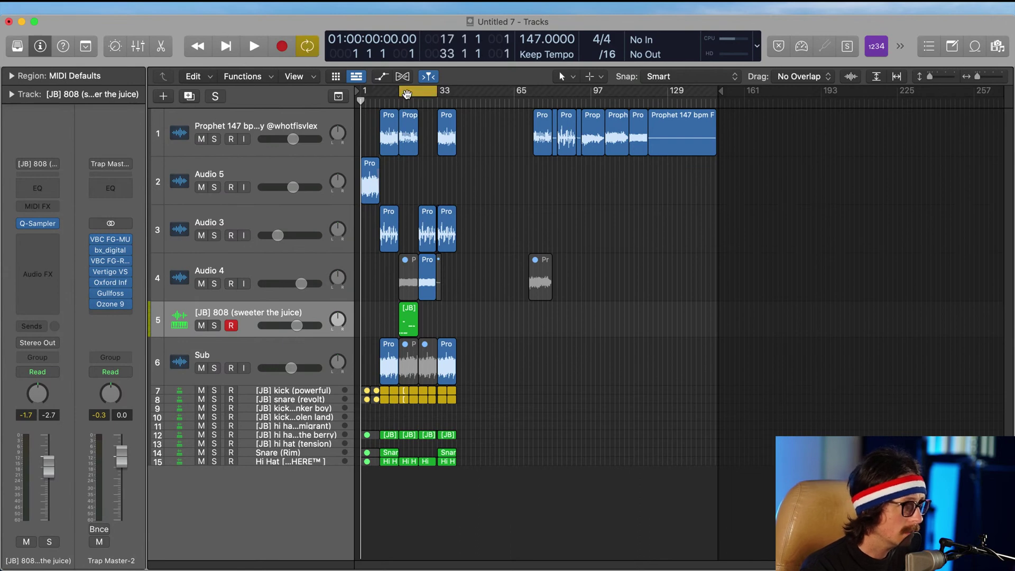
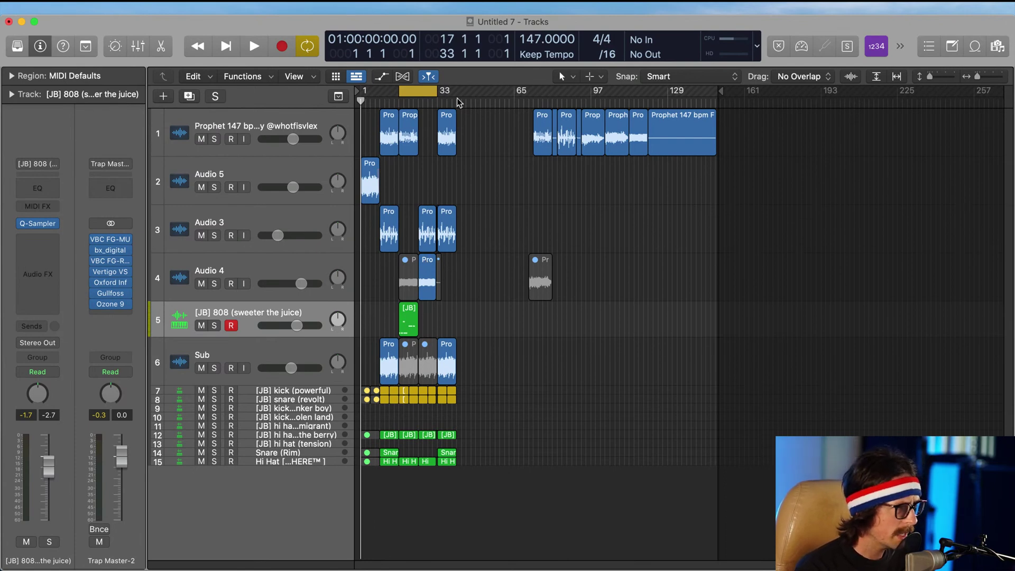
left_click(417, 93)
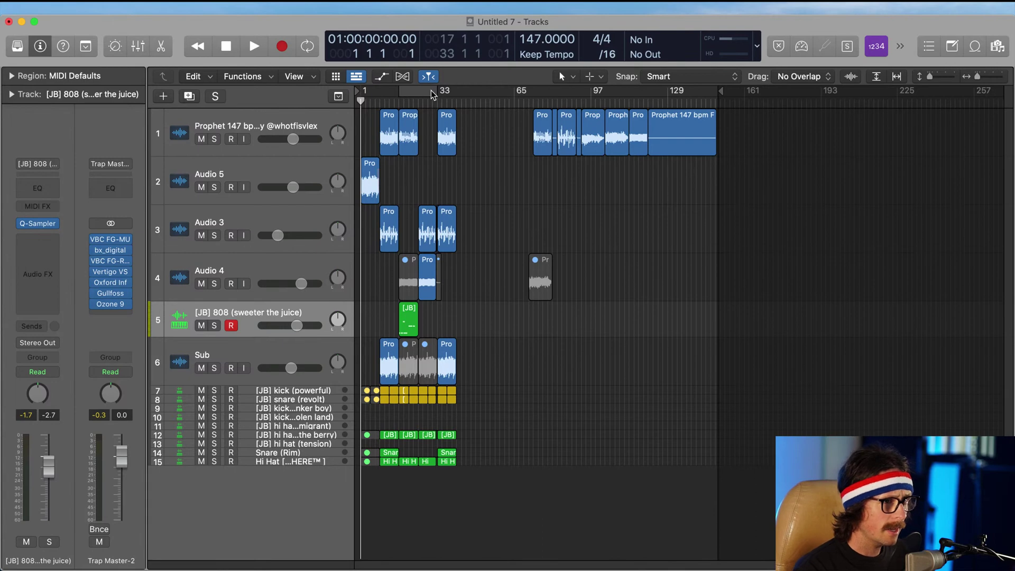
key("super+Tab")
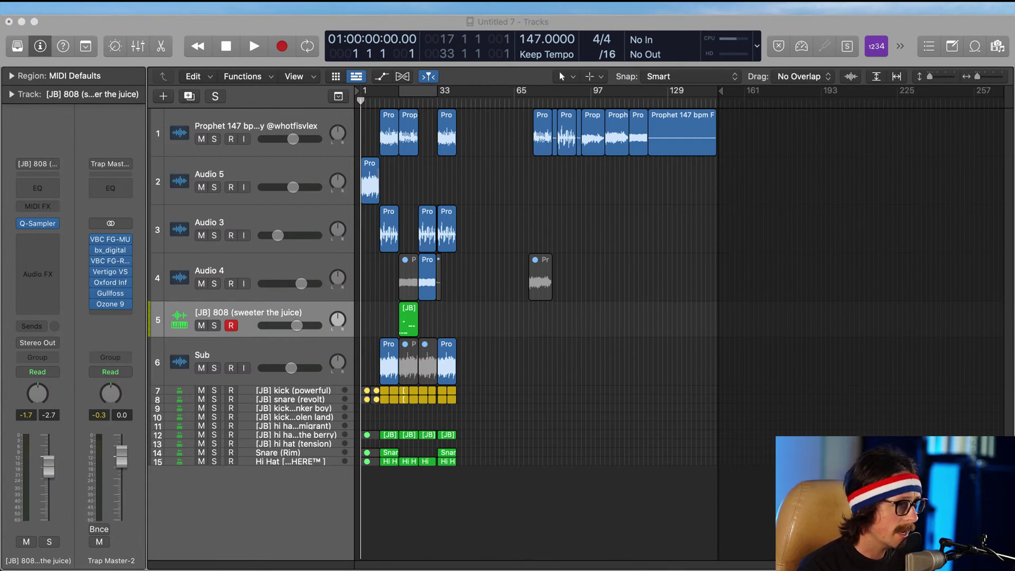
key("super+Tab")
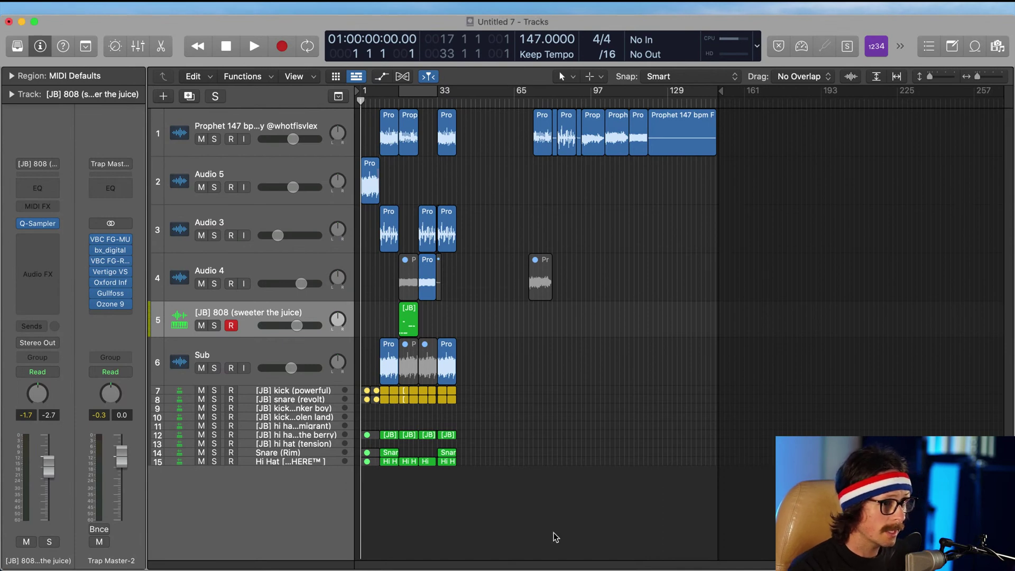
key("super+Tab")
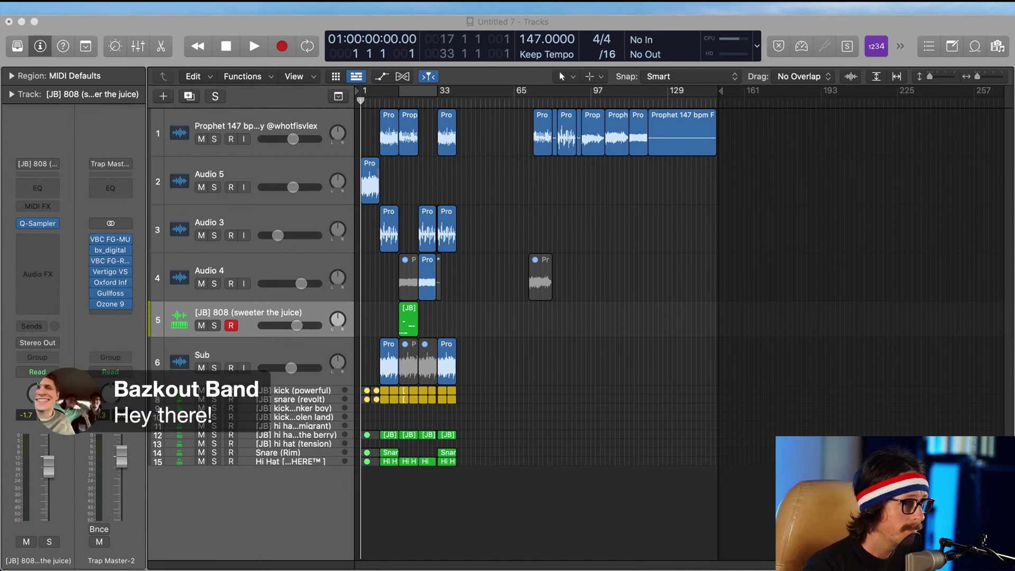
key("super+Tab")
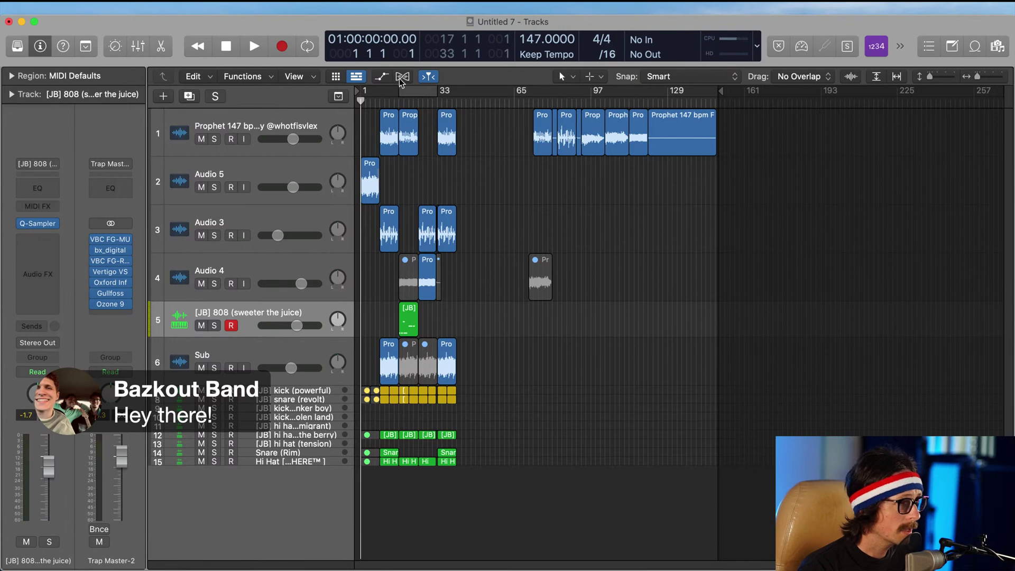
Step: Move the spare Prophet regions and the muted Audio 4 region beyond bar 65 about 64 bars later
left_click_drag(512, 129, 619, 185)
left_click_drag(552, 136, 653, 143)
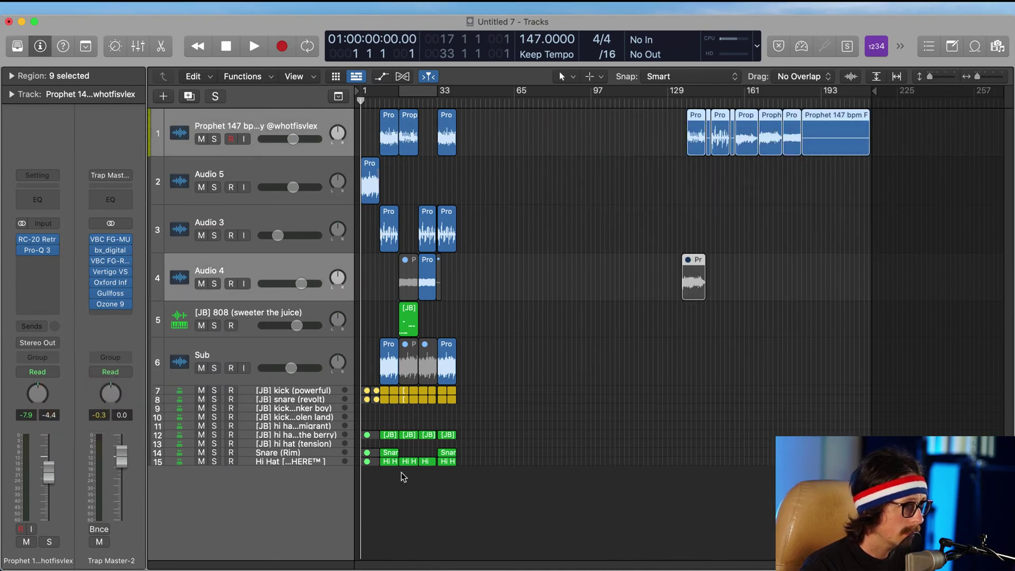
Step: Copy the eight-bar section at bar 33 across its tracks so it repeats at bar 41
left_click_drag(386, 483, 469, 132)
left_click_drag(444, 219, 552, 559)
left_click_drag(606, 232, 594, 238)
left_click(554, 266, "ctrl+alt")
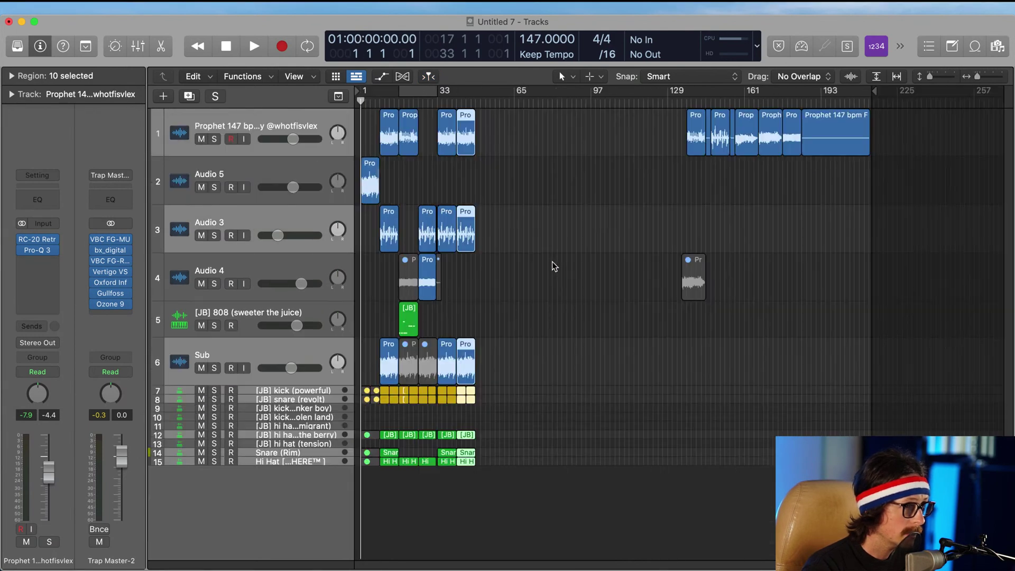
Step: Copy the 808 section in bars 17 to 32, including its drums and melody regions, to bar 49
left_click_drag(435, 482, 482, 139)
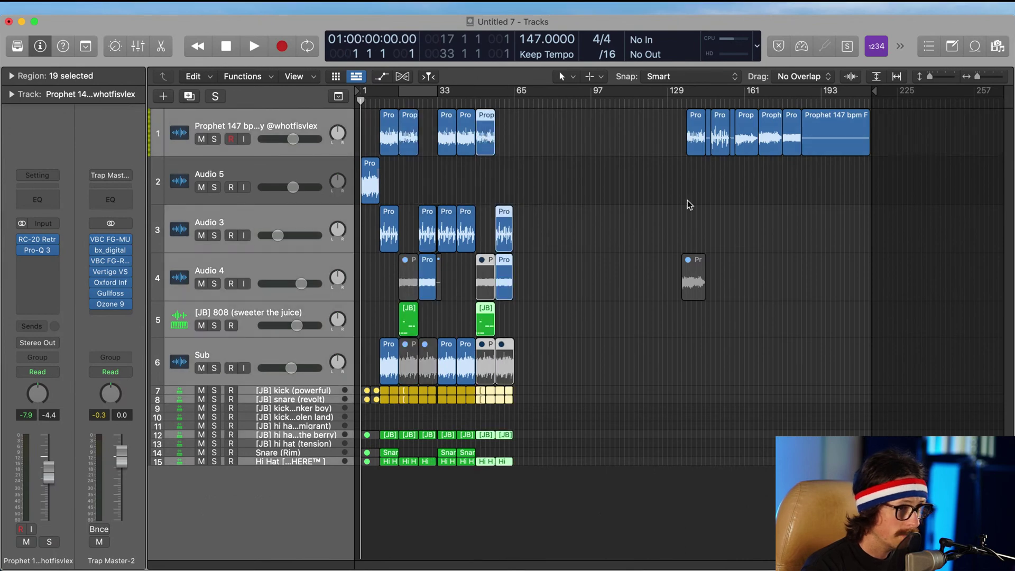
left_click(698, 132)
left_click(752, 144)
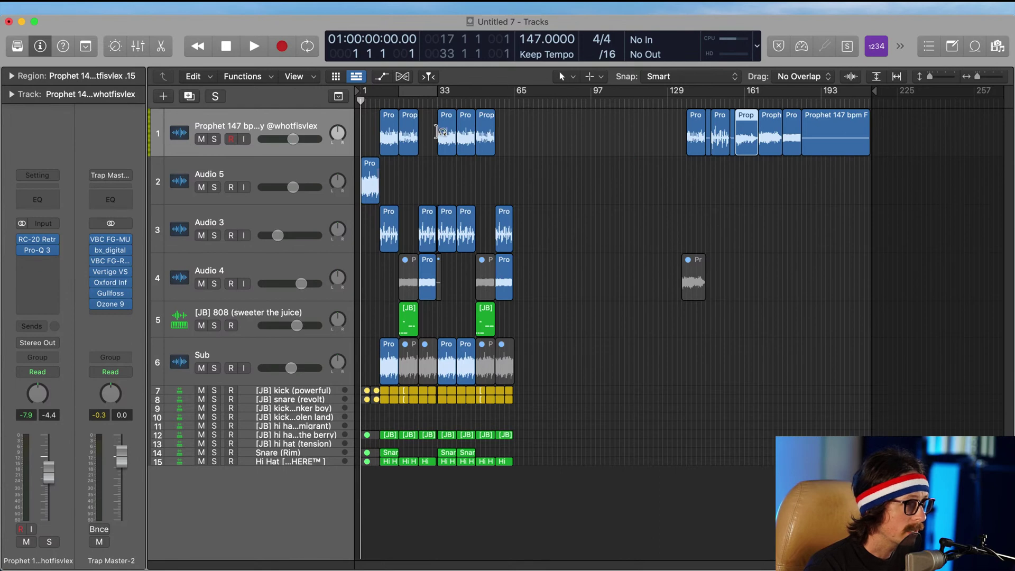
Step: Copy the Audio 5 intro region to bar 65 and check its start against the ends of the preceding regions
left_click_drag(370, 180, 566, 293)
left_click_drag(506, 219, 508, 235)
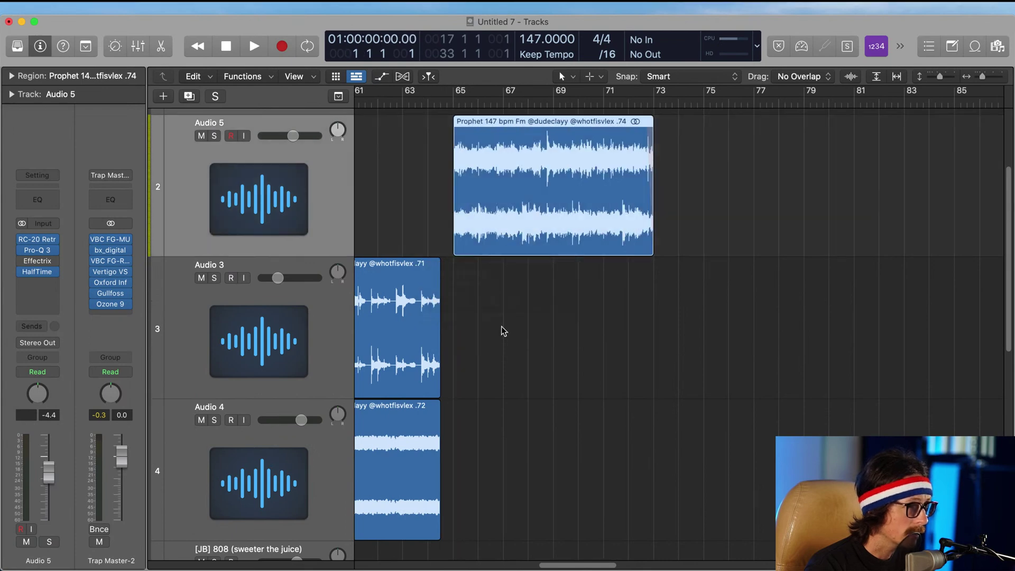
left_click(502, 327, "ctrl+alt")
left_click_drag(446, 150, 587, 522)
left_click_drag(427, 244, 621, 558)
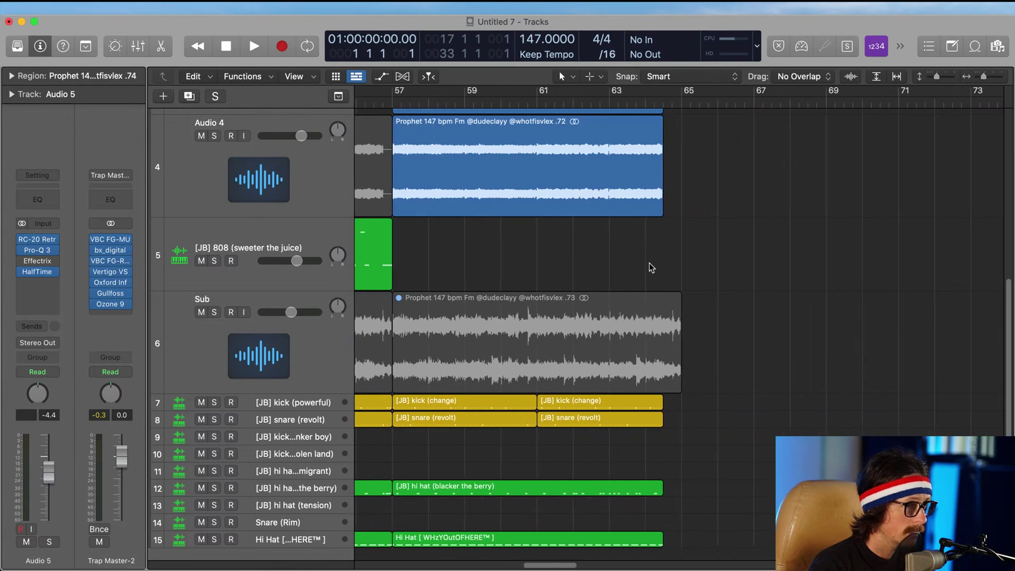
scroll(639, 281, "right", 5)
scroll(640, 282, "up", 3)
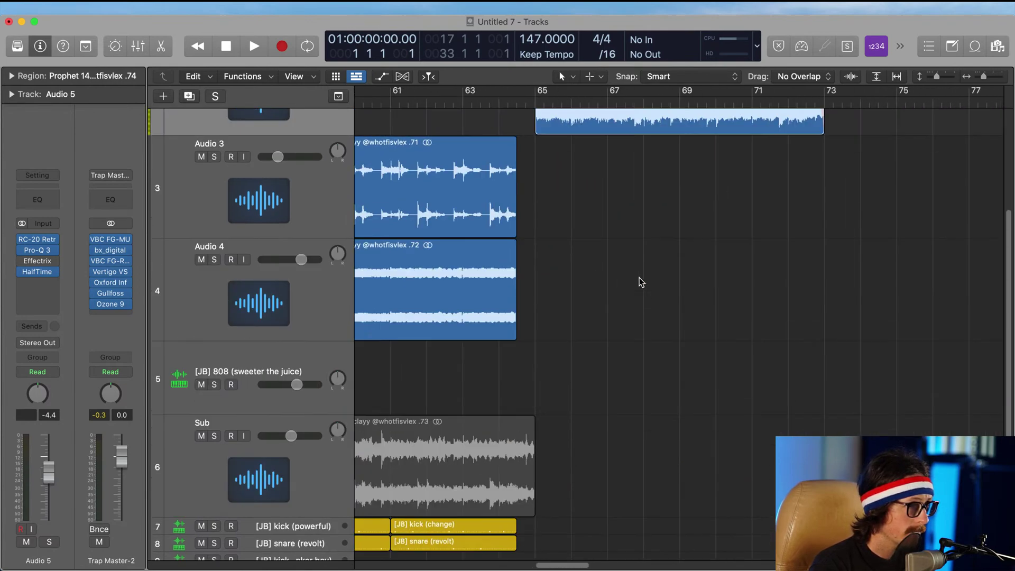
scroll(634, 281, "up", 4)
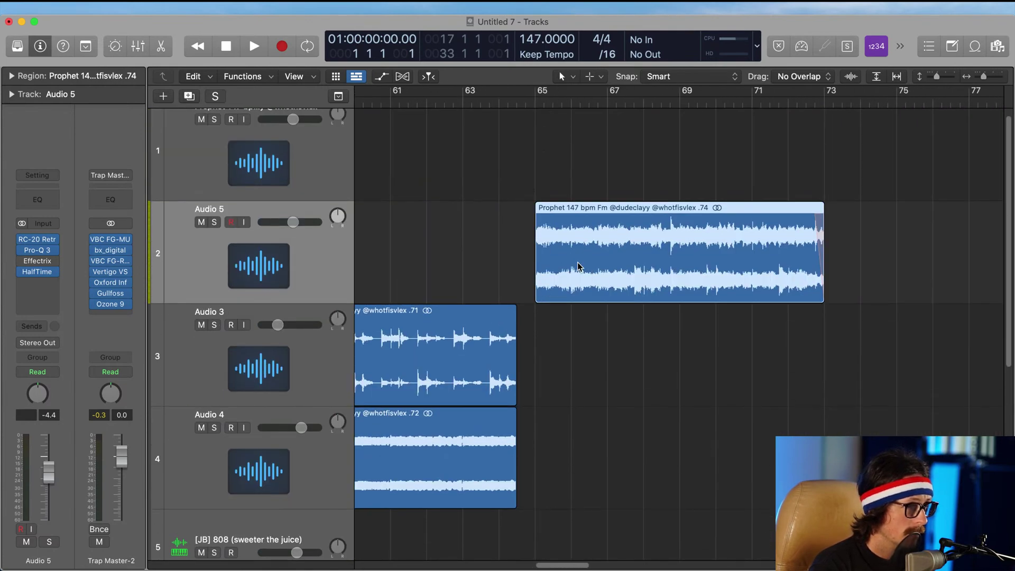
key("z")
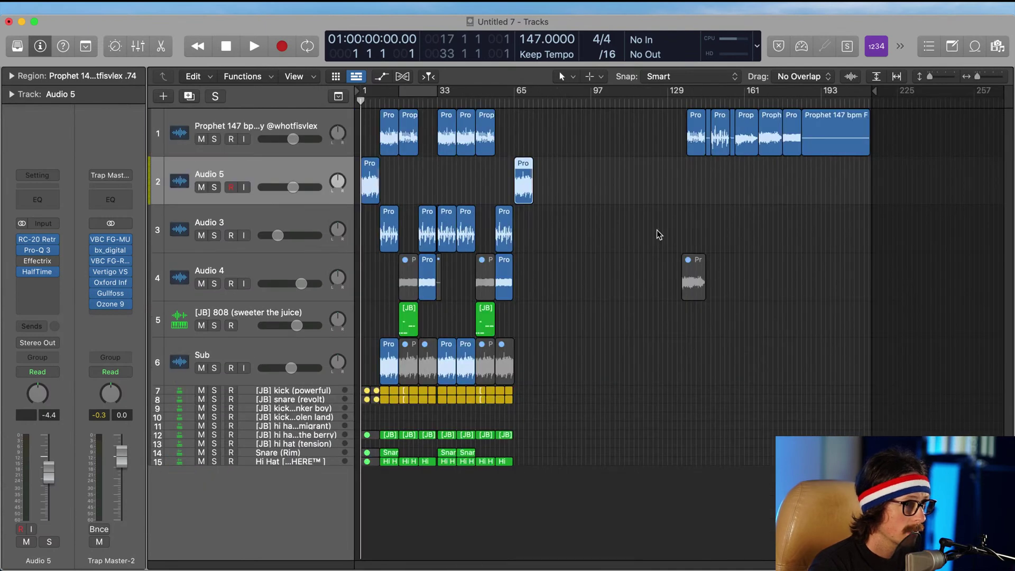
Step: Copy the melody, sub and drum regions from bars 33 to 48 to bar 73, leaving out the muted slivers before bar 33
left_click_drag(438, 479, 466, 124)
left_click_drag(416, 156, 471, 398)
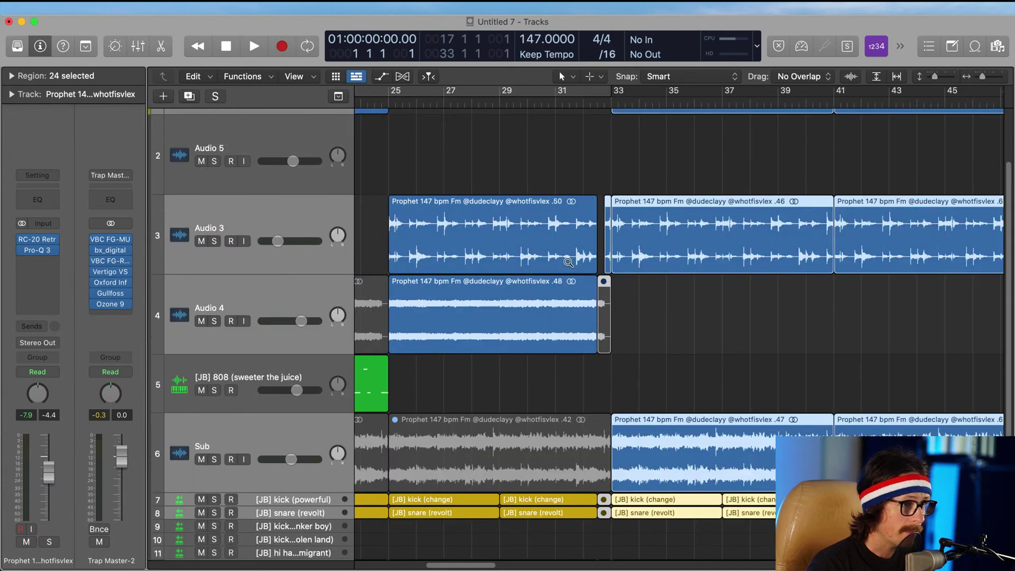
left_click(609, 336, "shift")
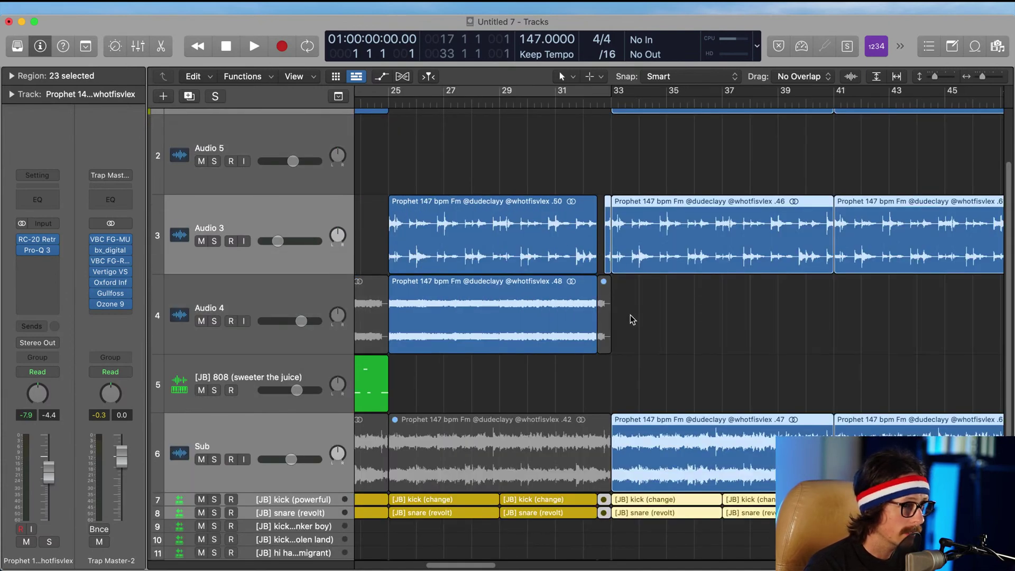
left_click(603, 500, "shift")
left_click(603, 513, "shift")
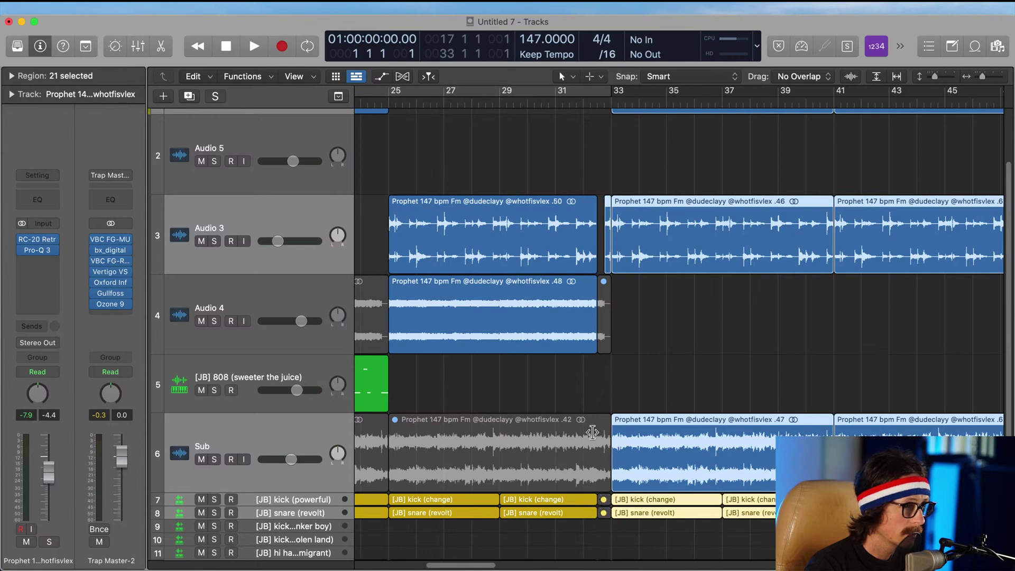
left_click(544, 321, "ctrl+alt")
left_click_drag(450, 236, 546, 239)
left_click_drag(512, 137, 603, 374)
left_click_drag(462, 200, 525, 295)
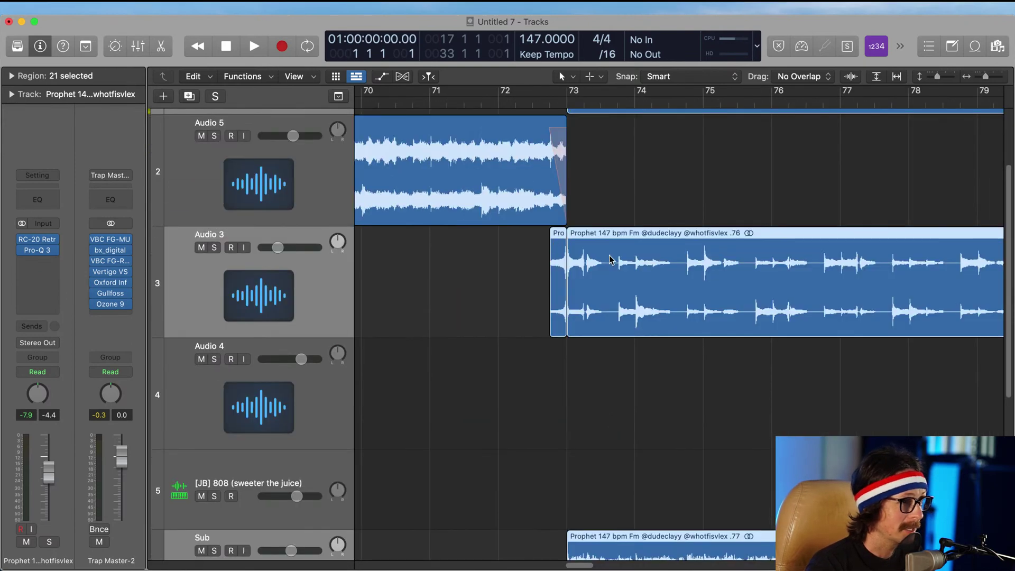
Step: Delete the short leftover Audio 3 region just before bar 73 and place the playhead at bar 88
left_click(528, 336)
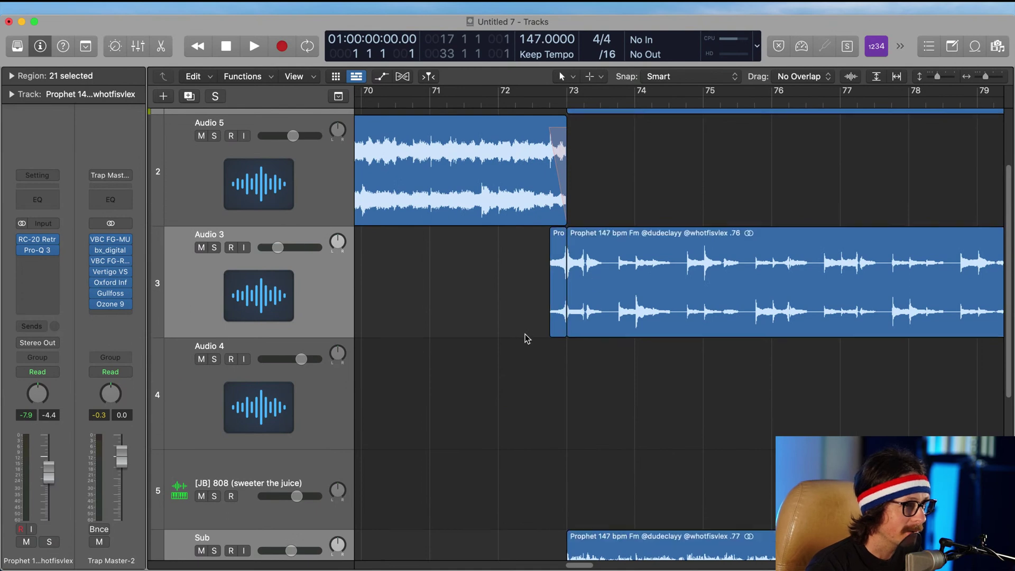
left_click(562, 287)
key("Delete")
scroll(549, 440, "down", 2)
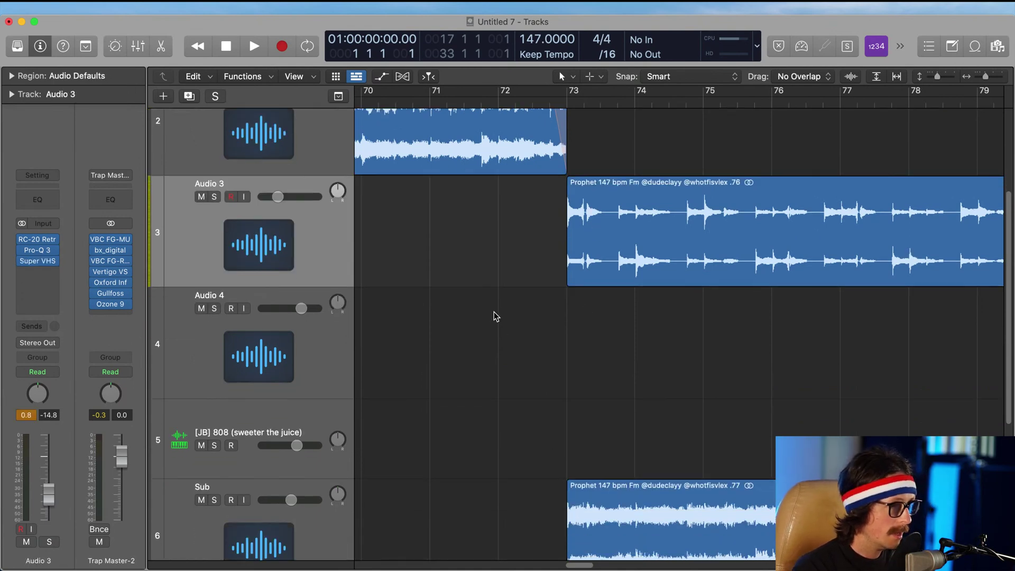
left_click(496, 312, "ctrl+alt")
left_click(561, 343, "ctrl+alt")
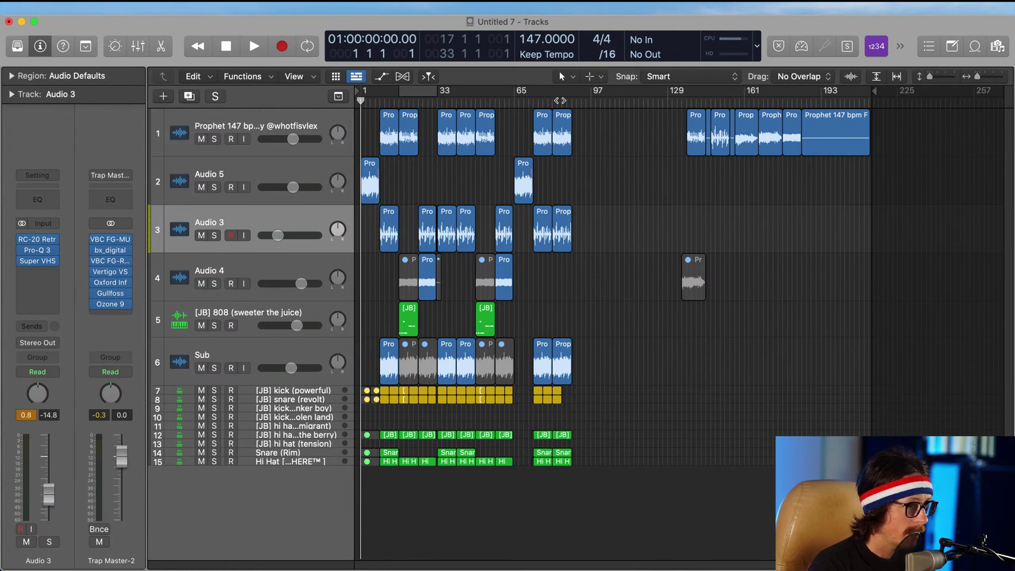
left_click(562, 99)
left_click(570, 101)
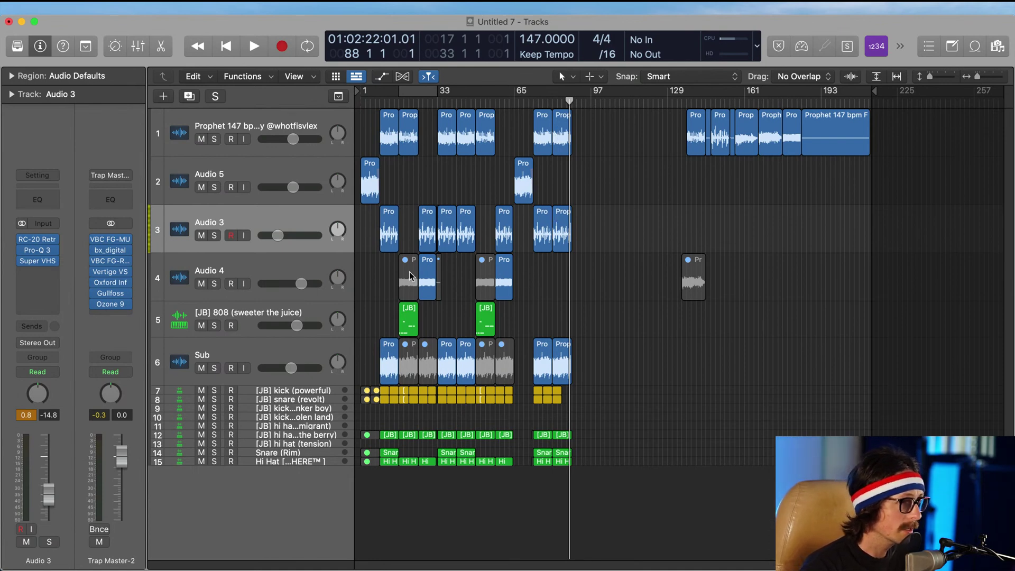
Step: Return the playhead to the start of the project
key("Return")
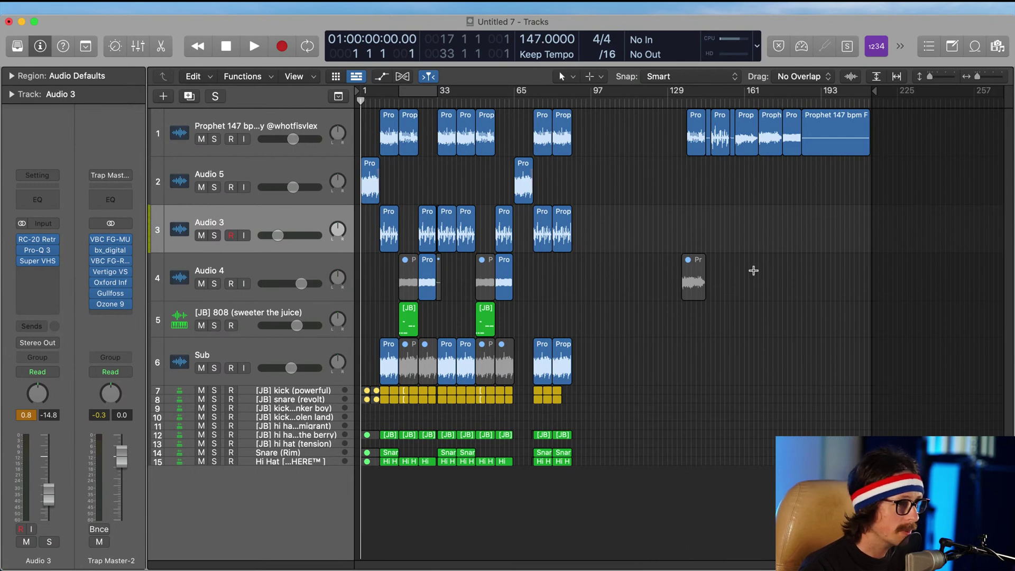
key("super+Tab")
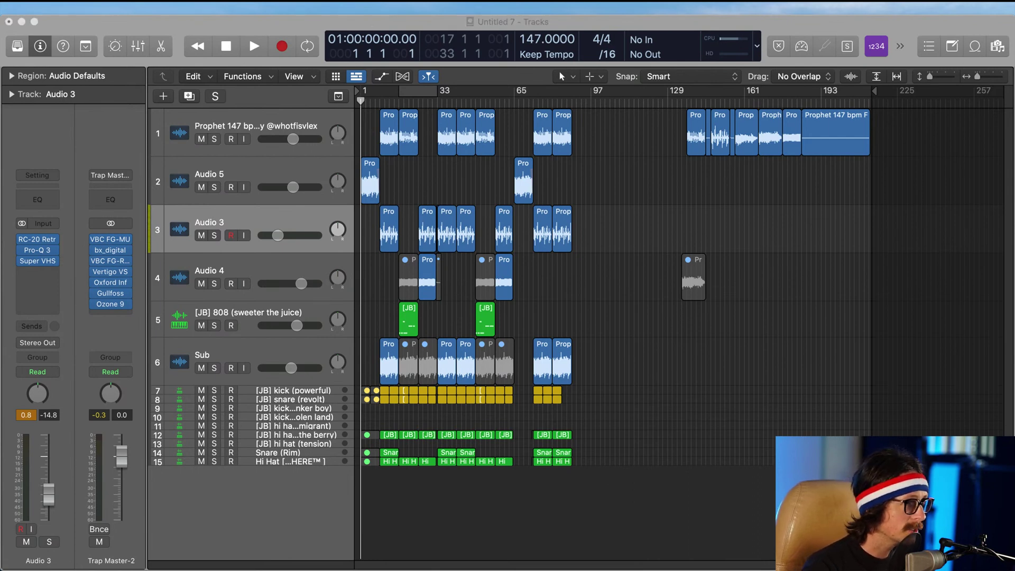
key("super+Tab")
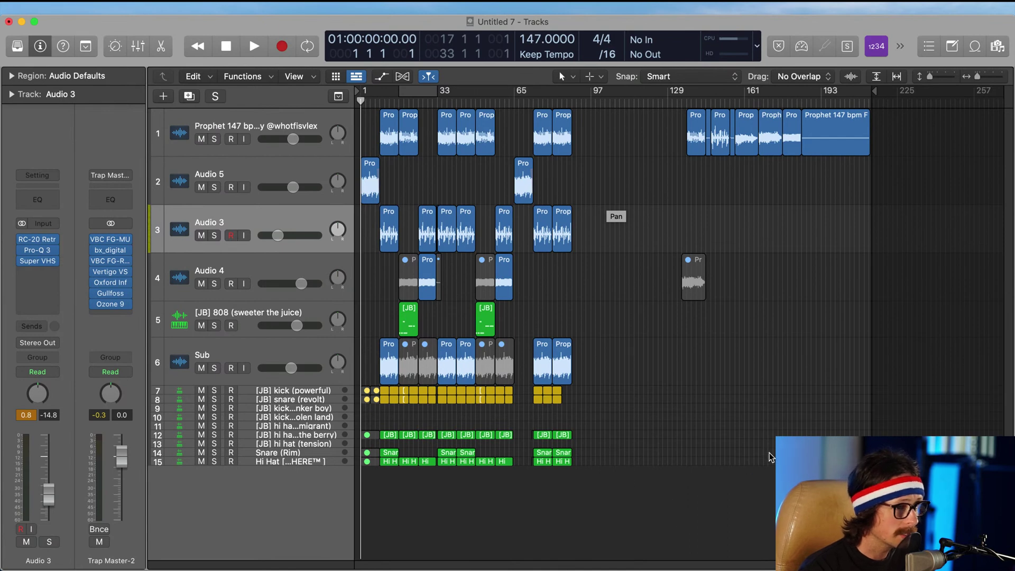
Step: Duplicate the snare (revolt) track and place copies of two snare regions on it from bar 65 to bar 73
left_click_drag(465, 341, 642, 556)
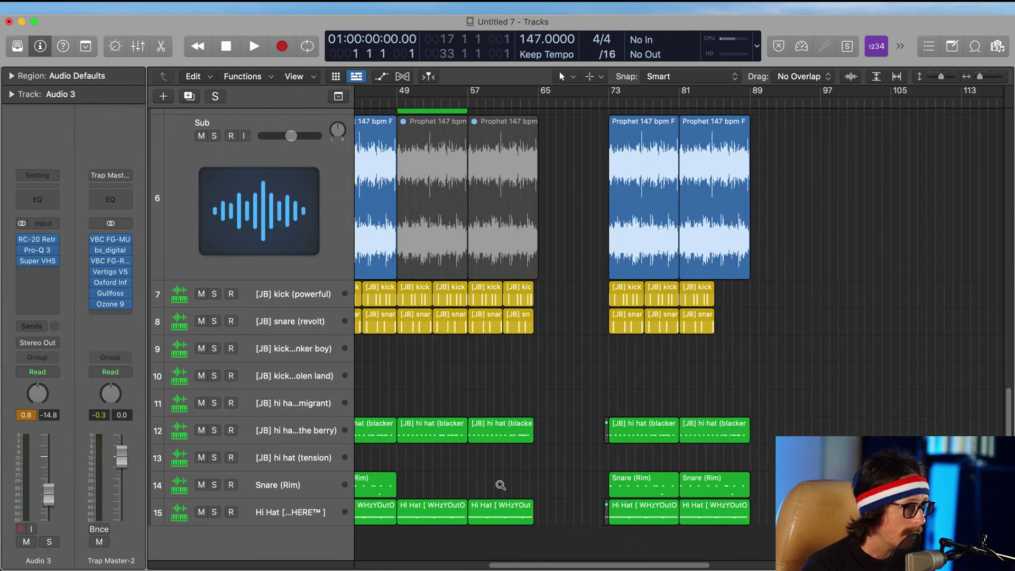
scroll(485, 461, "left", 5)
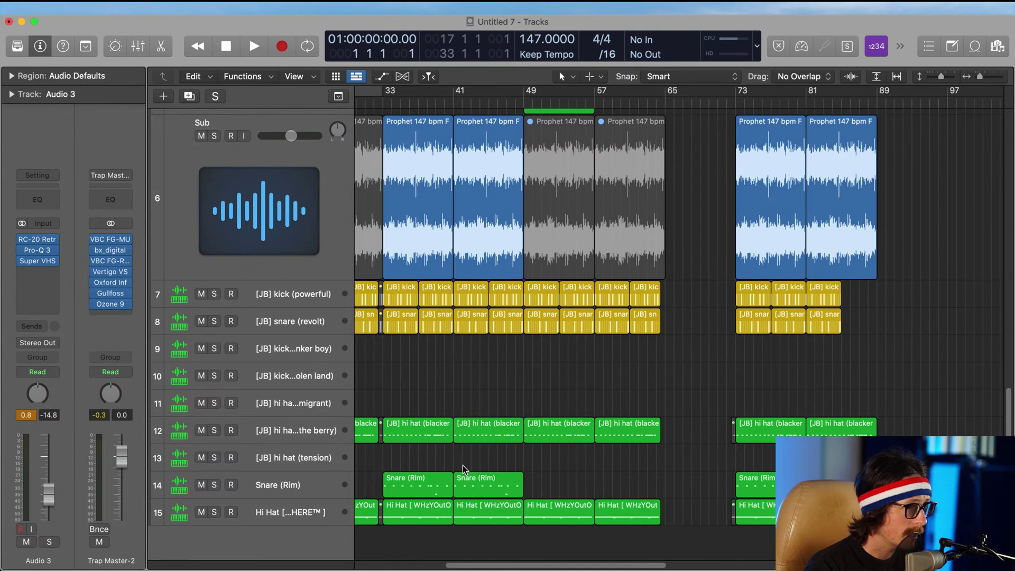
left_click(453, 468, "ctrl+alt")
scroll(454, 470, "left", 2)
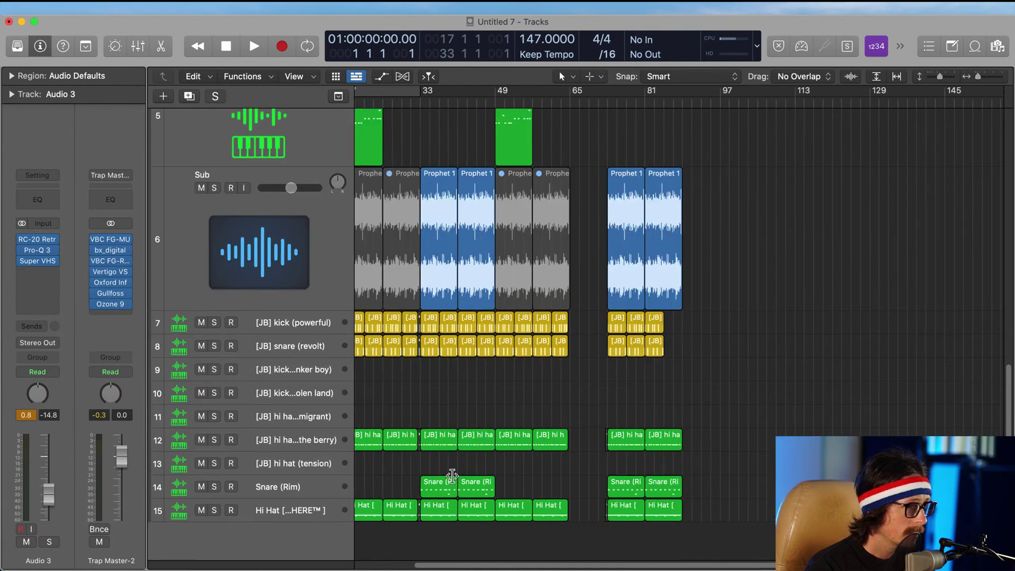
left_click(303, 341)
key("super+d")
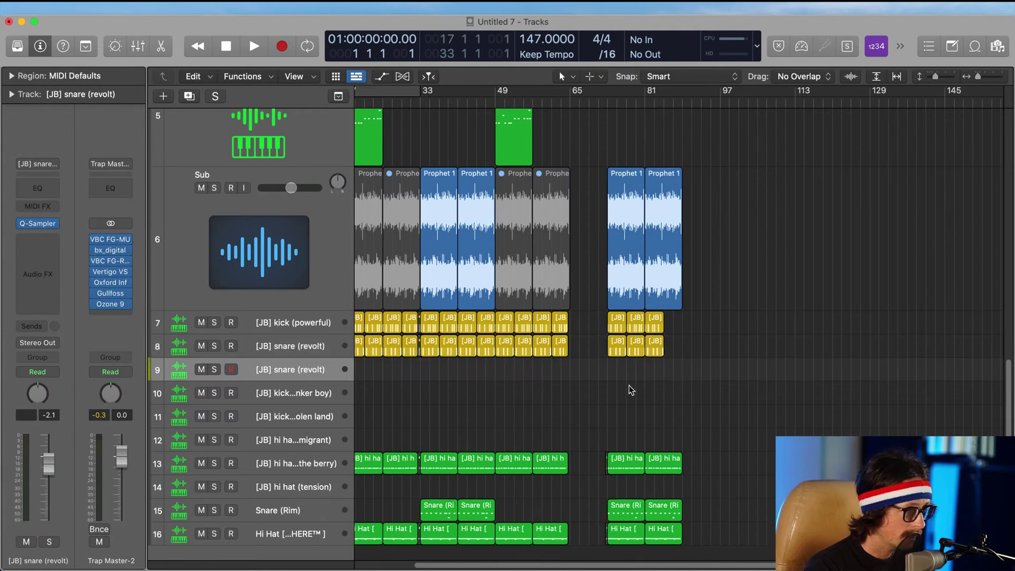
left_click_drag(506, 371, 580, 381)
scroll(581, 431, "down", 1)
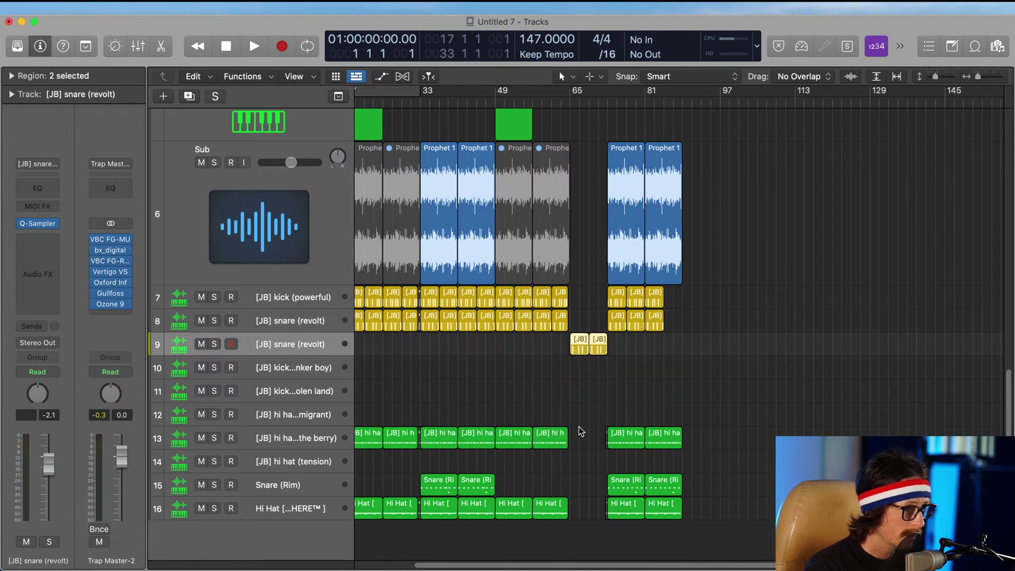
Step: Duplicate the kick (powerful) track and copy two regions from the original kick track to bar 65
scroll(582, 431, "down", 4)
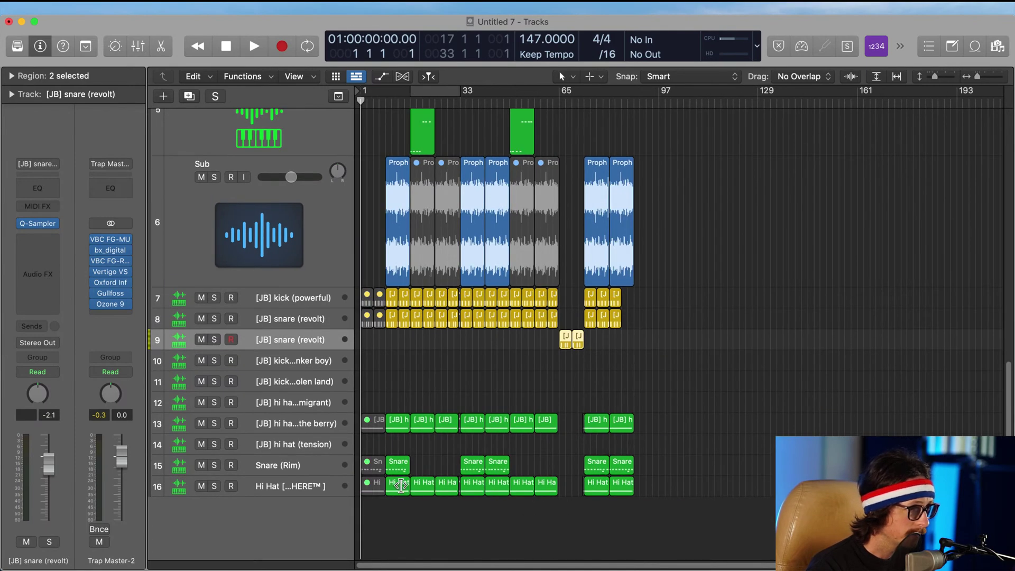
left_click(294, 299)
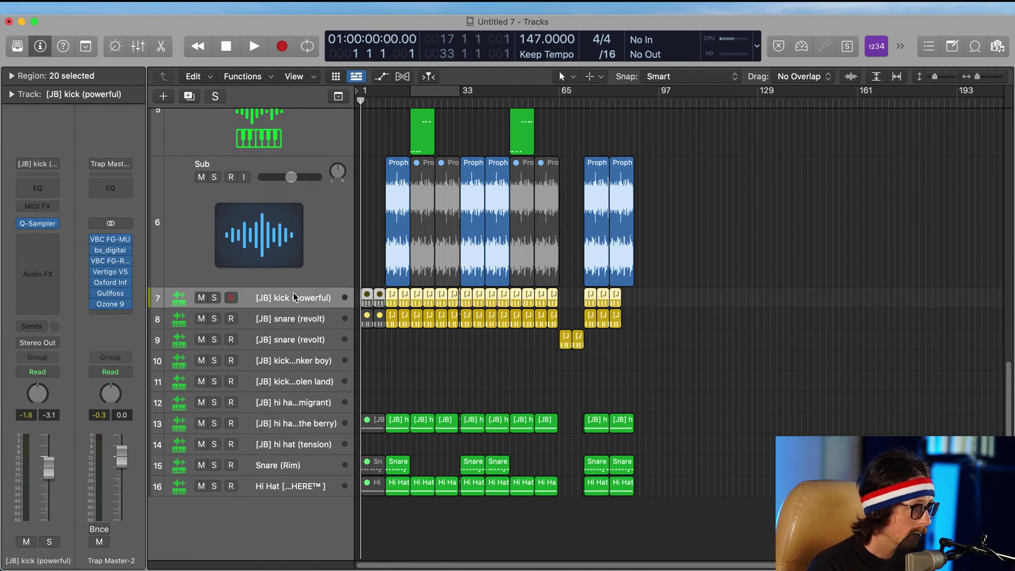
key("super+d")
left_click_drag(515, 286, 729, 428)
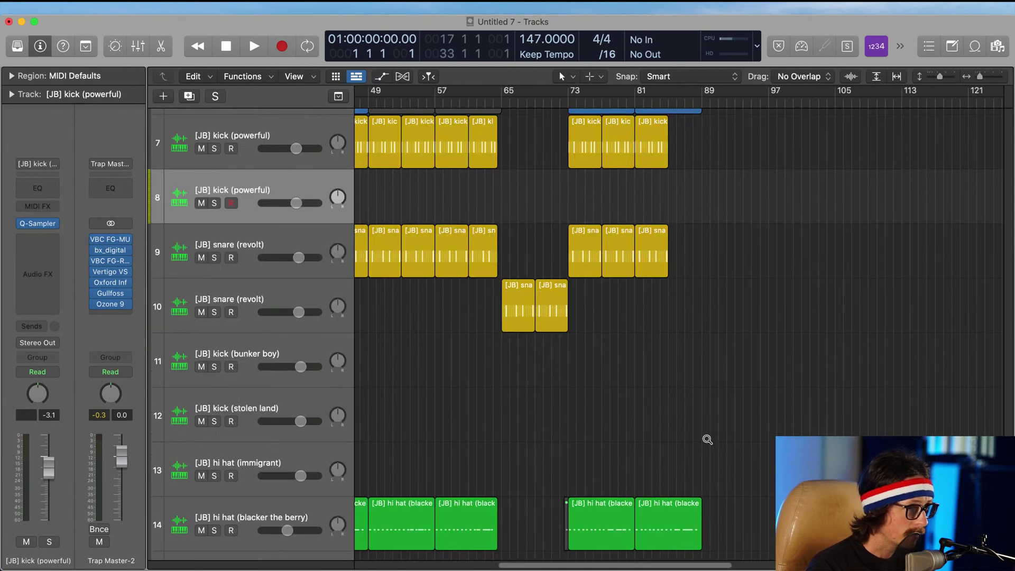
left_click(412, 149)
left_click(447, 149, "shift")
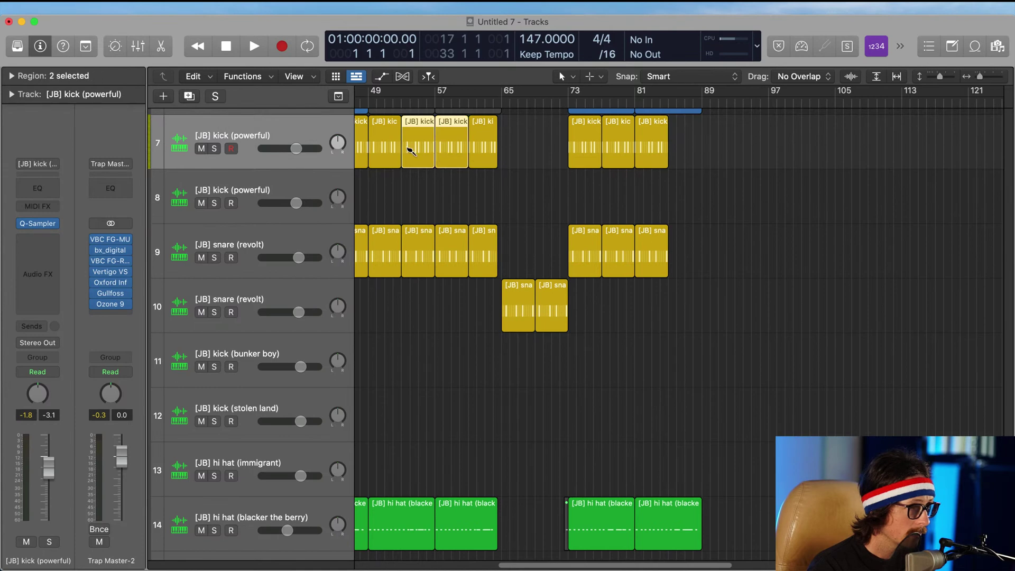
left_click_drag(415, 151, 516, 153)
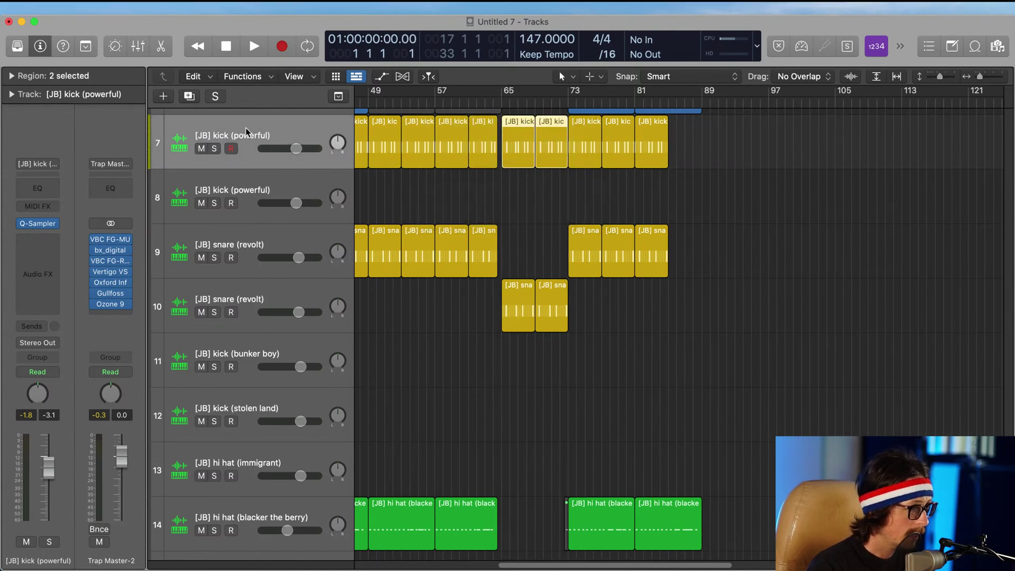
Step: Duplicate the kick (powerful) track once more and move the two kick regions at bar 65 onto a duplicate track
key("super+d")
left_click_drag(511, 193, 525, 249)
key("Return")
Step: Delete the empty kick (powerful) duplicate and place the remaining one directly above the duplicated snare (revolt) track
left_click(257, 181)
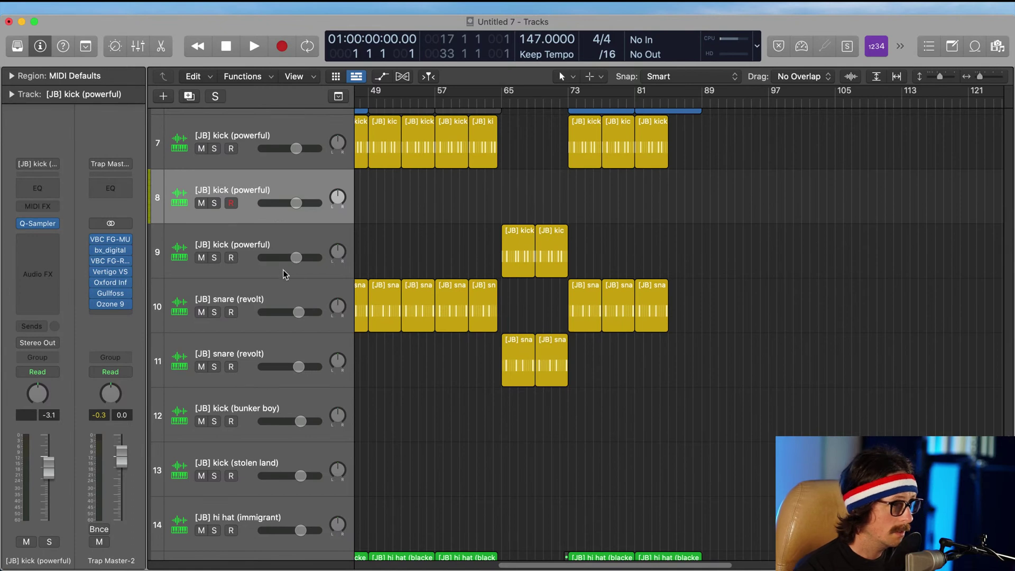
key("super+BackSpace")
left_click_drag(244, 192, 236, 269)
Step: Route the outputs of the duplicated kick (powerful) and snare (revolt) tracks to Bus 1 in the mixer
left_click(252, 319)
left_click(256, 244, "shift")
key("x")
scroll(550, 350, "right", 2)
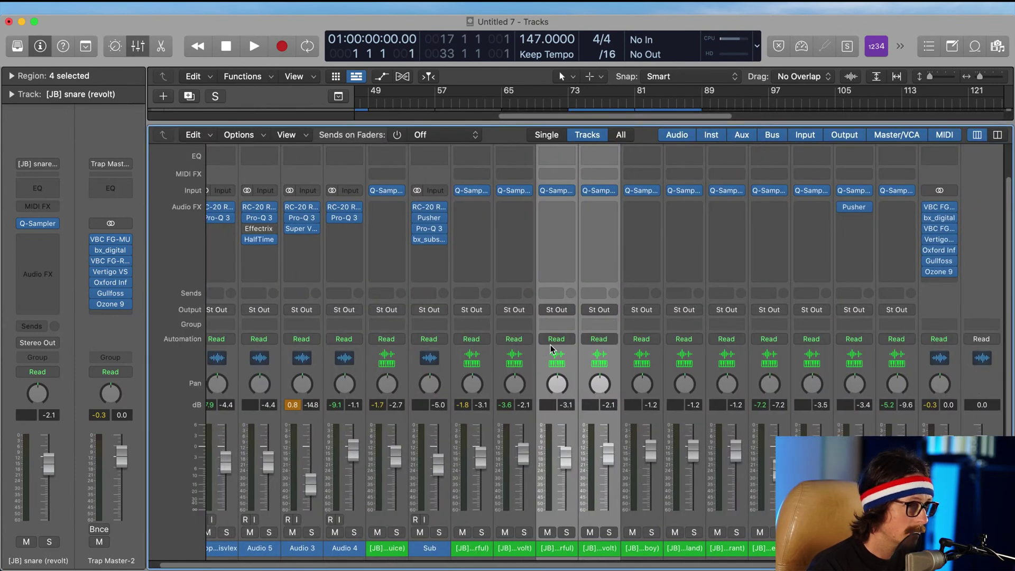
left_click(557, 309)
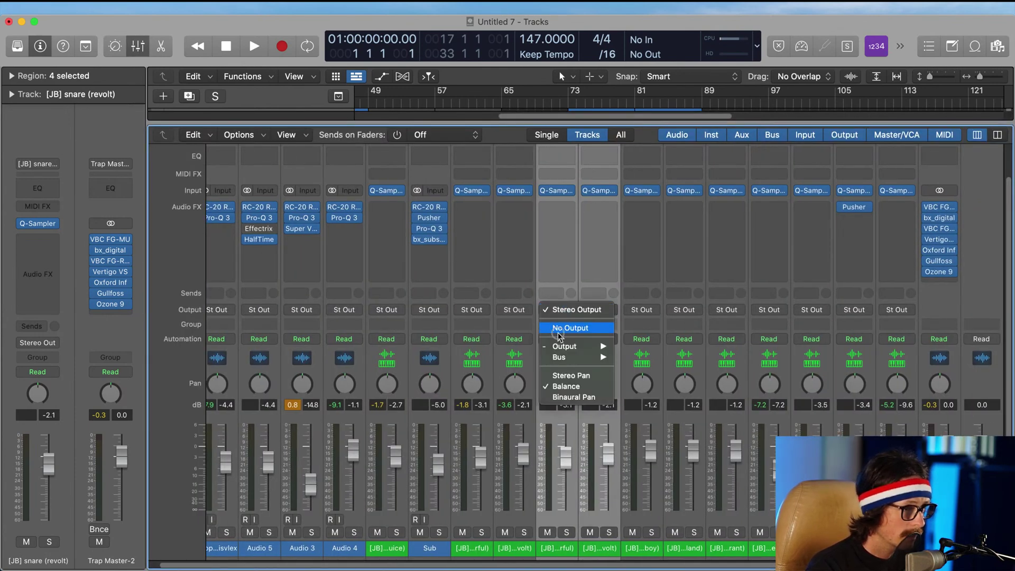
mouse_move(577, 363)
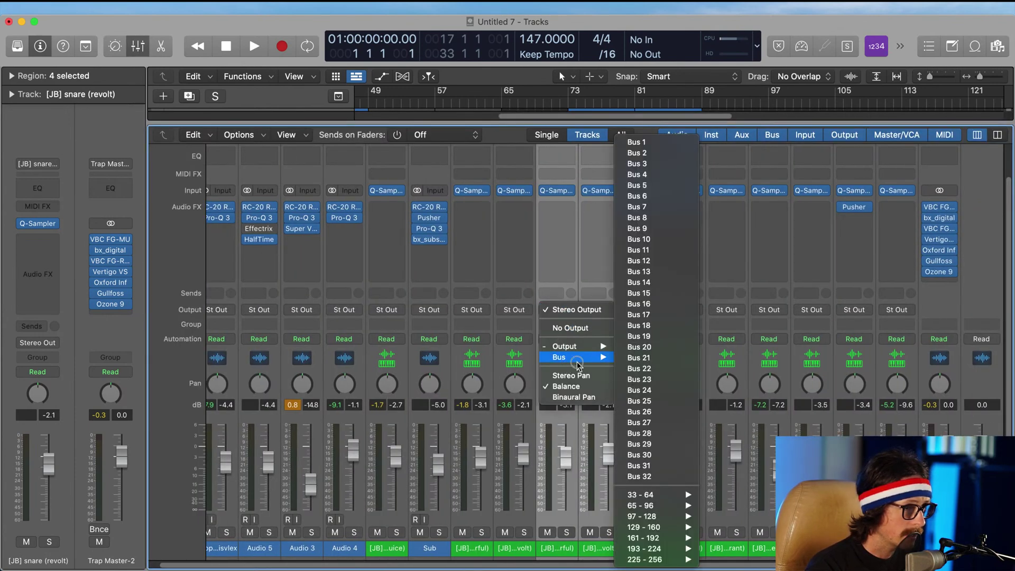
left_click(654, 143)
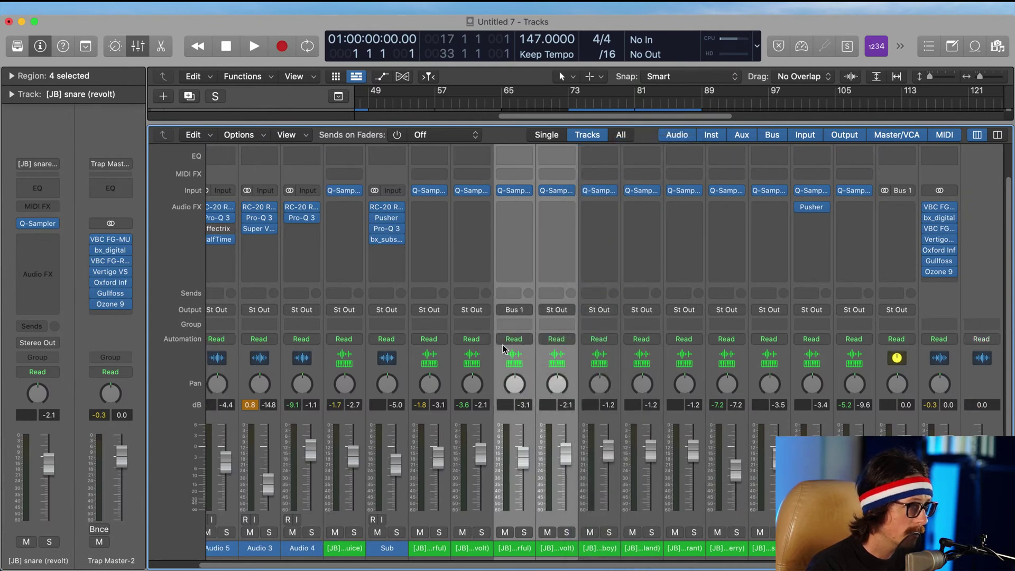
left_click(558, 309)
mouse_move(570, 361)
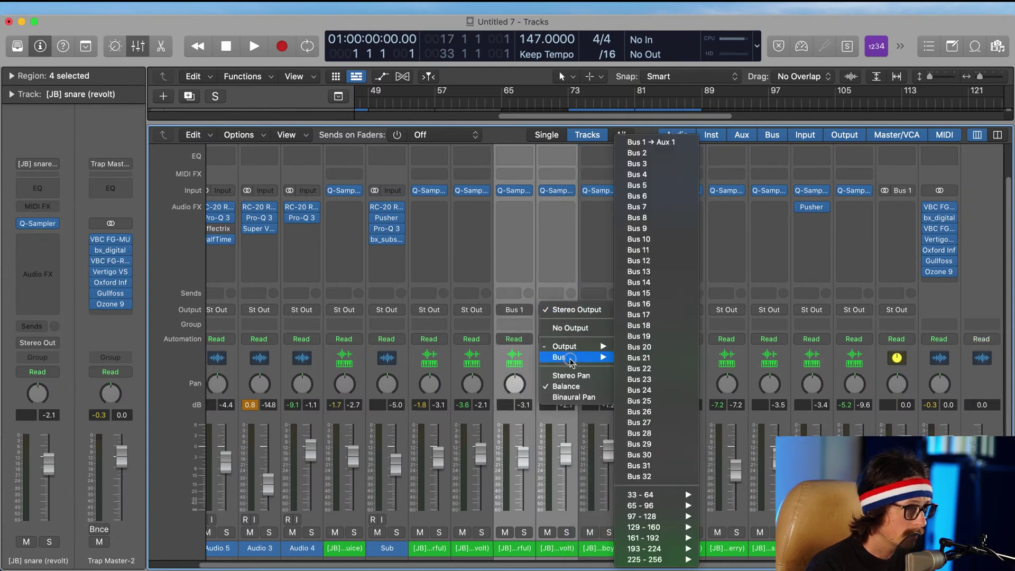
left_click(656, 143)
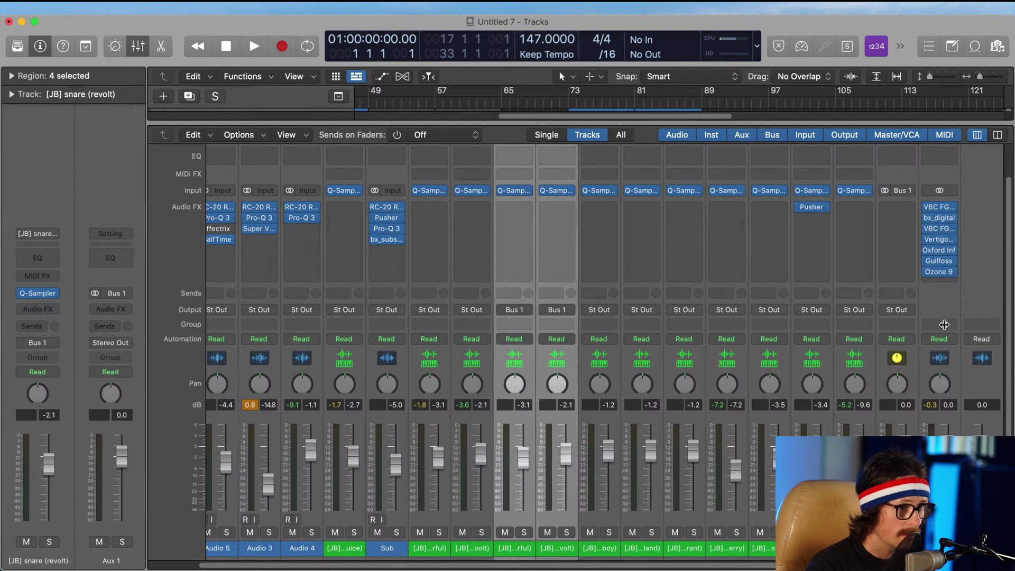
Step: Insert the Soundtoys FilterFreak1 effect on the Bus 1 aux channel
left_click(897, 207)
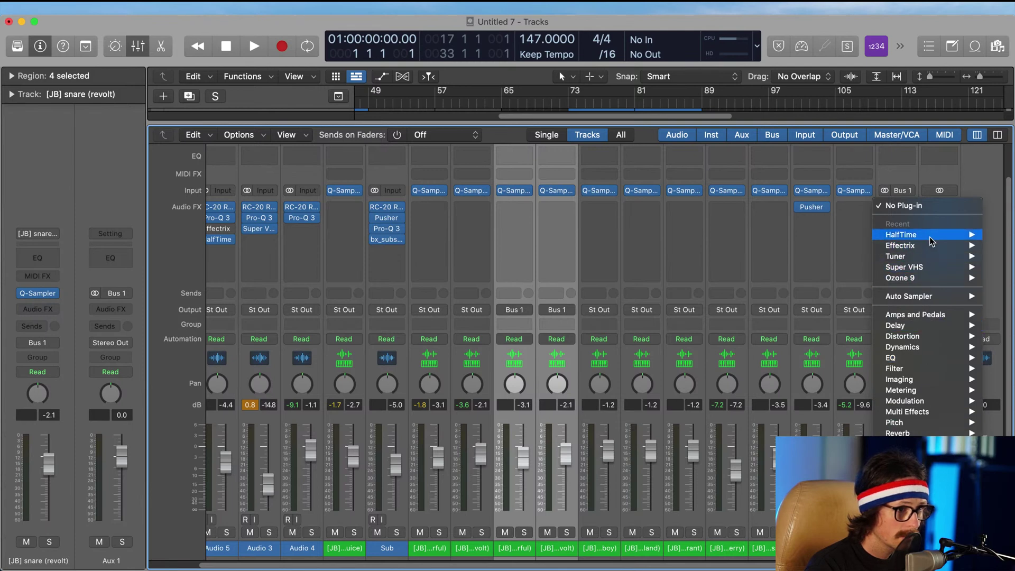
mouse_move(904, 473)
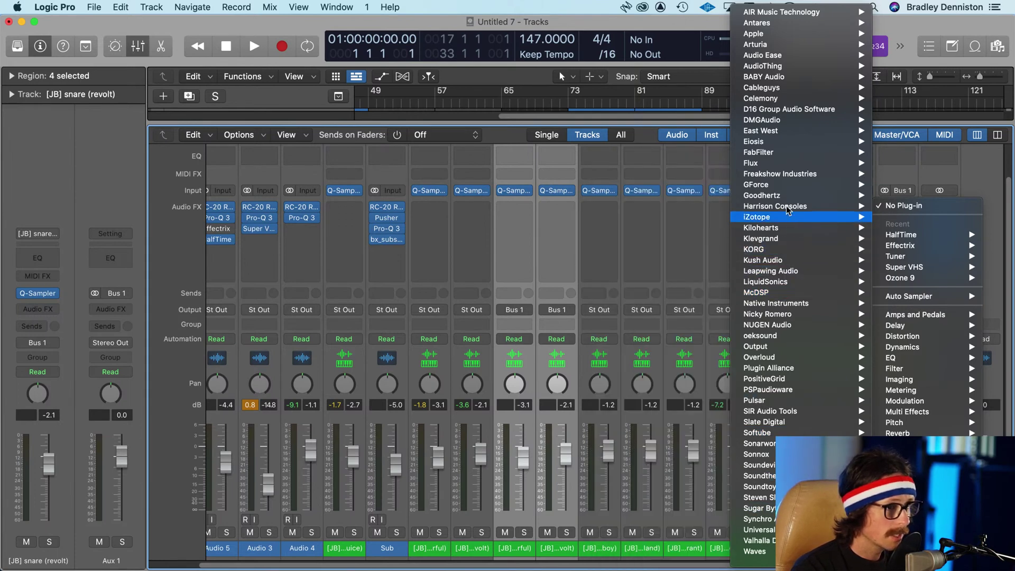
mouse_move(762, 443)
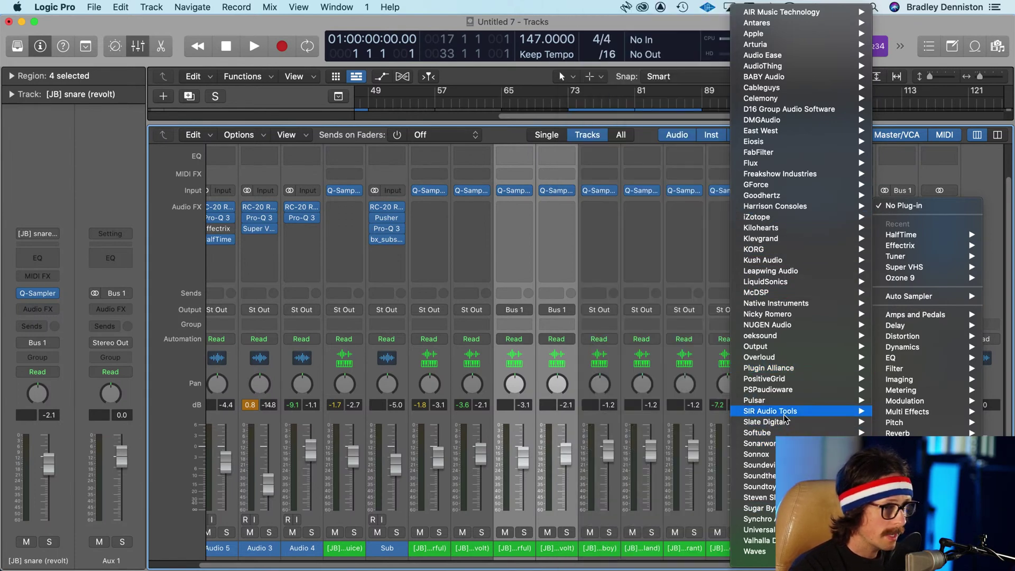
mouse_move(760, 475)
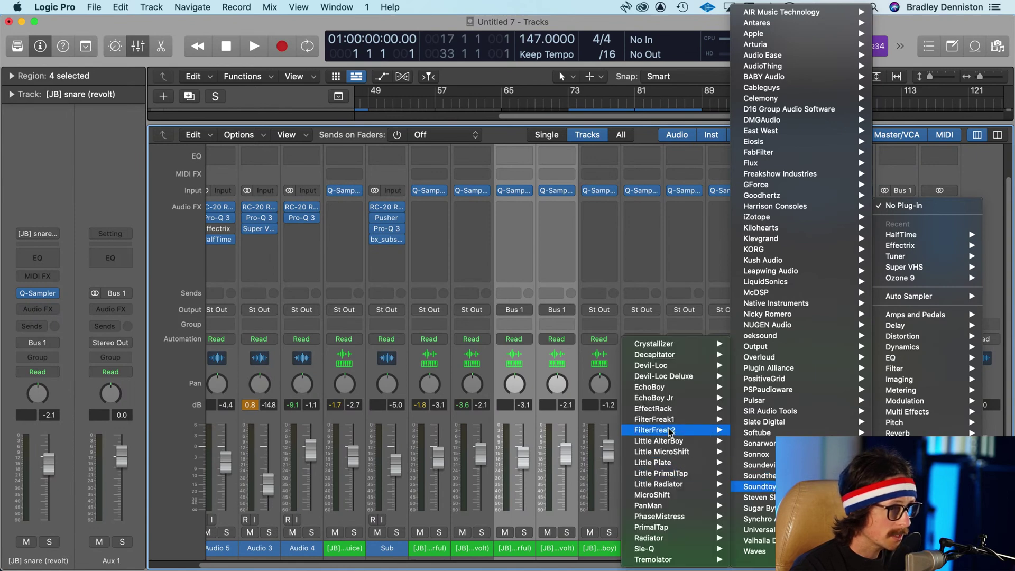
left_click(668, 423)
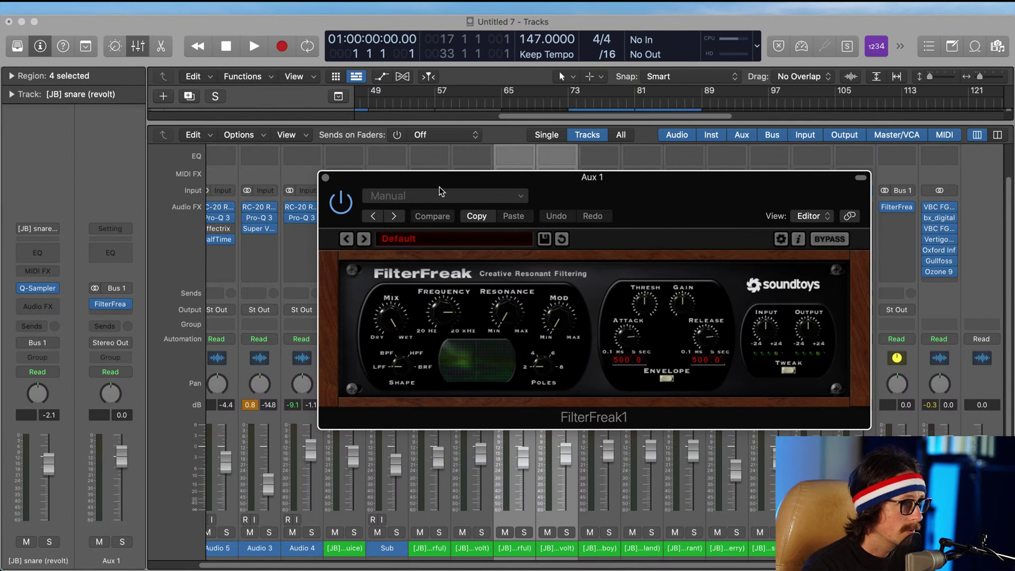
Step: Load the Flange Filter preset from the Effects category in FilterFreak1
left_click(465, 239)
mouse_move(457, 239)
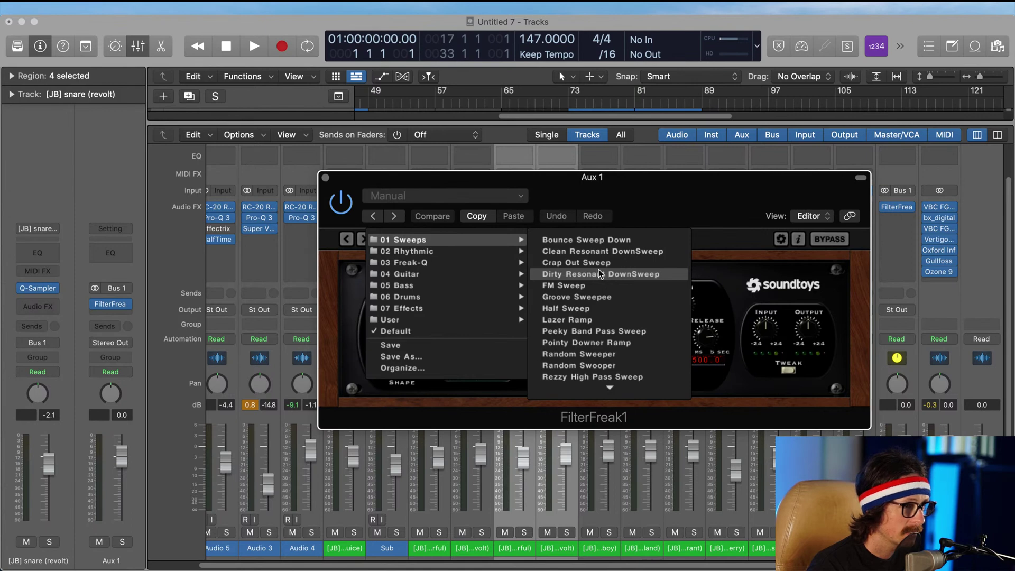
mouse_move(446, 286)
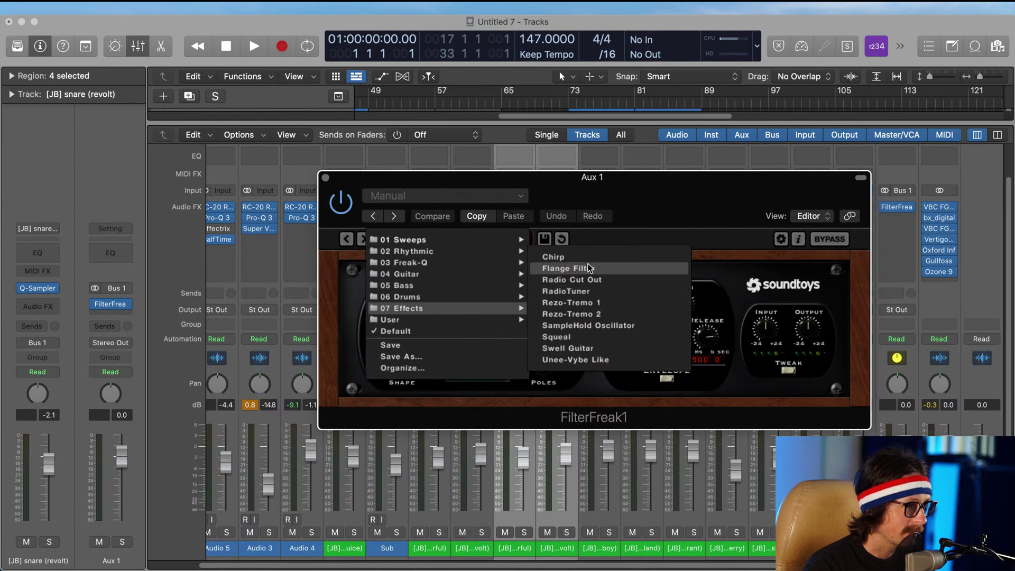
left_click(589, 268)
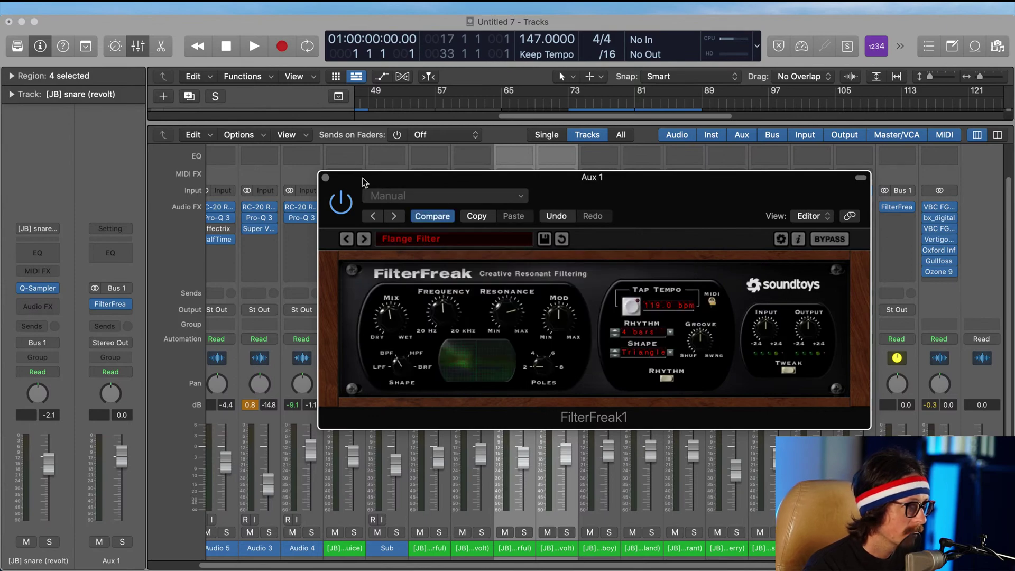
Step: Close the mixer, set the cycle range to bars 65 to 73 and play the filtered kick and snare section
left_click_drag(364, 183, 364, 363)
key("x")
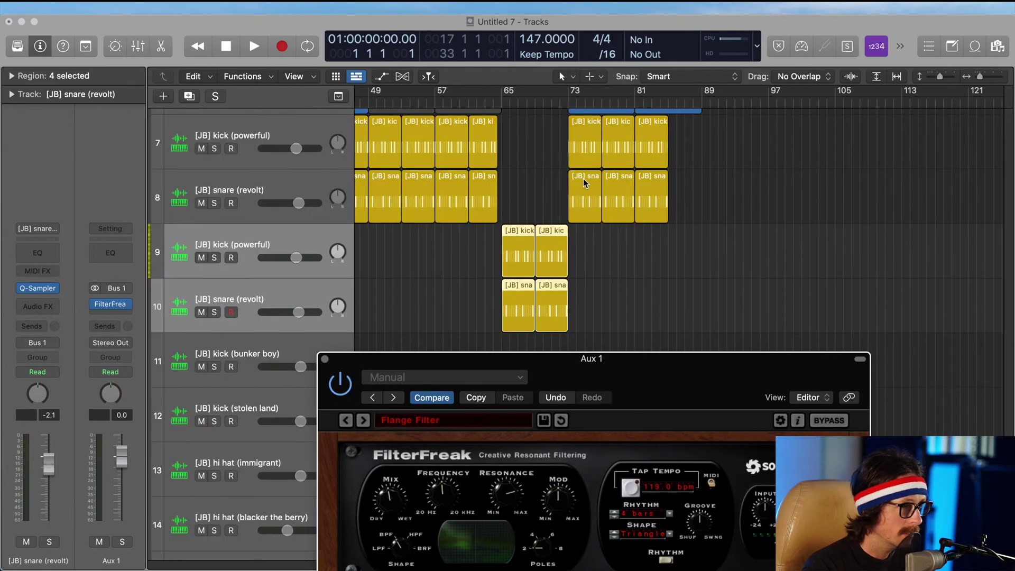
left_click_drag(503, 91, 568, 92)
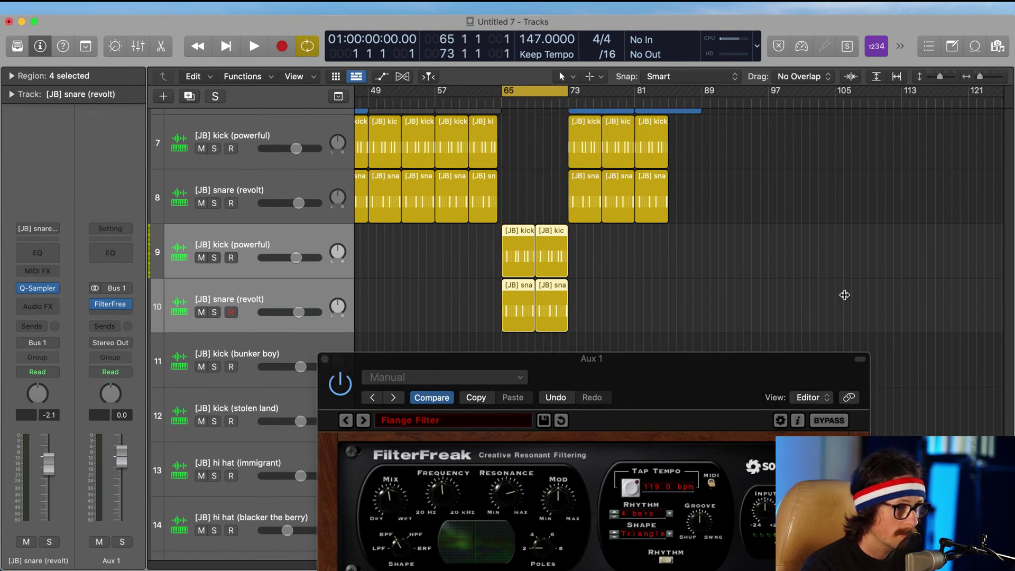
key("super+w")
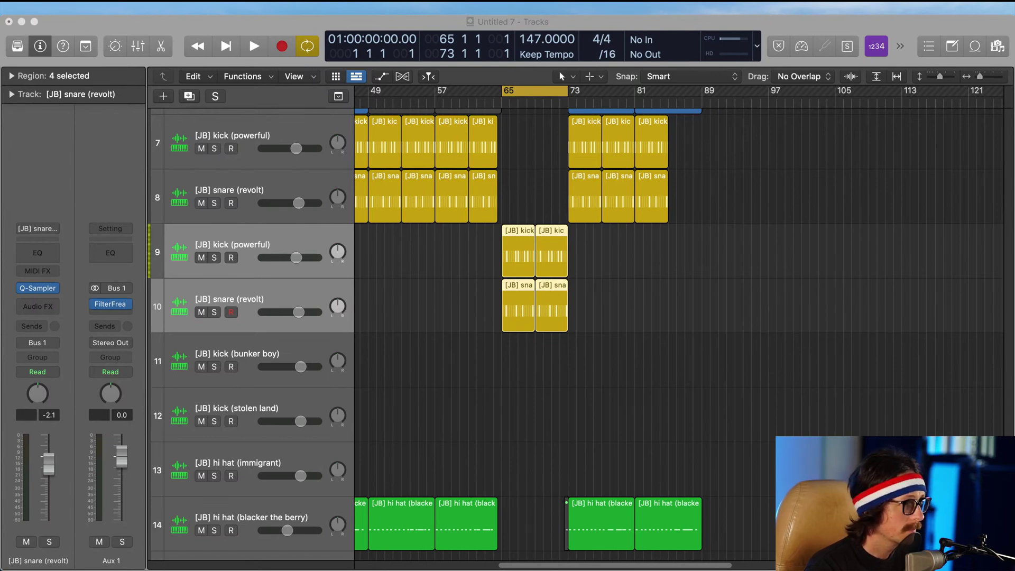
left_click(445, 145)
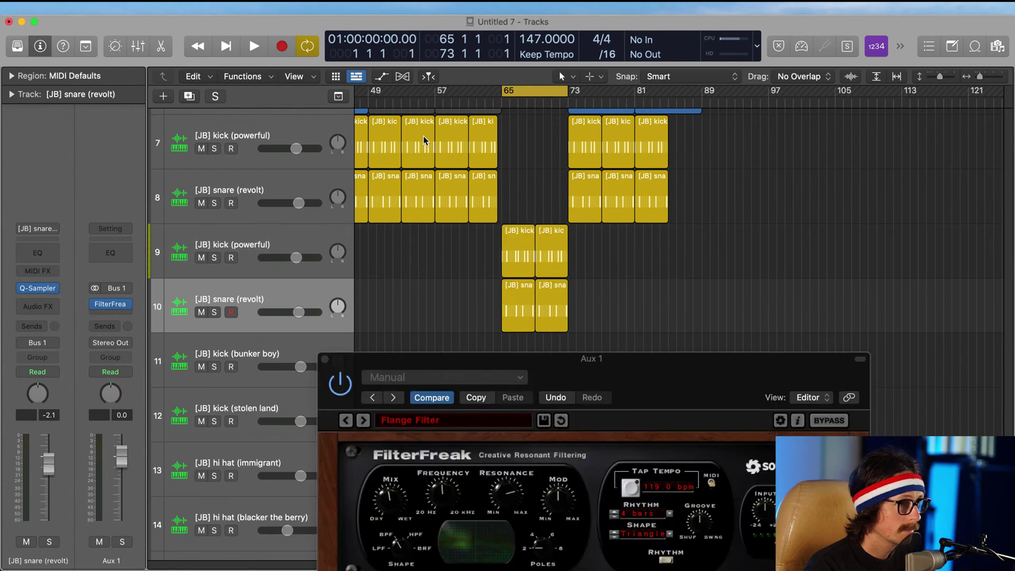
key("space")
Step: Audition other FilterFreak1 presets during playback and load Bounce Sweep Down from the Sweeps category
left_click_drag(659, 388, 623, 167)
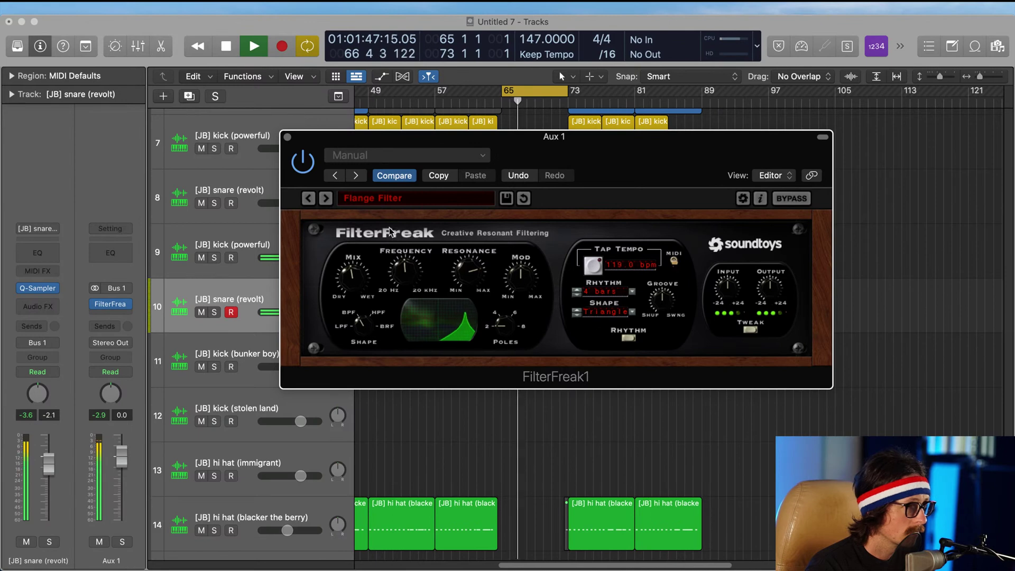
left_click(328, 199)
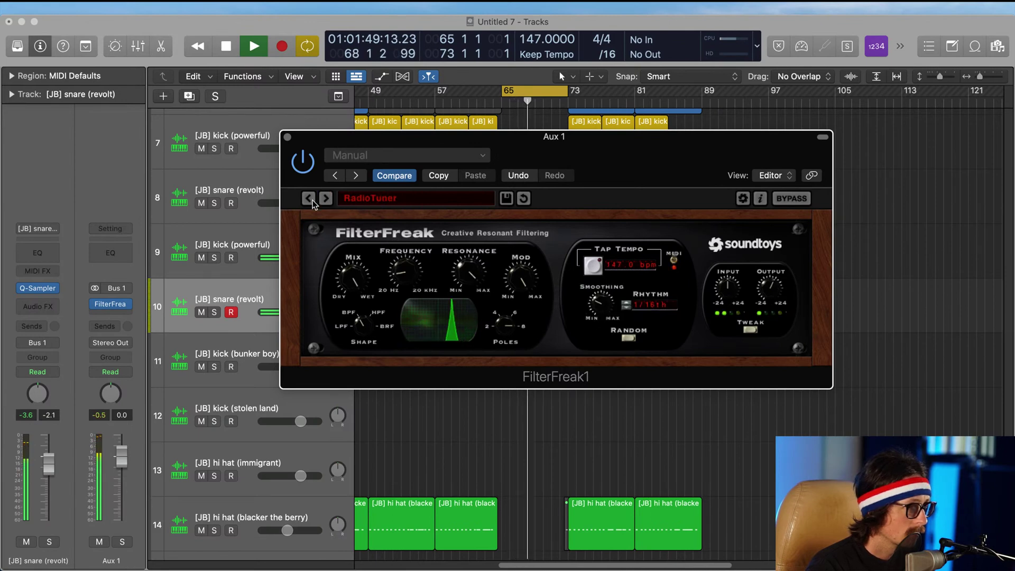
left_click(369, 198)
left_click(534, 200)
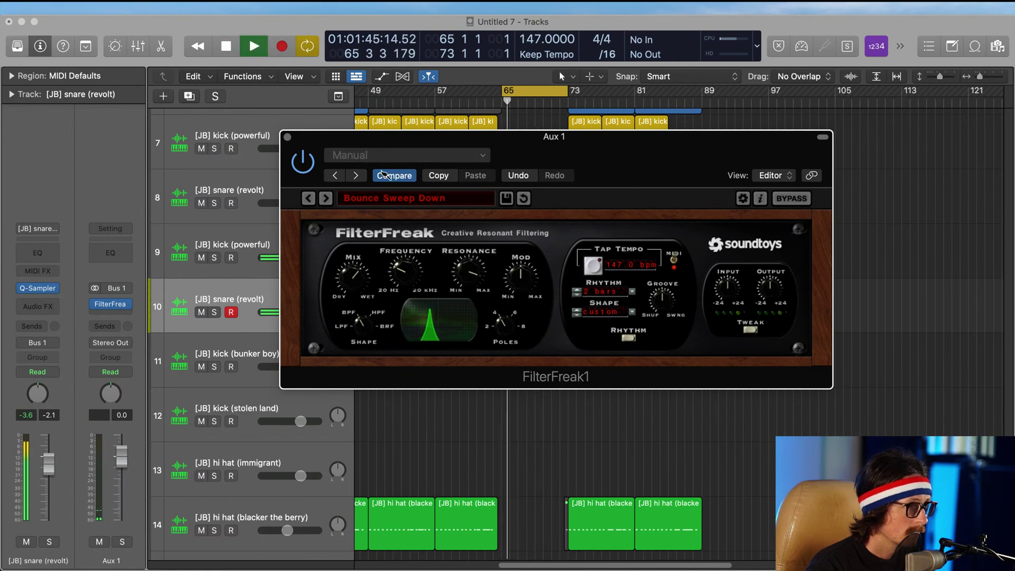
Step: Load the Clean Resonant DownSweep preset in FilterFreak1, close the plug-in and play briefly from about bar 58
left_click(330, 196)
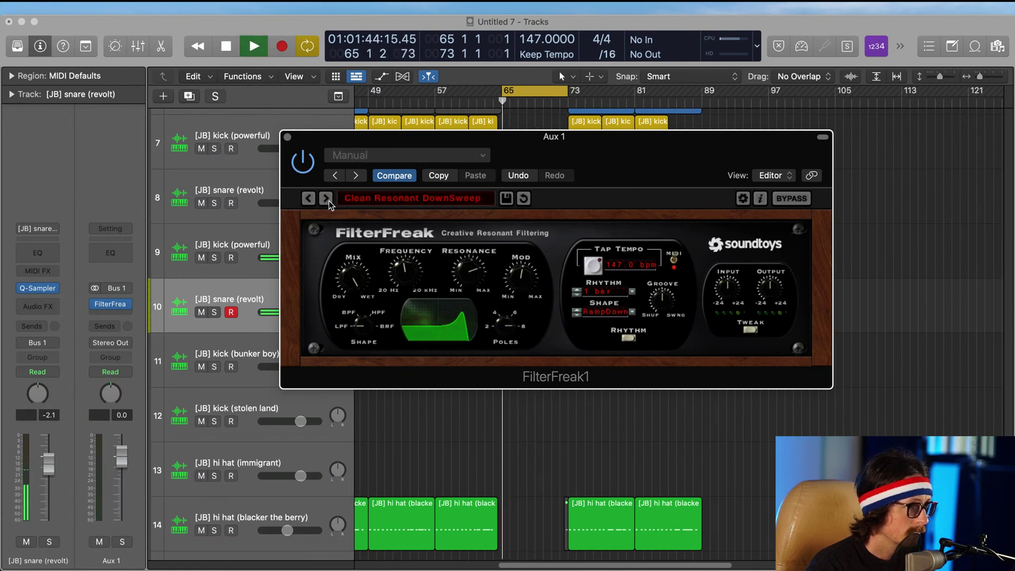
left_click(288, 137)
left_click(440, 98)
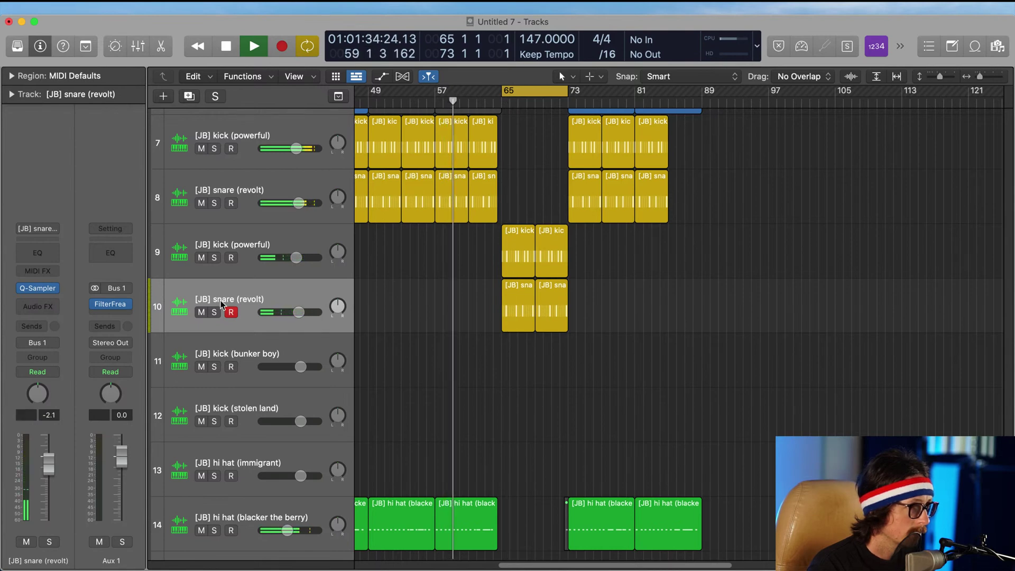
key("space")
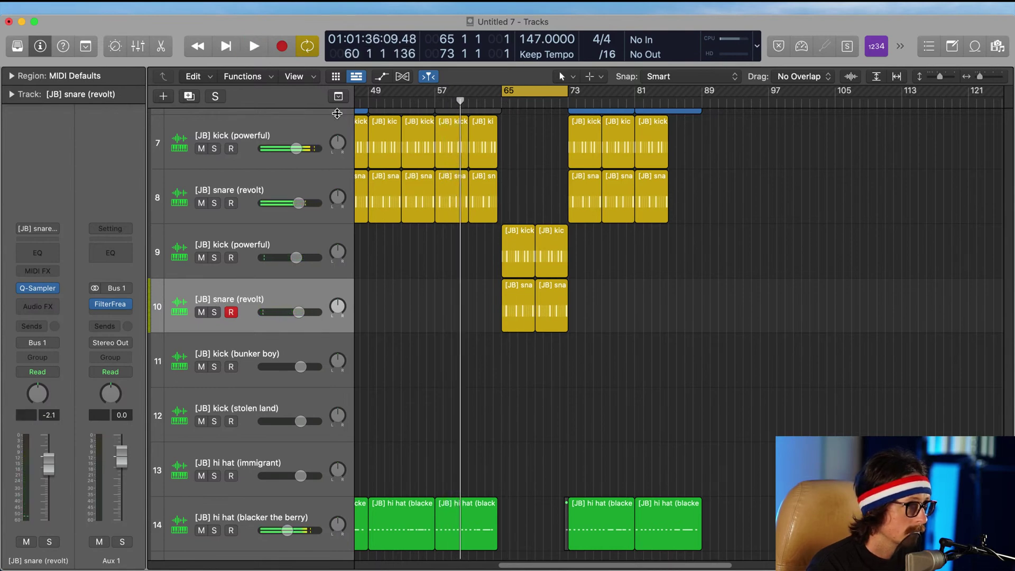
Step: Save the project as Bounce-1 in the Trap folder inside Library and Synch > Beats
key("super+s")
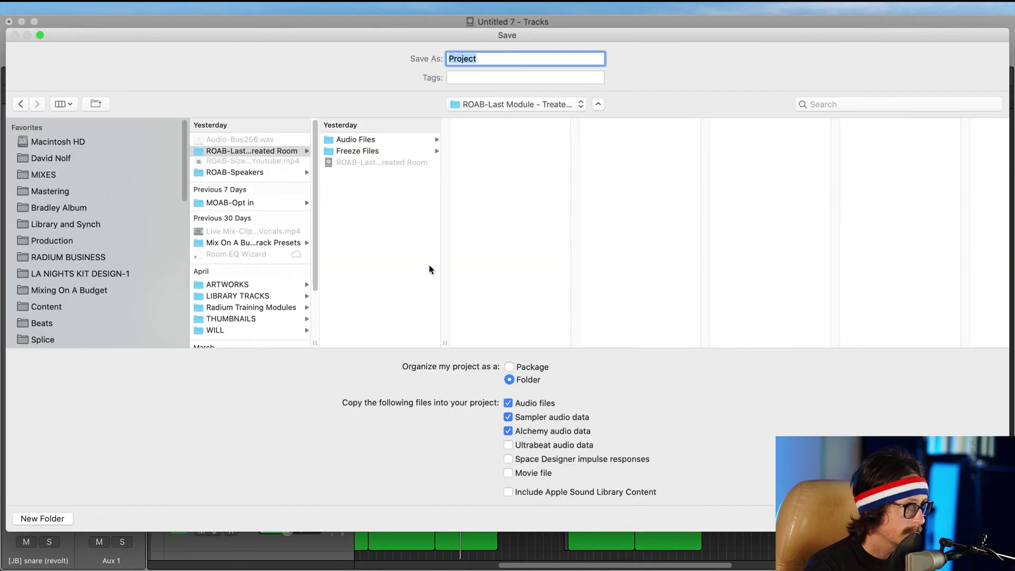
type("Bounce-")
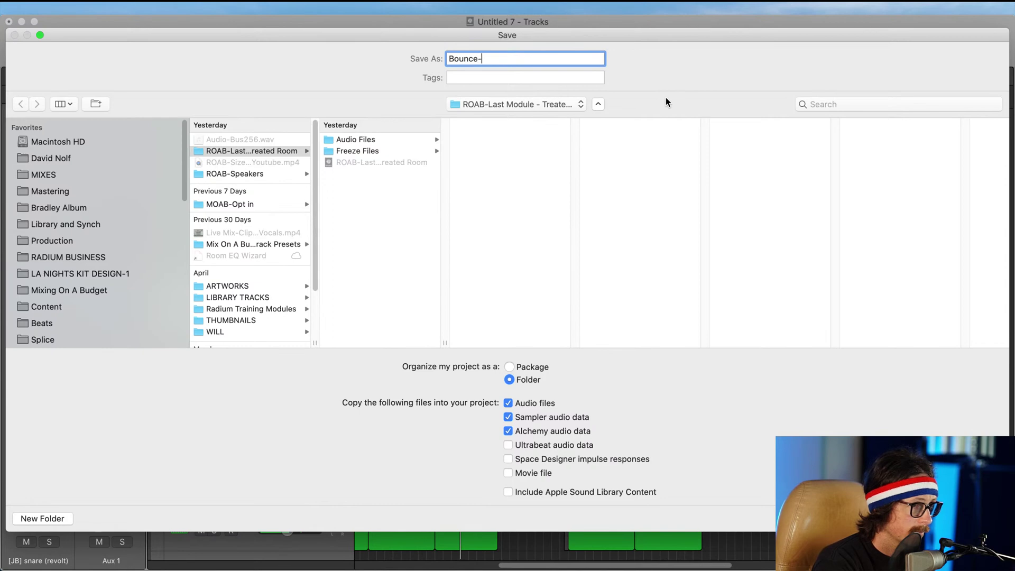
scroll(96, 204, "down", 2)
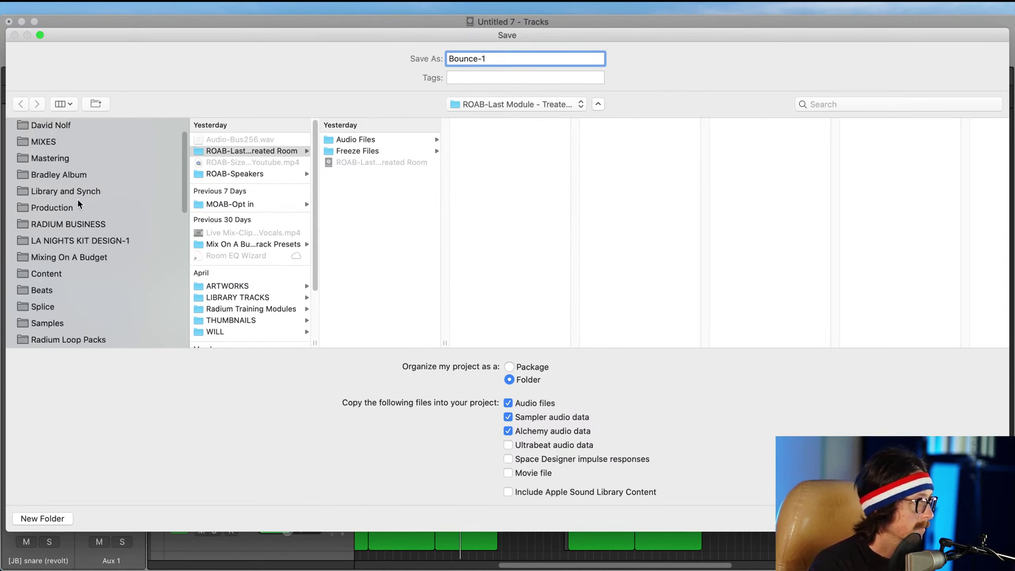
left_click(69, 192)
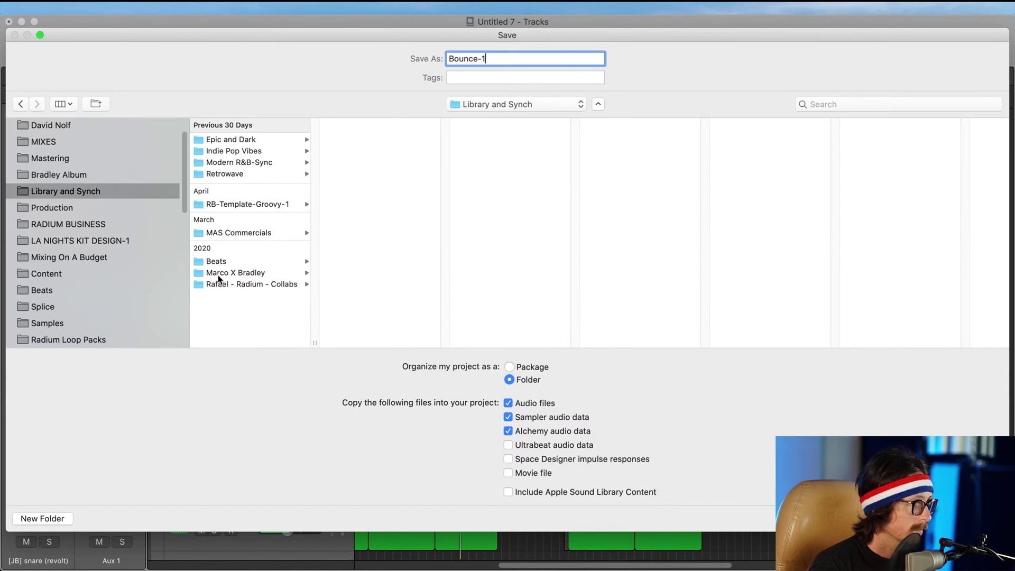
left_click(217, 262)
scroll(386, 222, "down", 10)
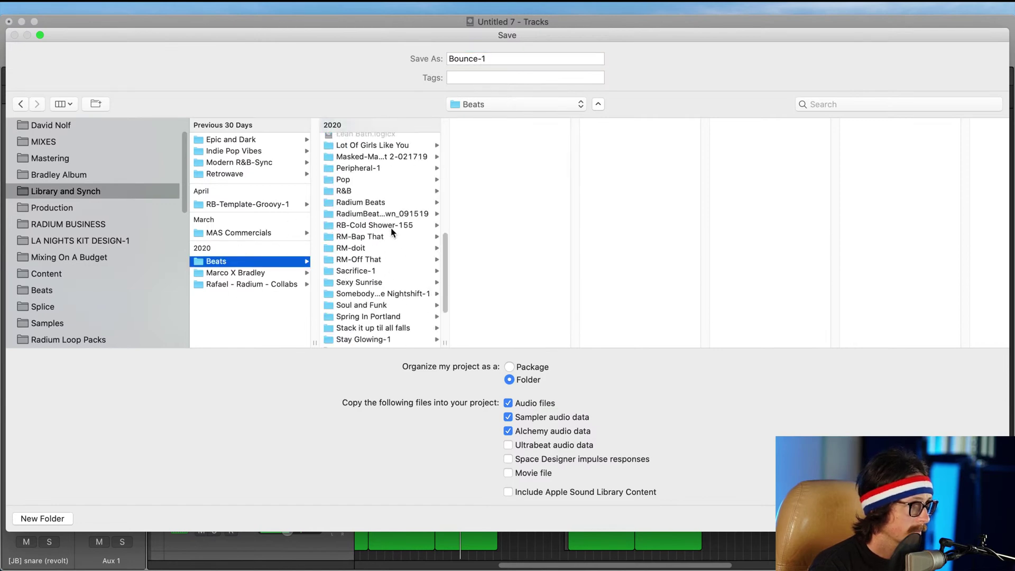
scroll(392, 231, "up", 15)
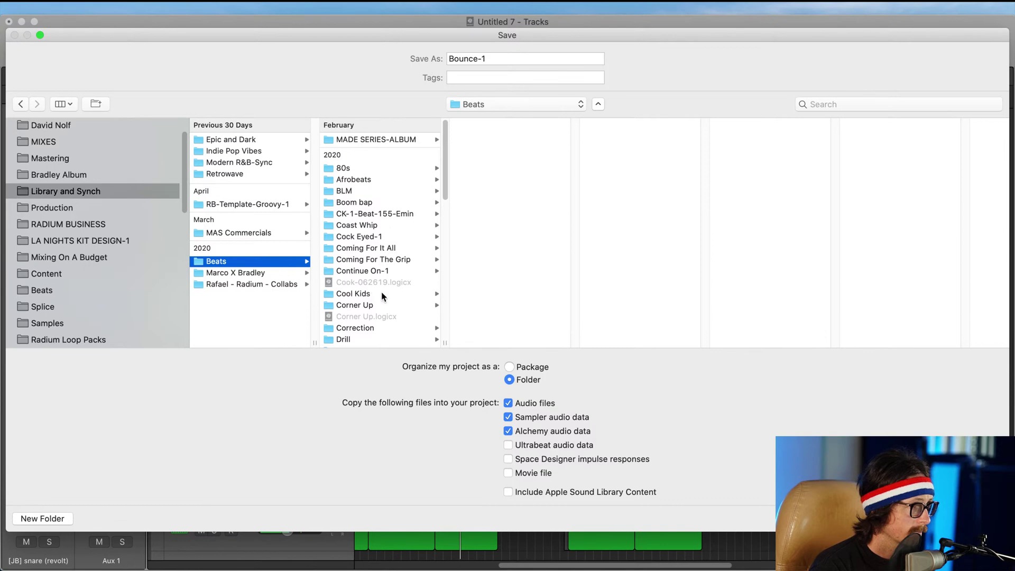
scroll(381, 290, "down", 8)
scroll(359, 249, "down", 4)
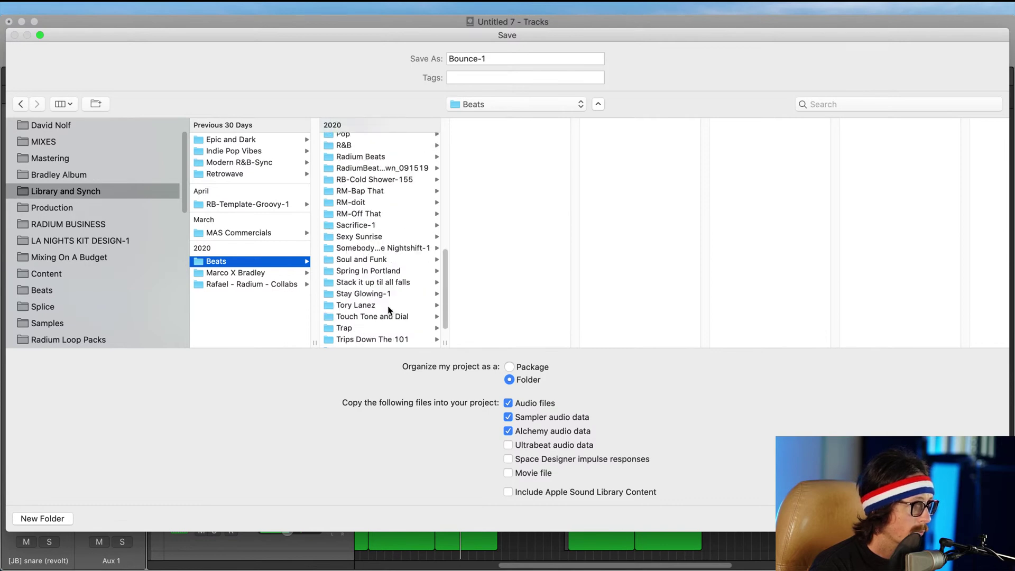
left_click(361, 328)
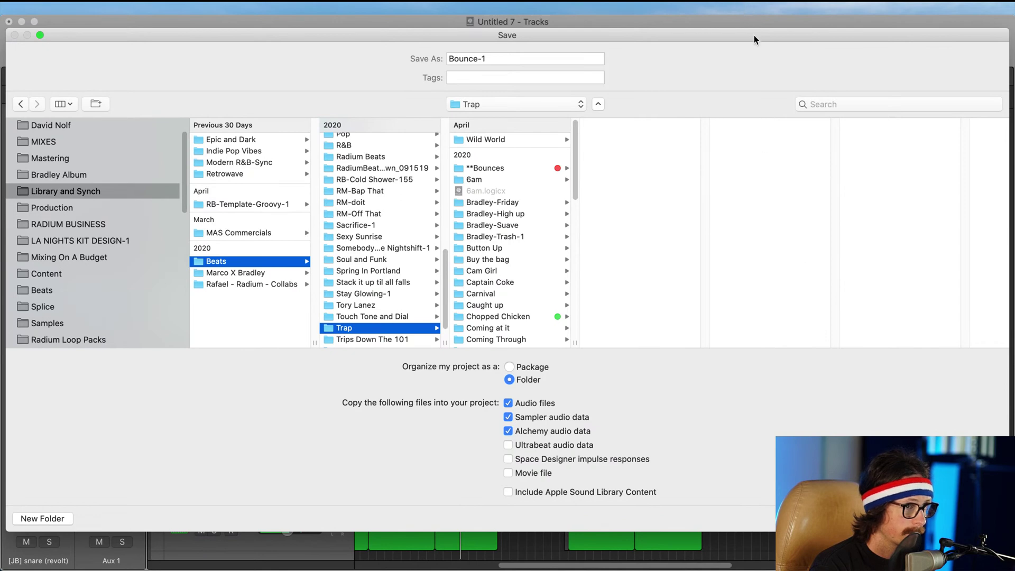
left_click_drag(754, 35, 582, 22)
key("Return")
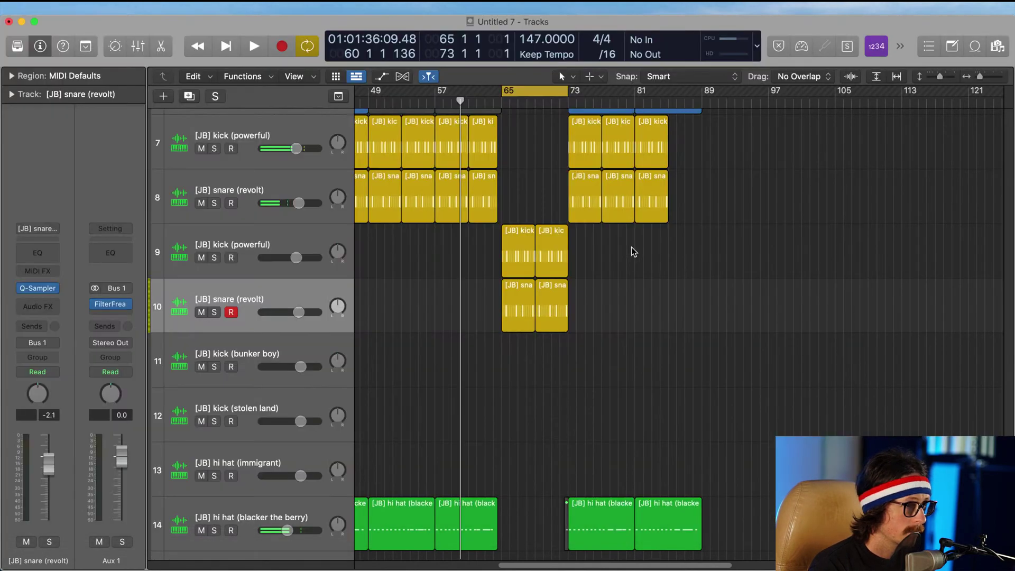
Step: Select the kick (powerful) track 7, play the kick and snare variation from bar 65 and show the whole arrangement
left_click(279, 137)
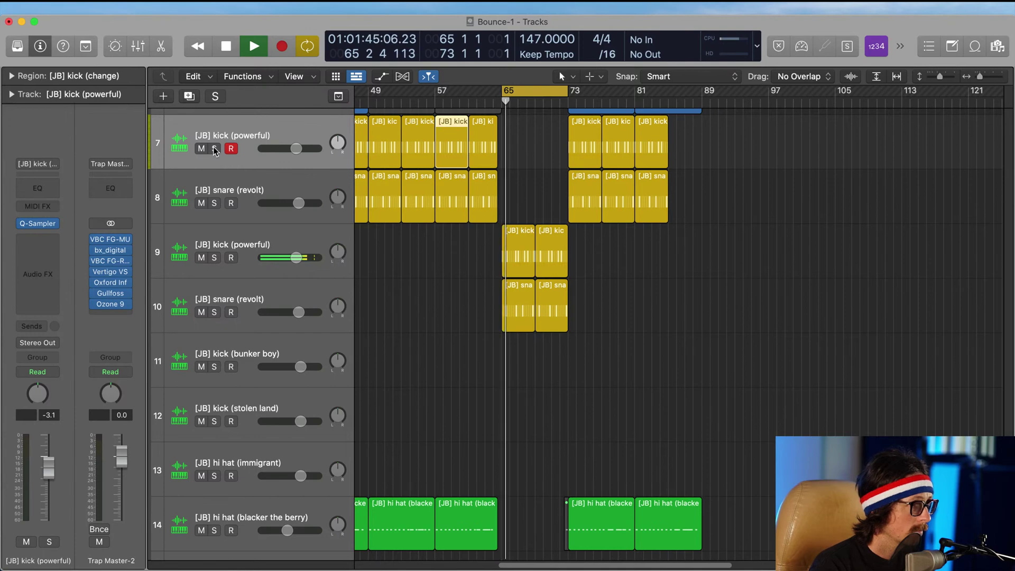
key("s")
key("s")
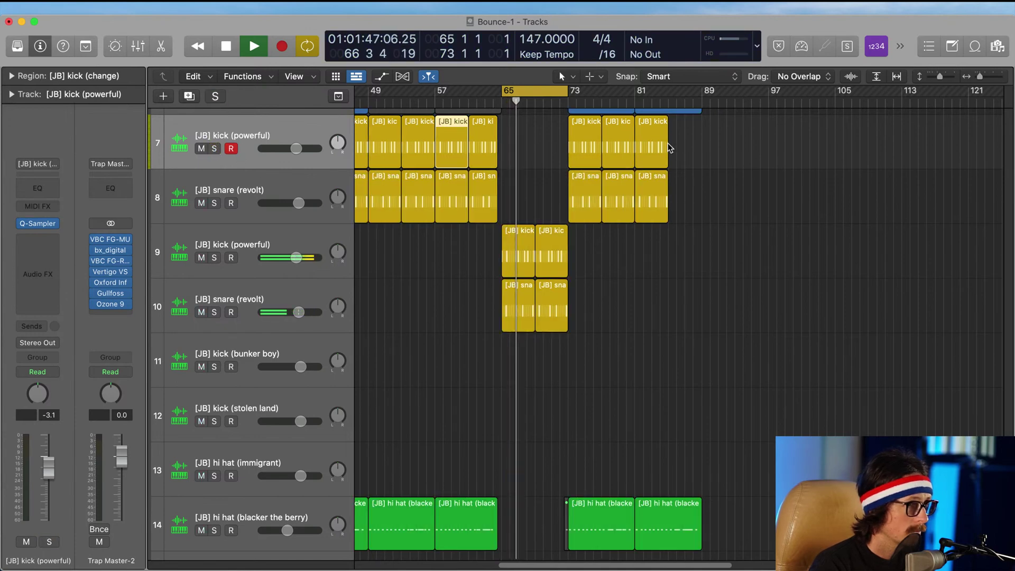
key("space")
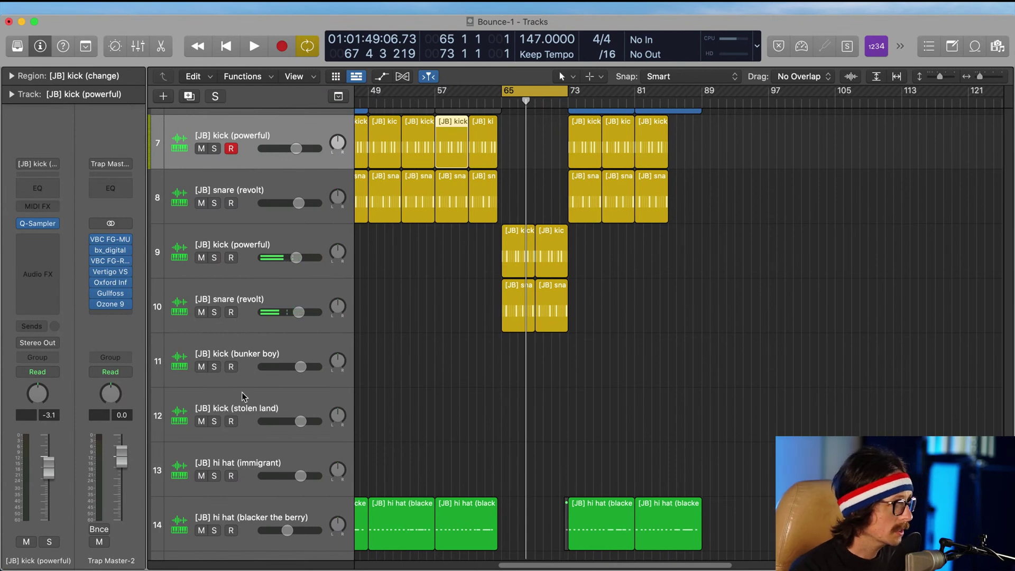
key("z")
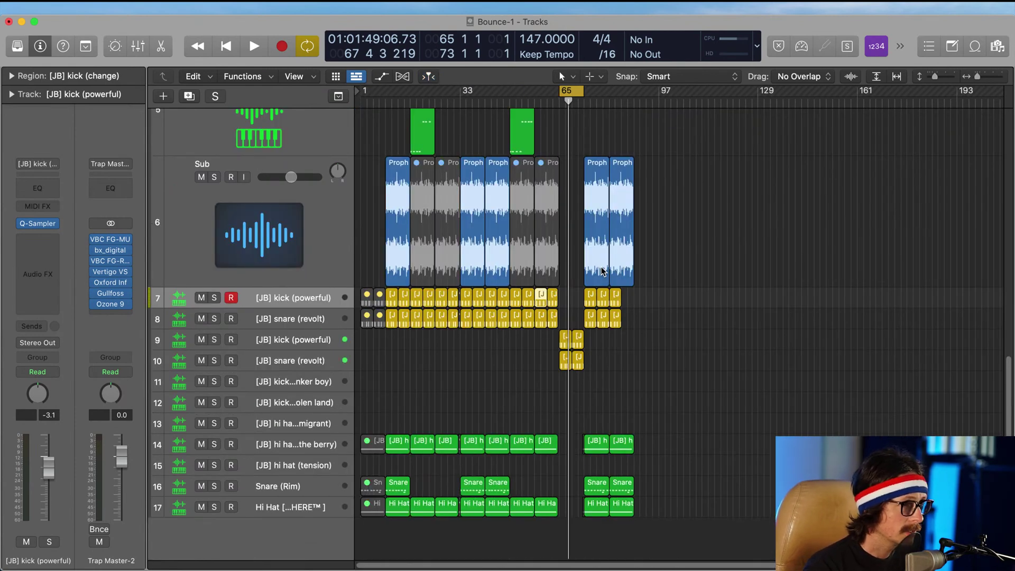
Step: Switch the audio output device to Universal Audio Thunderbolt and back to Ecamm Live App Audio in the audio preferences
key("super+Tab")
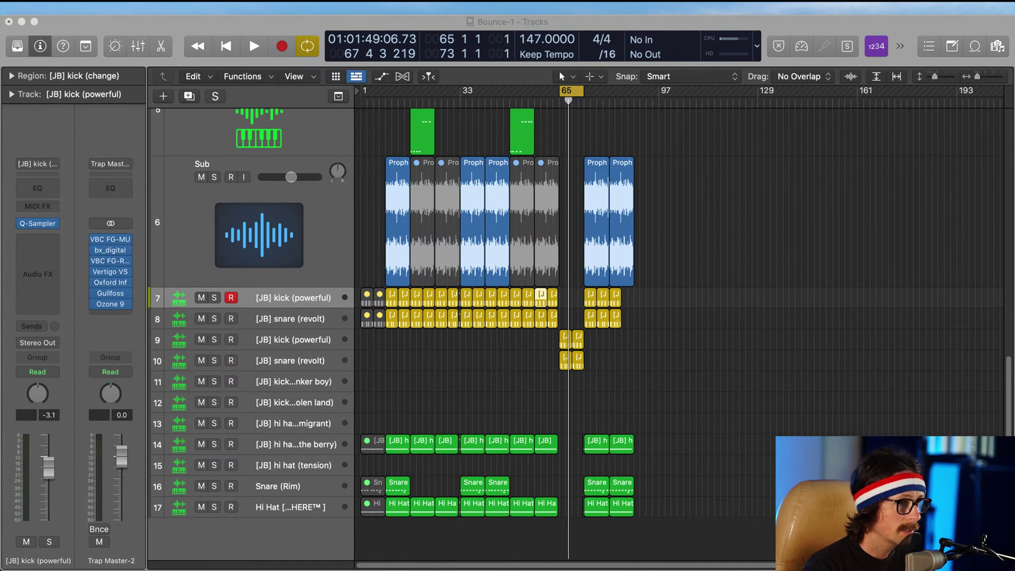
left_click(703, 339)
left_click(58, 8)
mouse_move(63, 42)
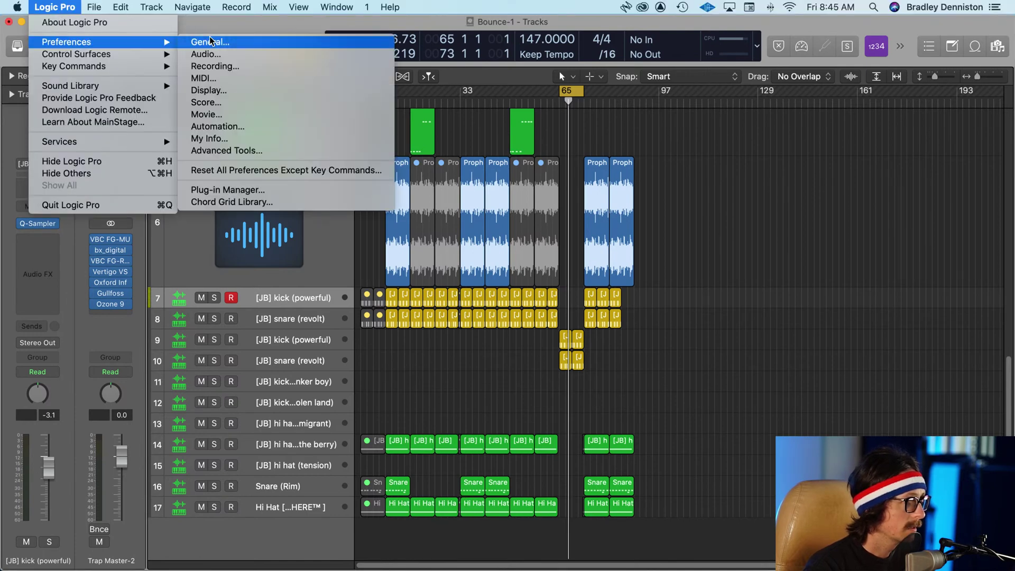
left_click(214, 42)
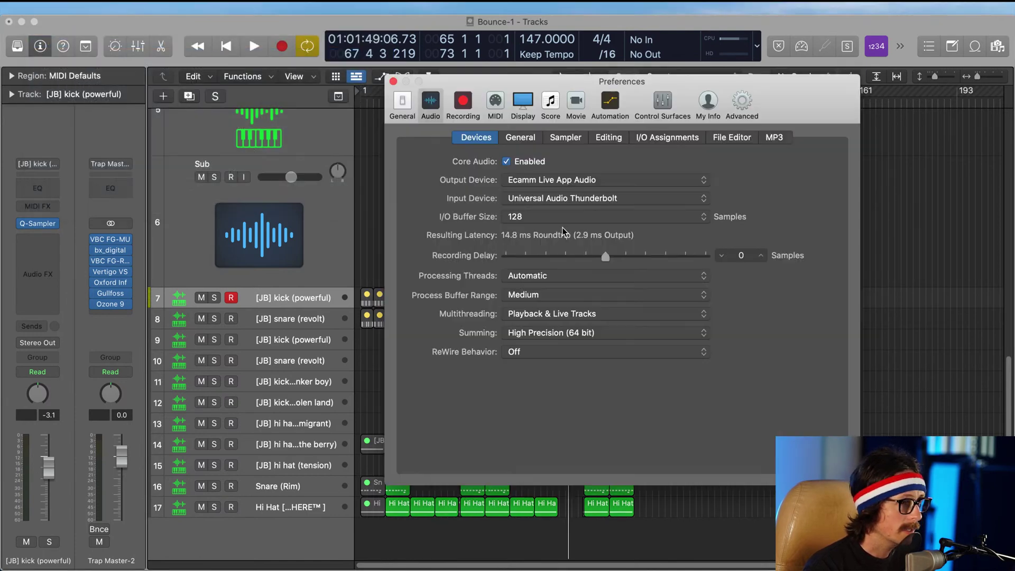
left_click(556, 182)
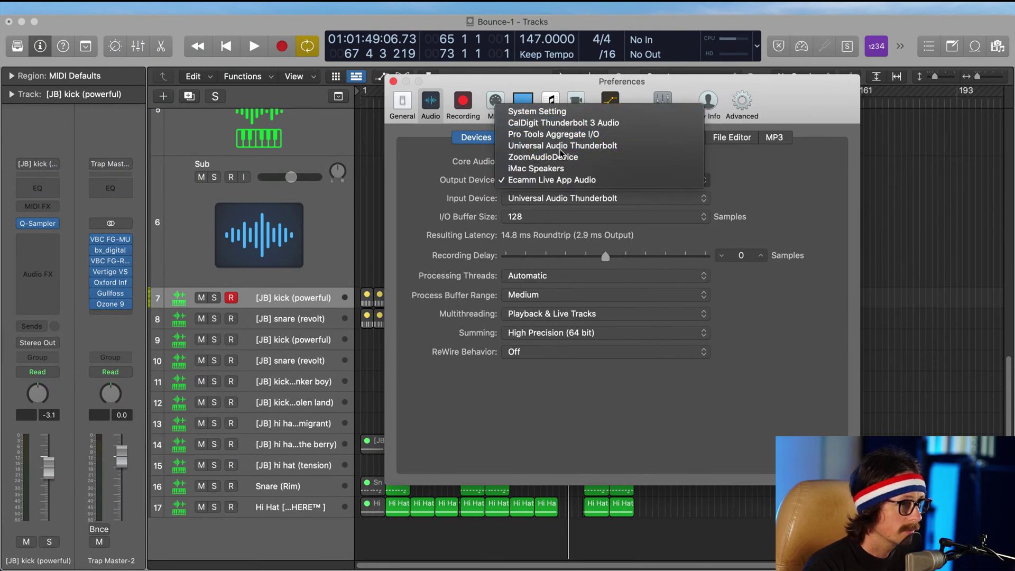
left_click(561, 146)
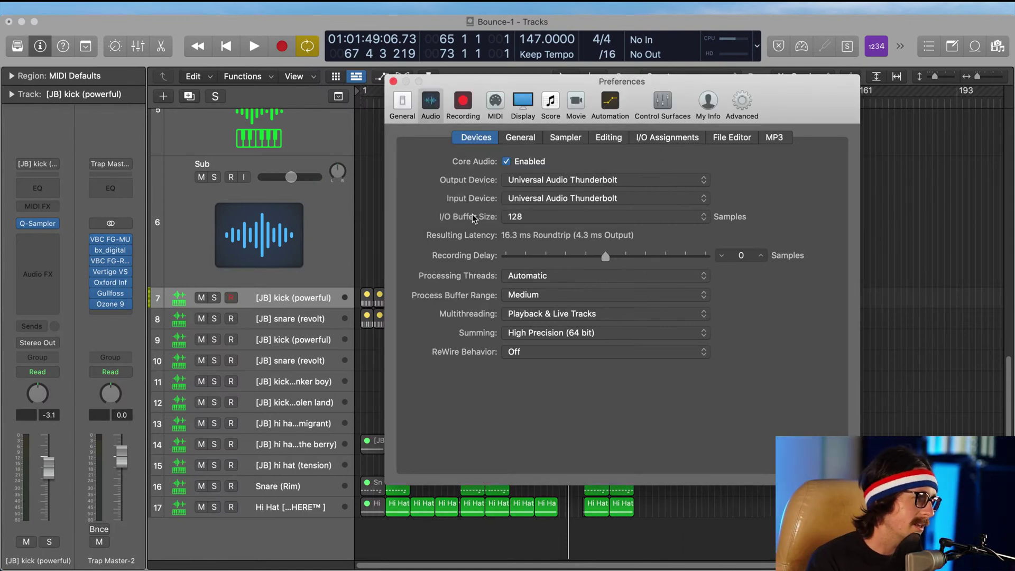
left_click(551, 179)
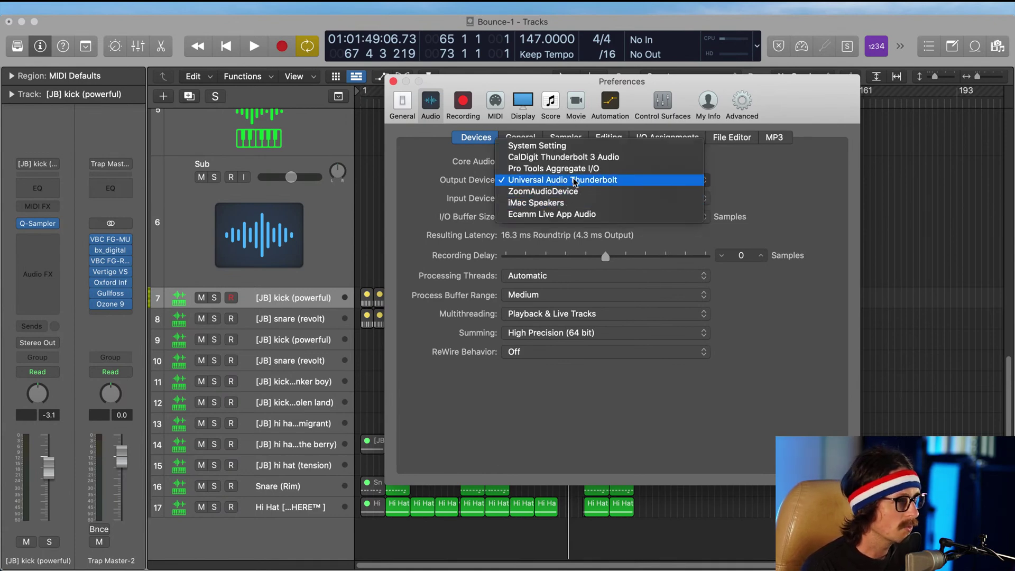
left_click(595, 214)
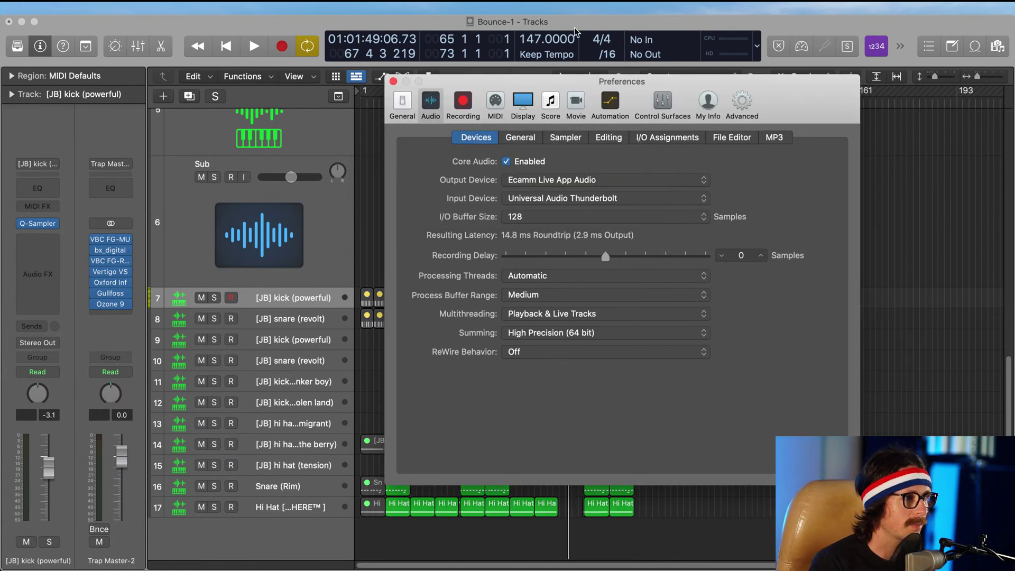
left_click(393, 81)
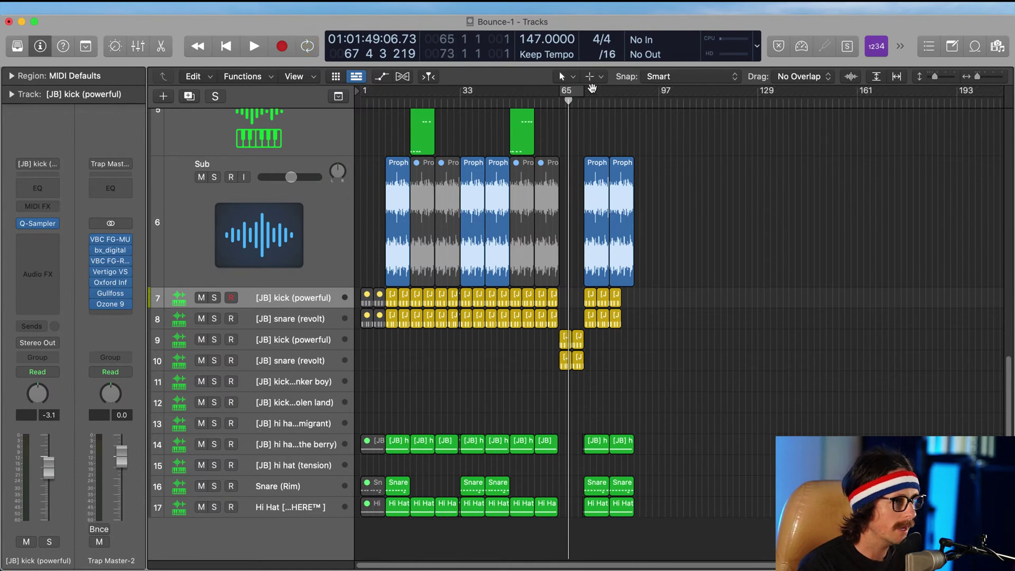
Step: Set the cycle range to bars 1 to 89 and play the full arrangement from the start
left_click_drag(634, 95, 363, 93)
scroll(517, 257, "up", 10)
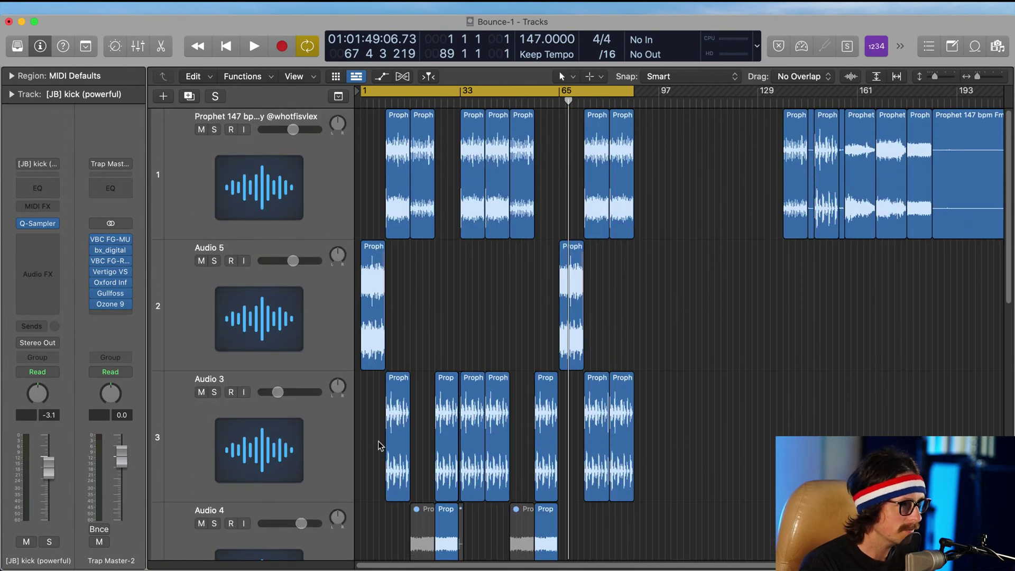
key("space")
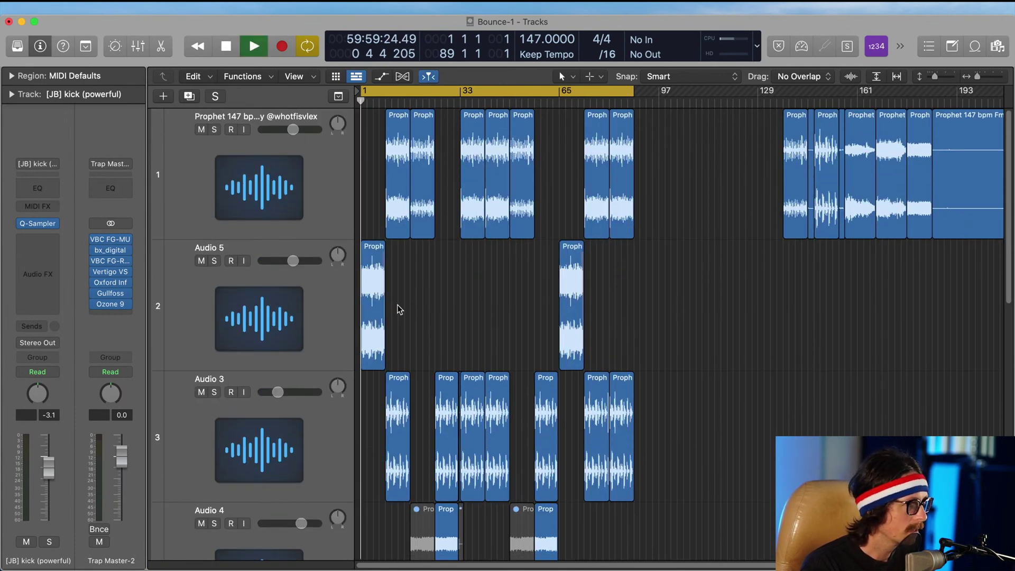
left_click(530, 318, "ctrl+alt")
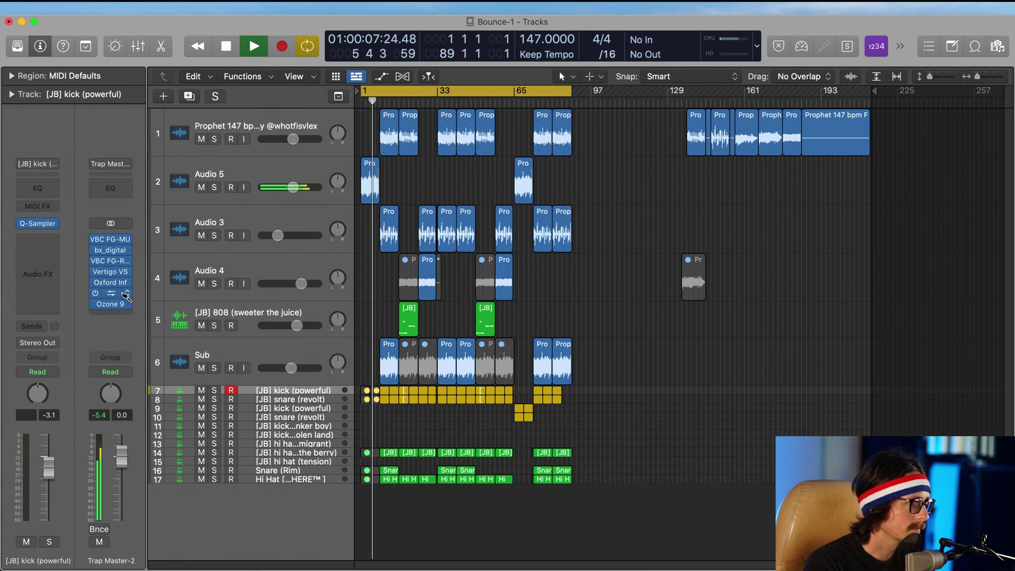
Step: Set the Maximizer threshold to -4.7 dB in Ozone 9 on the Trap Master-2 channel and close the plug-in
left_click(111, 304)
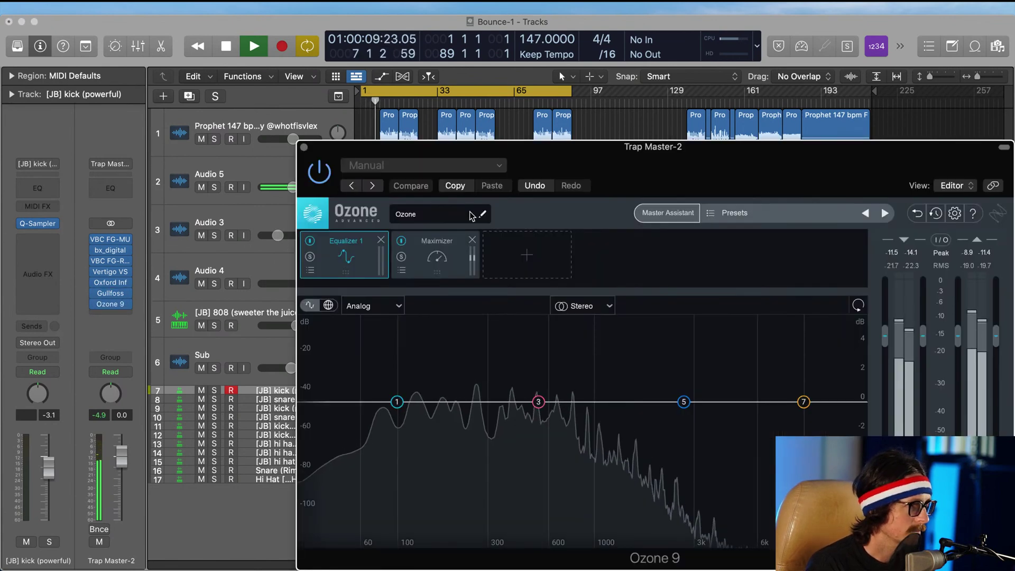
left_click(416, 244)
left_click_drag(453, 438, 456, 461)
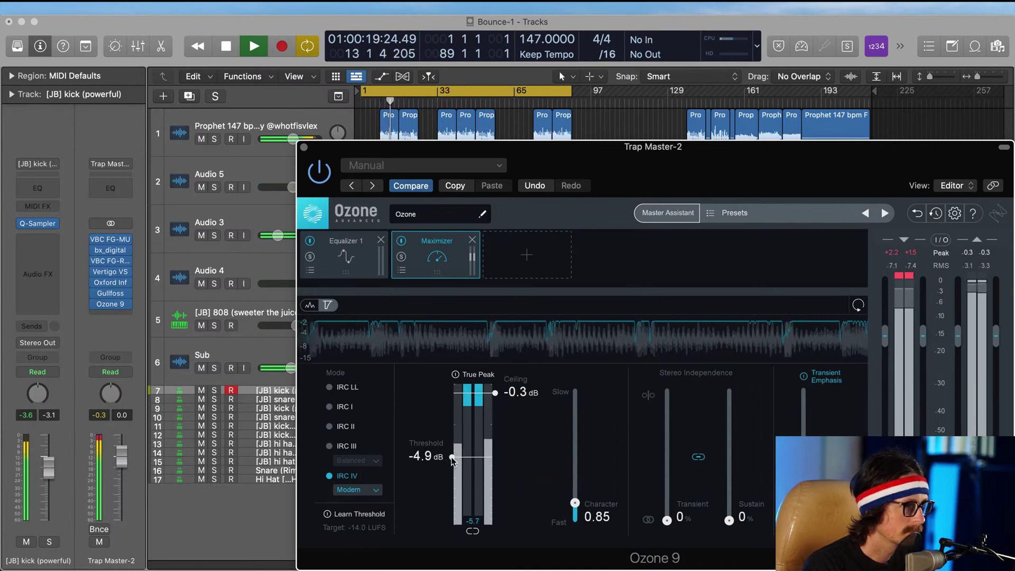
left_click_drag(452, 459, 452, 458)
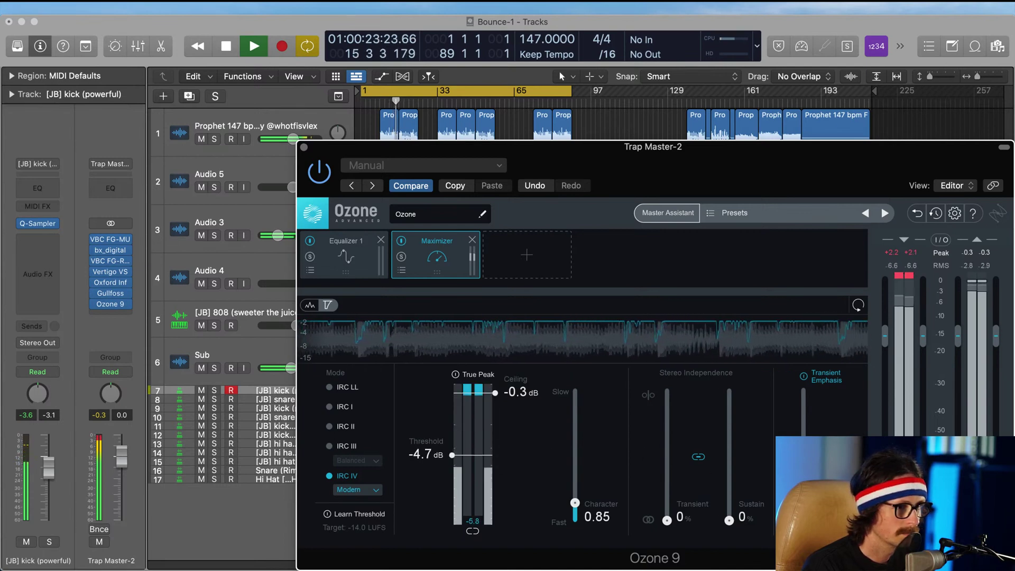
left_click(305, 148)
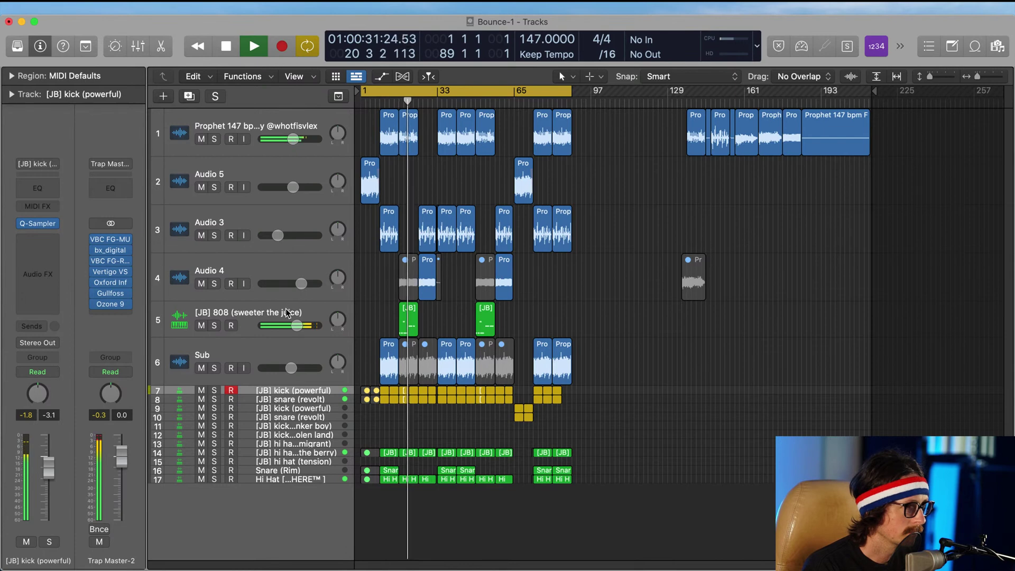
Step: Set the volume of the 808 (sweeter the juice) track to -3.1 dB during playback
left_click(251, 322)
left_click(299, 325)
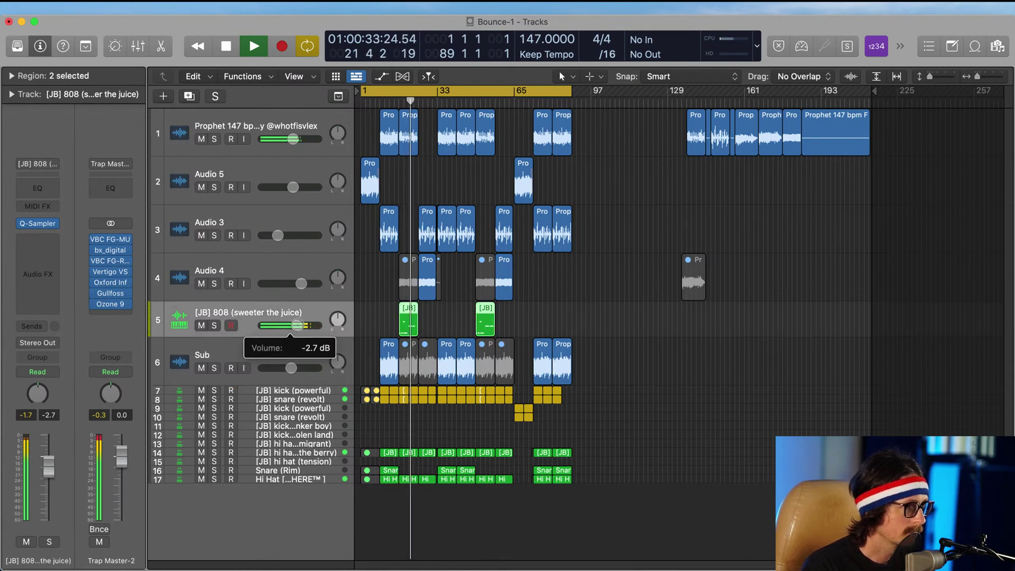
left_click_drag(298, 325, 296, 326)
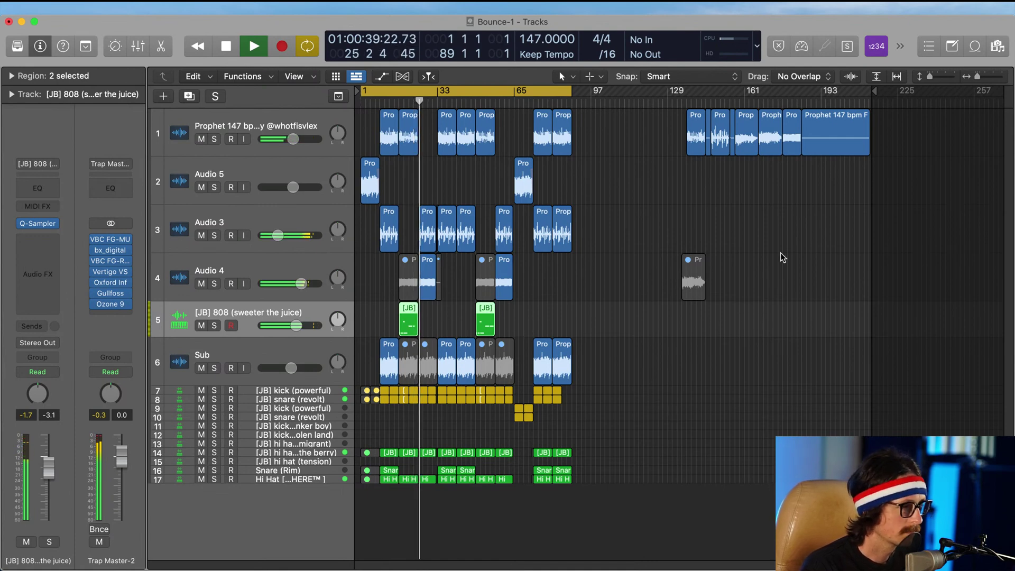
Step: Copy the bx_subsynth plug-in from the Sub channel to the Audio 4 channel in the mixer and review its settings
left_click(279, 264)
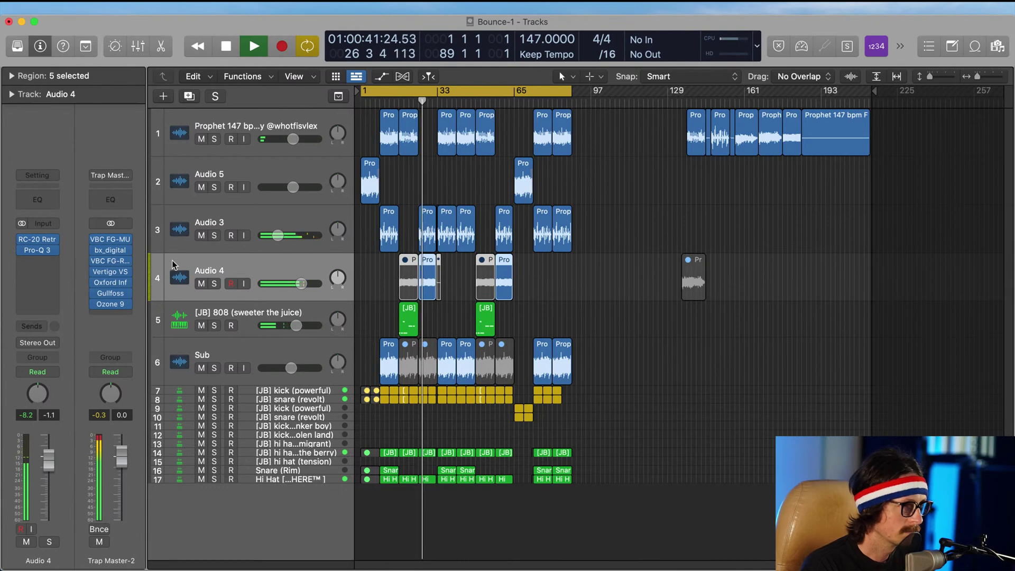
key("x")
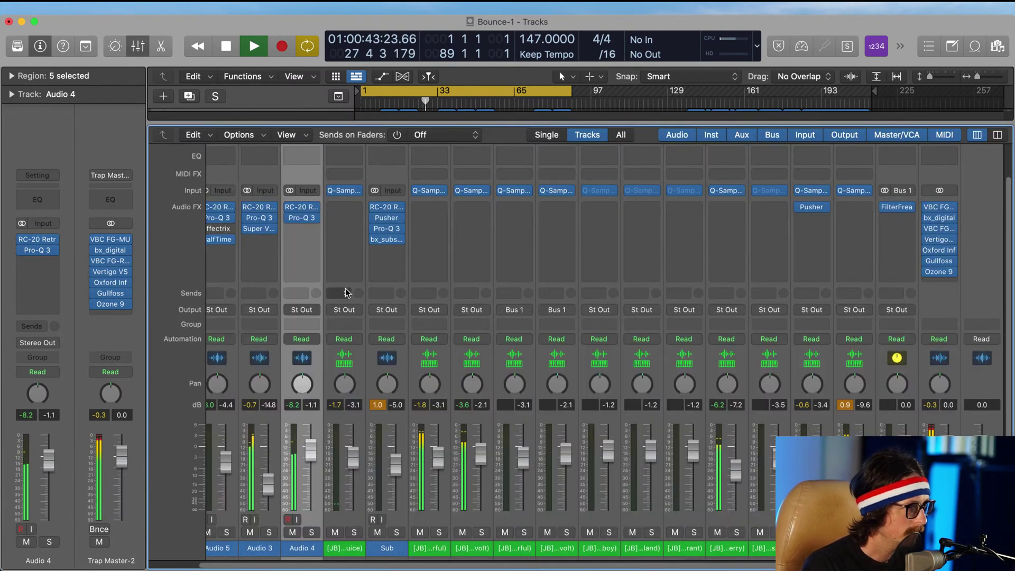
scroll(320, 253, "left", 2)
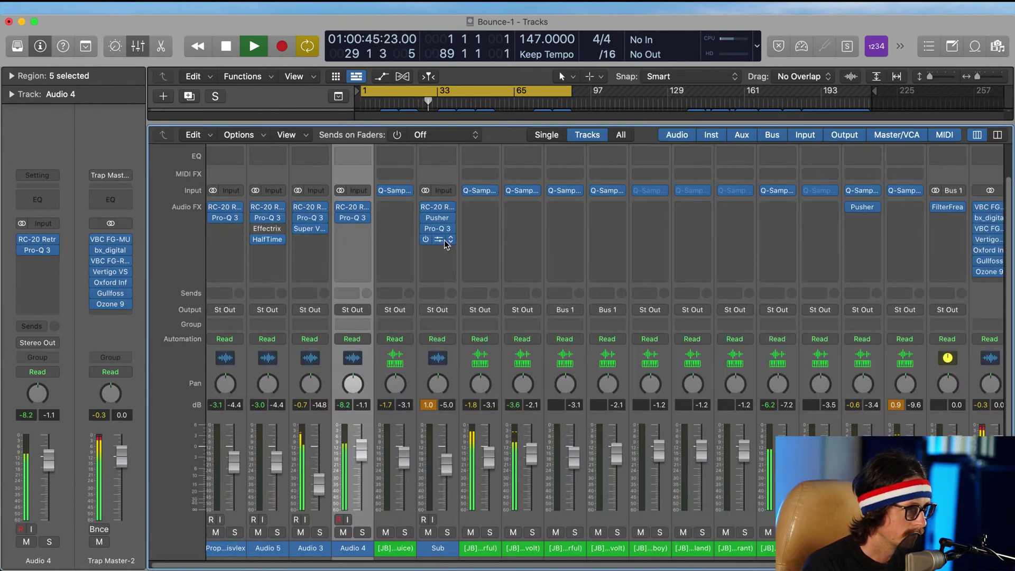
left_click_drag(440, 240, 357, 228)
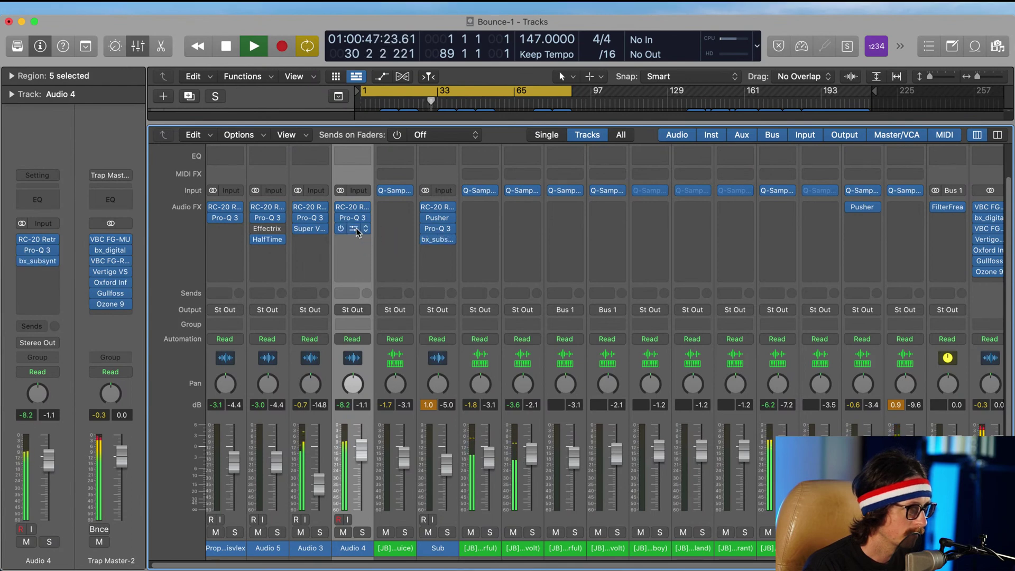
left_click(355, 229)
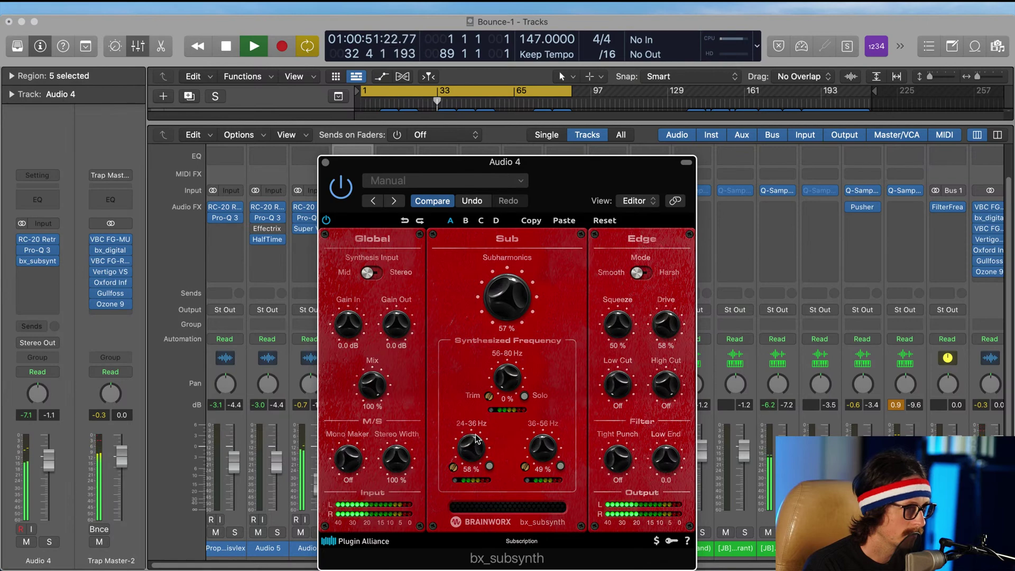
left_click(324, 161)
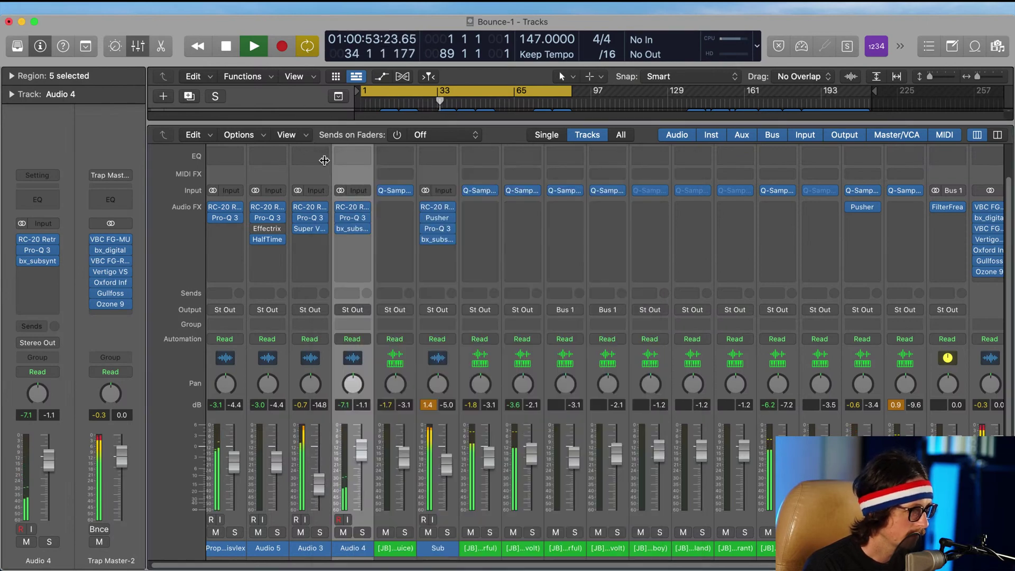
key("x")
key("x")
key("x")
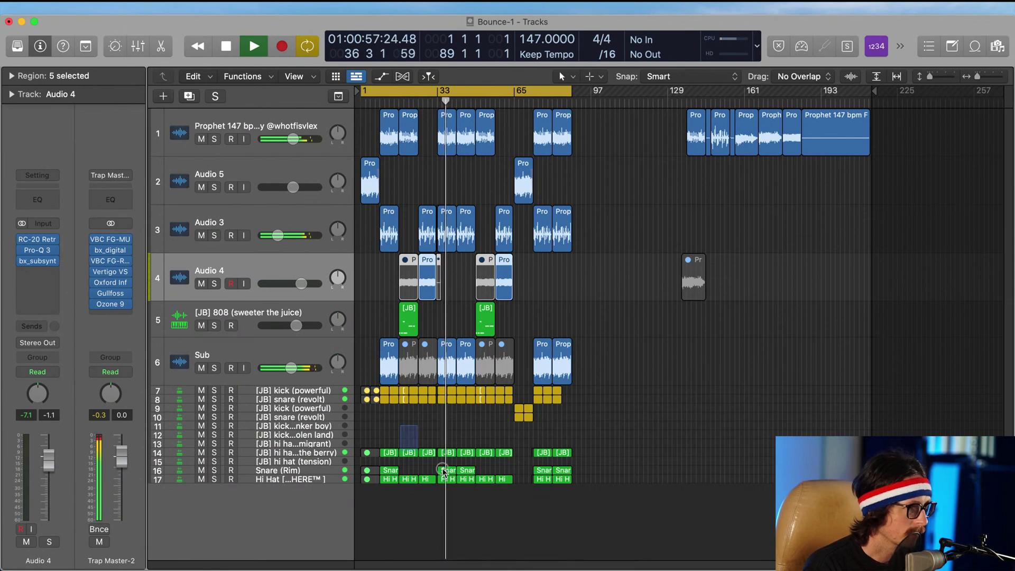
Step: Set the volume of the Snare (Rim) track to -4.1 dB
left_click_drag(401, 434, 510, 493)
left_click(280, 444)
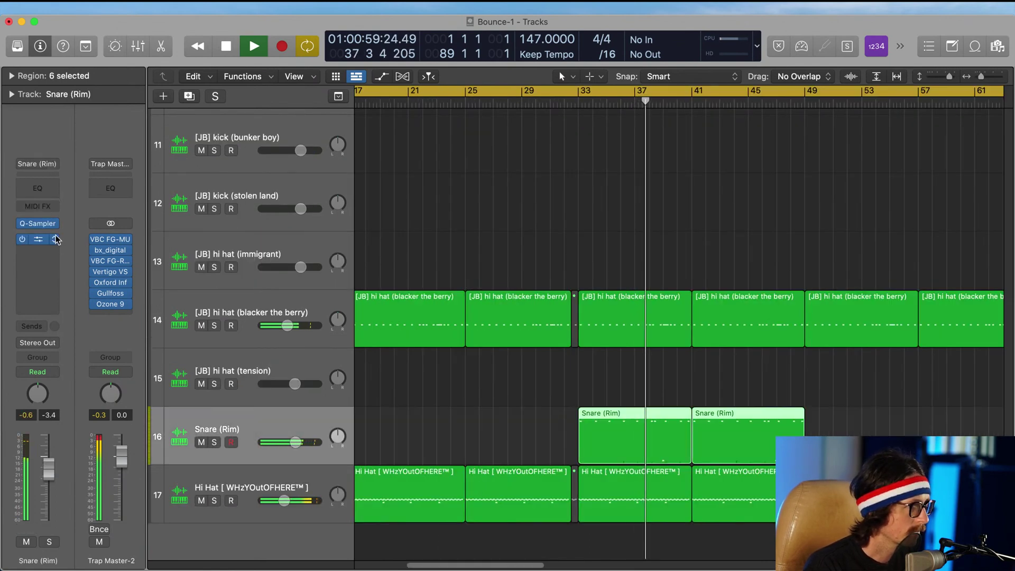
left_click_drag(303, 444, 300, 444)
Step: Set the active snare (revolt) track's volume to -3.4 dB and the active kick (powerful) track's volume to -2.6 dB
scroll(586, 355, "up", 10)
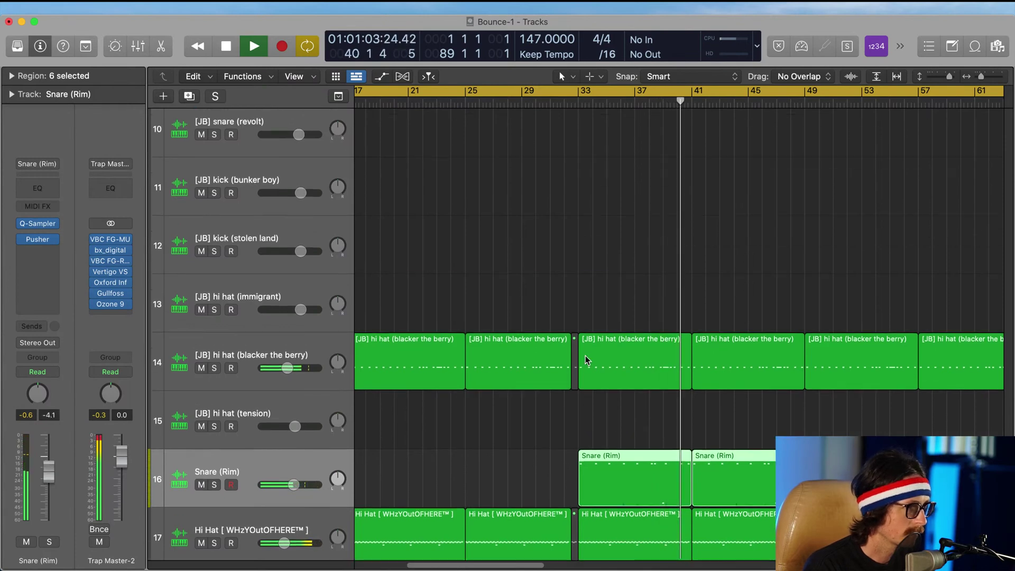
scroll(576, 339, "up", 1)
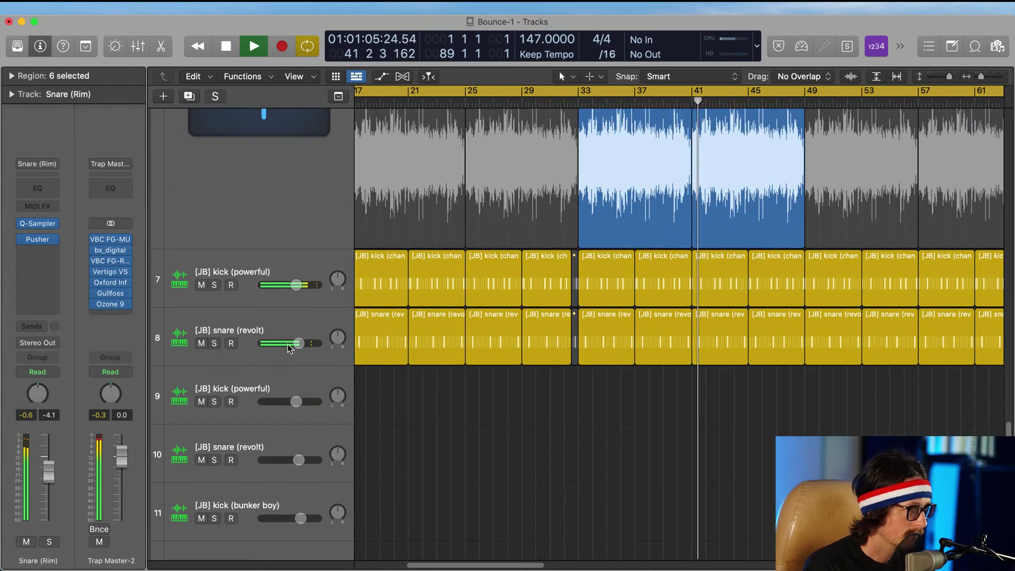
left_click(261, 329)
left_click_drag(299, 344, 289, 364)
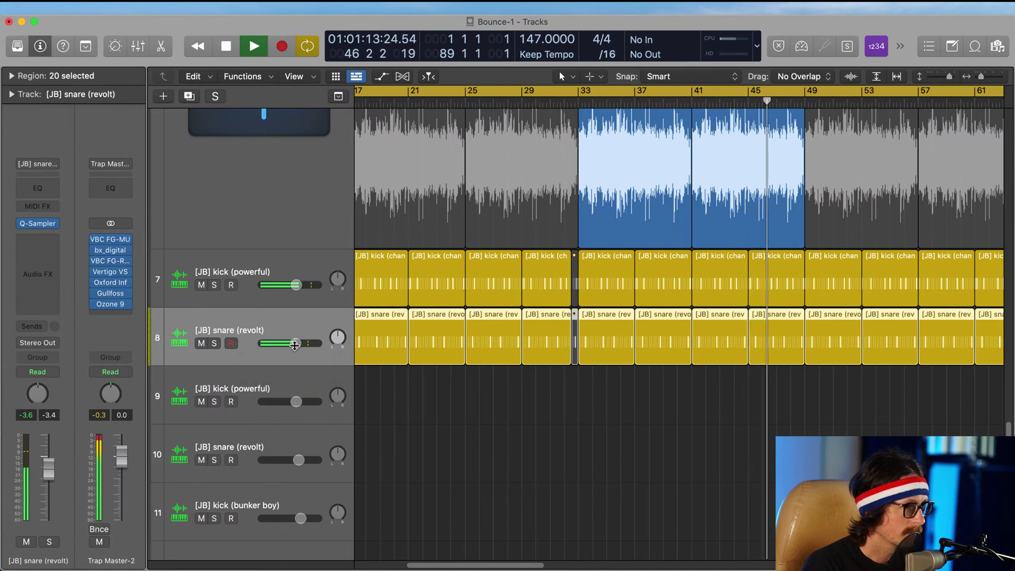
left_click(297, 284)
left_click_drag(299, 284, 300, 284)
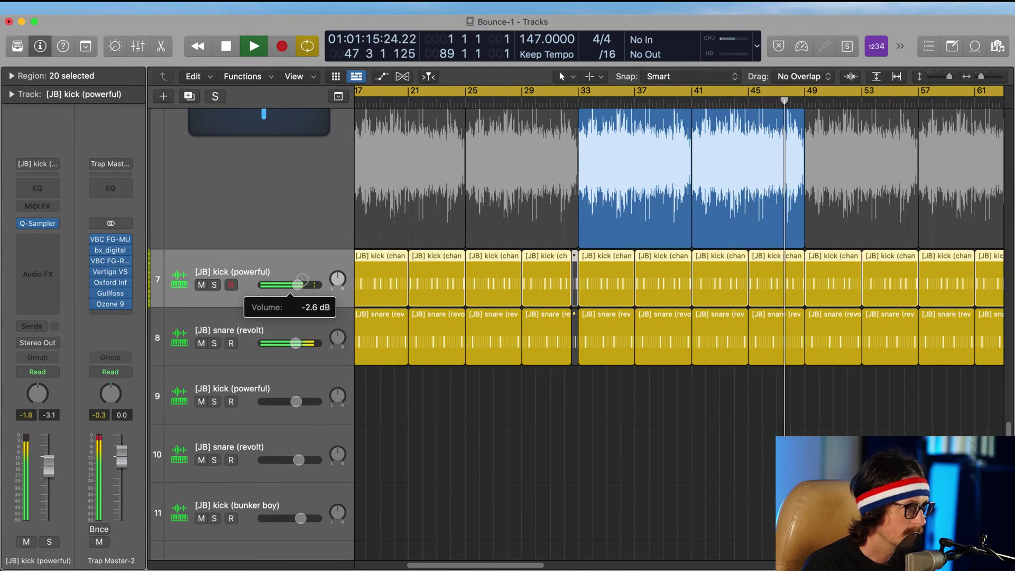
Step: Insert the stereo Waves L1 limiter after bx_subsynth on the Sub track
left_click(281, 189)
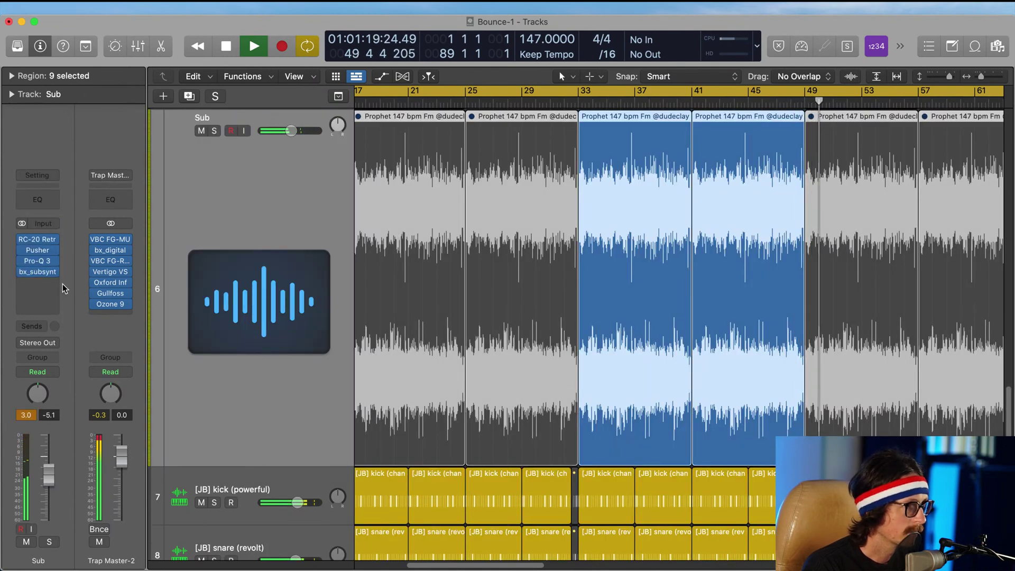
left_click(37, 283)
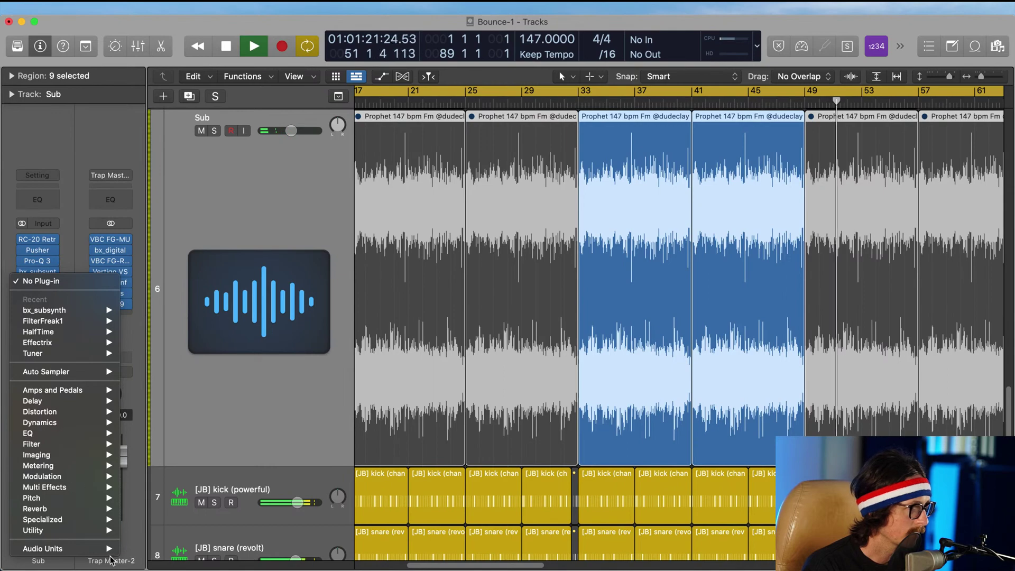
mouse_move(53, 549)
mouse_move(201, 528)
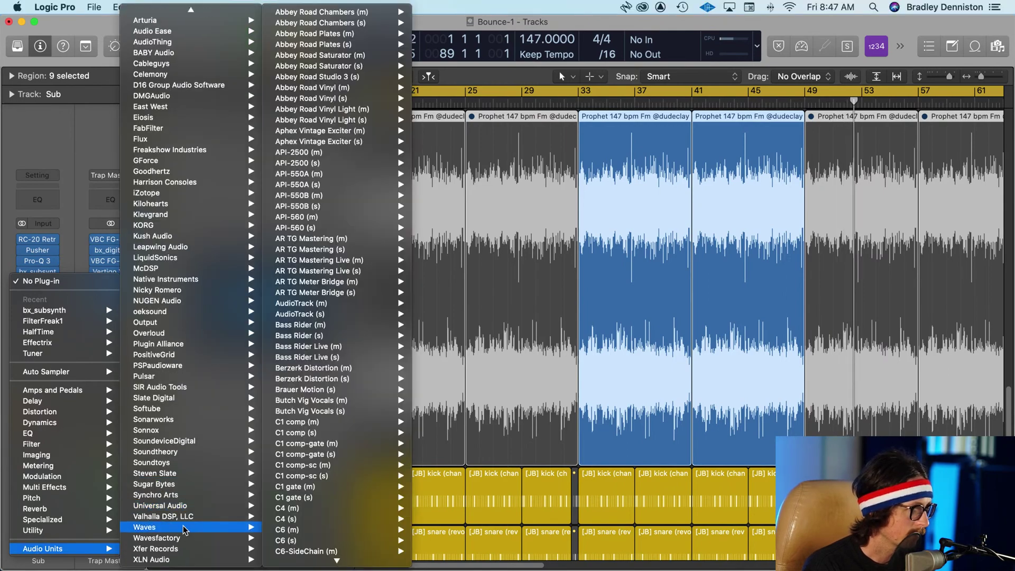
scroll(324, 524, "down", 10)
scroll(320, 527, "down", 15)
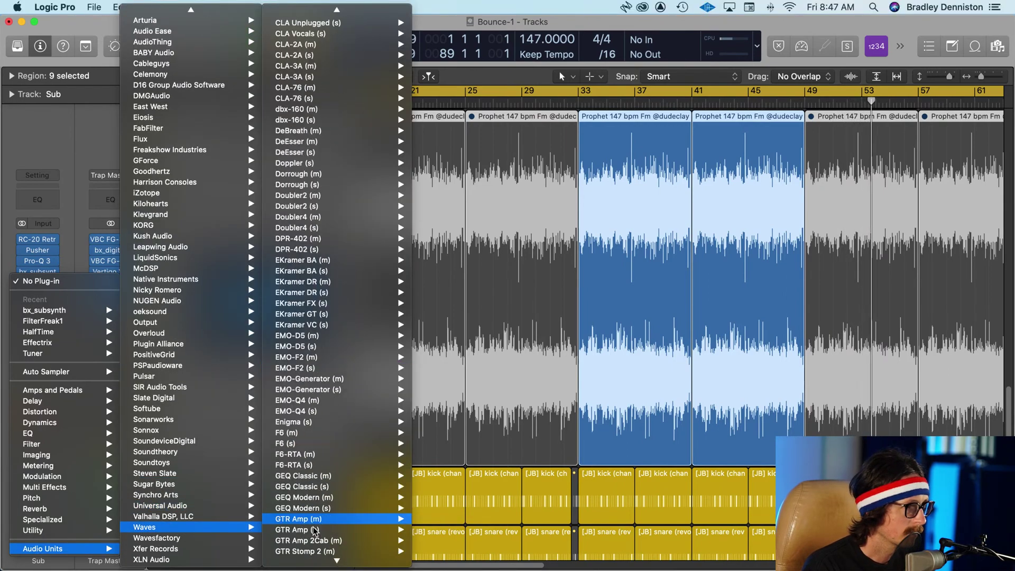
scroll(315, 530, "down", 2)
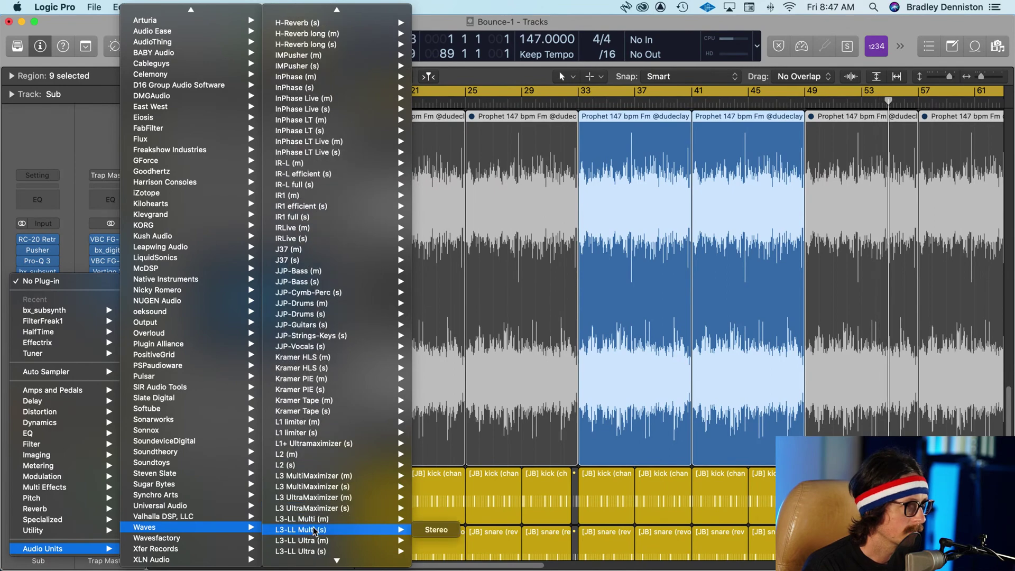
mouse_move(309, 433)
left_click(436, 433)
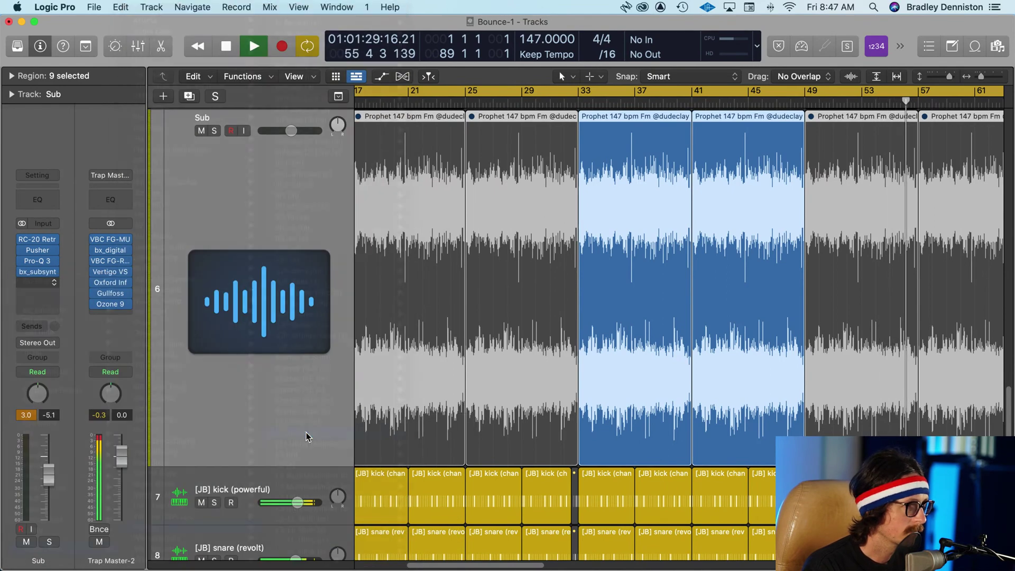
Step: Set the L1 limiter's out ceiling to -0.5 and threshold to -0.4 on the Sub track, and close the plug-in
left_click_drag(453, 296, 453, 312)
left_click_drag(372, 300, 373, 312)
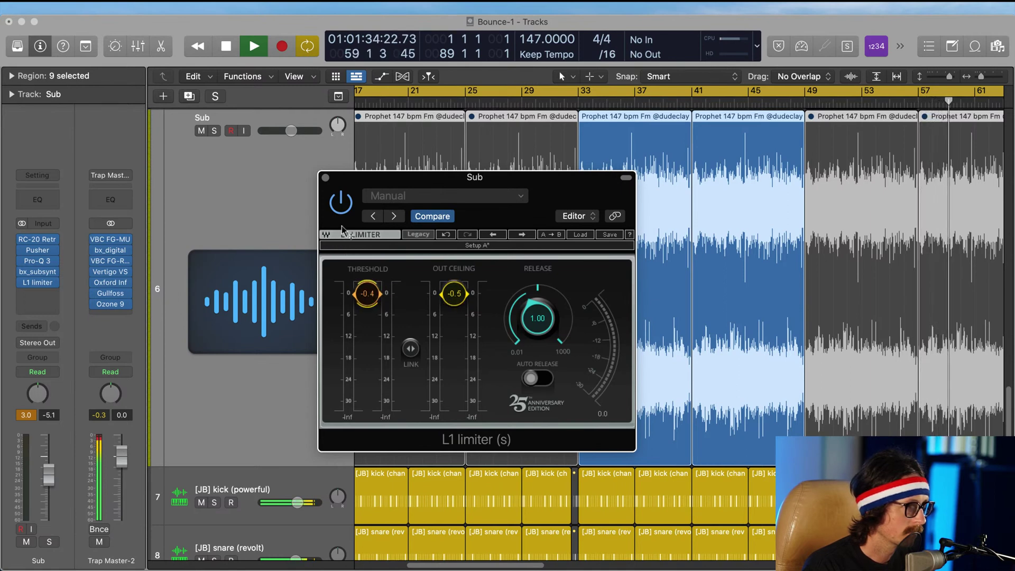
left_click(325, 178)
Step: Adjust the poles and set the rhythm to 4 bars in FilterFreak on the filtered drum variation's Aux 1 channel
left_click(545, 317, "ctrl+alt")
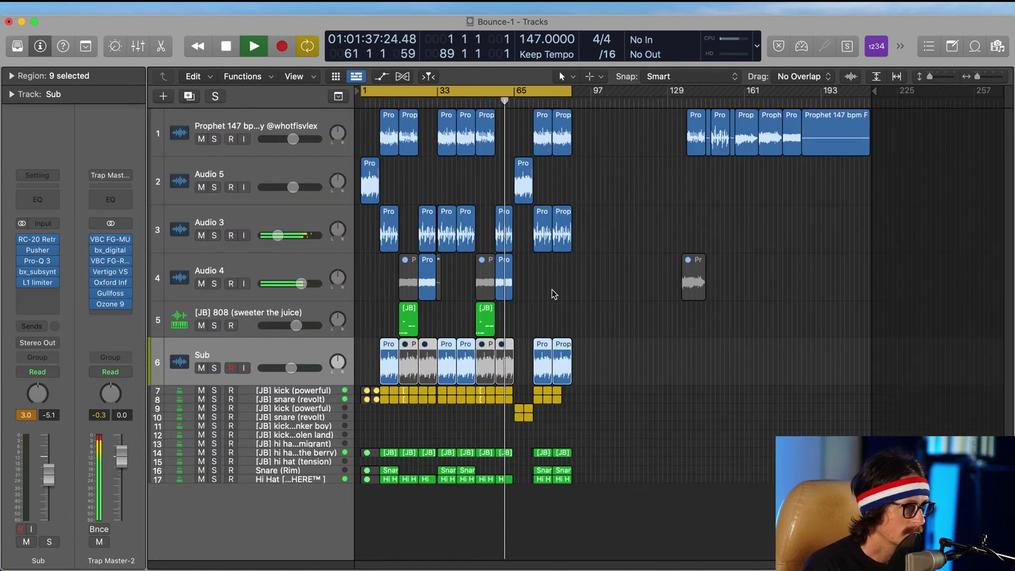
left_click(315, 408)
left_click(111, 304)
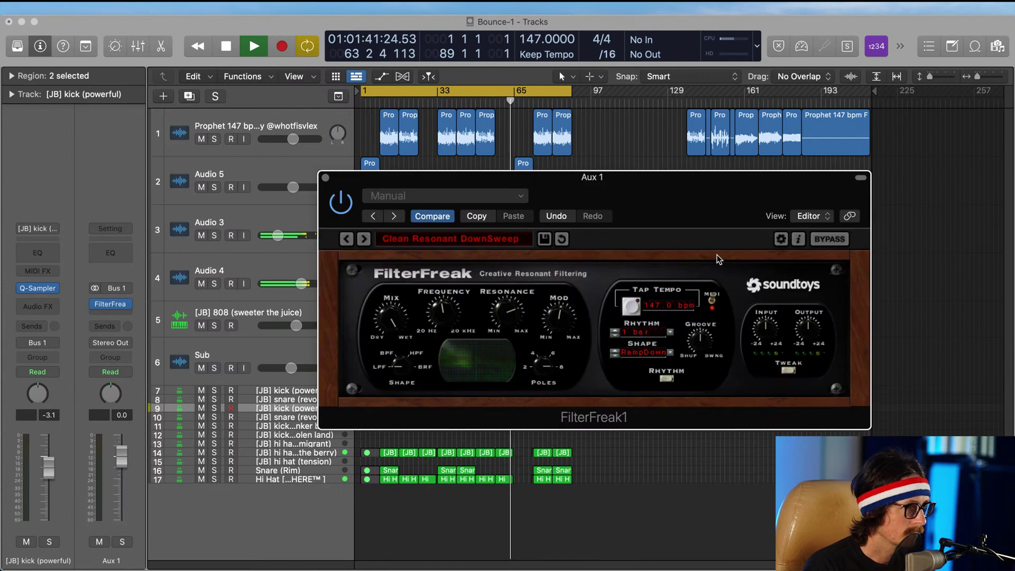
left_click_drag(677, 196, 437, 146)
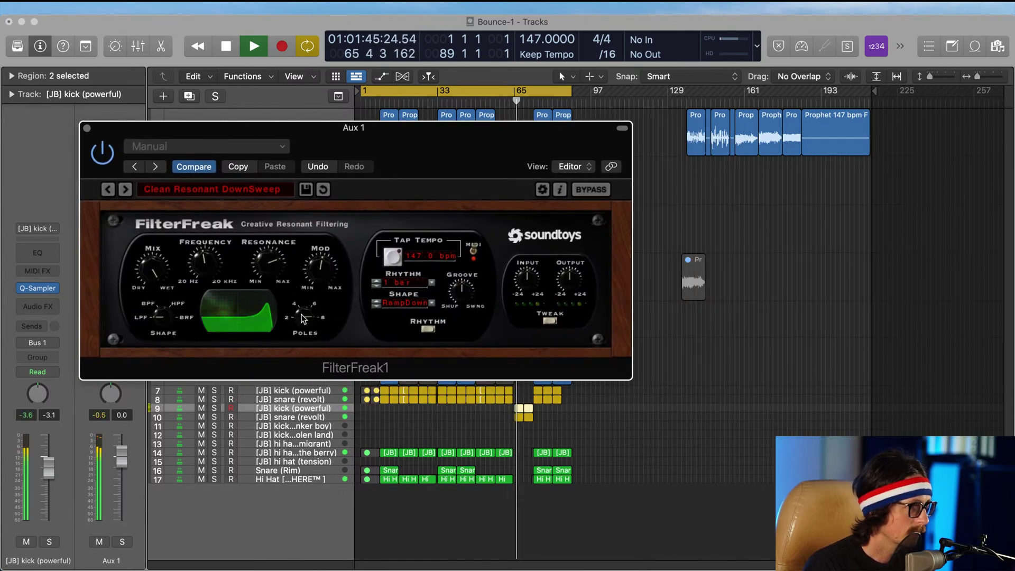
left_click_drag(301, 325, 301, 348)
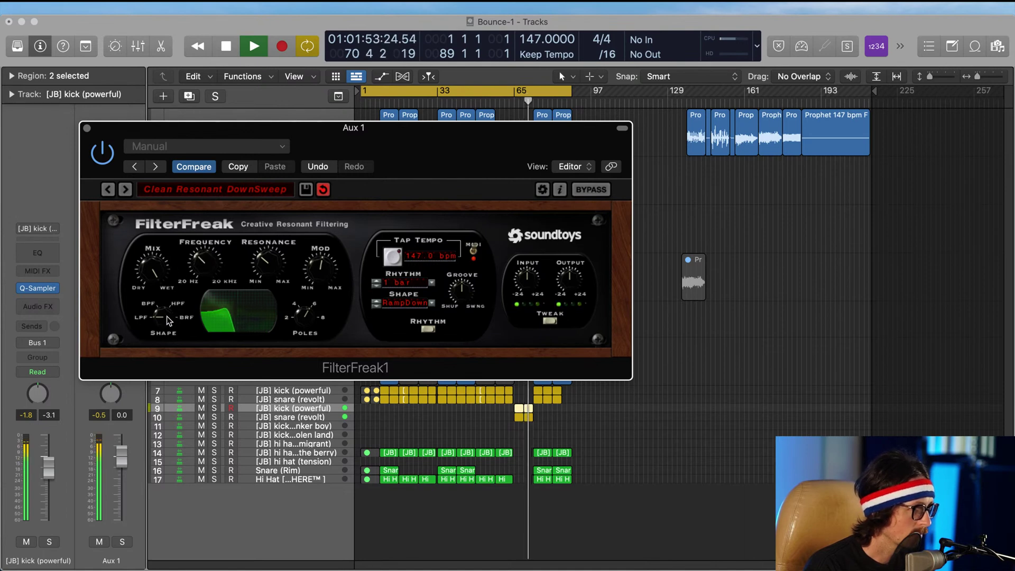
left_click(377, 283)
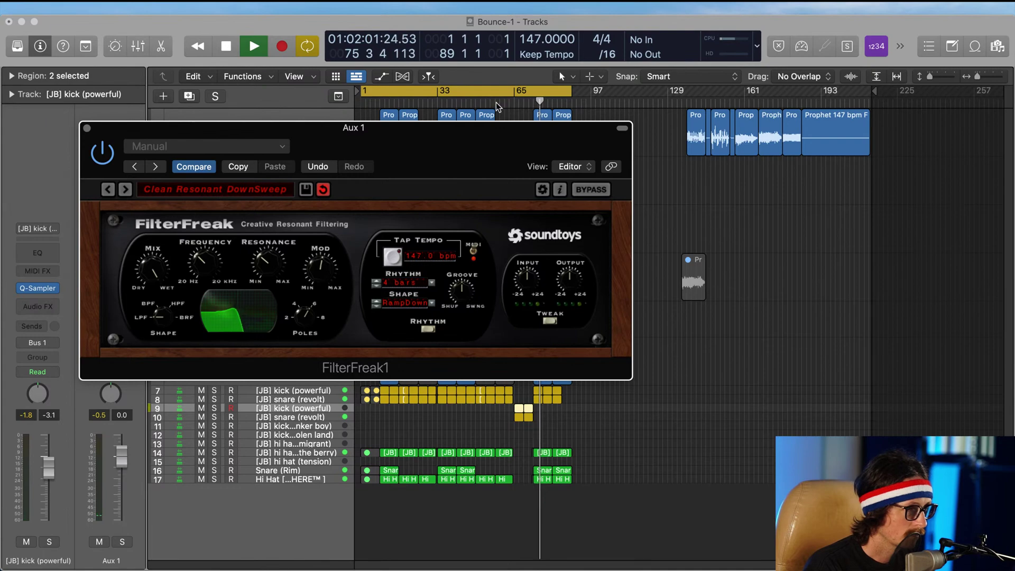
left_click_drag(497, 148, 929, 436)
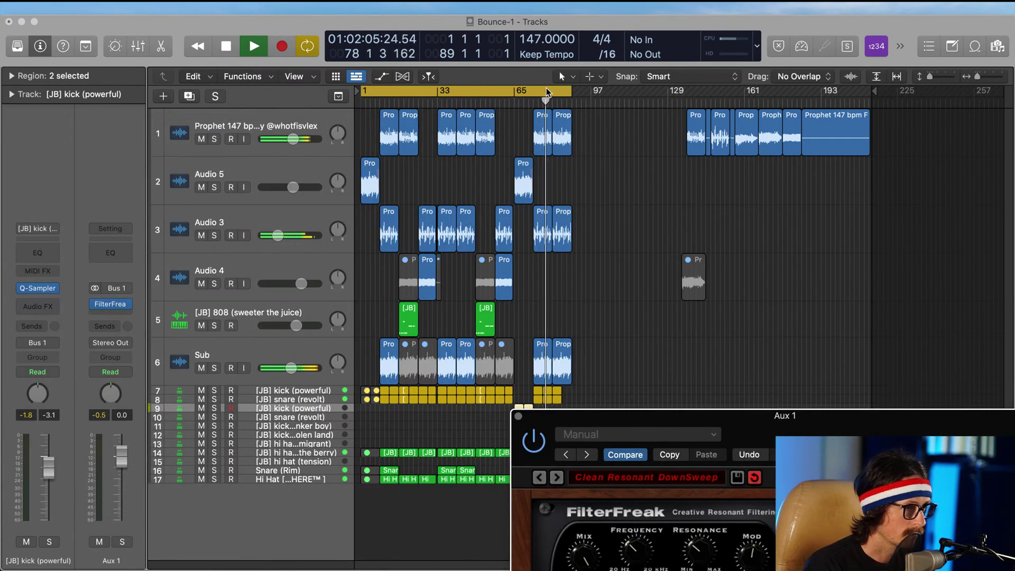
Step: Turn off the cycle range and repeat the last kick (powerful) and snare (revolt) regions to fill bars 85 to 89
left_click(547, 92)
left_click_drag(769, 413, 166, 80)
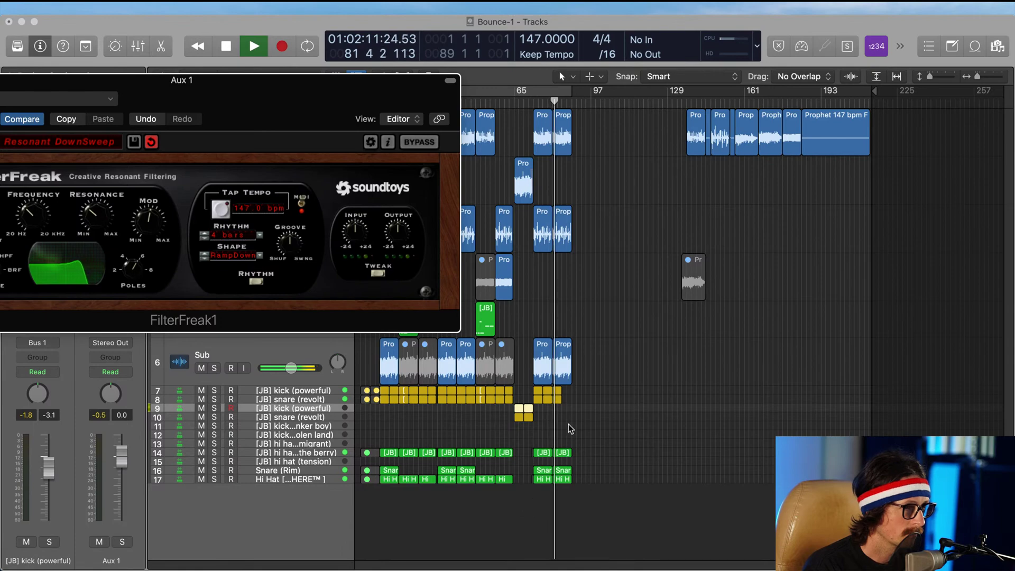
left_click_drag(508, 337, 622, 523)
left_click_drag(646, 373, 649, 285)
key("super+r")
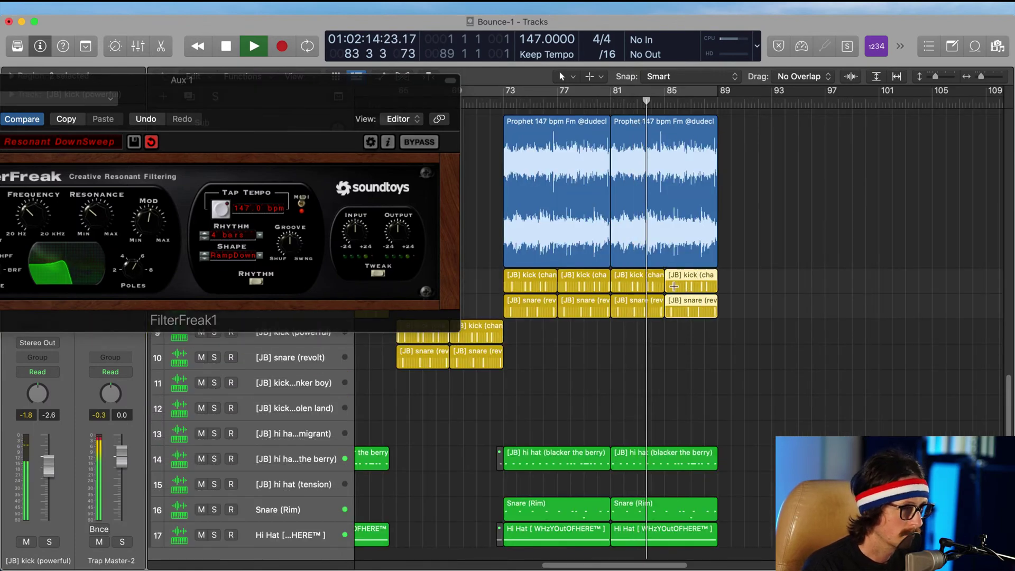
Step: Repeat all regions of bars 73 to 89 once and align the copies to start at bar 89
left_click(696, 490, "ctrl+alt")
left_click_drag(553, 423, 569, 139)
key("super+r")
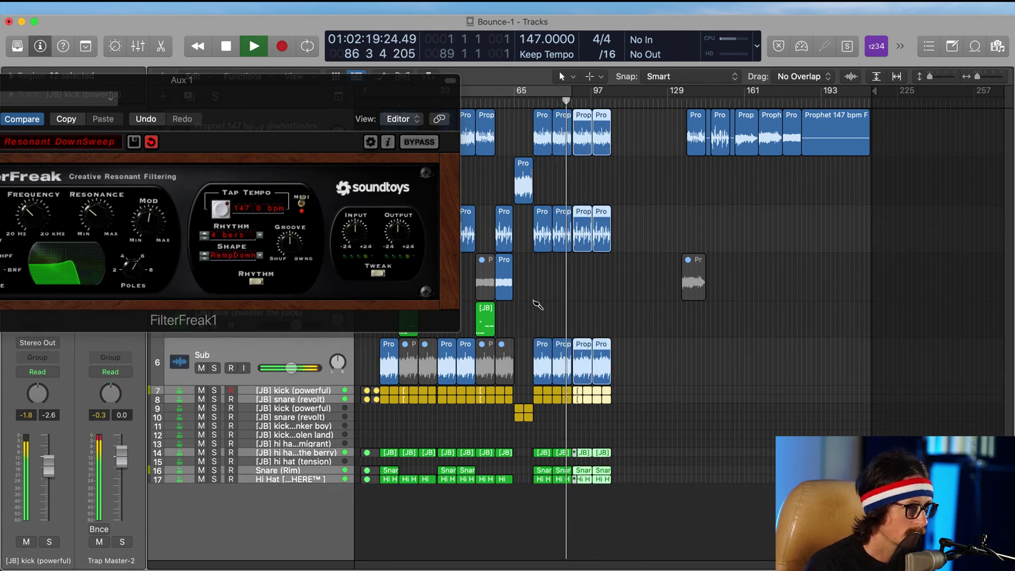
left_click_drag(544, 309, 630, 483)
left_click_drag(625, 295, 616, 297)
left_click(608, 224, "ctrl+alt")
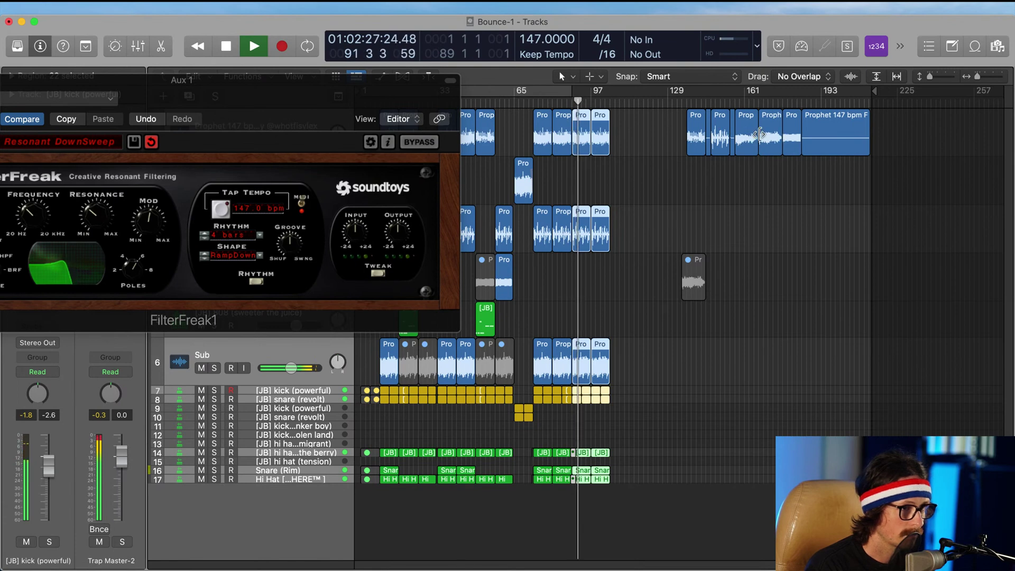
Step: Copy a spare Prophet region from the unused clips past bar 129 to the Audio 5 track at bar 89, and close FilterFreak
left_click_drag(746, 137, 582, 198)
left_click_drag(200, 88, 368, 270)
left_click(82, 263)
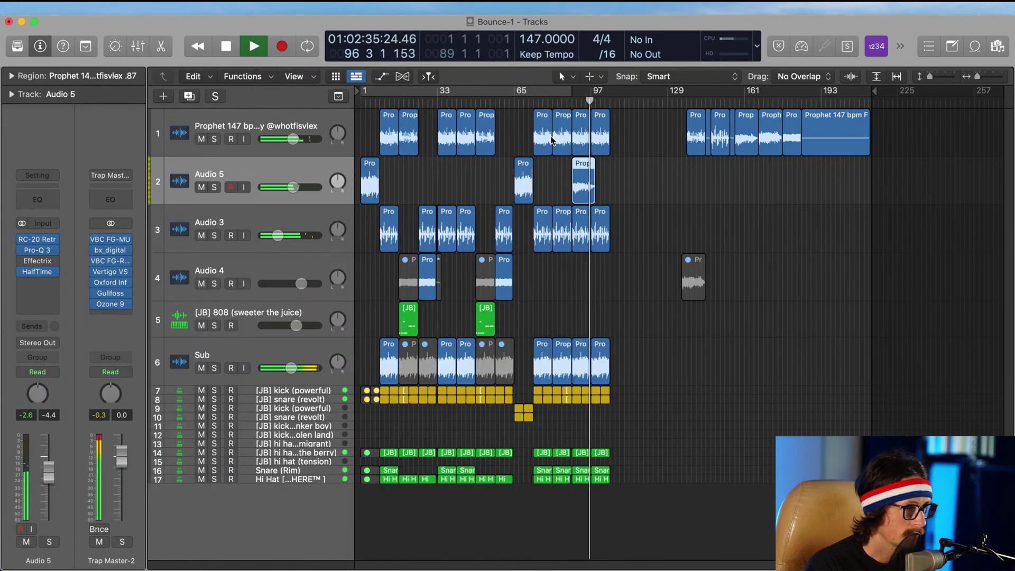
Step: Cut the new Audio 5 region at bar 97, delete the remainder, and repeat the trimmed region once
left_click_drag(552, 138, 687, 253)
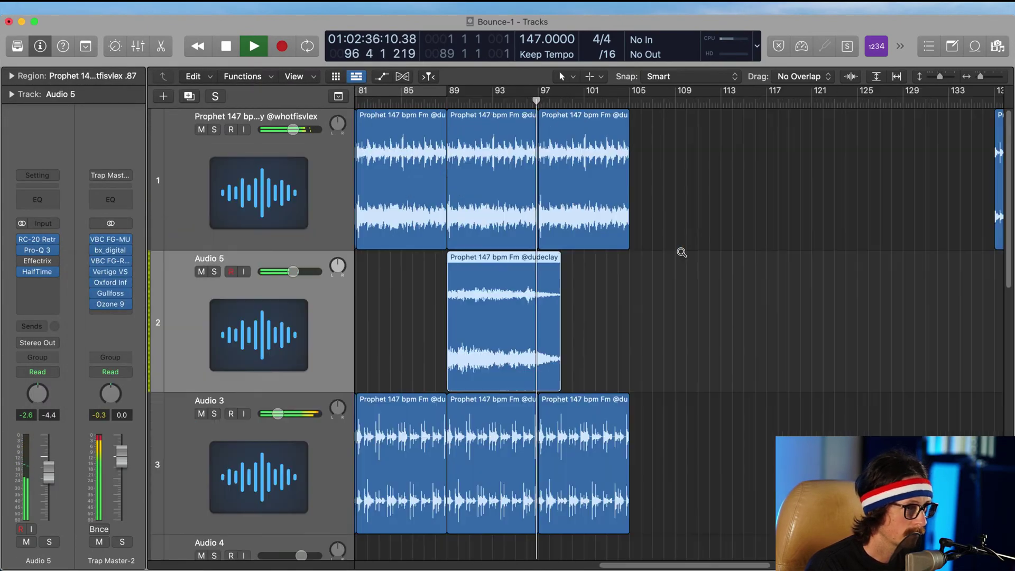
double_click(537, 265, "super")
key("Delete")
left_click(533, 278)
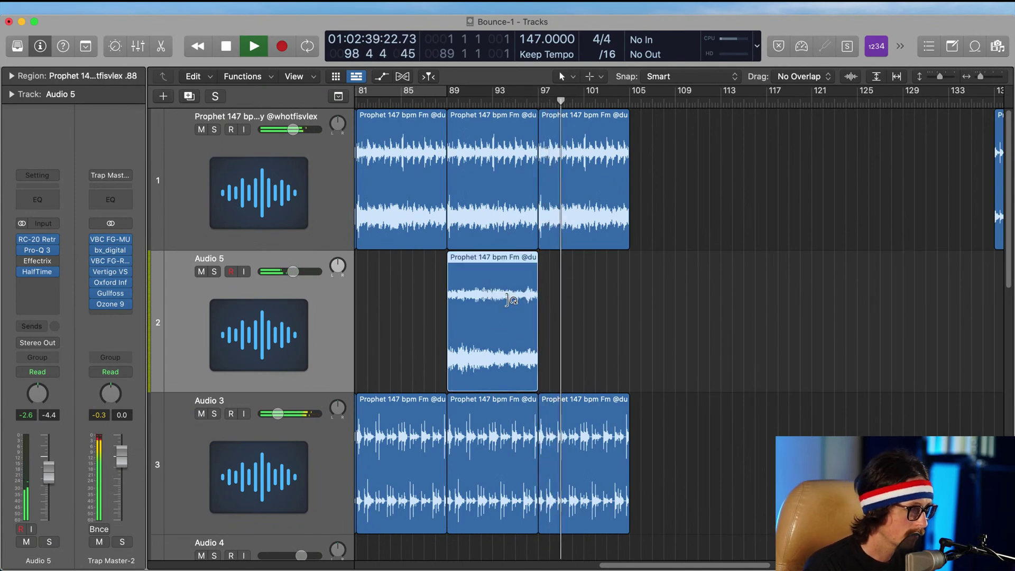
key("super+r")
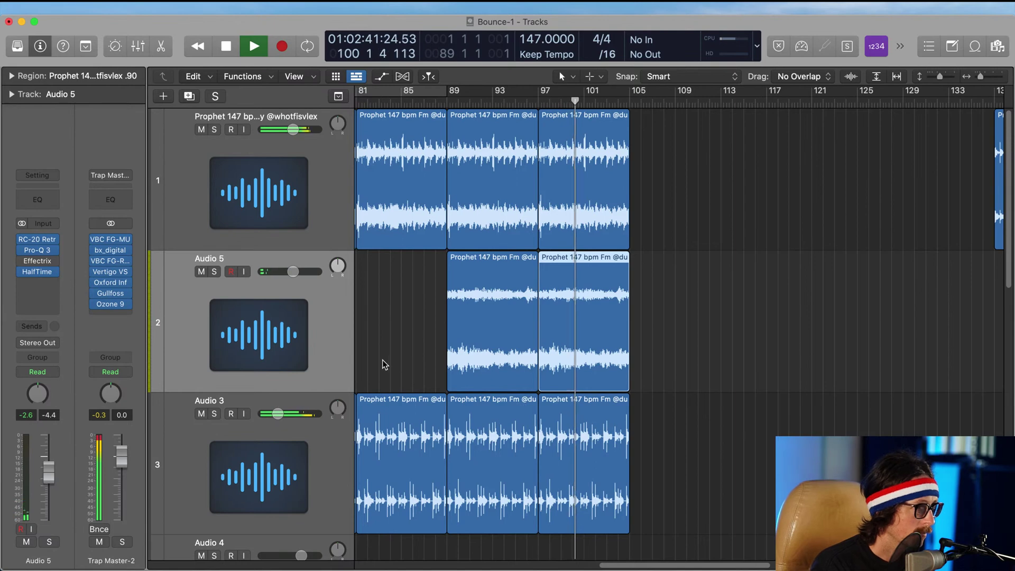
left_click(220, 355)
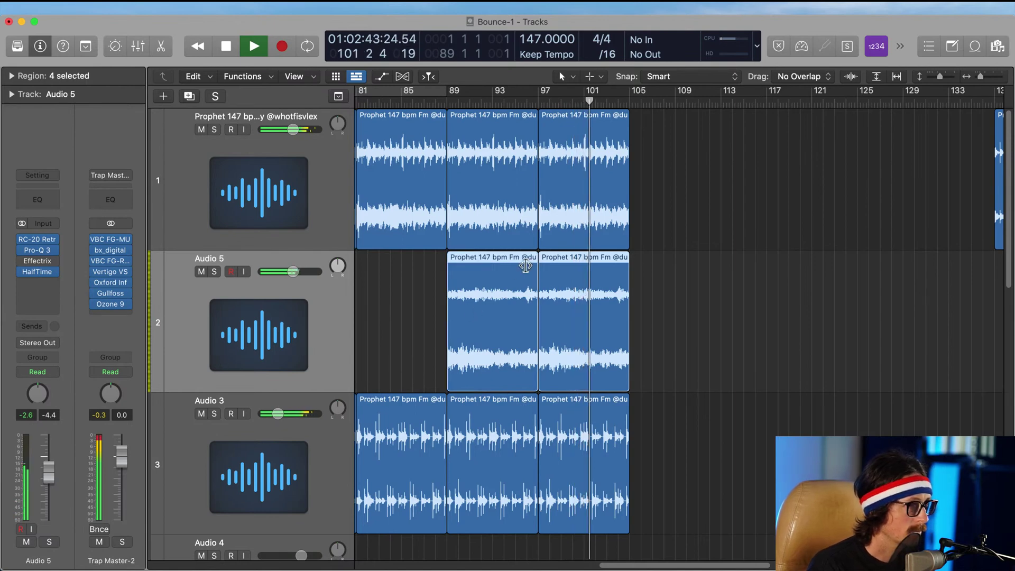
left_click(435, 297, "ctrl+alt")
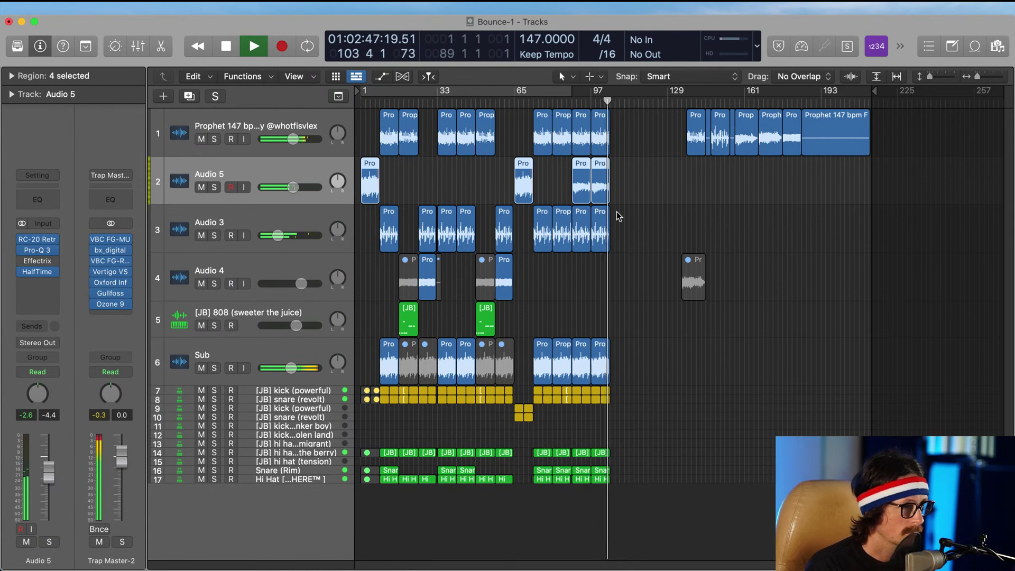
Step: Duplicate the Audio 5 track with its settings, move the two regions at bars 89 to 105 onto it, and bypass HalfTime there
key("super+d")
left_click_drag(580, 220, 583, 241)
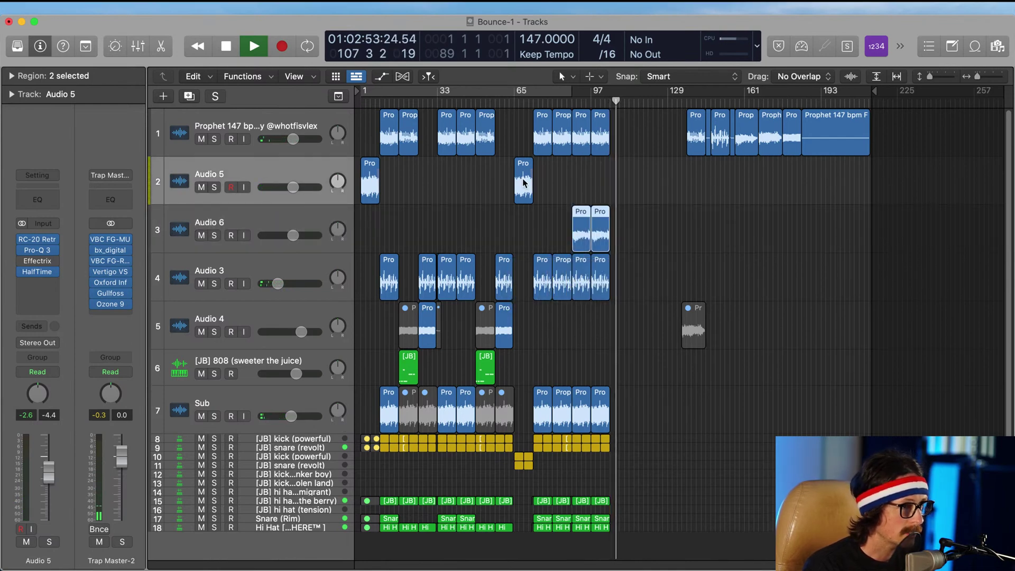
left_click(254, 222)
left_click(25, 271)
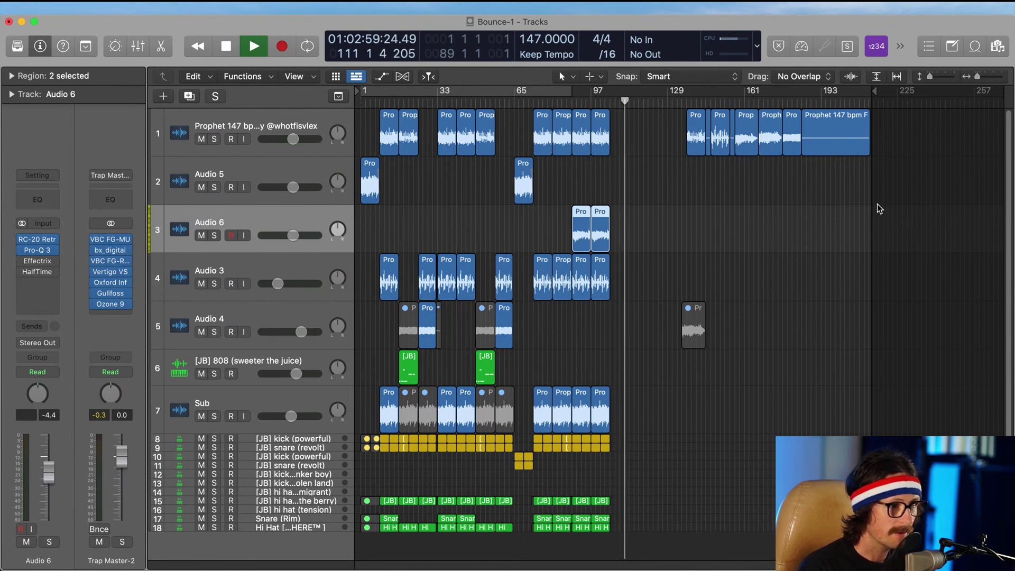
Step: Play from around bar 89, enable Effectrix on Audio 6, and set the track's volume to -4.8 dB
left_click(571, 96)
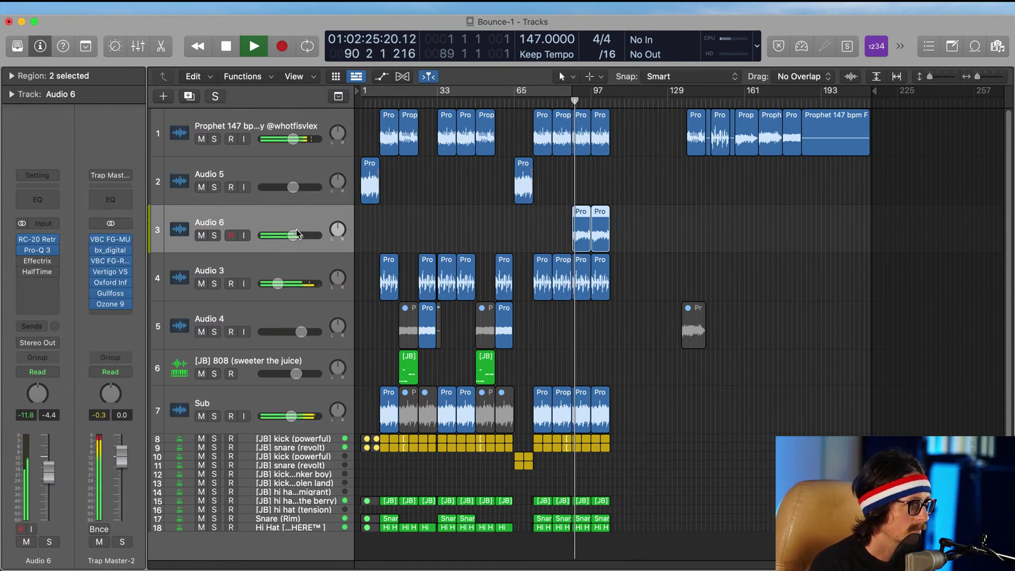
left_click_drag(292, 235, 290, 235)
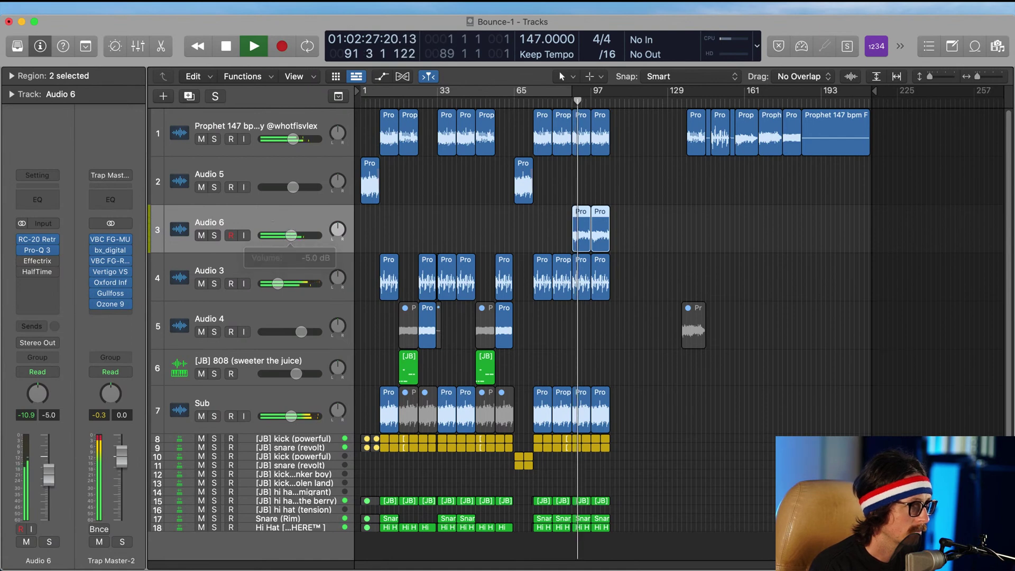
left_click(36, 256)
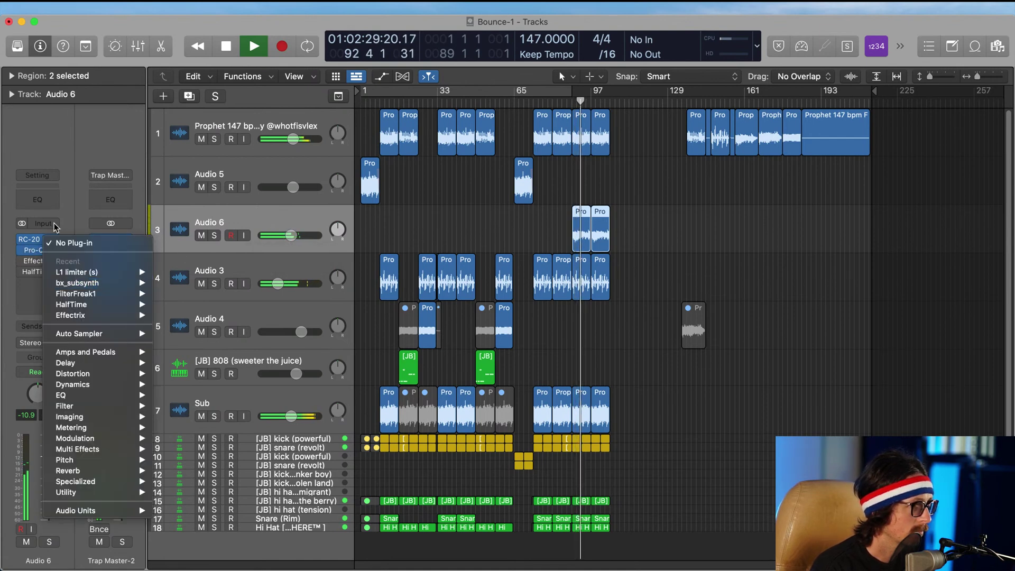
left_click(11, 259)
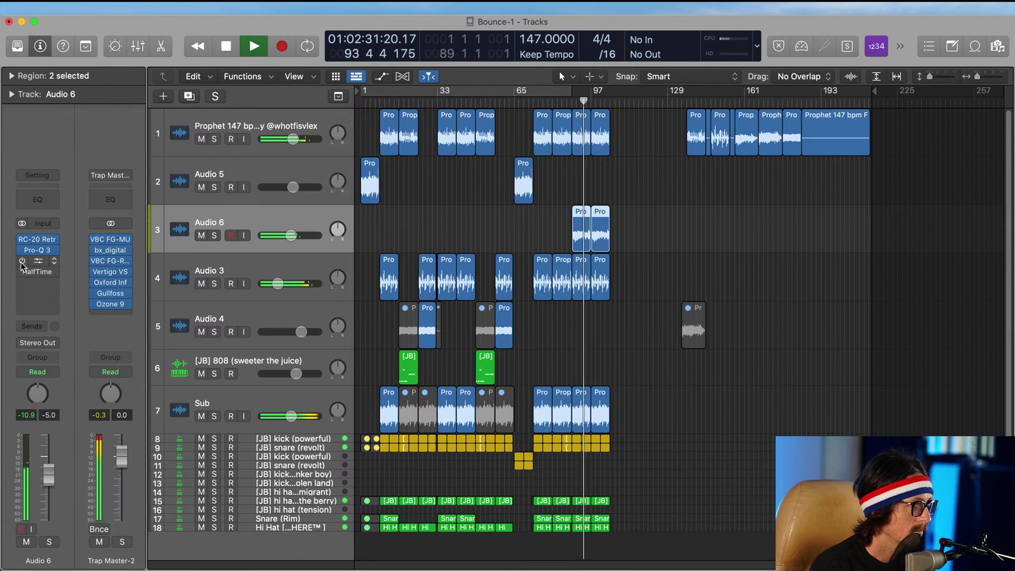
left_click(23, 260)
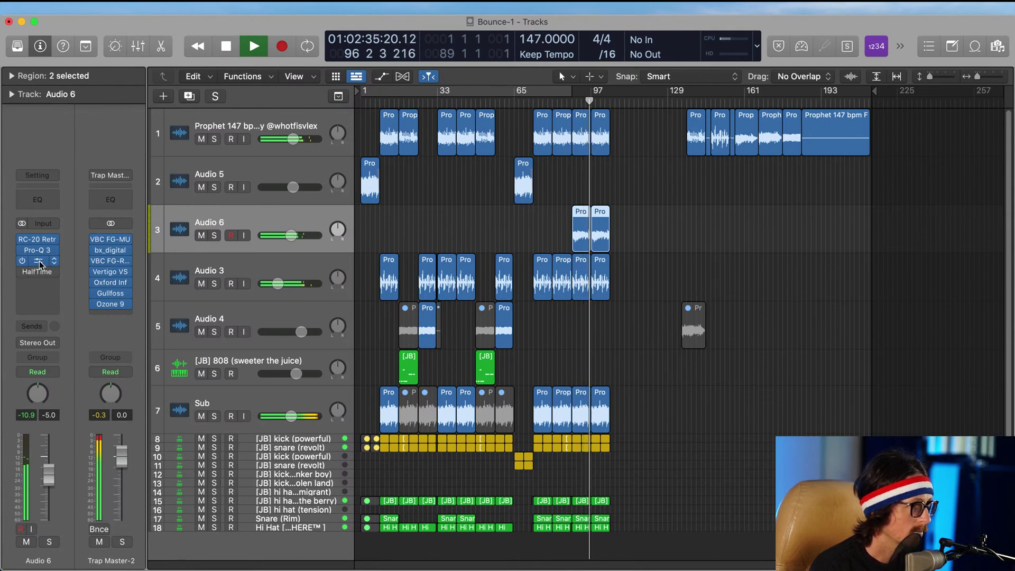
left_click_drag(49, 470, 47, 468)
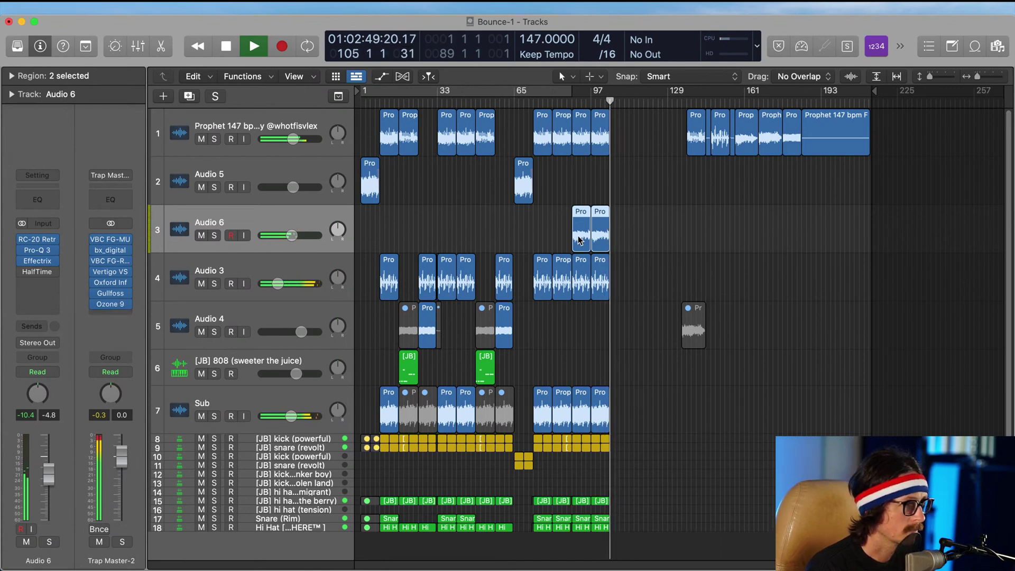
Step: Stop playback, return to bar 1, and reset the peak level display of Audio 3
left_click(643, 153)
key("space")
key("Return")
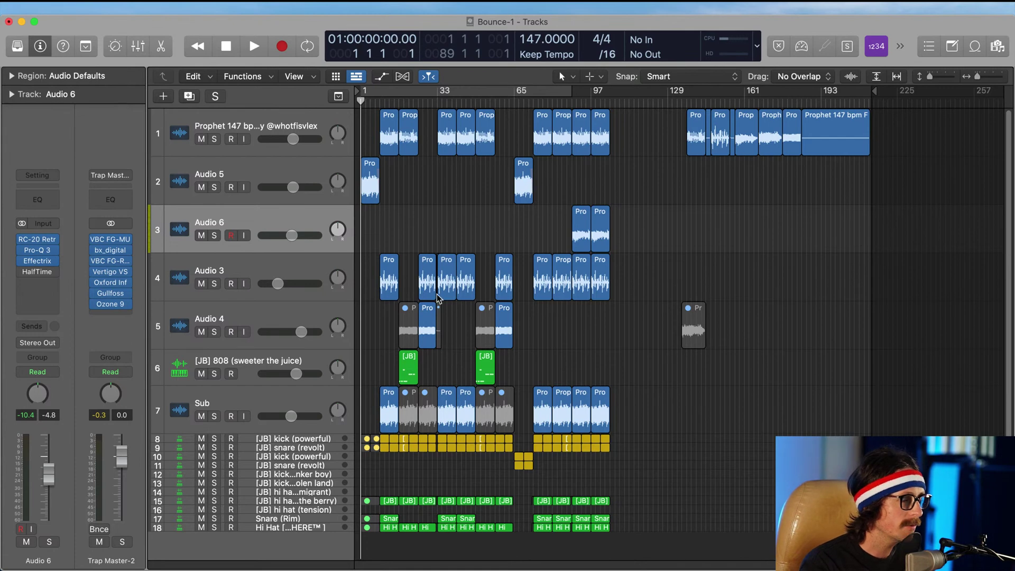
left_click(246, 269)
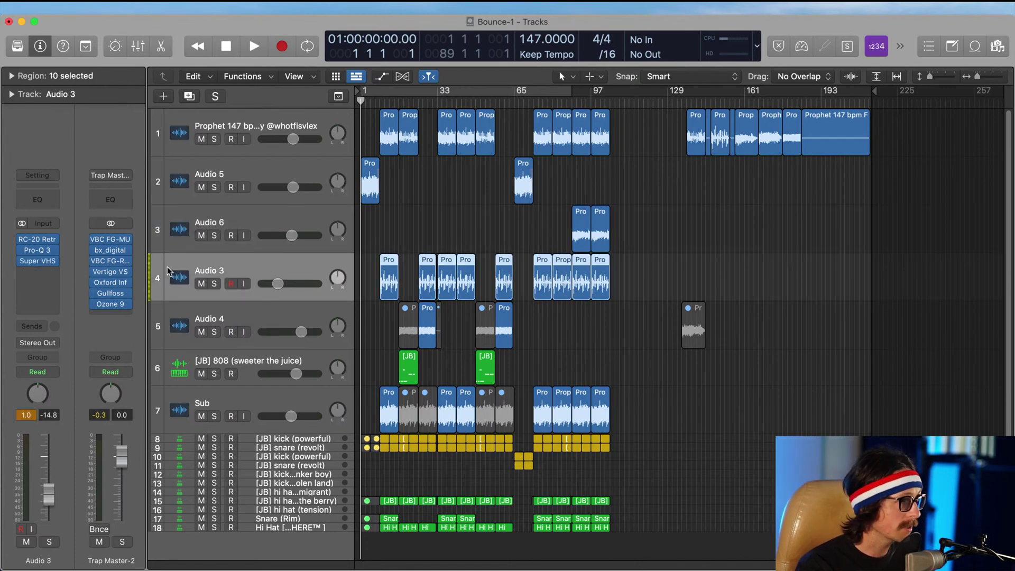
left_click(28, 413)
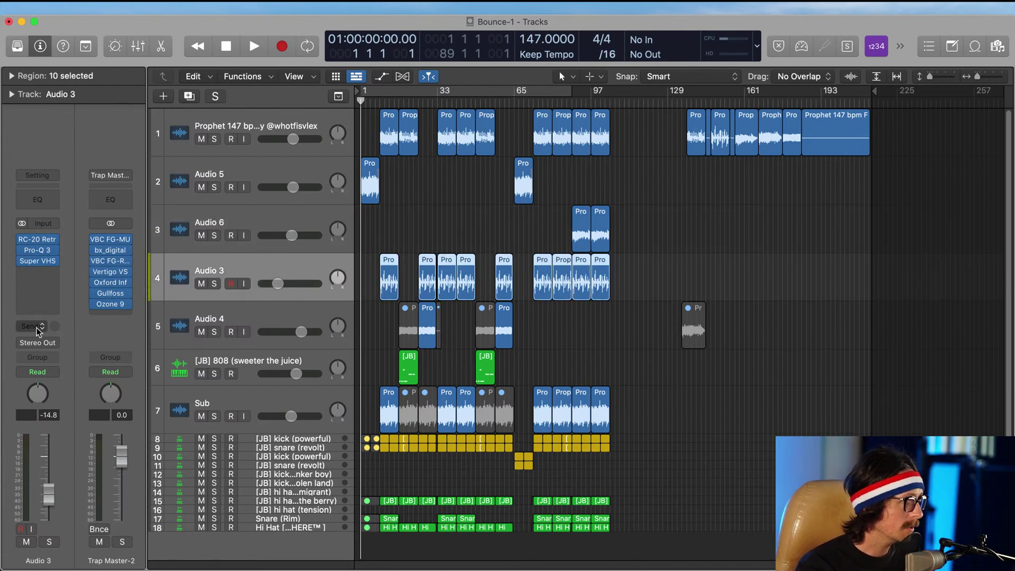
Step: Set the Sub track's volume to -5.3 dB and the Prophet track's volume to -4.9 dB
left_click(289, 394)
left_click_drag(290, 416, 290, 416)
left_click(290, 416)
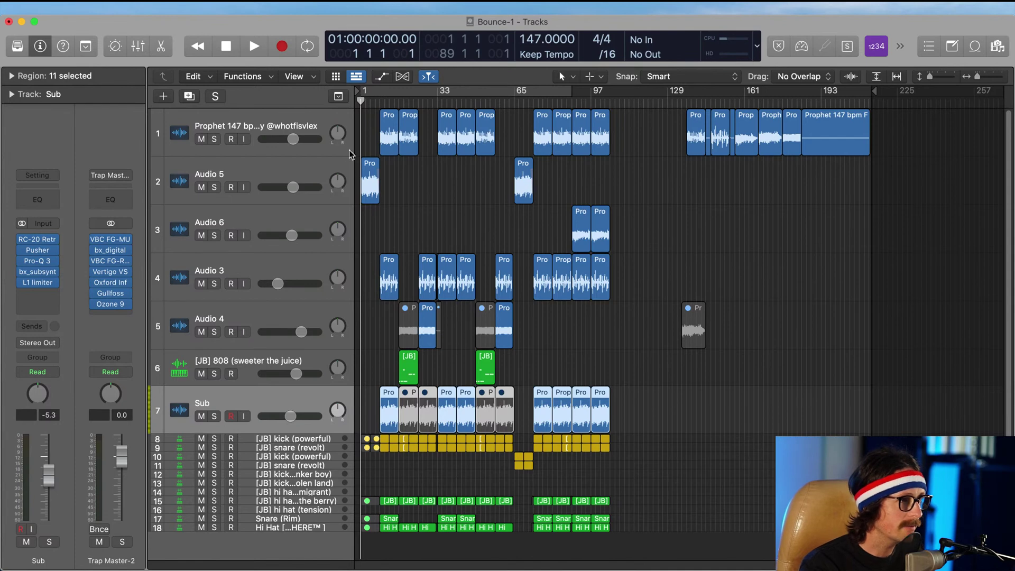
left_click(283, 122)
left_click_drag(50, 479, 50, 481)
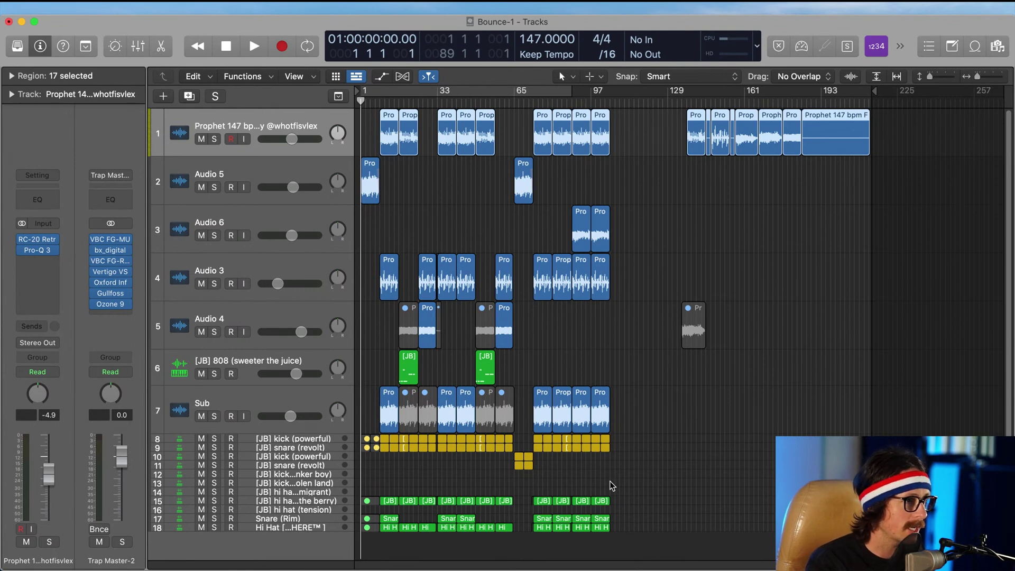
Step: Inspect the waveforms of the spare Prophet regions past bar 129 up close and return to the full arrangement
left_click(677, 207)
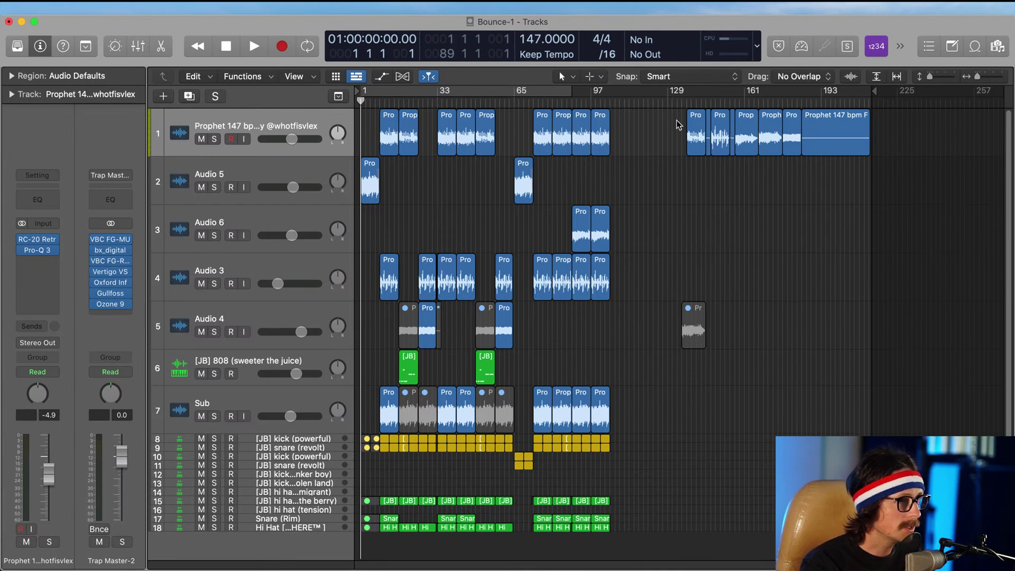
left_click_drag(654, 116, 772, 196)
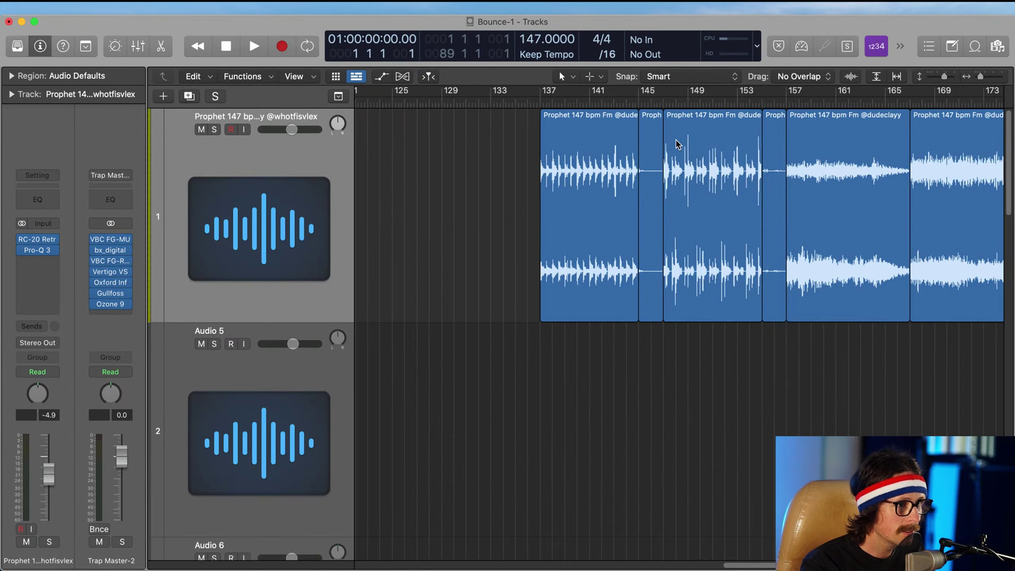
left_click(595, 143)
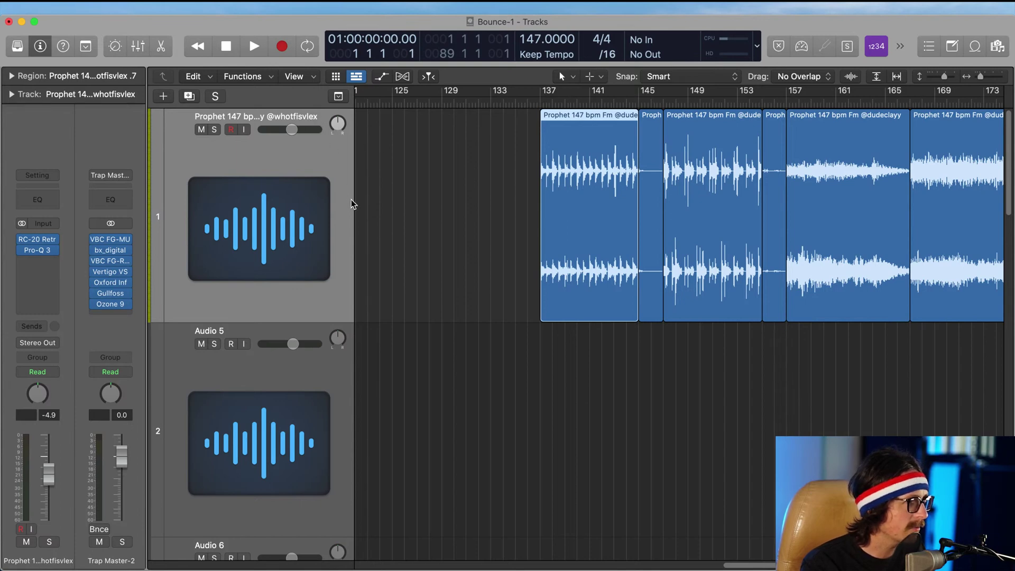
key("z")
key("space")
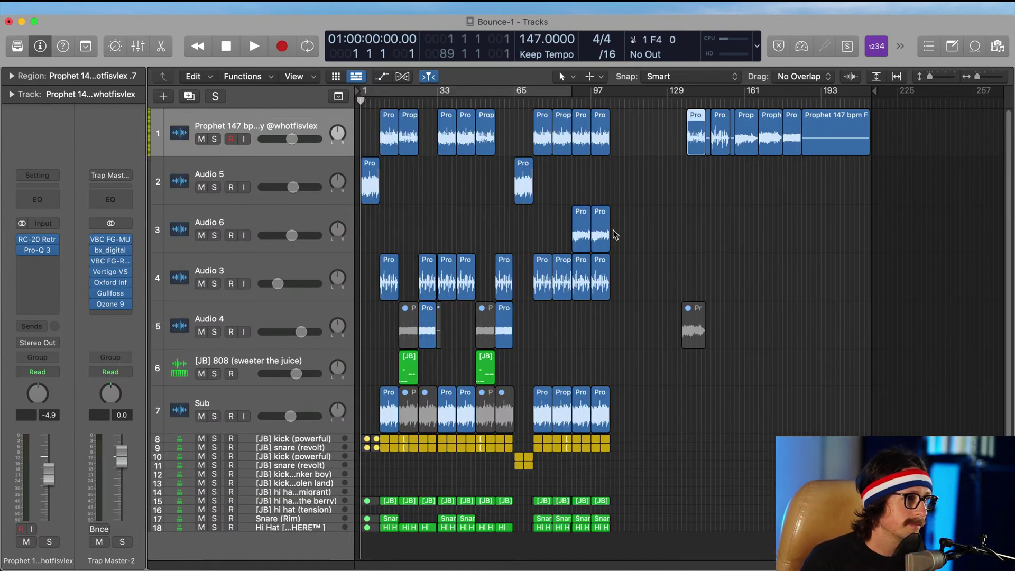
Step: Play the whole arrangement from bar 1 to review the mix
key("space")
key("space")
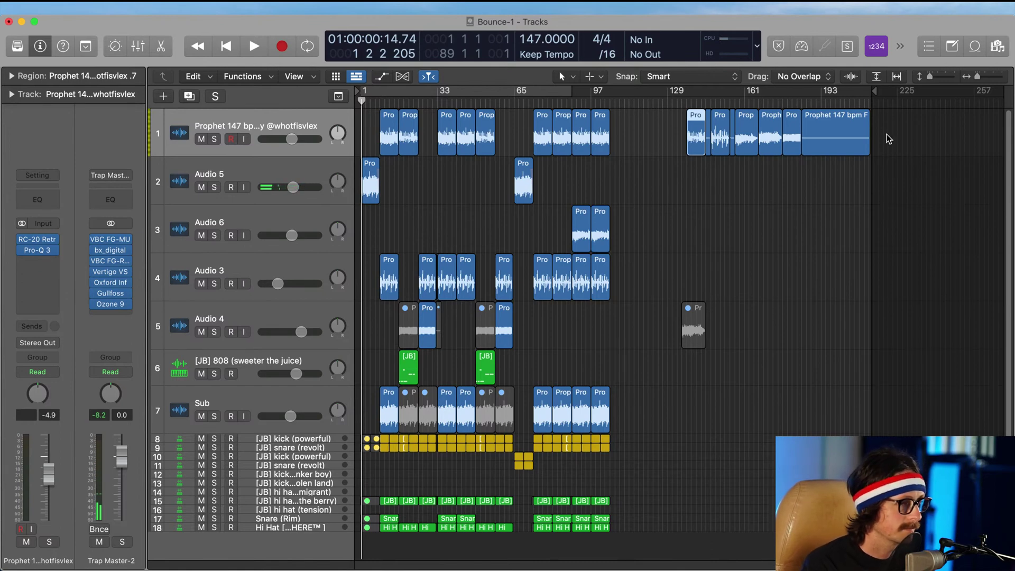
left_click(481, 225)
key("Return")
key("space")
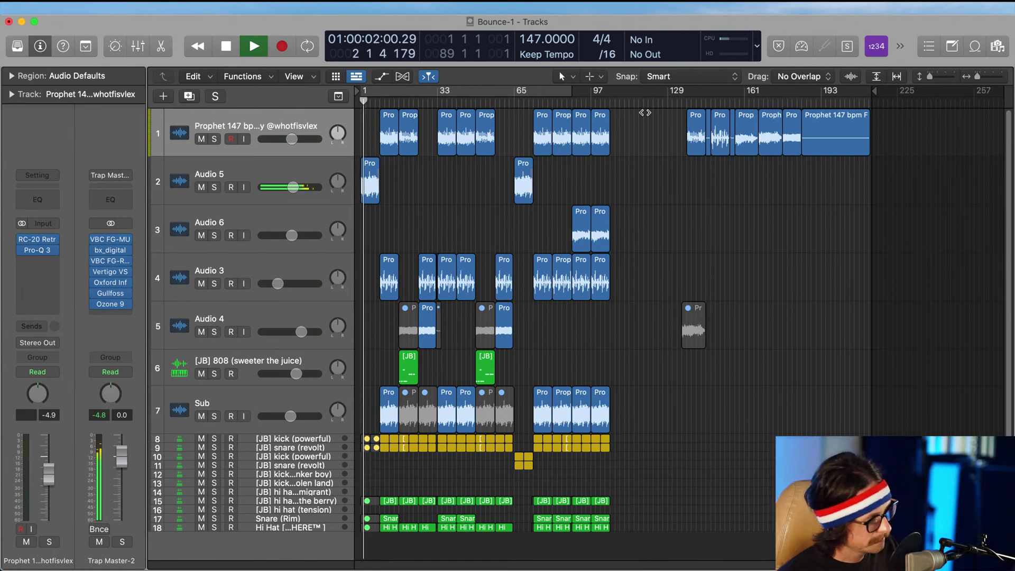
key("super+Tab")
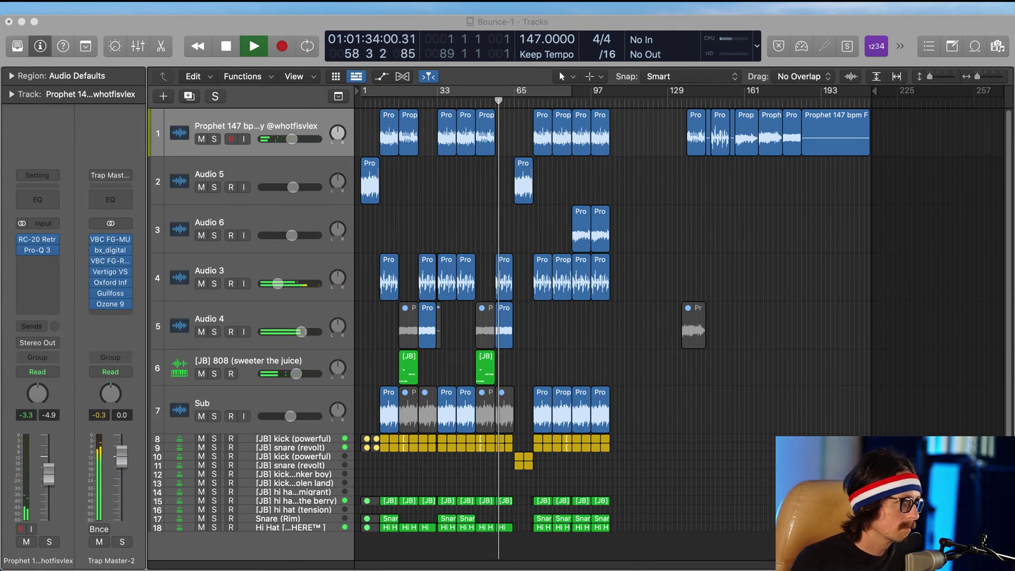
Step: Set Audio 4's volume to -0.2 dB and raise the Subharmonics in its bx_subsynth to 66%
left_click(406, 249)
left_click(252, 320)
left_click_drag(306, 332, 309, 328)
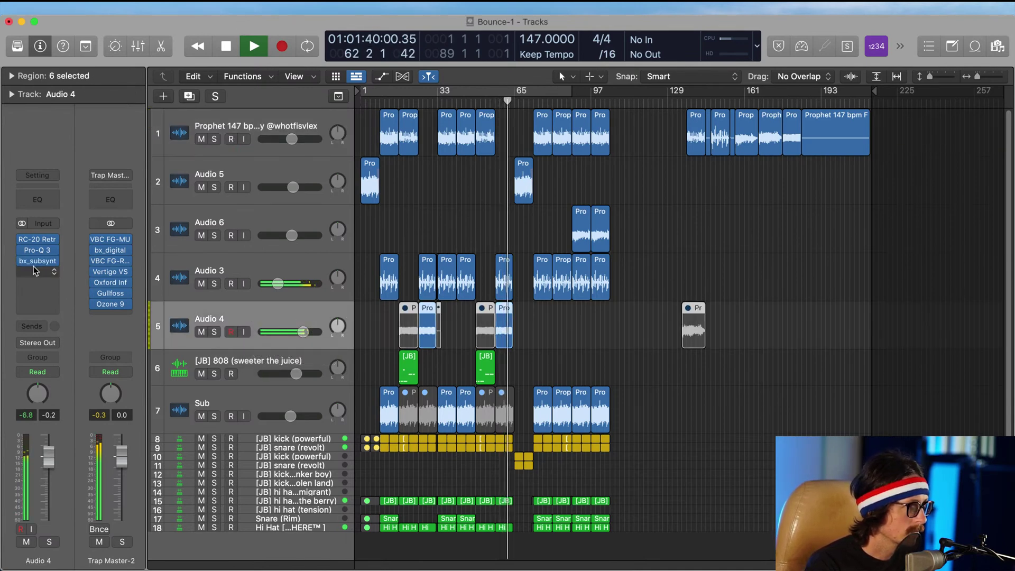
left_click(53, 261)
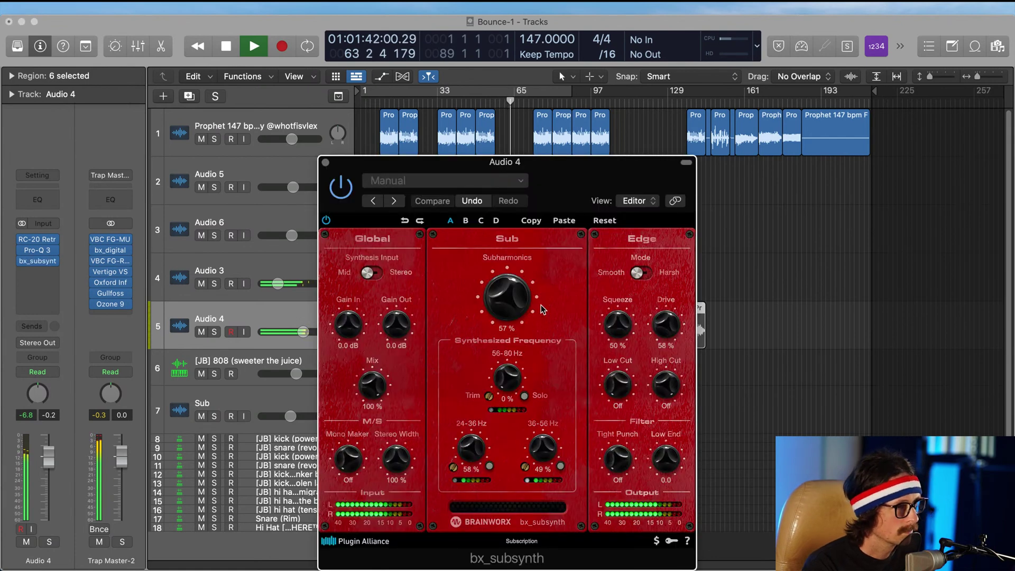
left_click_drag(510, 307, 510, 299)
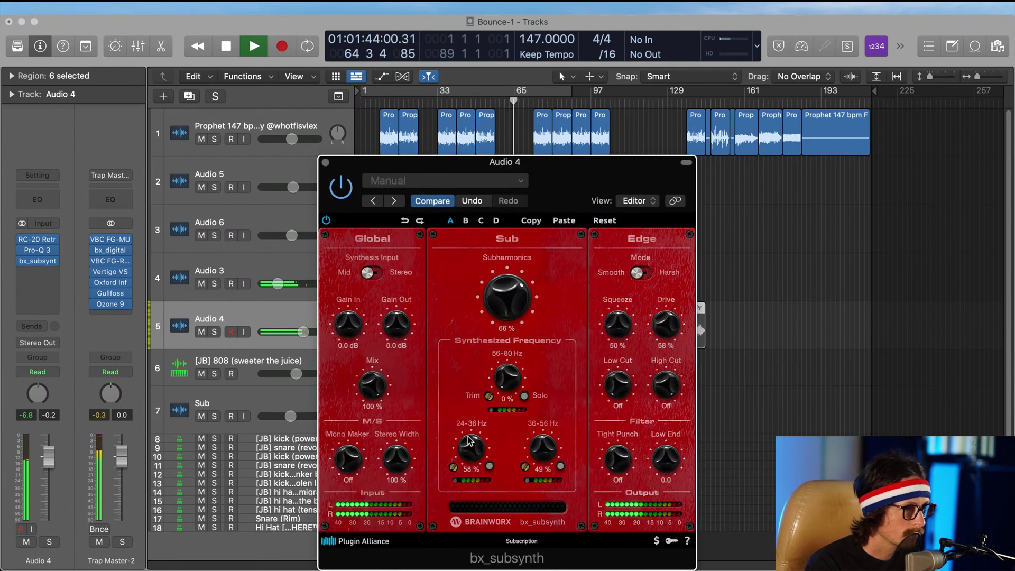
left_click(326, 163)
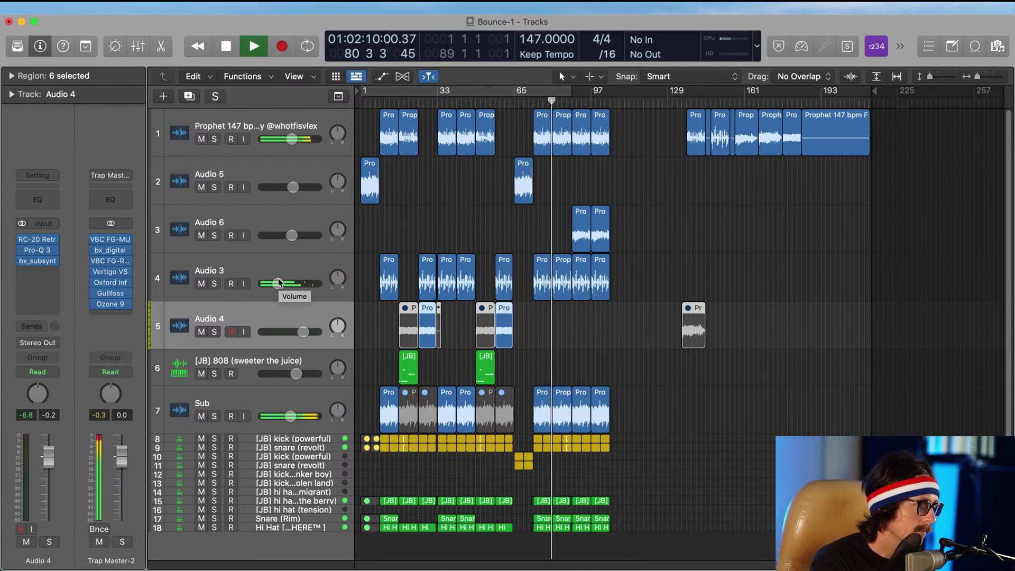
Step: In the Sub track's bx_subsynth, set Subharmonics to 52%, 24-36 Hz to 52%, 36-56 Hz to 47%, and Drive to 50%
left_click(252, 402)
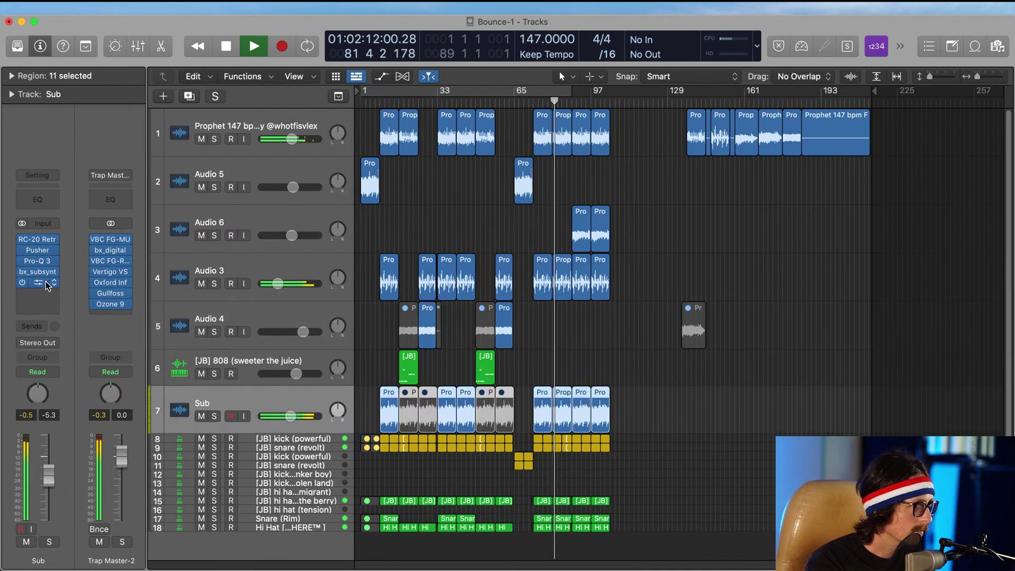
left_click(43, 272)
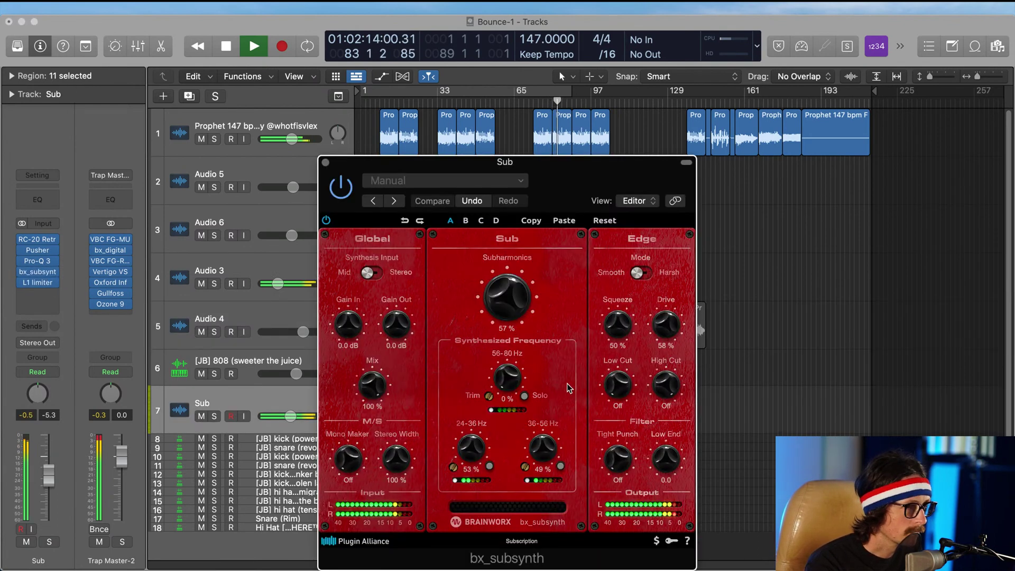
left_click_drag(503, 303, 504, 313)
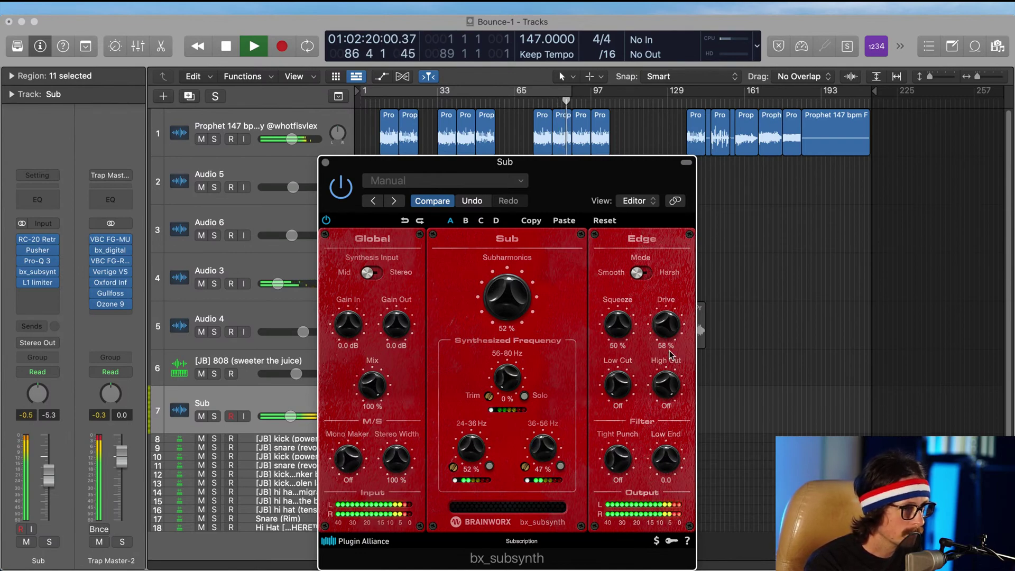
left_click_drag(668, 332, 667, 394)
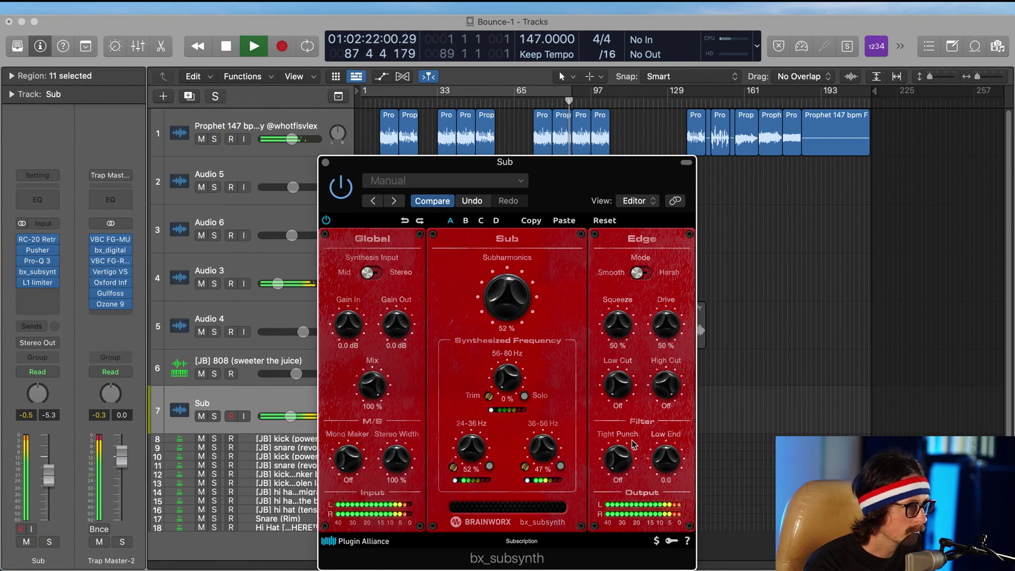
left_click(326, 163)
Step: In Audio 6's Pro-Q 3, move the high cut to about 4755 Hz and the low cut to about 433 Hz
left_click(295, 236)
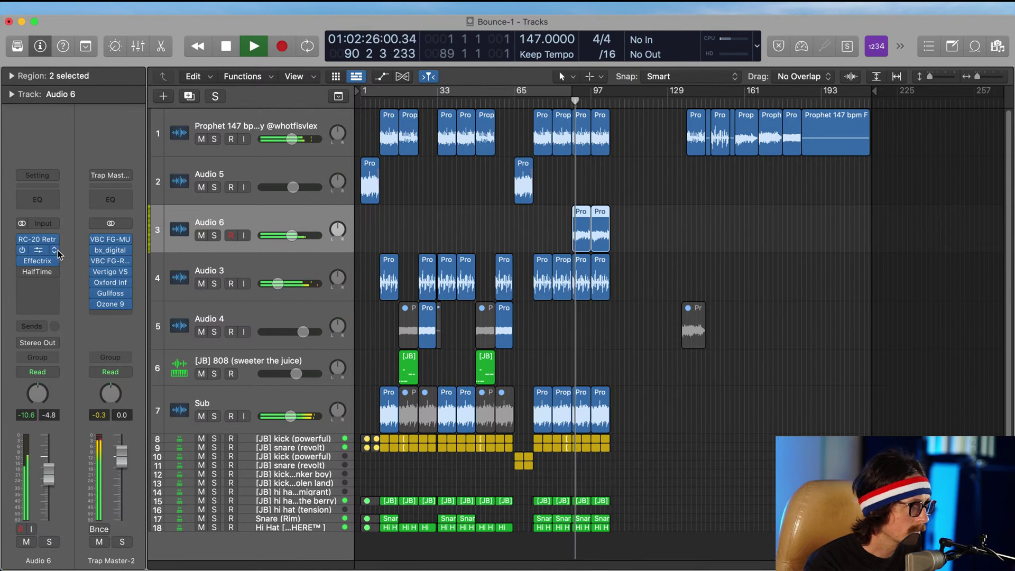
left_click(42, 249)
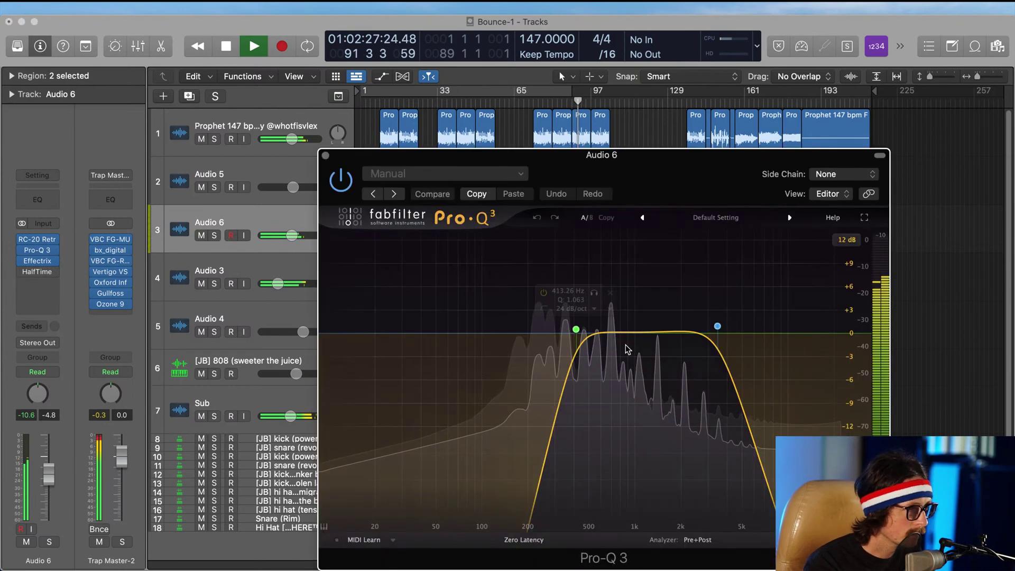
left_click_drag(719, 328, 739, 326)
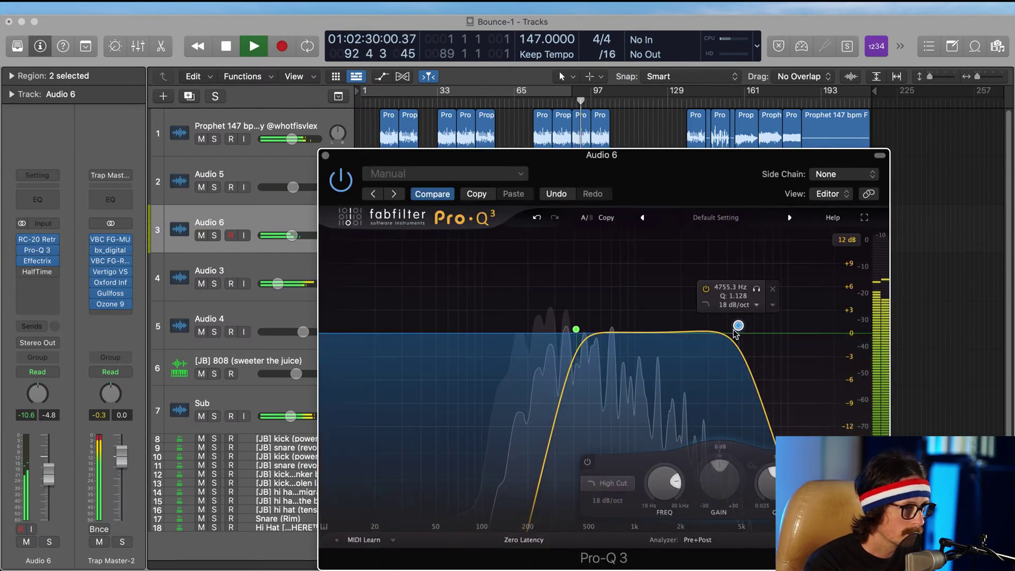
mouse_move(576, 330)
left_mouse_down()
mouse_move(568, 331)
mouse_move(580, 330)
left_mouse_up()
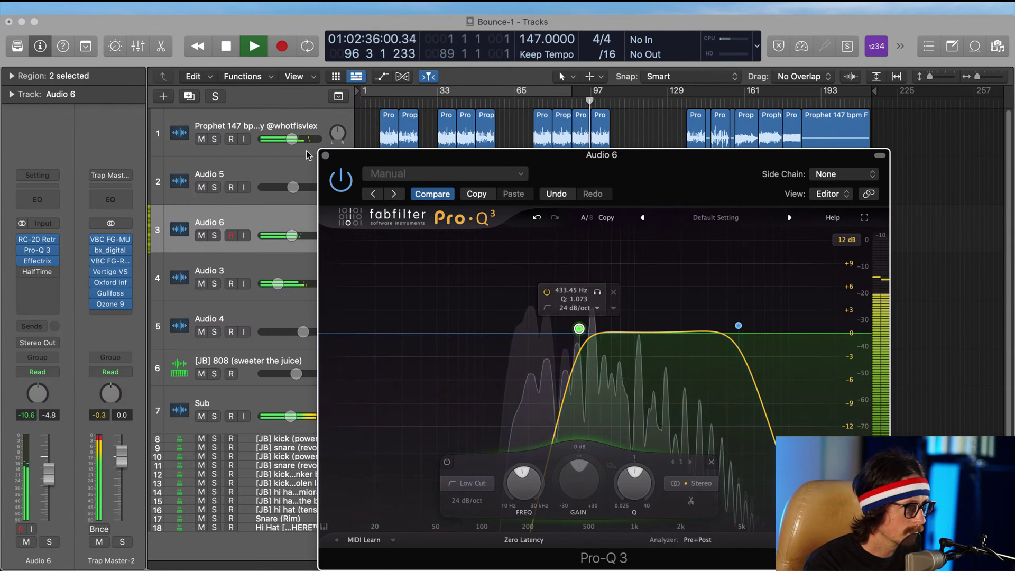
left_click(326, 155)
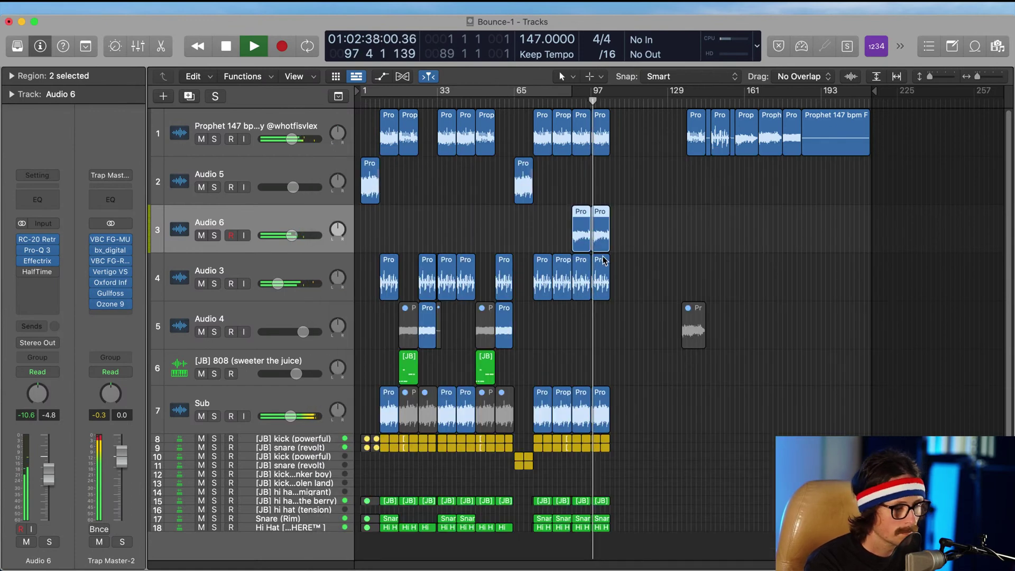